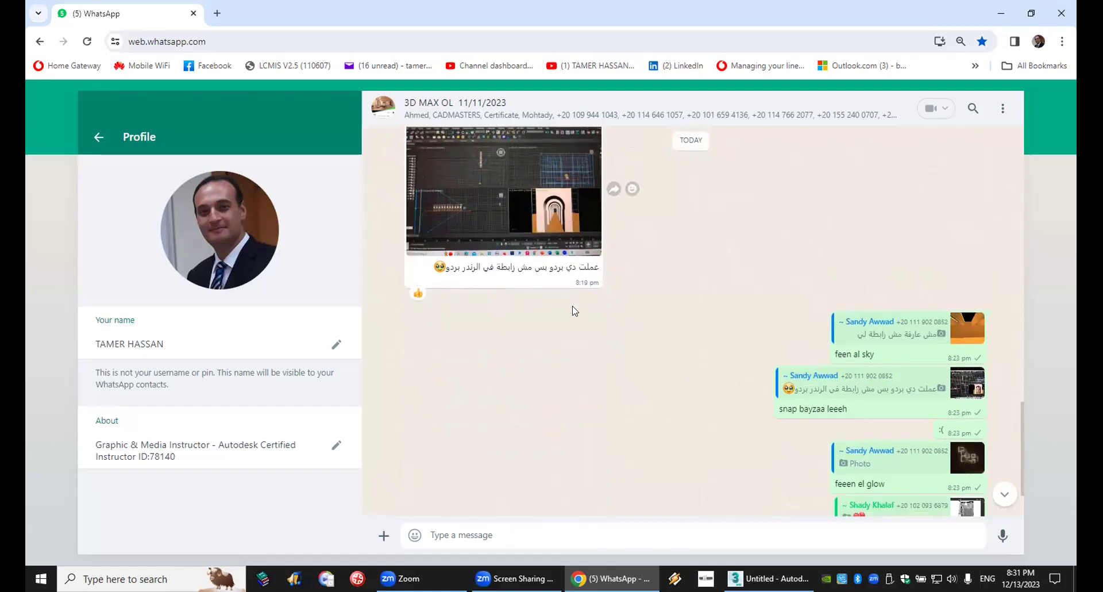
# View the chat photo of glowing square wall lights and open the desktop reference image Do-you-like-these-wall-lights-for-a-first-hand-experience.jpg.
pyautogui.scroll(4, 559, 258)
pyautogui.scroll(3, 560, 258)
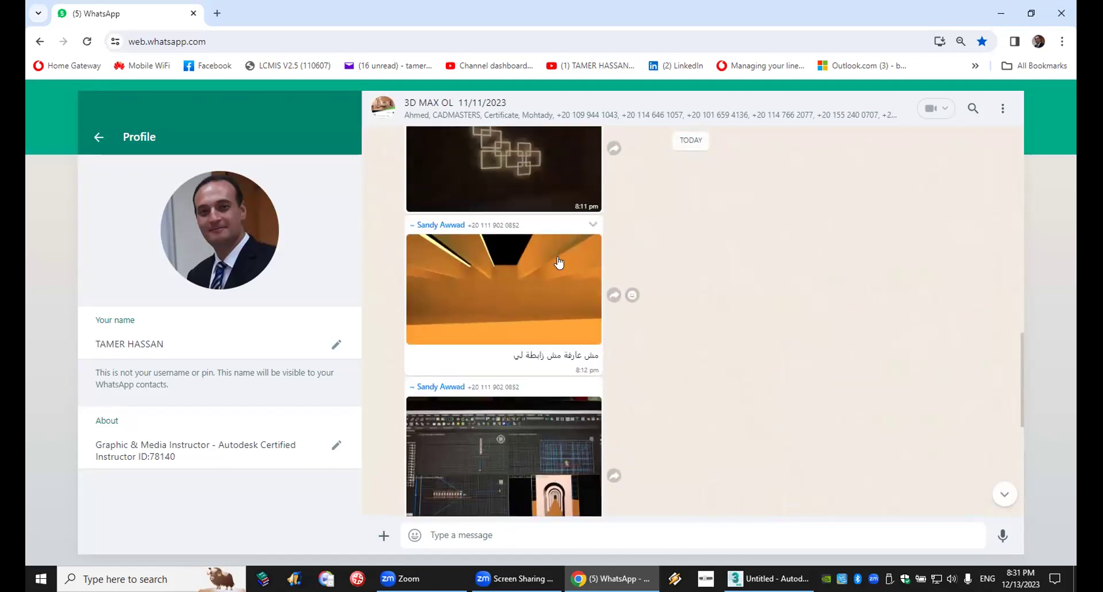
pyautogui.click(540, 340)
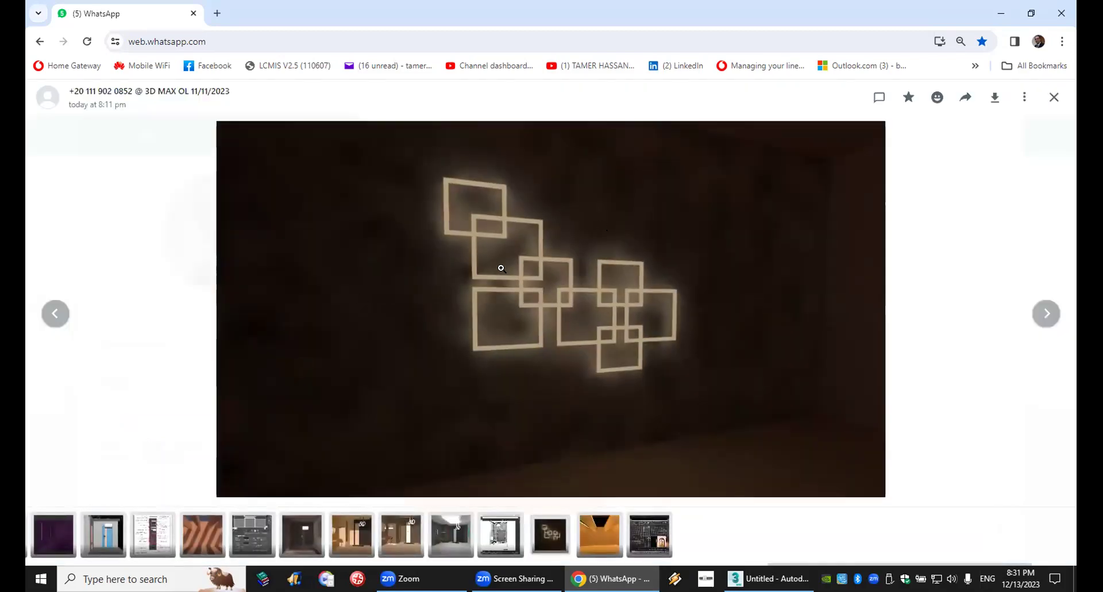
pyautogui.press('super+d')
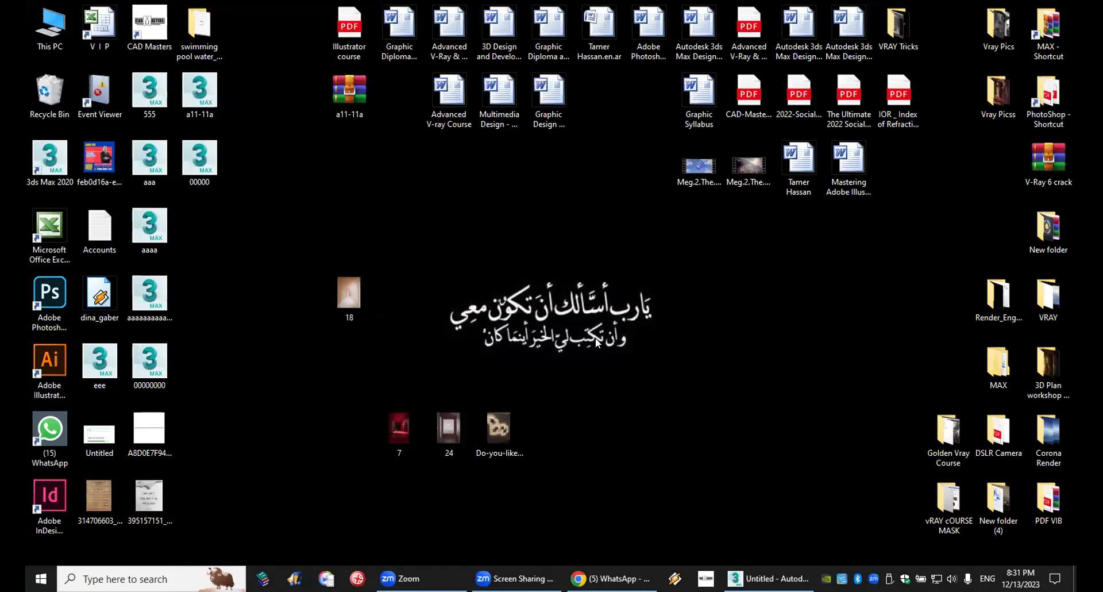
pyautogui.doubleClick(495, 416)
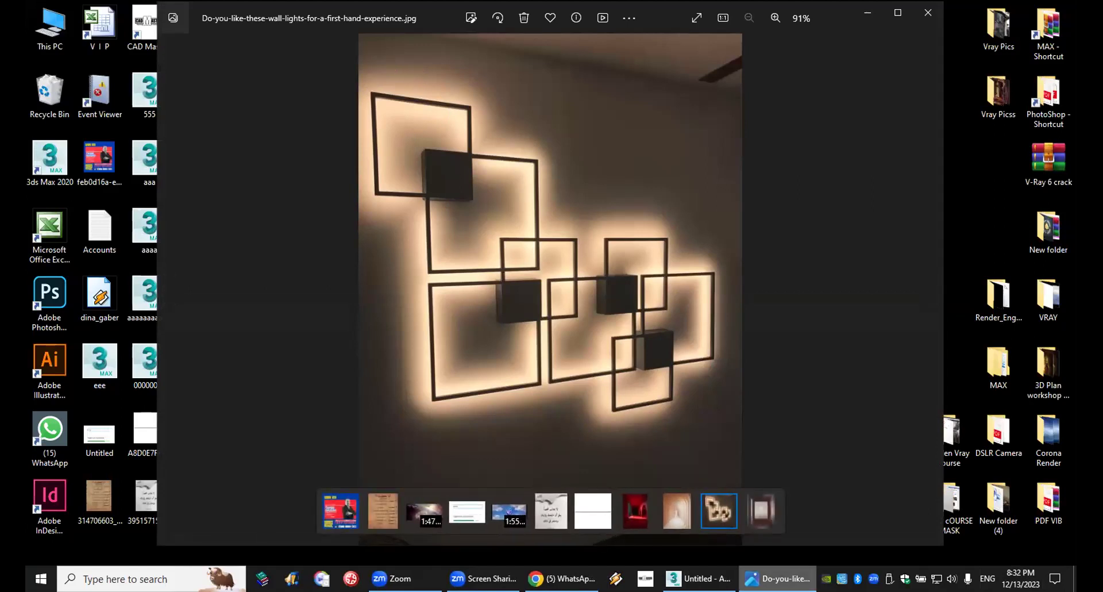
# Switch to 3ds Max and open the recent scene a11-11a.max despite its missing DLLs.
pyautogui.click(699, 578)
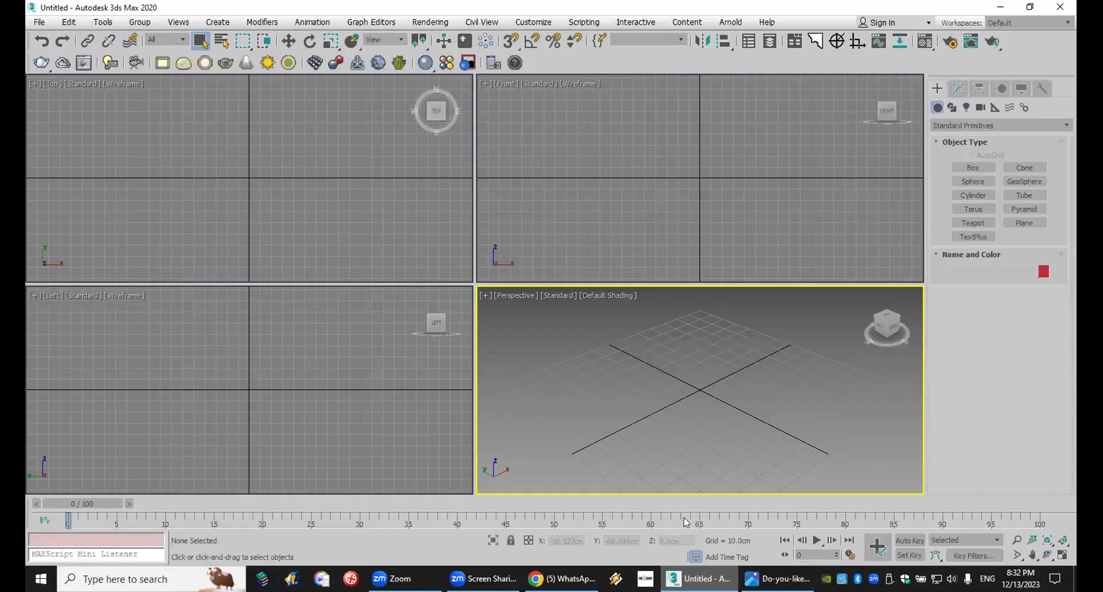
pyautogui.click(40, 21)
pyautogui.moveTo(73, 89)
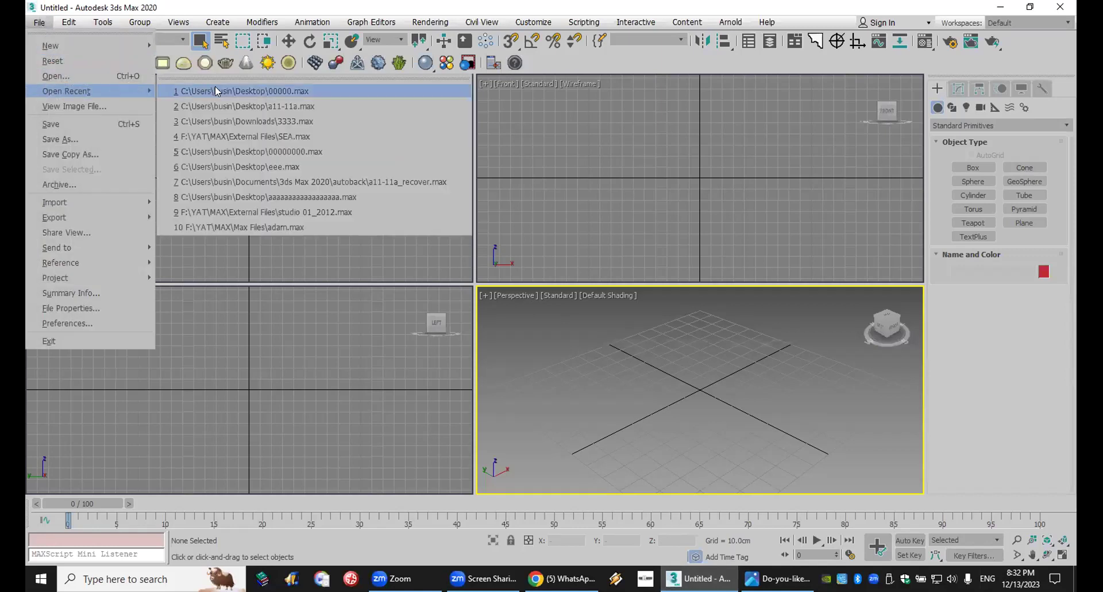
pyautogui.moveTo(151, 90)
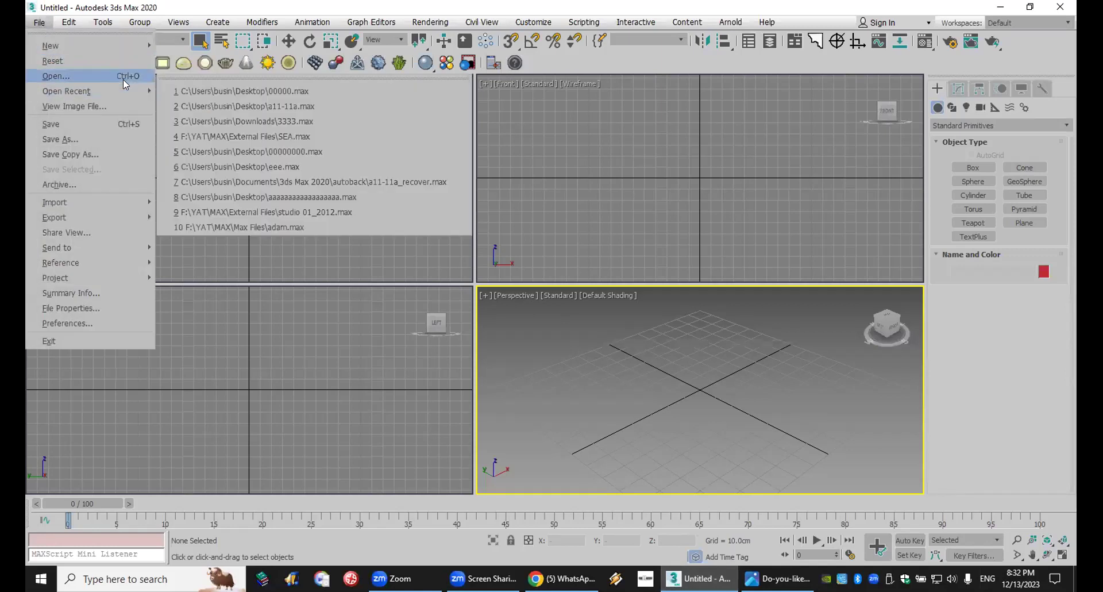
pyautogui.click(239, 101)
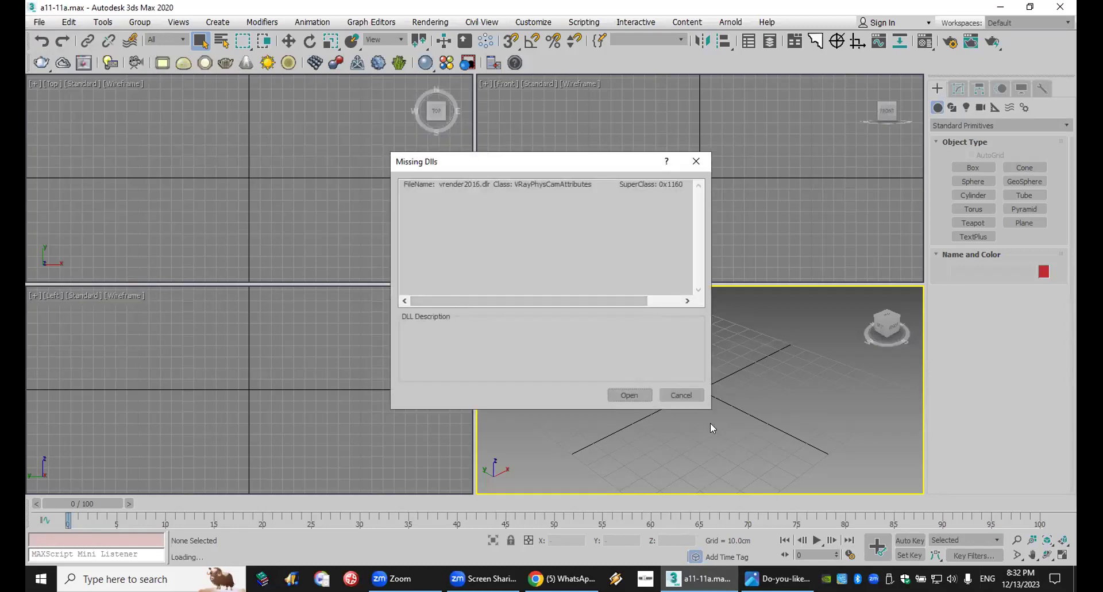
pyautogui.click(629, 395)
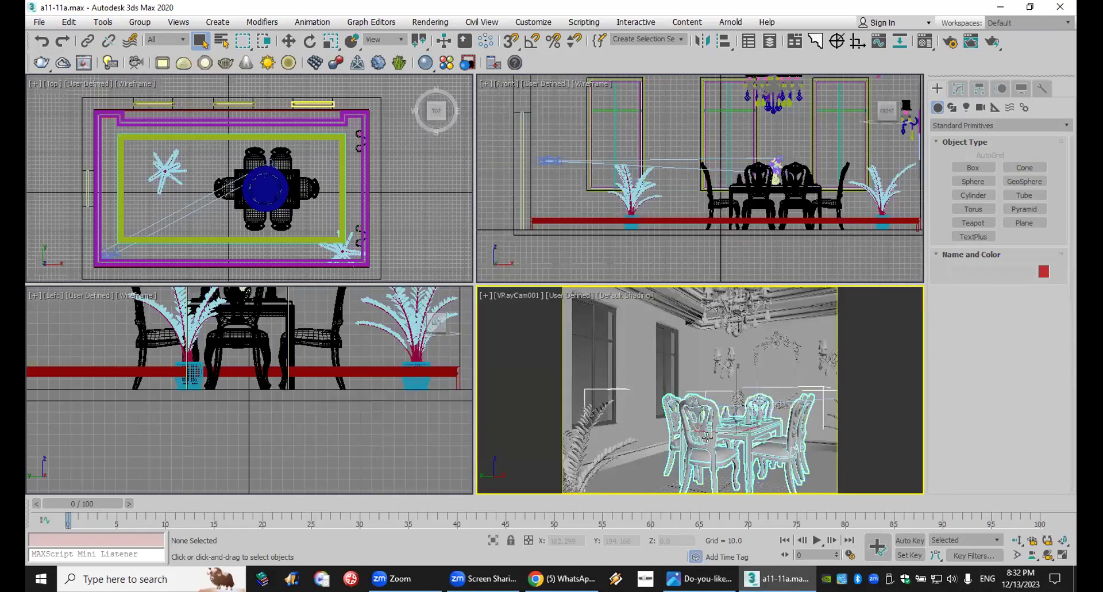
# Hide the dining table set and the vase in the room scene.
pyautogui.click(709, 402)
pyautogui.rightClick(708, 353)
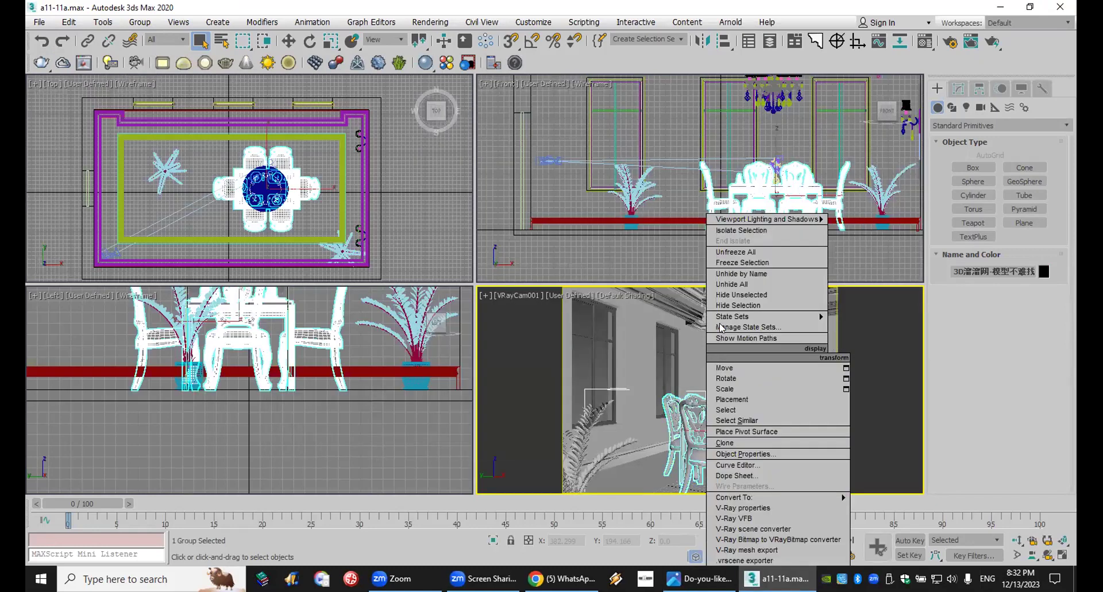
pyautogui.click(731, 304)
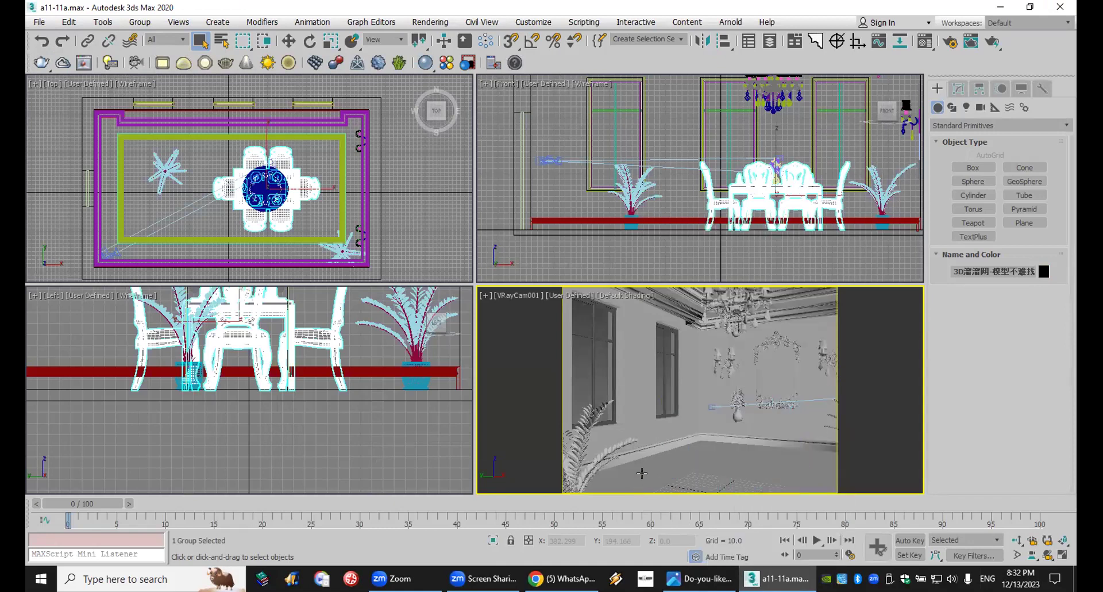
pyautogui.click(735, 411)
pyautogui.rightClick(733, 351)
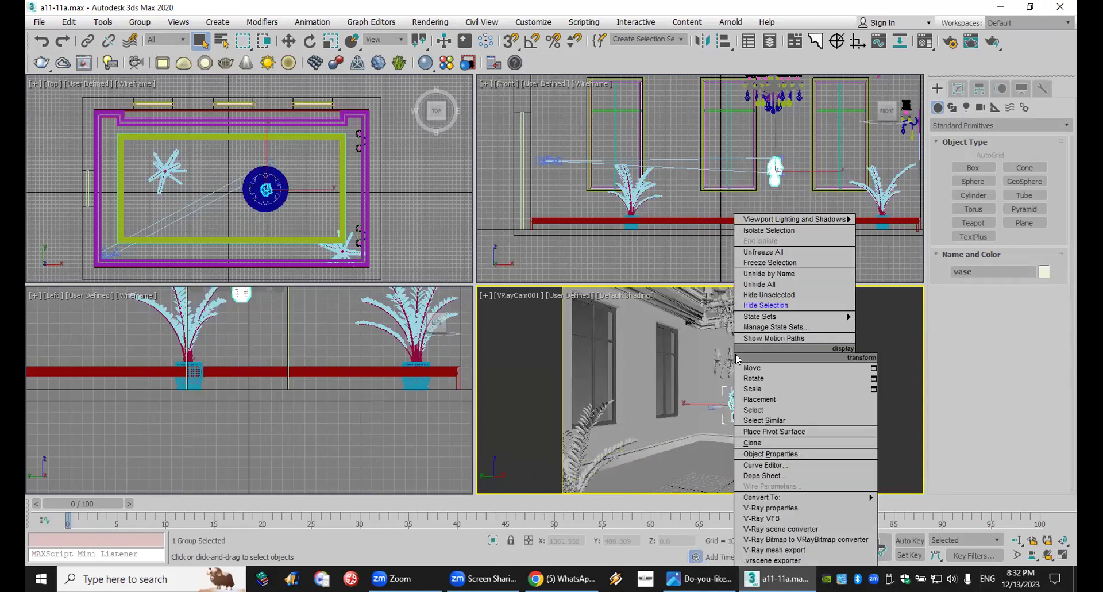
pyautogui.click(758, 307)
# Hide the potted plant nearest the camera and the ceiling chandelier.
pyautogui.click(575, 426)
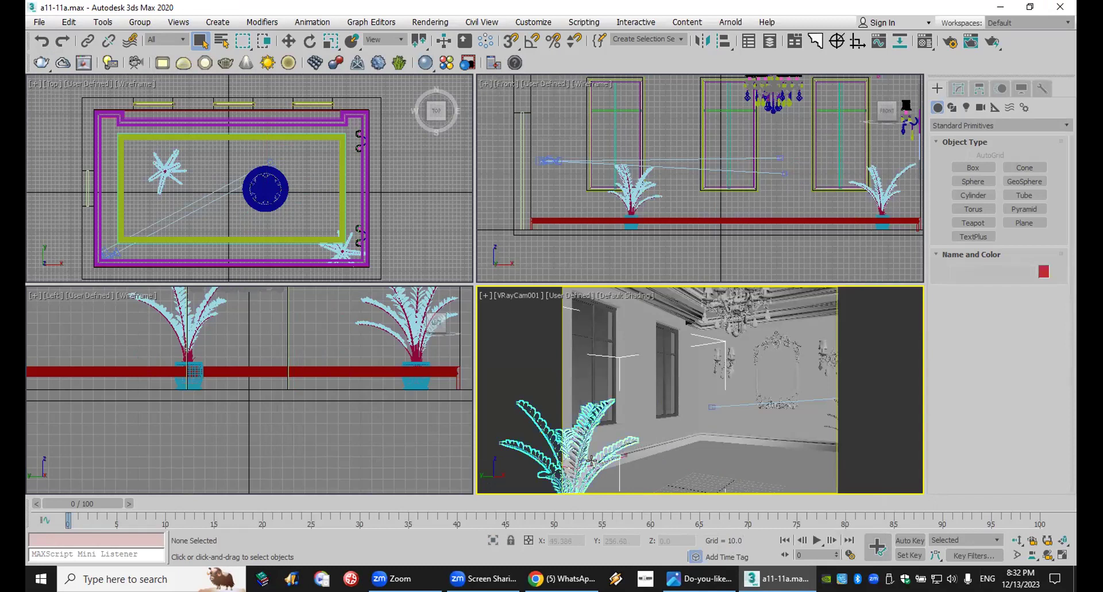
pyautogui.rightClick(592, 352)
pyautogui.click(622, 304)
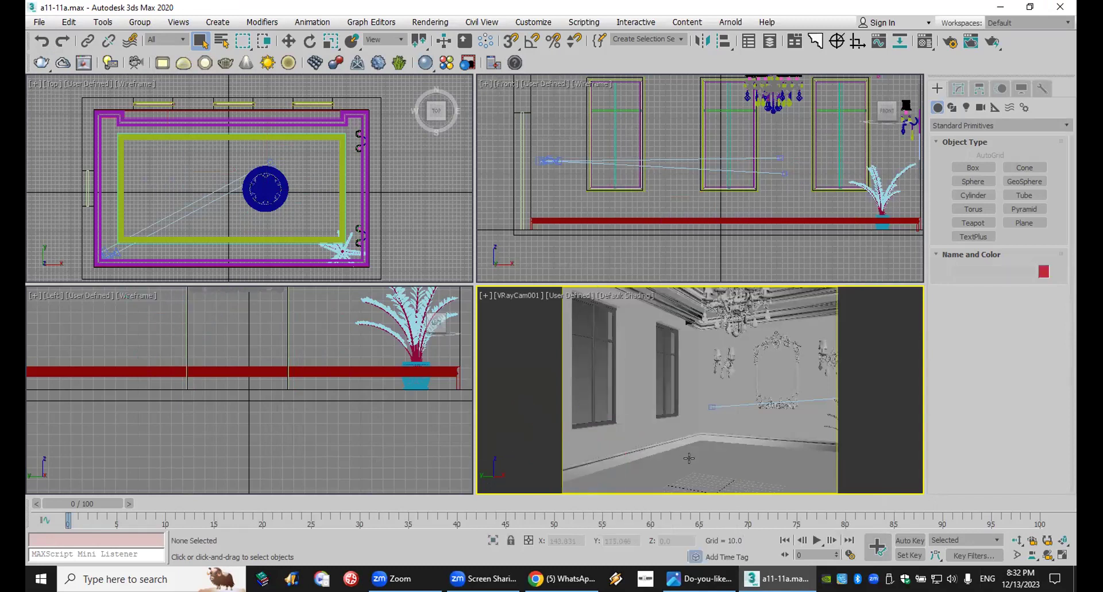
pyautogui.click(740, 320)
pyautogui.rightClick(740, 320)
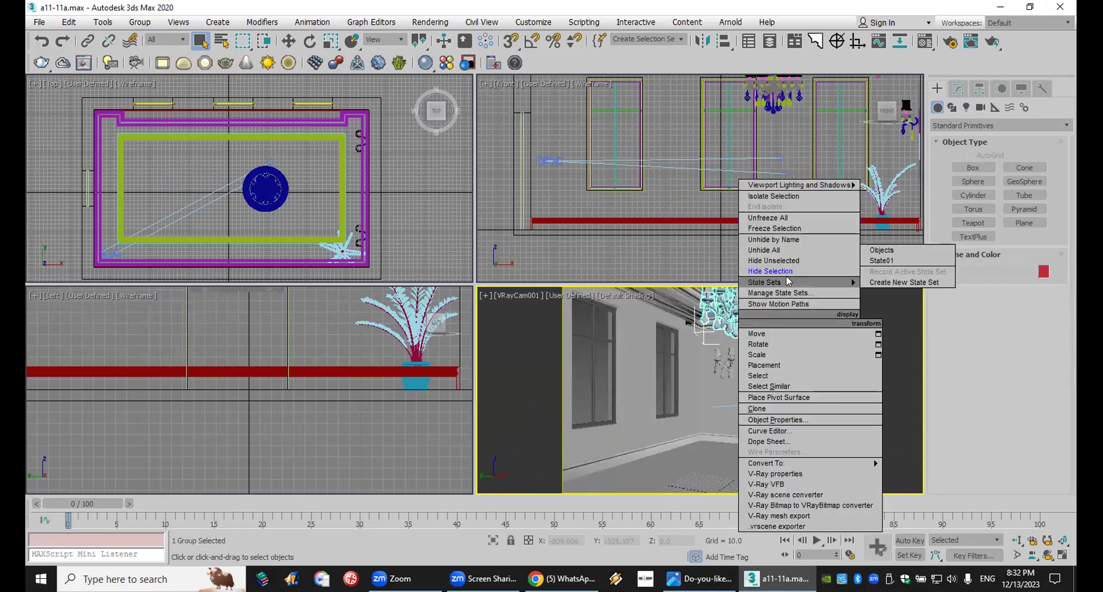
pyautogui.click(770, 273)
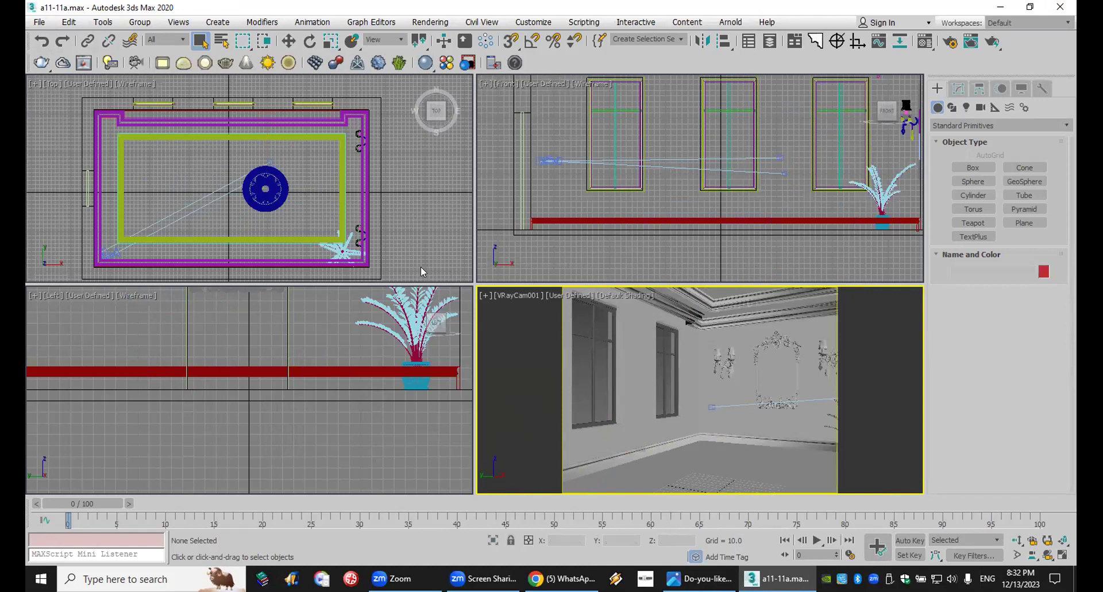
# Clone VRayCam001 as one independent copy placed near the windowed wall in the Top viewport.
pyautogui.click(104, 247)
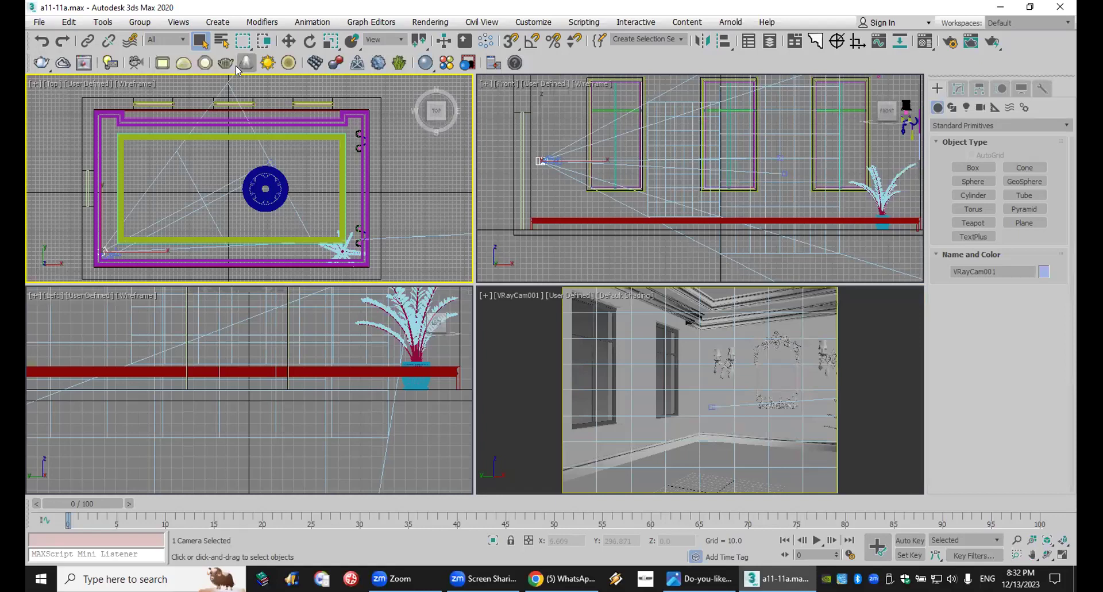
pyautogui.click(289, 42)
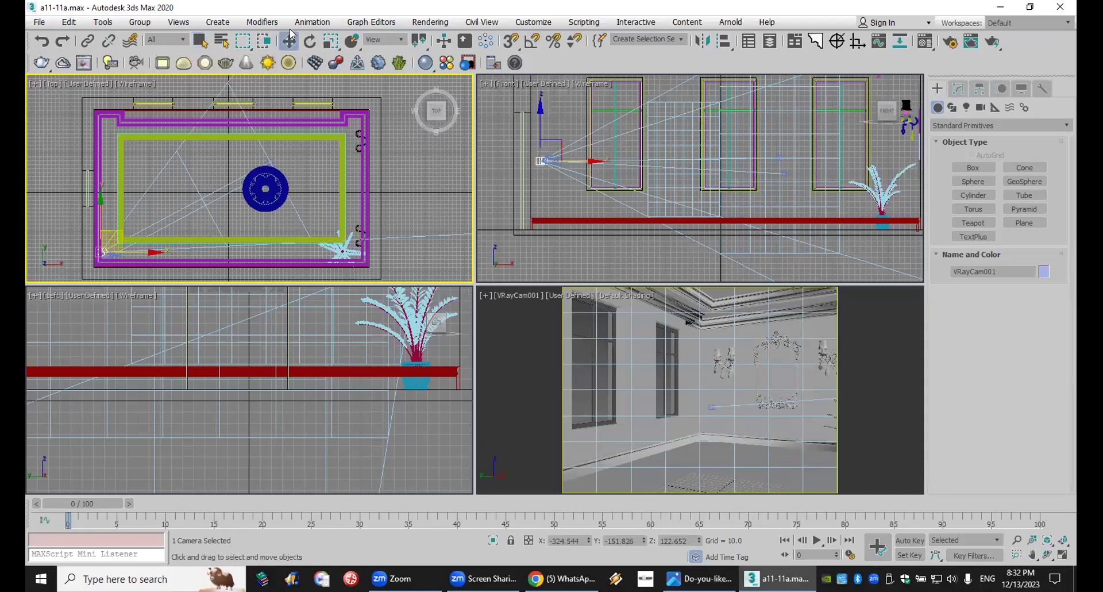
pyautogui.moveTo(117, 228)
pyautogui.mouseDown()
pyautogui.moveTo(172, 155)
pyautogui.moveTo(179, 113)
pyautogui.mouseUp()
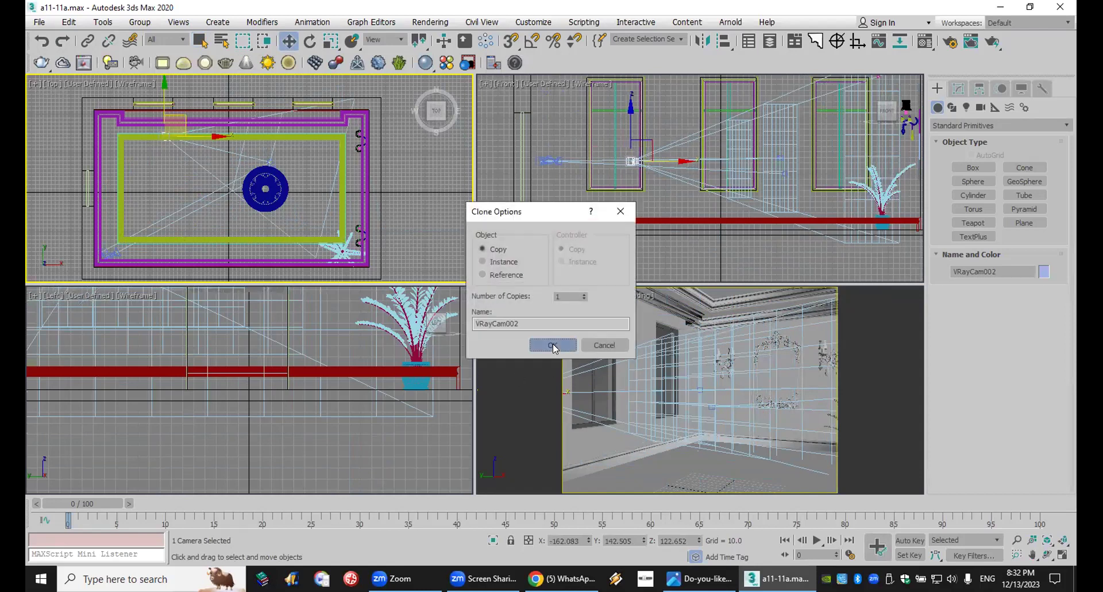
pyautogui.click(554, 347)
# Switch the camera viewport to look through VRayCam002.
pyautogui.rightClick(713, 344)
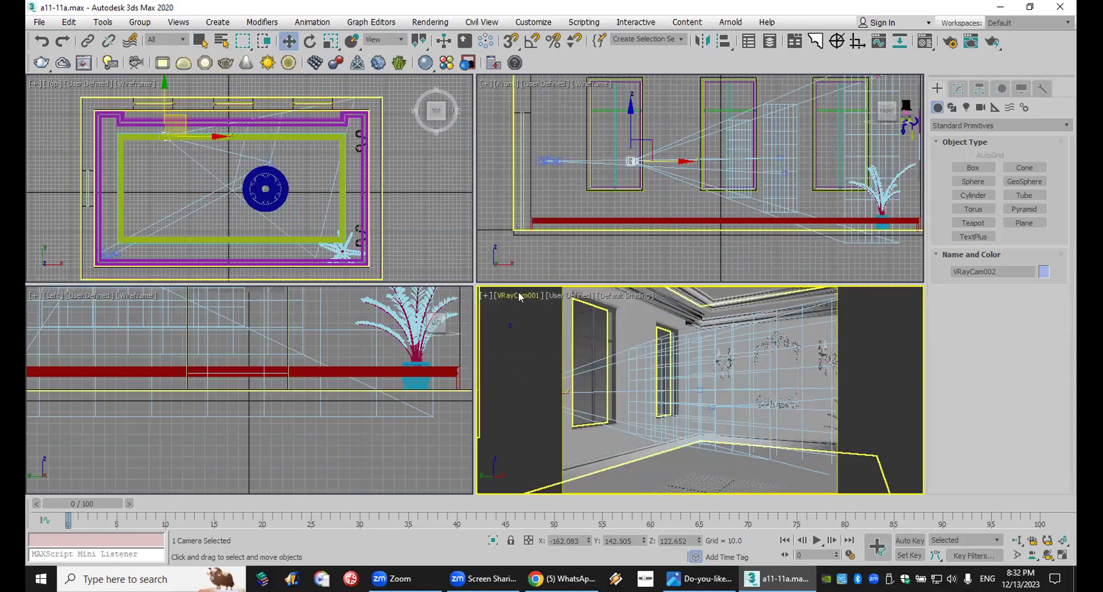
pyautogui.click(543, 299)
pyautogui.moveTo(621, 274)
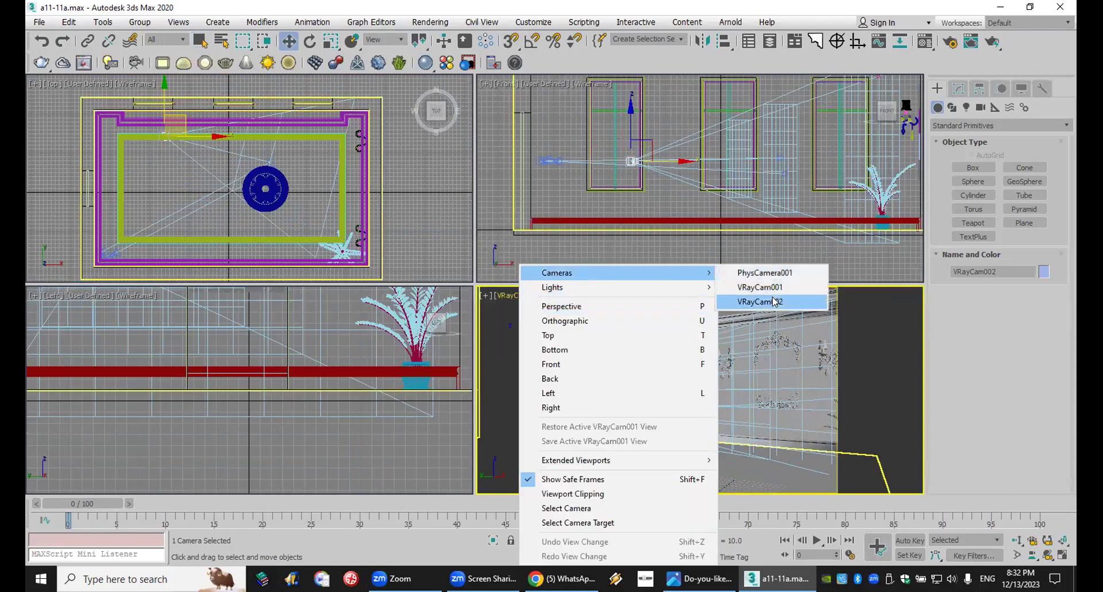
pyautogui.click(773, 301)
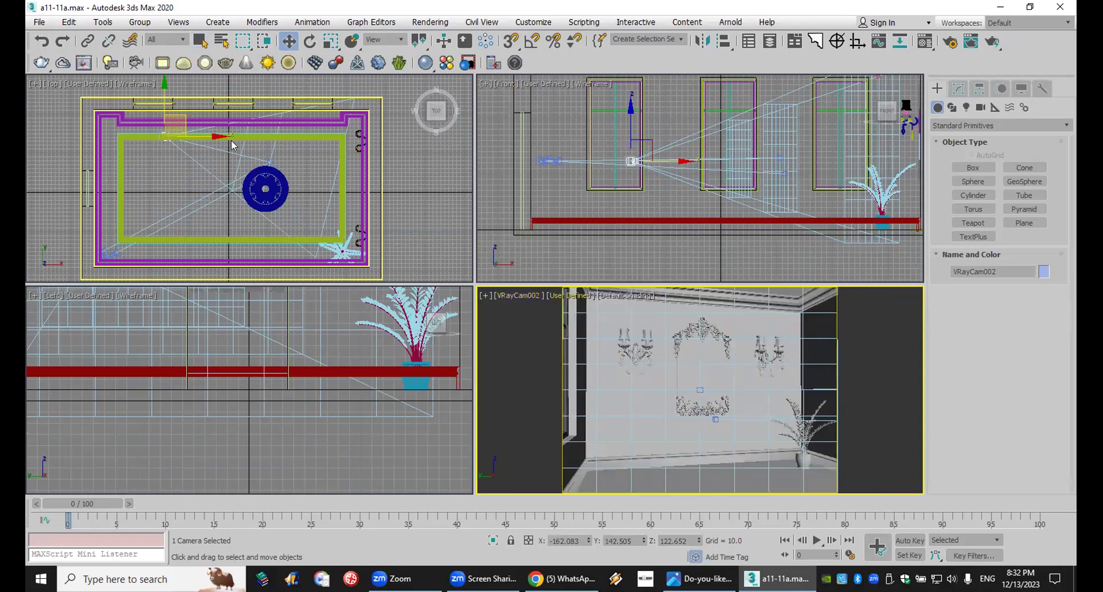
# Move the VRayCam002 camera along the windowed wall to the room end with the wall sconces.
pyautogui.moveTo(234, 140); pyautogui.dragTo(242, 189, button='middle')
pyautogui.moveTo(184, 166); pyautogui.dragTo(341, 166)
pyautogui.scroll(-3, 325, 187)
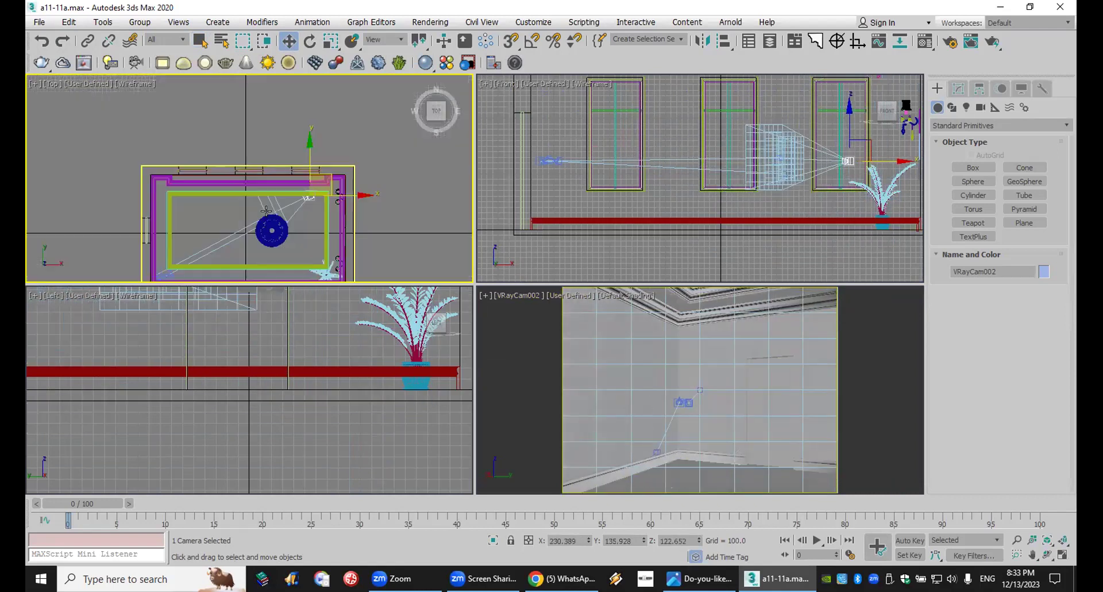
# Move the VRayCam002 target toward the wall opposite the windows and truck the camera to frame the empty wall.
pyautogui.rightClick(323, 189)
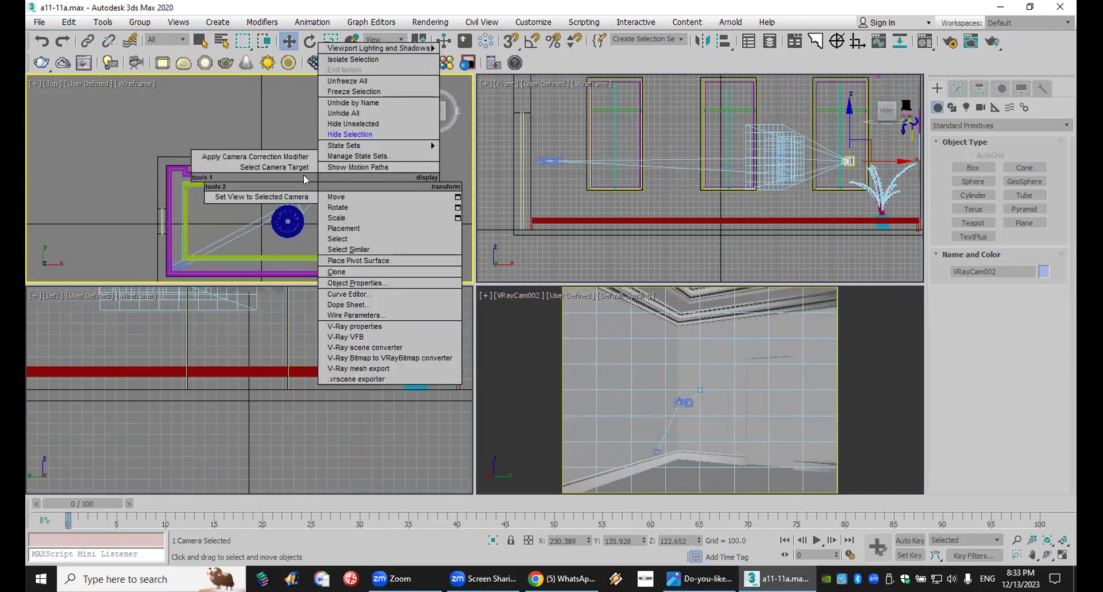
pyautogui.click(306, 168)
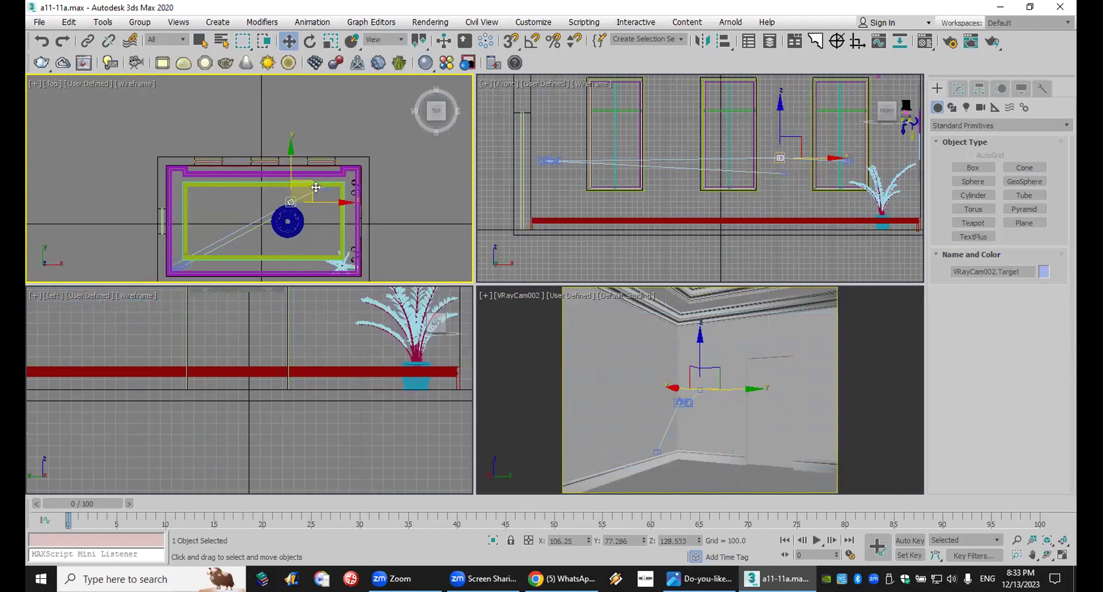
pyautogui.moveTo(309, 186); pyautogui.dragTo(269, 249)
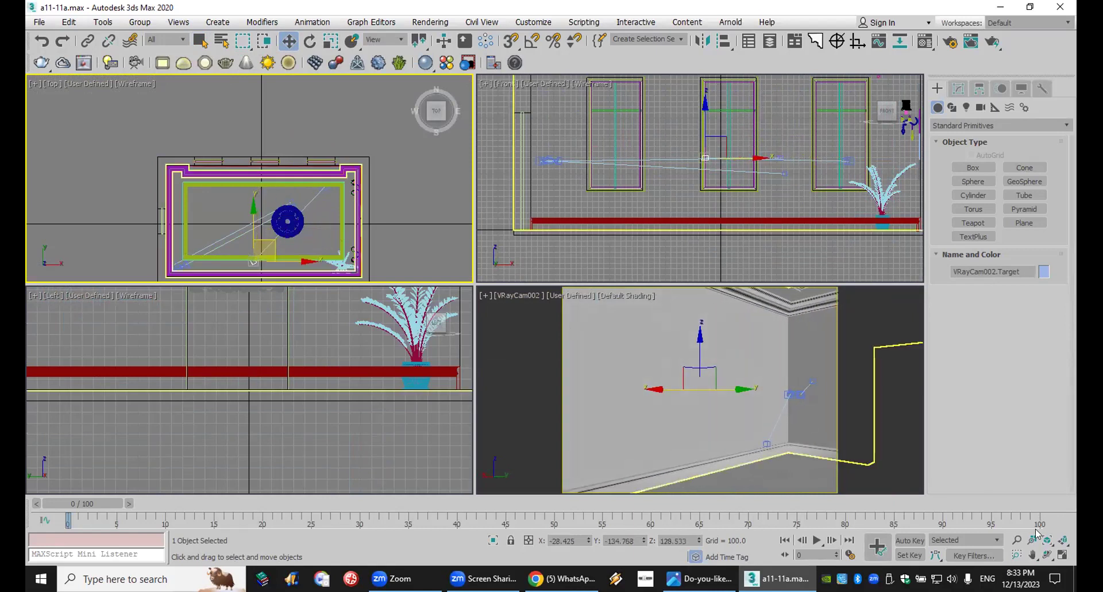
pyautogui.click(1033, 555)
pyautogui.moveTo(725, 432); pyautogui.dragTo(793, 443)
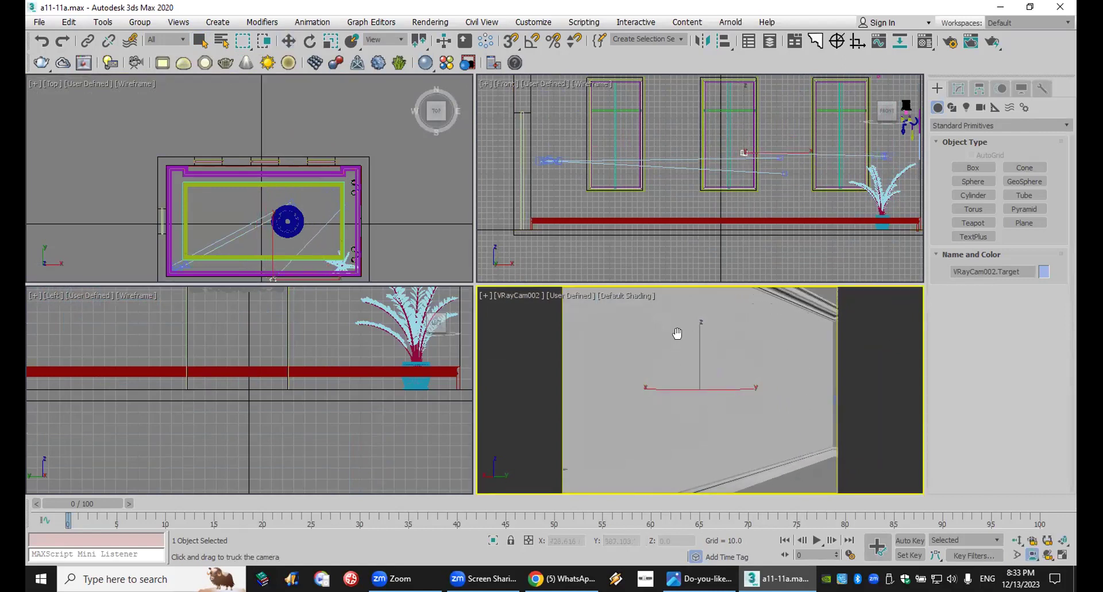
pyautogui.scroll(-5, 738, 212)
pyautogui.scroll(4, 738, 212)
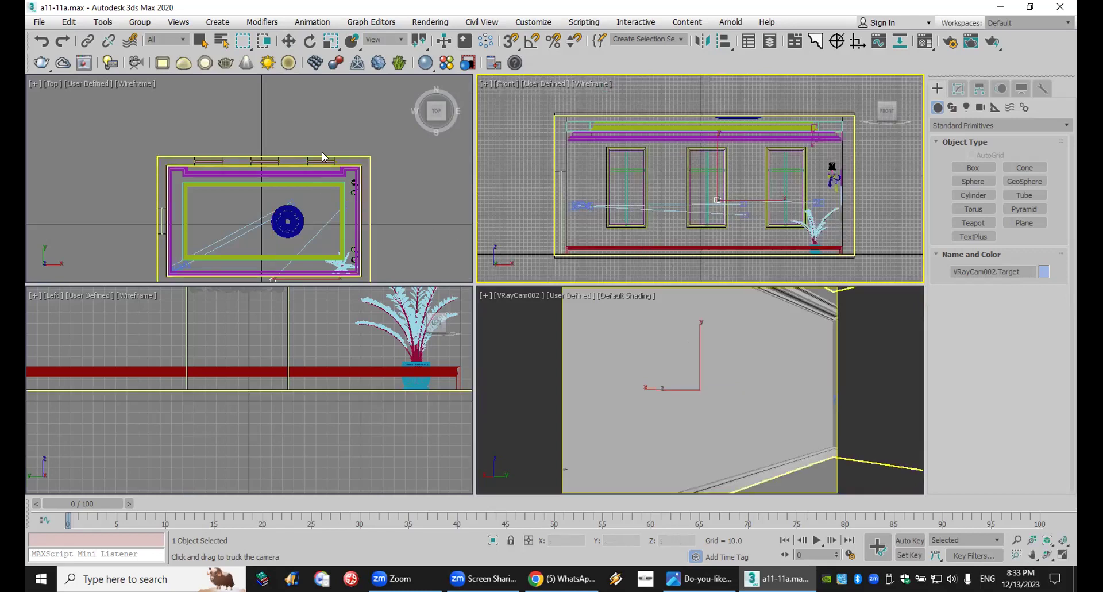
pyautogui.scroll(4, 322, 151)
pyautogui.scroll(-5, 321, 160)
pyautogui.scroll(3, 320, 171)
pyautogui.scroll(3, 319, 171)
pyautogui.scroll(-3, 320, 171)
pyautogui.click(1023, 89)
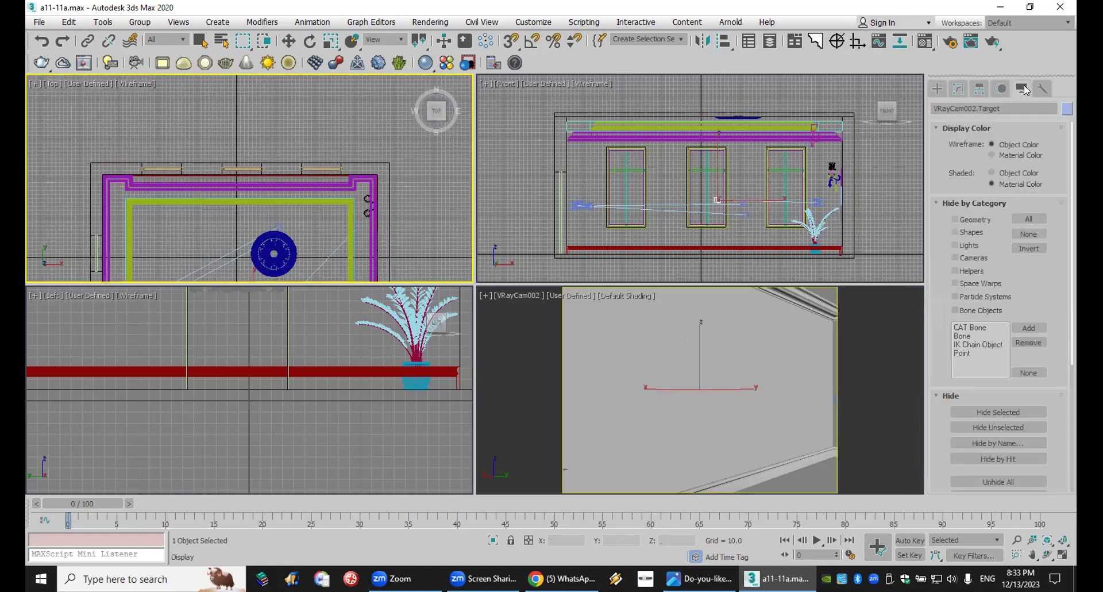
pyautogui.click(938, 89)
# Check the wall-light reference images, then draw a square spline about 77 units per side in the Front viewport and isolate it.
pyautogui.rightClick(869, 204)
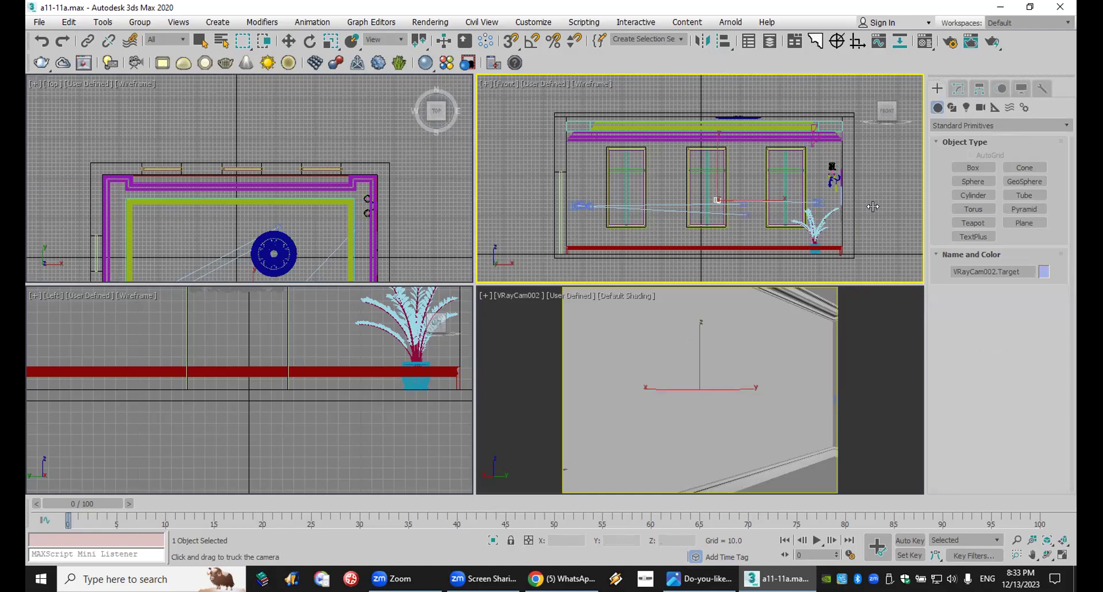
pyautogui.click(951, 107)
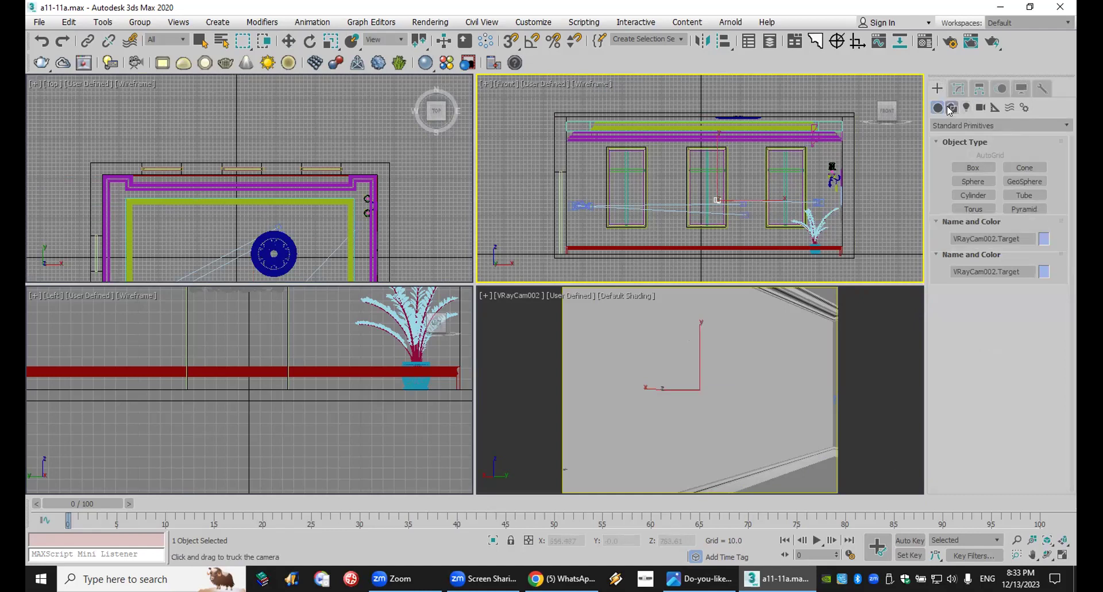
pyautogui.click(700, 578)
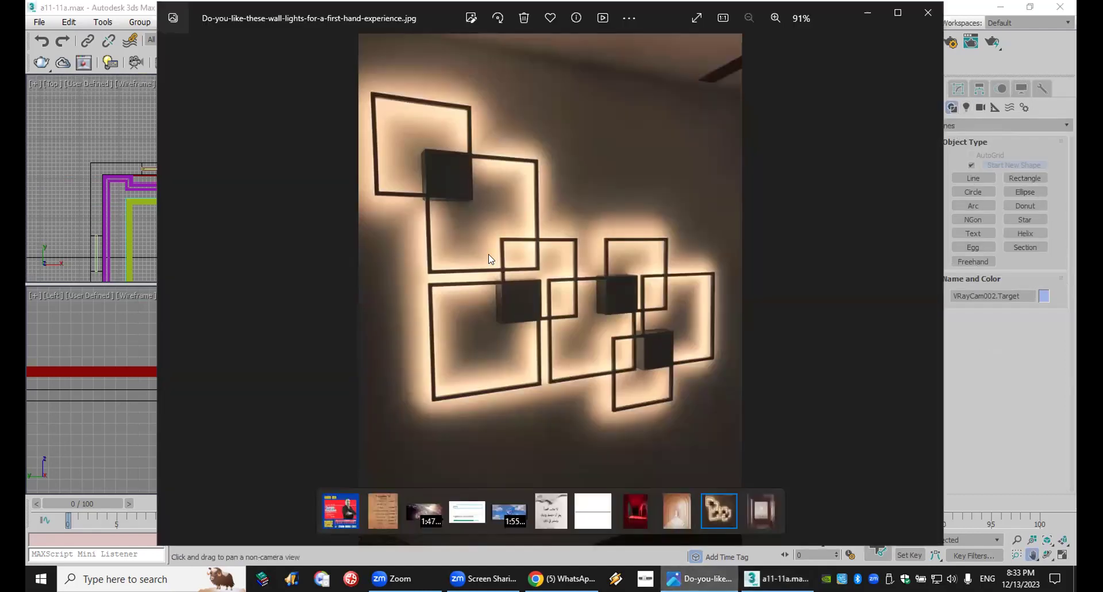
pyautogui.click(561, 578)
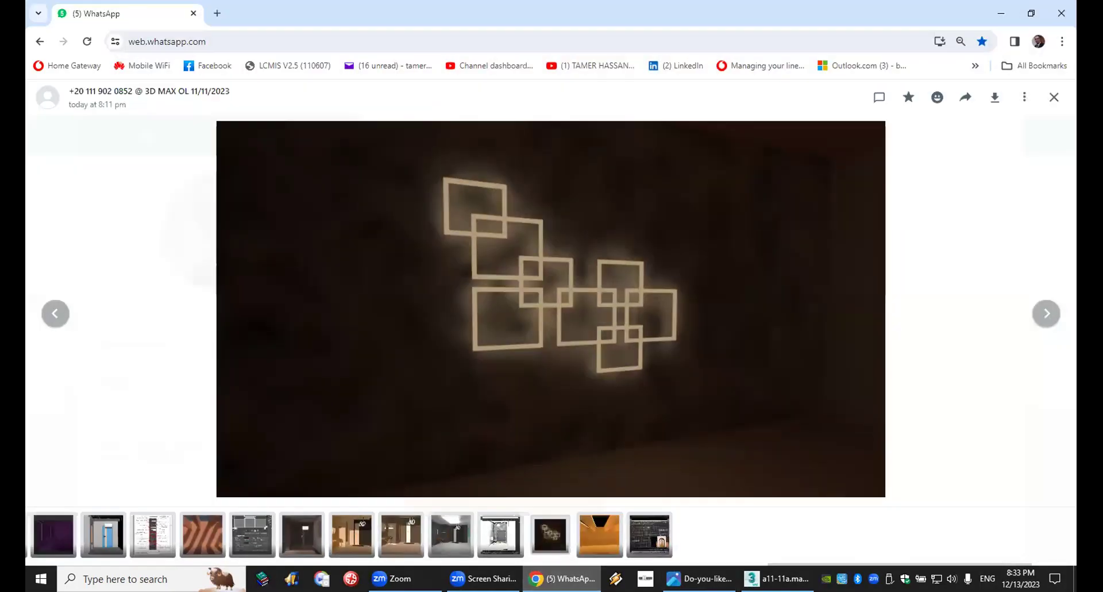
pyautogui.click(562, 578)
pyautogui.click(975, 7)
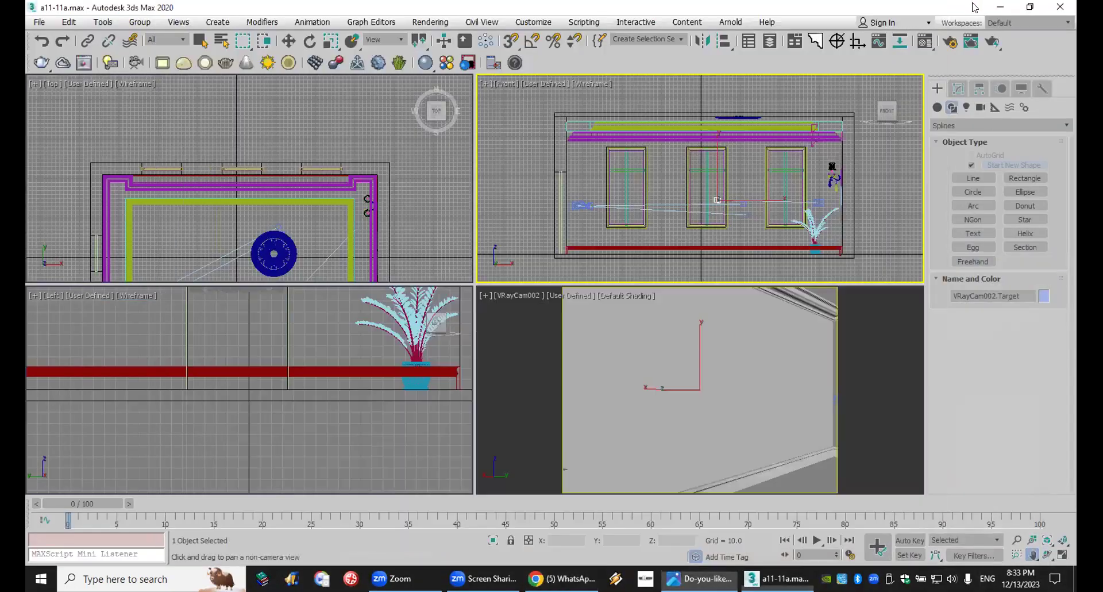
pyautogui.click(1024, 178)
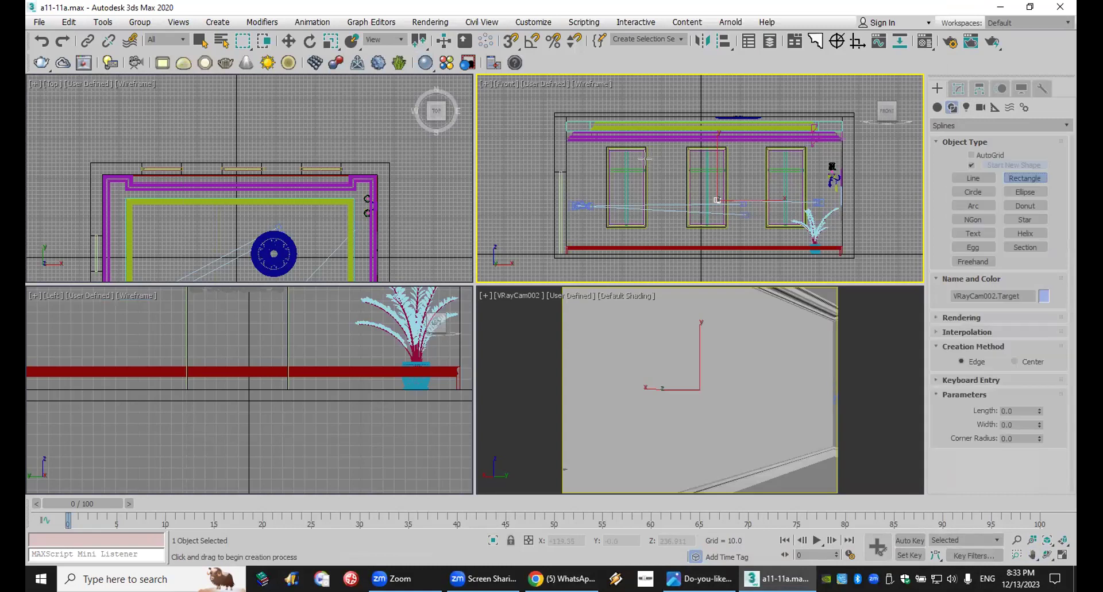
pyautogui.keyDown('ctrl'); pyautogui.moveTo(646, 164); pyautogui.dragTo(676, 194); pyautogui.keyUp('ctrl')
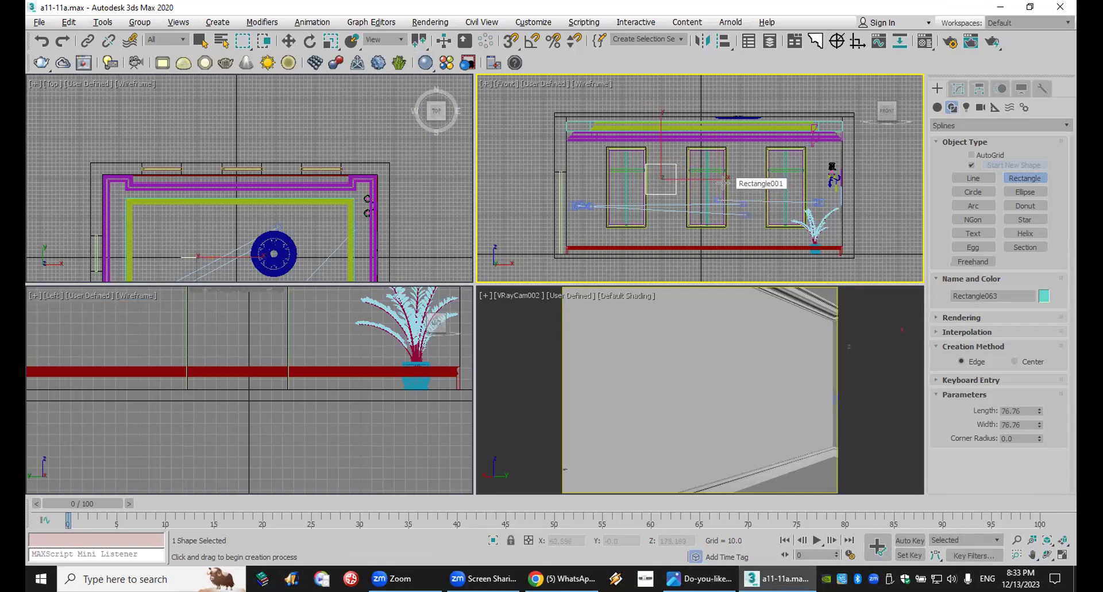
pyautogui.hotkey('alt', 'q')
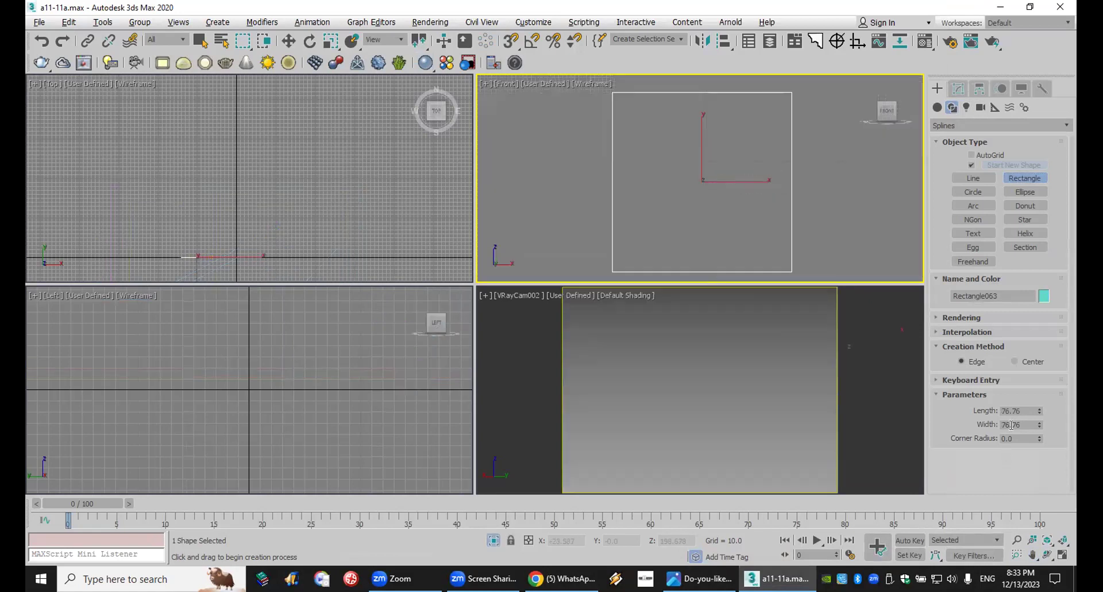
# Make the square spline renderable in both renderer and viewport with a rectangular cross-section.
pyautogui.click(1014, 314)
pyautogui.click(1002, 179)
pyautogui.click(997, 186)
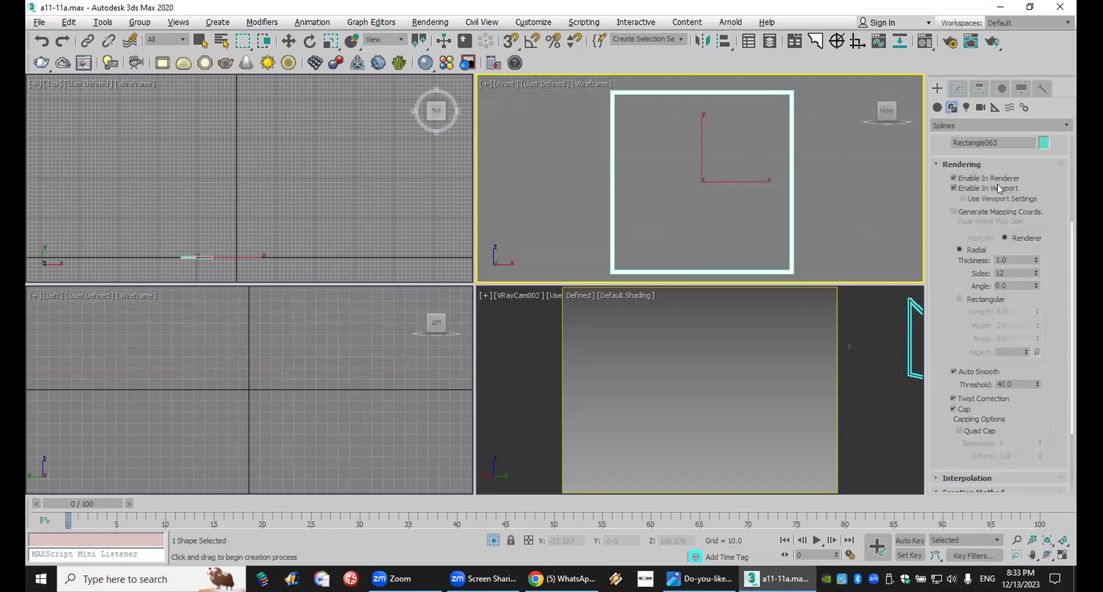
pyautogui.click(977, 297)
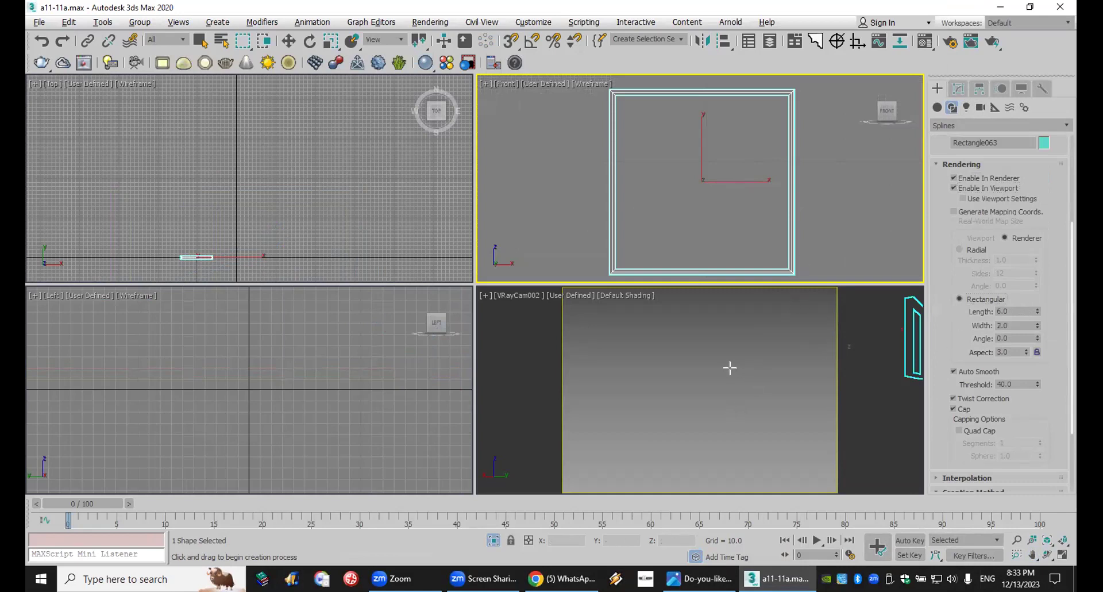
# Switch the camera viewport to Perspective framed on the square and set its rectangular section to length 2.4 and width 3.98.
pyautogui.click(646, 324)
pyautogui.press('p')
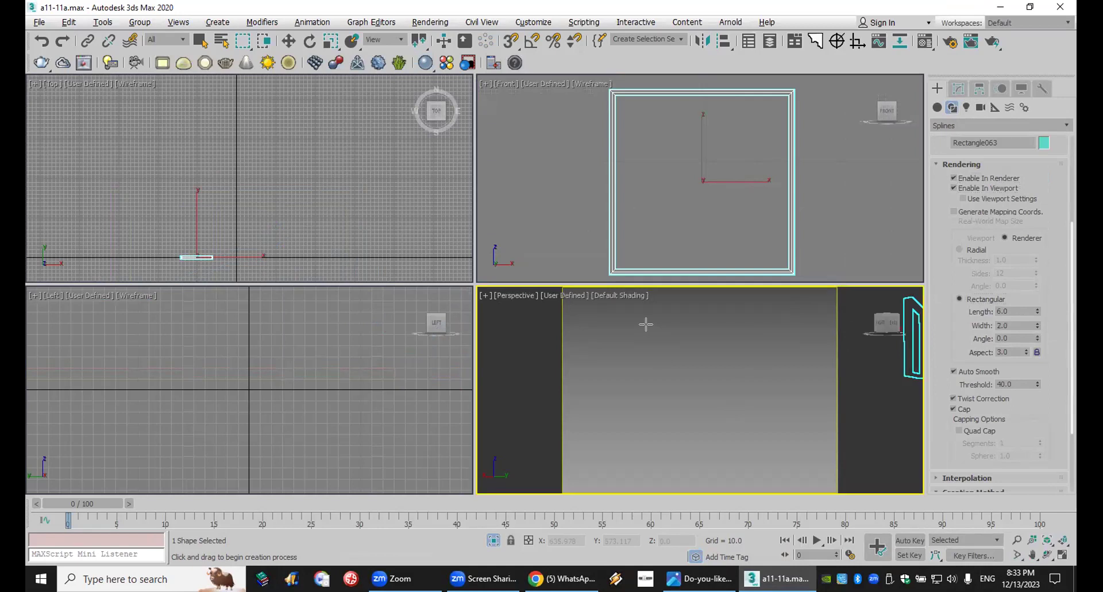
pyautogui.press('z')
pyautogui.scroll(5, 718, 412)
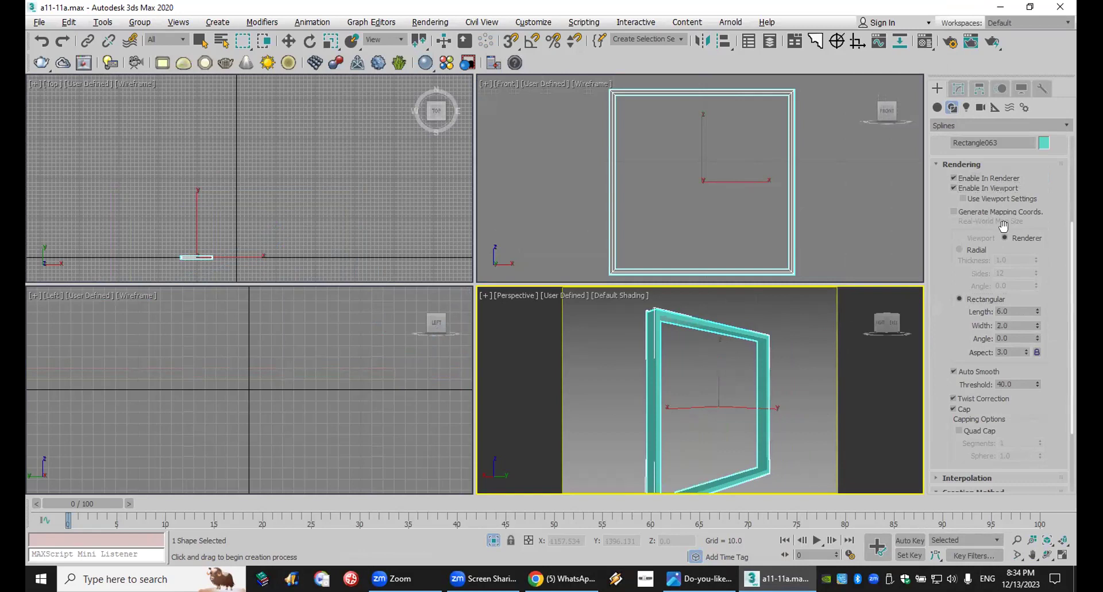
pyautogui.moveTo(1036, 311); pyautogui.dragTo(1040, 257)
pyautogui.rightClick(197, 259)
pyautogui.scroll(8, 227, 255)
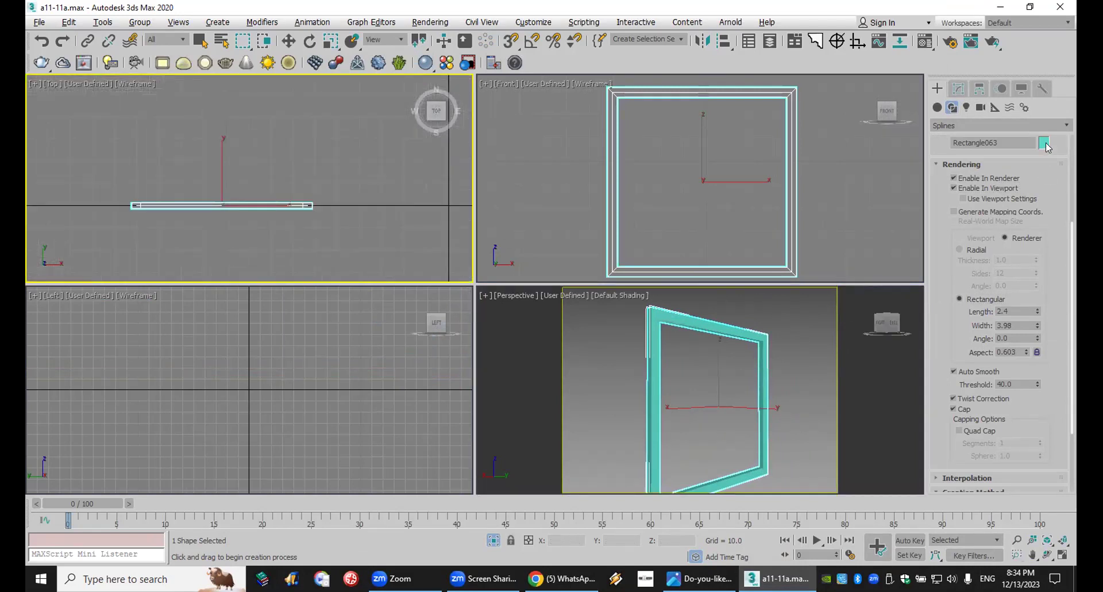
# Color the square frame black and clone it as one independent copy offset about 2.1 units along Y in the Top viewport.
pyautogui.click(860, 214)
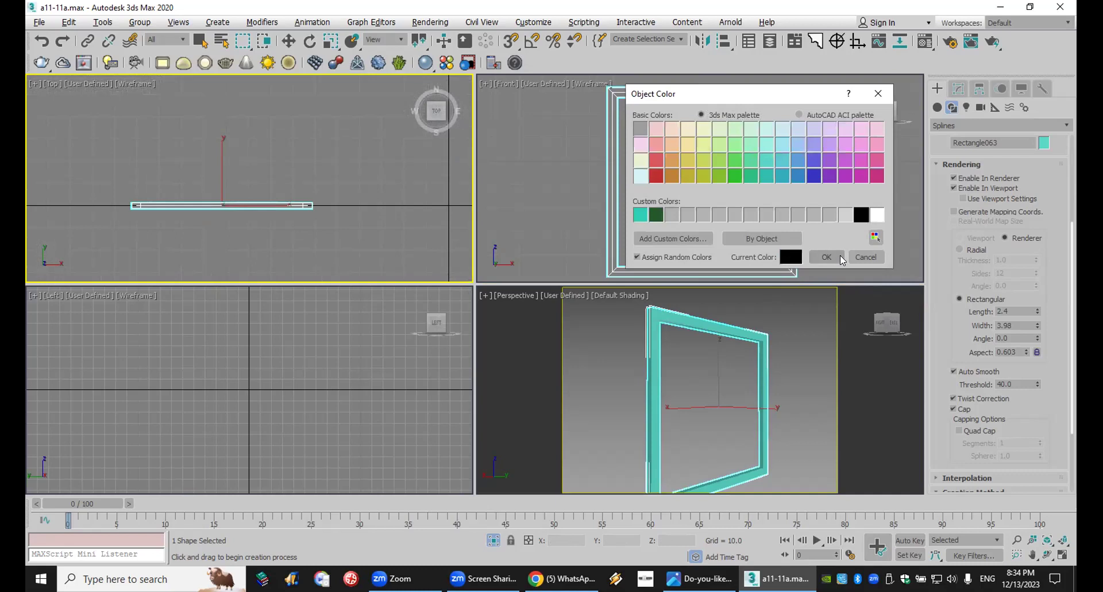
pyautogui.click(826, 257)
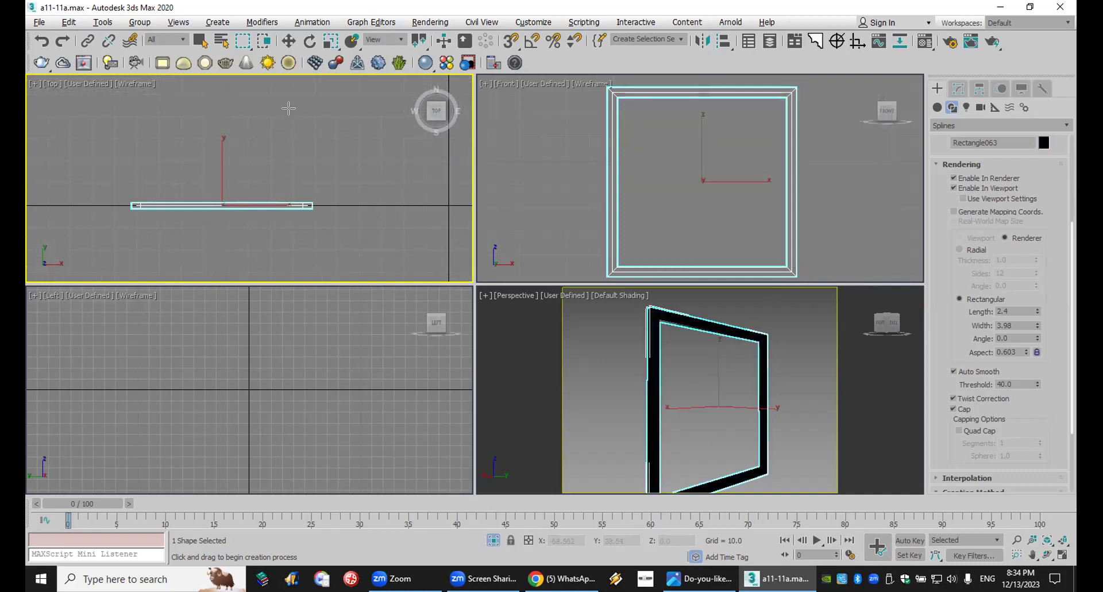
pyautogui.click(288, 47)
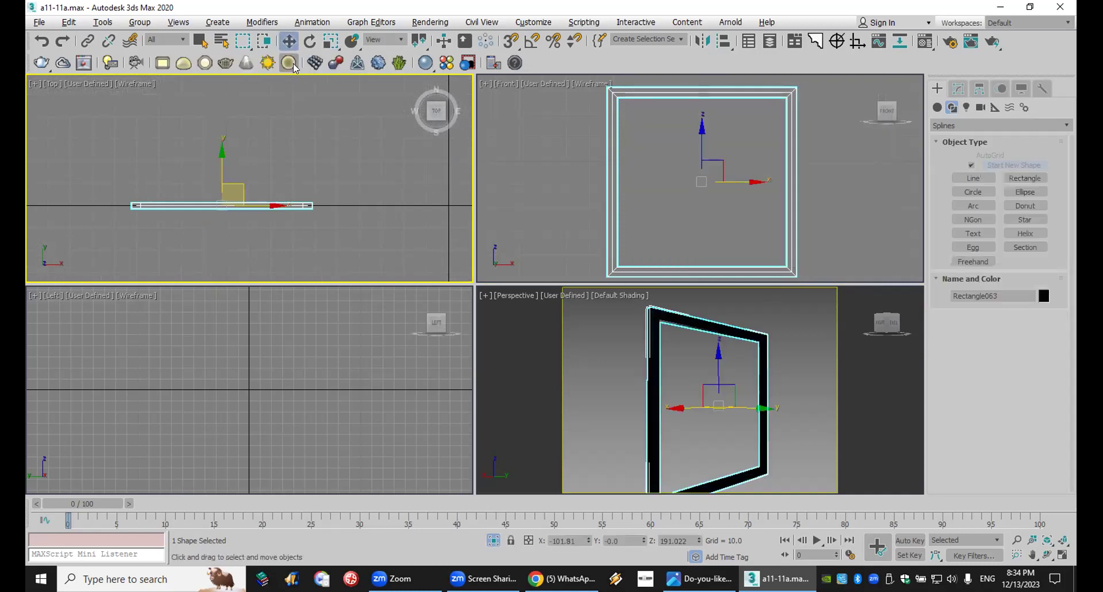
pyautogui.keyDown('shift'); pyautogui.moveTo(222, 165); pyautogui.dragTo(222, 161); pyautogui.keyUp('shift')
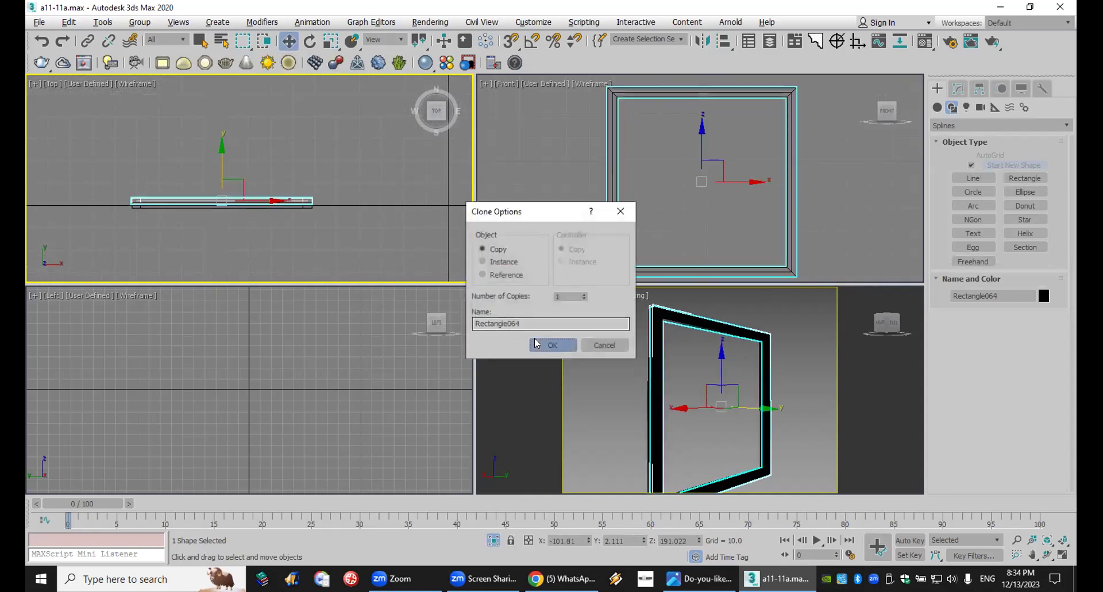
pyautogui.click(555, 343)
# Give the copied square a radial cross-section and move it along Y to about -1.57, against the frame's opposite face.
pyautogui.click(956, 90)
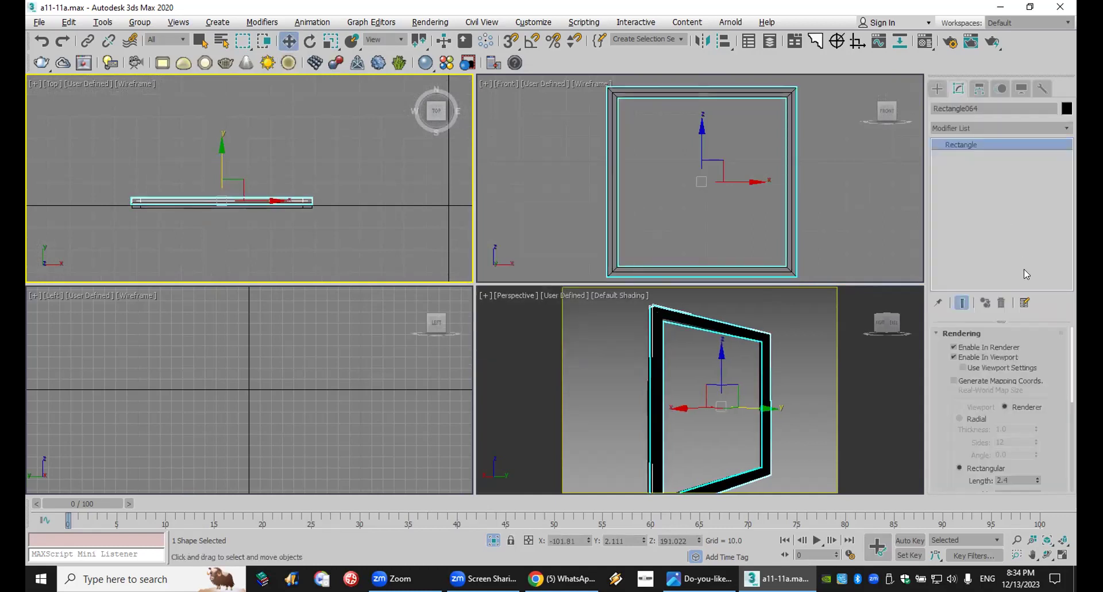
pyautogui.click(976, 418)
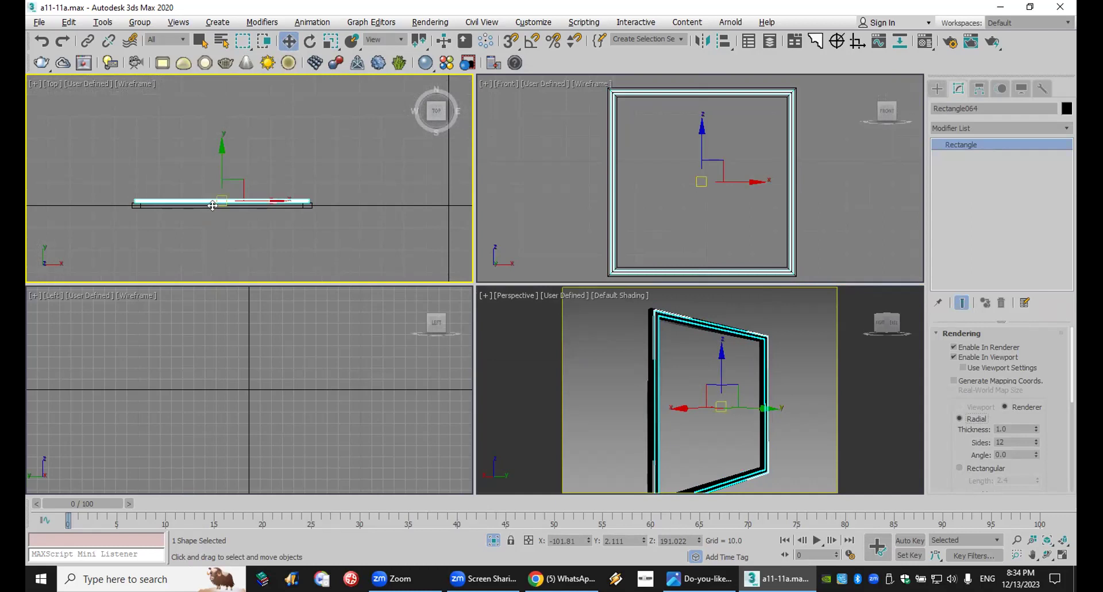
pyautogui.scroll(5, 253, 196)
pyautogui.scroll(-3, 262, 192)
pyautogui.moveTo(247, 145); pyautogui.dragTo(253, 163)
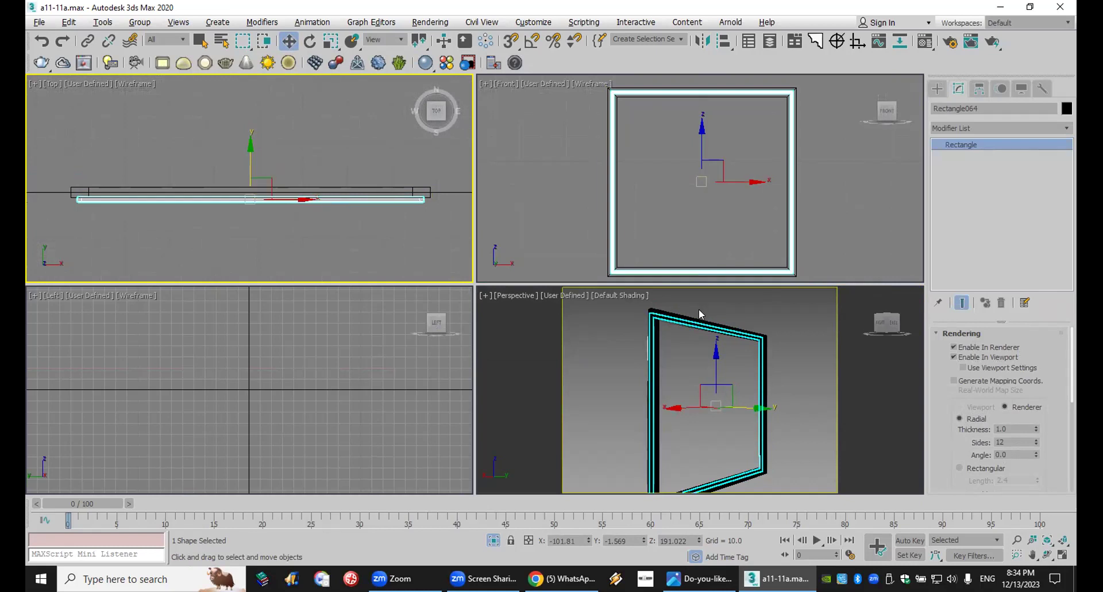
# Assign the unused pink Material #8 to the thin inner square and change its type to VRayLightMtl.
pyautogui.click(921, 46)
pyautogui.click(187, 143)
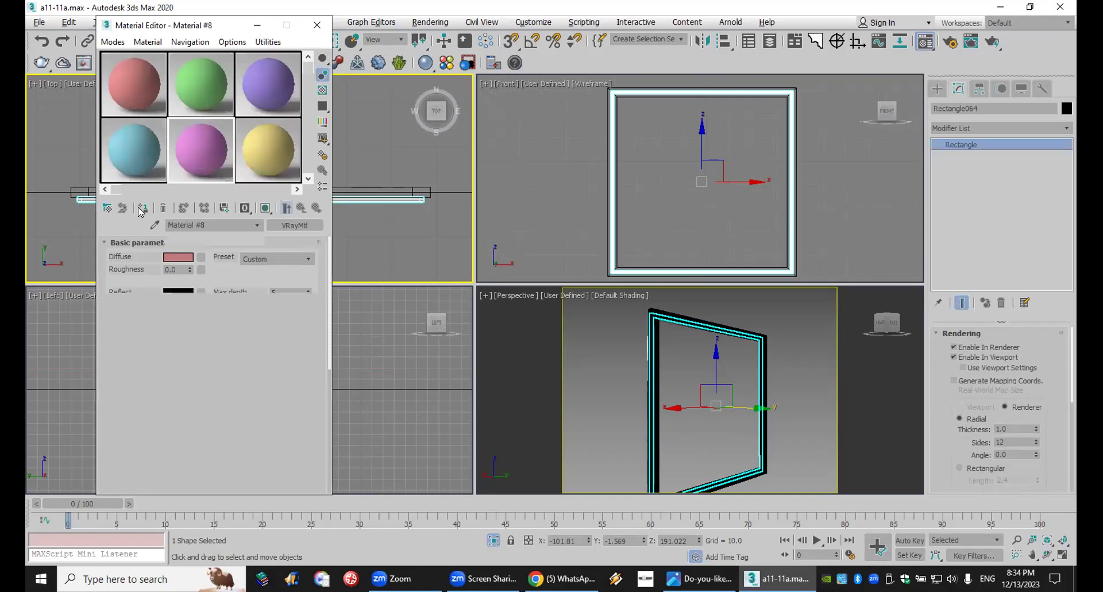
pyautogui.click(264, 207)
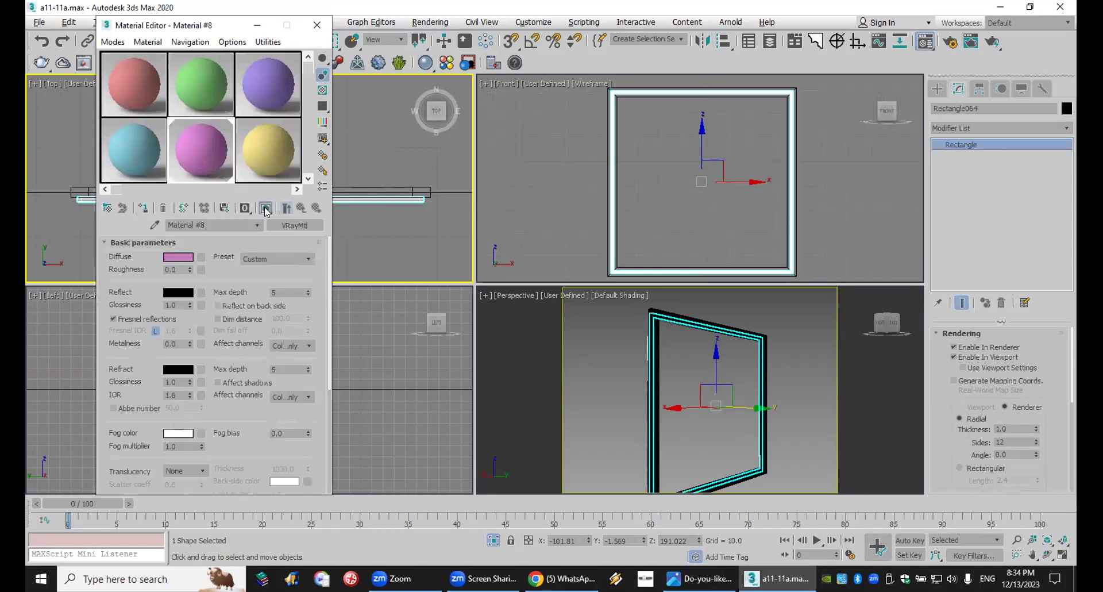
pyautogui.click(290, 225)
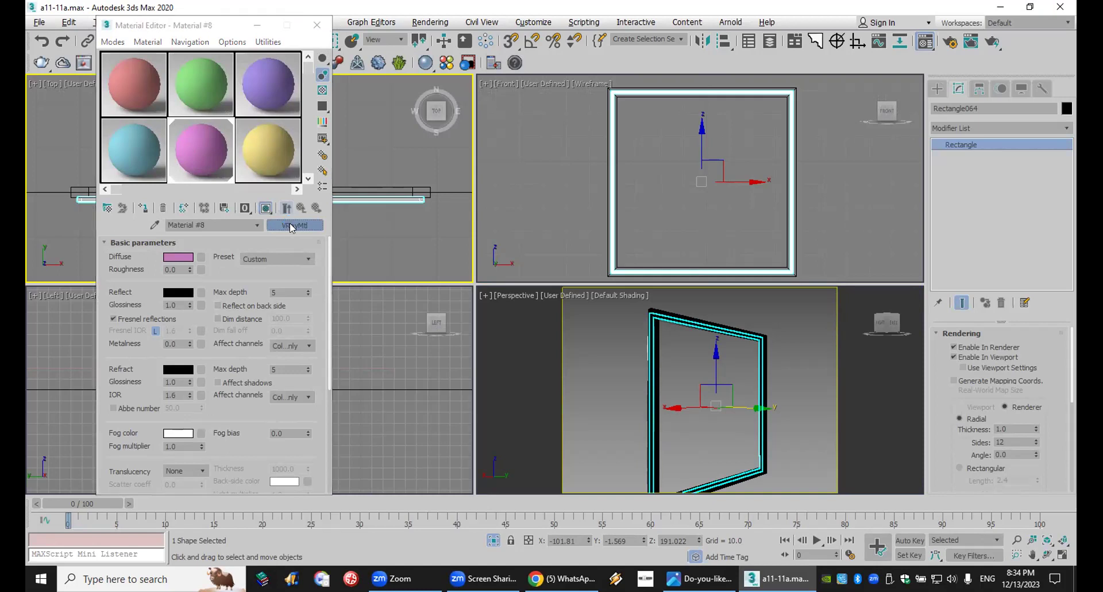
pyautogui.doubleClick(434, 242)
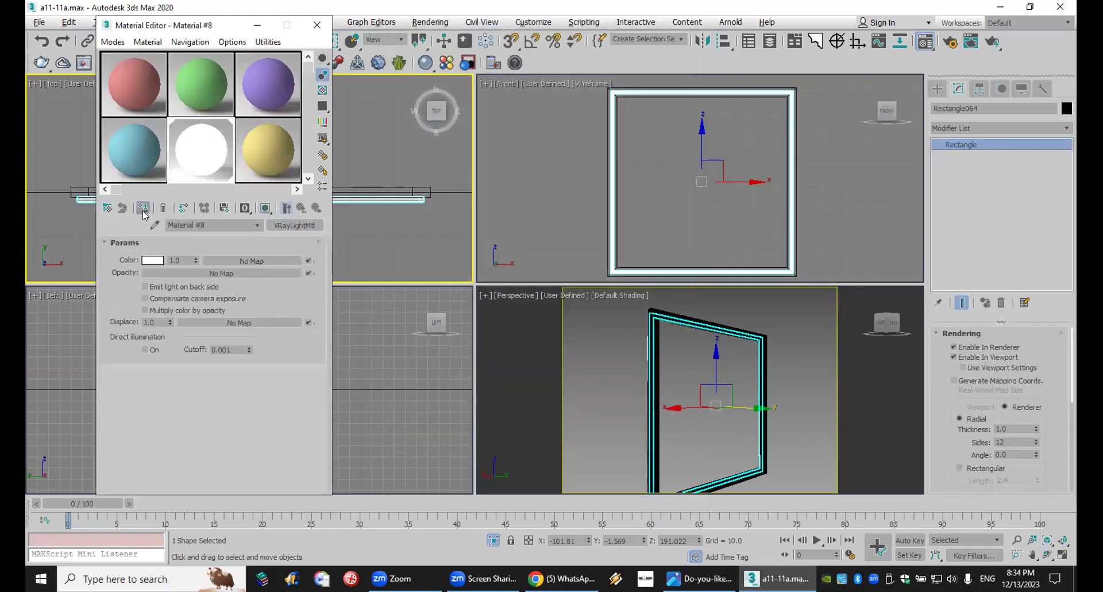
# Set the light material's color to a pale warm orange with a multiplier of 50, and close the Material Editor.
pyautogui.click(152, 260)
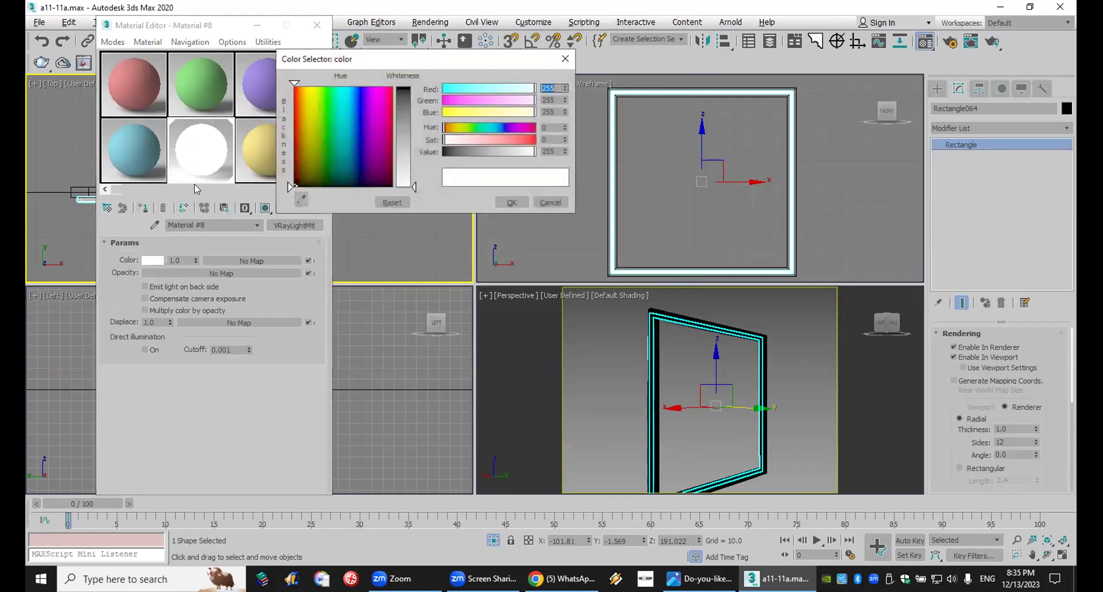
pyautogui.moveTo(307, 86); pyautogui.dragTo(299, 86)
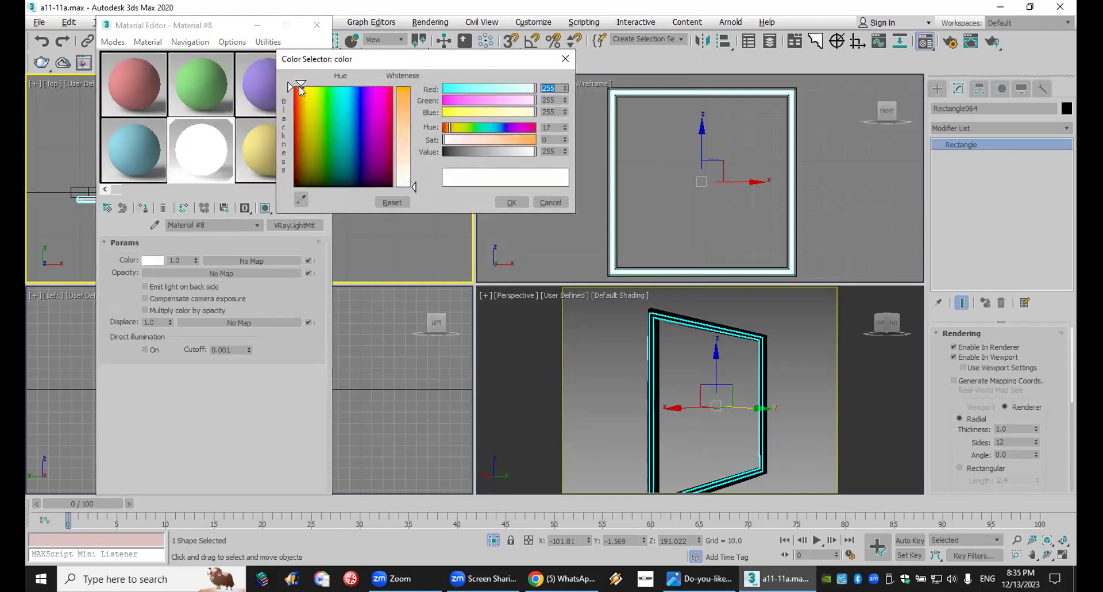
pyautogui.click(512, 203)
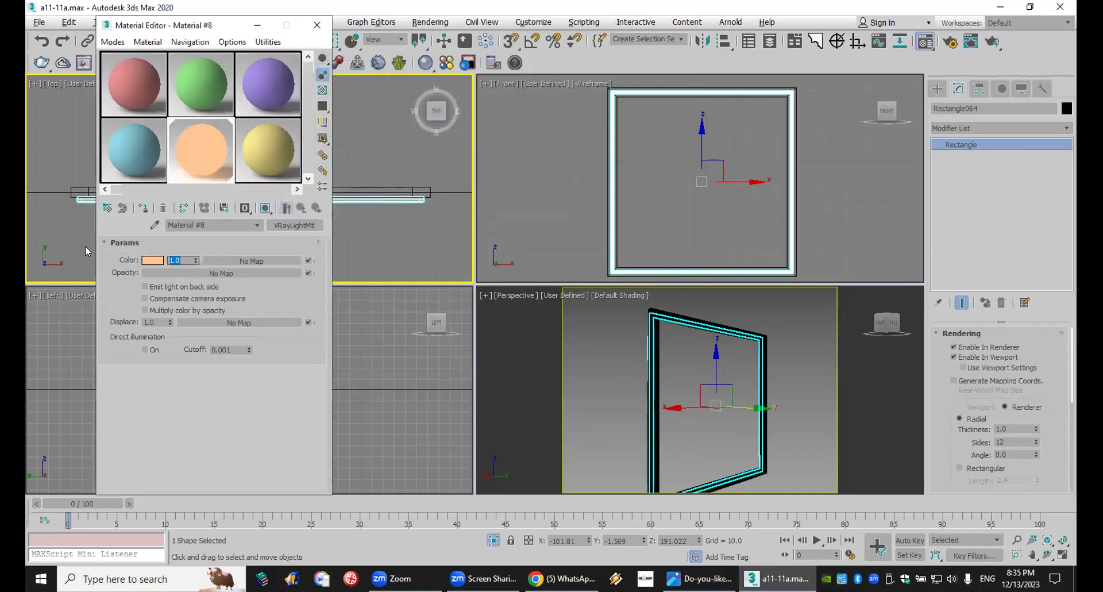
pyautogui.write('50')
pyautogui.press('Return')
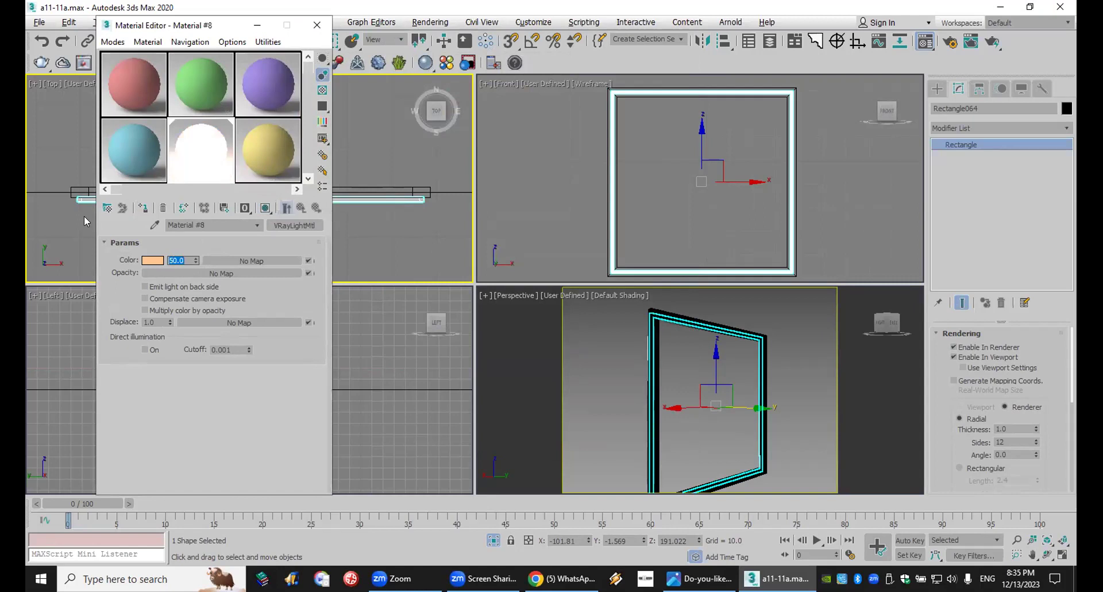
pyautogui.click(317, 24)
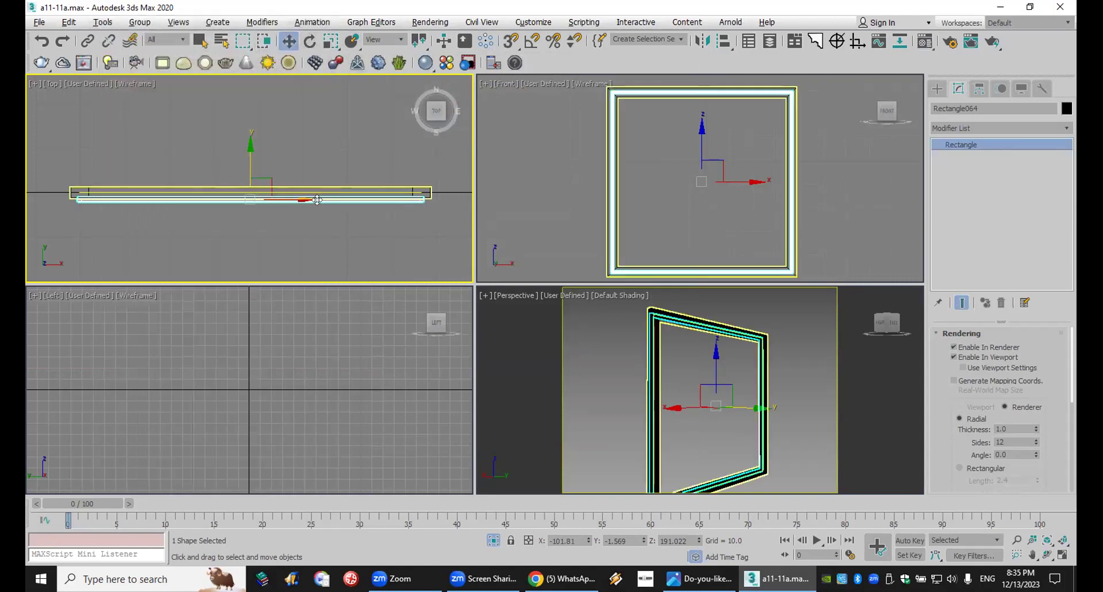
# Select both the black frame and the glowing square and group them under the default name.
pyautogui.click(330, 171)
pyautogui.moveTo(224, 237); pyautogui.dragTo(225, 236)
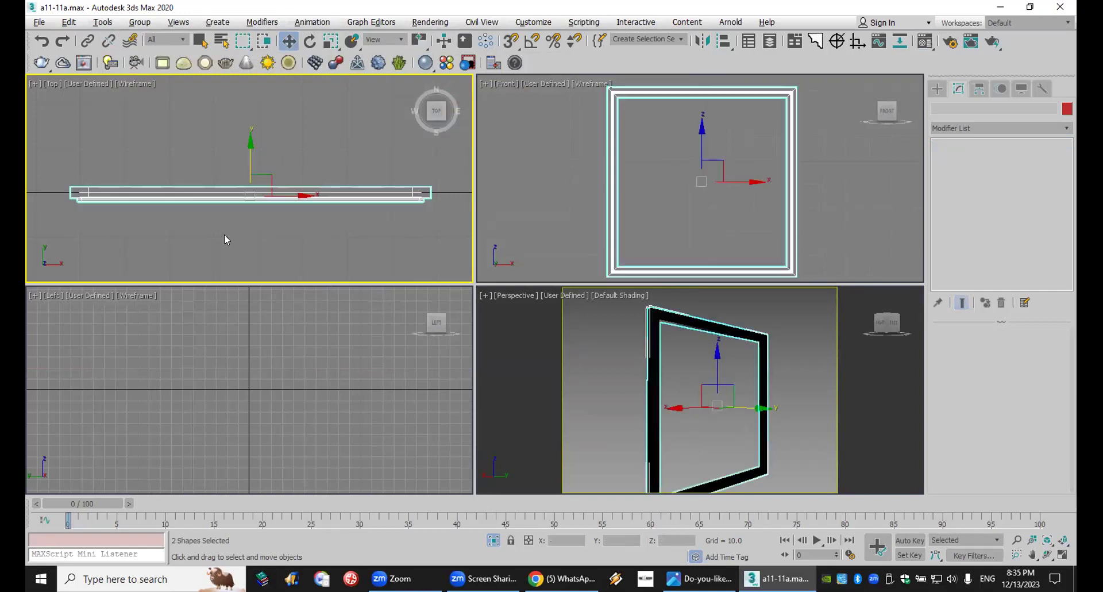
pyautogui.click(140, 22)
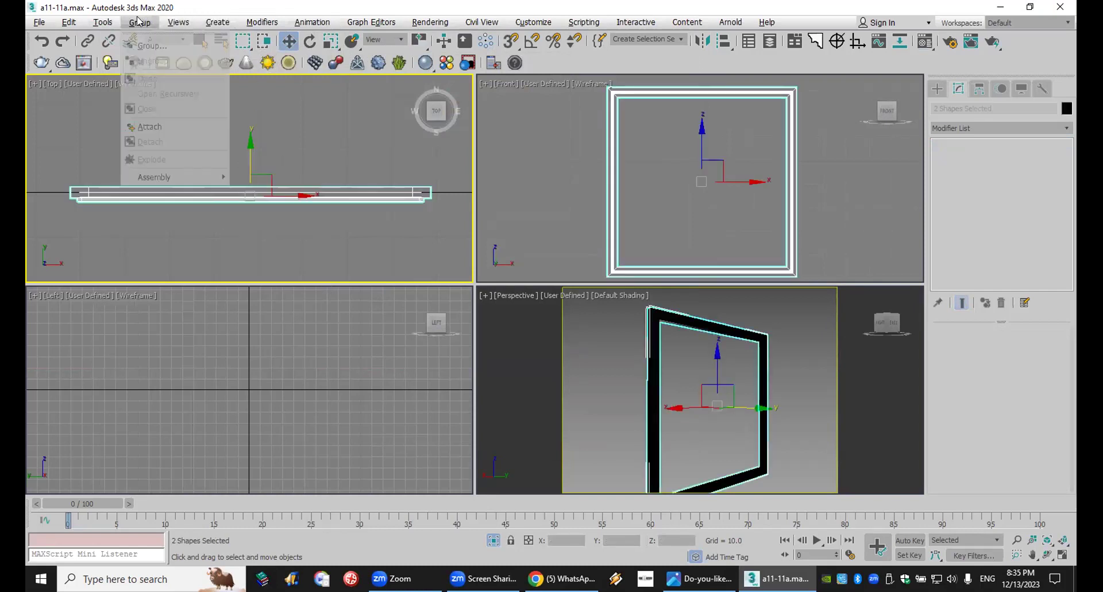
pyautogui.click(146, 46)
pyautogui.click(554, 312)
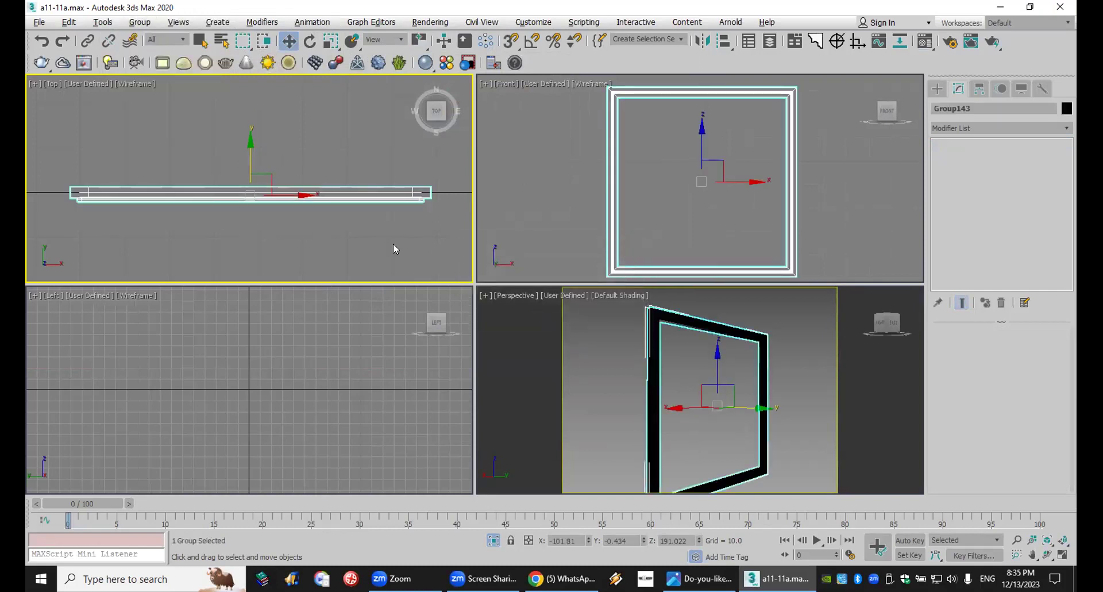
# Switch the Perspective viewport back to the VRayCam002 camera view.
pyautogui.click(521, 297)
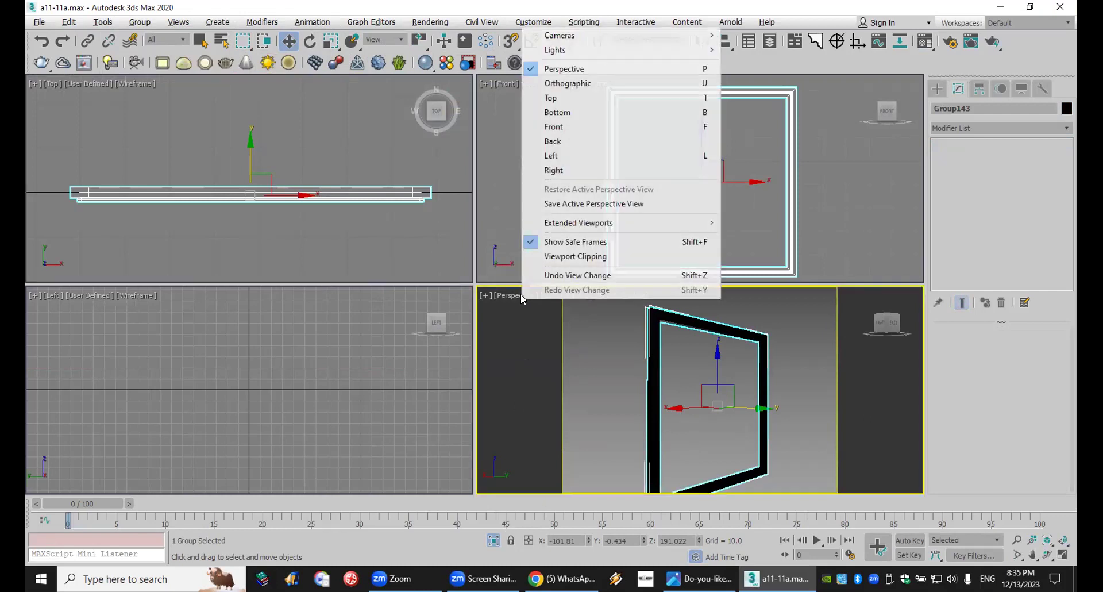
pyautogui.moveTo(645, 32)
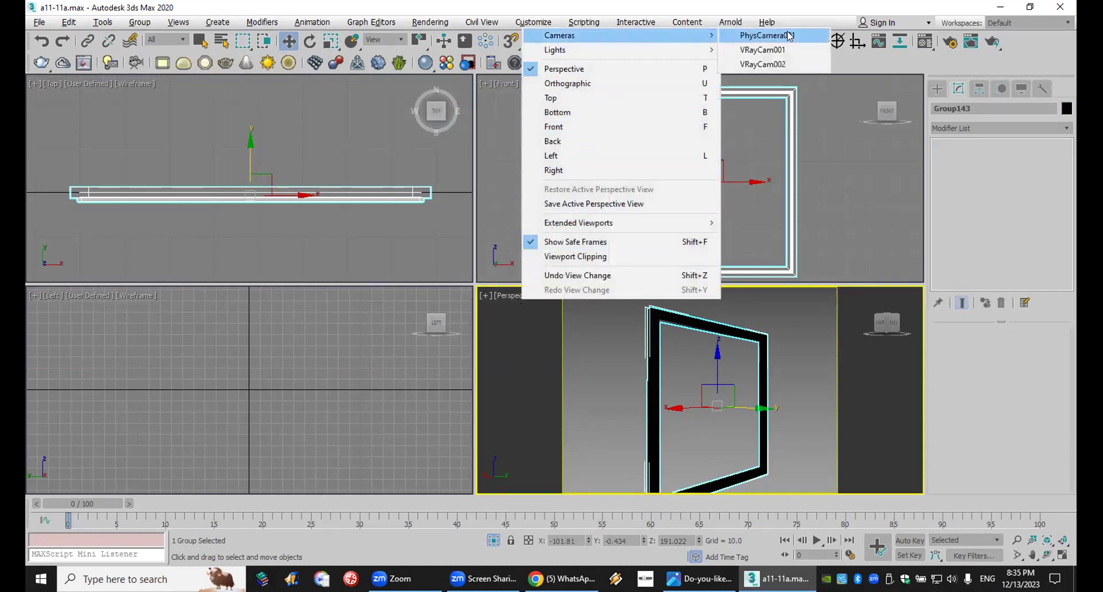
pyautogui.click(787, 61)
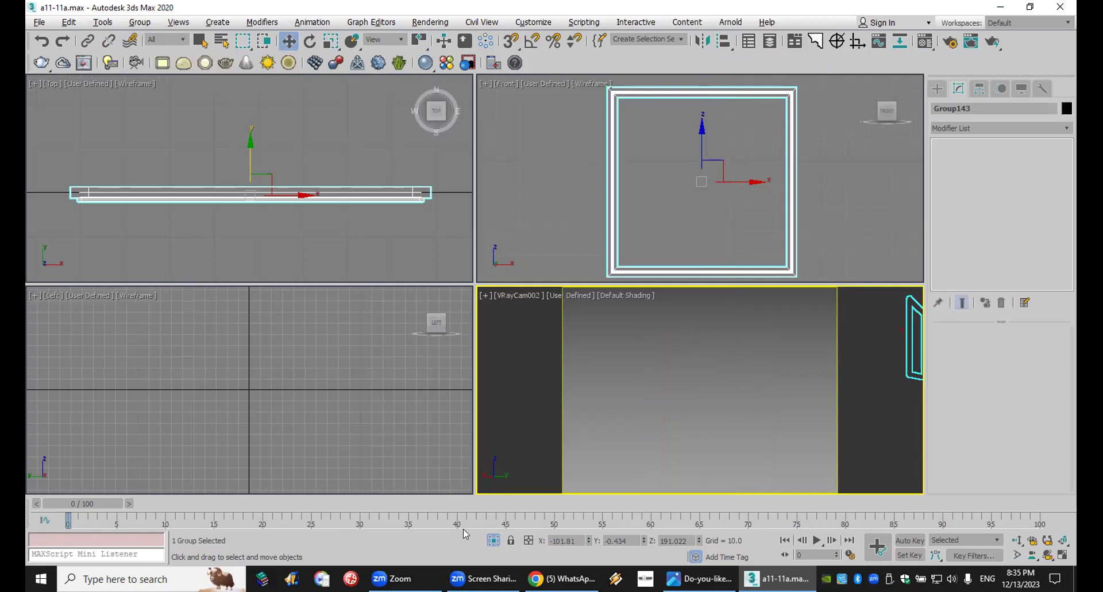
# Exit isolation and move the square light group beside the back wall in the Top view, to about X 166, Y -173.
pyautogui.click(493, 540)
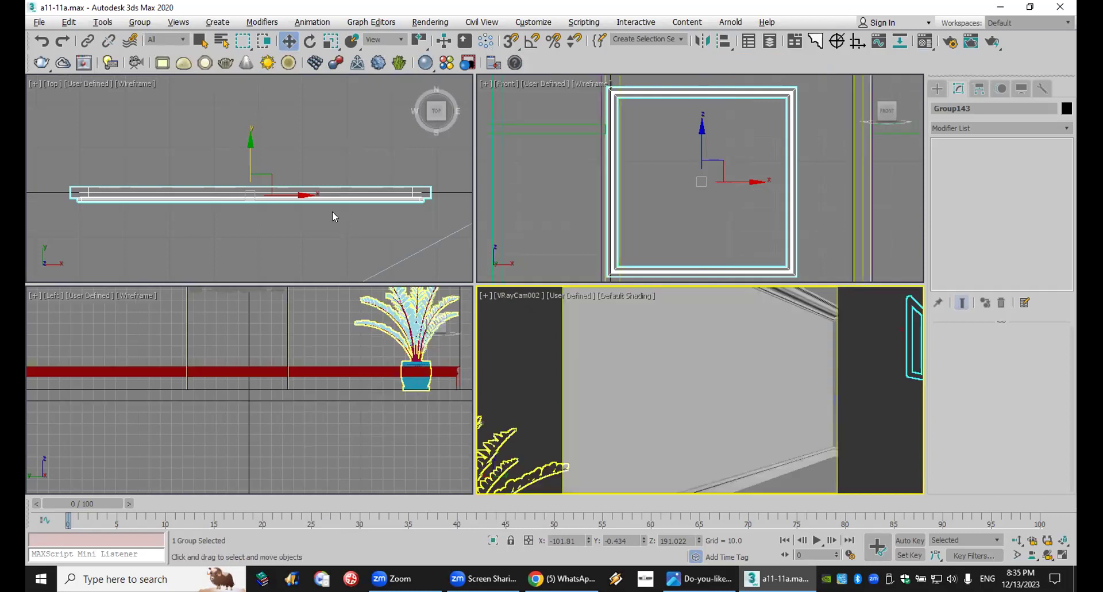
pyautogui.scroll(-6, 280, 139)
pyautogui.moveTo(315, 165); pyautogui.dragTo(212, 173, button='middle')
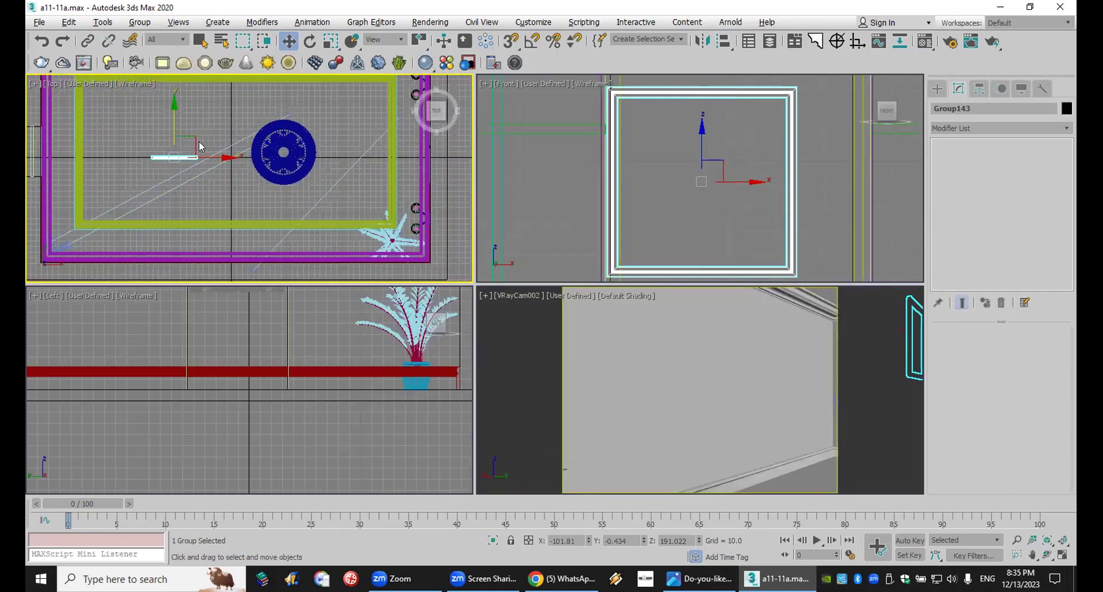
pyautogui.moveTo(199, 139); pyautogui.dragTo(299, 232)
pyautogui.scroll(3, 298, 233)
pyautogui.moveTo(339, 219); pyautogui.dragTo(341, 188, button='middle')
pyautogui.scroll(2, 345, 177)
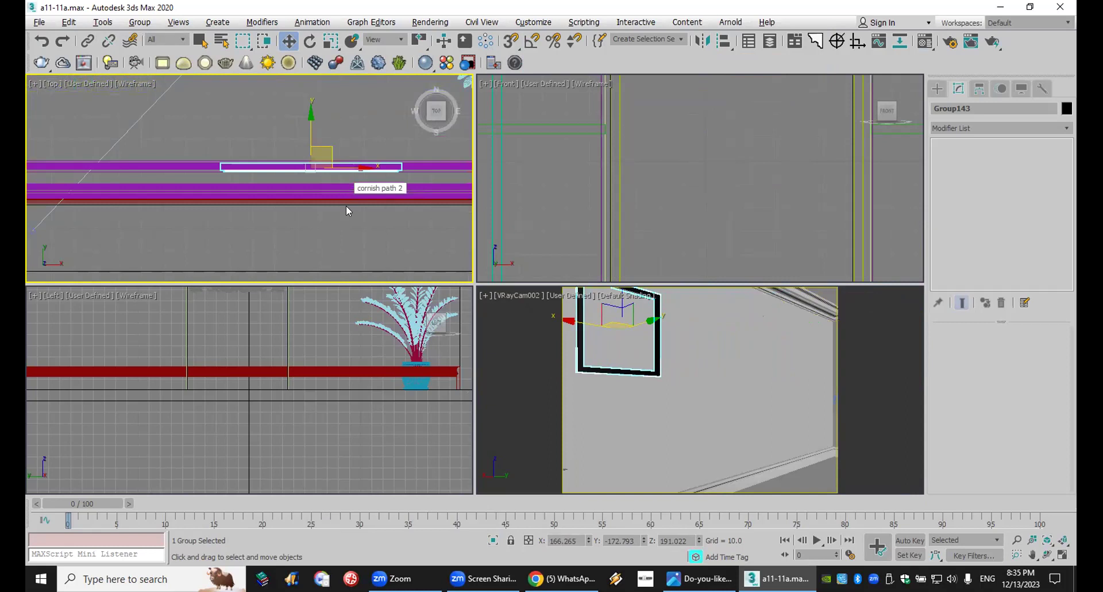
pyautogui.scroll(-2, 346, 206)
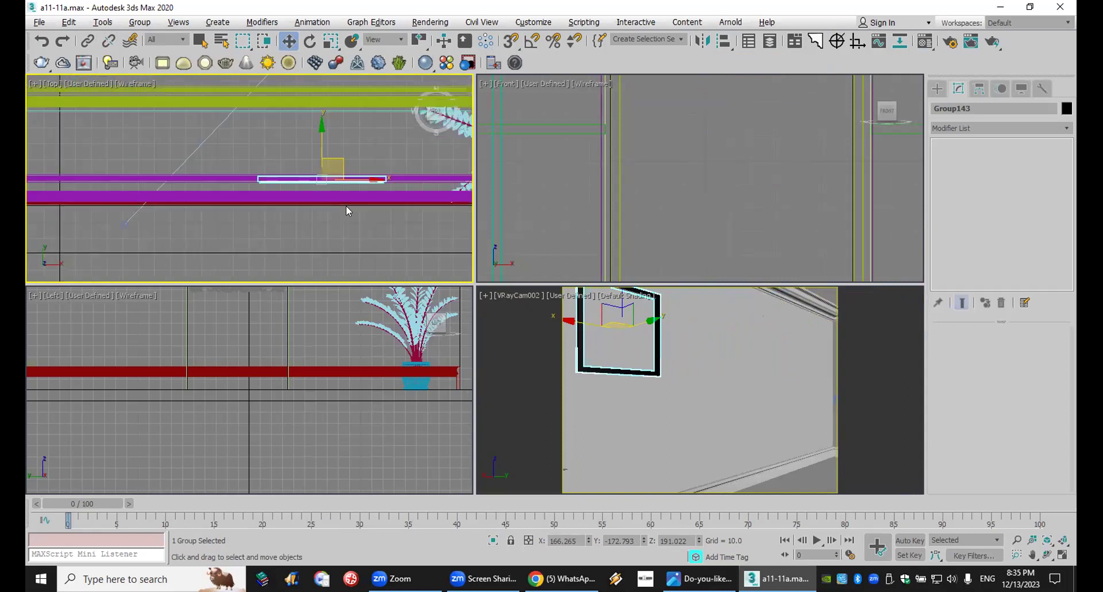
# Reselect the light group and shift it along Y to about -185, against the wall.
pyautogui.click(352, 251)
pyautogui.click(716, 329)
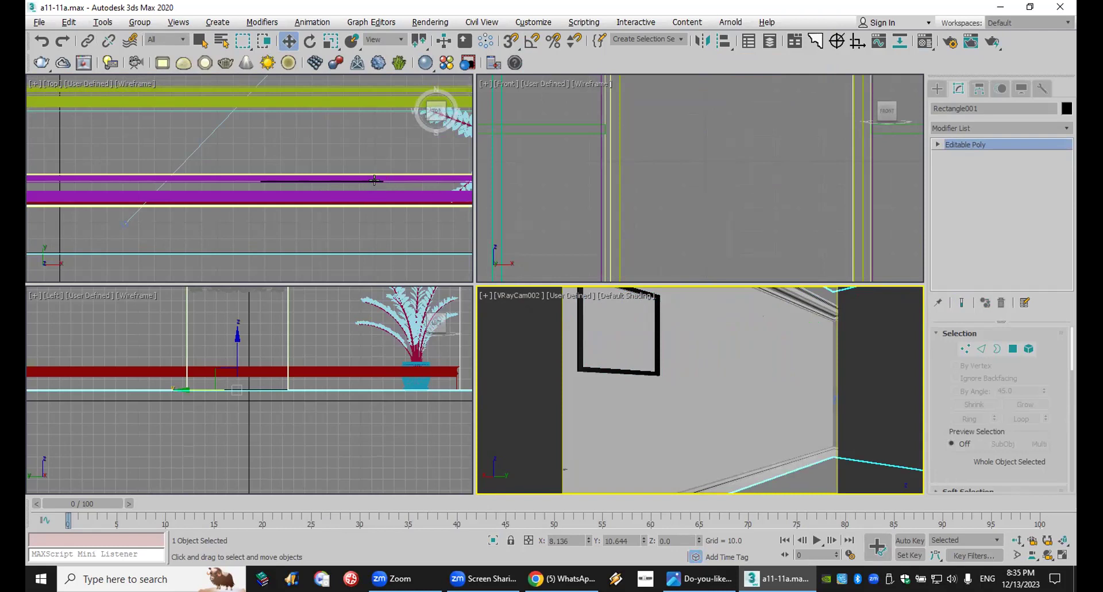
pyautogui.click(374, 180)
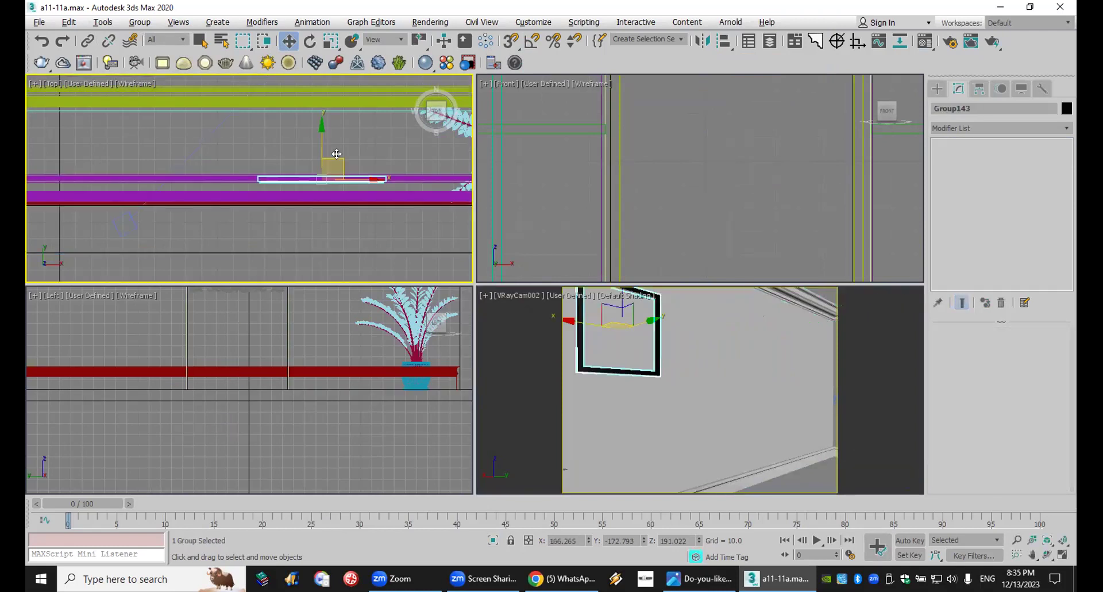
pyautogui.moveTo(320, 134); pyautogui.dragTo(323, 155)
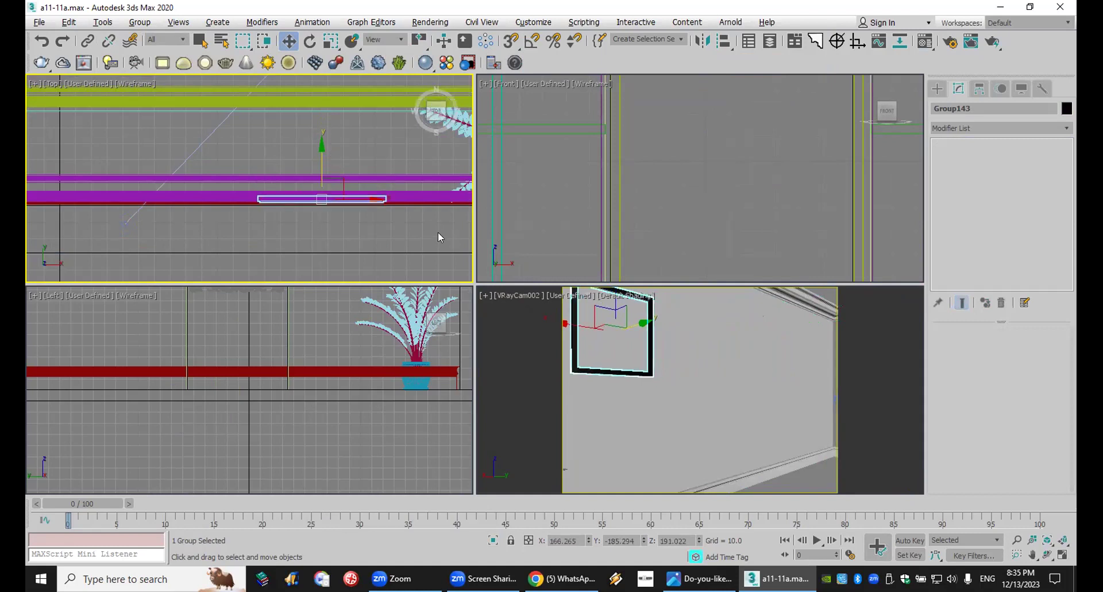
# Copy the light group diagonally downward in the Front view to about X 126, Z 152, overlapping the original square.
pyautogui.scroll(-2, 437, 236)
pyautogui.scroll(-4, 657, 201)
pyautogui.moveTo(657, 201); pyautogui.dragTo(616, 201, button='middle')
pyautogui.scroll(3, 693, 214)
pyautogui.click(666, 175)
pyautogui.moveTo(666, 174); pyautogui.dragTo(650, 193)
pyautogui.click(556, 343)
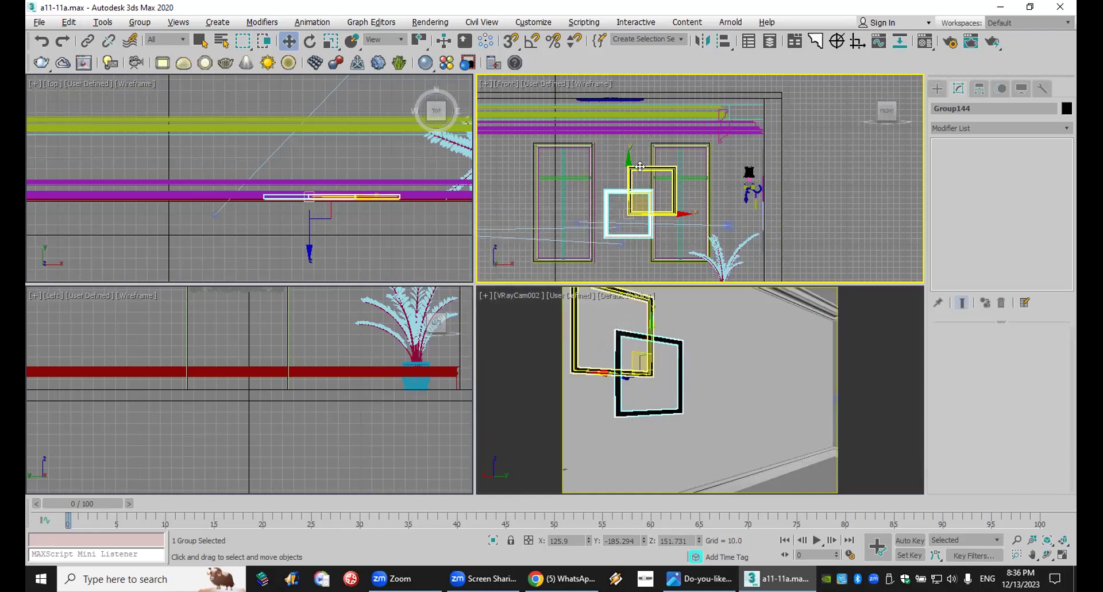
# Select both overlapping squares and copy the pair twice along the wall, making three evenly spaced pairs.
pyautogui.keyDown('ctrl'); pyautogui.click(639, 167); pyautogui.keyUp('ctrl')
pyautogui.moveTo(646, 175)
pyautogui.mouseDown()
pyautogui.moveTo(600, 167)
pyautogui.moveTo(592, 182)
pyautogui.moveTo(608, 200)
pyautogui.moveTo(557, 206)
pyautogui.mouseUp()
pyautogui.click(572, 340)
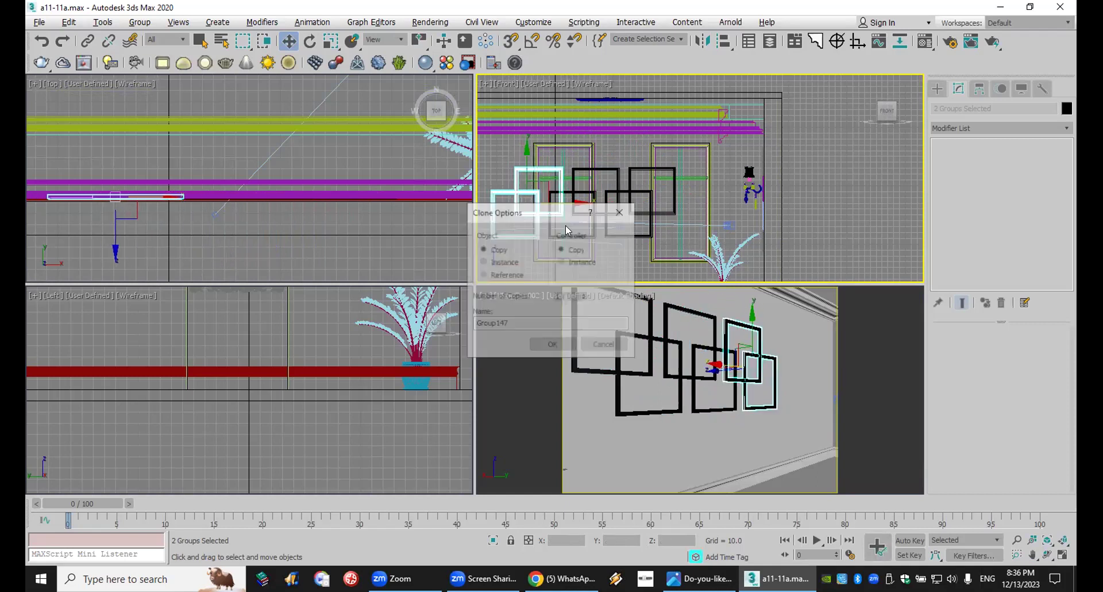
pyautogui.click(554, 345)
# Truck the VRayCam002 camera to frame all six squares, render a test image, and close the frame buffer.
pyautogui.rightClick(856, 307)
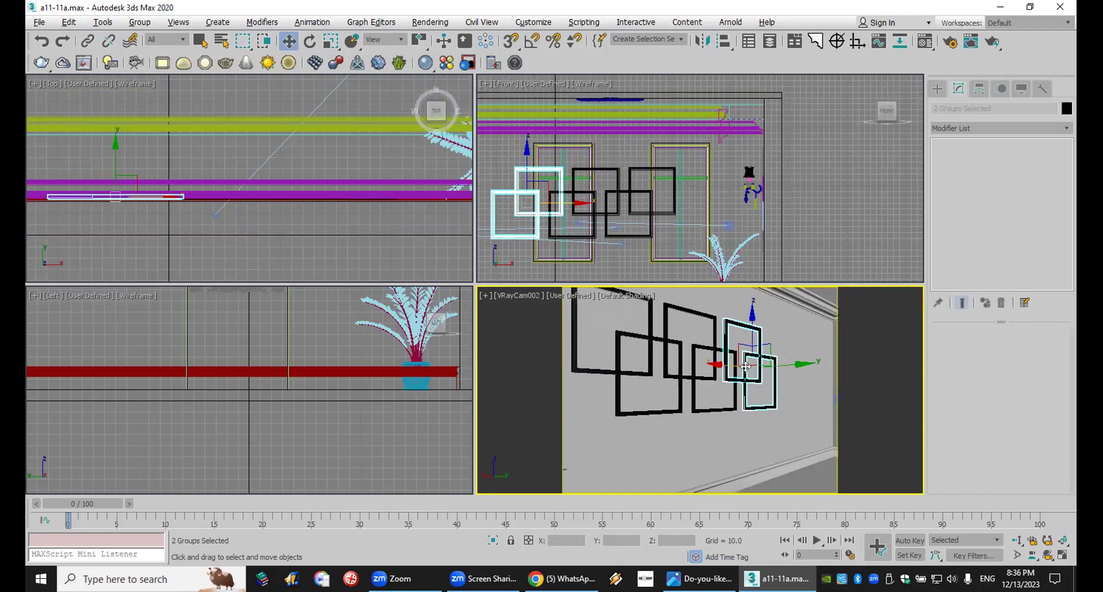
pyautogui.click(1033, 555)
pyautogui.moveTo(632, 365)
pyautogui.mouseDown()
pyautogui.moveTo(653, 382)
pyautogui.moveTo(644, 381)
pyautogui.mouseUp()
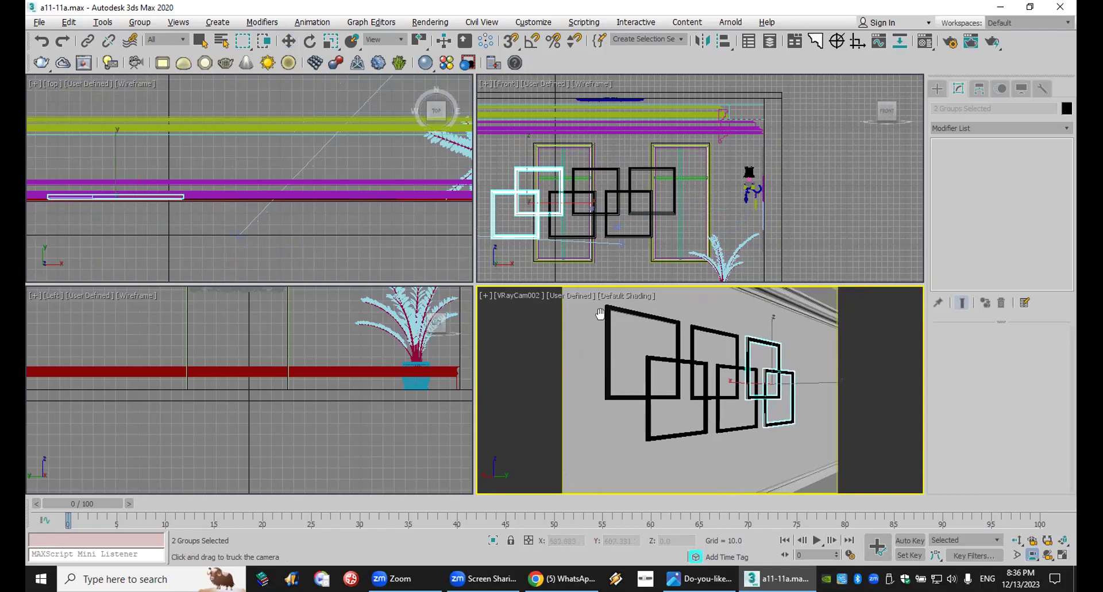
pyautogui.click(992, 41)
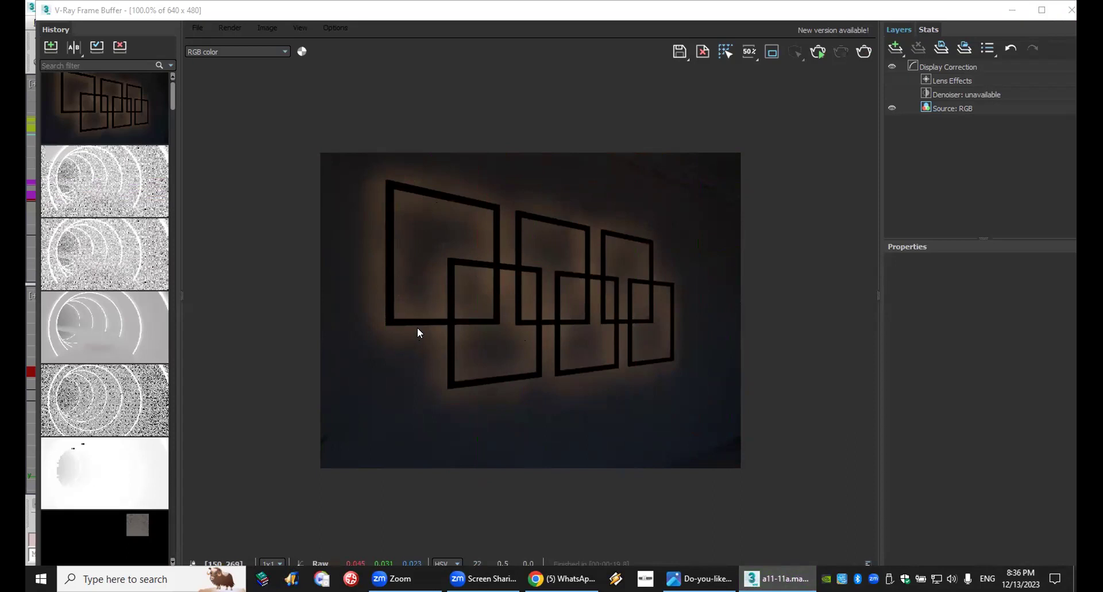
pyautogui.click(1070, 9)
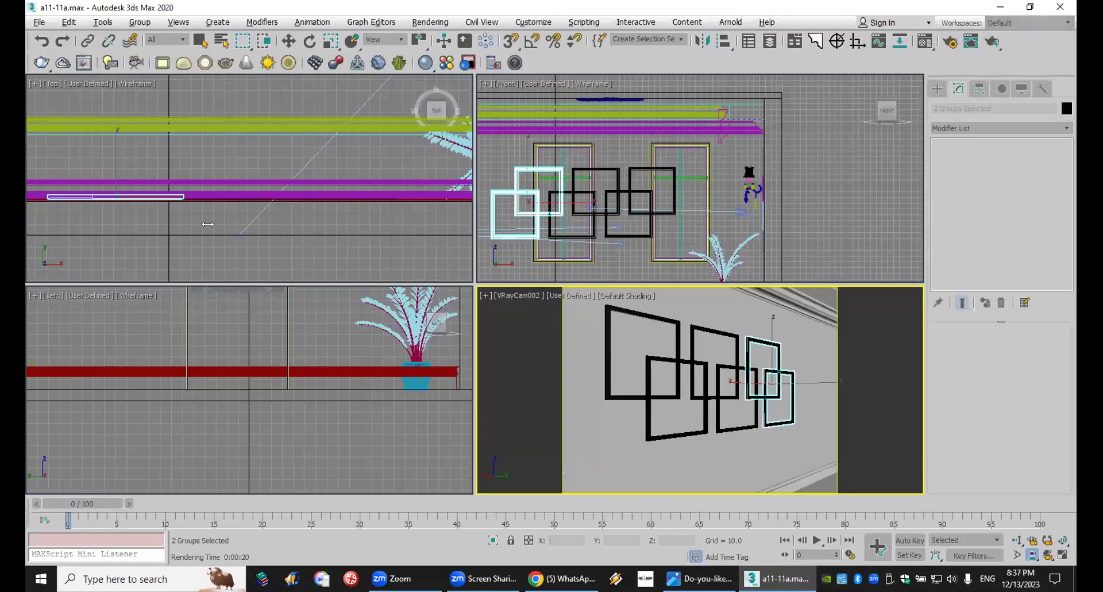
# Examine how closely the frames sit against the wall in the Top view.
pyautogui.scroll(3, 175, 195)
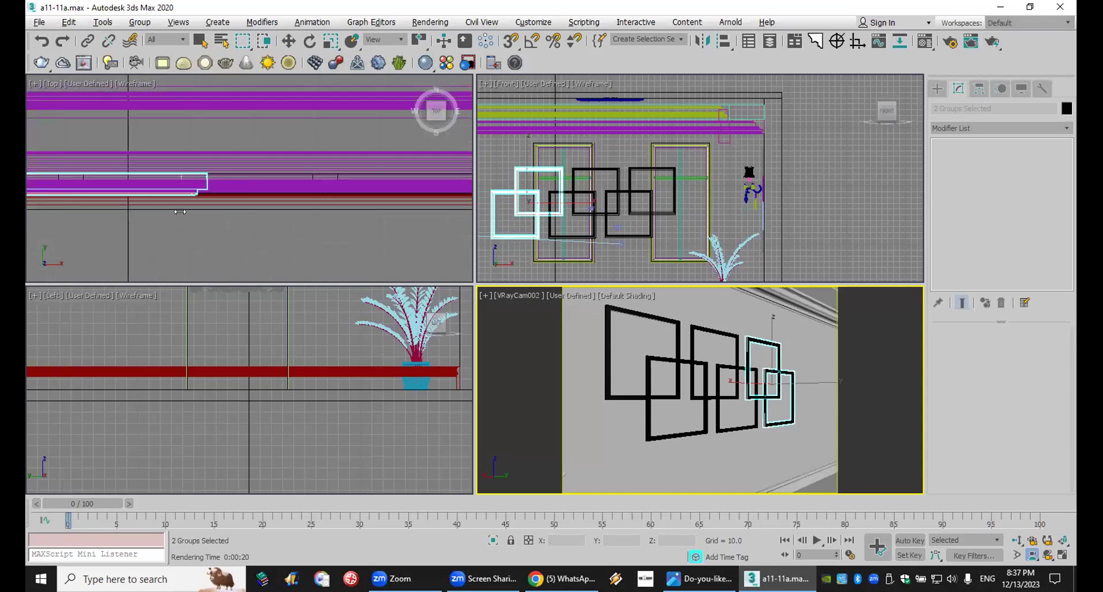
pyautogui.press('w')
pyautogui.click(579, 353)
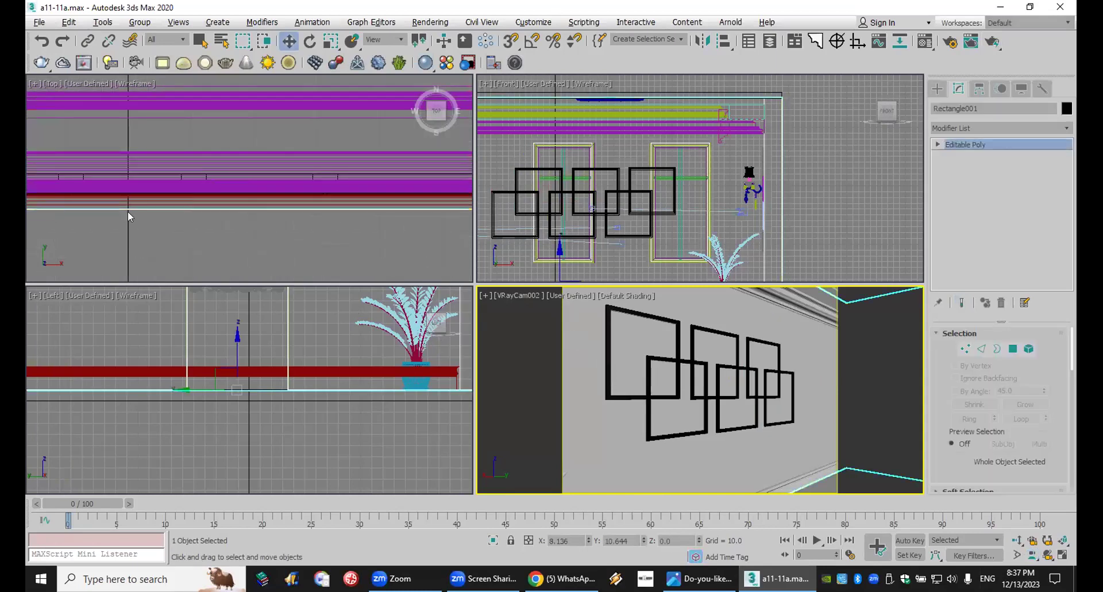
pyautogui.click(606, 354)
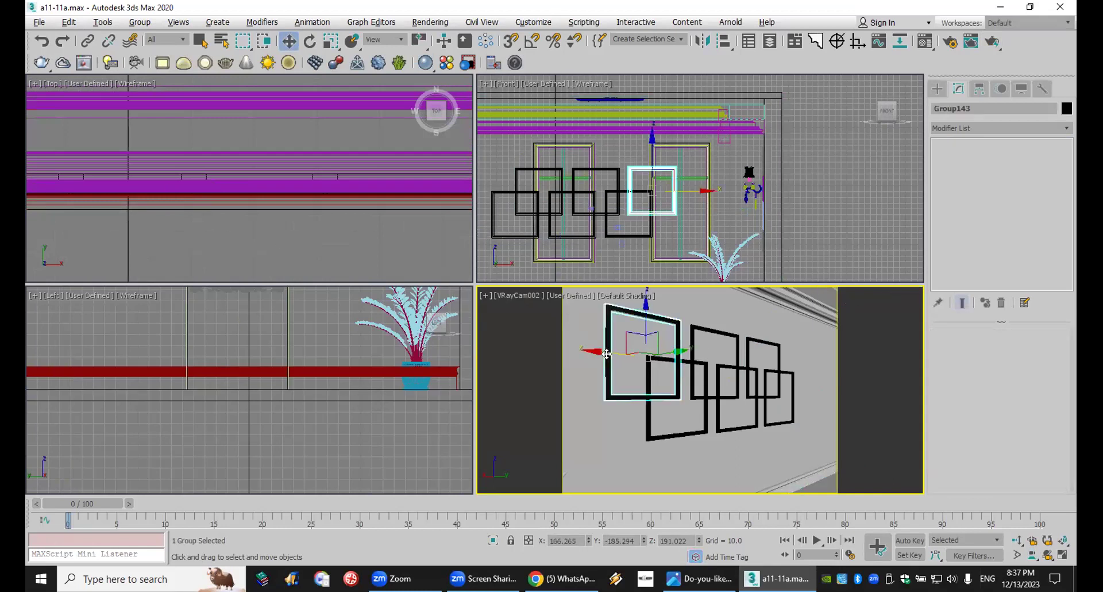
pyautogui.scroll(5, 362, 230)
pyautogui.scroll(5, 334, 188)
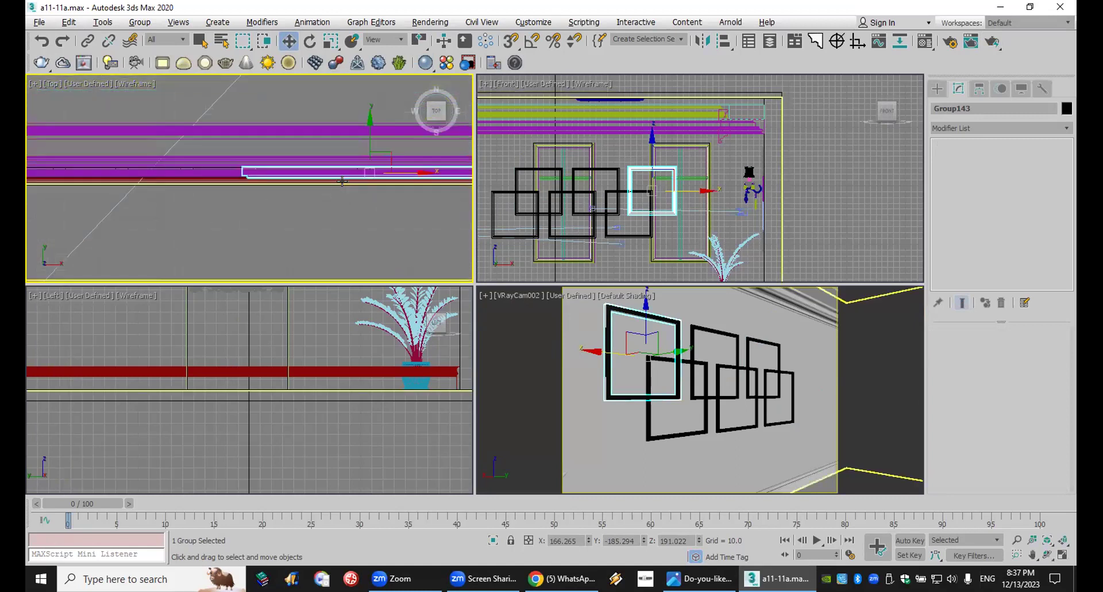
pyautogui.click(589, 388)
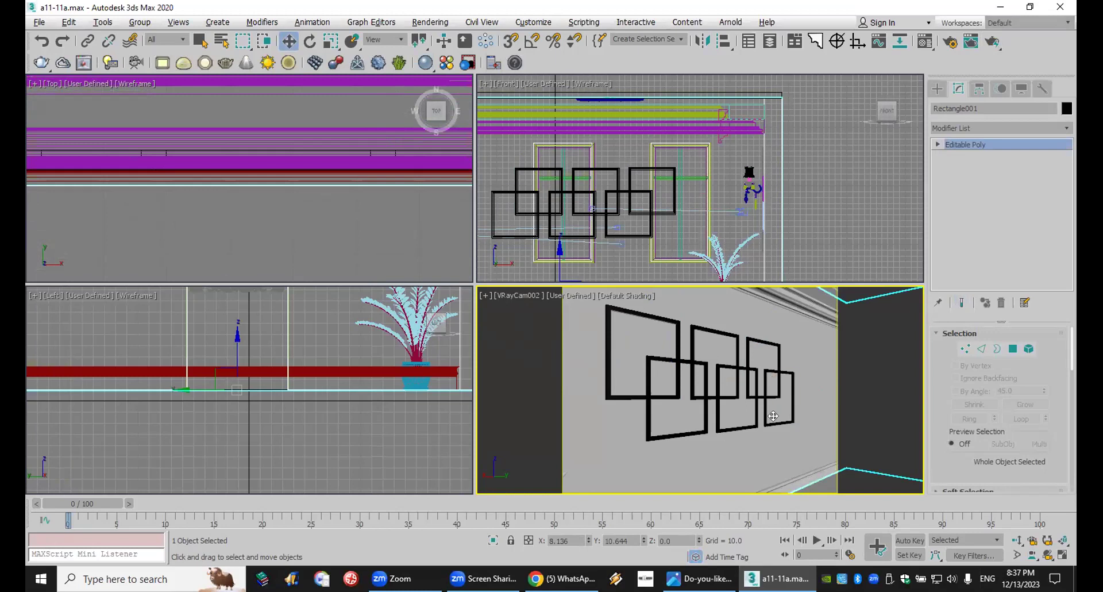
# Select all six light groups together with the room wall object and isolate them.
pyautogui.click(702, 428)
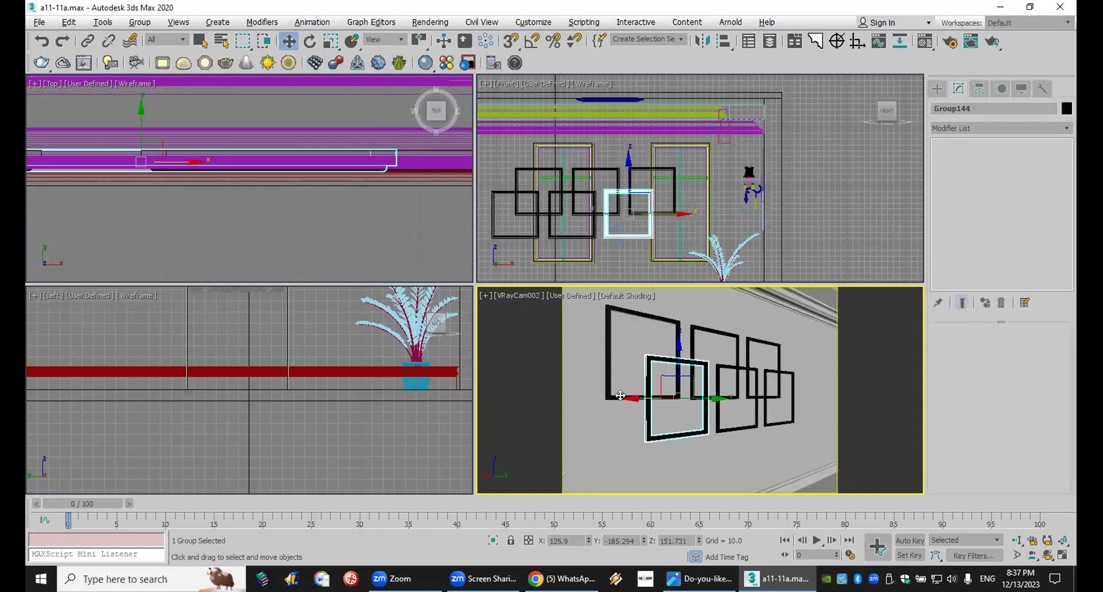
pyautogui.keyDown('ctrl'); pyautogui.click(620, 396); pyautogui.keyUp('ctrl')
pyautogui.keyDown('ctrl'); pyautogui.click(738, 345); pyautogui.keyUp('ctrl')
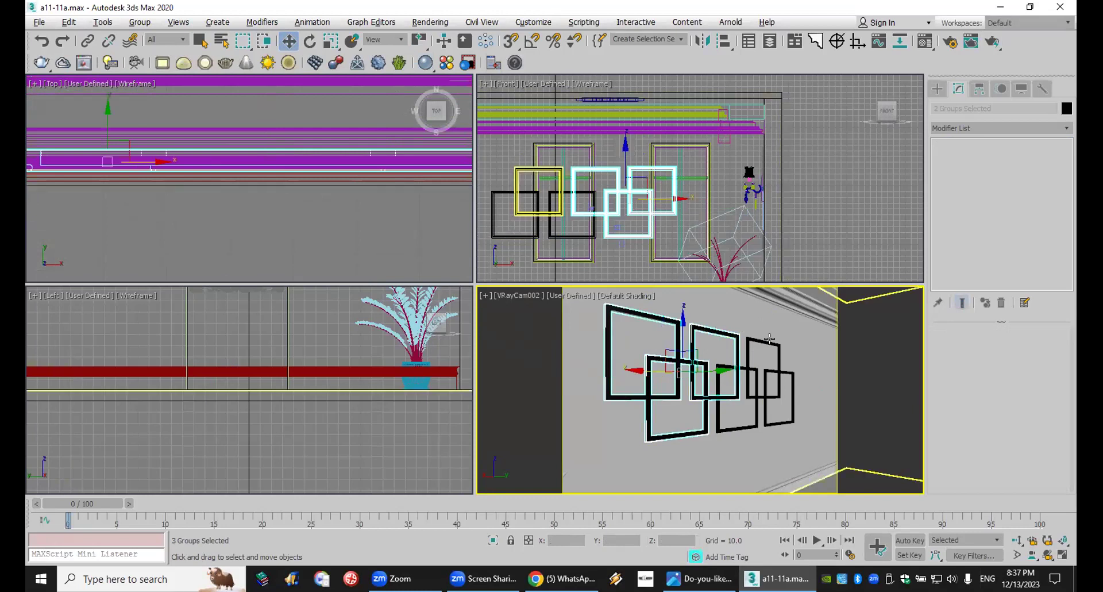
pyautogui.keyDown('ctrl'); pyautogui.click(770, 339); pyautogui.keyUp('ctrl')
pyautogui.keyDown('ctrl'); pyautogui.click(750, 433); pyautogui.keyUp('ctrl')
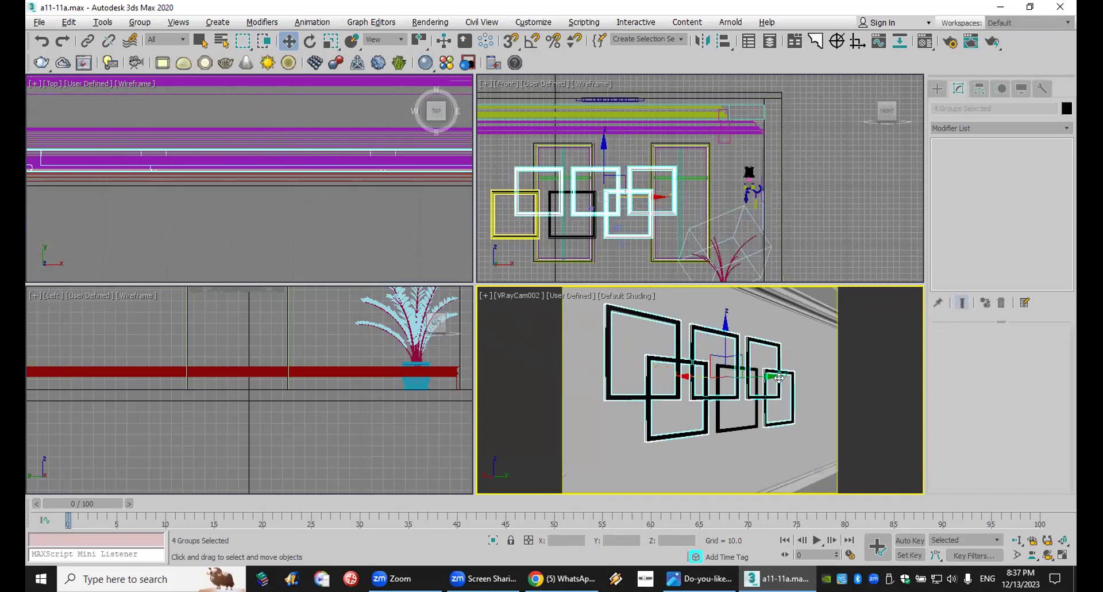
pyautogui.keyDown('ctrl'); pyautogui.click(749, 427); pyautogui.keyUp('ctrl')
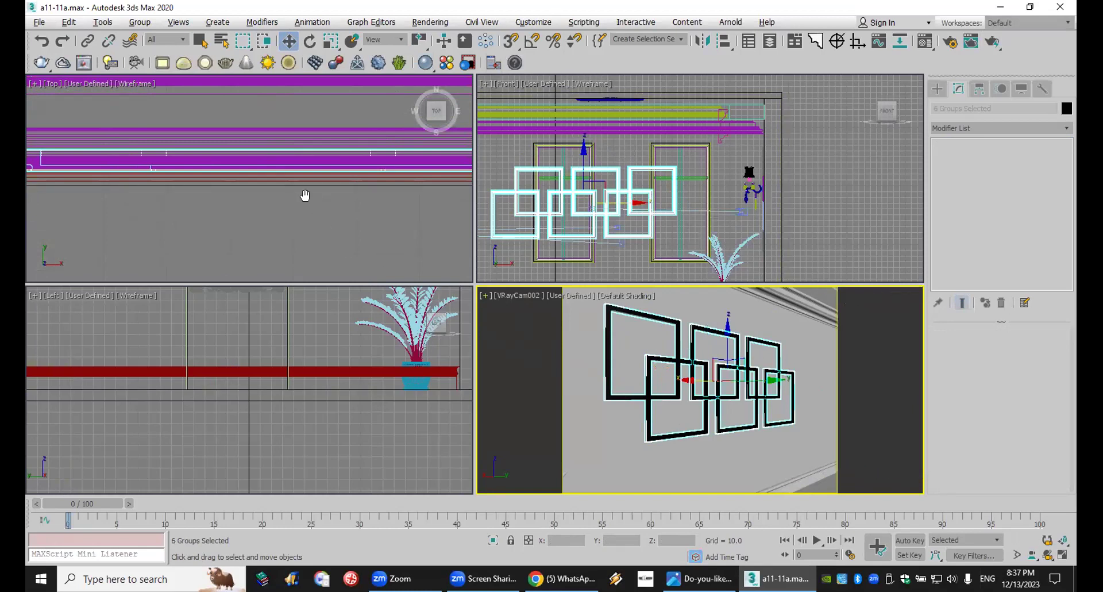
pyautogui.moveTo(305, 195); pyautogui.dragTo(305, 195, button='middle')
pyautogui.scroll(2, 305, 195)
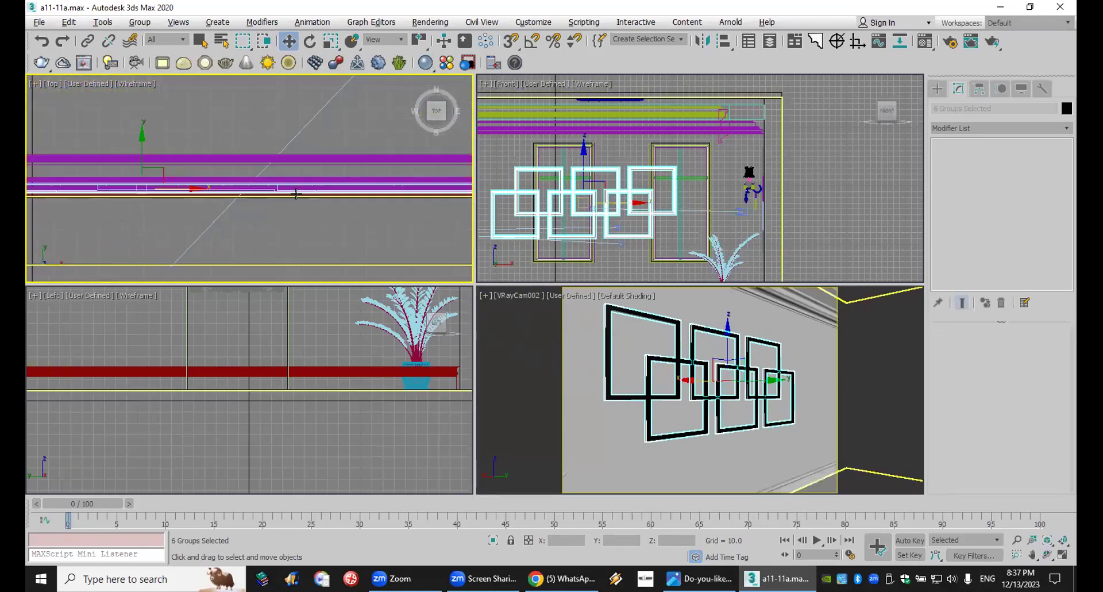
pyautogui.rightClick(637, 459)
pyautogui.keyDown('ctrl'); pyautogui.click(637, 458); pyautogui.keyUp('ctrl')
pyautogui.hotkey('alt', 'q')
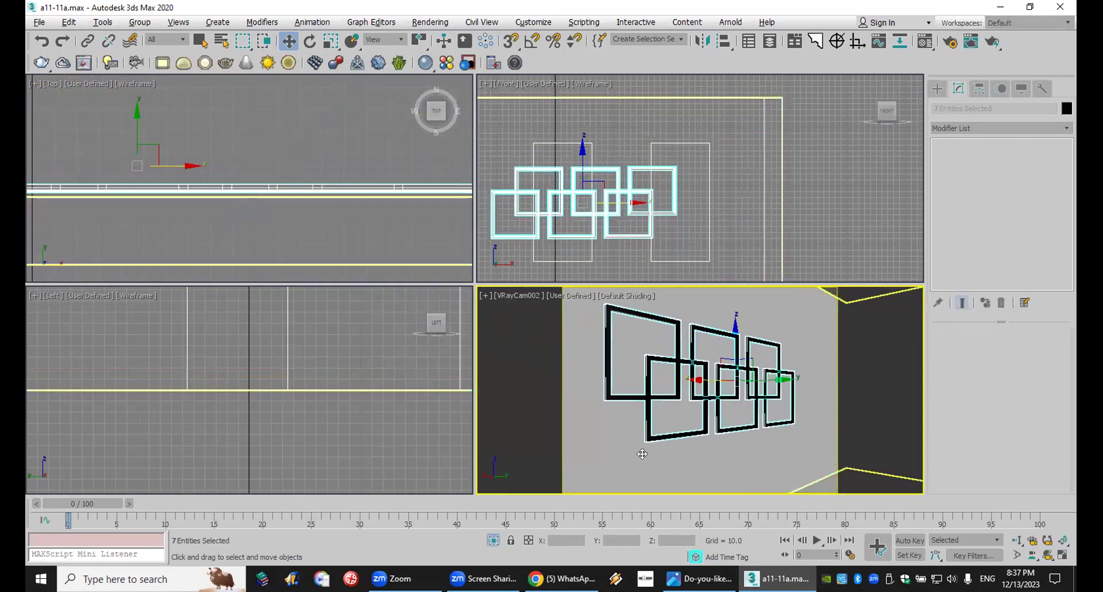
# Select only the six light groups in the Top view, nudge them slightly along Y toward the wall, and exit isolation.
pyautogui.click(327, 137)
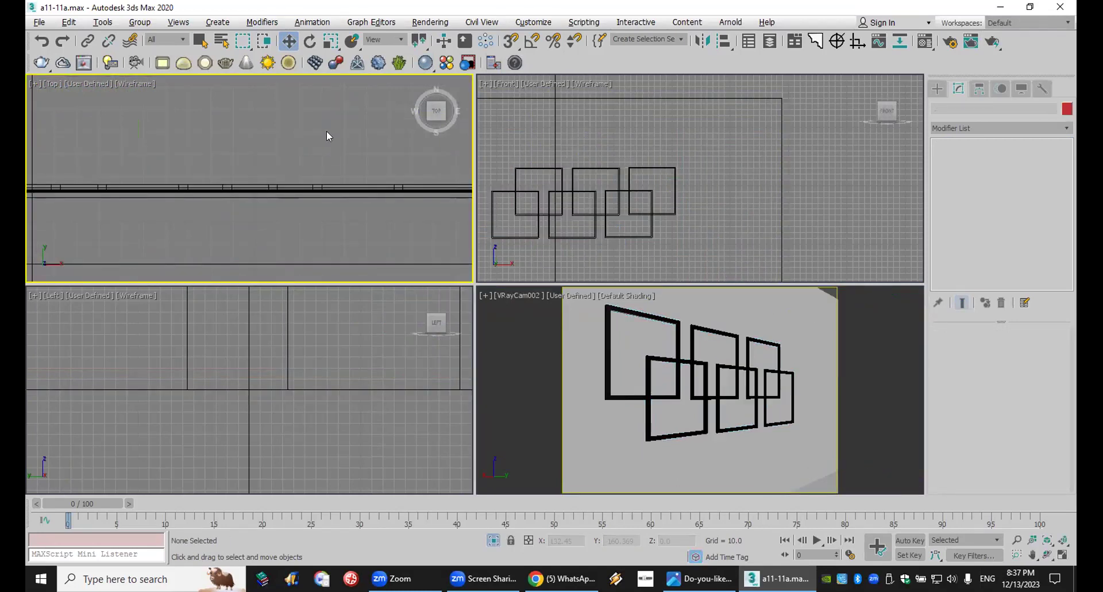
pyautogui.scroll(-3, 339, 183)
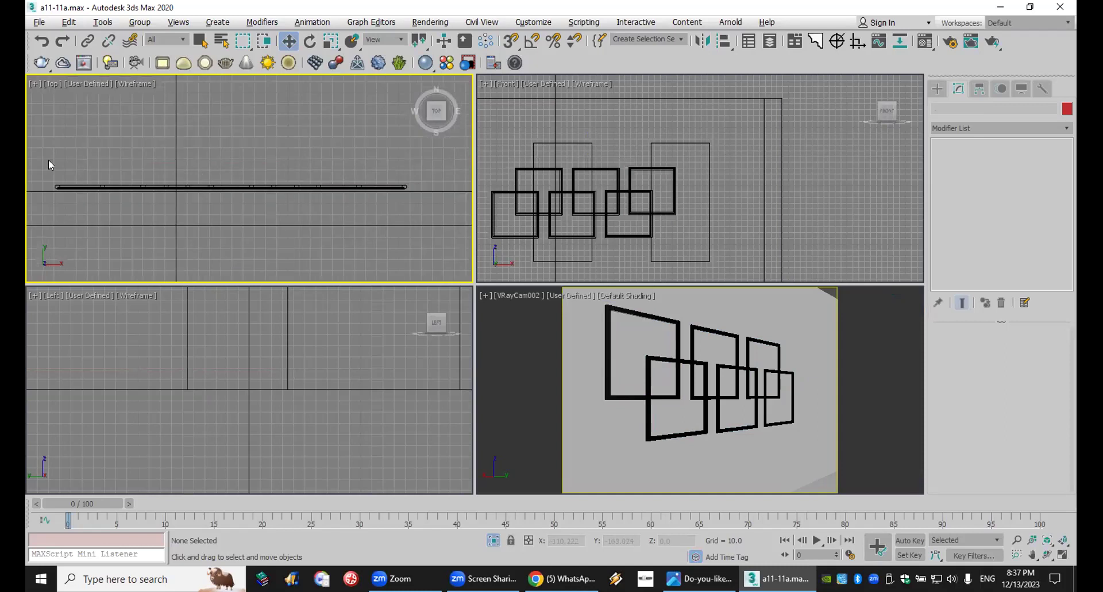
pyautogui.moveTo(436, 188); pyautogui.dragTo(437, 188)
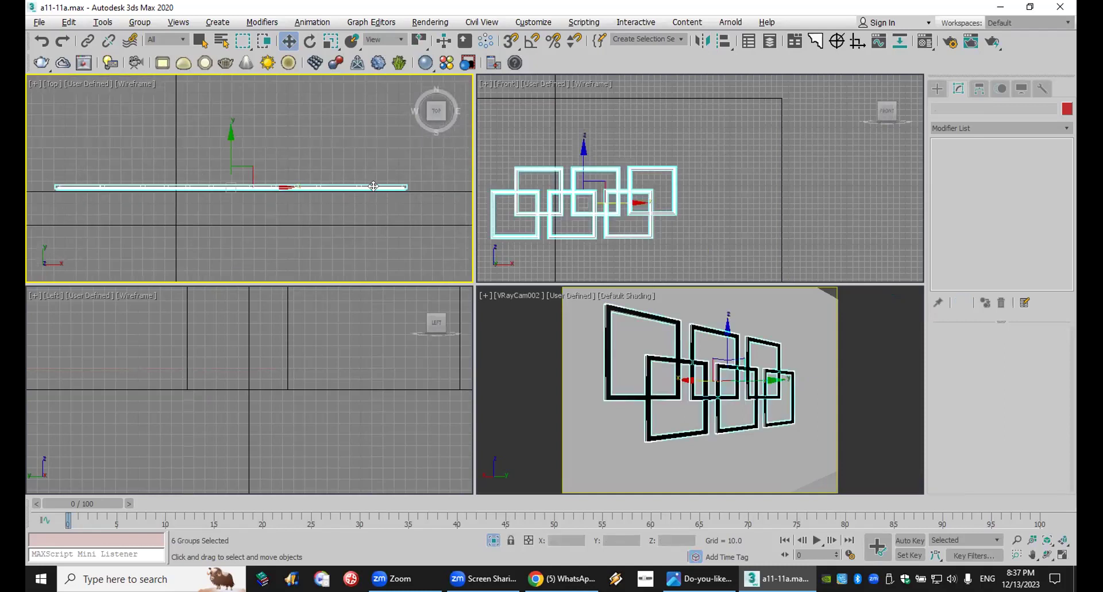
pyautogui.moveTo(230, 138); pyautogui.dragTo(230, 139)
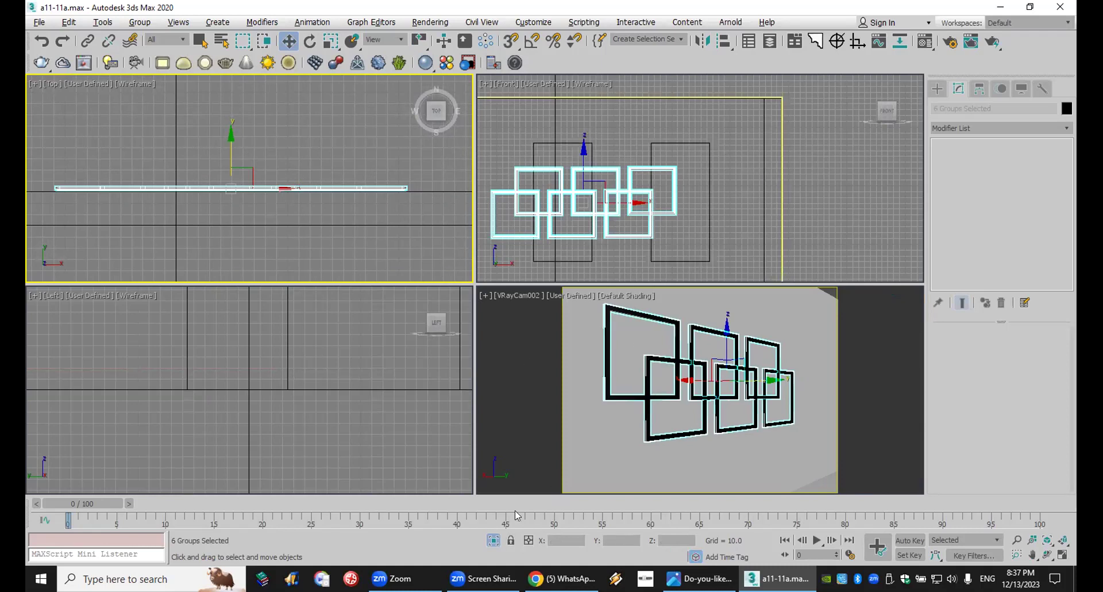
pyautogui.click(493, 540)
# Disable the VRaySky environment map, render the camera view again, and close the frame buffer.
pyautogui.rightClick(834, 358)
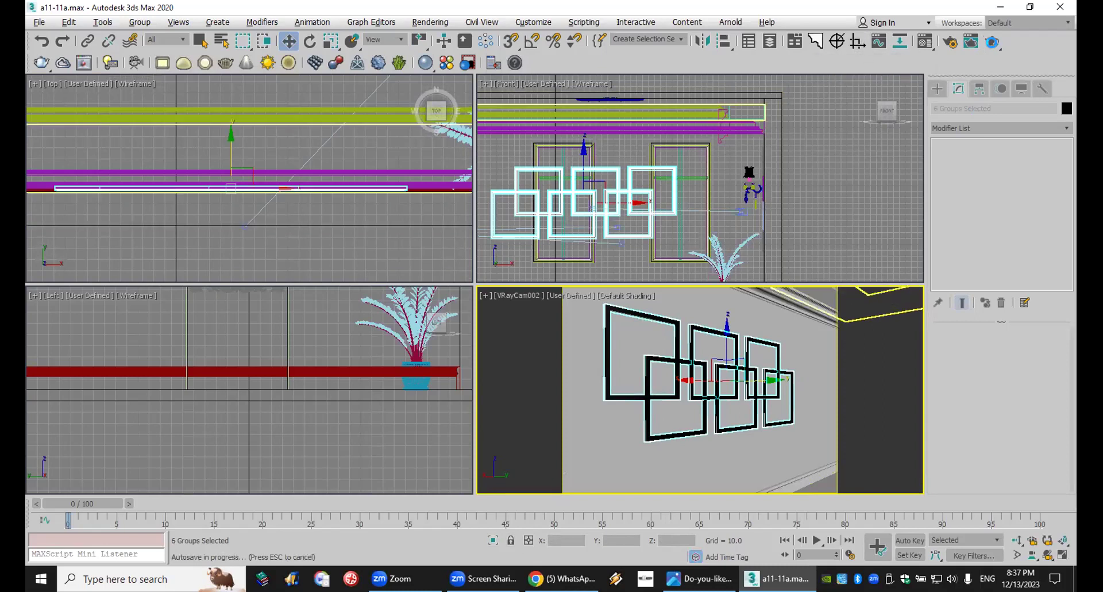
pyautogui.click(426, 23)
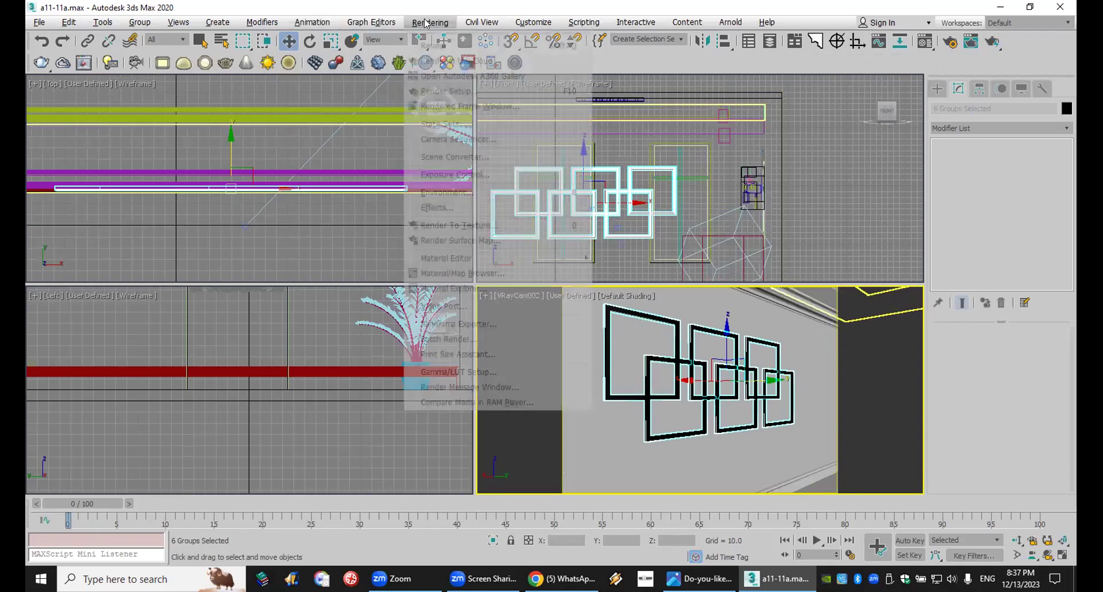
pyautogui.click(501, 191)
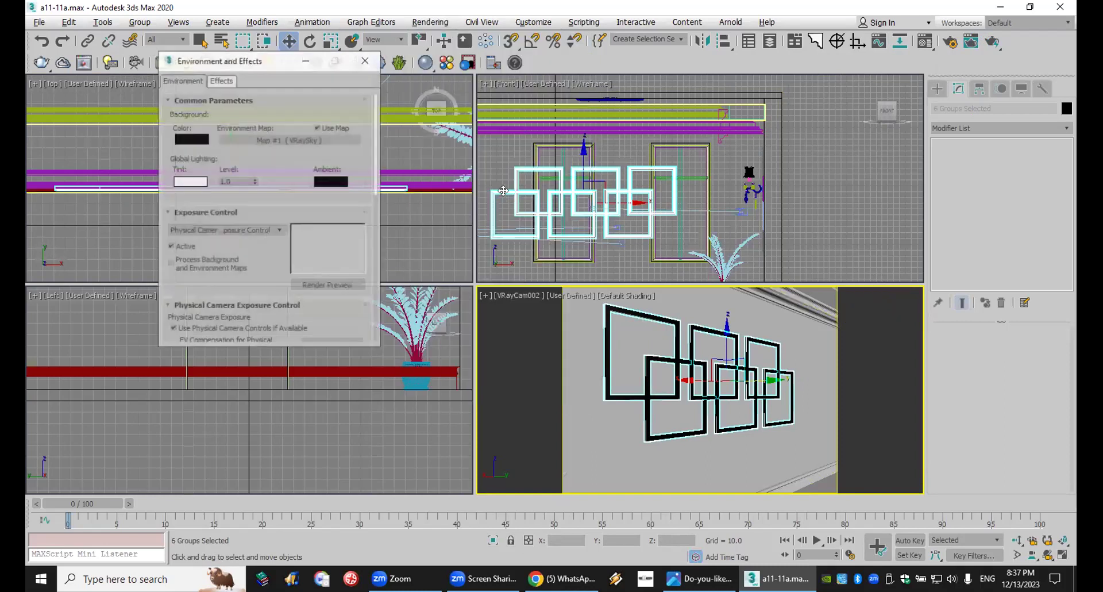
pyautogui.click(342, 130)
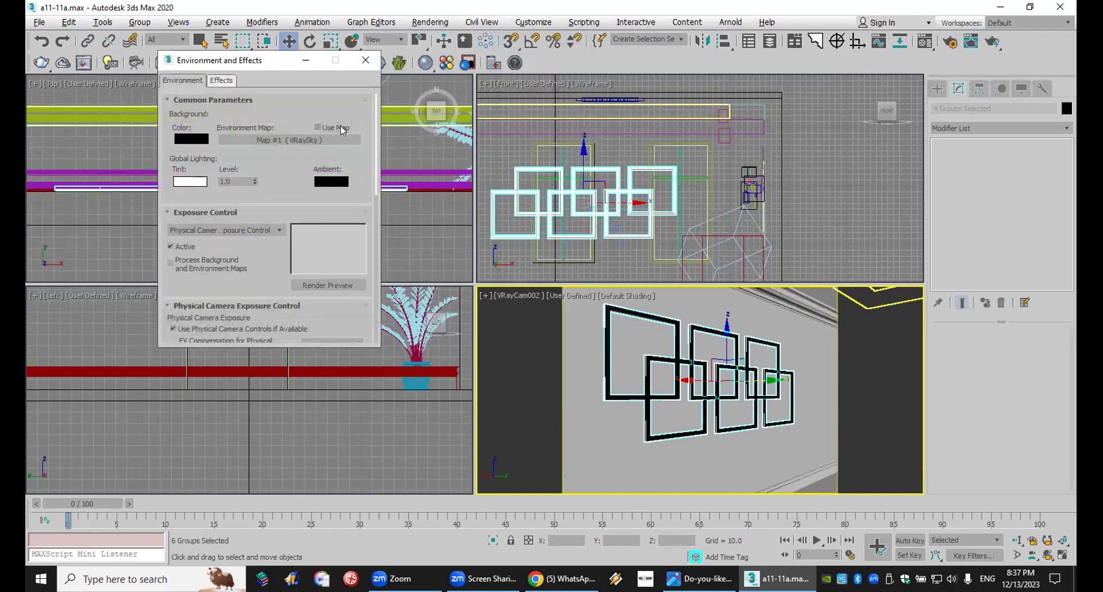
pyautogui.click(366, 60)
pyautogui.click(993, 43)
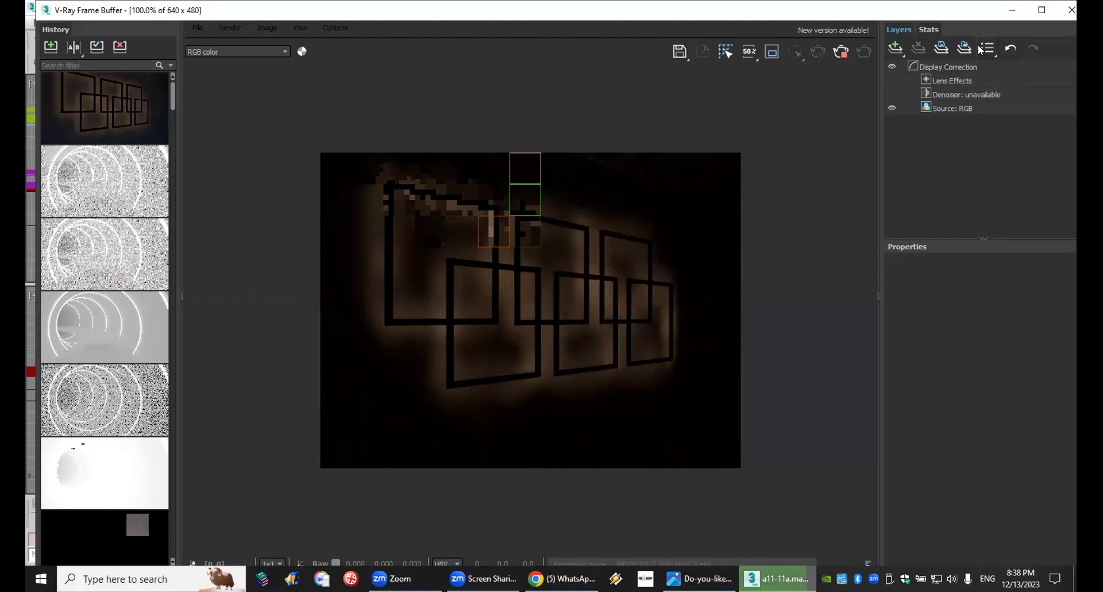
pyautogui.click(1072, 8)
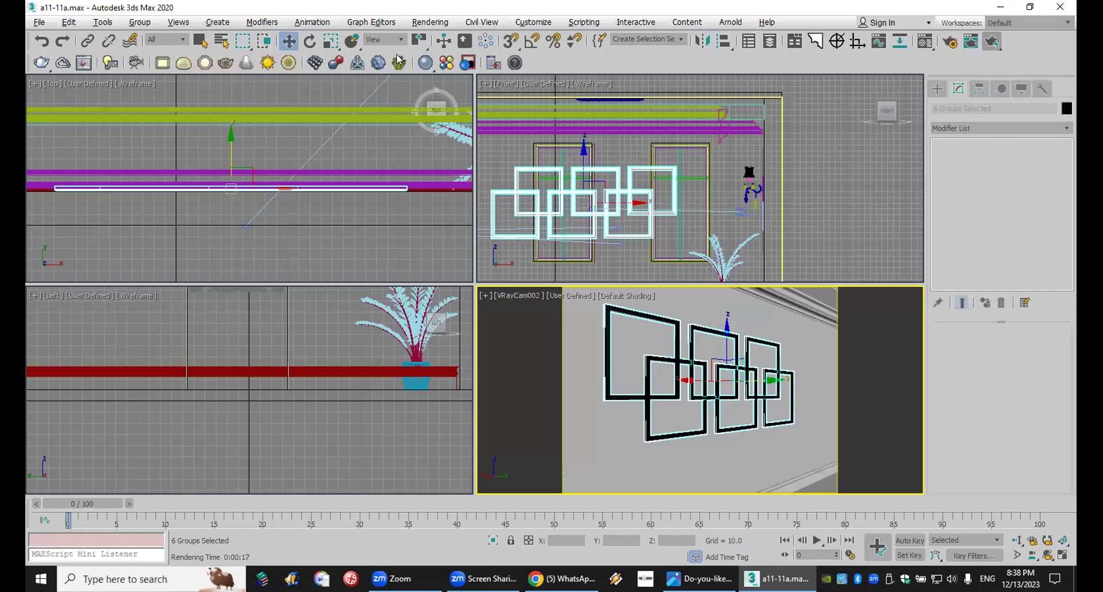
# Open the render setup and set the output height to 2000 with the image aspect ratio locked.
pyautogui.click(432, 23)
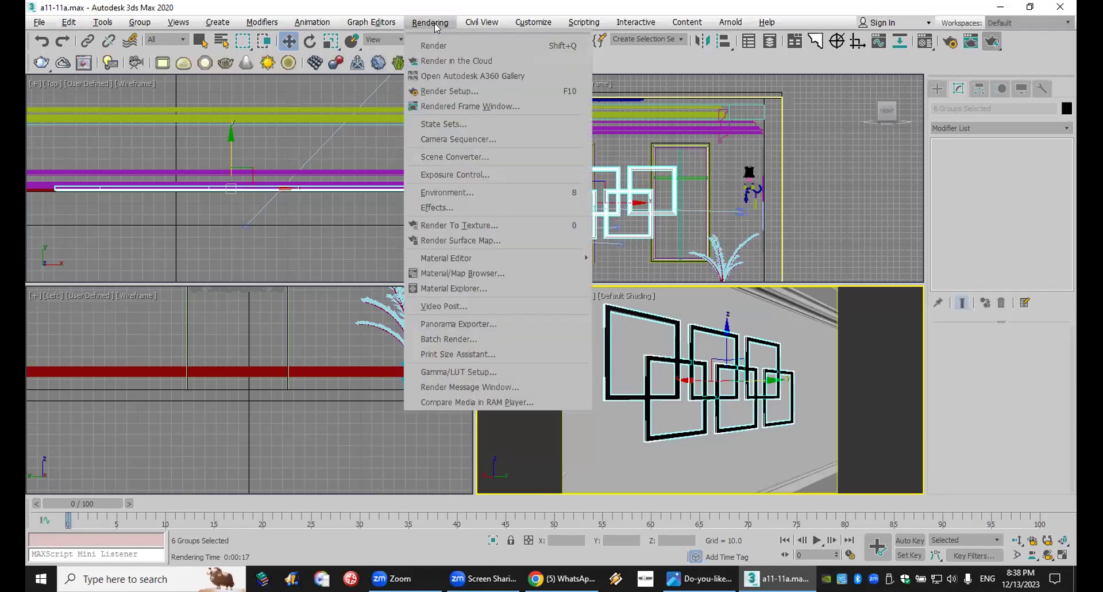
pyautogui.click(452, 89)
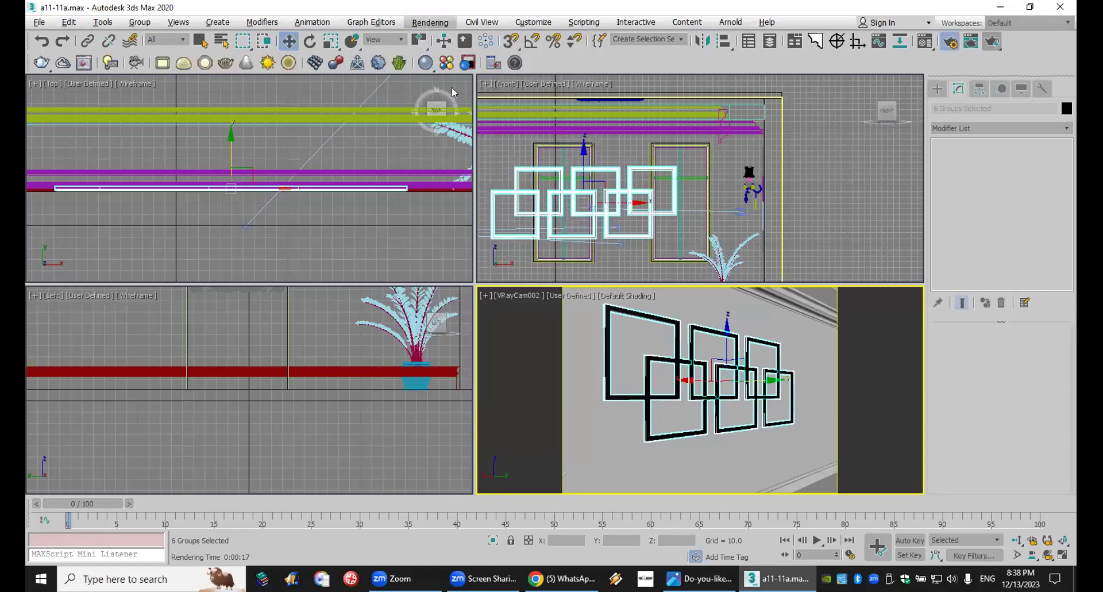
pyautogui.press('F10')
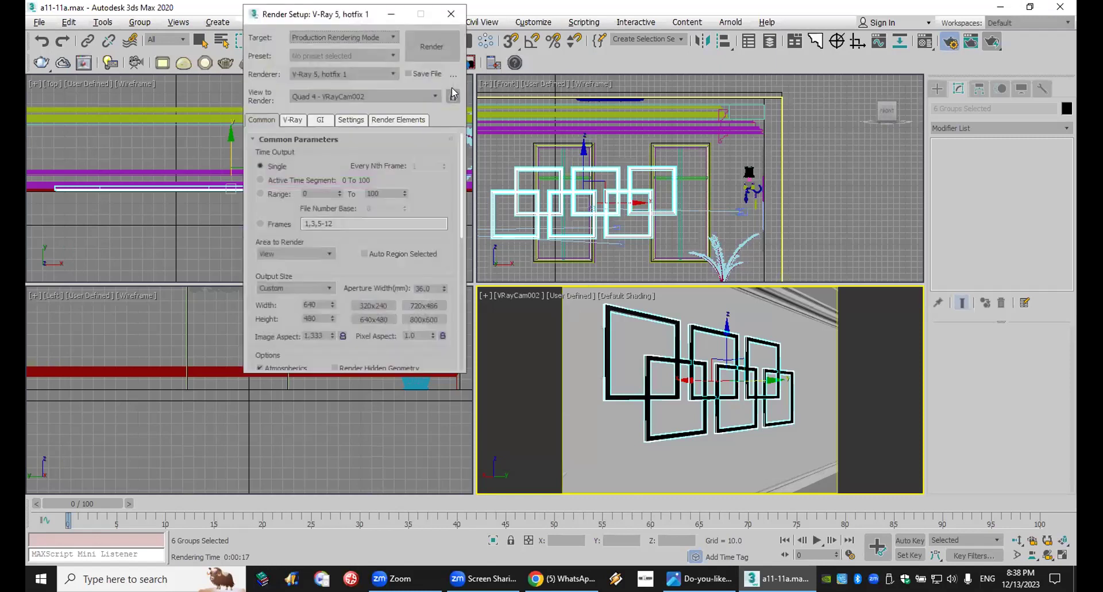
pyautogui.click(454, 95)
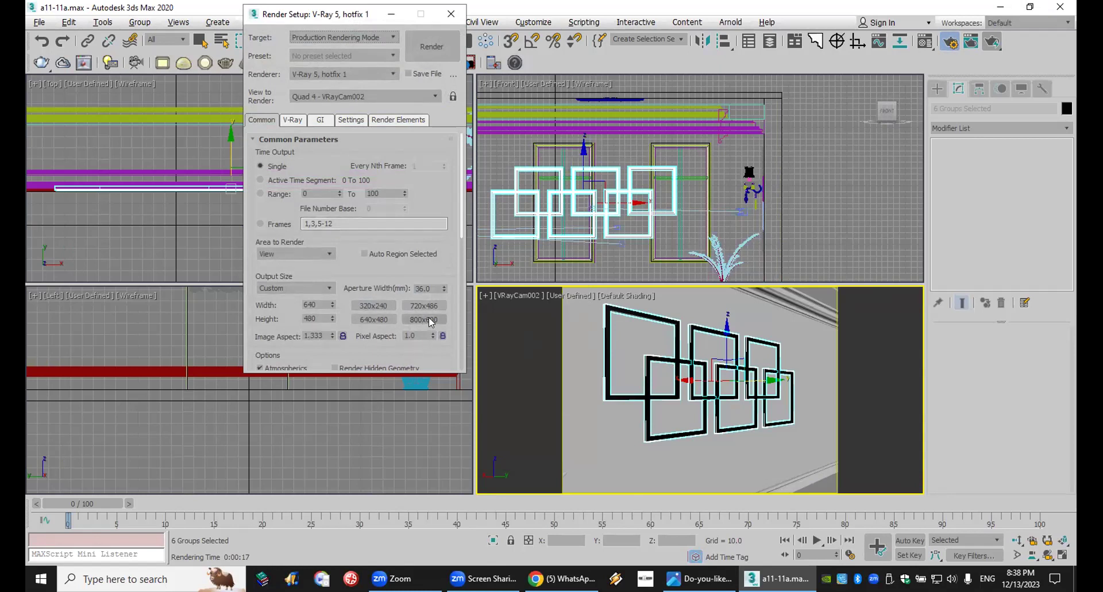
pyautogui.click(304, 319)
pyautogui.doubleClick(323, 320)
pyautogui.write('500')
pyautogui.press('Return')
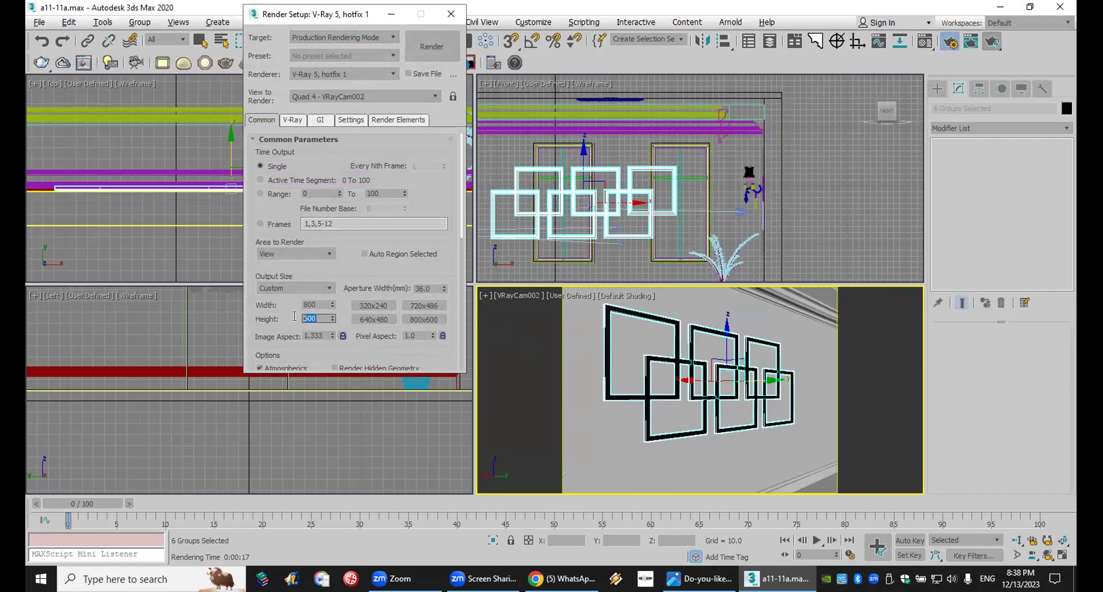
pyautogui.write('2000')
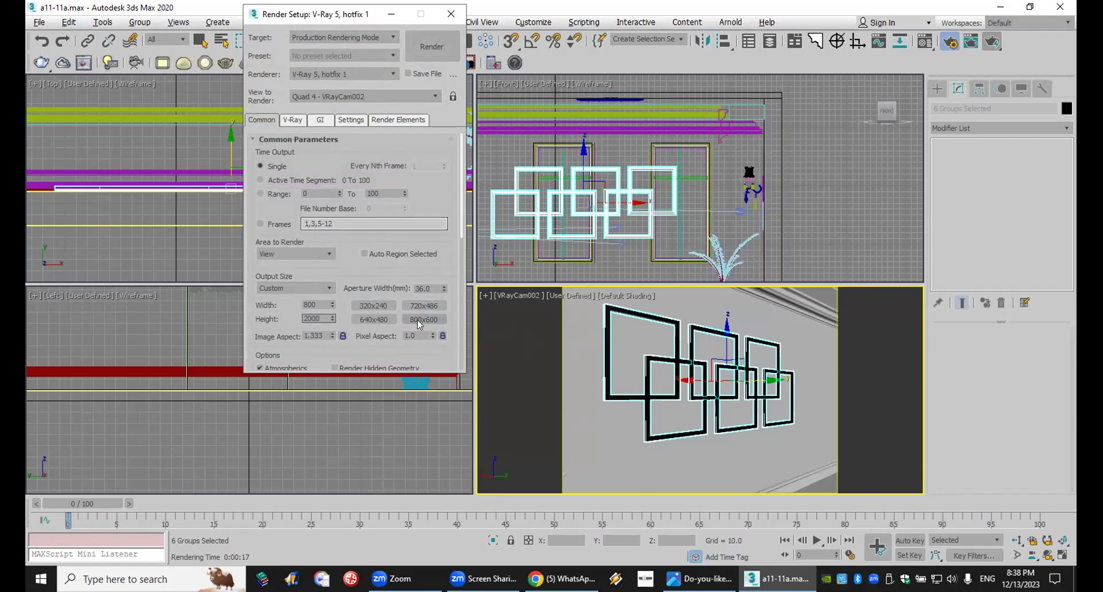
pyautogui.press('Return')
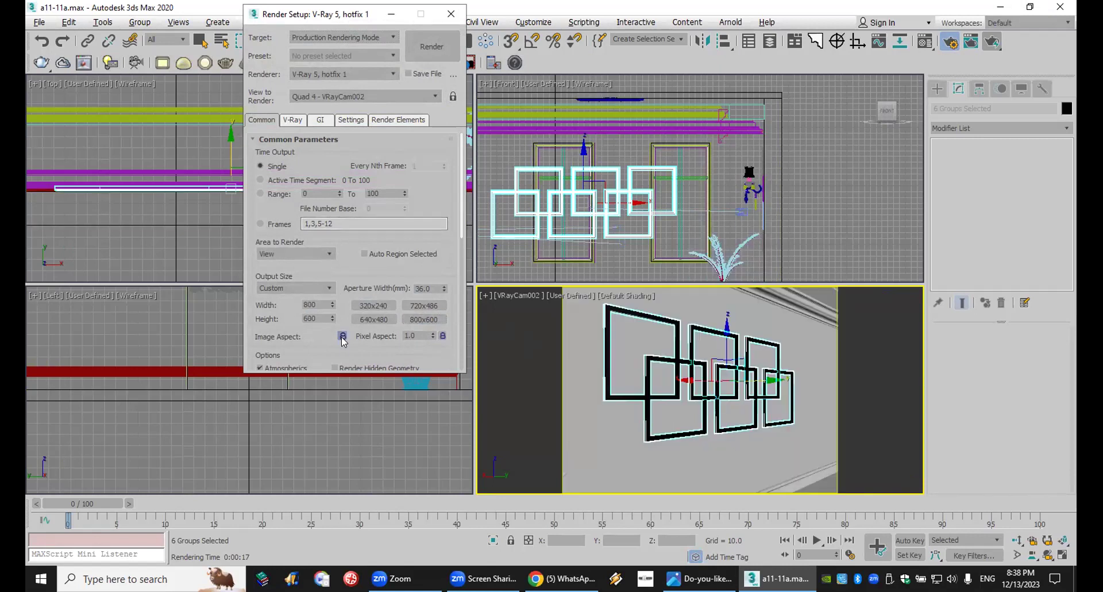
pyautogui.doubleClick(321, 319)
pyautogui.write('2000')
pyautogui.press('Return')
# Set the bucket image sampler's max subdivs to 2 in the V-Ray render settings.
pyautogui.click(294, 120)
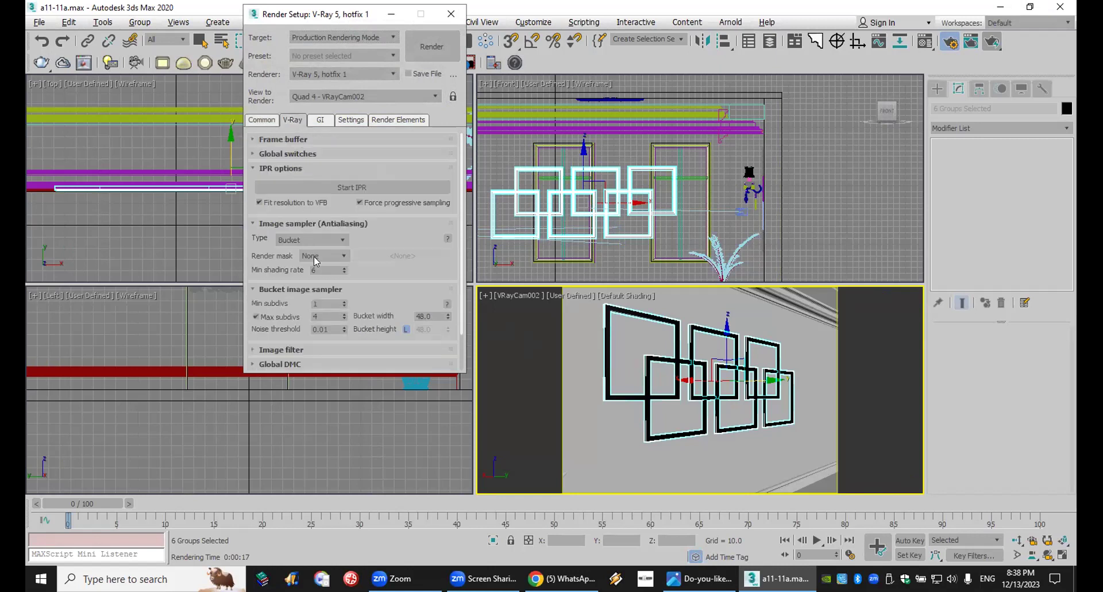
pyautogui.doubleClick(326, 318)
pyautogui.write('2')
pyautogui.press('Return')
# Change the irradiance map preset for global illumination to Medium.
pyautogui.click(320, 121)
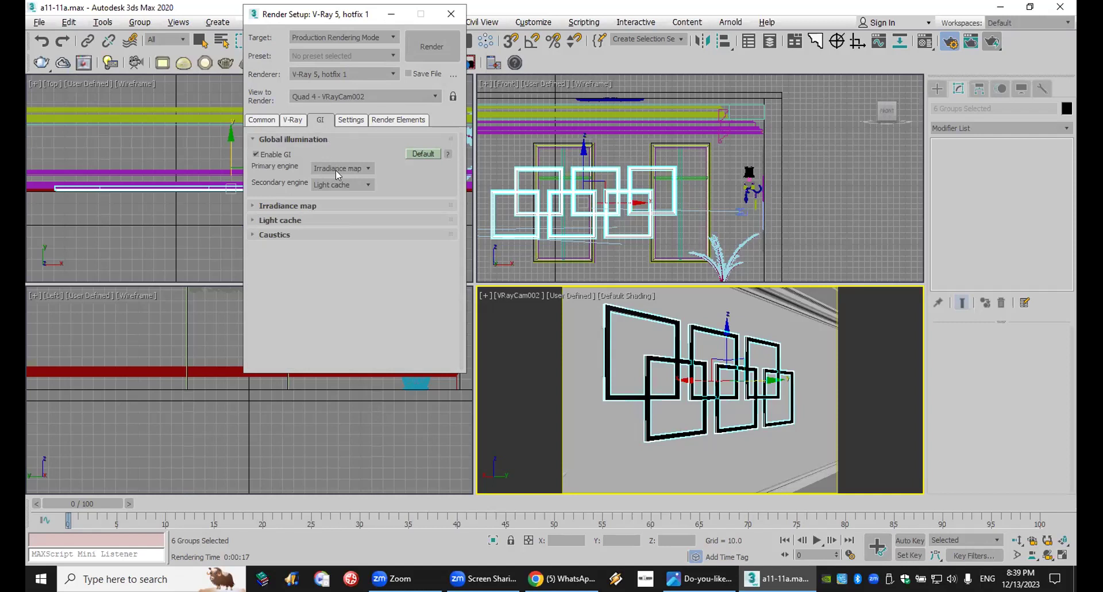
pyautogui.click(338, 205)
pyautogui.click(343, 221)
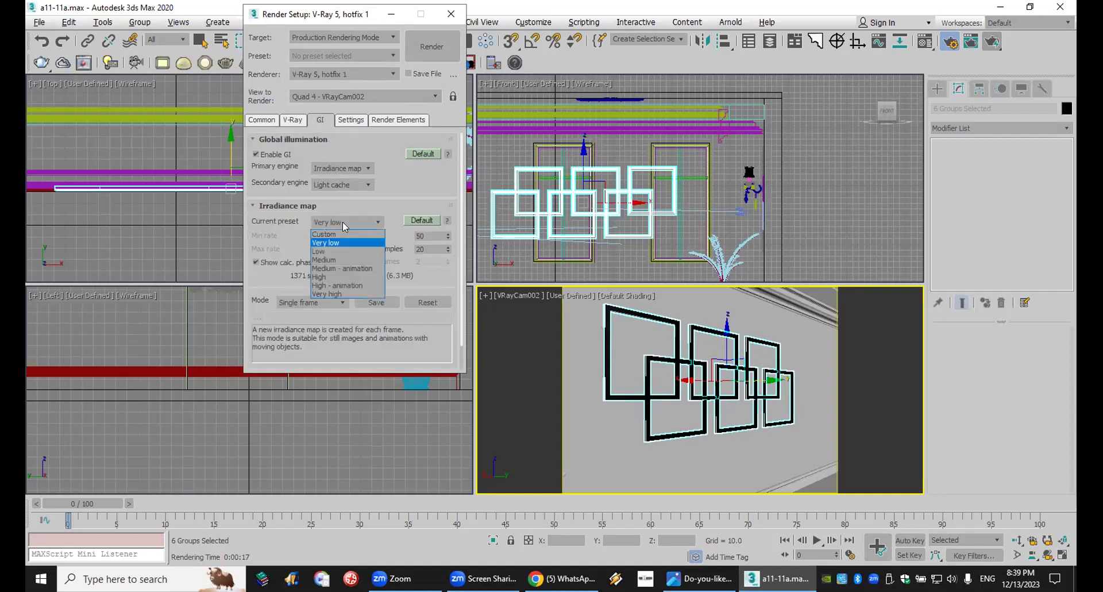
pyautogui.click(344, 258)
# Set the light cache subdivs for global illumination to 1500.
pyautogui.scroll(-1, 340, 329)
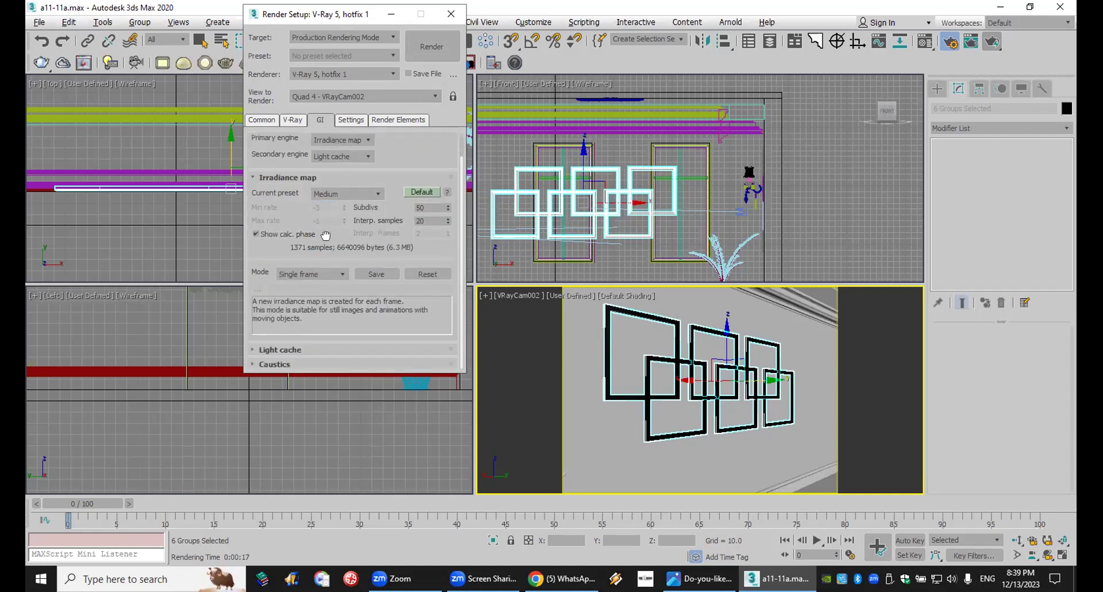
pyautogui.click(331, 350)
pyautogui.scroll(-3, 317, 278)
pyautogui.doubleClick(327, 255)
pyautogui.write('1500')
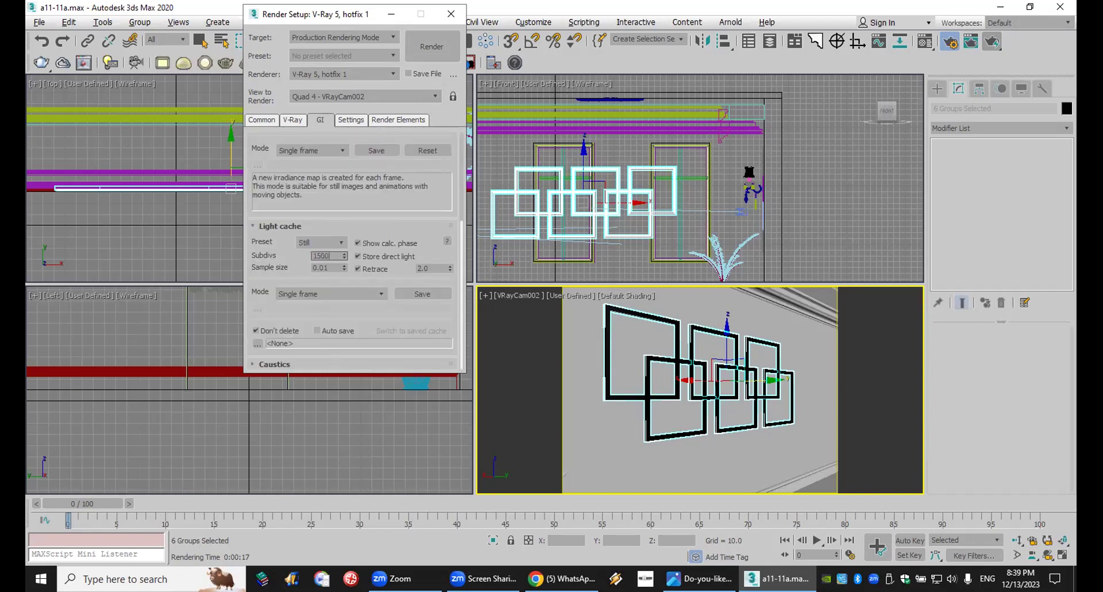
pyautogui.press('Return')
# Add a VRayDenoiser render element and close the render setup.
pyautogui.moveTo(352, 13); pyautogui.dragTo(336, 17)
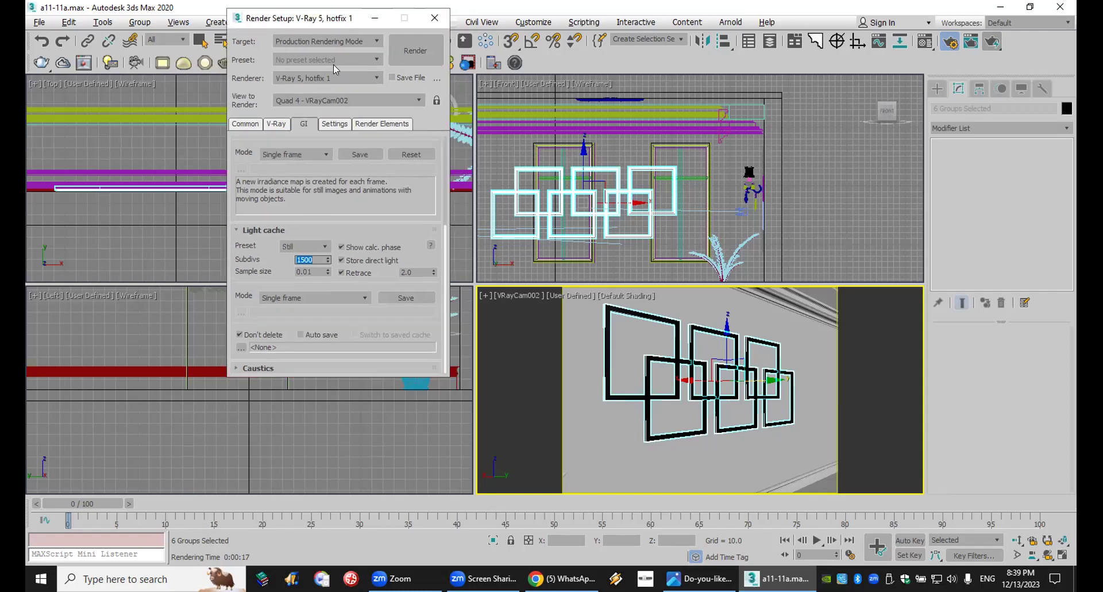
pyautogui.click(374, 125)
pyautogui.click(258, 173)
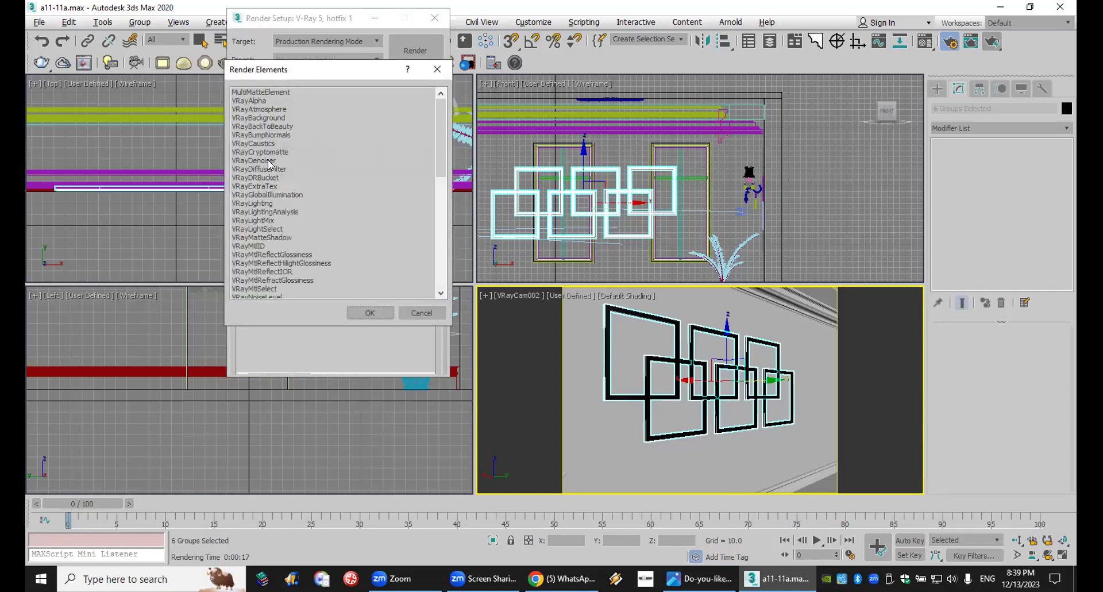
pyautogui.doubleClick(267, 160)
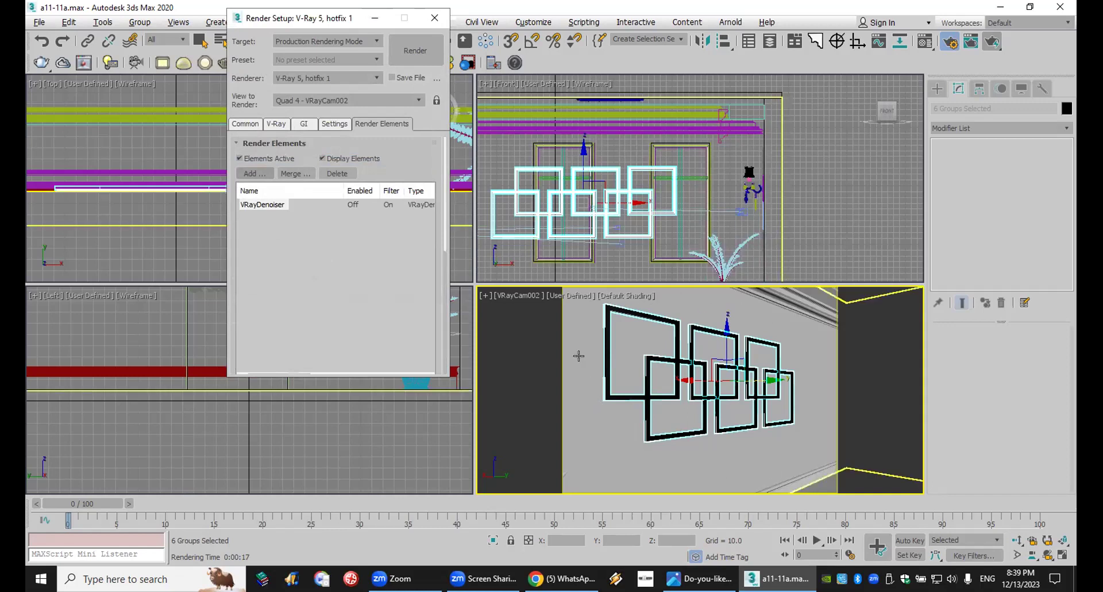
pyautogui.click(433, 23)
# Draw a render region about 143 x 150 pixels over the largest frame's upper-left corner in the V-Ray frame buffer and render it.
pyautogui.click(81, 67)
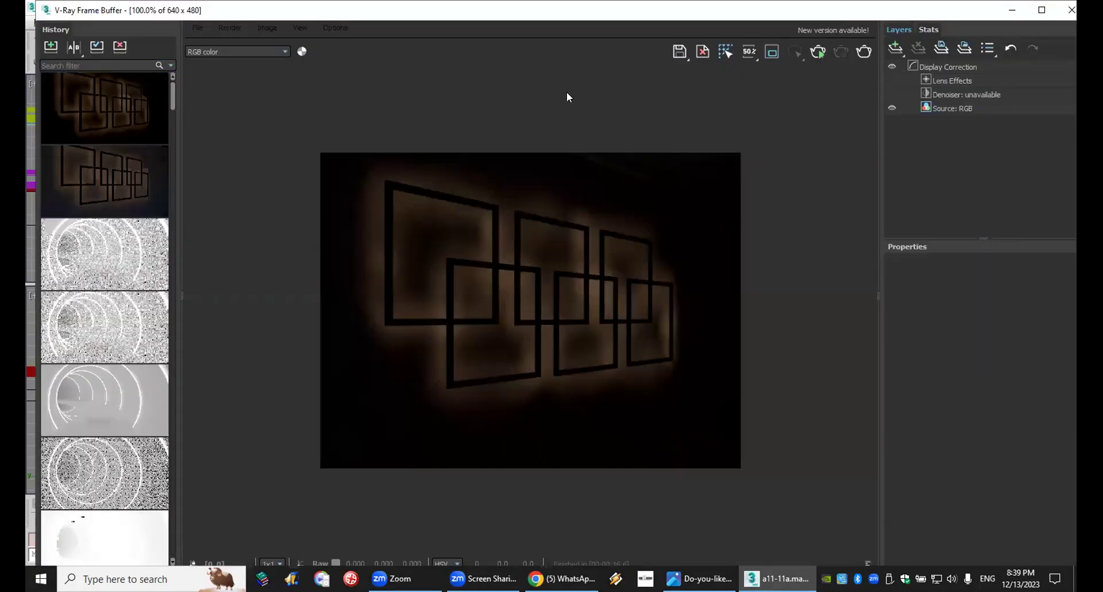
pyautogui.moveTo(365, 164); pyautogui.dragTo(412, 277)
pyautogui.moveTo(332, 178); pyautogui.dragTo(427, 276)
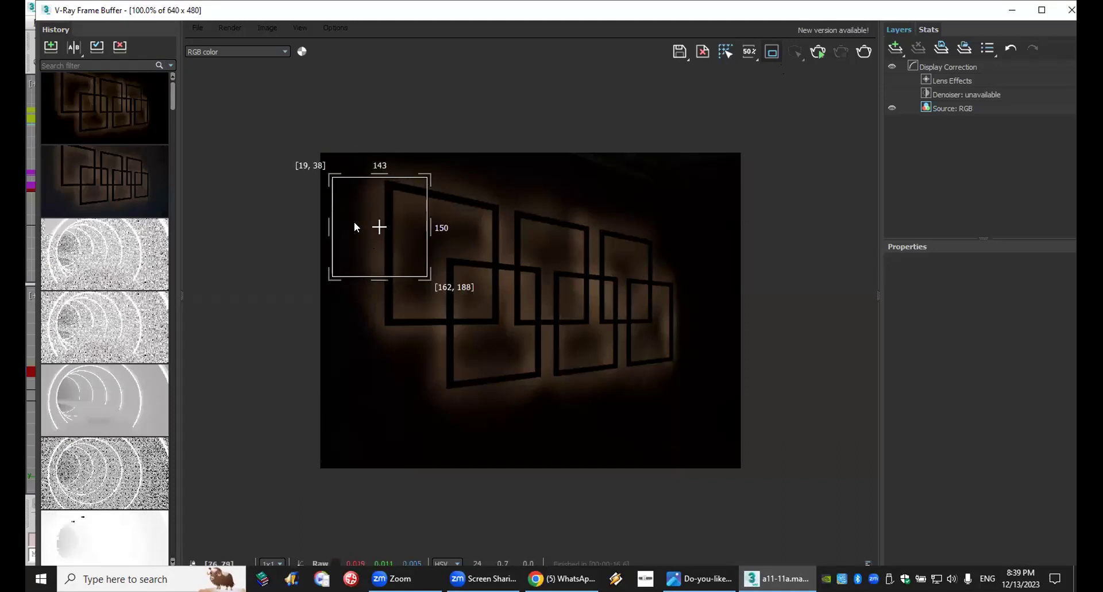
pyautogui.click(864, 52)
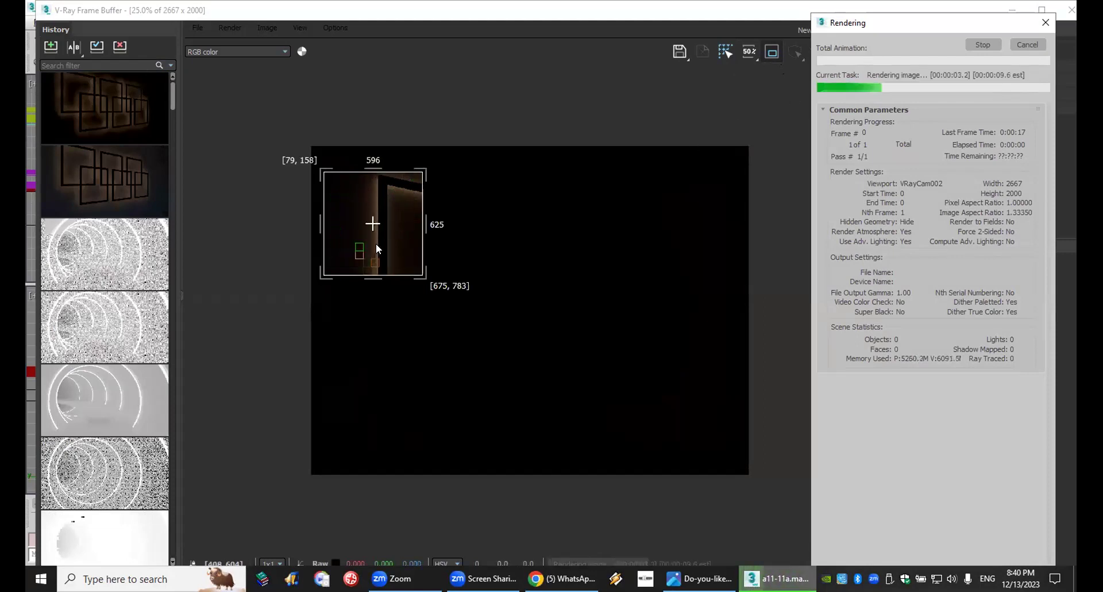
# Compare the region render side by side with the latest full render from the history, examining the glow around the frame corner.
pyautogui.click(136, 113)
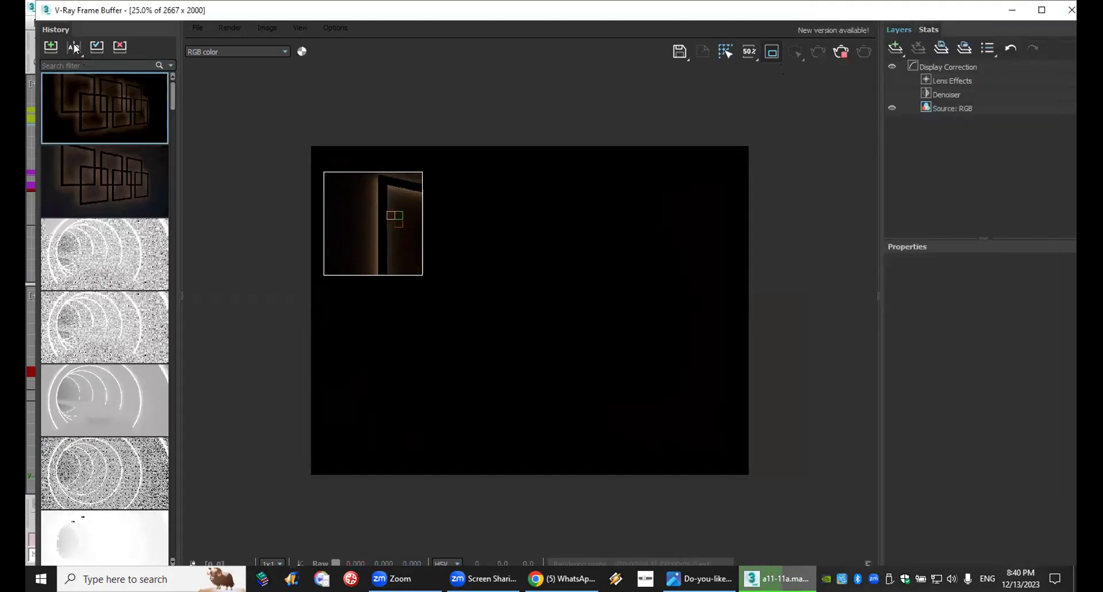
pyautogui.click(73, 47)
pyautogui.moveTo(529, 271); pyautogui.dragTo(352, 260)
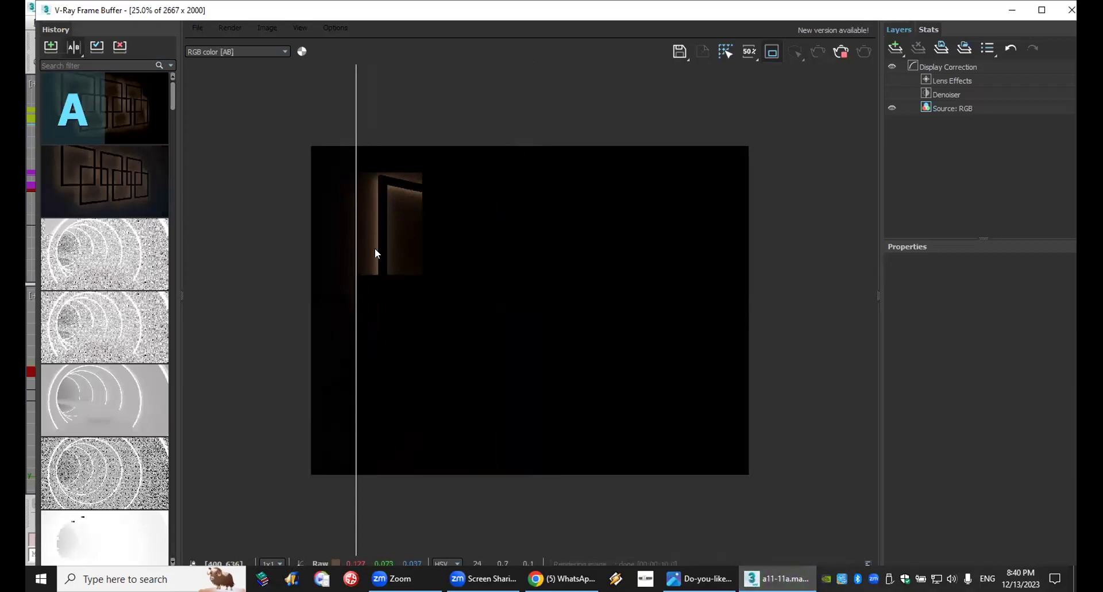
pyautogui.scroll(1, 373, 253)
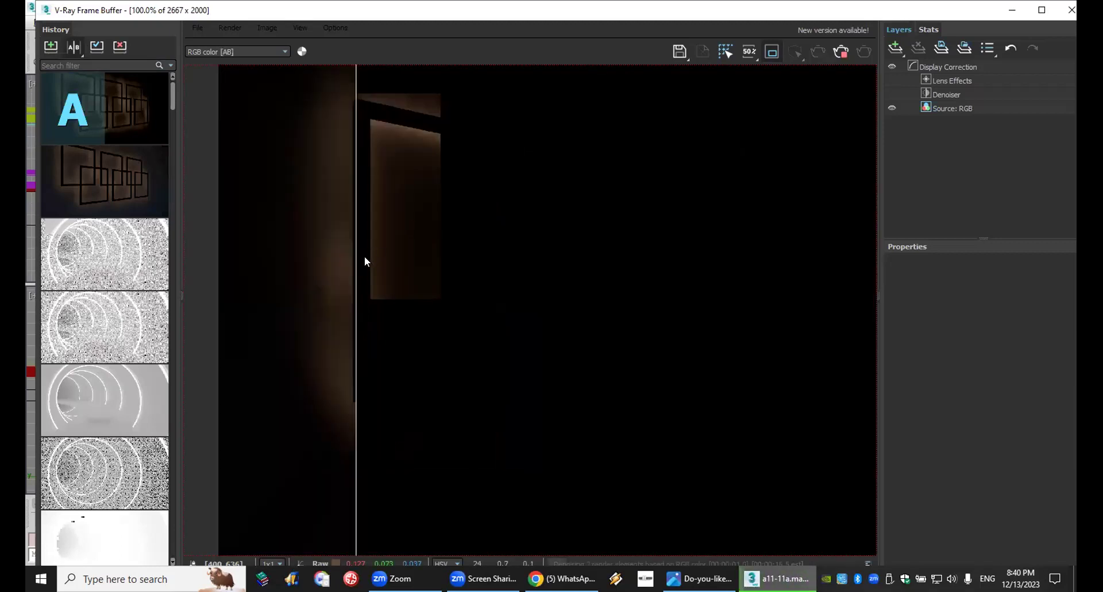
pyautogui.scroll(1, 357, 259)
pyautogui.moveTo(357, 259); pyautogui.dragTo(208, 266)
pyautogui.scroll(-1, 467, 303)
pyautogui.scroll(-1, 467, 301)
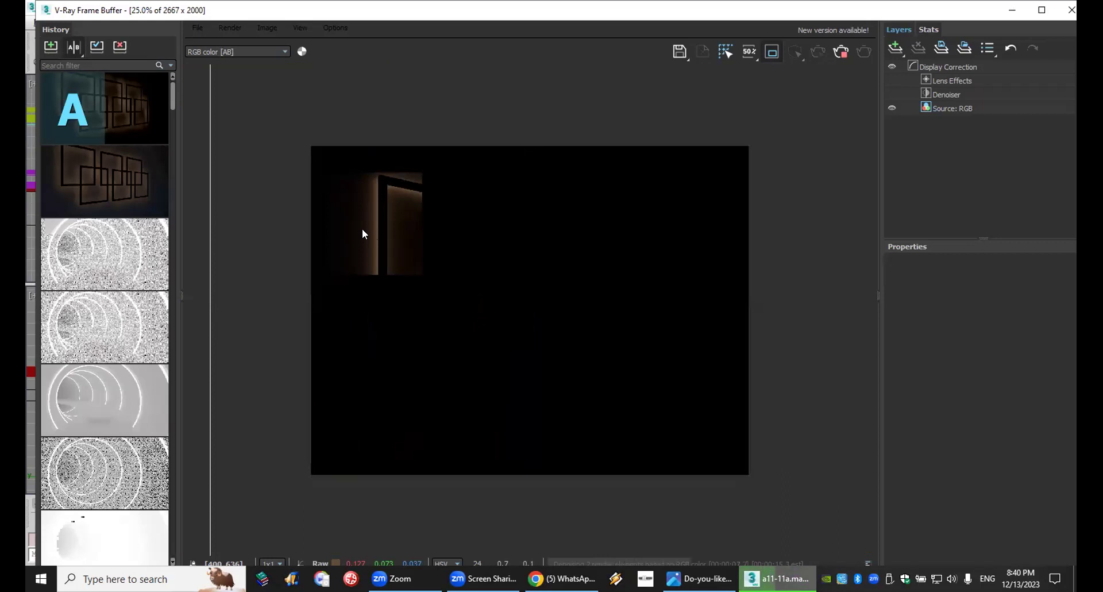
pyautogui.moveTo(208, 297); pyautogui.dragTo(500, 313)
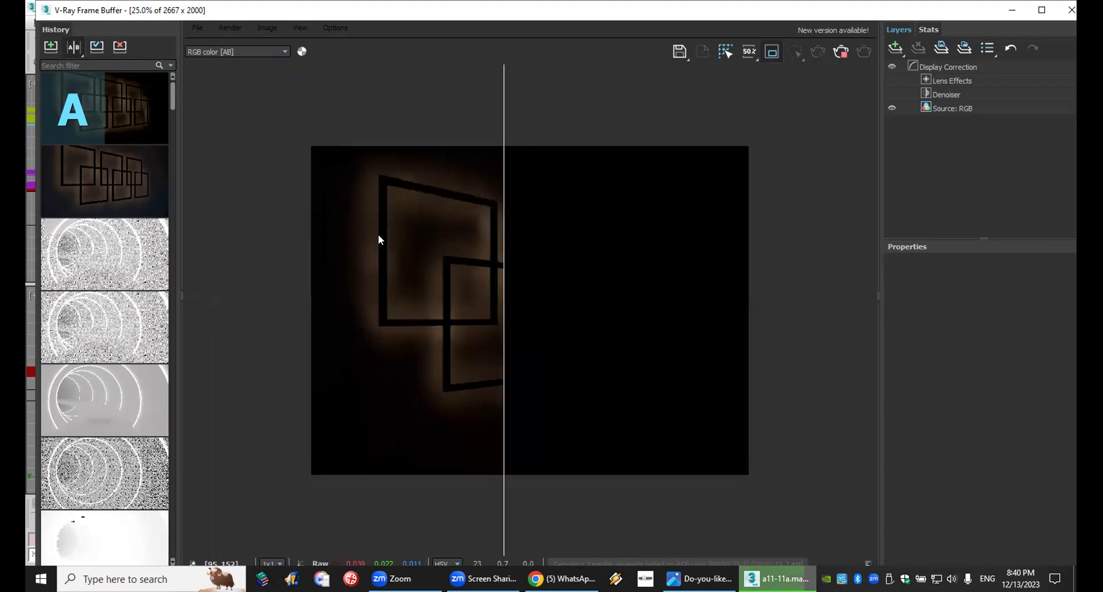
pyautogui.moveTo(500, 237); pyautogui.dragTo(287, 238)
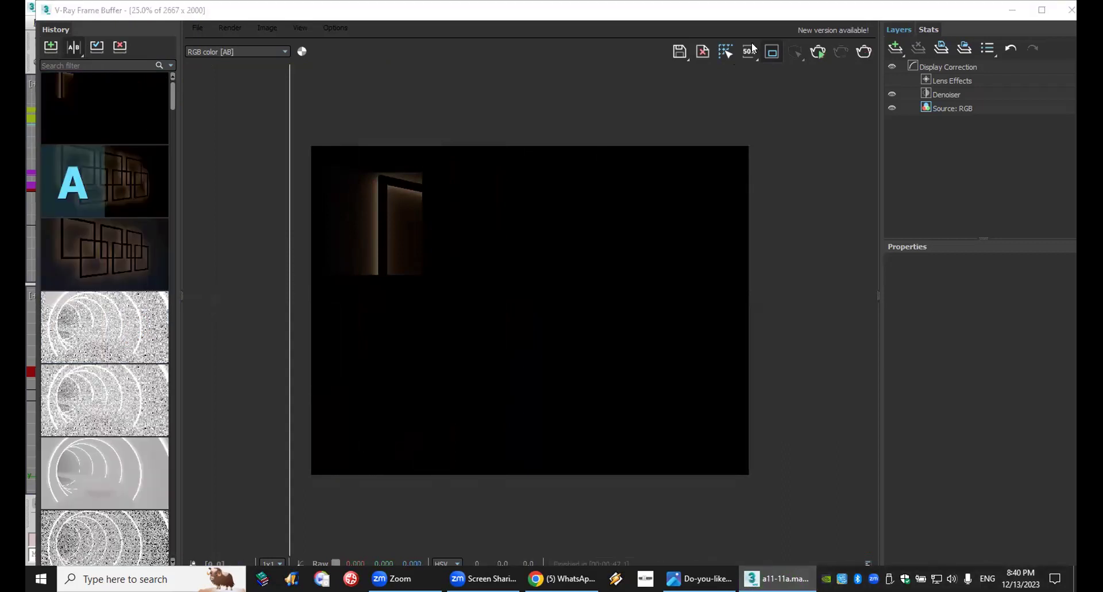
# Try to render the full camera view at 2667 x 2000, then cancel the render and close the frame buffer.
pyautogui.click(864, 52)
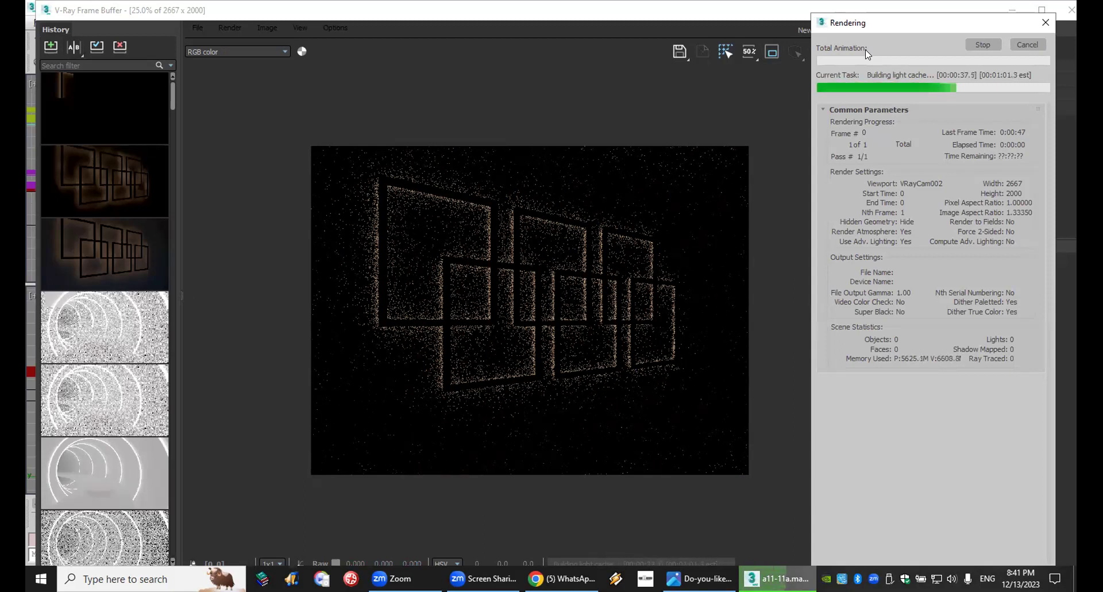
pyautogui.click(1028, 44)
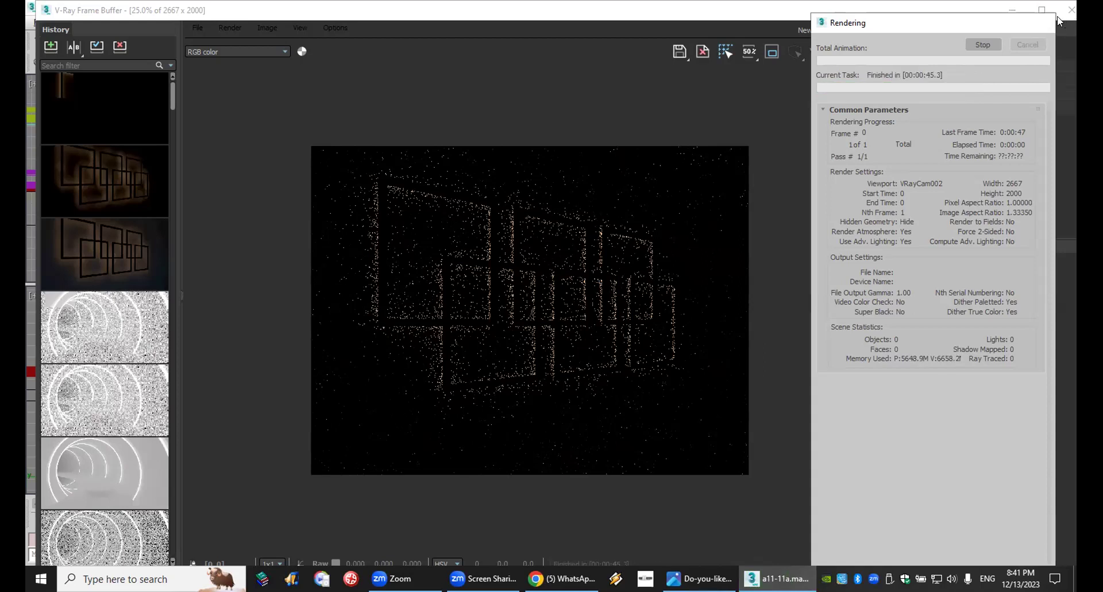
pyautogui.click(1071, 10)
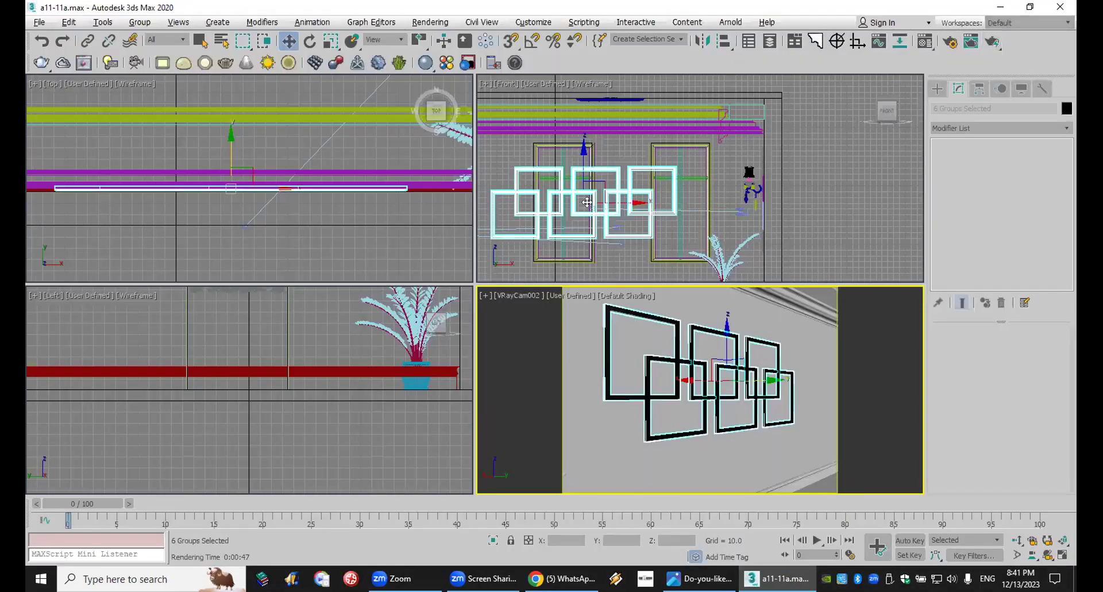
# Replace the open a11-11a.max scene with a new empty scene.
pyautogui.click(39, 21)
pyautogui.hotkey('ctrl', 'n')
pyautogui.click(561, 310)
pyautogui.click(500, 312)
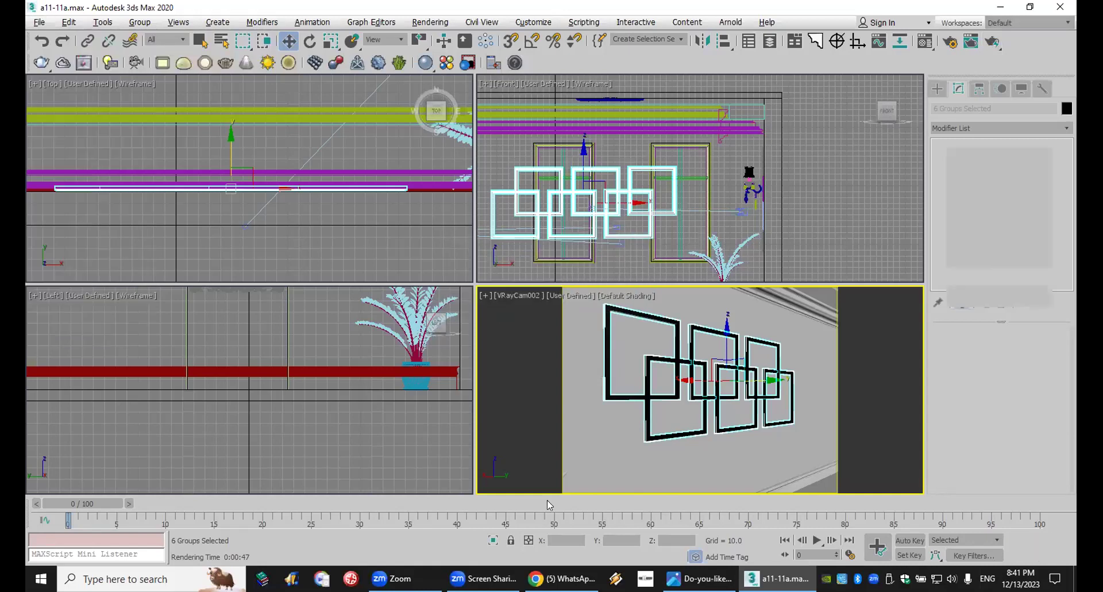
# Switch to WhatsApp in the browser and examine the shared photo of the arched corridor scene up close.
pyautogui.hotkey('alt', 'Tab')
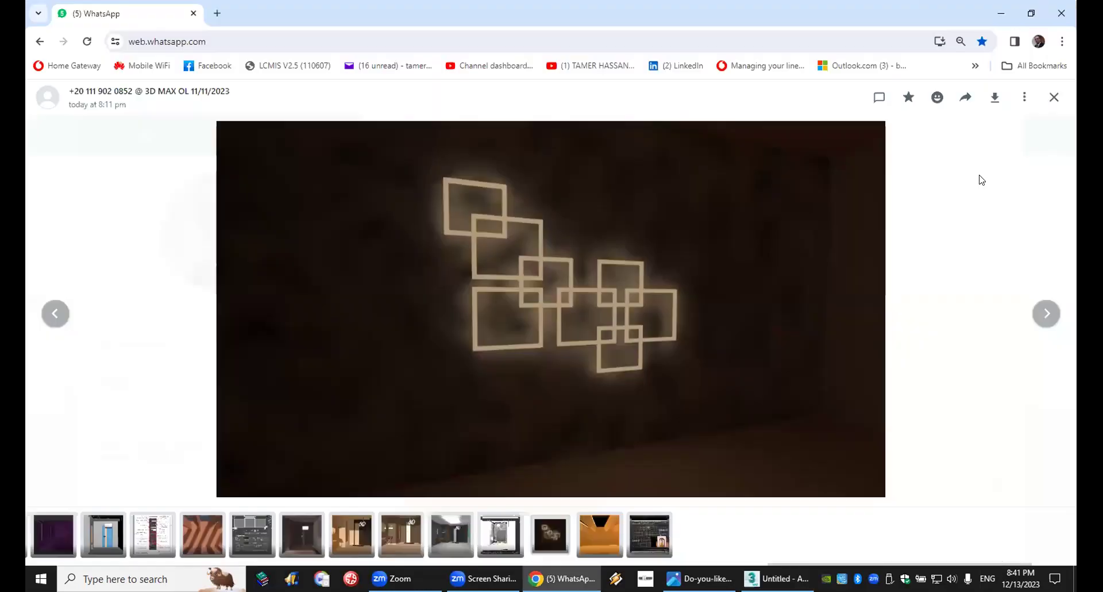
pyautogui.press('Escape')
pyautogui.scroll(-5, 525, 369)
pyautogui.click(535, 352)
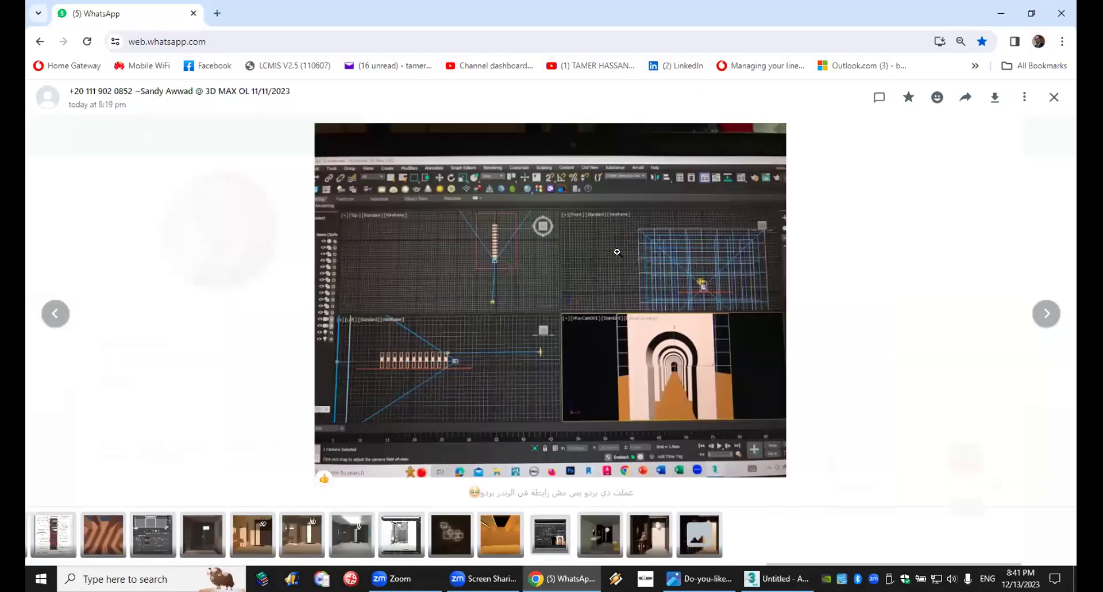
pyautogui.click(693, 334)
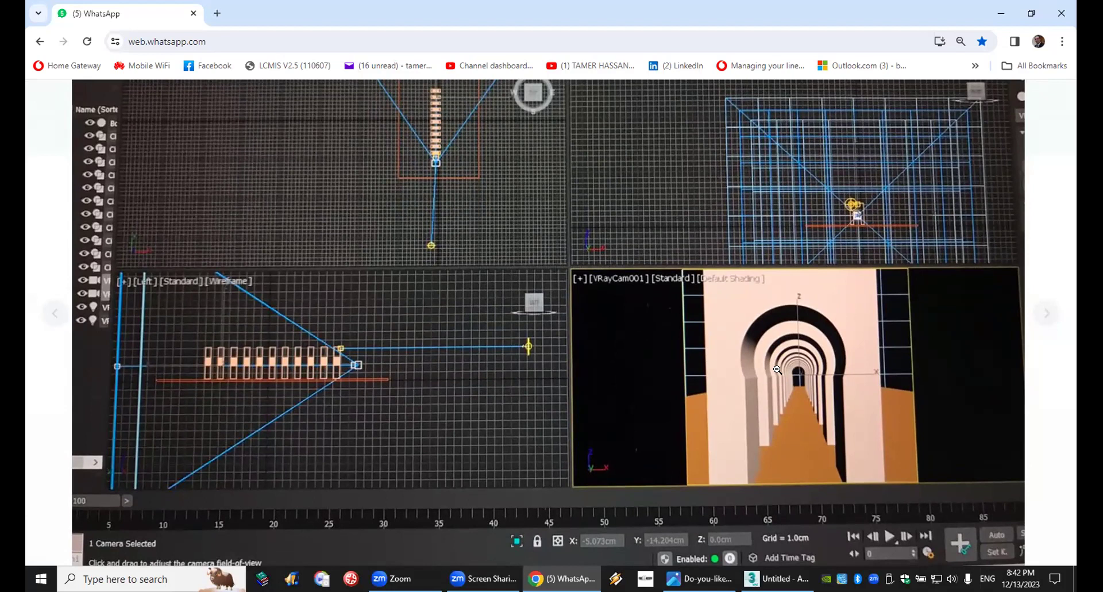
pyautogui.click(993, 219)
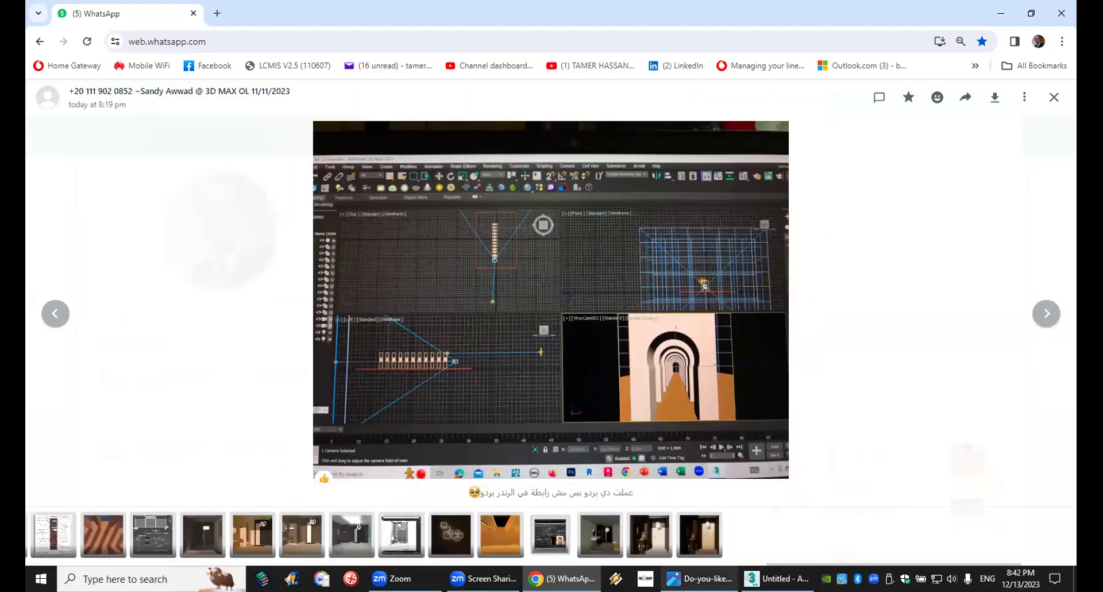
# Return to the empty 3ds Max scene, show the spline shape tools, and check the square wall-light reference photo.
pyautogui.click(777, 578)
pyautogui.click(951, 107)
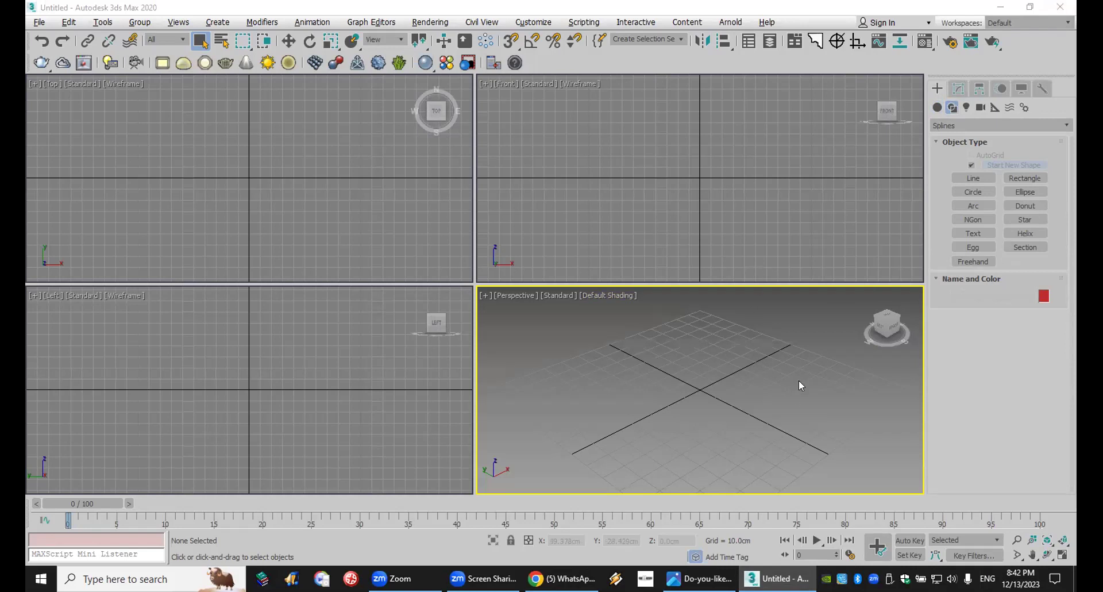
pyautogui.click(698, 578)
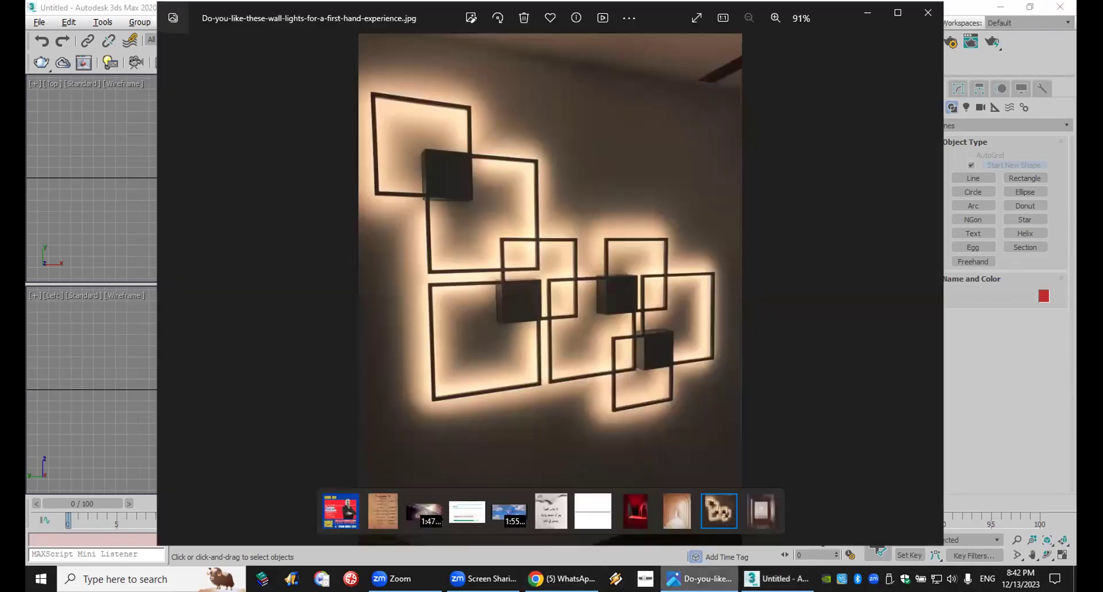
pyautogui.hotkey('alt', 'Tab')
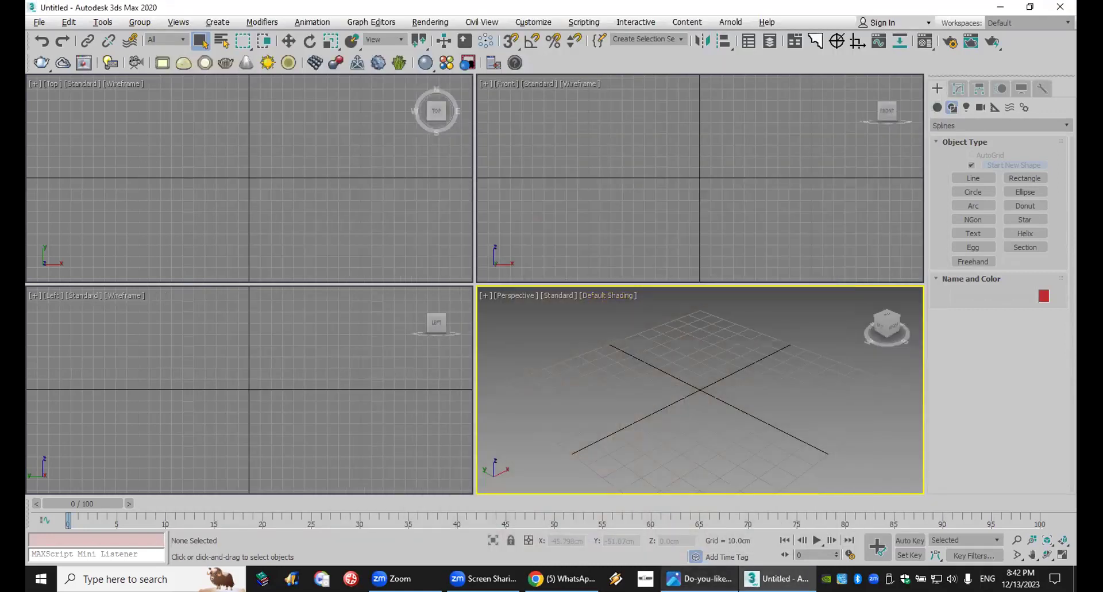
# Switch to WhatsApp in the browser, study the shared arched corridor photo, and return to the empty 3ds Max scene.
pyautogui.click(564, 579)
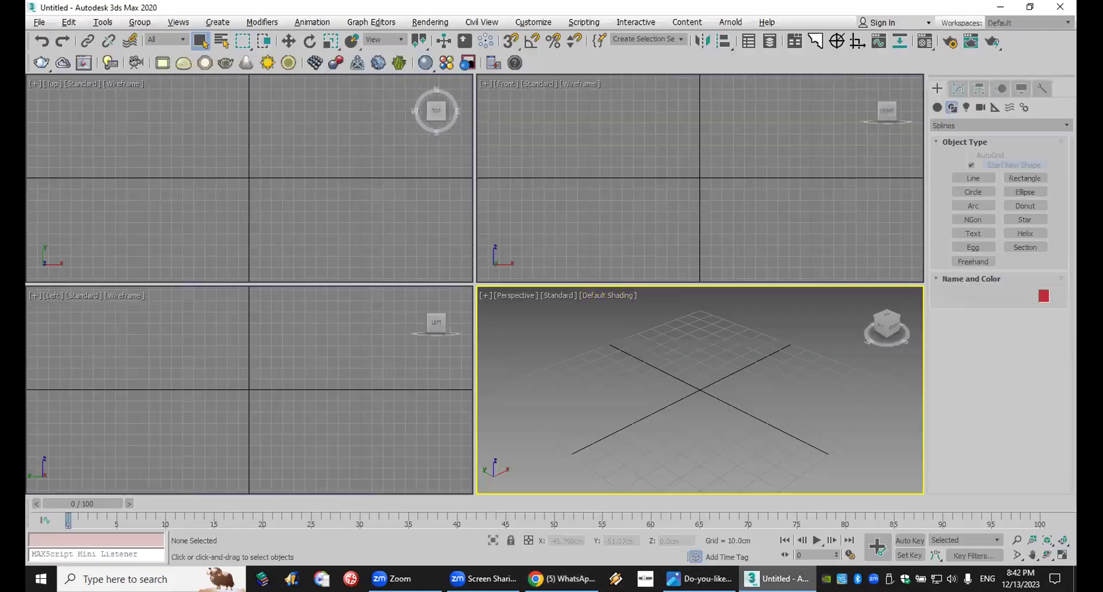
pyautogui.click(776, 578)
pyautogui.click(562, 578)
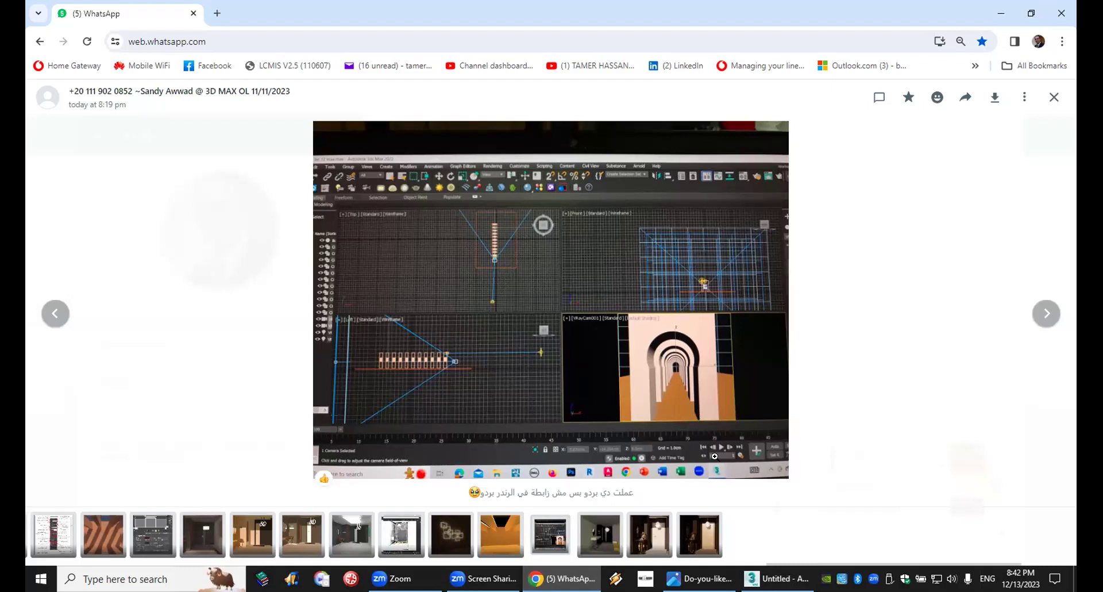
pyautogui.click(732, 380)
pyautogui.click(733, 379)
pyautogui.click(777, 579)
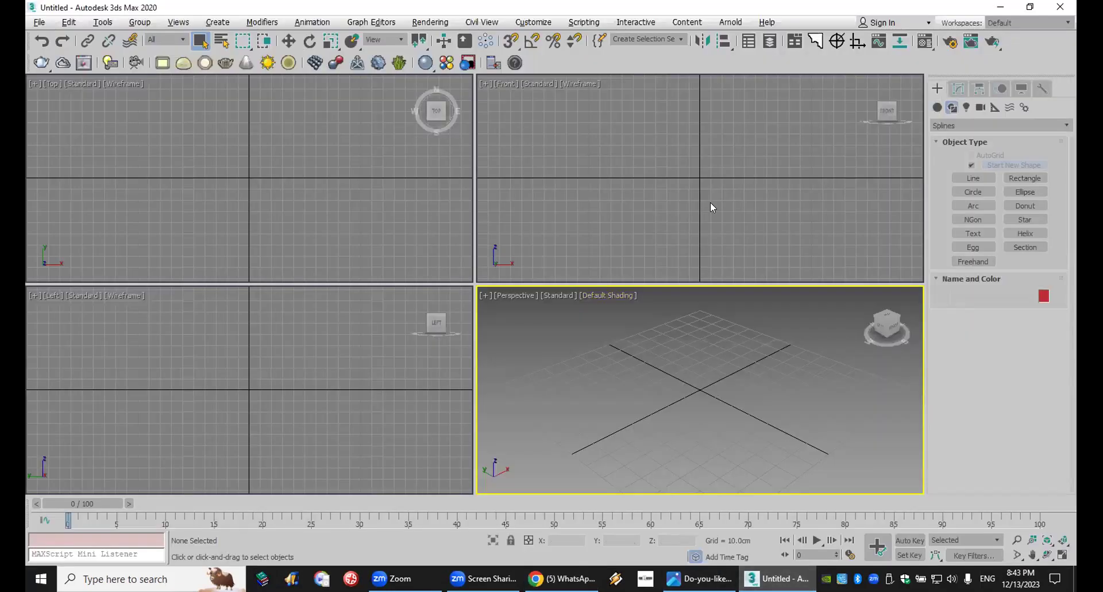
# Draw a rectangle spline in the Front view, standing on the horizontal axis, as the body of the arch.
pyautogui.moveTo(711, 208); pyautogui.dragTo(703, 223, button='middle')
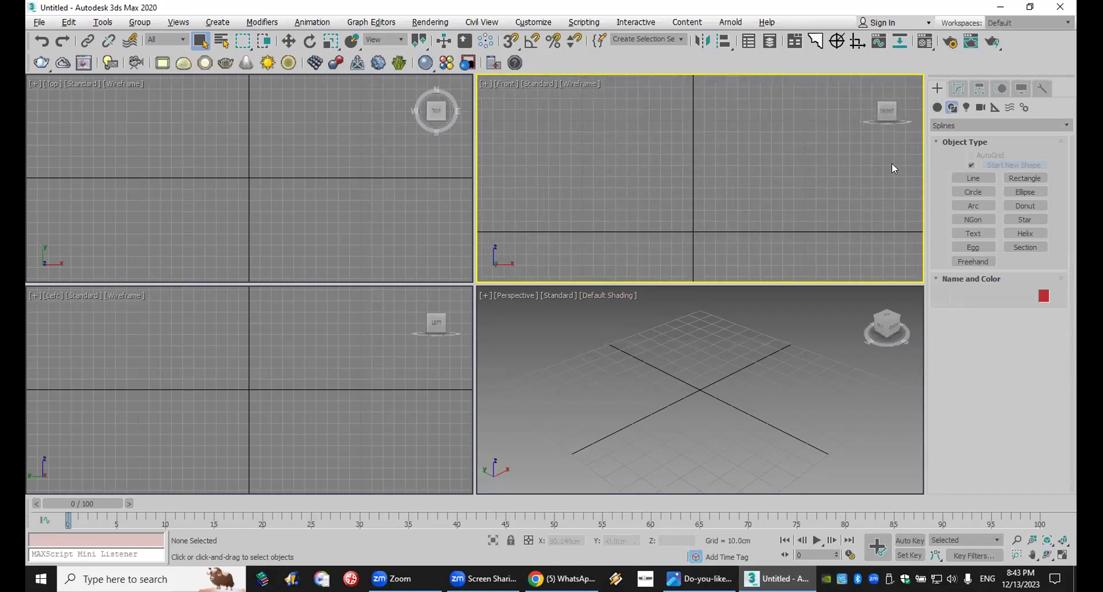
pyautogui.click(1025, 178)
pyautogui.moveTo(729, 158); pyautogui.dragTo(723, 205, button='middle')
pyautogui.moveTo(642, 150); pyautogui.dragTo(757, 273)
pyautogui.moveTo(754, 256); pyautogui.dragTo(750, 241, button='middle')
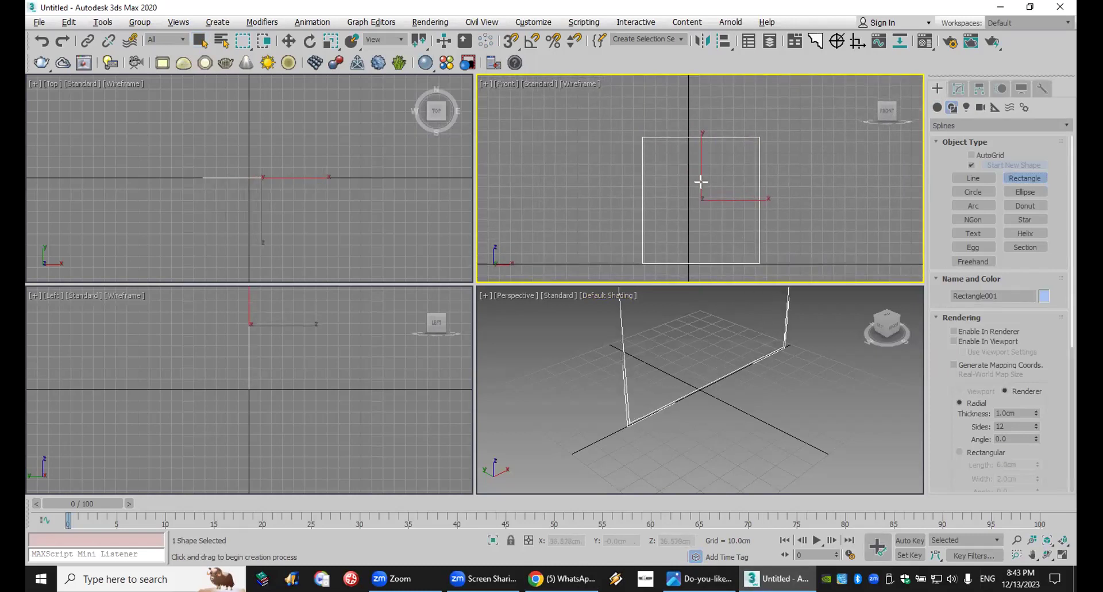
# Enable 2D snapping and set it to snap to Vertex and Midpoint instead of Pivot.
pyautogui.click(512, 43)
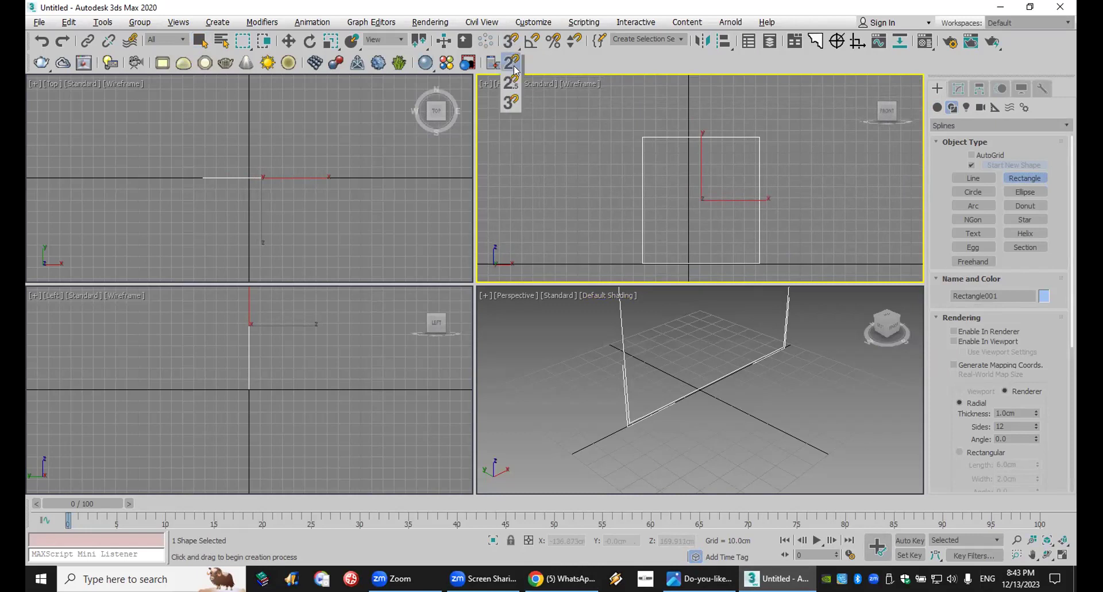
pyautogui.rightClick(512, 43)
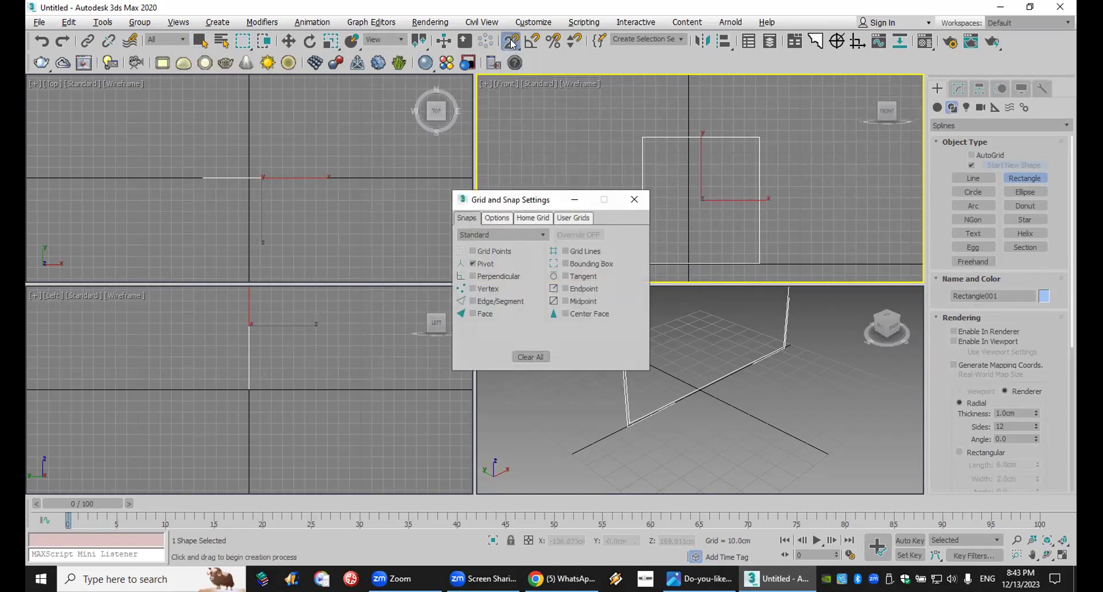
pyautogui.click(492, 265)
pyautogui.click(635, 199)
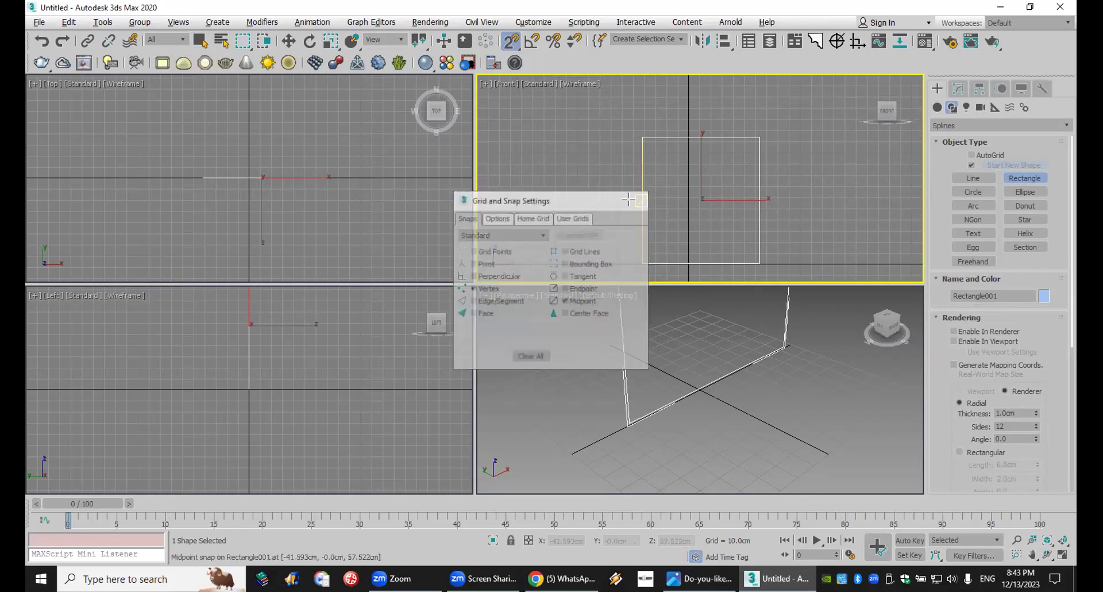
# Draw a circle centred on the midpoint of the rectangle's top edge, with its radius reaching the rectangle's corners.
pyautogui.moveTo(718, 126); pyautogui.dragTo(695, 181, button='middle')
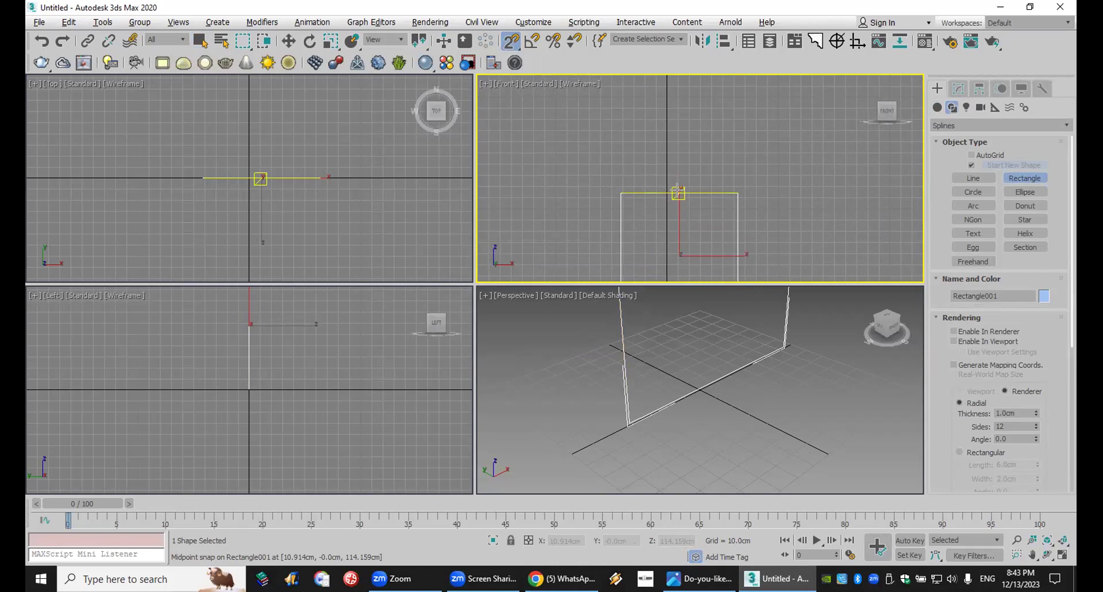
pyautogui.moveTo(678, 192); pyautogui.dragTo(680, 151)
pyautogui.rightClick(680, 150)
pyautogui.click(974, 191)
pyautogui.moveTo(678, 193); pyautogui.dragTo(688, 132)
pyautogui.hotkey('ctrl', 'z')
pyautogui.moveTo(680, 193); pyautogui.dragTo(723, 189)
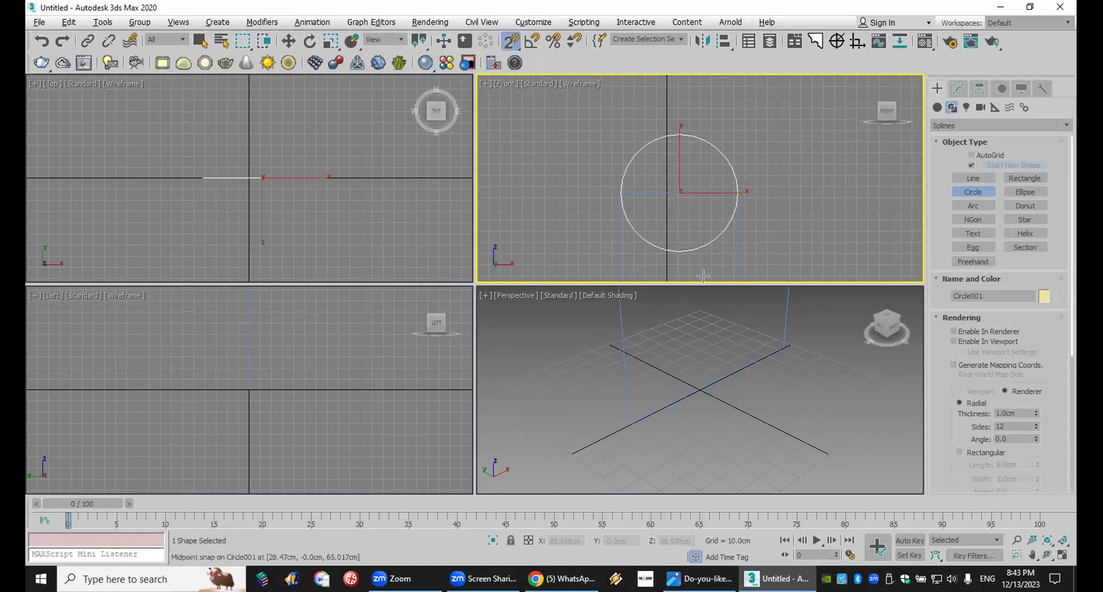
pyautogui.scroll(-2, 695, 204)
pyautogui.rightClick(777, 136)
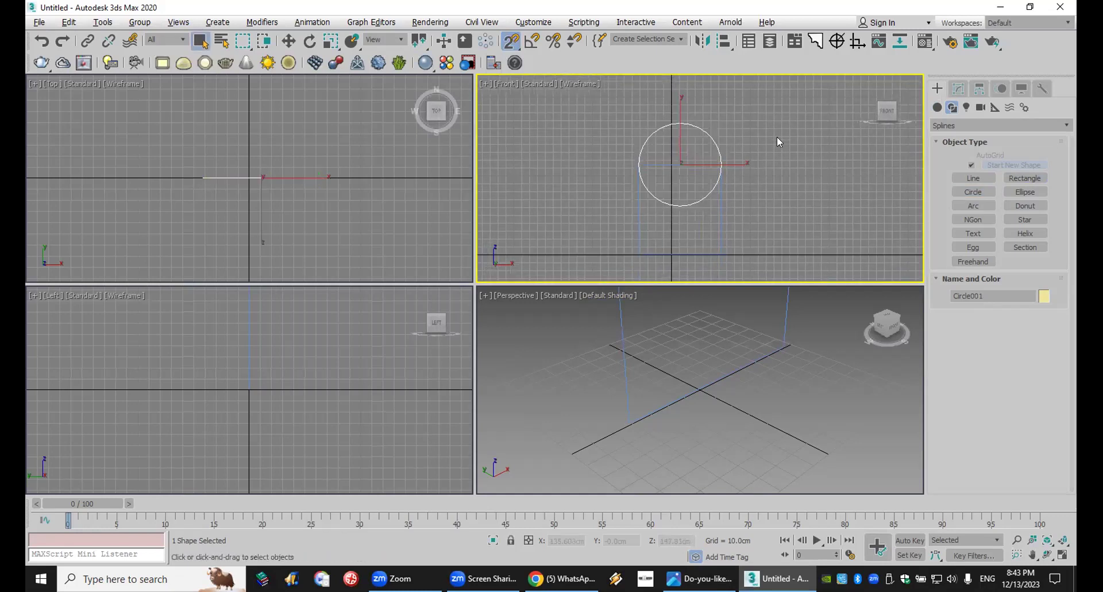
# Select both the rectangle and the circle and delete them from the scene.
pyautogui.hotkey('ctrl', 'a')
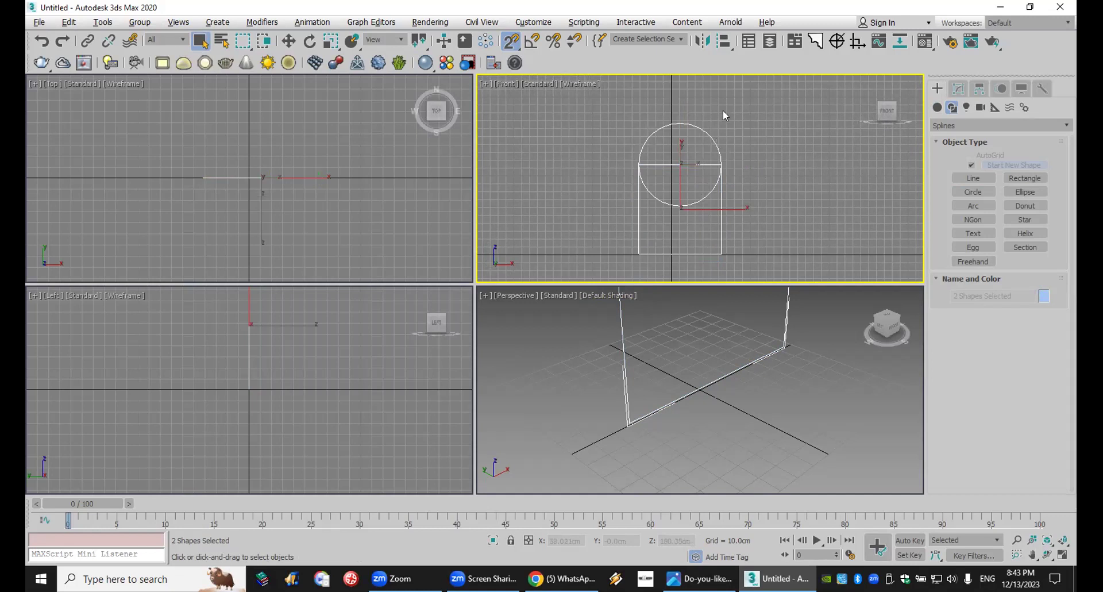
pyautogui.rightClick(498, 319)
pyautogui.press('Delete')
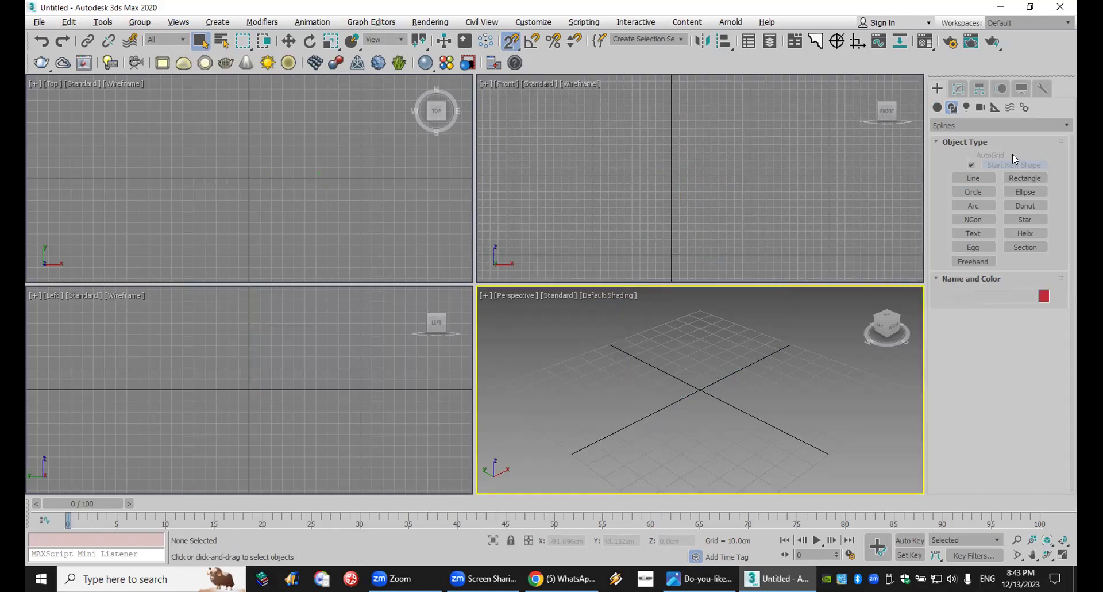
# Switch to the WhatsApp group chat, look through the shared render images, and return to 3ds Max.
pyautogui.click(562, 578)
pyautogui.scroll(4, 529, 406)
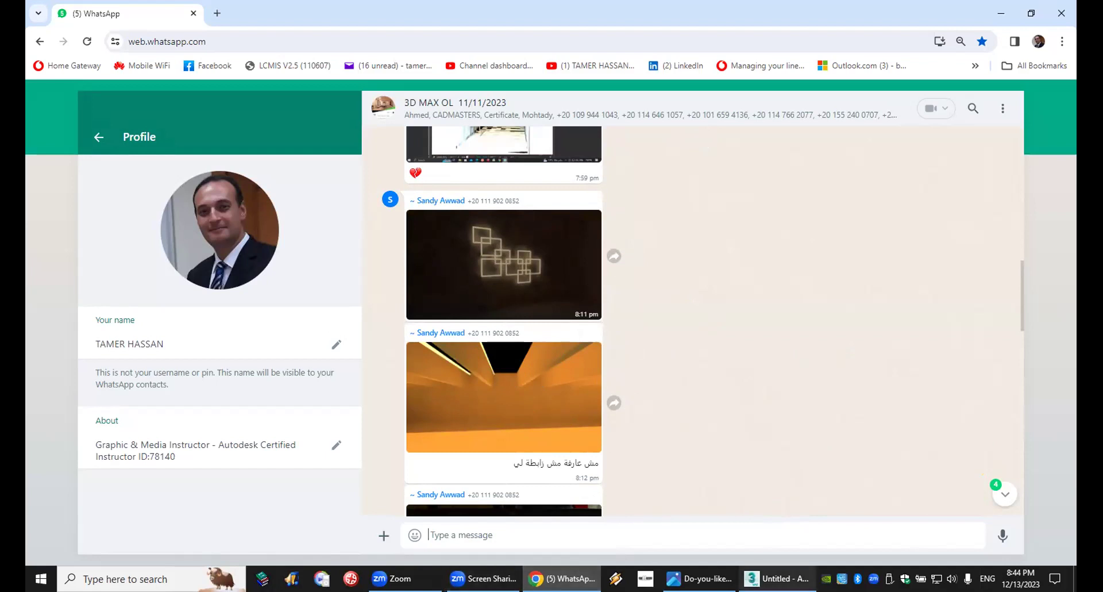
pyautogui.hotkey('alt', 'Tab')
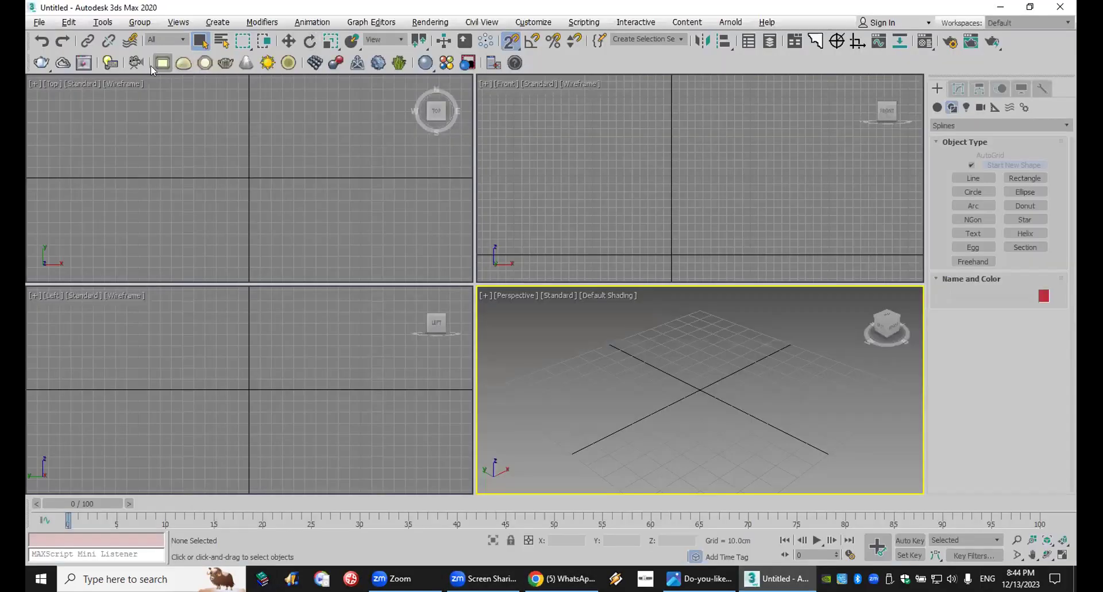
# Load the SEA.max sunset render from the V-Ray frame buffer history and turn off its Lens Effects.
pyautogui.scroll(-5, 90, 363)
pyautogui.scroll(-5, 90, 364)
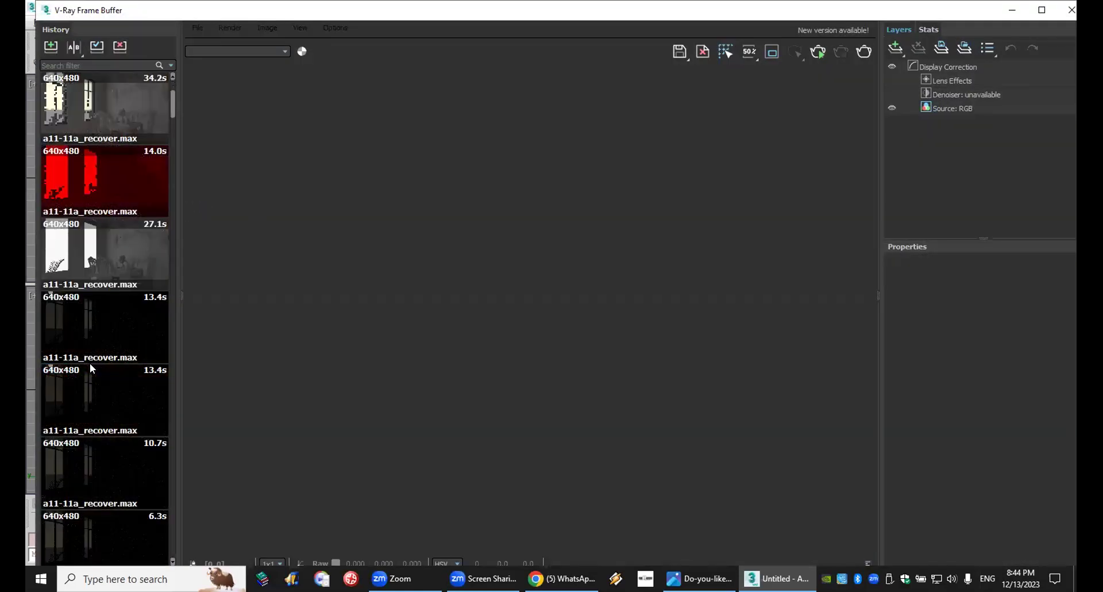
pyautogui.scroll(-5, 90, 363)
pyautogui.scroll(10, 91, 363)
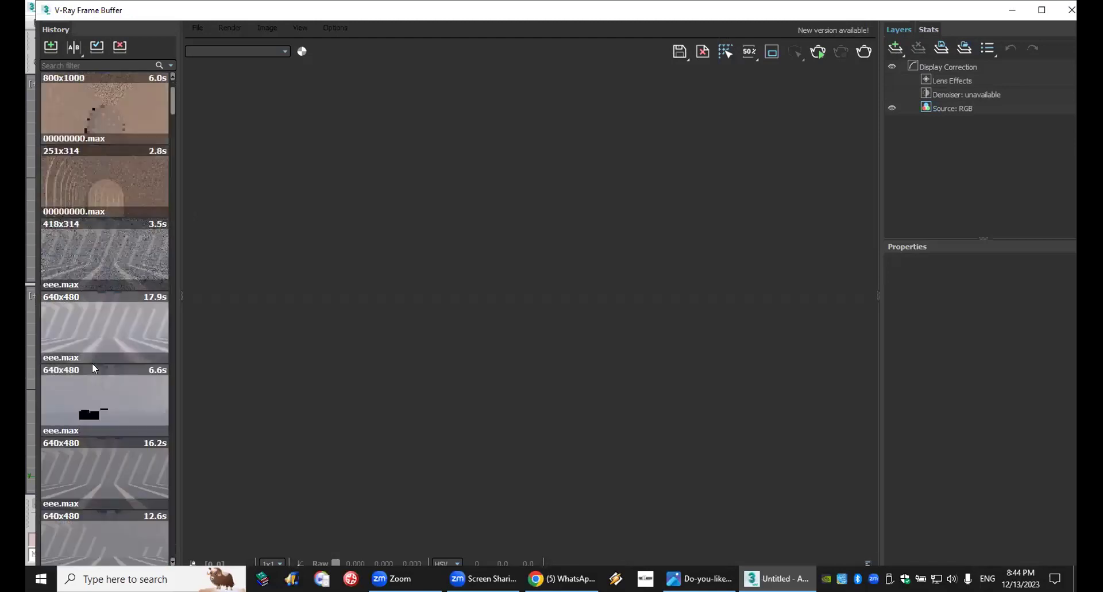
pyautogui.scroll(6, 91, 364)
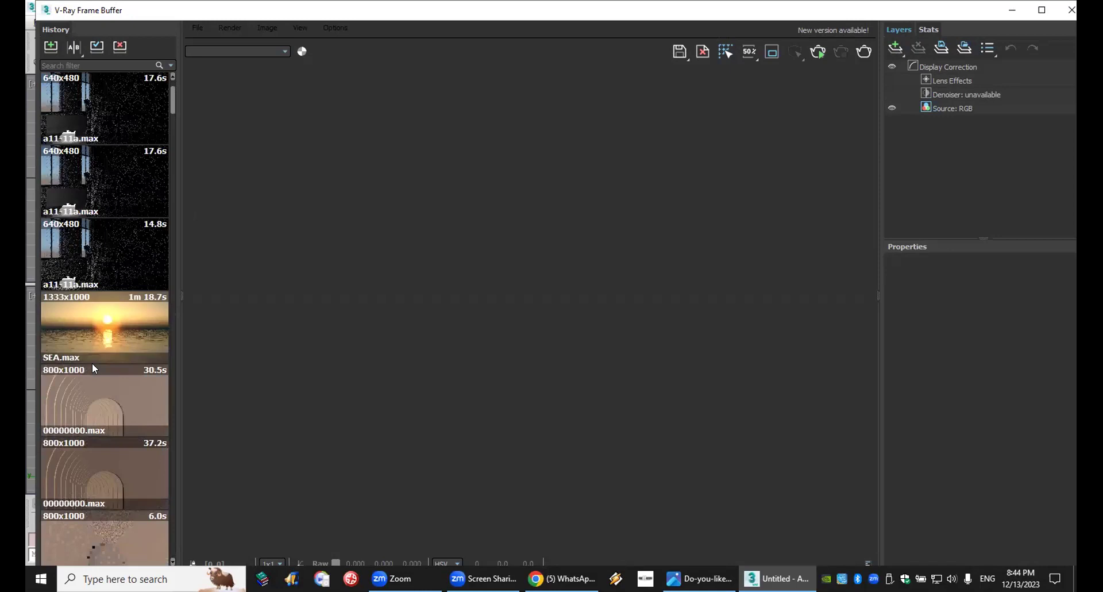
pyautogui.doubleClick(93, 331)
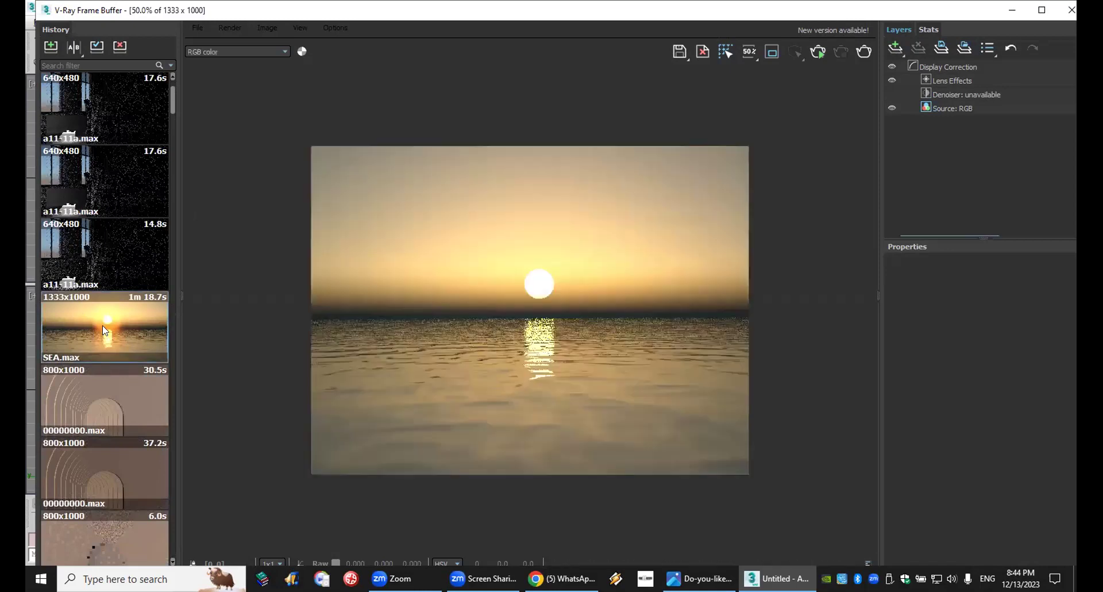
pyautogui.click(953, 66)
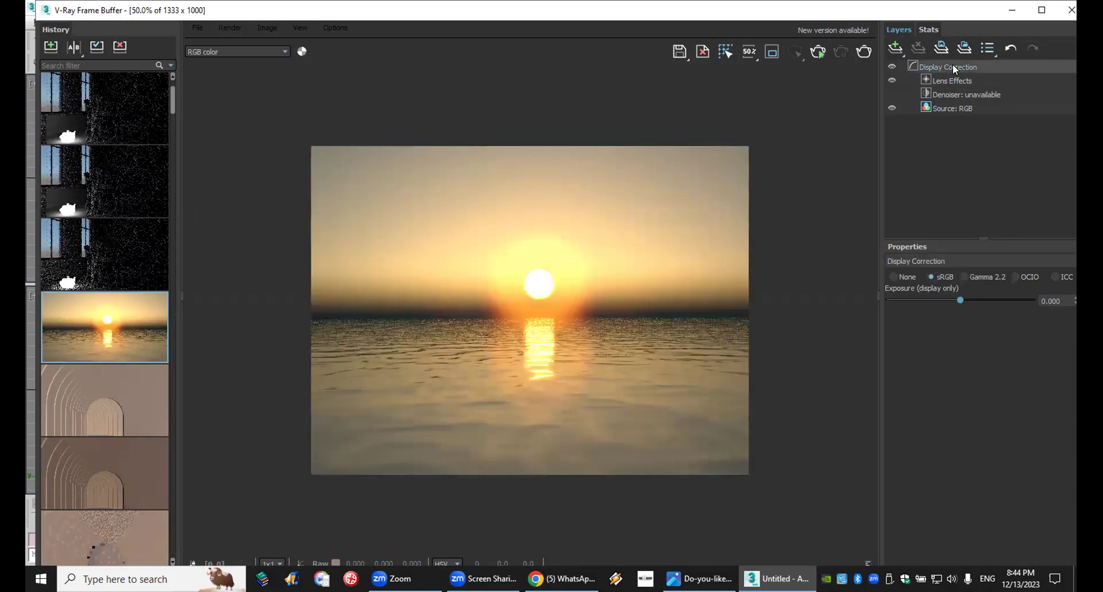
pyautogui.click(892, 81)
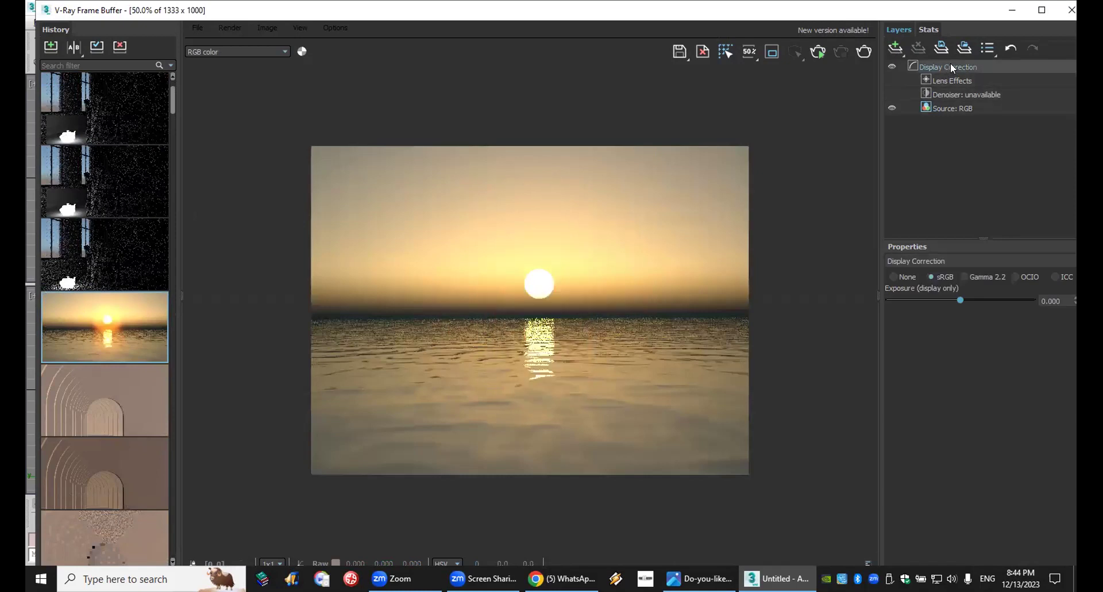
# Add a Hue / Saturation layer with hue 49.541 and saturation 0.211, hide the layer, and close the frame buffer.
pyautogui.click(895, 47)
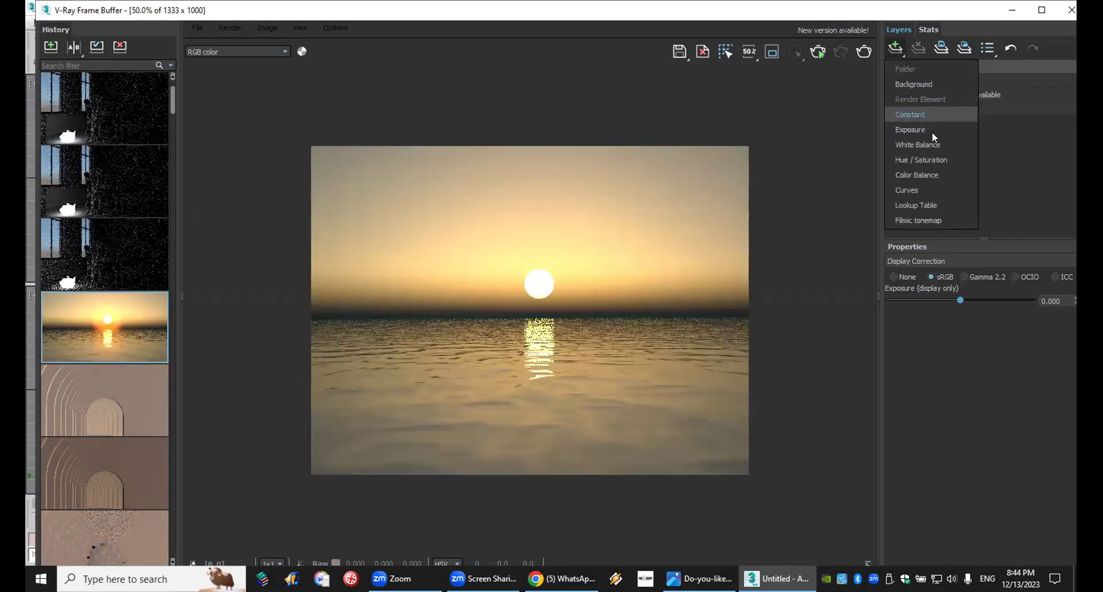
pyautogui.click(939, 155)
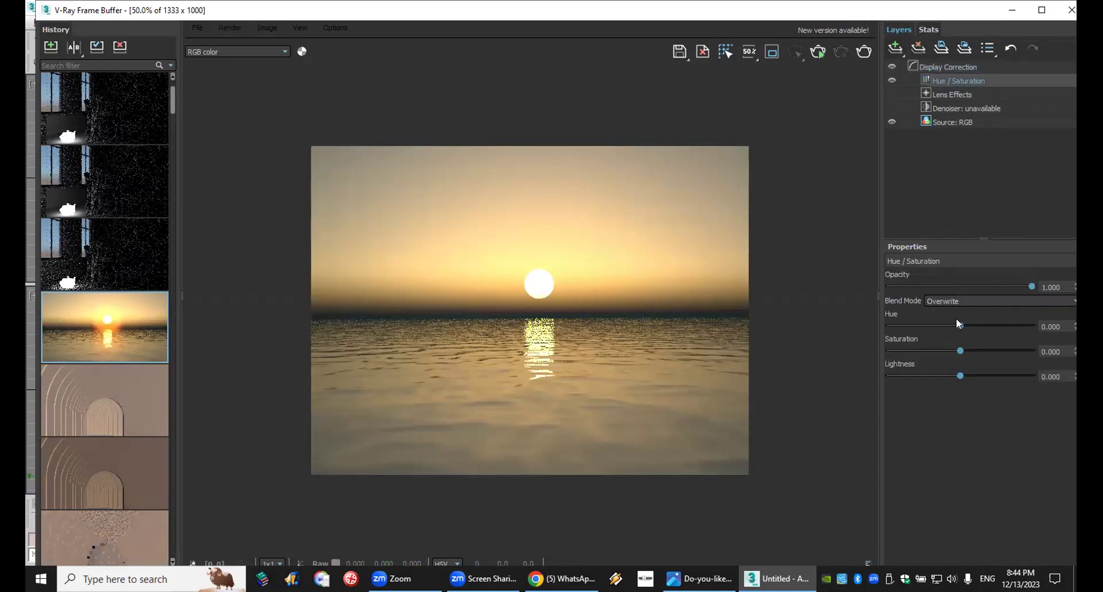
pyautogui.moveTo(960, 323); pyautogui.dragTo(977, 351)
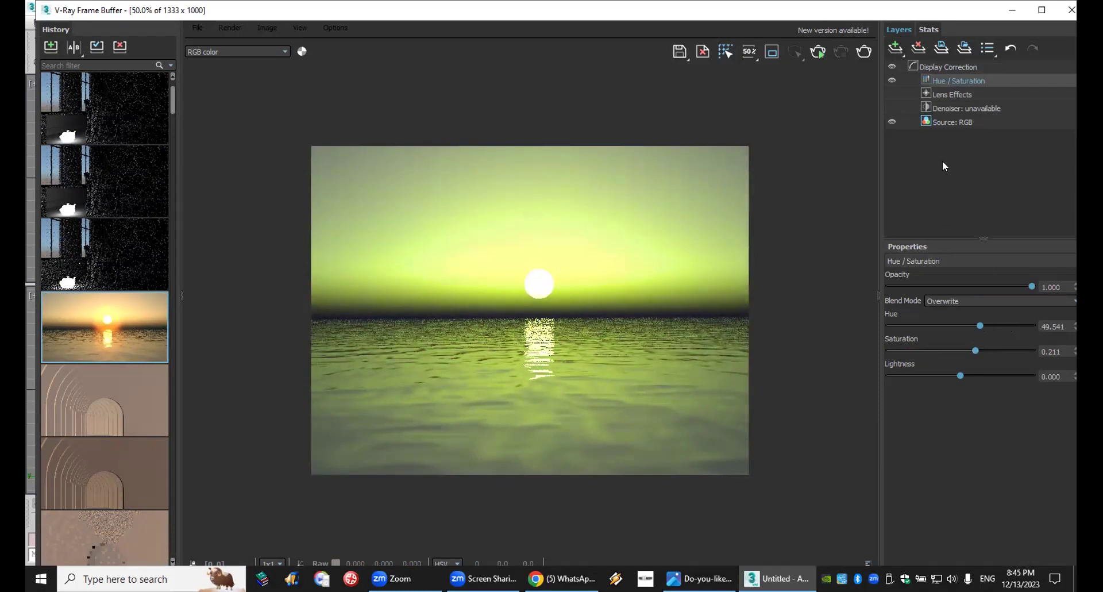
pyautogui.click(892, 80)
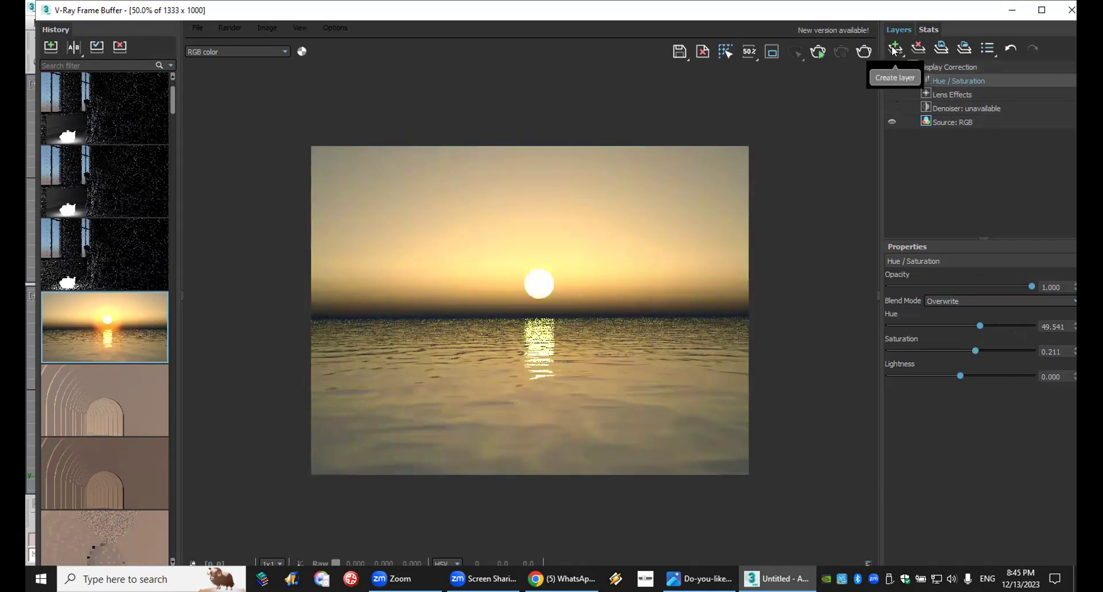
pyautogui.click(1071, 11)
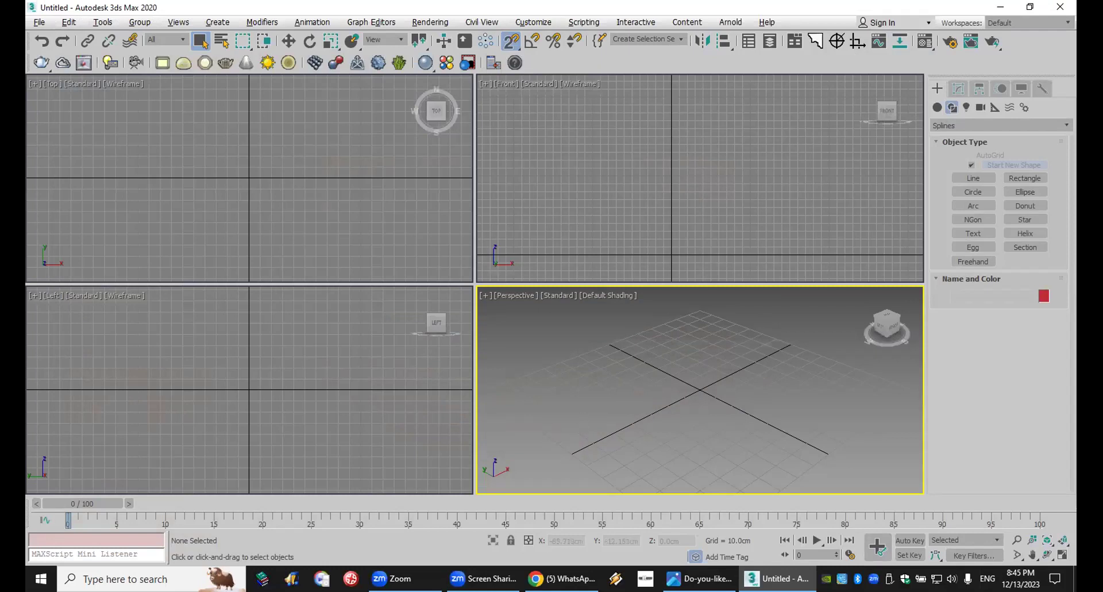
# Reopen the V-Ray frame buffer, look through the earlier arch and corridor renders in the history, and close it.
pyautogui.hotkey('alt', 'Tab')
pyautogui.hotkey('alt', 'Tab')
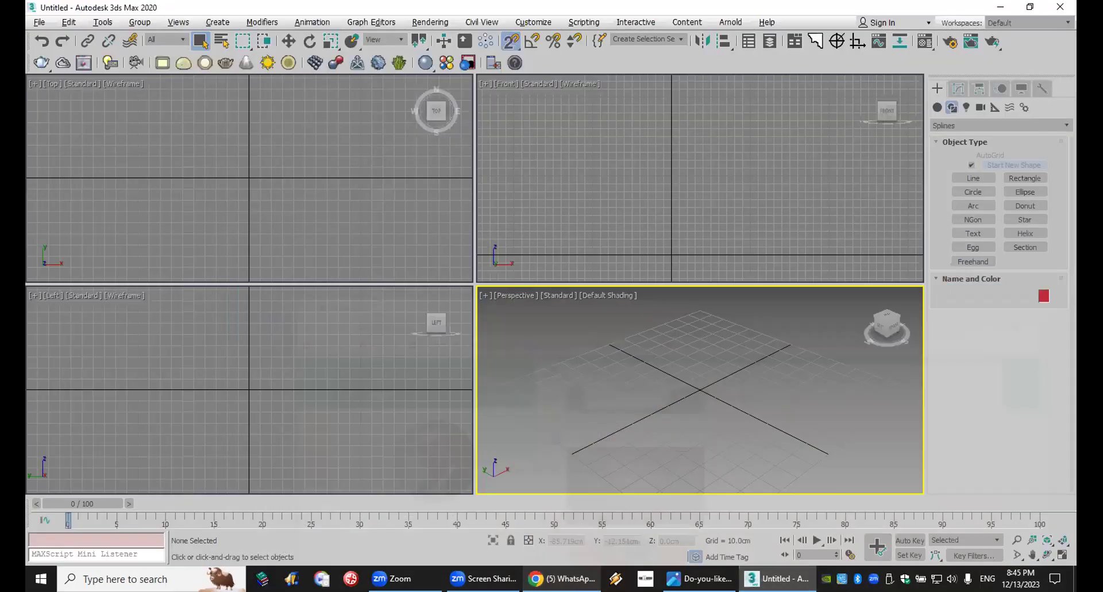
pyautogui.click(84, 63)
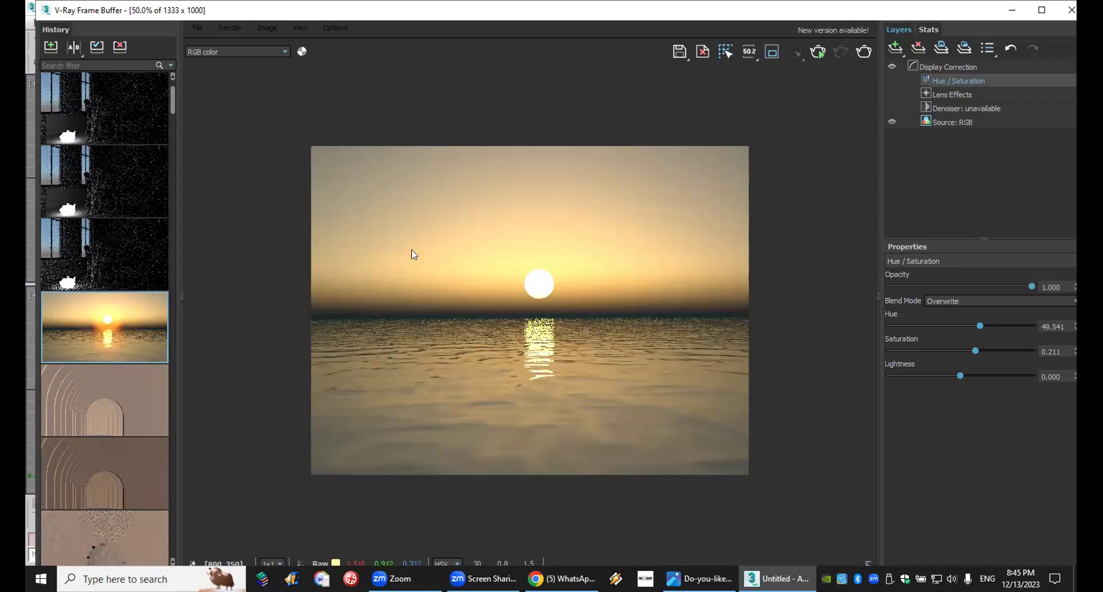
pyautogui.scroll(-3, 137, 319)
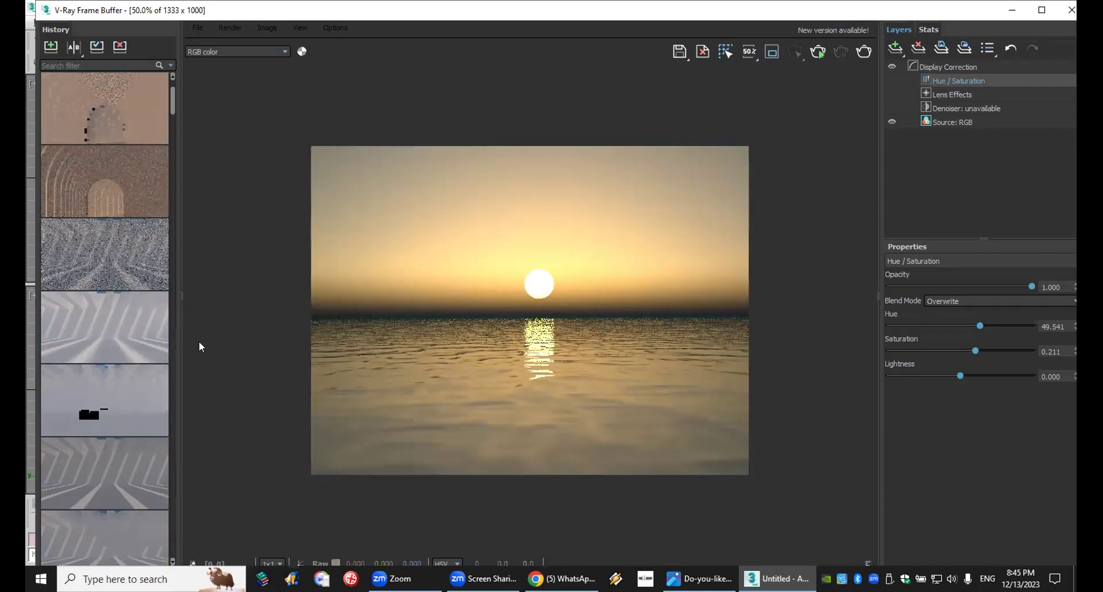
pyautogui.scroll(-3, 303, 381)
pyautogui.scroll(4, 302, 381)
pyautogui.scroll(-2, 302, 381)
pyautogui.click(1072, 10)
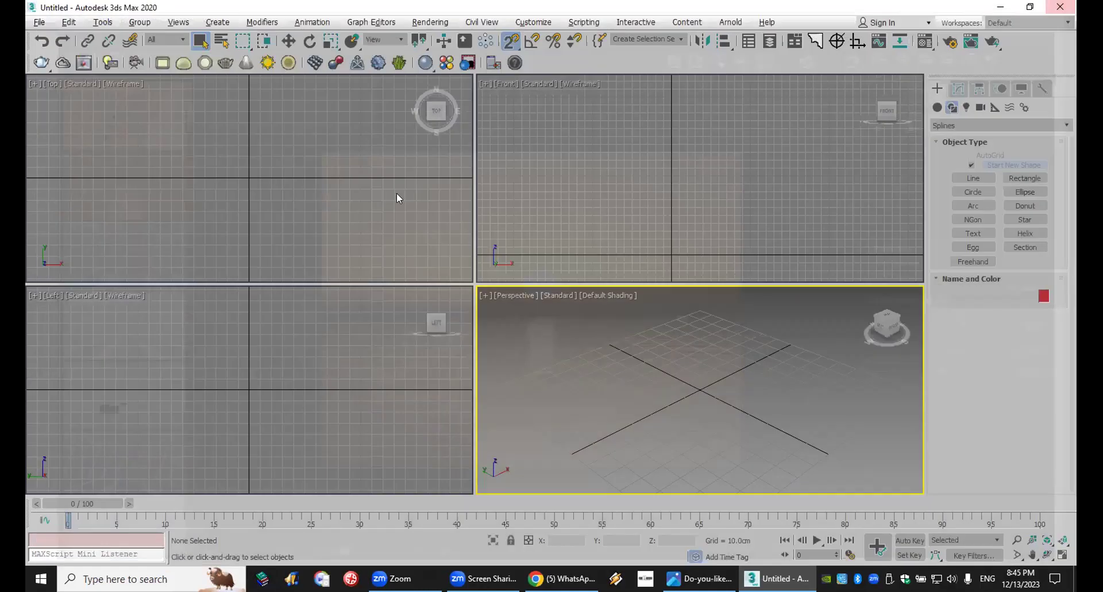
# Start opening a scene file and browse to the Desktop folder.
pyautogui.click(39, 22)
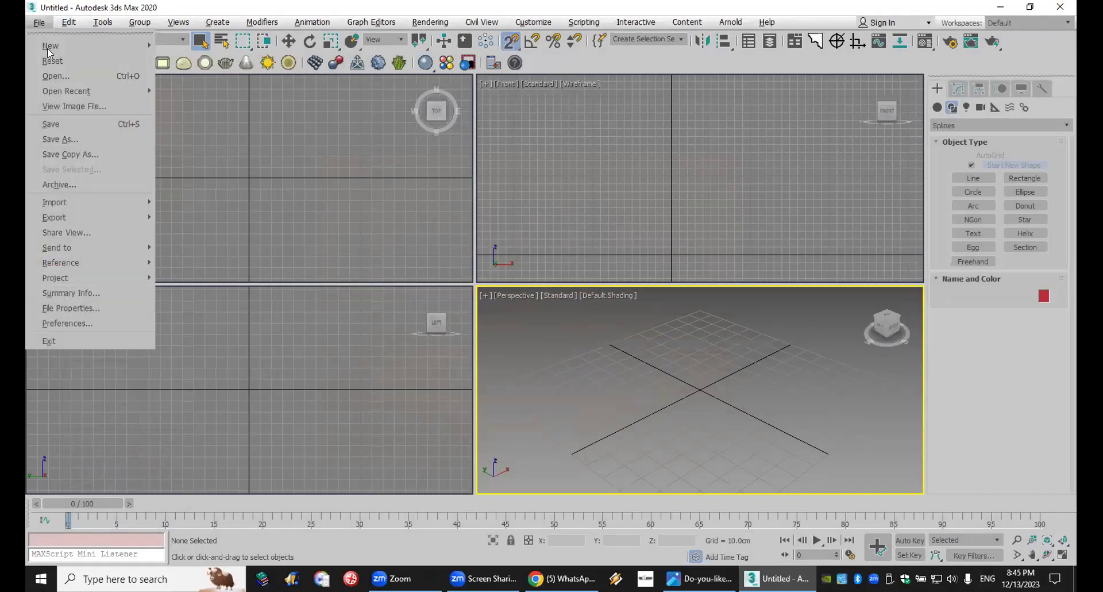
pyautogui.click(62, 77)
pyautogui.click(552, 308)
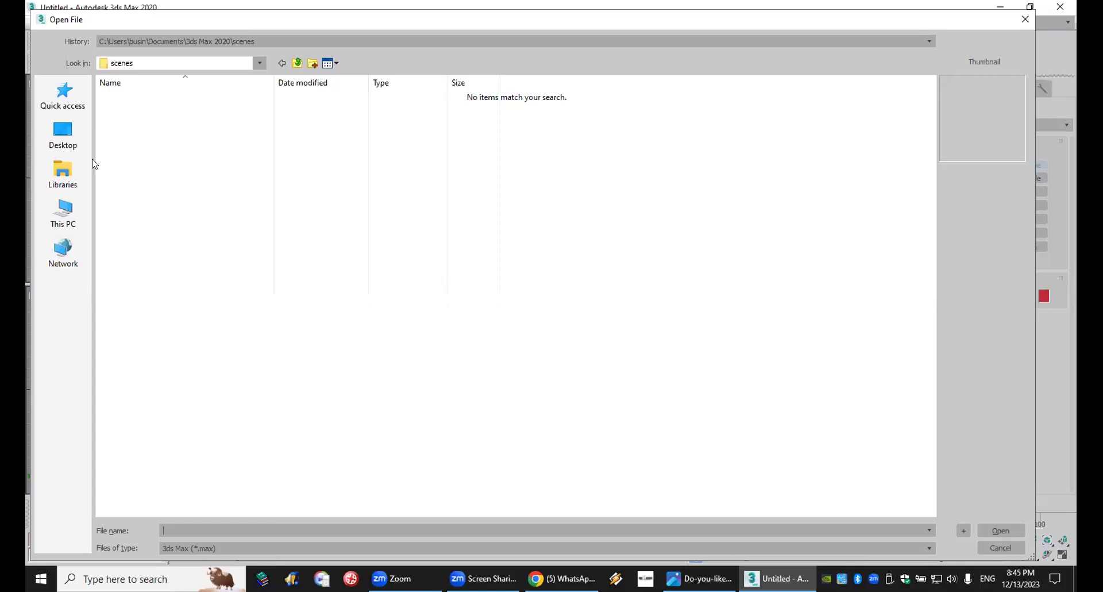
pyautogui.click(63, 214)
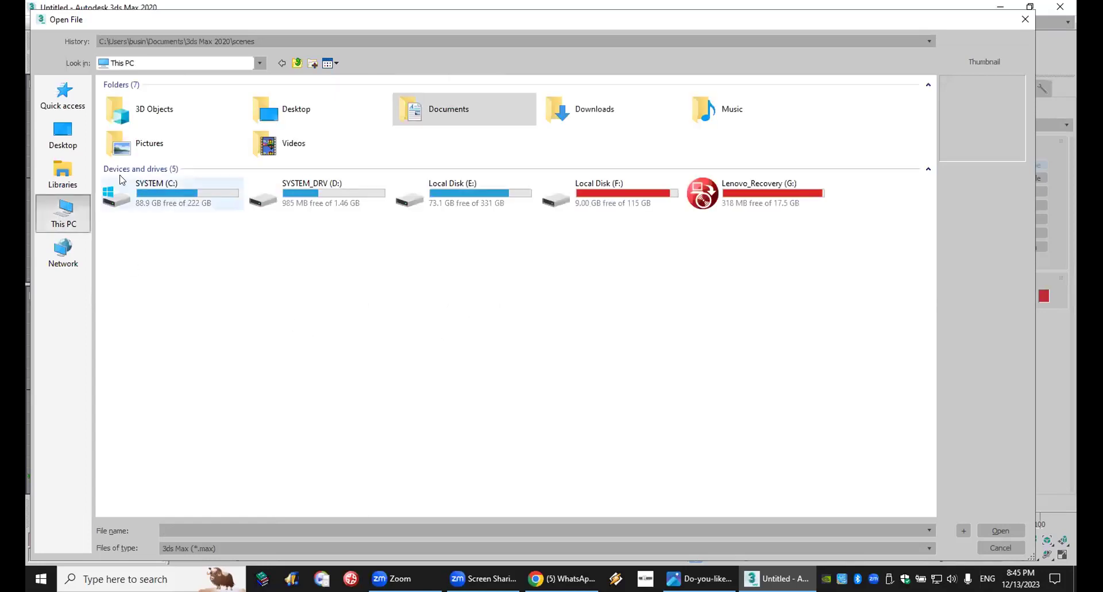
pyautogui.click(63, 135)
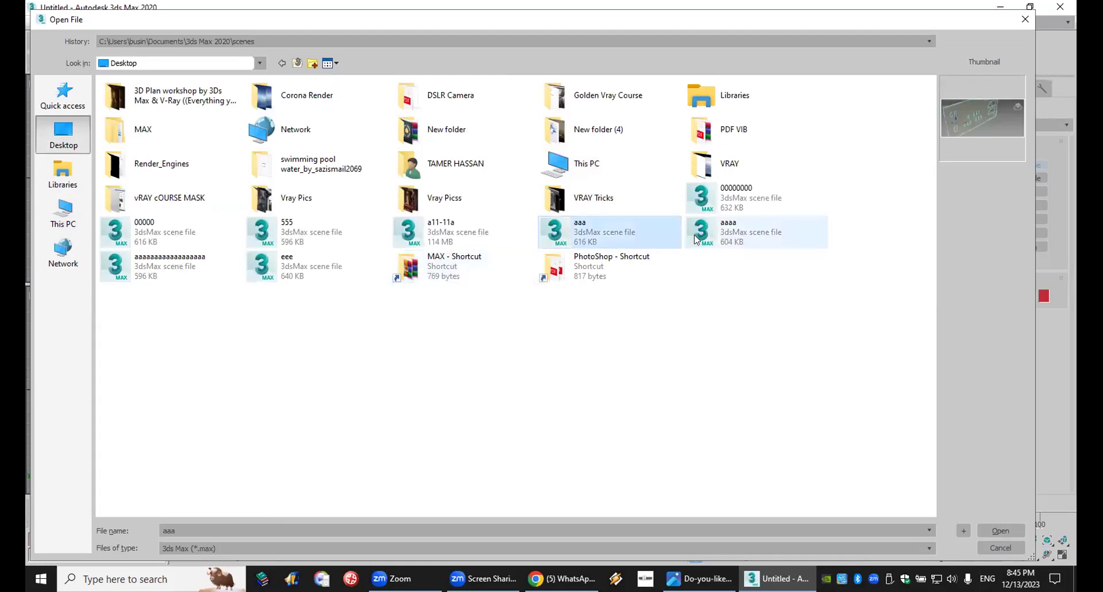
# Find and open SEA.max in the External Files folder reached through the Desktop's MAX shortcut, then close the Scene Converter.
pyautogui.click(709, 234)
pyautogui.click(423, 233)
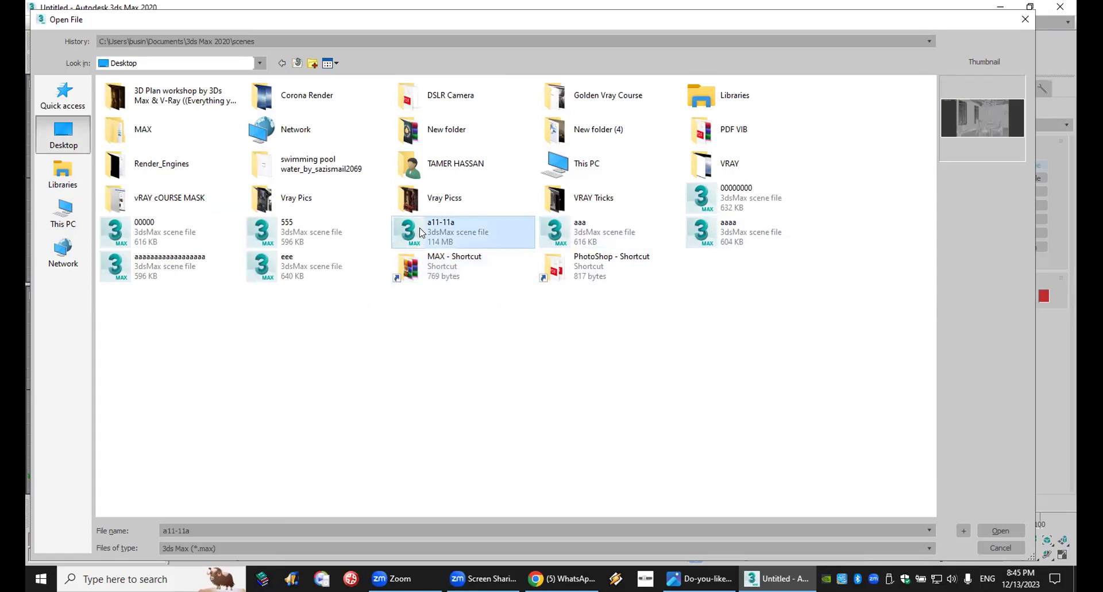
pyautogui.click(329, 232)
pyautogui.click(294, 261)
pyautogui.click(142, 273)
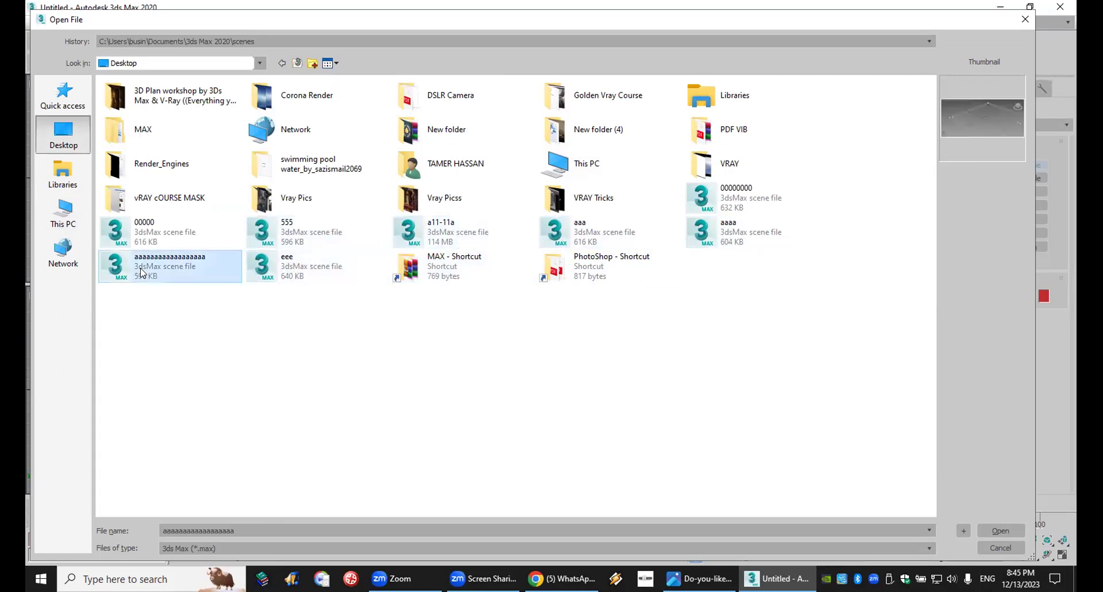
pyautogui.doubleClick(437, 270)
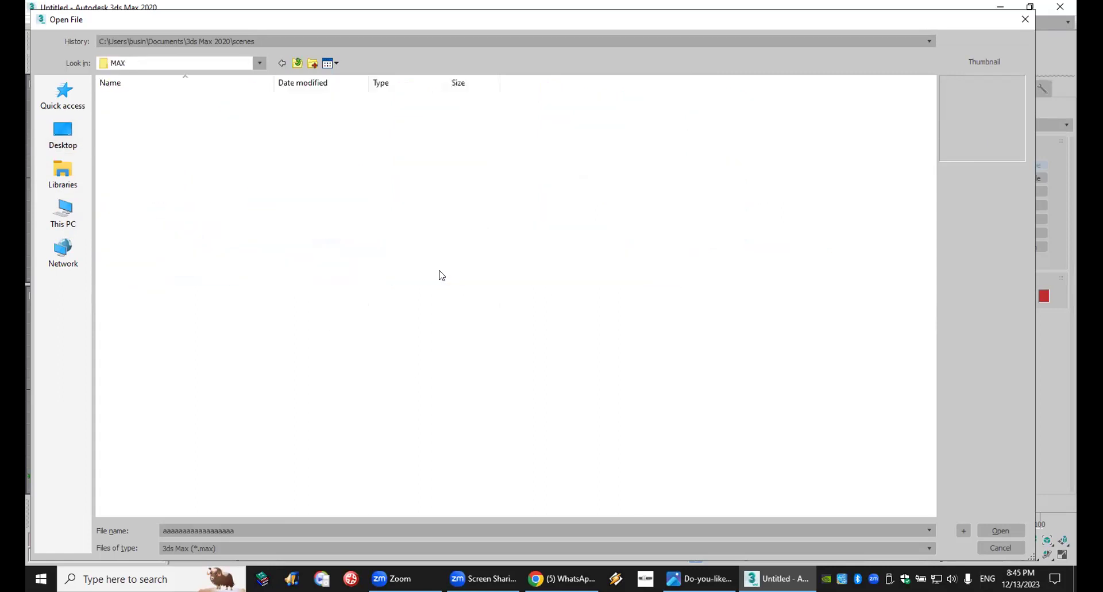
pyautogui.doubleClick(138, 173)
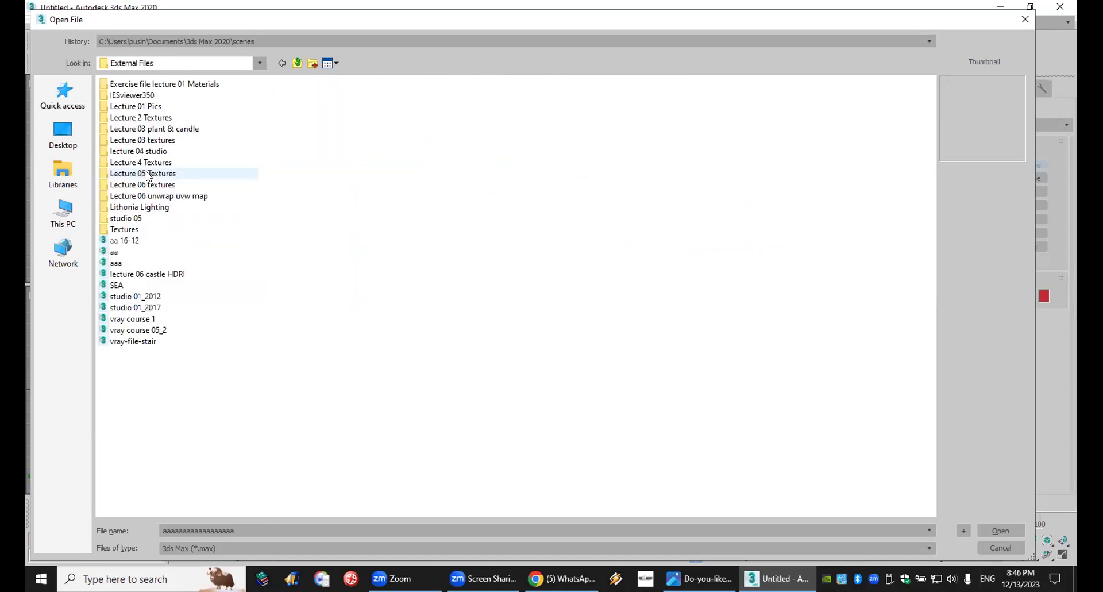
pyautogui.doubleClick(118, 285)
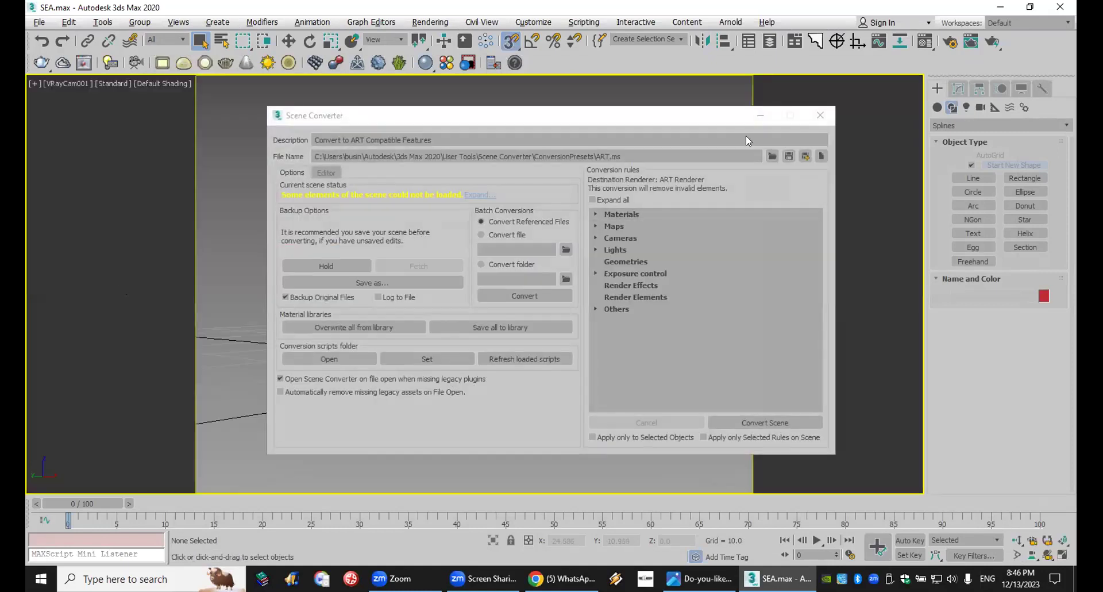
pyautogui.click(820, 115)
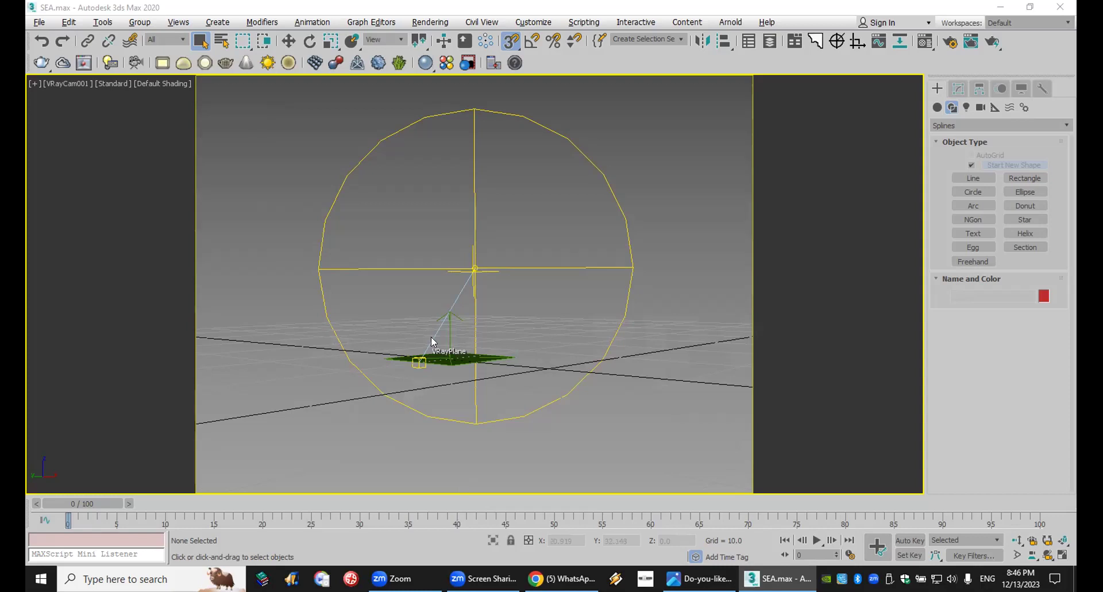
# Restore the four-viewport layout and start the V-Ray interactive render in the VRayCam001 view.
pyautogui.click(1063, 556)
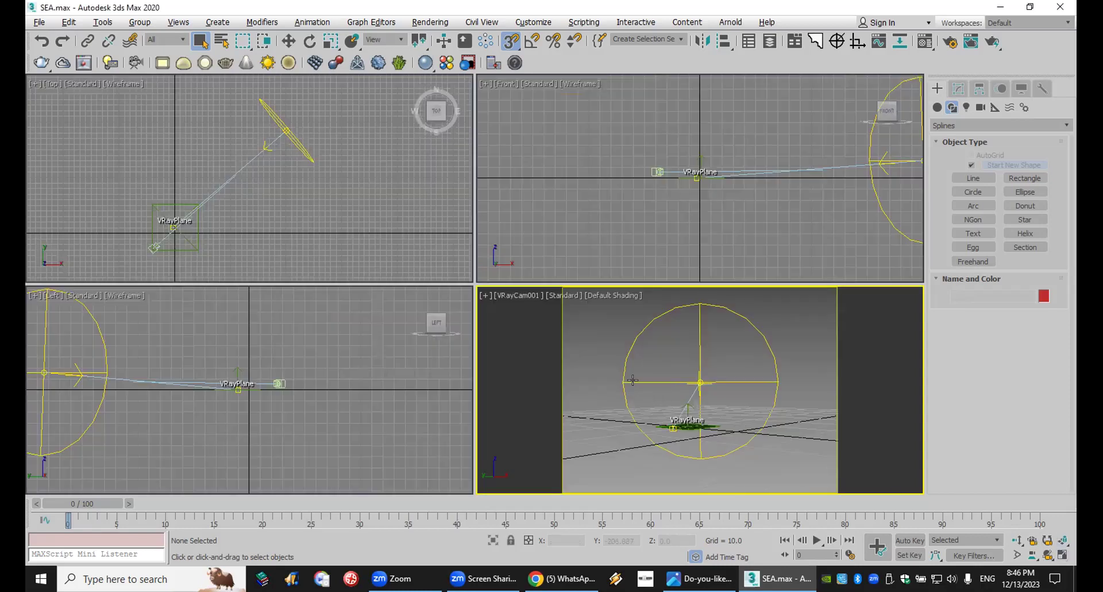
pyautogui.scroll(-2, 304, 400)
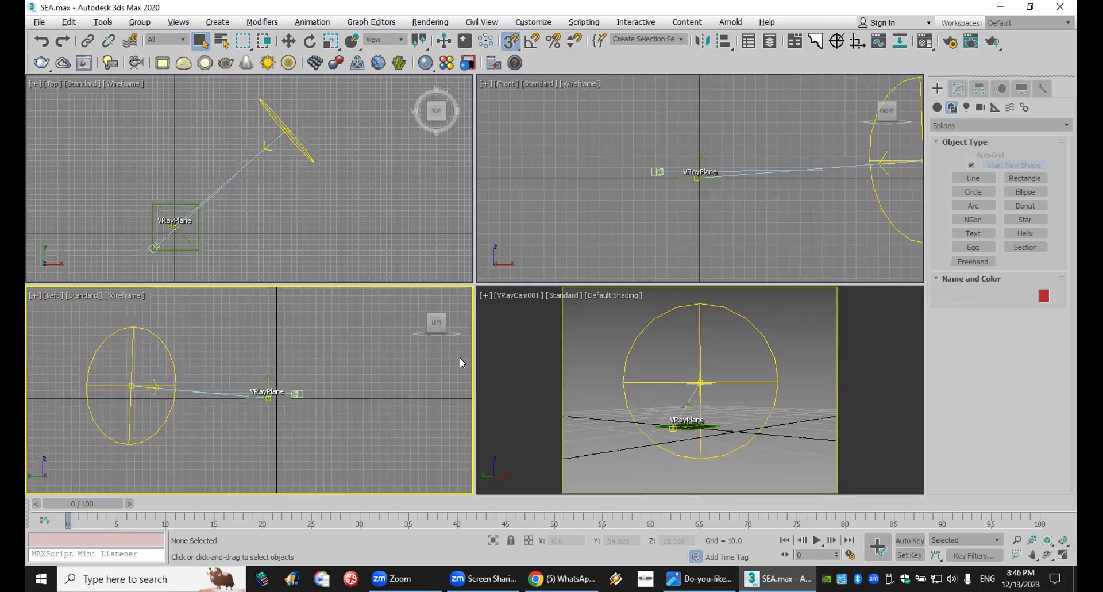
pyautogui.click(567, 298)
pyautogui.click(581, 320)
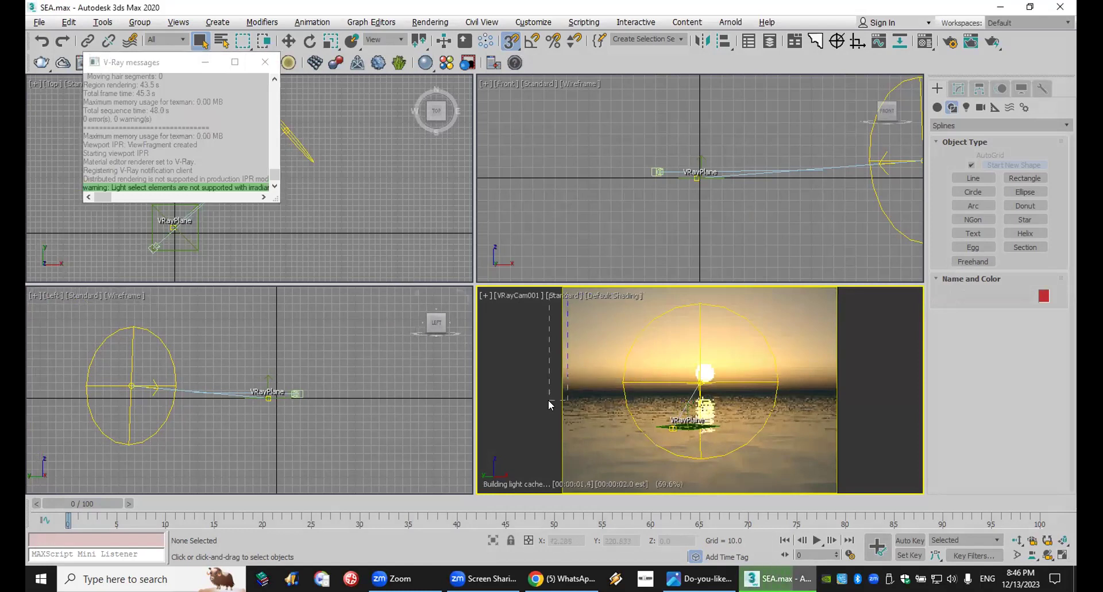
# Raise the VRaySun in the Left view to a height of about Z 70 and close the V-Ray messages.
pyautogui.click(289, 41)
pyautogui.click(128, 384)
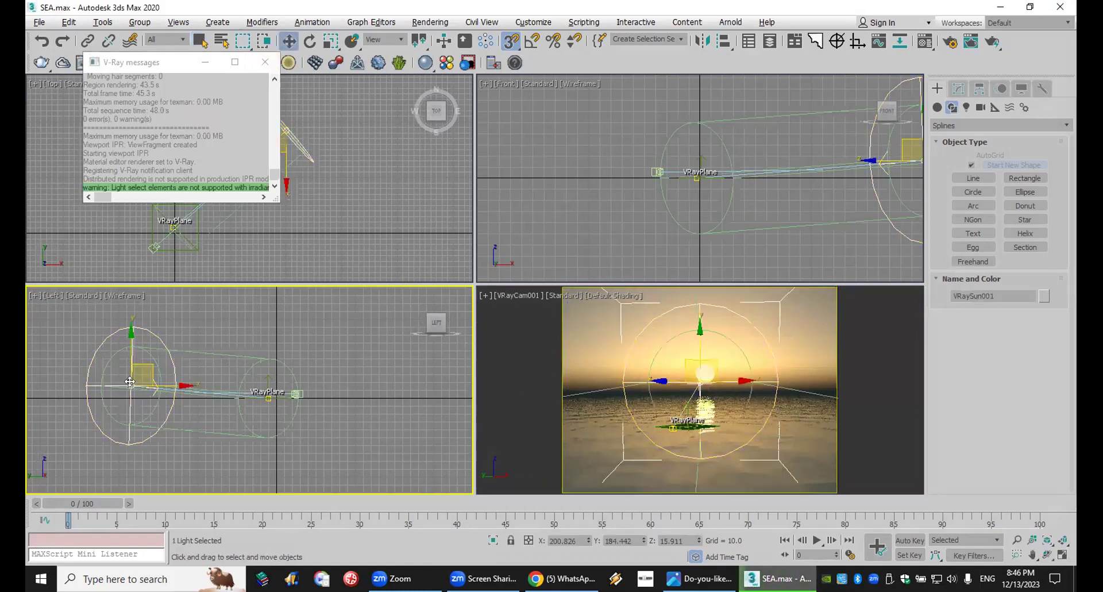
pyautogui.moveTo(130, 364); pyautogui.dragTo(138, 342)
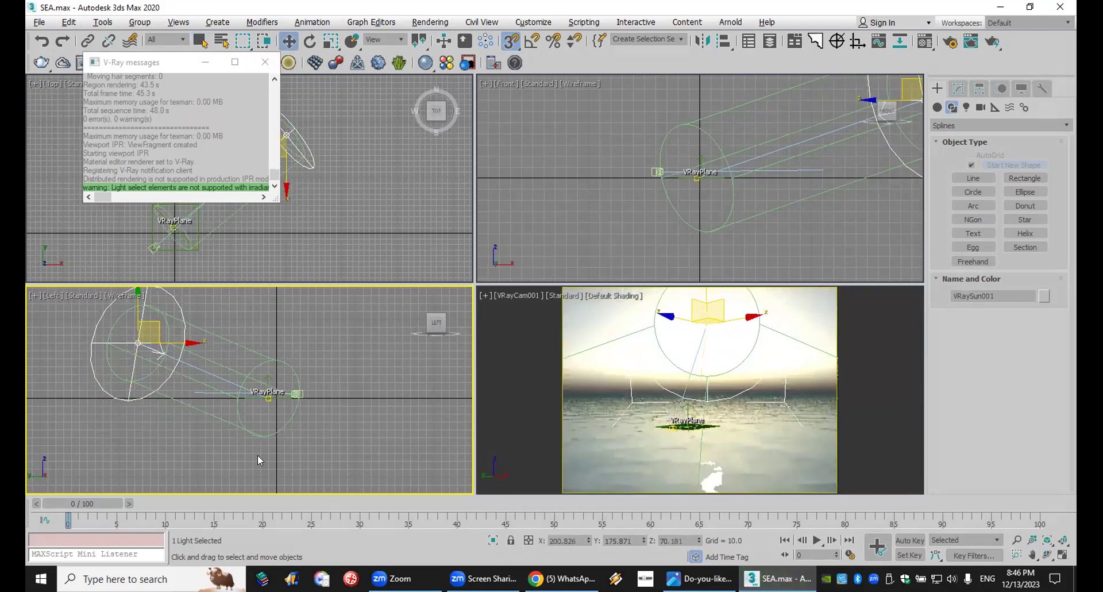
pyautogui.click(265, 61)
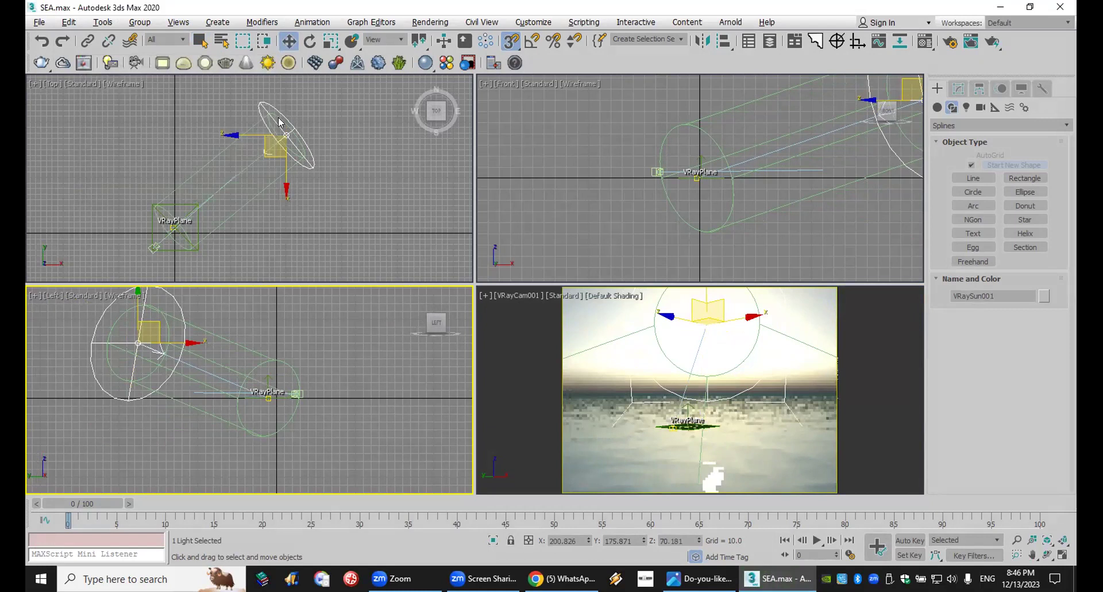
# Move the VRaySun farther from the plane in the Top view, to about X 968, Y 881.
pyautogui.scroll(-3, 181, 188)
pyautogui.moveTo(181, 189); pyautogui.dragTo(160, 198, button='middle')
pyautogui.moveTo(192, 181); pyautogui.dragTo(322, 80)
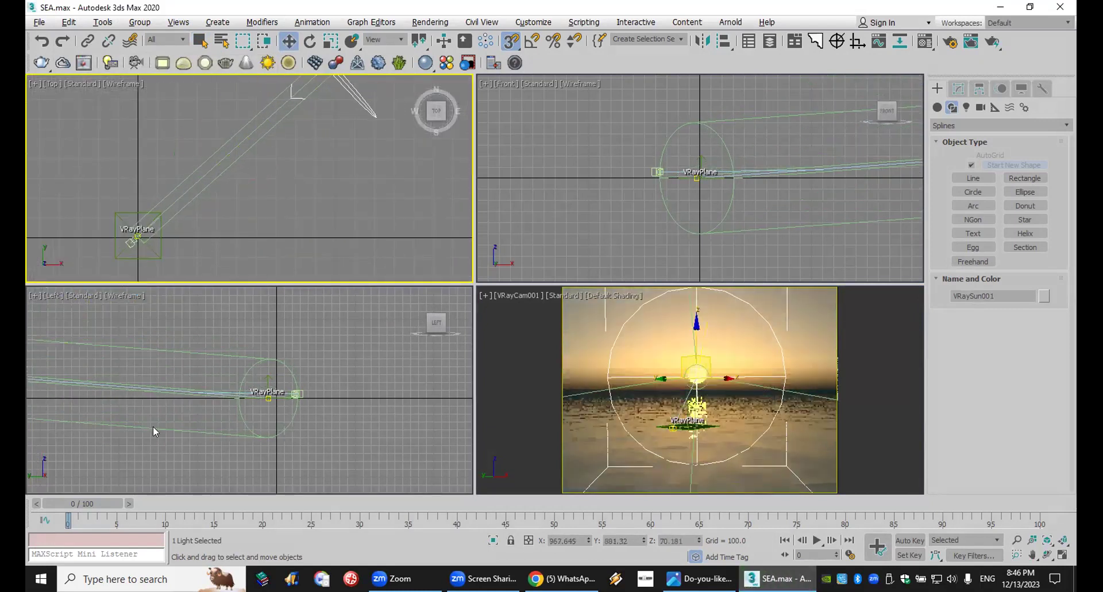
# Raise the VRaySun to about Z 228 and move it farther out in the Top view to about X 3276, Y 2283.
pyautogui.moveTo(303, 407); pyautogui.dragTo(251, 427, button='middle')
pyautogui.scroll(-2, 251, 427)
pyautogui.moveTo(69, 409); pyautogui.dragTo(230, 420, button='middle')
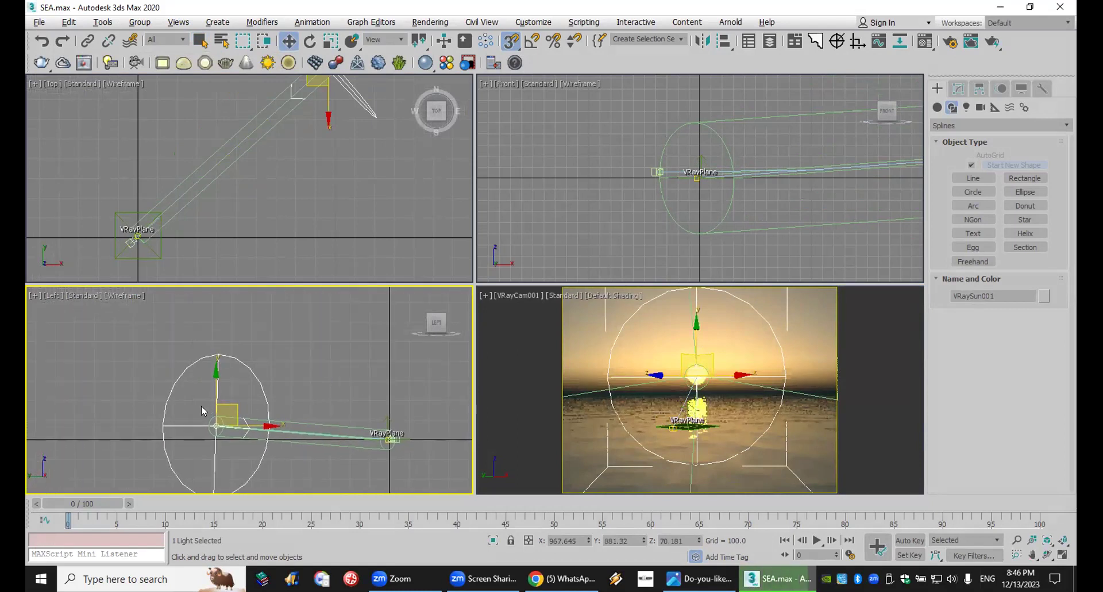
pyautogui.moveTo(217, 398)
pyautogui.mouseDown()
pyautogui.moveTo(214, 384)
pyautogui.moveTo(219, 428)
pyautogui.moveTo(215, 394)
pyautogui.mouseUp()
pyautogui.moveTo(78, 239); pyautogui.dragTo(115, 211, button='middle')
pyautogui.moveTo(121, 193); pyautogui.dragTo(214, 132)
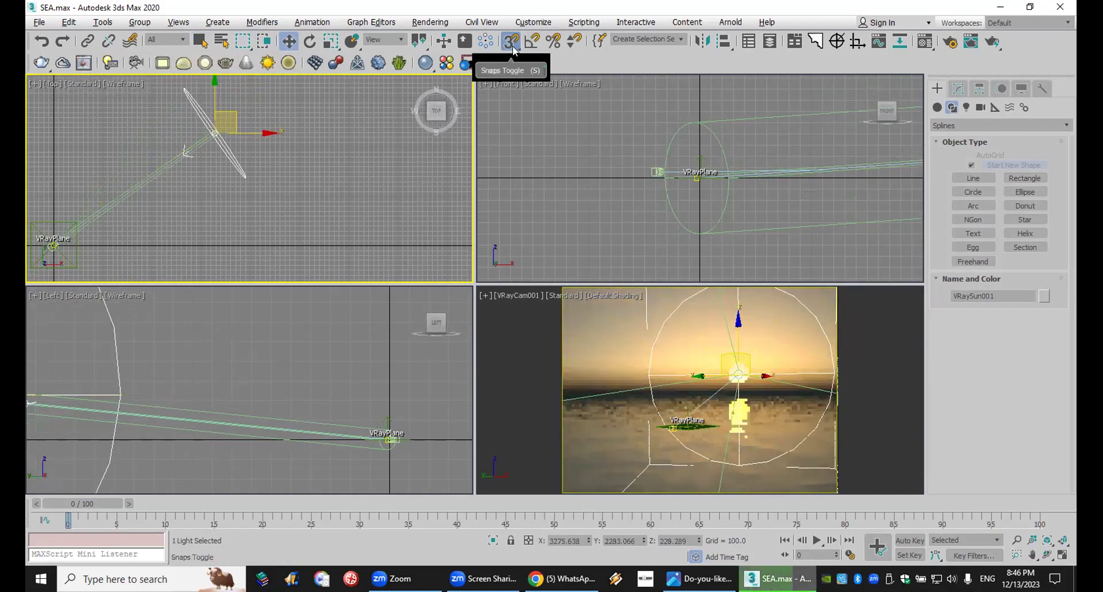
# Turn off snapping and raise the VRaySun in the Left view to about Z 647.
pyautogui.scroll(-5, 162, 398)
pyautogui.moveTo(202, 390); pyautogui.dragTo(283, 423, button='middle')
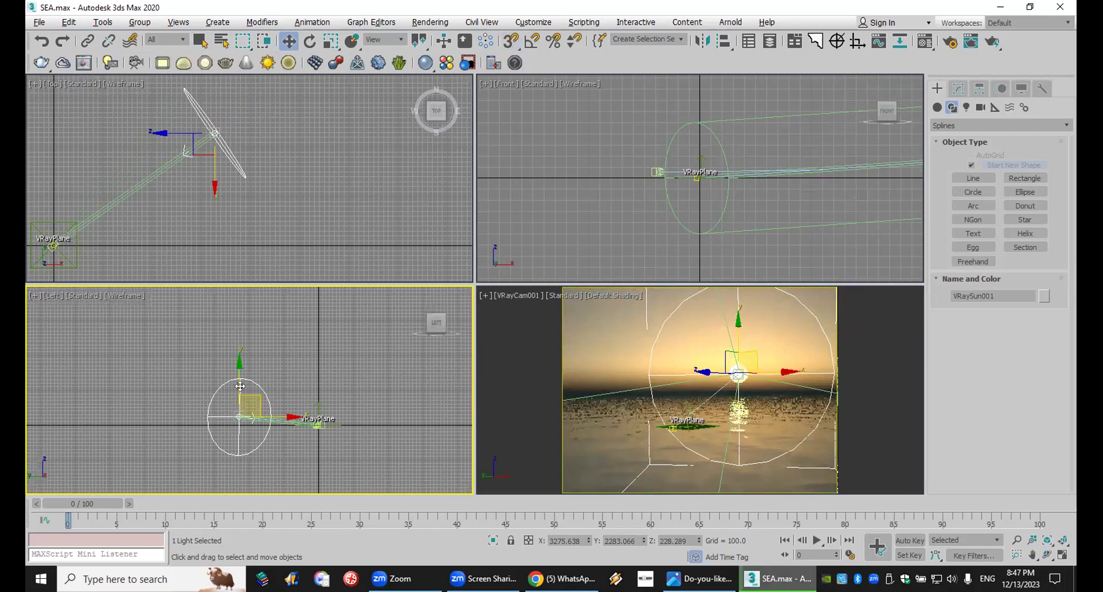
pyautogui.moveTo(237, 378); pyautogui.dragTo(238, 370)
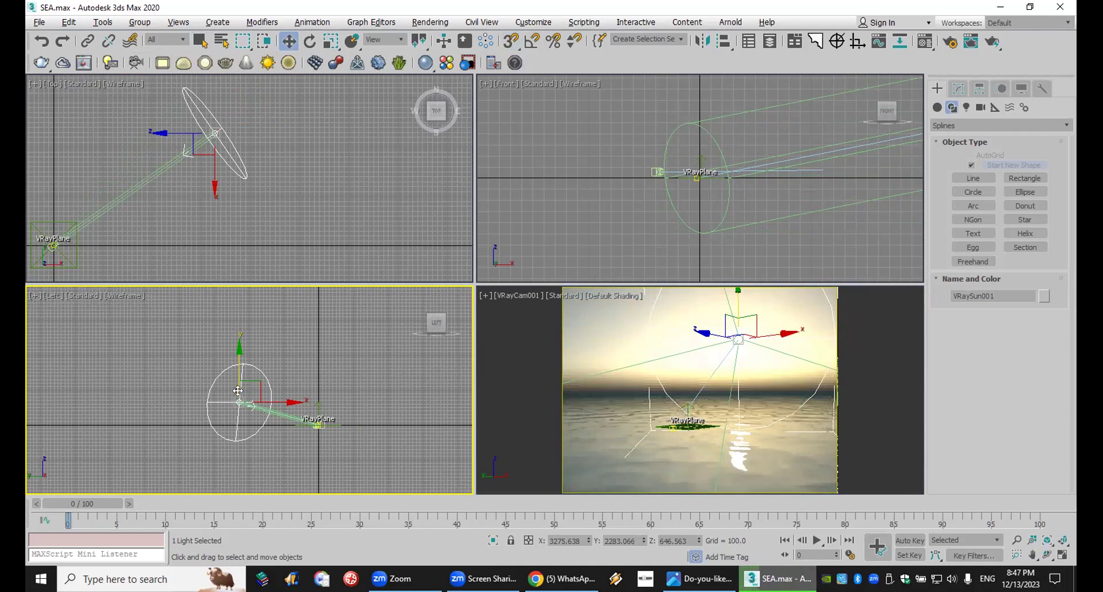
# Increase the VRaySun's photon emit radius to about 2309 and make the camera view active.
pyautogui.click(960, 88)
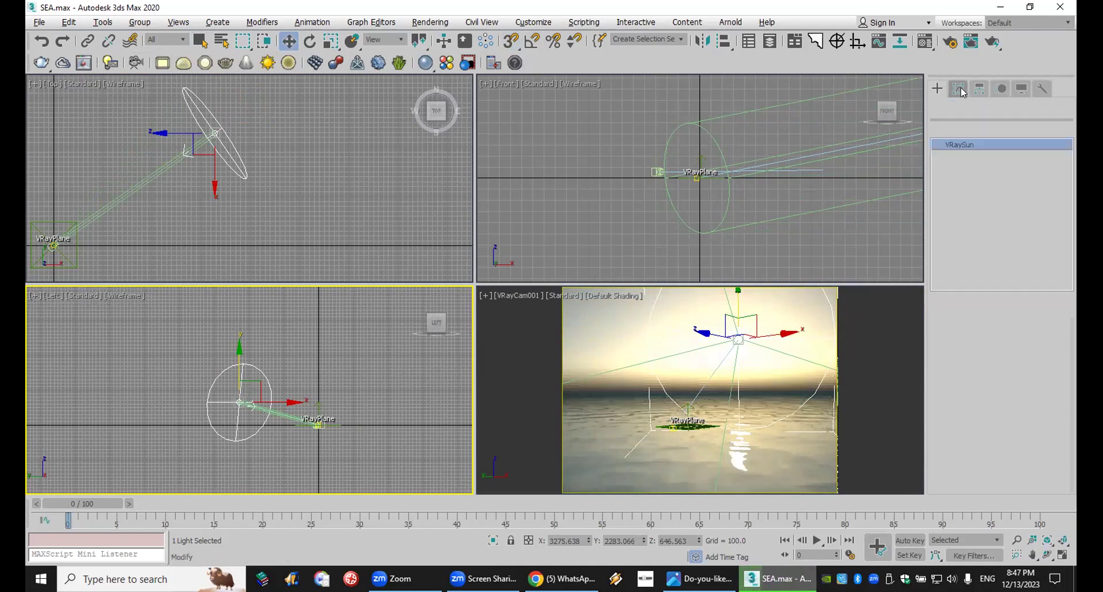
pyautogui.scroll(-8, 977, 468)
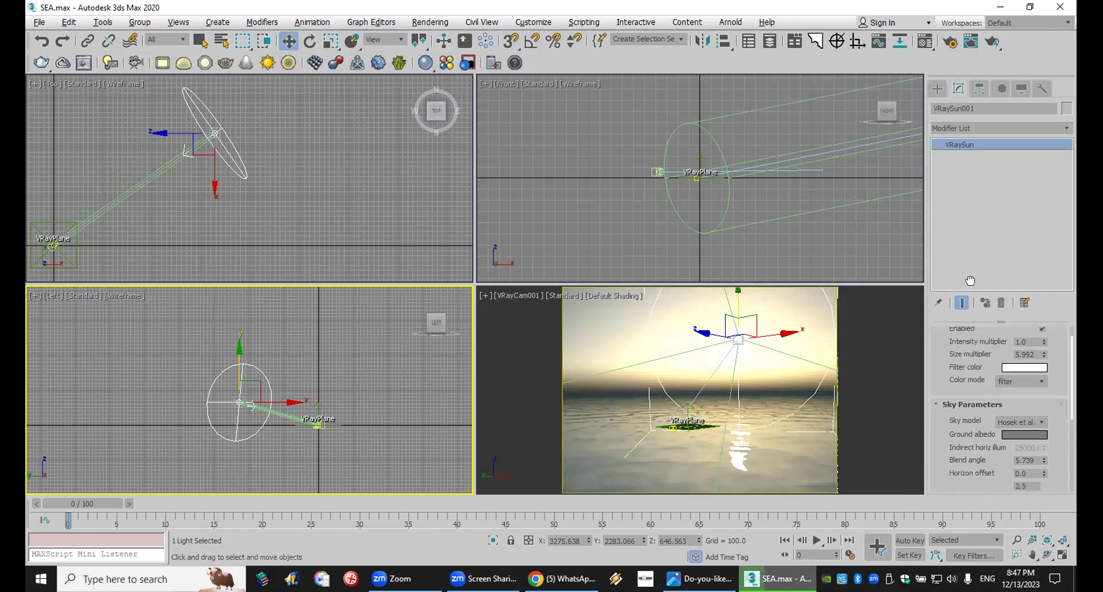
pyautogui.moveTo(1044, 478); pyautogui.dragTo(1010, 185)
pyautogui.moveTo(906, 6); pyautogui.dragTo(32, 227)
pyautogui.moveTo(42, 91); pyautogui.dragTo(43, 91)
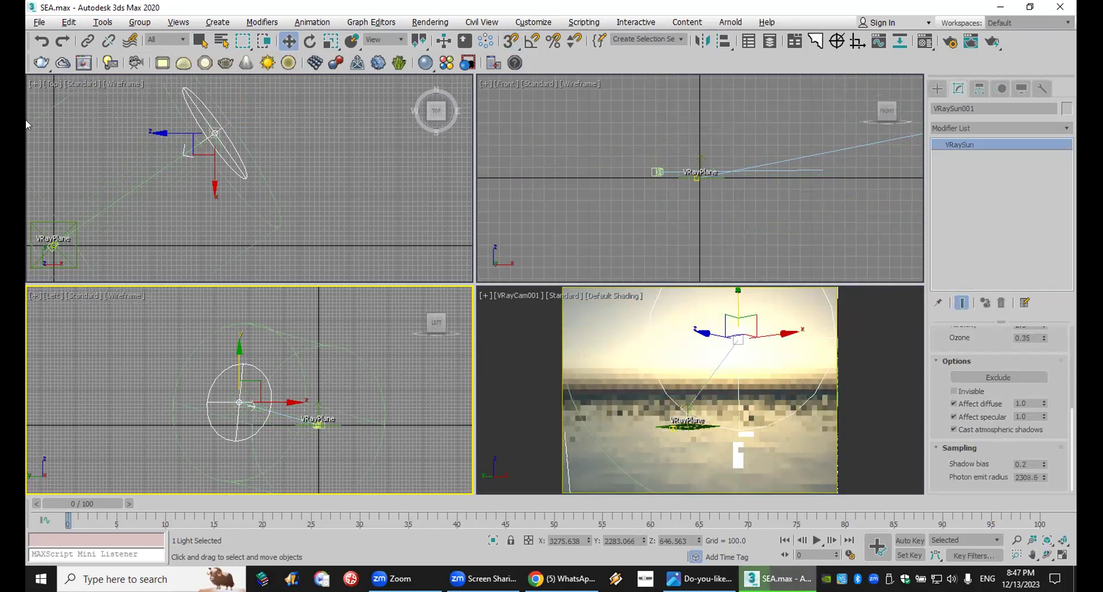
pyautogui.rightClick(783, 303)
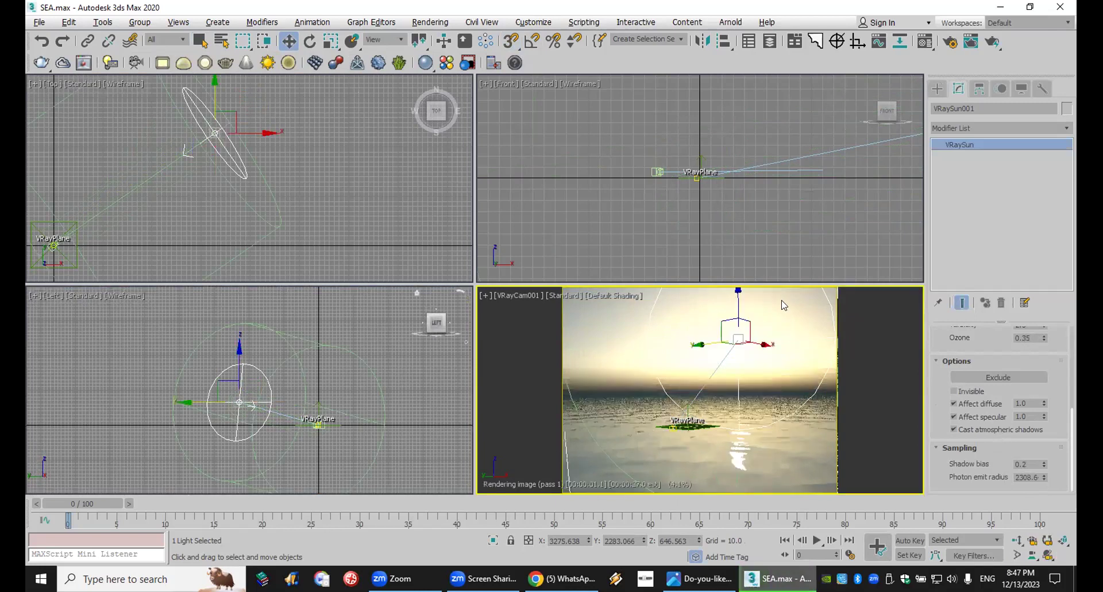
# Move the VRaySun much farther out and raise it, to about X 18231, Y 20783, Z 5072.
pyautogui.rightClick(230, 379)
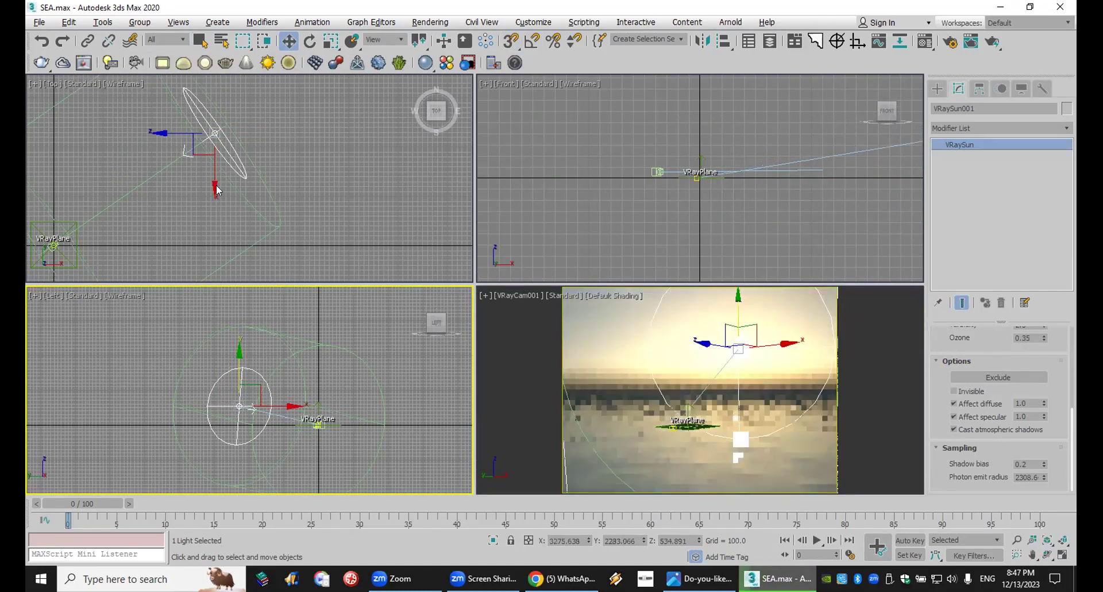
pyautogui.scroll(-5, 245, 172)
pyautogui.moveTo(264, 160); pyautogui.dragTo(437, 81)
pyautogui.scroll(3, 295, 353)
pyautogui.moveTo(169, 393); pyautogui.dragTo(188, 338)
pyautogui.moveTo(189, 338); pyautogui.dragTo(225, 387, button='middle')
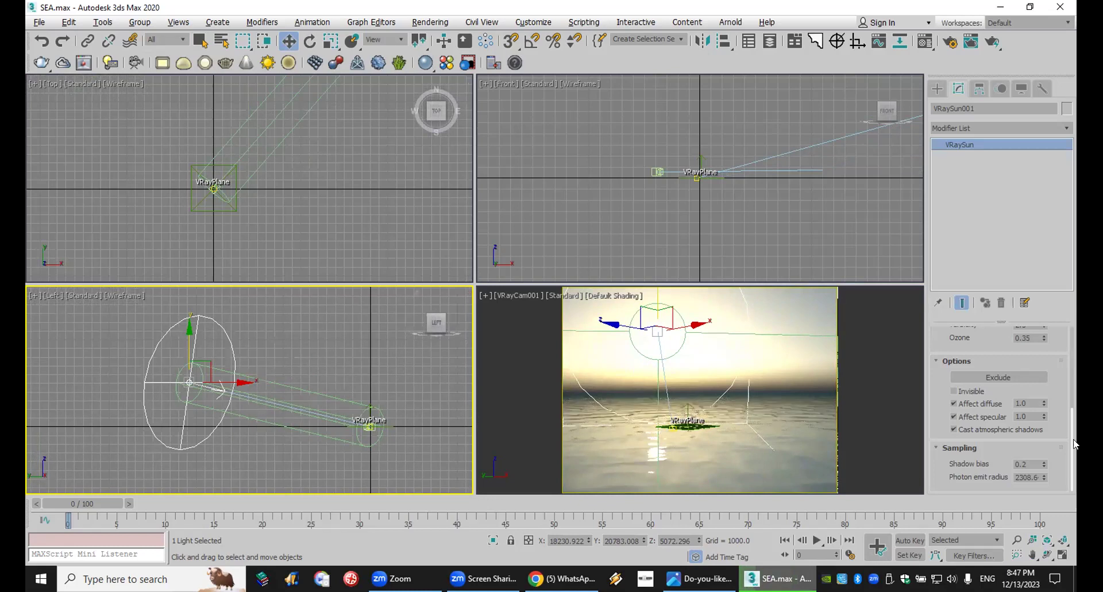
# Set the VRaySun's intensity multiplier to 0.01 and reactivate the camera view.
pyautogui.scroll(5, 982, 344)
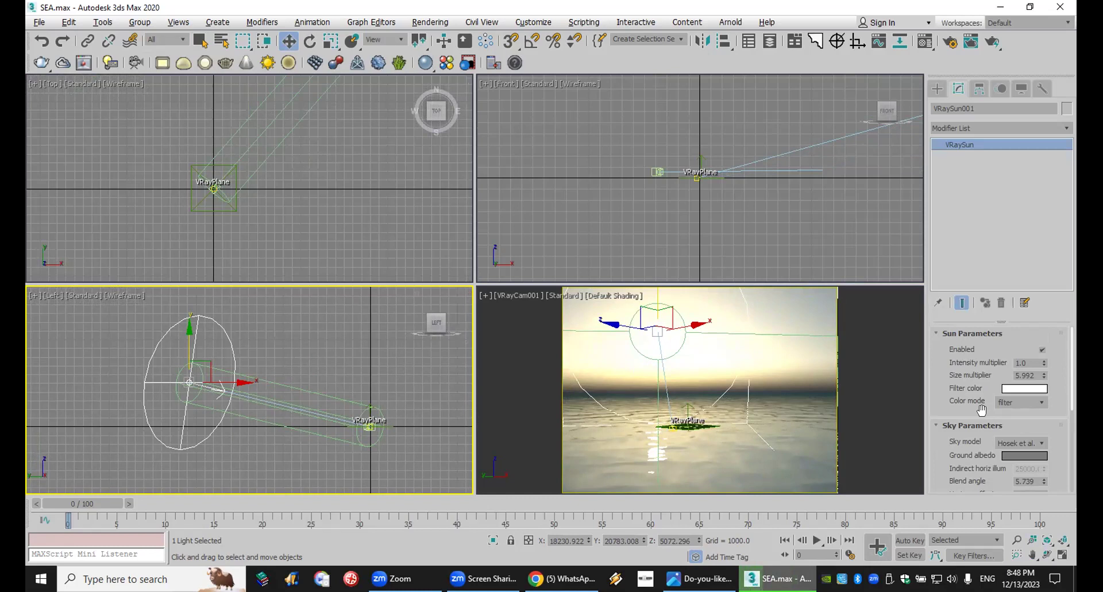
pyautogui.click(1044, 366)
pyautogui.doubleClick(1021, 363)
pyautogui.write('.01')
pyautogui.press('Return')
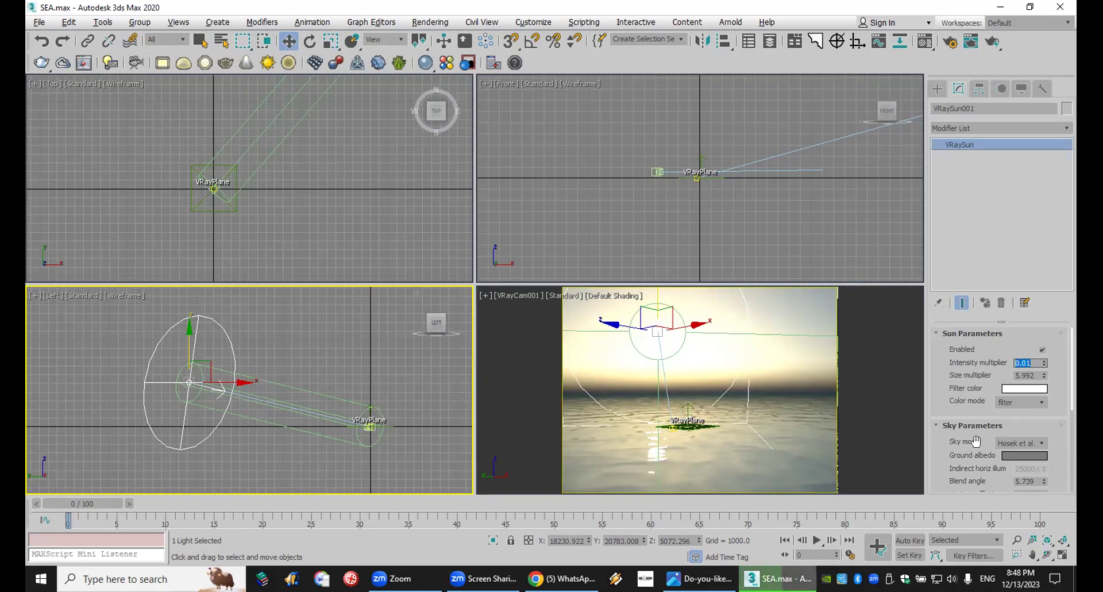
pyautogui.click(820, 319)
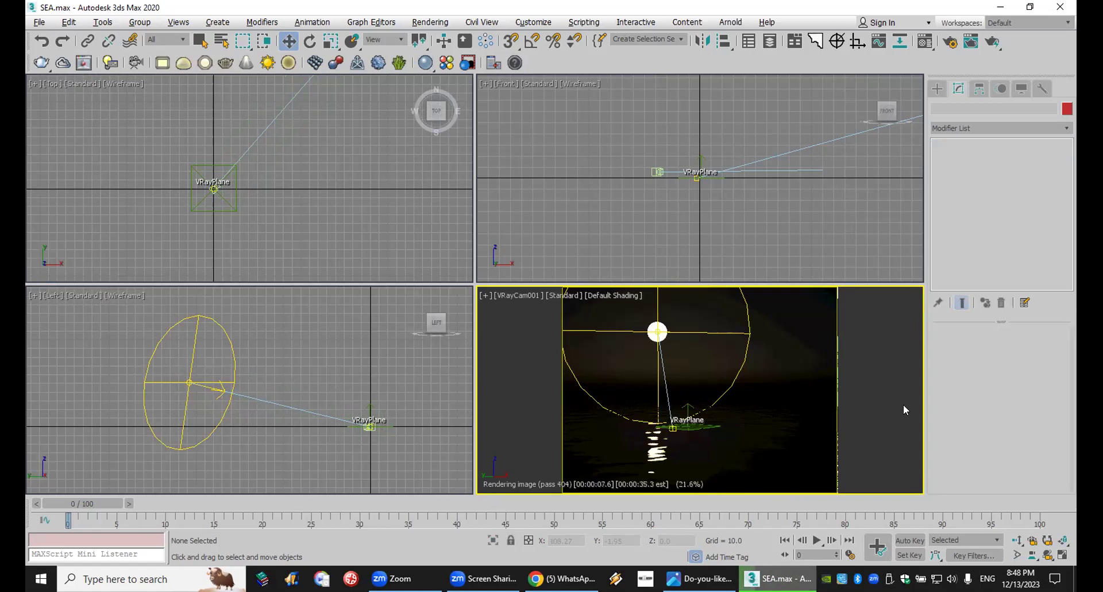
# Try red and dark yellow as the VRaySun's filter color, and set it to purple with RGB 57, 0, 84.
pyautogui.click(655, 328)
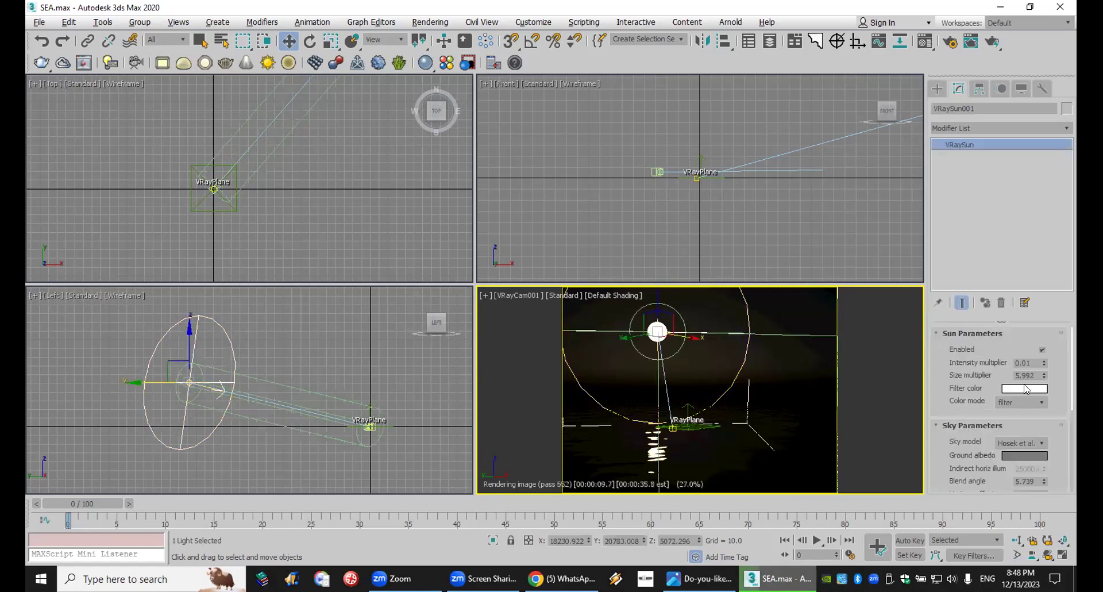
pyautogui.click(1028, 390)
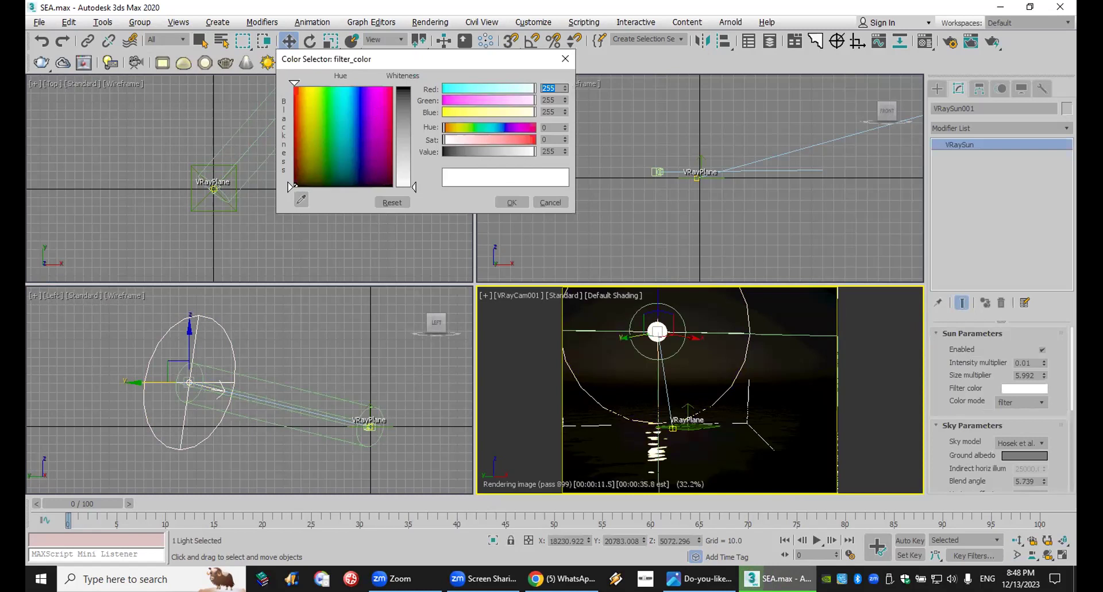
pyautogui.moveTo(403, 117); pyautogui.dragTo(422, 92)
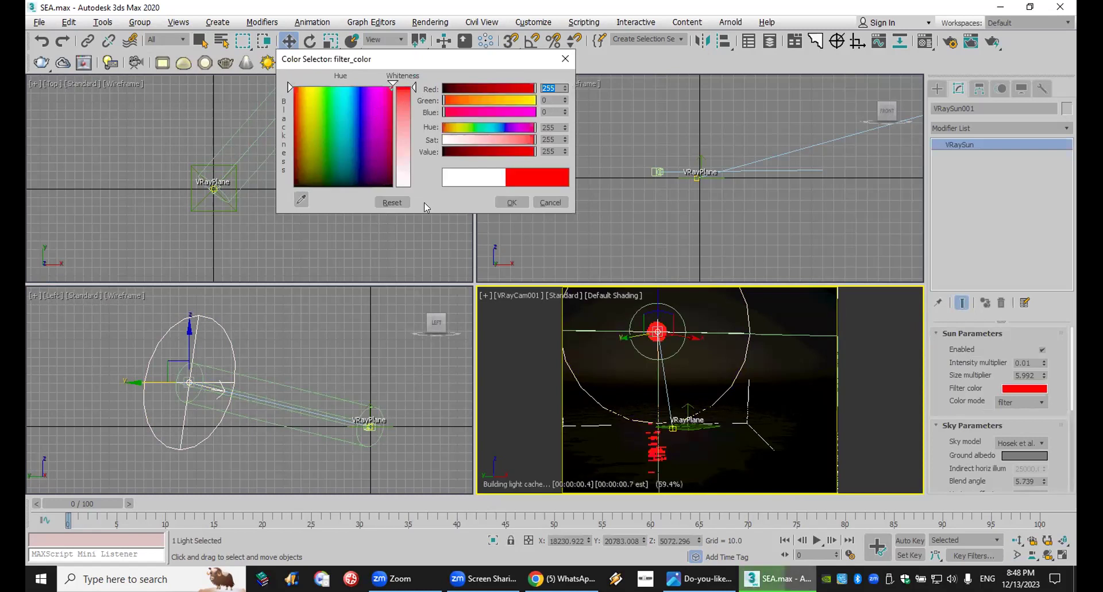
pyautogui.click(331, 128)
pyautogui.click(304, 166)
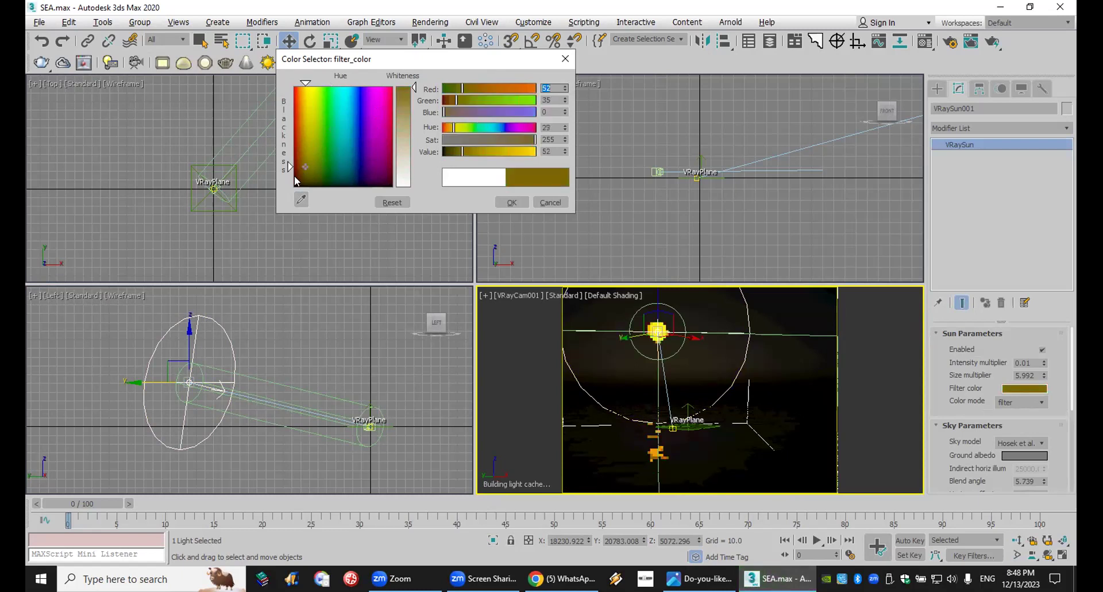
pyautogui.click(301, 171)
pyautogui.click(347, 94)
pyautogui.moveTo(375, 109); pyautogui.dragTo(371, 154)
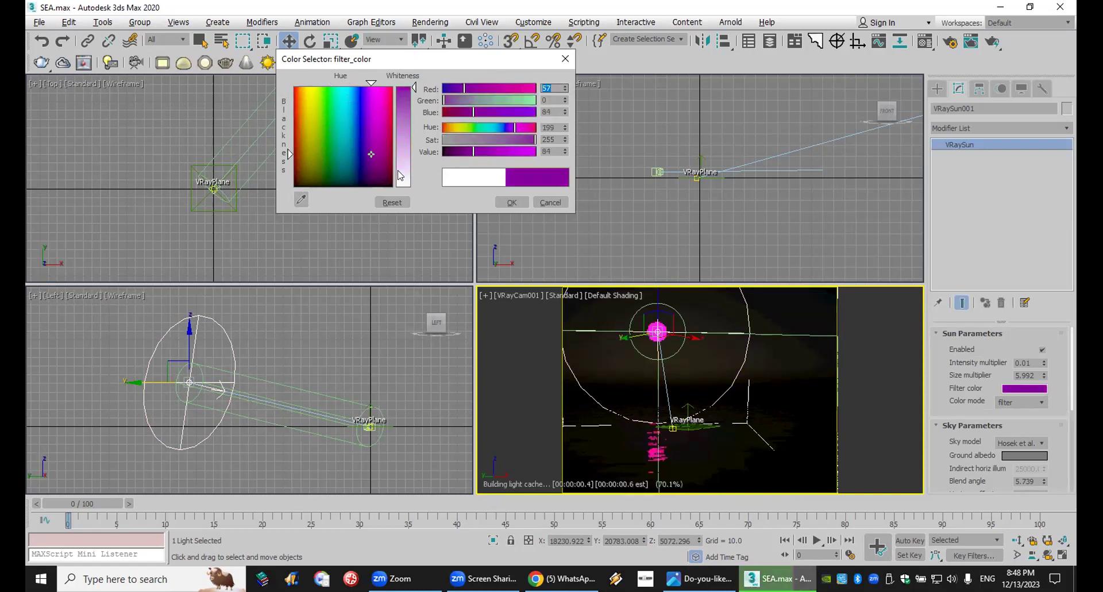
pyautogui.click(510, 202)
pyautogui.click(751, 363)
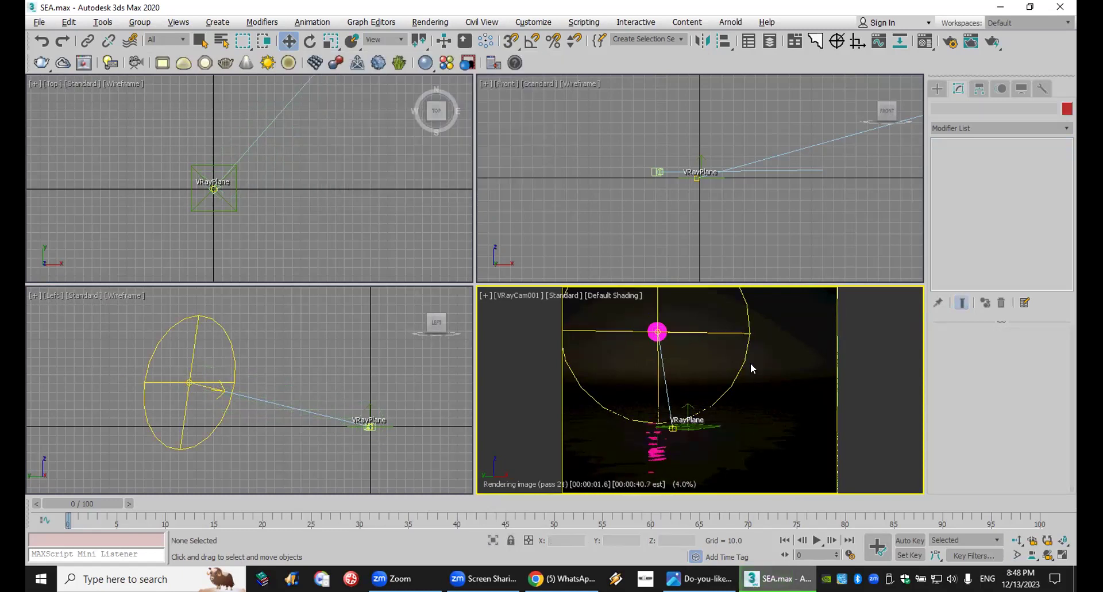
pyautogui.click(799, 264)
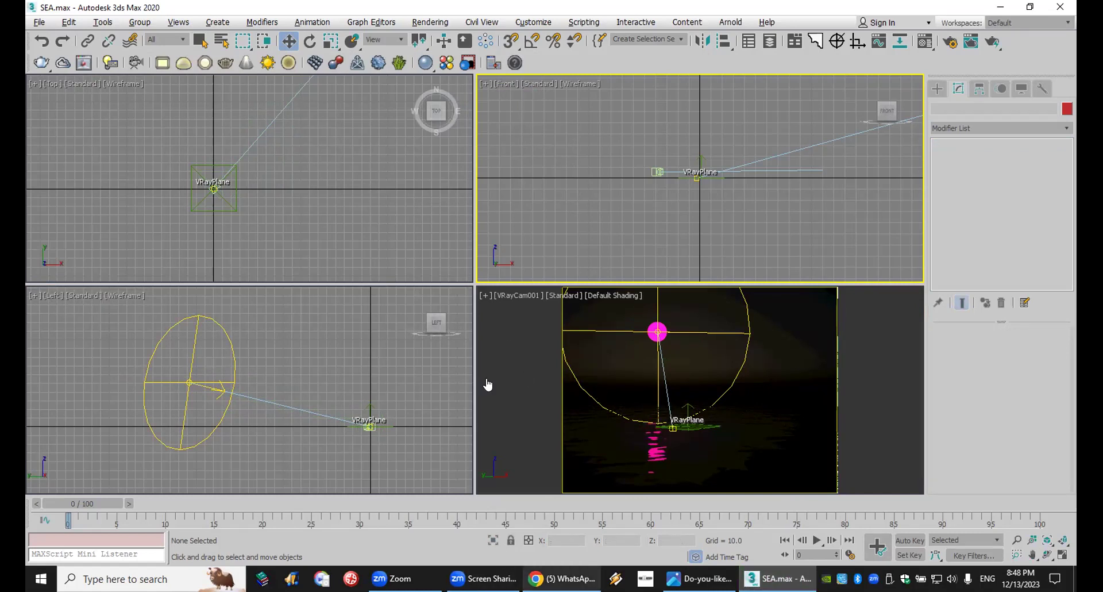
# Switch to WhatsApp and examine the overexposed corridor render with the grey double door in the 3D MAX OL group chat.
pyautogui.hotkey('alt', 'Tab')
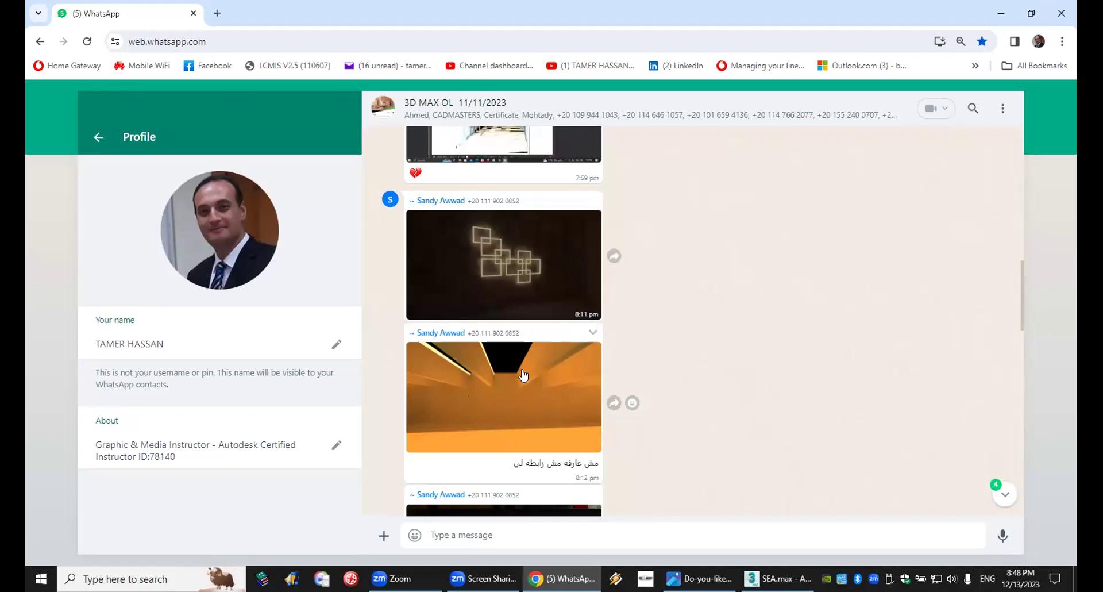
pyautogui.scroll(4, 523, 370)
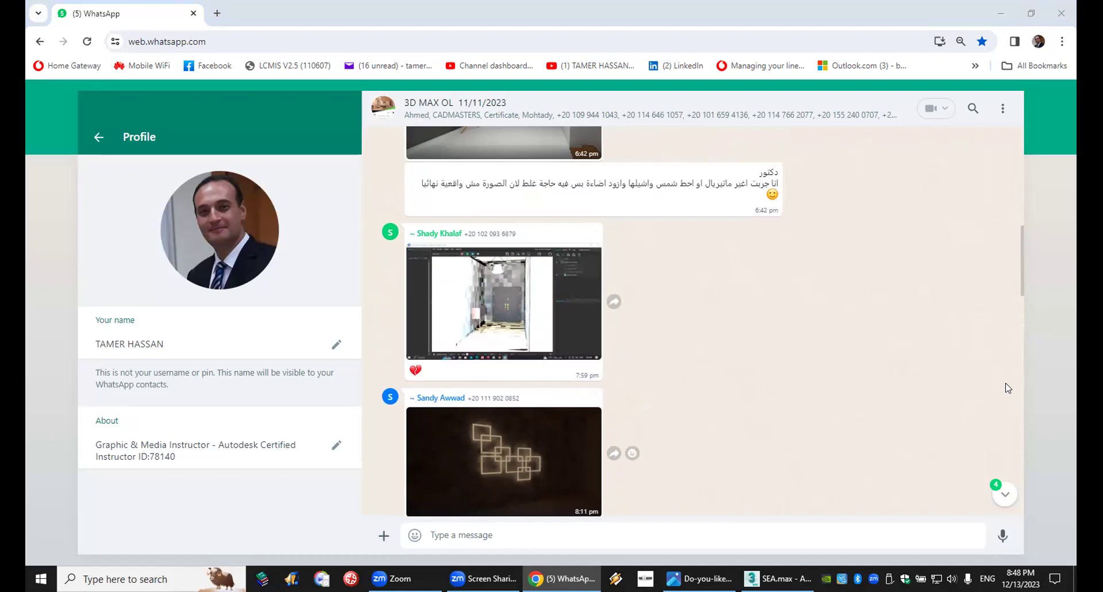
pyautogui.click(474, 282)
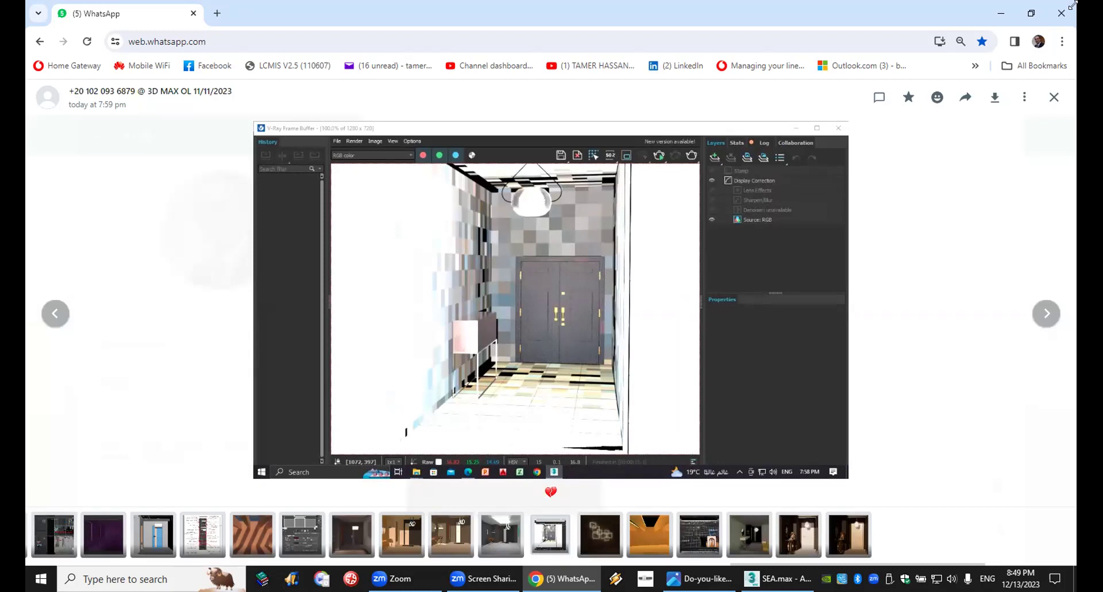
pyautogui.click(1055, 97)
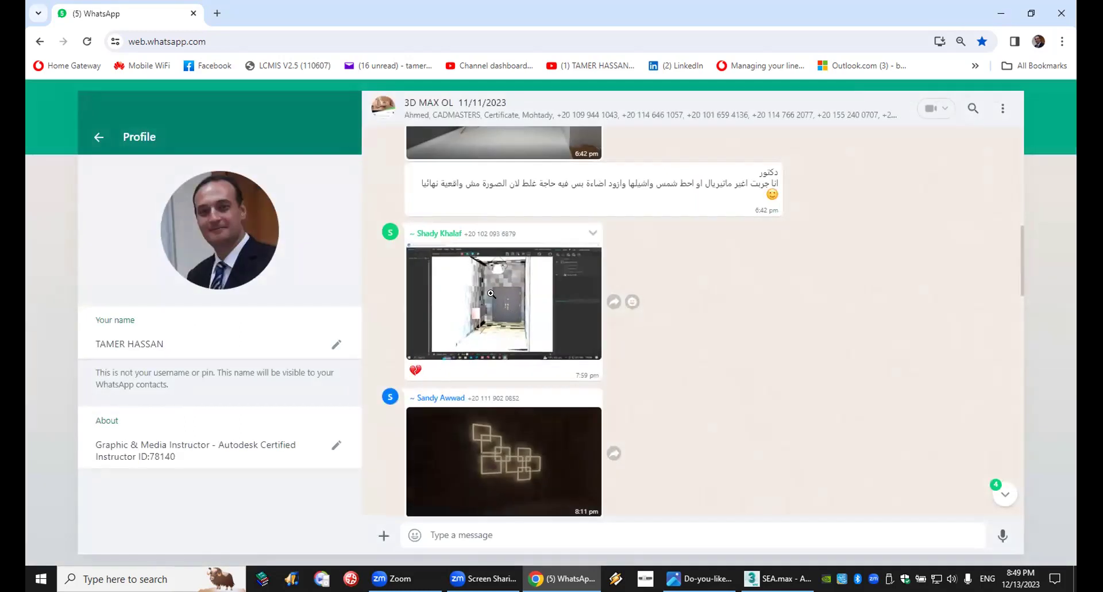
pyautogui.click(491, 293)
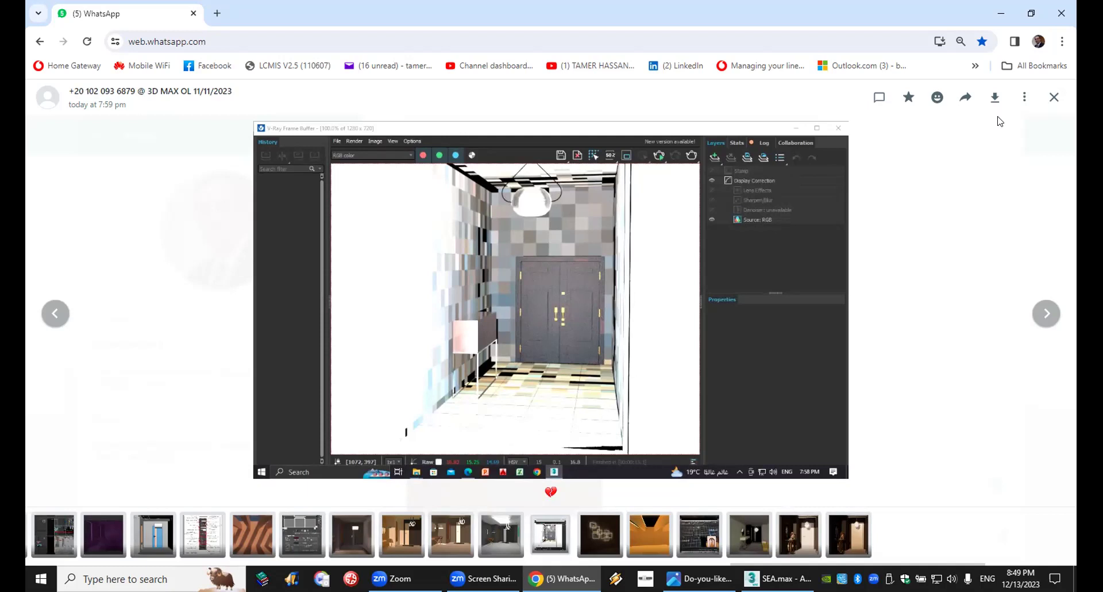
pyautogui.click(1054, 96)
# Browse the earlier entrance renders in the group chat and go to the newest messages.
pyautogui.scroll(6, 494, 323)
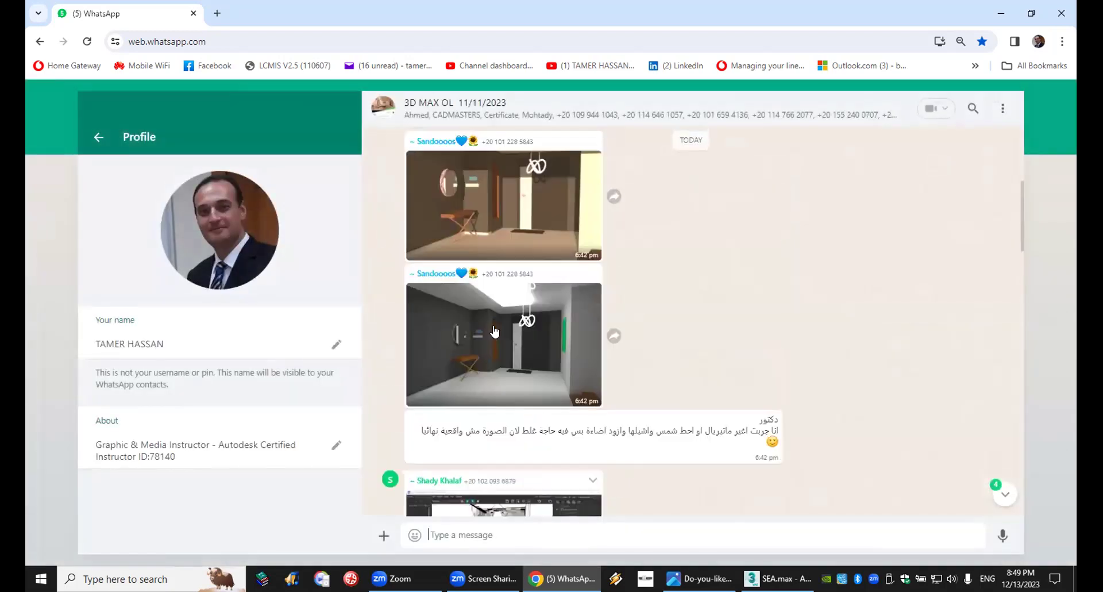
pyautogui.scroll(1, 563, 238)
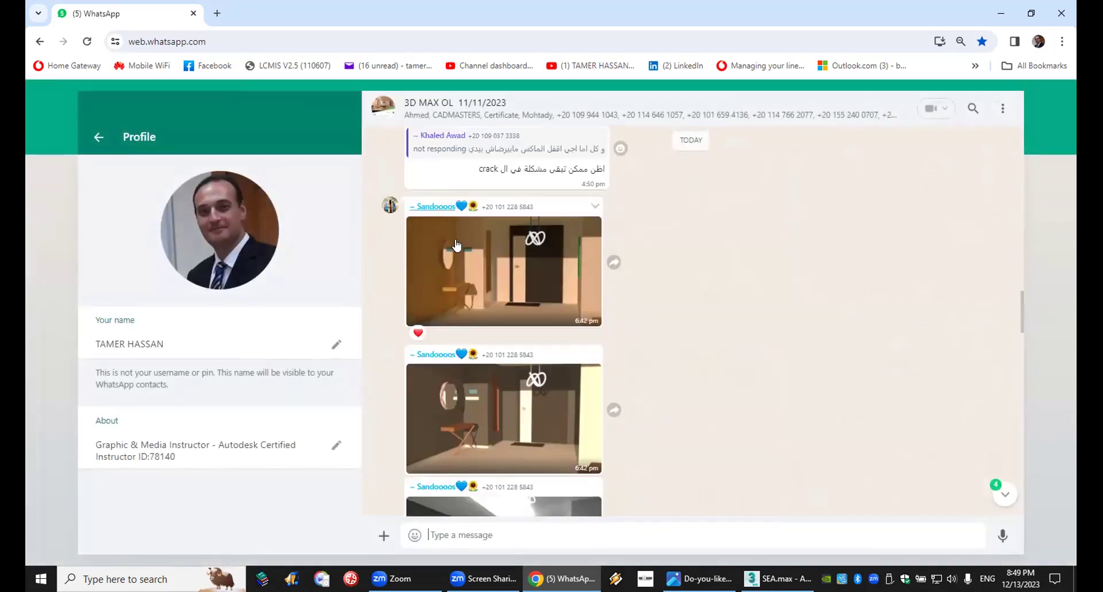
pyautogui.scroll(-6, 840, 241)
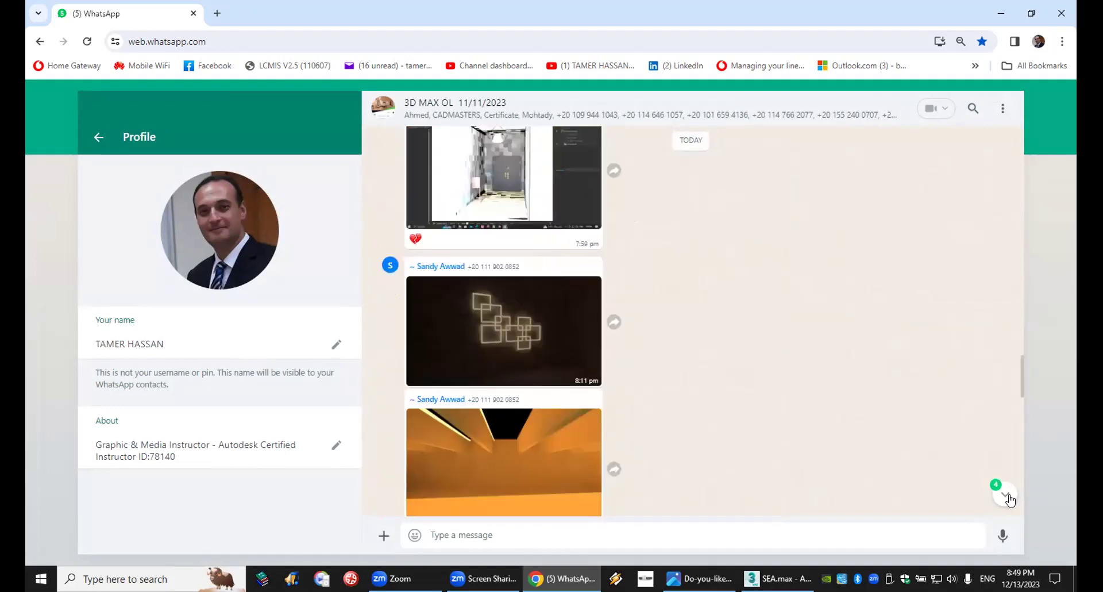
pyautogui.click(1008, 497)
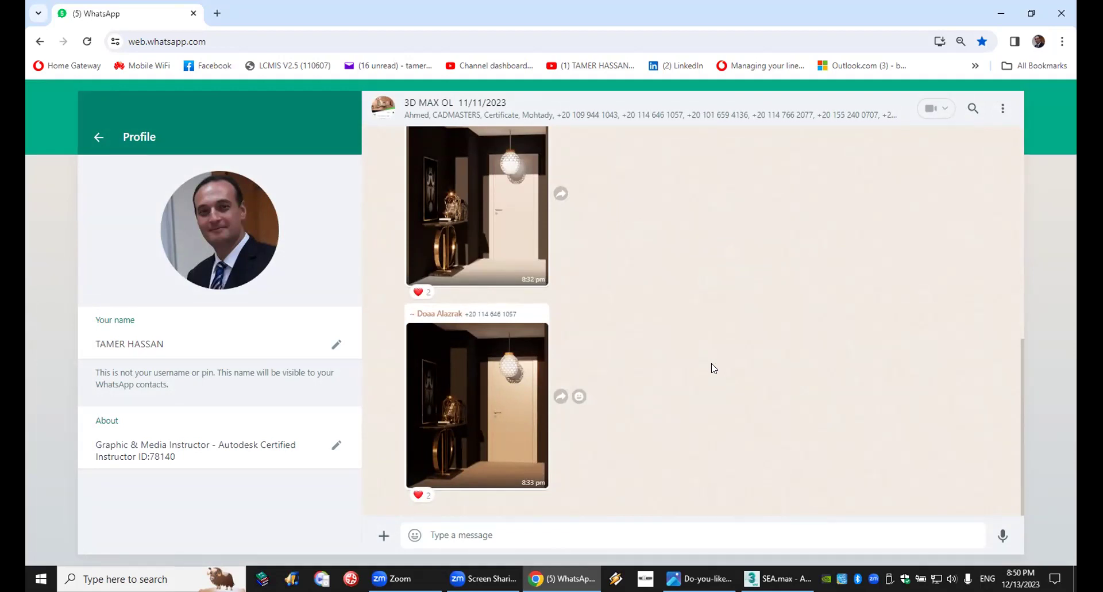
pyautogui.scroll(1, 714, 368)
pyautogui.scroll(-1, 713, 368)
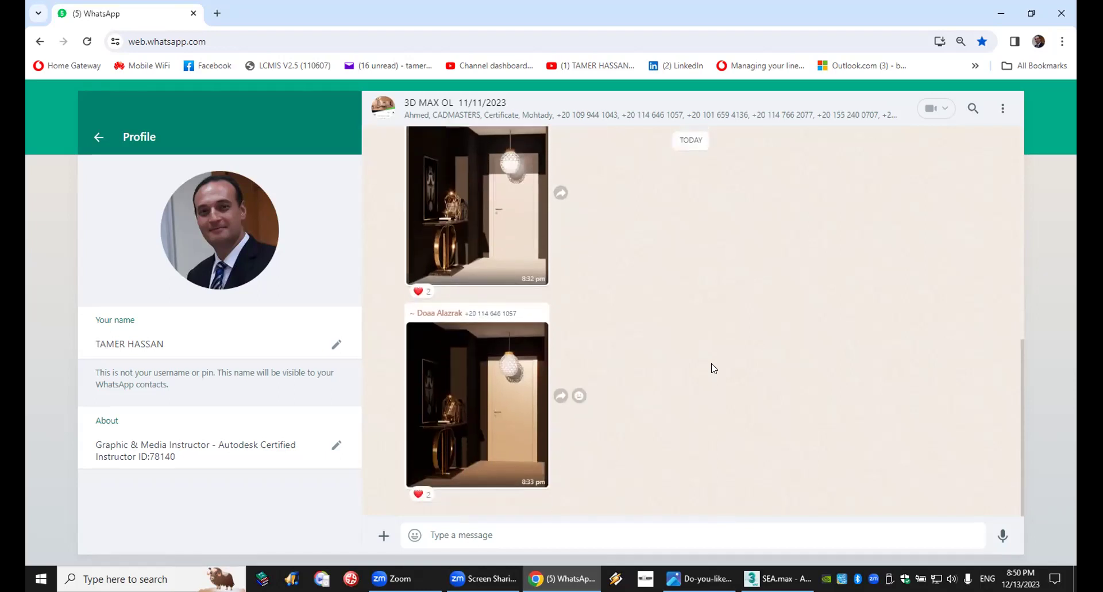
# Find the warm orange entrance render with the round mirror and console table, and examine it enlarged.
pyautogui.scroll(15, 714, 368)
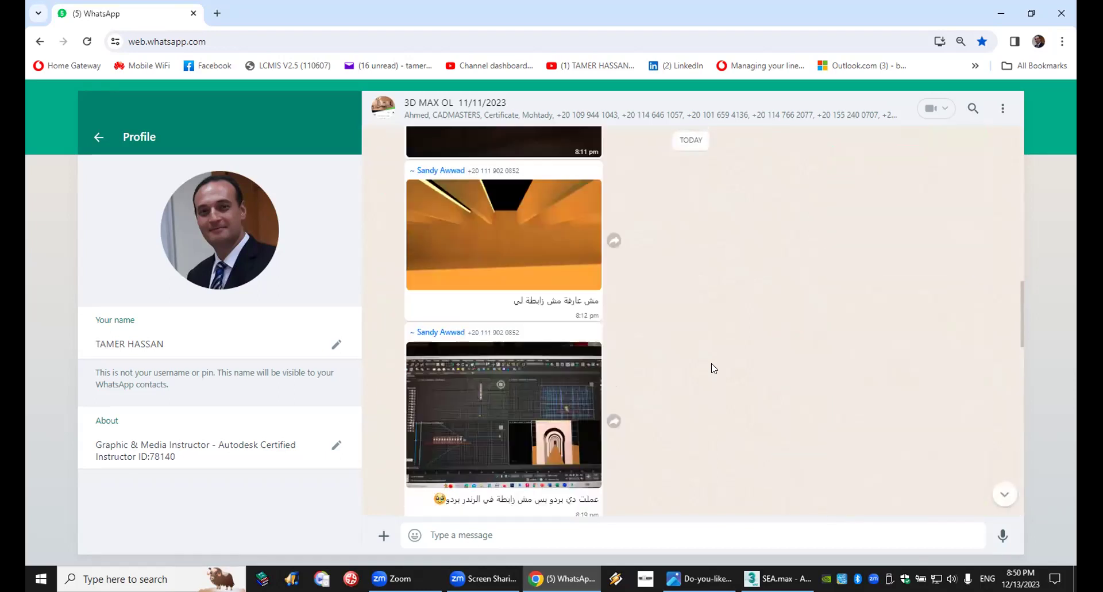
pyautogui.scroll(10, 713, 368)
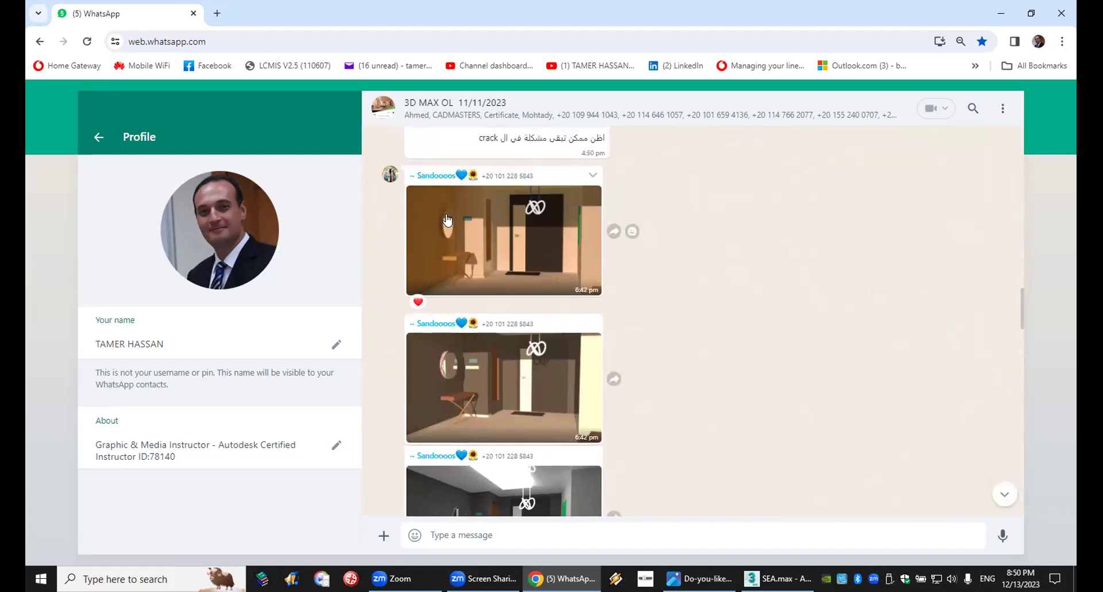
pyautogui.click(566, 221)
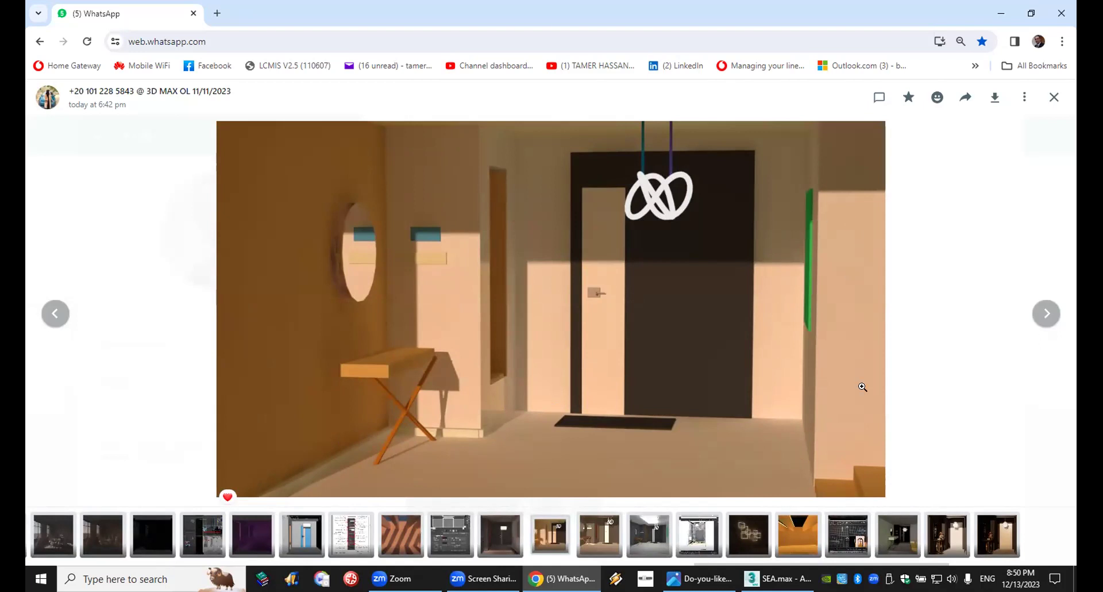
pyautogui.click(1055, 99)
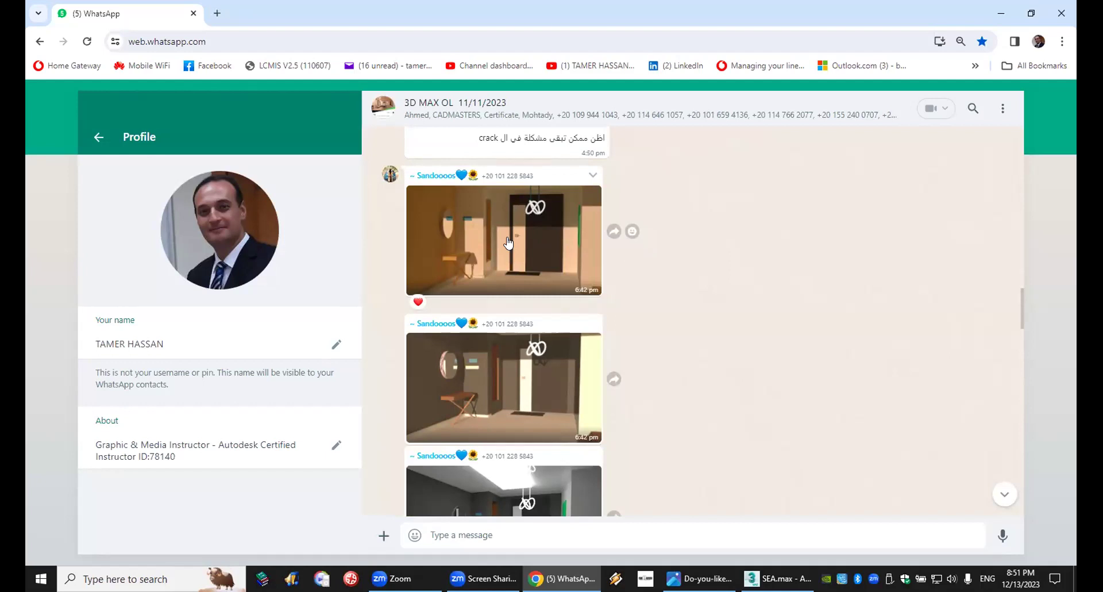
# Examine both versions of the newest dark entrance render with the pendant lamp and cream door, zooming into the last one.
pyautogui.scroll(-15, 681, 267)
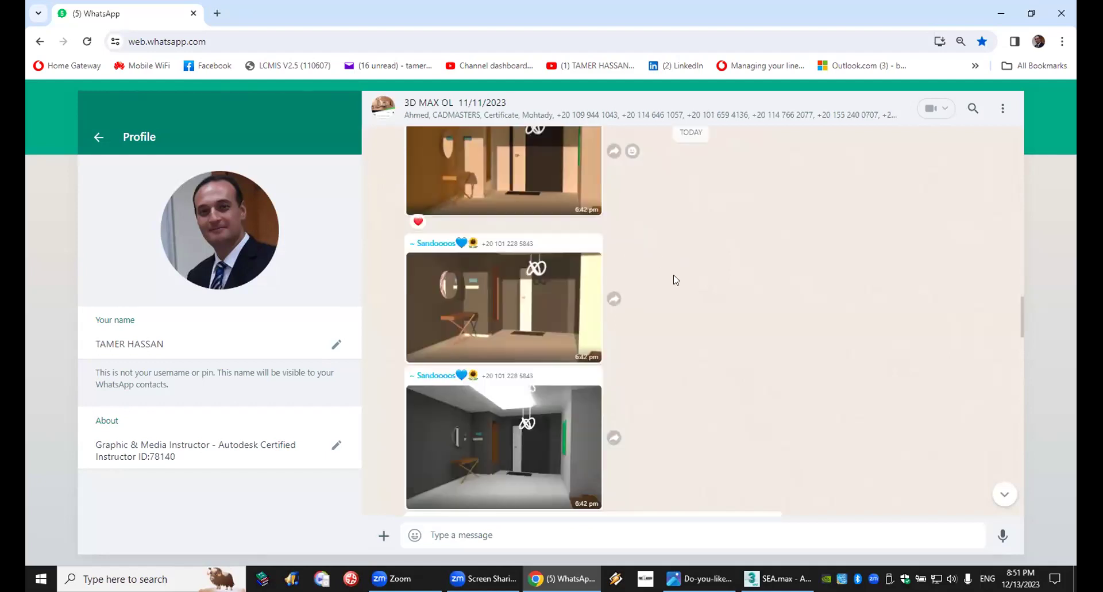
pyautogui.scroll(-15, 677, 280)
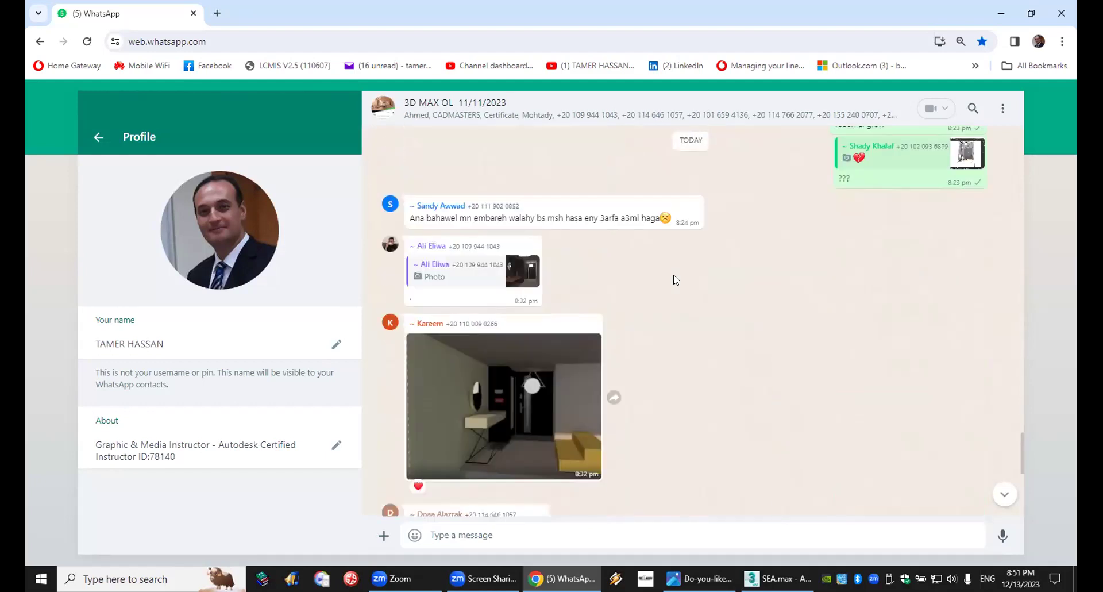
pyautogui.scroll(-1, 676, 281)
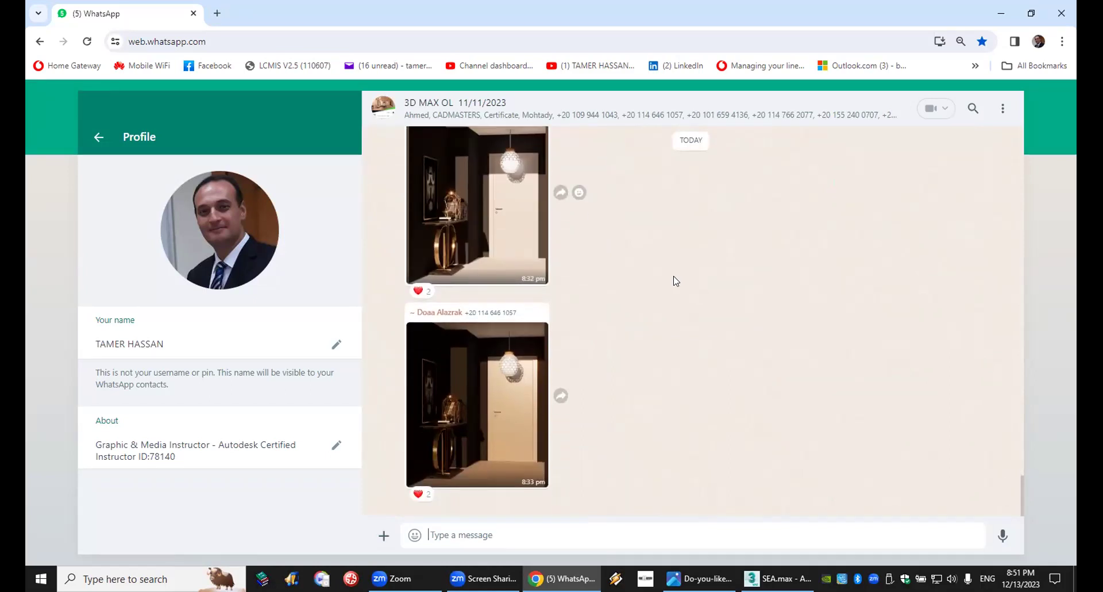
pyautogui.click(470, 395)
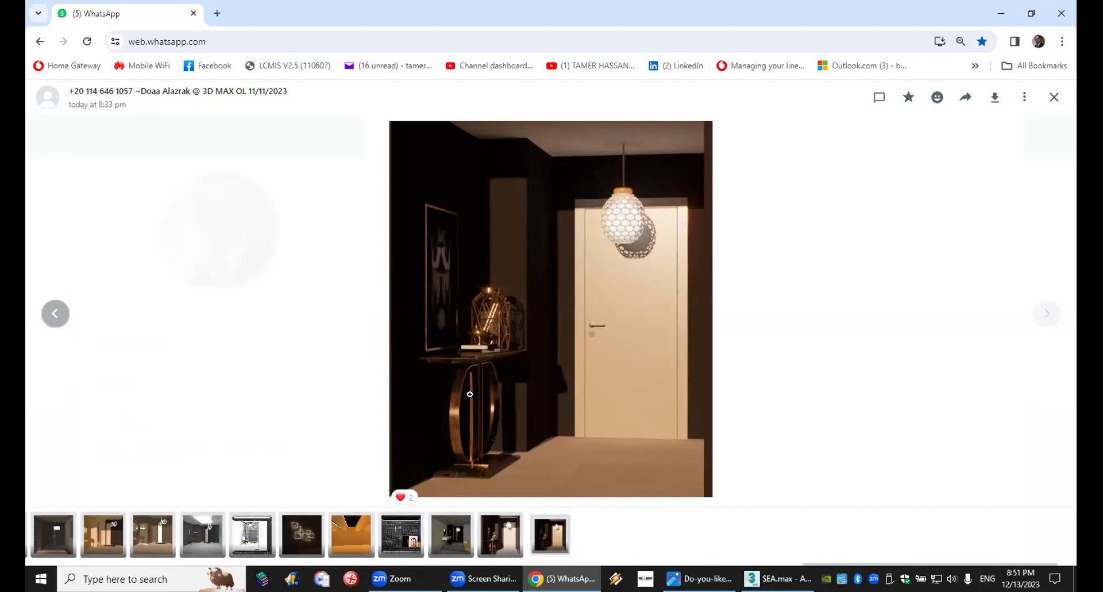
pyautogui.click(544, 227)
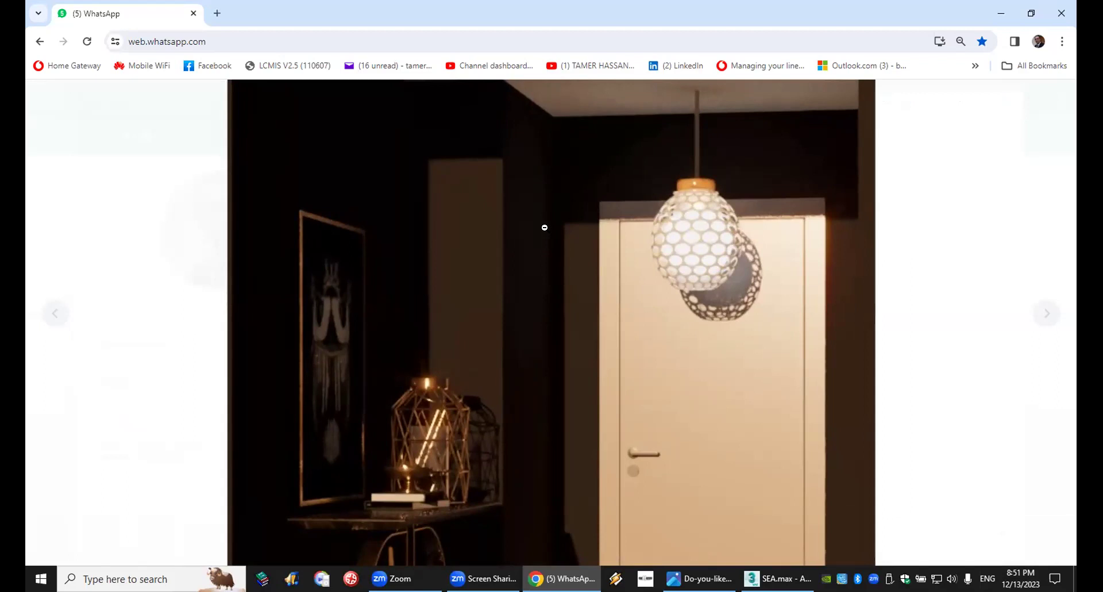
pyautogui.click(725, 237)
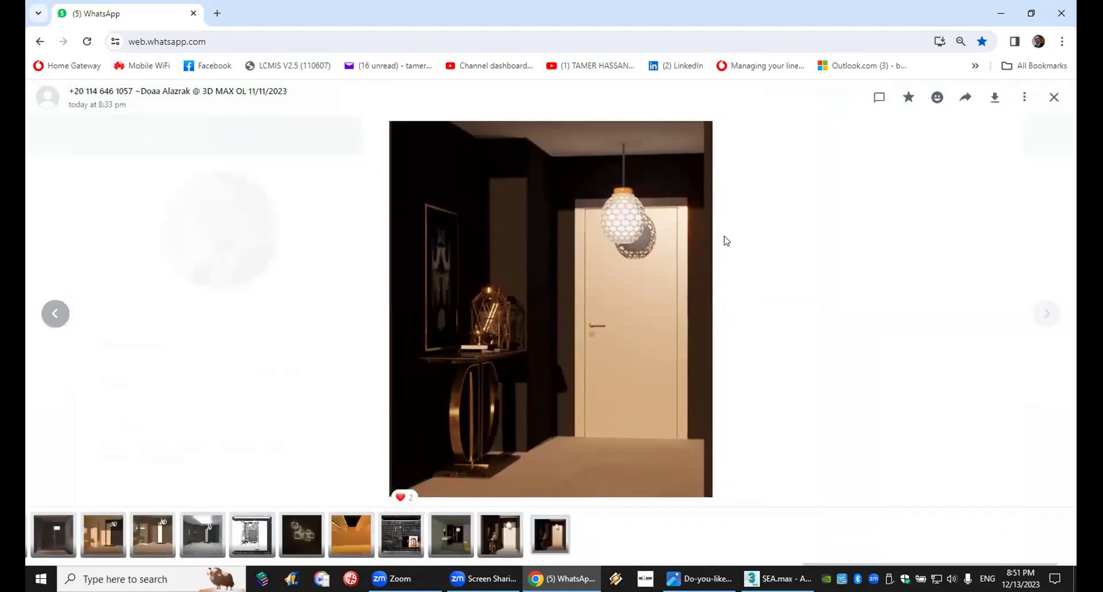
pyautogui.click(1054, 97)
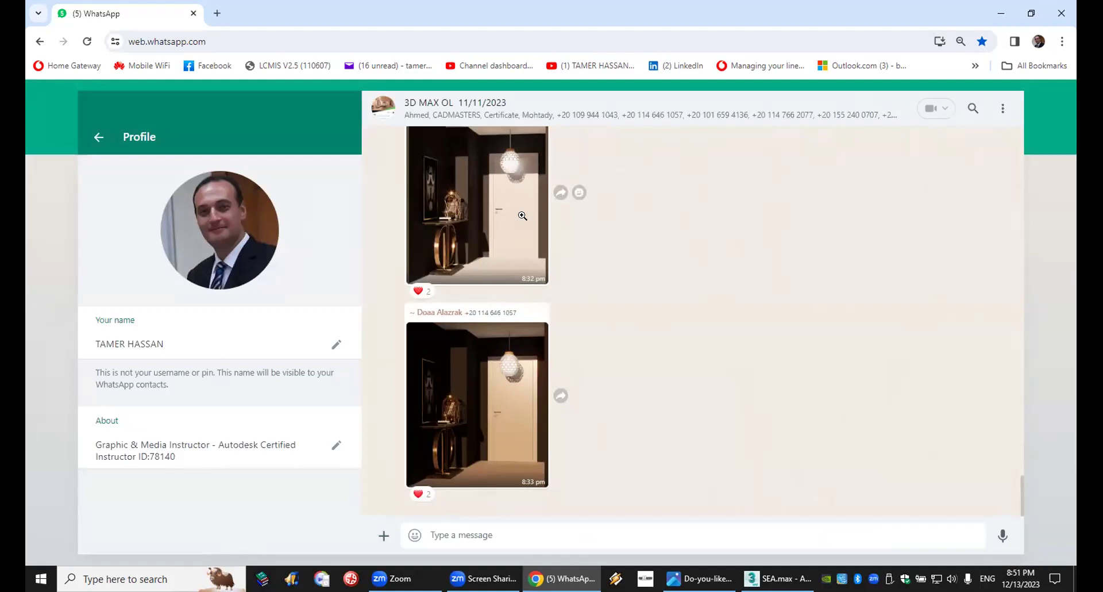
pyautogui.click(523, 221)
pyautogui.click(1054, 97)
# Examine the entrance render with the green brick wall and yellow steps at full size.
pyautogui.scroll(5, 774, 258)
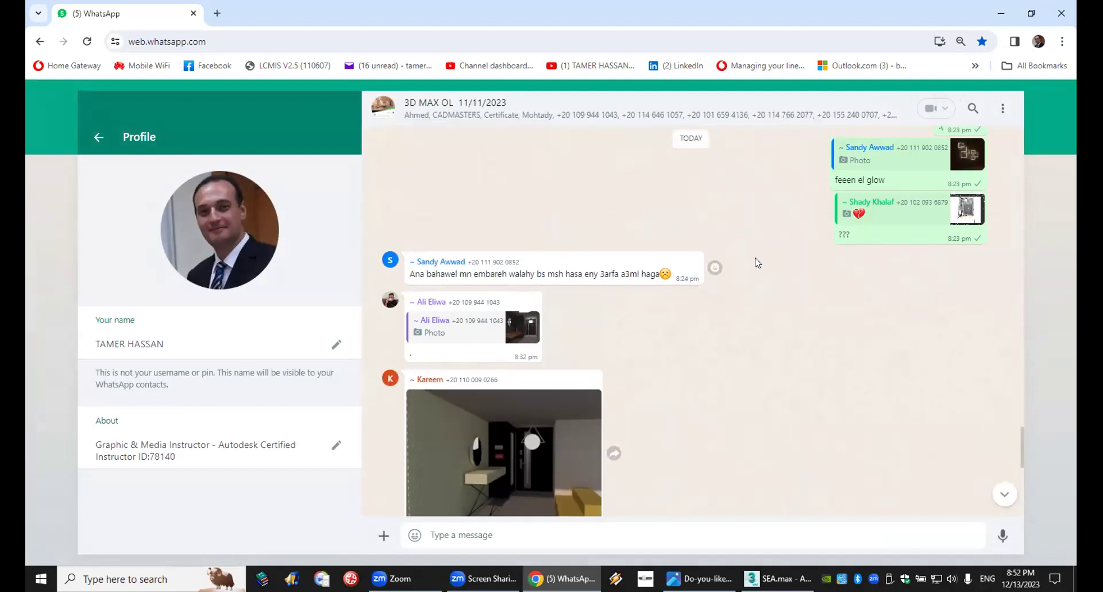
pyautogui.scroll(-2, 757, 261)
pyautogui.click(490, 355)
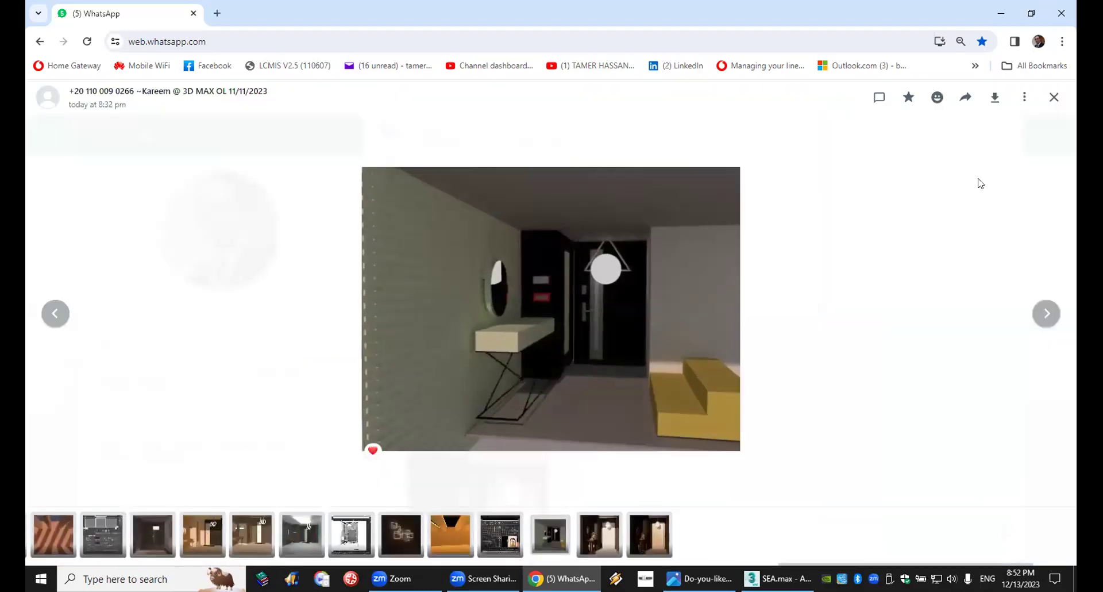
pyautogui.click(1054, 97)
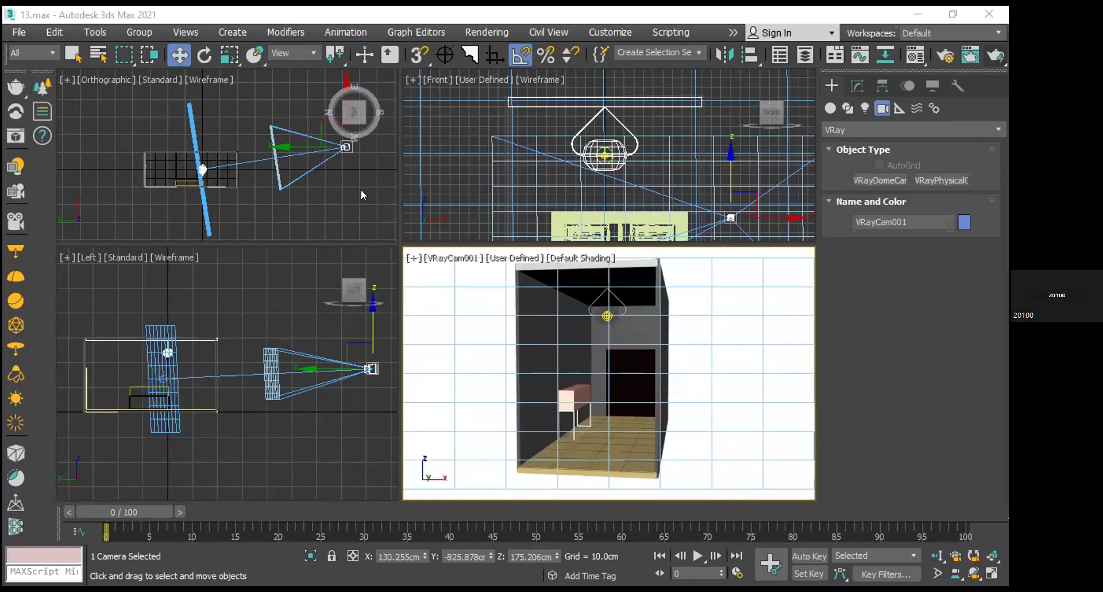
# Clear the selection and set the camera viewport's background to Gradient Color.
pyautogui.click(362, 194)
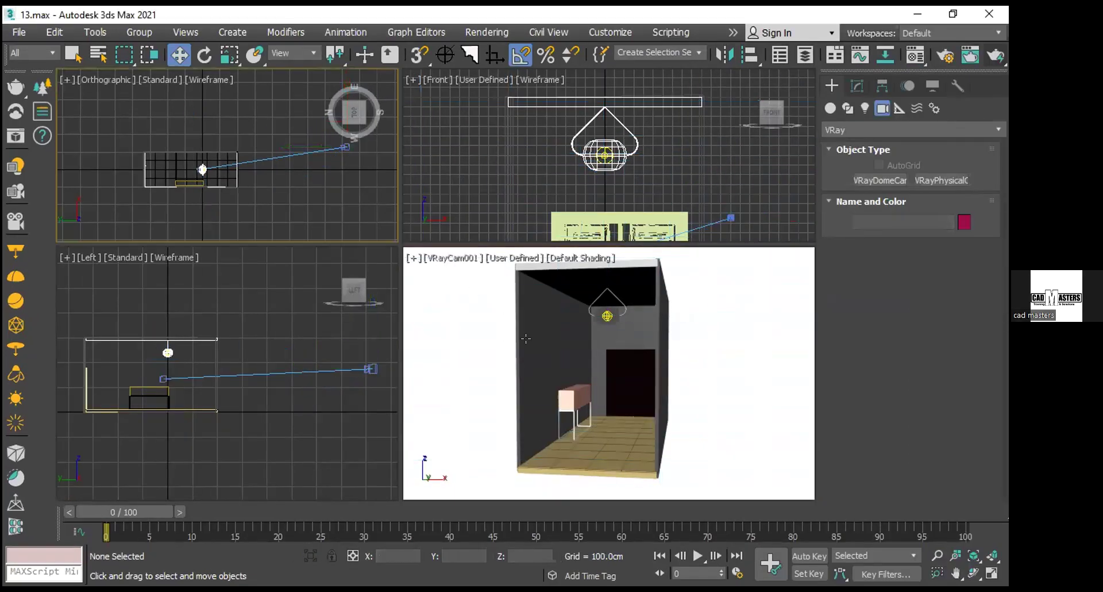
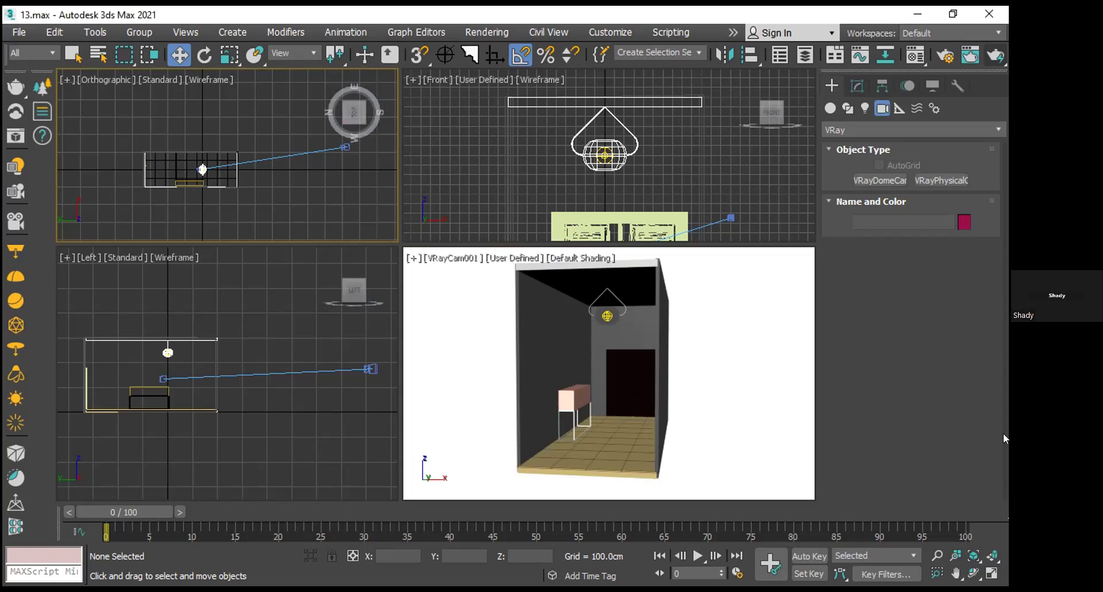
pyautogui.click(475, 319)
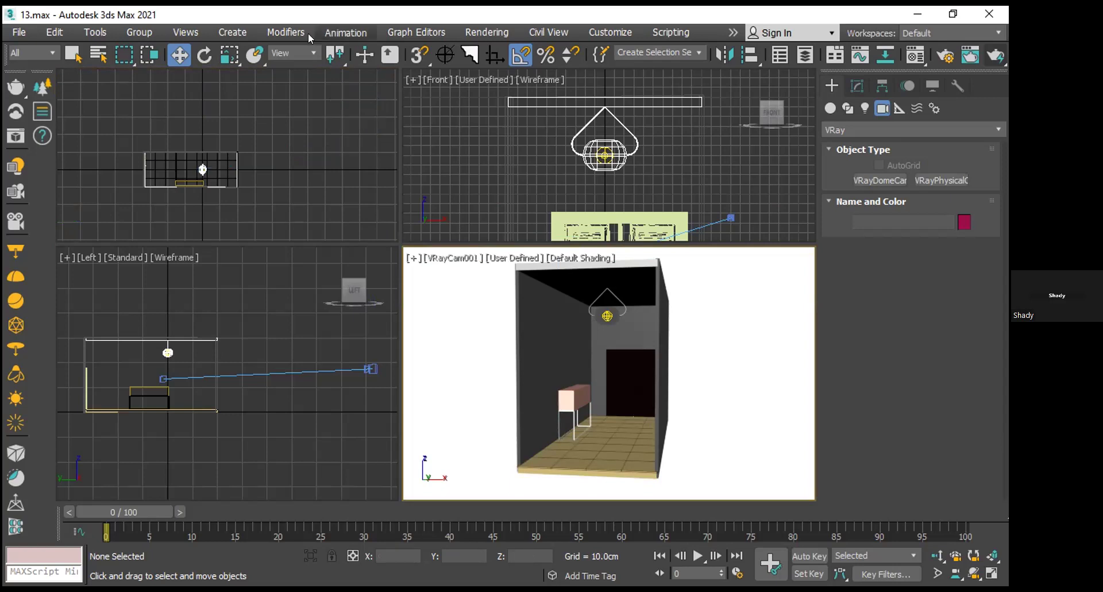
pyautogui.click(186, 32)
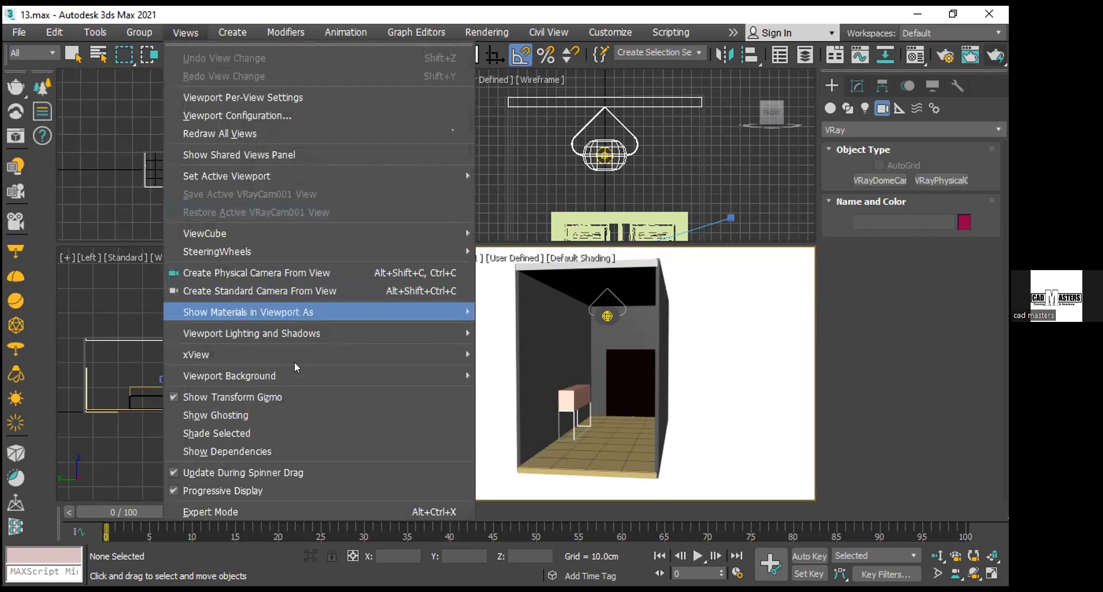
pyautogui.moveTo(293, 375)
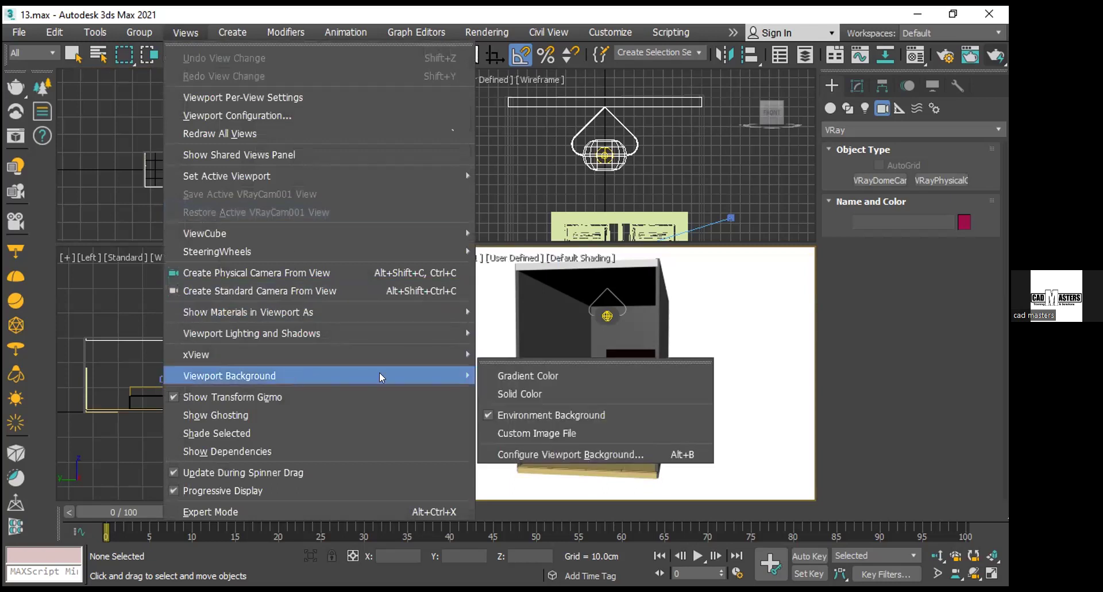
pyautogui.click(506, 377)
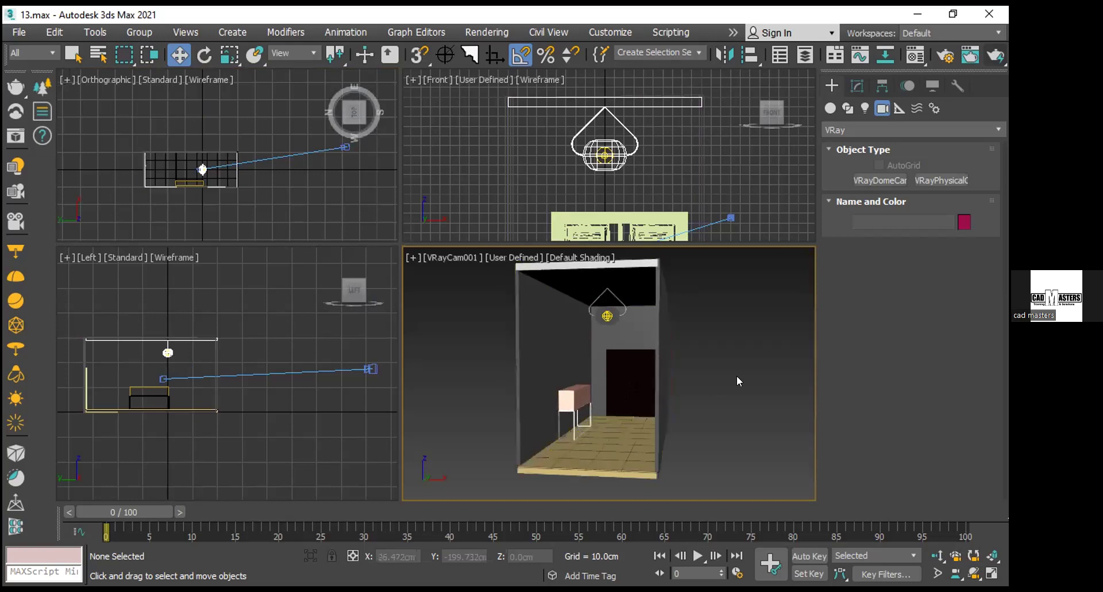
pyautogui.click(938, 573)
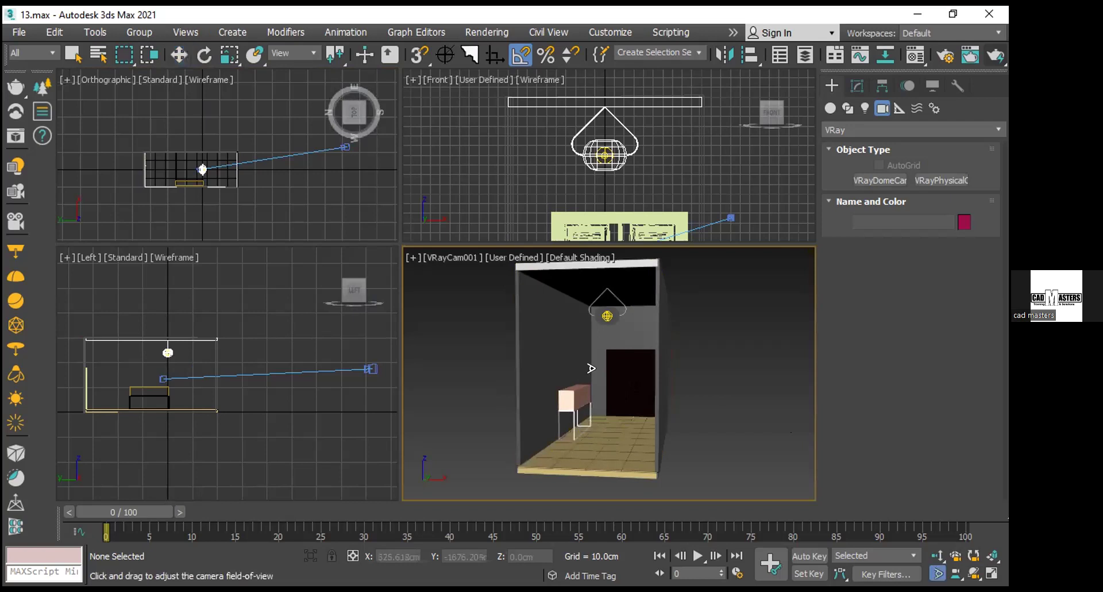
pyautogui.moveTo(271, 165); pyautogui.dragTo(245, 172, button='middle')
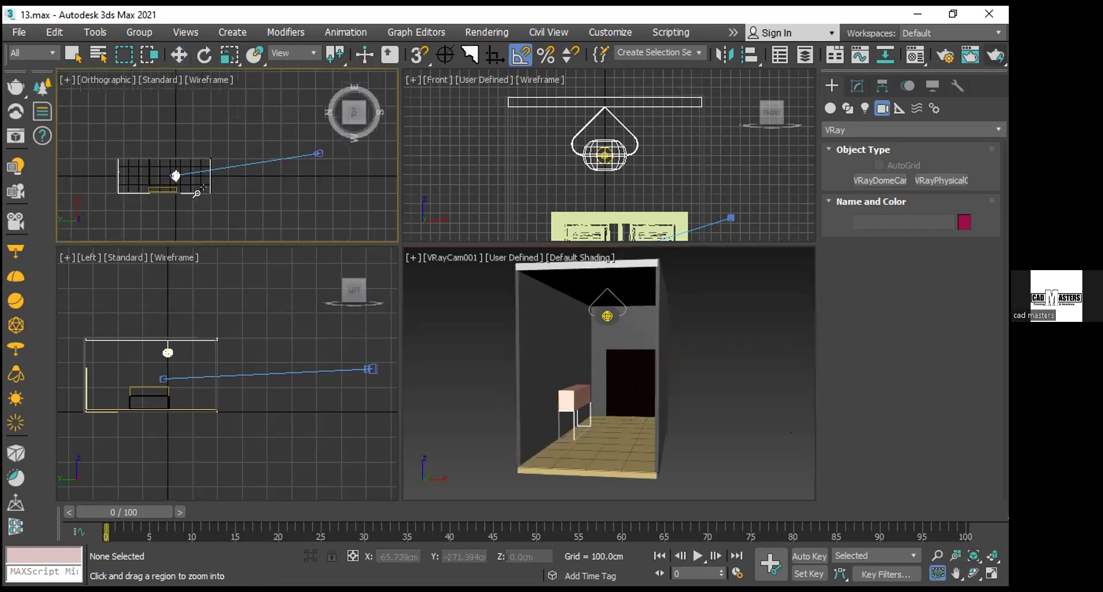
pyautogui.rightClick(713, 335)
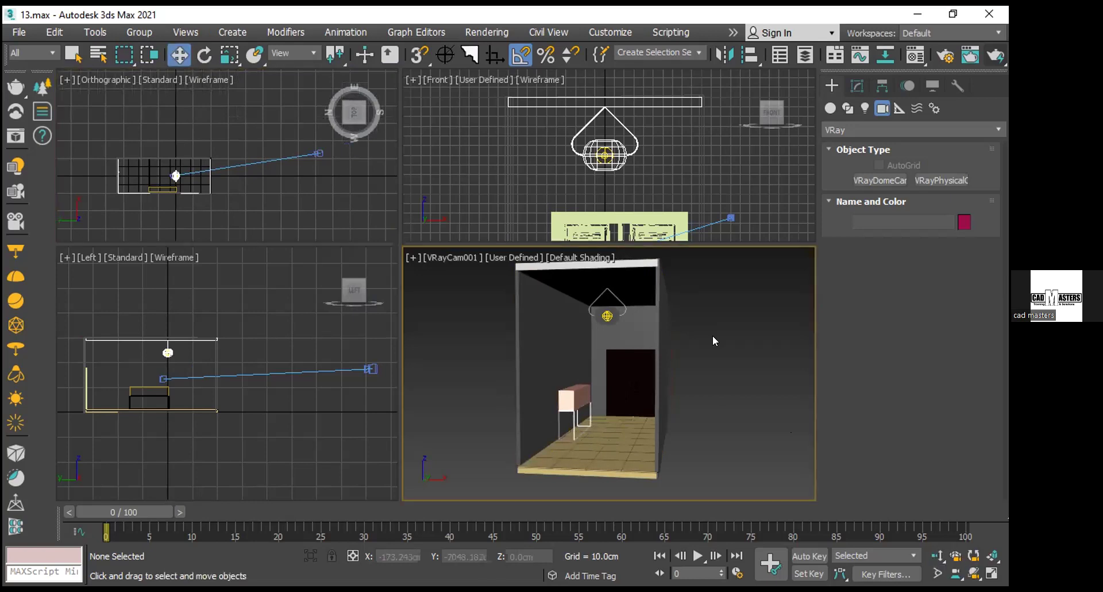
# Render the camera view, examine the room interior enlarged, and close the frame buffer.
pyautogui.click(992, 60)
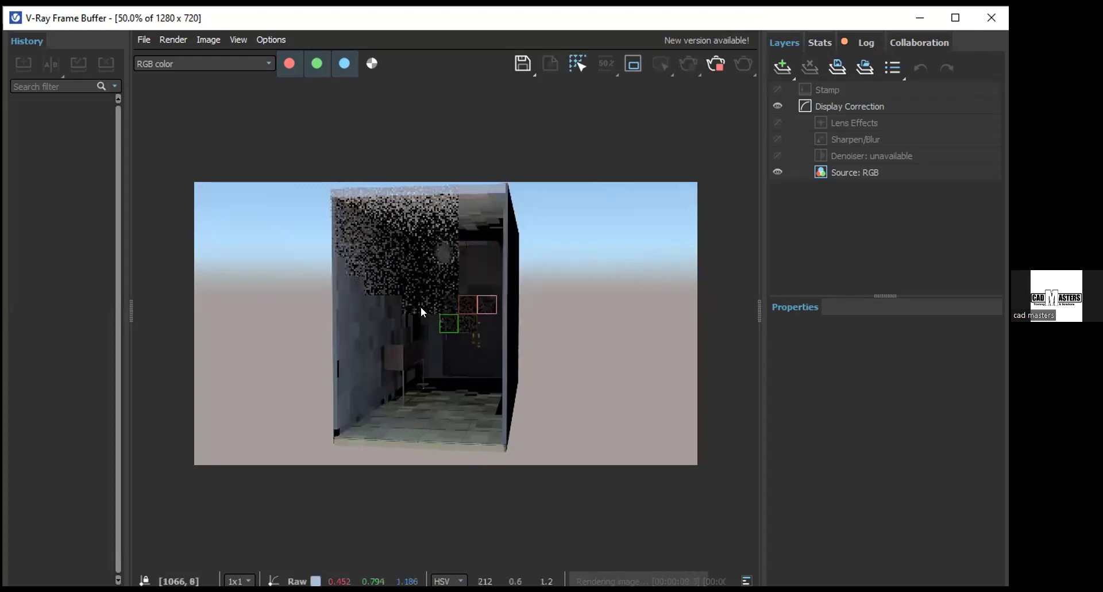
pyautogui.scroll(1, 421, 310)
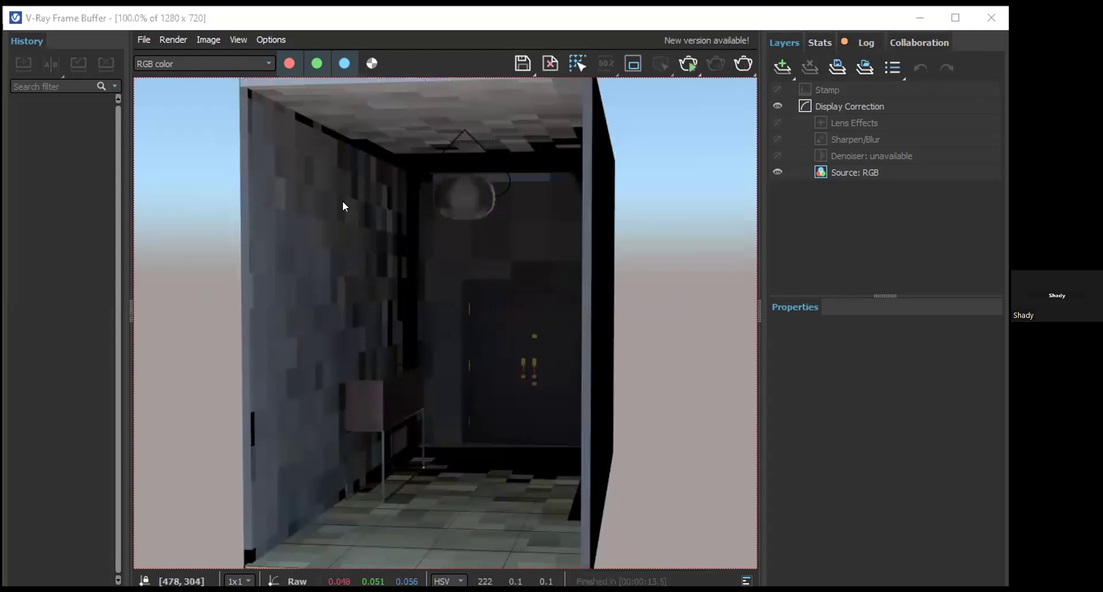
pyautogui.click(990, 19)
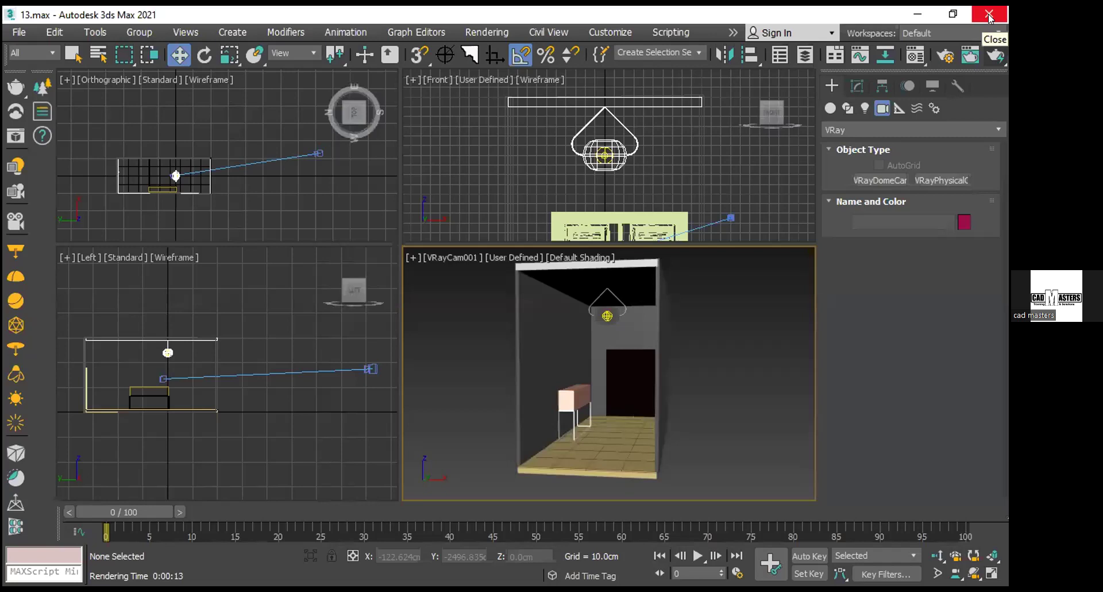
# Open the render settings and set the output size to Custom at 800x600.
pyautogui.click(465, 34)
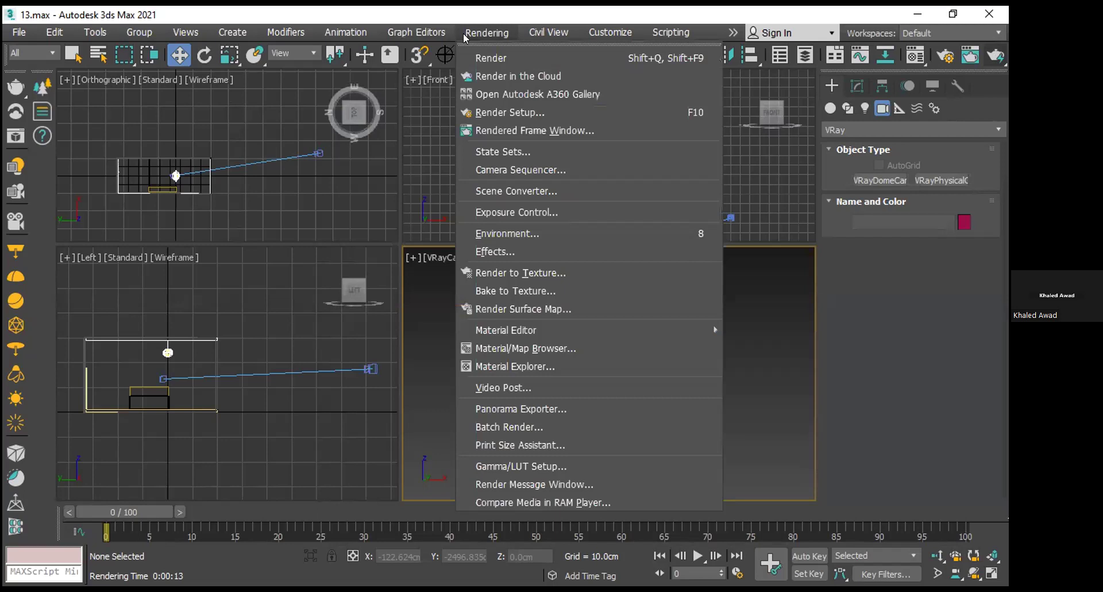
pyautogui.click(497, 110)
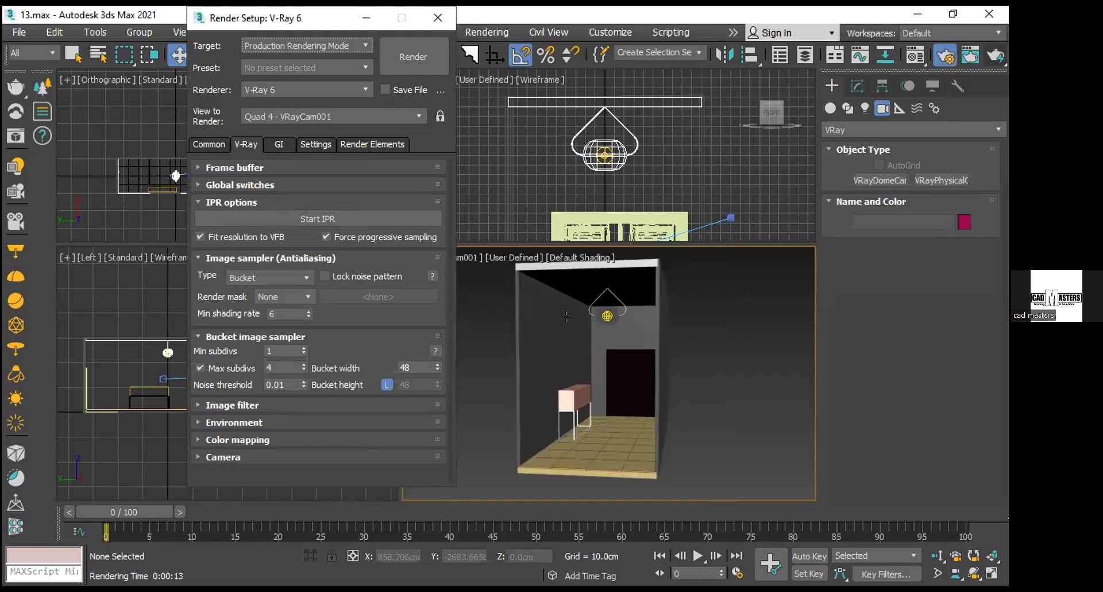
pyautogui.click(592, 441)
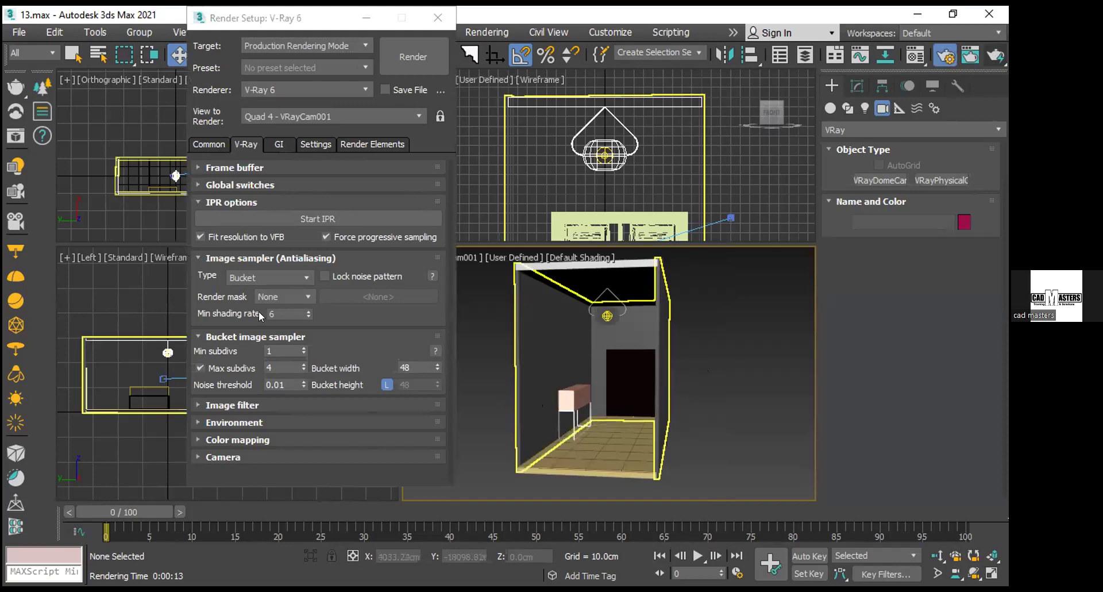
pyautogui.click(219, 151)
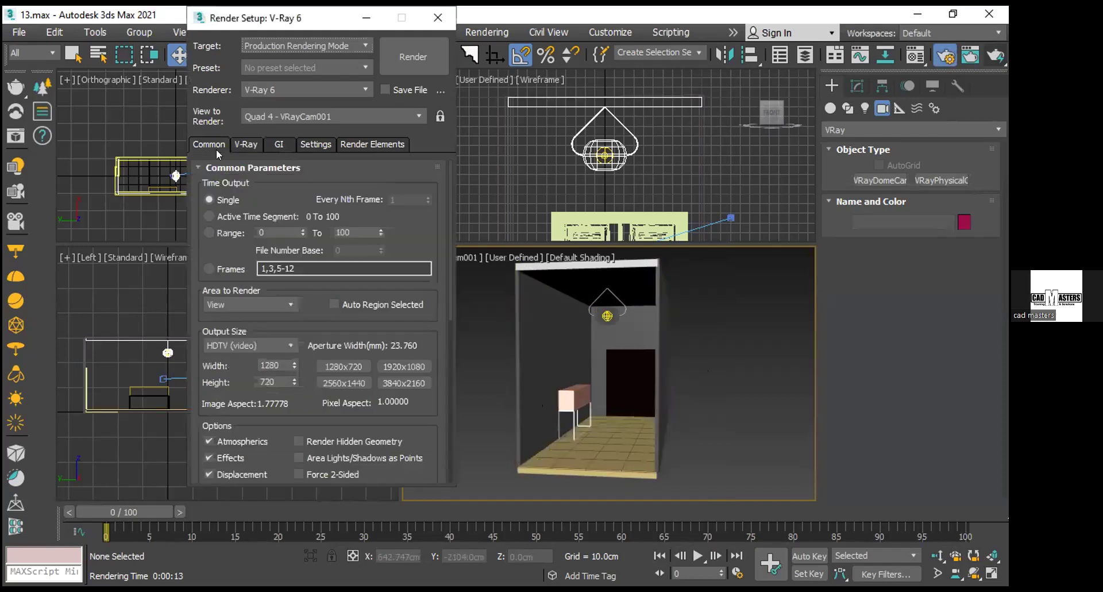
pyautogui.click(281, 345)
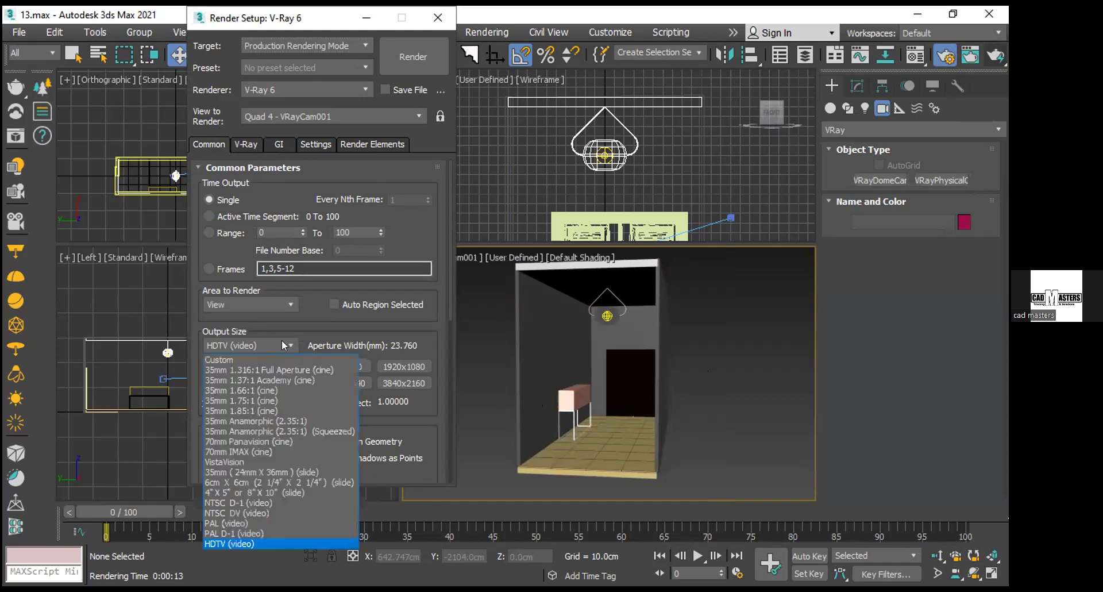
pyautogui.click(257, 359)
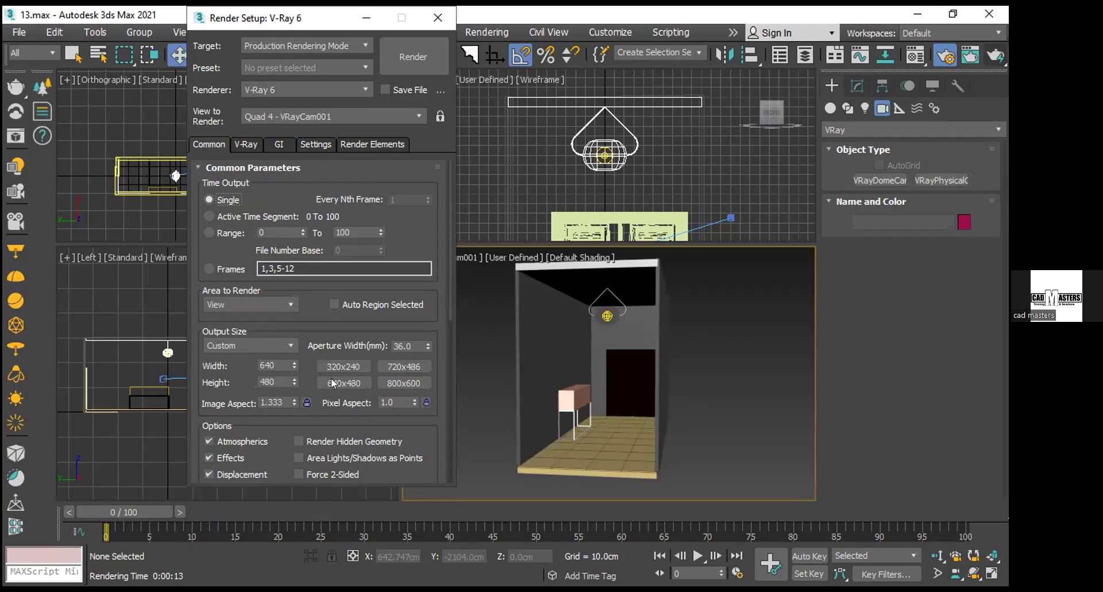
pyautogui.click(402, 381)
# Try an output height of 1200 with the image aspect locked, then restore 800x600 and unlock the aspect.
pyautogui.click(307, 401)
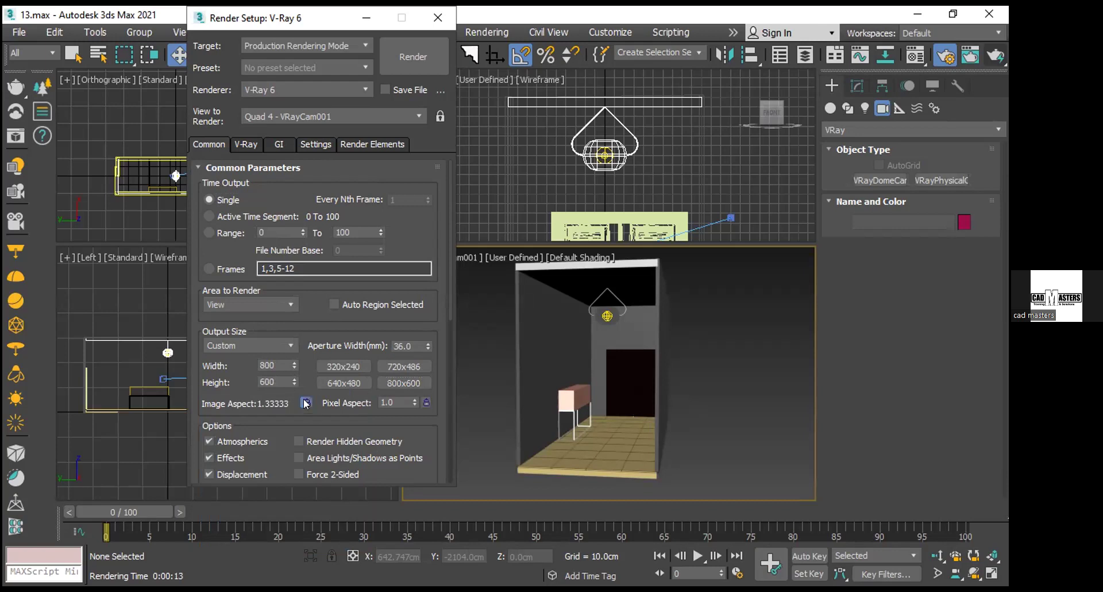
pyautogui.doubleClick(275, 377)
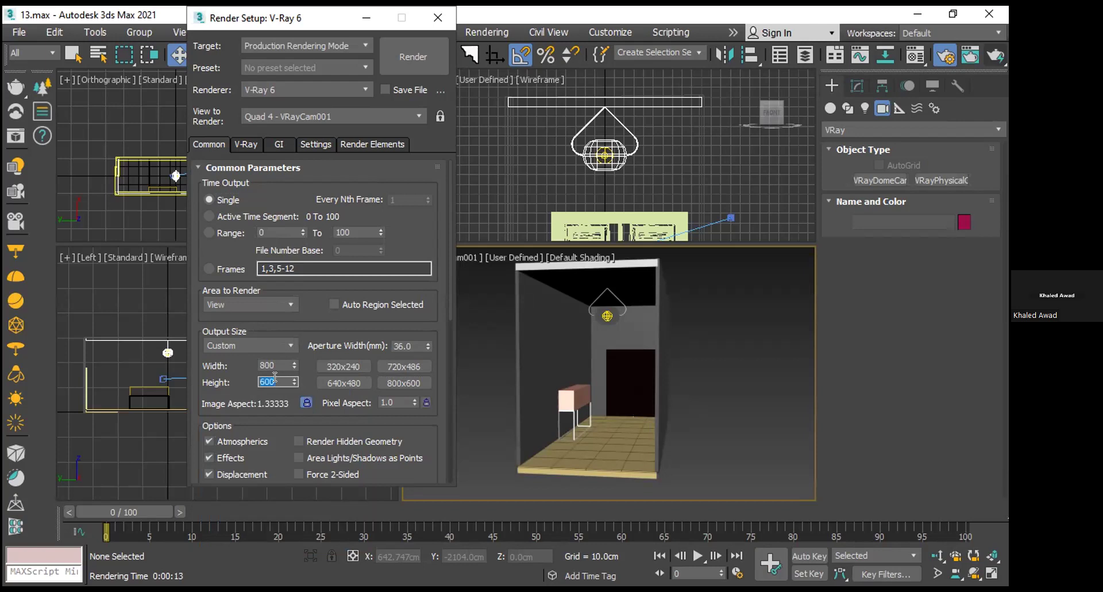
pyautogui.write('1200')
pyautogui.press('Return')
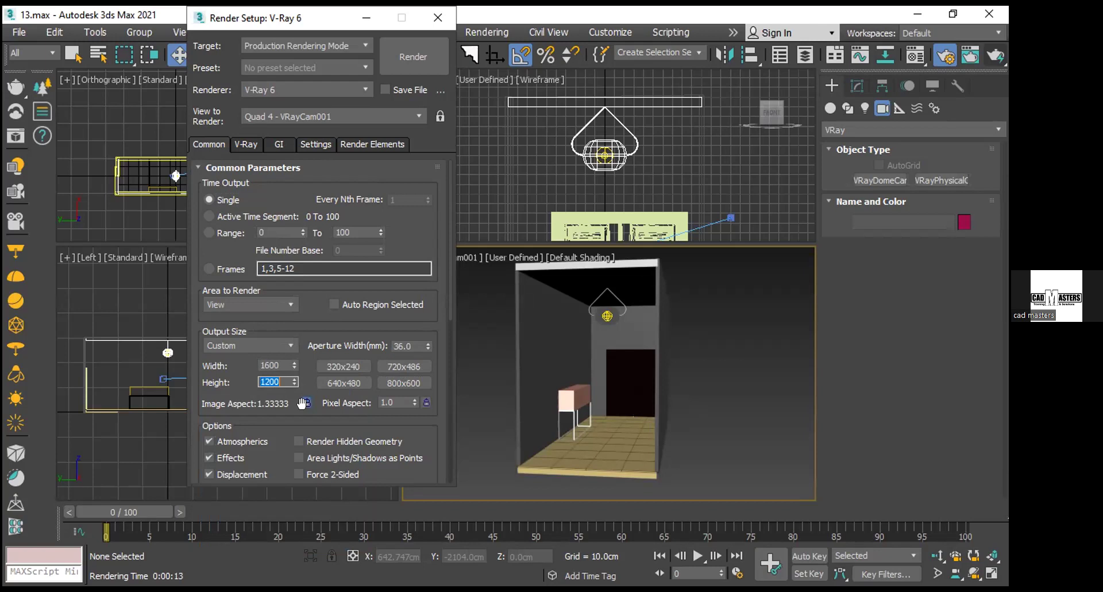
pyautogui.click(406, 383)
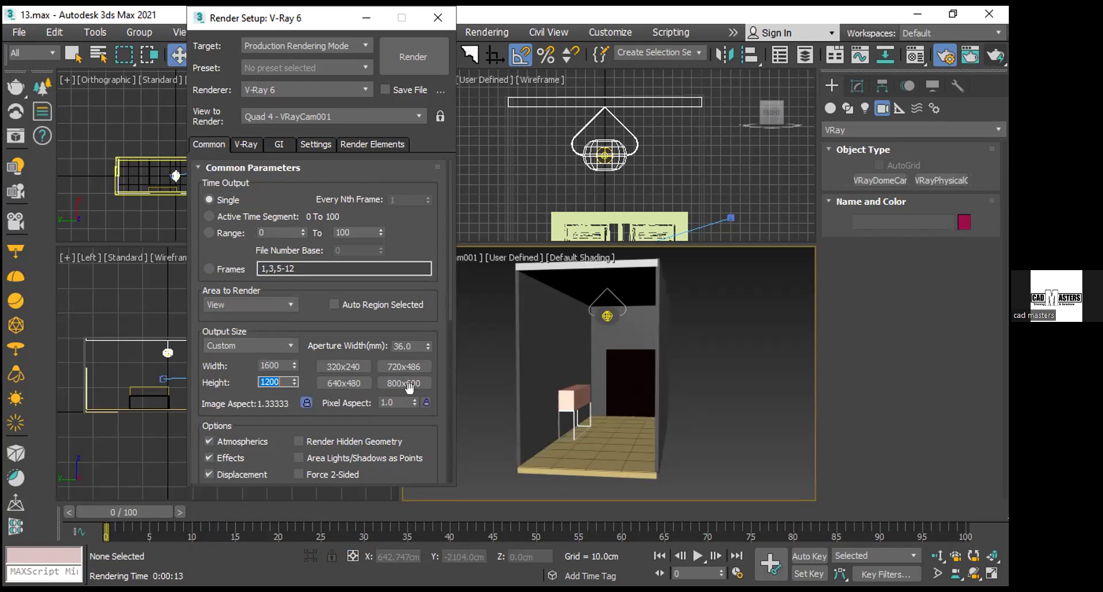
pyautogui.click(306, 403)
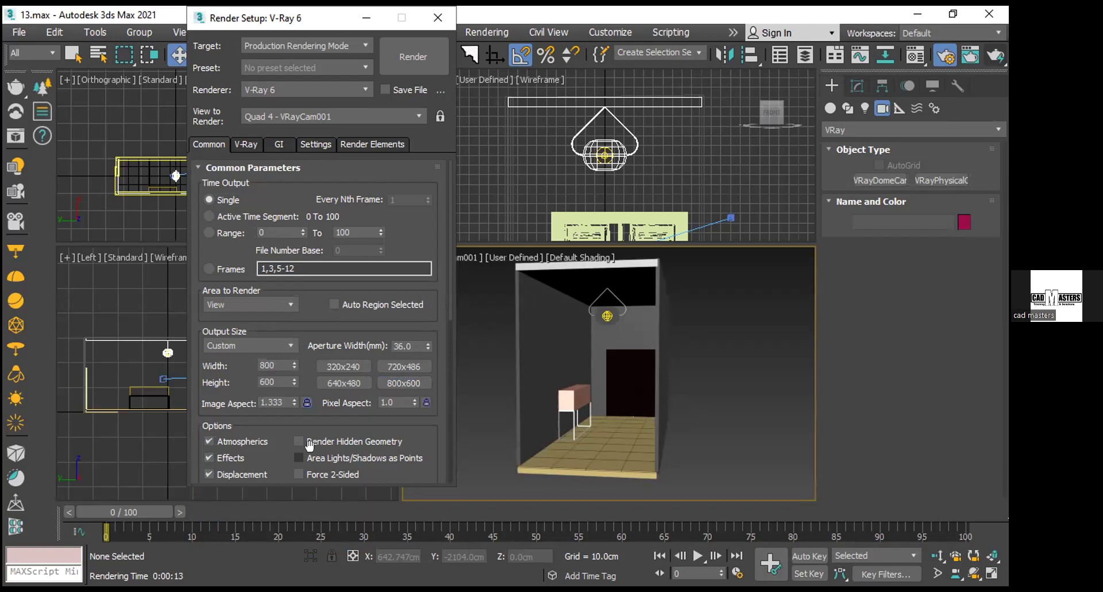
# Set the render output height to 1200 with the image aspect unlocked.
pyautogui.click(273, 379)
pyautogui.write('1')
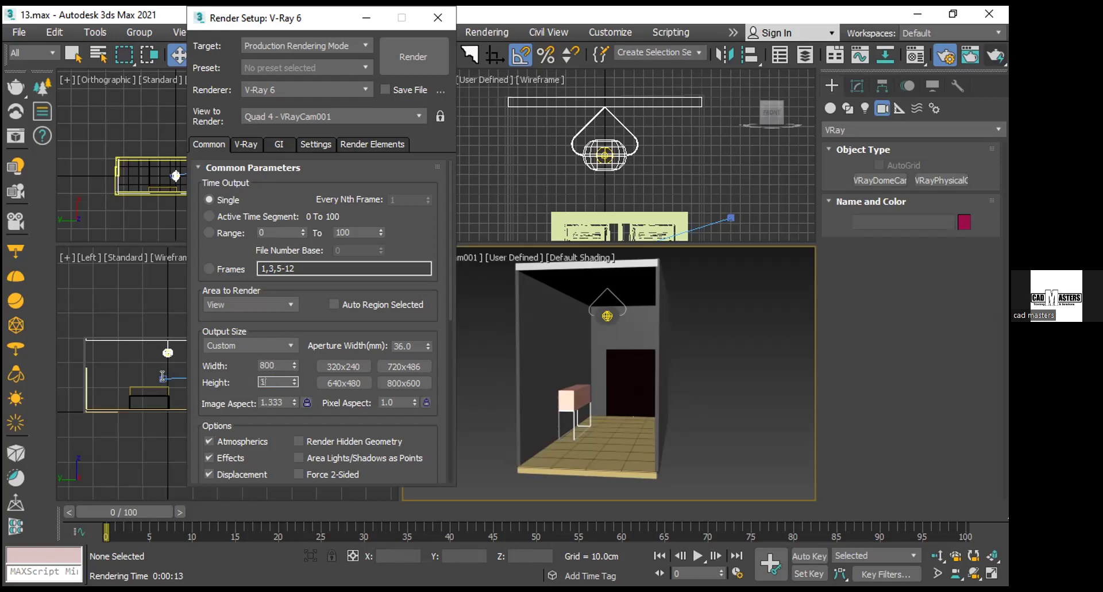
pyautogui.write('200')
pyautogui.press('Return')
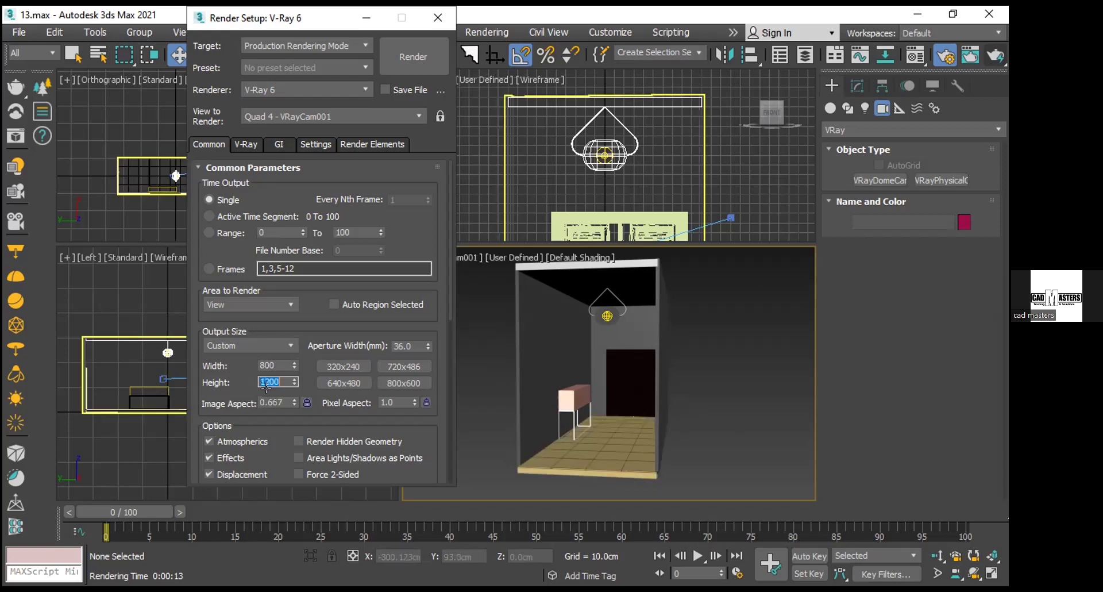
# Move the render settings window off the camera view and show safe frames in the VRayCam001 viewport.
pyautogui.moveTo(260, 17); pyautogui.dragTo(134, 17)
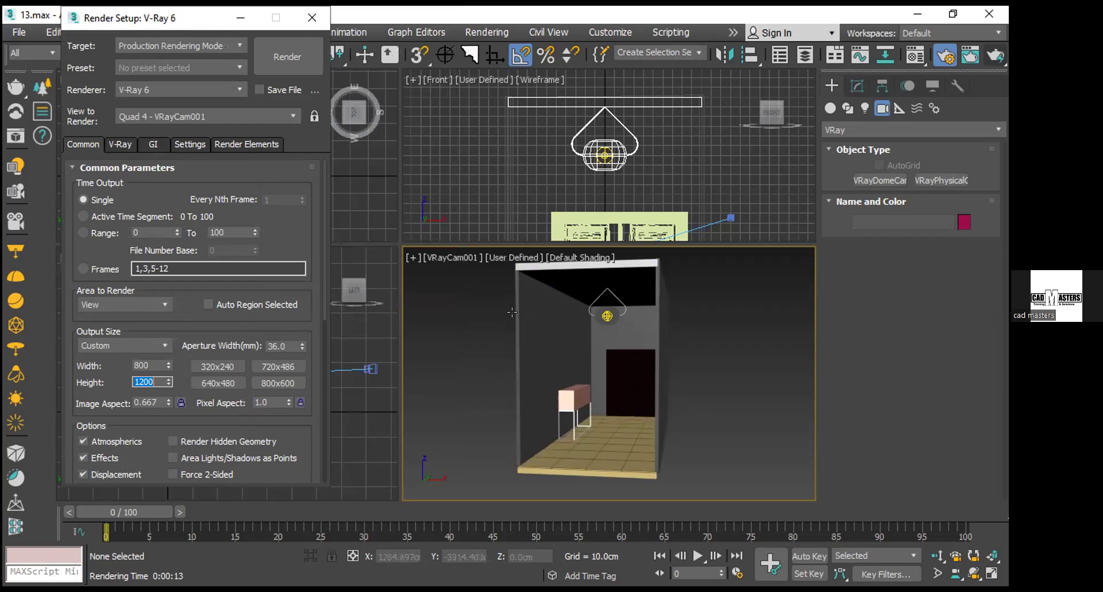
pyautogui.click(460, 260)
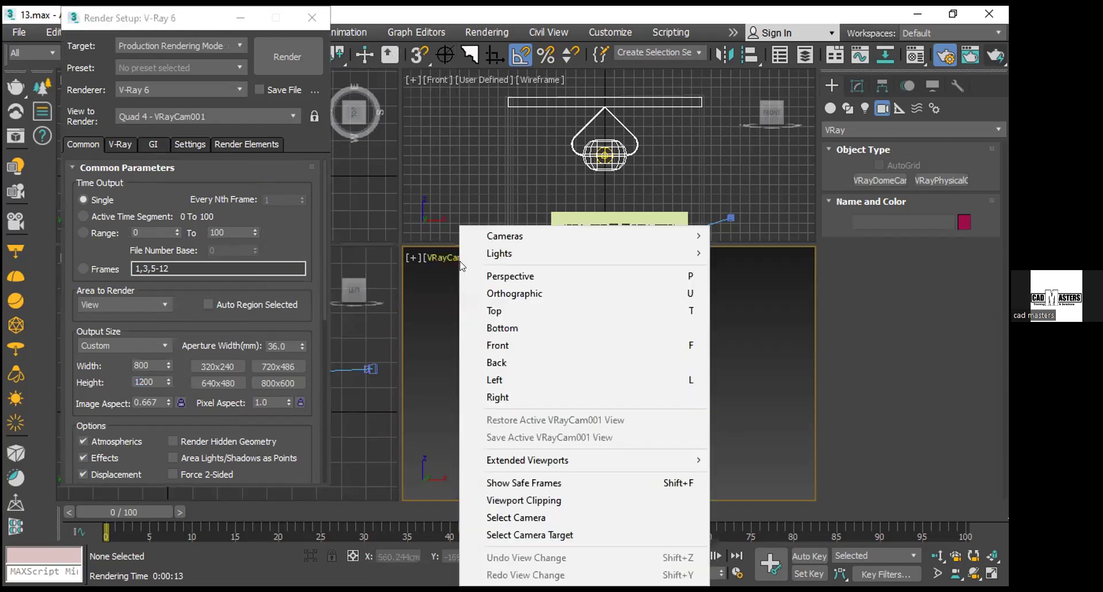
pyautogui.press('s')
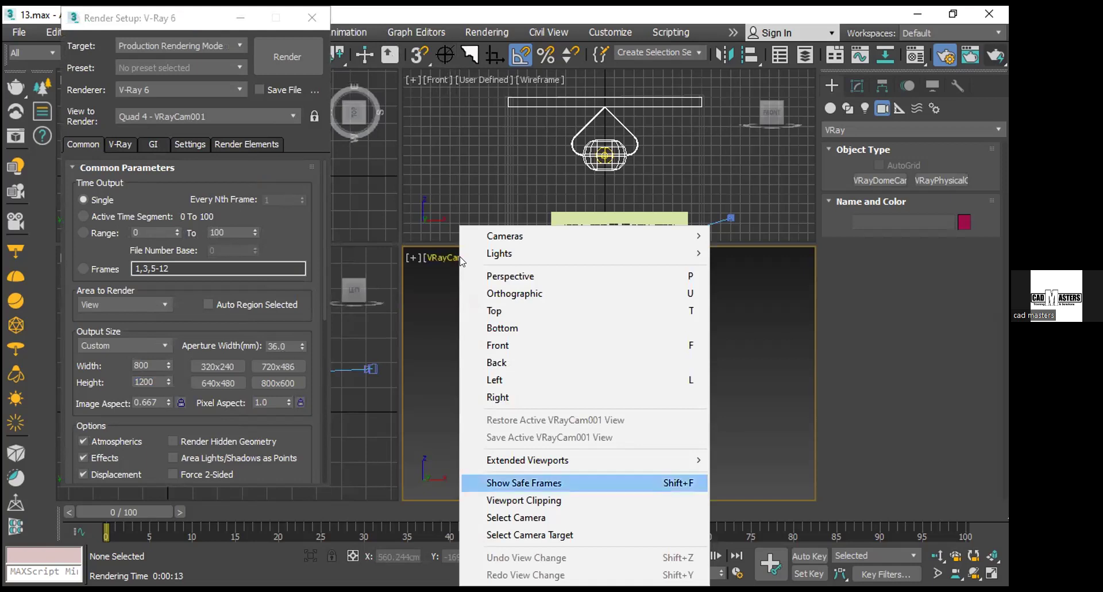
pyautogui.press('Return')
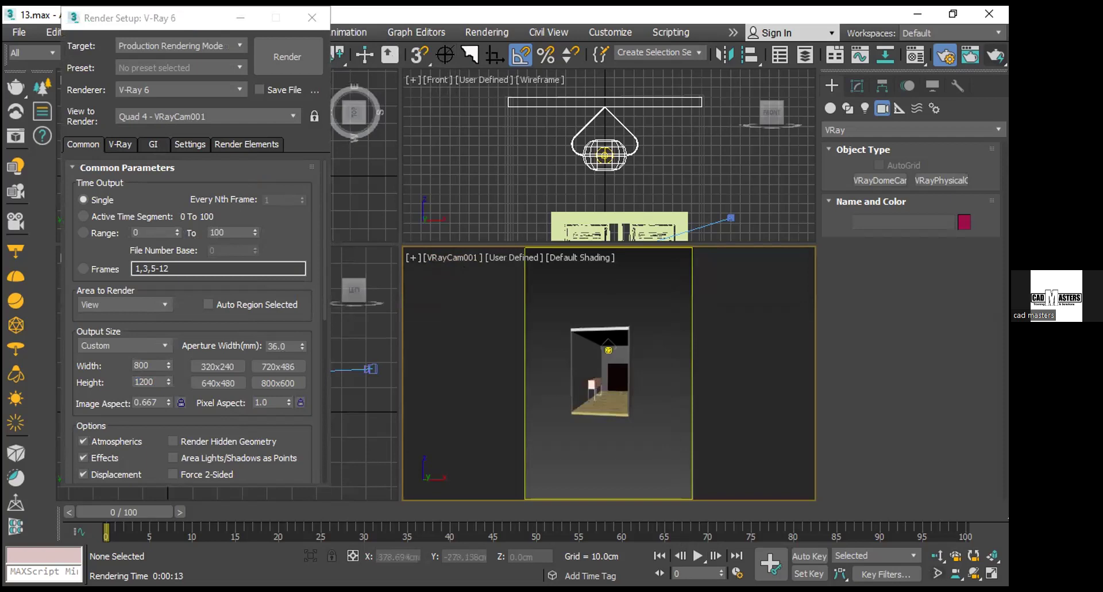
# Narrow the camera's field of view and shift the camera so the room fills the portrait safe frame.
pyautogui.click(937, 573)
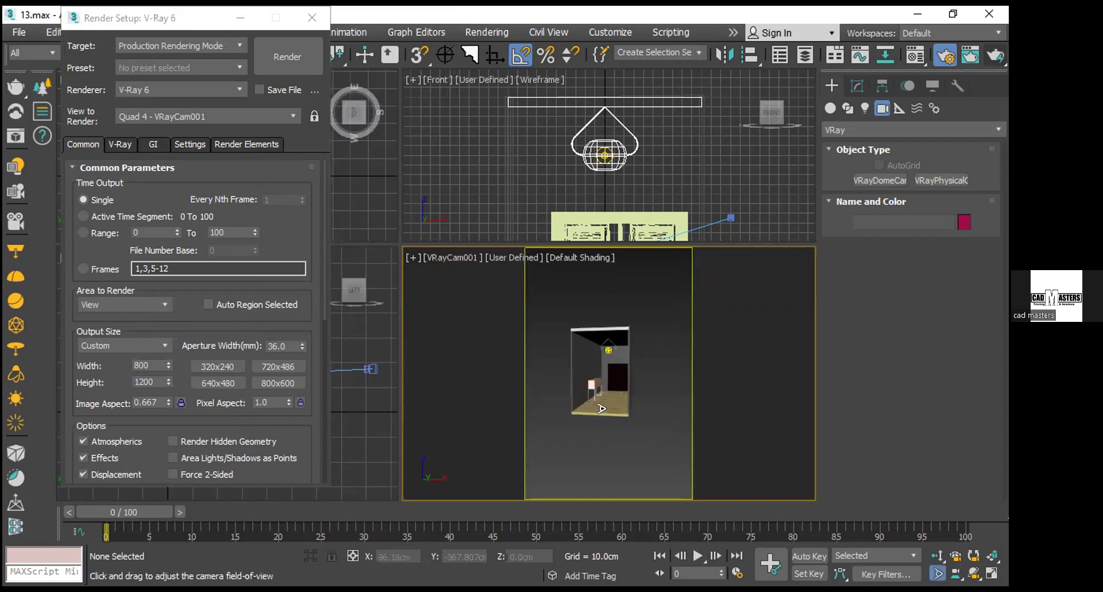
pyautogui.moveTo(590, 358); pyautogui.dragTo(580, 338)
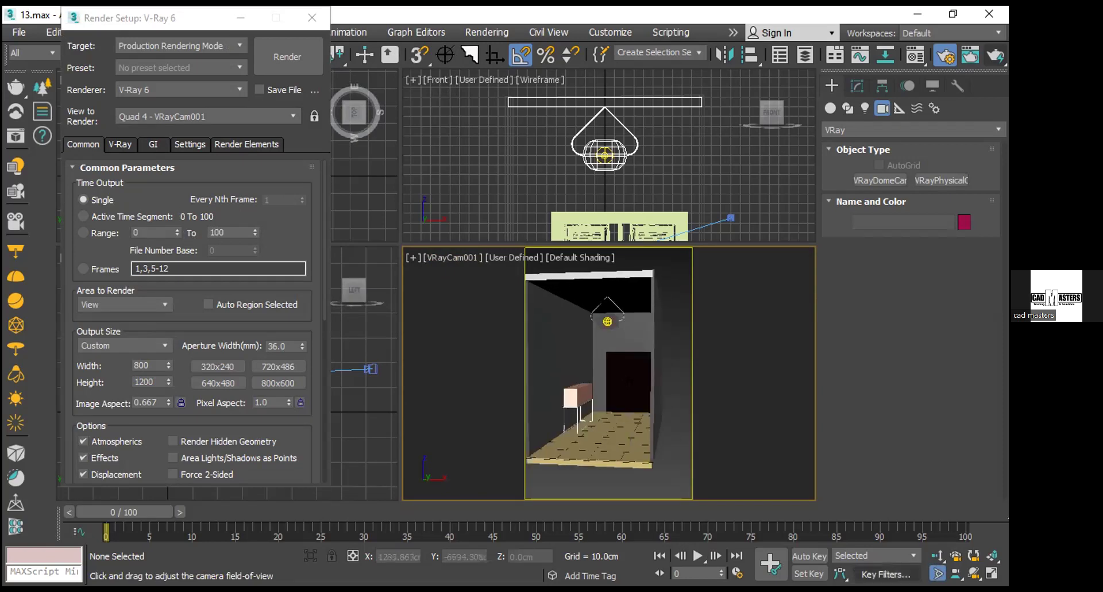
pyautogui.moveTo(561, 398); pyautogui.dragTo(569, 395, button='middle')
pyautogui.rightClick(619, 328)
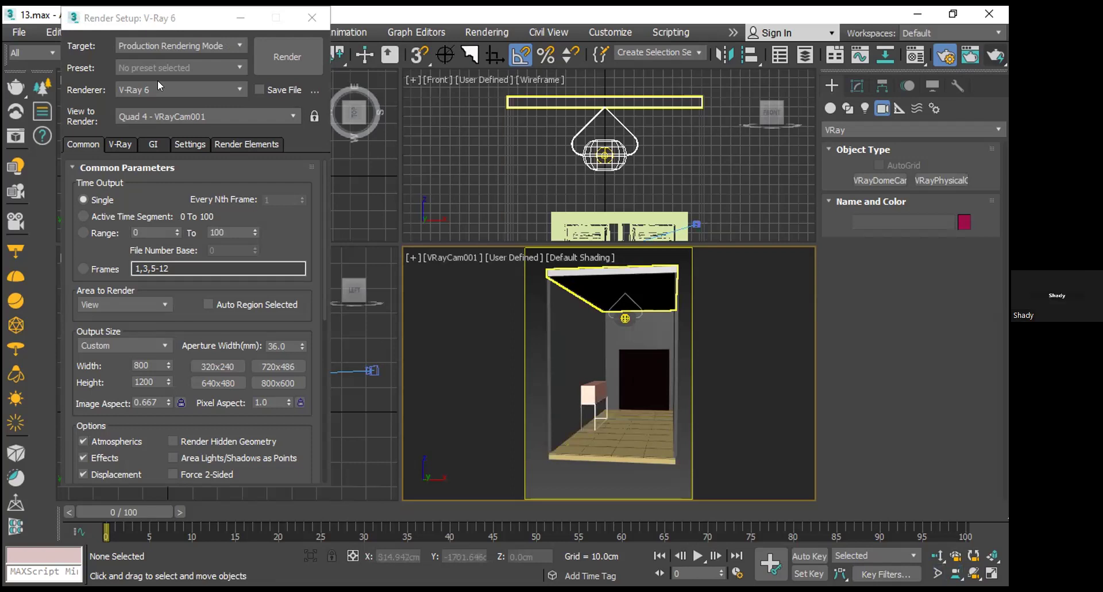
pyautogui.click(618, 332)
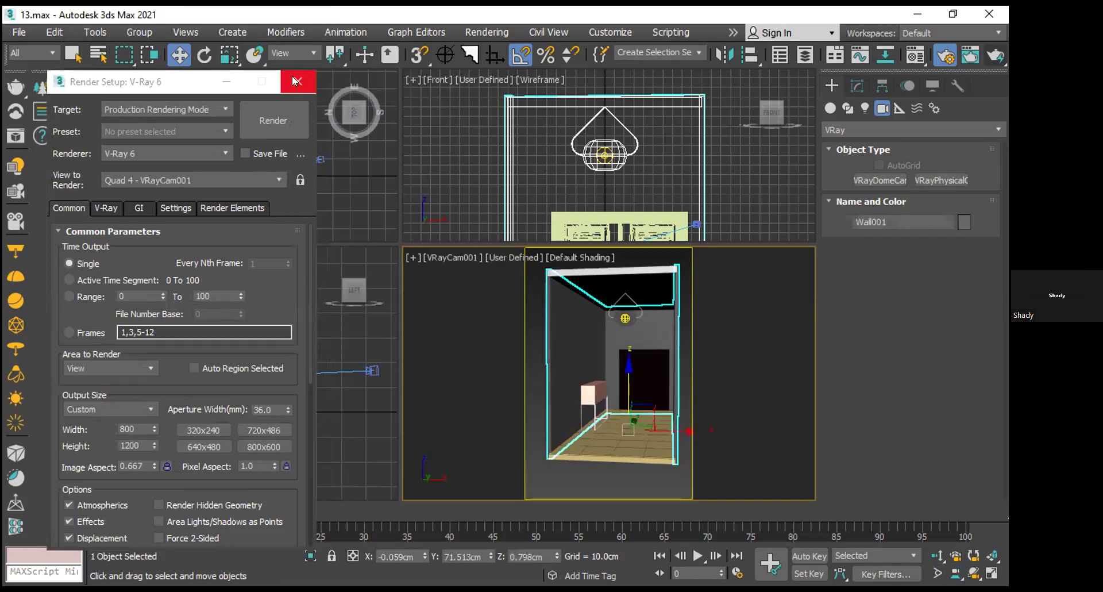
pyautogui.click(133, 26)
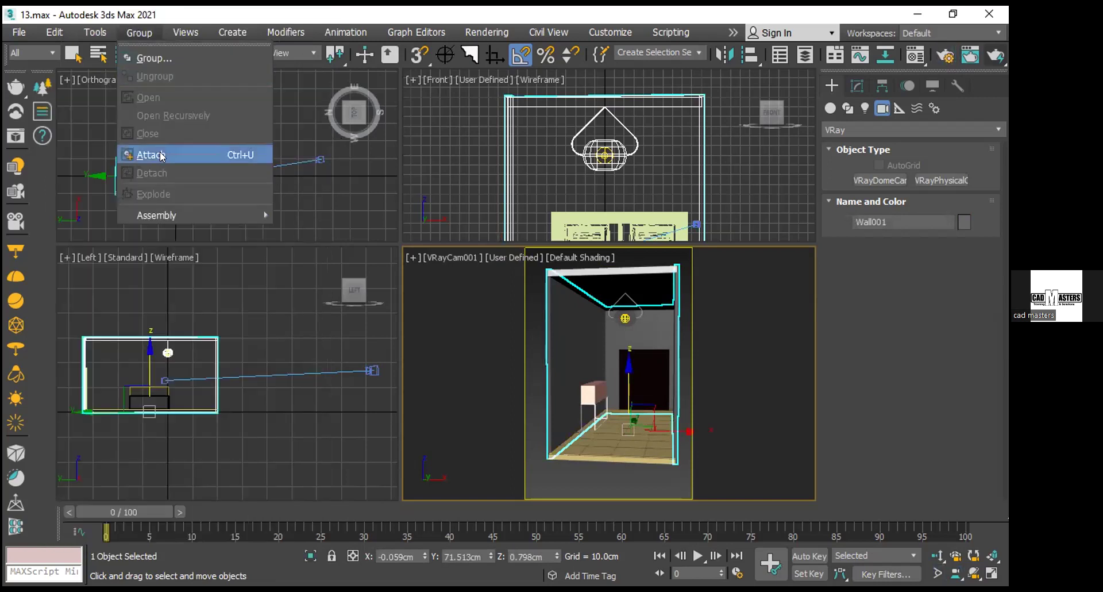
pyautogui.click(608, 325)
# Draw a box about 198 cm wide, 299 cm long and 6.5 cm thick in the Front view, covering the room's cross-section.
pyautogui.click(828, 106)
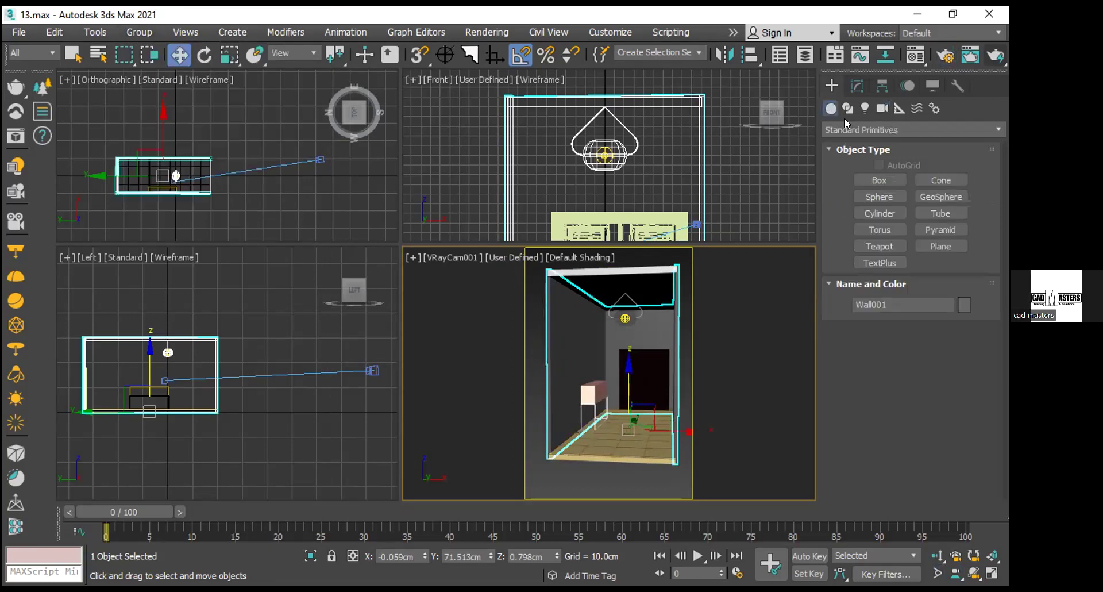
pyautogui.click(880, 181)
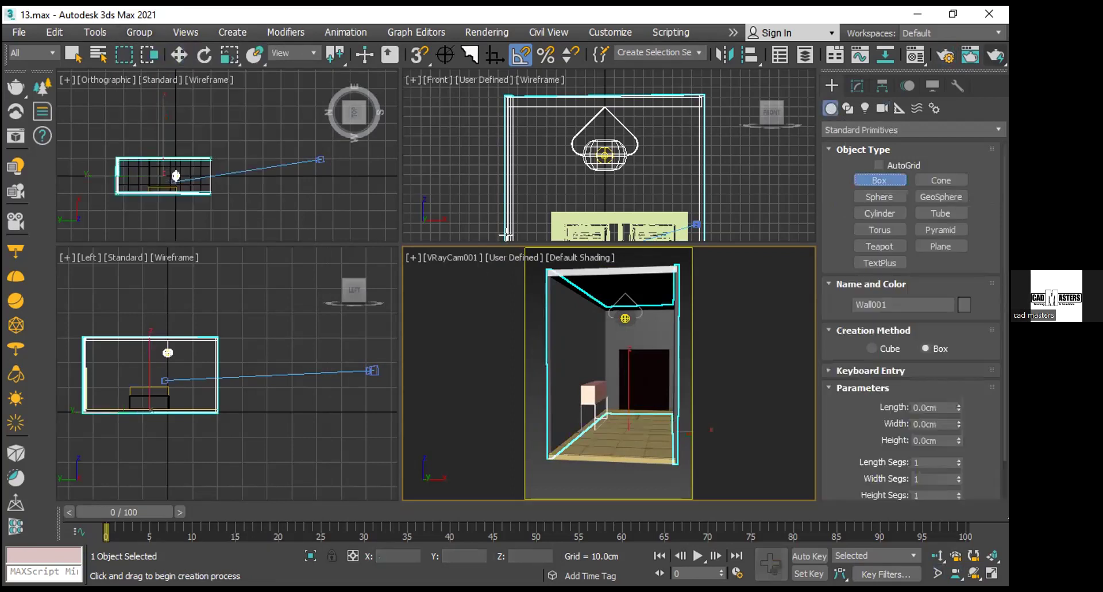
pyautogui.scroll(-4, 533, 143)
pyautogui.moveTo(534, 143); pyautogui.dragTo(557, 101, button='middle')
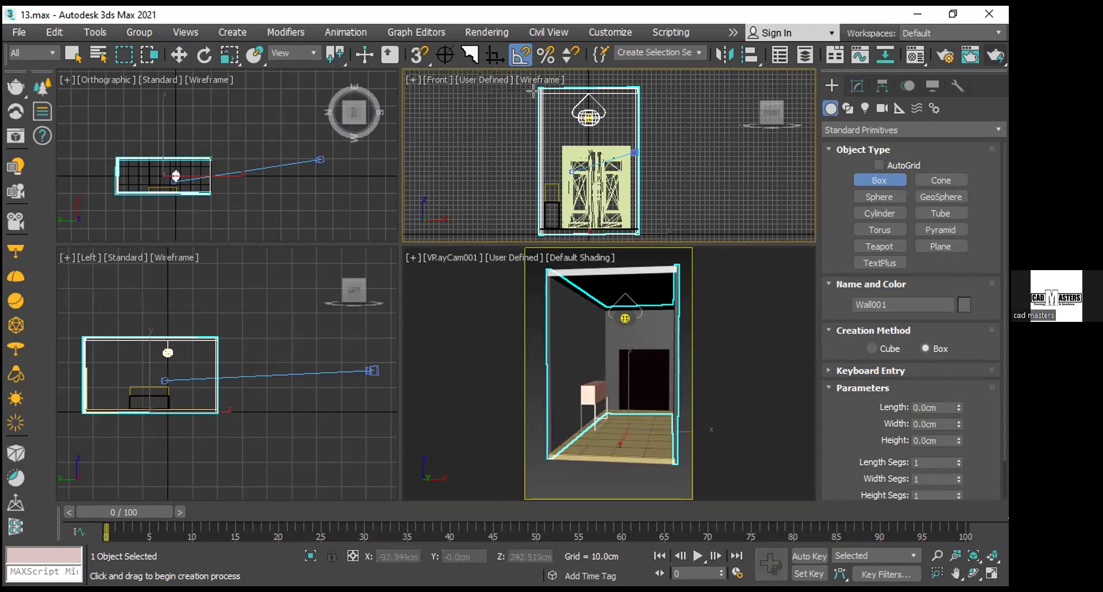
pyautogui.moveTo(536, 87); pyautogui.dragTo(628, 222)
pyautogui.click(628, 220)
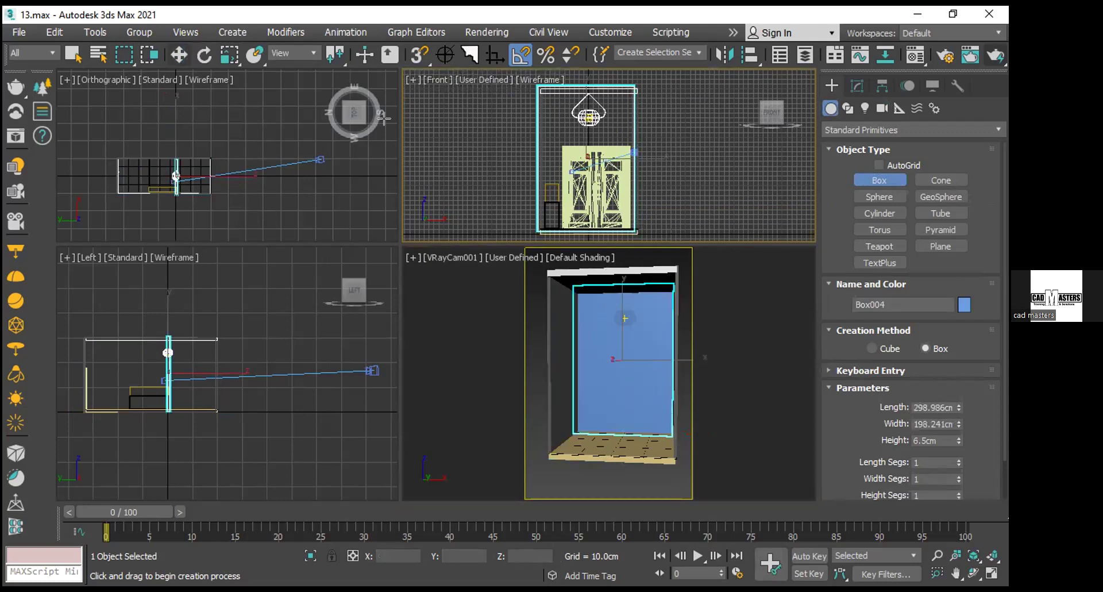
# Move the new box along the room's length to its open end near the camera, at about Y -167.3 cm, and deselect it.
pyautogui.press('w')
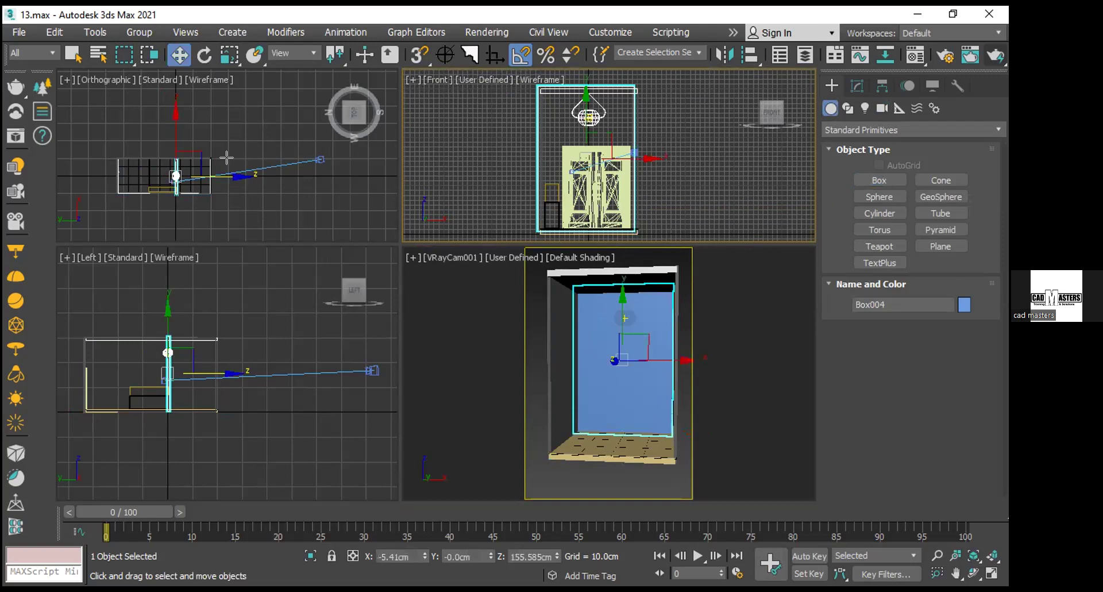
pyautogui.click(217, 176)
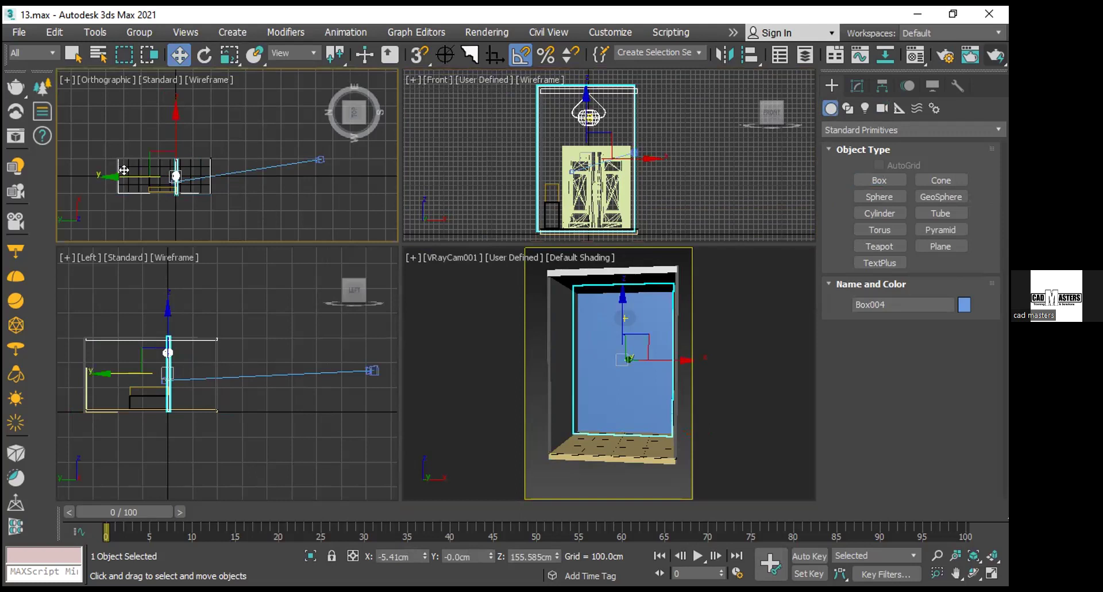
pyautogui.moveTo(139, 170)
pyautogui.mouseDown()
pyautogui.moveTo(175, 167)
pyautogui.moveTo(151, 169)
pyautogui.mouseUp()
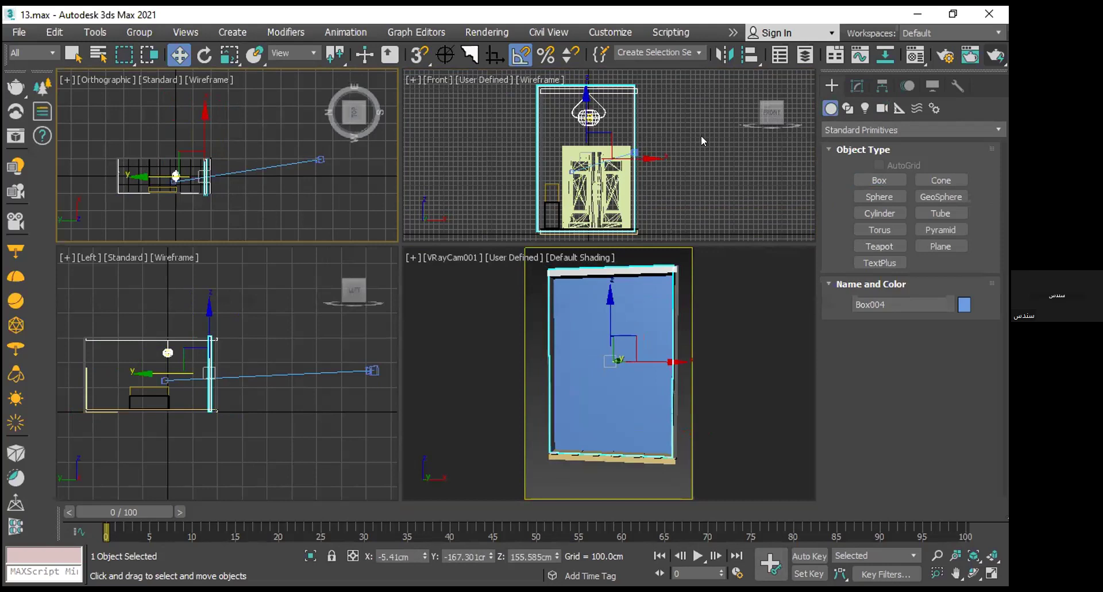
pyautogui.click(261, 120)
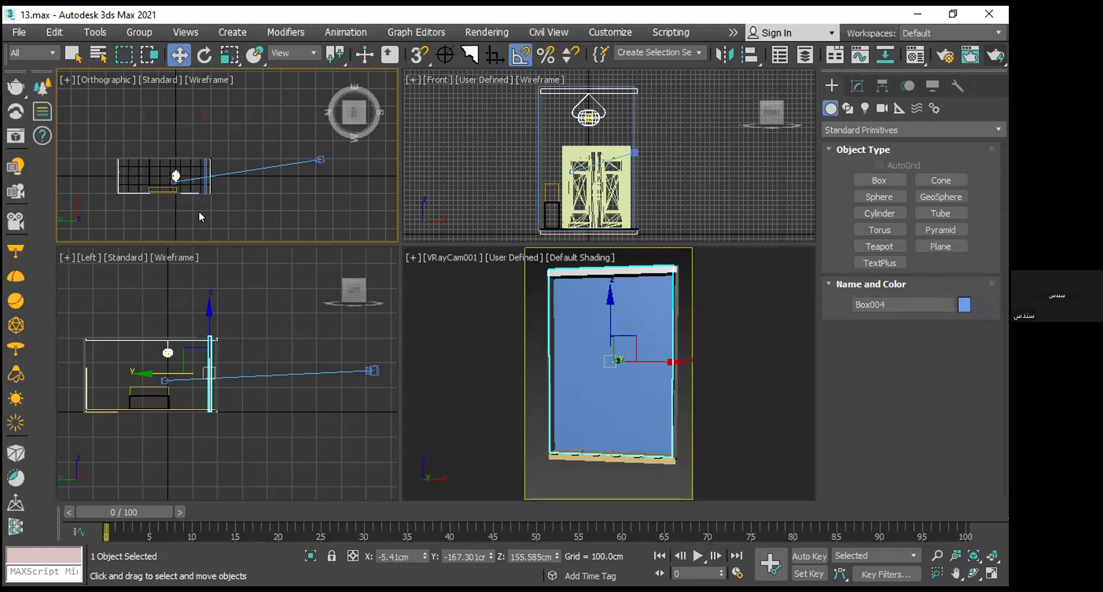
# Select the room objects together with the new box and hide all cameras by category.
pyautogui.hotkey('ctrl', 'a')
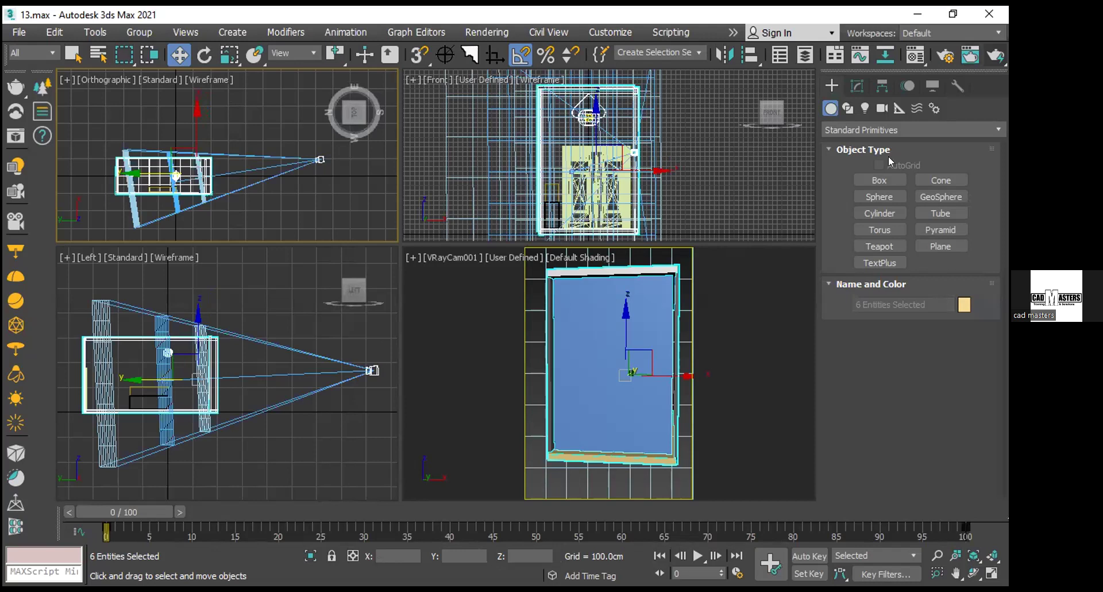
pyautogui.click(971, 55)
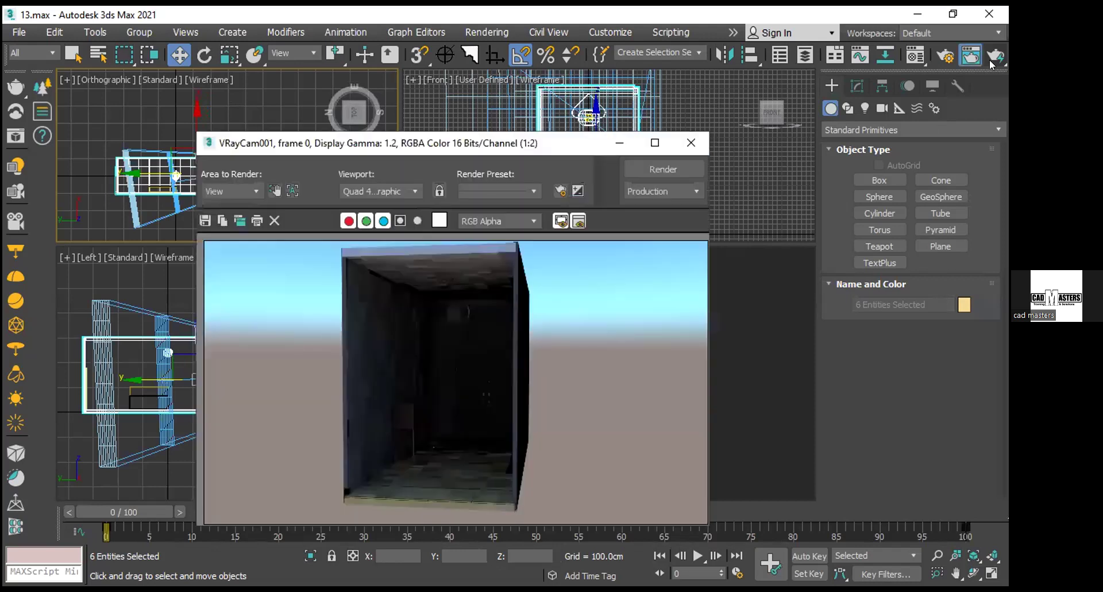
pyautogui.click(932, 87)
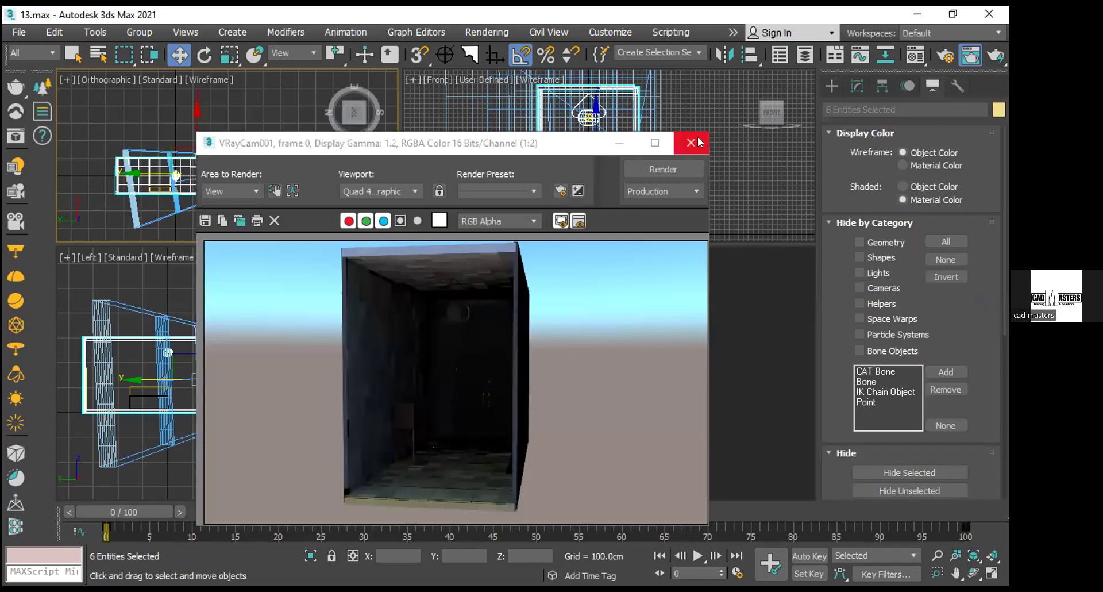
pyautogui.click(691, 143)
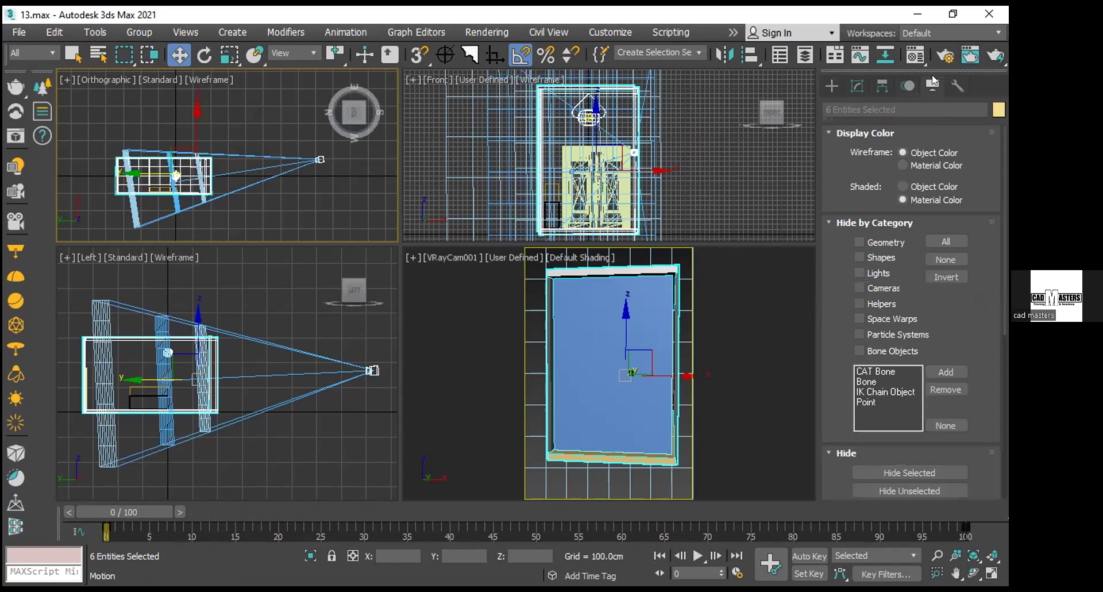
pyautogui.click(873, 288)
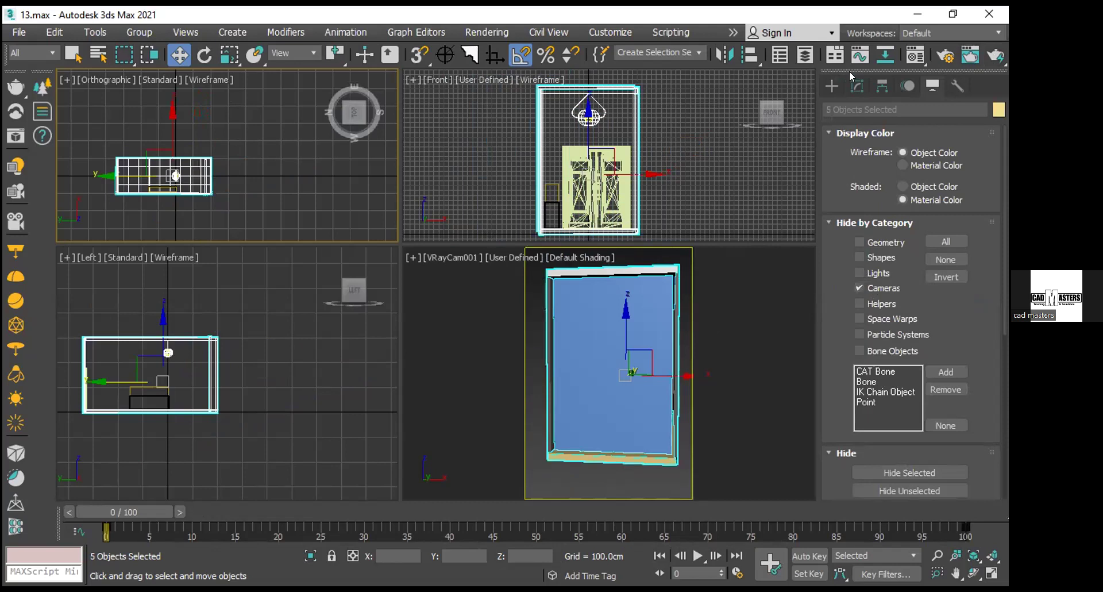
# Apply Edit Mesh to the selected objects and pull the vertices at the room's open end outward past the camera.
pyautogui.click(857, 86)
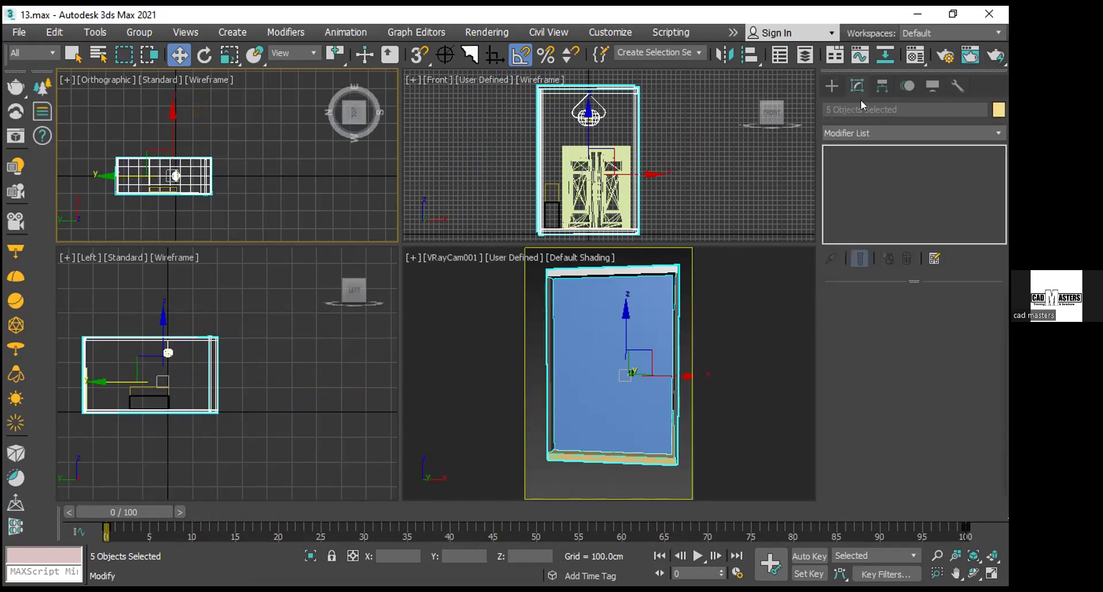
pyautogui.click(870, 131)
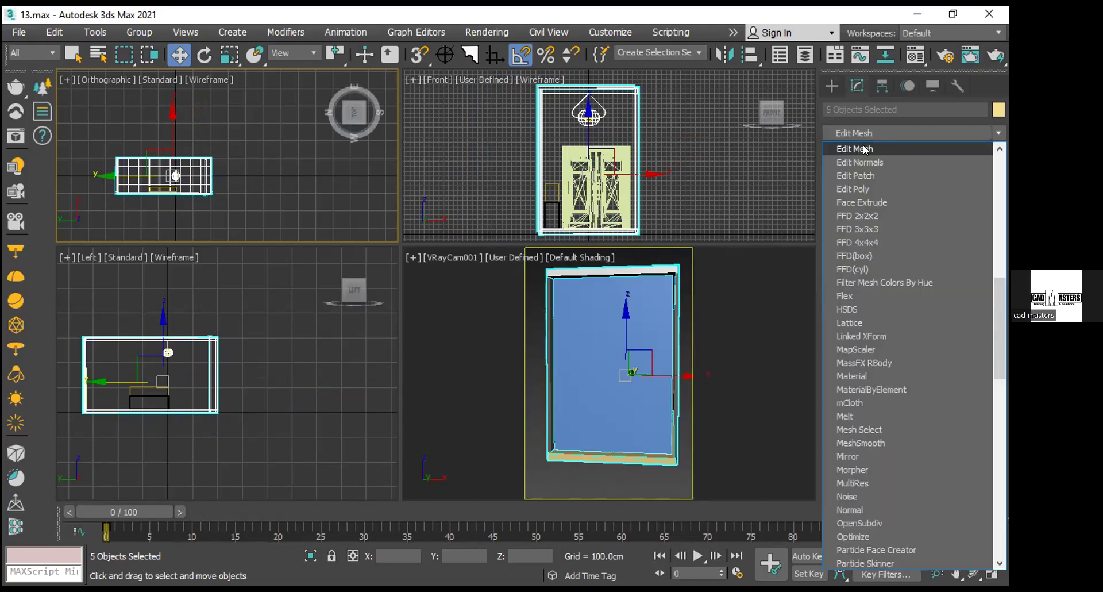
pyautogui.click(865, 149)
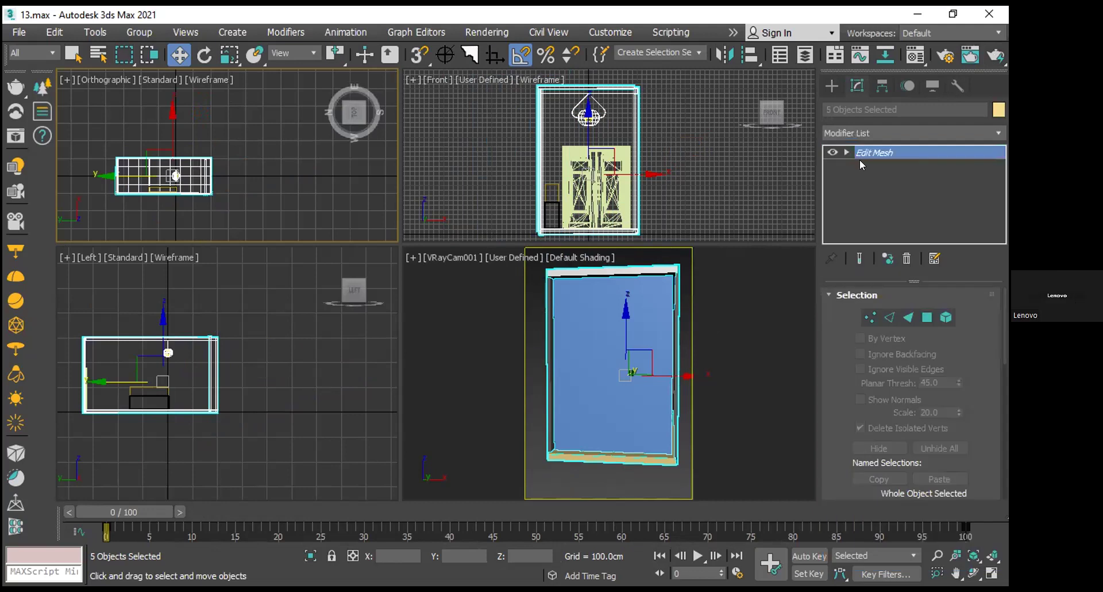
pyautogui.click(843, 152)
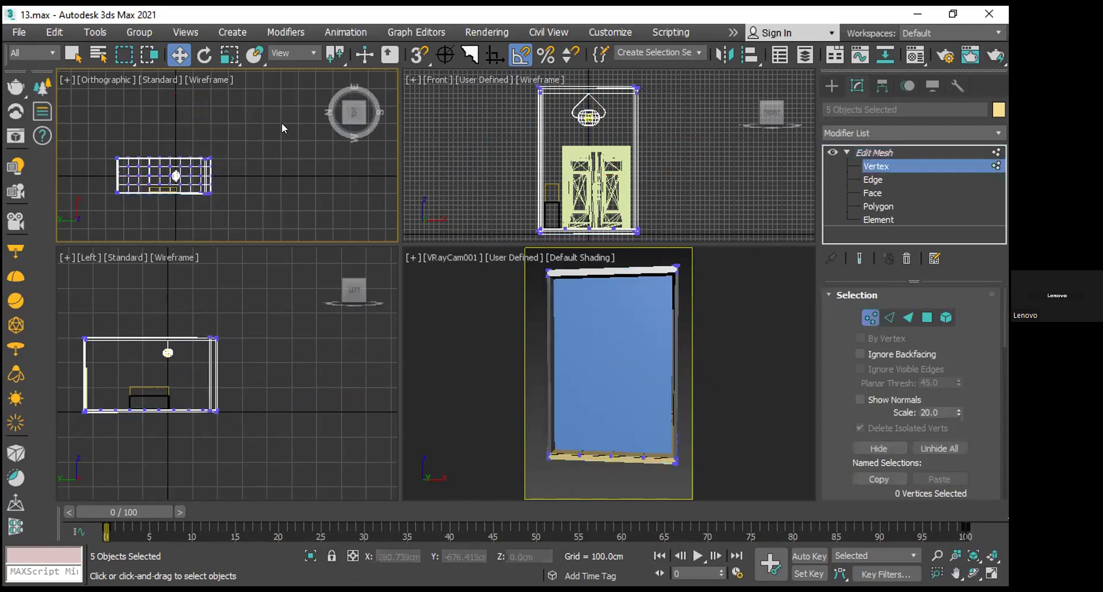
pyautogui.click(868, 166)
pyautogui.moveTo(273, 125); pyautogui.dragTo(196, 210)
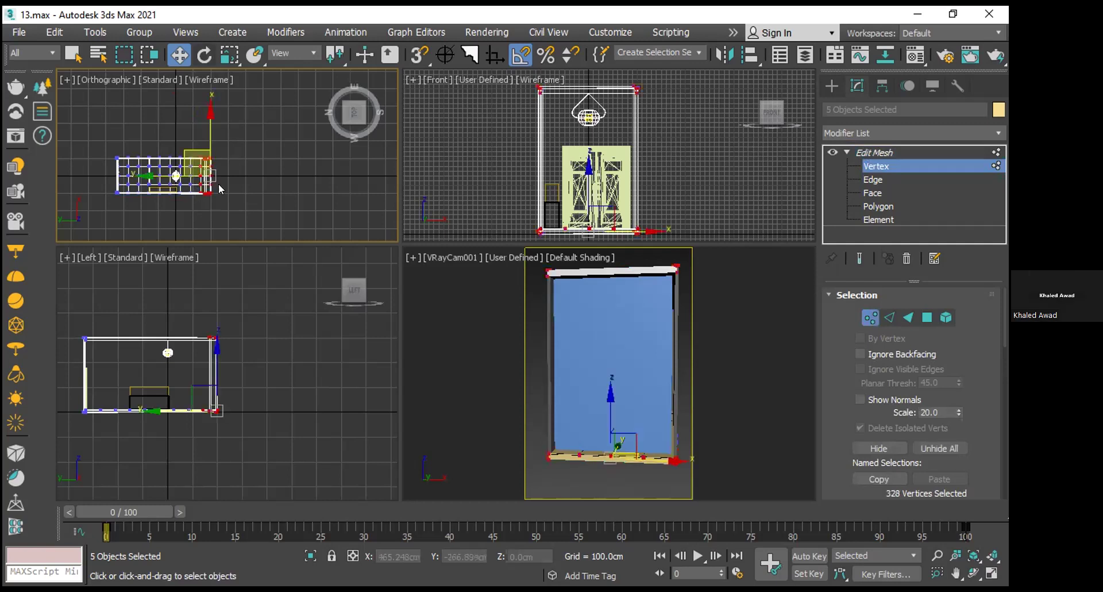
pyautogui.moveTo(148, 175); pyautogui.dragTo(317, 167)
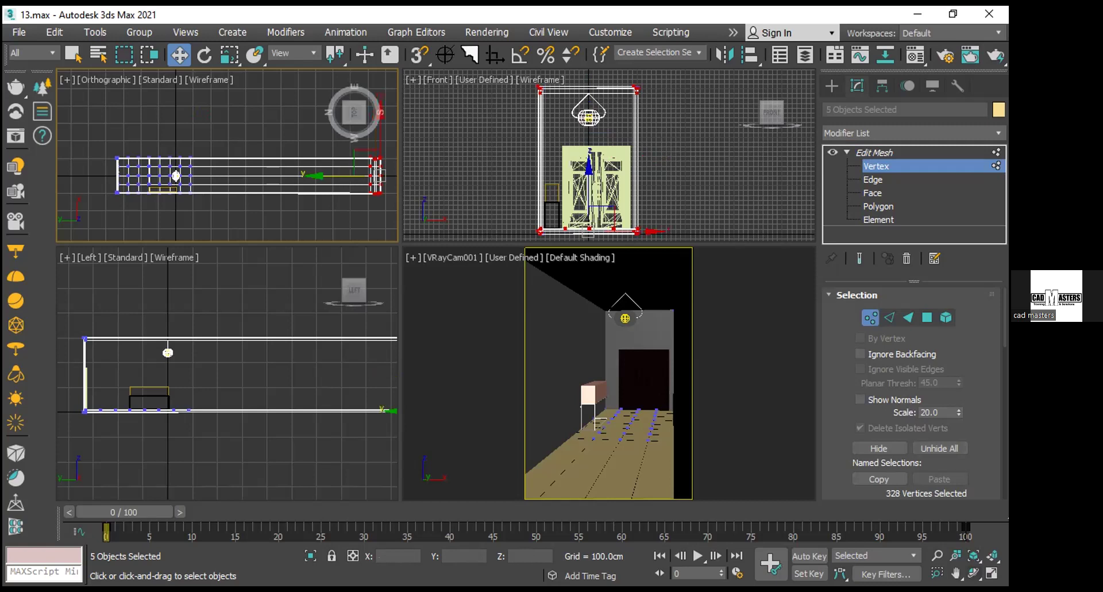
pyautogui.hotkey('ctrl', 'p')
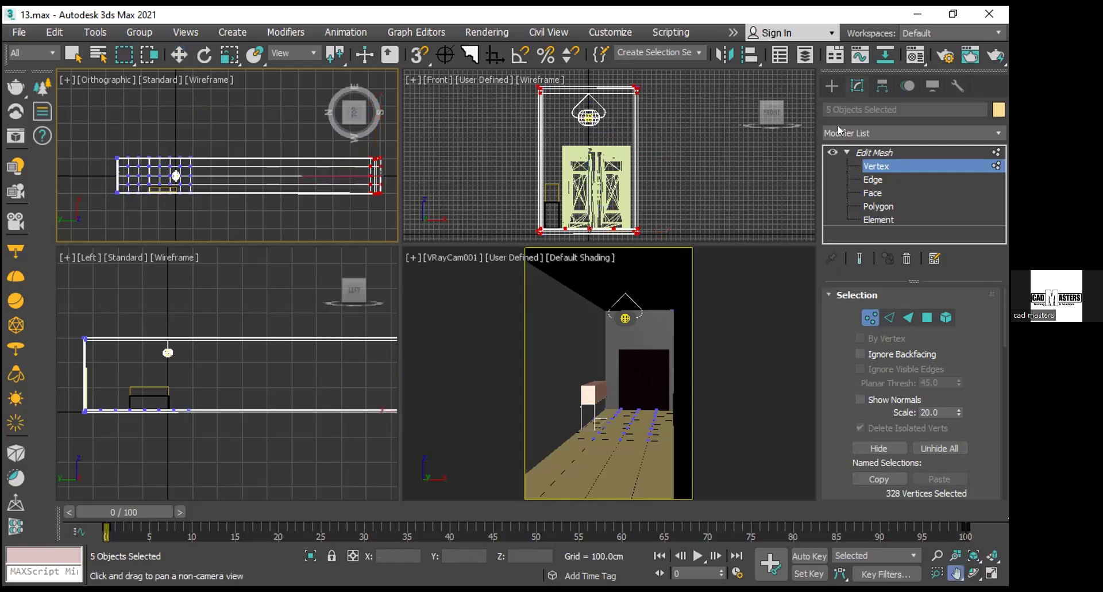
pyautogui.click(832, 86)
pyautogui.press('w')
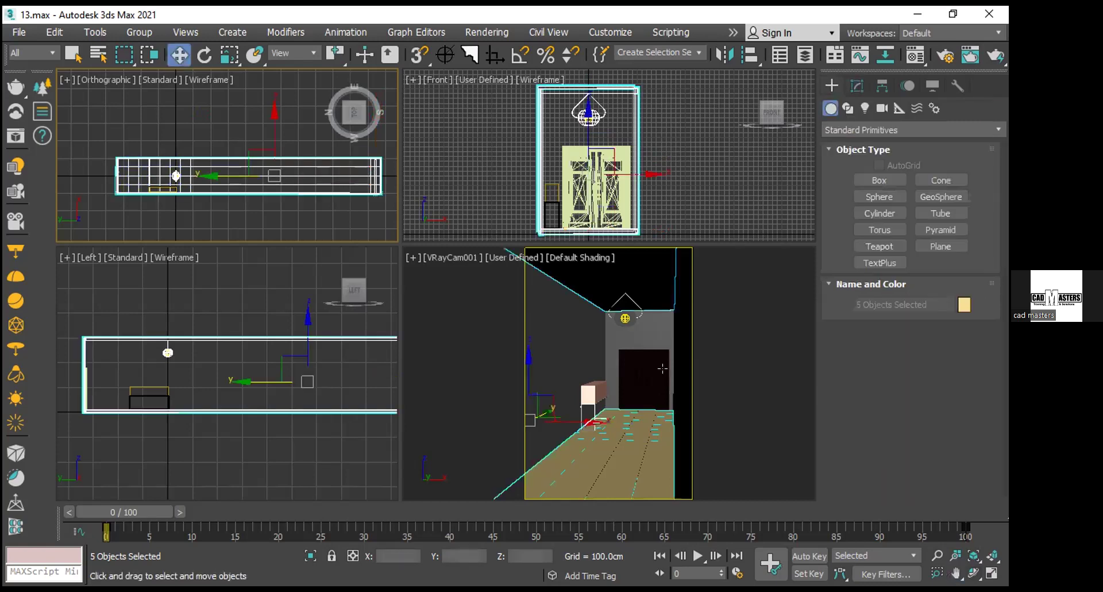
# Render the VRayCam001 view, check the whole image in the frame buffer and close it.
pyautogui.rightClick(789, 292)
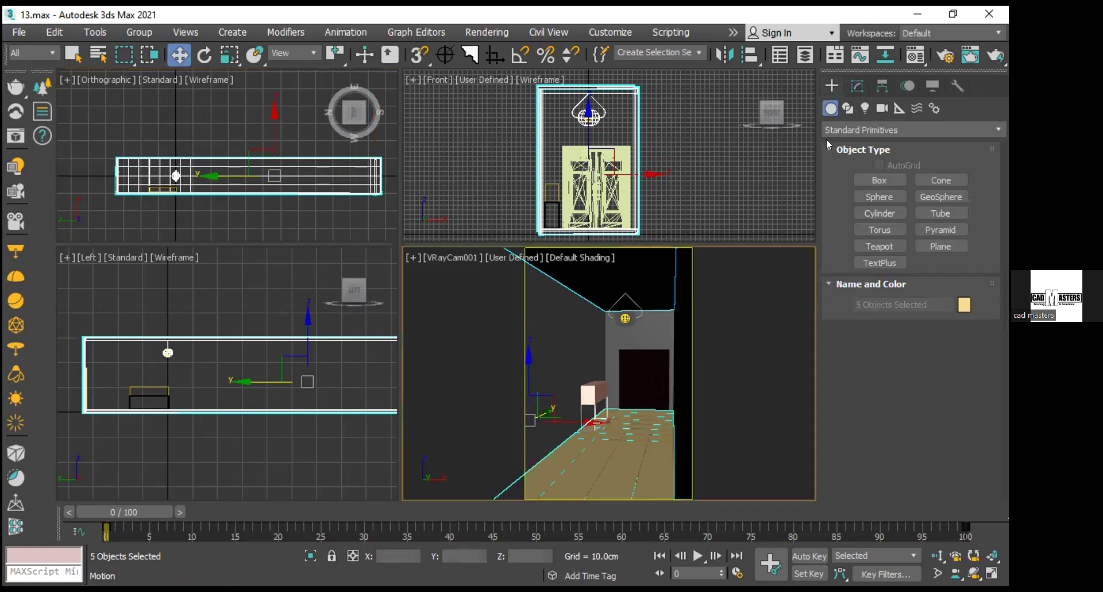
pyautogui.click(996, 55)
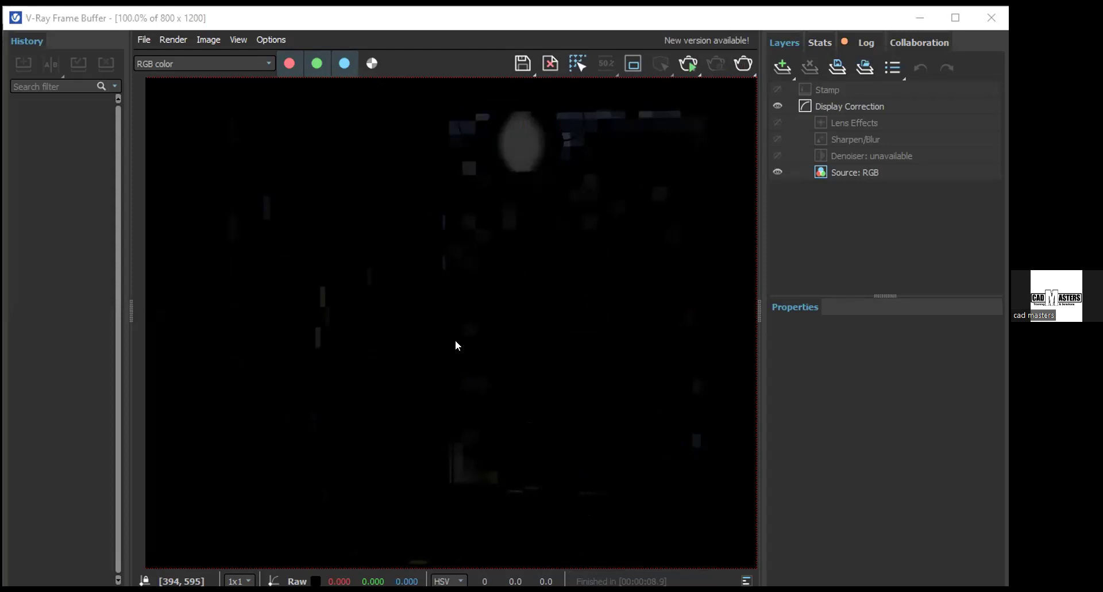
pyautogui.scroll(-1, 685, 234)
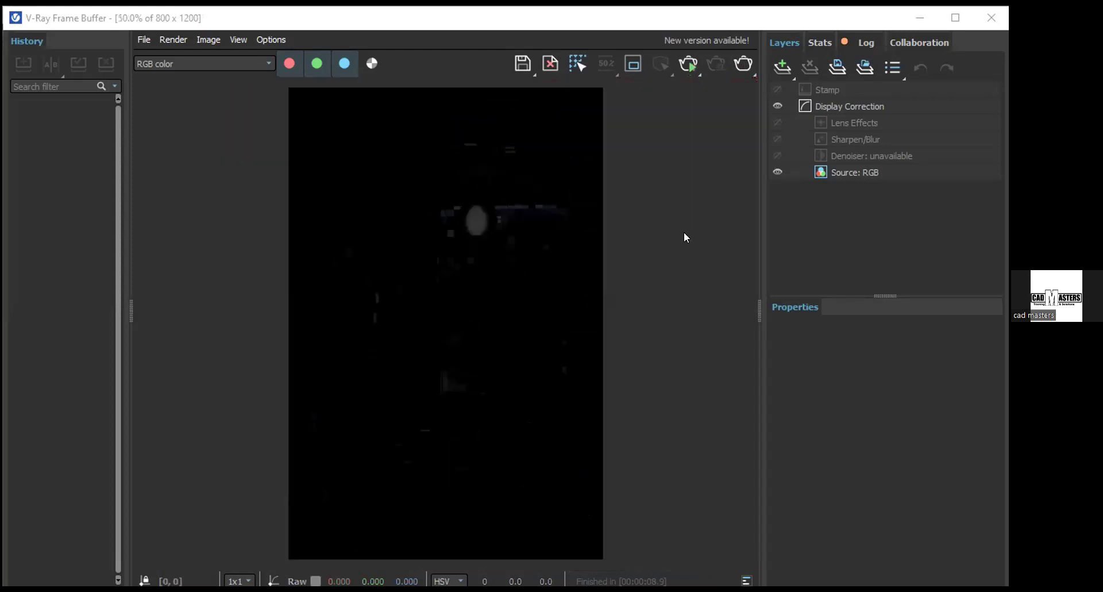
pyautogui.scroll(-1, 685, 236)
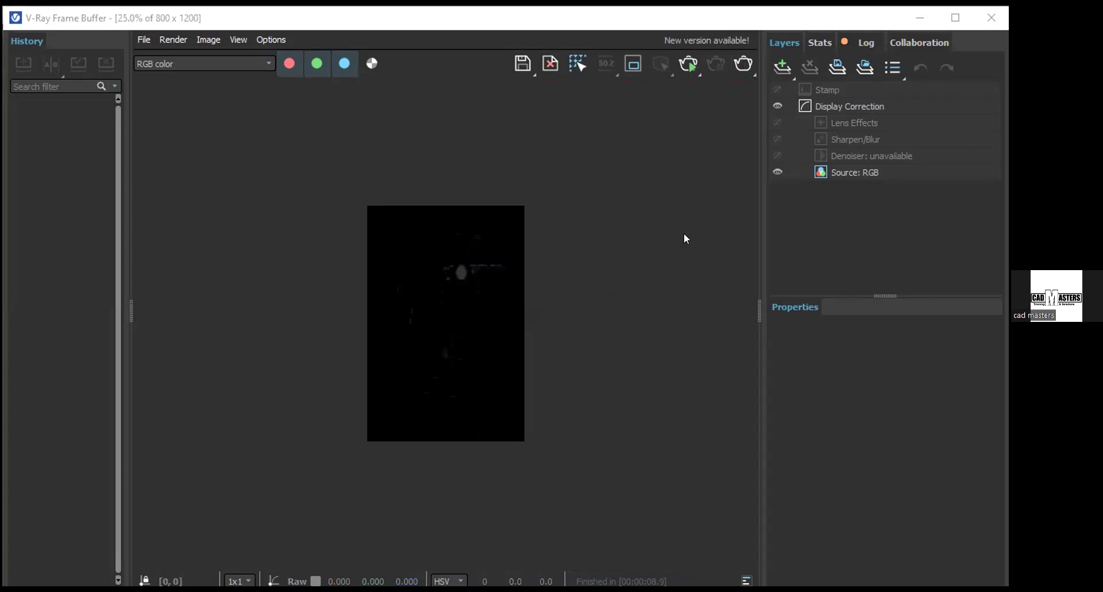
pyautogui.scroll(1, 686, 238)
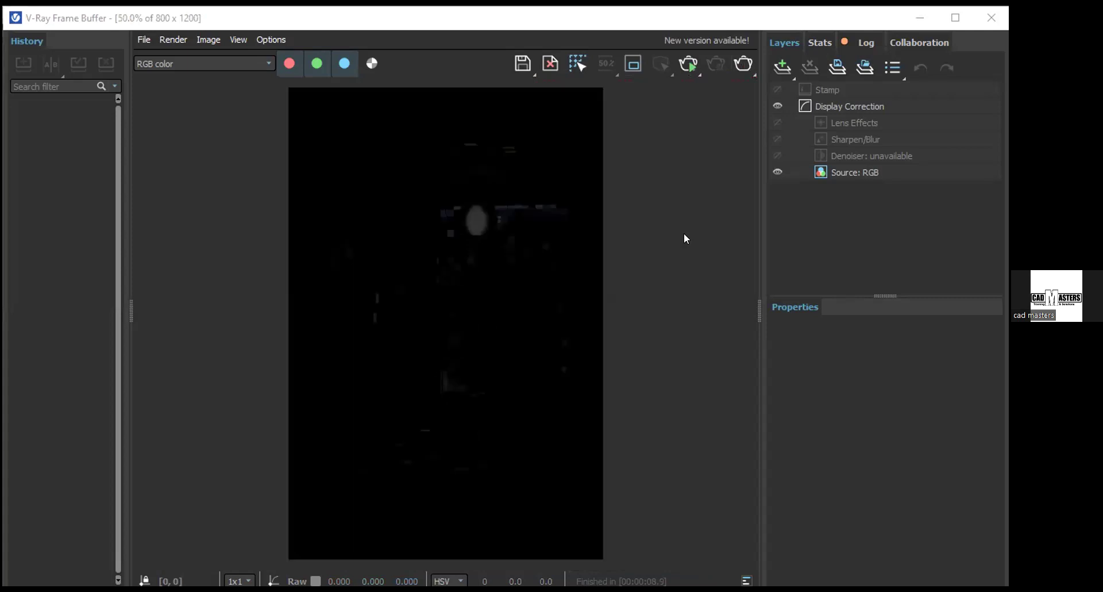
pyautogui.click(1000, 18)
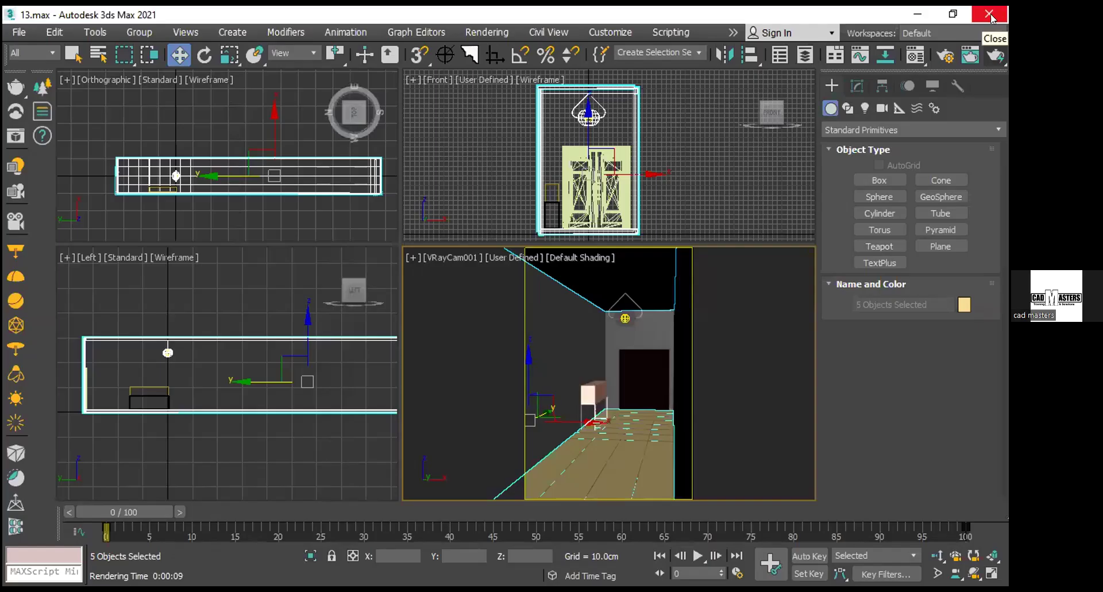
# Select the chamfer-box lampshade around the light in the Front view and examine its parameters and the light inside it.
pyautogui.click(598, 112)
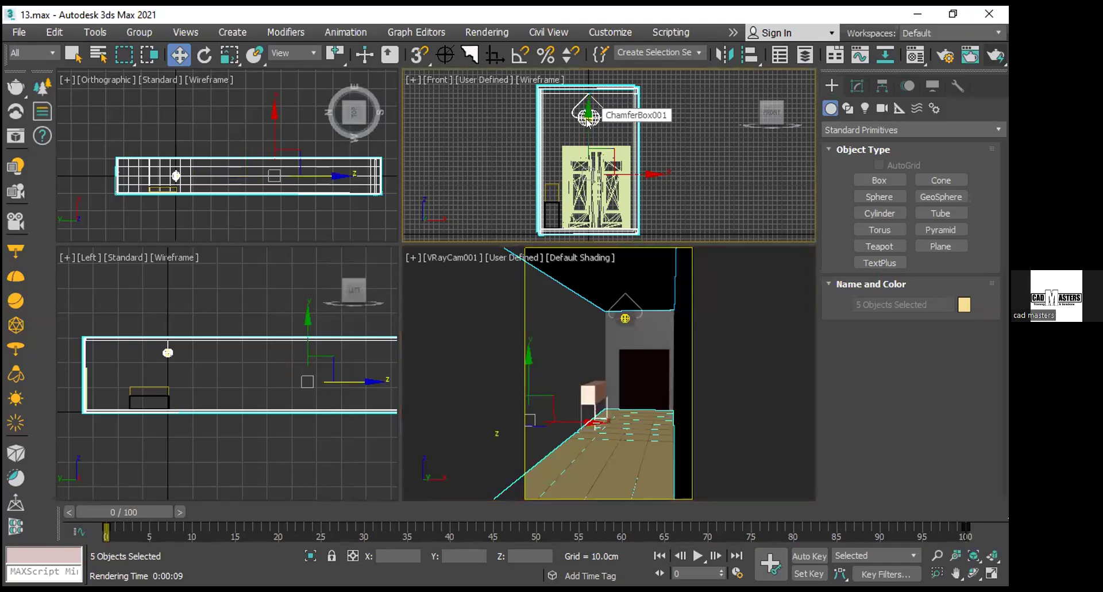
pyautogui.scroll(3, 587, 119)
pyautogui.scroll(2, 596, 126)
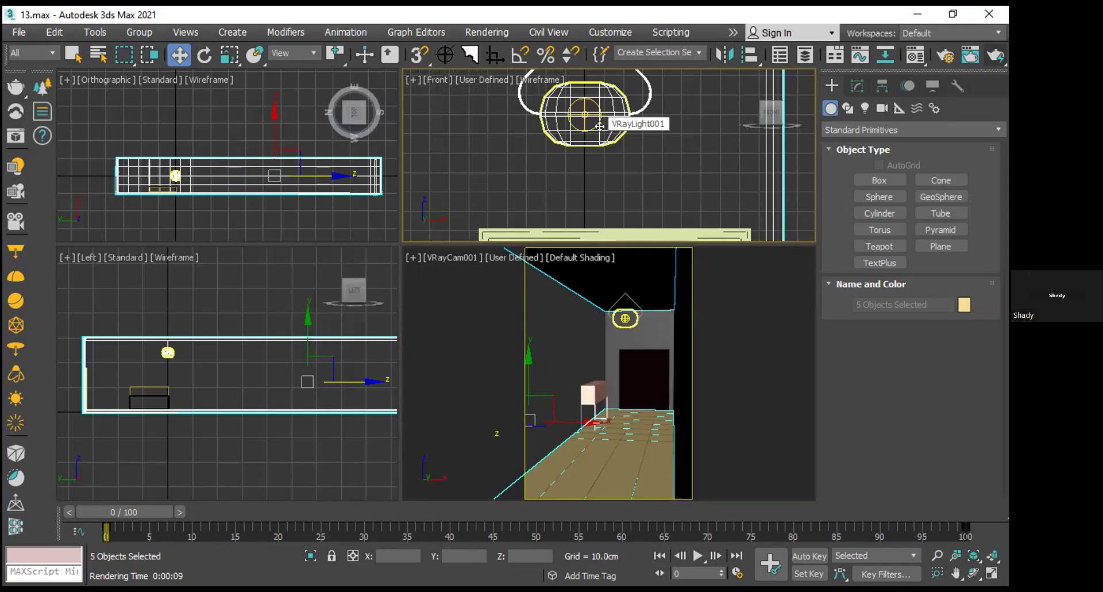
pyautogui.click(599, 125)
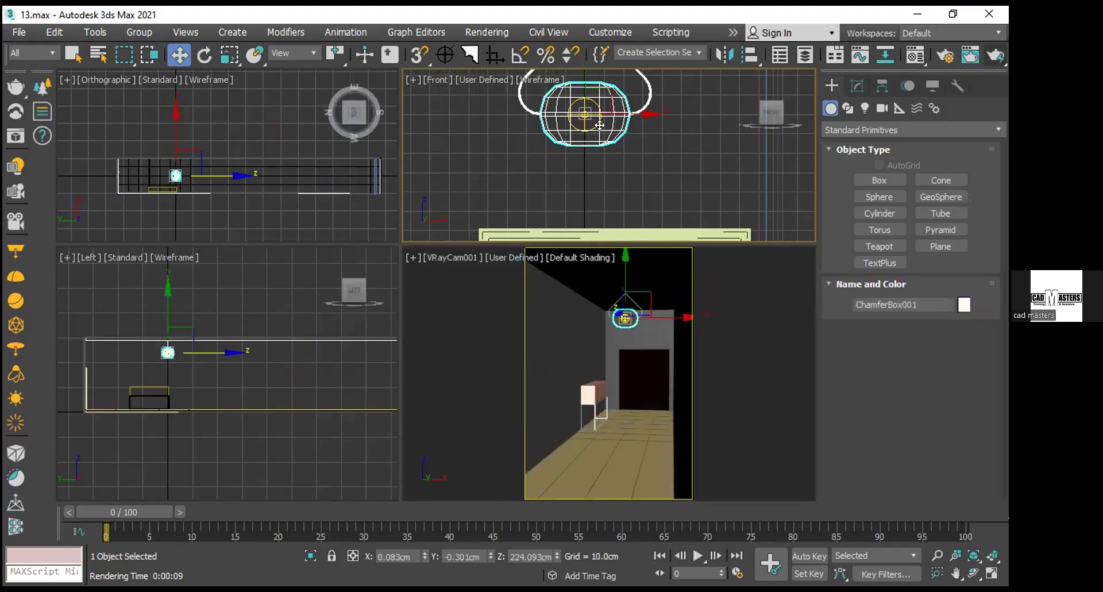
pyautogui.click(854, 86)
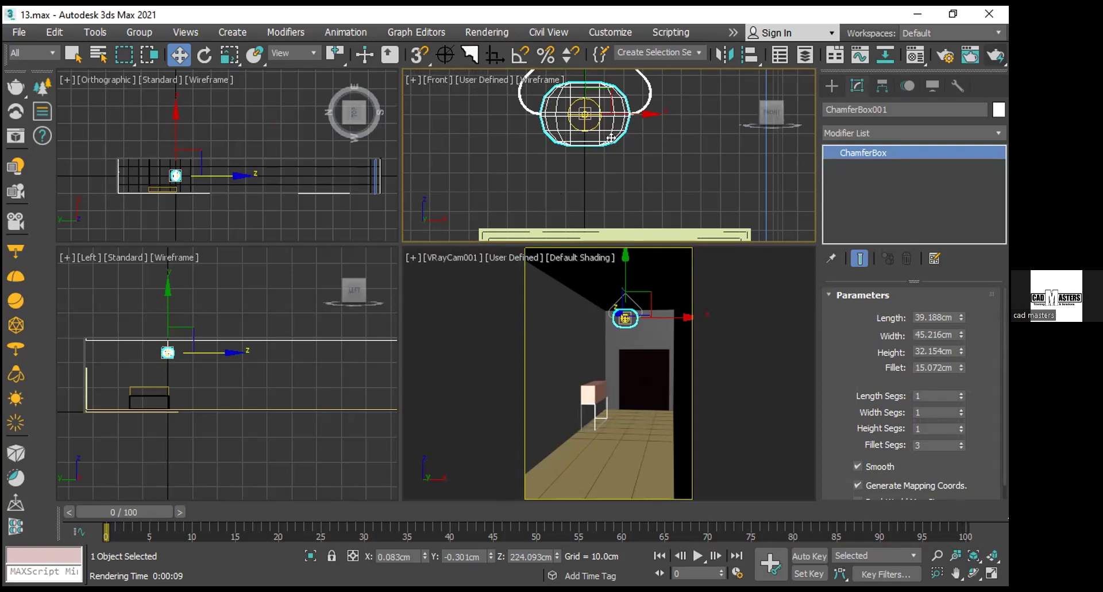
pyautogui.keyDown('alt'); pyautogui.moveTo(625, 125); pyautogui.dragTo(631, 130, button='middle'); pyautogui.keyUp('alt')
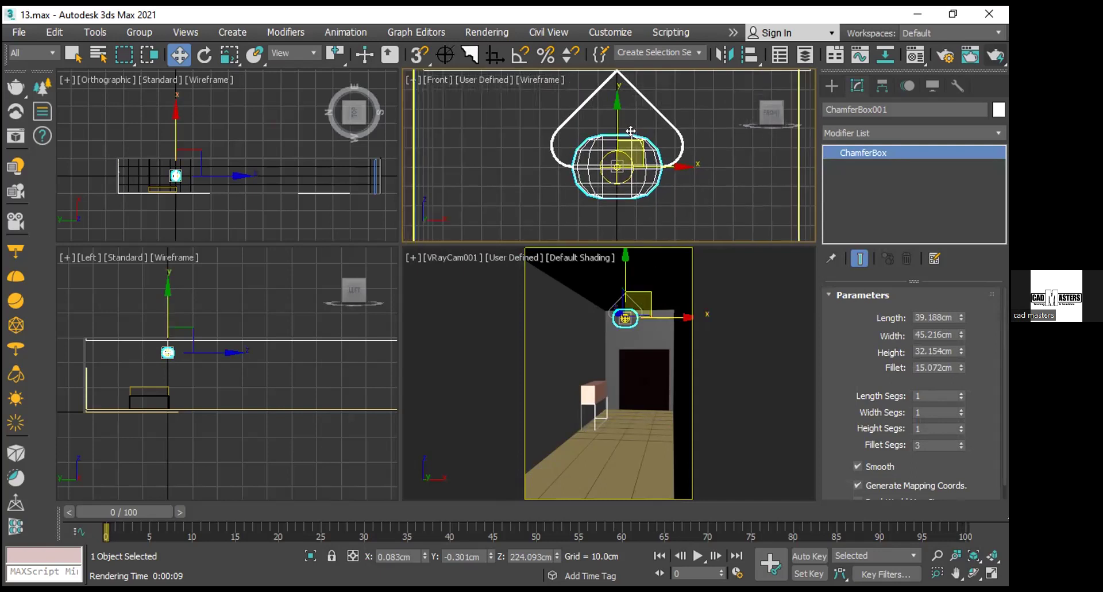
pyautogui.scroll(5, 619, 189)
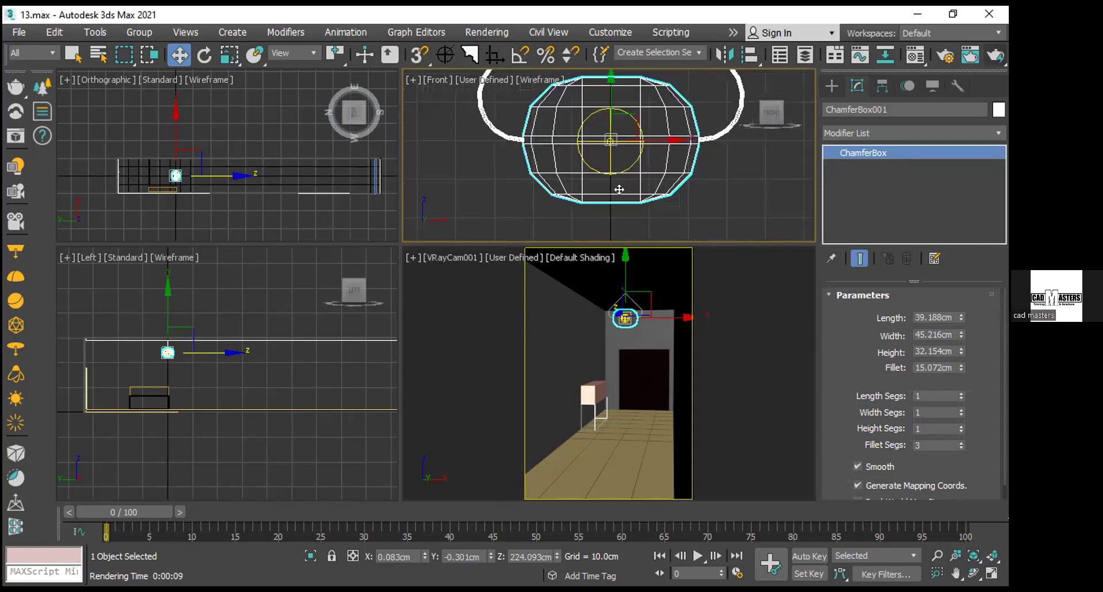
# Clone the chamfer-box lampshade inward as one independent copy, scaled uniformly to about 92.8%.
pyautogui.click(225, 55)
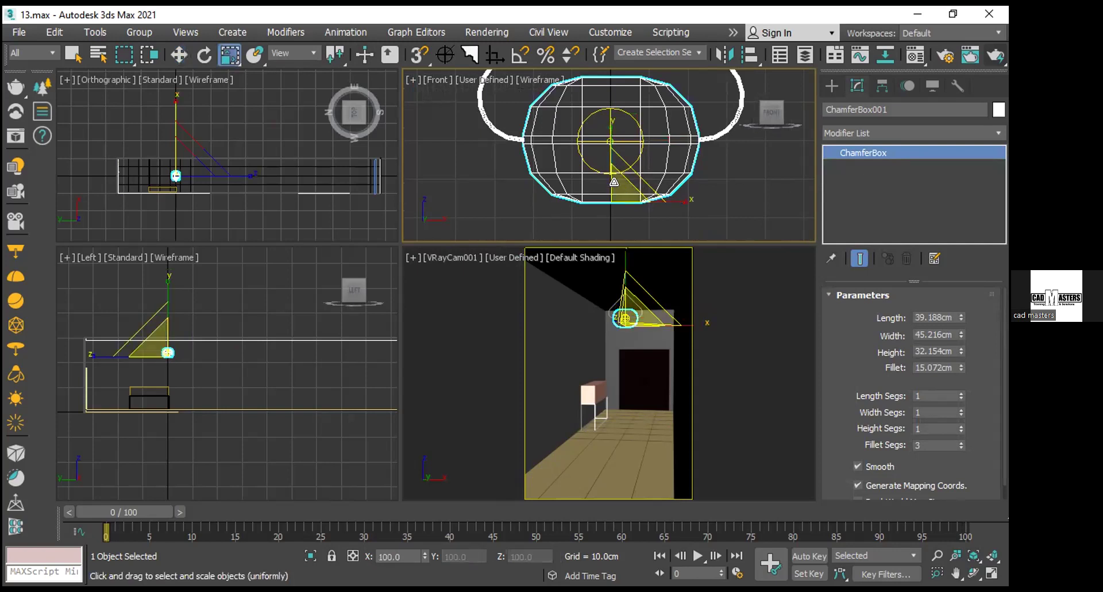
pyautogui.keyDown('shift'); pyautogui.moveTo(615, 188); pyautogui.dragTo(611, 192); pyautogui.keyUp('shift')
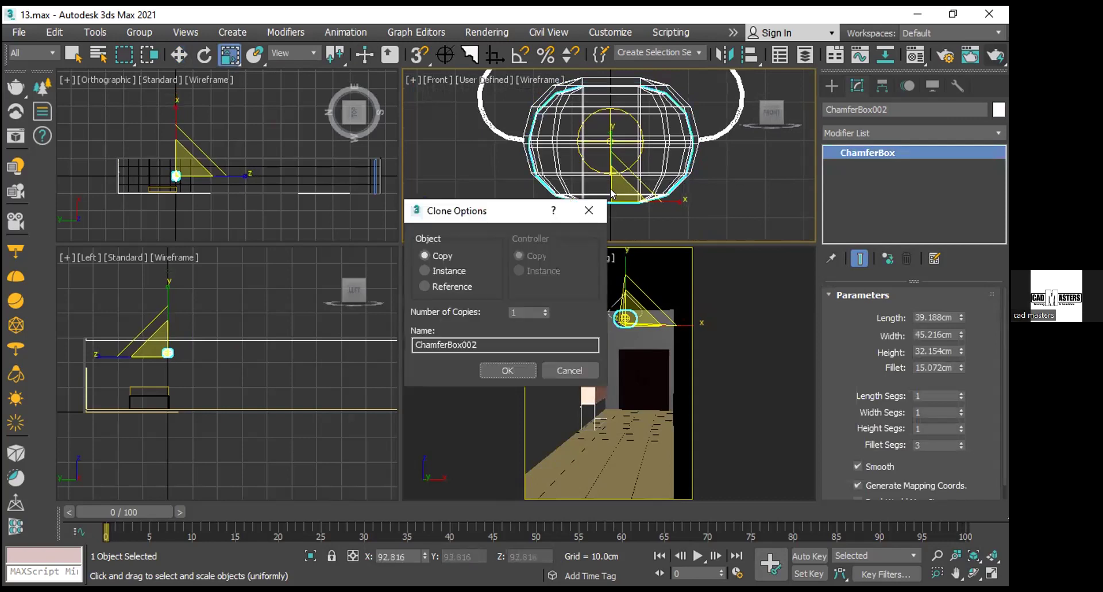
pyautogui.click(490, 371)
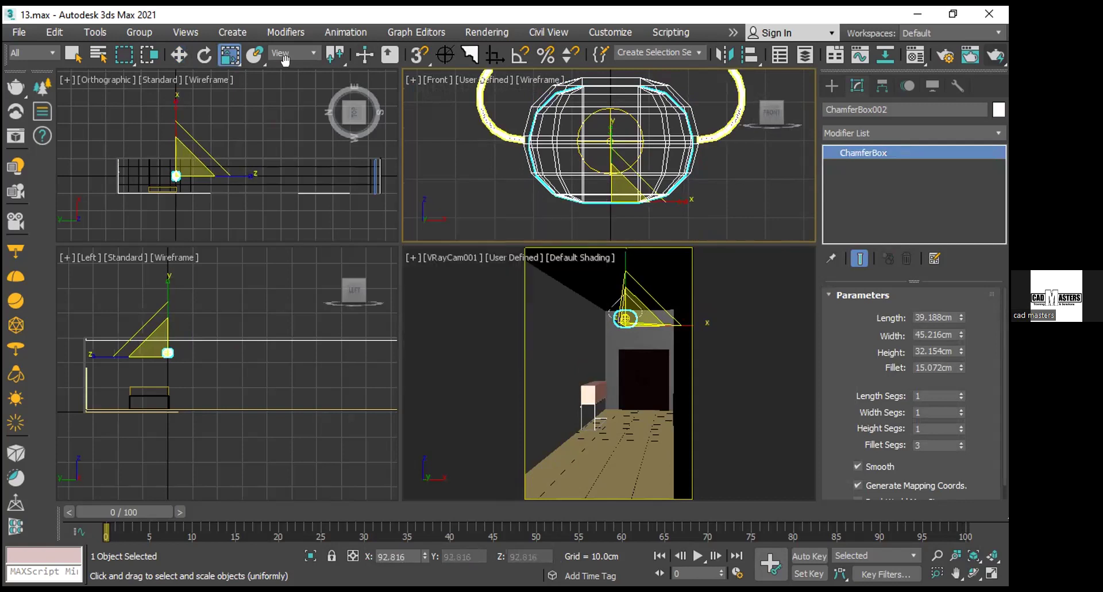
# Try lowering the inner lampshade copy by about 4.3 cm in the Front view and undo the move.
pyautogui.click(180, 54)
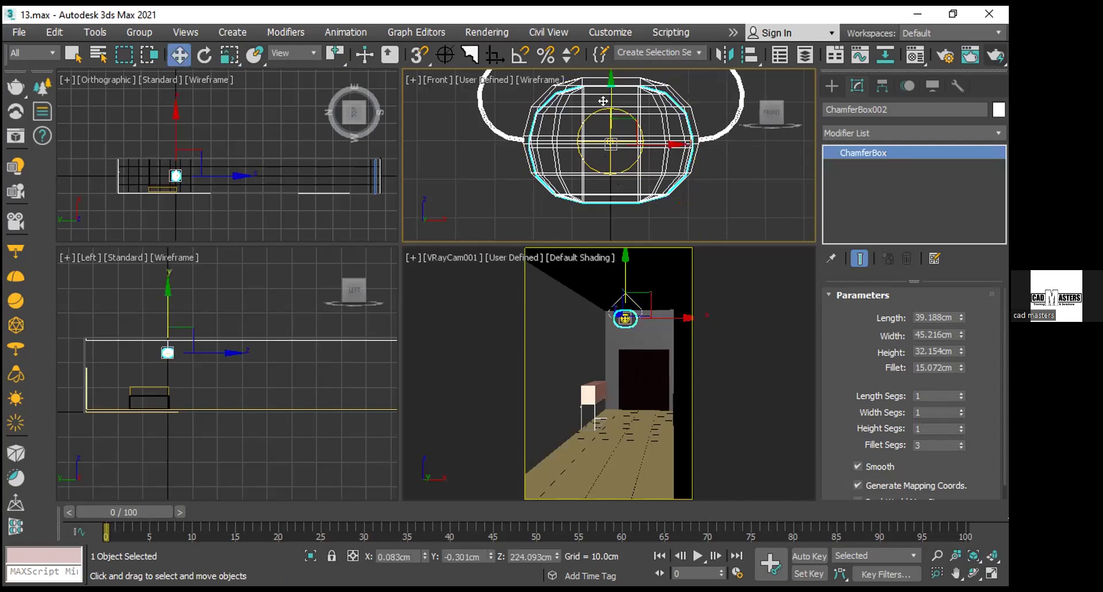
pyautogui.moveTo(603, 96); pyautogui.dragTo(602, 124)
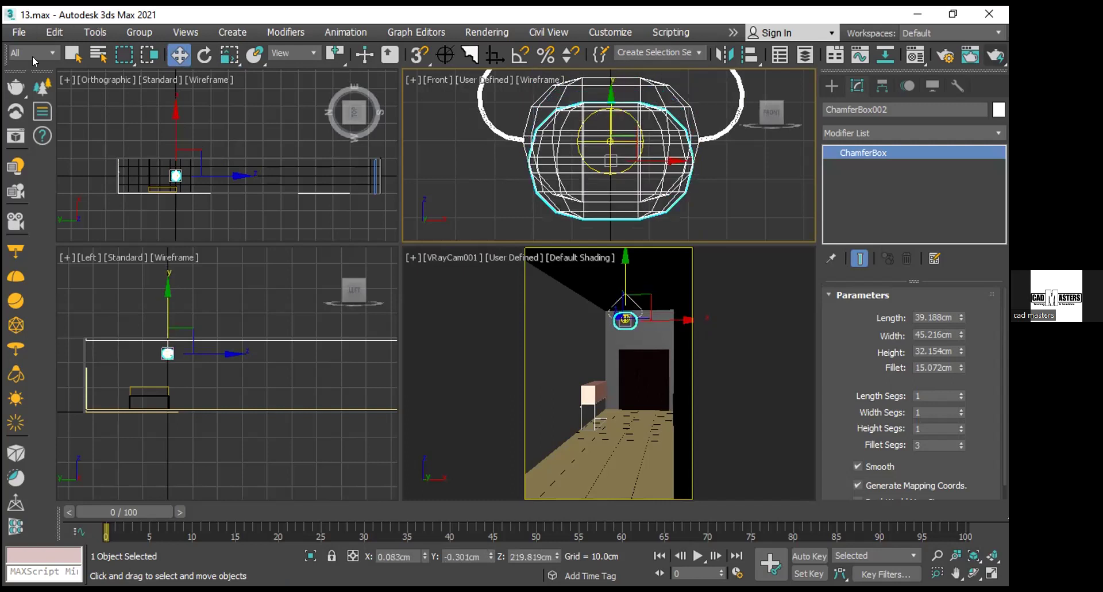
pyautogui.moveTo(70, 61); pyautogui.dragTo(189, 61)
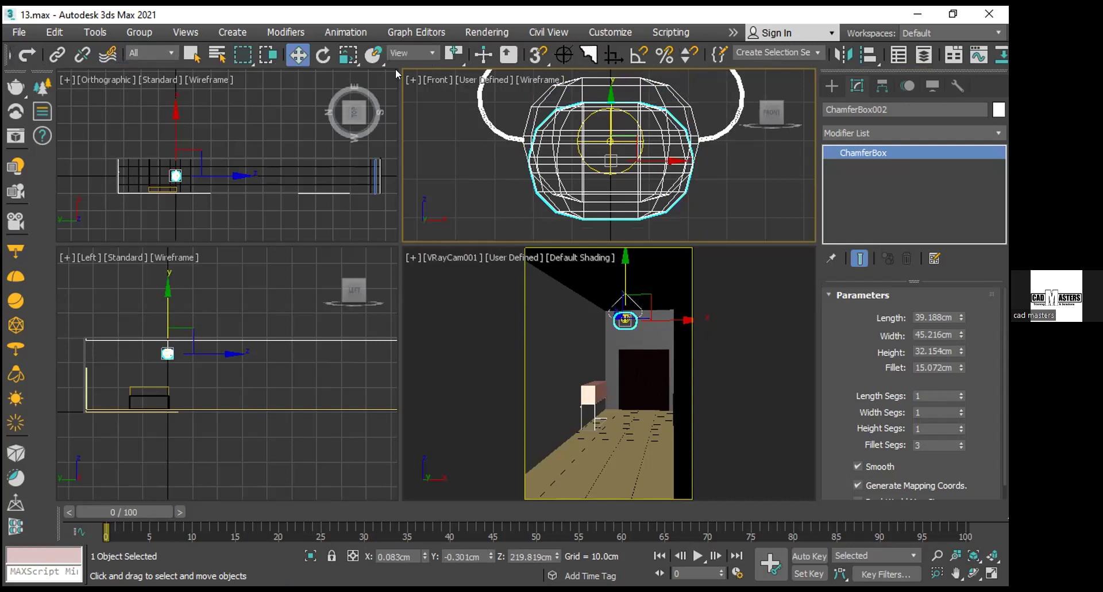
pyautogui.moveTo(143, 61); pyautogui.dragTo(163, 61)
pyautogui.click(21, 55)
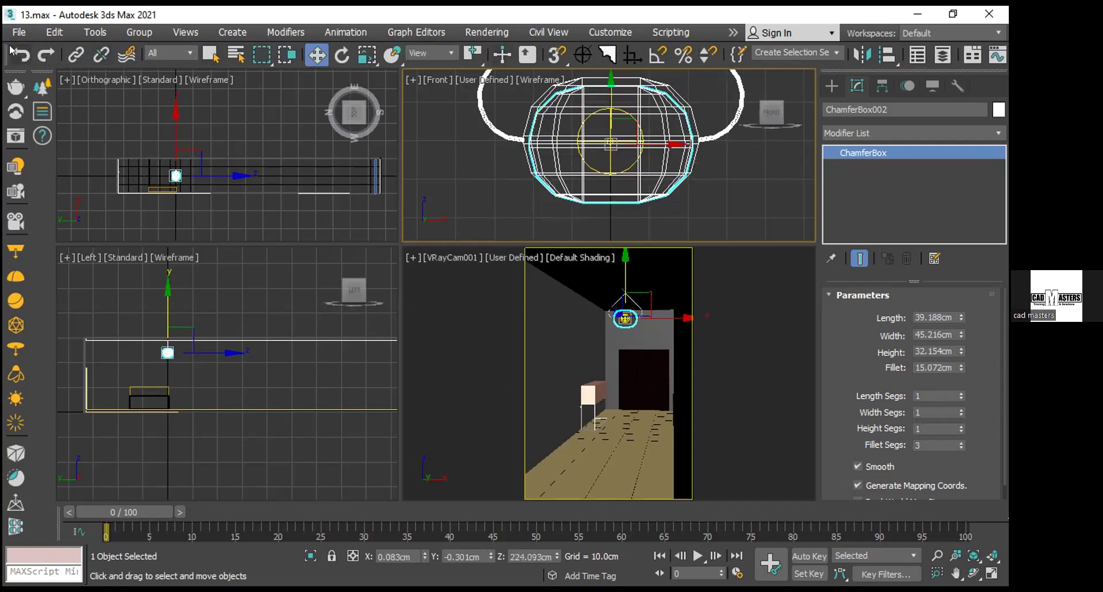
# Select the outer lampshade and use ProBoolean from the compound objects on it, picking the inner copy as the operand.
pyautogui.moveTo(603, 101); pyautogui.dragTo(604, 98)
pyautogui.hotkey('ctrl', 'z')
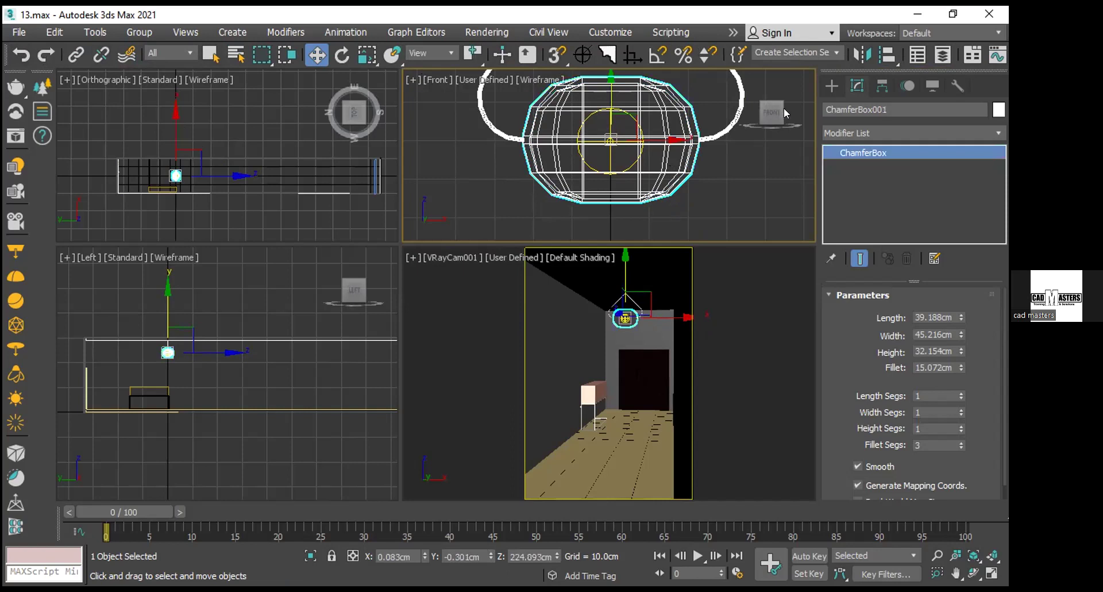
pyautogui.click(831, 87)
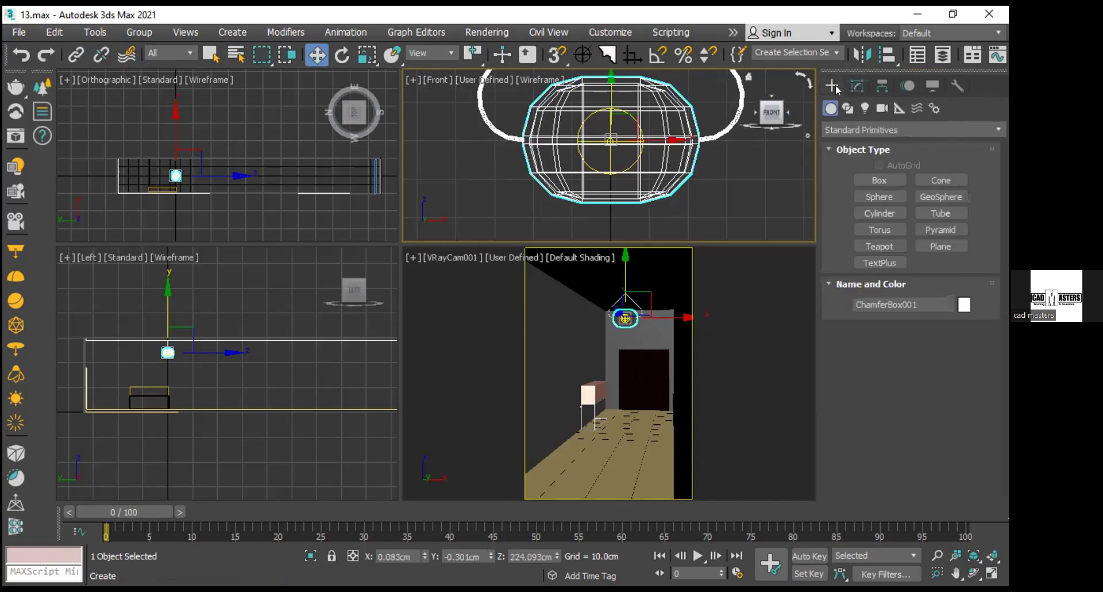
pyautogui.click(877, 126)
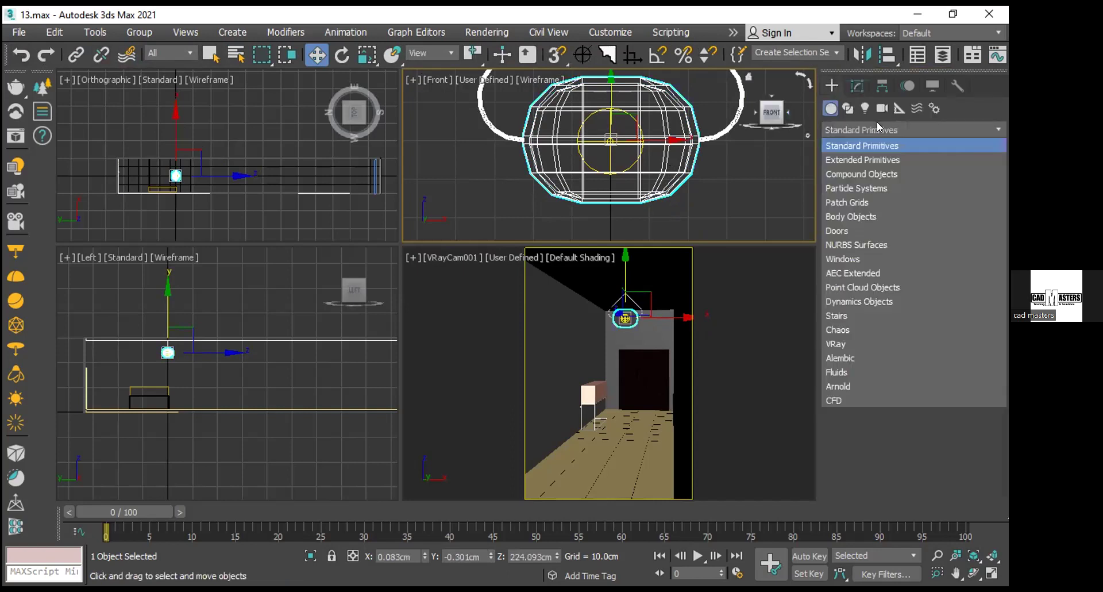
pyautogui.click(876, 174)
pyautogui.click(950, 245)
pyautogui.click(934, 343)
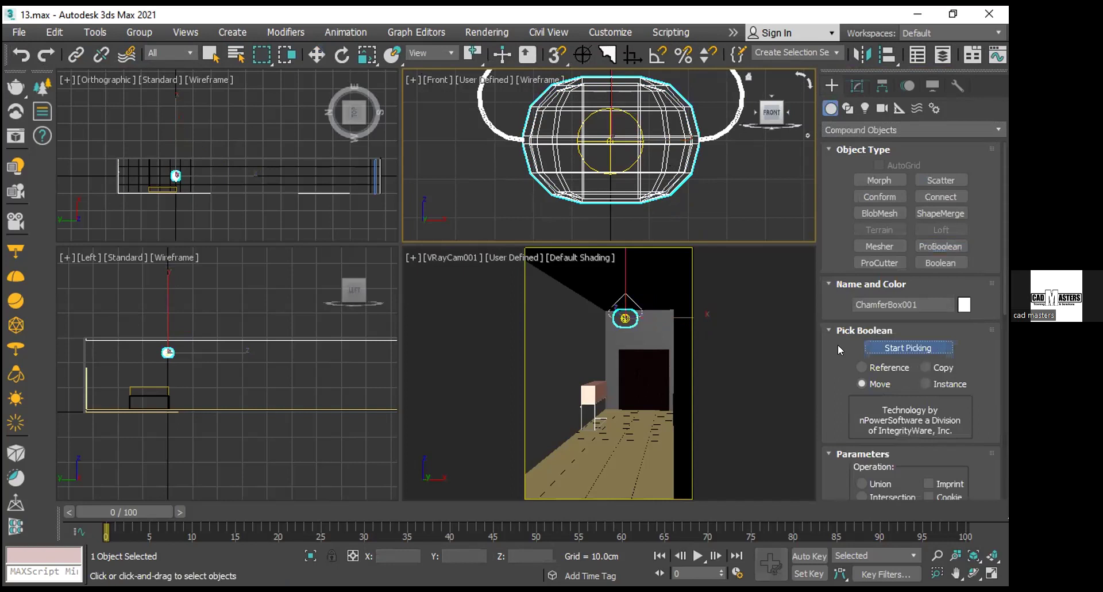
pyautogui.click(540, 180)
# Render the VRayCam001 view, check the image in the frame buffer and close it without closing the scene.
pyautogui.click(737, 270)
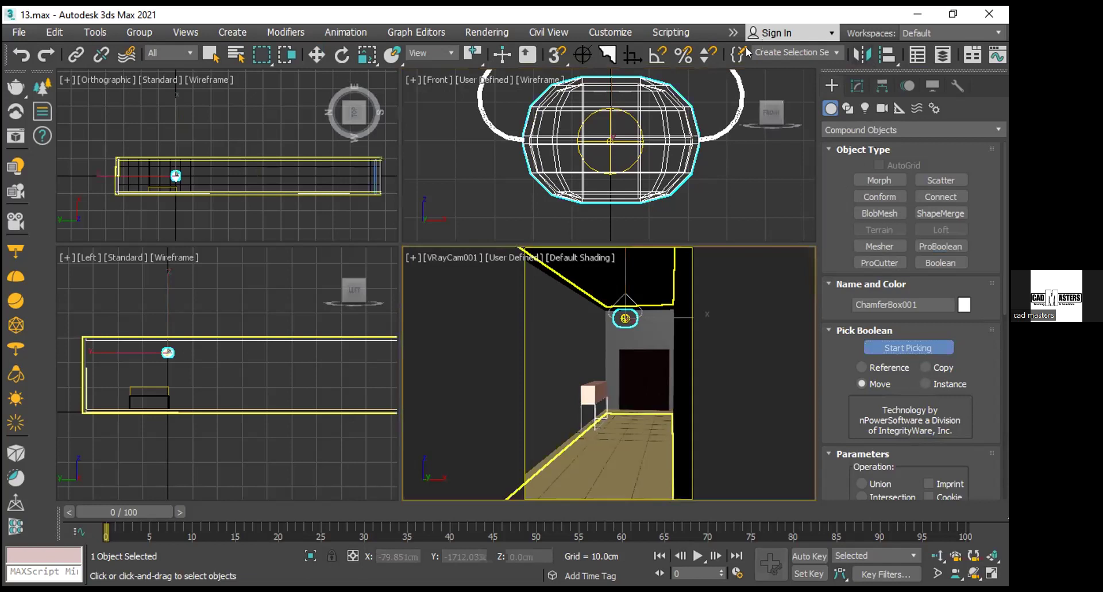
pyautogui.moveTo(425, 60); pyautogui.dragTo(287, 57)
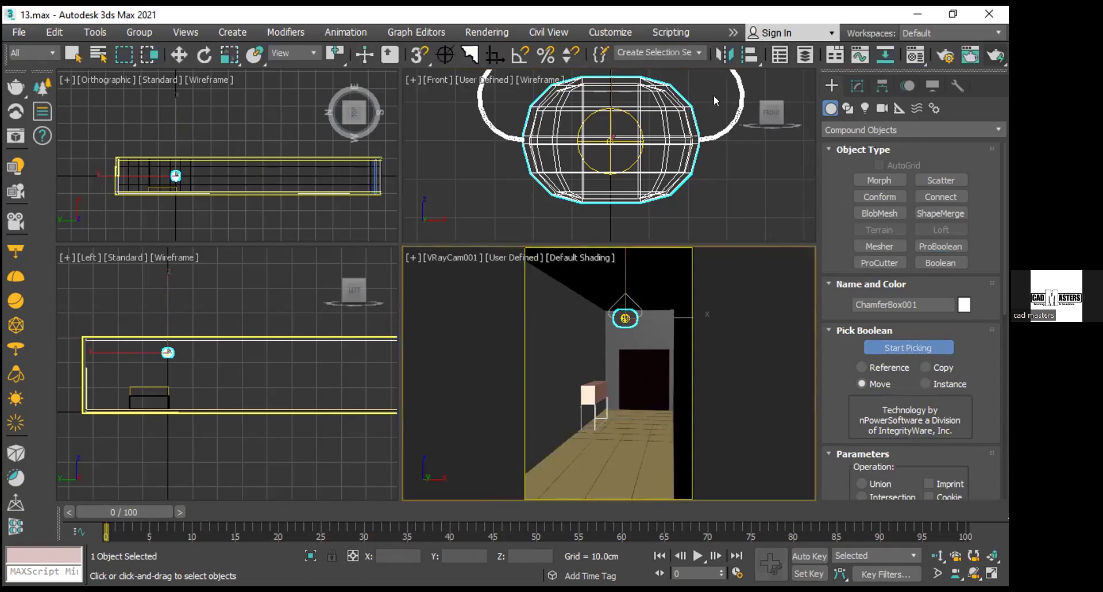
pyautogui.click(990, 59)
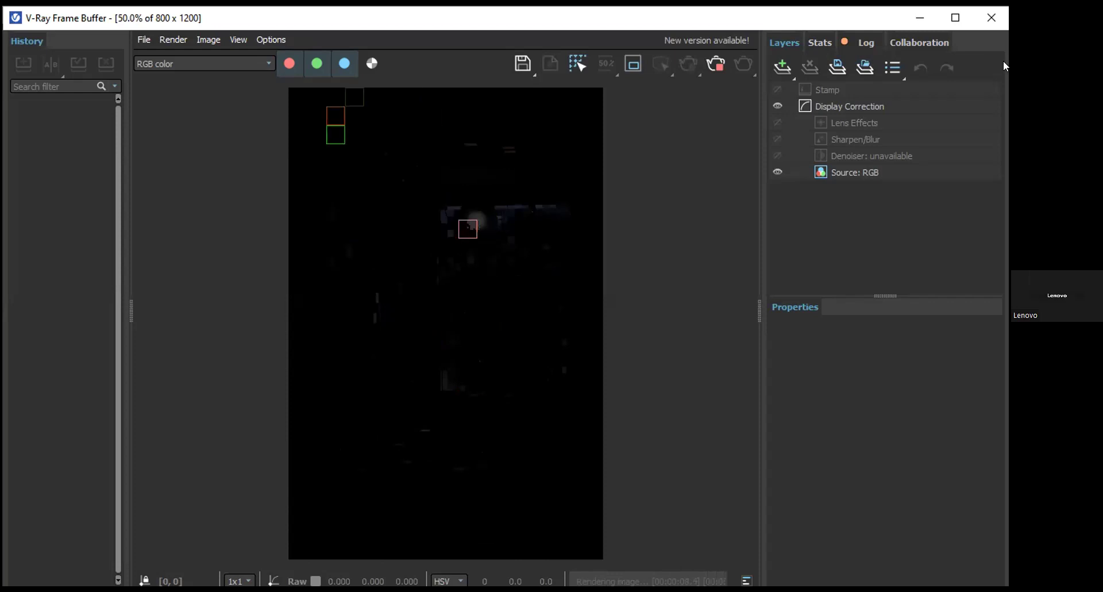
pyautogui.click(984, 19)
pyautogui.click(985, 21)
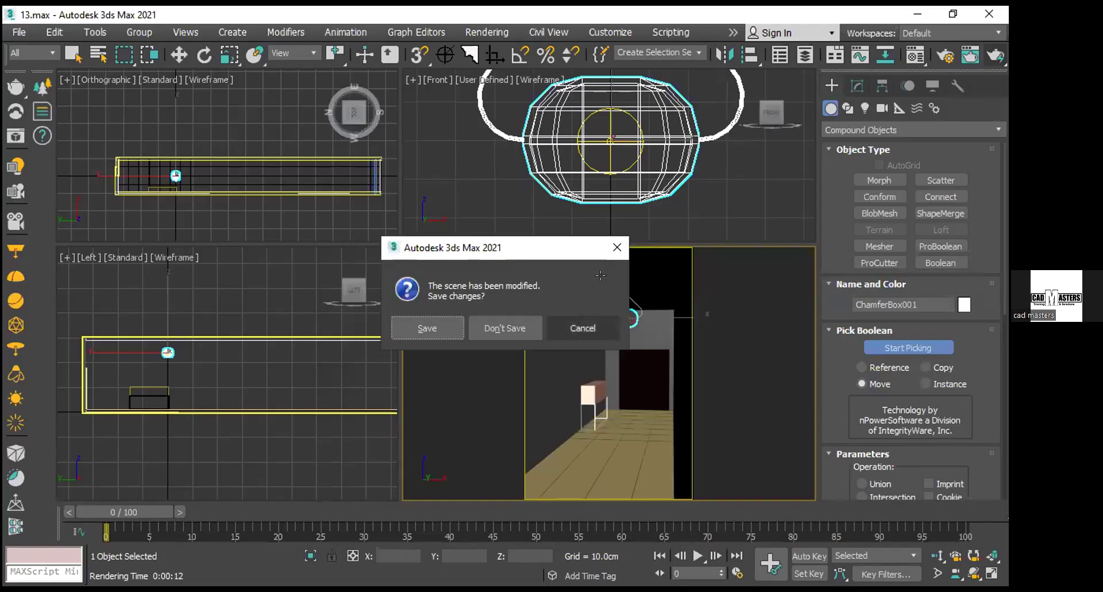
pyautogui.click(576, 321)
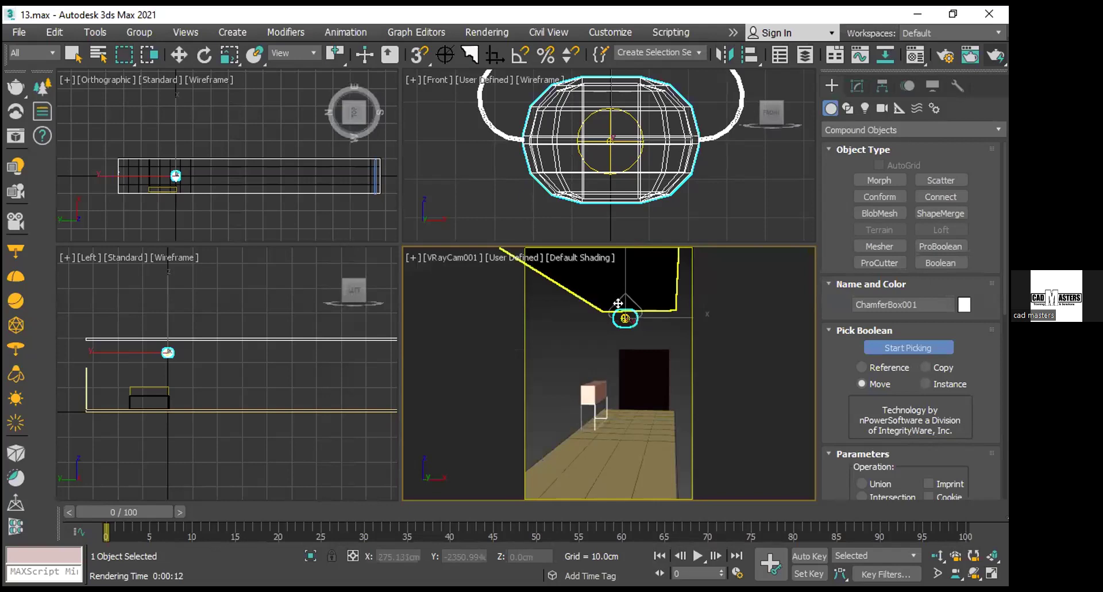
# Leave the boolean picking mode and open the Material Editor with the lampshade selected.
pyautogui.press('w')
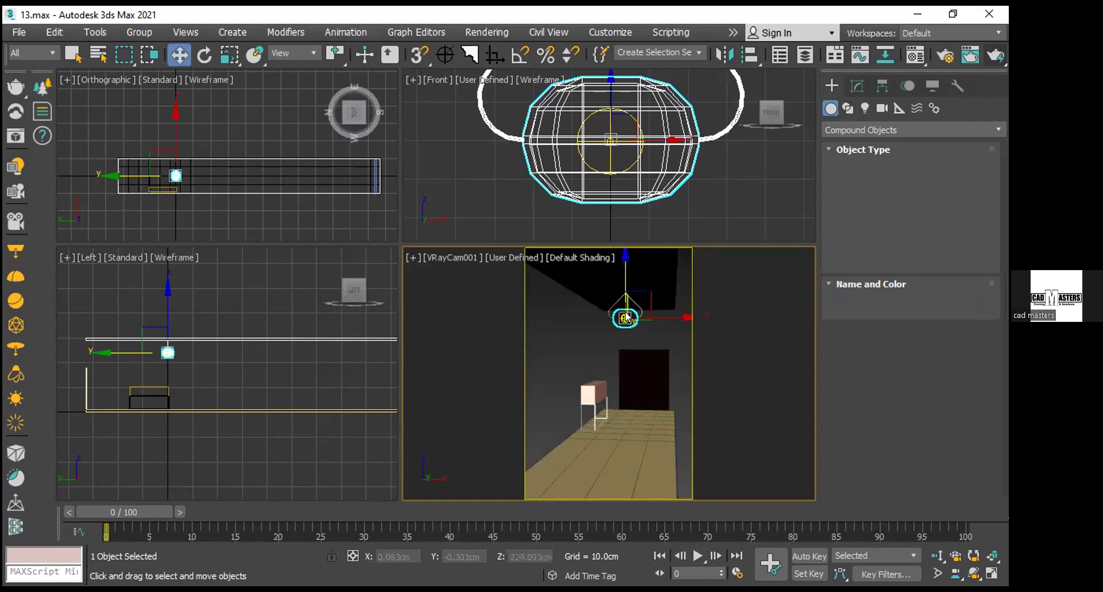
pyautogui.rightClick(627, 317)
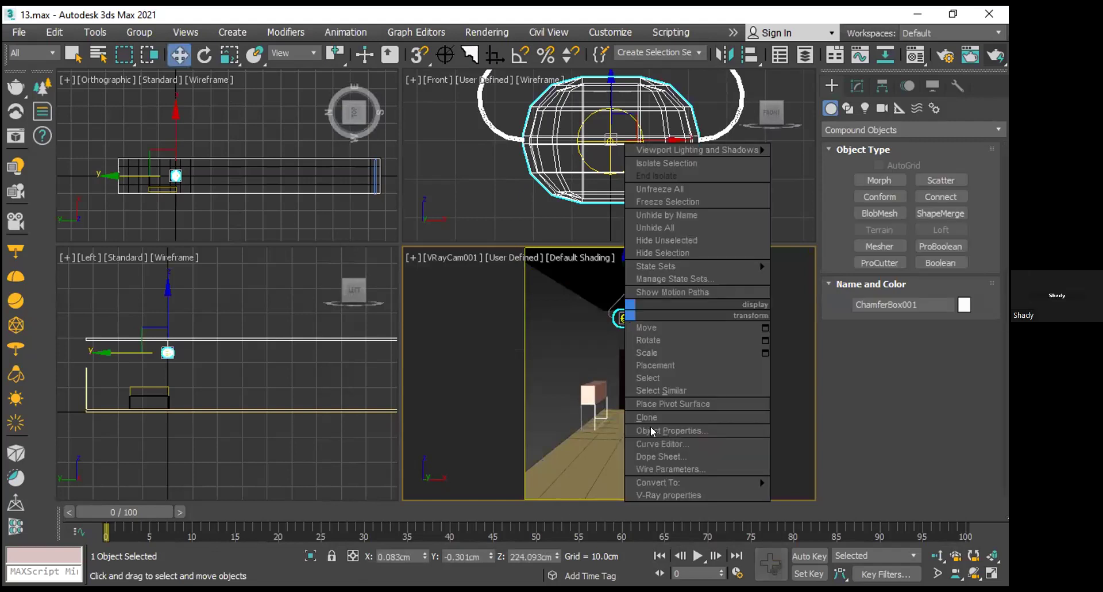
pyautogui.click(908, 56)
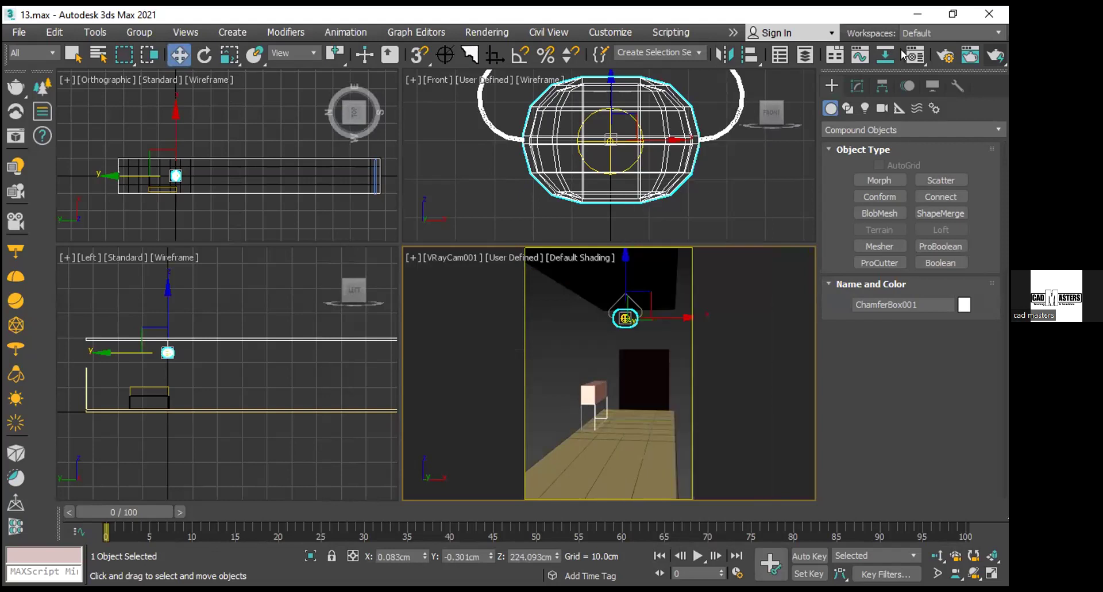
# Review the render setup, the preference settings and the custom defaults for tool options and UI layout.
pyautogui.click(904, 55)
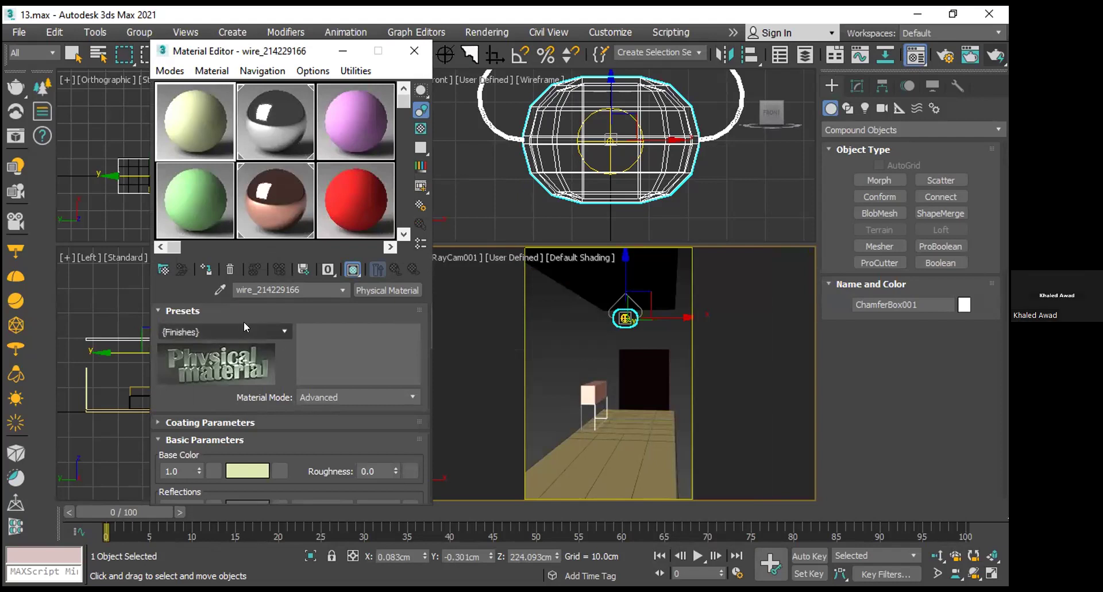
pyautogui.click(409, 46)
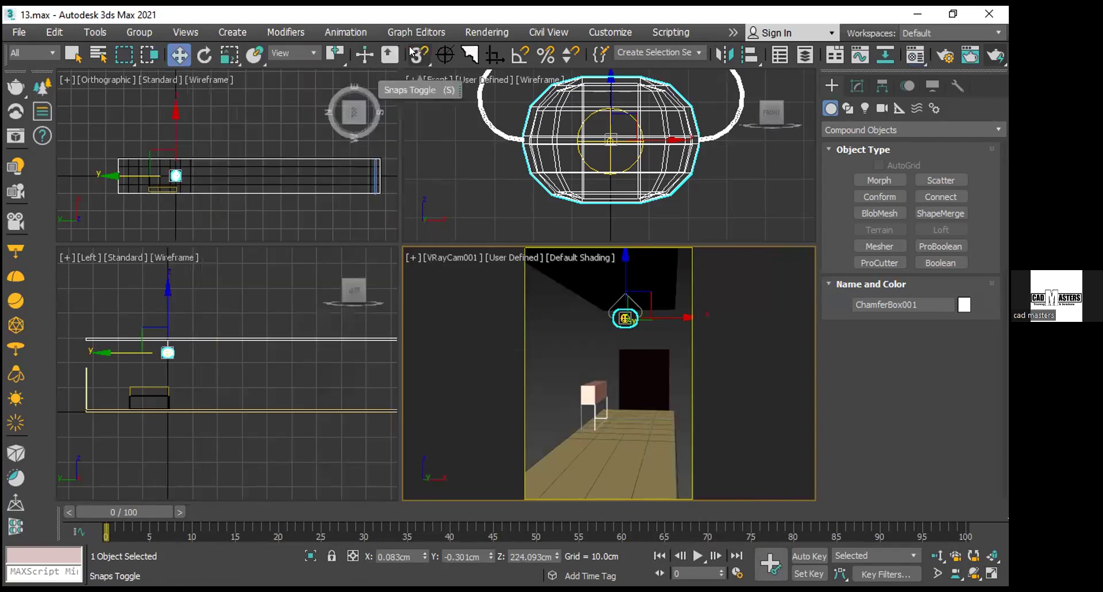
pyautogui.click(476, 33)
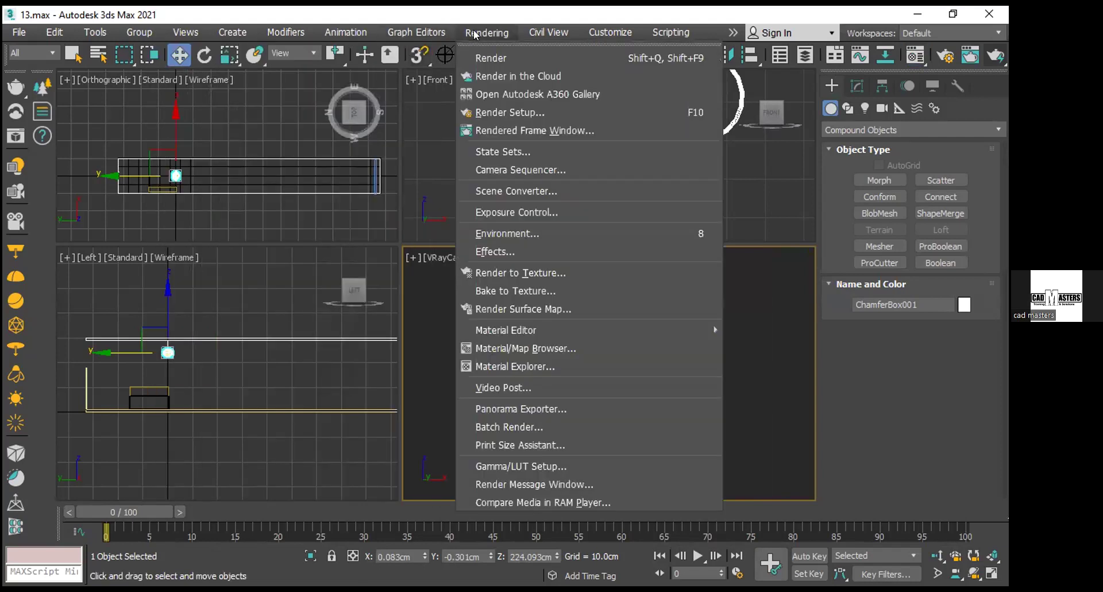
pyautogui.click(487, 114)
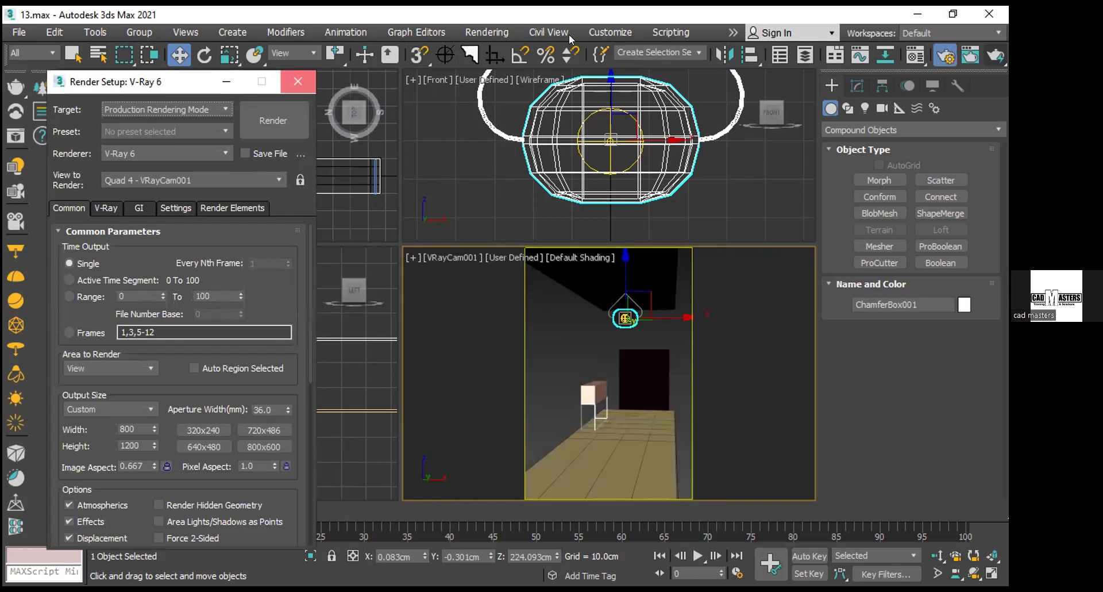
pyautogui.click(488, 33)
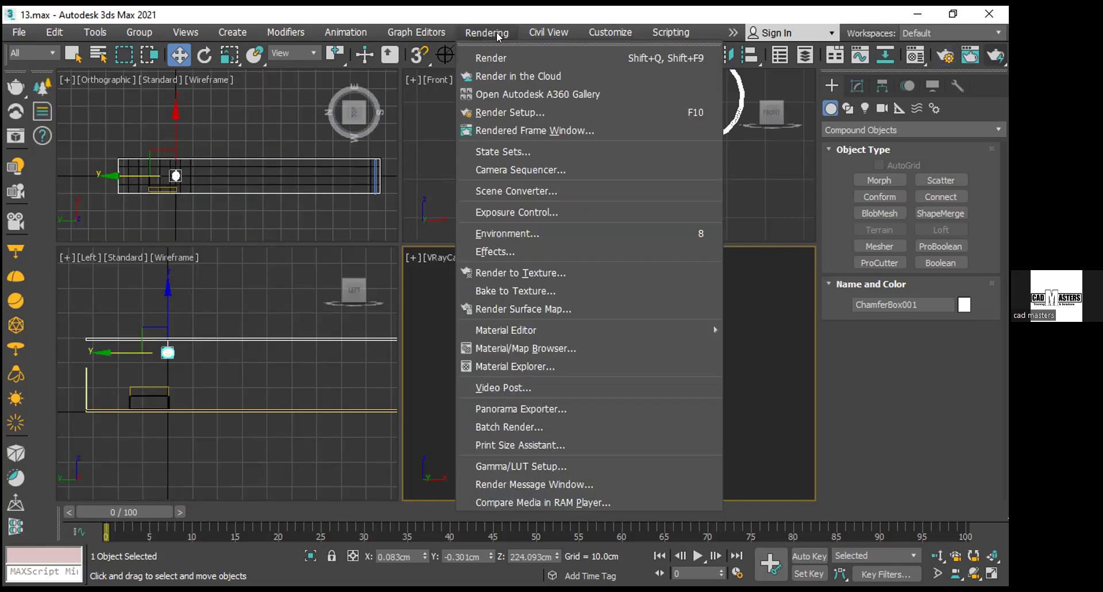
pyautogui.click(595, 32)
pyautogui.click(595, 34)
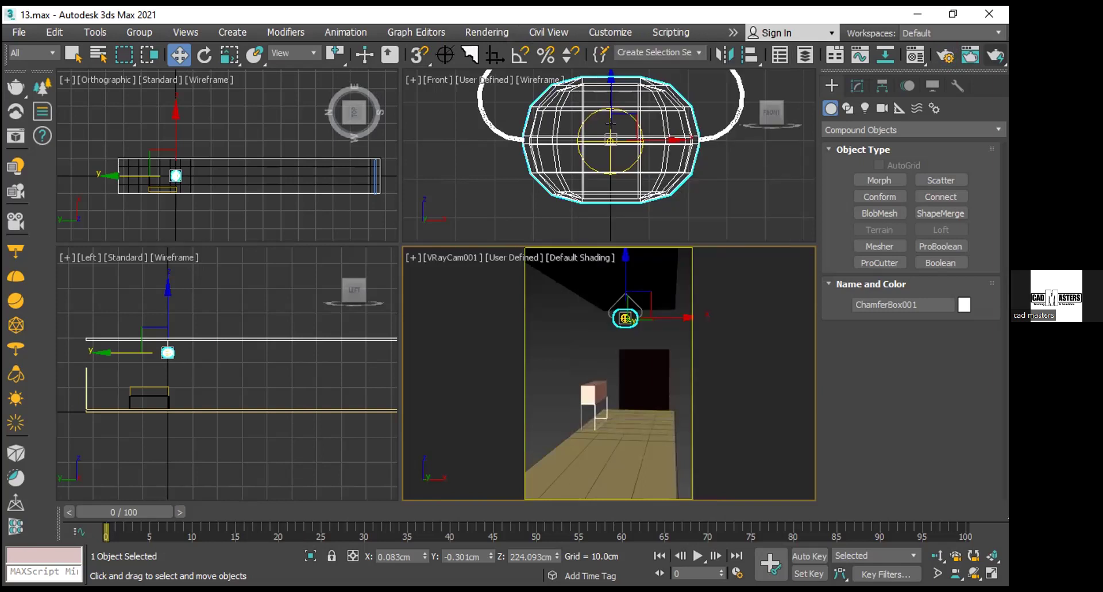
pyautogui.click(614, 33)
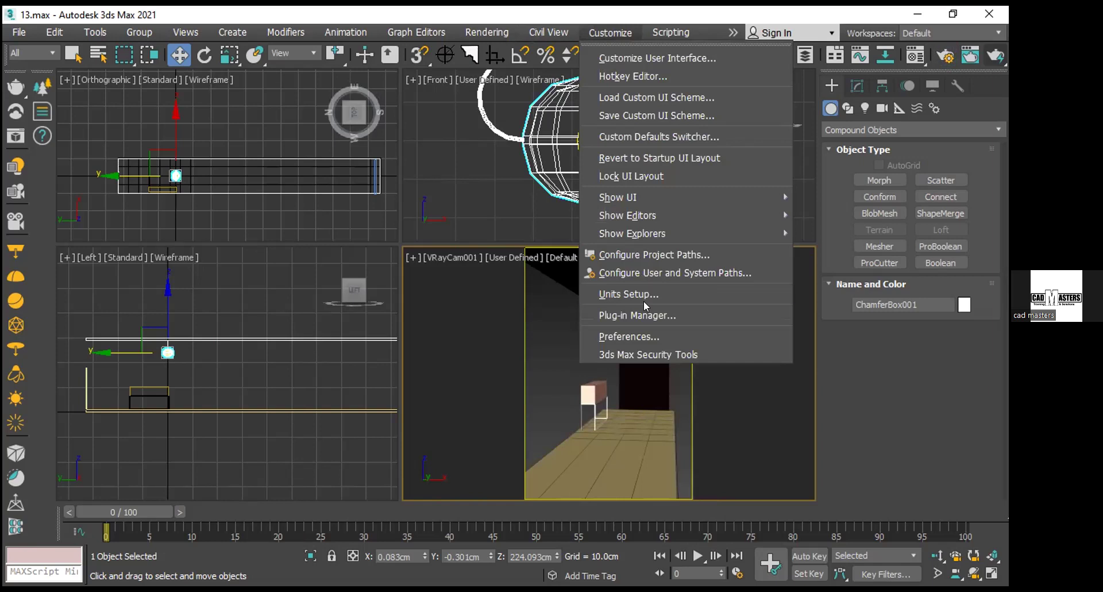
pyautogui.click(646, 337)
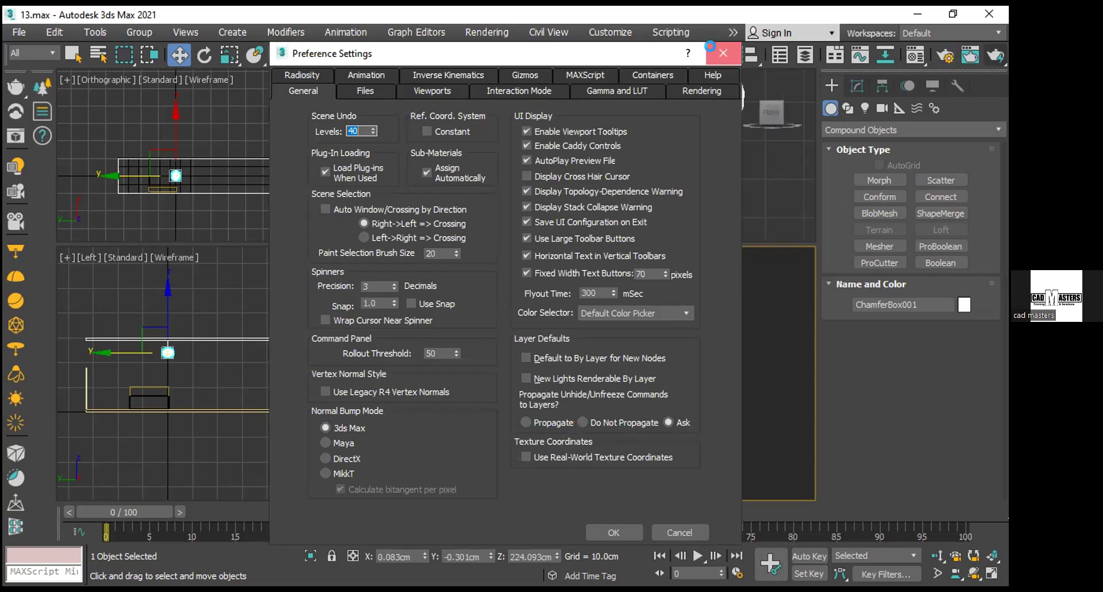
pyautogui.click(717, 52)
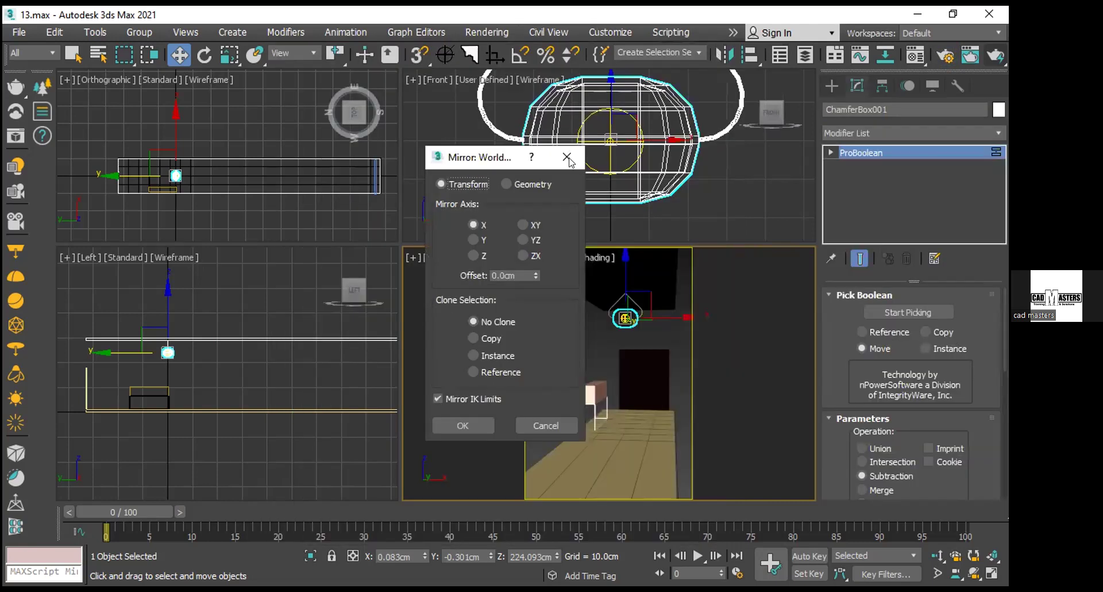
pyautogui.press('Escape')
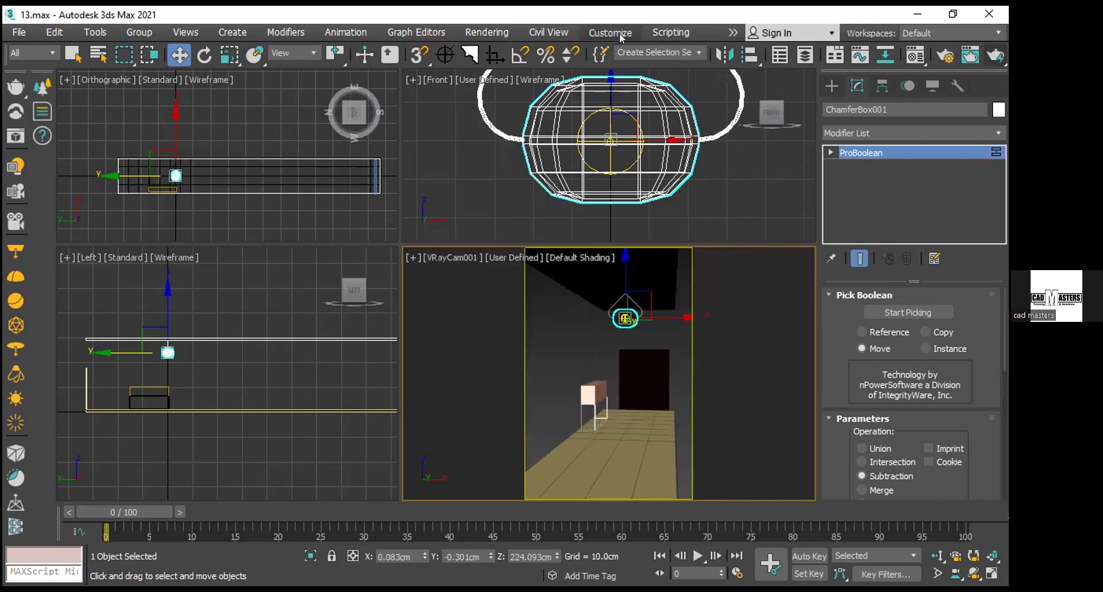
pyautogui.click(620, 33)
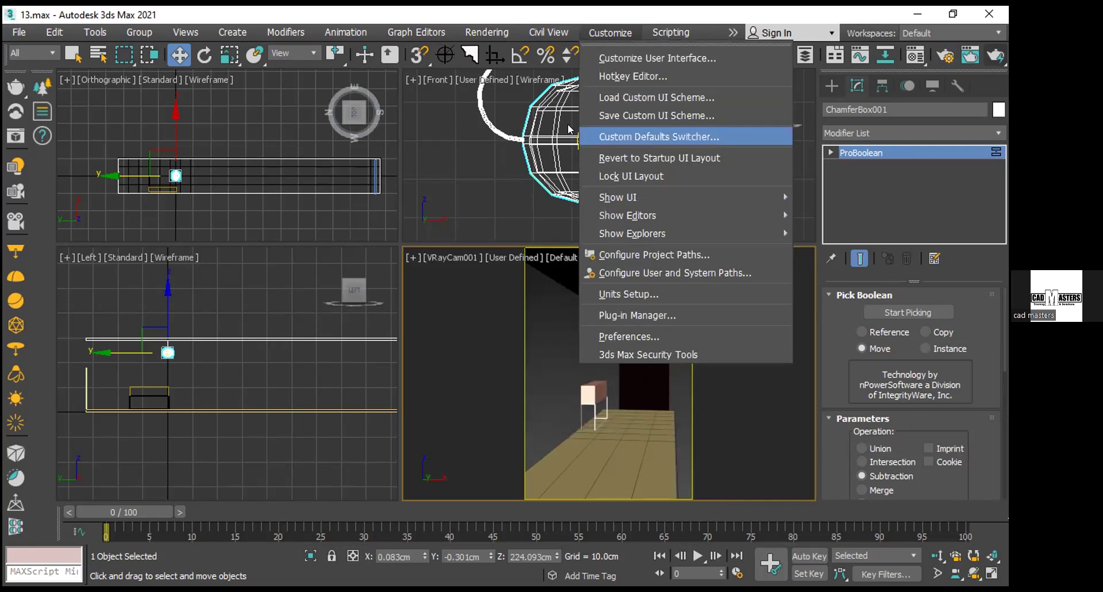
pyautogui.click(601, 136)
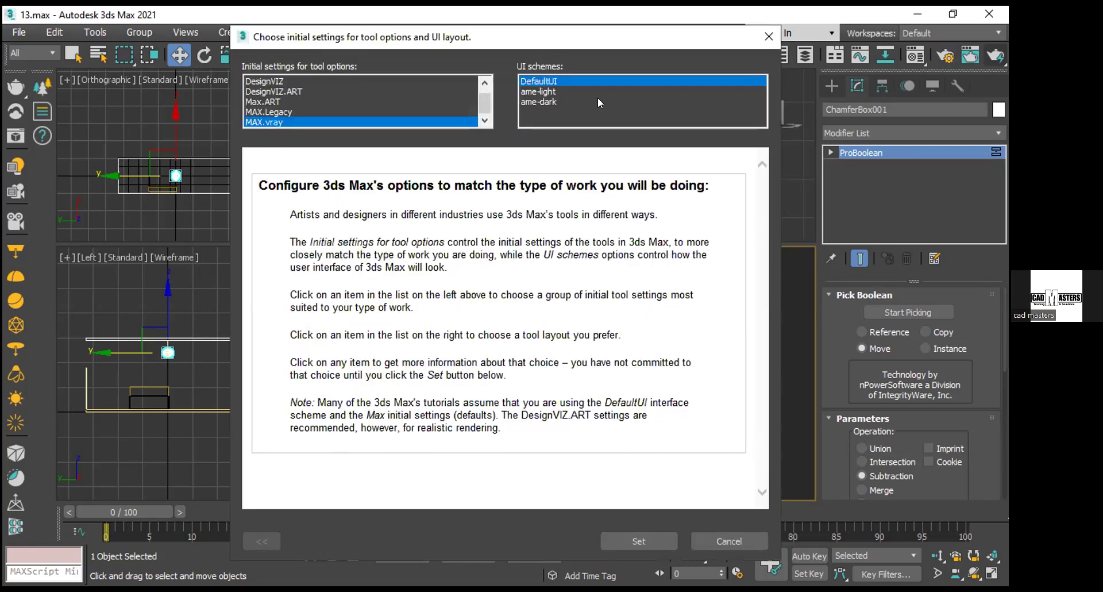
pyautogui.click(767, 37)
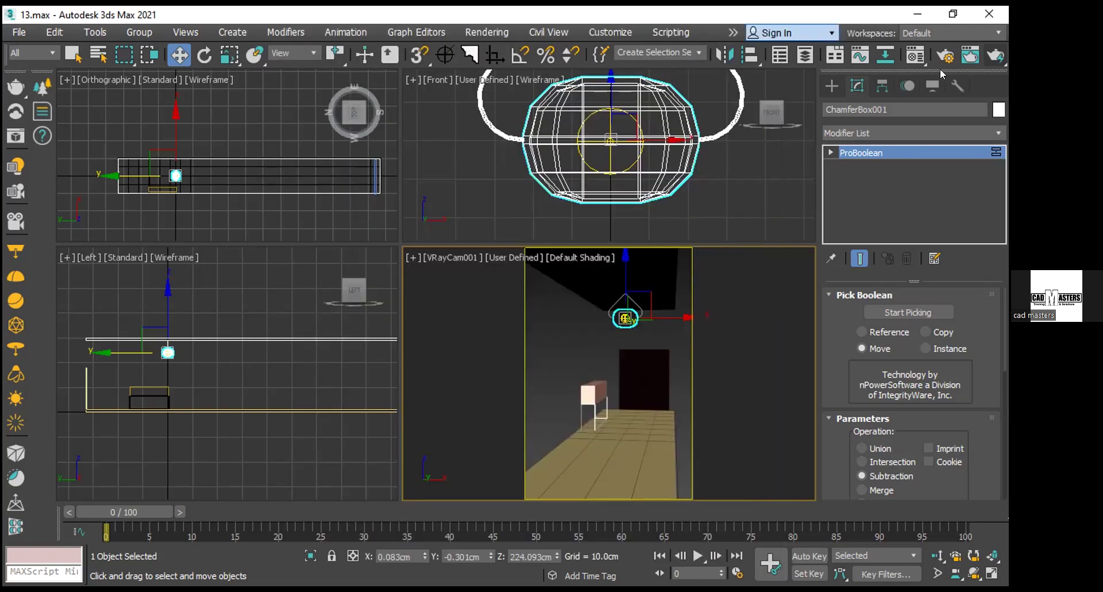
# Open the Material Editor and reset all of its material slots.
pyautogui.click(914, 56)
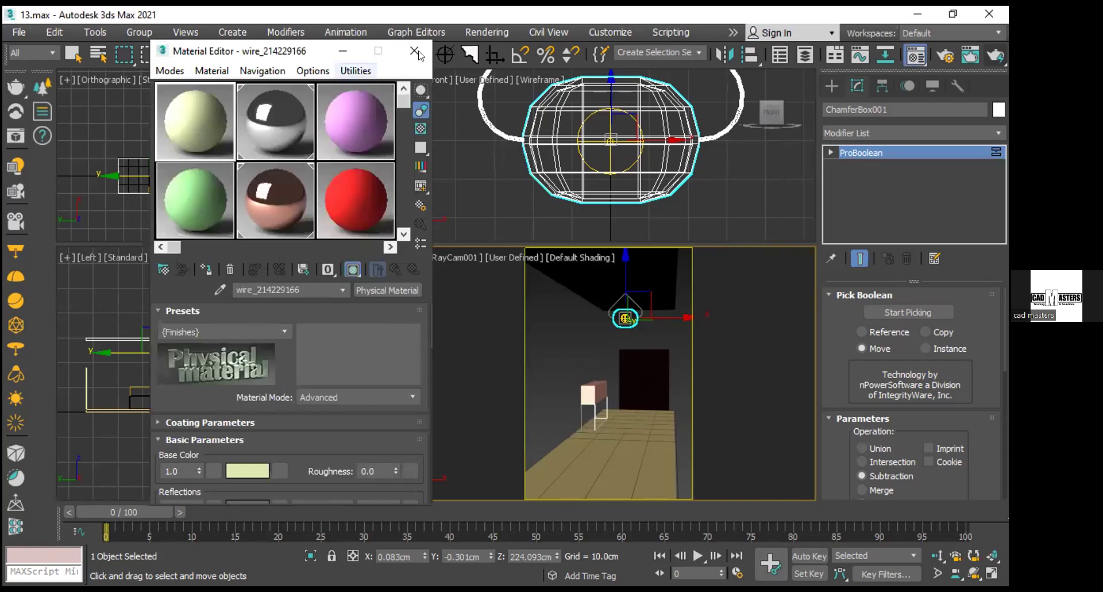
pyautogui.click(356, 71)
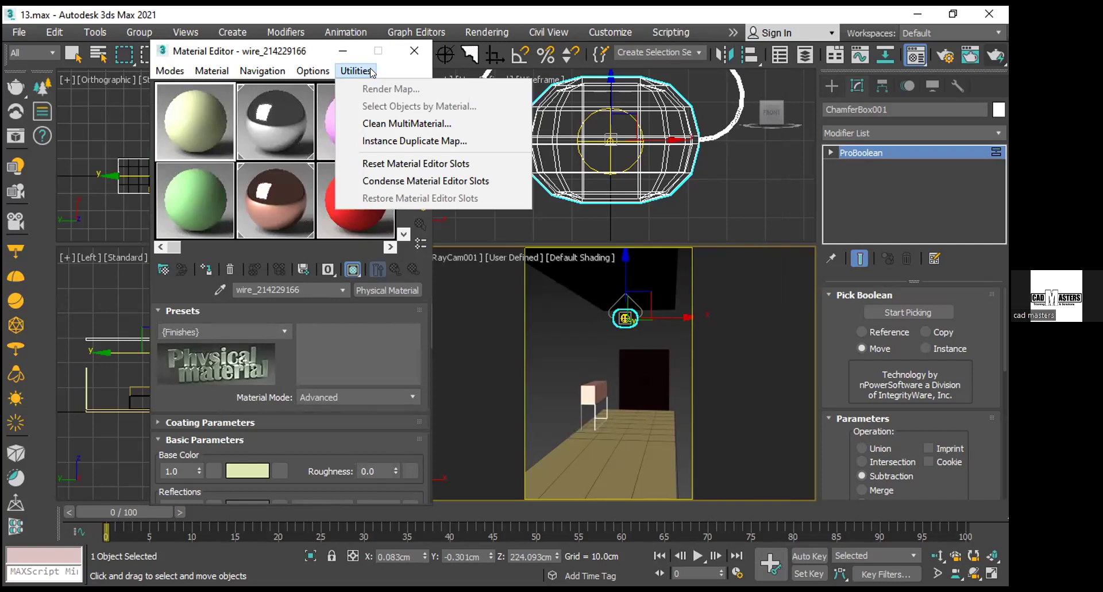
pyautogui.click(395, 163)
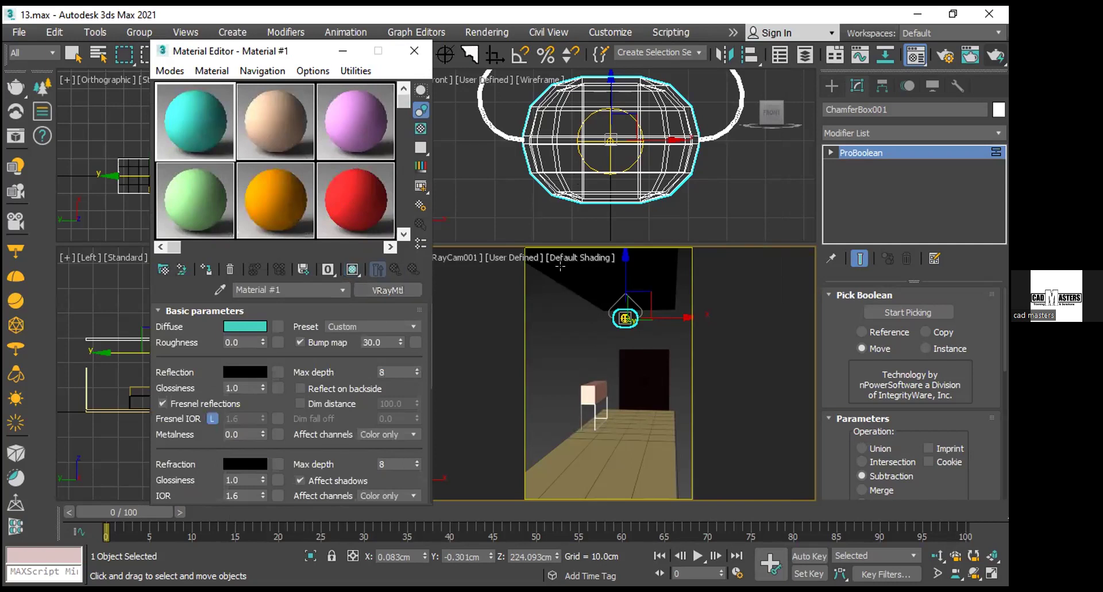
# Assign the orange VRayMtl to the selected hanging lamp body, renaming the material to Material #800.
pyautogui.click(560, 193)
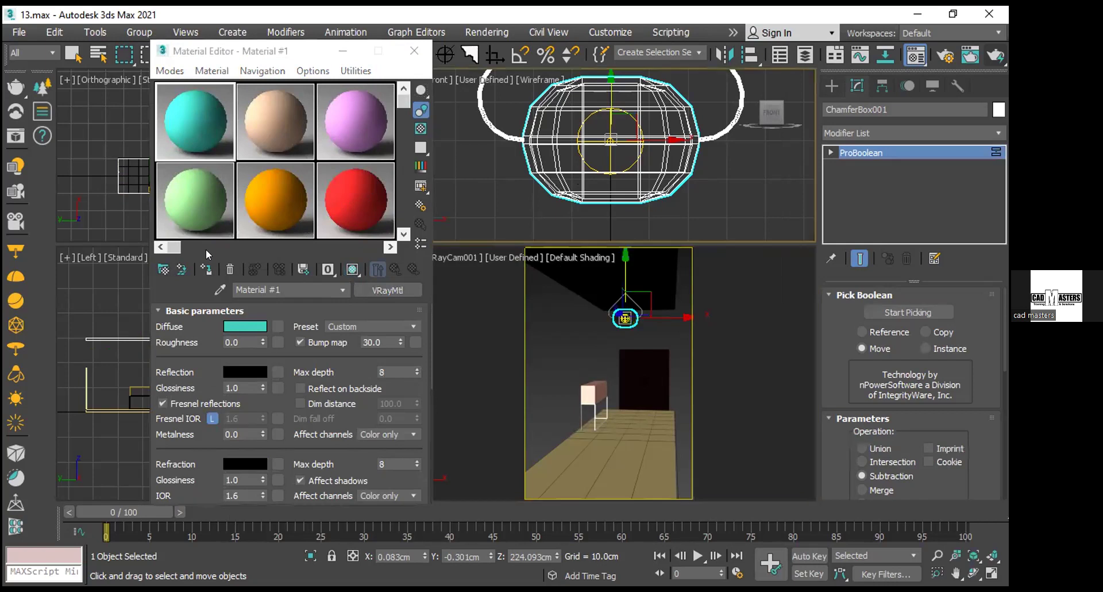
pyautogui.click(274, 197)
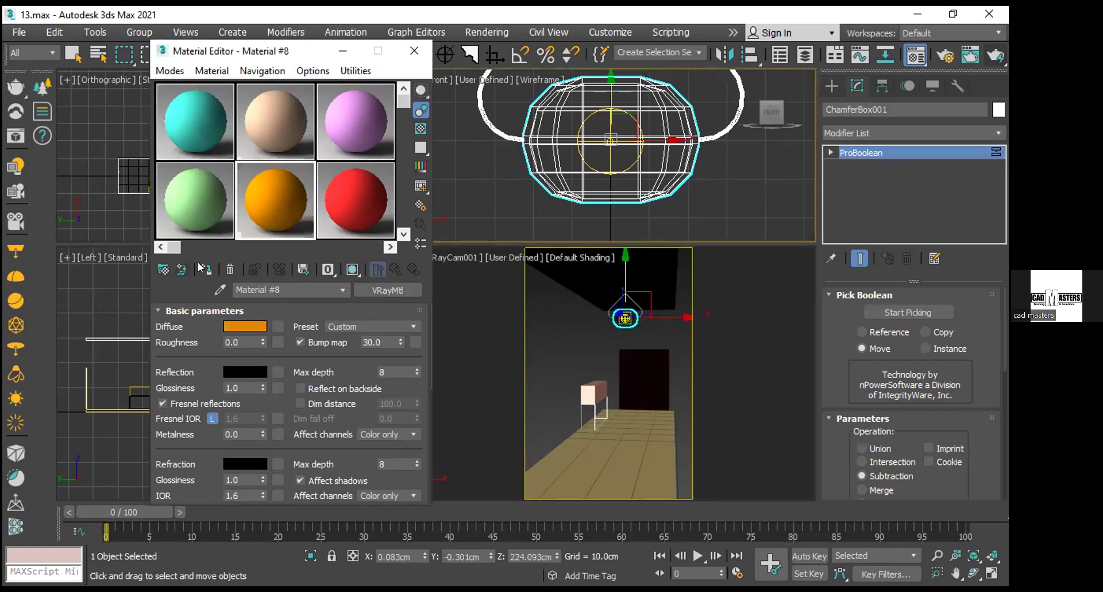
pyautogui.click(350, 268)
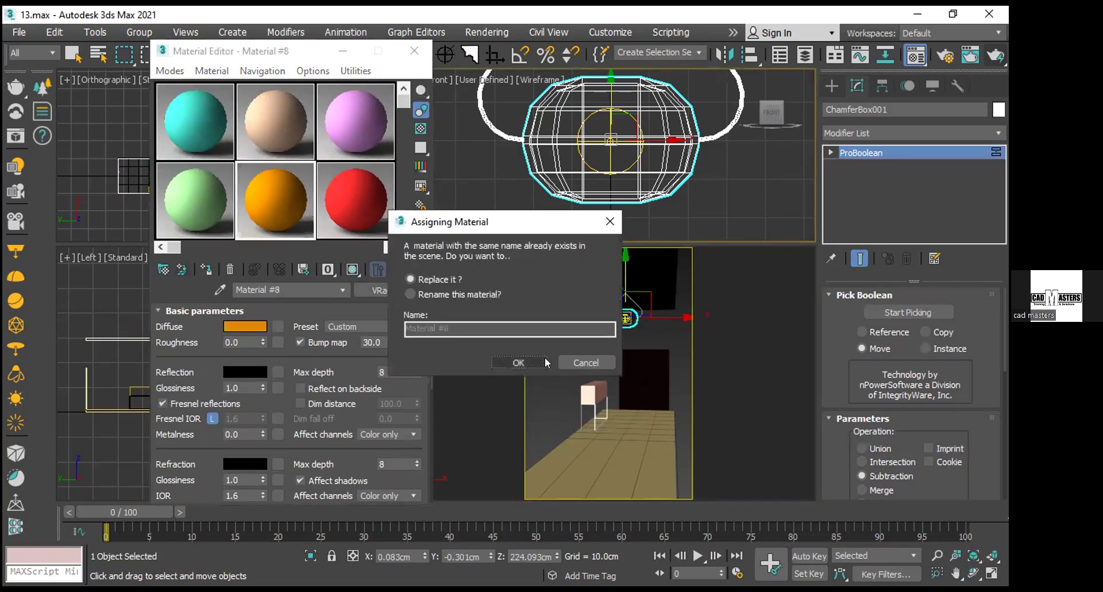
pyautogui.click(449, 292)
pyautogui.click(465, 328)
pyautogui.write('00')
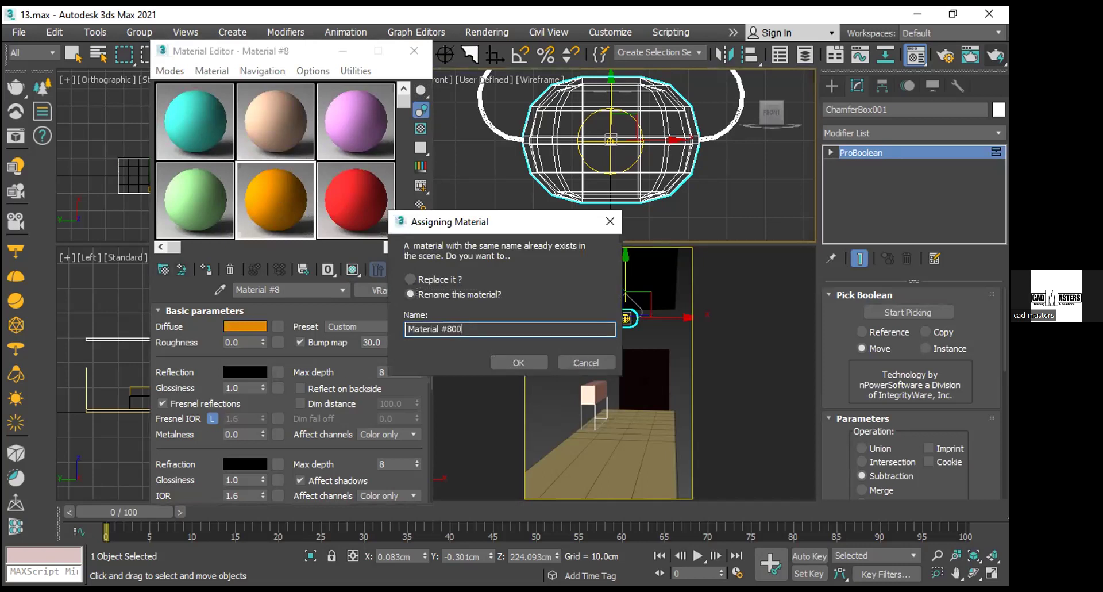
pyautogui.press('Return')
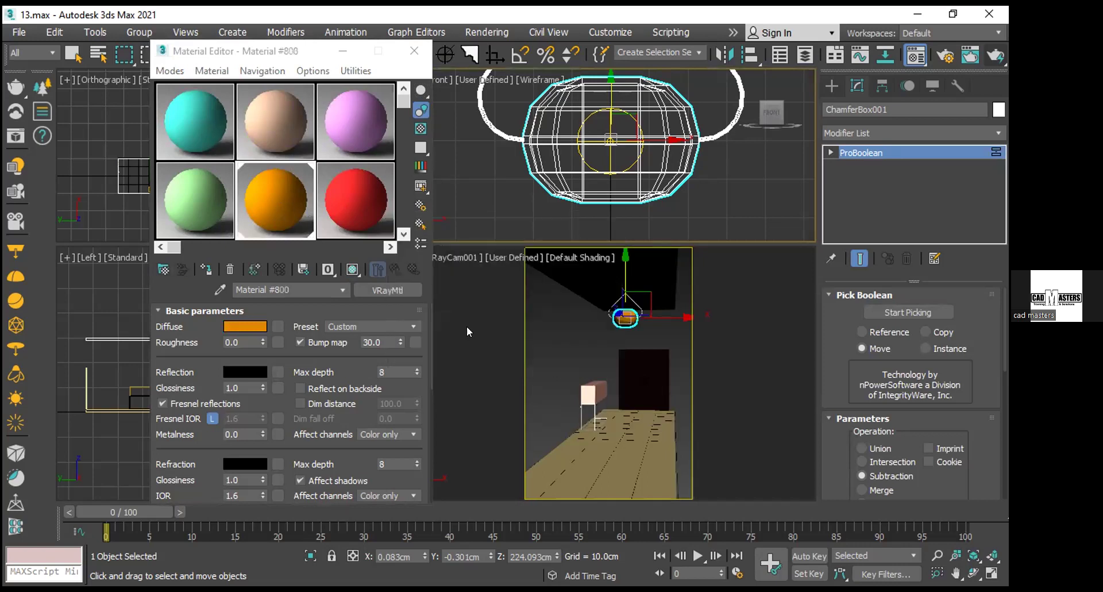
# Apply the Glass (Frosted) preset to Material #800 and show the material shaded in the viewport.
pyautogui.click(412, 326)
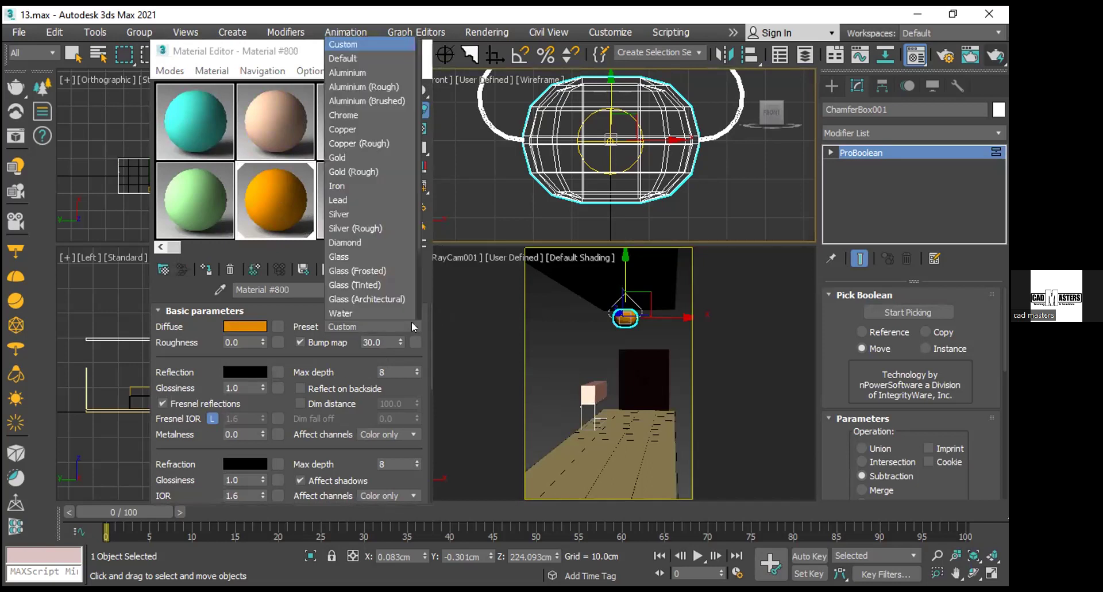
pyautogui.click(383, 271)
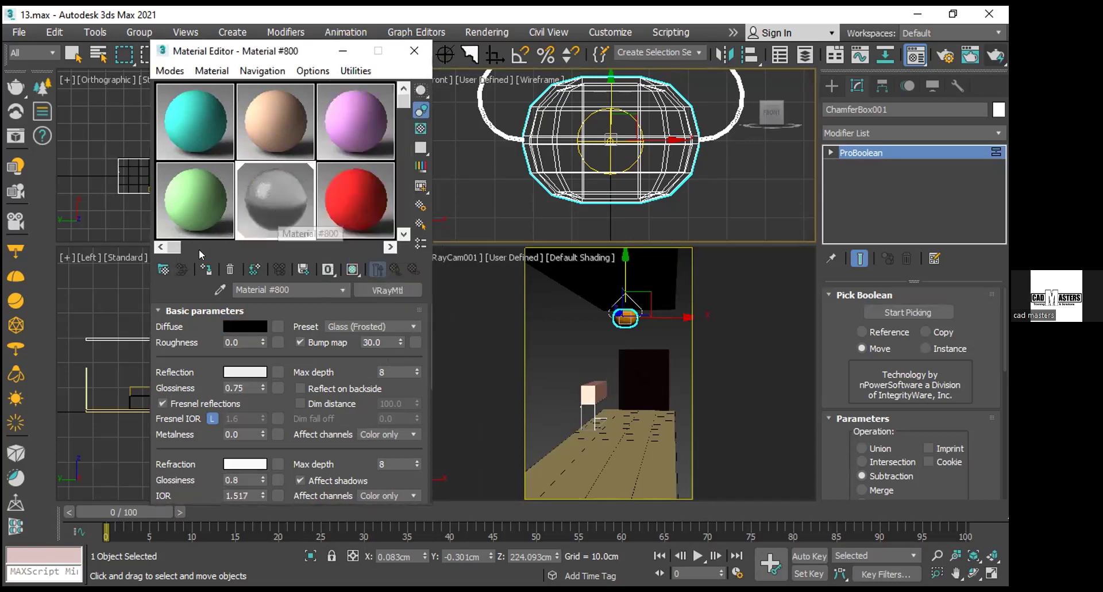
pyautogui.click(353, 270)
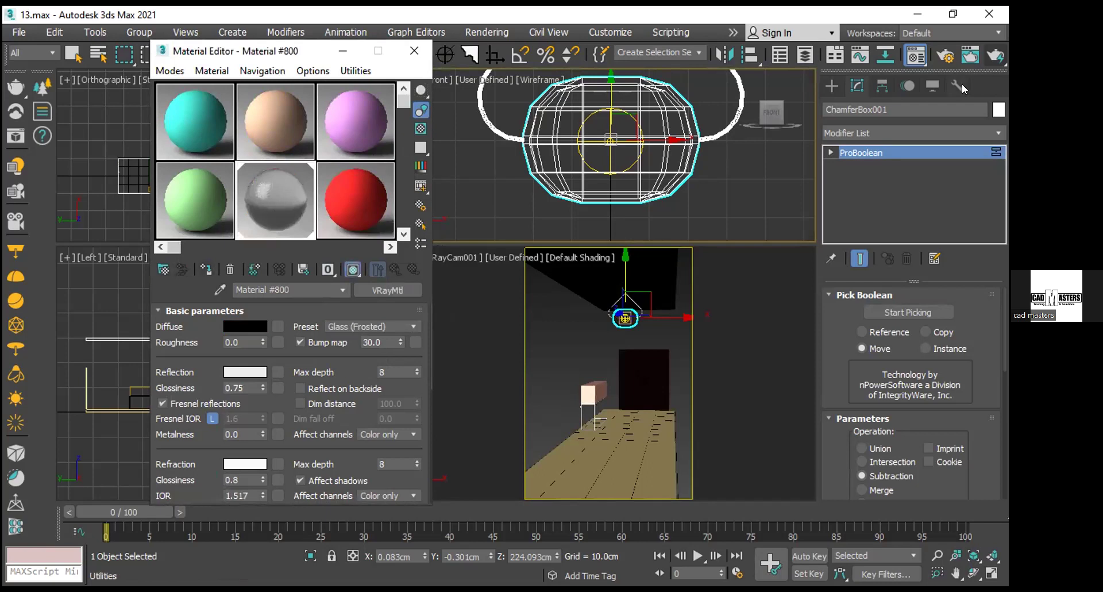
# Assign the light green Material #7 to the room walls and ceiling with viewport display enabled, and start a render.
pyautogui.moveTo(560, 310); pyautogui.dragTo(536, 362)
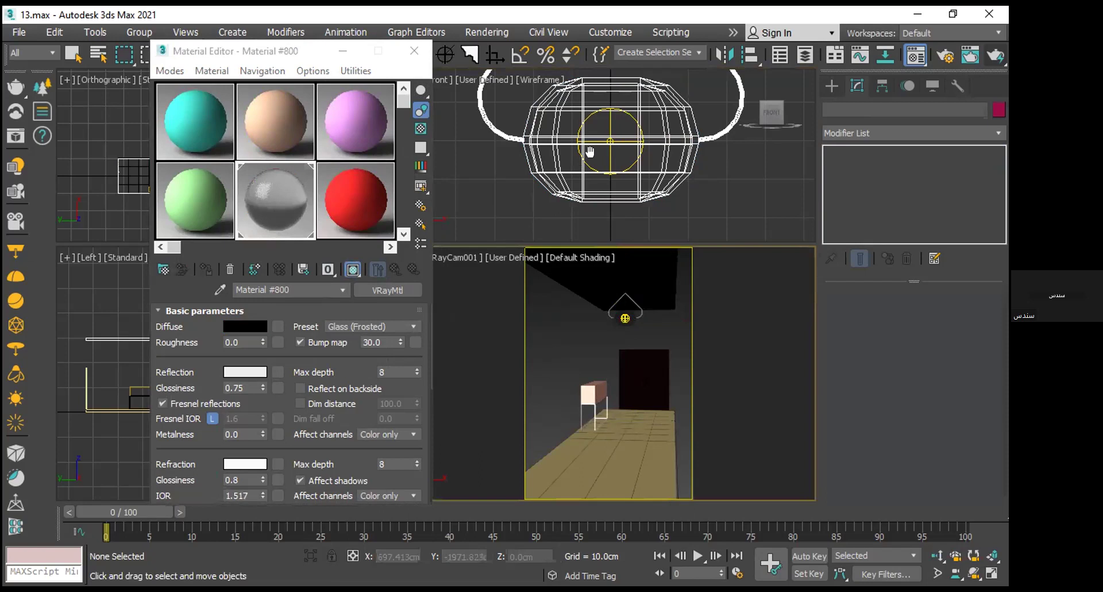
pyautogui.scroll(-5, 590, 151)
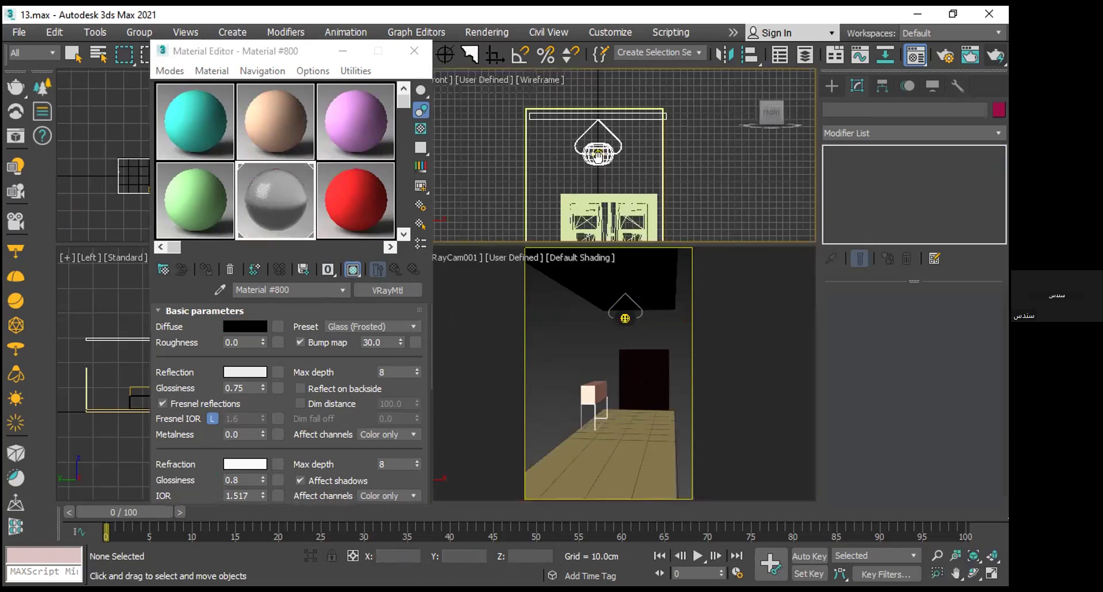
pyautogui.scroll(-3, 598, 154)
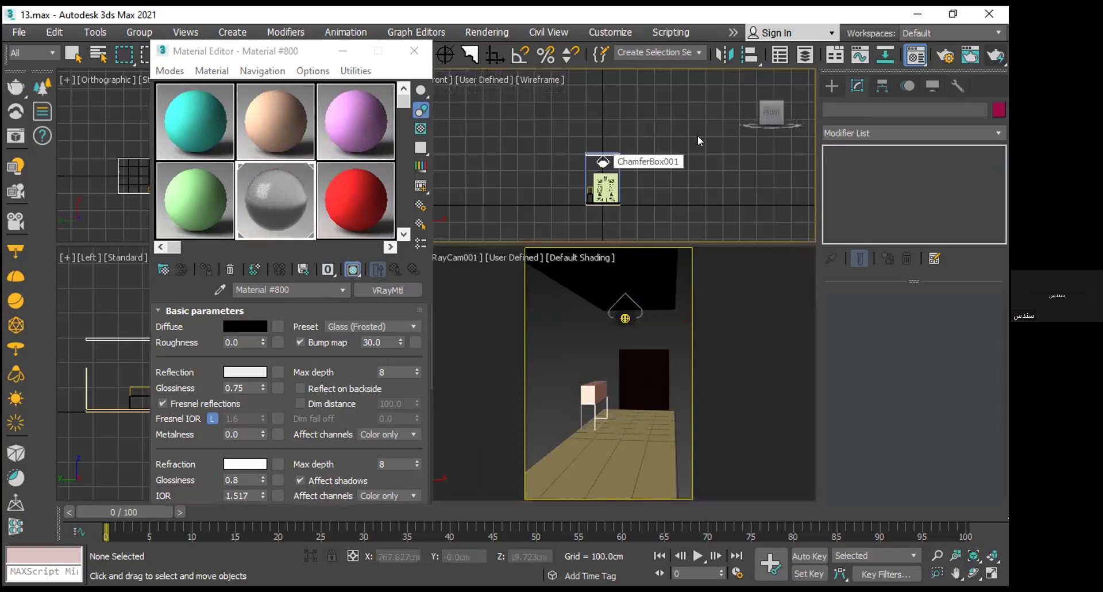
pyautogui.moveTo(692, 98); pyautogui.dragTo(610, 163)
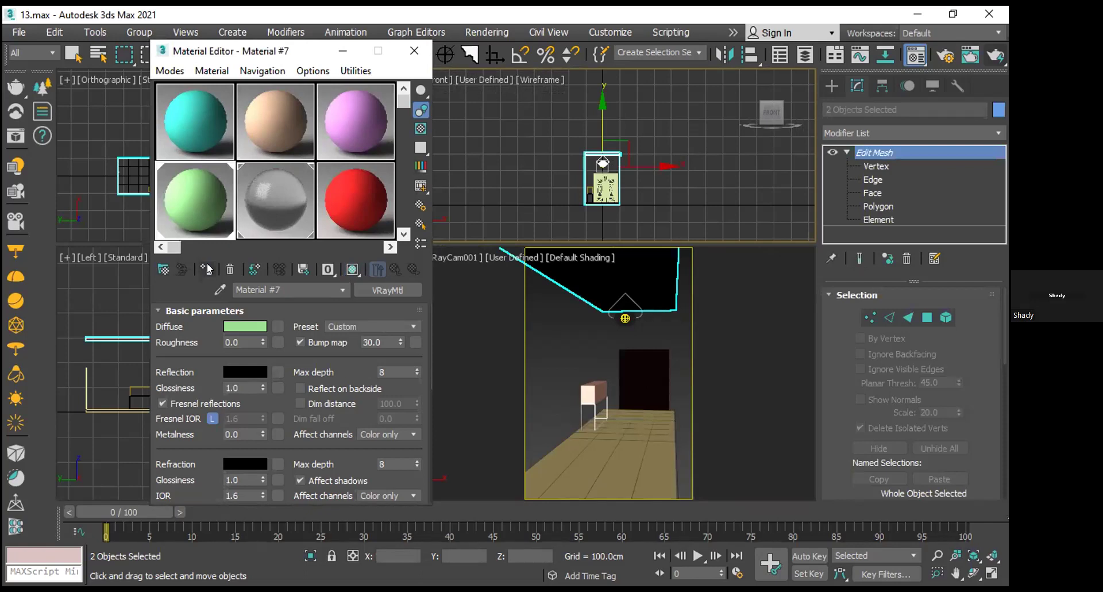
pyautogui.click(208, 269)
pyautogui.click(350, 268)
pyautogui.click(997, 56)
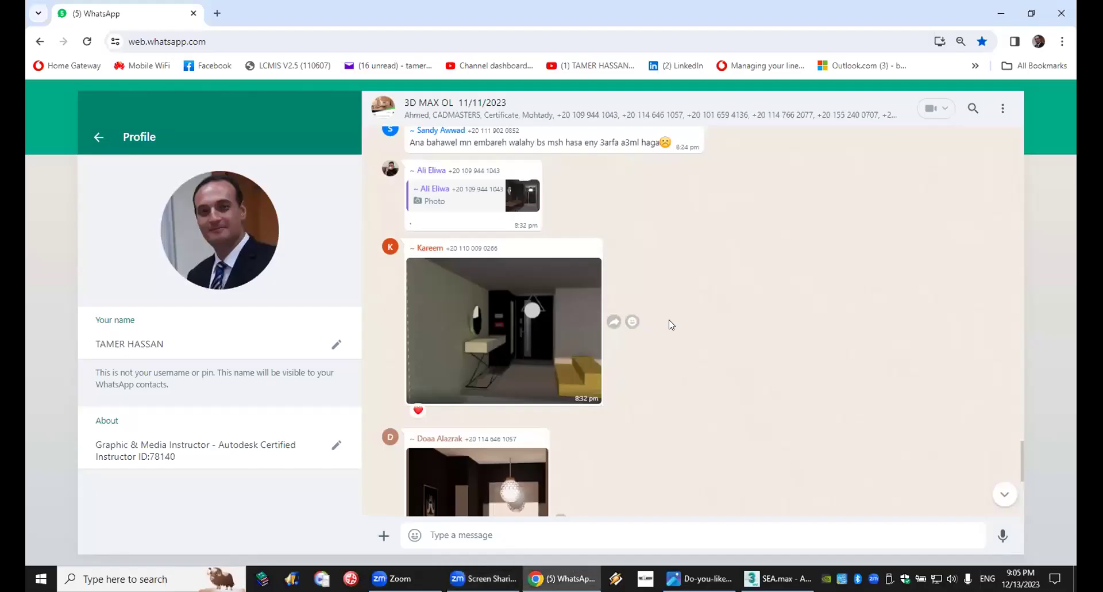
# Look over the entrance hall renders shared in the 3D MAX OL group chat on WhatsApp Web.
pyautogui.scroll(-2, 670, 324)
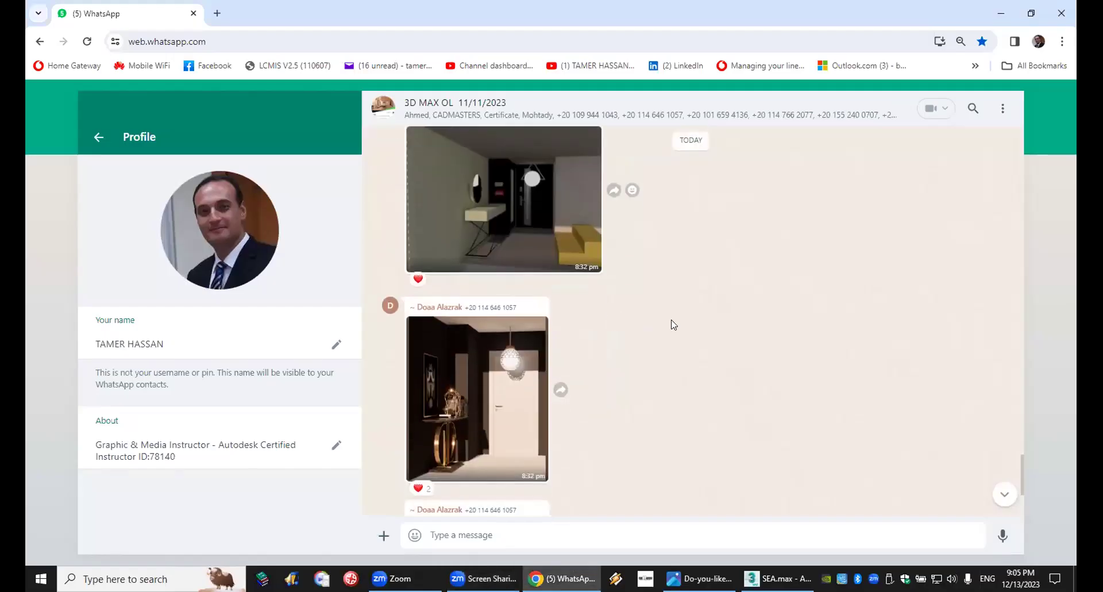
pyautogui.scroll(4, 670, 322)
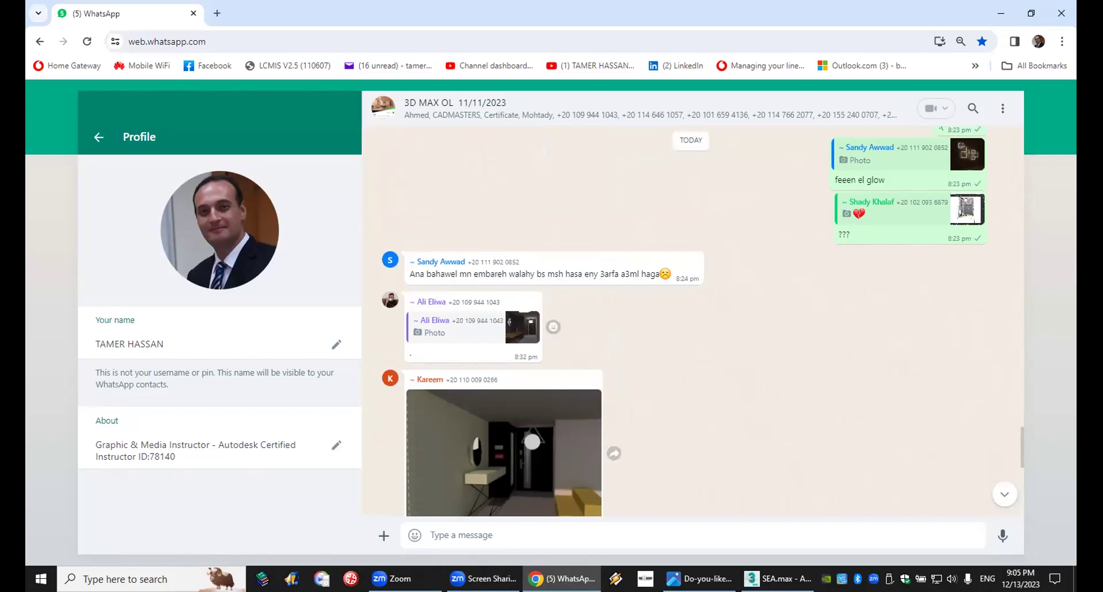
# Switch to the desktop and open the Archshaders_textures folder within Archshaders in the MAX shortcut folder.
pyautogui.press('super+d')
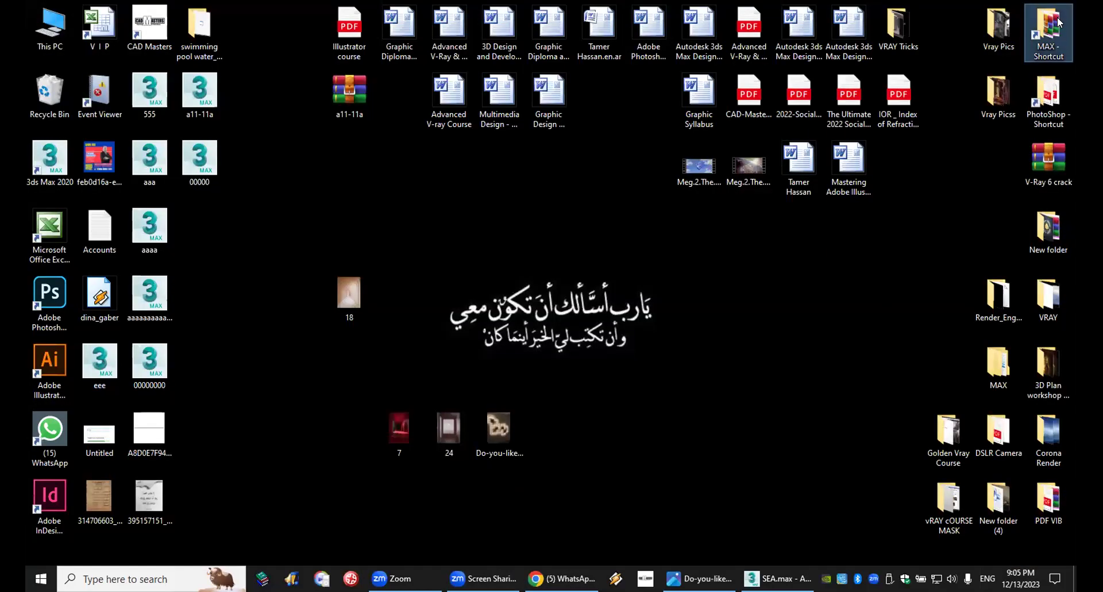
pyautogui.doubleClick(1058, 26)
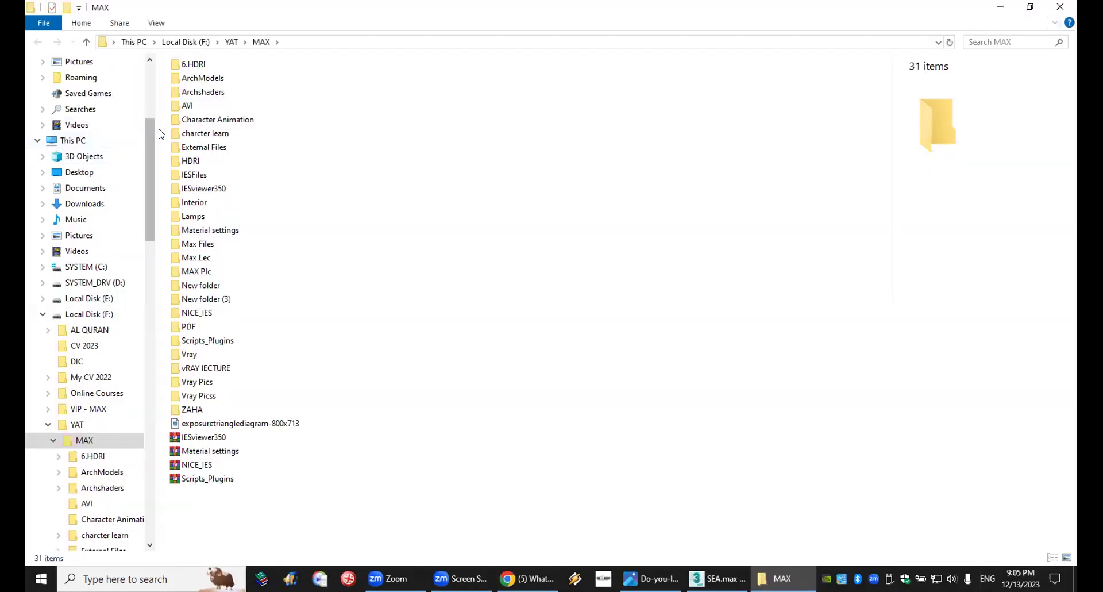
pyautogui.doubleClick(260, 92)
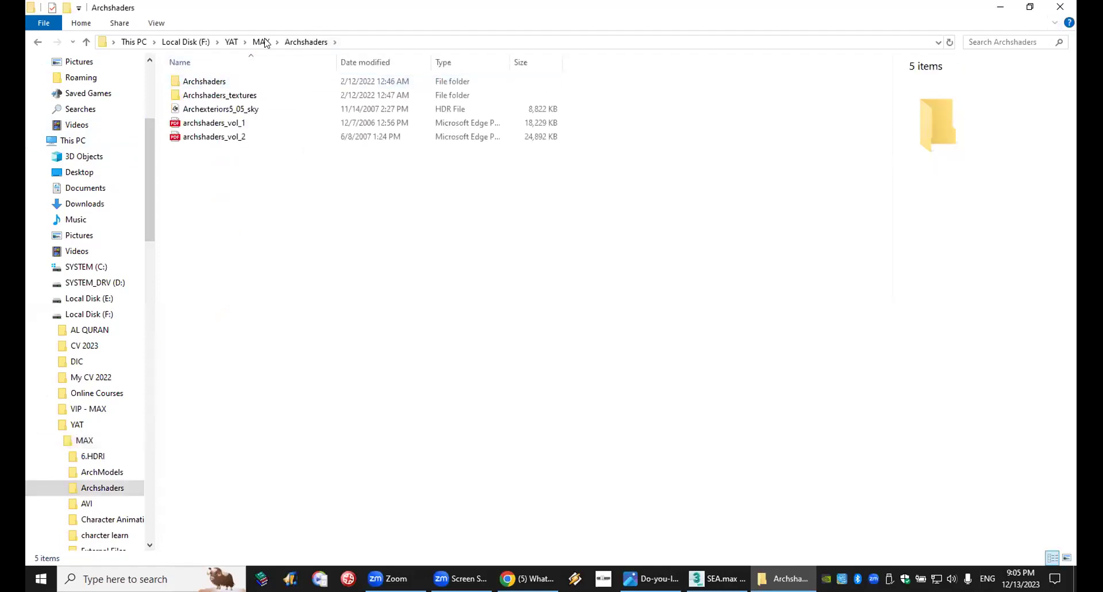
pyautogui.doubleClick(219, 97)
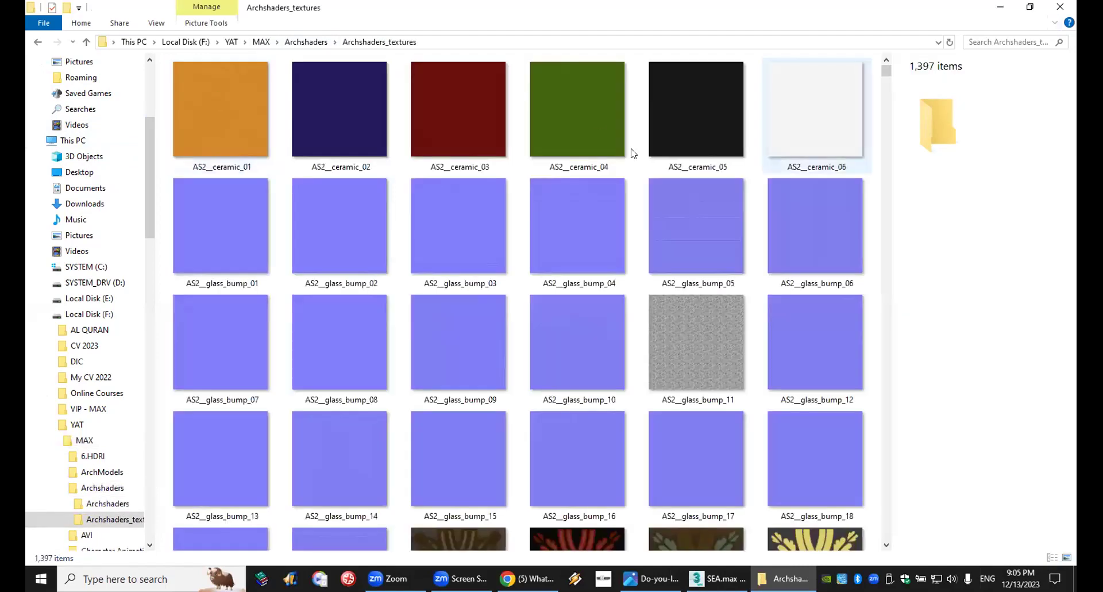
pyautogui.moveTo(885, 68); pyautogui.dragTo(871, 500)
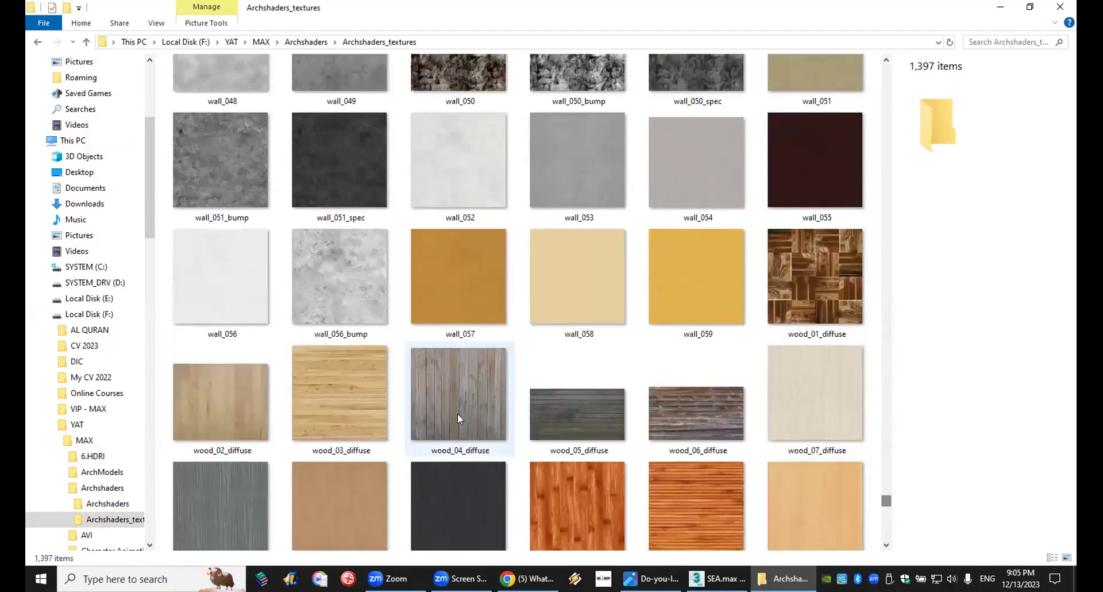
pyautogui.moveTo(346, 394); pyautogui.dragTo(715, 456)
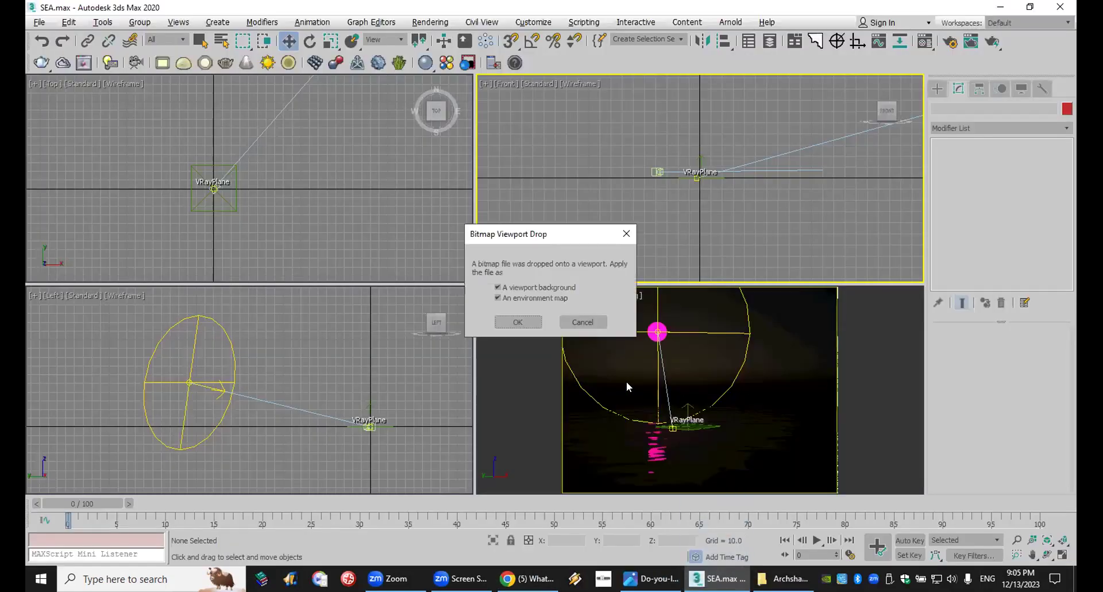
pyautogui.click(586, 322)
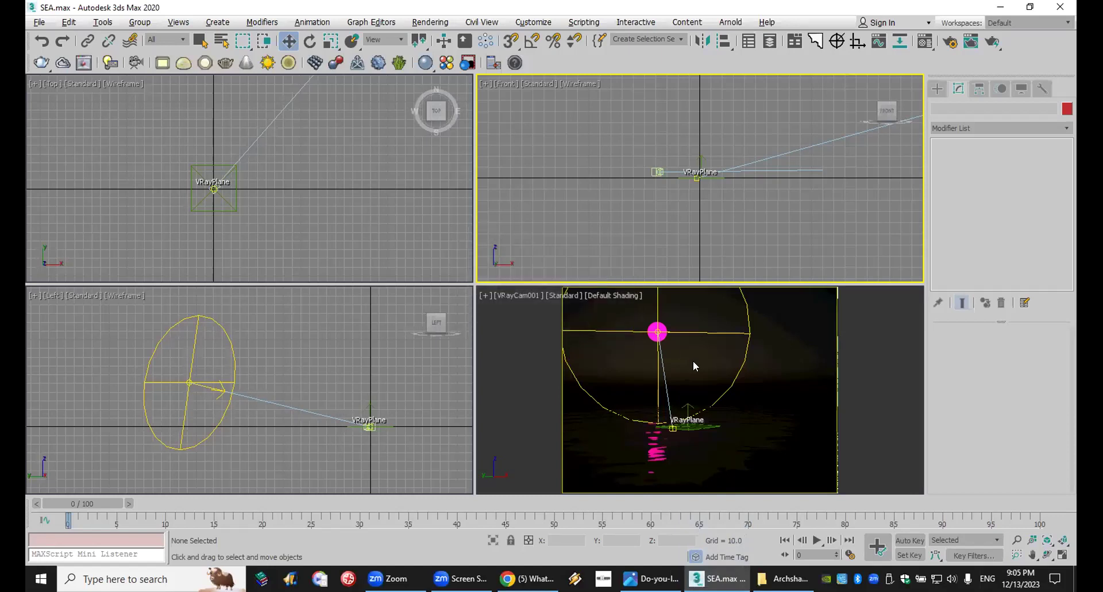
# Reset the scene without saving the changes and draw a box about 40 × 69 × 54 cm in the perspective view.
pyautogui.click(39, 21)
pyautogui.click(49, 53)
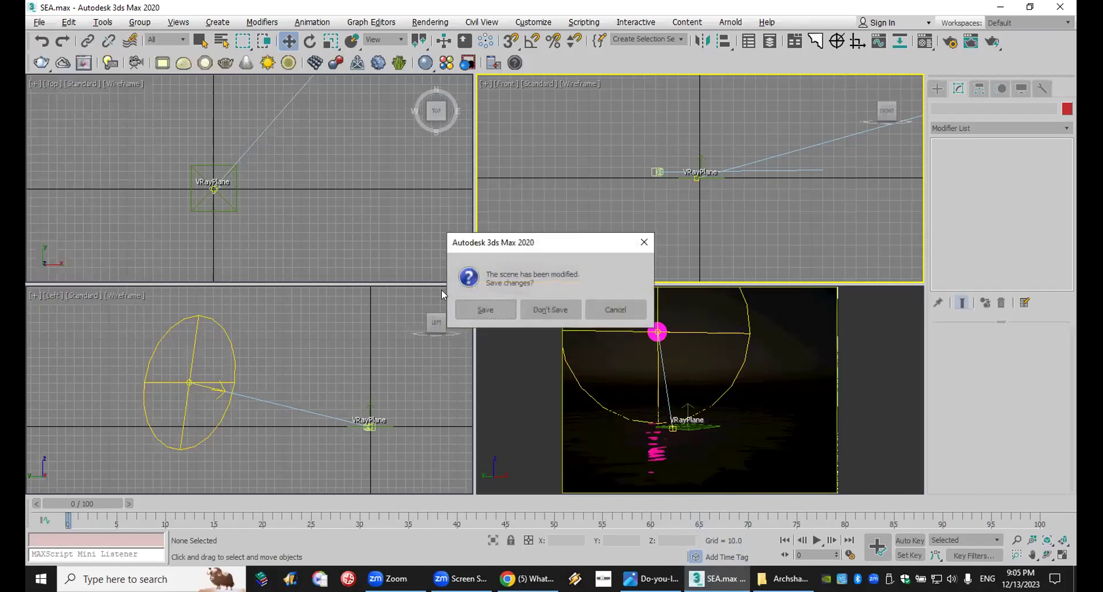
pyautogui.click(552, 317)
pyautogui.click(504, 313)
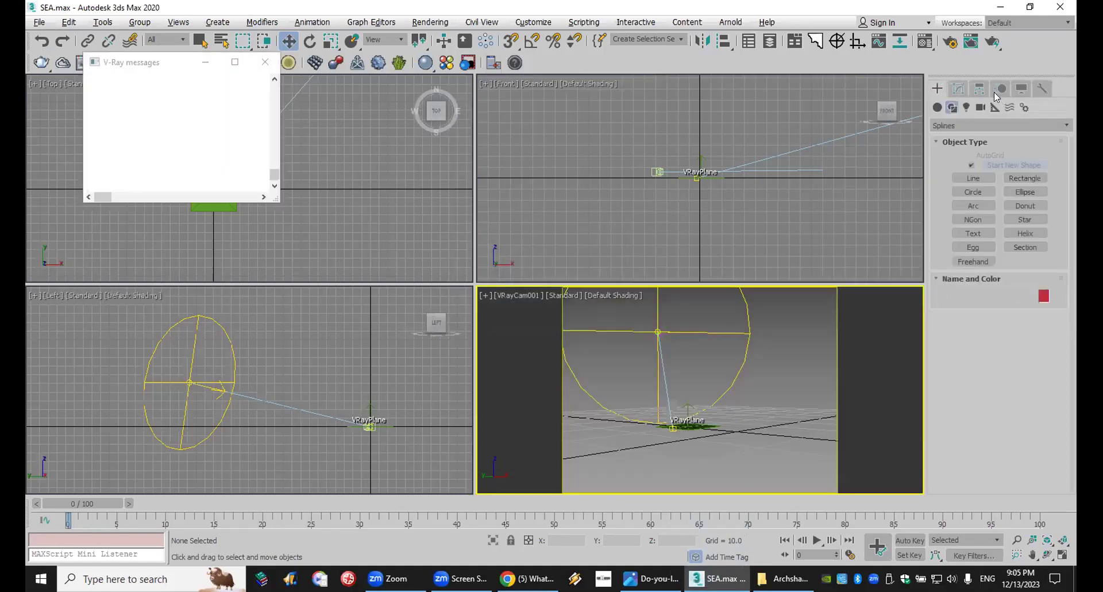
pyautogui.click(973, 167)
pyautogui.moveTo(731, 361); pyautogui.dragTo(690, 450)
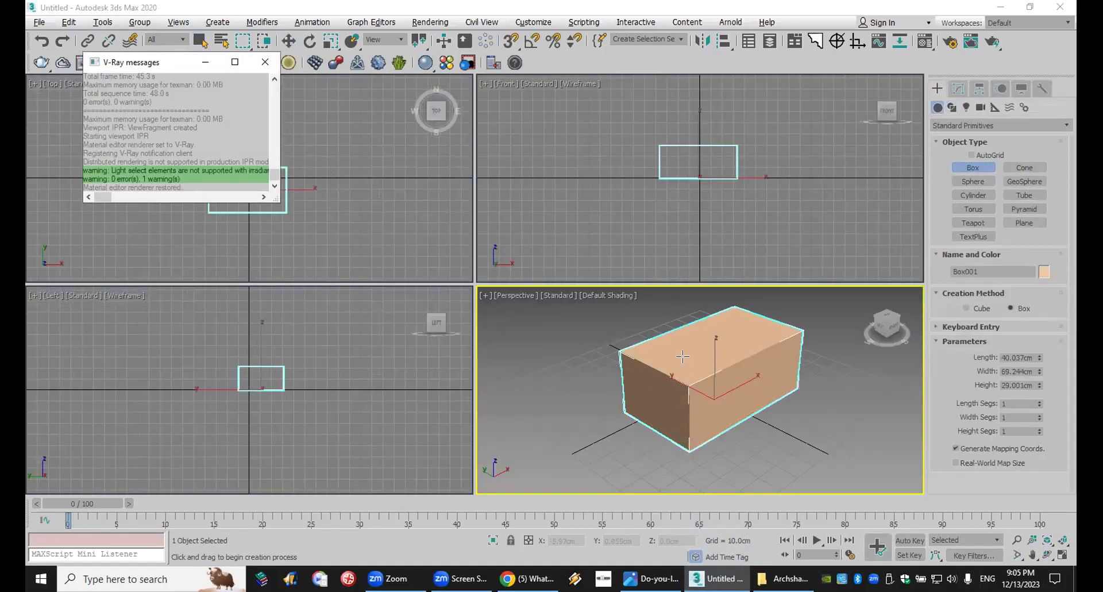
# Apply the wood_03_diffuse image from the Archshaders_textures folder to the box and inspect the planks up close.
pyautogui.click(784, 578)
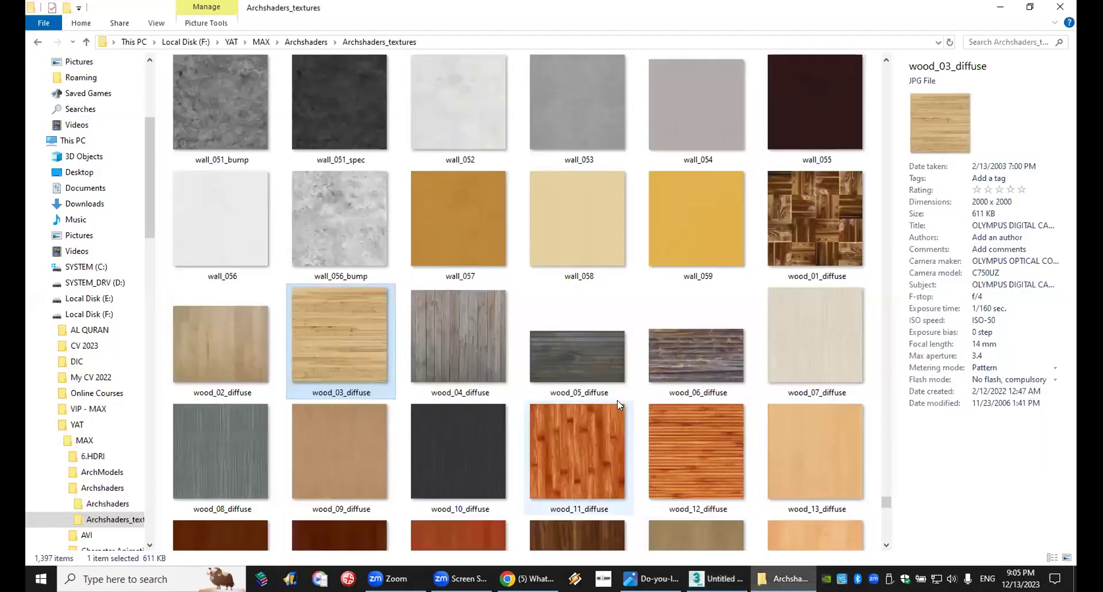
pyautogui.moveTo(354, 320); pyautogui.dragTo(736, 371)
pyautogui.scroll(5, 715, 396)
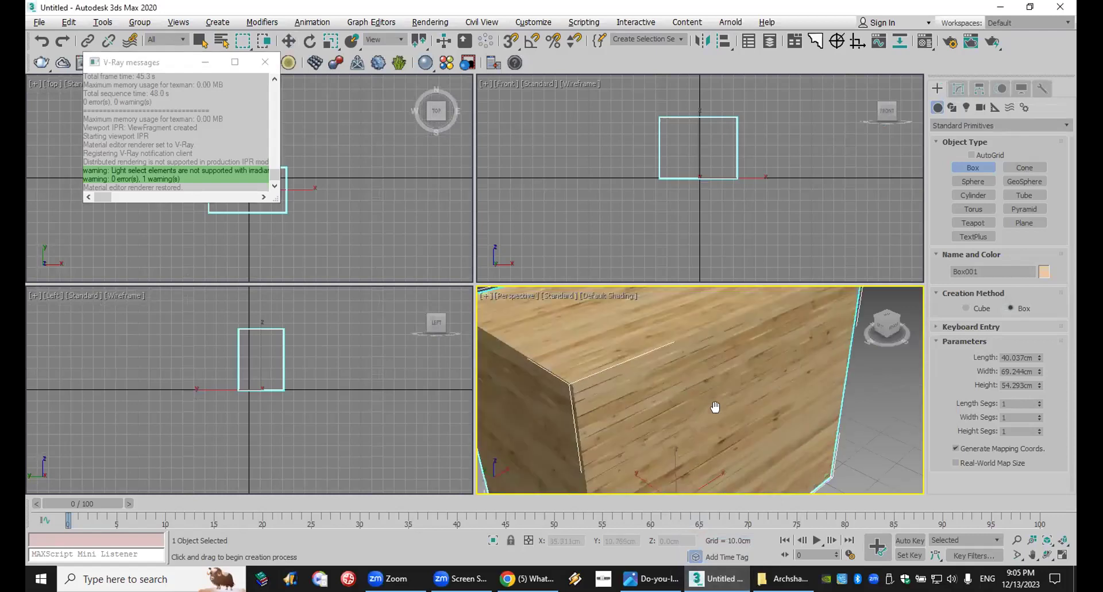
pyautogui.moveTo(715, 406); pyautogui.dragTo(770, 450, button='middle')
pyautogui.scroll(5, 760, 389)
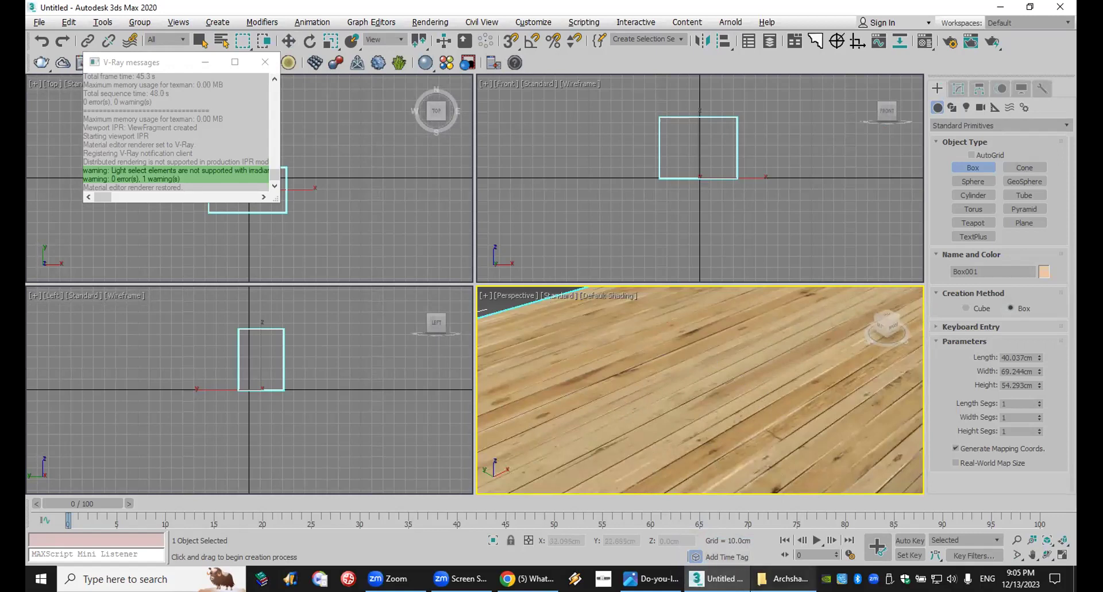
pyautogui.moveTo(527, 579)
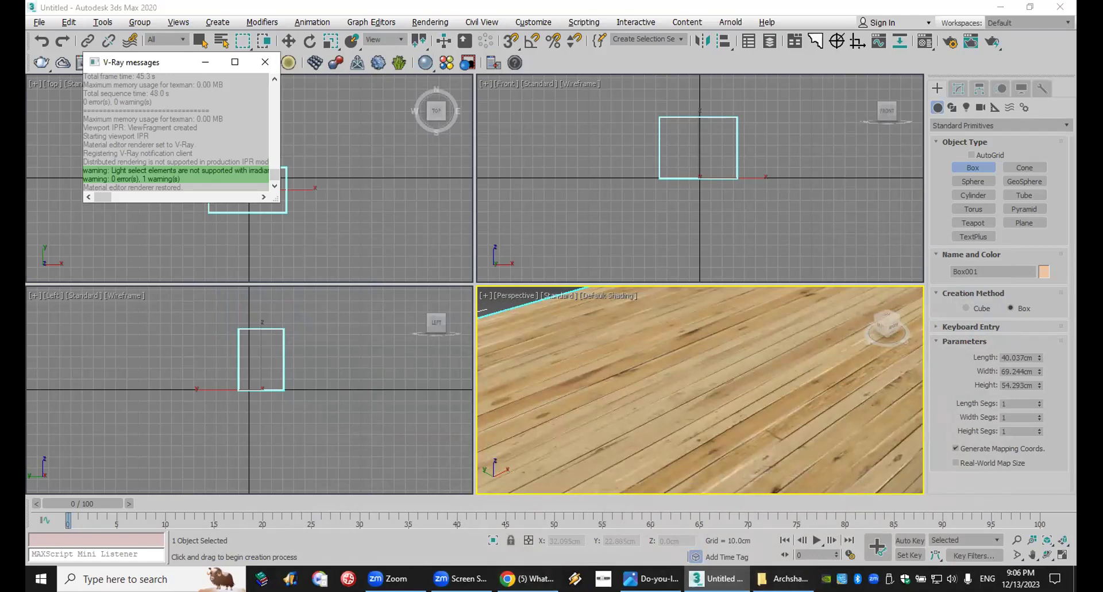
pyautogui.moveTo(777, 420); pyautogui.dragTo(746, 421, button='middle')
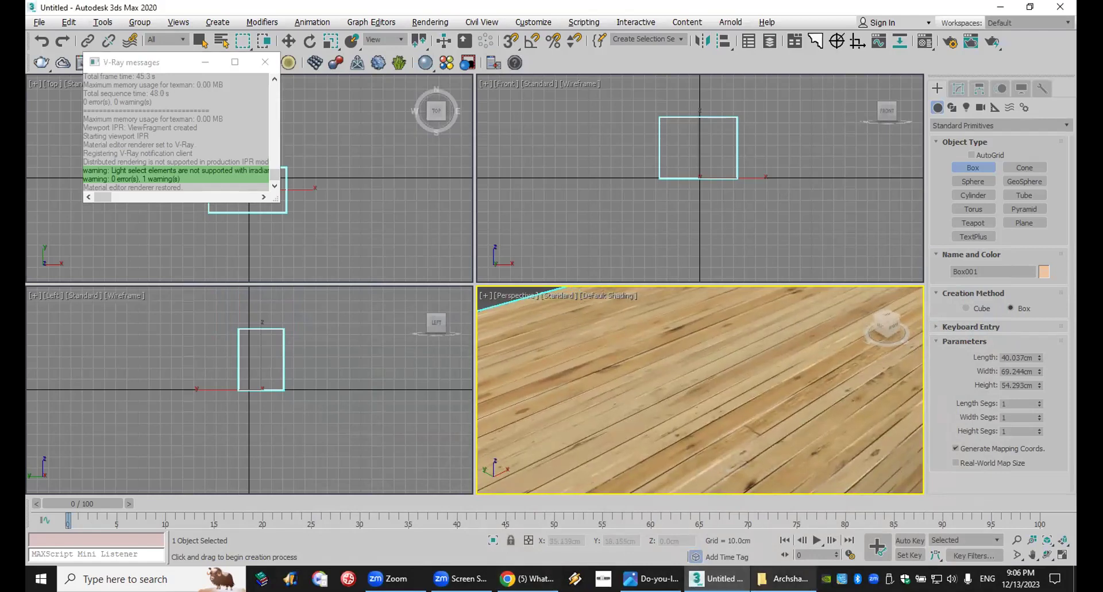
# Replace the box's texture with the wood_11_diffuse image from the Archshaders_textures folder and inspect it on the box.
pyautogui.click(784, 579)
pyautogui.scroll(-10, 777, 529)
pyautogui.scroll(5, 704, 344)
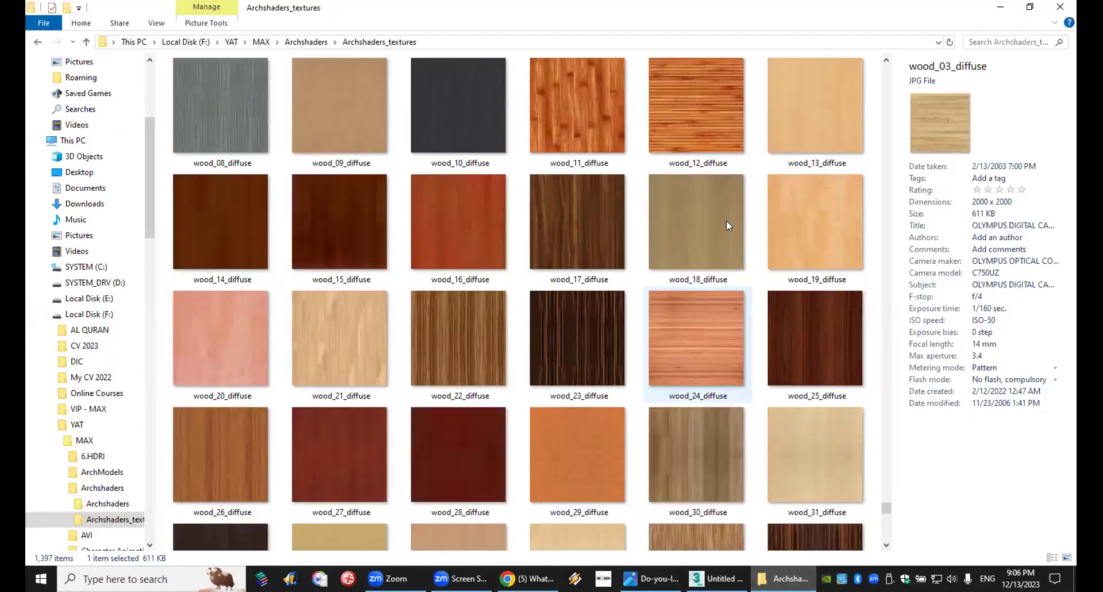
pyautogui.scroll(5, 724, 201)
pyautogui.moveTo(810, 236); pyautogui.dragTo(324, 362)
pyautogui.scroll(-5, 661, 431)
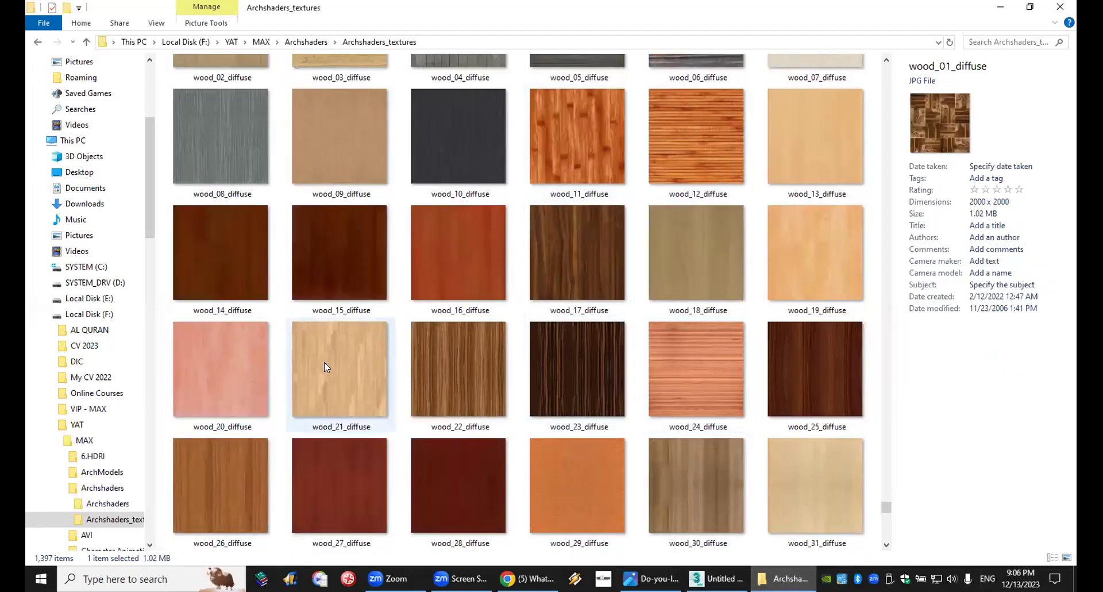
pyautogui.moveTo(558, 154); pyautogui.dragTo(752, 417)
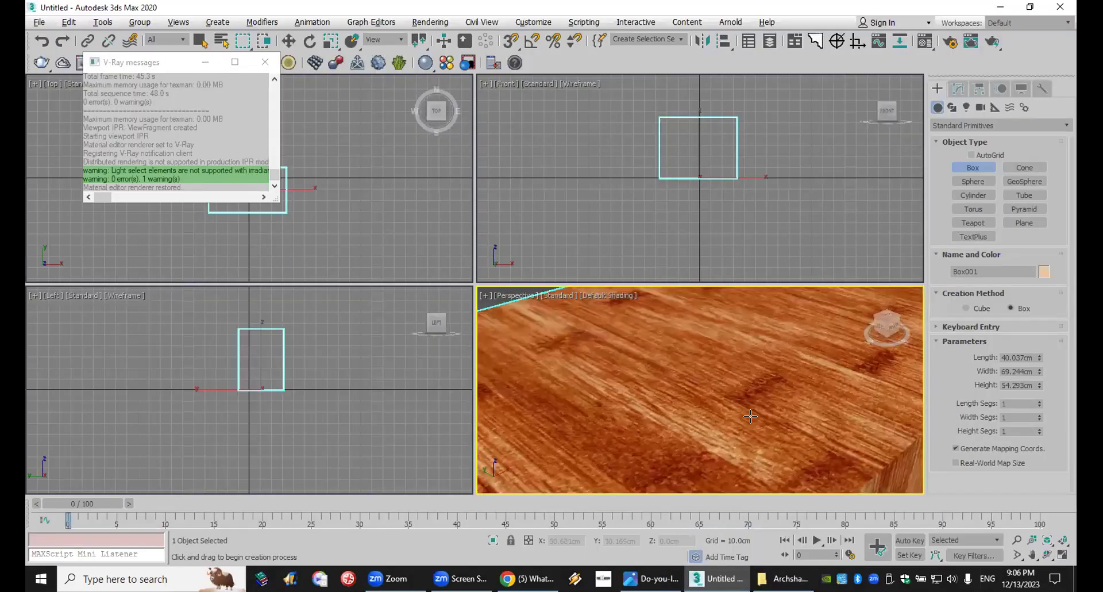
pyautogui.scroll(-5, 741, 414)
pyautogui.scroll(3, 681, 374)
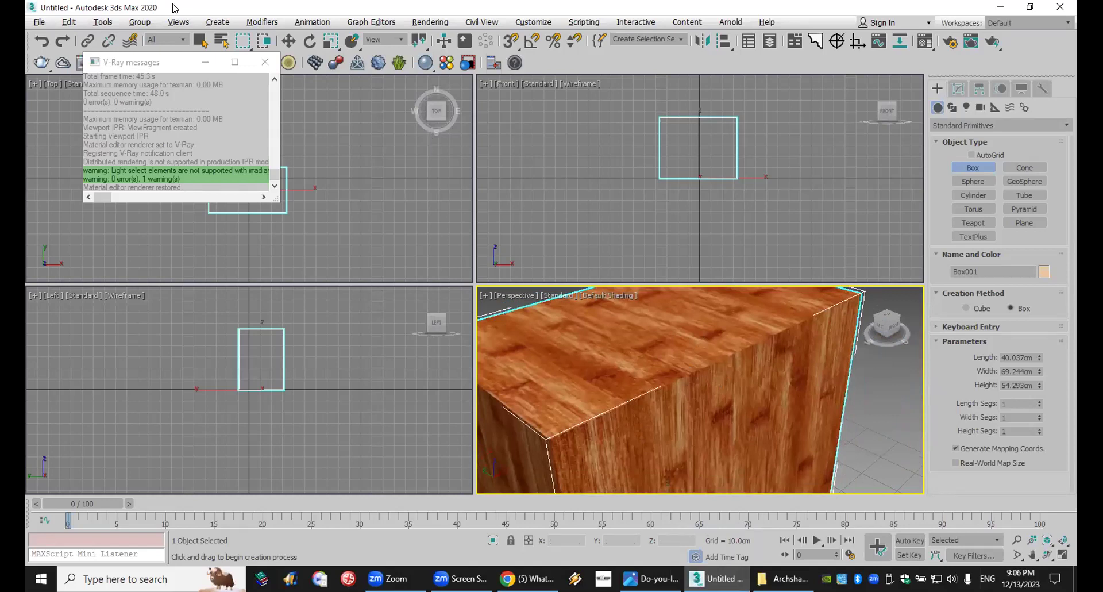
# Reset 3ds Max to an empty scene without keeping the textured box.
pyautogui.click(39, 22)
pyautogui.click(50, 72)
pyautogui.click(514, 307)
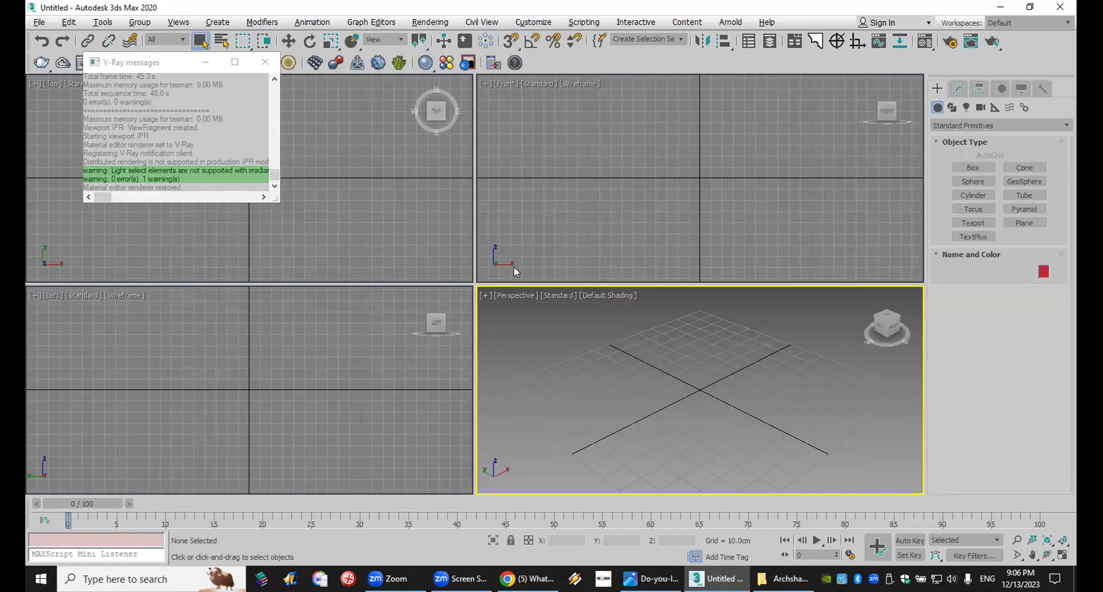
# Switch to WhatsApp Web and open the dark-walled entrance hall render with the white floor from the 3D MAX OL chat.
pyautogui.hotkey('alt', 'Tab')
pyautogui.scroll(-8, 682, 393)
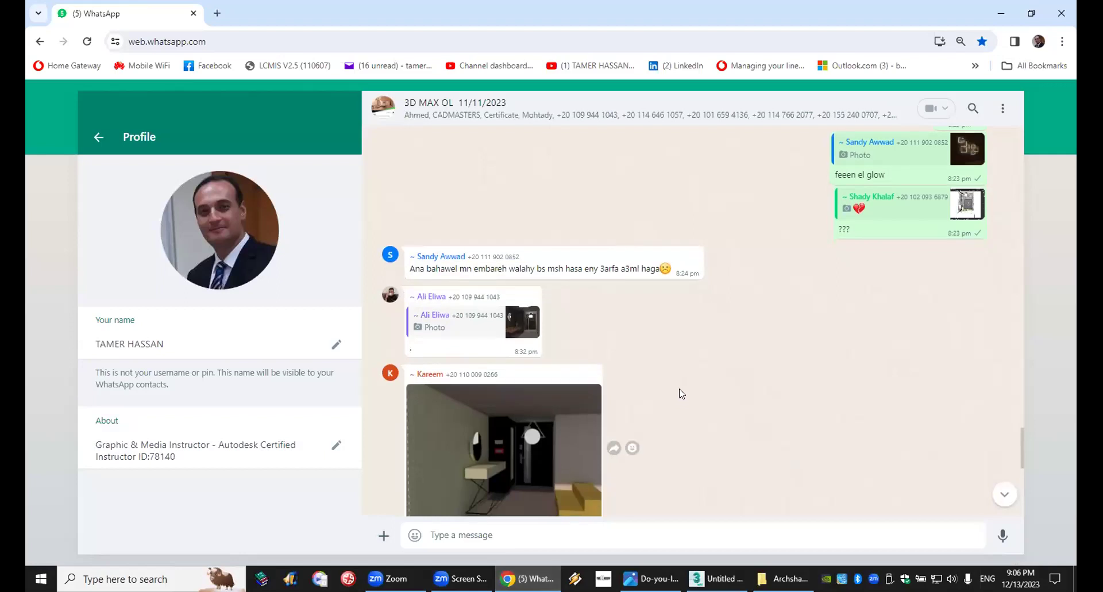
pyautogui.scroll(10, 684, 391)
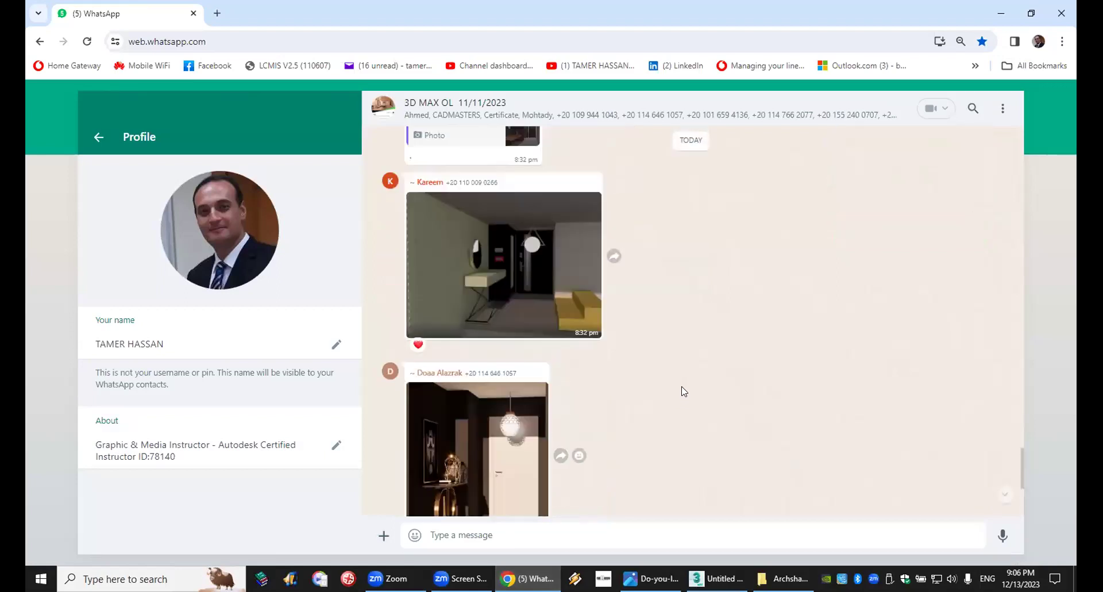
pyautogui.scroll(10, 684, 392)
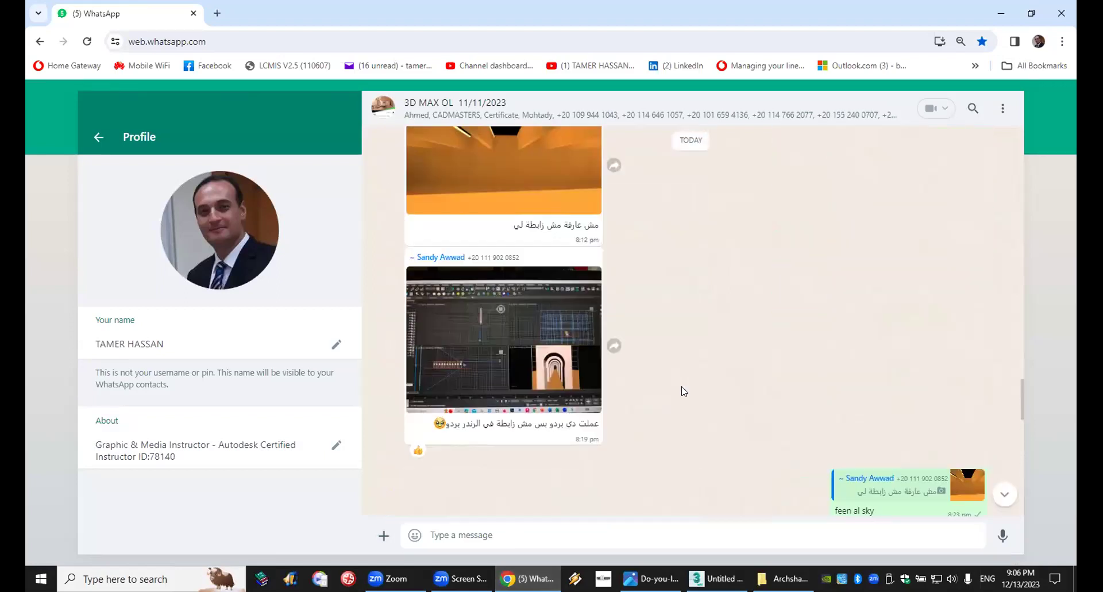
pyautogui.scroll(5, 684, 391)
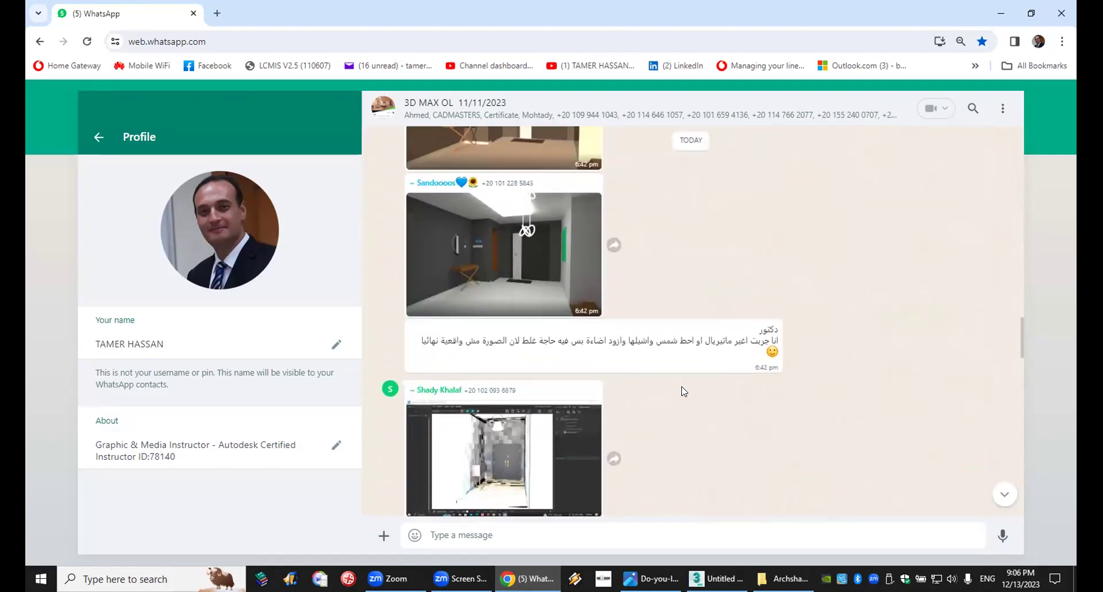
pyautogui.scroll(1, 684, 392)
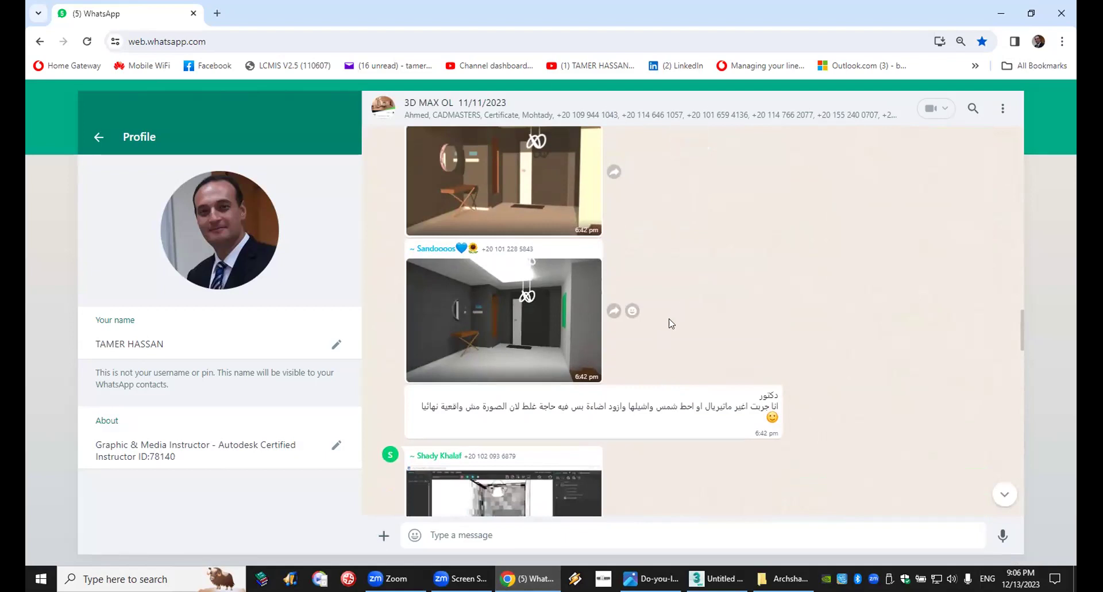
pyautogui.click(562, 285)
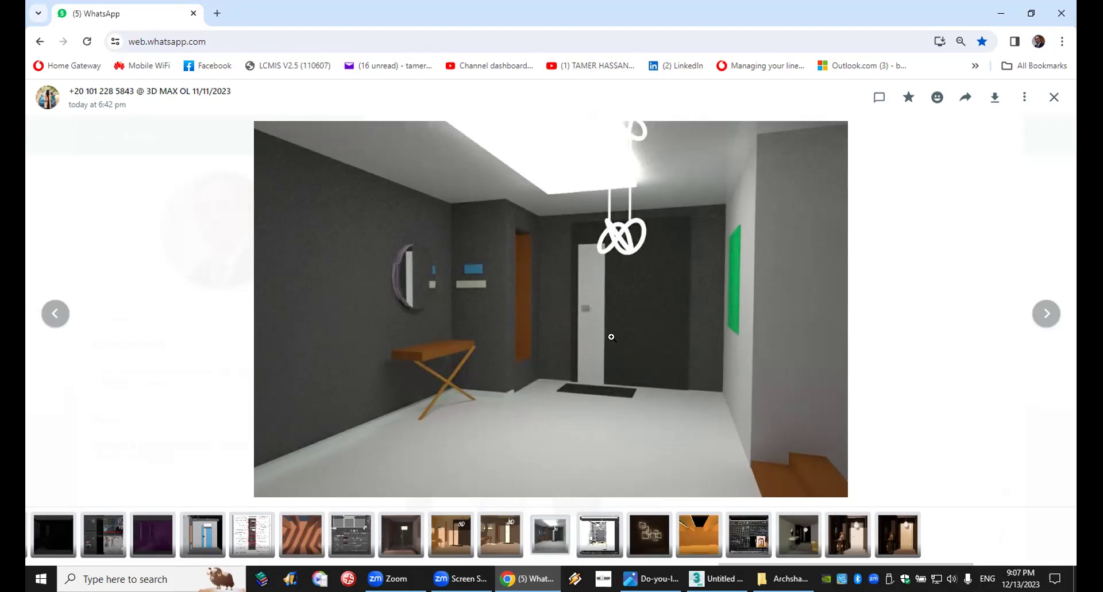
# Zoom in on the opened render to examine the console table, door, walls and floor materials.
pyautogui.click(567, 386)
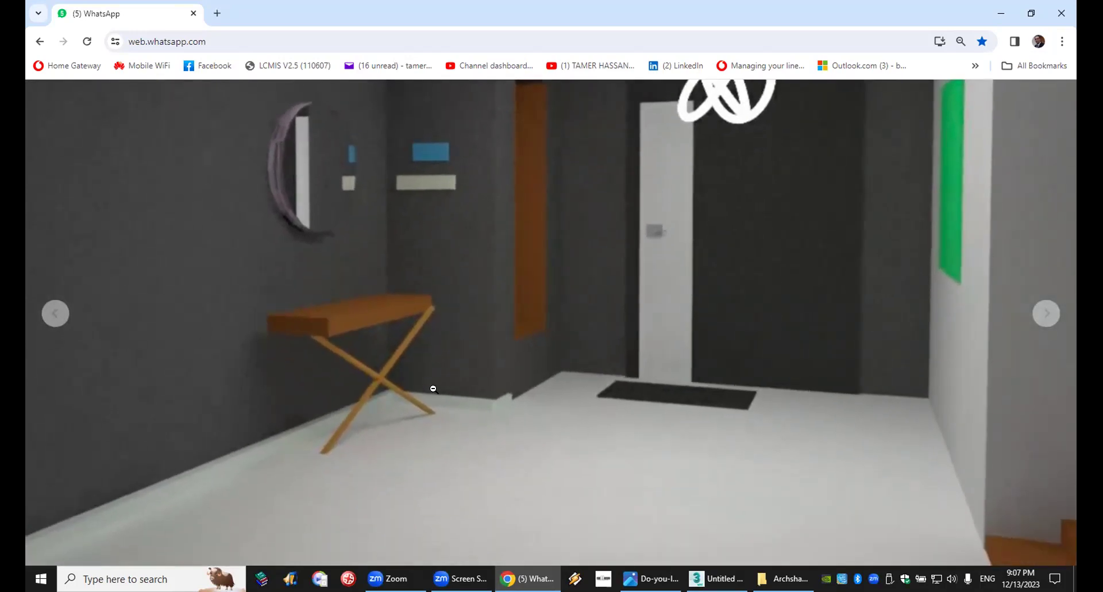
pyautogui.click(434, 389)
pyautogui.click(433, 389)
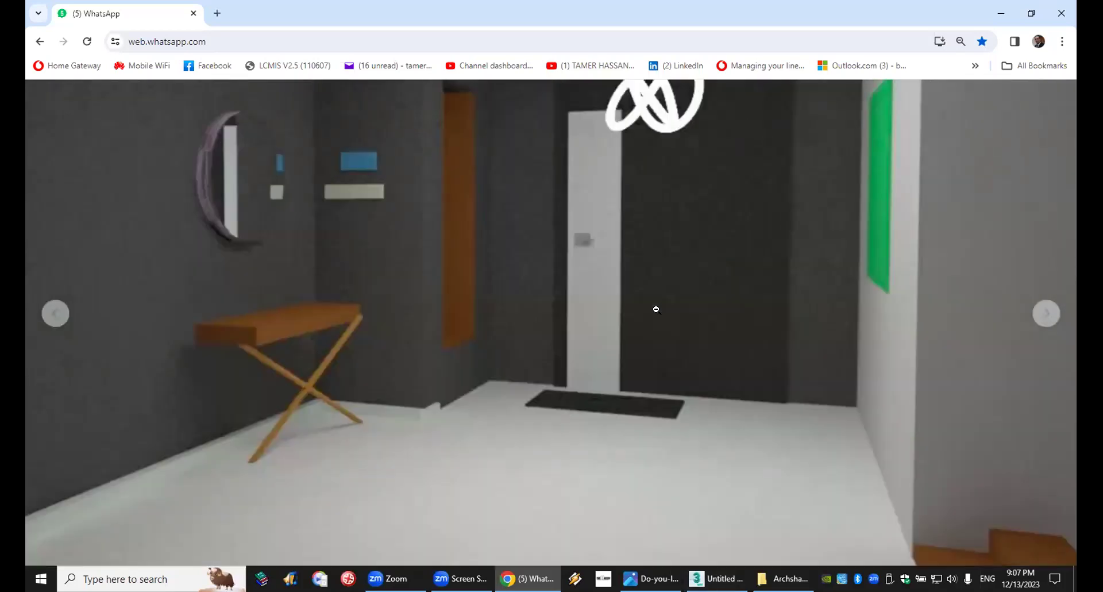
pyautogui.click(657, 309)
# Open the Vray Picss folder on the desktop and pick the entrance hall reference photo d29699b617747a8d6be6f5aee71a3bf3 to copy.
pyautogui.press('super+d')
pyautogui.click(693, 309)
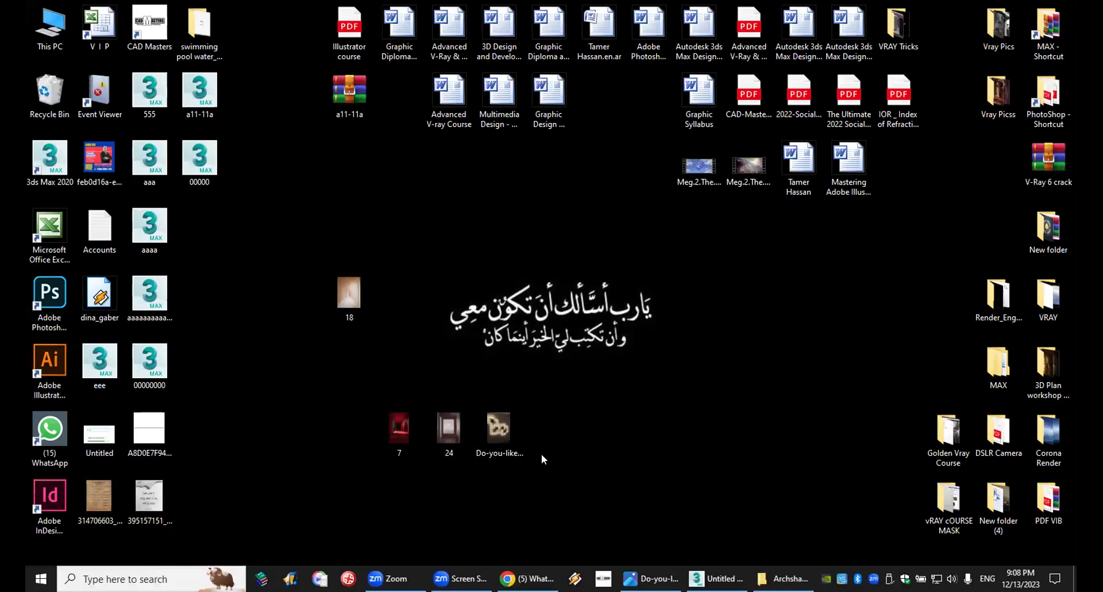
pyautogui.doubleClick(999, 92)
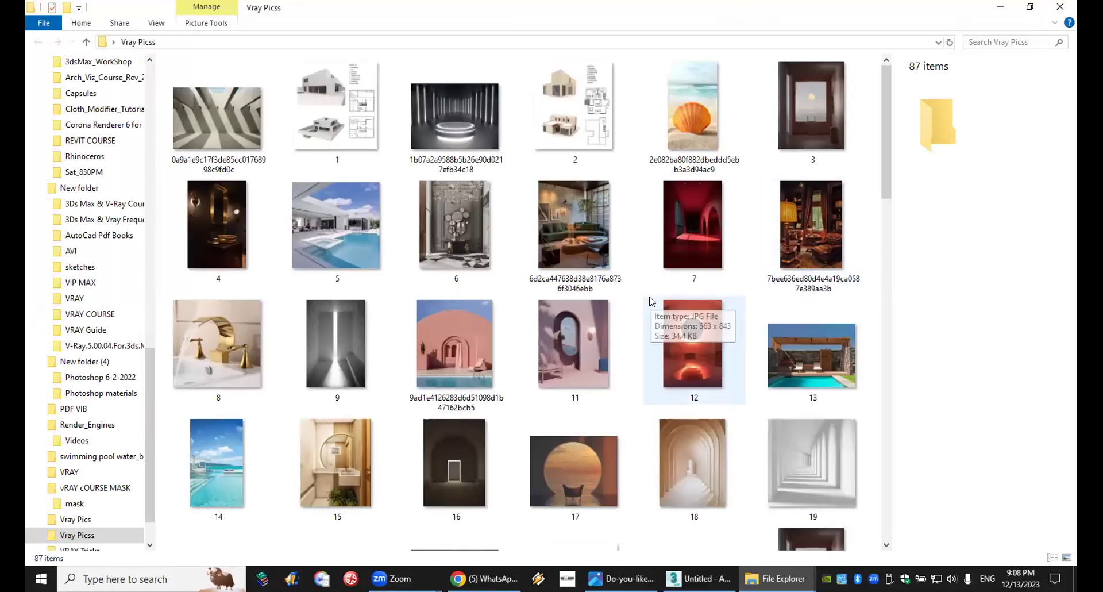
pyautogui.scroll(-5, 499, 309)
pyautogui.scroll(-6, 499, 309)
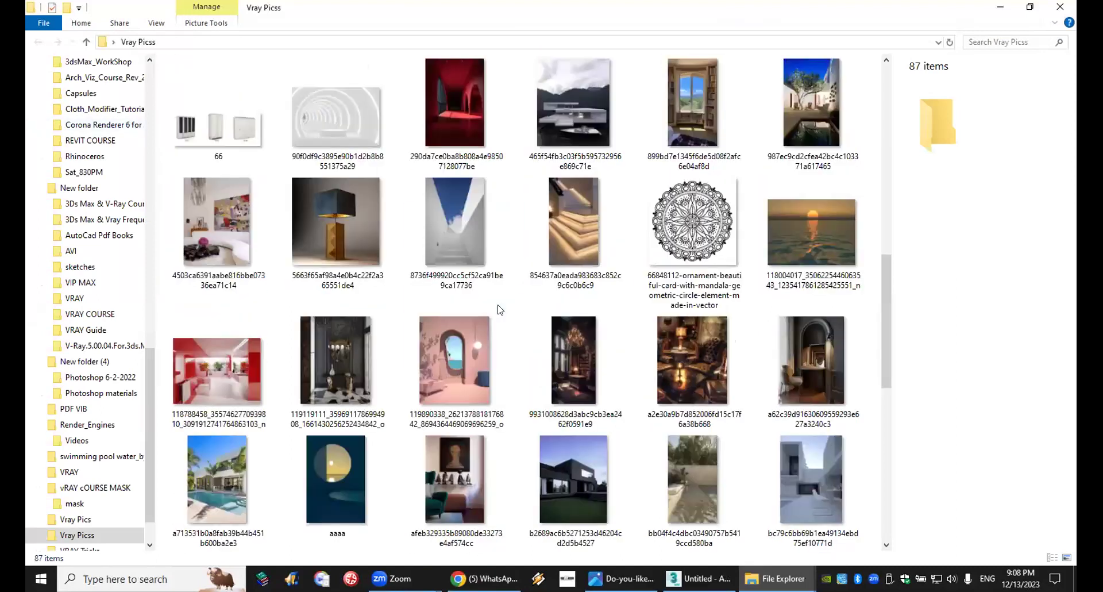
pyautogui.scroll(-6, 499, 309)
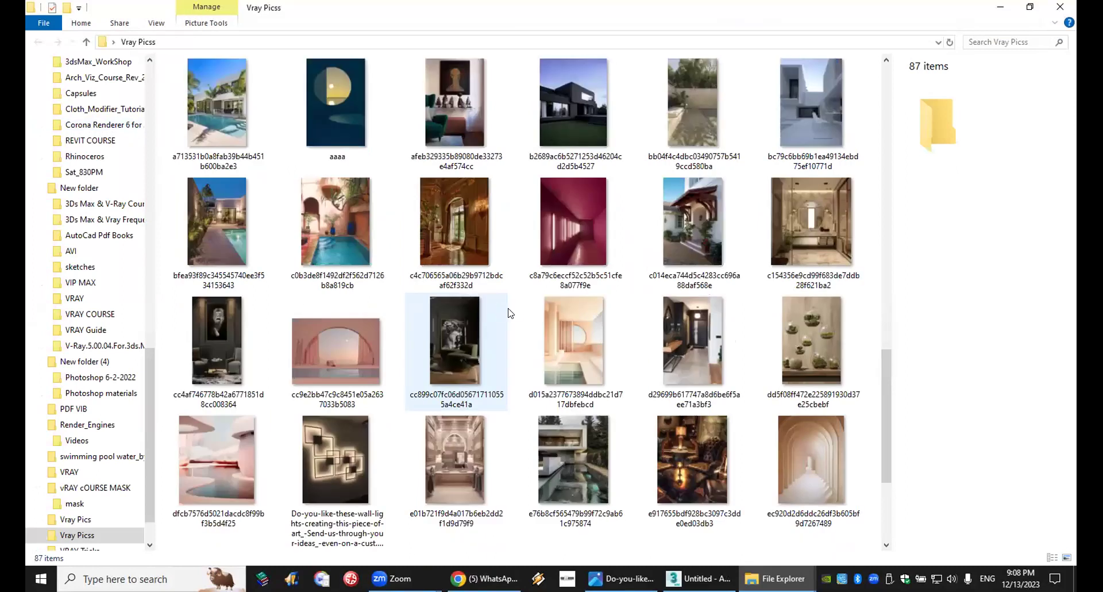
pyautogui.scroll(-4, 523, 315)
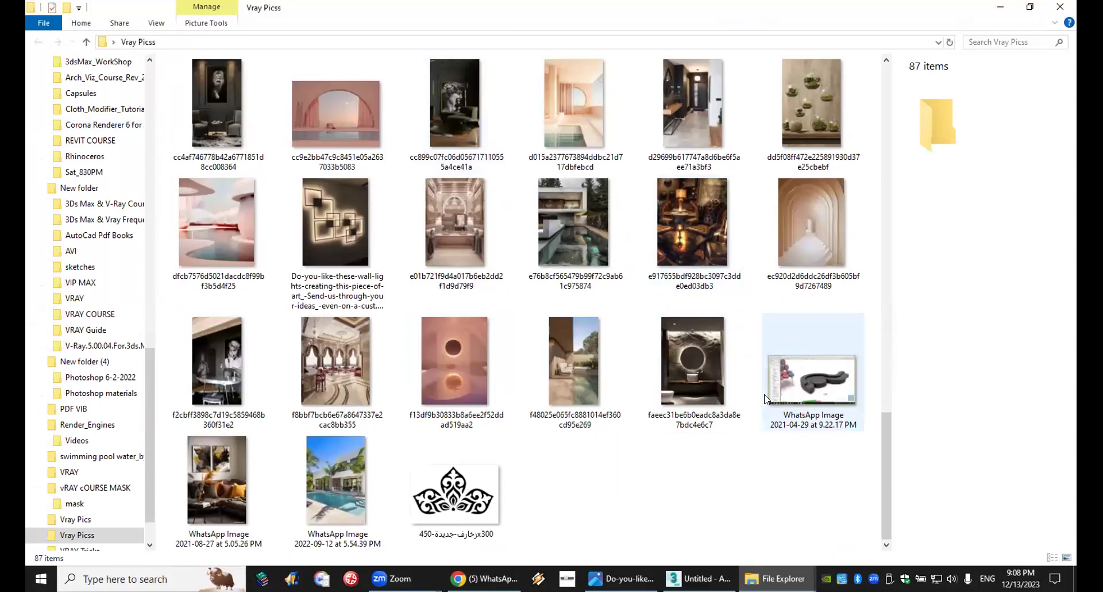
pyautogui.scroll(10, 766, 399)
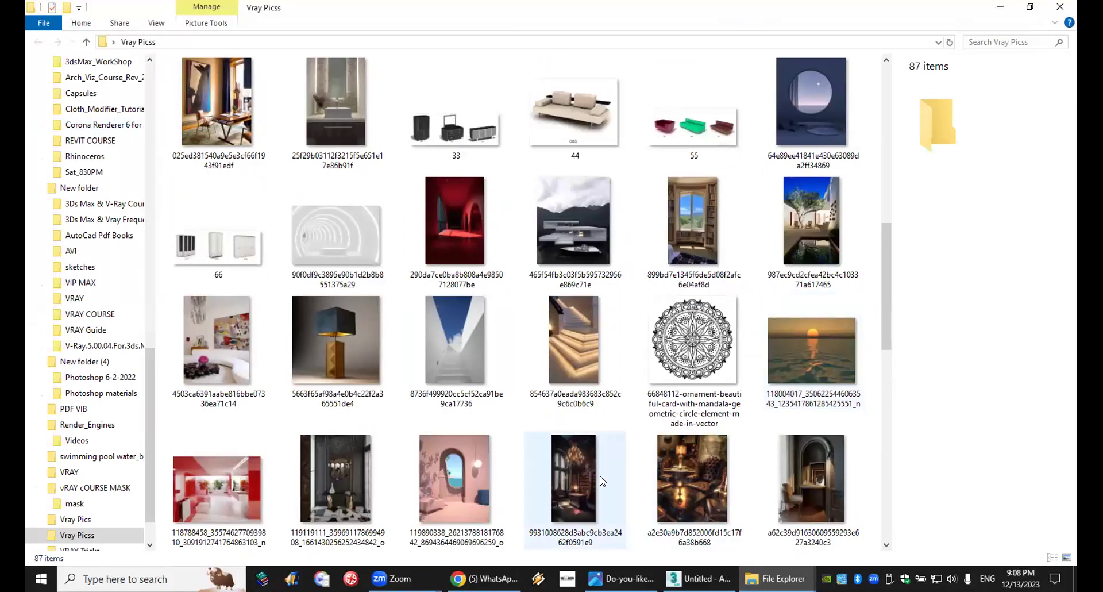
pyautogui.click(571, 467)
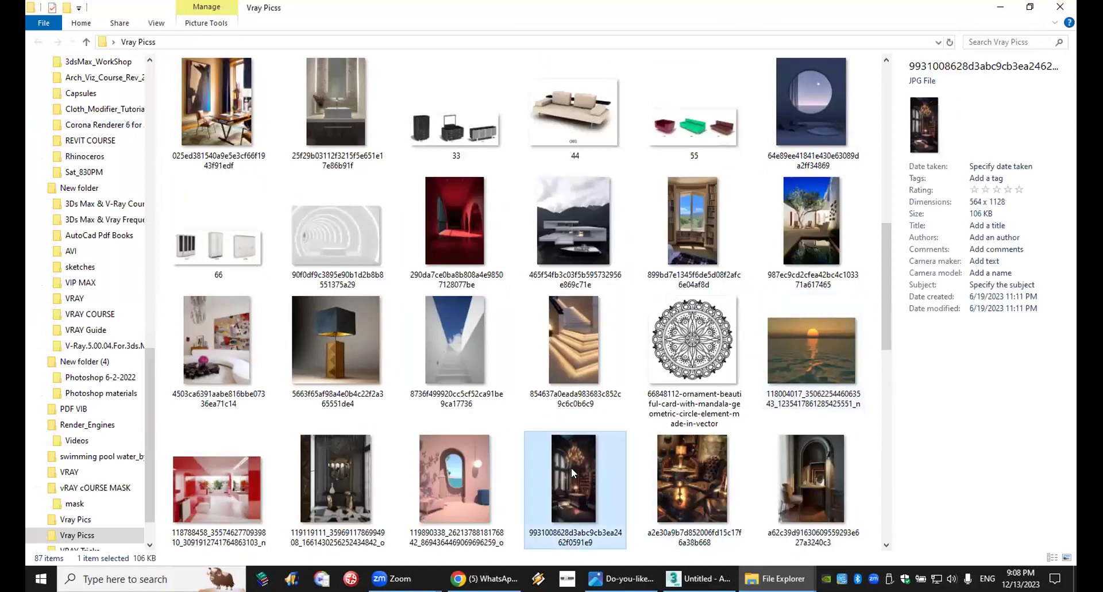
pyautogui.scroll(-3, 571, 468)
pyautogui.click(702, 457)
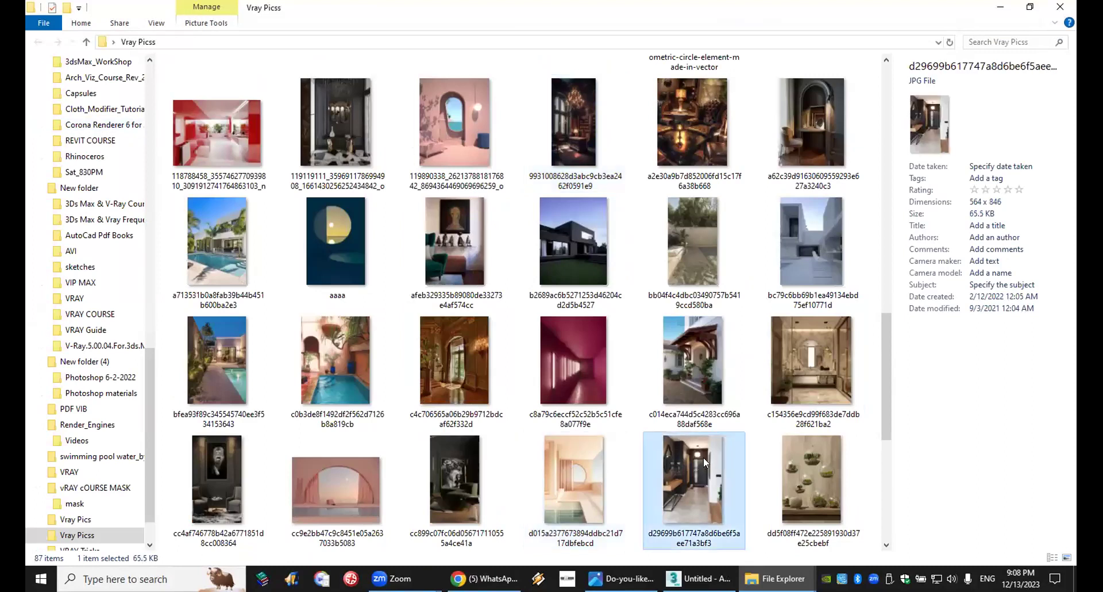
# Paste the entrance hall reference photo onto the desktop and open it enlarged in the Photos viewer.
pyautogui.press('super+d')
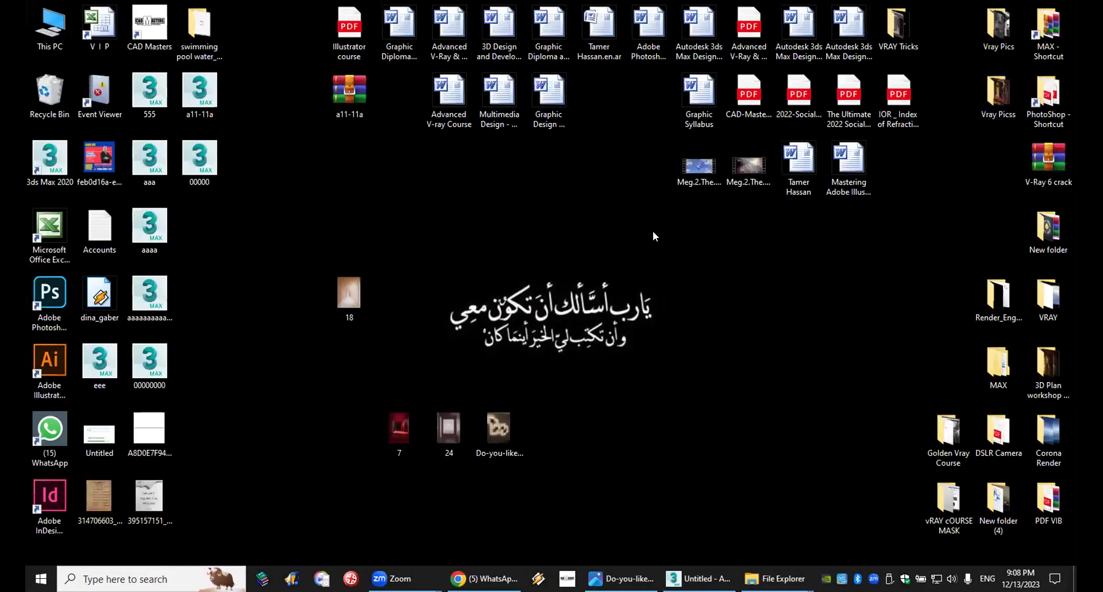
pyautogui.rightClick(693, 277)
pyautogui.click(688, 277)
pyautogui.doubleClick(642, 149)
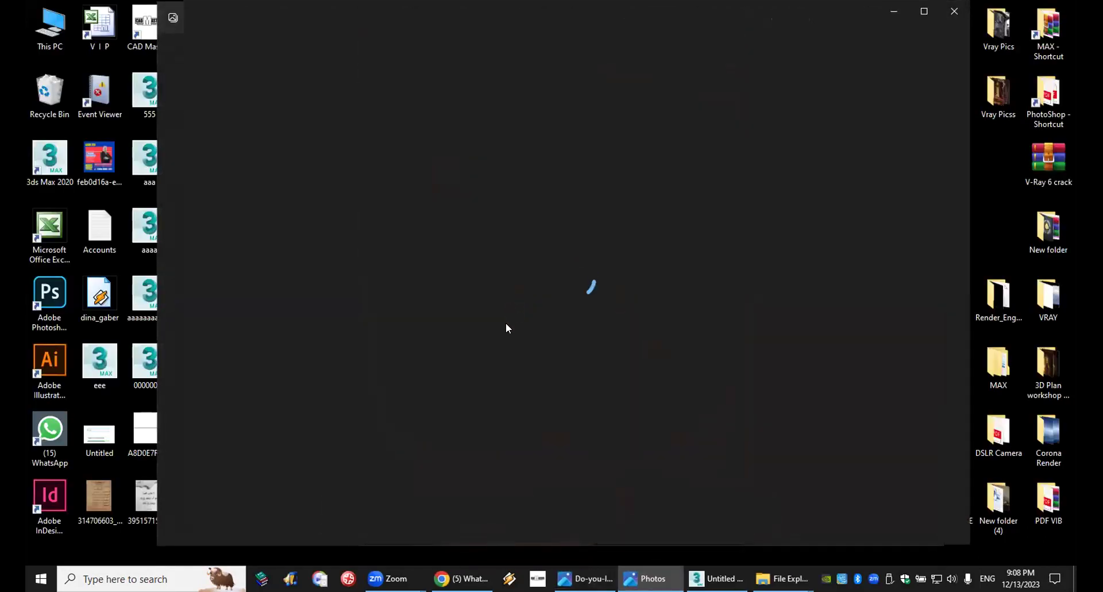
pyautogui.scroll(2, 466, 395)
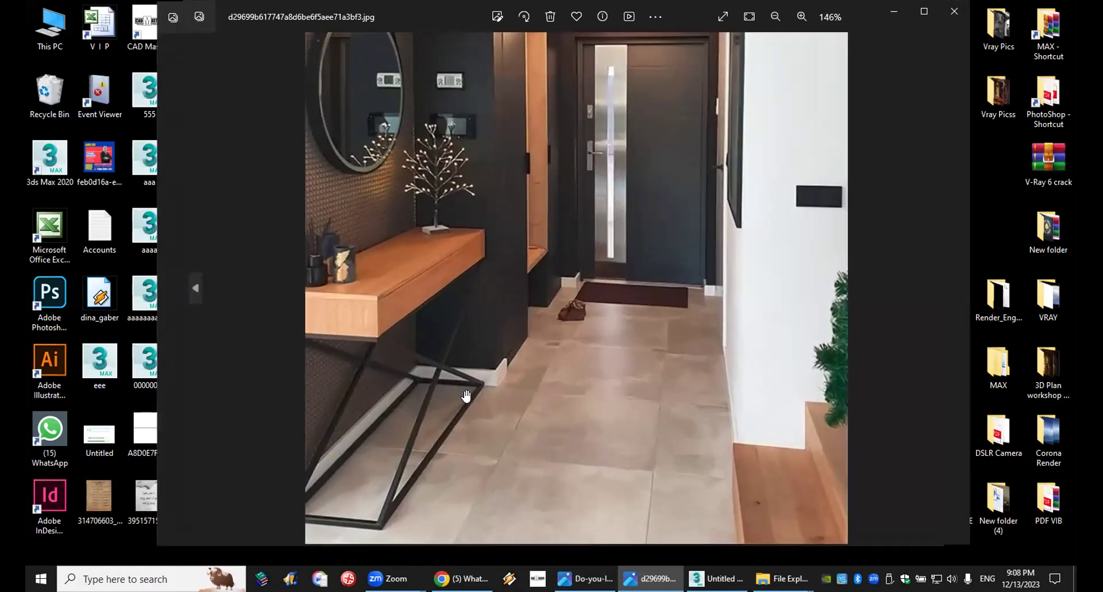
# Switch to 3ds Max and draw a plane about 217 cm long and 240 cm wide in the Top viewport.
pyautogui.scroll(-1, 466, 395)
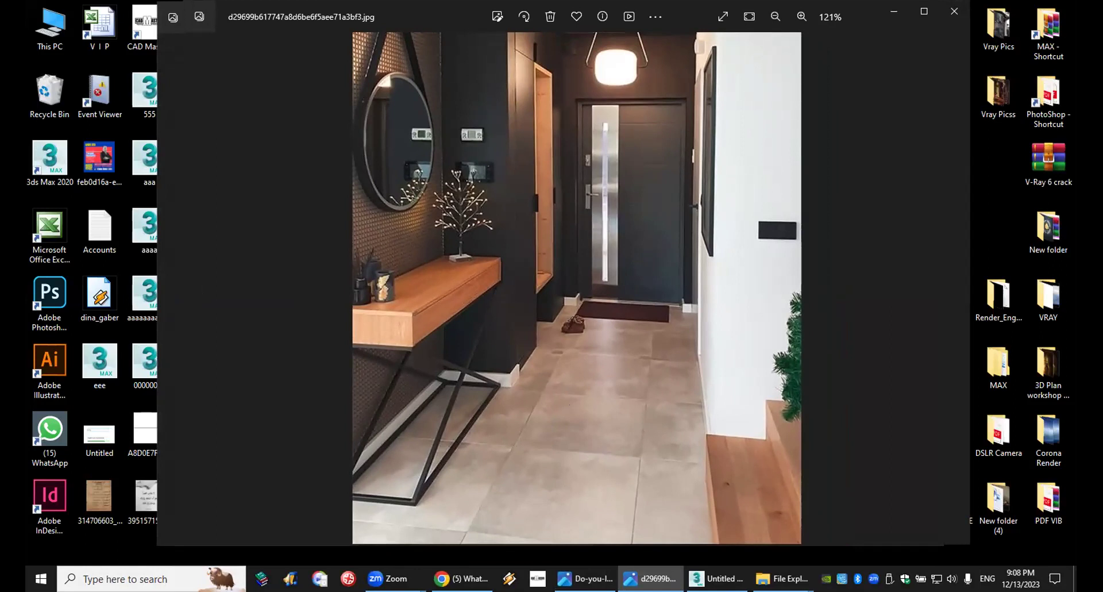
pyautogui.click(717, 578)
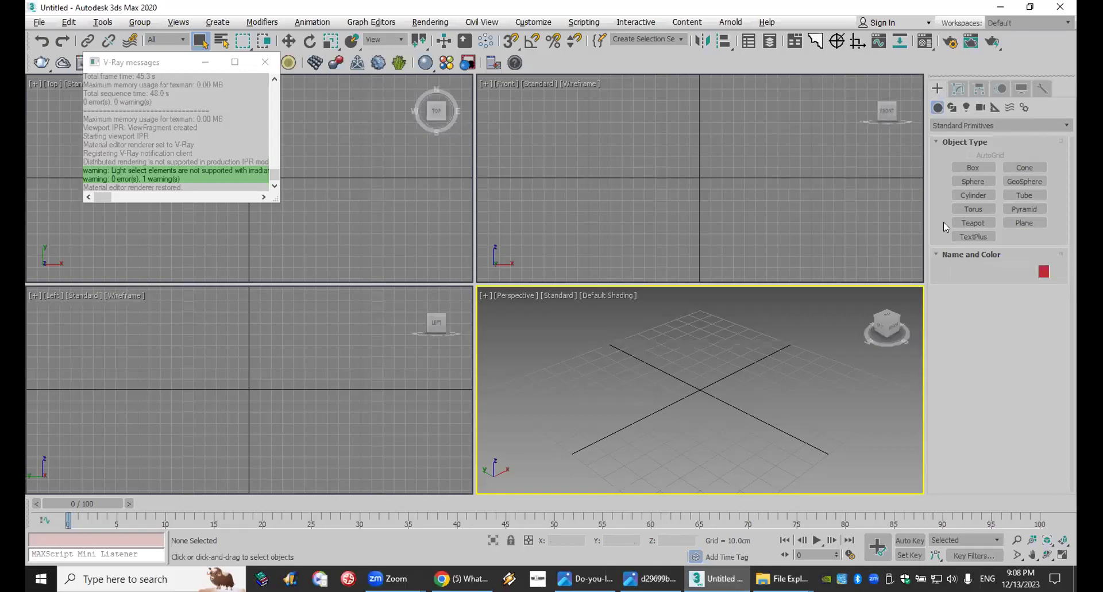
pyautogui.click(1024, 223)
pyautogui.moveTo(155, 106); pyautogui.dragTo(423, 348)
pyautogui.moveTo(699, 394); pyautogui.dragTo(609, 359, button='middle')
# Browse the Archshaders_textures folder and apply the AS2_wood_10 parquet texture to the plane.
pyautogui.click(653, 578)
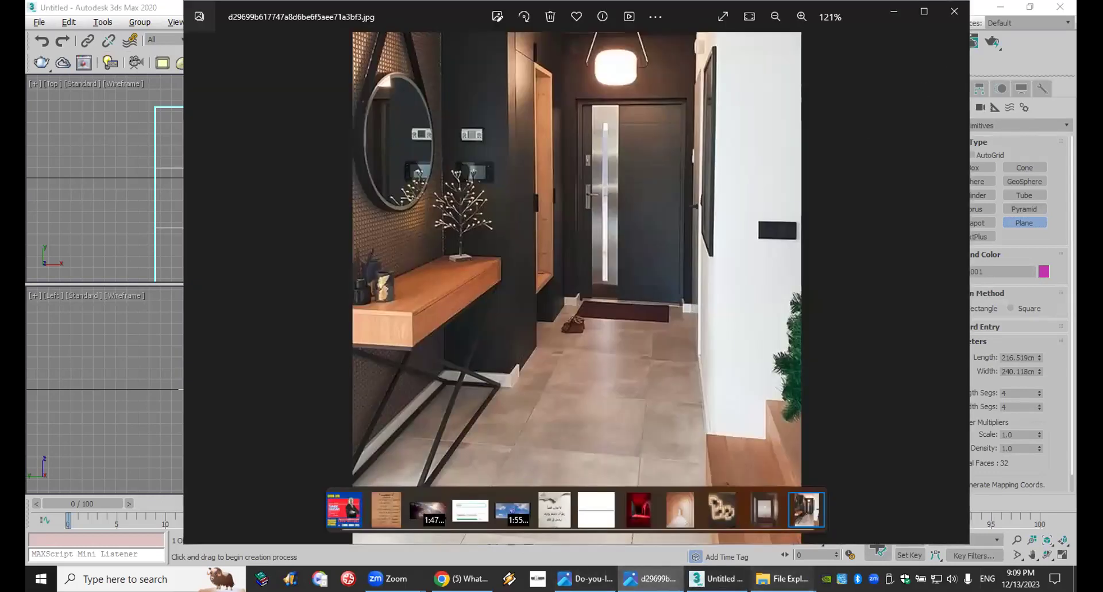
pyautogui.moveTo(782, 578)
pyautogui.click(734, 527)
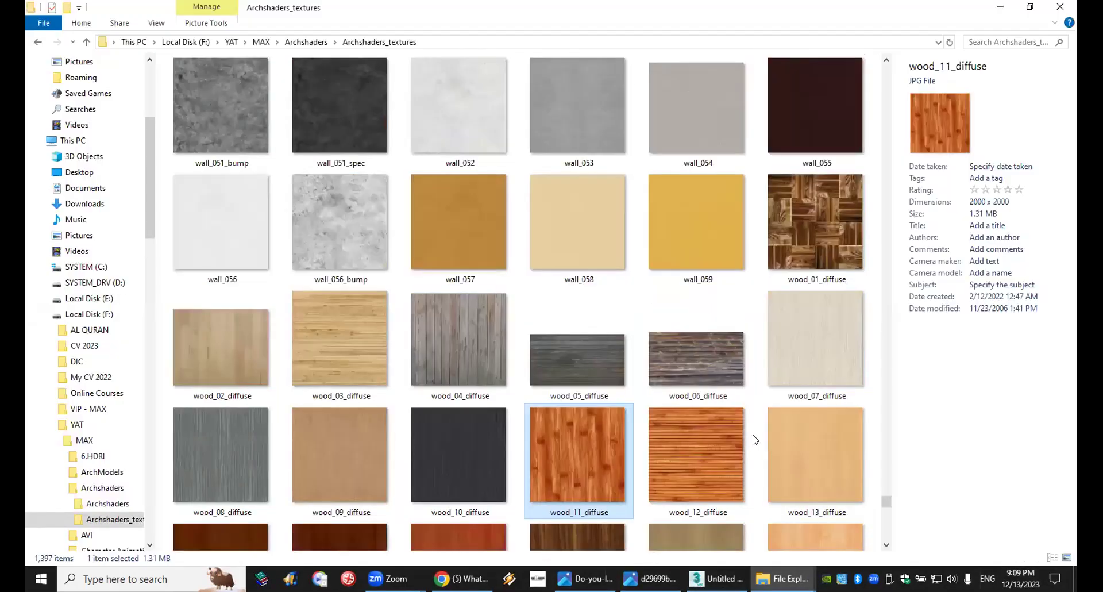
pyautogui.scroll(10, 753, 439)
pyautogui.scroll(15, 755, 439)
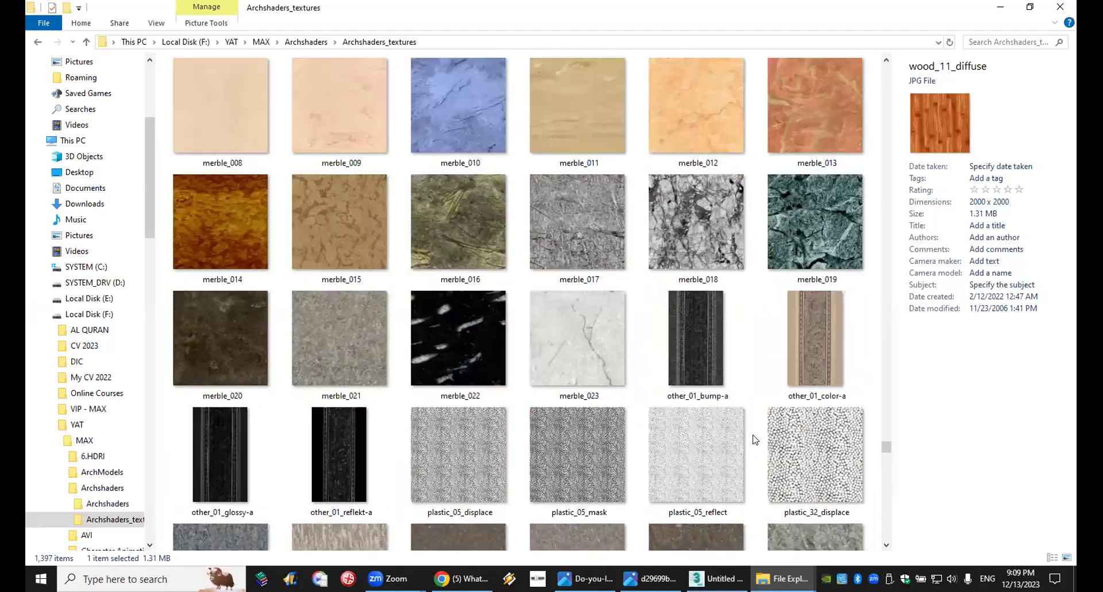
pyautogui.scroll(15, 755, 439)
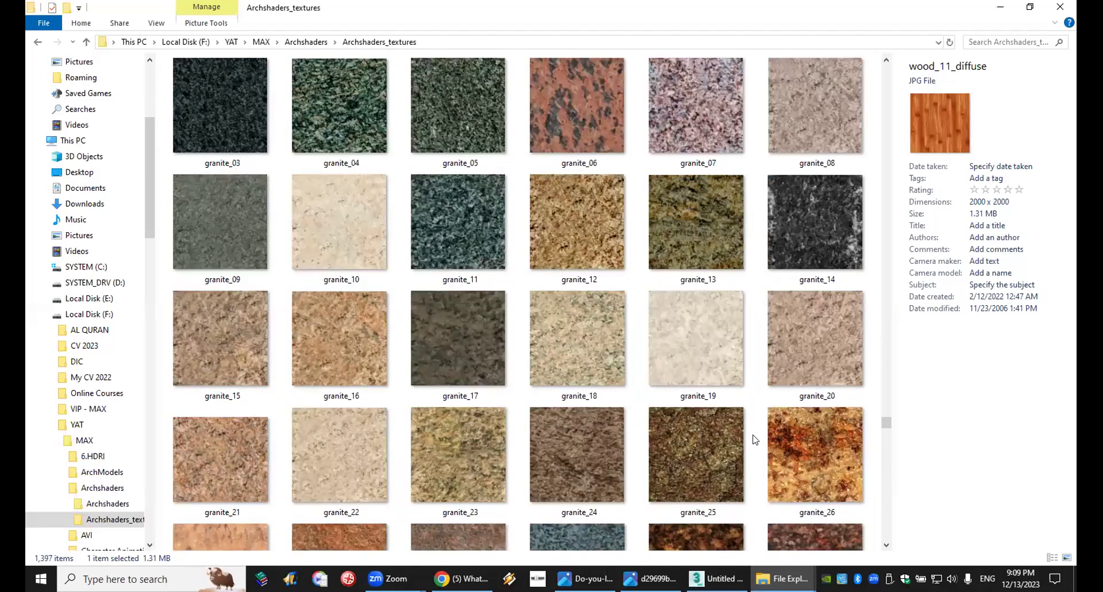
pyautogui.scroll(8, 754, 439)
pyautogui.scroll(20, 754, 439)
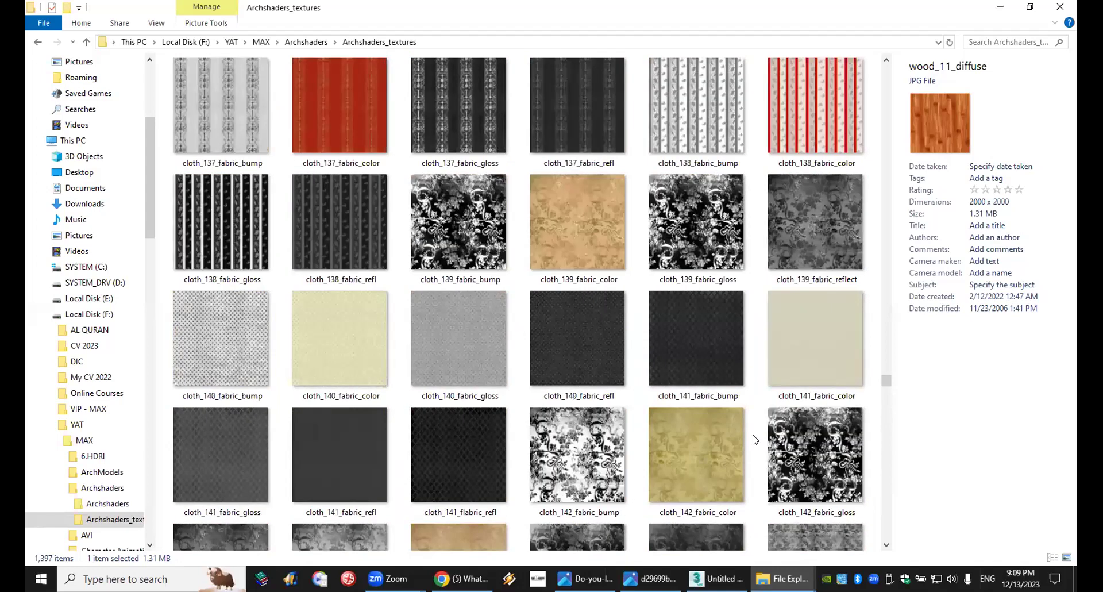
pyautogui.scroll(-10, 754, 439)
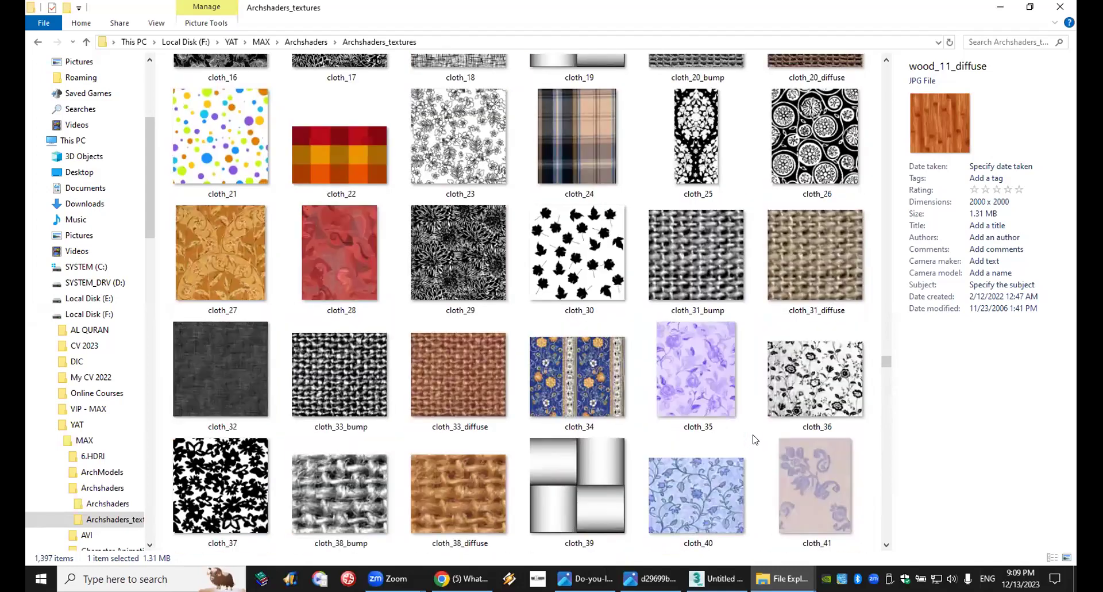
pyautogui.scroll(15, 755, 439)
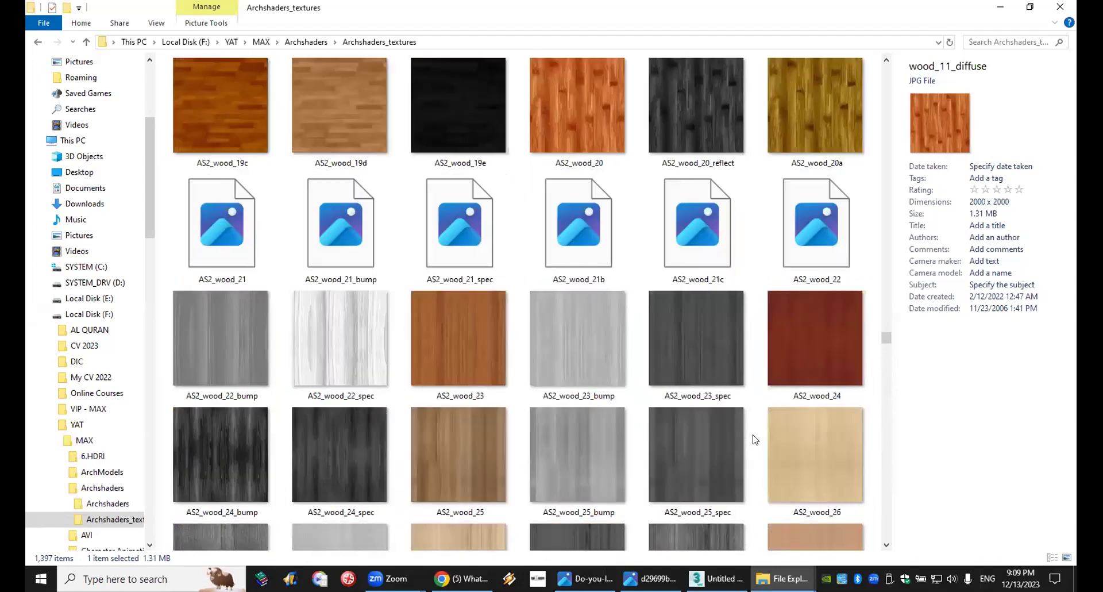
pyautogui.scroll(5, 755, 439)
pyautogui.scroll(-4, 754, 439)
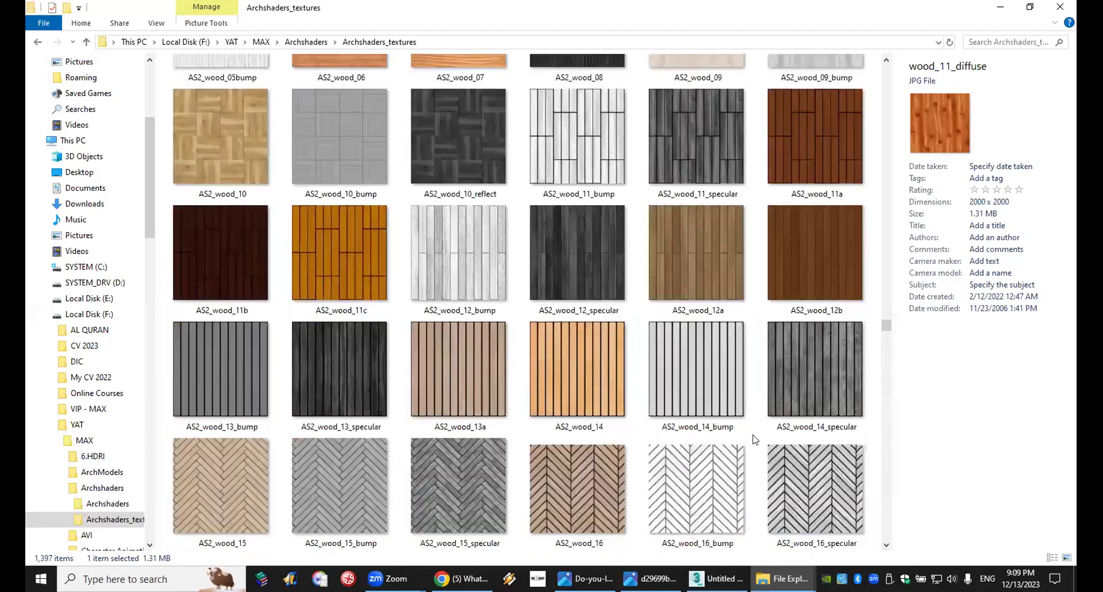
pyautogui.moveTo(217, 143); pyautogui.dragTo(733, 425)
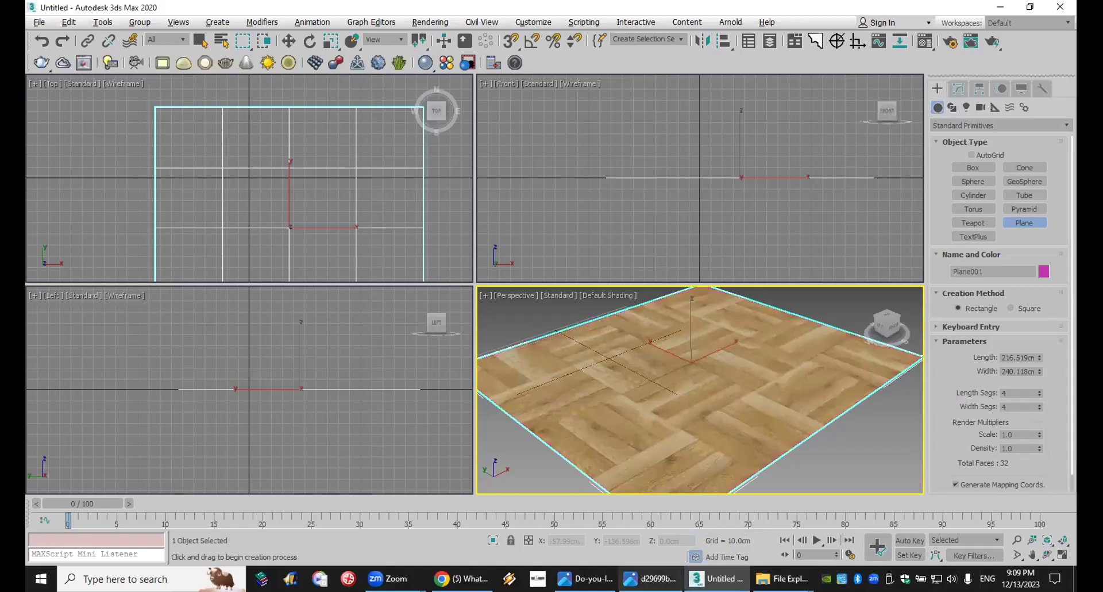
# Apply the AS2_leather_02 texture from the Archshaders_textures folder to the plane, and delete the plane.
pyautogui.moveTo(782, 579)
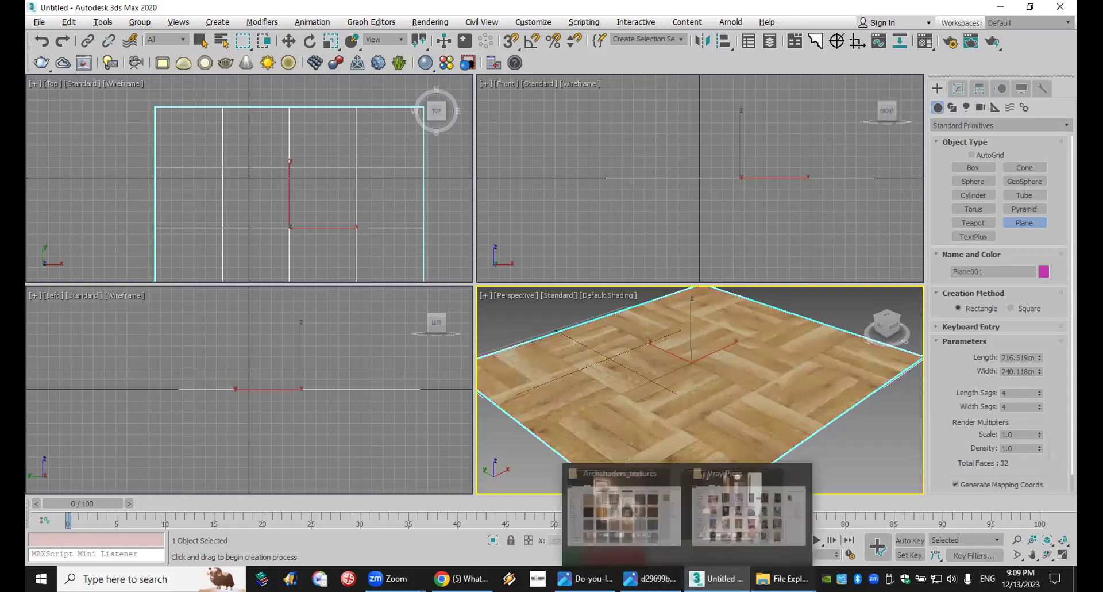
pyautogui.click(712, 518)
pyautogui.scroll(3, 651, 378)
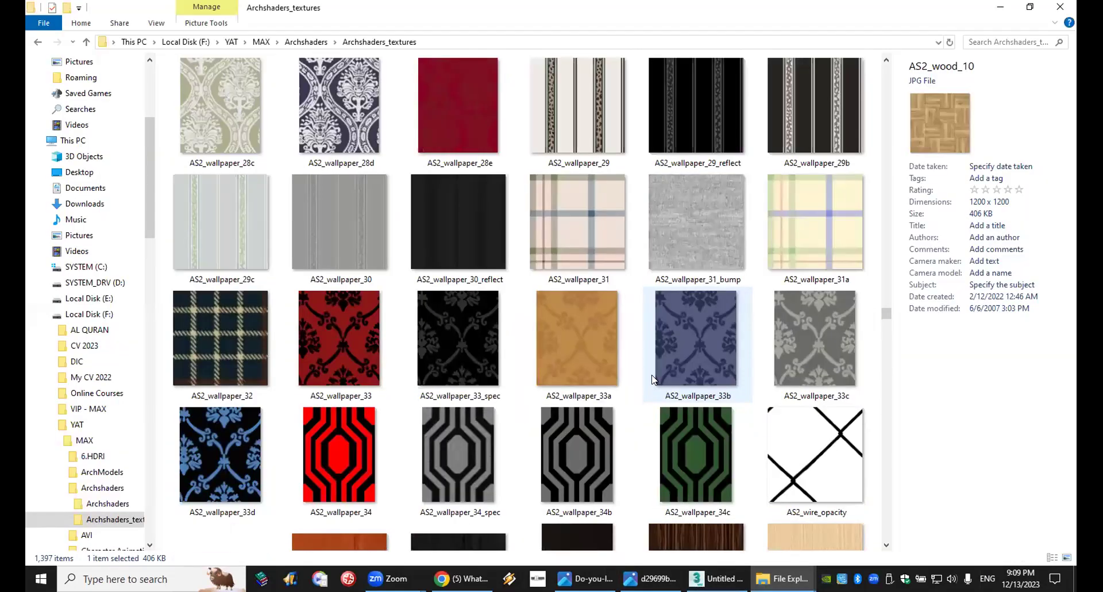
pyautogui.scroll(20, 652, 378)
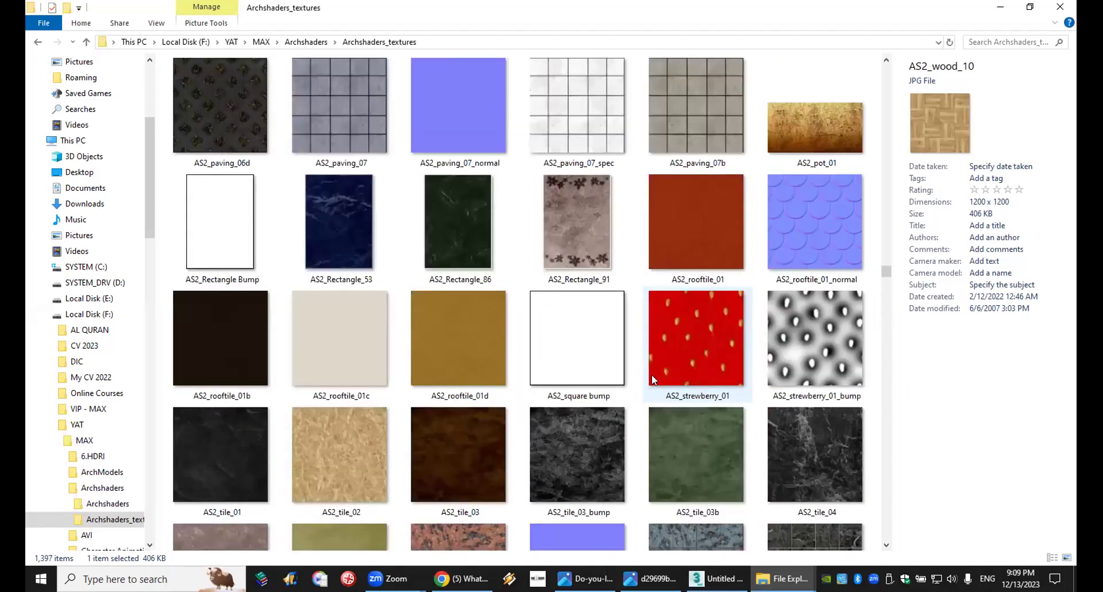
pyautogui.scroll(10, 651, 375)
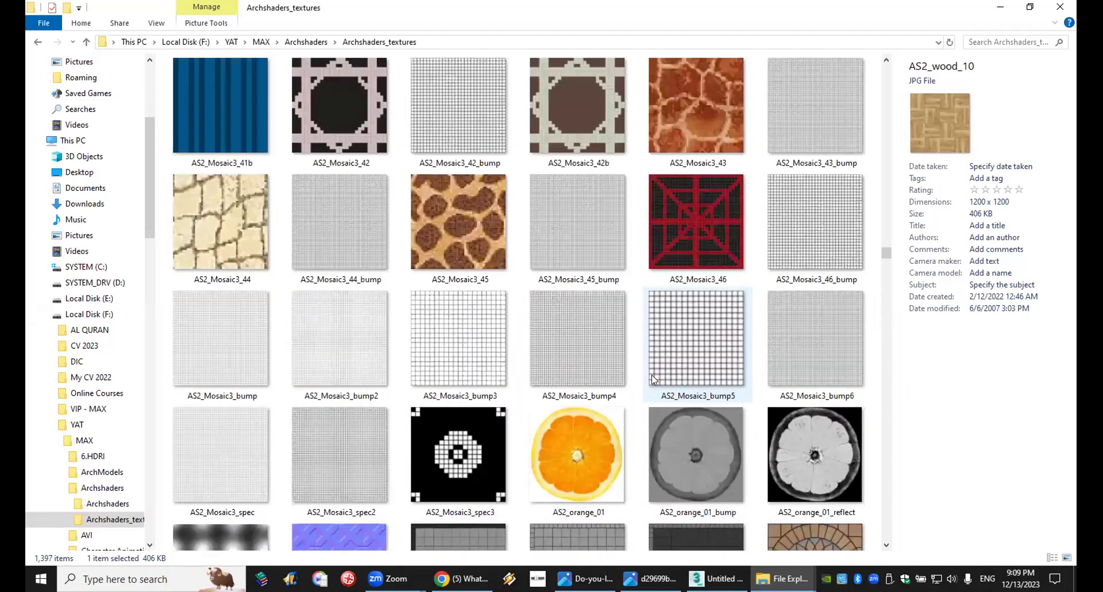
pyautogui.scroll(12, 652, 379)
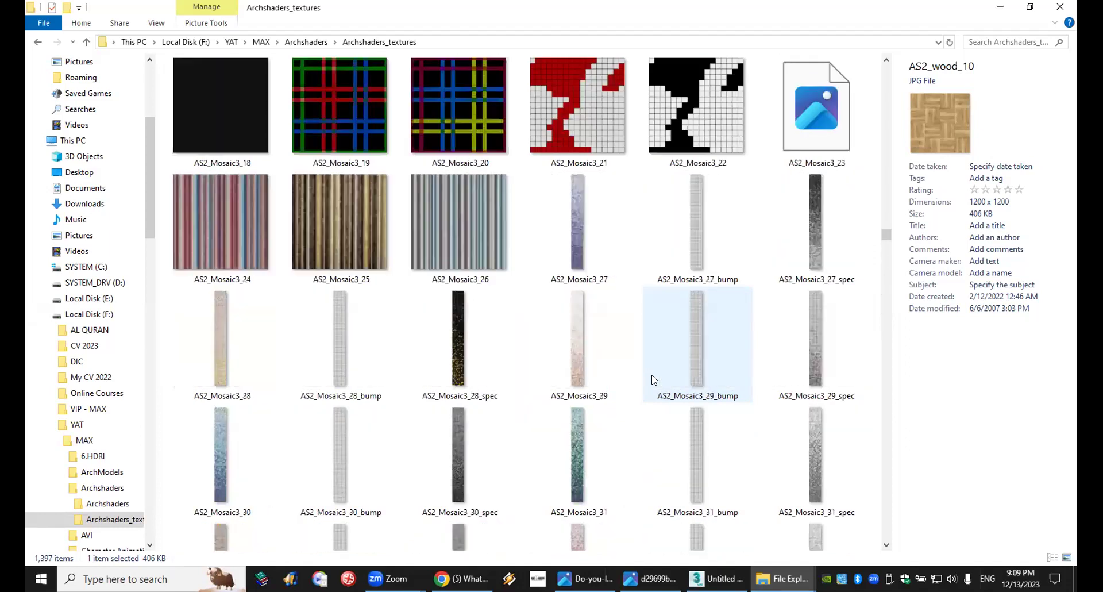
pyautogui.scroll(3, 651, 379)
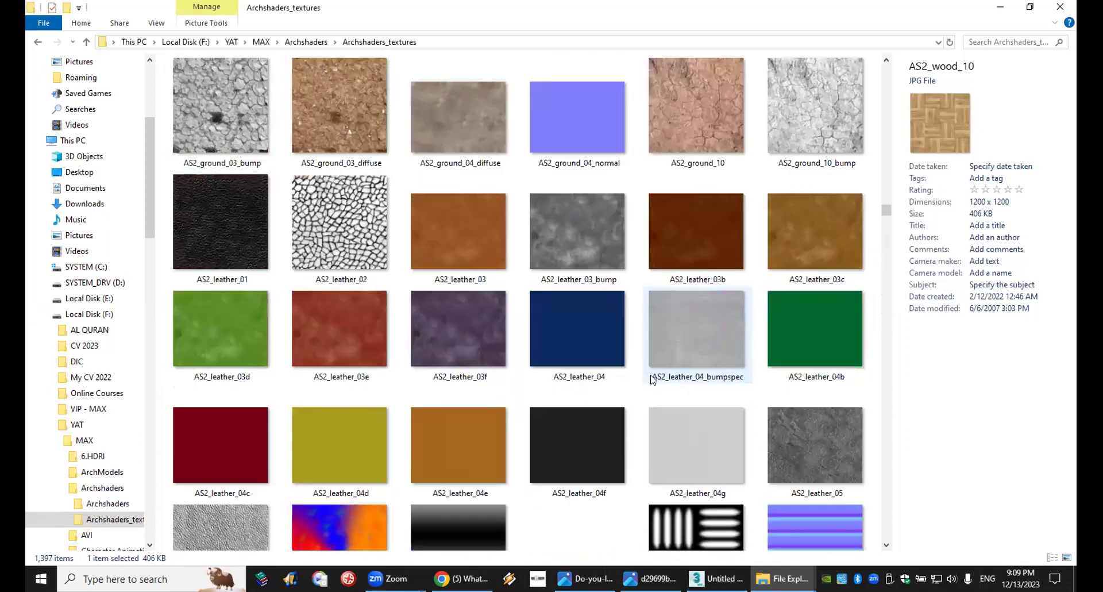
pyautogui.moveTo(342, 227); pyautogui.dragTo(703, 445)
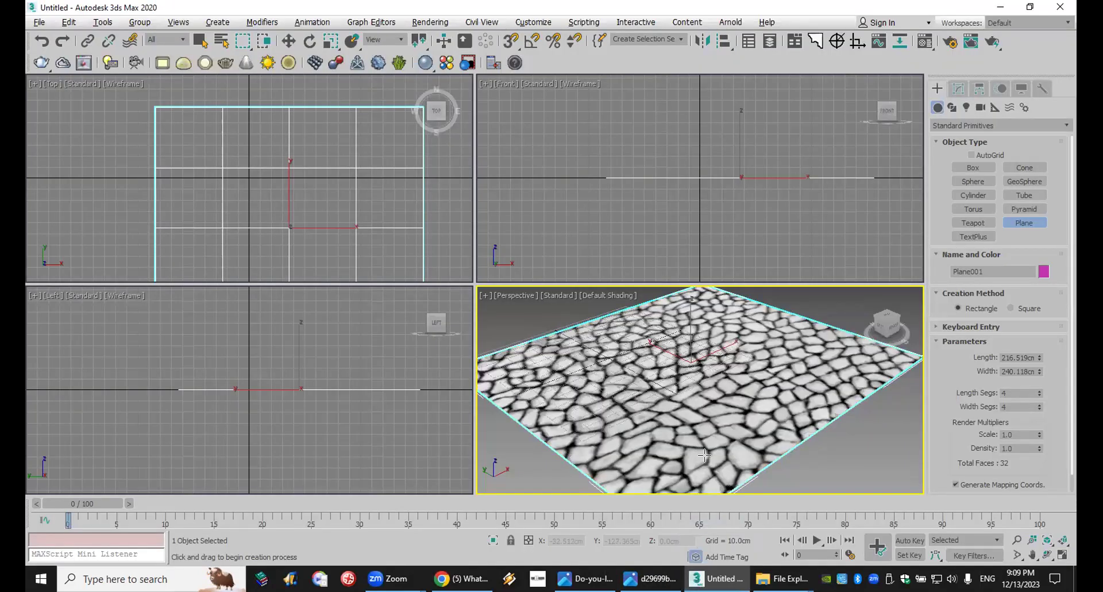
pyautogui.press('Delete')
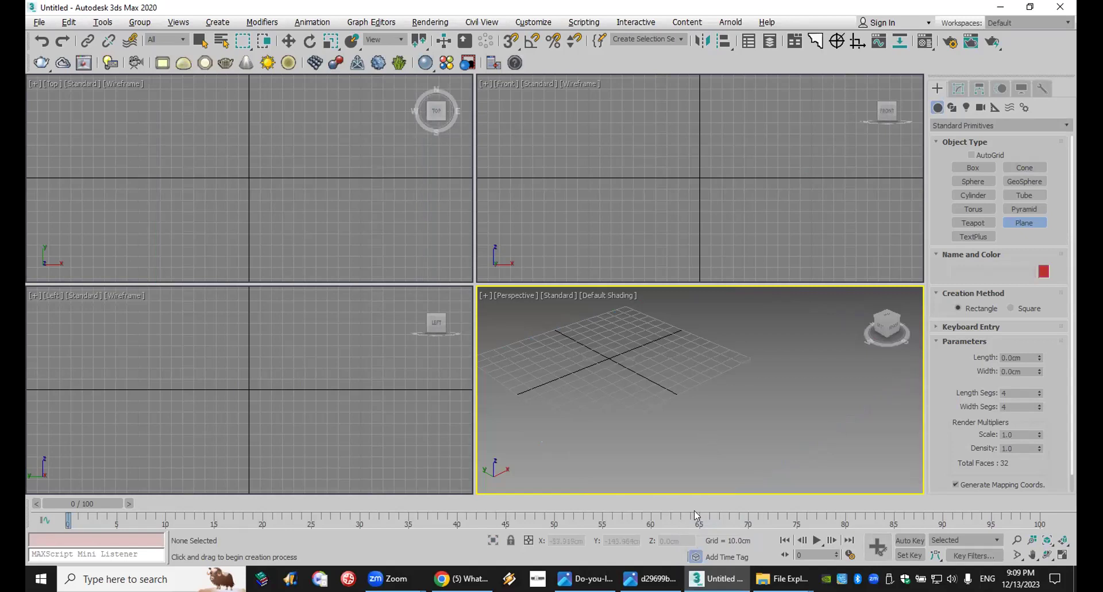
# Switch to the entrance hall reference photo in Photos and examine the console table's metal legs and the floor tiles up close.
pyautogui.moveTo(328, 177); pyautogui.dragTo(328, 185, button='middle')
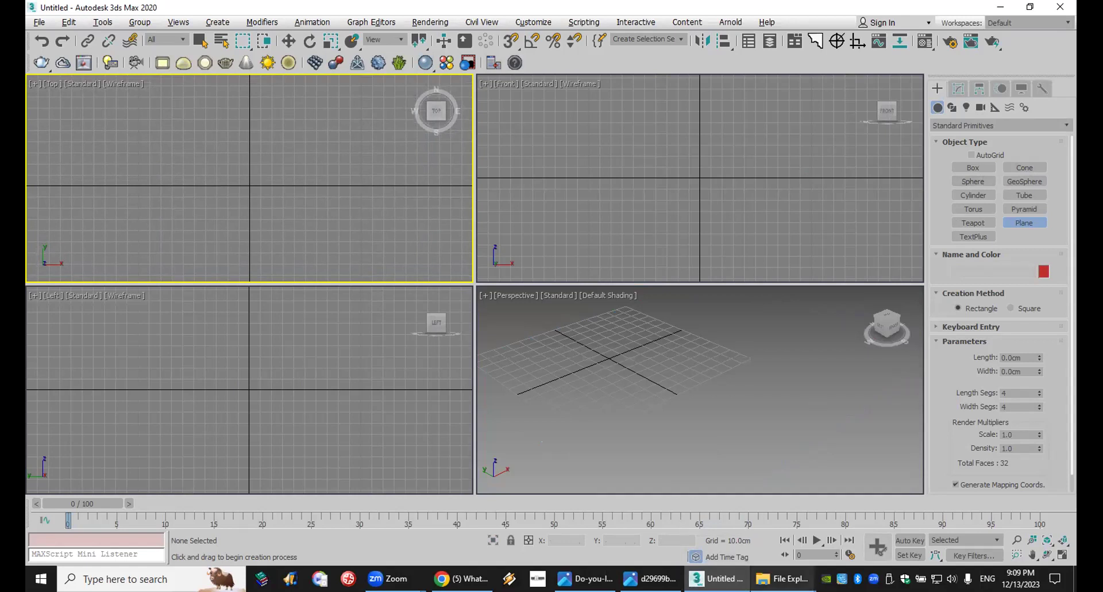
pyautogui.click(651, 579)
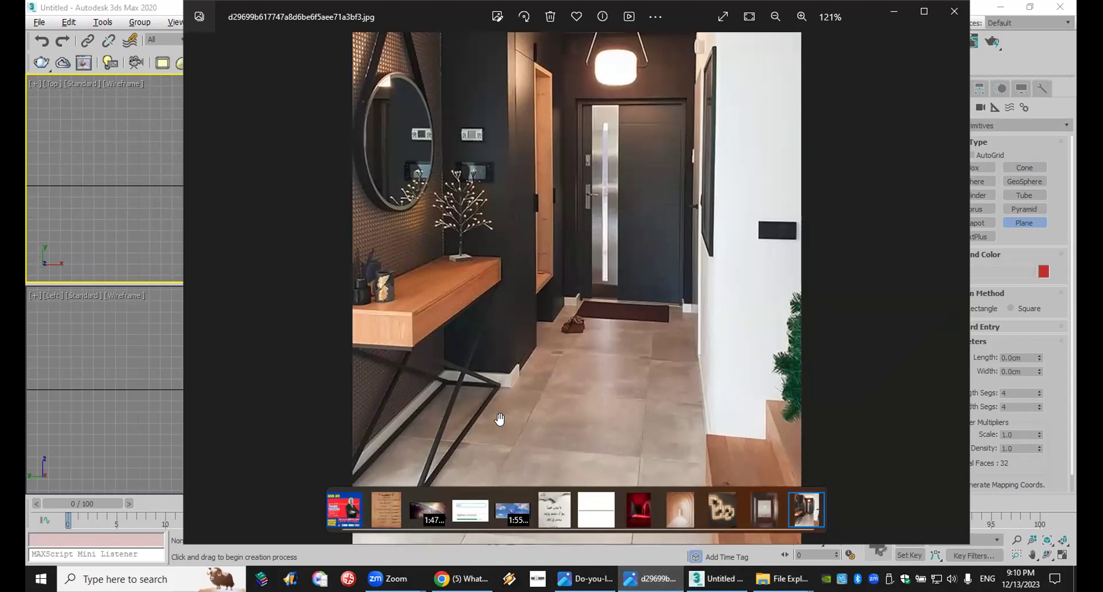
pyautogui.scroll(5, 499, 418)
pyautogui.moveTo(494, 414); pyautogui.dragTo(658, 300)
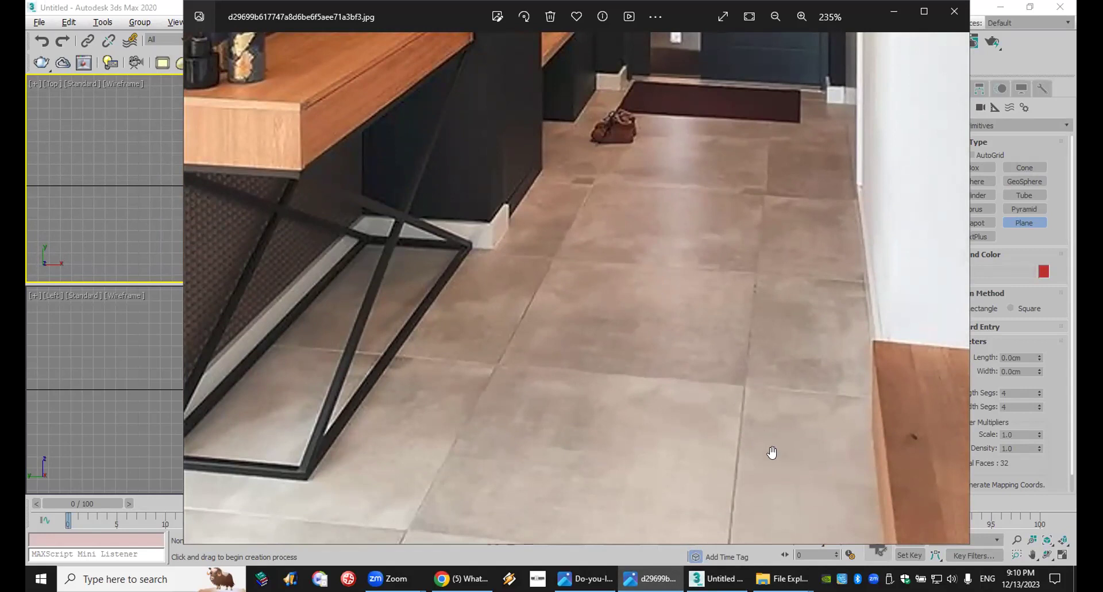
# Switch to 3ds Max, turn on 2D snapping and draw a rectangle spline across the origin in the Top viewport.
pyautogui.click(719, 579)
pyautogui.click(690, 178)
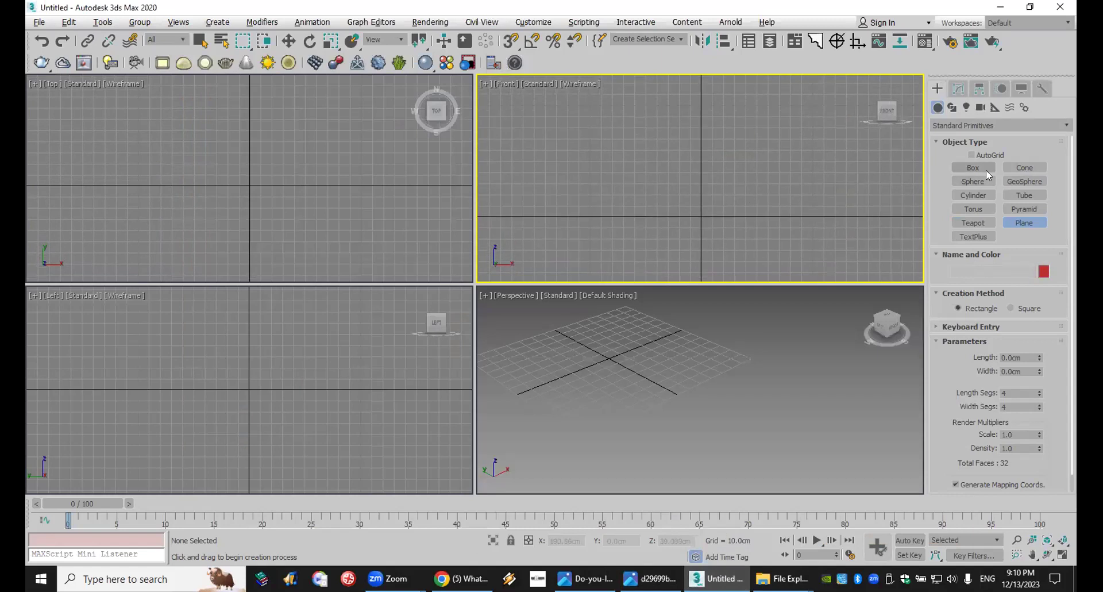
pyautogui.click(951, 108)
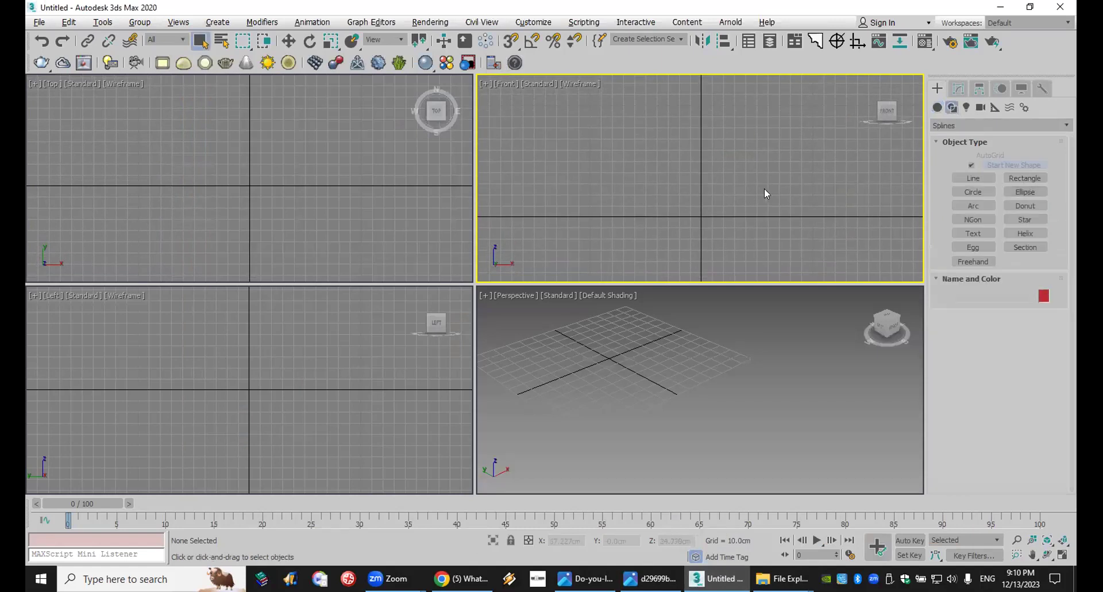
pyautogui.click(1024, 180)
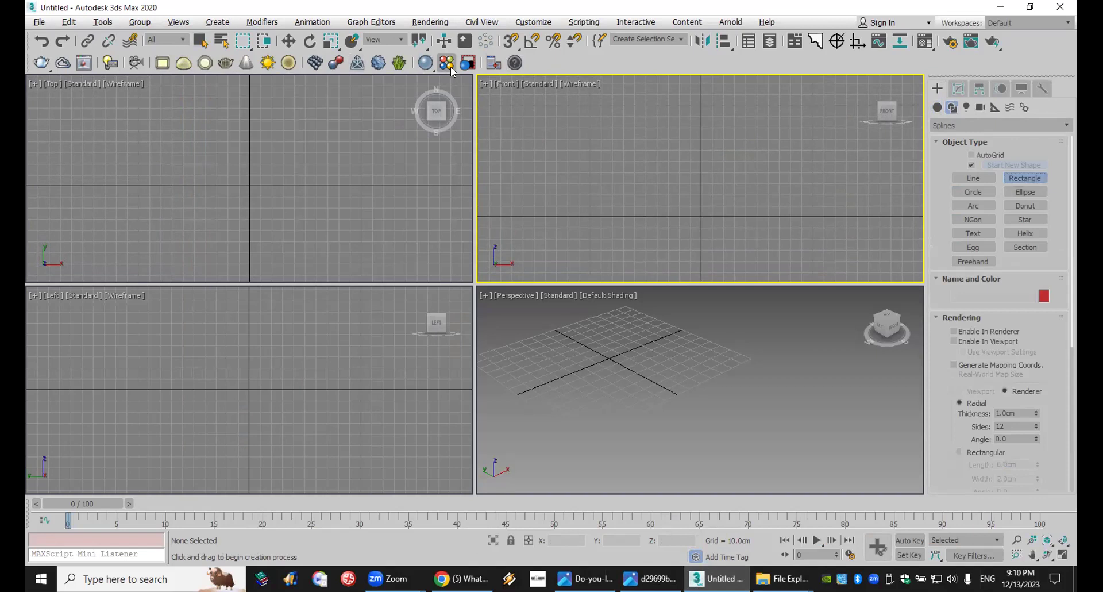
pyautogui.moveTo(511, 46); pyautogui.dragTo(515, 60)
pyautogui.rightClick(511, 44)
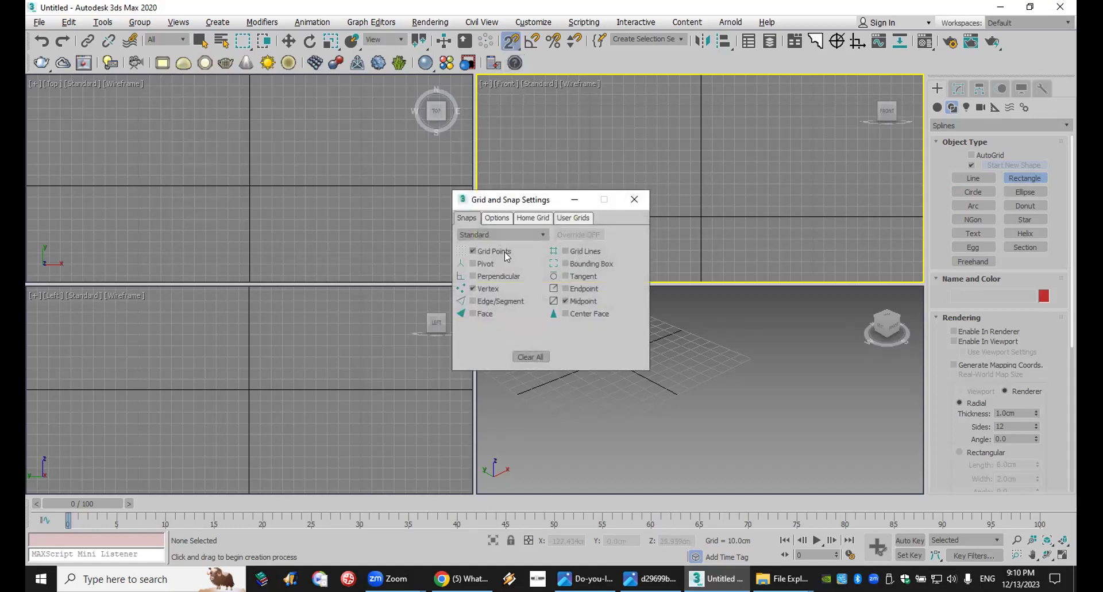
pyautogui.click(635, 199)
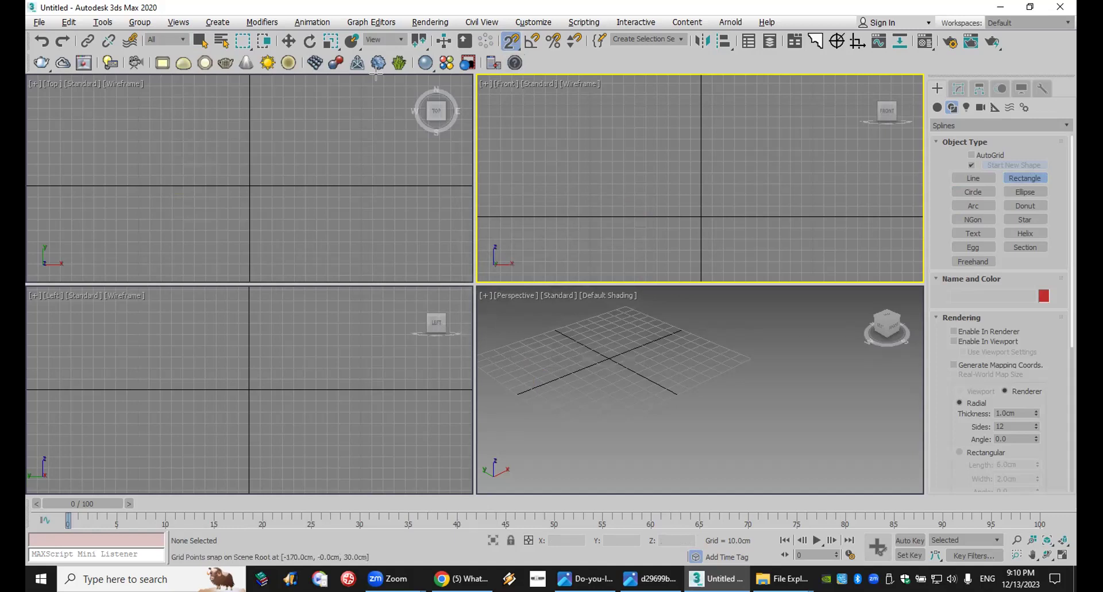
pyautogui.rightClick(505, 43)
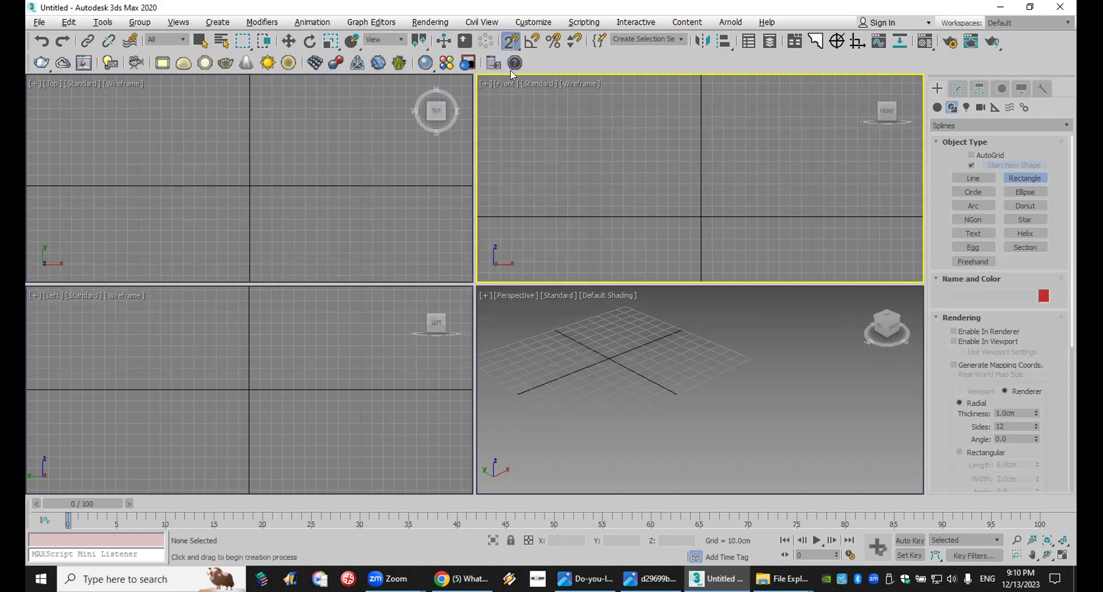
pyautogui.click(635, 200)
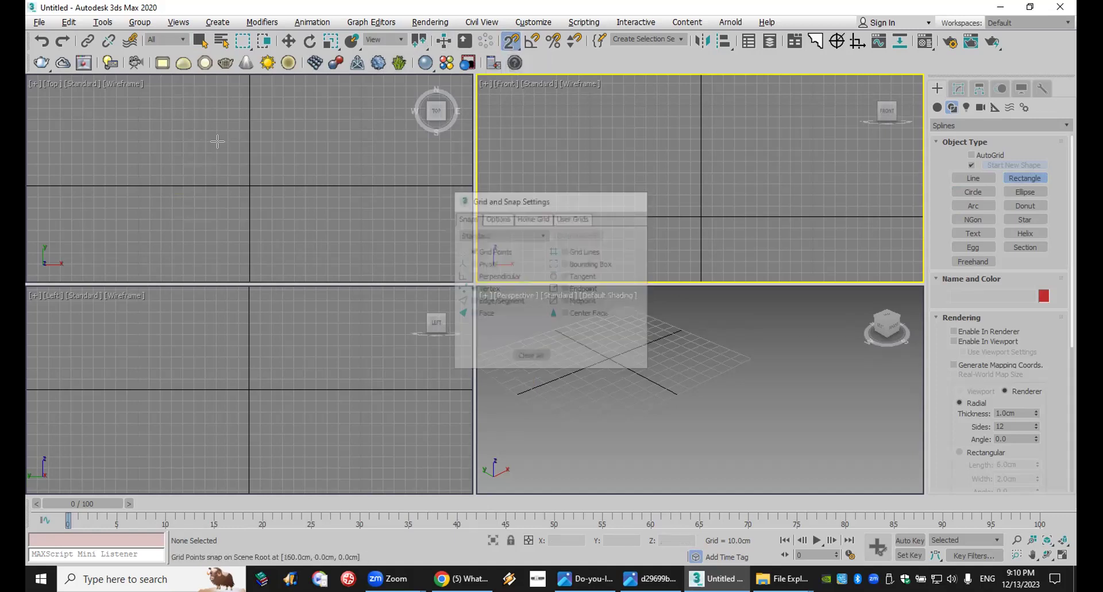
pyautogui.click(217, 140)
pyautogui.moveTo(170, 142)
pyautogui.mouseDown()
pyautogui.moveTo(217, 198)
pyautogui.moveTo(345, 196)
pyautogui.moveTo(343, 207)
pyautogui.moveTo(320, 205)
pyautogui.mouseUp()
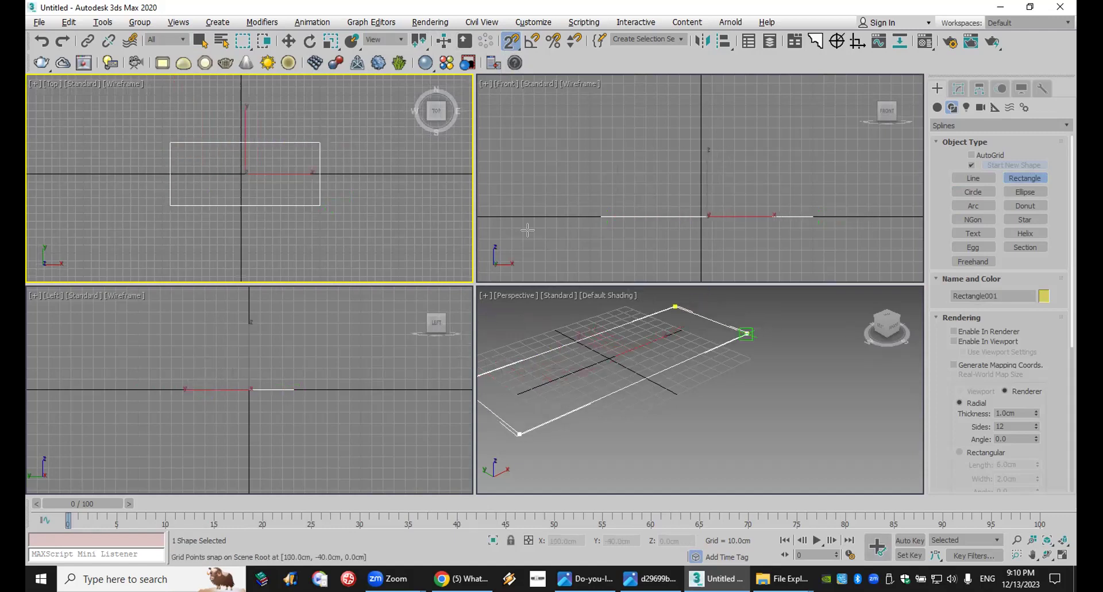
# Enable the rectangle in the renderer and viewport, and give it a rectangular cross-section with a reduced length.
pyautogui.click(1009, 342)
pyautogui.click(1013, 330)
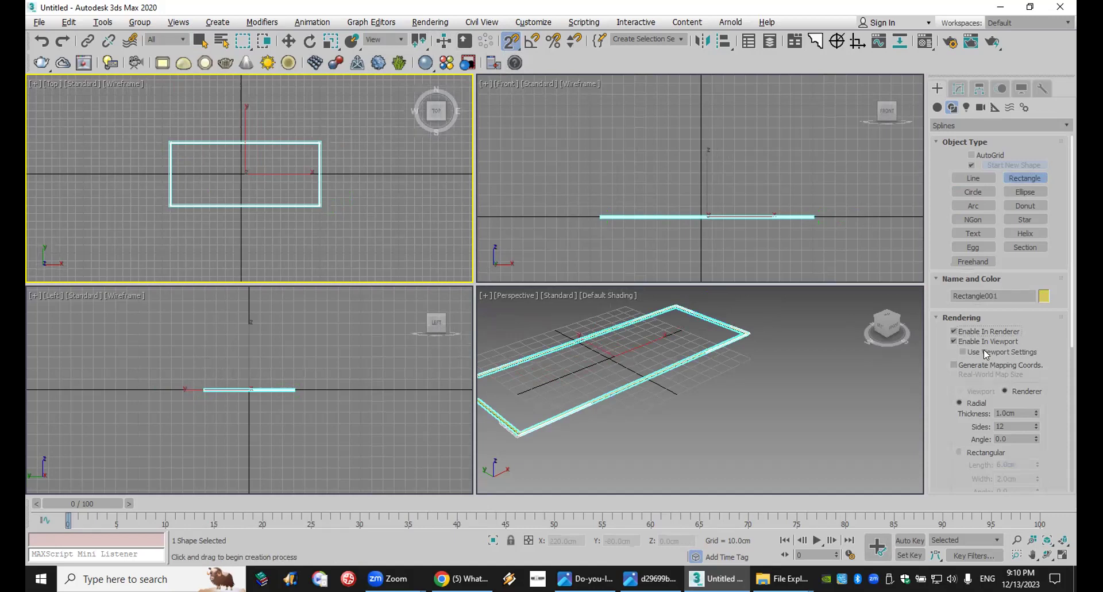
pyautogui.moveTo(929, 417); pyautogui.dragTo(930, 349)
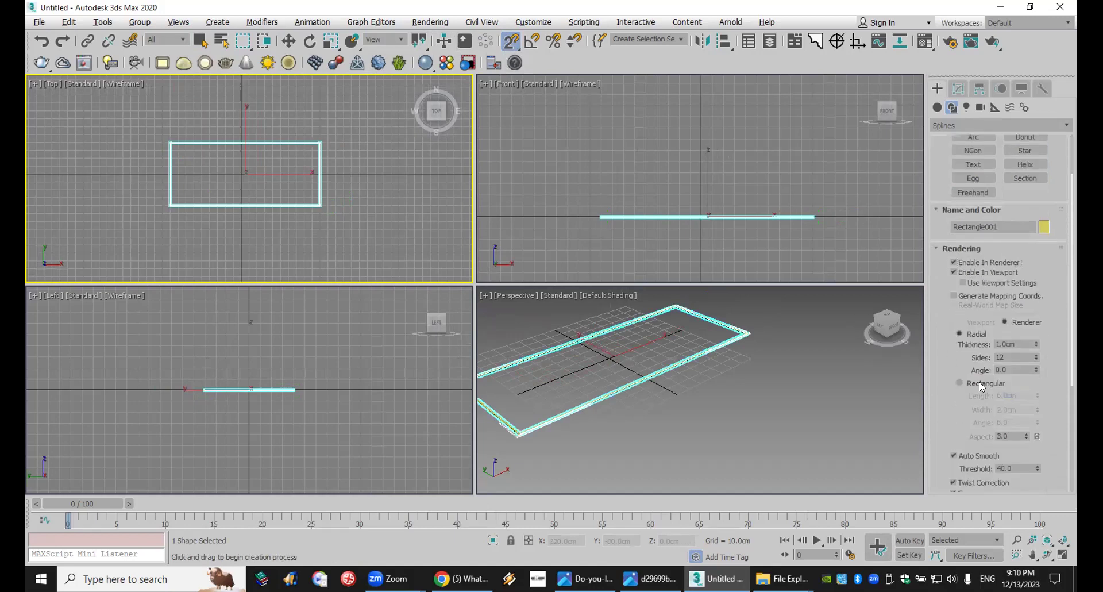
pyautogui.click(982, 387)
pyautogui.moveTo(1037, 395); pyautogui.dragTo(1041, 430)
# Rotate the rectangle frame about 40 degrees in the Front viewport so that it stands diagonally.
pyautogui.press('e')
pyautogui.click(710, 186)
pyautogui.moveTo(709, 187); pyautogui.dragTo(678, 149, button='middle')
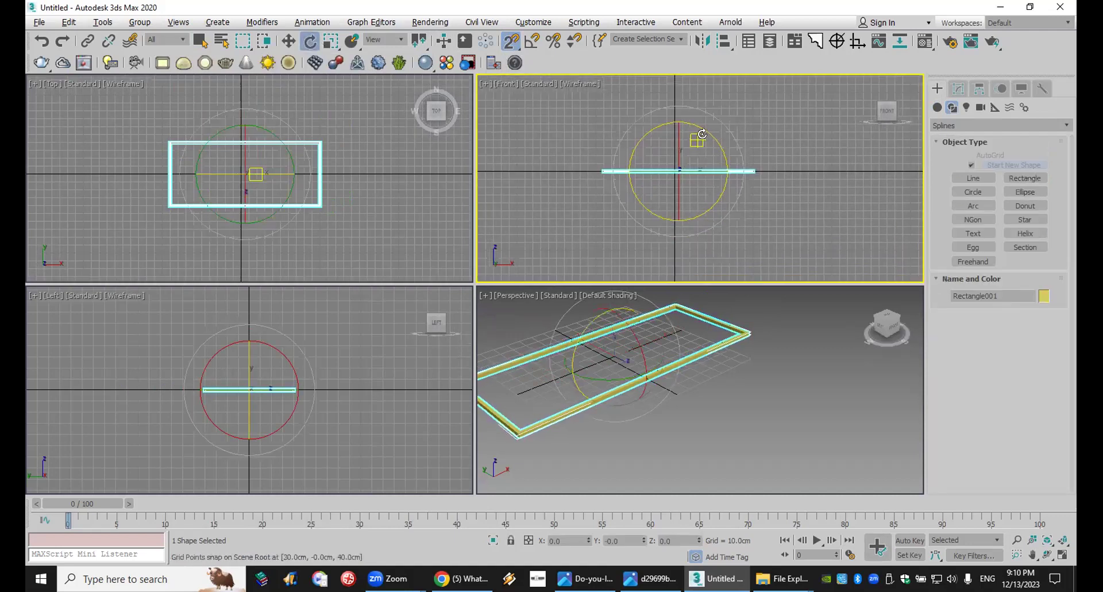
pyautogui.moveTo(700, 126); pyautogui.dragTo(736, 196)
# Set the rectangle frame's rectangular cross-section length to about 3.47 cm.
pyautogui.click(958, 88)
pyautogui.scroll(-3, 1051, 400)
pyautogui.moveTo(1039, 396); pyautogui.dragTo(1041, 355)
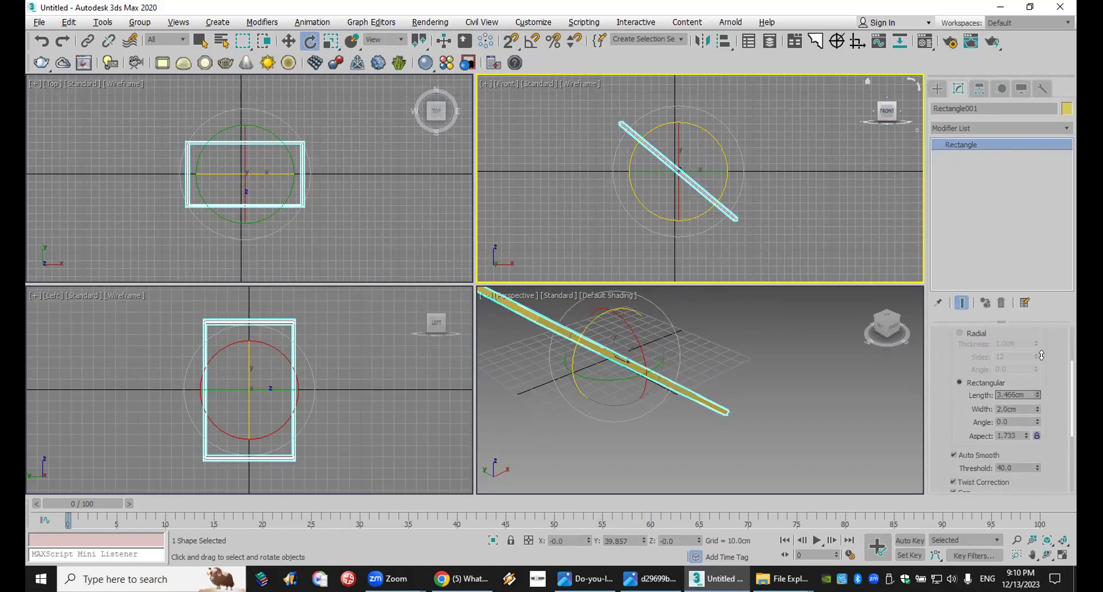
pyautogui.scroll(1, 978, 396)
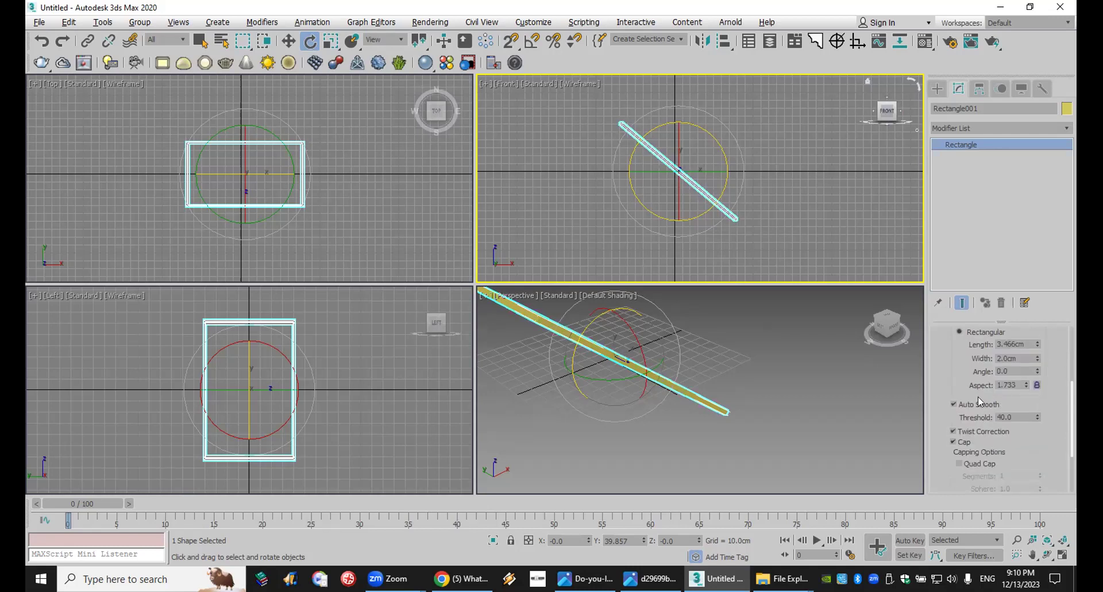
# Give the diagonal frame a radial cross-section 2.93 cm thick, and mirror it across the X axis as a copy to form crossed legs.
pyautogui.click(976, 357)
pyautogui.moveTo(1036, 368); pyautogui.dragTo(707, 101)
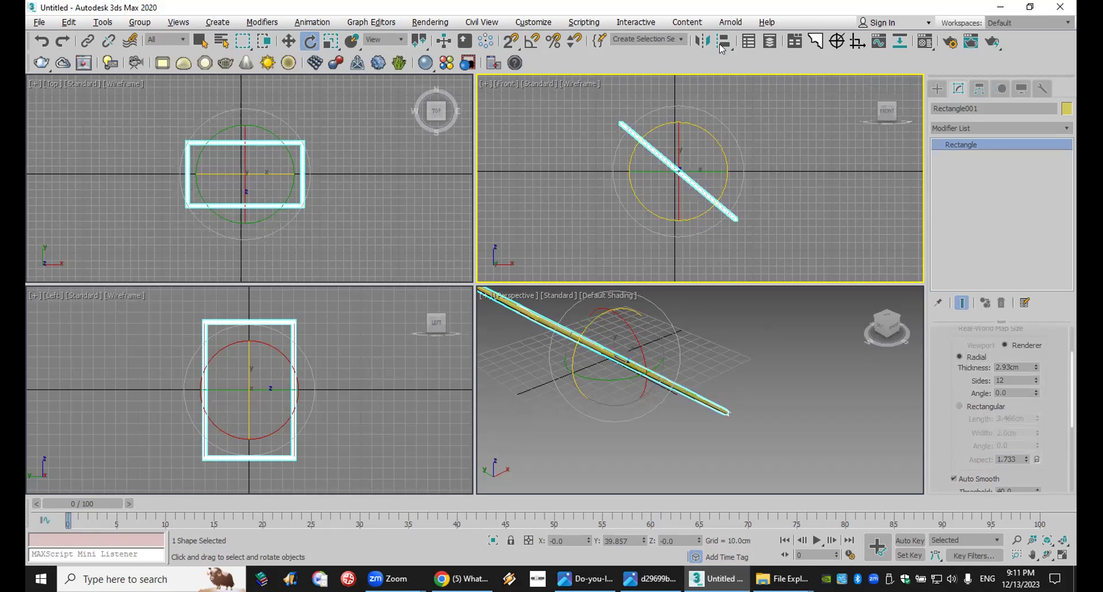
pyautogui.click(702, 41)
pyautogui.click(523, 318)
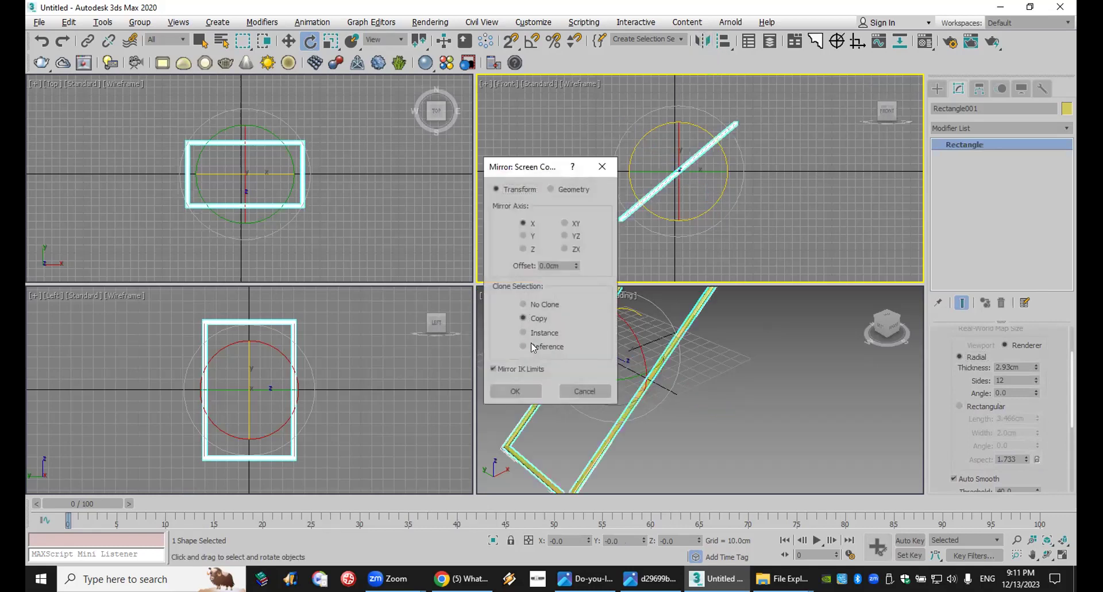
pyautogui.click(524, 385)
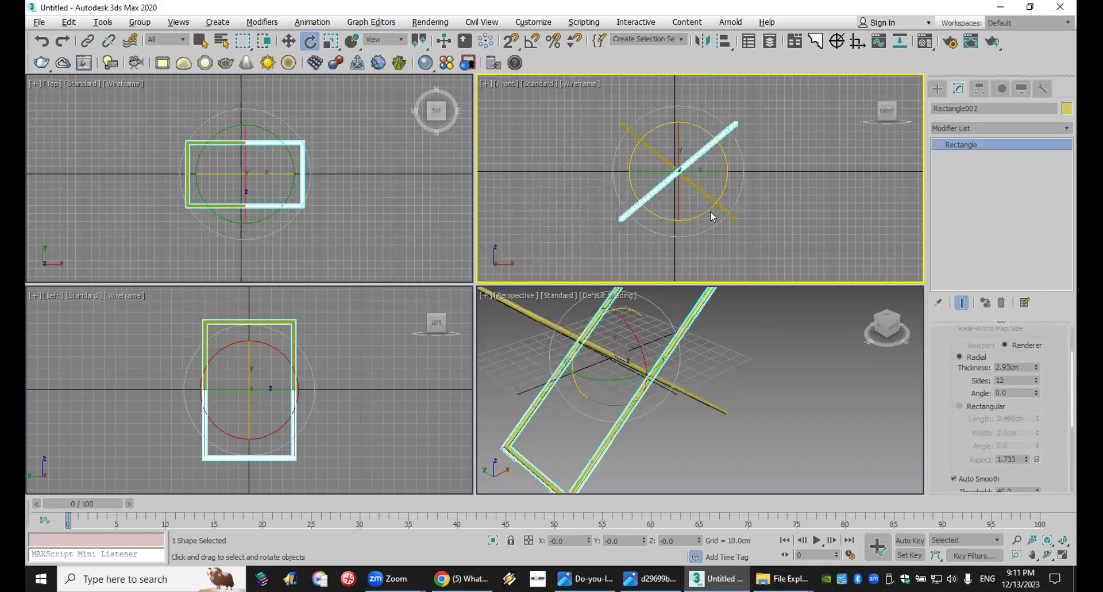
pyautogui.scroll(-2, 710, 212)
pyautogui.click(741, 322)
pyautogui.scroll(-3, 735, 367)
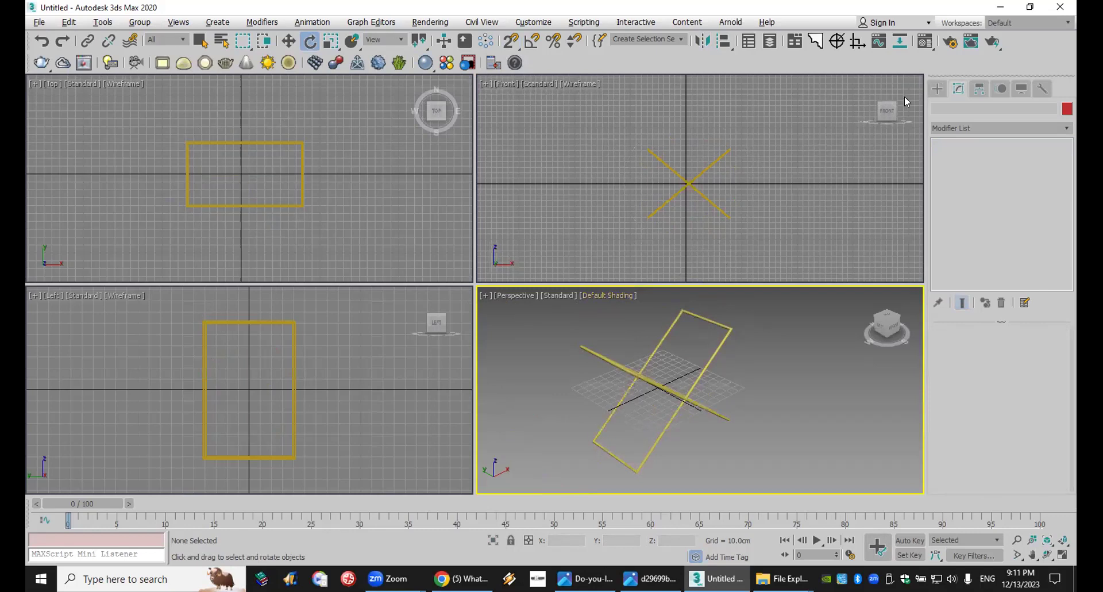
# Turn on 2D snapping and draw a thin box in the Top viewport that extends slightly beyond the crossed leg frames on all sides.
pyautogui.click(937, 89)
pyautogui.click(1025, 178)
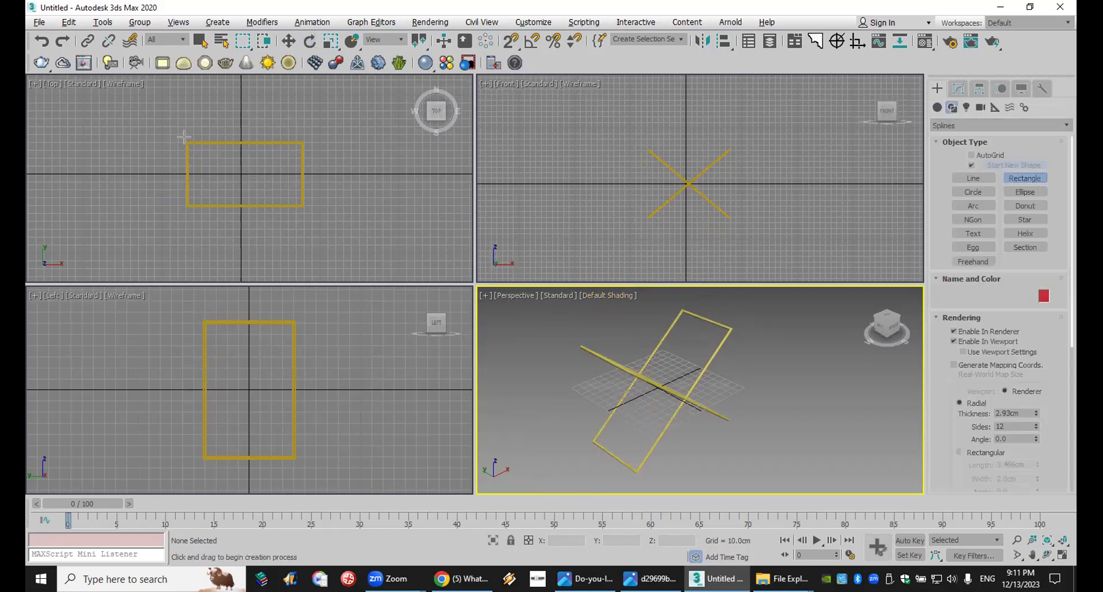
pyautogui.press('s')
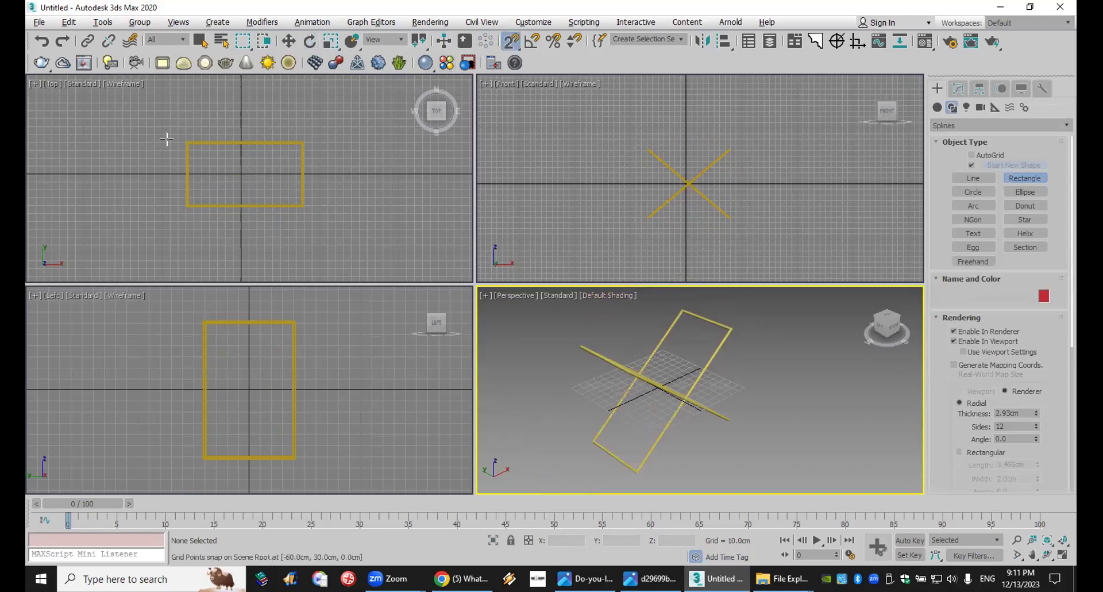
pyautogui.click(938, 107)
pyautogui.click(971, 168)
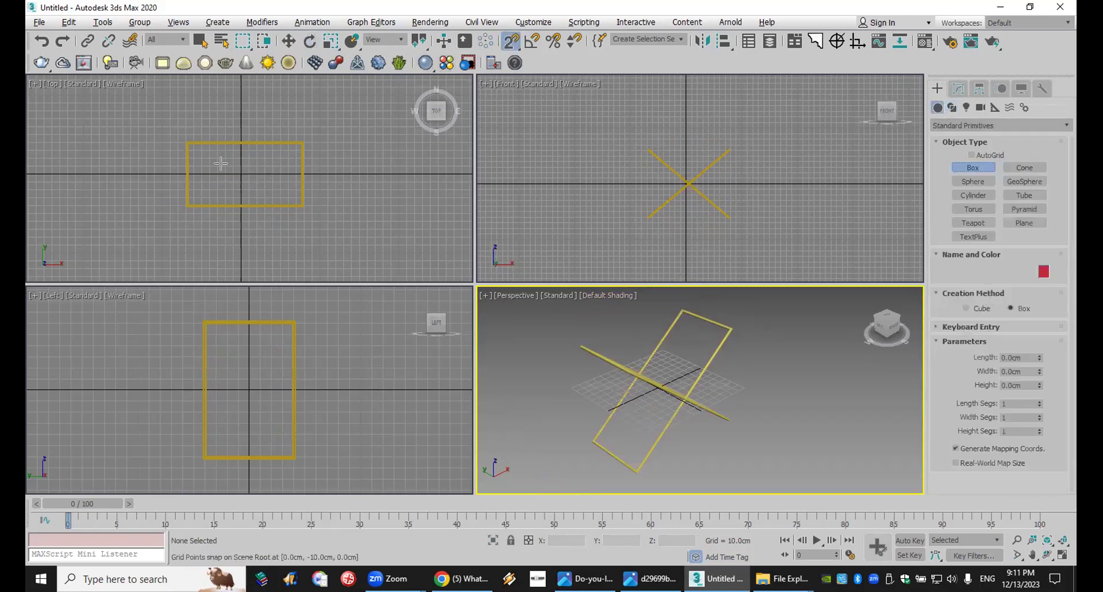
pyautogui.moveTo(170, 134); pyautogui.dragTo(320, 214)
pyautogui.click(322, 210)
# Turn off snapping and raise the box in the Front viewport to about Z 62.6 cm as a tabletop on the crossed legs.
pyautogui.click(289, 41)
pyautogui.click(667, 182)
pyautogui.press('s')
pyautogui.moveTo(685, 140); pyautogui.dragTo(689, 106)
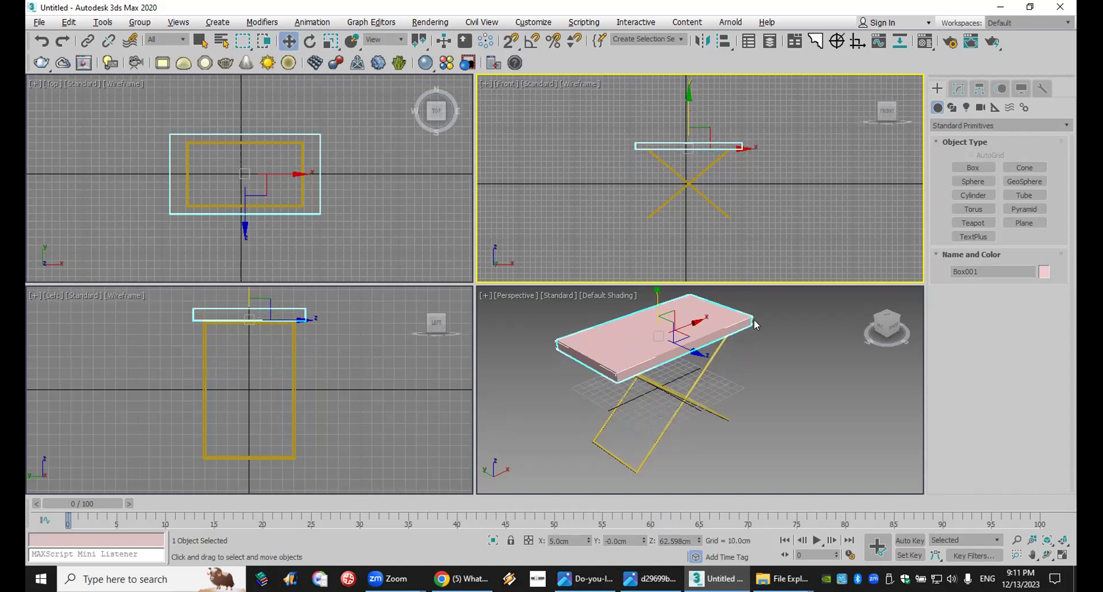
# Delete the tabletop box and both leg frames to clear the scene.
pyautogui.click(643, 459)
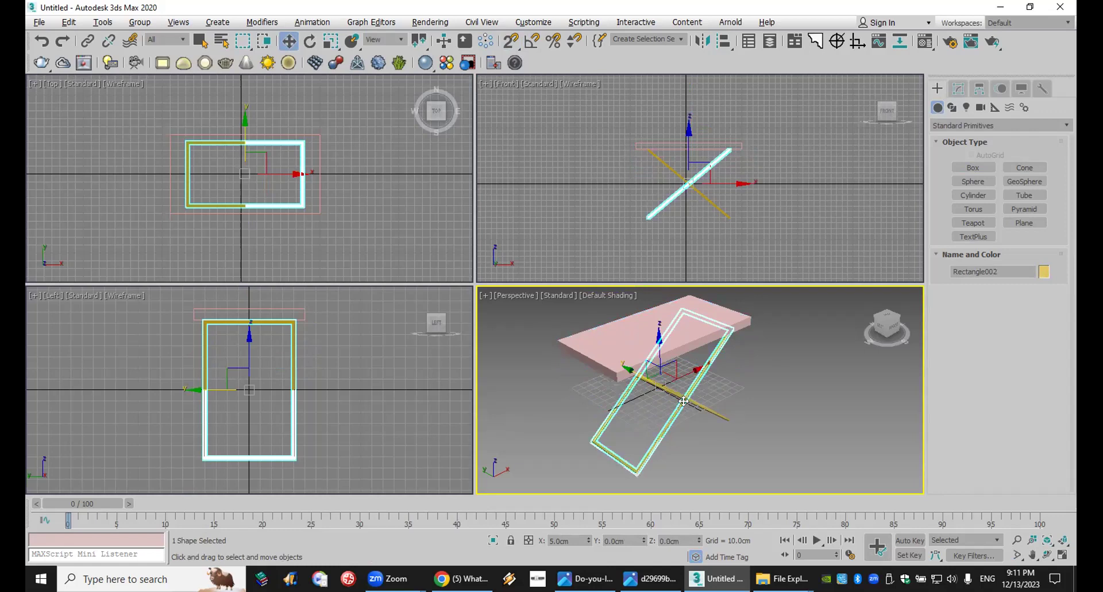
pyautogui.click(751, 443)
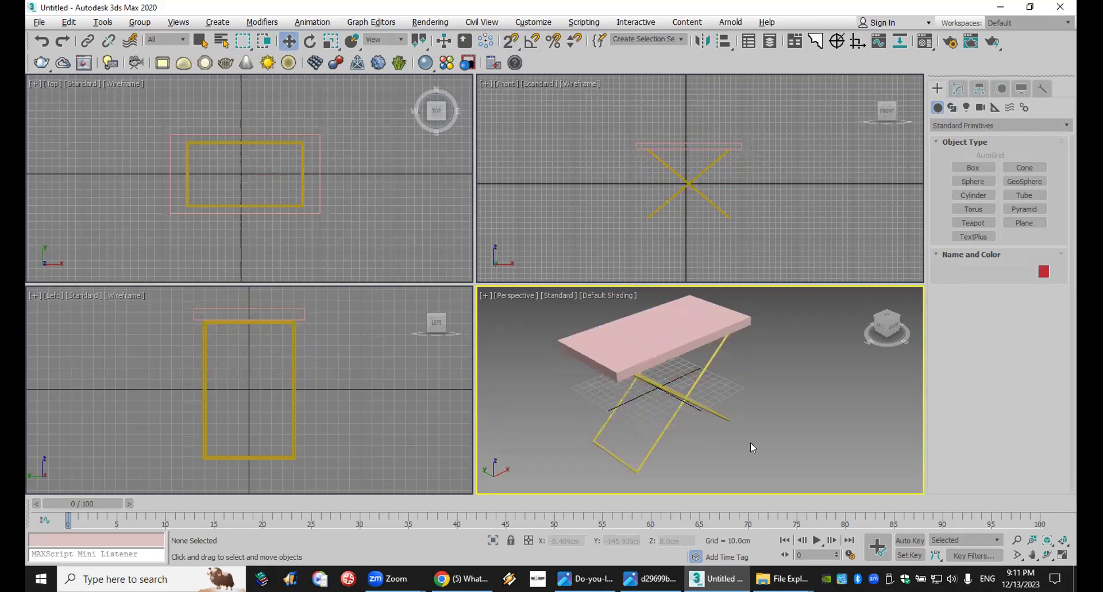
pyautogui.press('Delete')
pyautogui.click(273, 118)
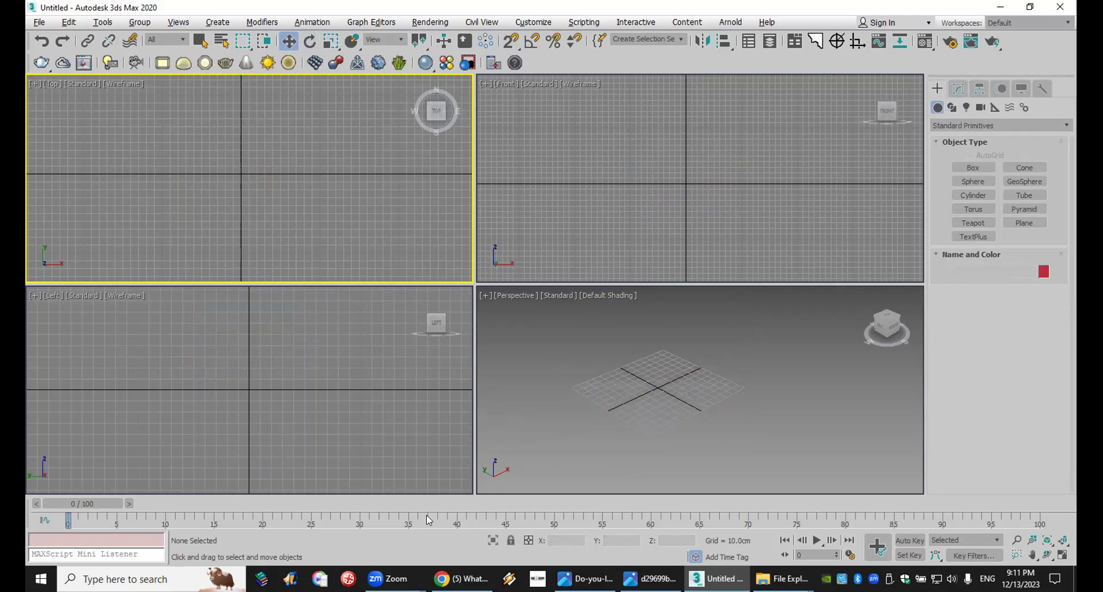
# Switch to WhatsApp in Chrome, examine the entrance hall render and close the image viewer.
pyautogui.hotkey('alt', 'Tab')
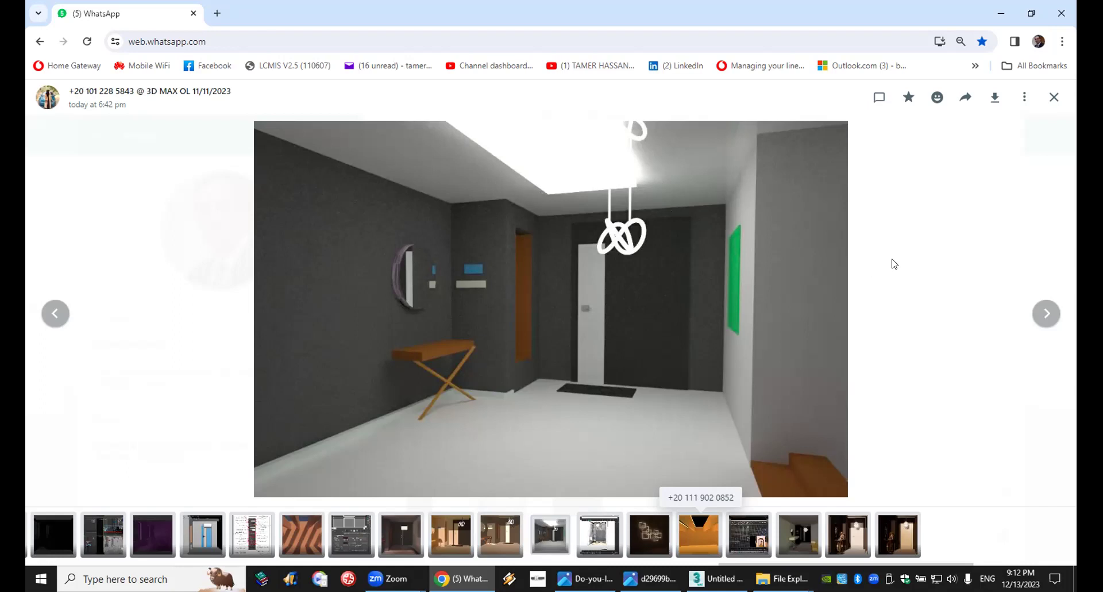
pyautogui.click(754, 397)
pyautogui.click(756, 395)
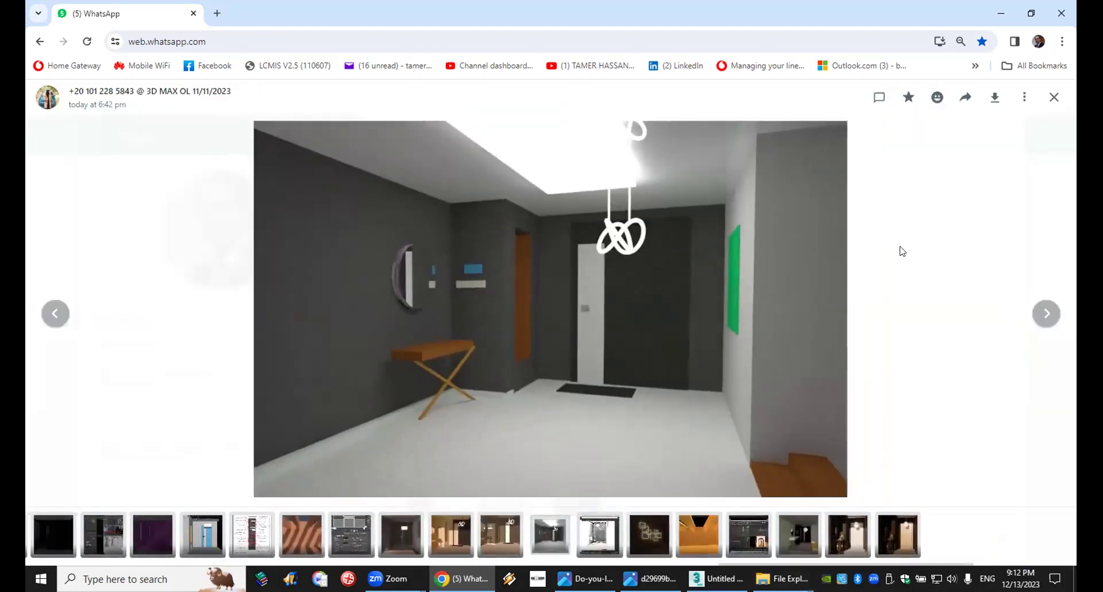
pyautogui.click(1054, 97)
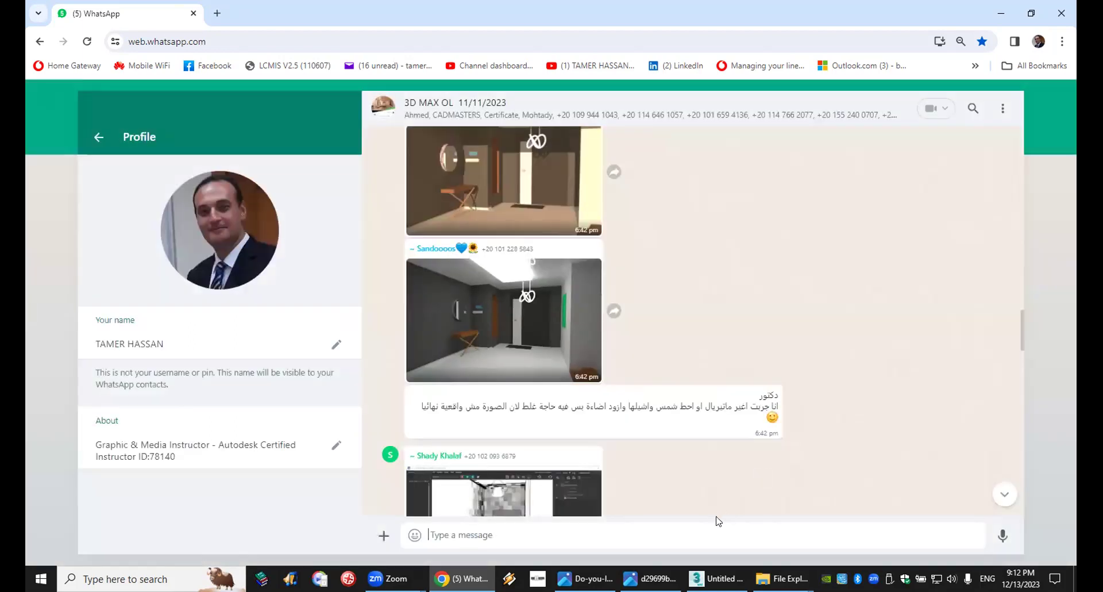
# Show the desktop, open the MAX folder and browse to its ArchModels subfolder in File Explorer.
pyautogui.press('super+d')
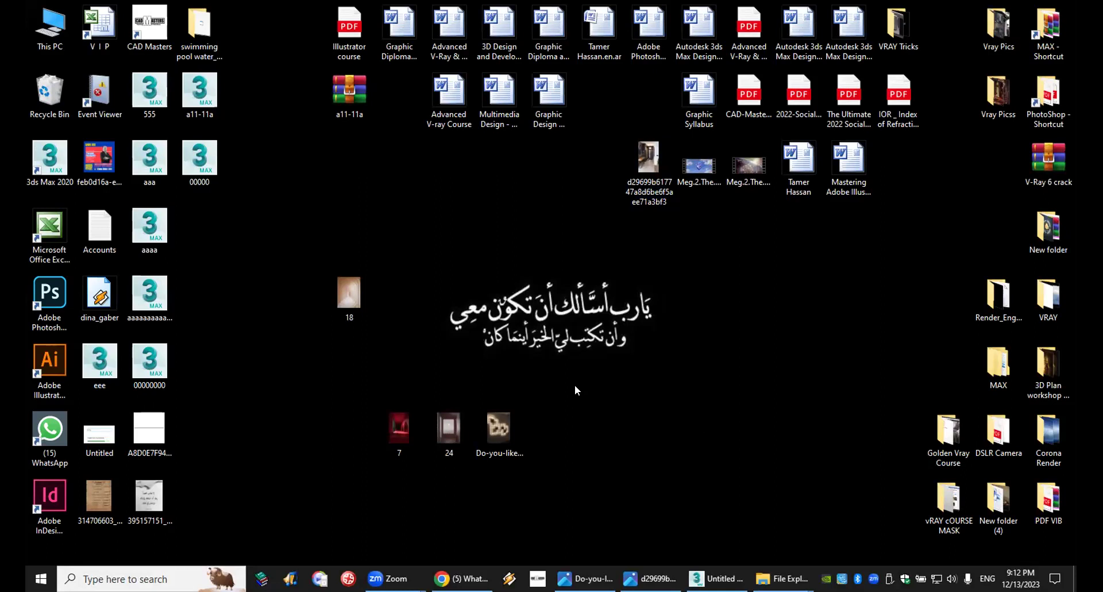
pyautogui.doubleClick(1022, 38)
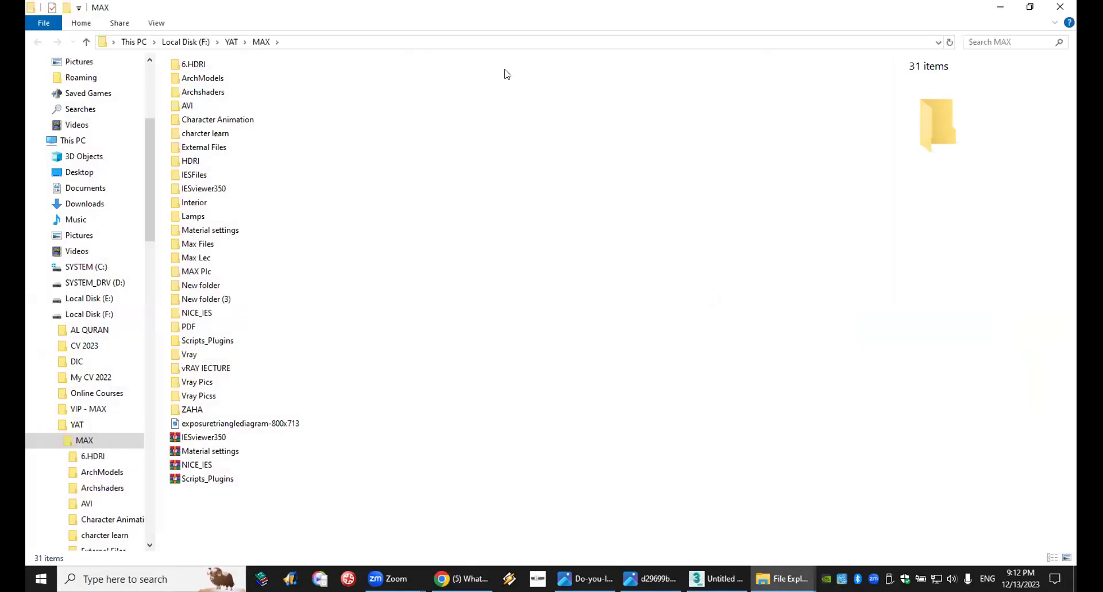
pyautogui.doubleClick(206, 78)
pyautogui.doubleClick(210, 83)
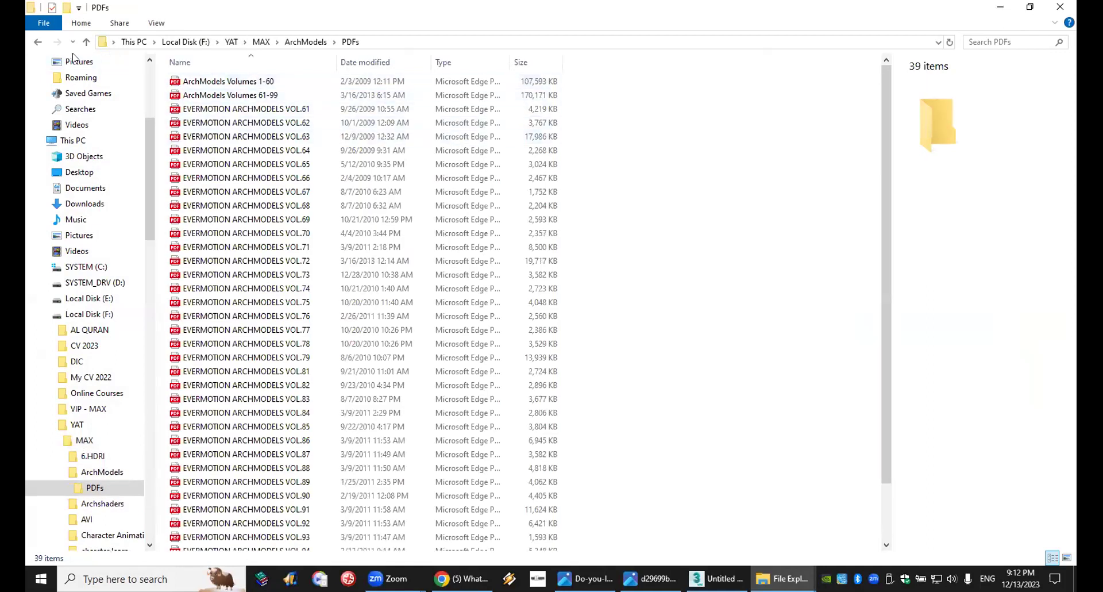
pyautogui.click(38, 42)
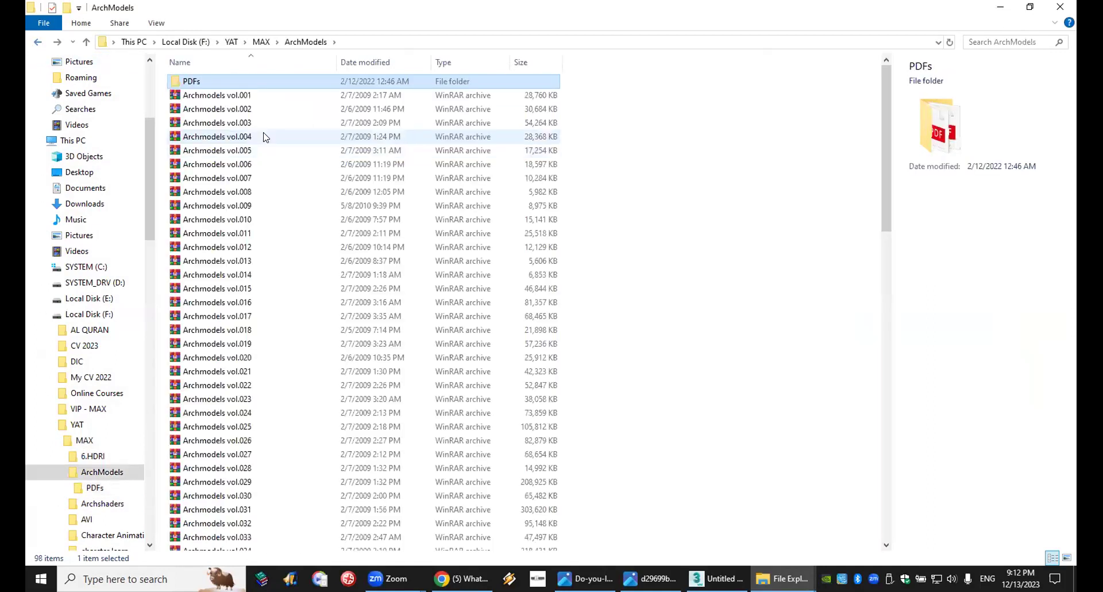
# Open the Archmodels vol.004 archive in WinRAR and browse the model archives inside its folder.
pyautogui.doubleClick(264, 136)
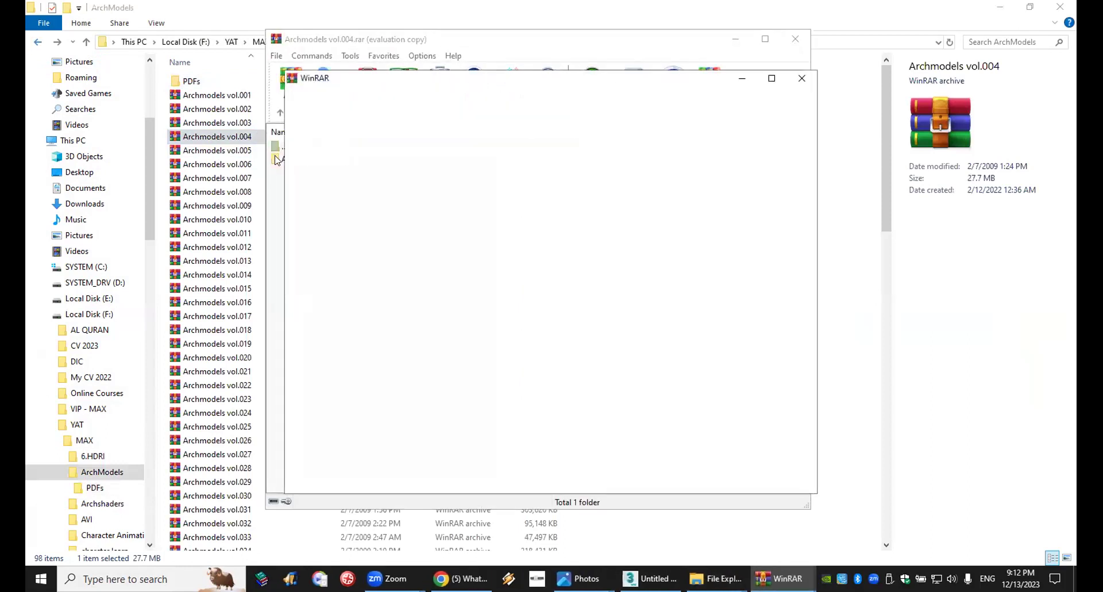
pyautogui.press('Escape')
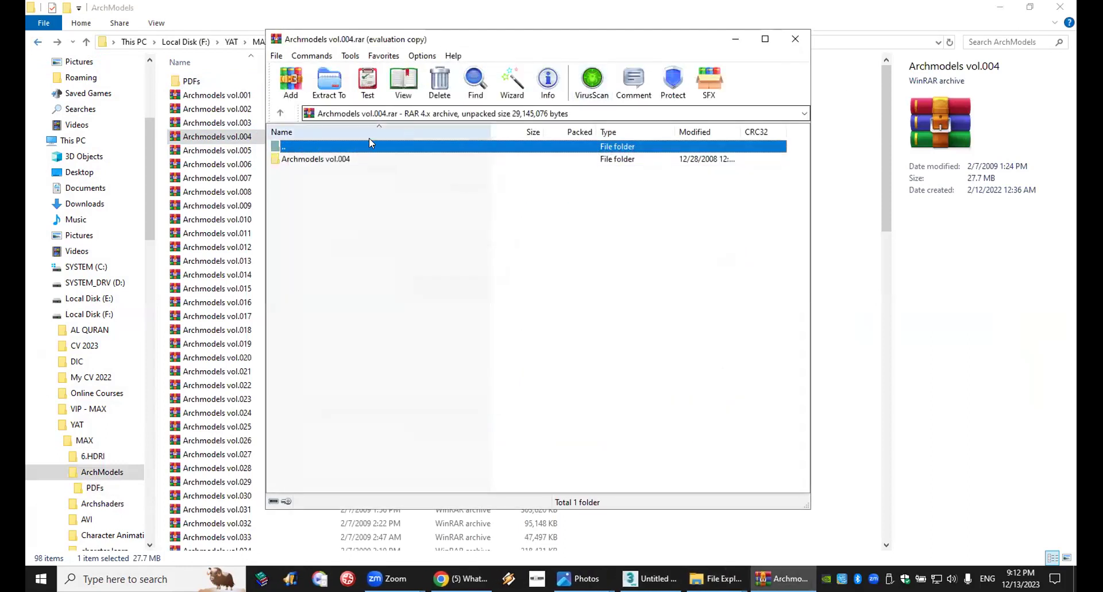
pyautogui.doubleClick(334, 159)
pyautogui.click(304, 197)
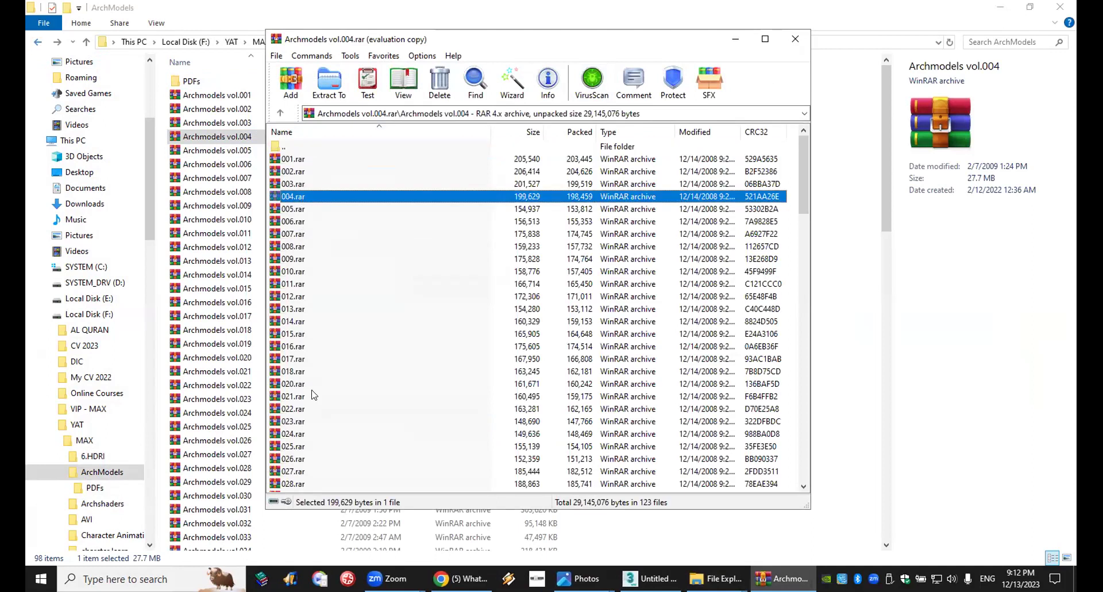
pyautogui.scroll(-12, 314, 395)
pyautogui.scroll(2, 315, 394)
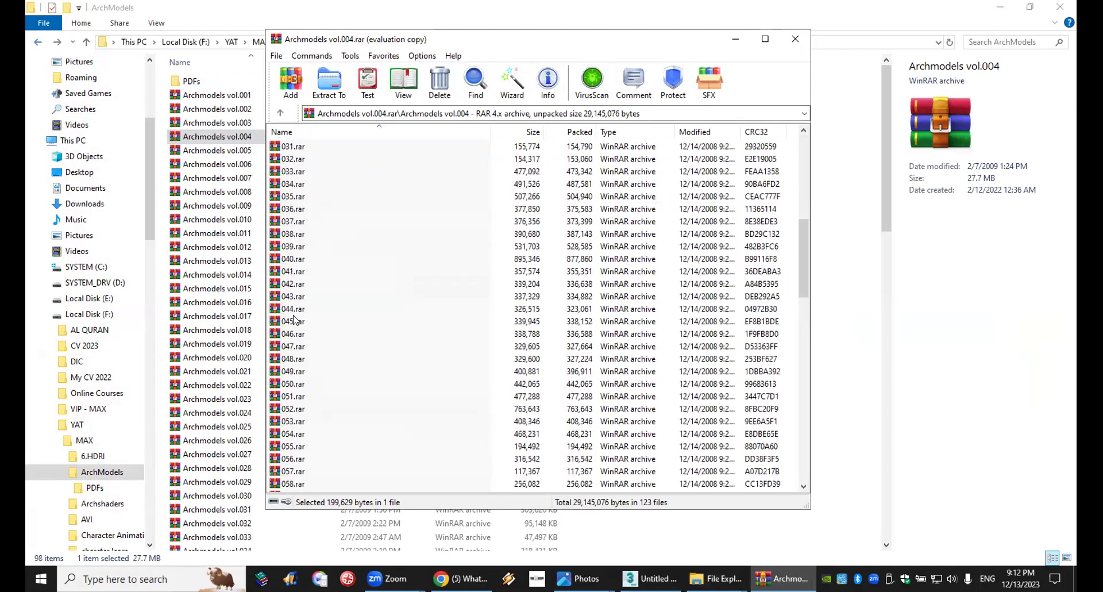
# Open the nested archive 047.rar and extract 047.max to the desktop.
pyautogui.doubleClick(292, 347)
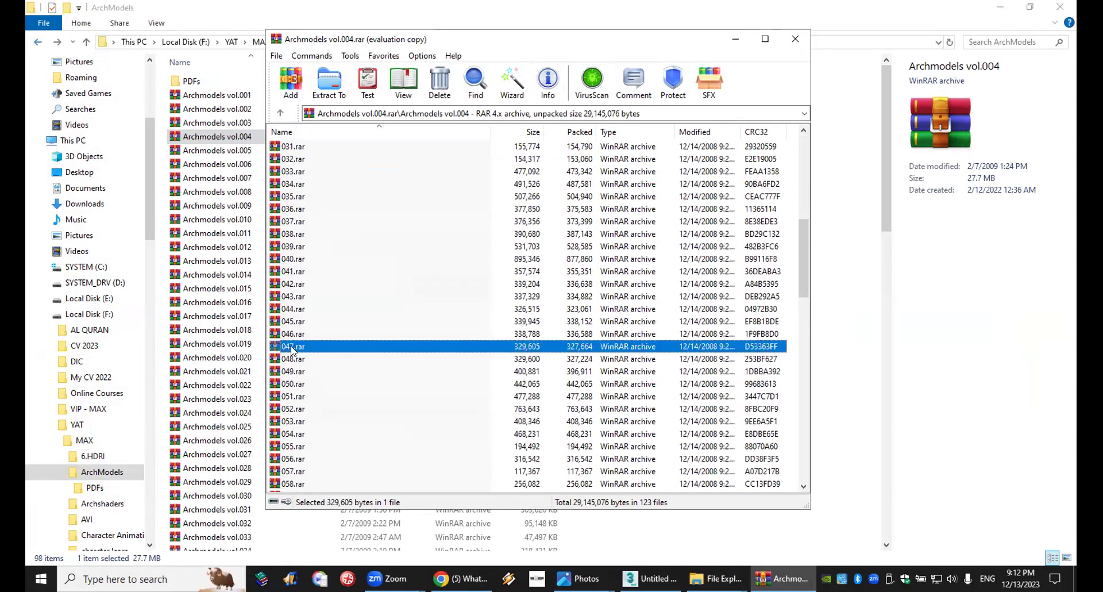
pyautogui.click(305, 166)
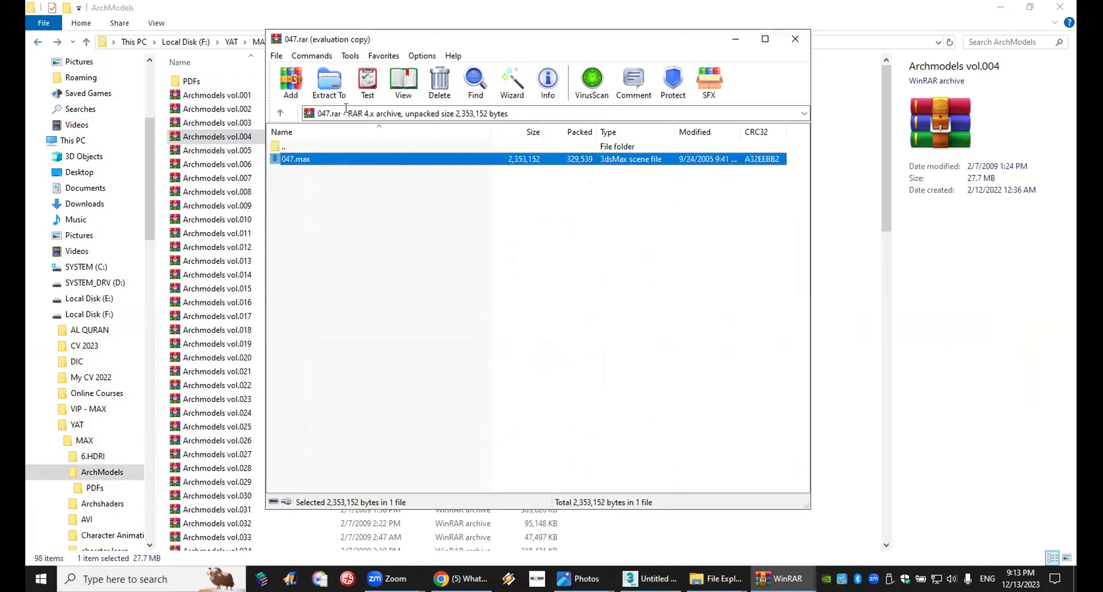
pyautogui.press('Escape')
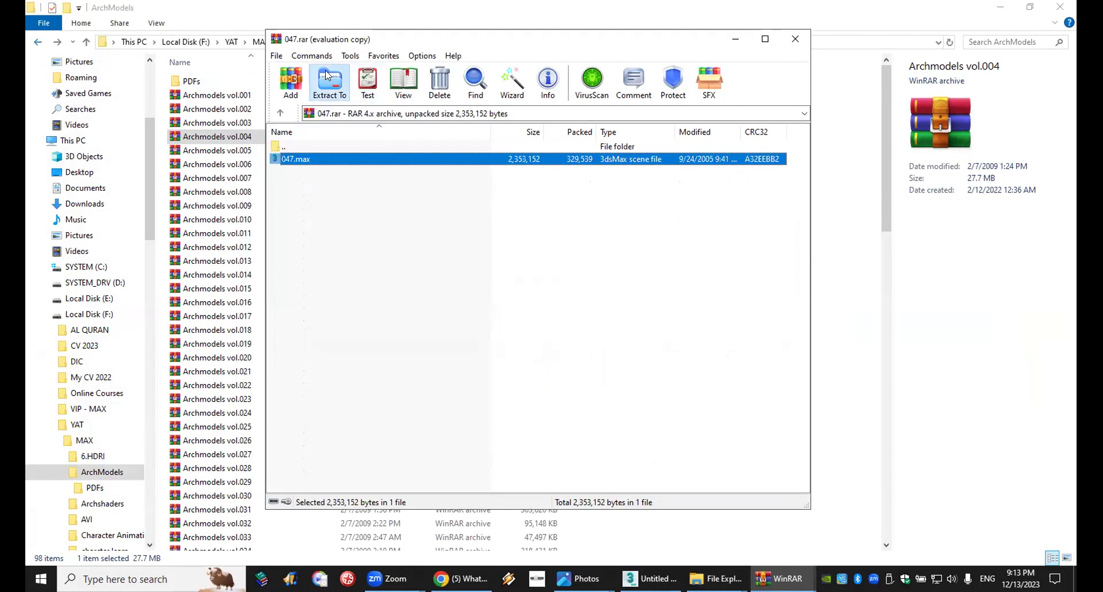
pyautogui.click(328, 81)
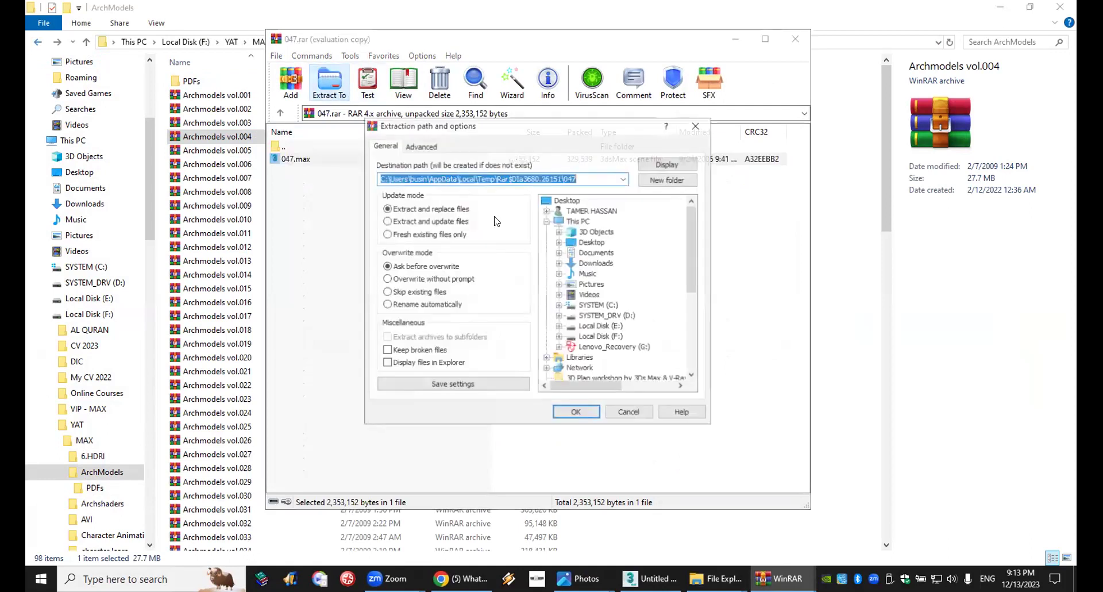
pyautogui.click(580, 412)
# Merge the extracted 047.max door from the desktop into the 3ds Max scene and dismiss the Scene Converter.
pyautogui.press('super+d')
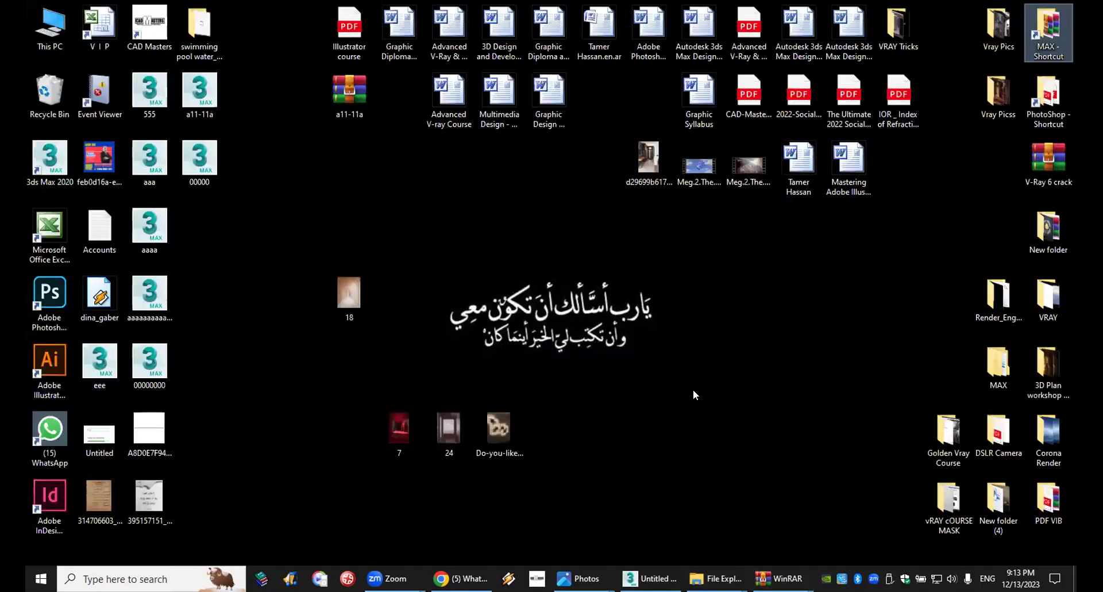
pyautogui.moveTo(201, 230); pyautogui.dragTo(706, 384)
pyautogui.click(746, 407)
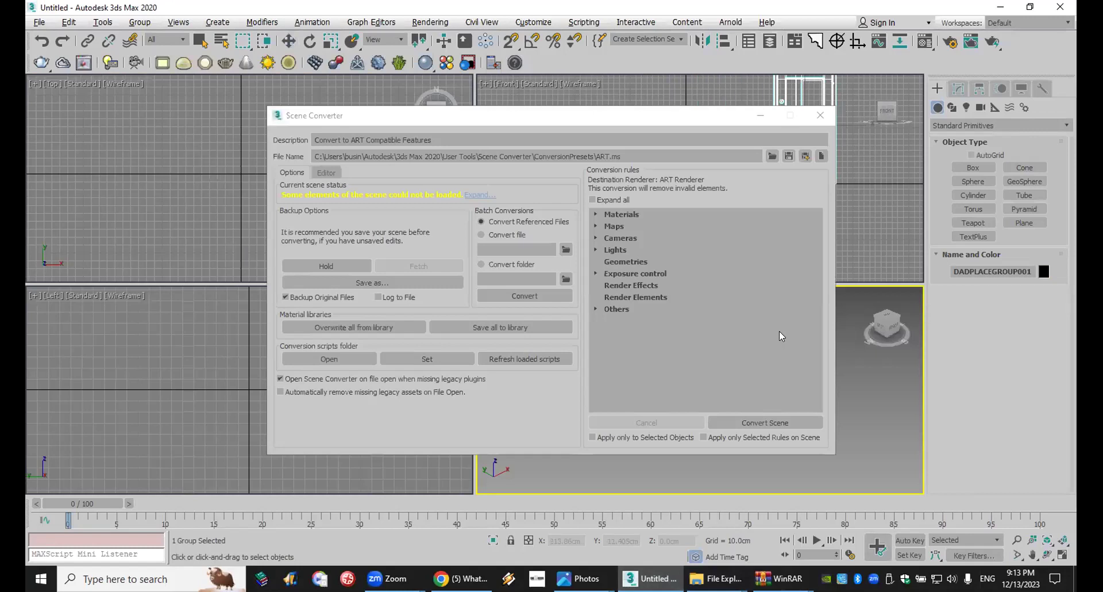
pyautogui.click(820, 115)
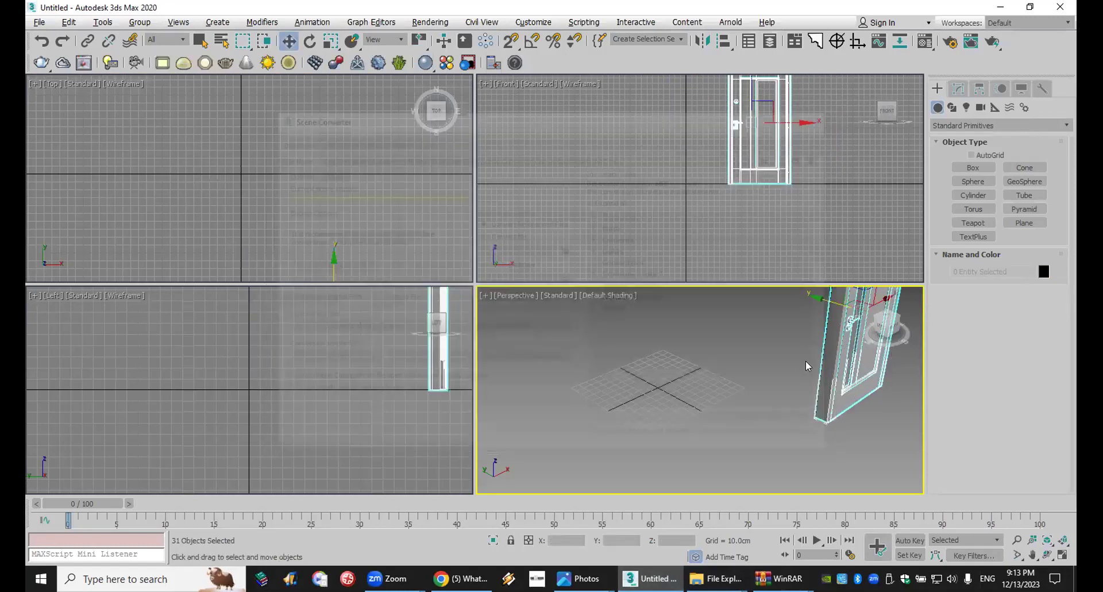
pyautogui.scroll(-5, 642, 427)
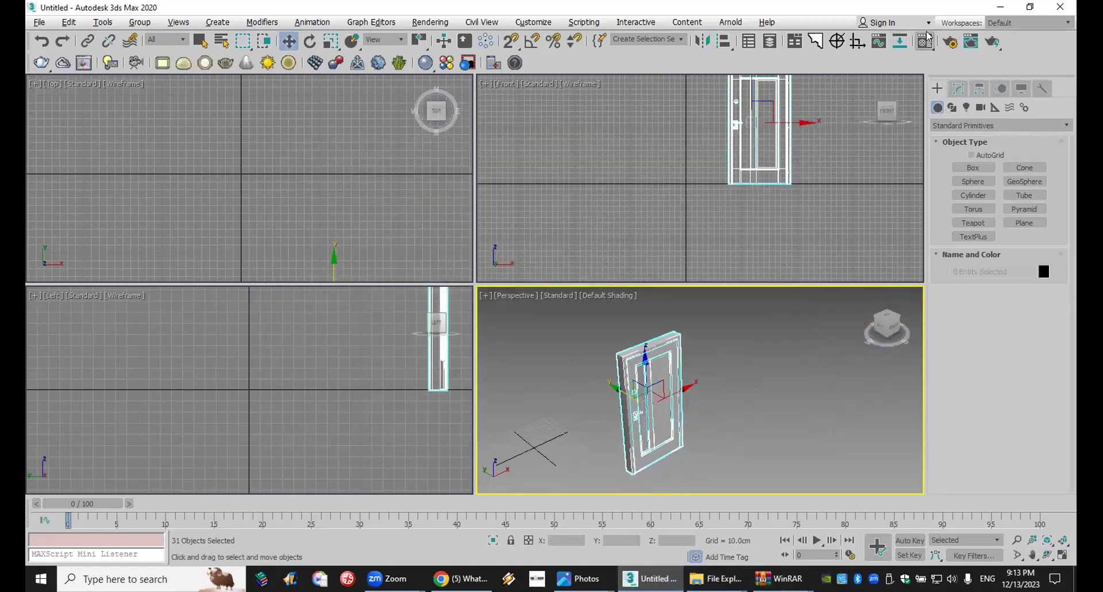
# Deselect the door and look at the sample slots in the Material Editor, closing it again.
pyautogui.click(757, 347)
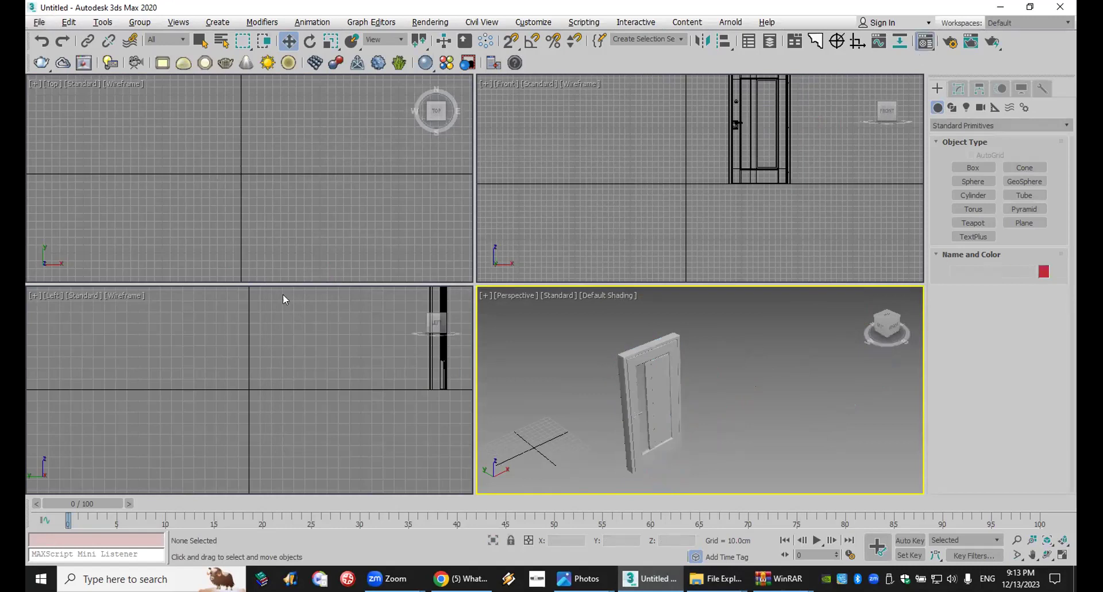
pyautogui.press('m')
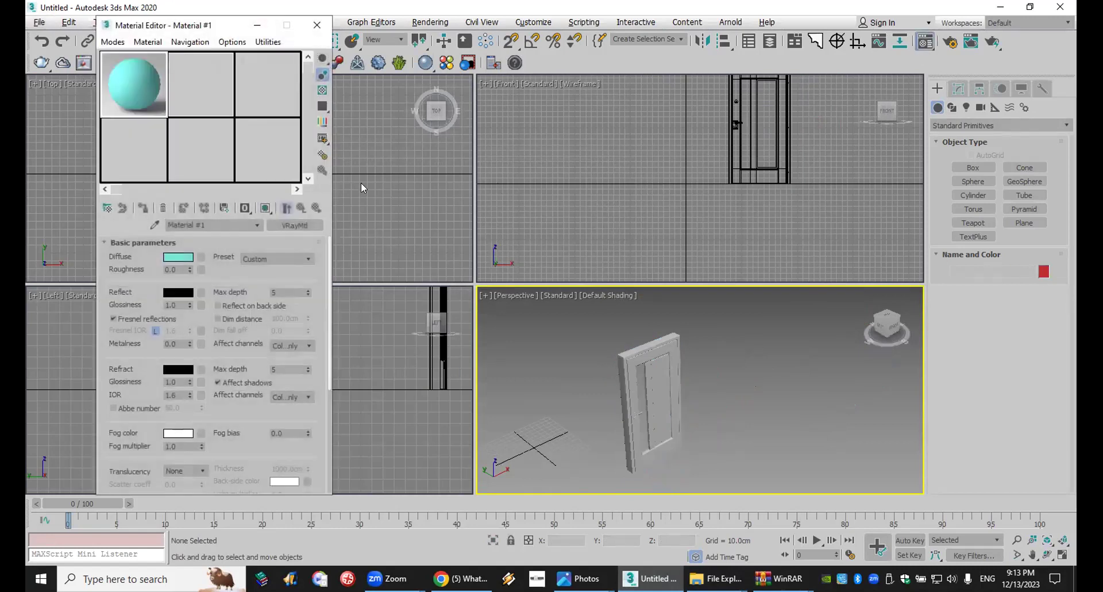
pyautogui.click(317, 24)
# Open 047.max from the desktop without saving the current scene, adopting the file's unit scale, and dismiss the Scene Converter.
pyautogui.click(40, 24)
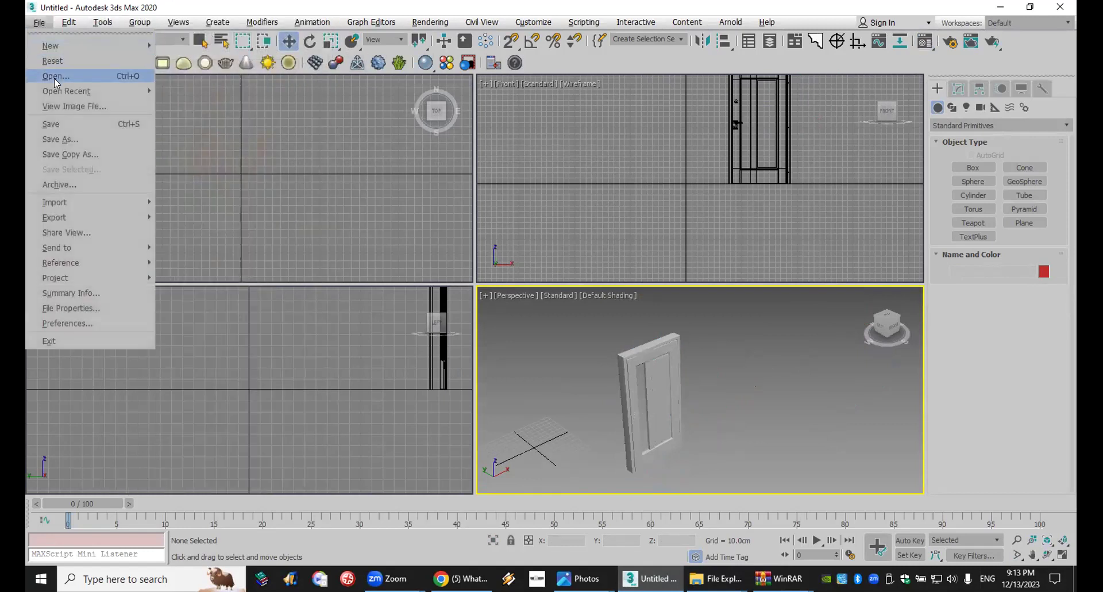
pyautogui.click(54, 79)
pyautogui.click(549, 311)
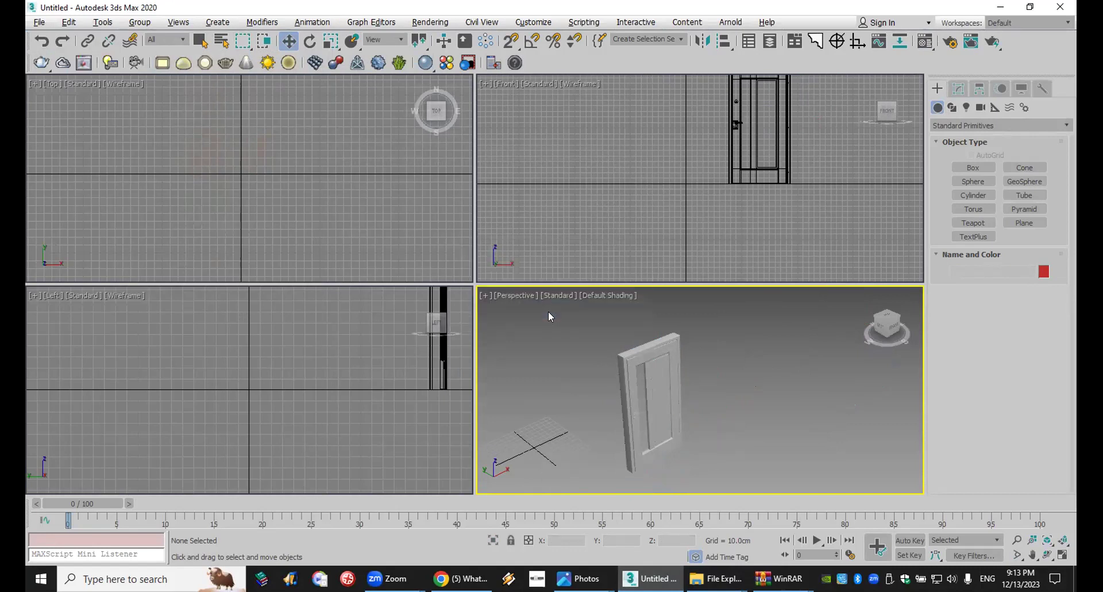
pyautogui.click(81, 141)
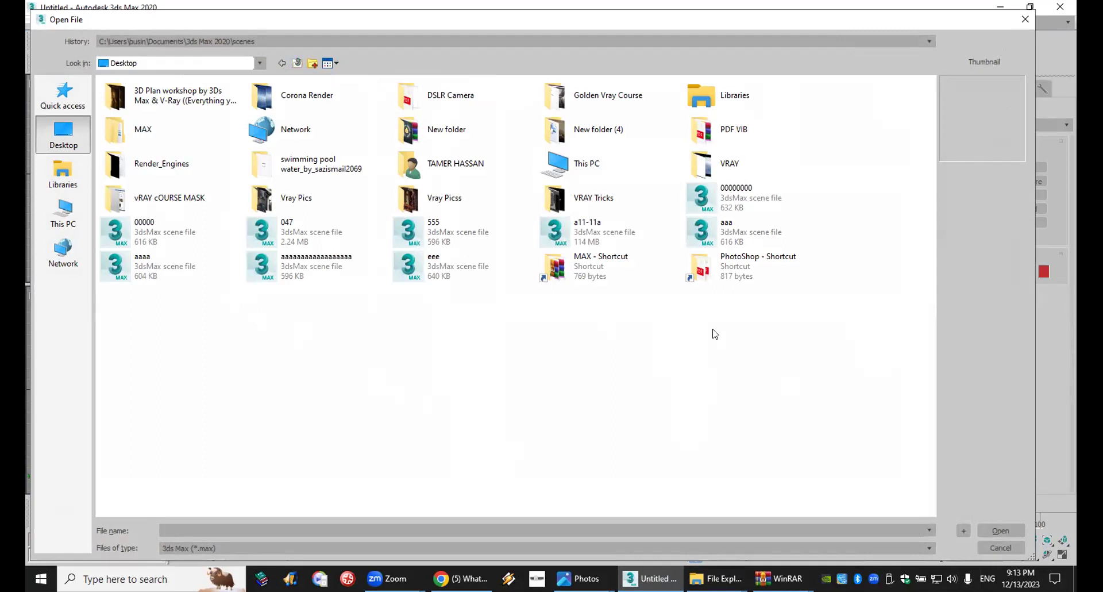
pyautogui.doubleClick(311, 230)
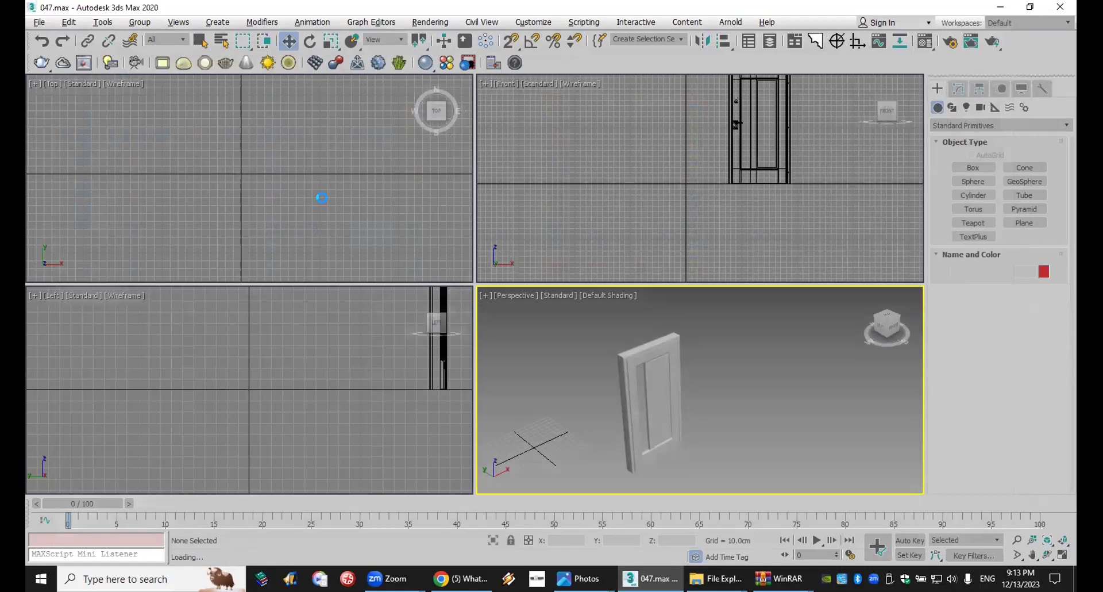
pyautogui.click(586, 335)
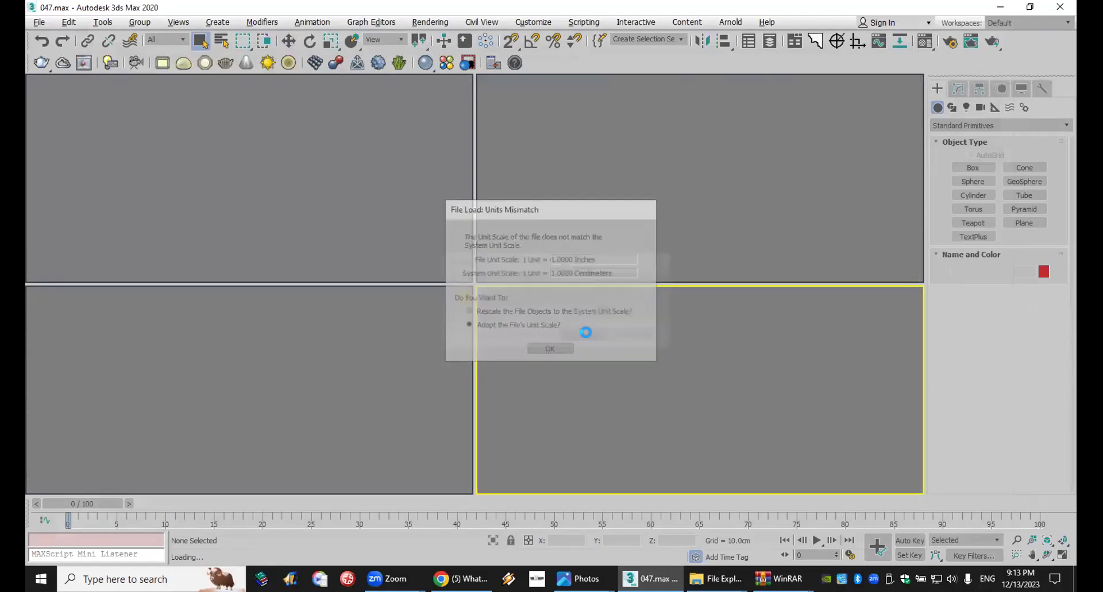
pyautogui.click(556, 349)
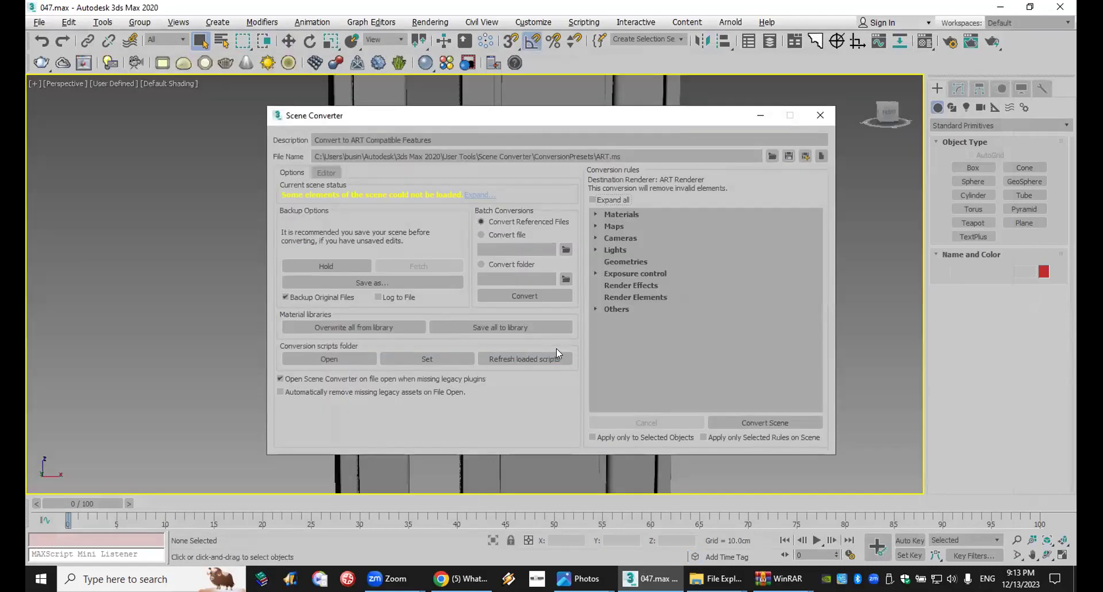
pyautogui.click(817, 113)
pyautogui.scroll(-1, 697, 216)
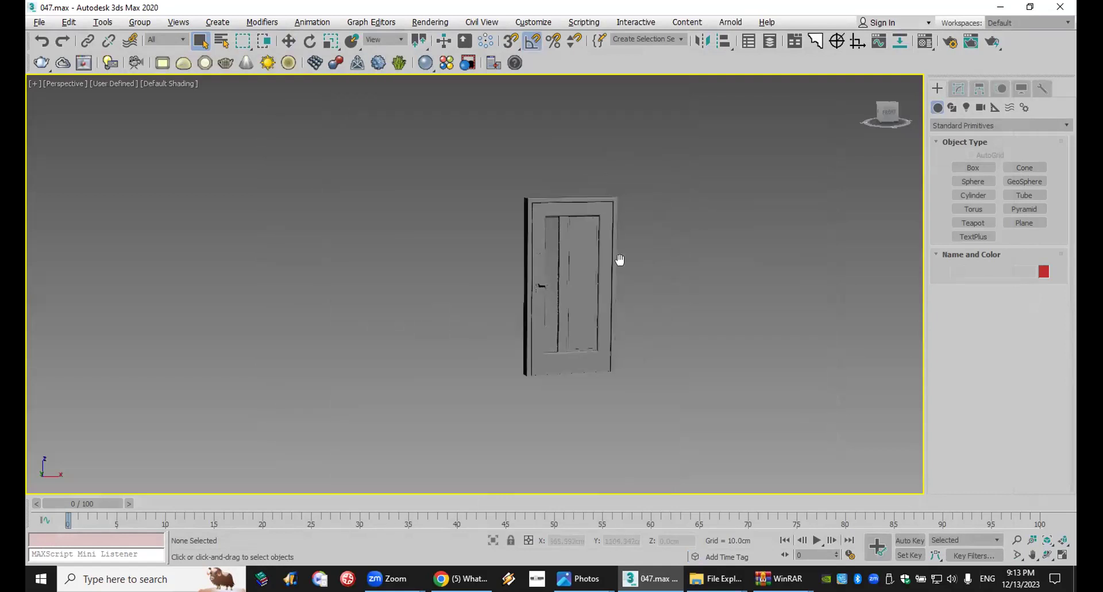
pyautogui.scroll(4, 618, 258)
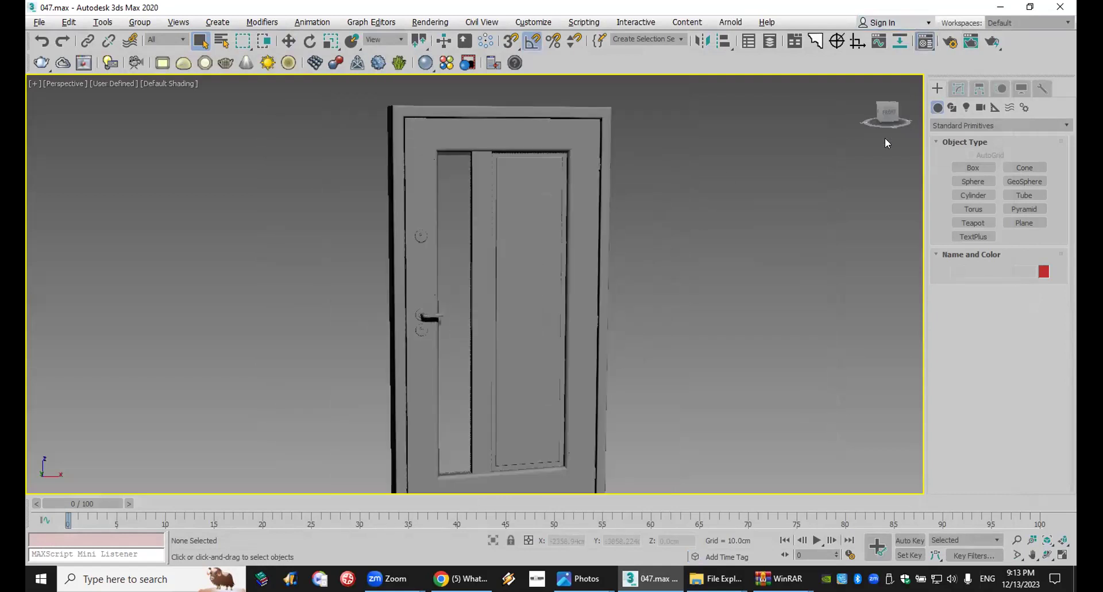
# Reset the sample slots in the Material Editor and close the editor.
pyautogui.press('m')
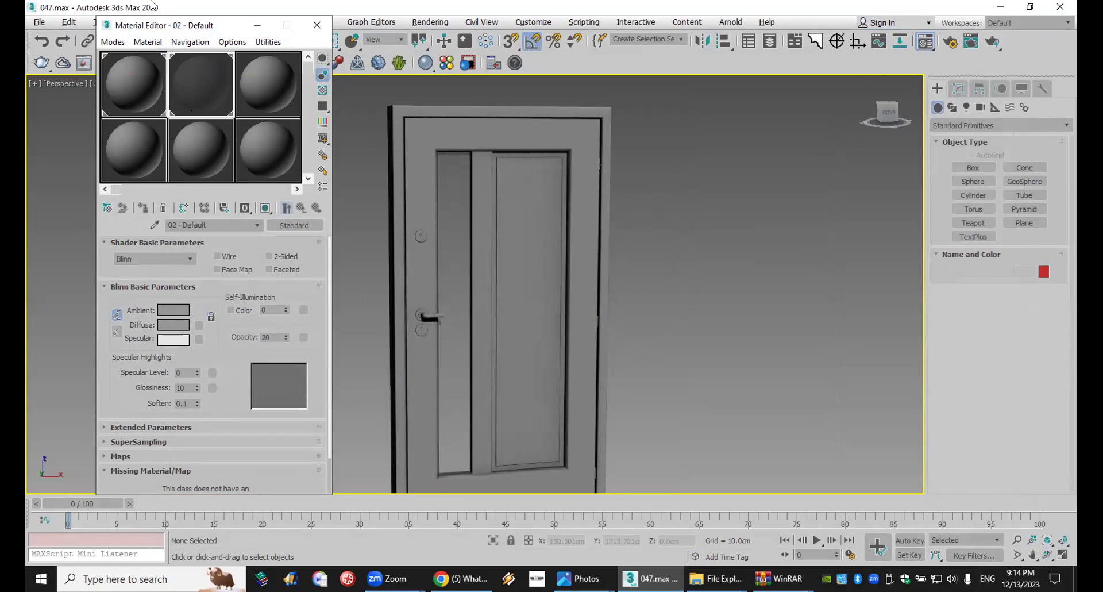
pyautogui.click(268, 42)
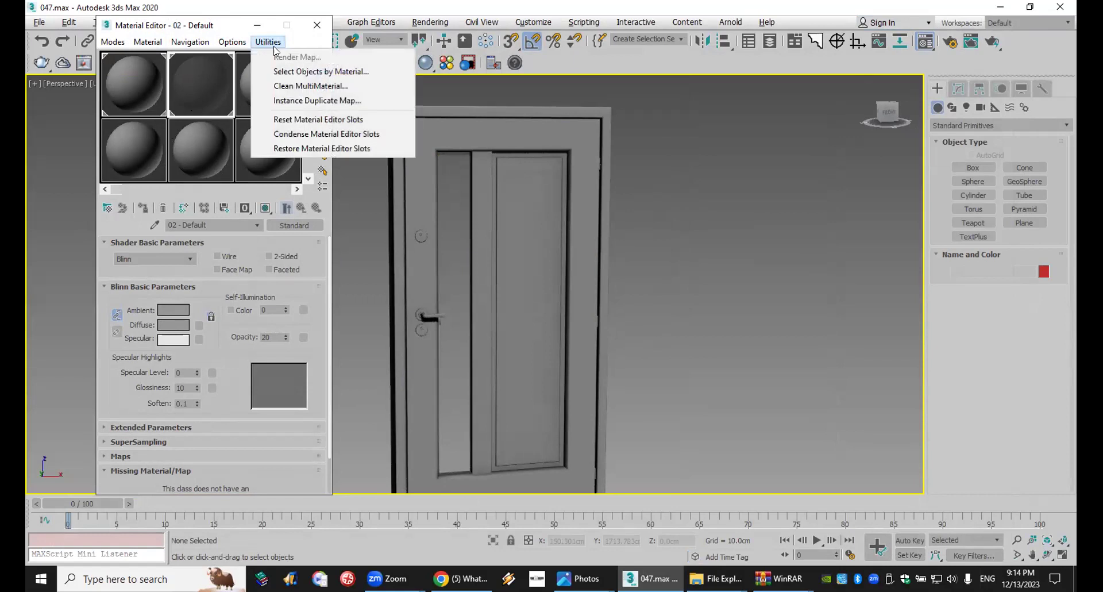
pyautogui.click(305, 118)
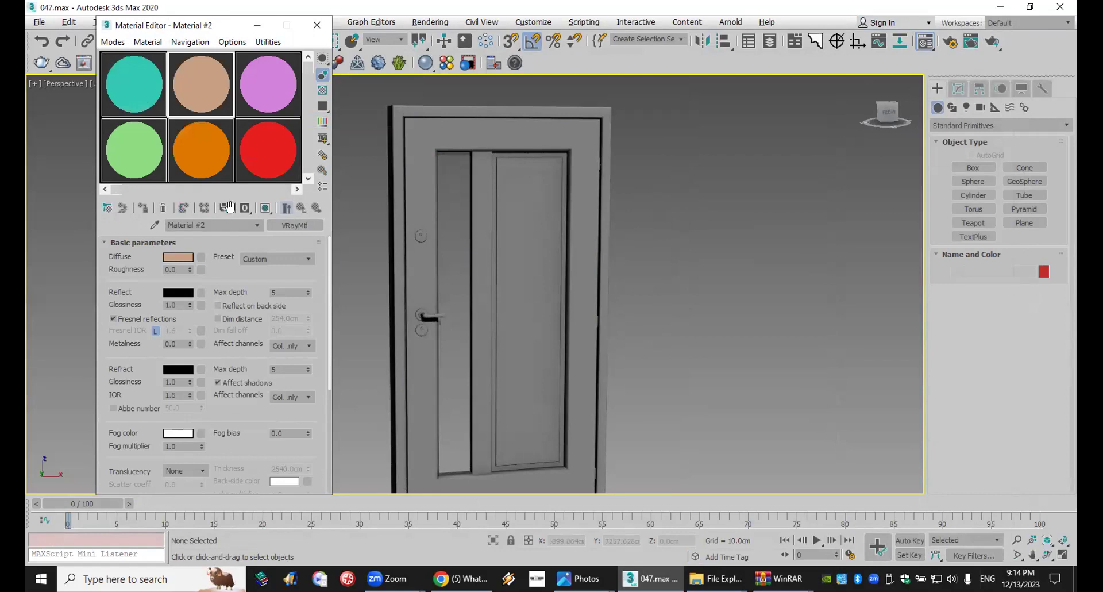
pyautogui.click(317, 25)
# Assign V-Ray 5, hotfix 1 as the production renderer, check the material samples and close the Material Editor and Render Setup.
pyautogui.click(431, 23)
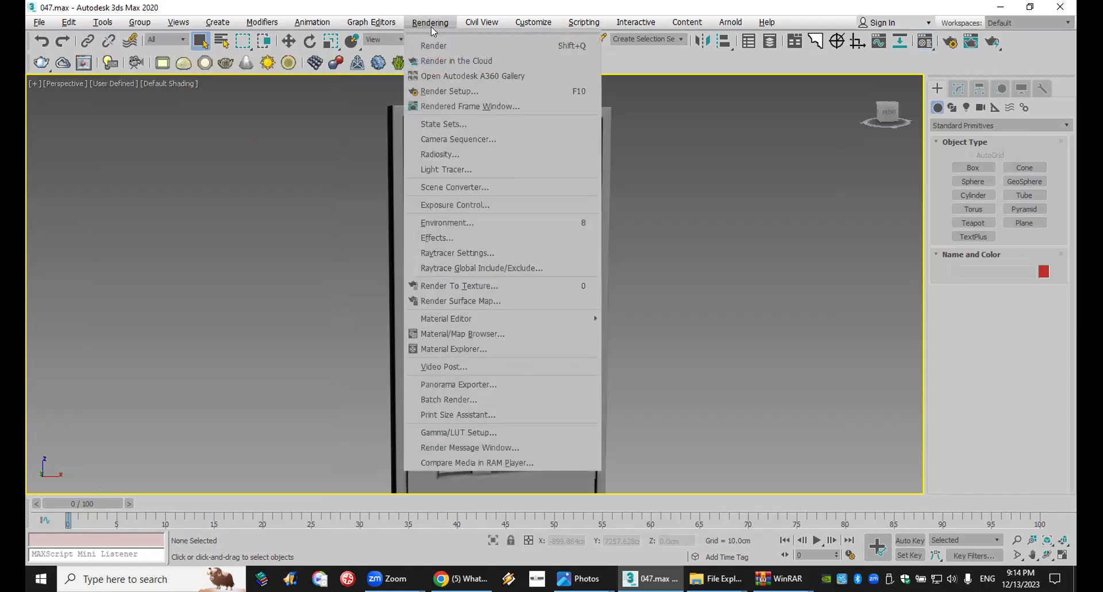
pyautogui.click(446, 91)
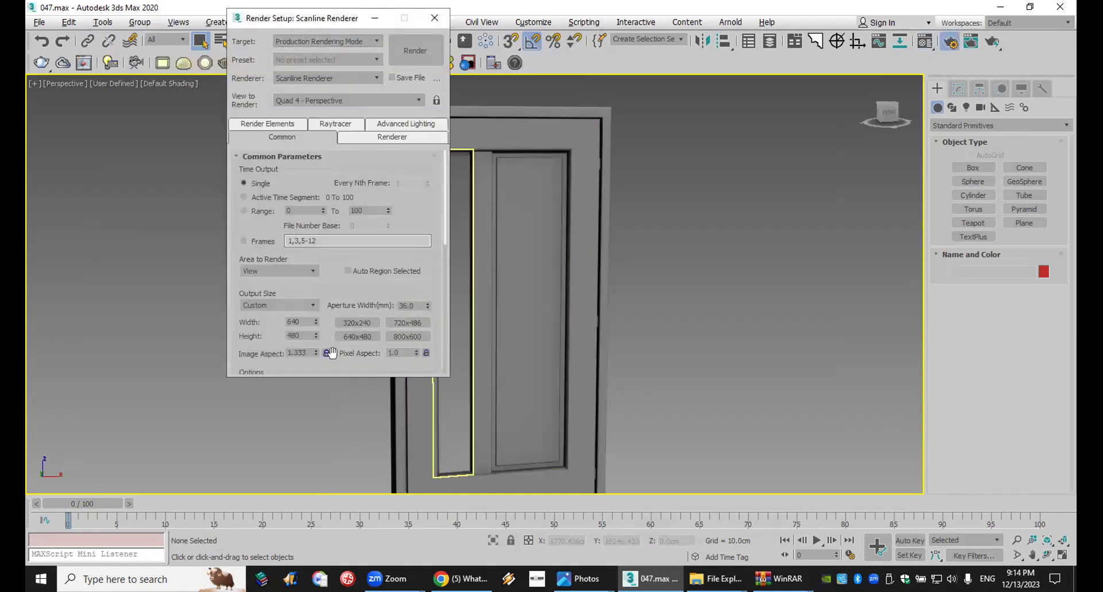
pyautogui.scroll(-10, 337, 334)
pyautogui.click(380, 369)
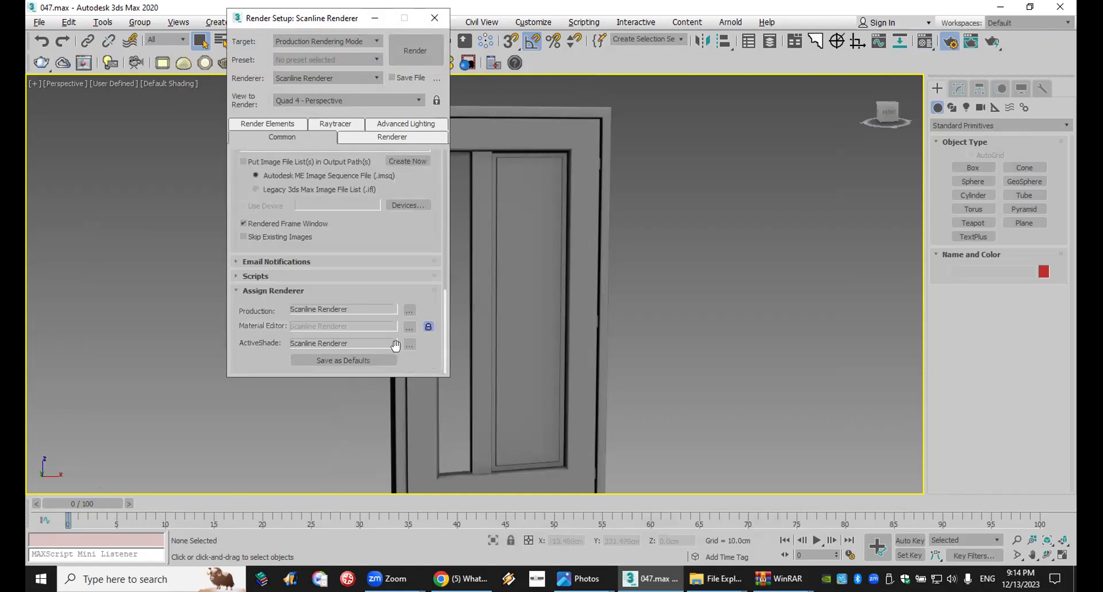
pyautogui.click(409, 310)
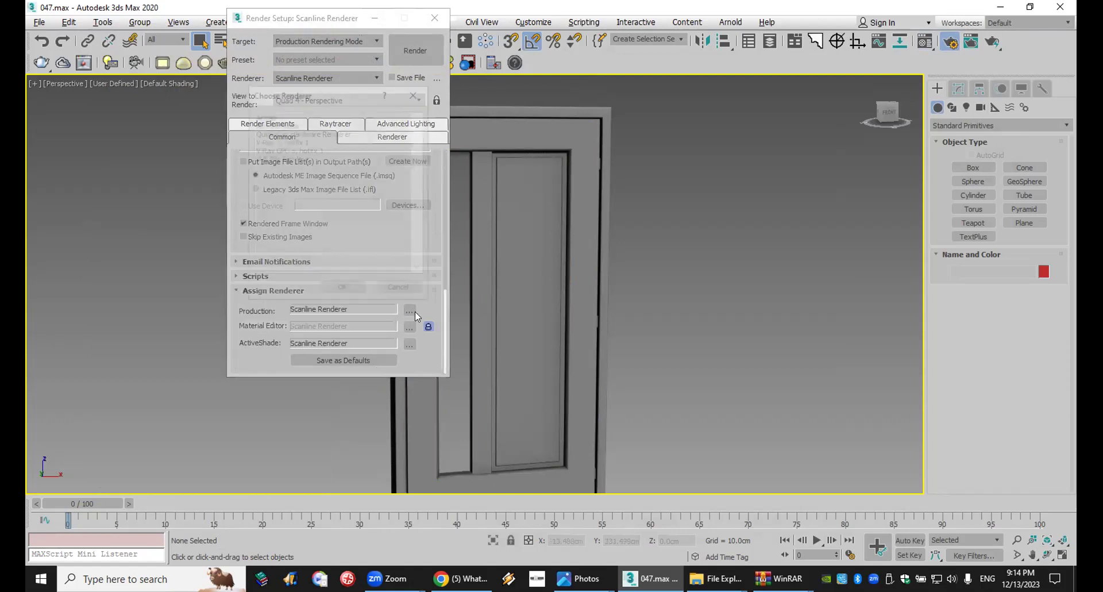
pyautogui.doubleClick(302, 142)
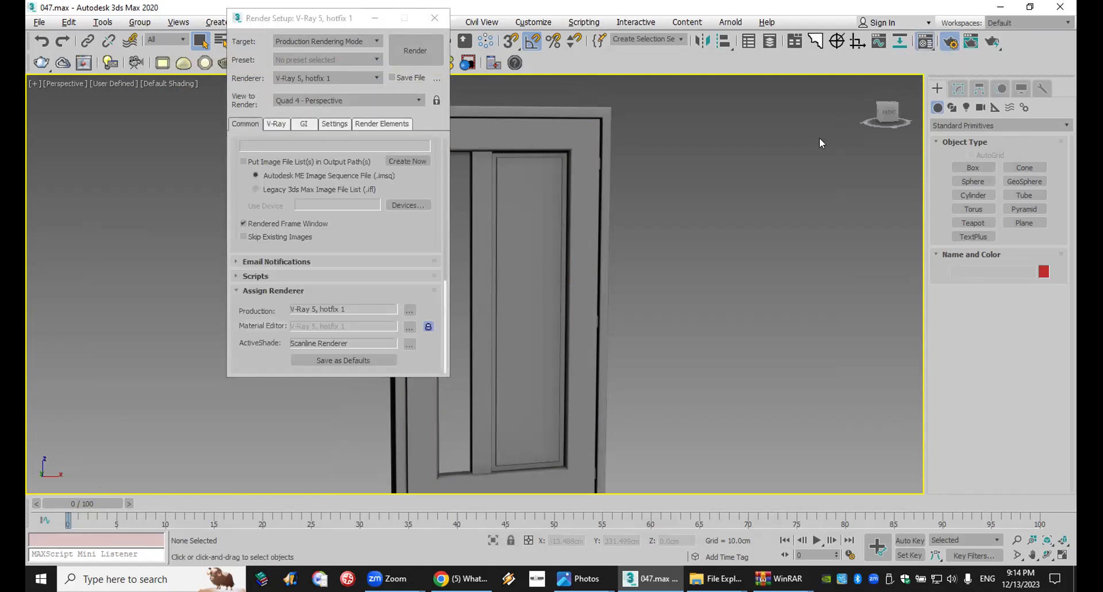
pyautogui.press('m')
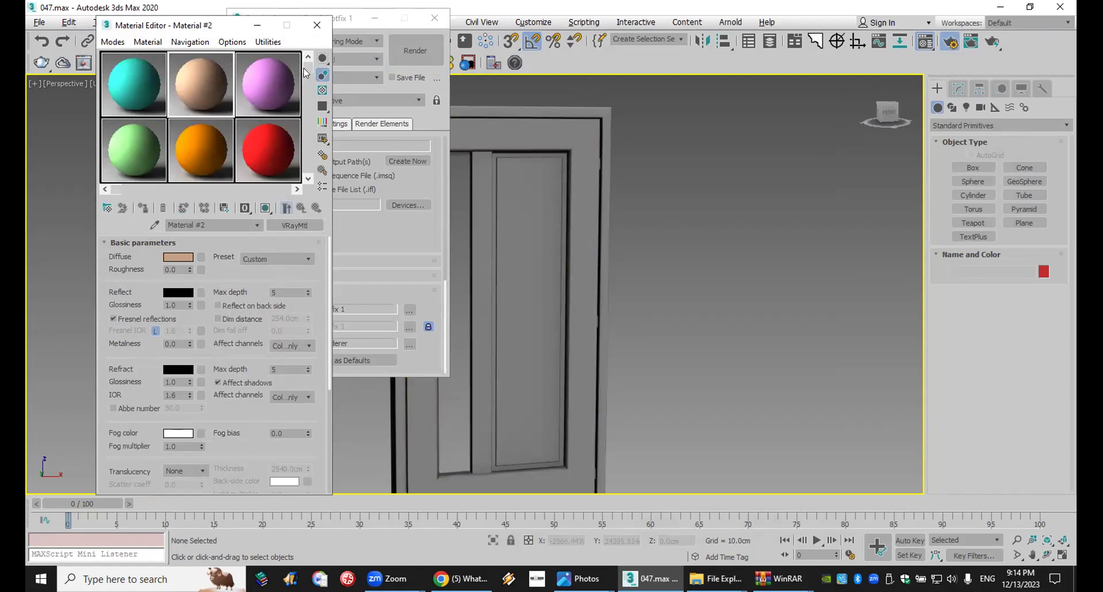
pyautogui.click(316, 24)
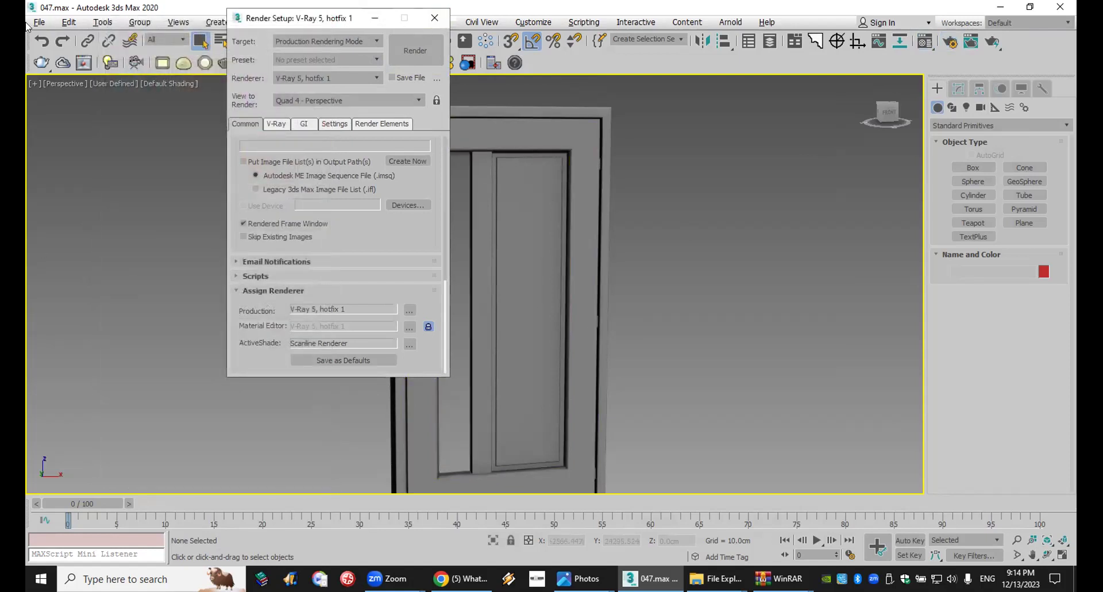
pyautogui.click(435, 17)
# Reset the 3ds Max scene without saving the changes and close both open WinRAR windows.
pyautogui.click(39, 22)
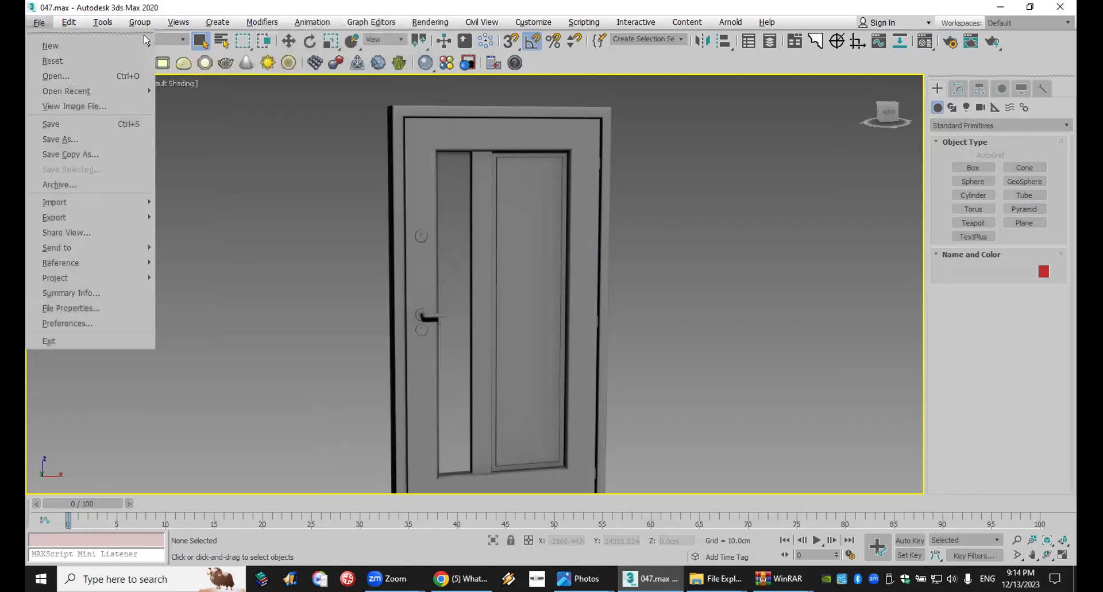
pyautogui.click(86, 63)
pyautogui.click(542, 308)
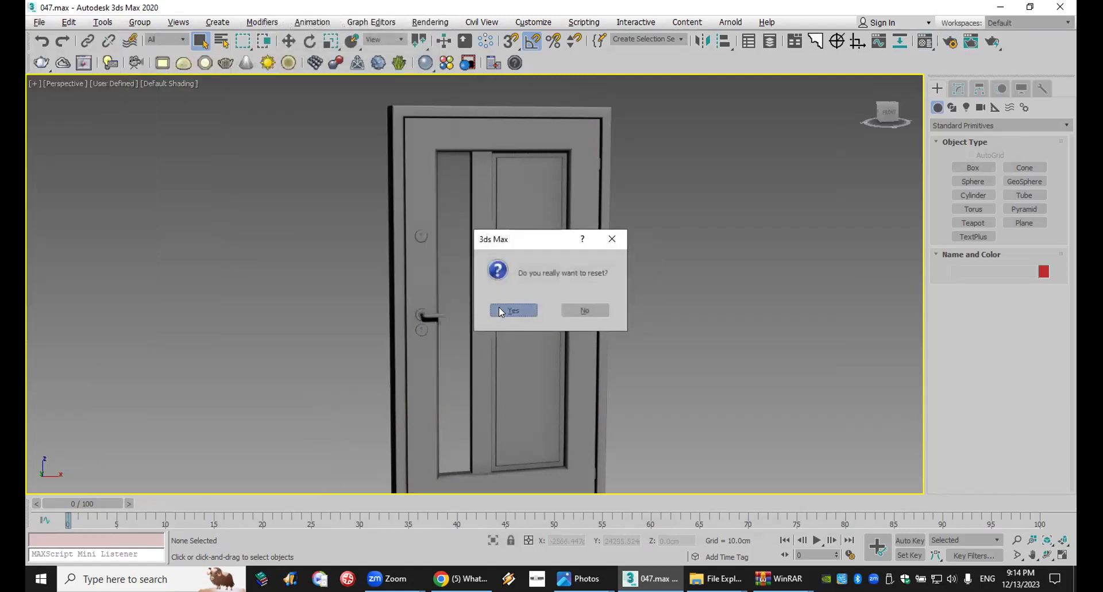
pyautogui.click(499, 310)
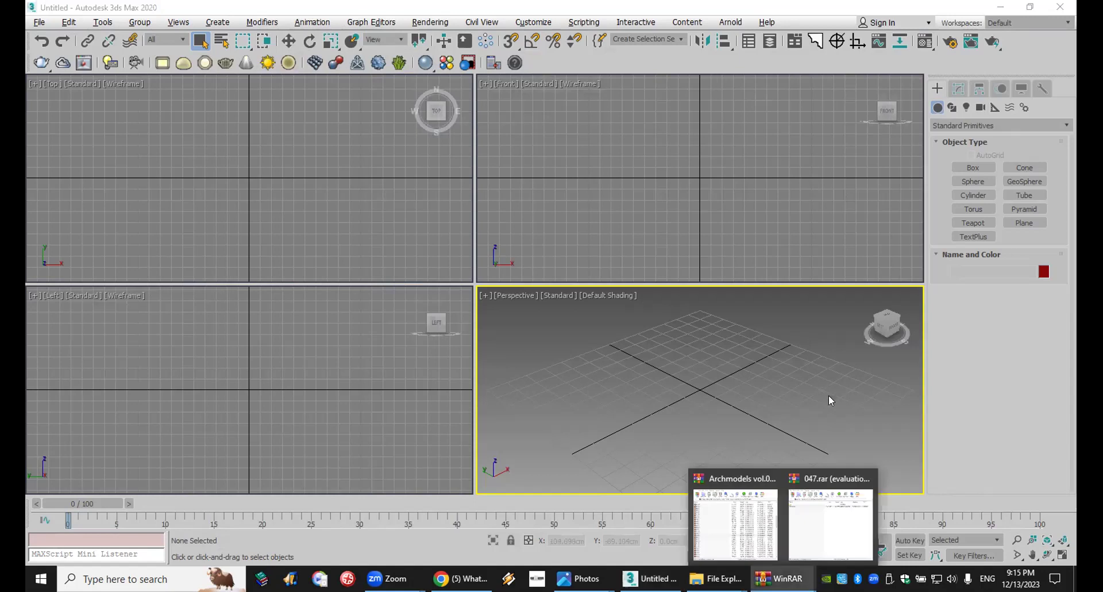
pyautogui.click(868, 478)
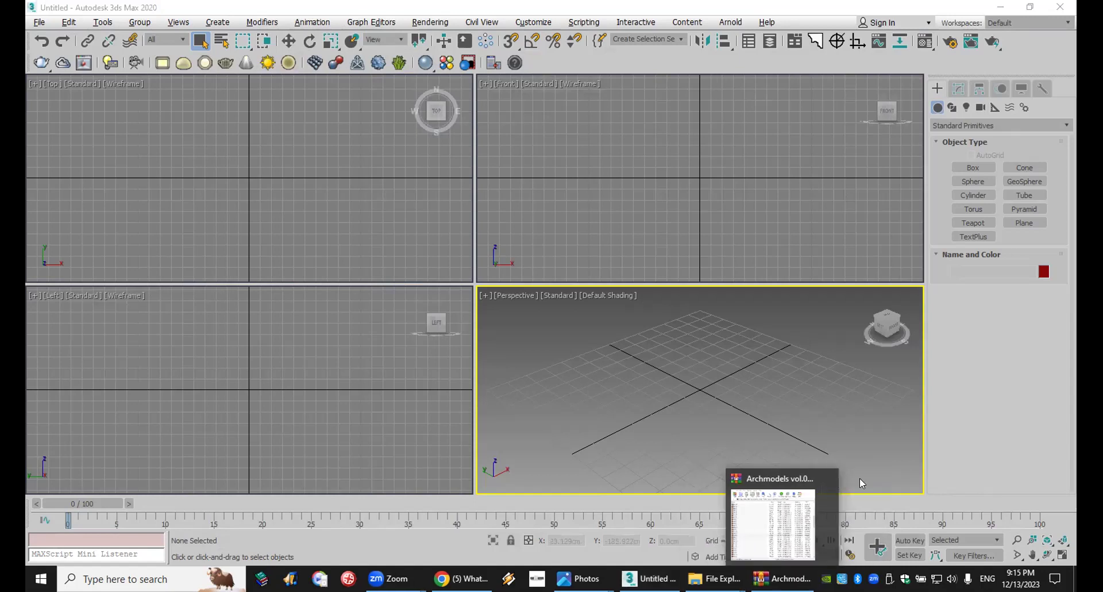
pyautogui.click(821, 478)
# Switch to WhatsApp in Chrome, enlarge the grey entrance-hall render, and bring up the hallway reference photo in Photos.
pyautogui.click(484, 578)
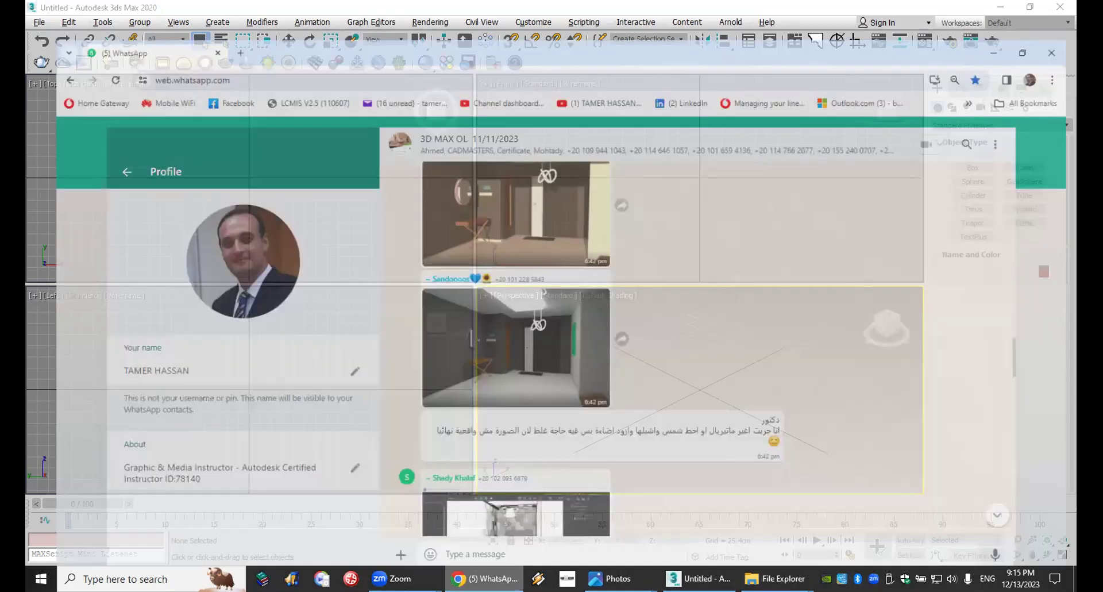
pyautogui.click(561, 342)
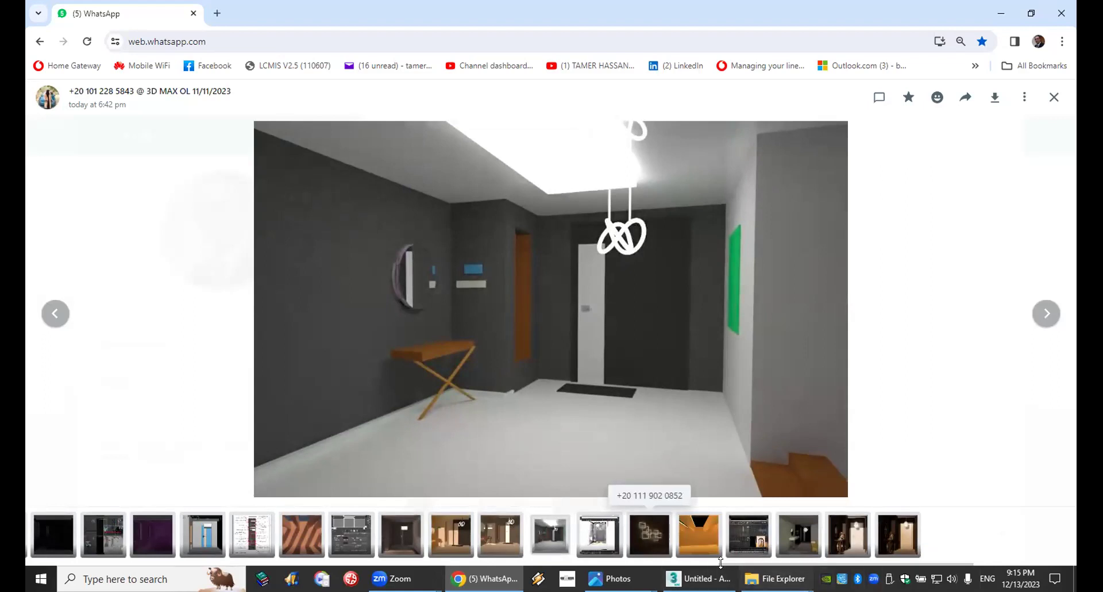
pyautogui.moveTo(618, 578)
pyautogui.click(662, 506)
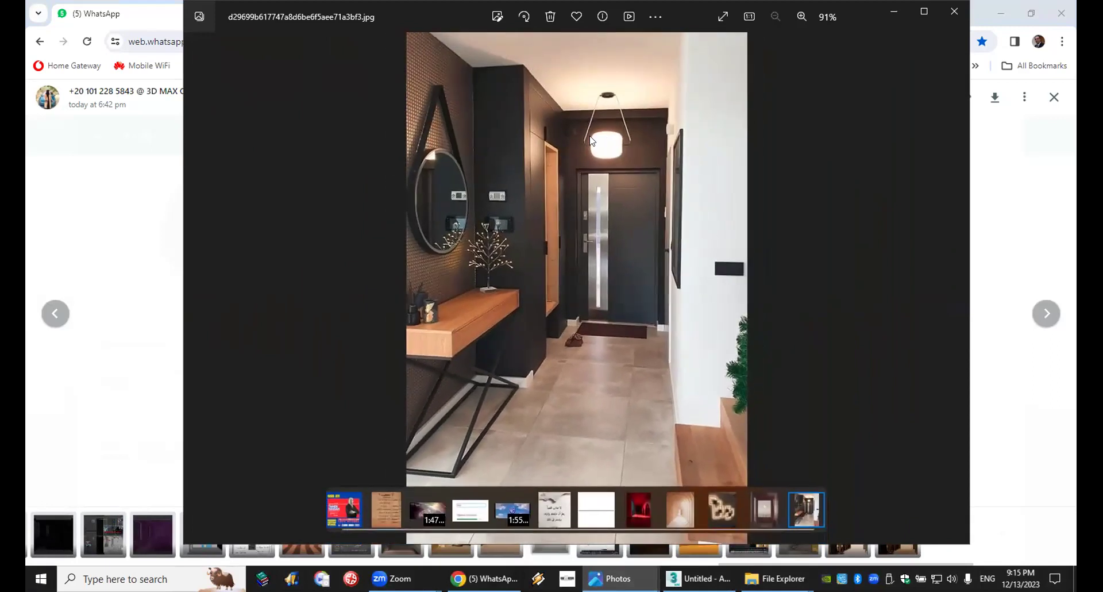
# Examine the pendant lamp, entrance door, round mirror with its reflections and the wall-mounted devices closely in the hallway reference photo.
pyautogui.scroll(6, 615, 153)
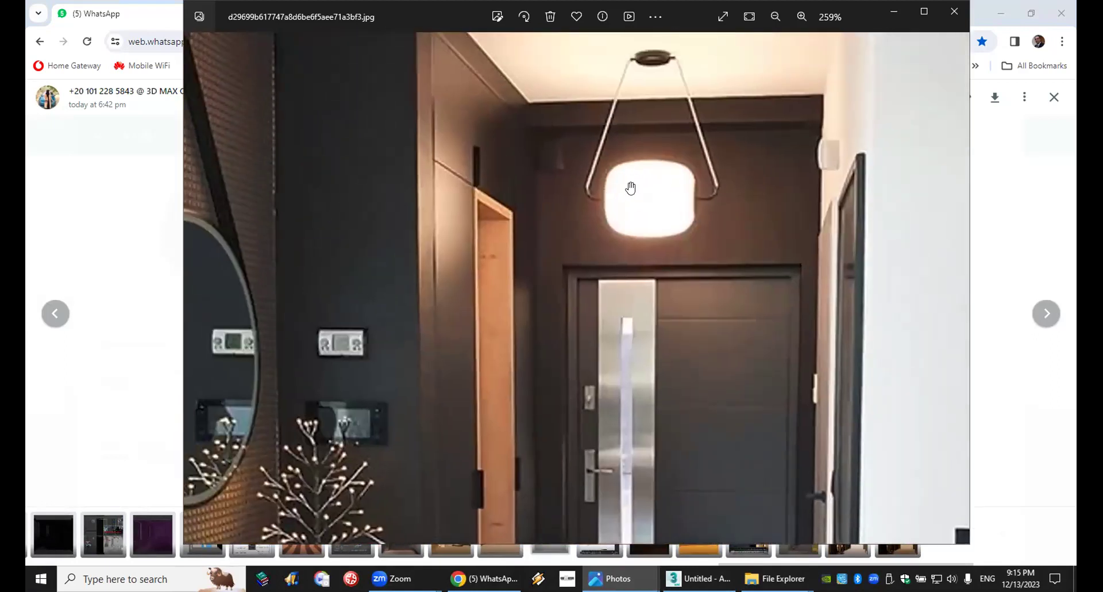
pyautogui.scroll(-4, 654, 335)
pyautogui.scroll(-3, 654, 335)
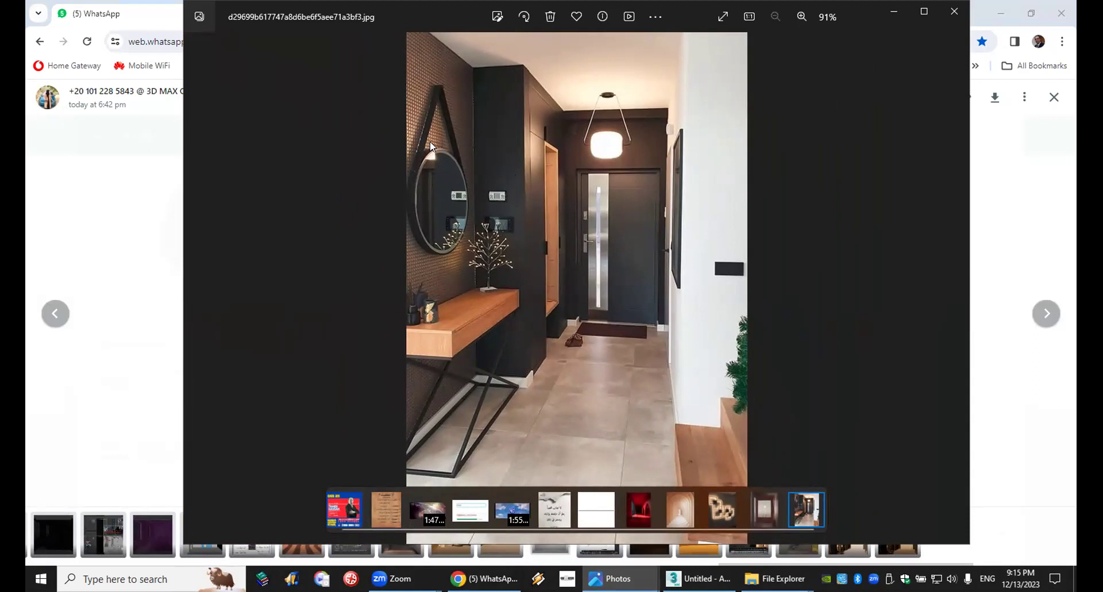
pyautogui.scroll(5, 430, 142)
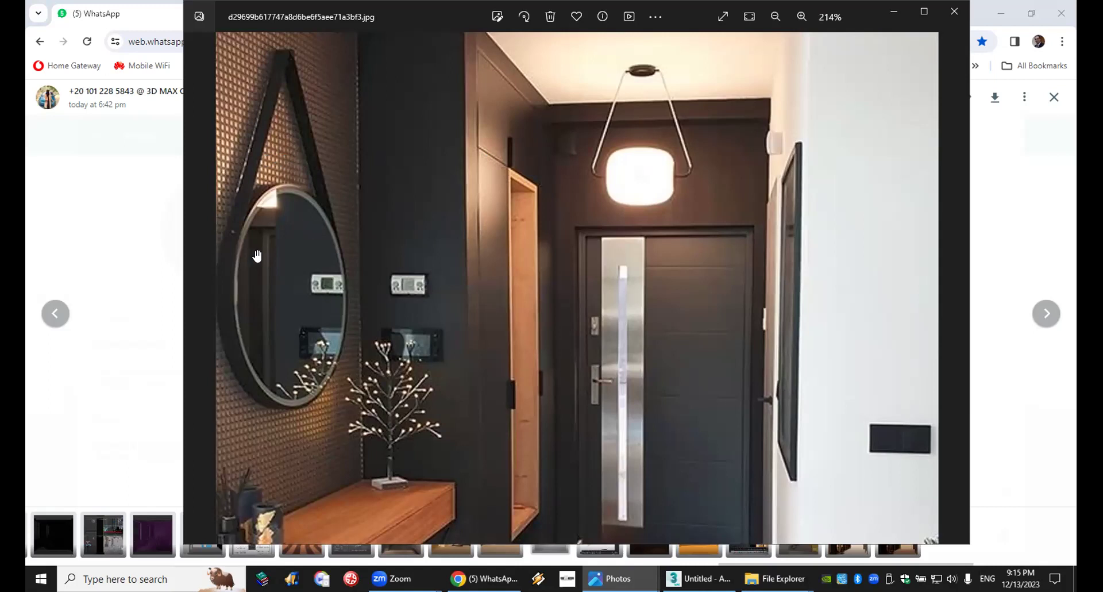
pyautogui.scroll(3, 261, 258)
pyautogui.scroll(1, 262, 257)
pyautogui.scroll(-1, 260, 242)
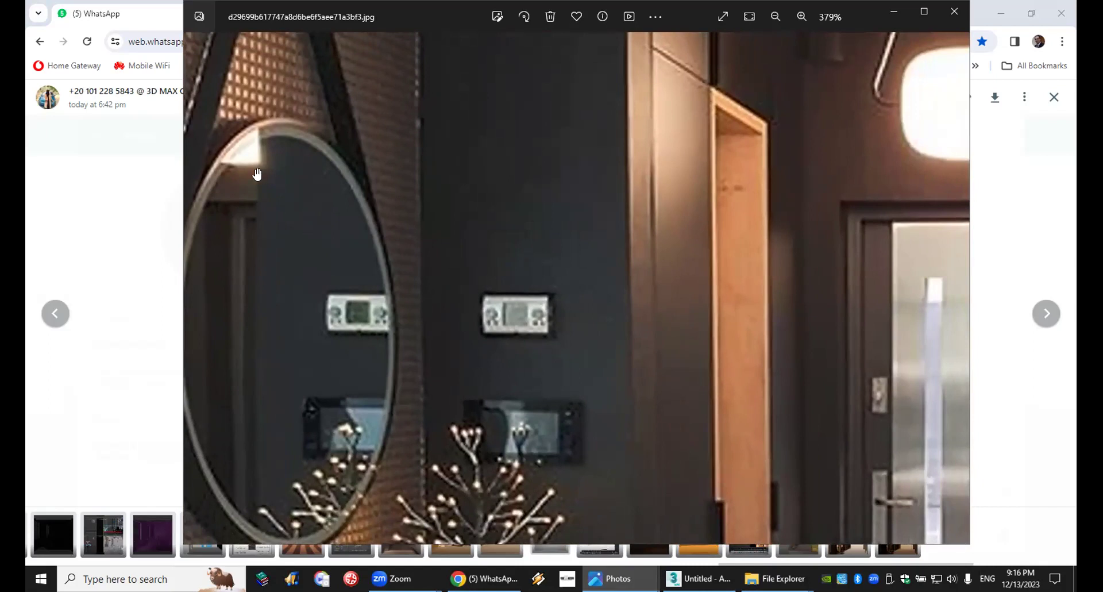
pyautogui.scroll(-4, 257, 166)
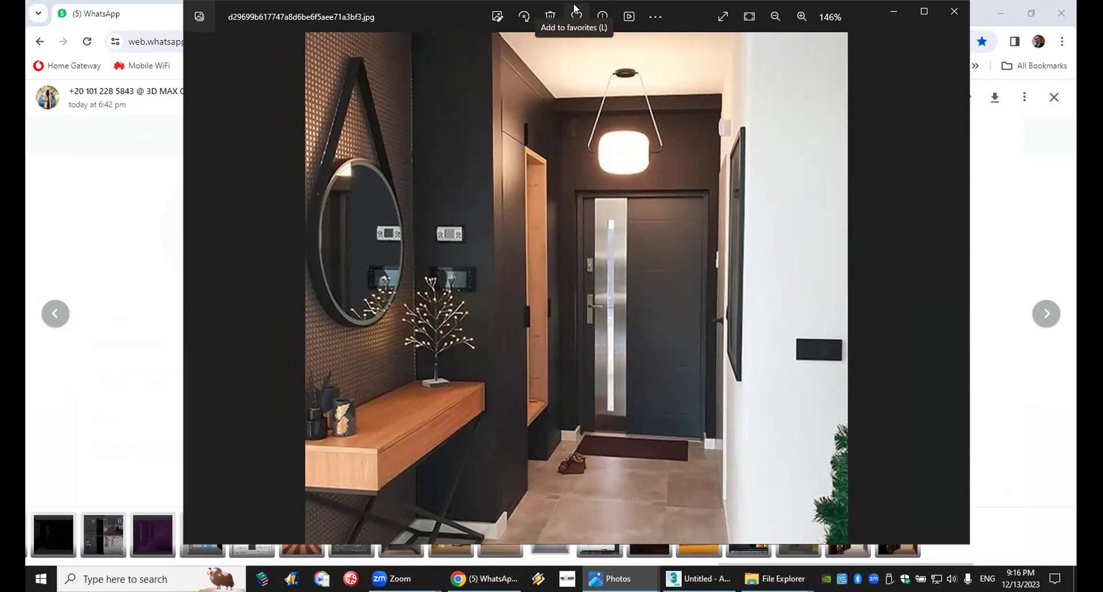
pyautogui.scroll(5, 418, 256)
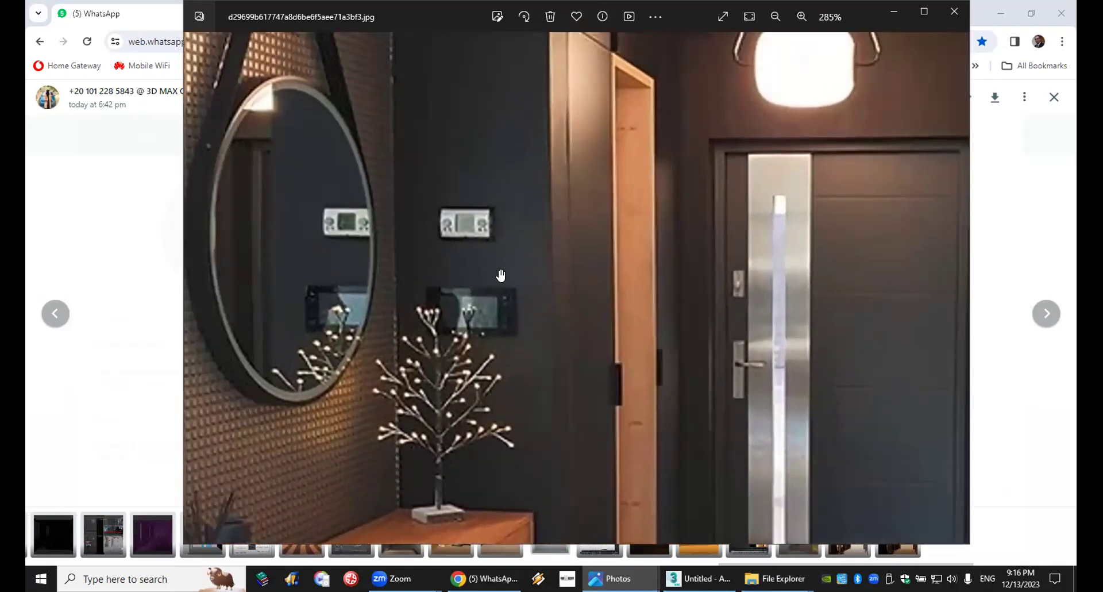
pyautogui.scroll(3, 245, 212)
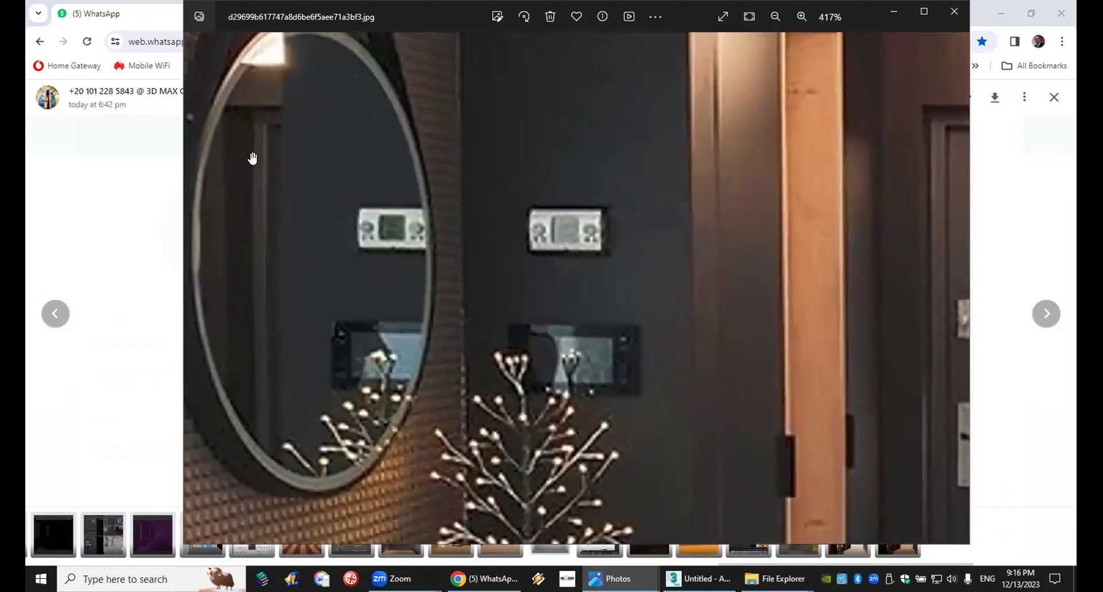
pyautogui.scroll(3, 293, 244)
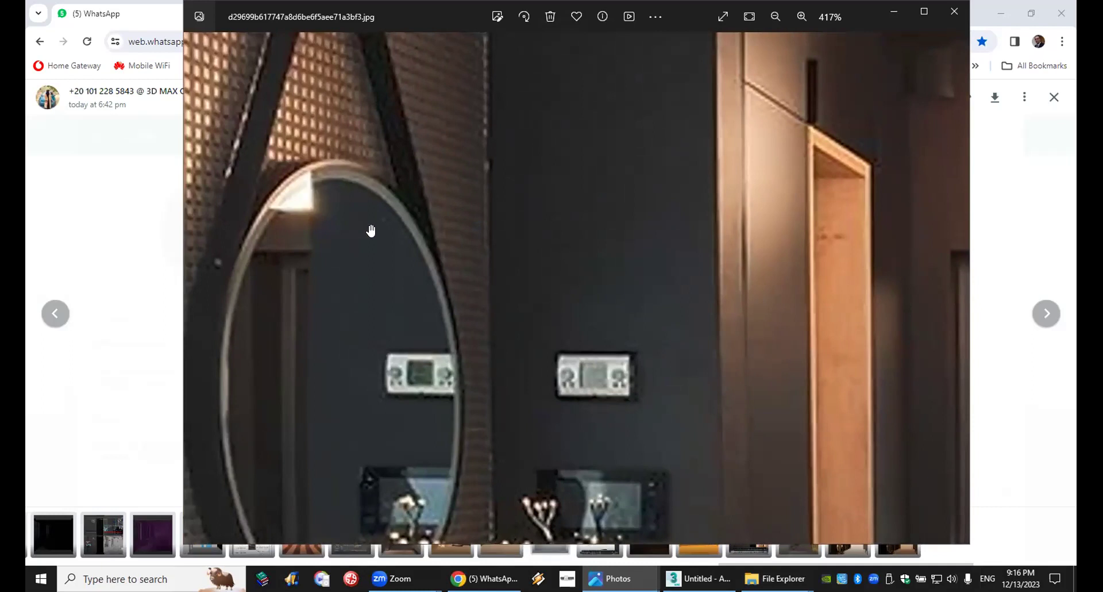
pyautogui.scroll(-4, 370, 231)
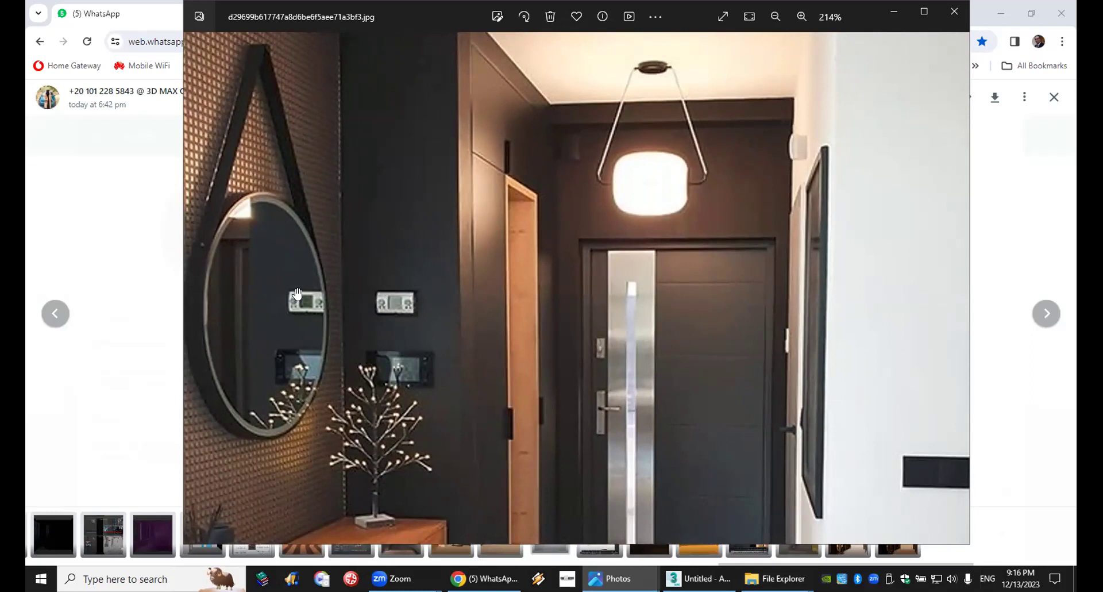
pyautogui.keyDown('ctrl'); pyautogui.scroll(3, 296, 293); pyautogui.keyUp('ctrl')
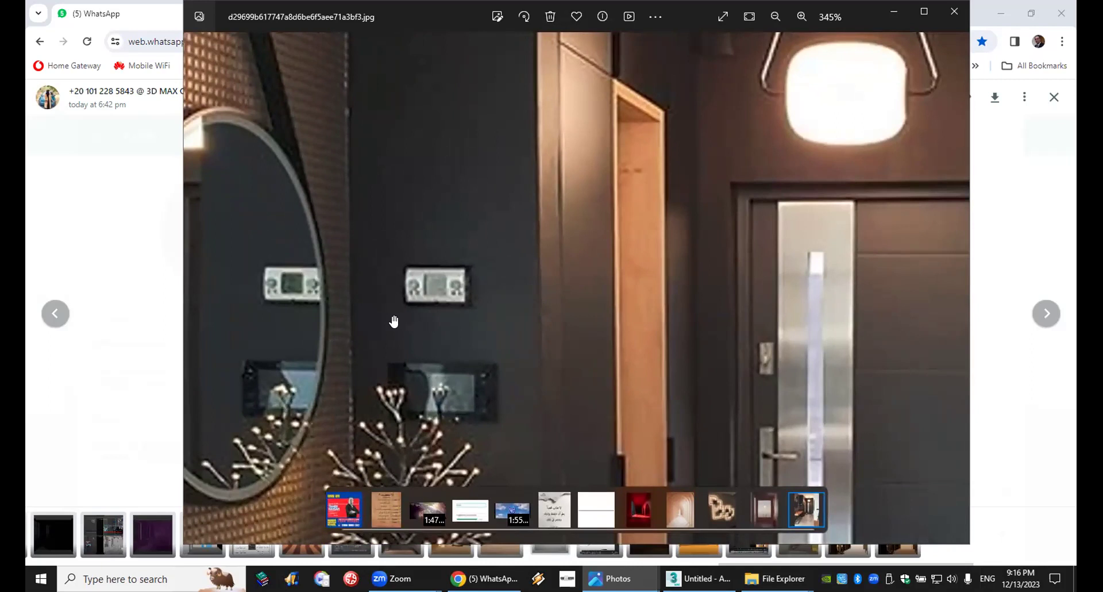
# Compare the mirror's reflections with the opposite wall, side door and entrance wall in the hallway reference photo.
pyautogui.moveTo(281, 273); pyautogui.dragTo(371, 281)
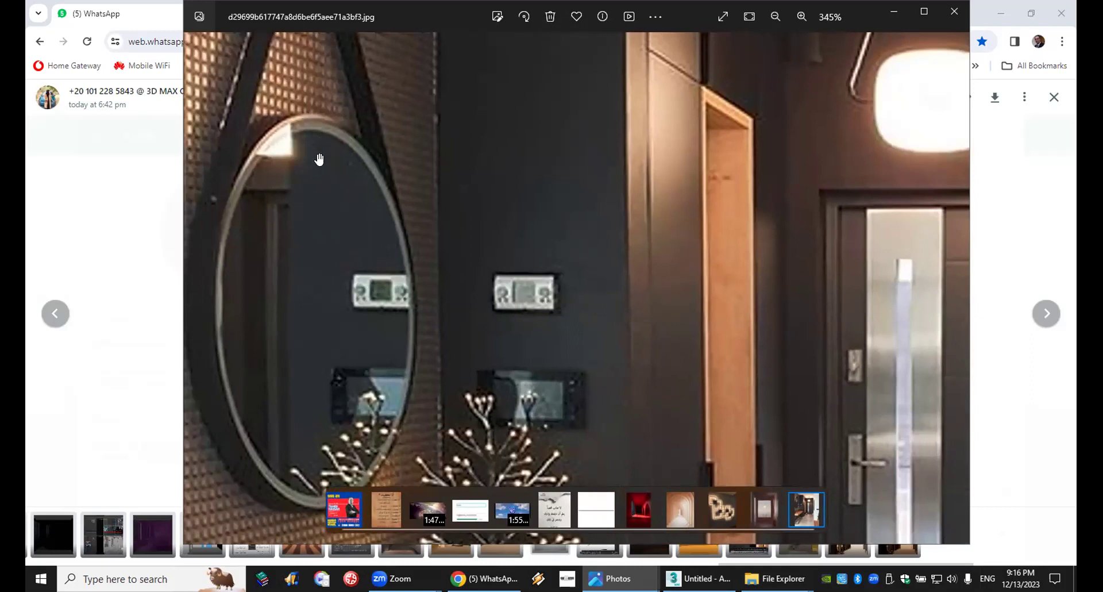
pyautogui.scroll(-5, 321, 156)
pyautogui.scroll(-2, 327, 156)
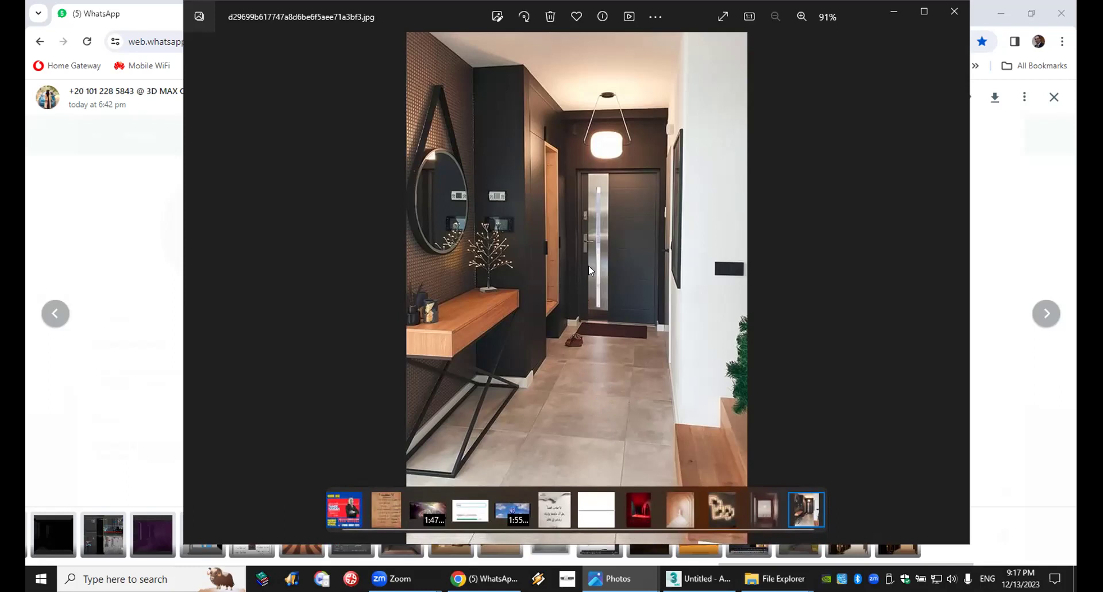
pyautogui.scroll(4, 604, 308)
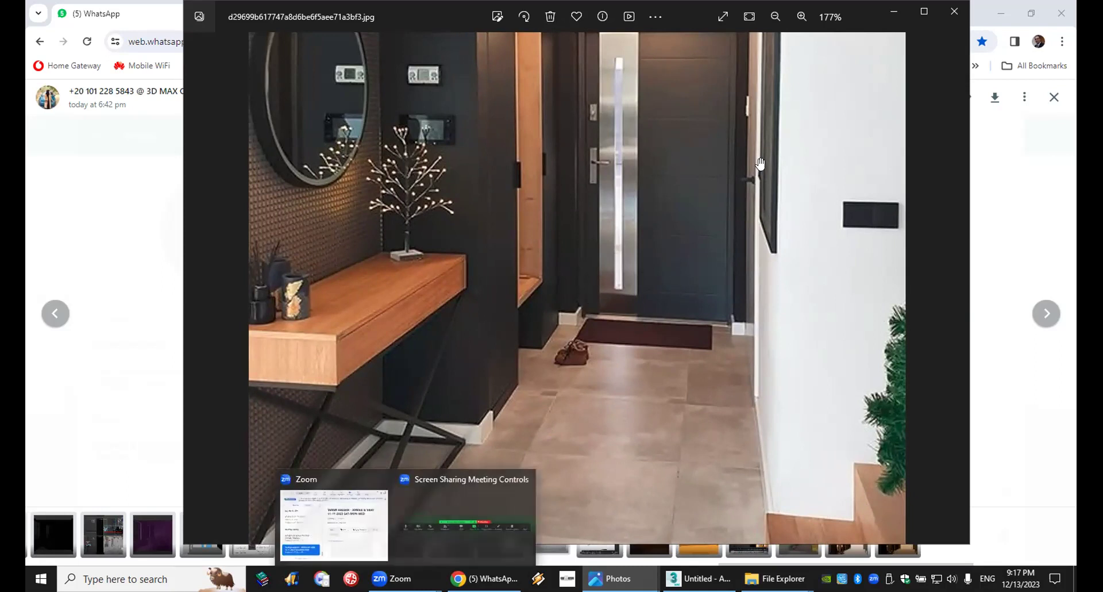
pyautogui.scroll(3, 761, 164)
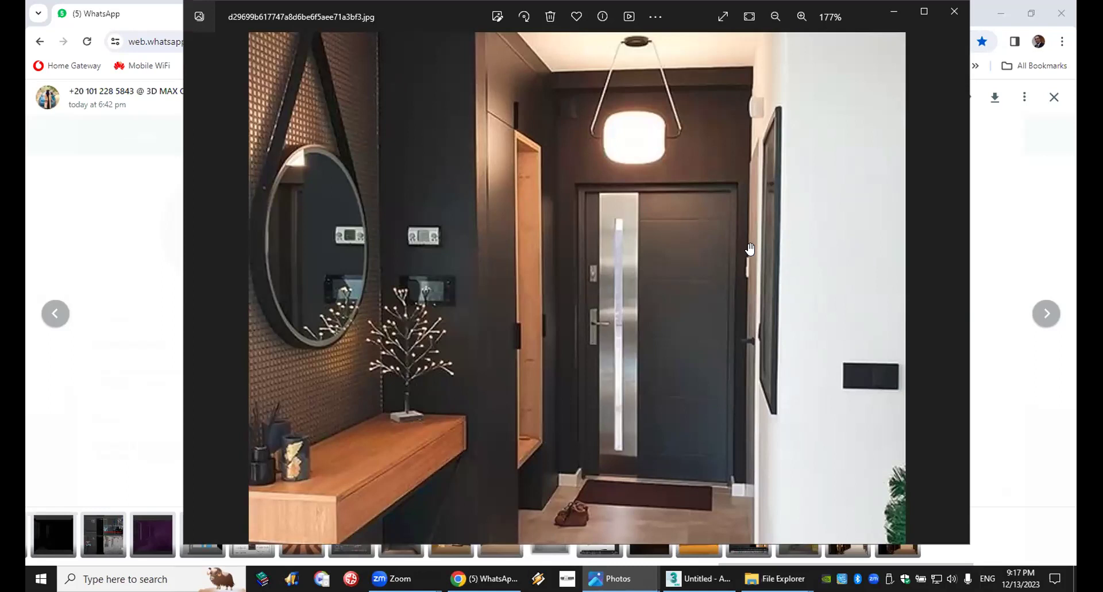
pyautogui.keyDown('ctrl'); pyautogui.scroll(-1, 750, 248); pyautogui.keyUp('ctrl')
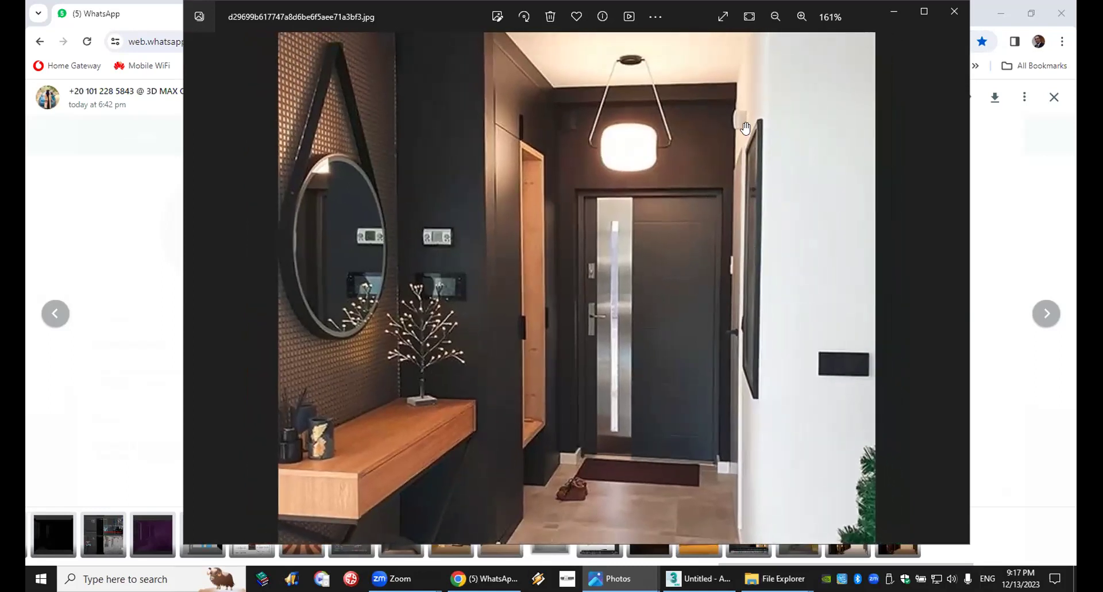
pyautogui.keyDown('ctrl'); pyautogui.scroll(2, 745, 127); pyautogui.keyUp('ctrl')
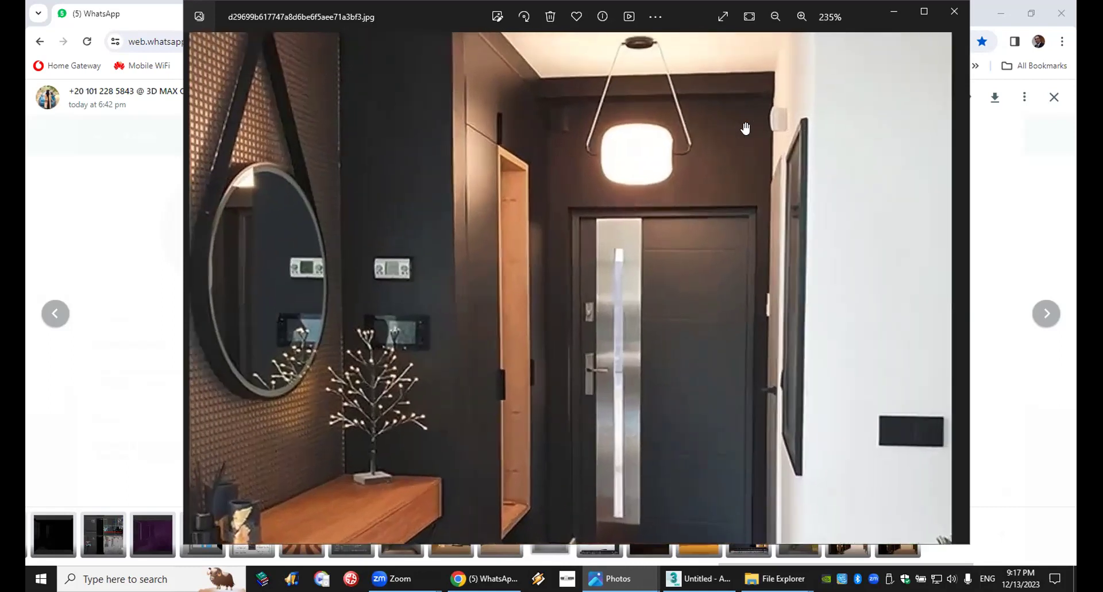
pyautogui.keyDown('ctrl'); pyautogui.scroll(2, 779, 179); pyautogui.keyUp('ctrl')
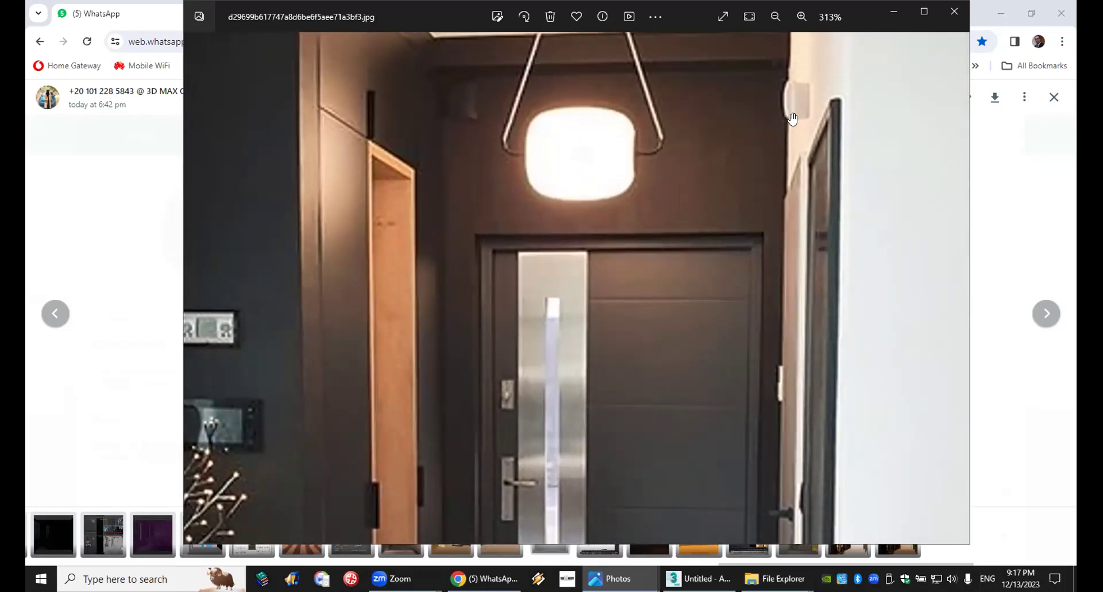
pyautogui.moveTo(324, 227); pyautogui.dragTo(732, 212)
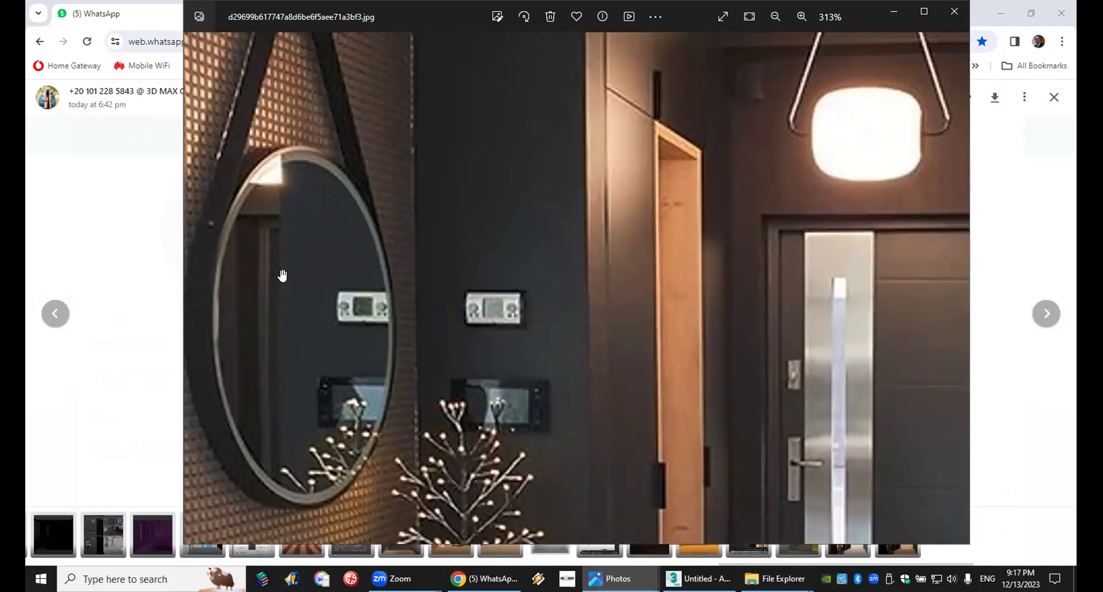
pyautogui.moveTo(727, 328); pyautogui.dragTo(796, 361)
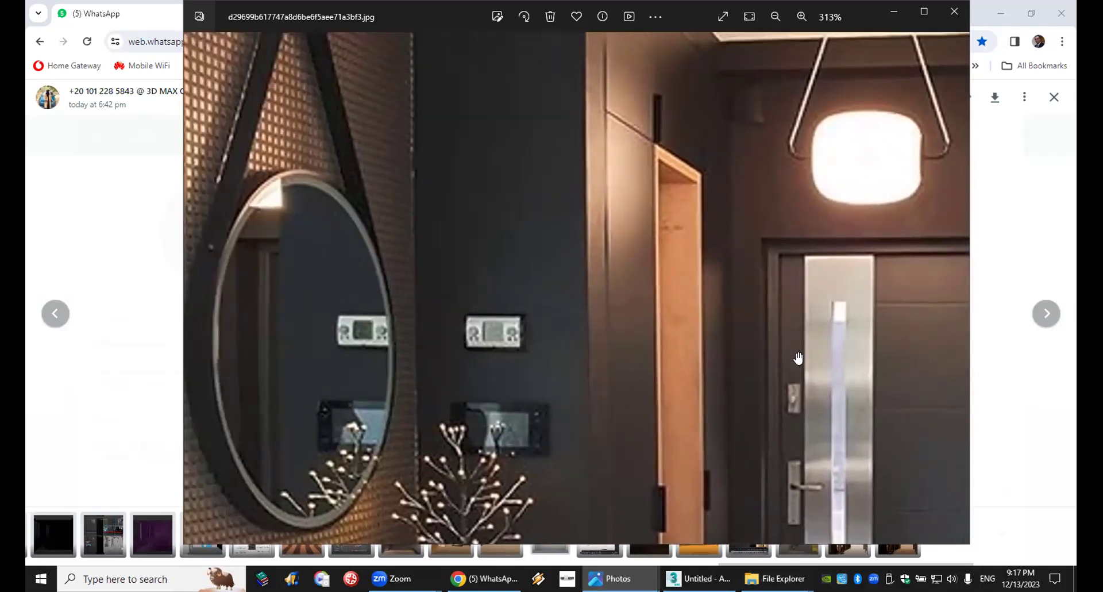
pyautogui.scroll(-5, 797, 368)
pyautogui.scroll(-1, 797, 373)
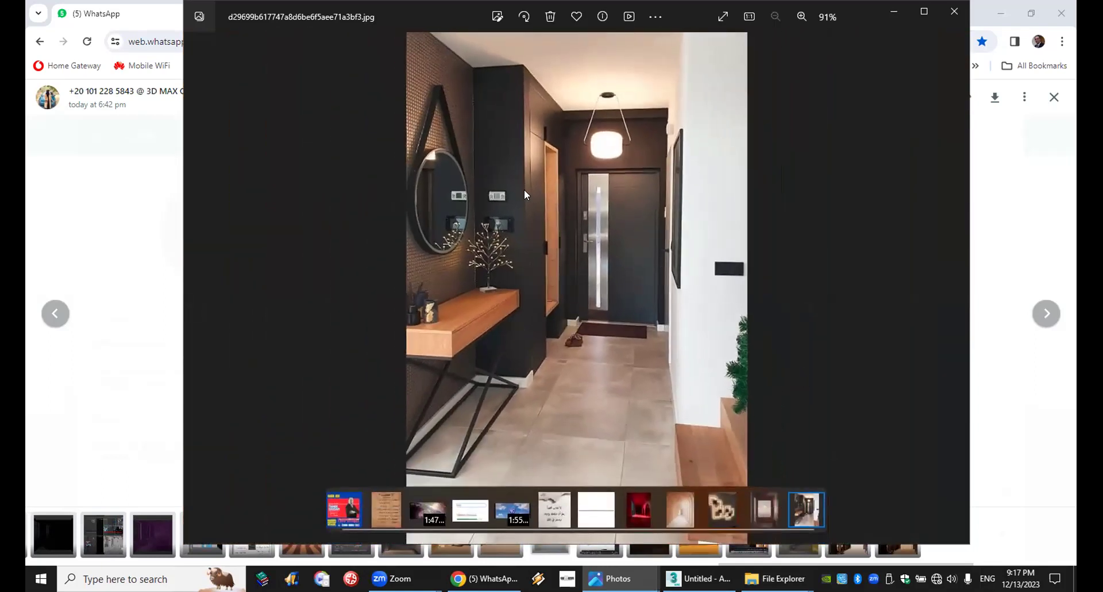
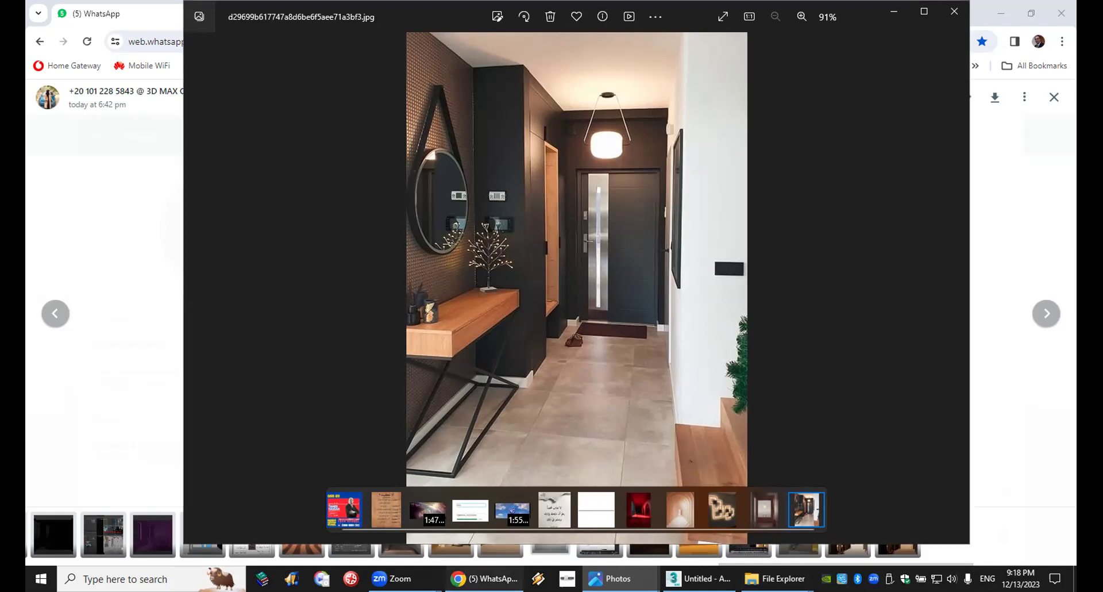
# Switch to WhatsApp in Chrome, close the enlarged grey render and look through the student's other hallway renders in the chat.
pyautogui.click(650, 548)
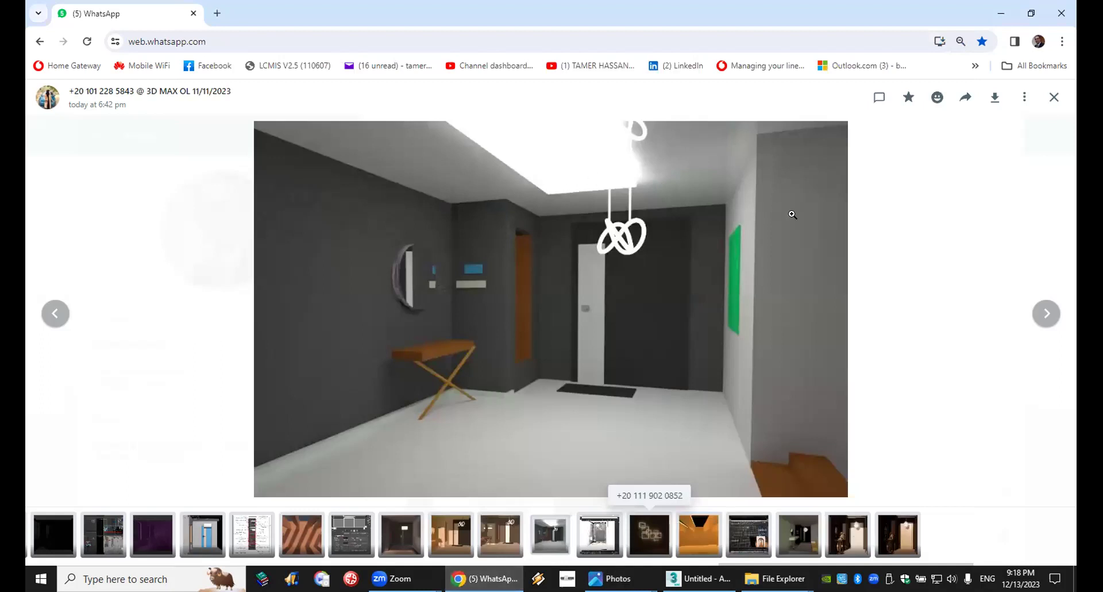
pyautogui.click(1054, 98)
pyautogui.scroll(1, 553, 316)
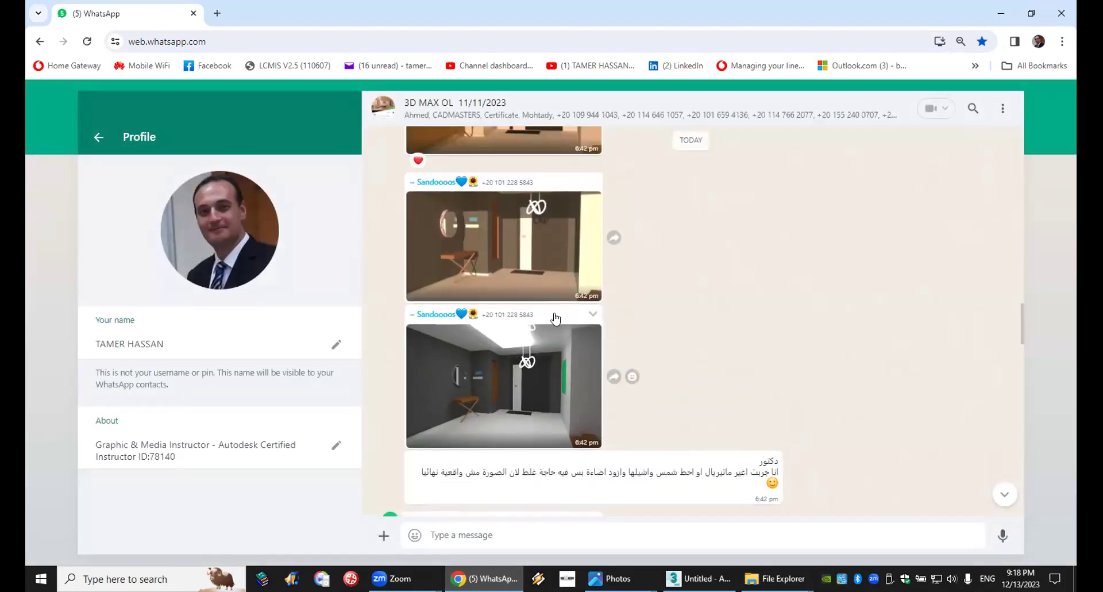
pyautogui.scroll(2, 556, 317)
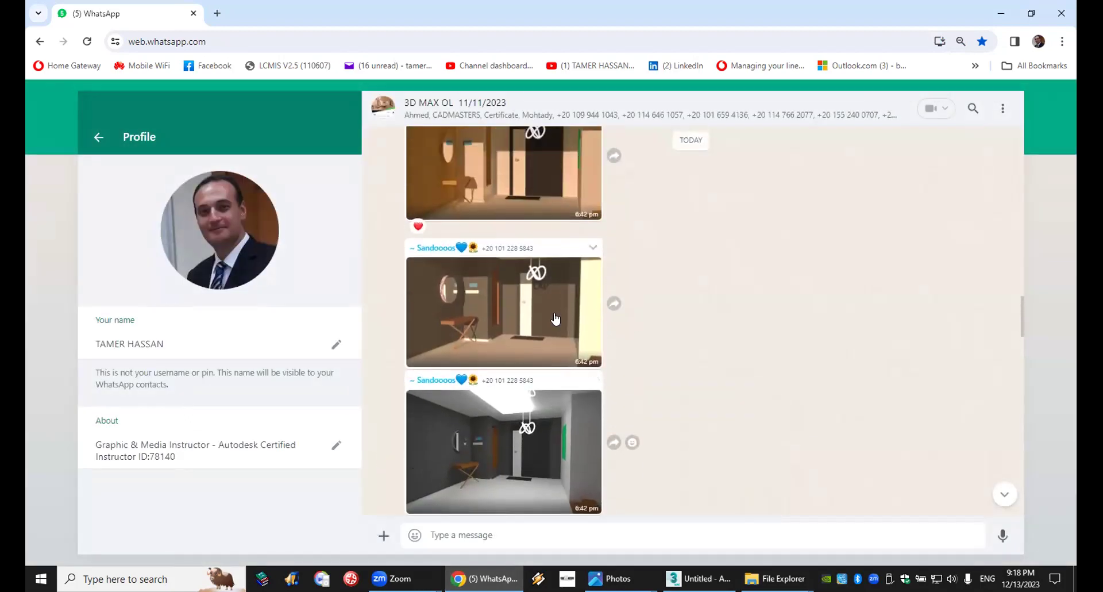
pyautogui.scroll(3, 554, 312)
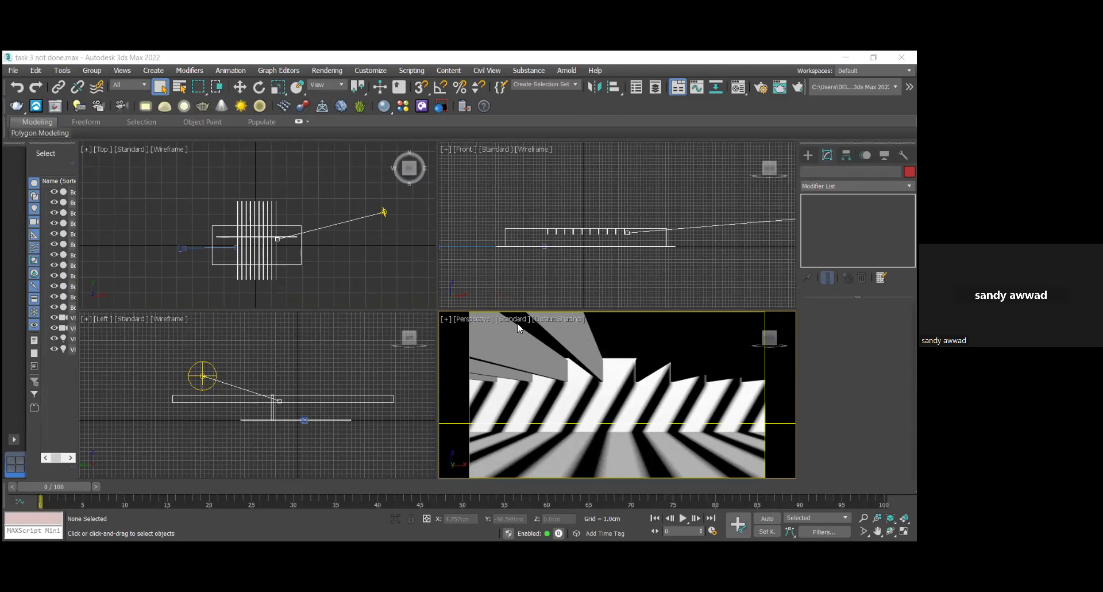
# Open the Environment settings of the task 3 scene in 3ds Max to check the VRaySky map, keeping the top view unobstructed.
pyautogui.click(324, 72)
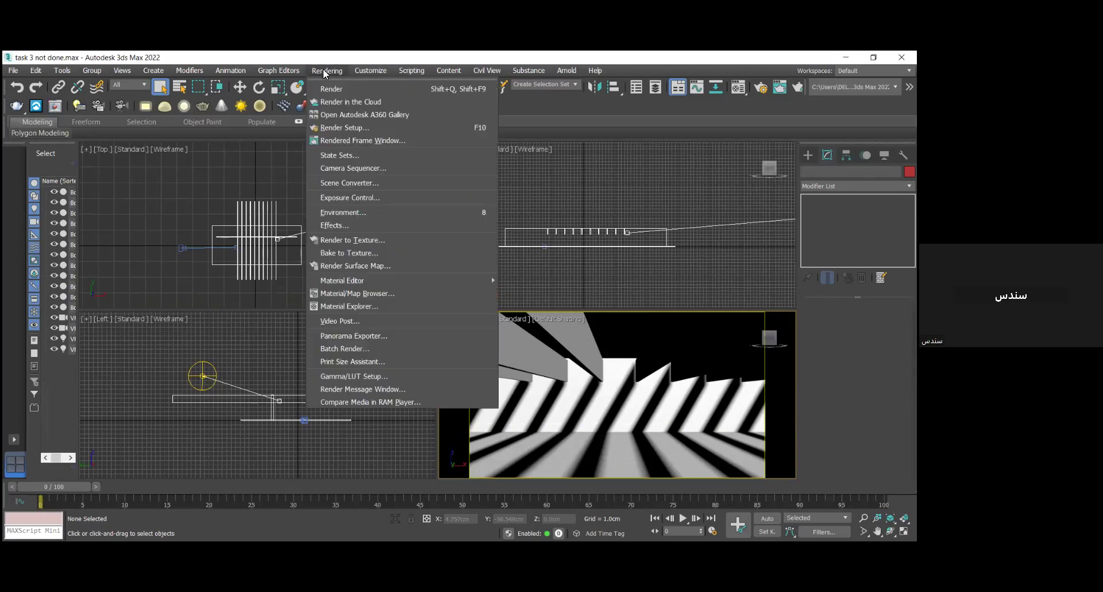
pyautogui.click(376, 212)
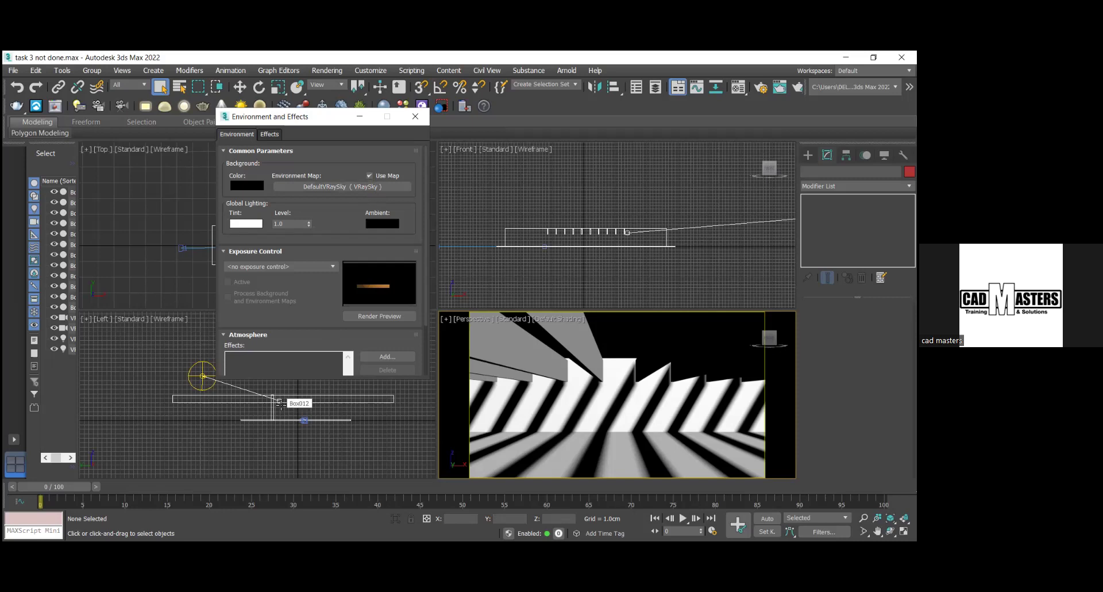
pyautogui.click(280, 404)
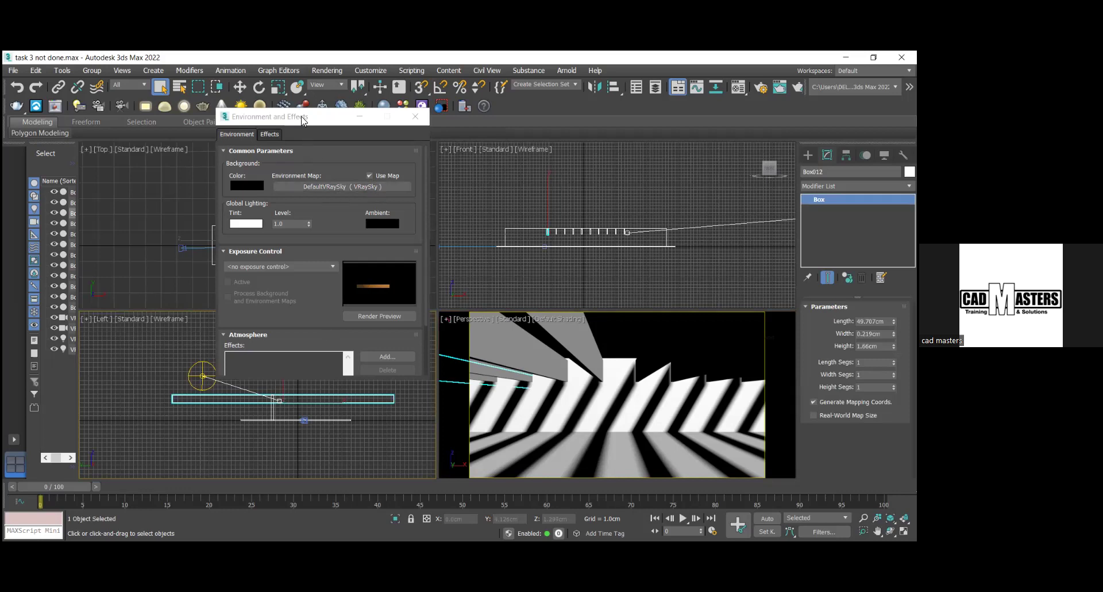
pyautogui.moveTo(302, 118); pyautogui.dragTo(472, 88)
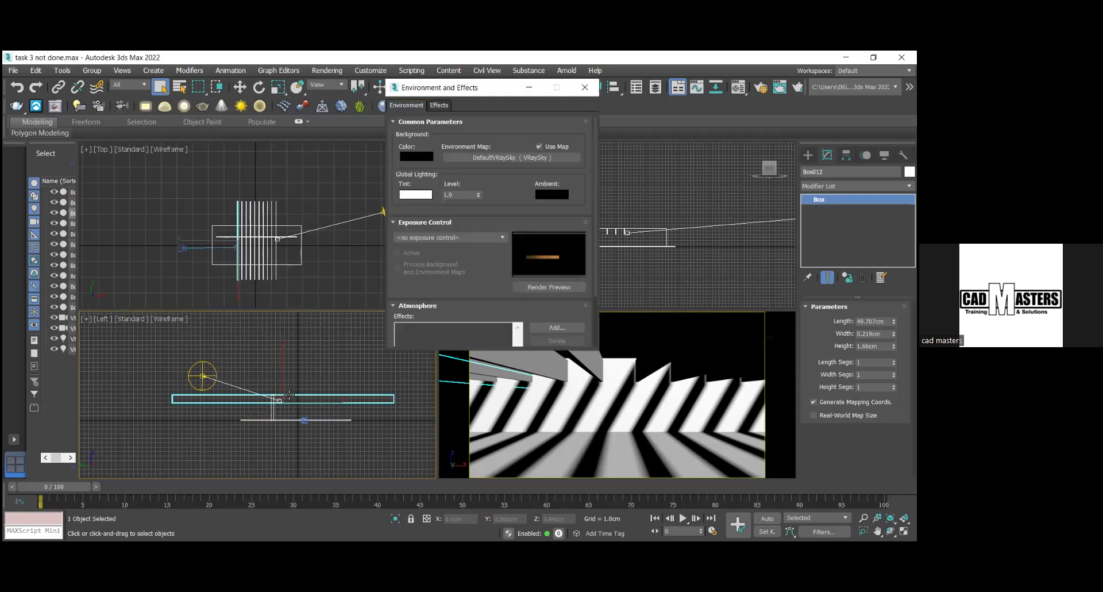
# Lower the VRaySun target in the left view to floor level, at Z 0.0 cm.
pyautogui.click(240, 88)
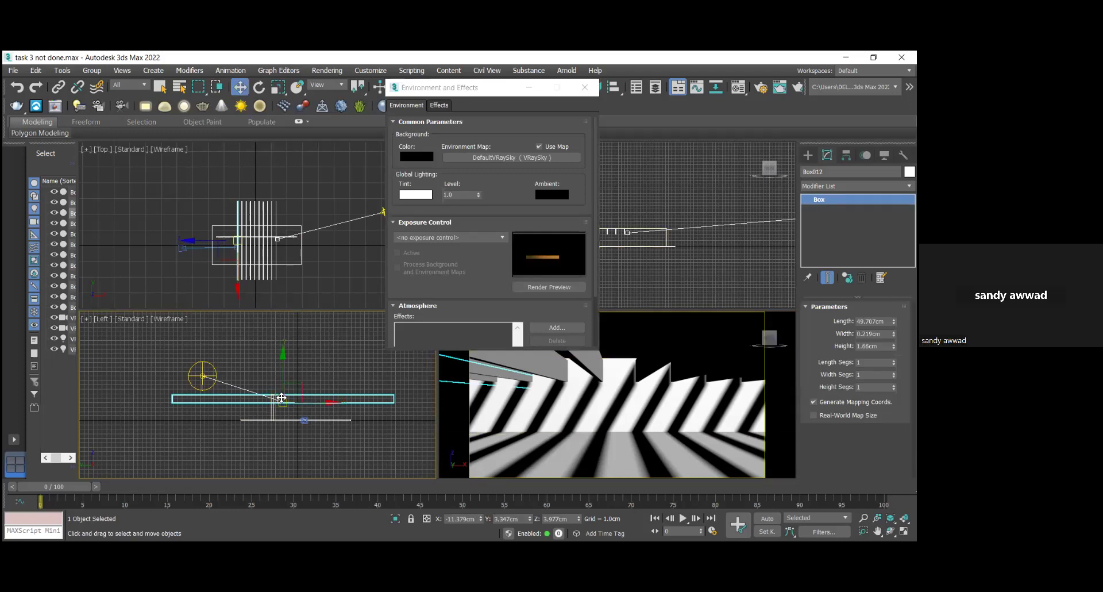
pyautogui.scroll(4, 300, 423)
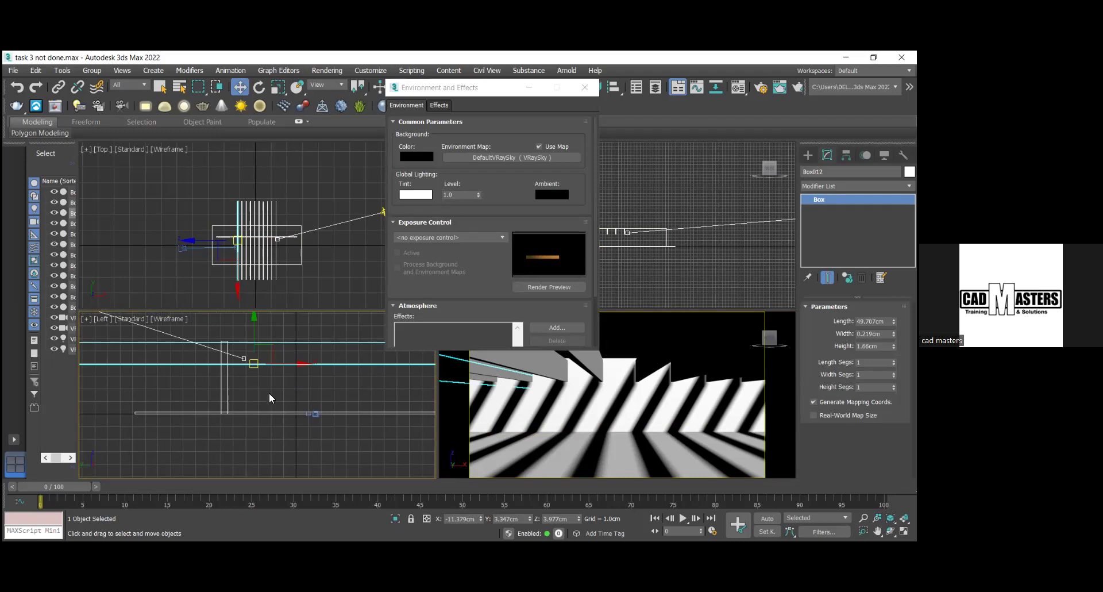
pyautogui.click(196, 285)
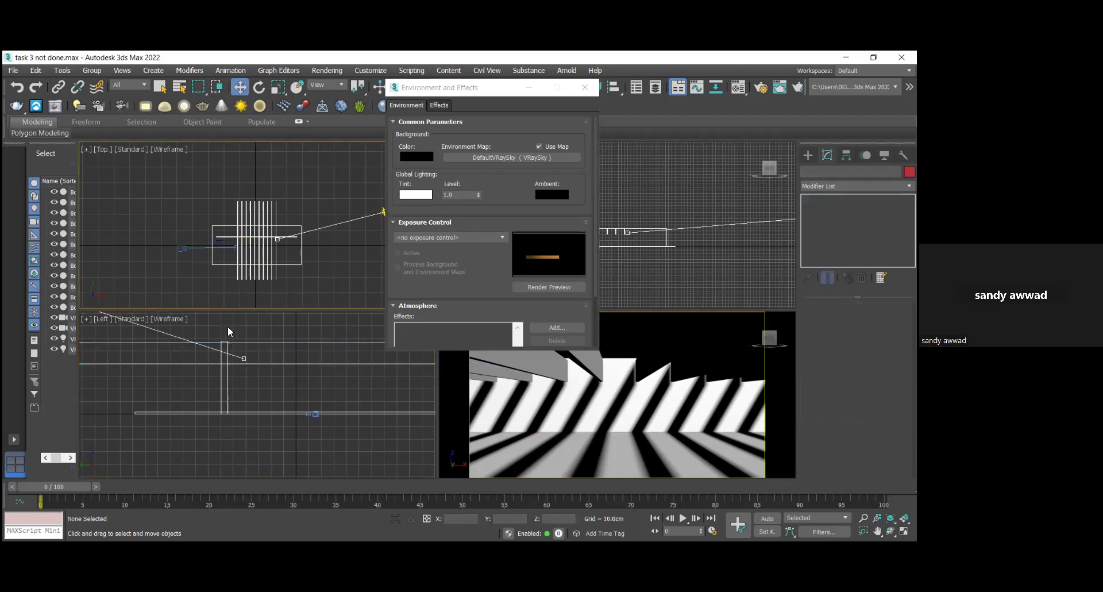
pyautogui.click(244, 358)
pyautogui.moveTo(245, 336); pyautogui.dragTo(253, 384)
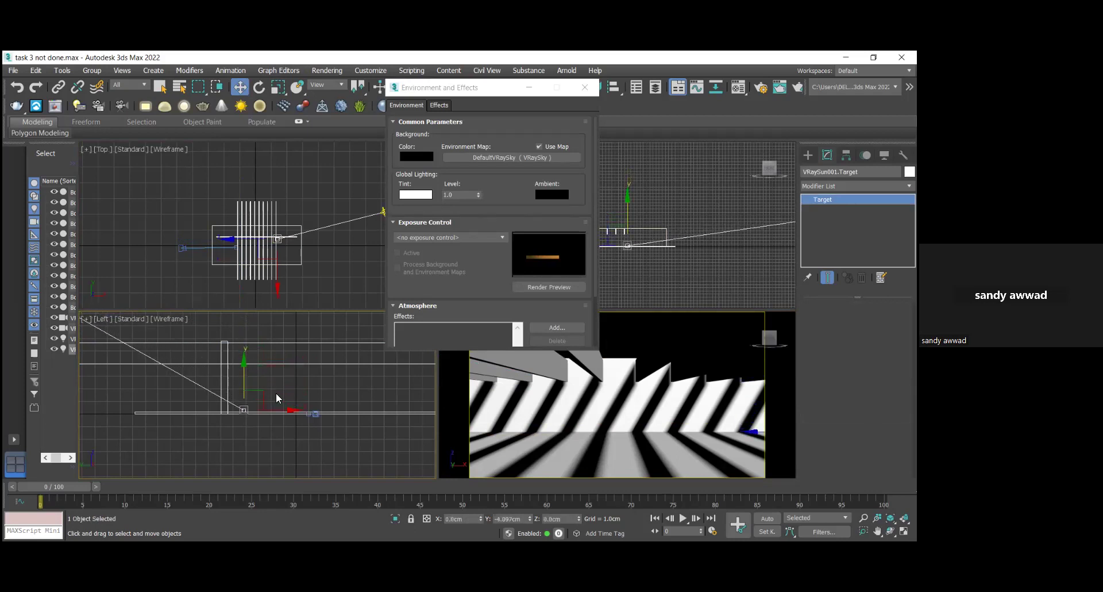
# Raise the V-Ray physical camera in the left view to about Z 0.457 cm and close the Environment and Effects settings.
pyautogui.click(312, 415)
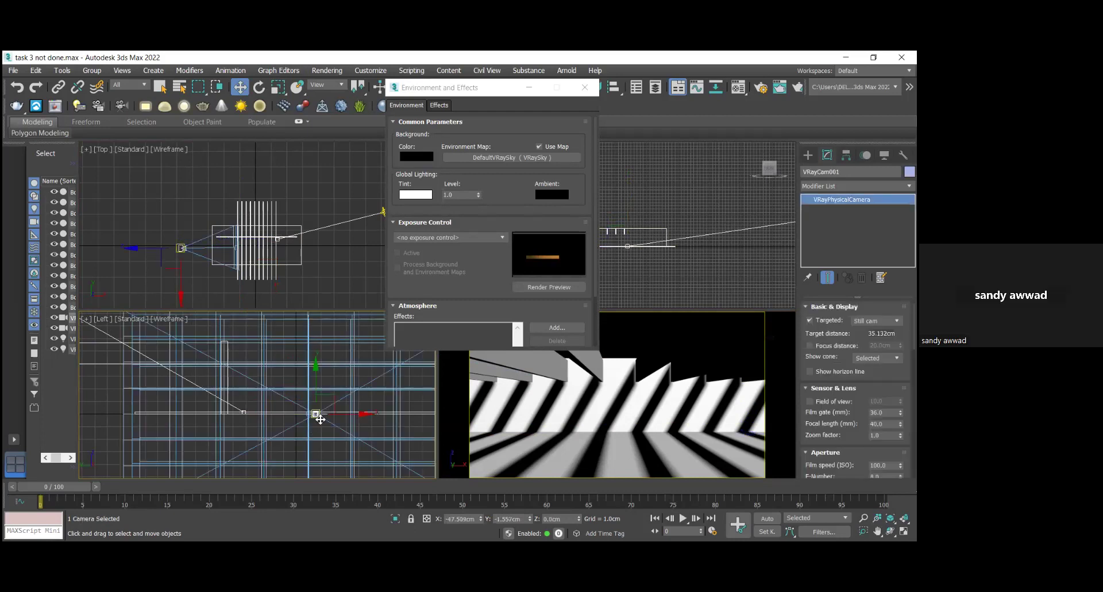
pyautogui.scroll(4, 320, 419)
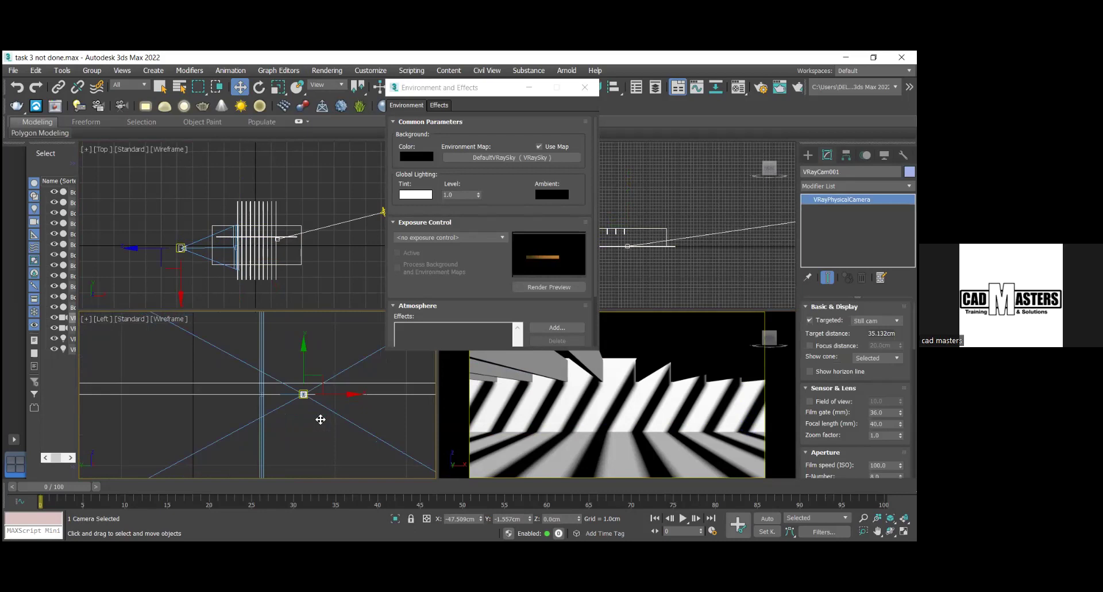
pyautogui.scroll(-3, 320, 419)
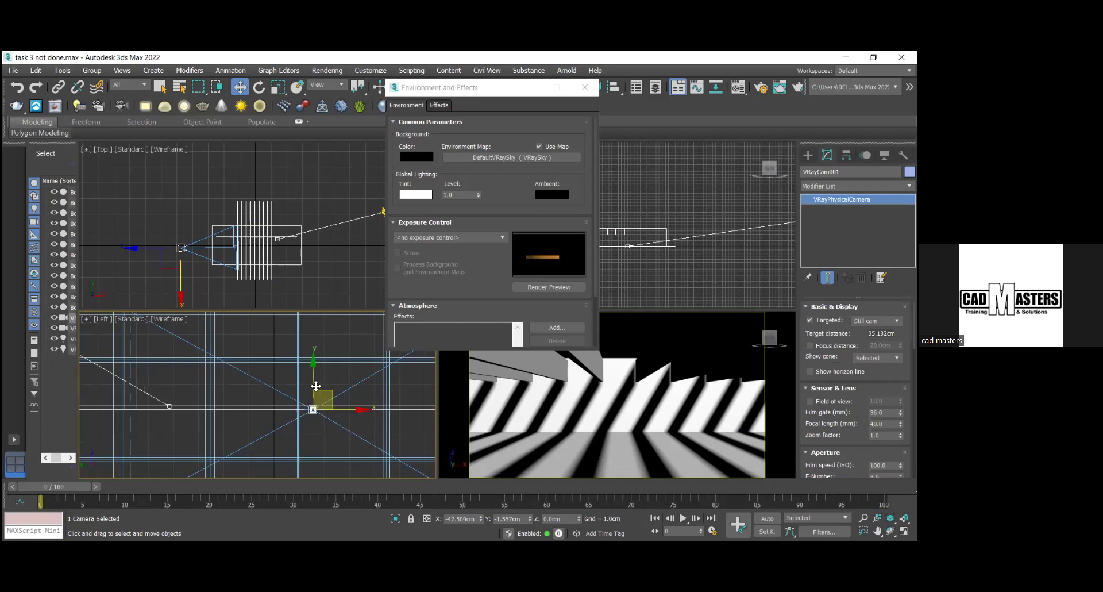
pyautogui.moveTo(315, 383); pyautogui.dragTo(313, 372)
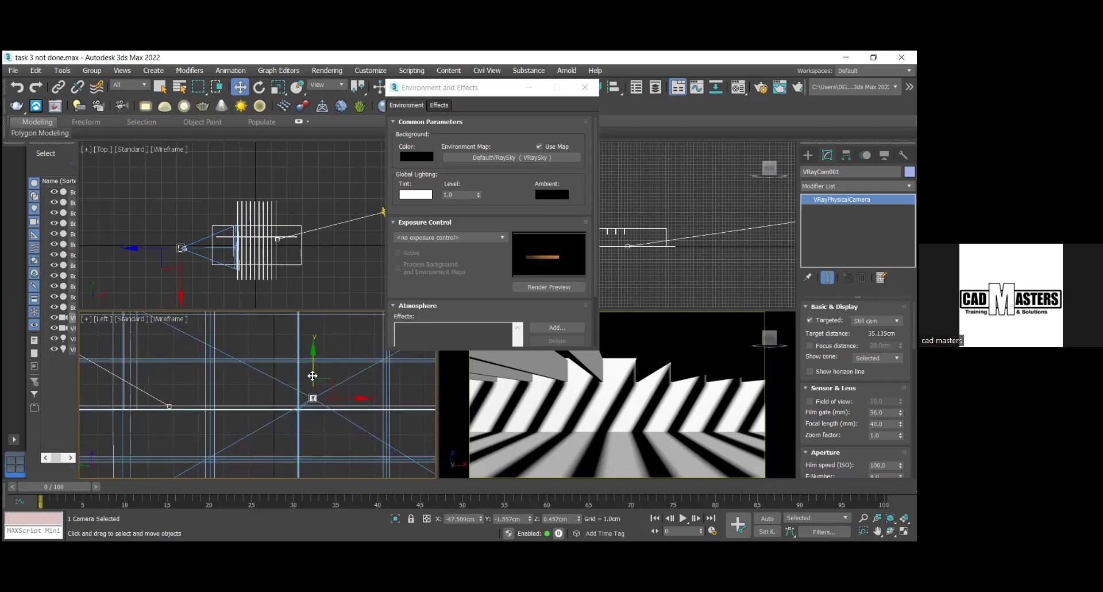
pyautogui.click(305, 405)
pyautogui.scroll(-2, 305, 406)
pyautogui.scroll(-5, 305, 406)
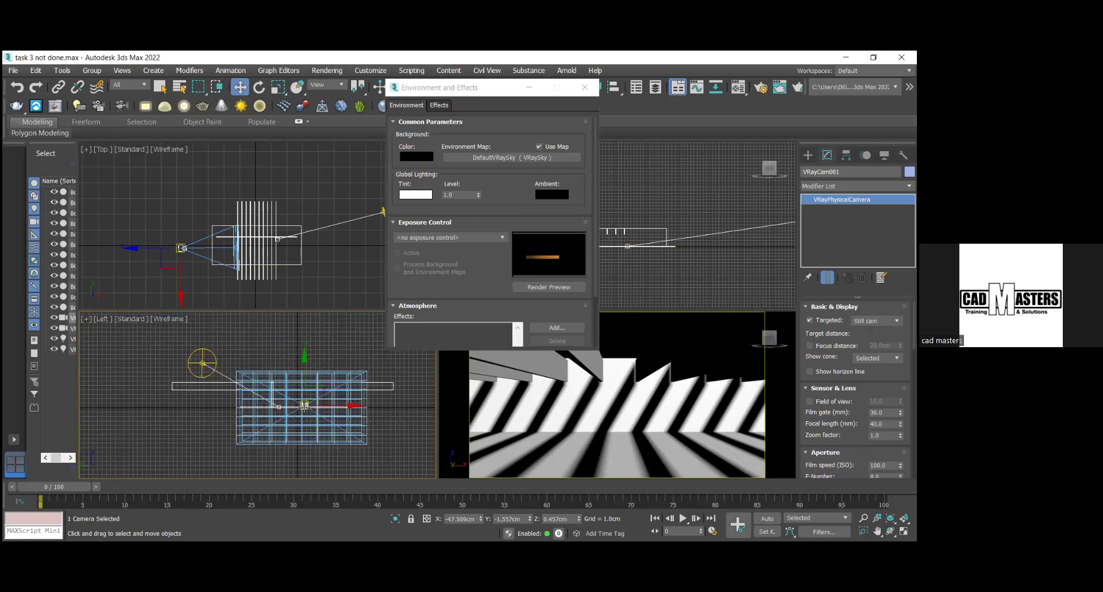
pyautogui.scroll(3, 312, 398)
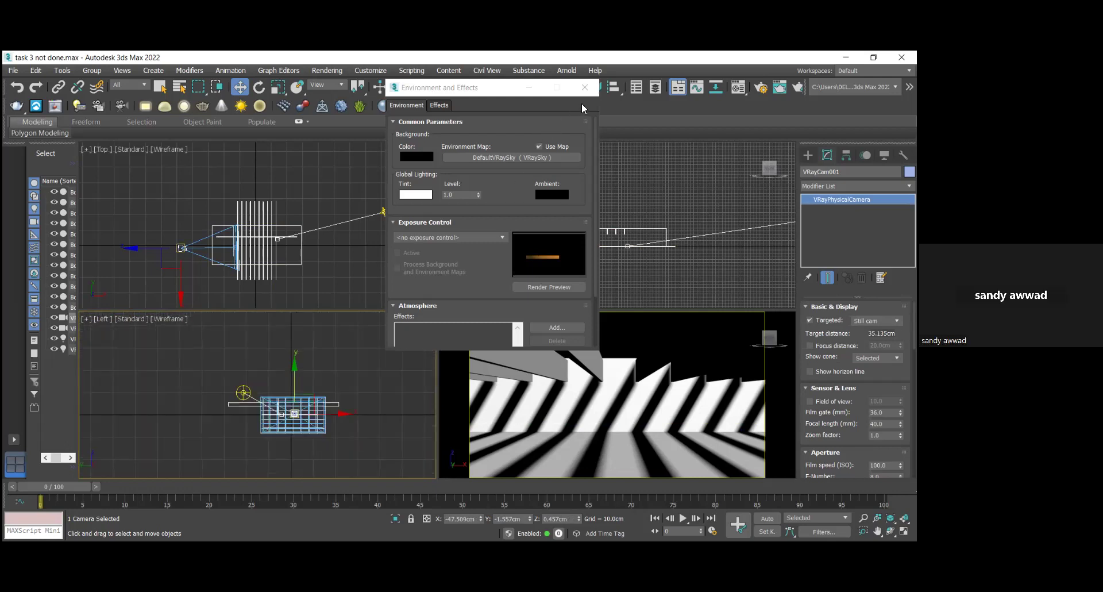
pyautogui.click(587, 87)
# Start V-Ray Viewport IPR in the perspective viewport and select the VRaySun light in the top view.
pyautogui.click(619, 336)
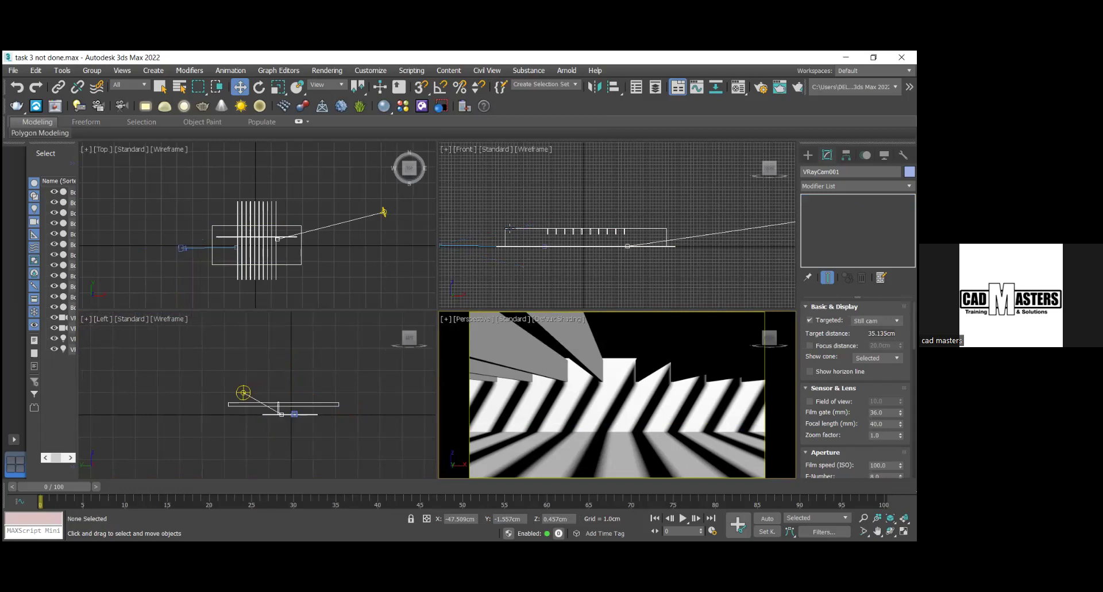
pyautogui.click(514, 318)
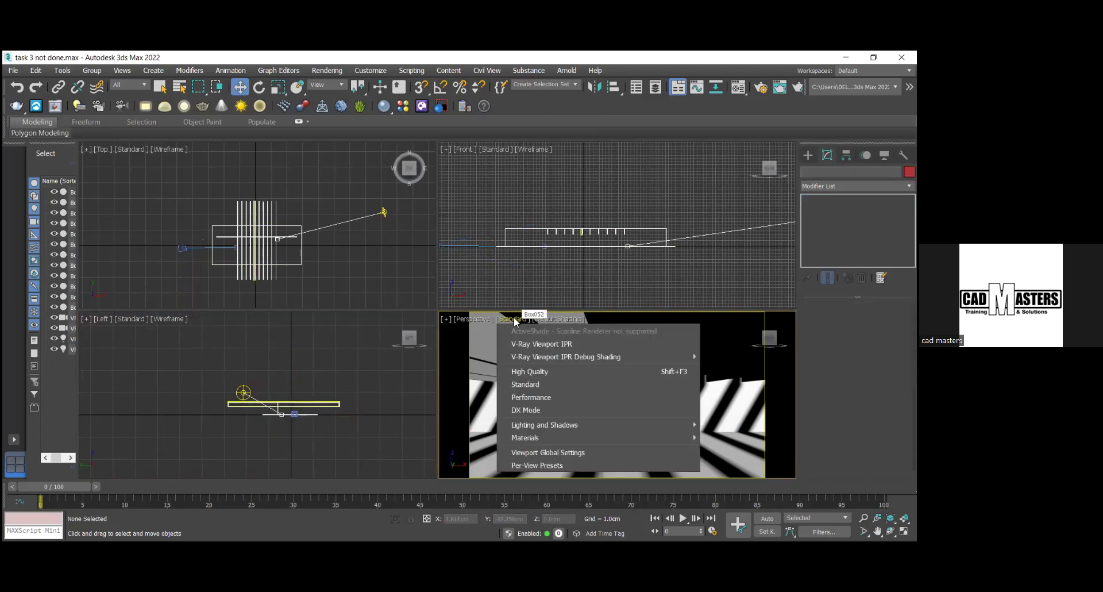
pyautogui.click(544, 343)
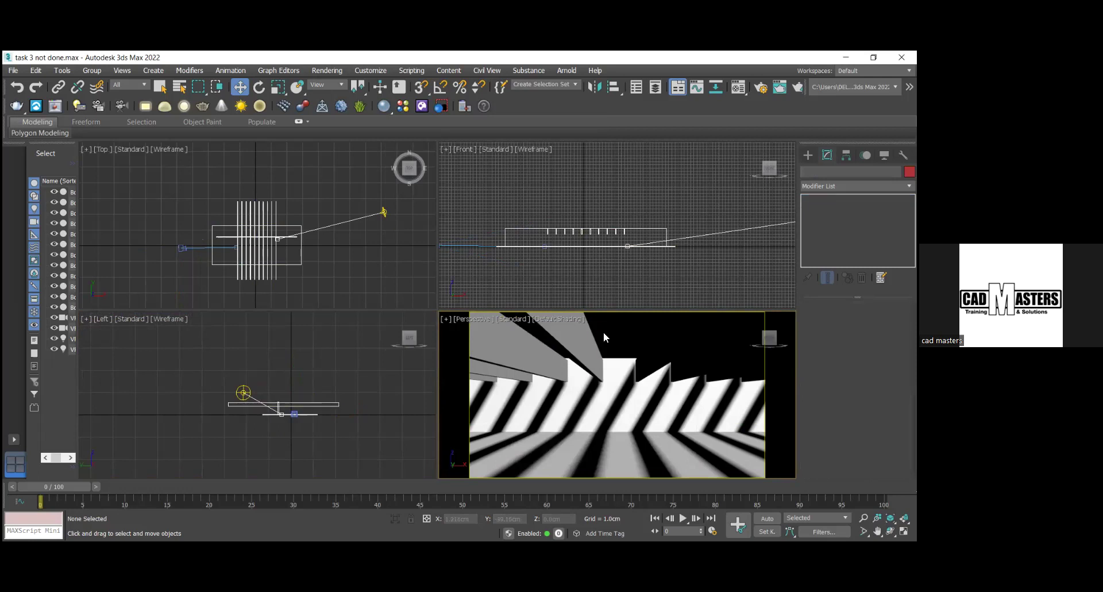
pyautogui.click(513, 318)
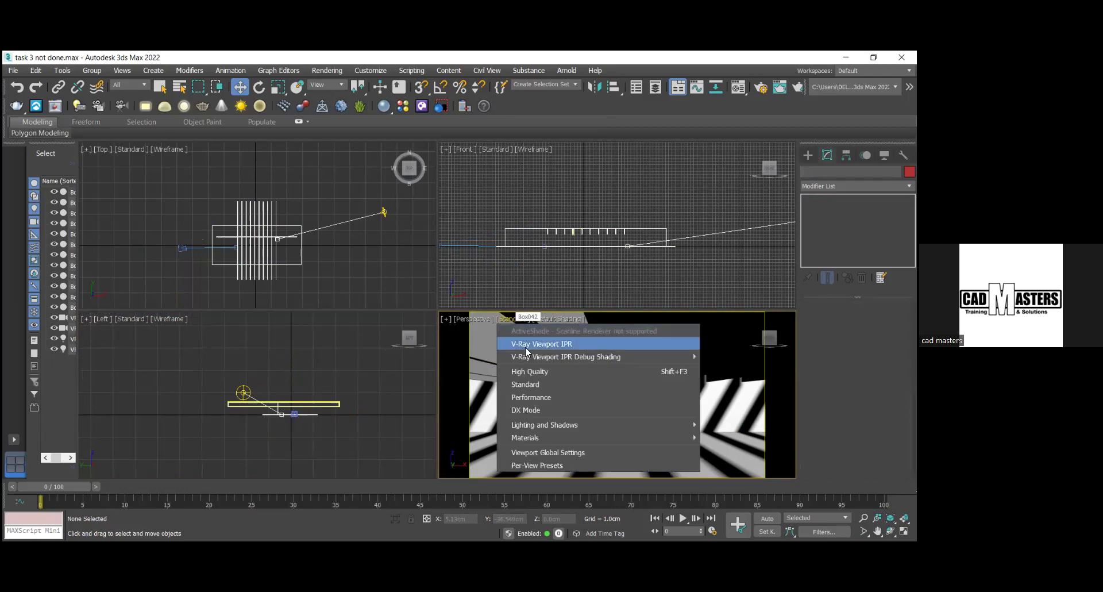
pyautogui.click(526, 346)
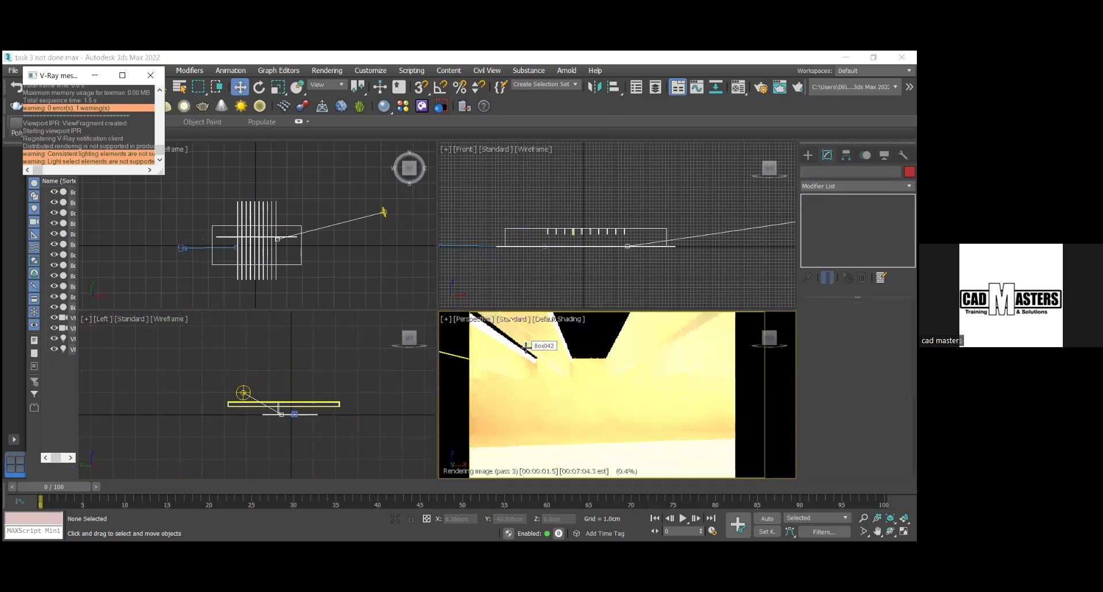
pyautogui.click(381, 212)
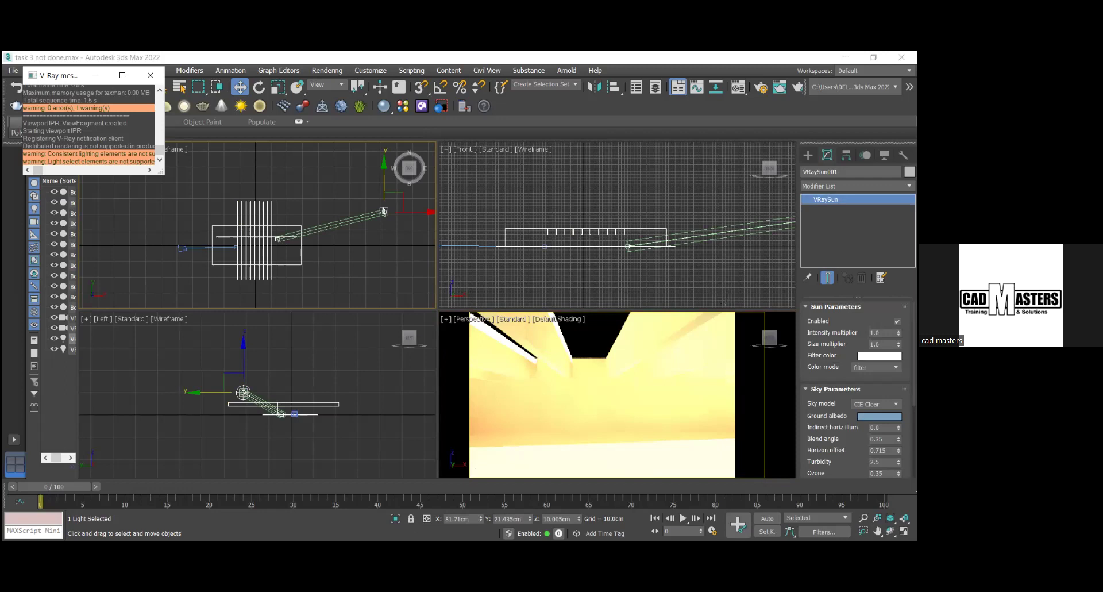
# Set the sky model of the existing VRaySun to Preetham et al. and review its remaining parameters.
pyautogui.click(876, 404)
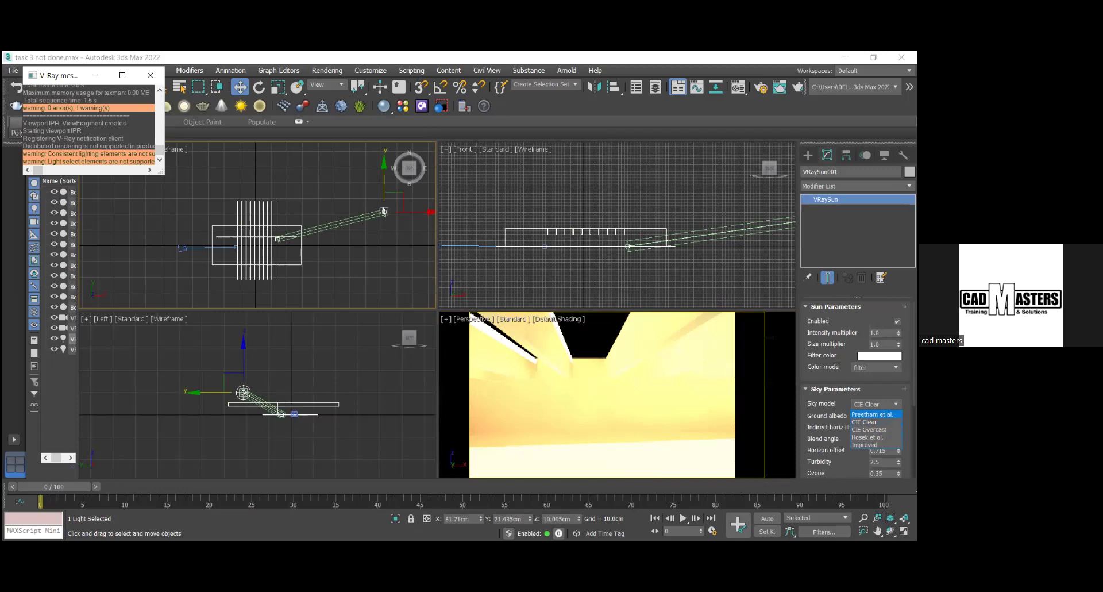
pyautogui.click(873, 414)
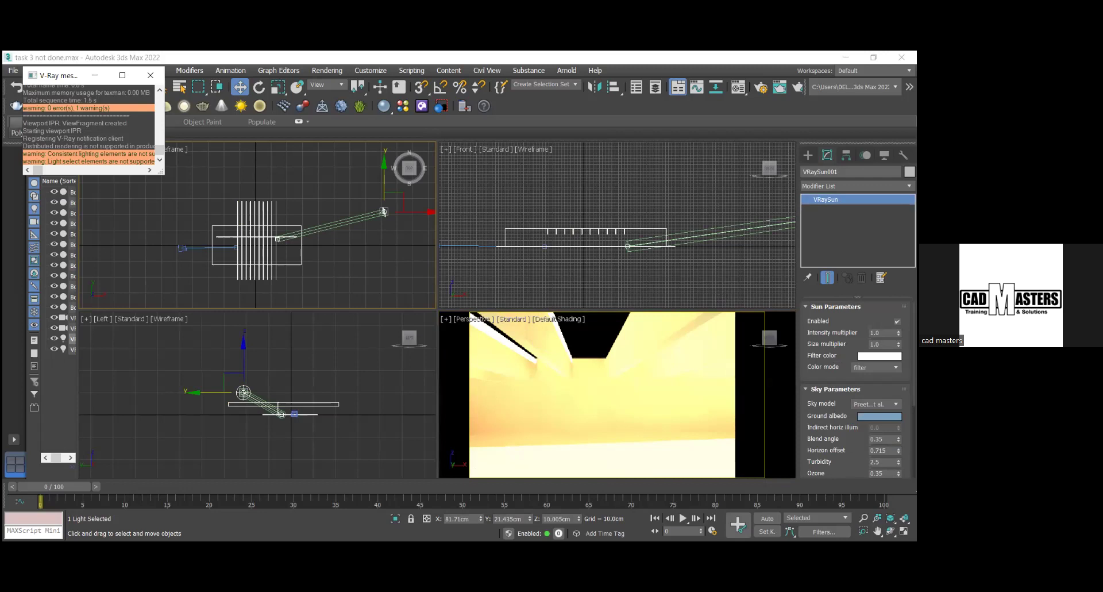
pyautogui.scroll(-3, 857, 402)
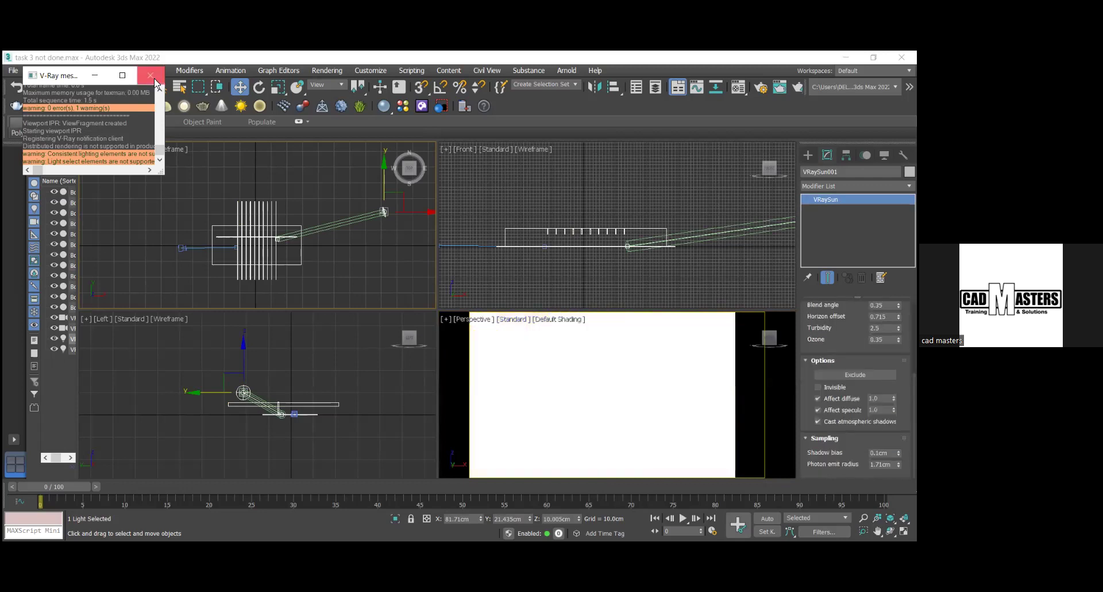
# Delete the VRaySun and draw a new one in the top view, aimed from the east into the room, replacing the existing environment sky map.
pyautogui.press('Delete')
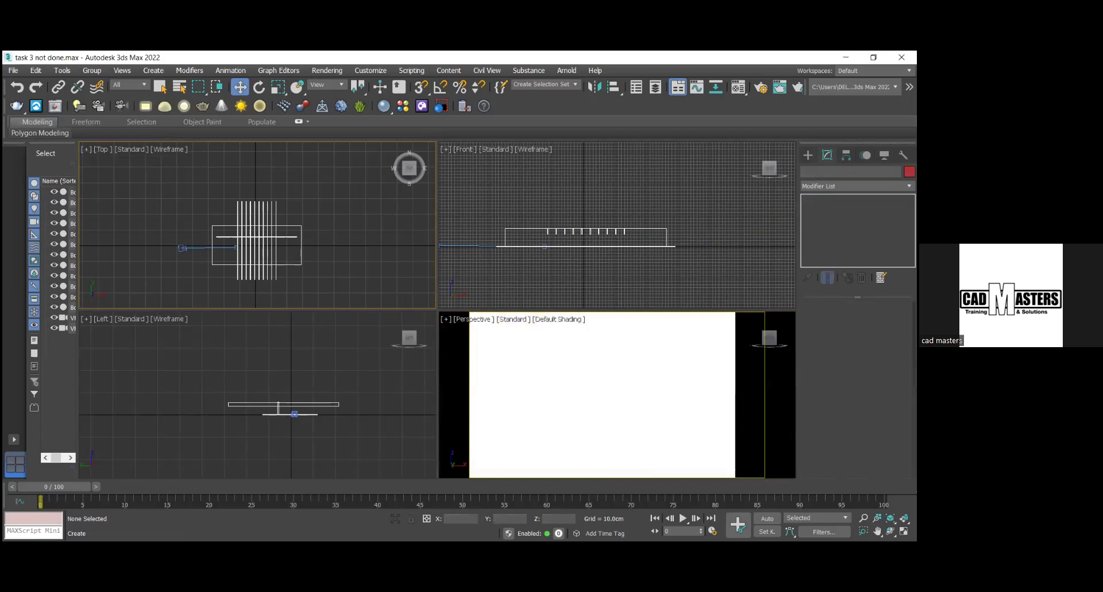
pyautogui.click(808, 155)
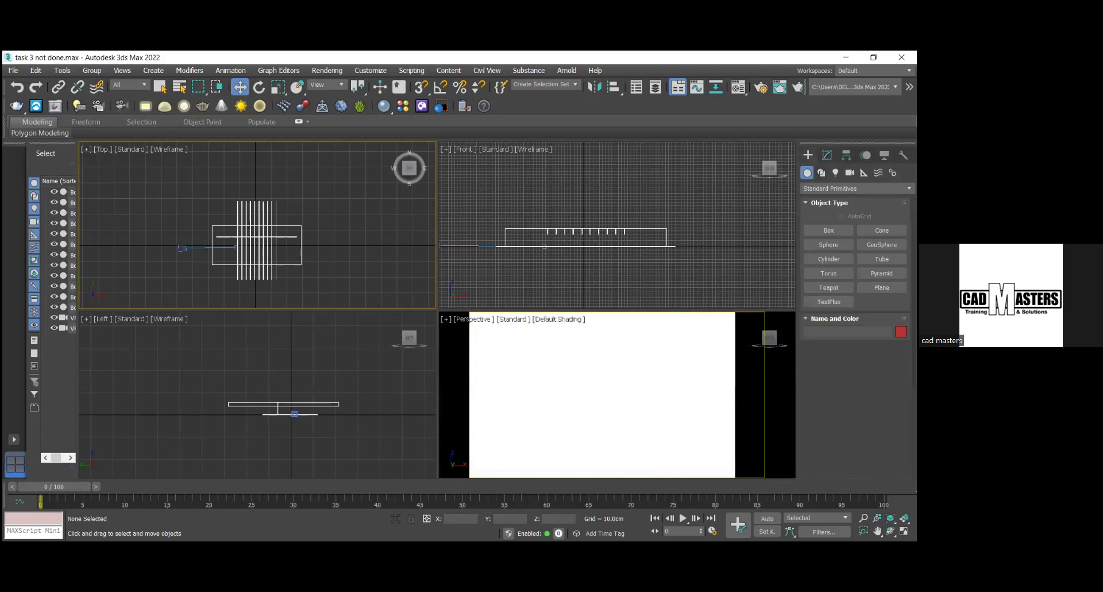
pyautogui.click(835, 173)
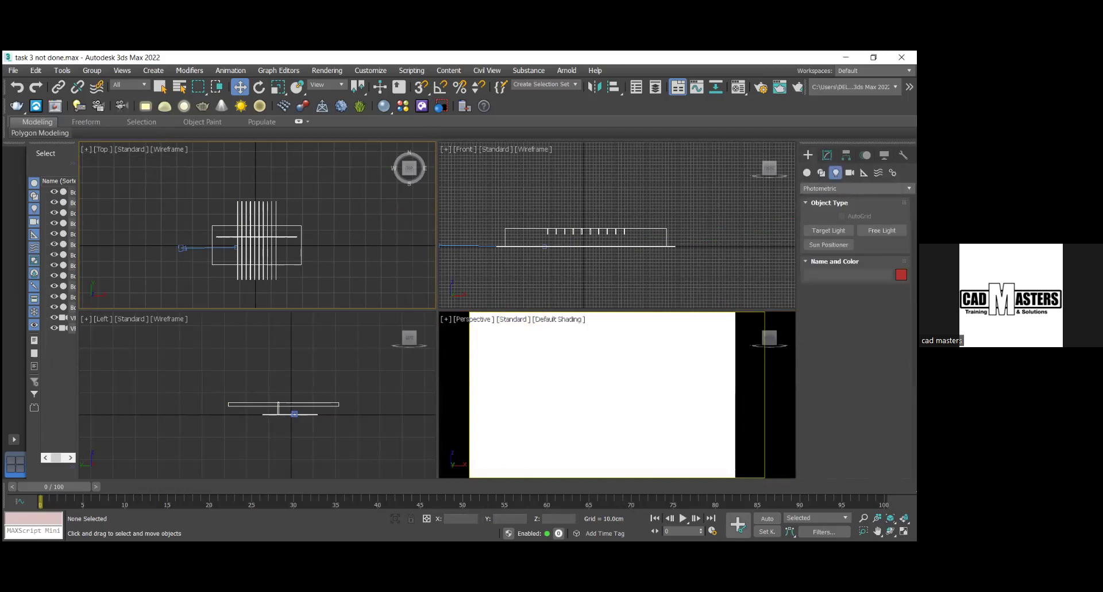
pyautogui.click(856, 189)
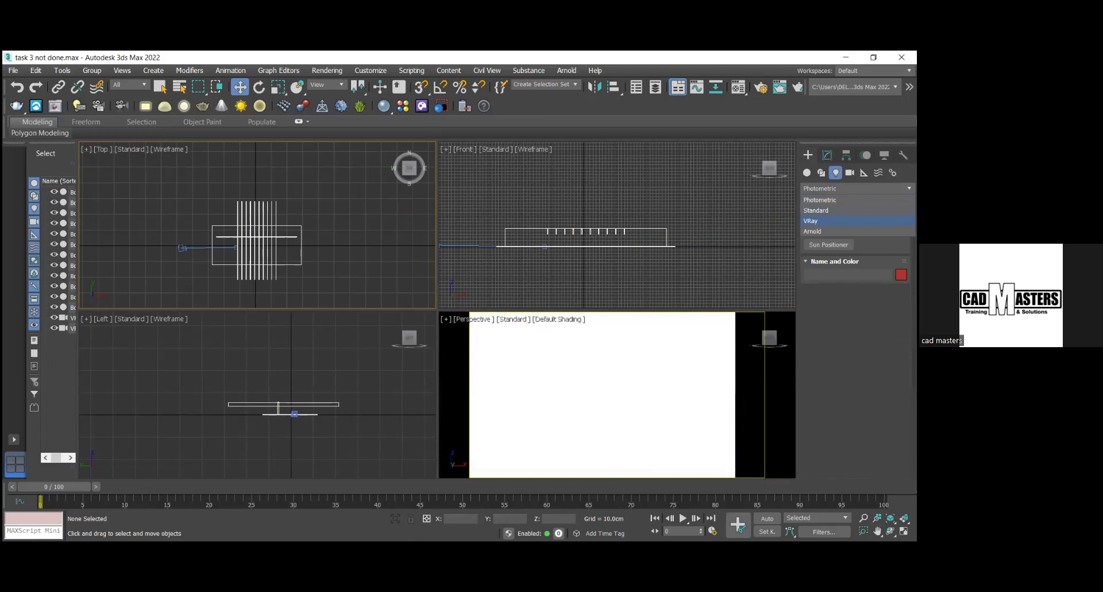
pyautogui.click(812, 221)
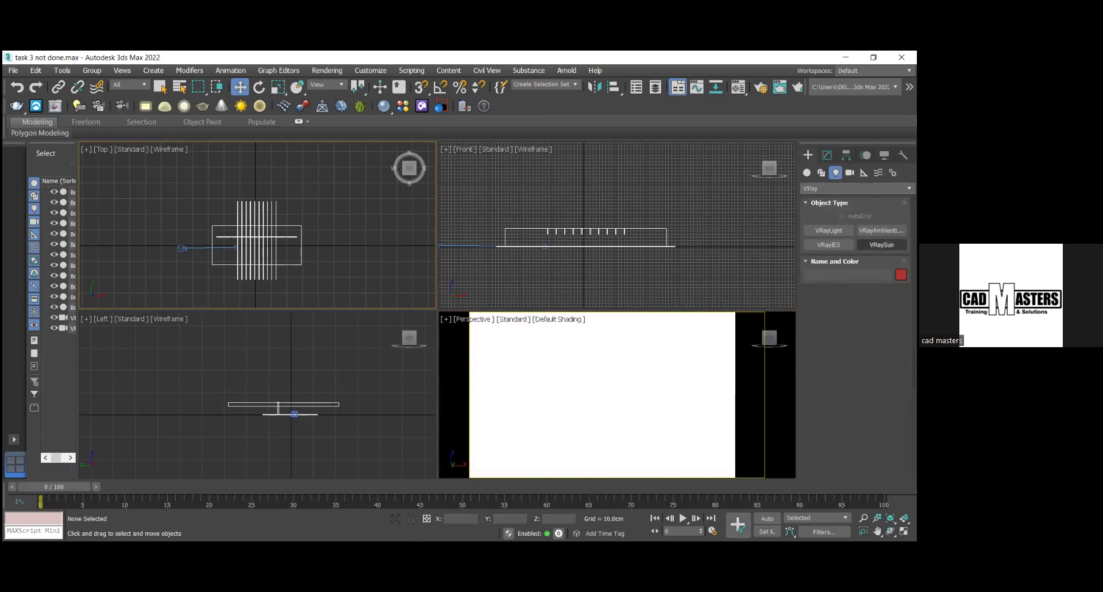
pyautogui.click(881, 244)
pyautogui.moveTo(406, 238); pyautogui.dragTo(268, 252)
pyautogui.click(477, 345)
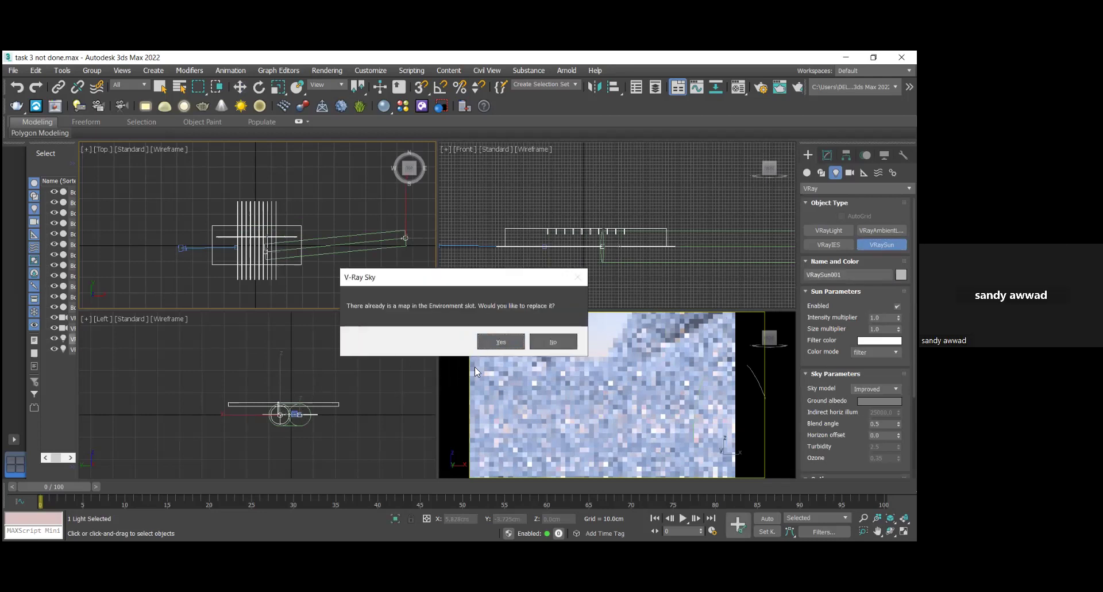
pyautogui.click(501, 342)
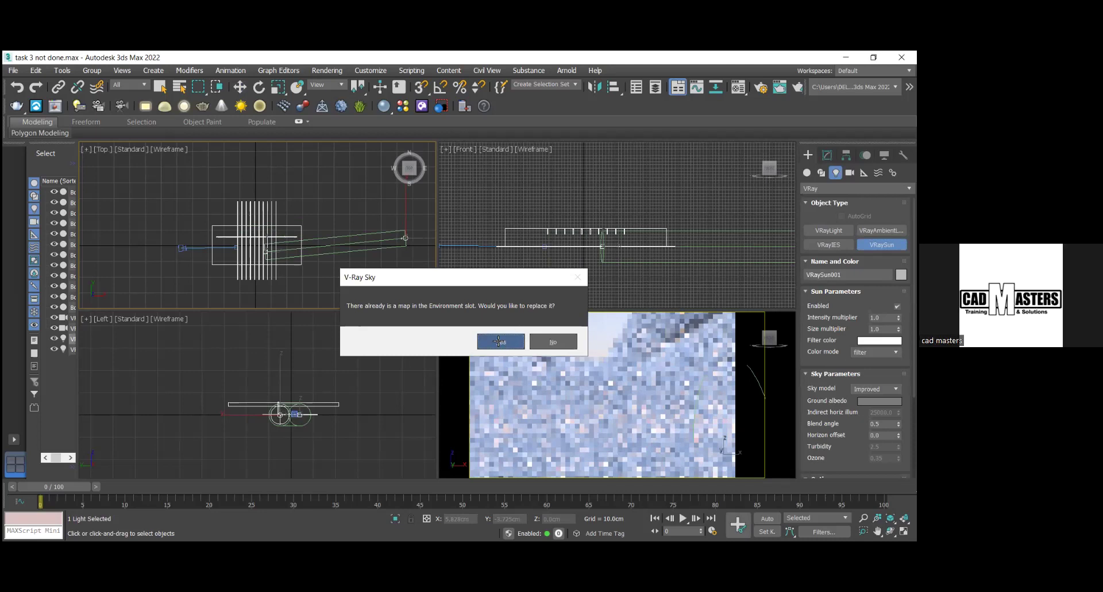
# Raise the new VRaySun in the left view to just under Z 4 cm, leaving its target at floor level.
pyautogui.click(240, 86)
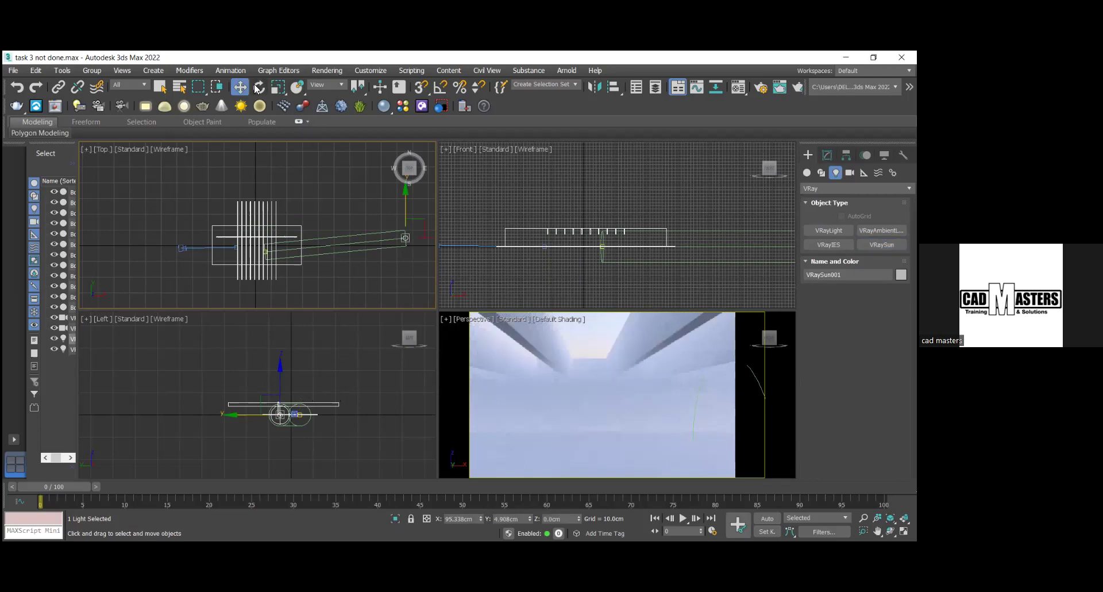
pyautogui.click(280, 389)
pyautogui.moveTo(279, 384); pyautogui.dragTo(278, 374)
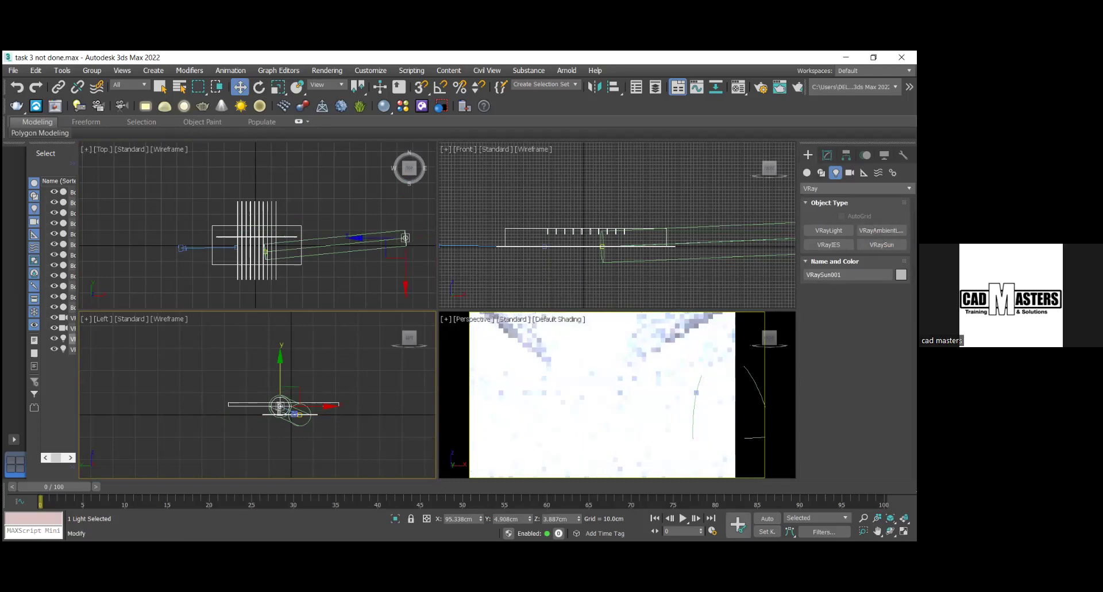
# Try the Preetham et al. and CIE Clear sky models on the new VRaySun against the Improved model.
pyautogui.click(827, 155)
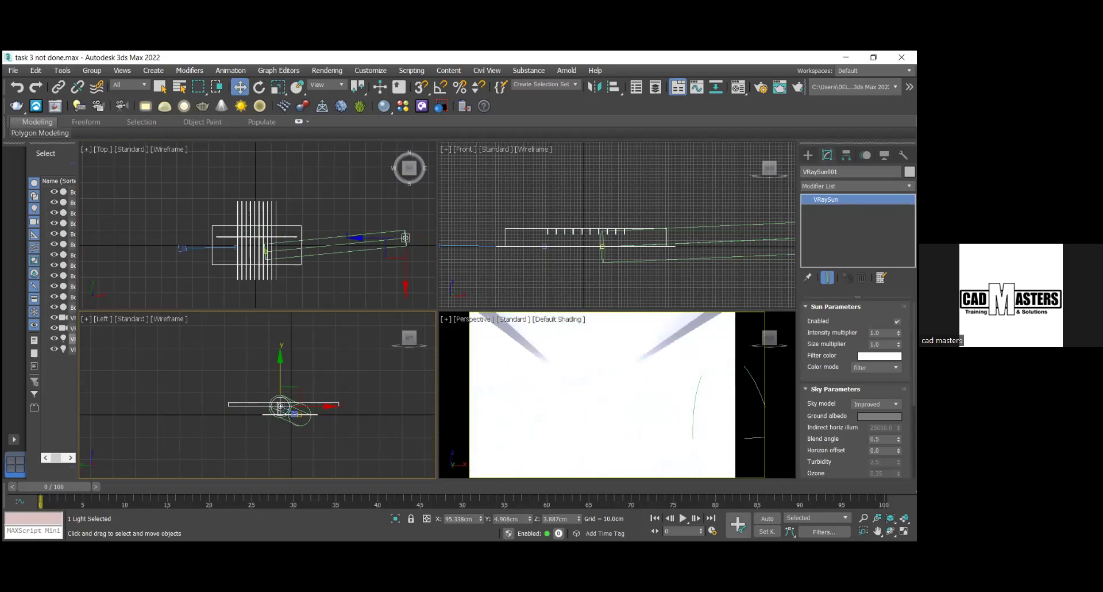
pyautogui.click(877, 404)
pyautogui.click(877, 404)
pyautogui.click(879, 428)
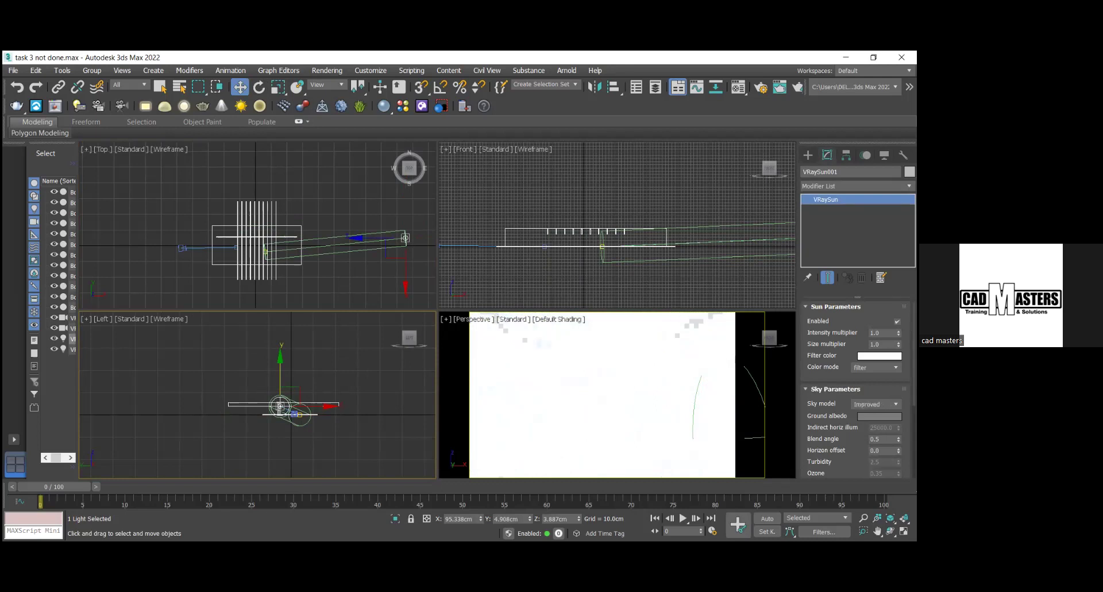
pyautogui.hotkey('ctrl', 'z')
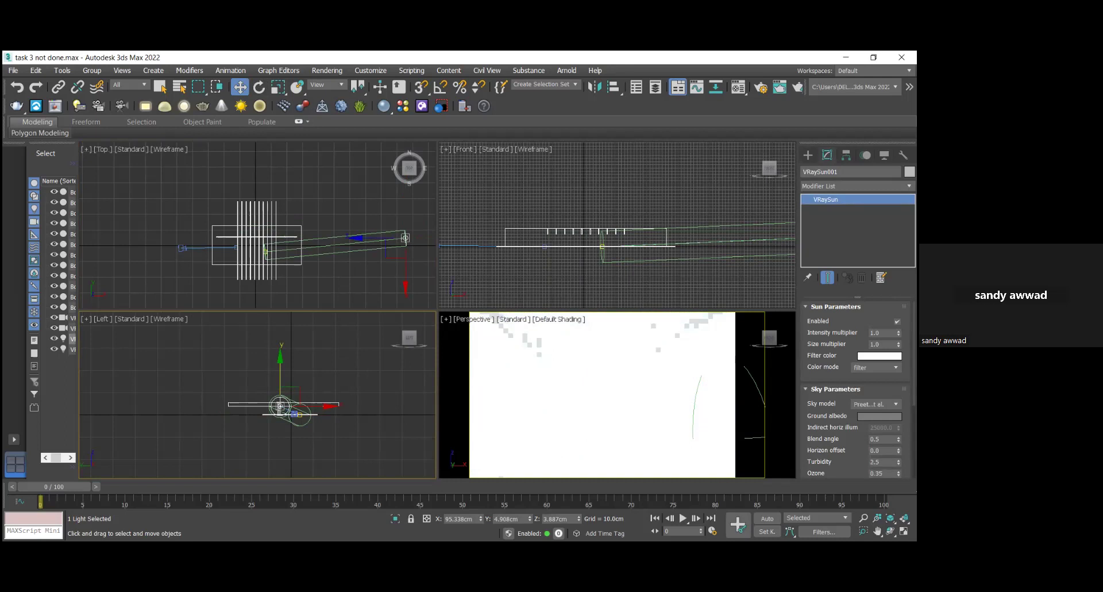
pyautogui.hotkey('ctrl', 'z')
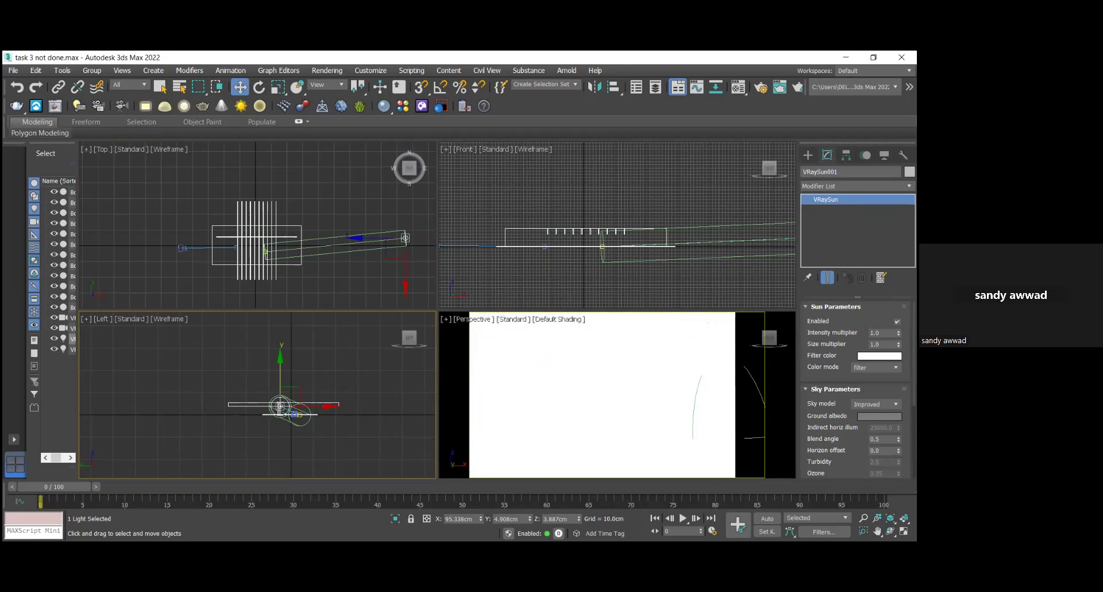
pyautogui.press('Up')
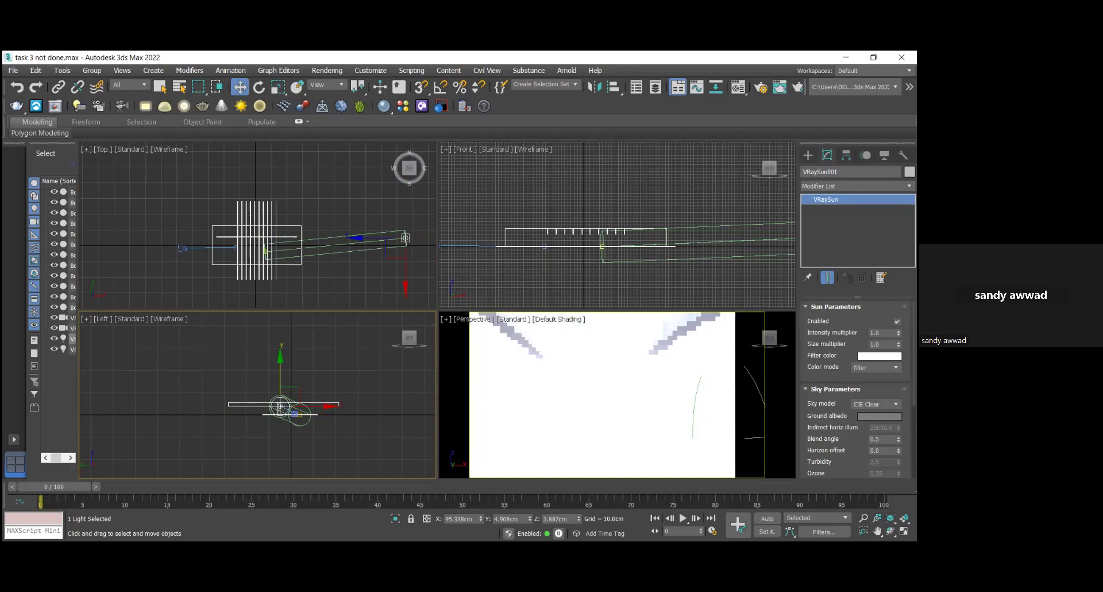
pyautogui.press('Down')
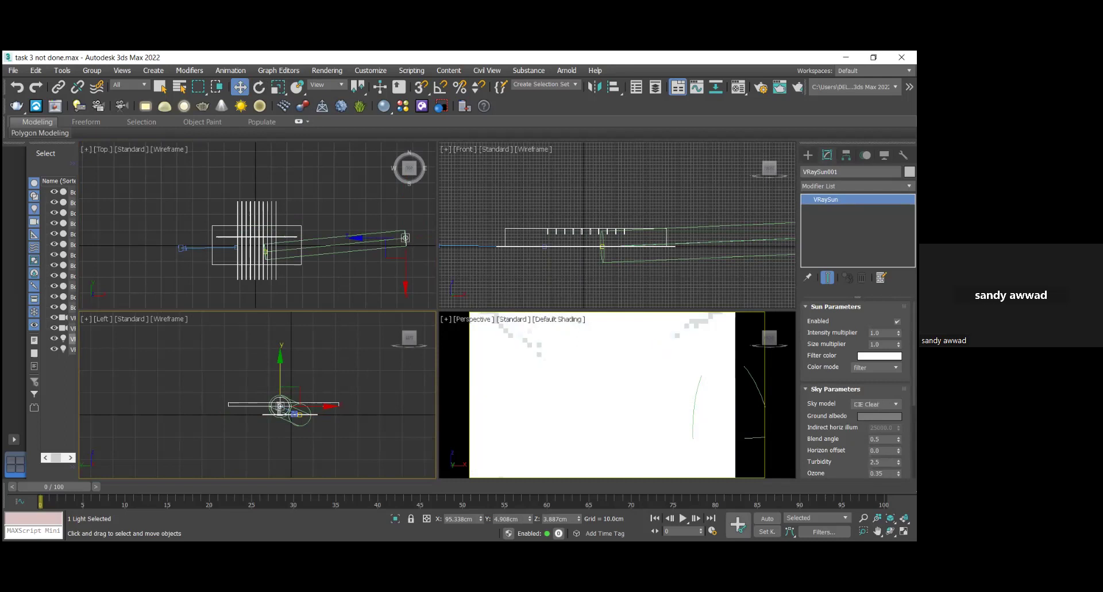
# Switch the perspective viewport running the IPR render to the VRayCam001 camera view.
pyautogui.click(472, 322)
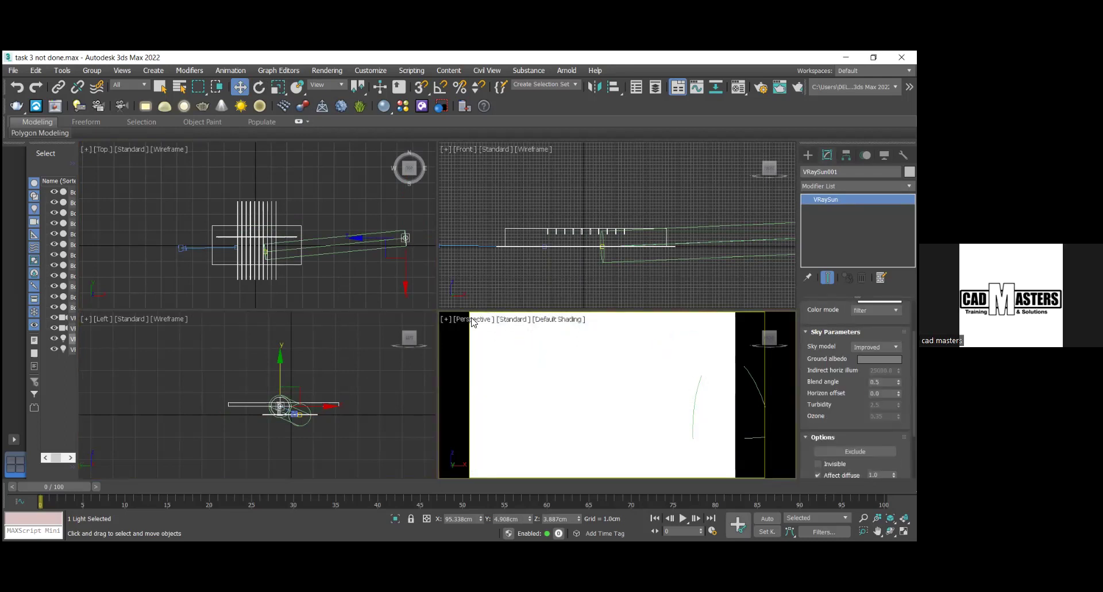
pyautogui.click(472, 321)
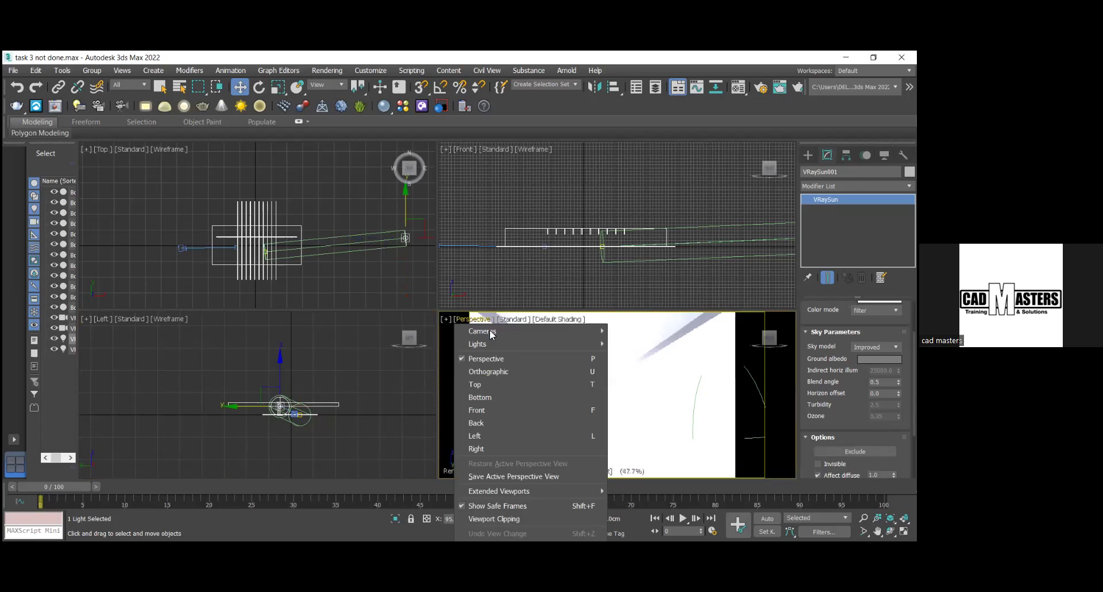
pyautogui.moveTo(493, 332)
pyautogui.press('Escape')
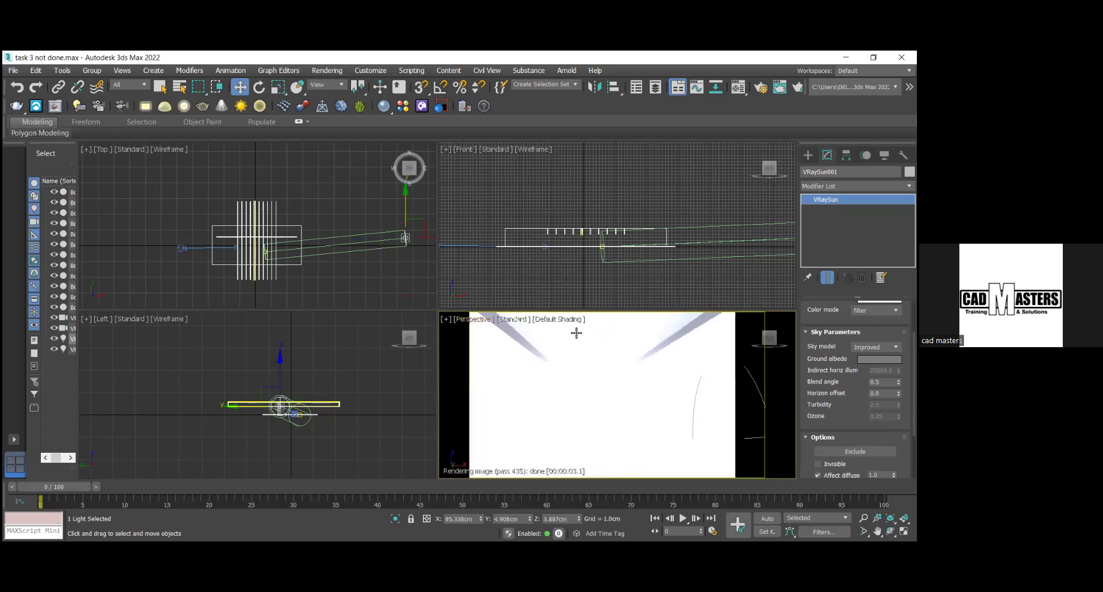
pyautogui.press('c')
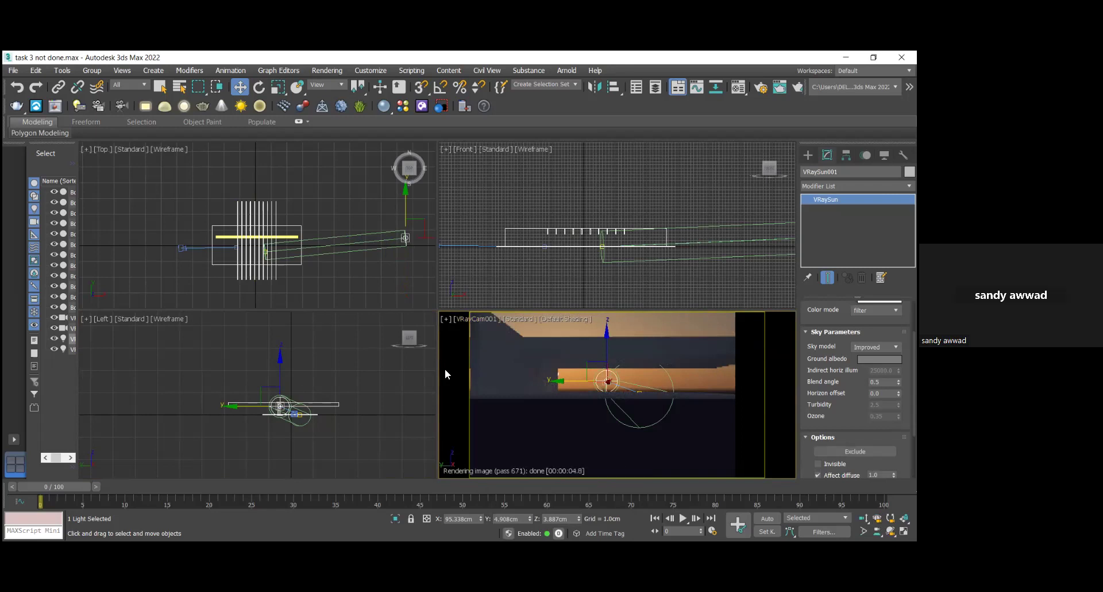
# Try the Hosek et al. and CIE Clear sky models on the VRaySun while rendering the camera view.
pyautogui.rightClick(401, 362)
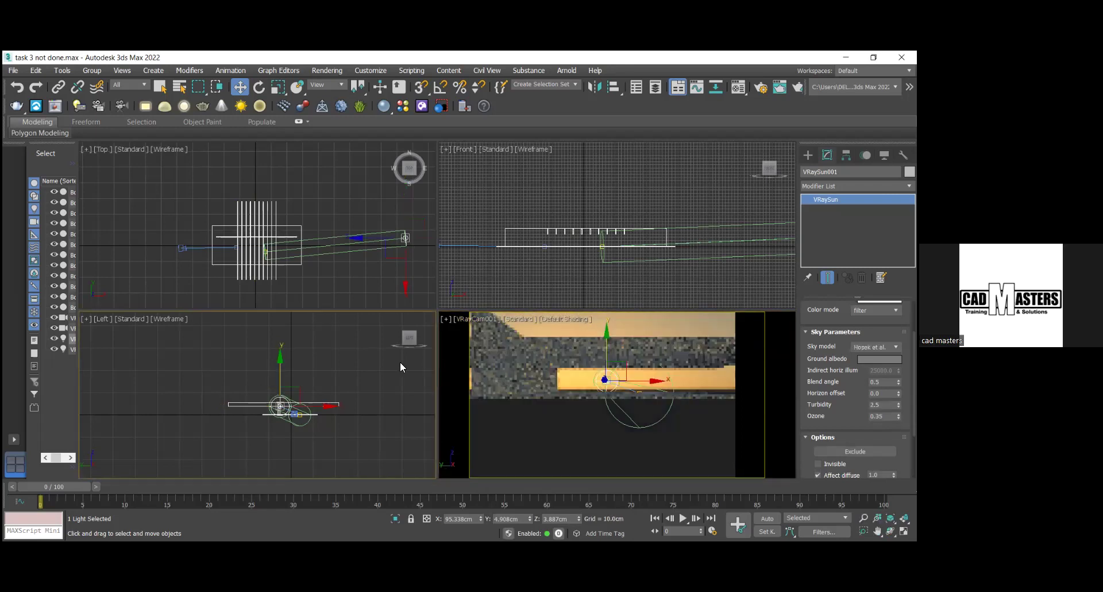
pyautogui.hotkey('ctrl', 'y')
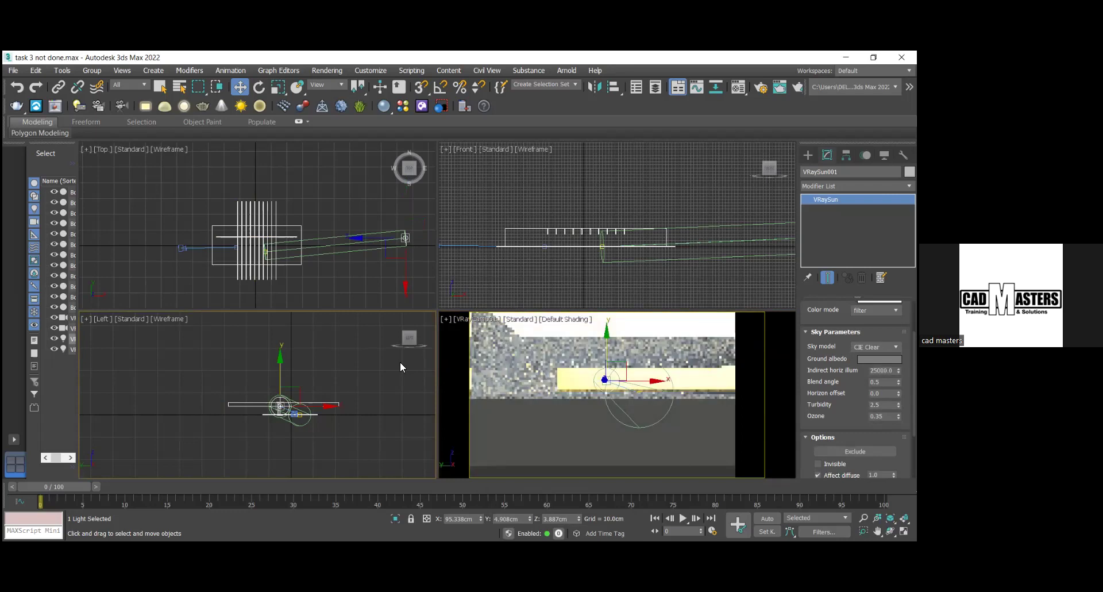
pyautogui.hotkey('ctrl', 'z')
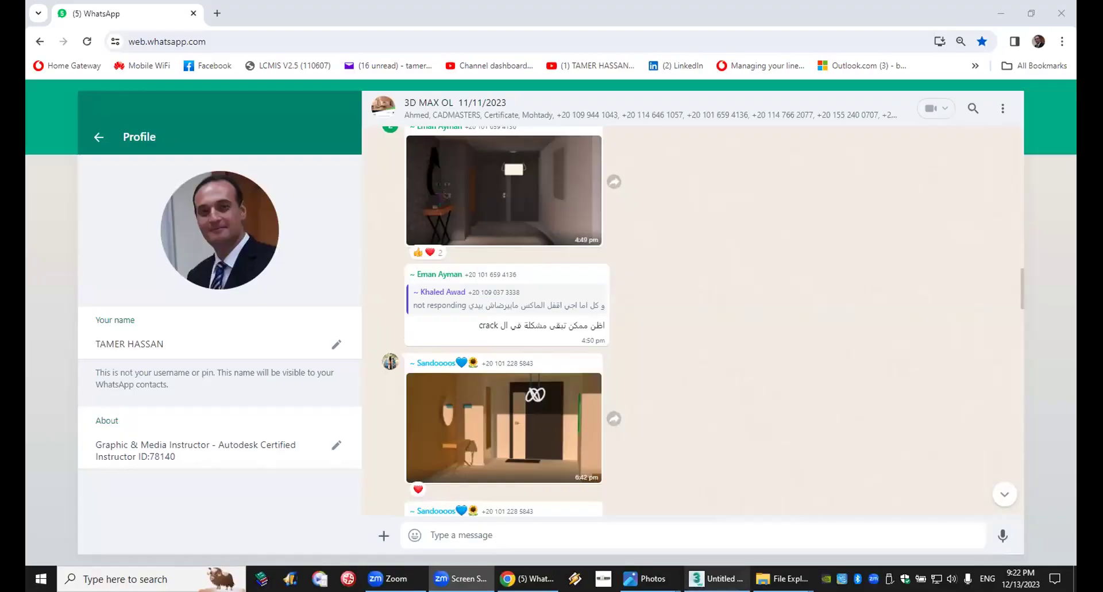
# Switch to 3ds Max 2020 and open the recent scene a11-11a.max, adopting the file's gamma and LUT settings and dismissing the Scene Converter.
pyautogui.hotkey('alt', 'Tab')
pyautogui.click(30, 24)
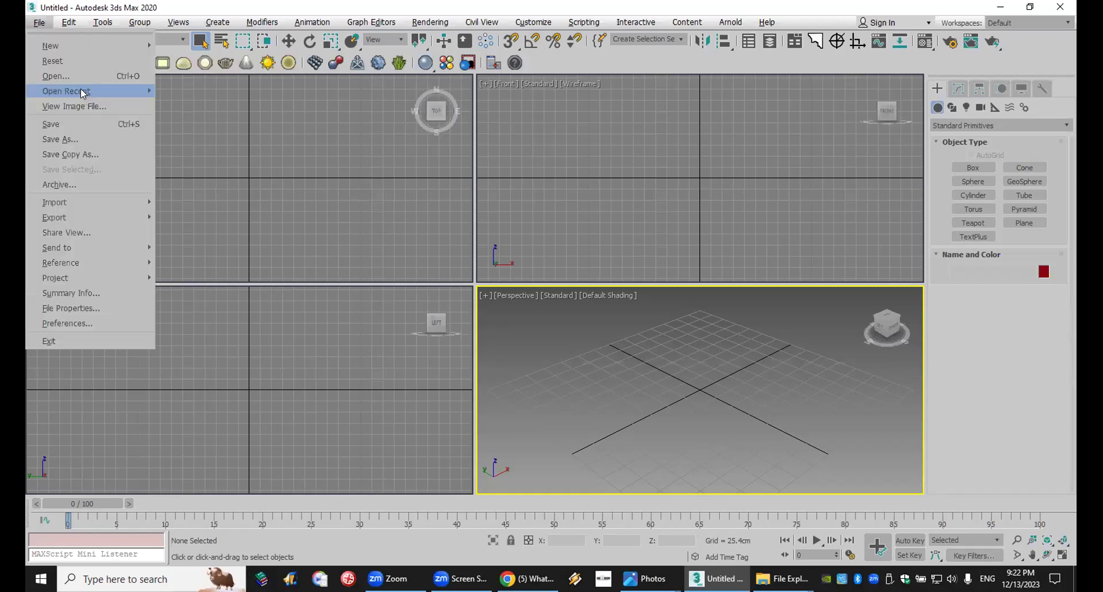
pyautogui.moveTo(80, 91)
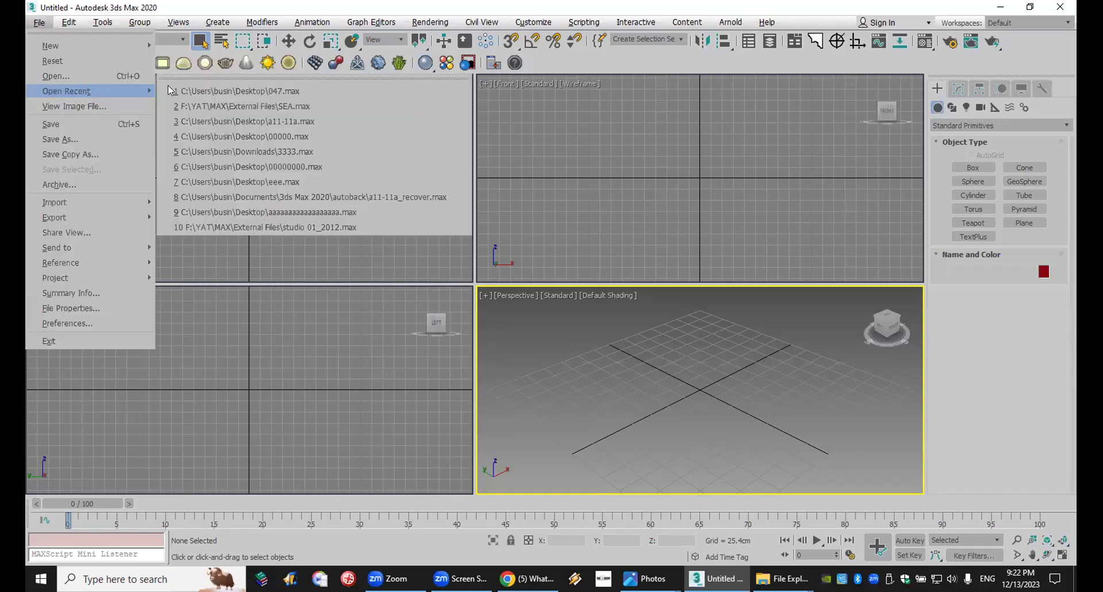
pyautogui.click(202, 121)
pyautogui.click(628, 395)
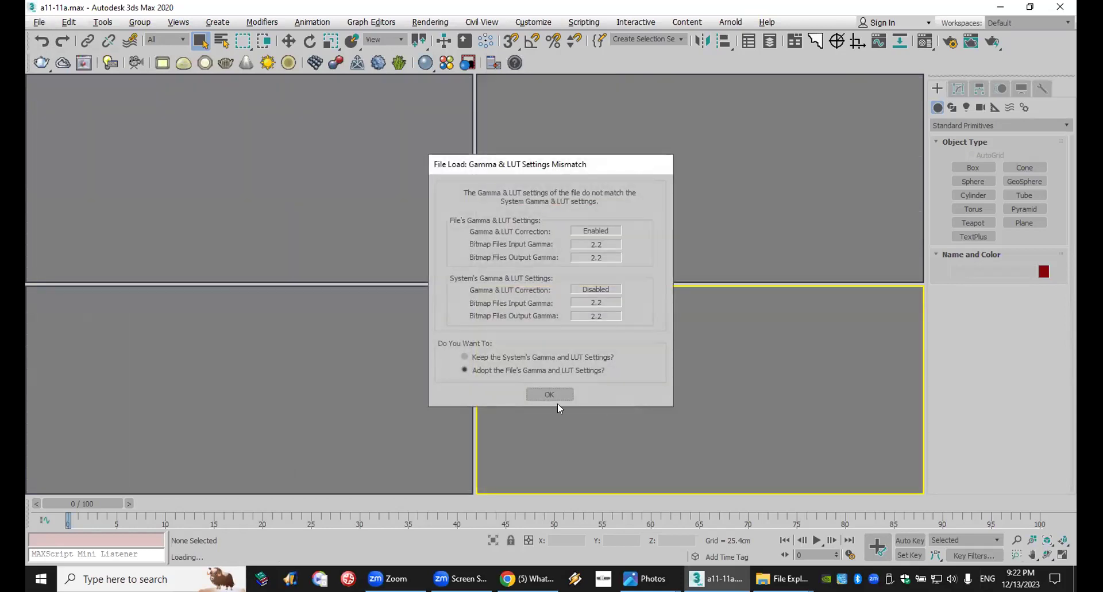
pyautogui.click(558, 394)
pyautogui.click(554, 344)
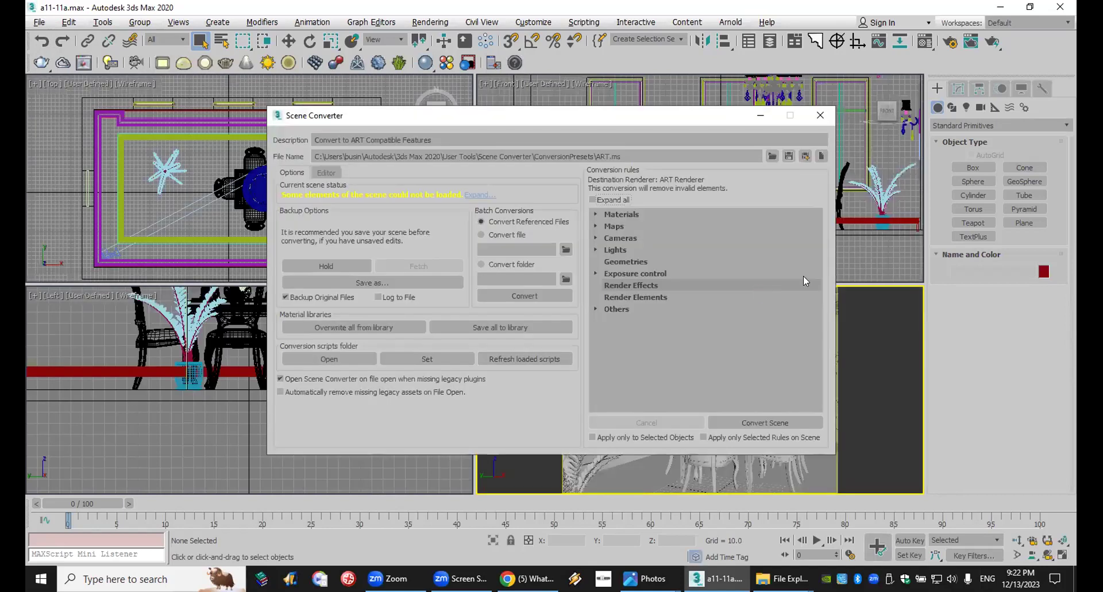
pyautogui.click(820, 115)
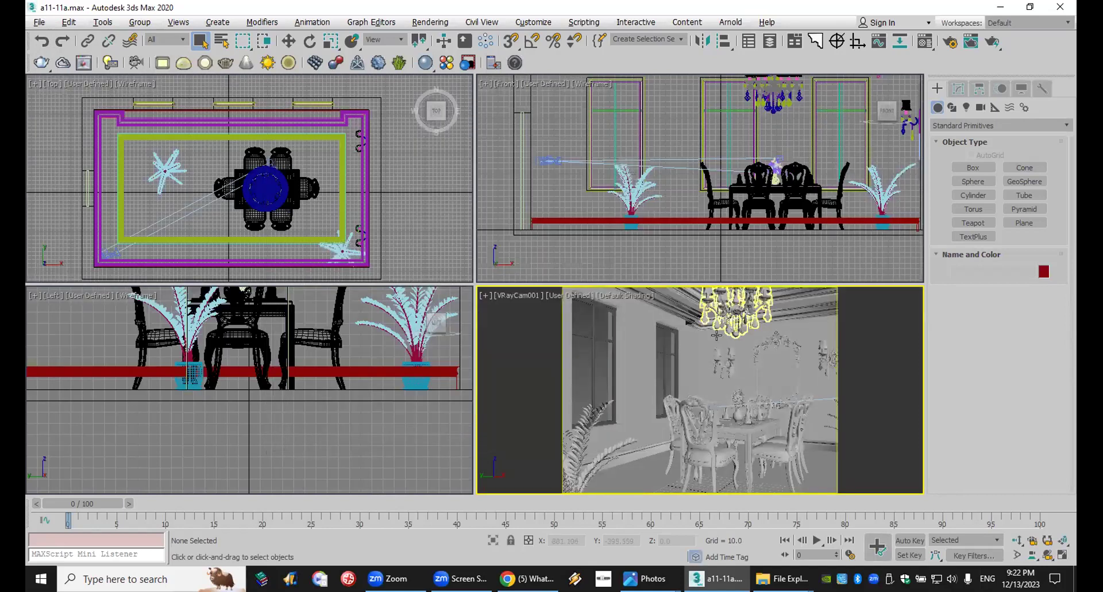
# Hide the dining table and chairs group and the vase above it in the VRayCam001 view.
pyautogui.click(746, 430)
pyautogui.rightClick(746, 429)
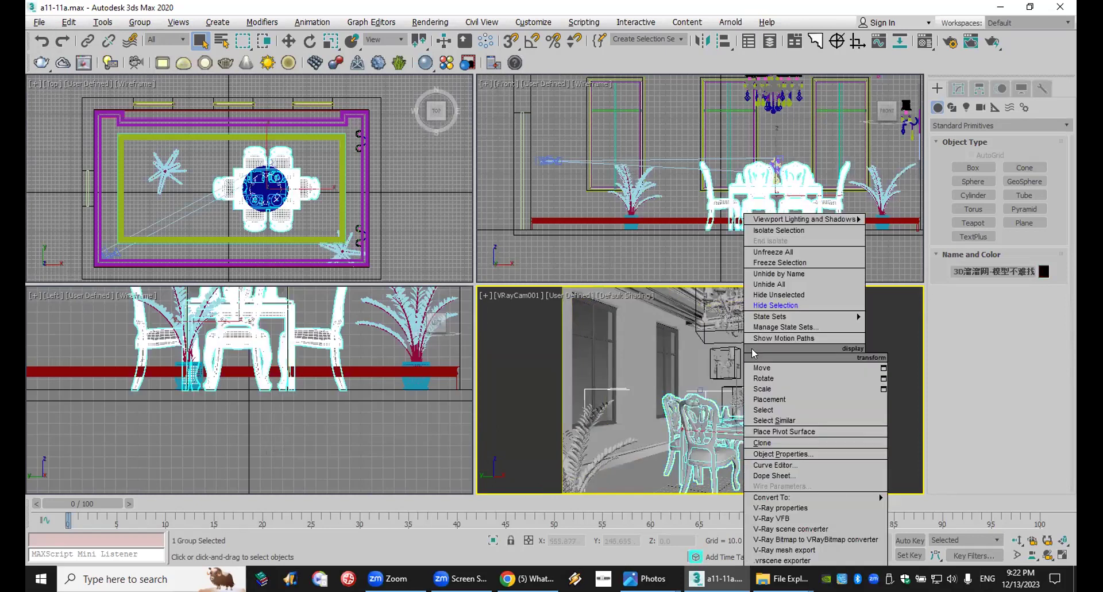
pyautogui.click(765, 314)
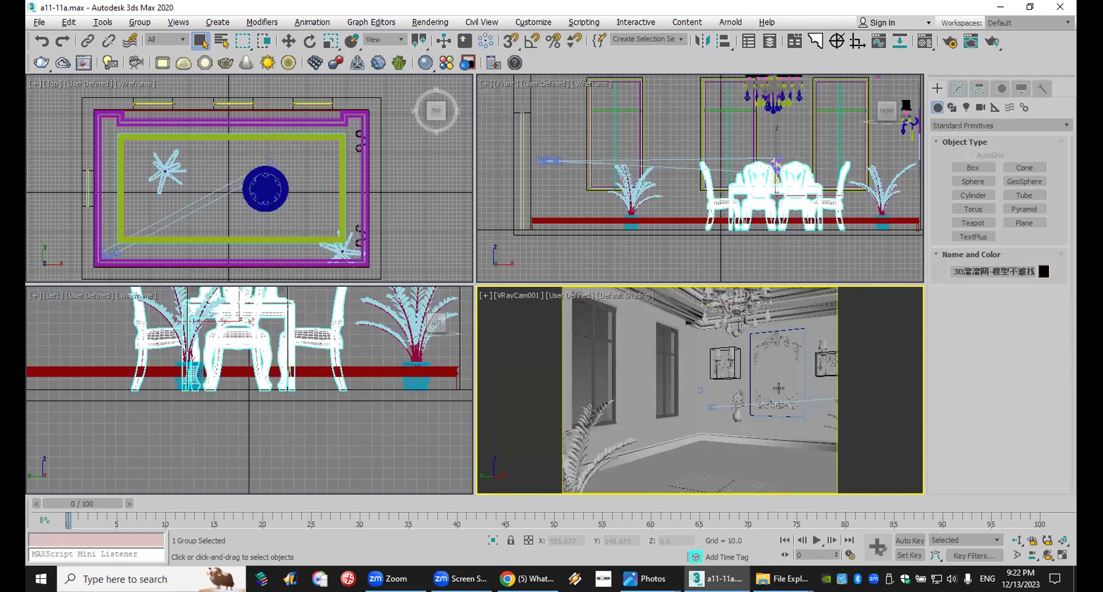
pyautogui.click(733, 399)
pyautogui.rightClick(735, 354)
pyautogui.click(765, 305)
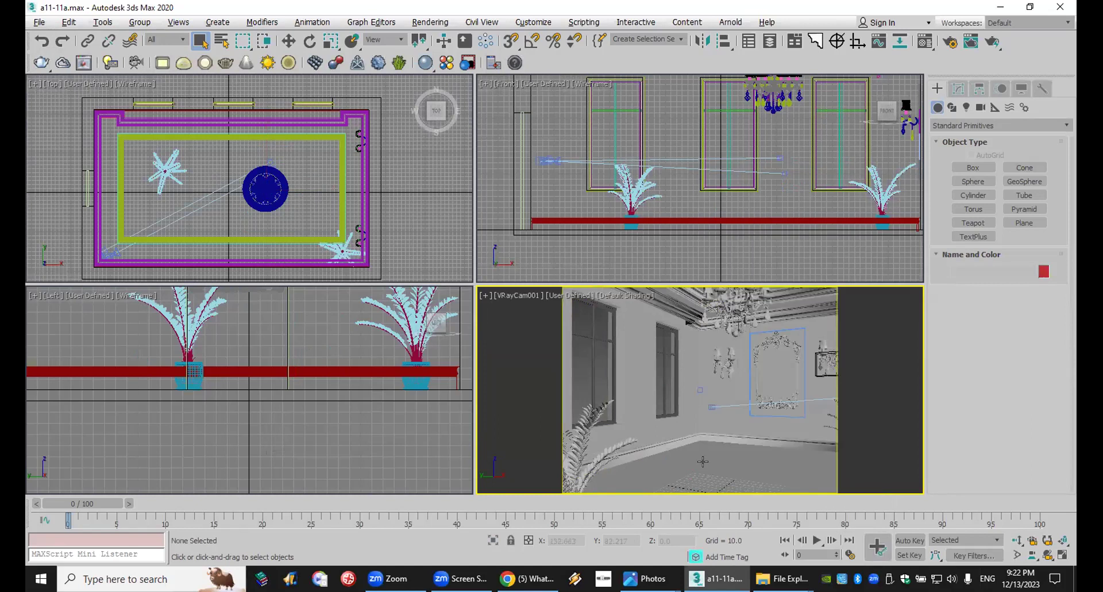
# Create a VRaySun in the Top view, placed well outside the windowed wall and aimed at the room.
pyautogui.scroll(-5, 270, 195)
pyautogui.moveTo(267, 195); pyautogui.dragTo(270, 196, button='middle')
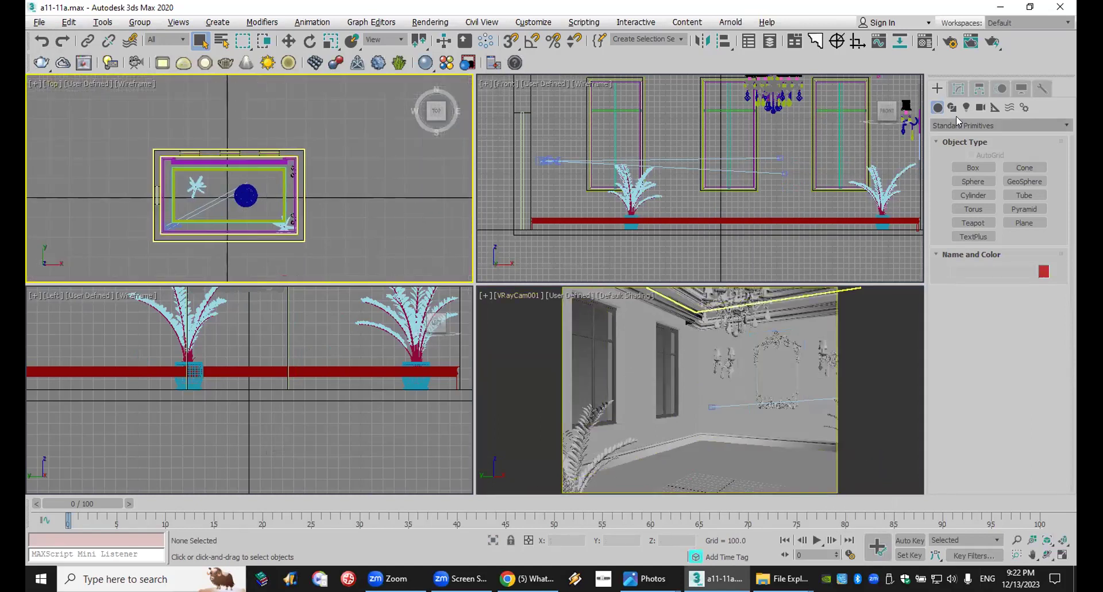
pyautogui.click(967, 107)
pyautogui.click(972, 122)
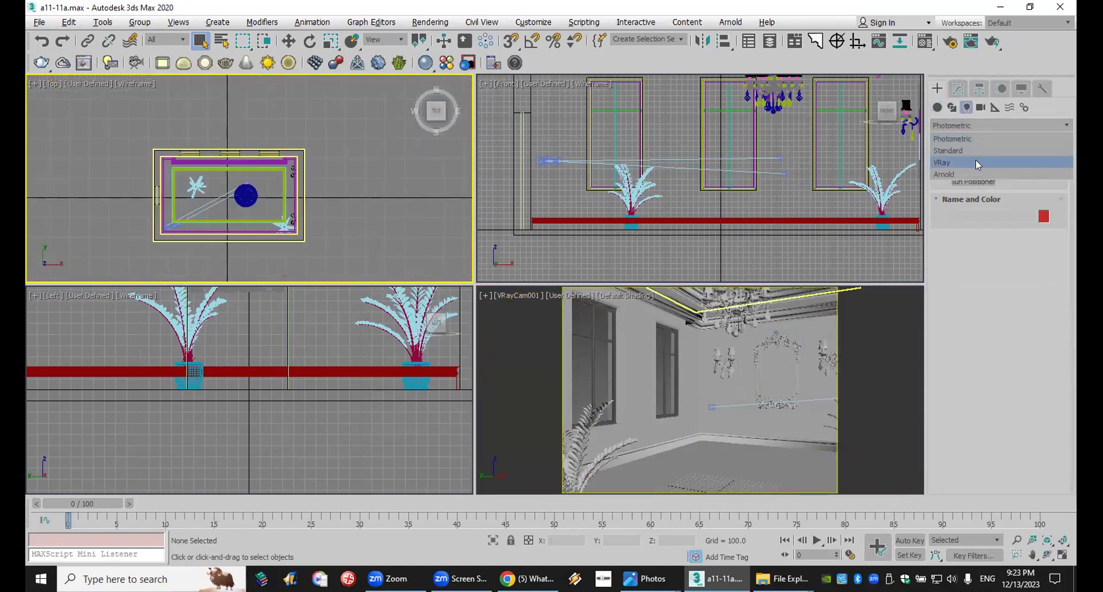
pyautogui.click(975, 162)
pyautogui.click(1025, 181)
pyautogui.scroll(-5, 287, 201)
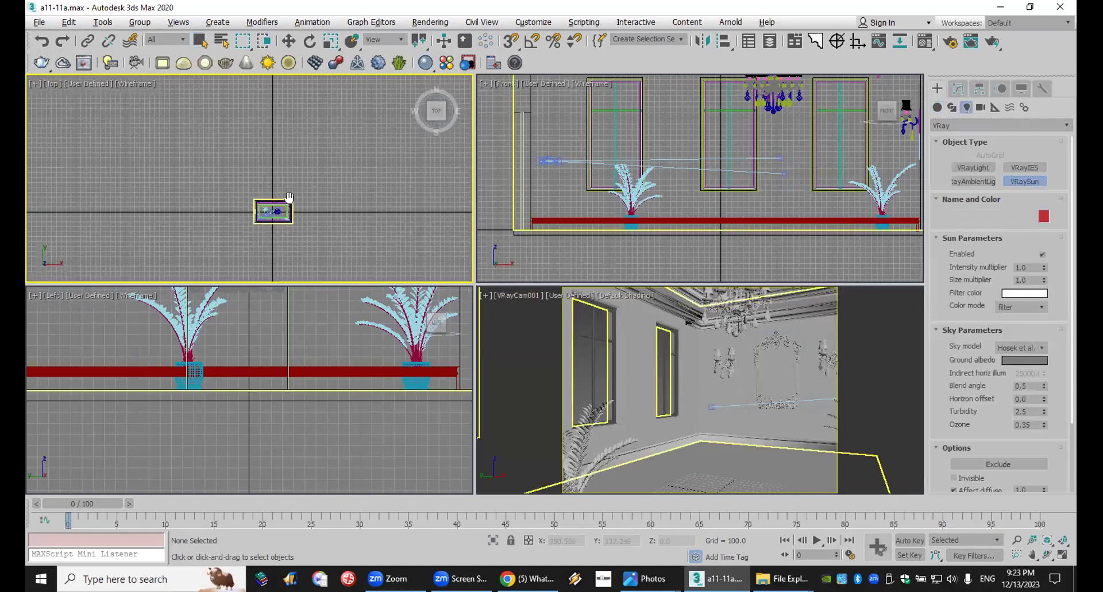
pyautogui.moveTo(248, 103); pyautogui.dragTo(272, 210)
pyautogui.click(592, 334)
# Raise the sun vertically in the Front view to about Z 612, above the building's roof level.
pyautogui.scroll(-3, 665, 242)
pyautogui.scroll(-3, 665, 242)
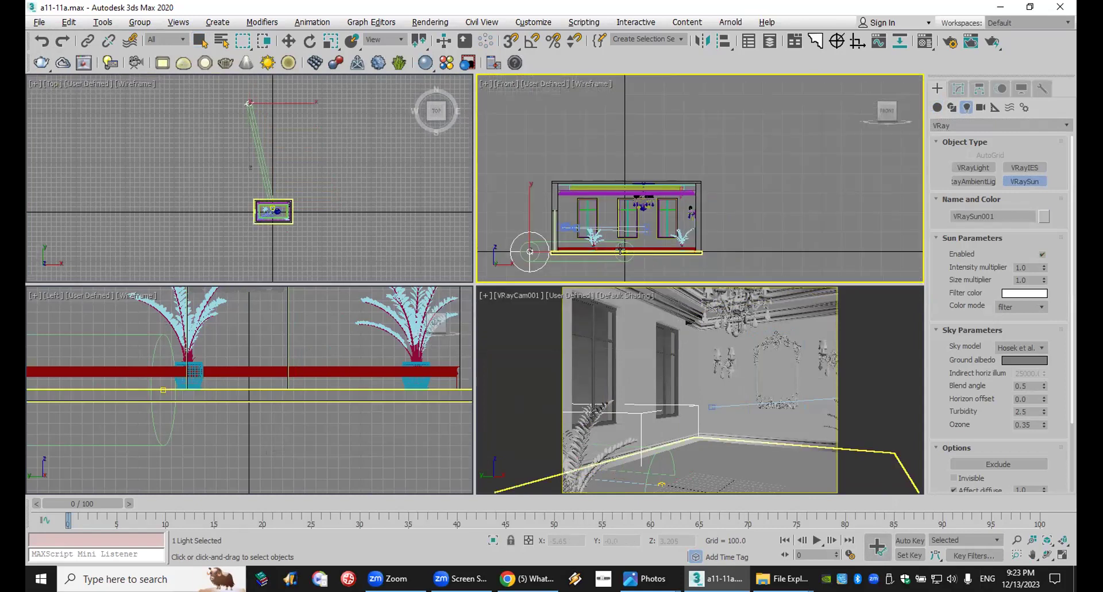
pyautogui.rightClick(505, 233)
pyautogui.click(289, 41)
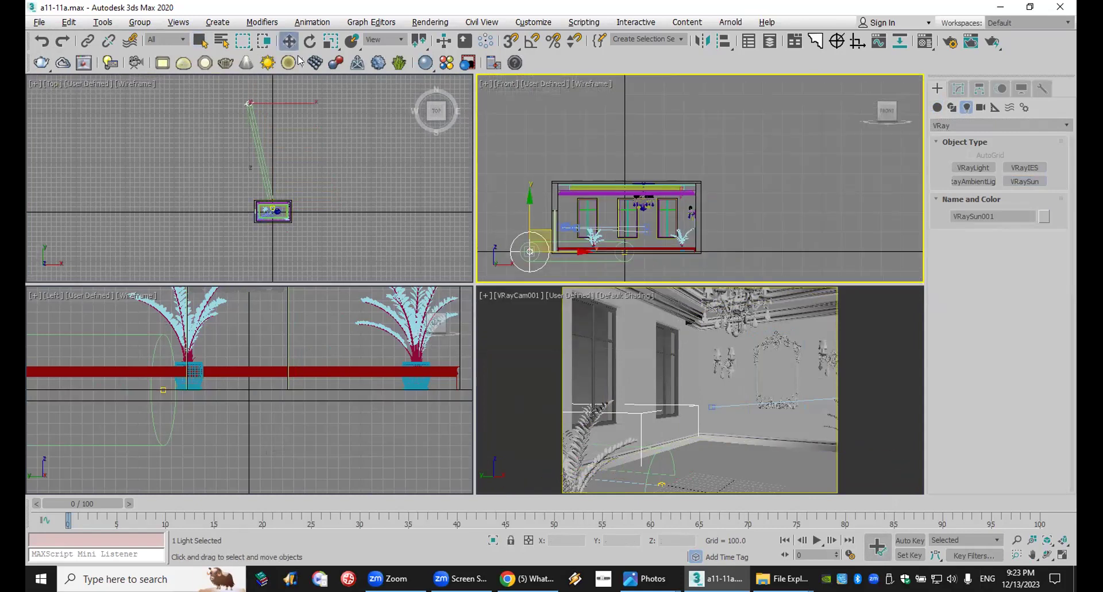
pyautogui.moveTo(529, 205); pyautogui.dragTo(530, 86)
# Set the VRaySun's size multiplier to 1.77, ground albedo to white and photon emit radius to 837.5.
pyautogui.click(959, 88)
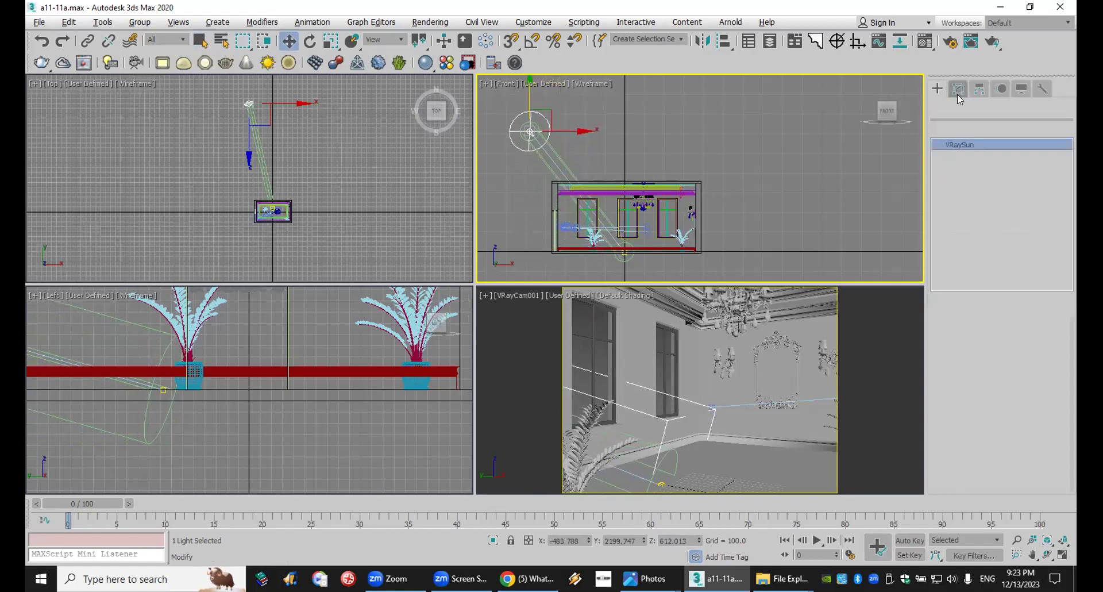
pyautogui.moveTo(1046, 378); pyautogui.dragTo(1044, 323)
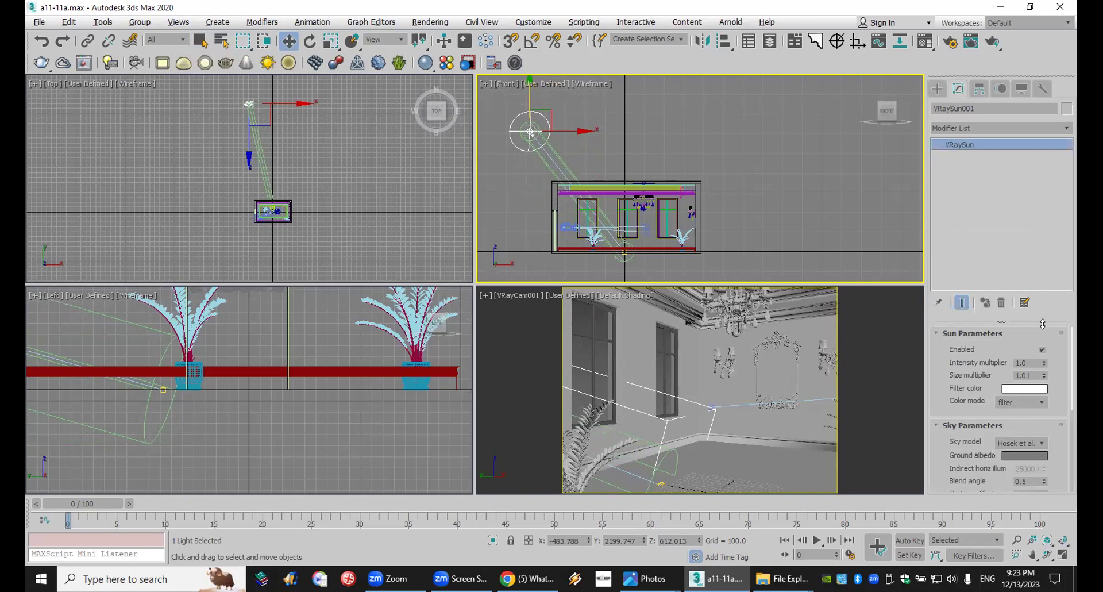
pyautogui.click(1025, 456)
pyautogui.moveTo(412, 166); pyautogui.dragTo(424, 195)
pyautogui.click(511, 199)
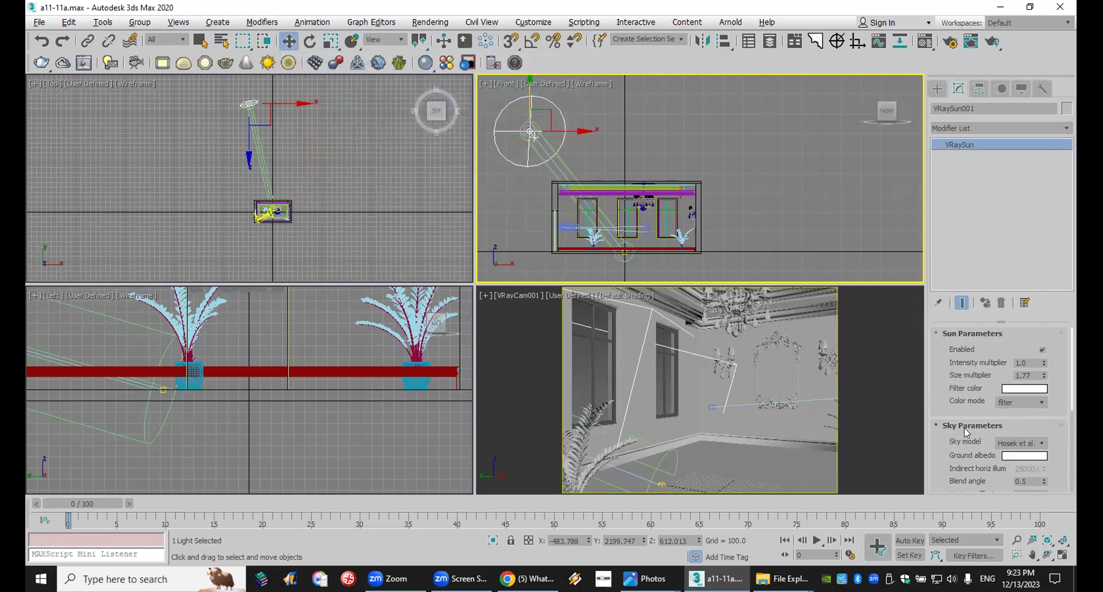
pyautogui.scroll(-5, 986, 431)
pyautogui.moveTo(1044, 478); pyautogui.dragTo(1044, 454)
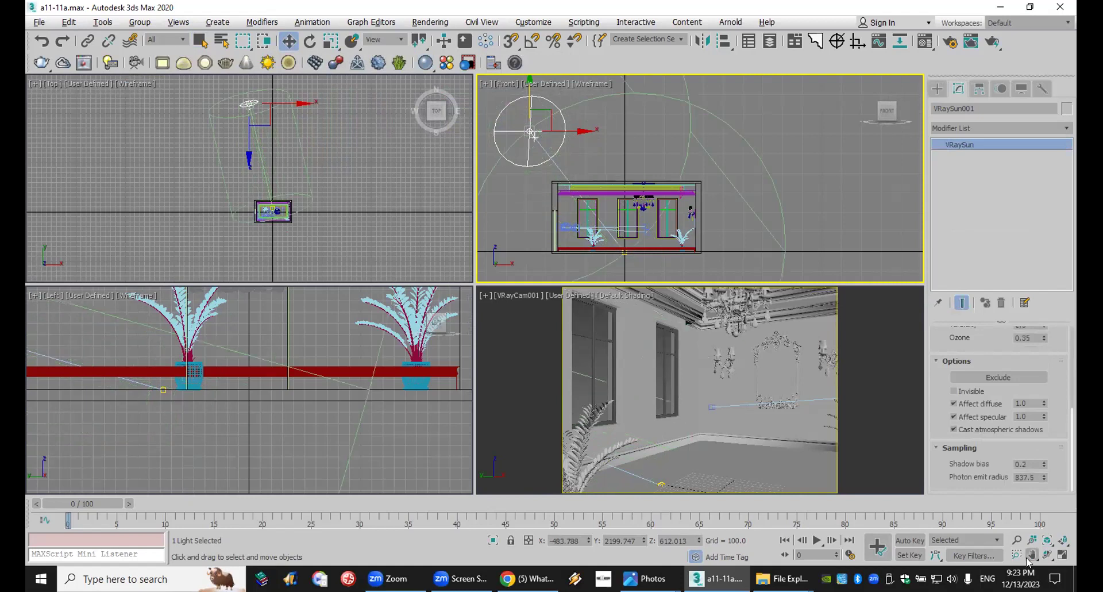
# Start the V-Ray Viewport IPR in the VRayCam001 view and close the V-Ray messages window.
pyautogui.click(565, 292)
pyautogui.click(564, 295)
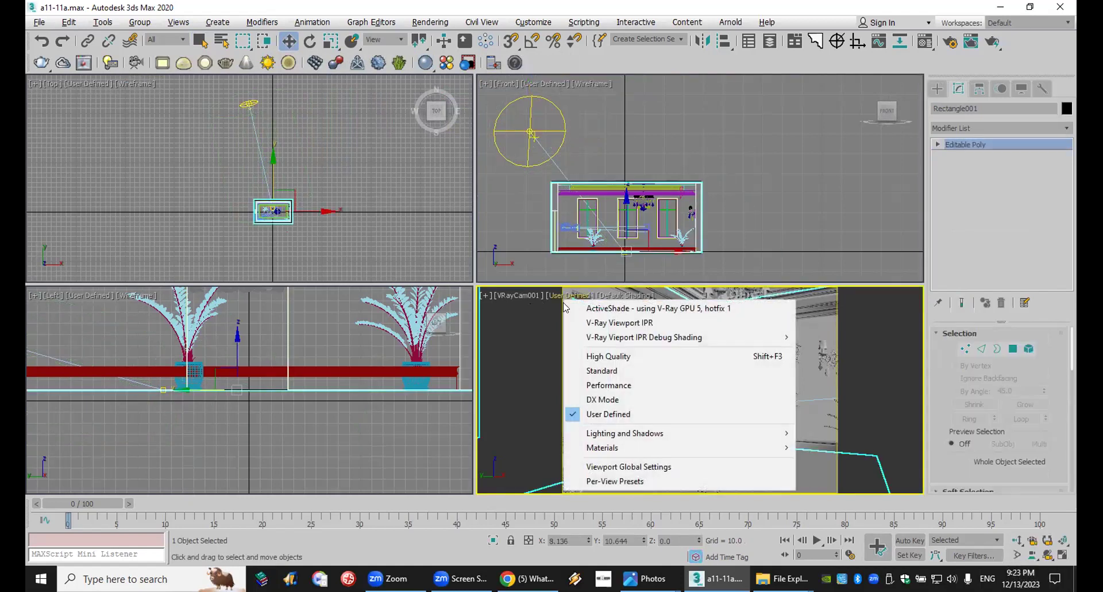
pyautogui.click(591, 322)
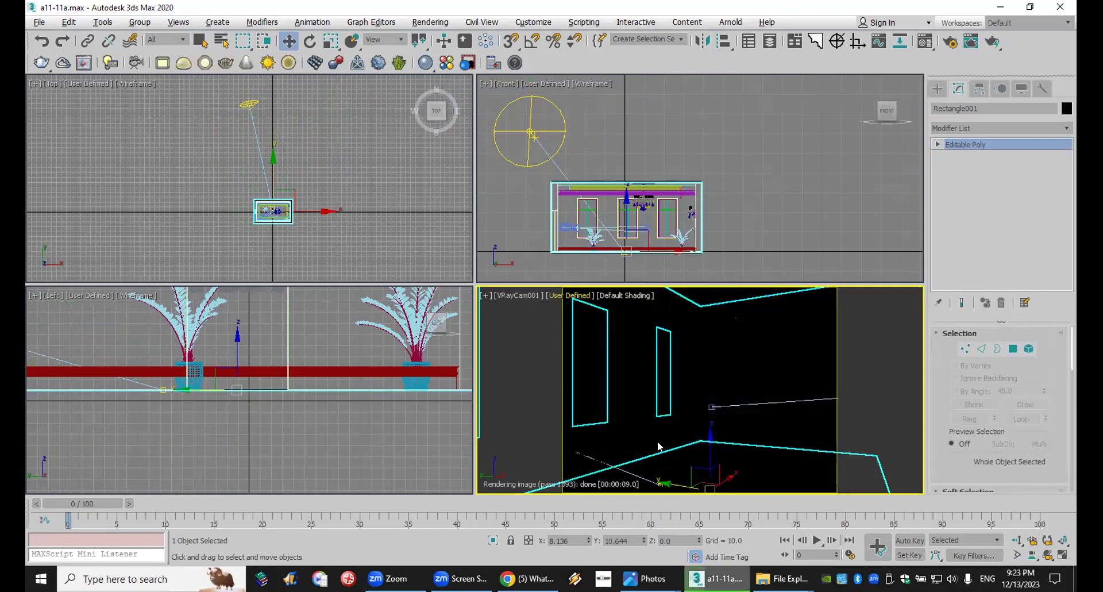
pyautogui.click(478, 428)
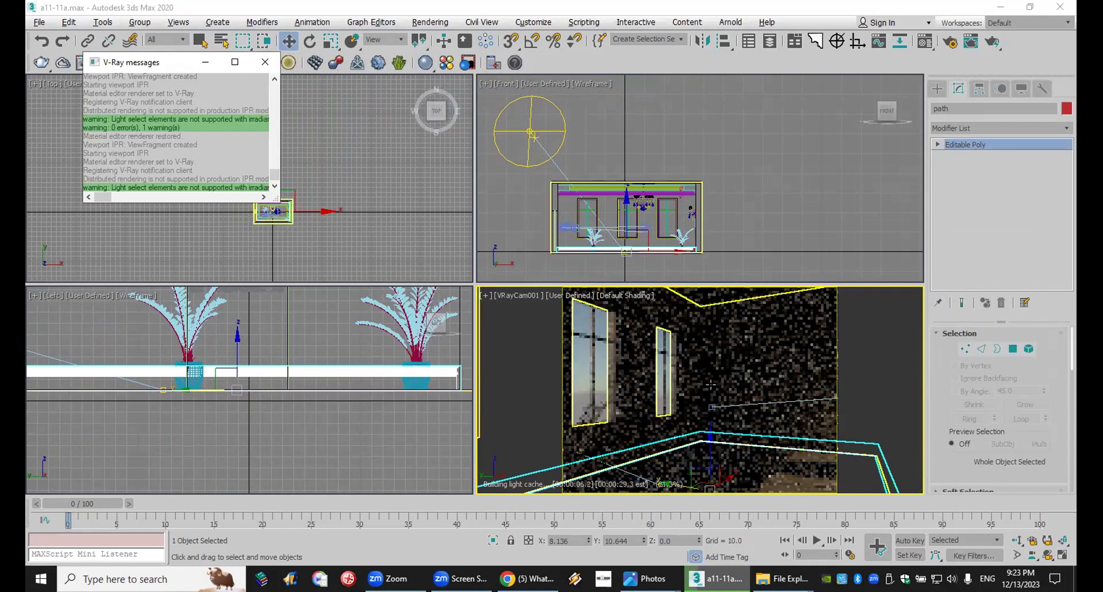
pyautogui.click(265, 62)
pyautogui.click(290, 204)
pyautogui.scroll(1, 299, 199)
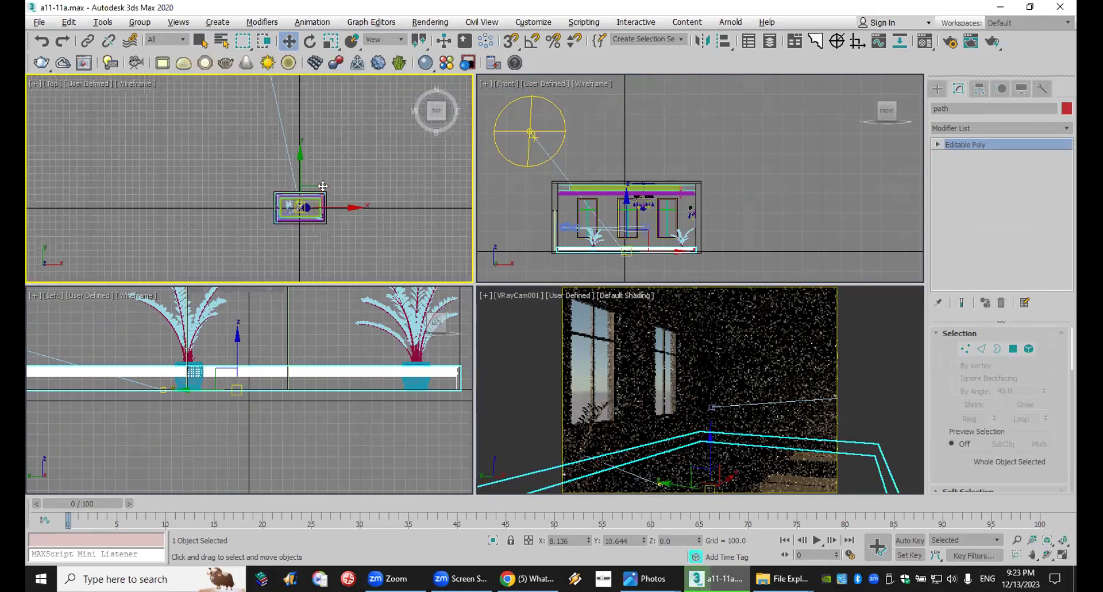
pyautogui.moveTo(331, 188); pyautogui.dragTo(350, 193)
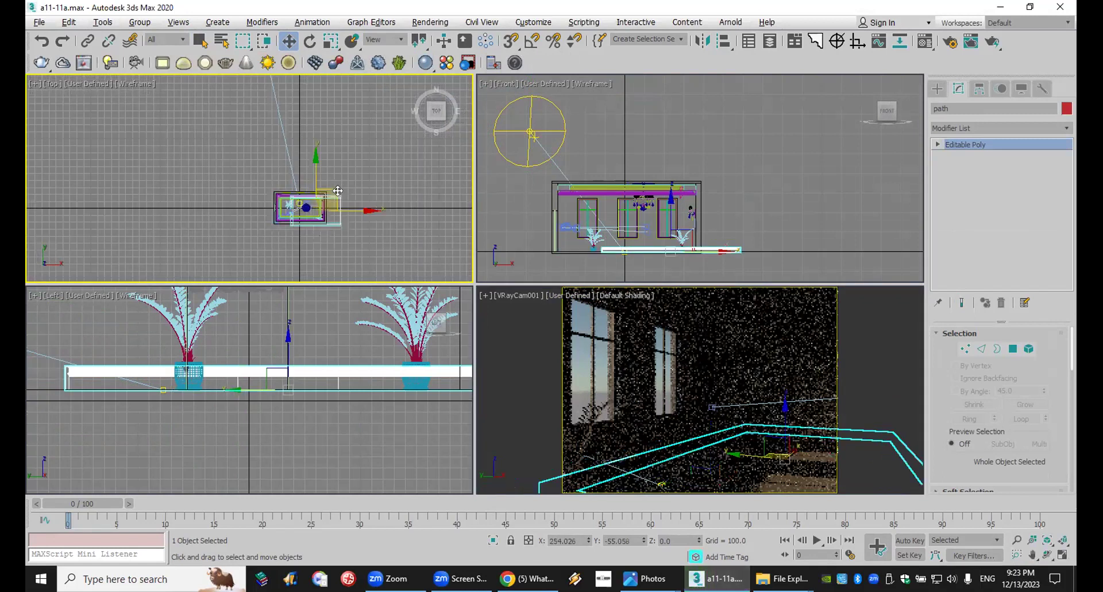
pyautogui.click(50, 42)
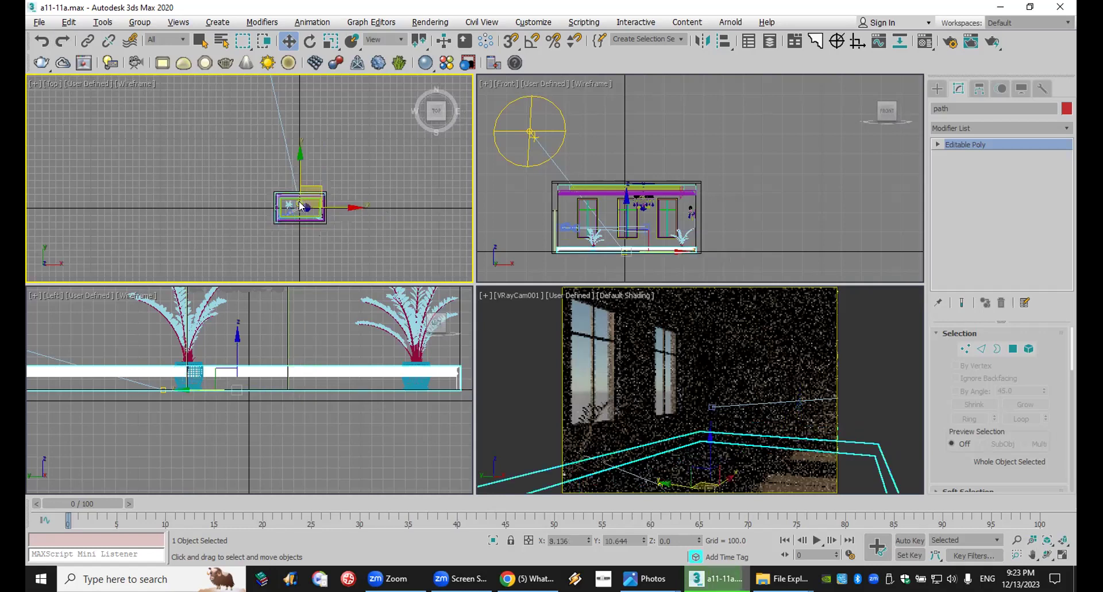
# Move the sun's target to the end wall beyond the chandelier, at about X 351, Y 77, and raise it to about Z 121.
pyautogui.scroll(5, 299, 199)
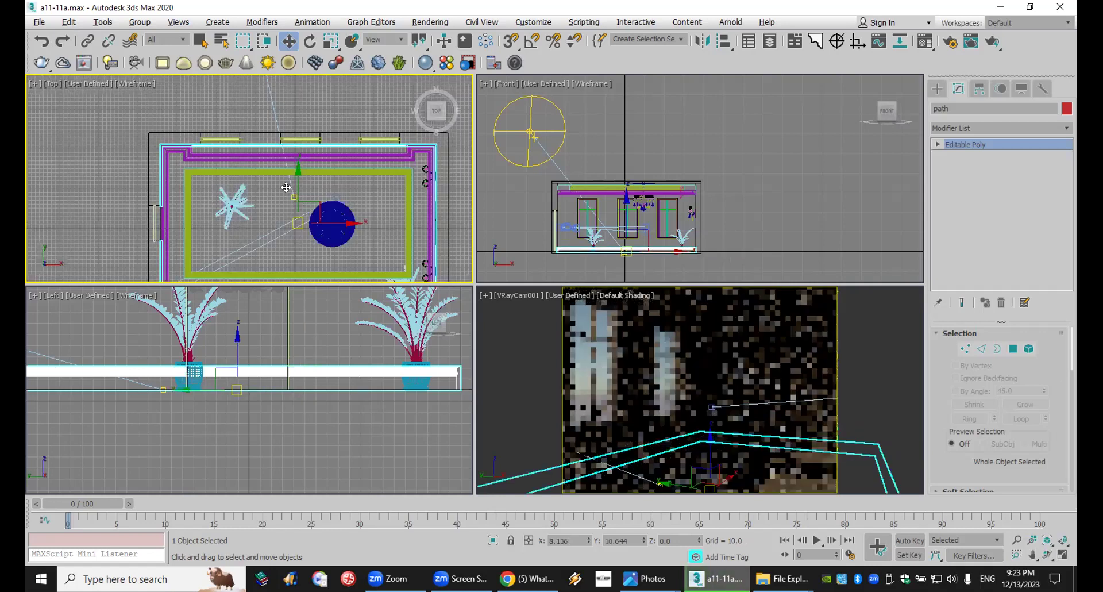
pyautogui.click(373, 212)
pyautogui.scroll(-3, 201, 204)
pyautogui.moveTo(195, 199); pyautogui.dragTo(301, 185)
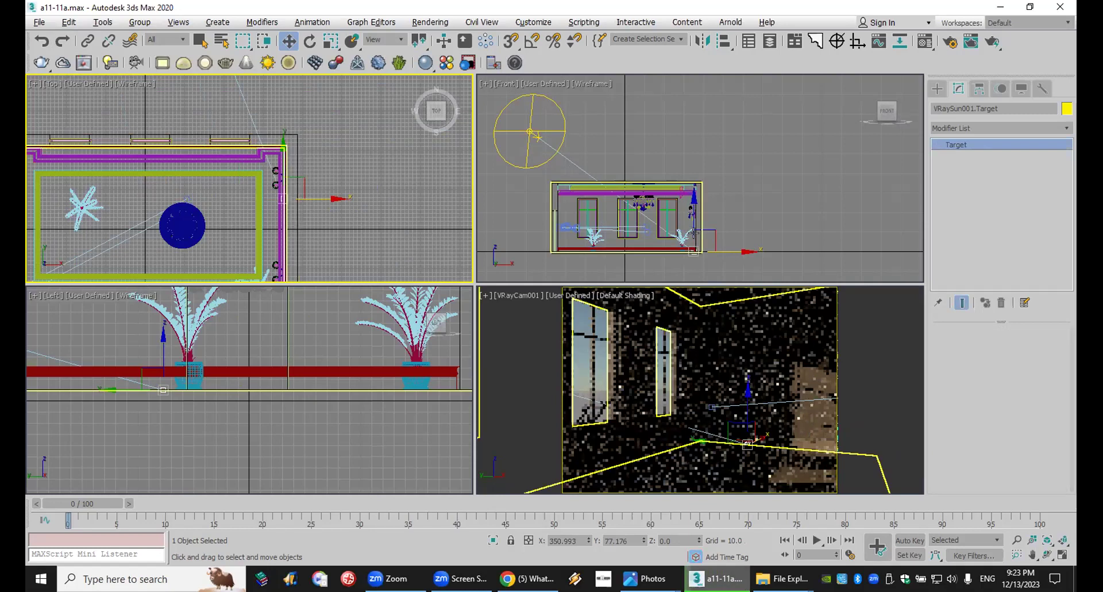
pyautogui.moveTo(695, 213); pyautogui.dragTo(695, 189)
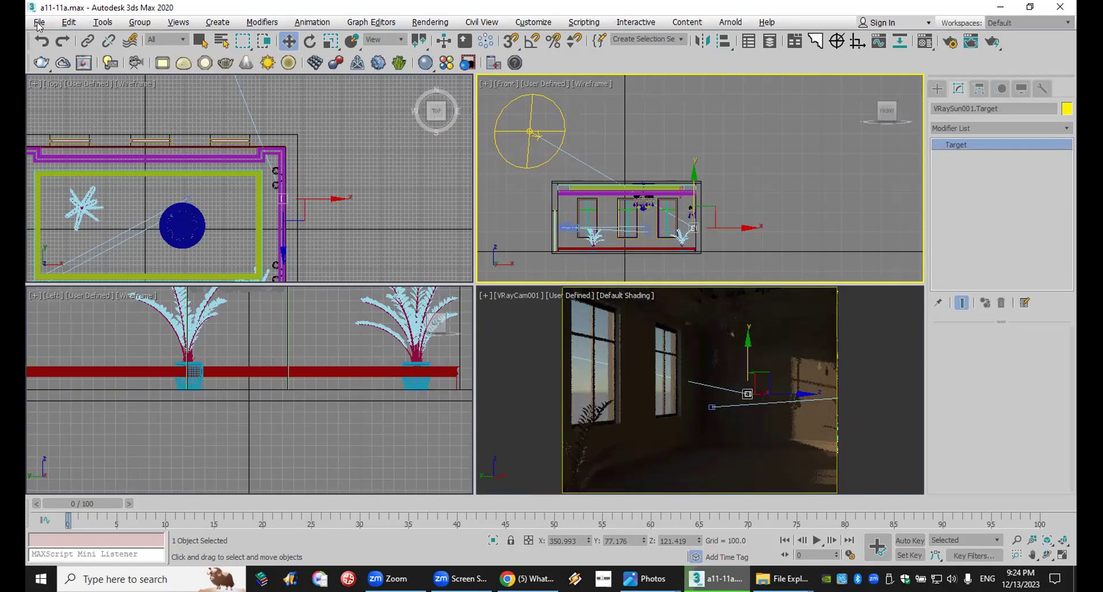
# Replace the dining-room scene with a new empty scene, discarding its unsaved changes.
pyautogui.hotkey('ctrl', 'o')
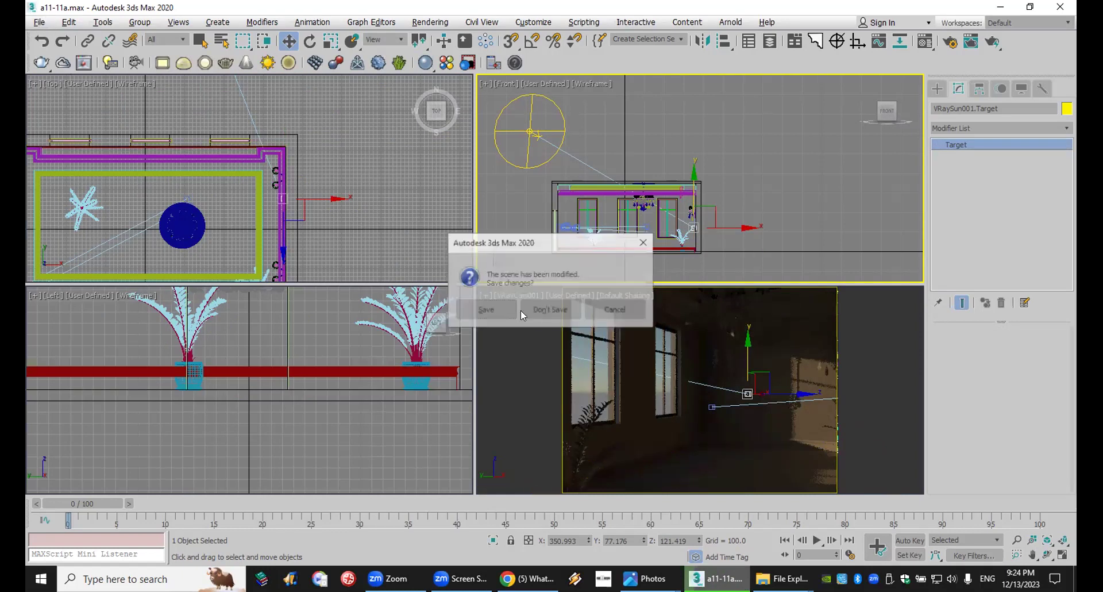
pyautogui.click(522, 310)
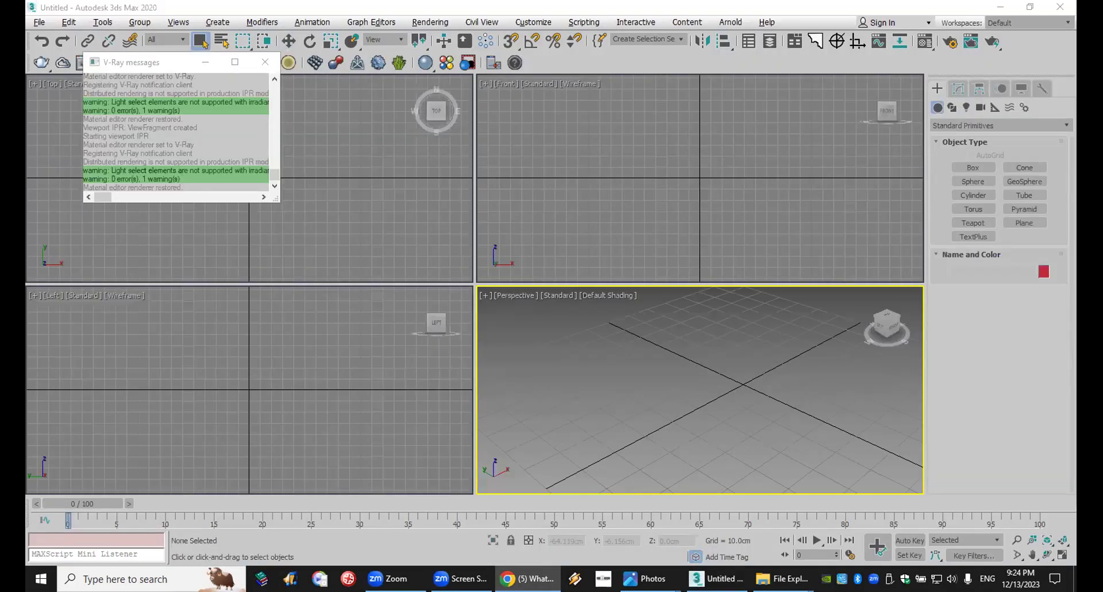
# Switch to WhatsApp to look through the students' renders in the course group chat, and return to 3ds Max.
pyautogui.hotkey('alt', 'Tab')
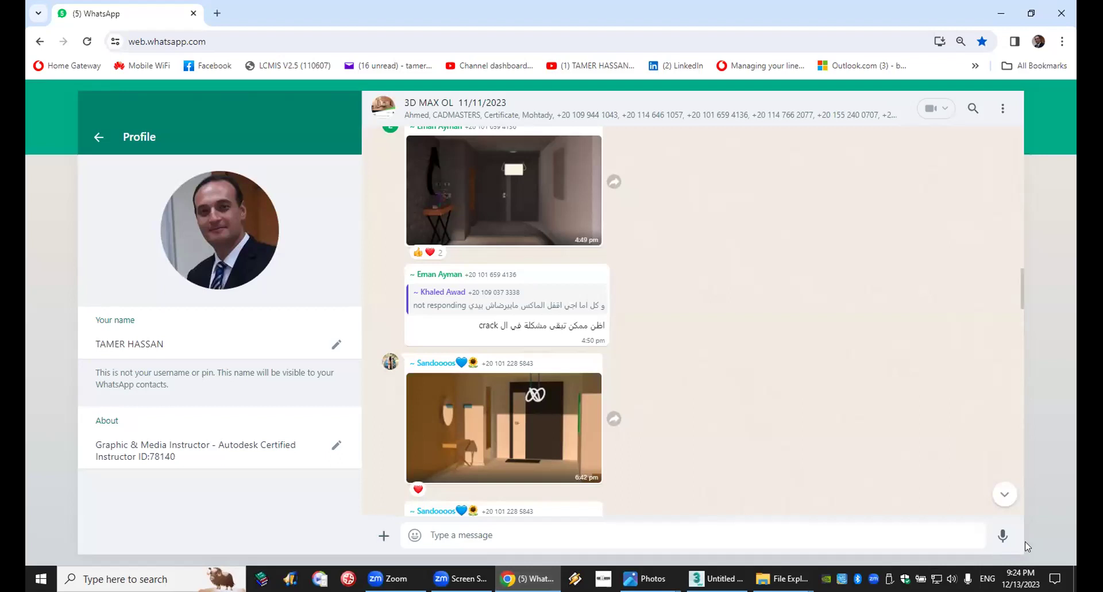
pyautogui.scroll(-10, 551, 305)
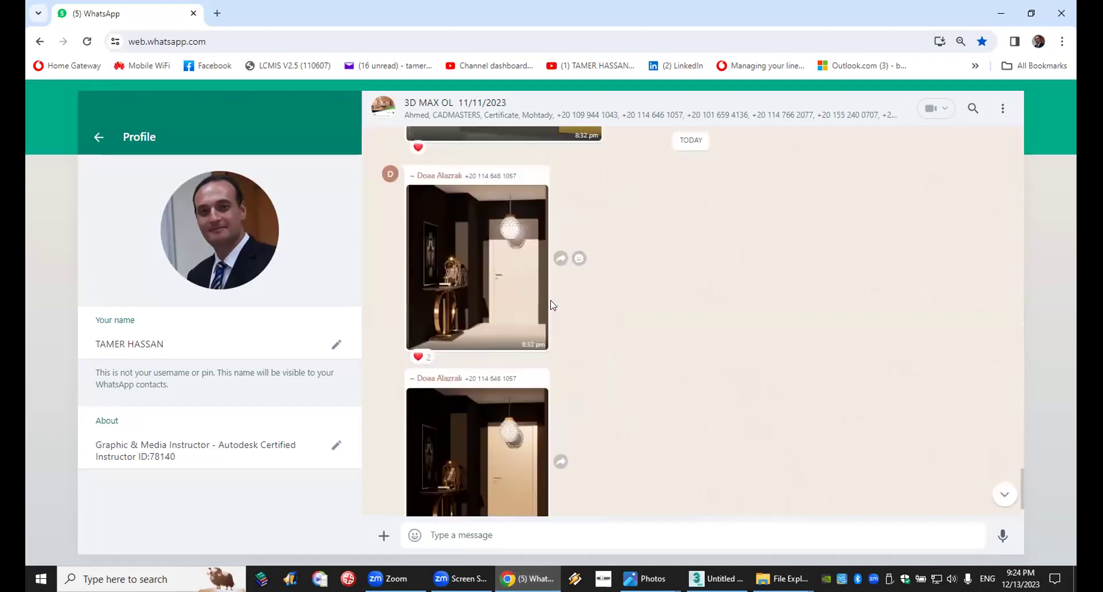
pyautogui.scroll(3, 552, 305)
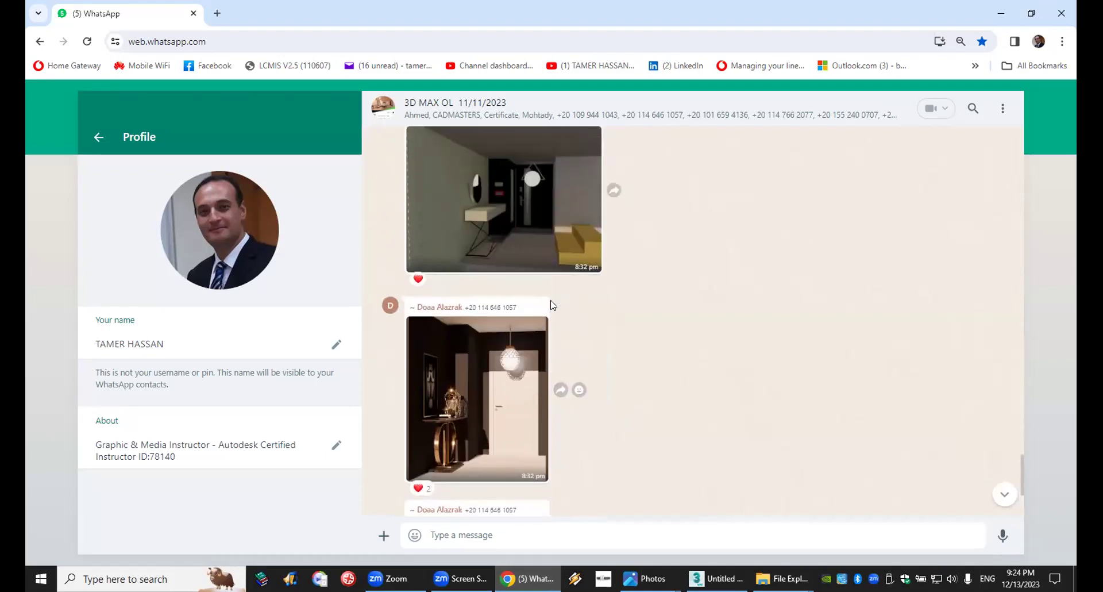
pyautogui.hotkey('alt', 'Tab')
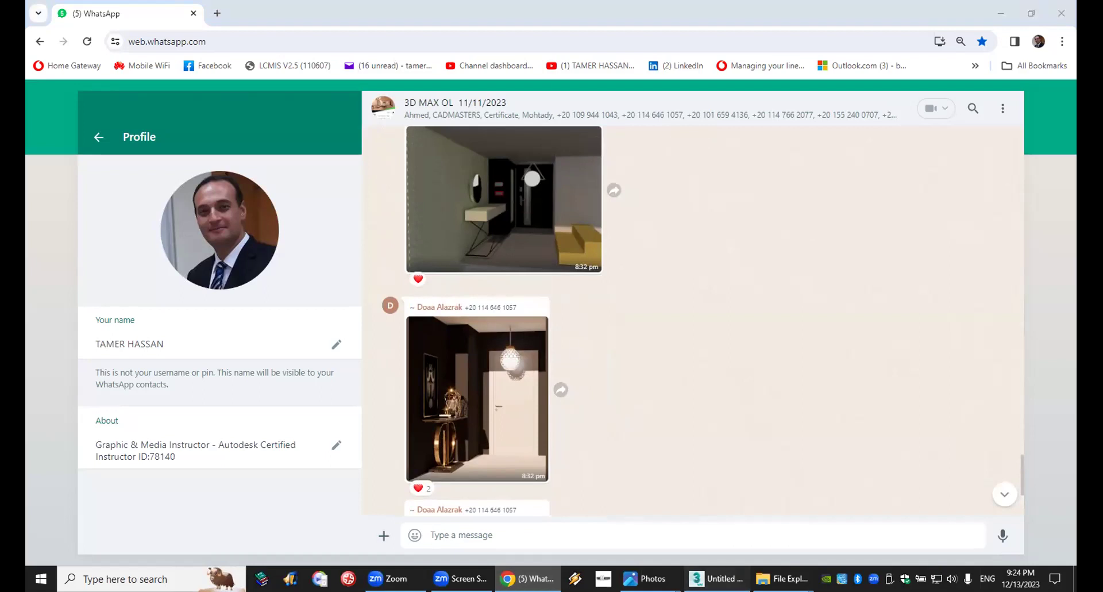
pyautogui.hotkey('alt', 'Tab')
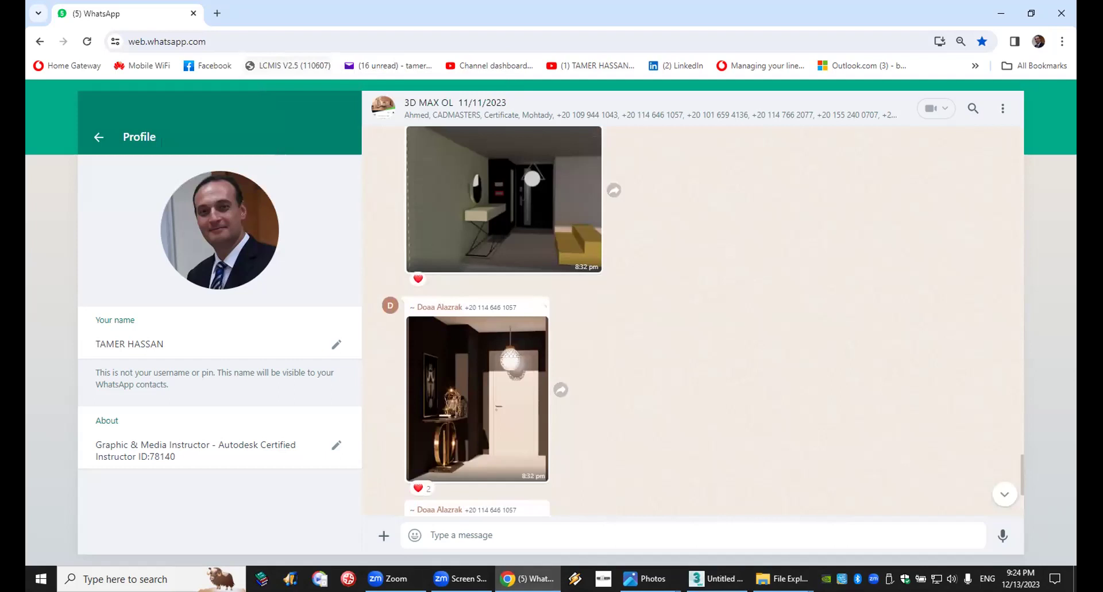
pyautogui.hotkey('alt', 'Tab')
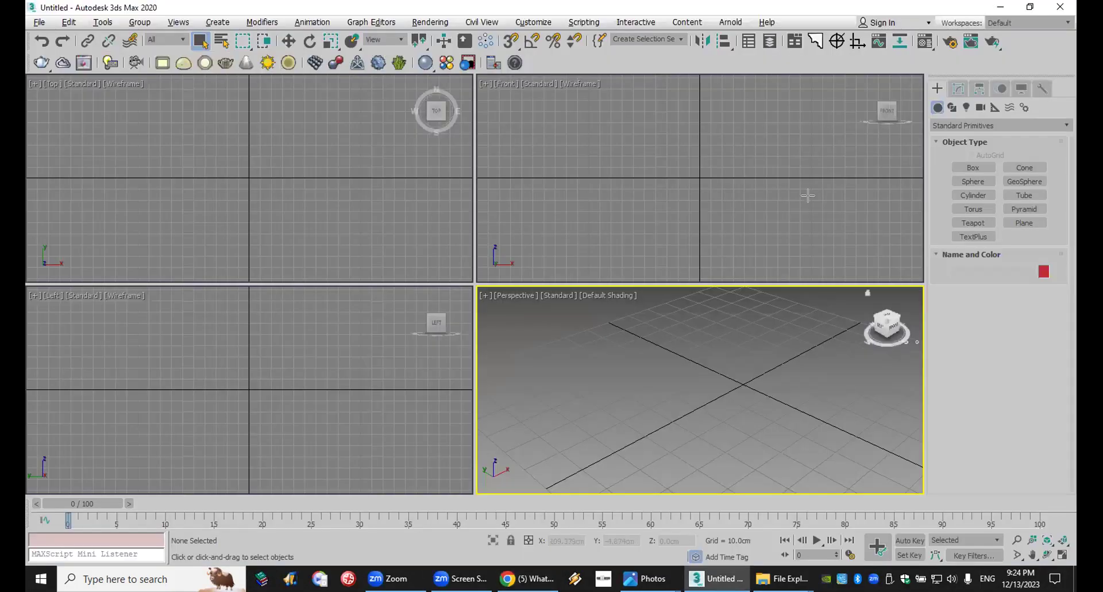
# Create five spheres of different sizes scattered across the Top view.
pyautogui.click(973, 181)
pyautogui.moveTo(195, 145); pyautogui.dragTo(213, 146)
pyautogui.moveTo(225, 186); pyautogui.dragTo(244, 187)
pyautogui.moveTo(271, 144); pyautogui.dragTo(278, 144)
pyautogui.moveTo(302, 200); pyautogui.dragTo(333, 167)
pyautogui.rightClick(362, 121)
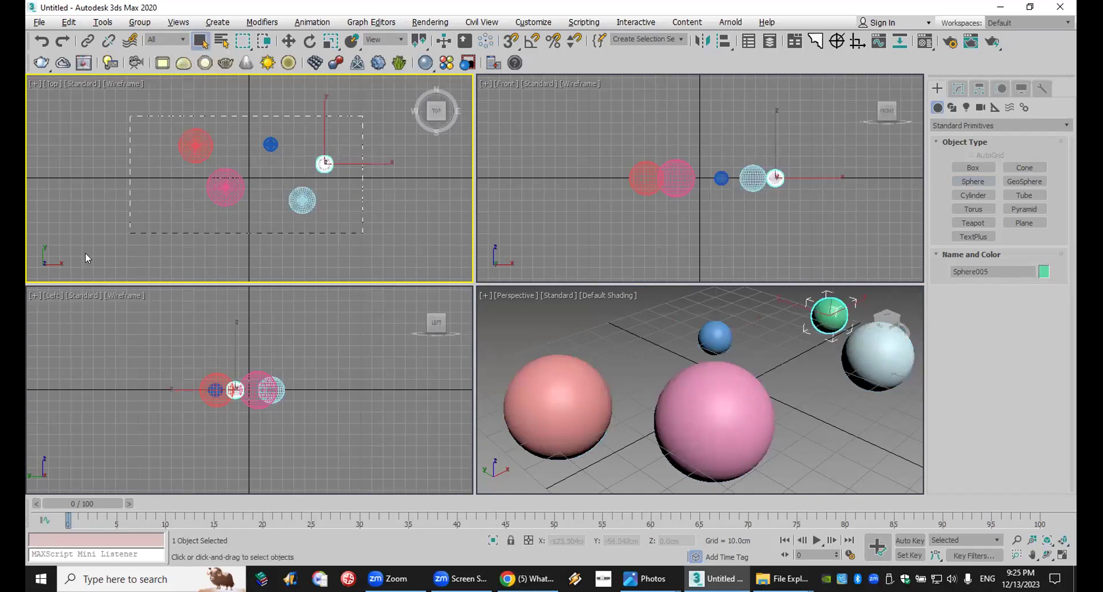
# Group all five spheres, deselect them, and select the whole group through one of its members.
pyautogui.moveTo(85, 257); pyautogui.dragTo(85, 258)
pyautogui.click(139, 22)
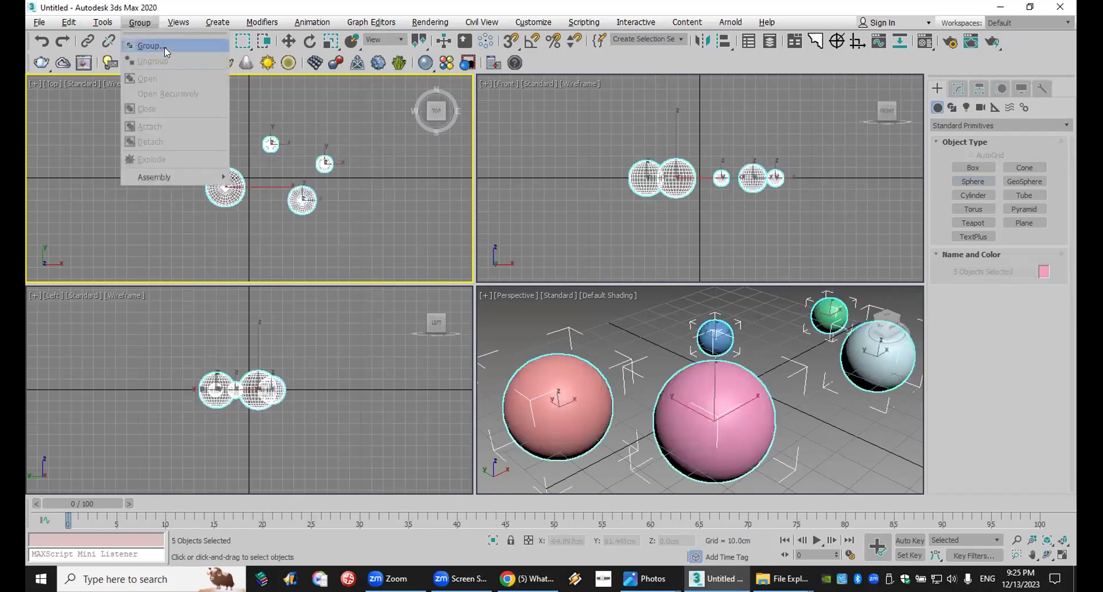
pyautogui.click(164, 47)
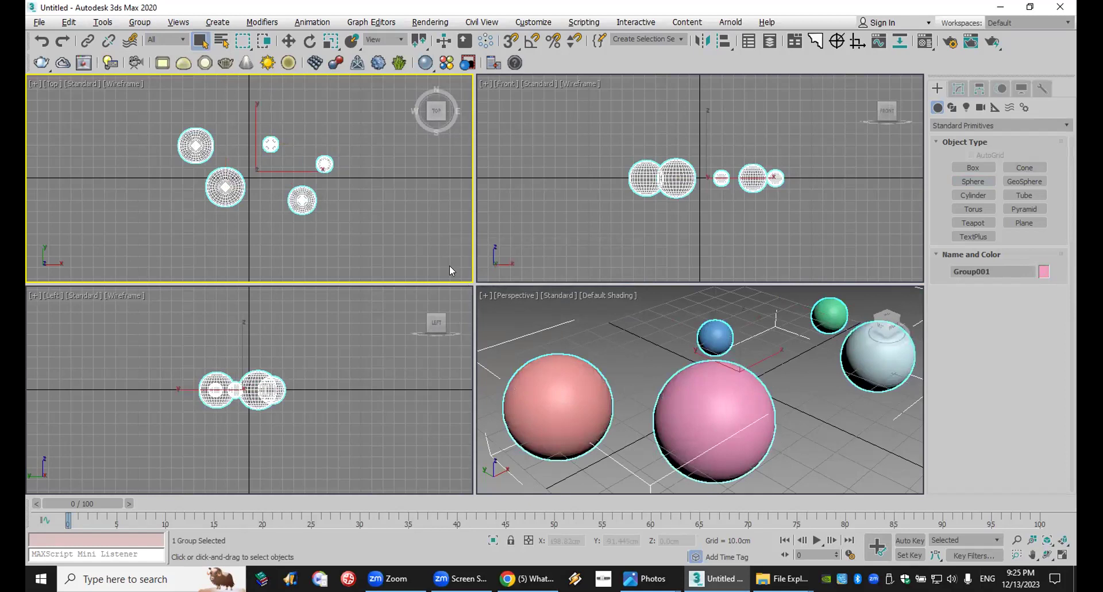
pyautogui.click(404, 239)
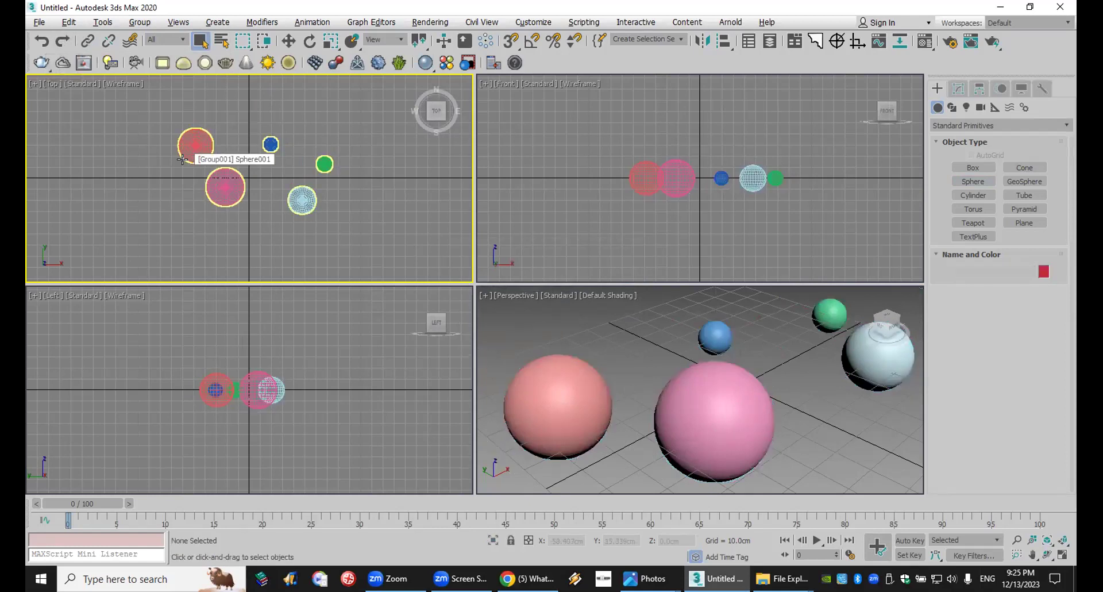
pyautogui.click(293, 206)
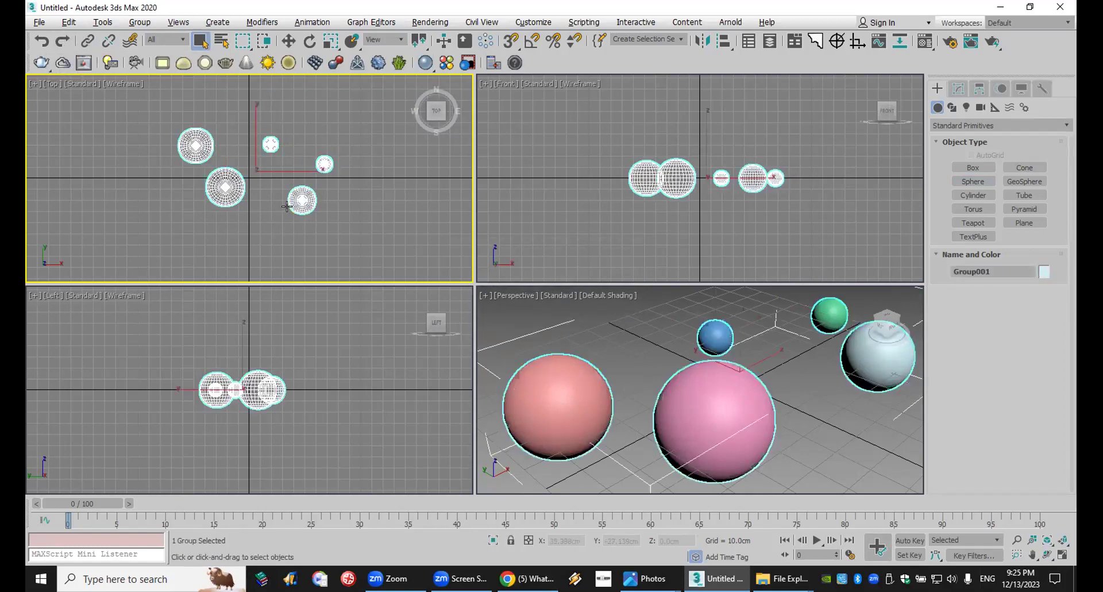
# Ungroup the five spheres and undo the ungrouping.
pyautogui.click(139, 22)
pyautogui.click(162, 59)
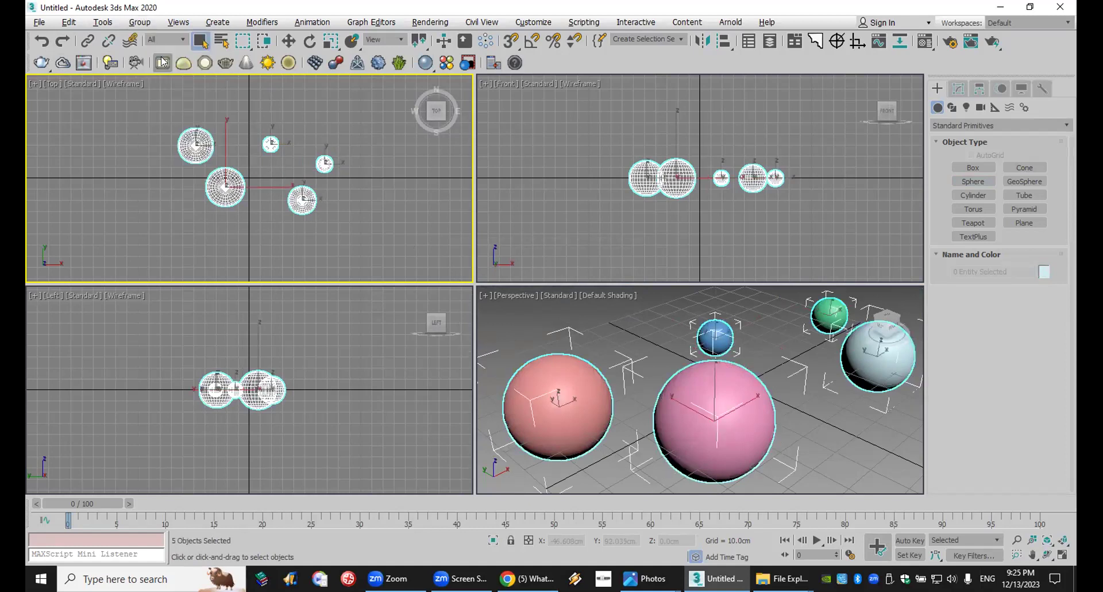
pyautogui.hotkey('ctrl', 'z')
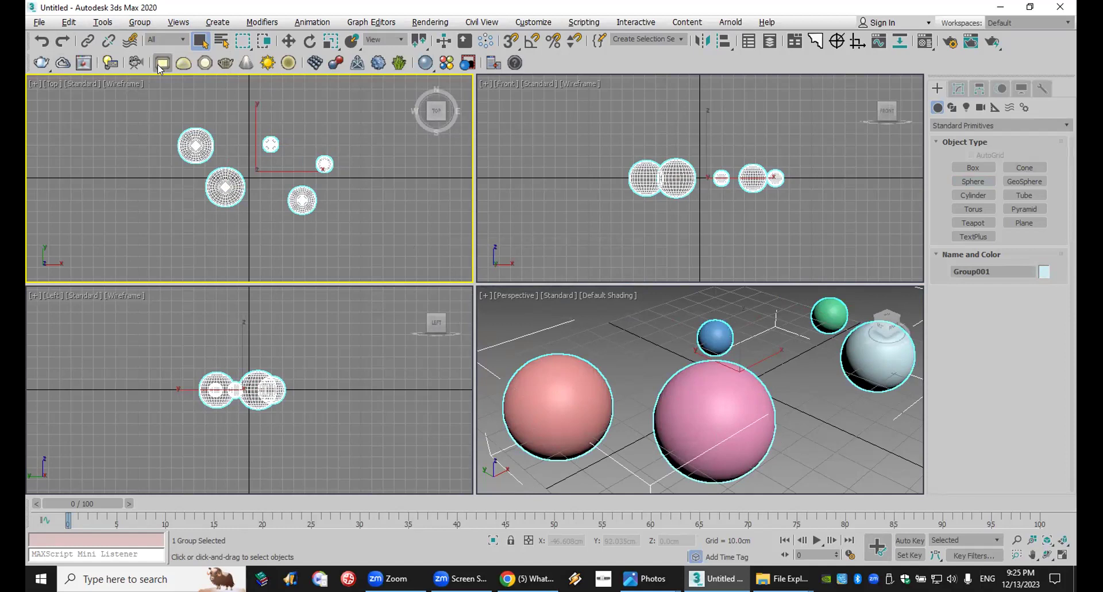
# Open the sphere group for direct access to its members and pick the large pink sphere.
pyautogui.click(138, 22)
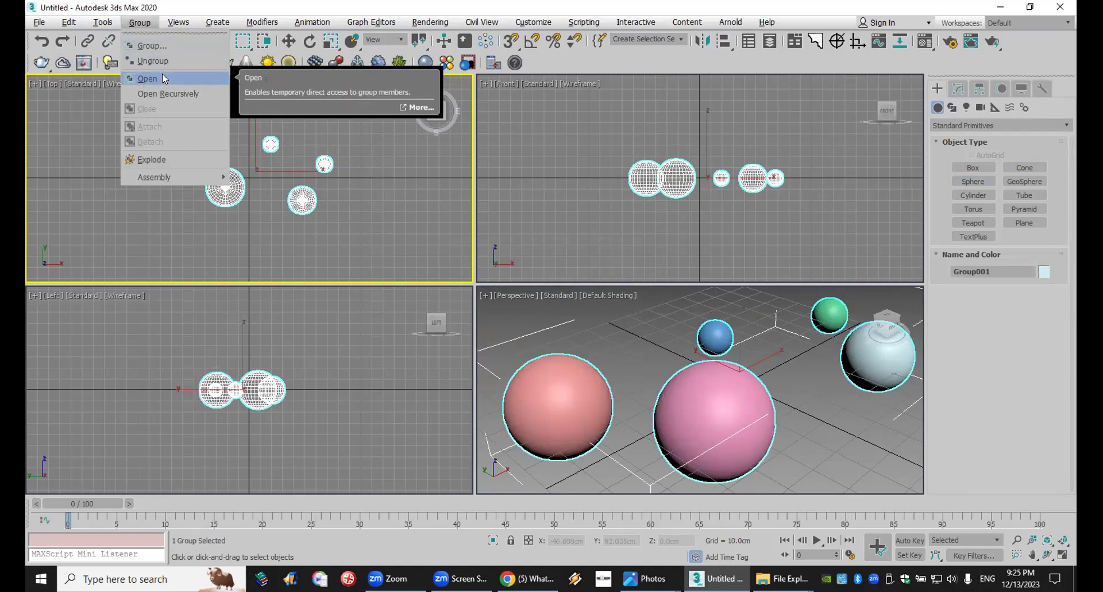
pyautogui.click(163, 79)
pyautogui.click(214, 188)
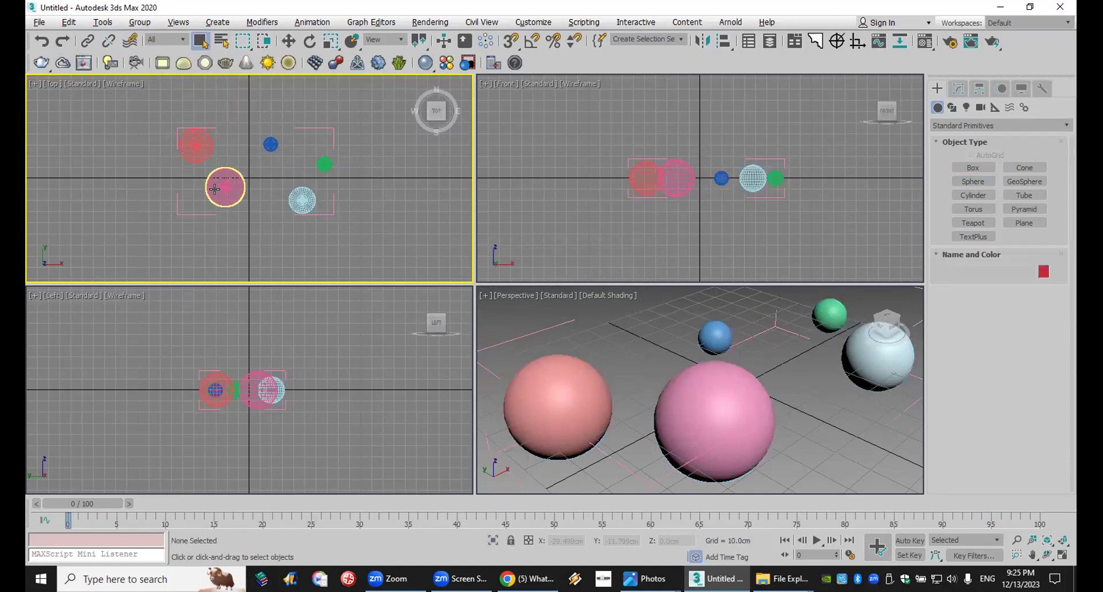
# Copy the large pink sphere to the left inside the open group and detach the copy from the group.
pyautogui.click(288, 40)
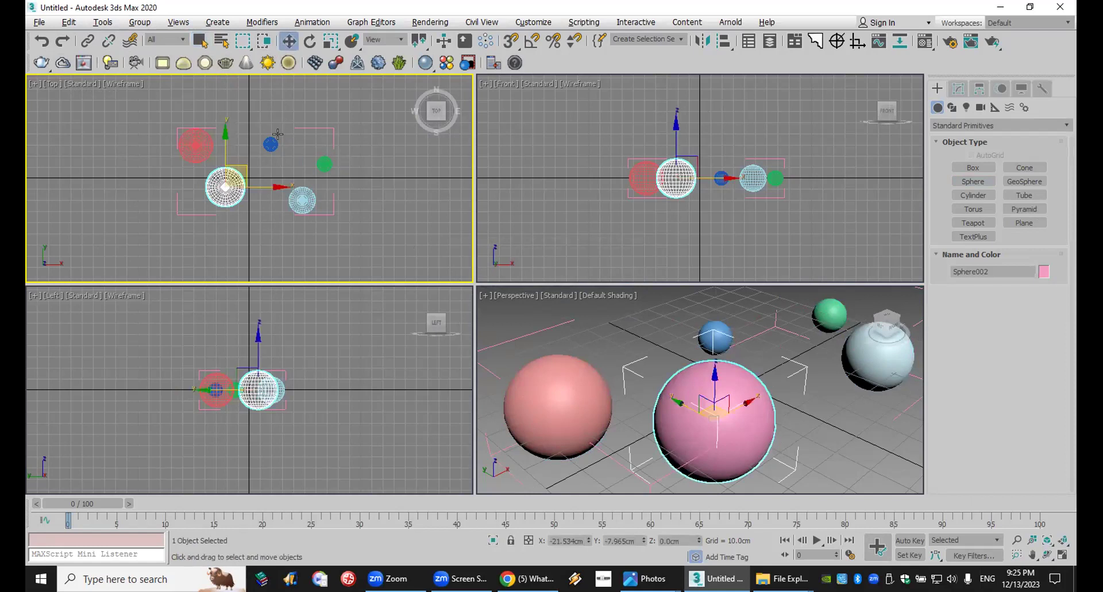
pyautogui.moveTo(244, 186)
pyautogui.keyDown('shift'); pyautogui.mouseDown()
pyautogui.moveTo(147, 241)
pyautogui.moveTo(144, 260)
pyautogui.mouseUp(); pyautogui.keyUp('shift')
pyautogui.click(557, 340)
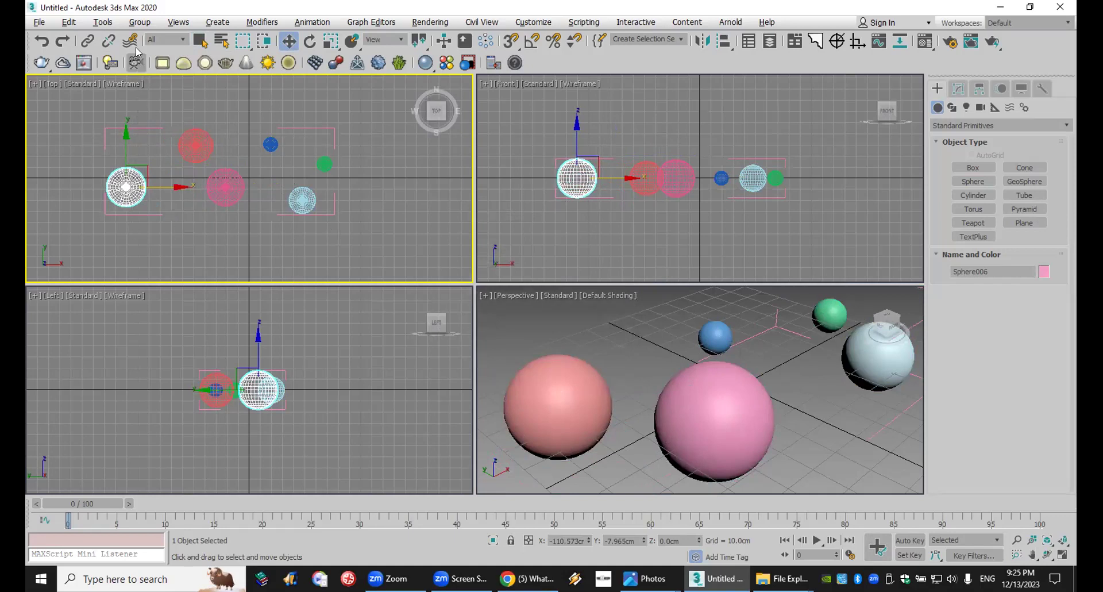
pyautogui.click(138, 23)
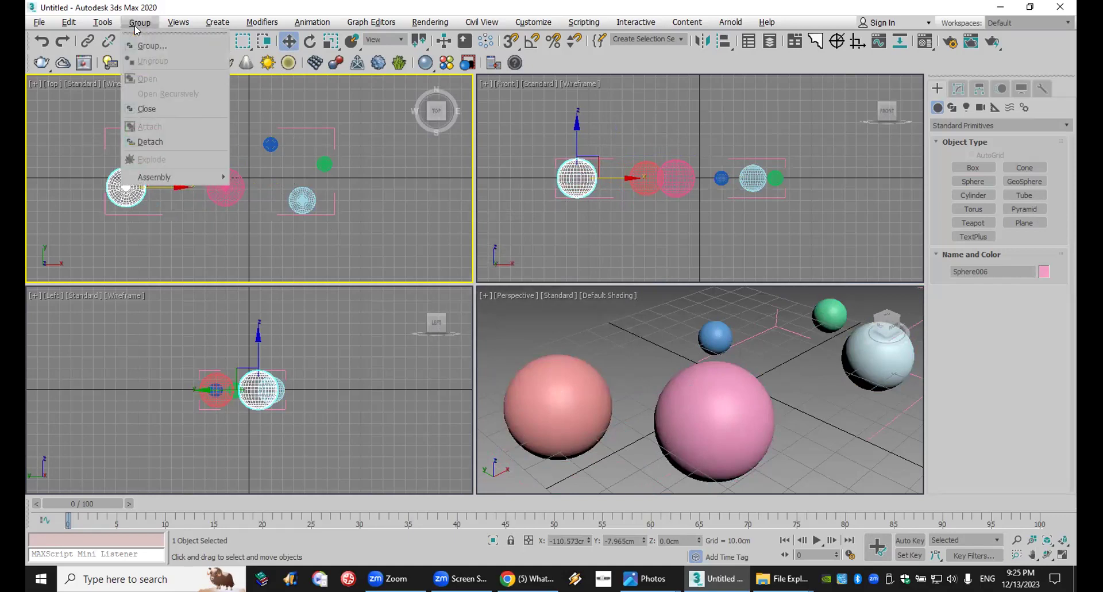
pyautogui.click(180, 143)
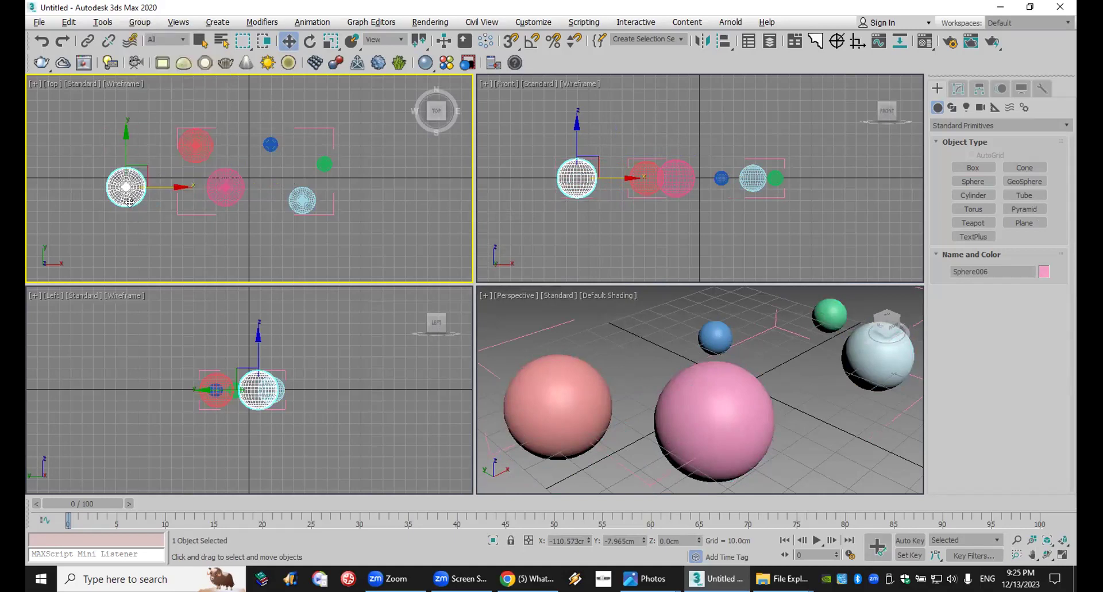
# Close the sphere group, move it to the right in the Top view, and shift the detached pink sphere slightly.
pyautogui.click(225, 186)
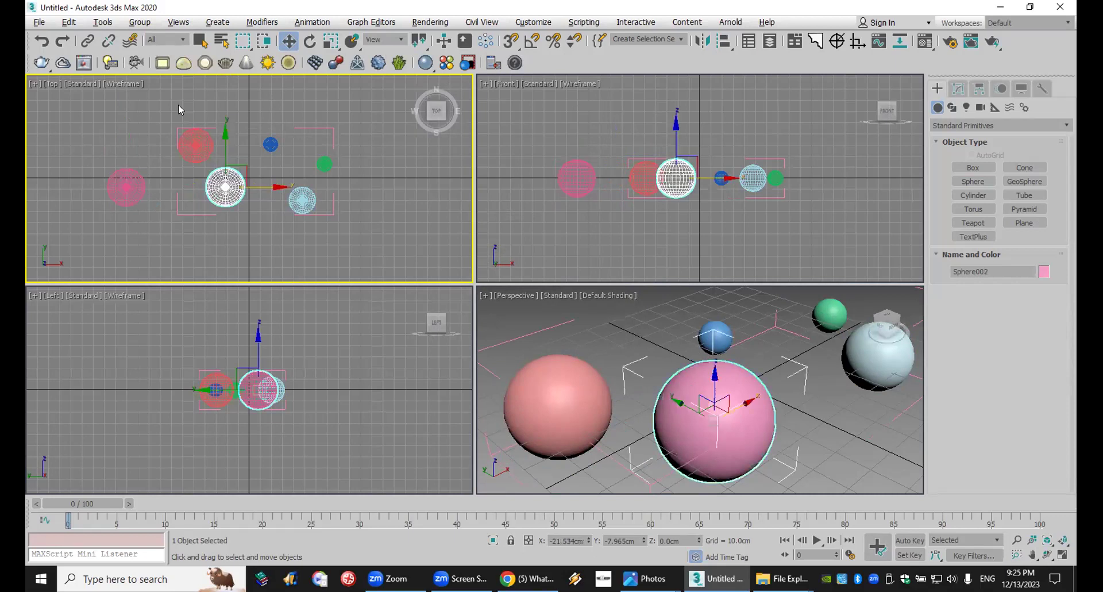
pyautogui.click(138, 22)
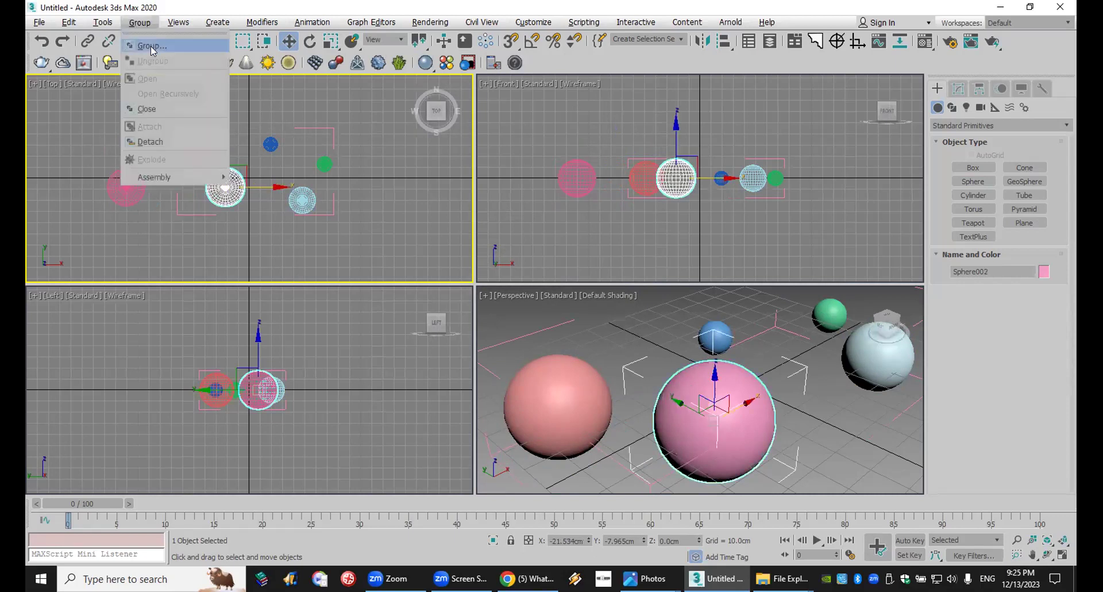
pyautogui.click(172, 102)
pyautogui.hotkey('ctrl', 'z')
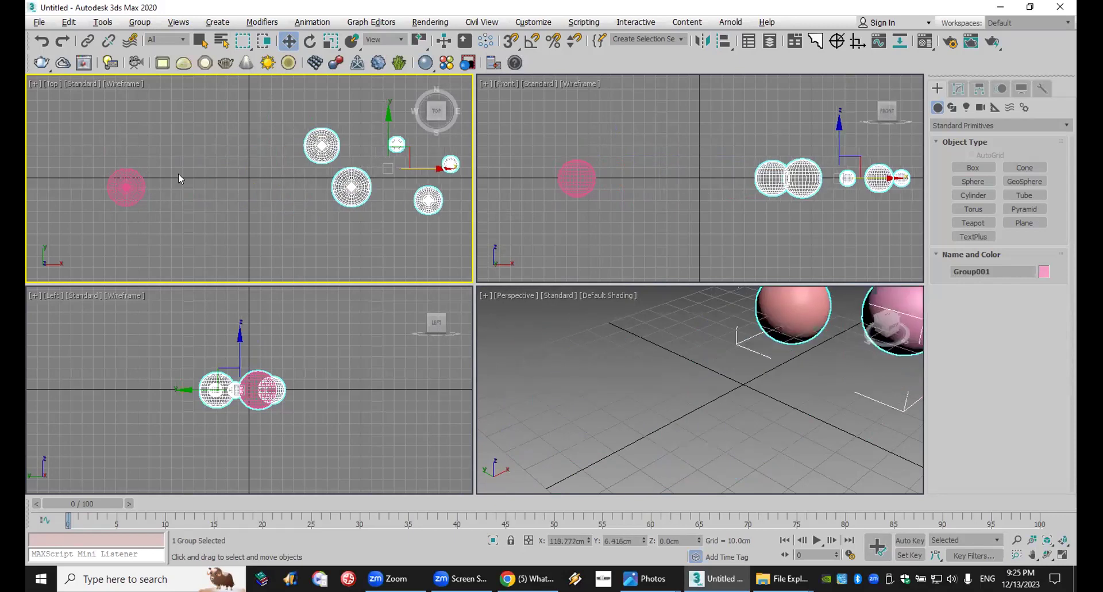
pyautogui.moveTo(172, 183); pyautogui.dragTo(202, 189)
pyautogui.scroll(-3, 202, 189)
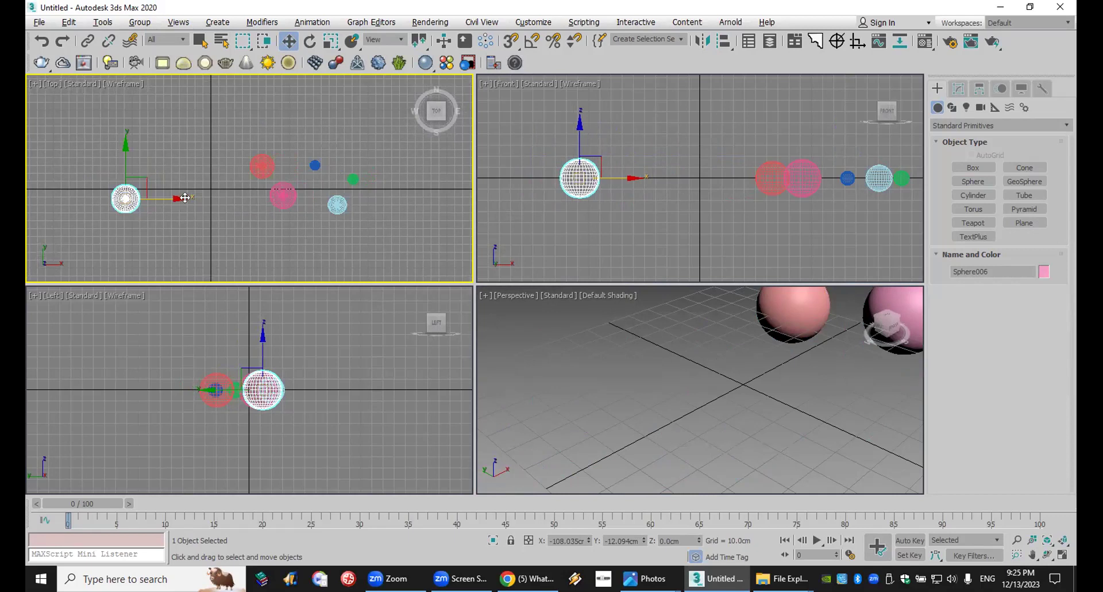
# Delete all the spheres from the scene.
pyautogui.click(241, 148)
pyautogui.moveTo(314, 228); pyautogui.dragTo(367, 240)
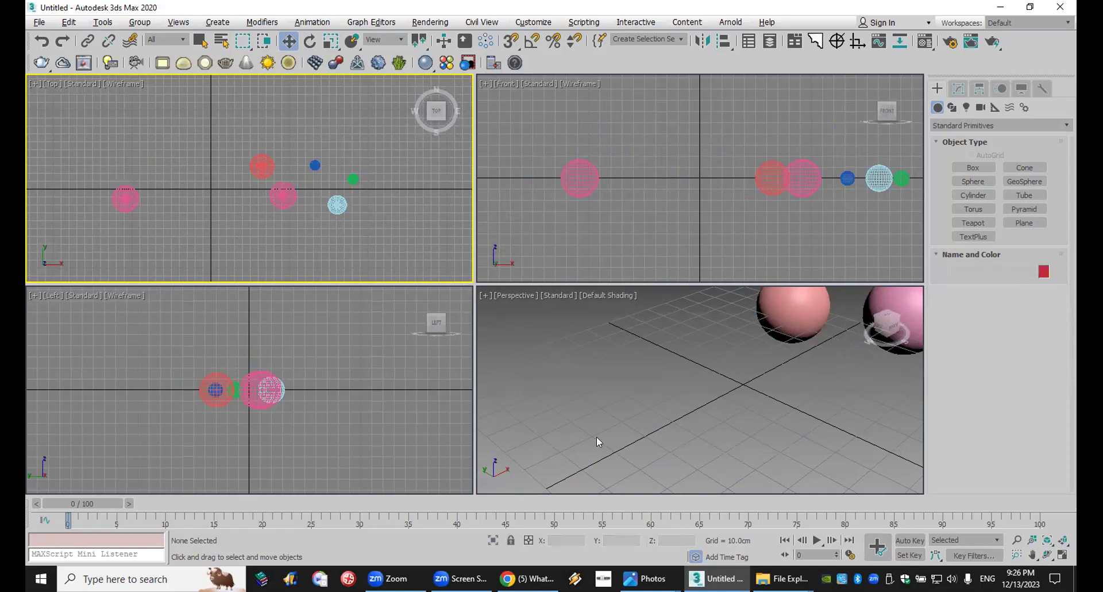
pyautogui.hotkey('ctrl', 'a')
pyautogui.press('Delete')
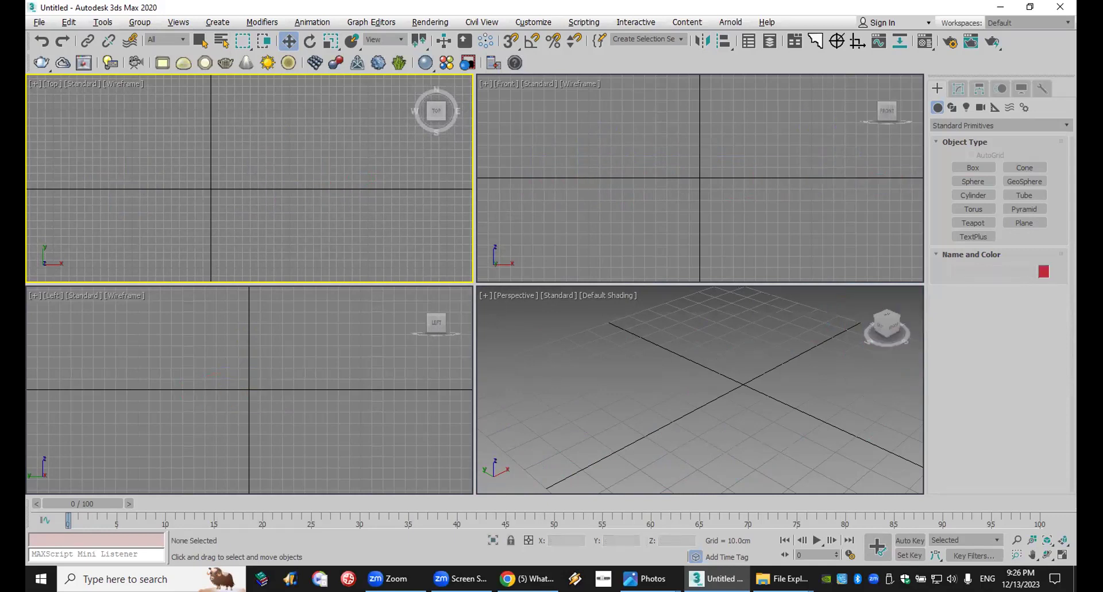
# Switch to the WhatsApp class group chat and examine today's student messages and images.
pyautogui.hotkey('alt', 'Tab')
pyautogui.scroll(10, 550, 359)
pyautogui.scroll(10, 551, 358)
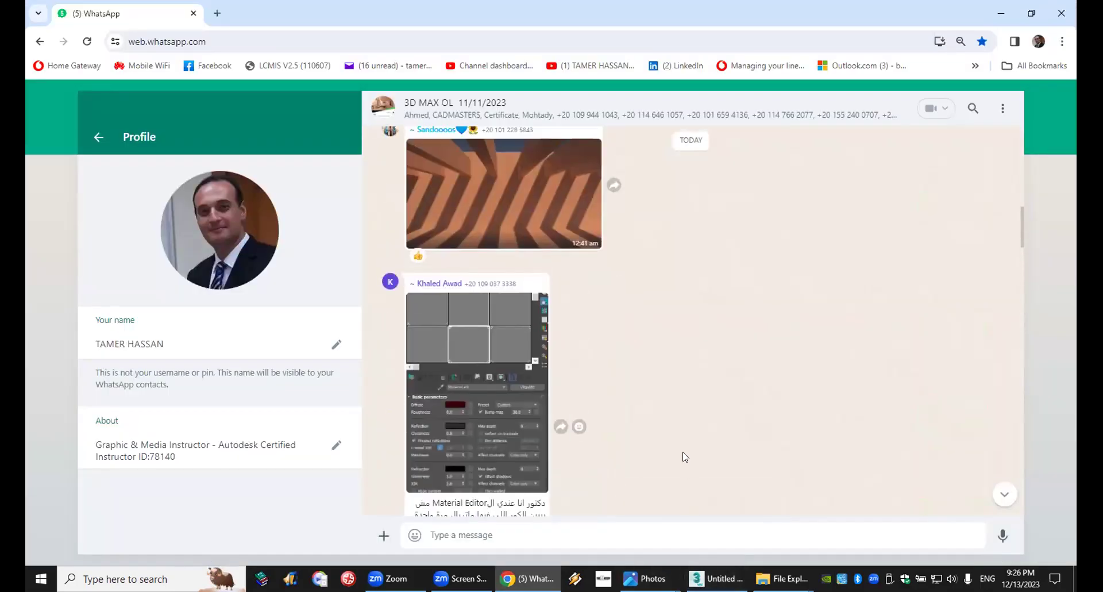
pyautogui.scroll(-5, 685, 455)
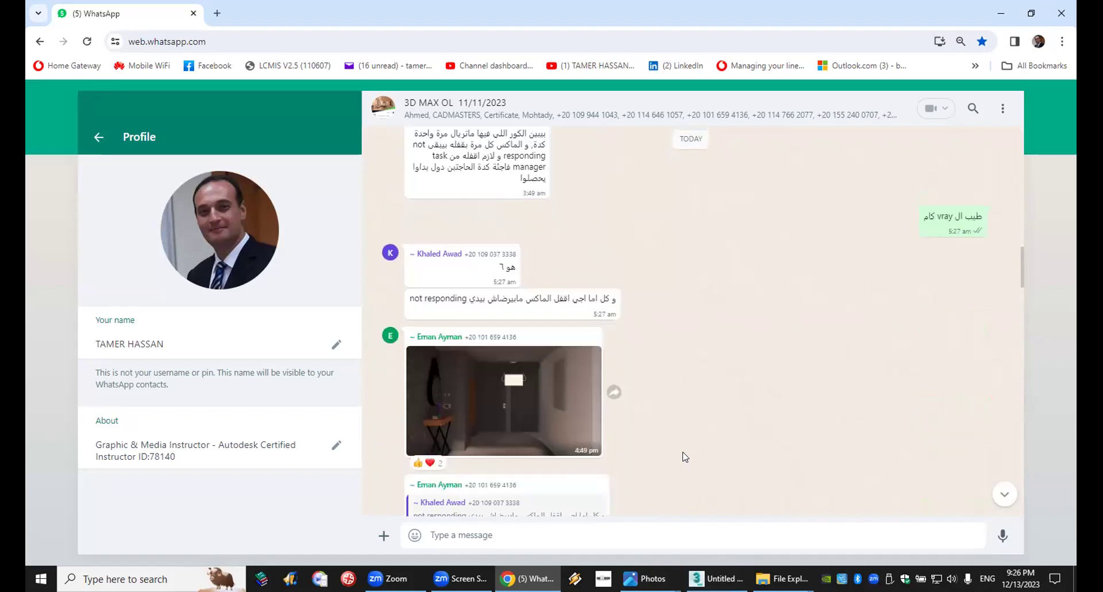
# Switch to 3ds Max and open the recent scene a11-11a.max, accepting the missing DLLs and dismissing the Scene Converter.
pyautogui.click(716, 579)
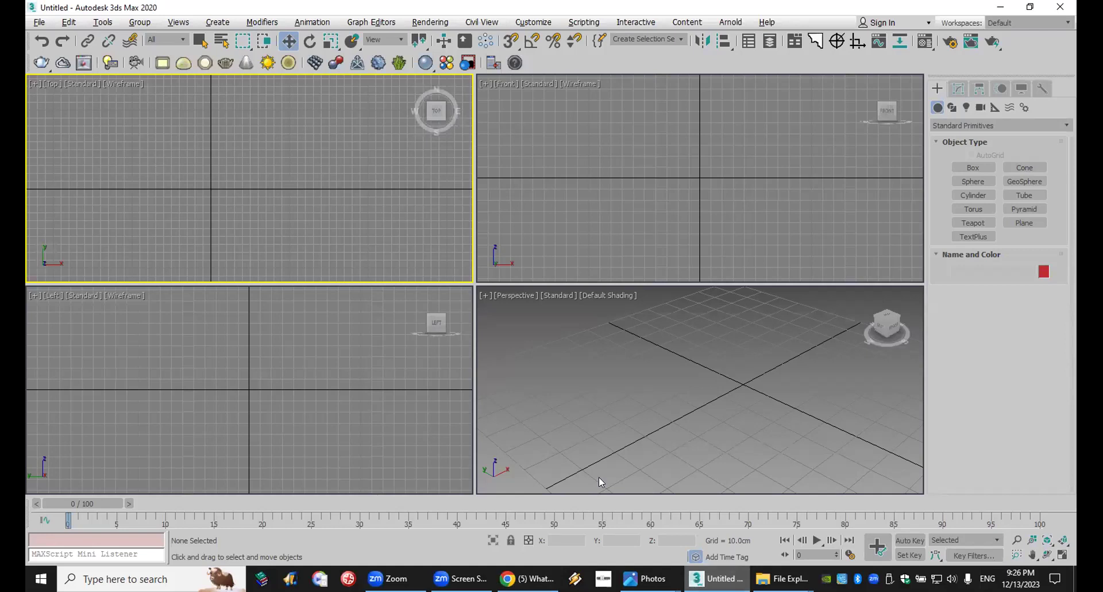
pyautogui.click(39, 22)
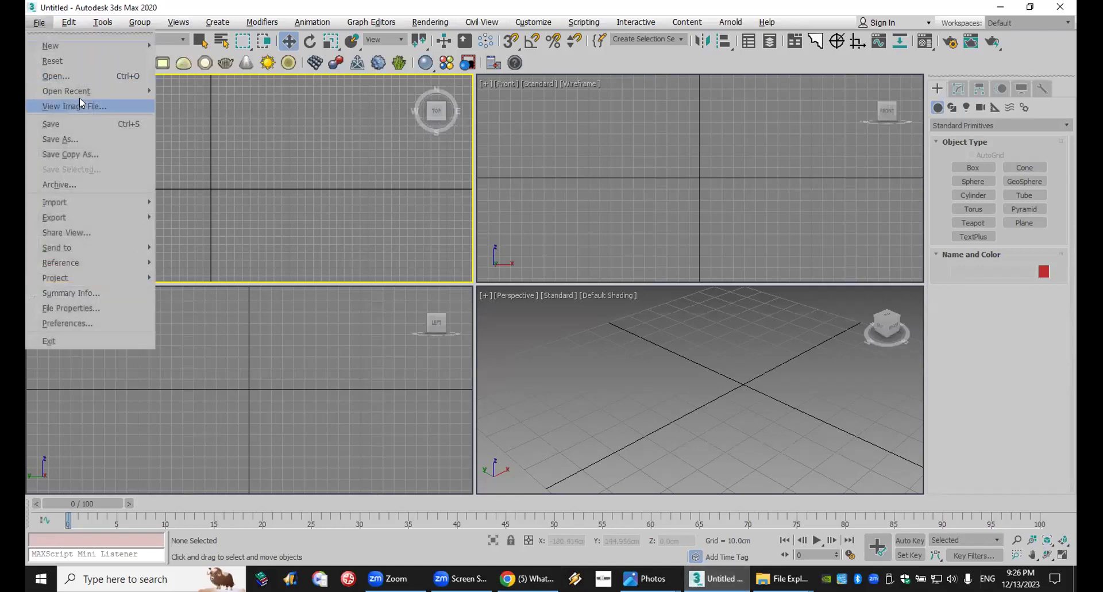
pyautogui.moveTo(79, 94)
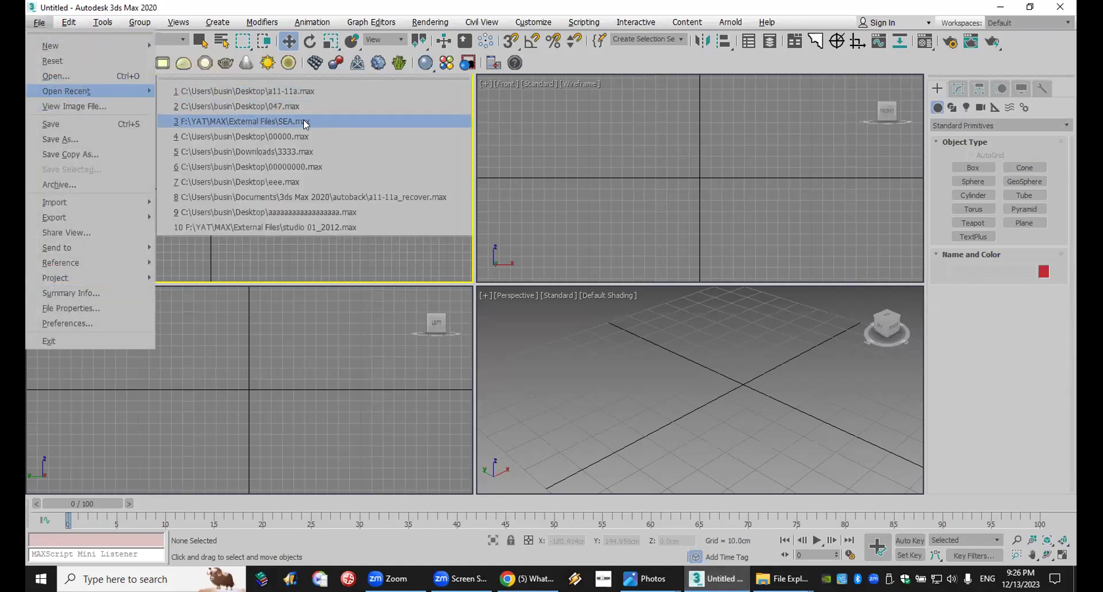
pyautogui.click(320, 90)
pyautogui.click(547, 310)
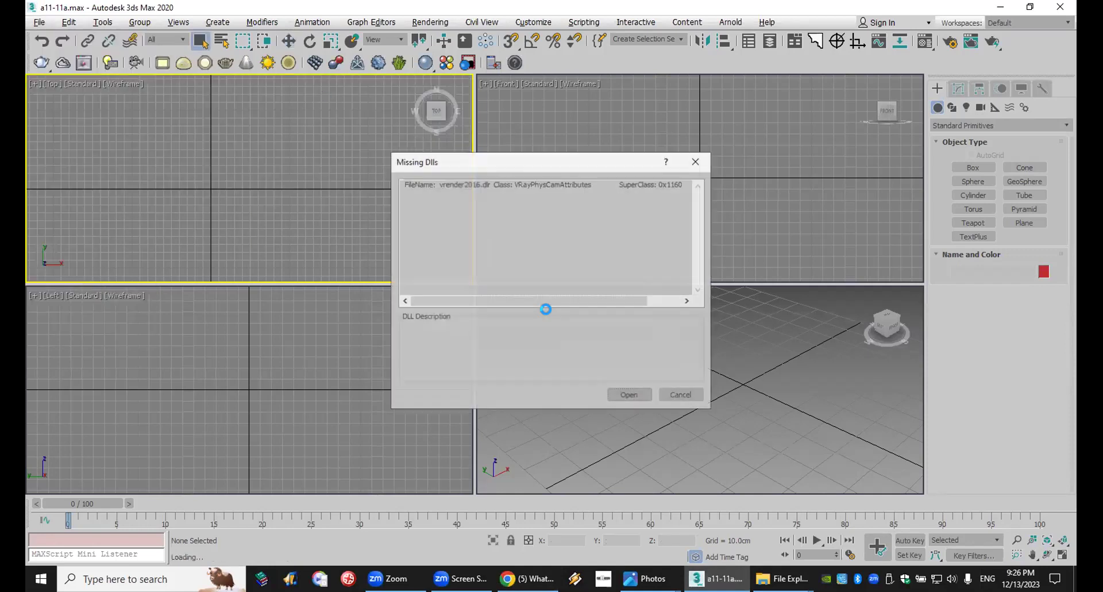
pyautogui.click(629, 393)
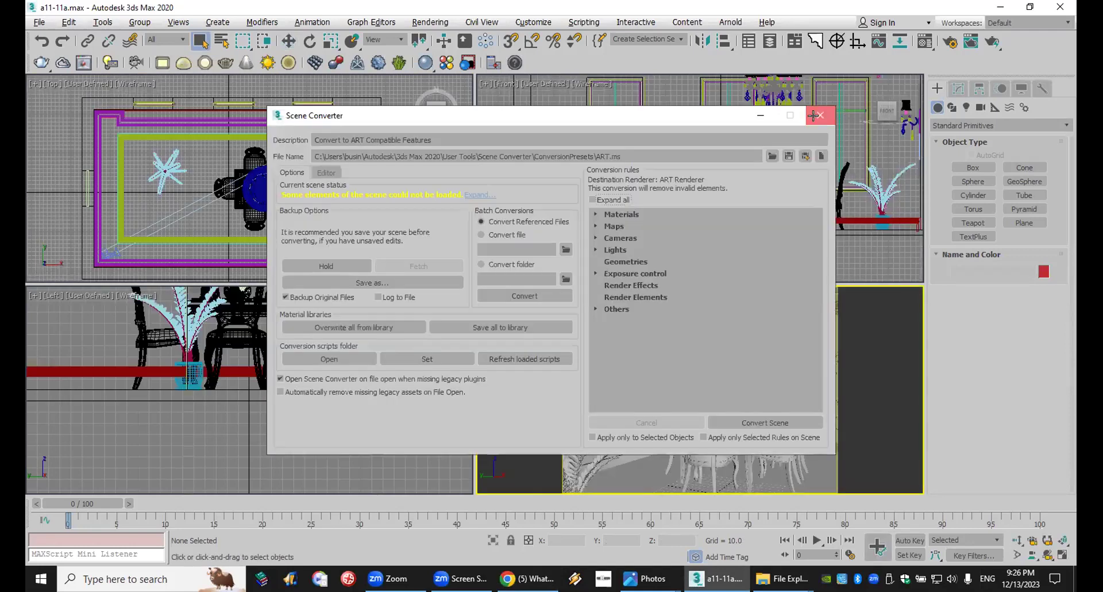
pyautogui.click(821, 115)
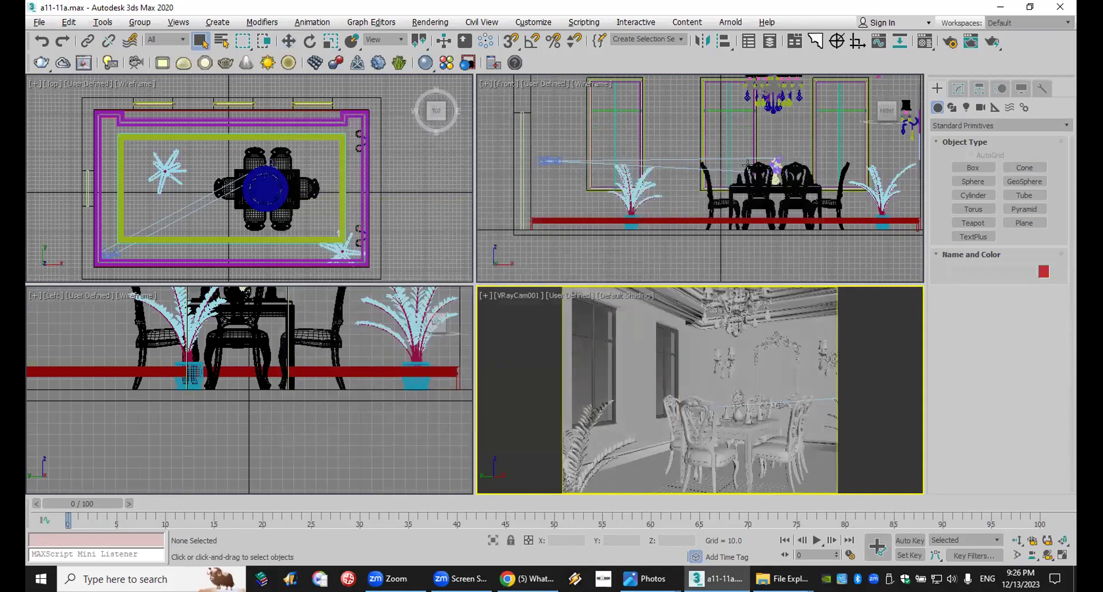
# Show the V-Ray light types available for creation in the dining-room scene.
pyautogui.click(966, 109)
pyautogui.click(974, 126)
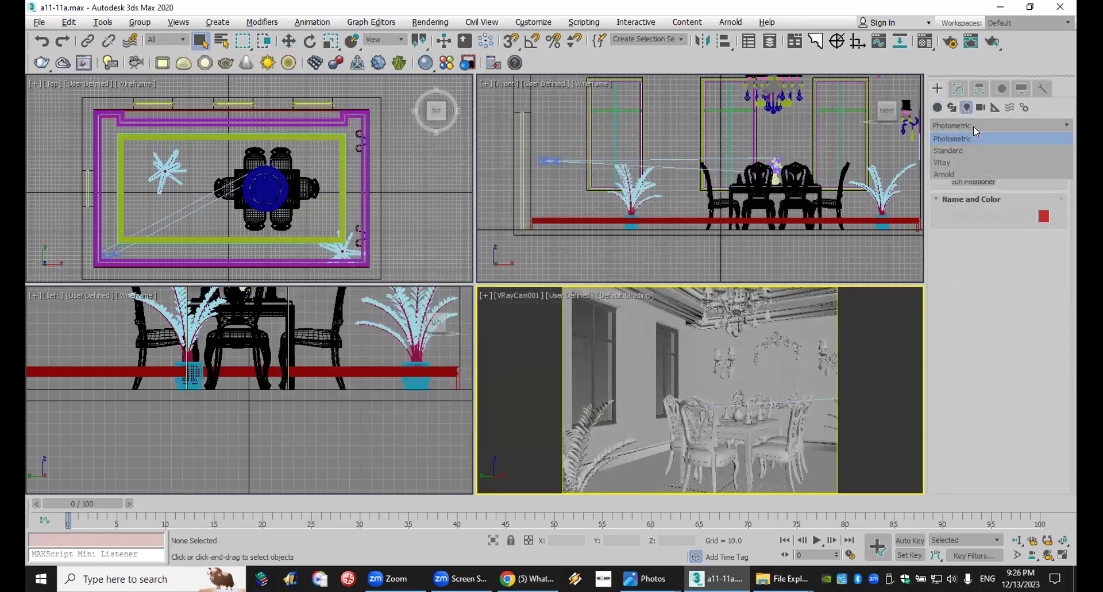
pyautogui.click(969, 159)
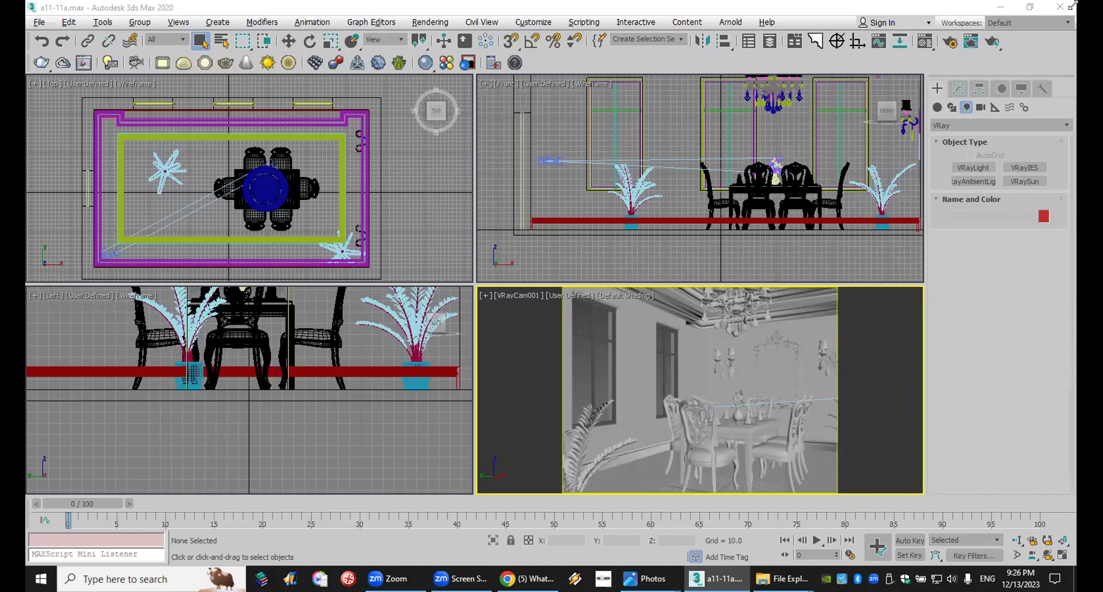
# Reset 3ds Max to an empty scene.
pyautogui.click(39, 21)
pyautogui.click(53, 60)
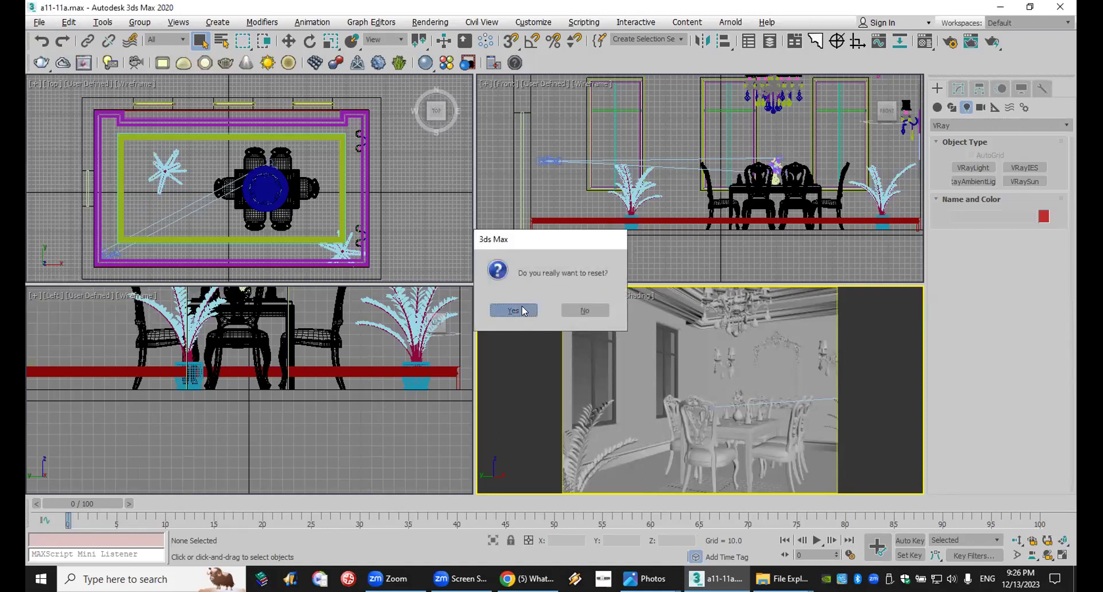
pyautogui.click(522, 306)
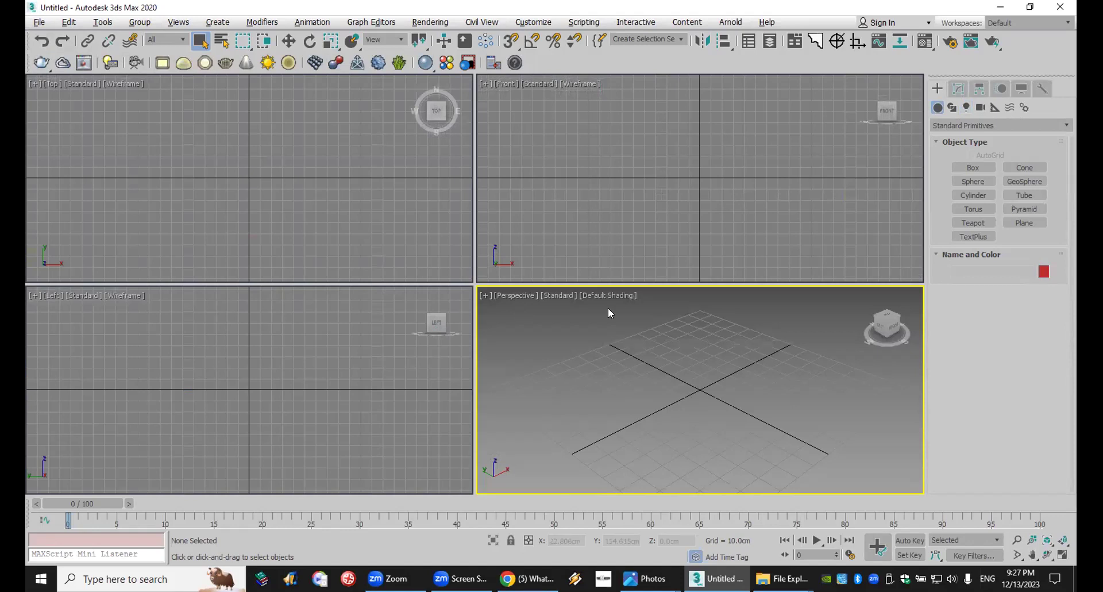
# Reset the Material/Map Browser to its defaults in the Slate Material Editor and close the editor.
pyautogui.moveTo(927, 42); pyautogui.dragTo(920, 81)
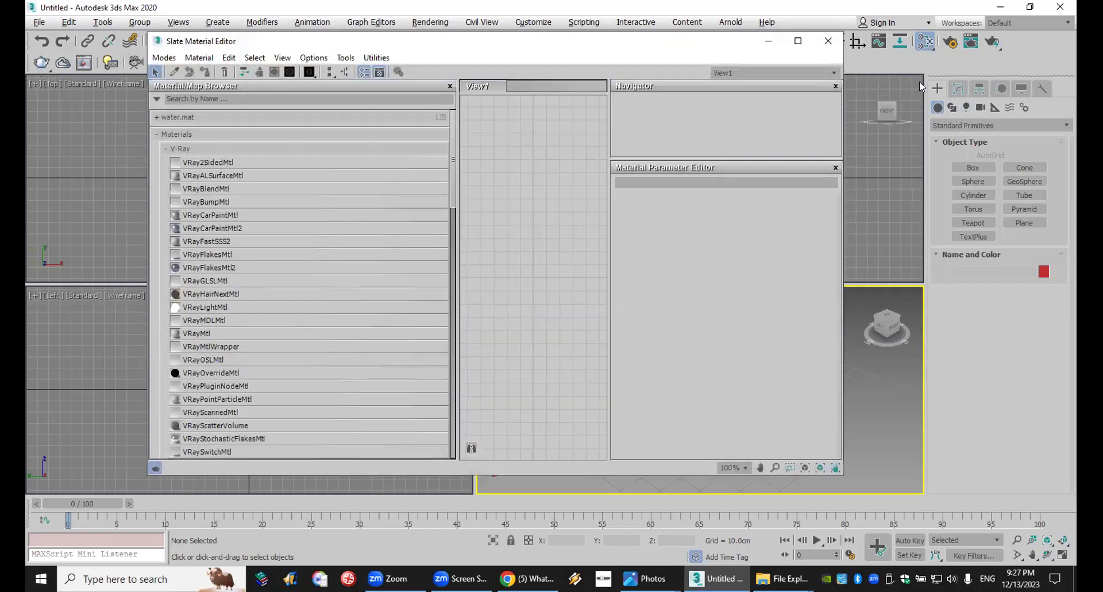
pyautogui.click(155, 101)
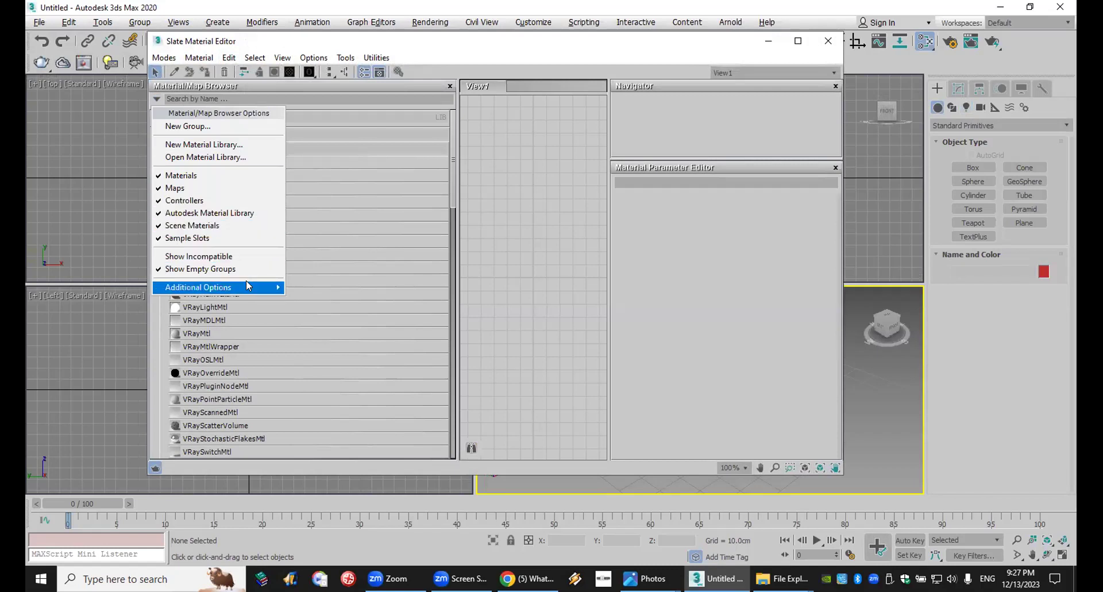
pyautogui.moveTo(247, 286)
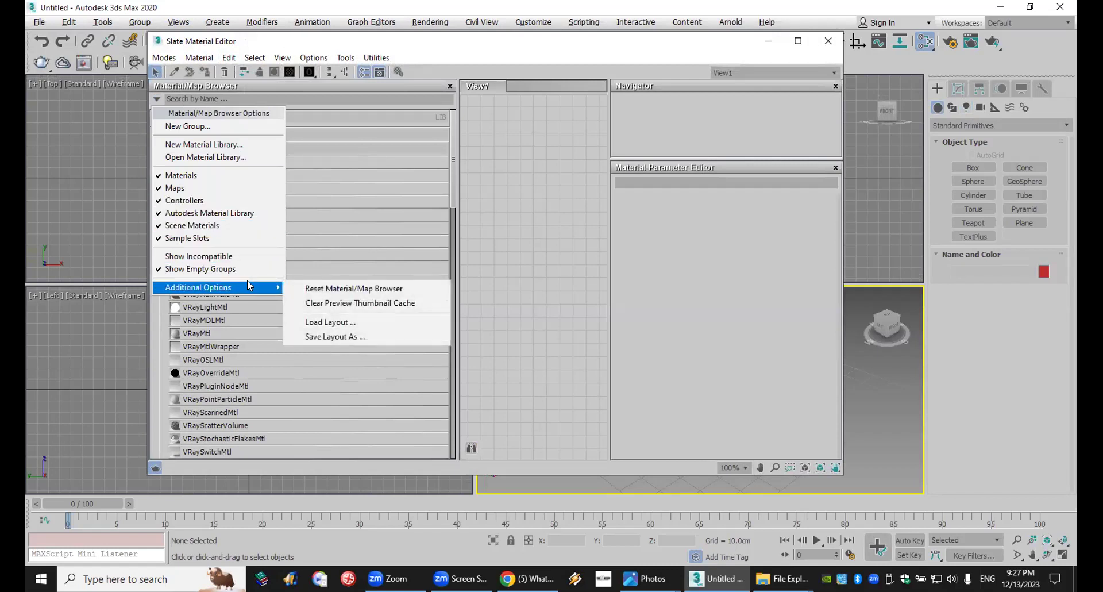
pyautogui.click(345, 292)
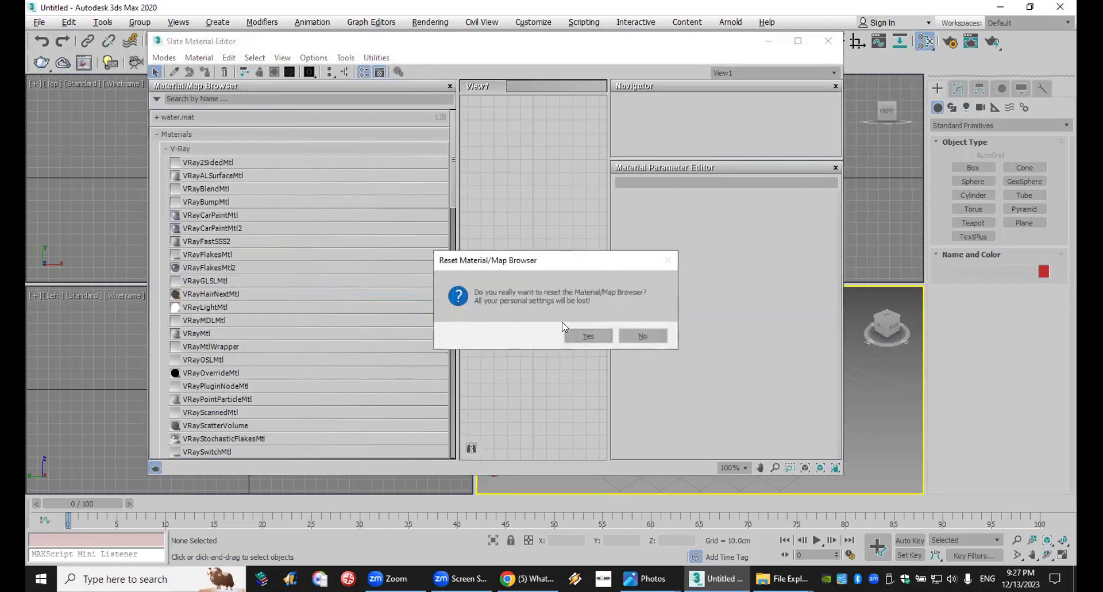
pyautogui.click(596, 336)
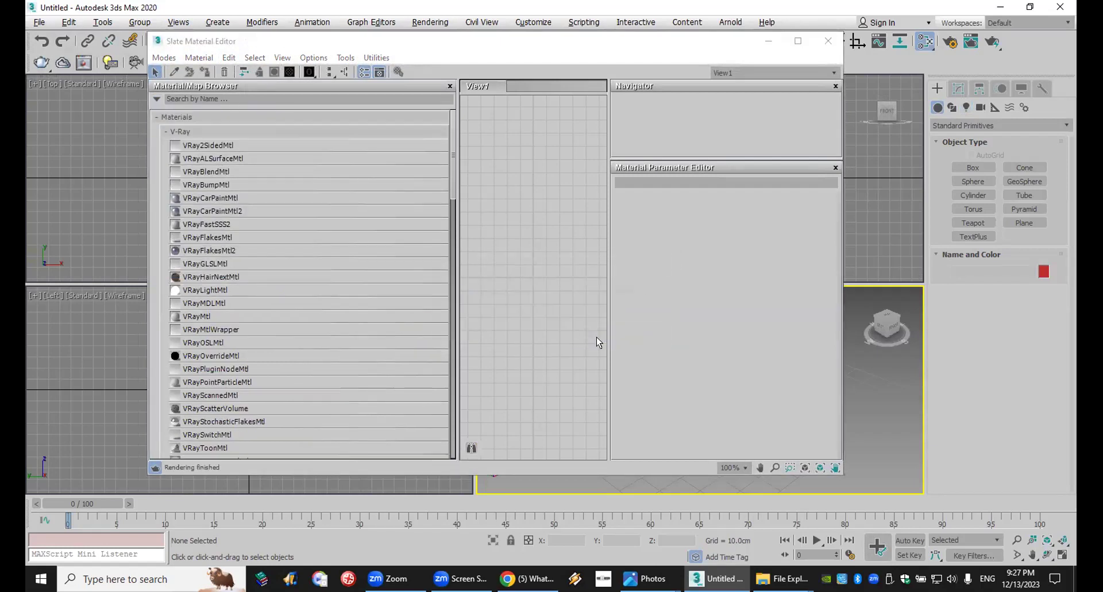
pyautogui.click(828, 41)
pyautogui.click(396, 232)
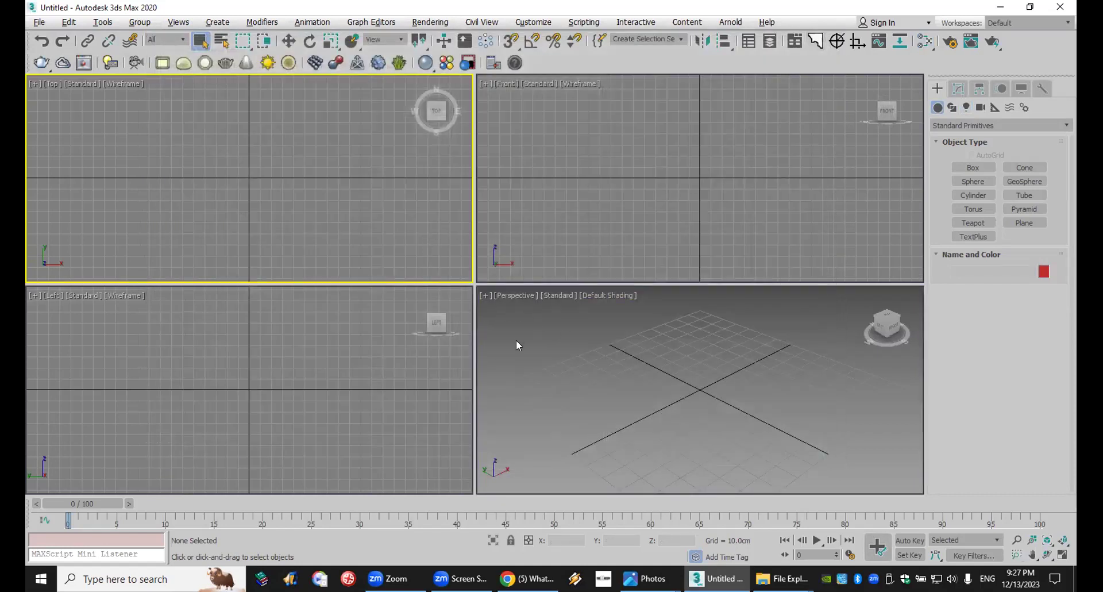
pyautogui.click(514, 310)
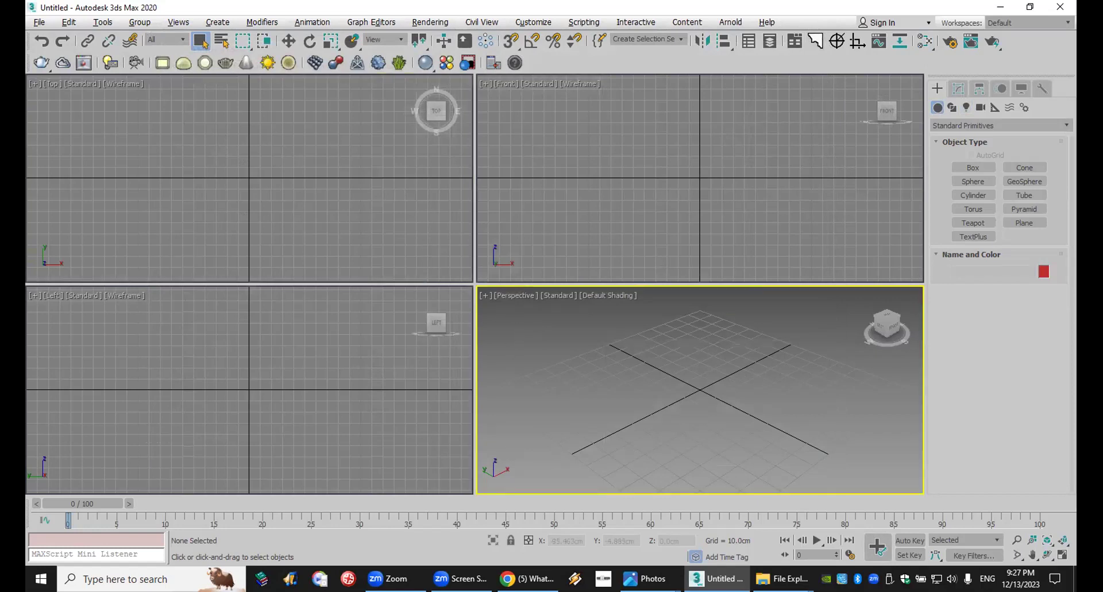
pyautogui.hotkey('alt', 'Tab')
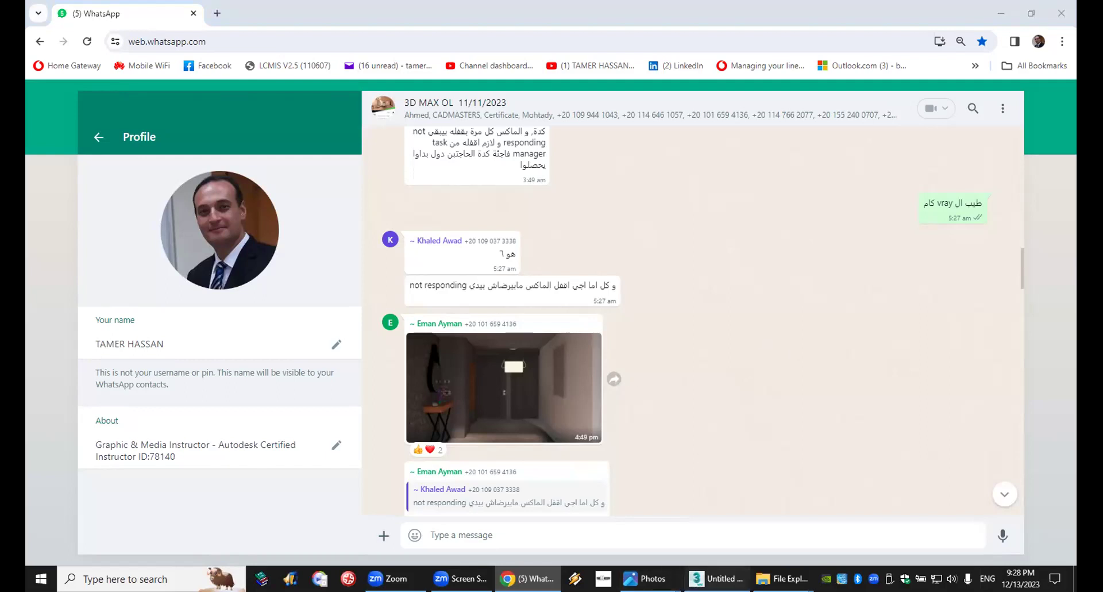
pyautogui.click(717, 578)
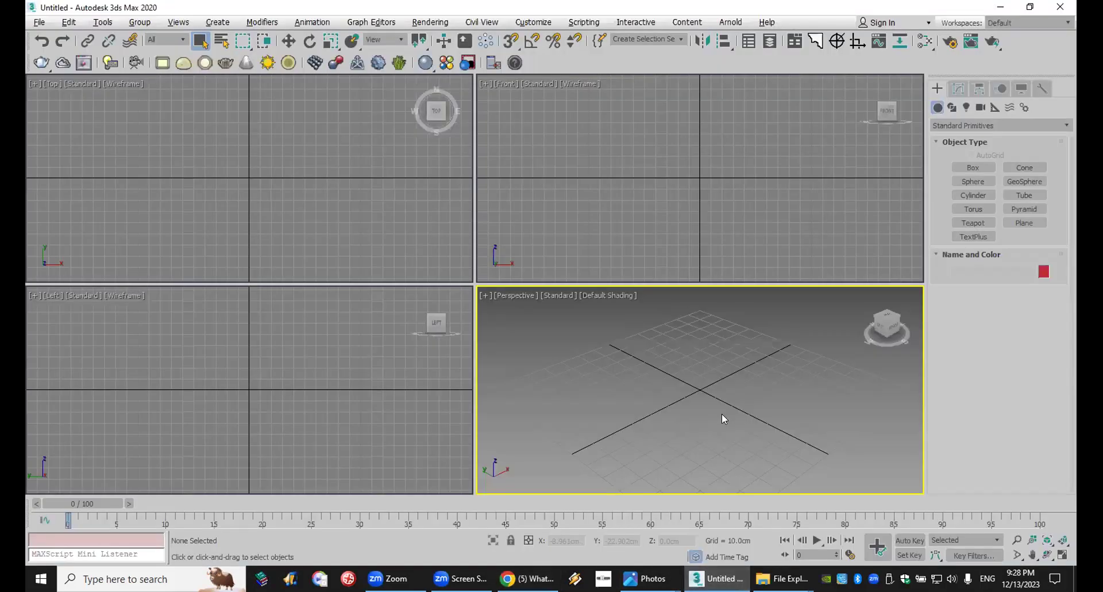
# Start a VRayLight from the V-Ray lights and view the list of its shape types.
pyautogui.click(967, 106)
pyautogui.click(974, 122)
pyautogui.click(975, 161)
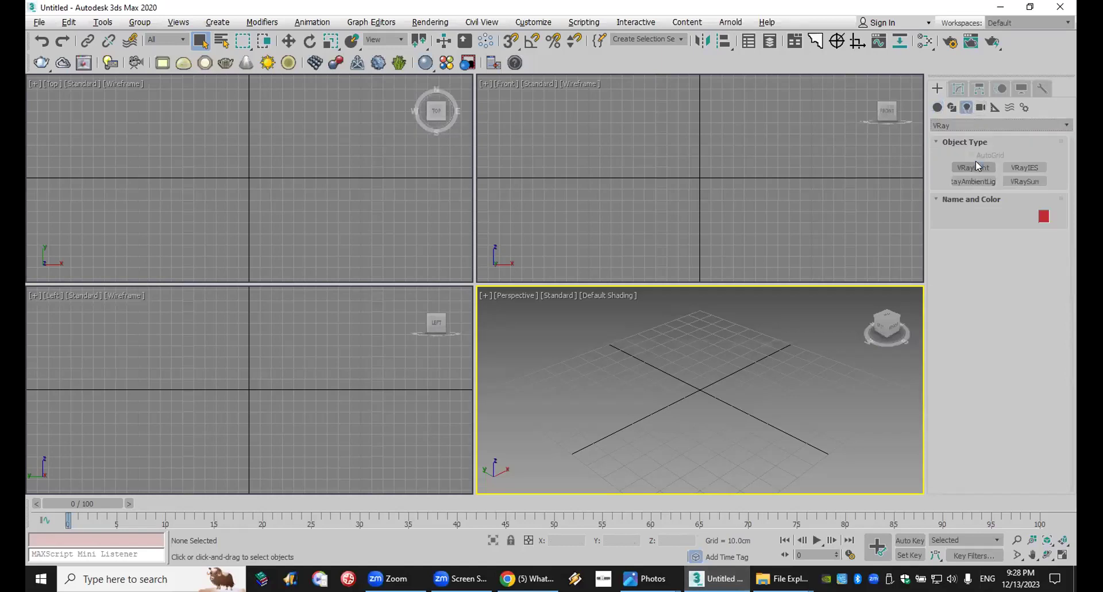
pyautogui.click(981, 169)
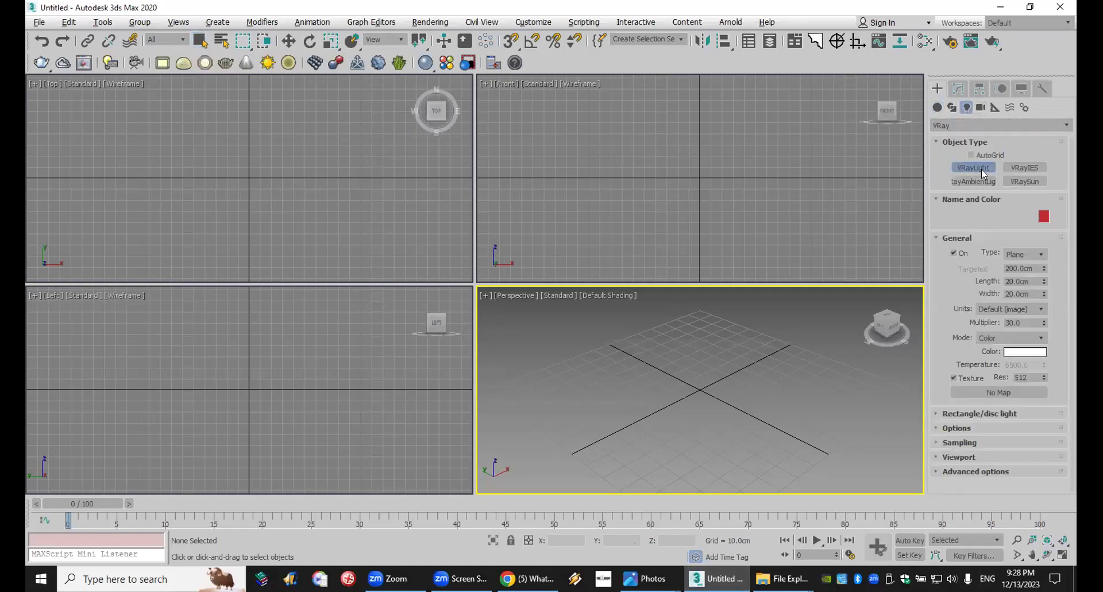
pyautogui.click(1021, 253)
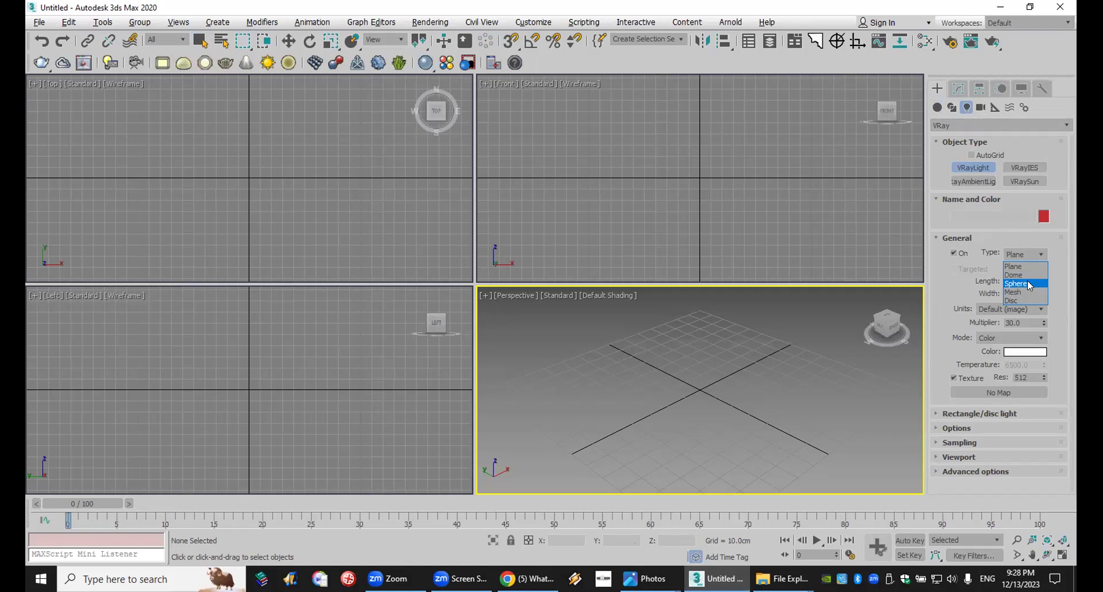
# Start opening another scene file.
pyautogui.click(42, 23)
pyautogui.click(42, 23)
pyautogui.click(60, 76)
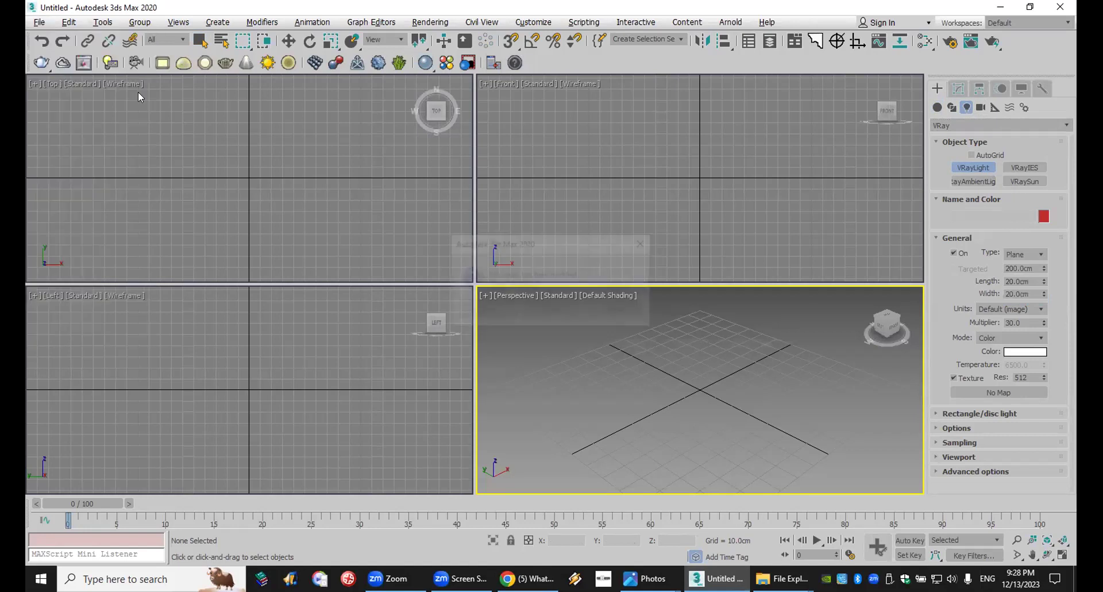
# Open the scene "lecture 06 castle HDRI.max" from the Desktop's MAX shortcut folder and dismiss the Scene Converter.
pyautogui.click(553, 312)
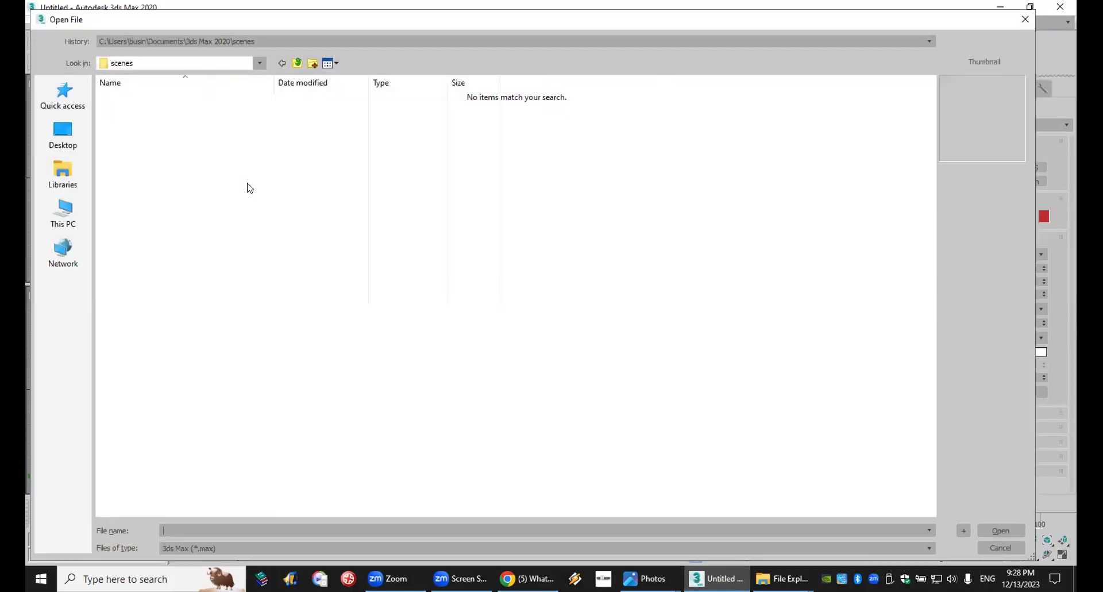
pyautogui.click(50, 143)
pyautogui.doubleClick(586, 273)
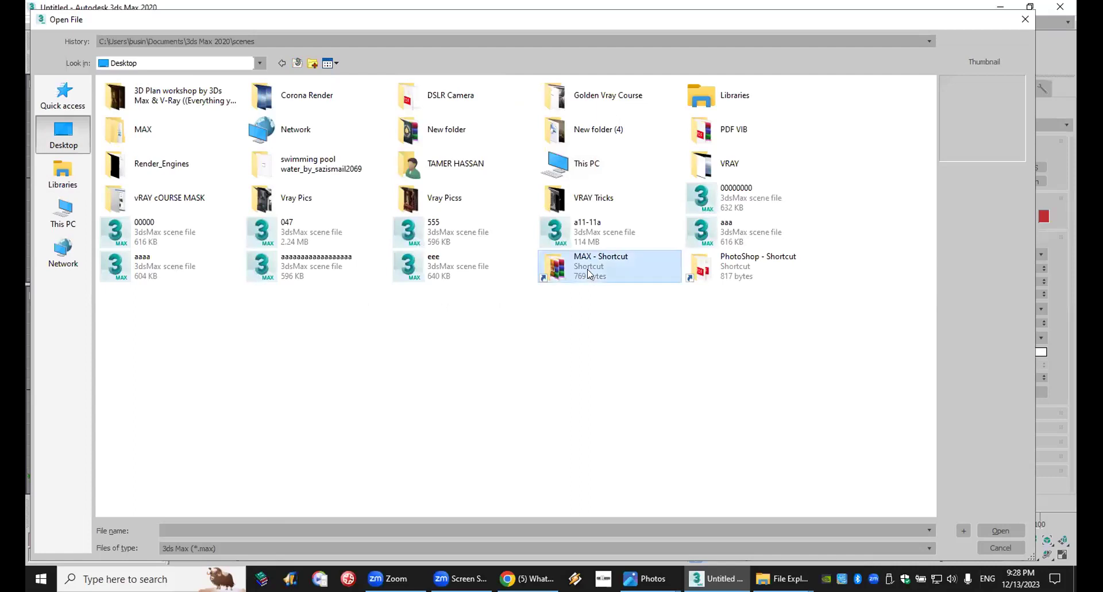
pyautogui.doubleClick(148, 172)
pyautogui.click(128, 308)
pyautogui.doubleClick(144, 275)
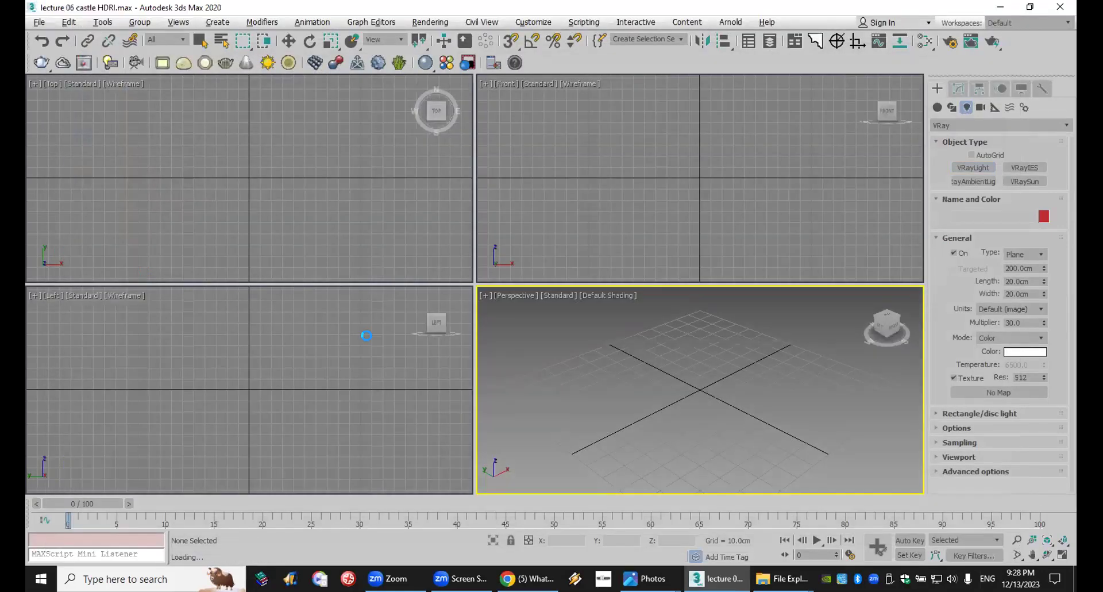
pyautogui.click(597, 394)
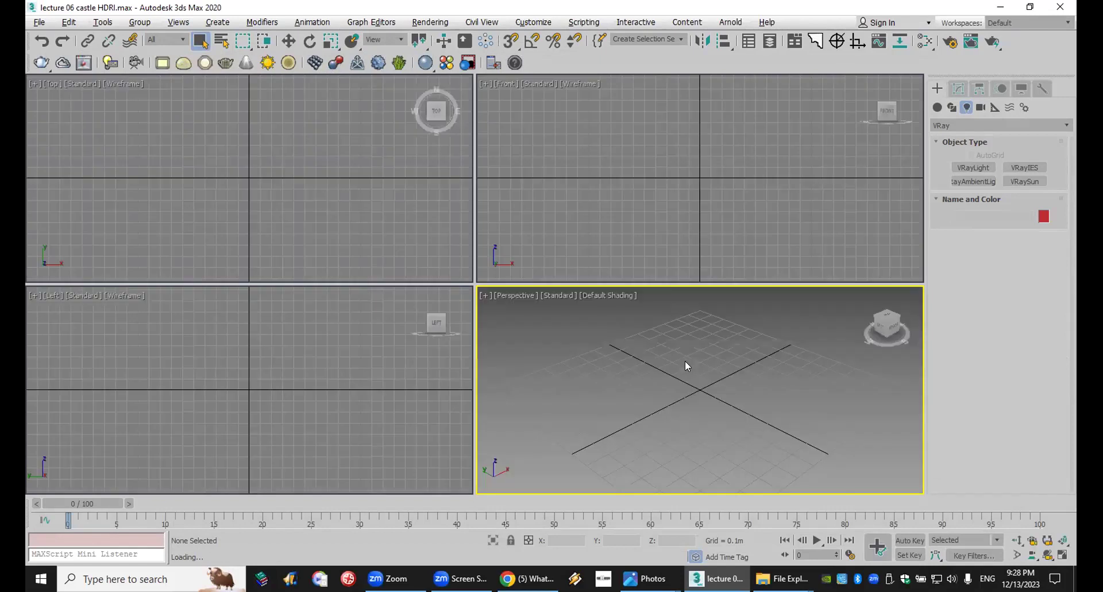
pyautogui.click(709, 406)
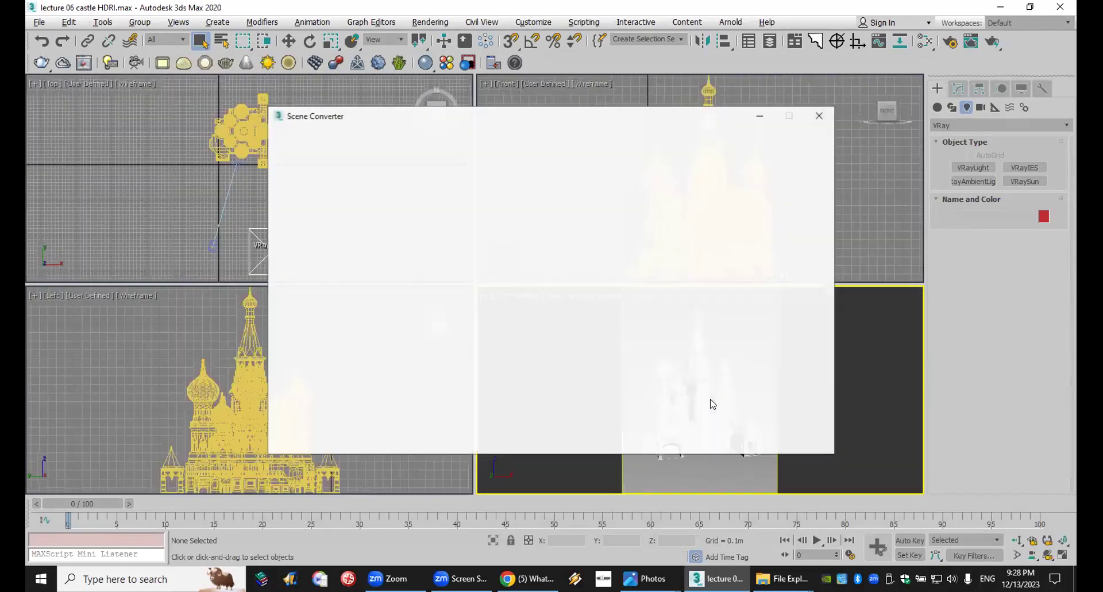
pyautogui.click(819, 115)
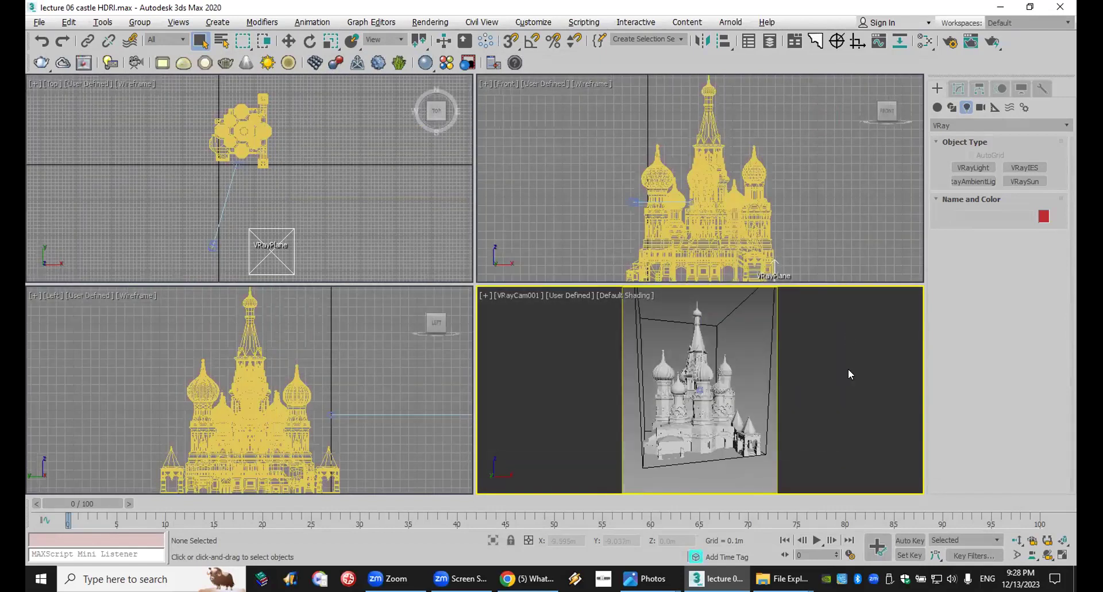
# Maximize the VRayCam001 viewport and shift the camera framing so the castle sits slightly lower, leaving nothing selected.
pyautogui.click(1062, 555)
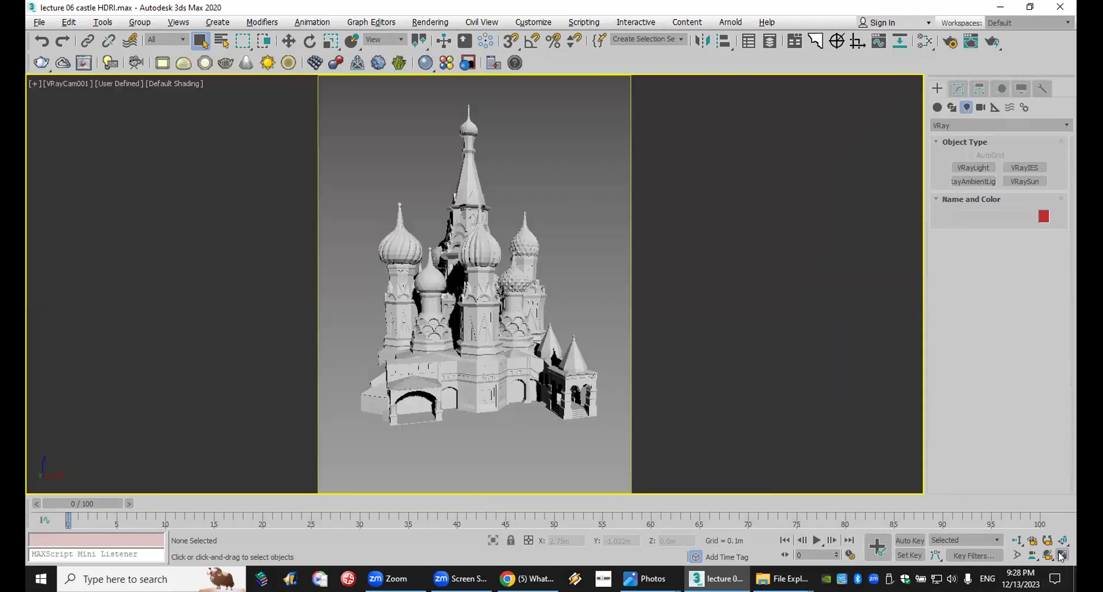
pyautogui.moveTo(575, 257); pyautogui.dragTo(576, 273, button='middle')
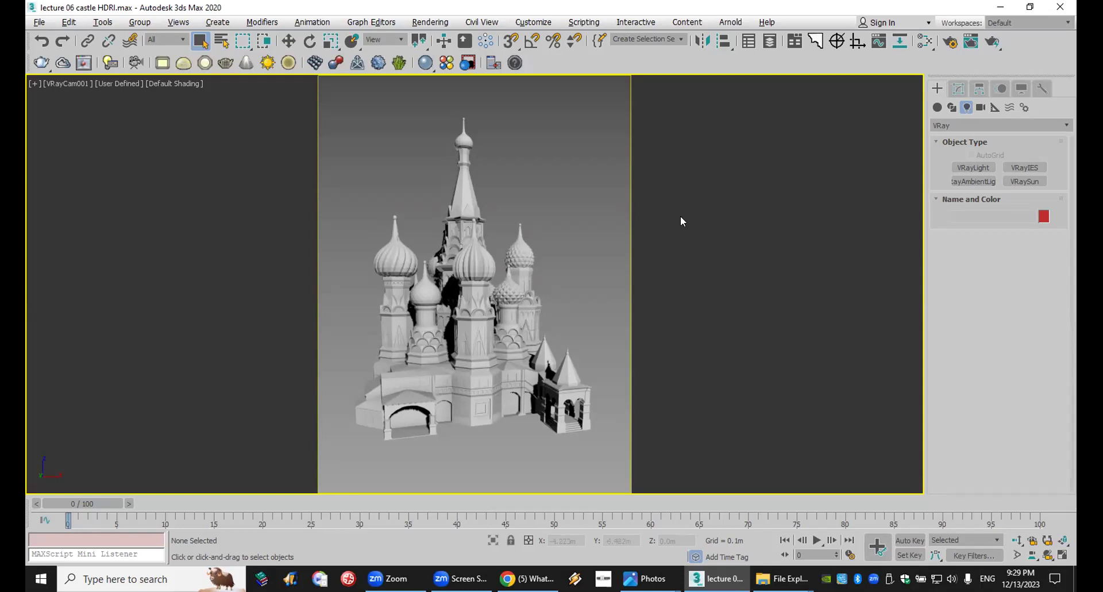
pyautogui.click(569, 378)
pyautogui.click(610, 315)
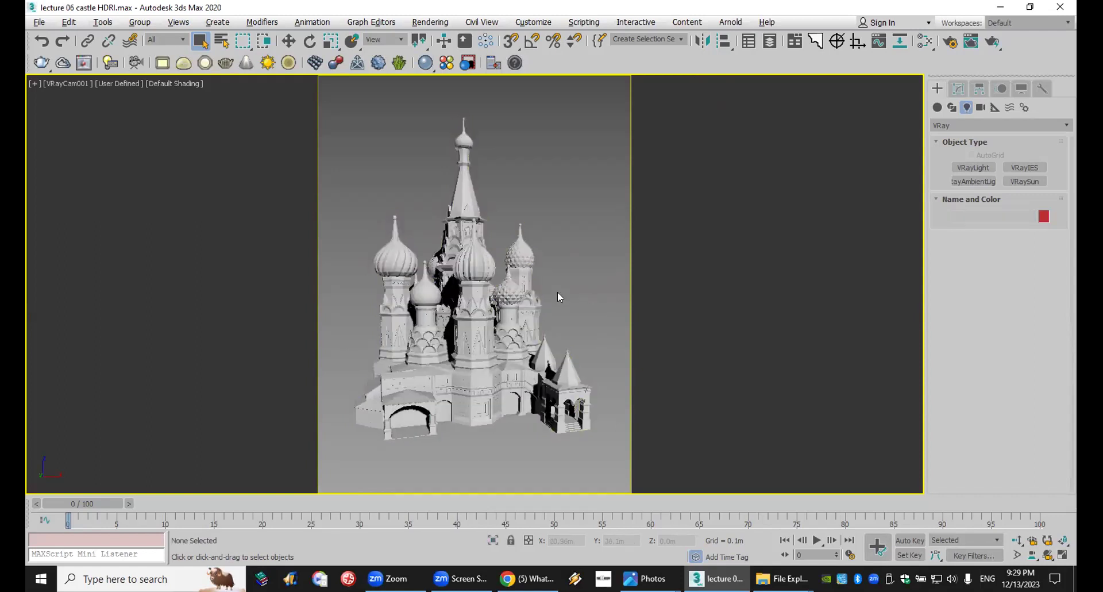
pyautogui.click(520, 252)
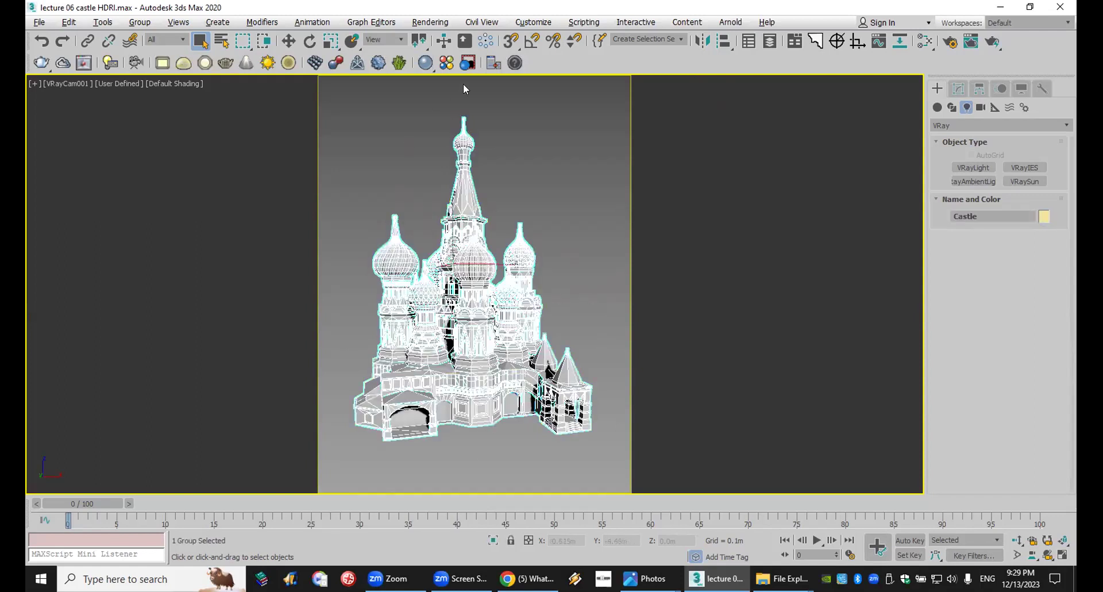
pyautogui.click(605, 342)
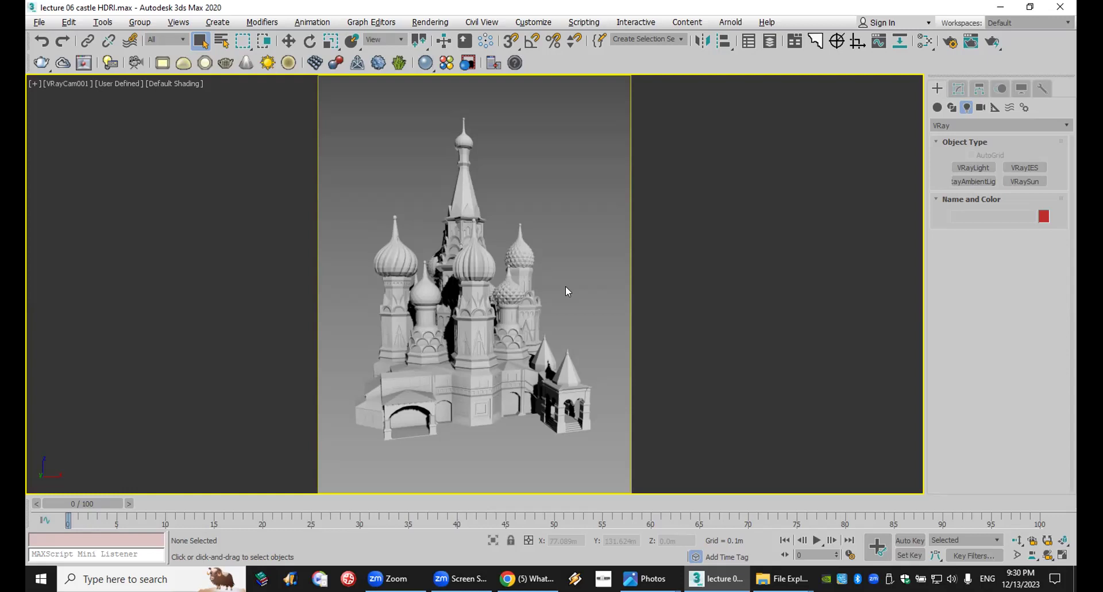
# Create a Dome-type VRayLight on the ground in front of the castle in the camera view.
pyautogui.click(973, 121)
pyautogui.click(969, 157)
pyautogui.click(973, 167)
pyautogui.click(1015, 254)
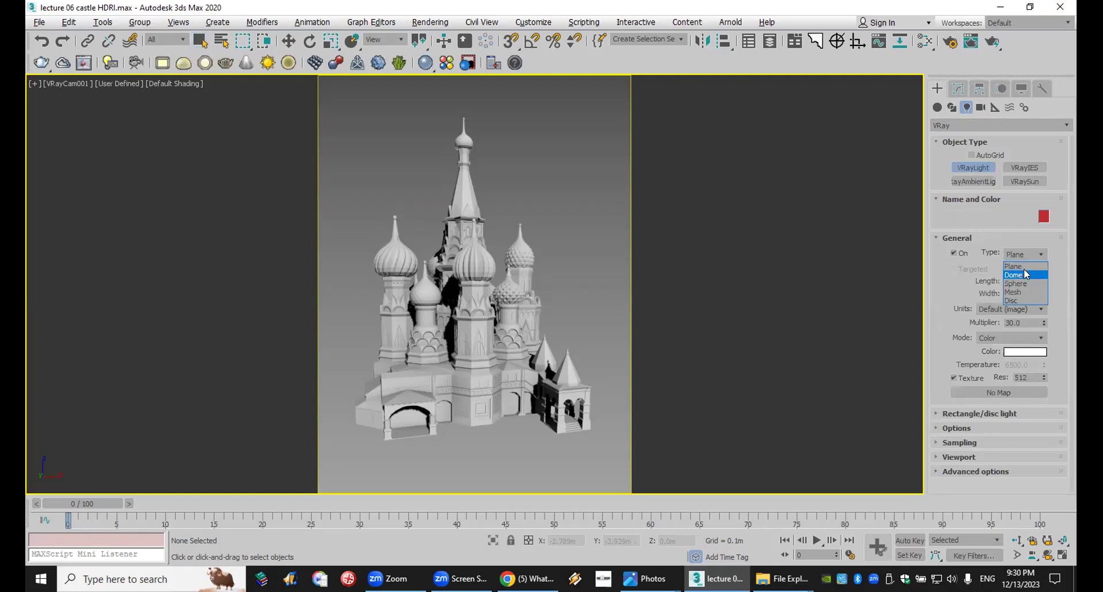
pyautogui.click(1025, 272)
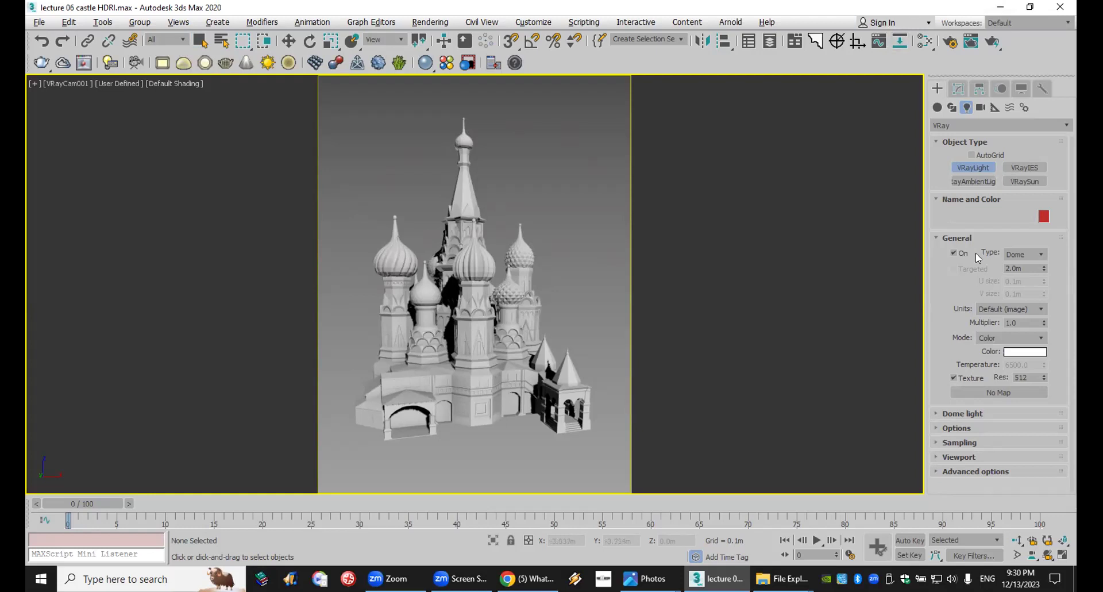
pyautogui.click(1018, 253)
pyautogui.click(1017, 253)
pyautogui.moveTo(348, 465); pyautogui.dragTo(364, 483)
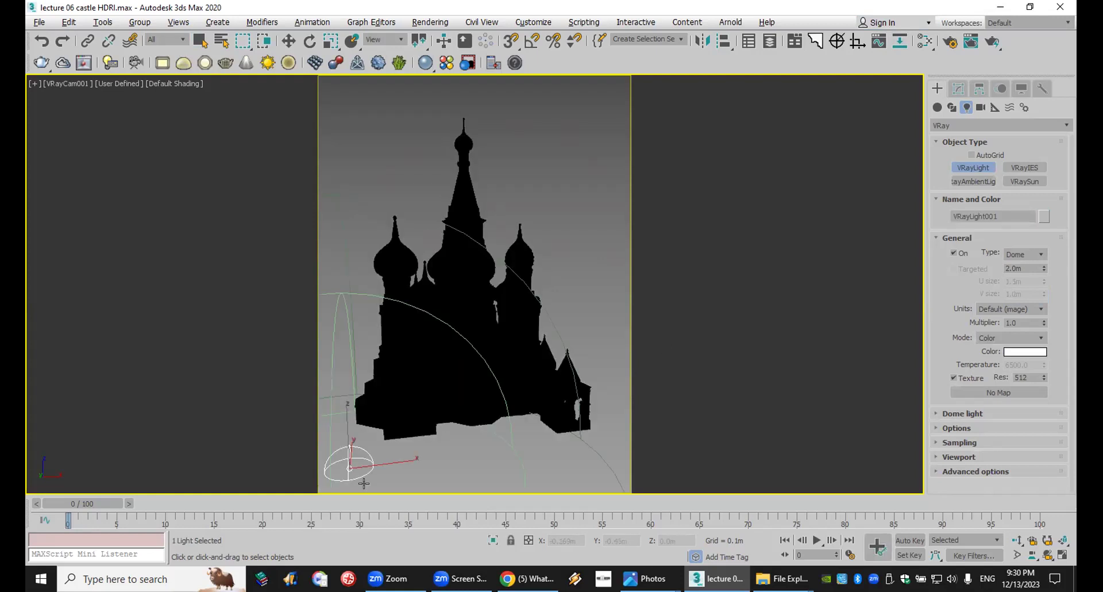
# Set the dome light's multiplier to 30.
pyautogui.doubleClick(1024, 323)
pyautogui.write('30')
pyautogui.press('Return')
# Restore the four viewports and move the dome light in front of the castle, to about X 0.48 m, Y -1.56 m.
pyautogui.click(1065, 541)
pyautogui.rightClick(273, 188)
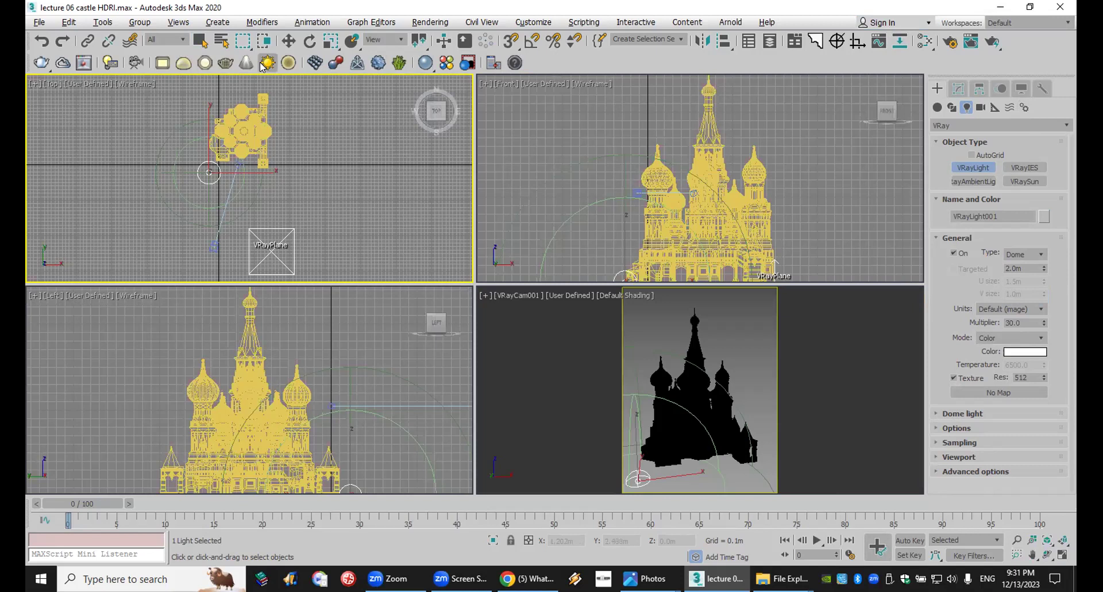
pyautogui.click(289, 40)
pyautogui.moveTo(231, 158); pyautogui.dragTo(252, 197)
pyautogui.scroll(-5, 793, 277)
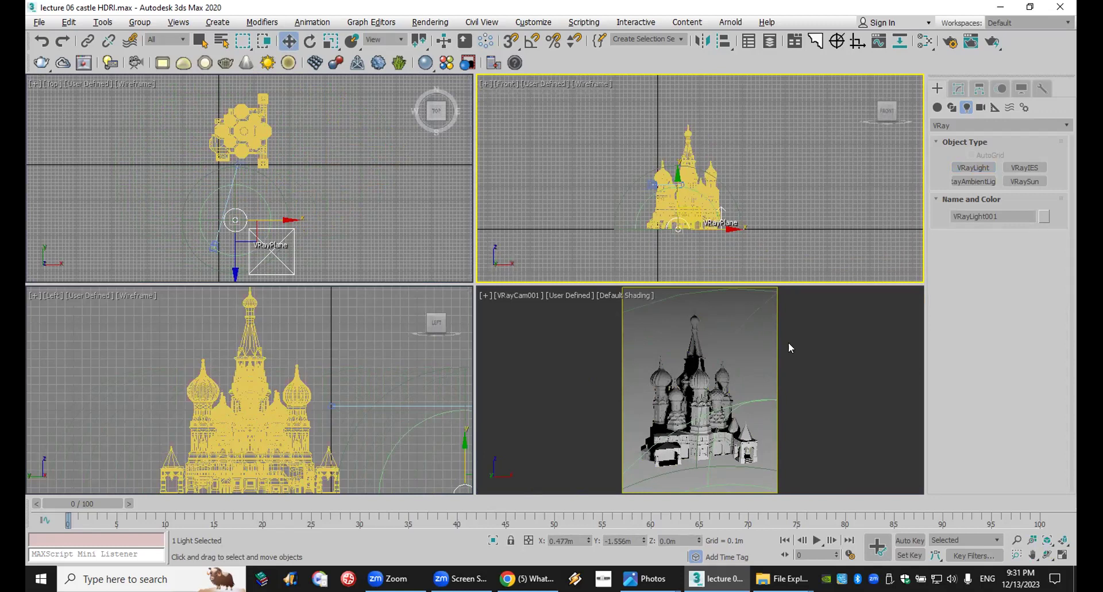
# Enlarge the dome light's photon emission to a target radius of about 5.51 m and an emit radius of about 6.13 m.
pyautogui.click(959, 89)
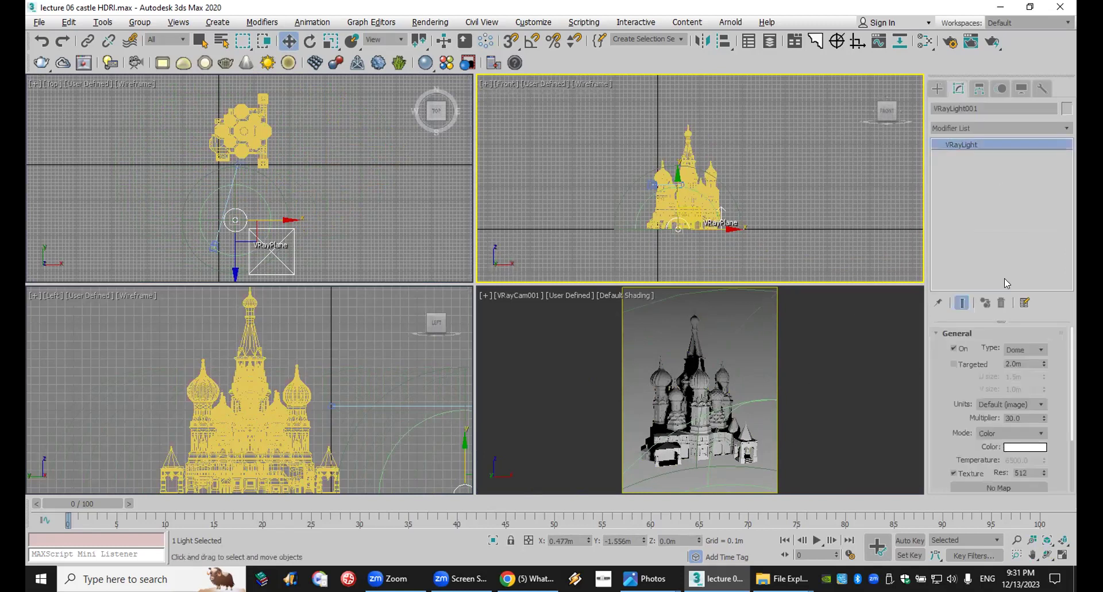
pyautogui.click(961, 451)
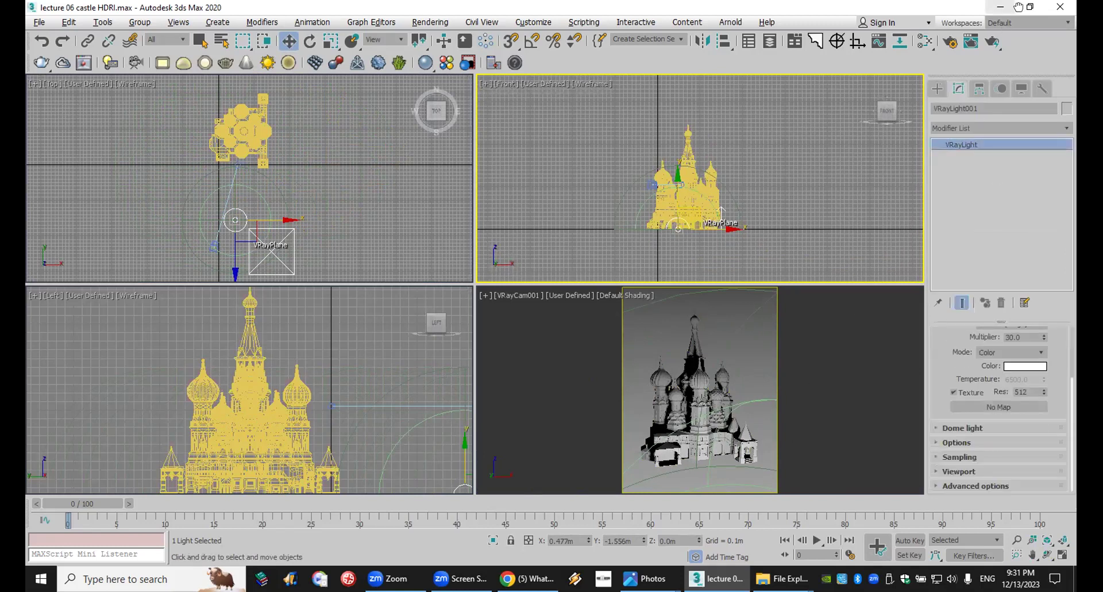
pyautogui.click(1026, 427)
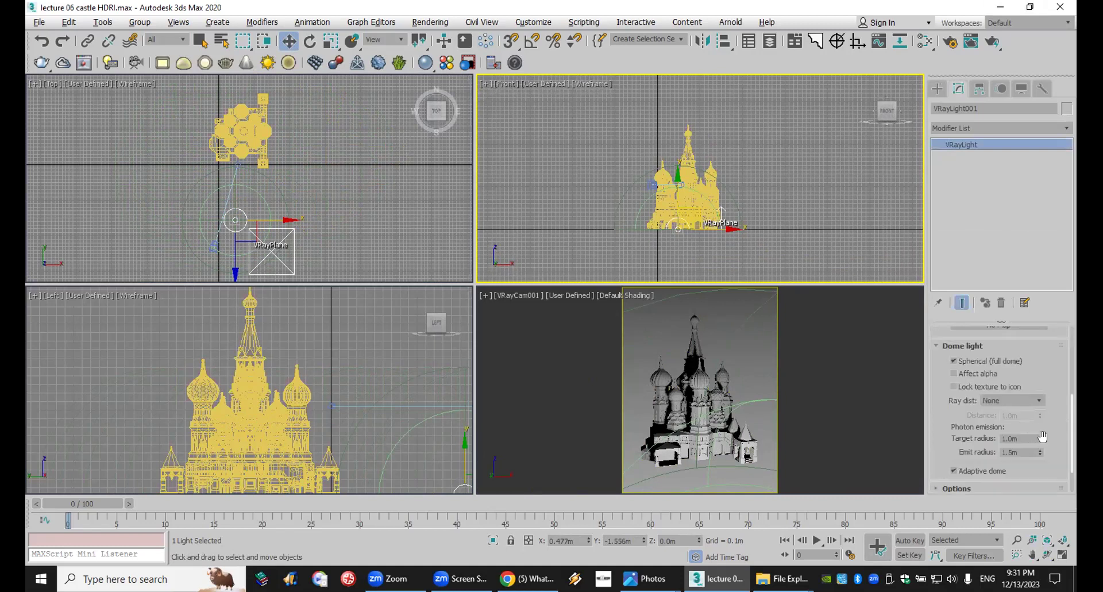
pyautogui.moveTo(1039, 439); pyautogui.dragTo(1021, 138)
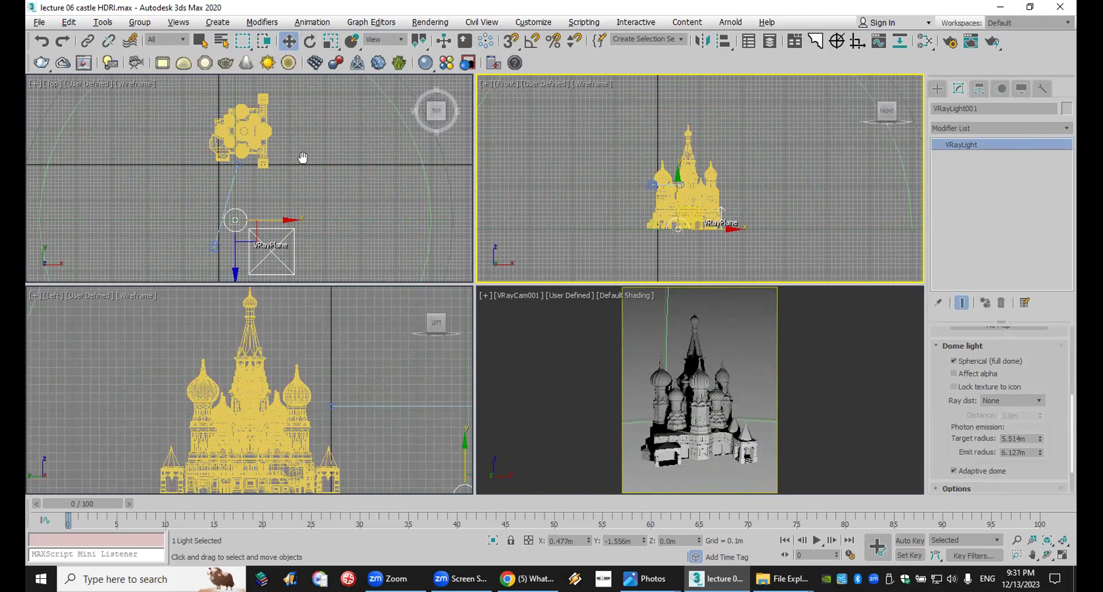
pyautogui.scroll(-3, 293, 163)
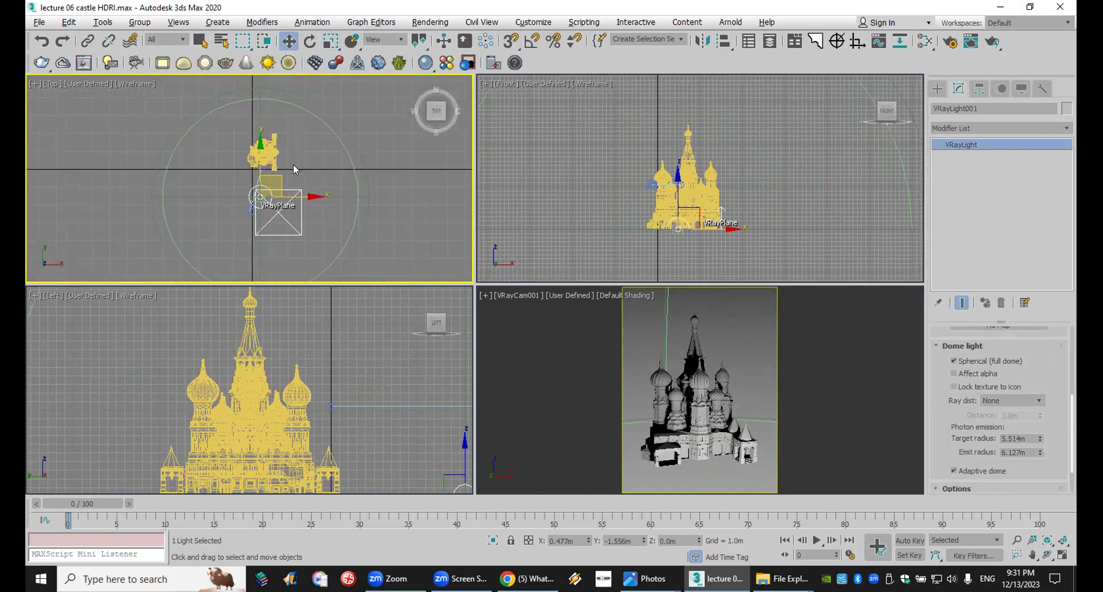
pyautogui.scroll(5, 961, 361)
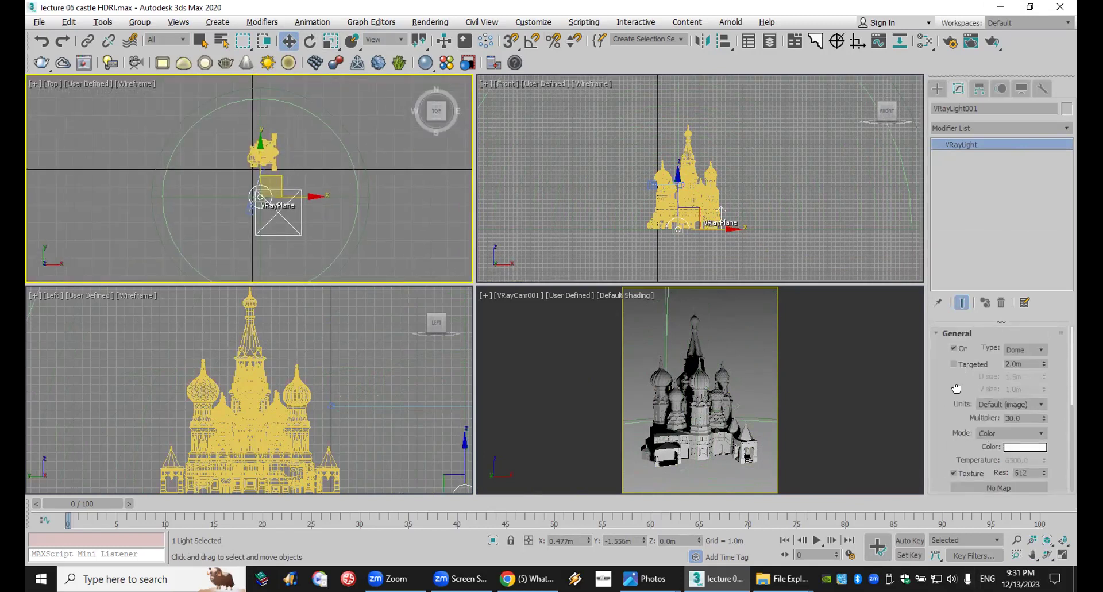
# Switch to File Explorer and look through the External Files and HDRI folders inside MAX for environment images.
pyautogui.press('super+d')
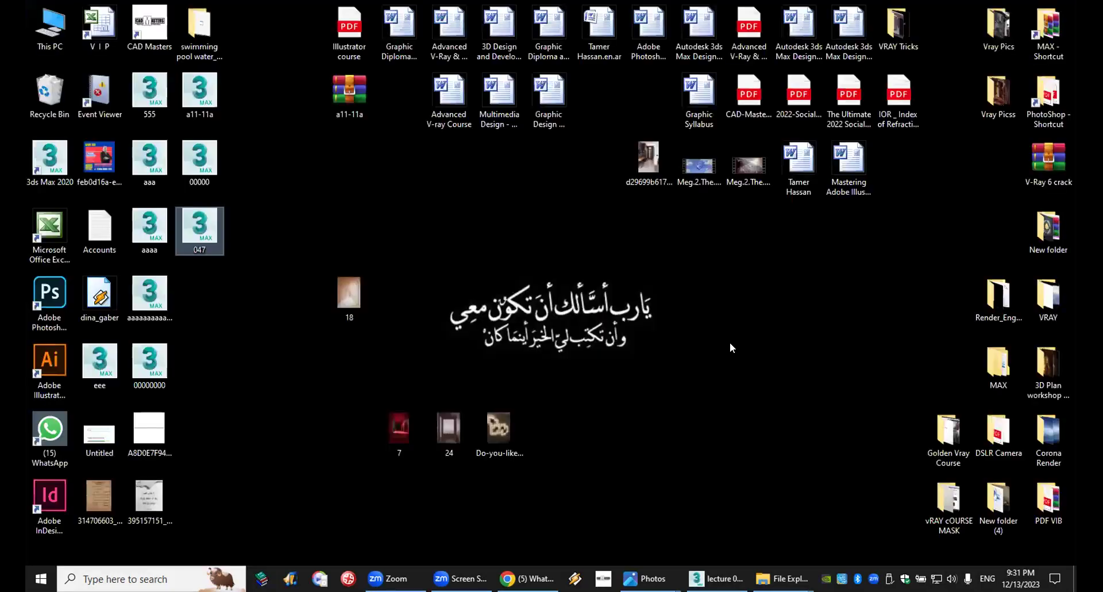
pyautogui.click(1046, 37)
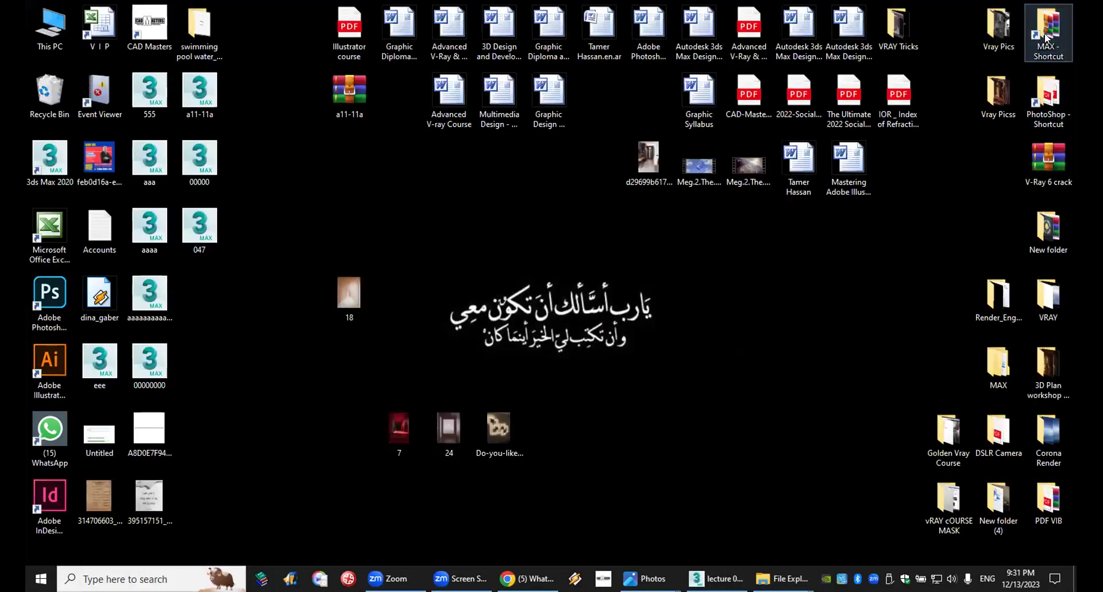
pyautogui.doubleClick(1046, 37)
pyautogui.doubleClick(238, 147)
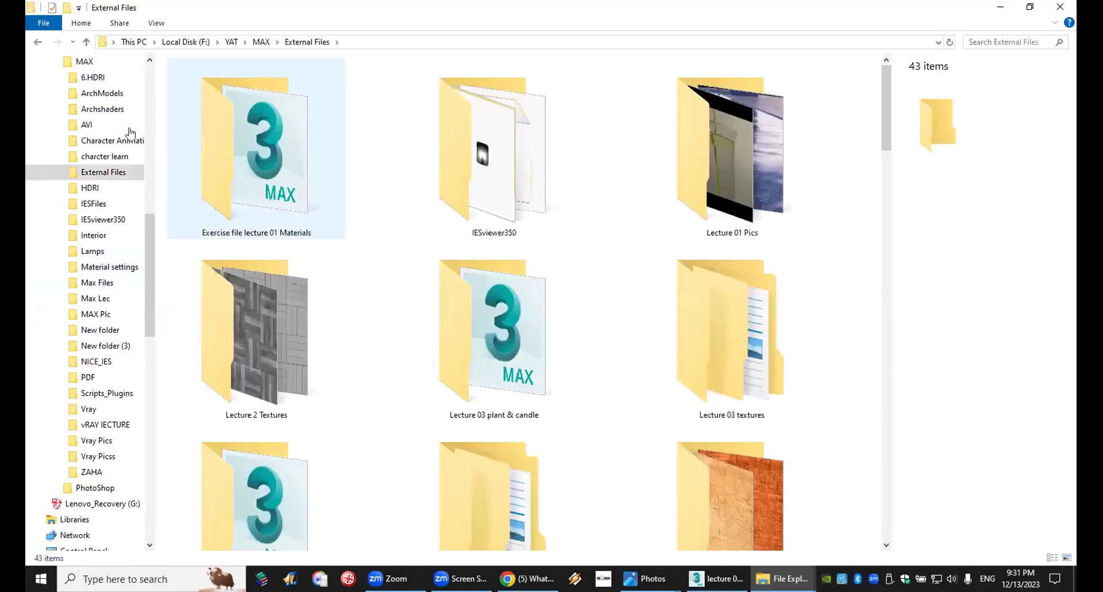
pyautogui.hotkey('alt', 'Left')
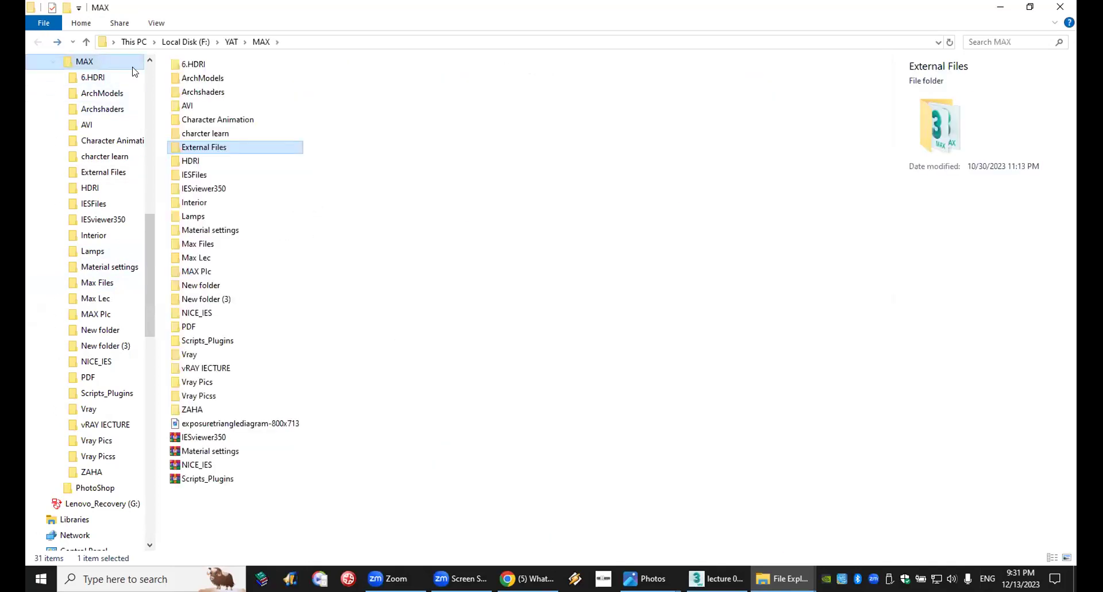
pyautogui.moveTo(201, 70)
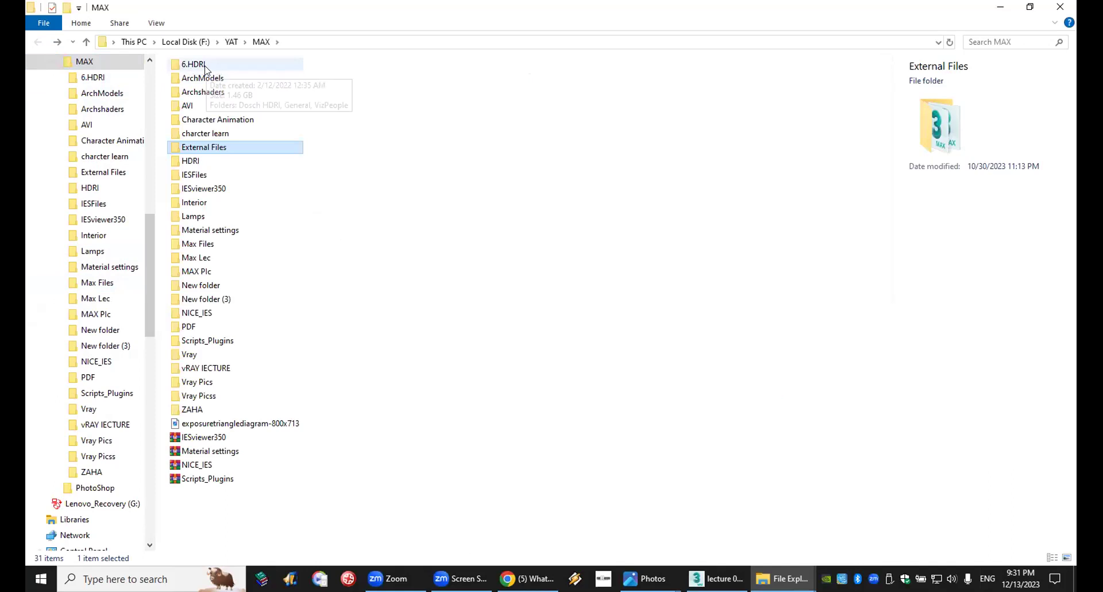
pyautogui.click(191, 162)
pyautogui.doubleClick(189, 159)
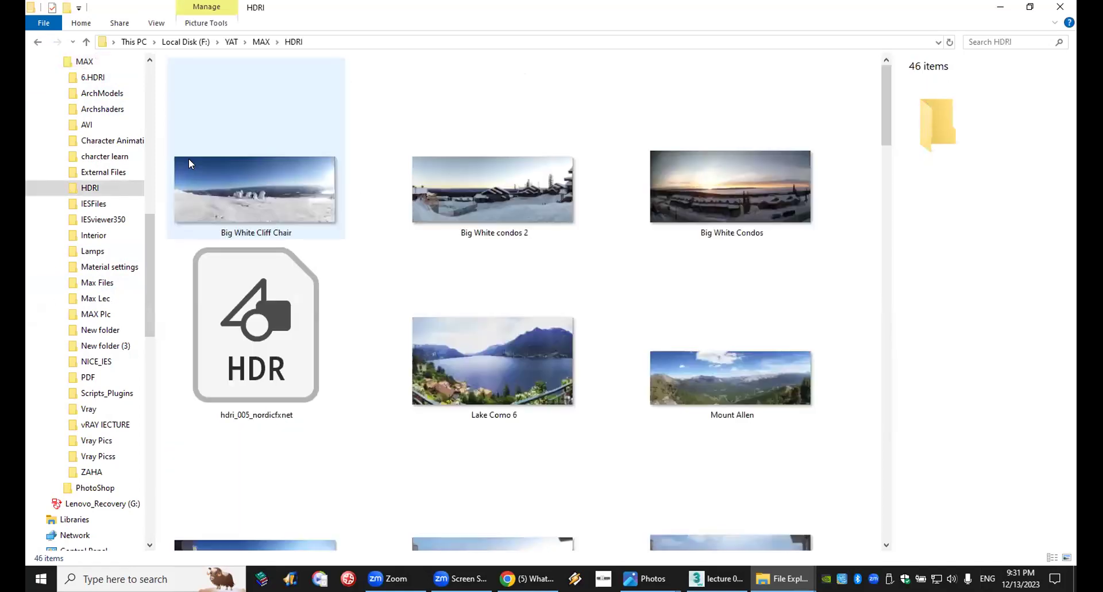
pyautogui.click(38, 42)
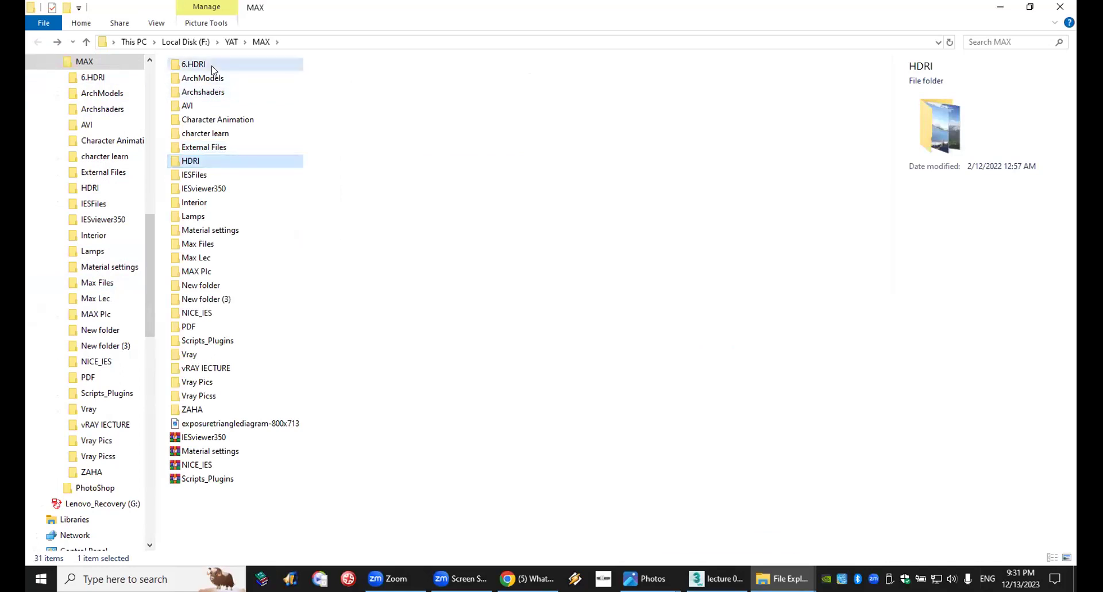
# Examine the General and Dosch HDRI Skies folders under 6.HDRI, select the DH-SK PDF, and close the folder window.
pyautogui.doubleClick(211, 65)
pyautogui.doubleClick(211, 92)
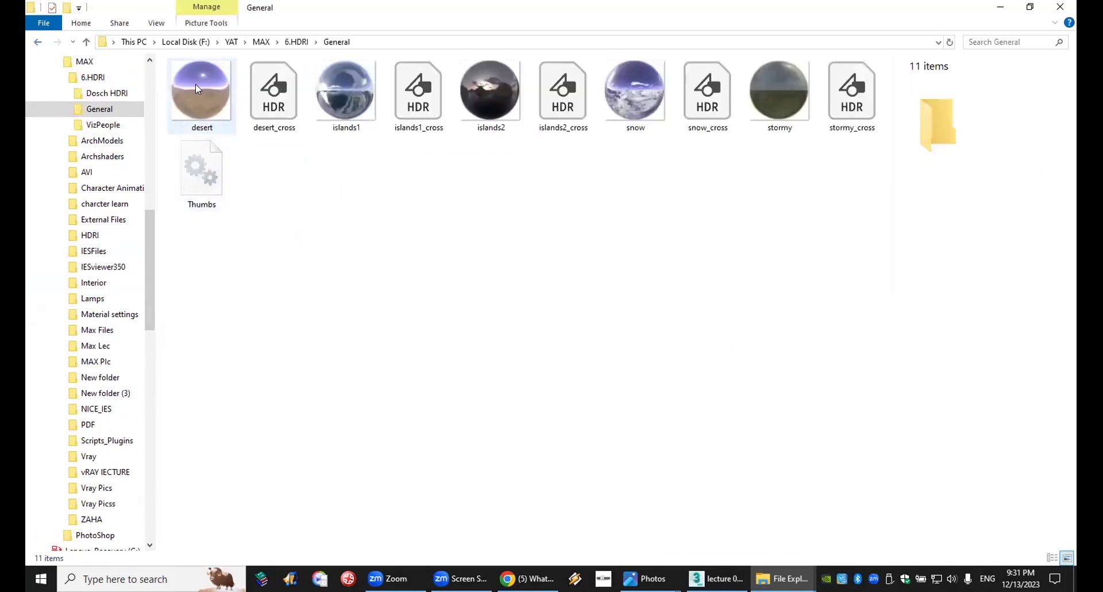
pyautogui.click(38, 42)
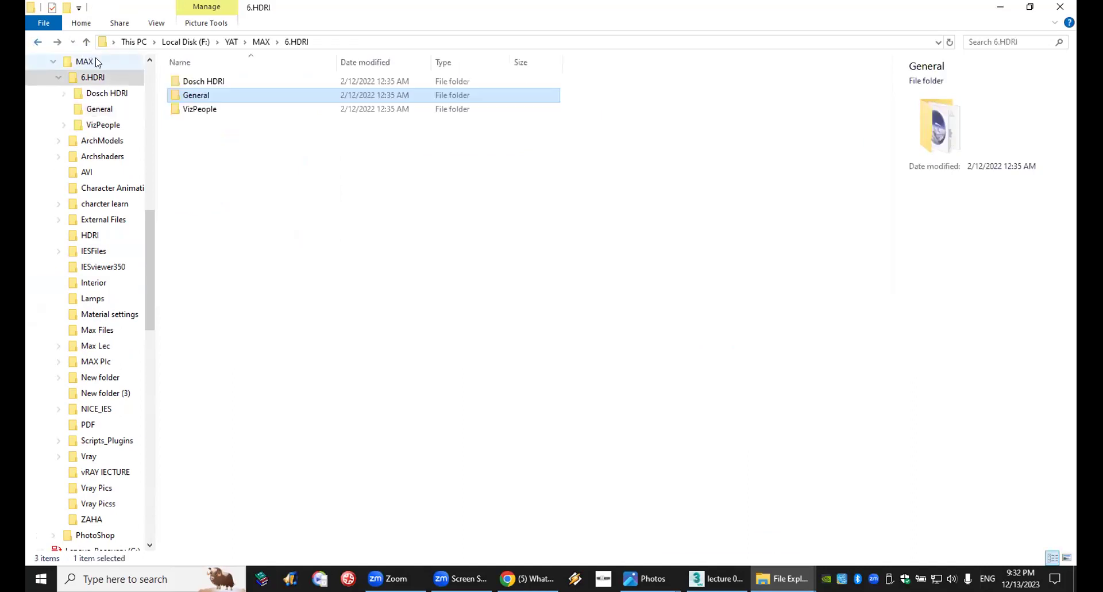
pyautogui.click(207, 82)
pyautogui.doubleClick(208, 83)
pyautogui.click(204, 95)
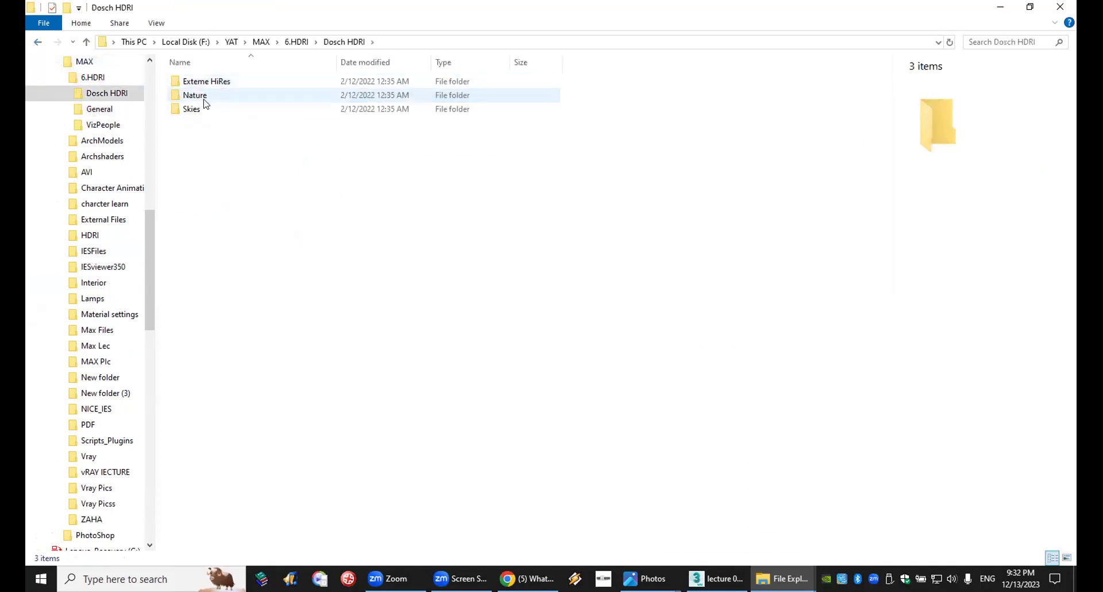
pyautogui.click(202, 111)
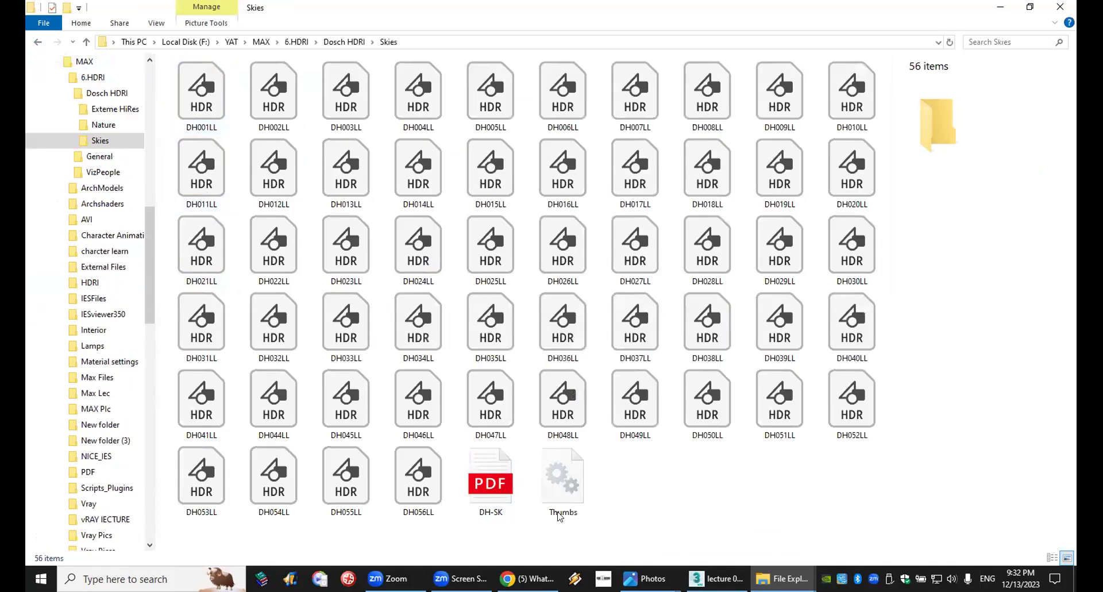
pyautogui.click(493, 488)
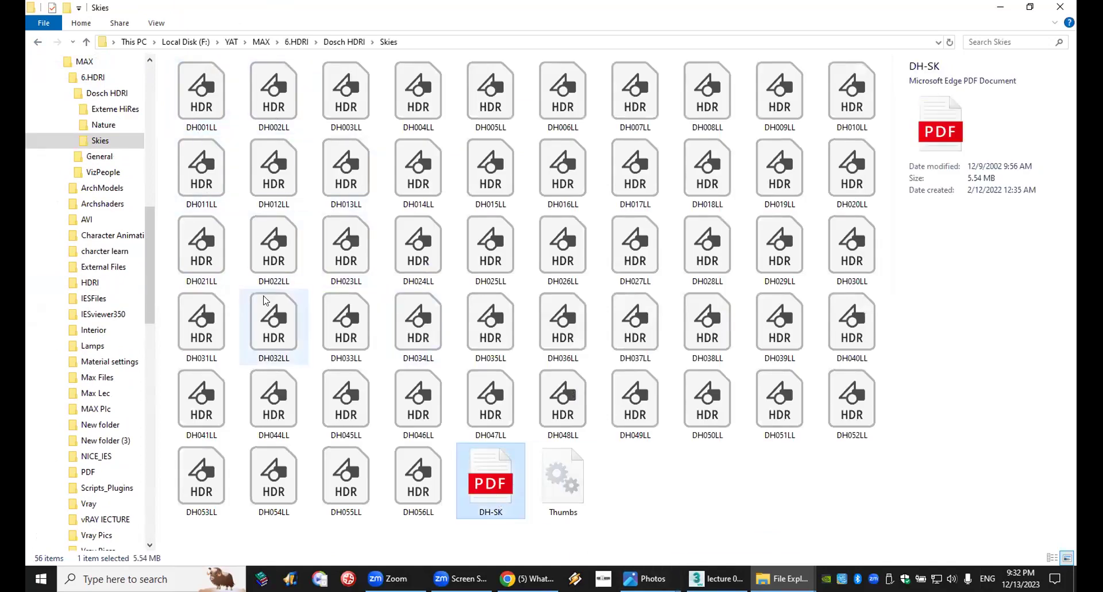
pyautogui.click(1062, 6)
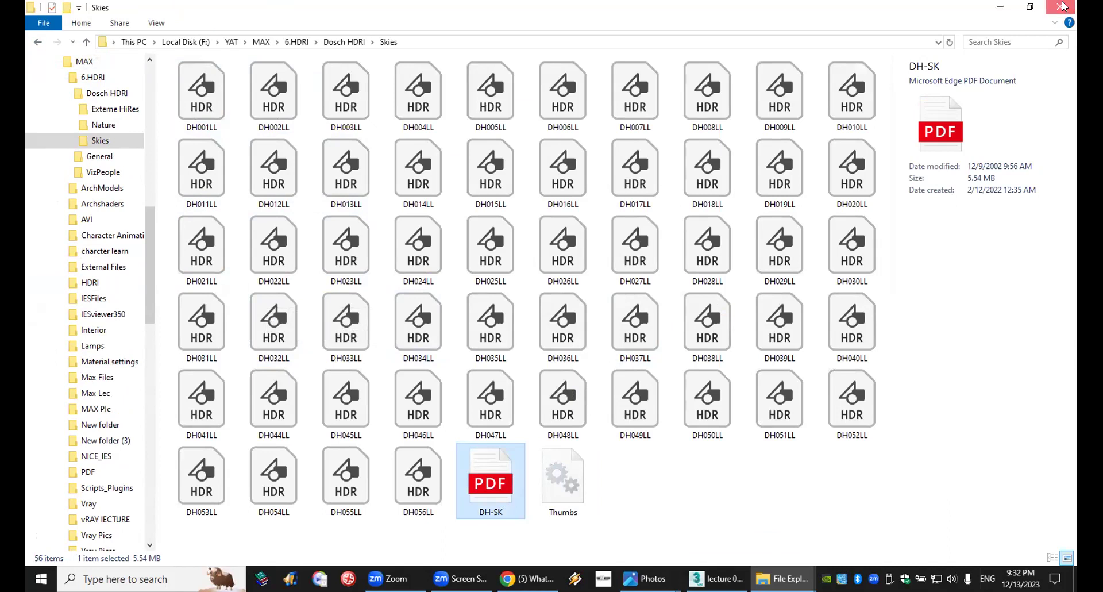
# Return to the MAX folder, open External Files and locate the HDRI day Sky and HDRI night Sky files.
pyautogui.click(36, 43)
pyautogui.click(35, 44)
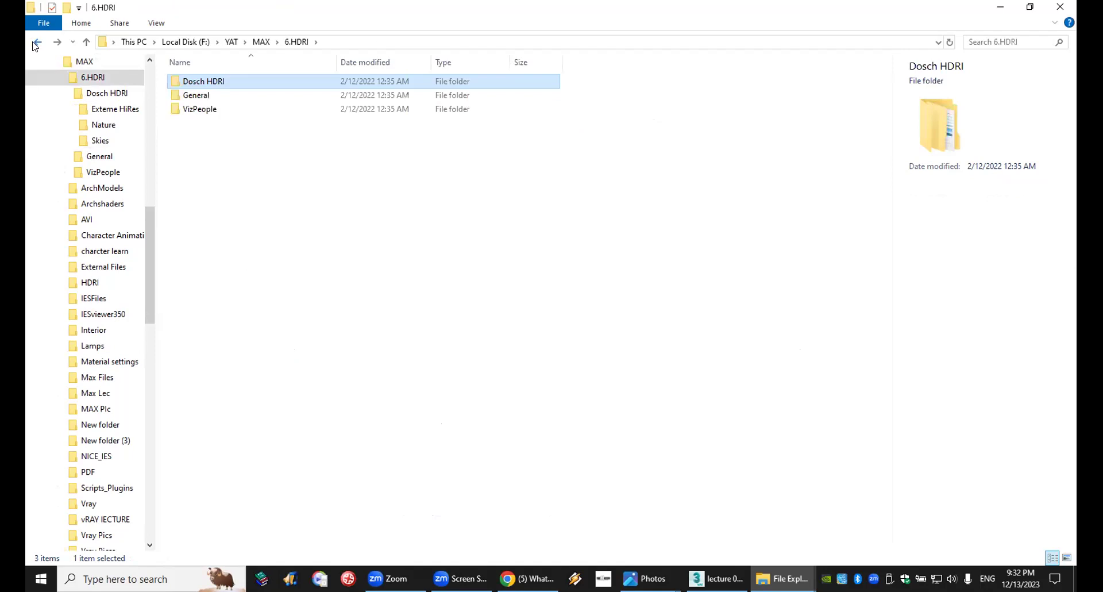
pyautogui.click(35, 44)
pyautogui.doubleClick(270, 147)
pyautogui.scroll(-20, 345, 331)
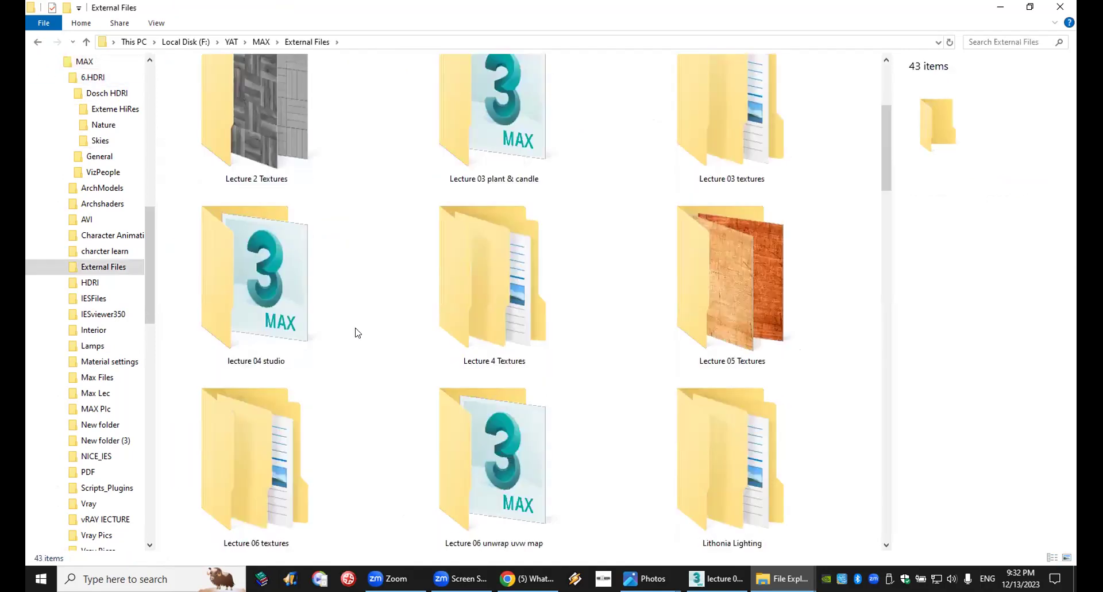
pyautogui.scroll(-15, 356, 332)
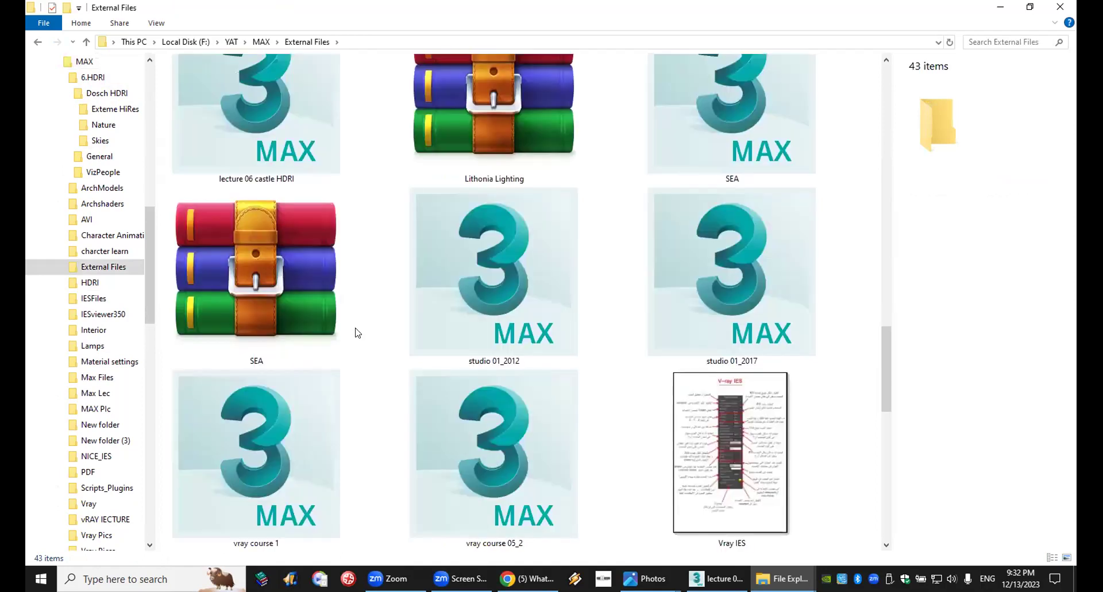
pyautogui.scroll(15, 357, 332)
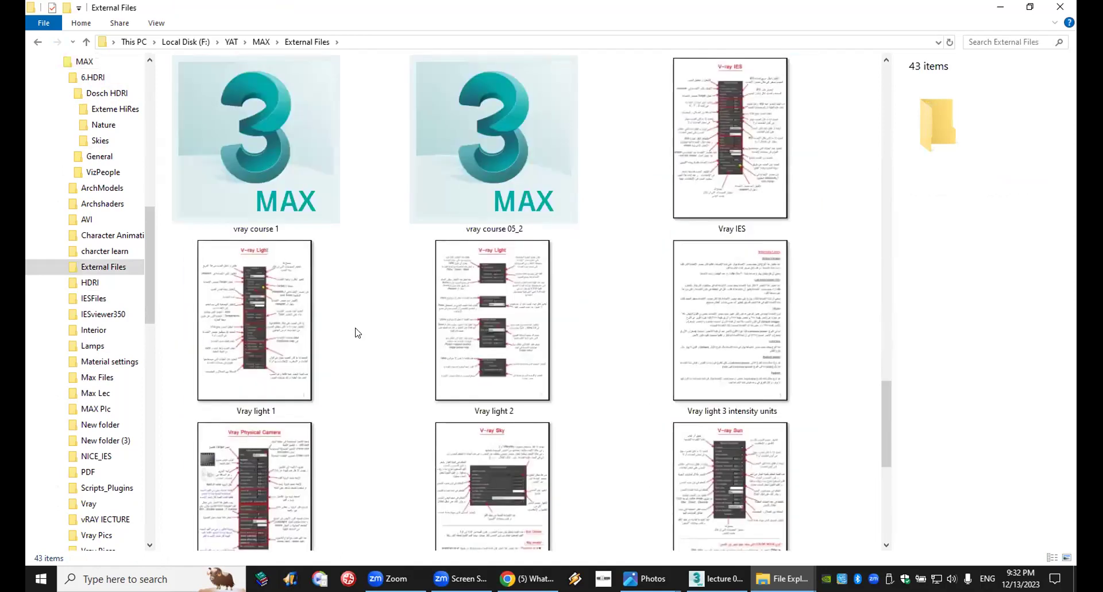
pyautogui.scroll(-1, 357, 332)
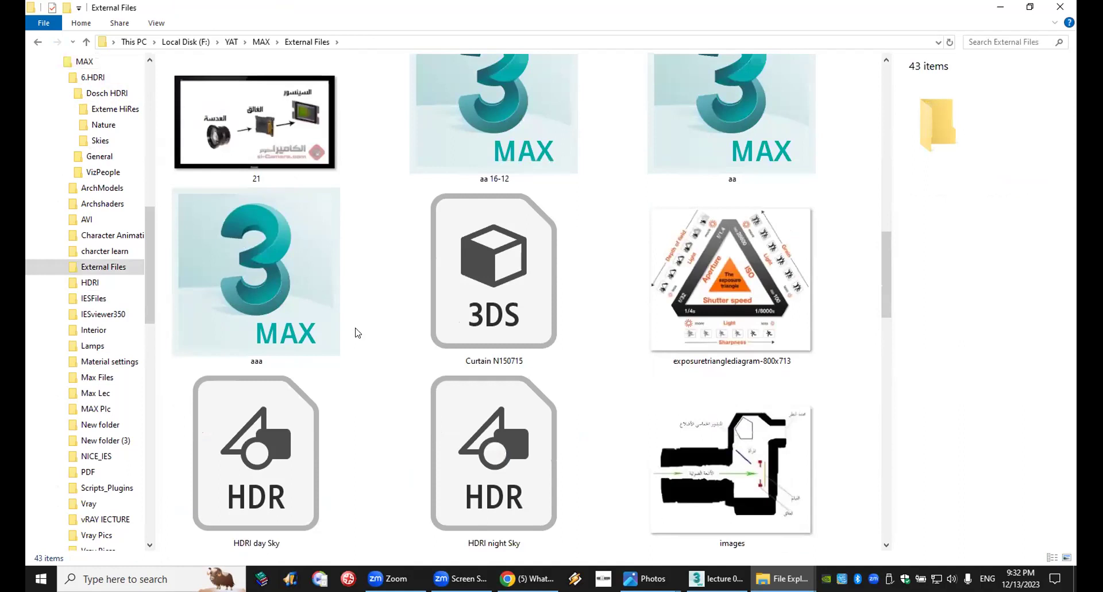
# Send the HDRI day Sky and HDRI night Sky files to the 3D MAX OL group chat on WhatsApp.
pyautogui.click(497, 389)
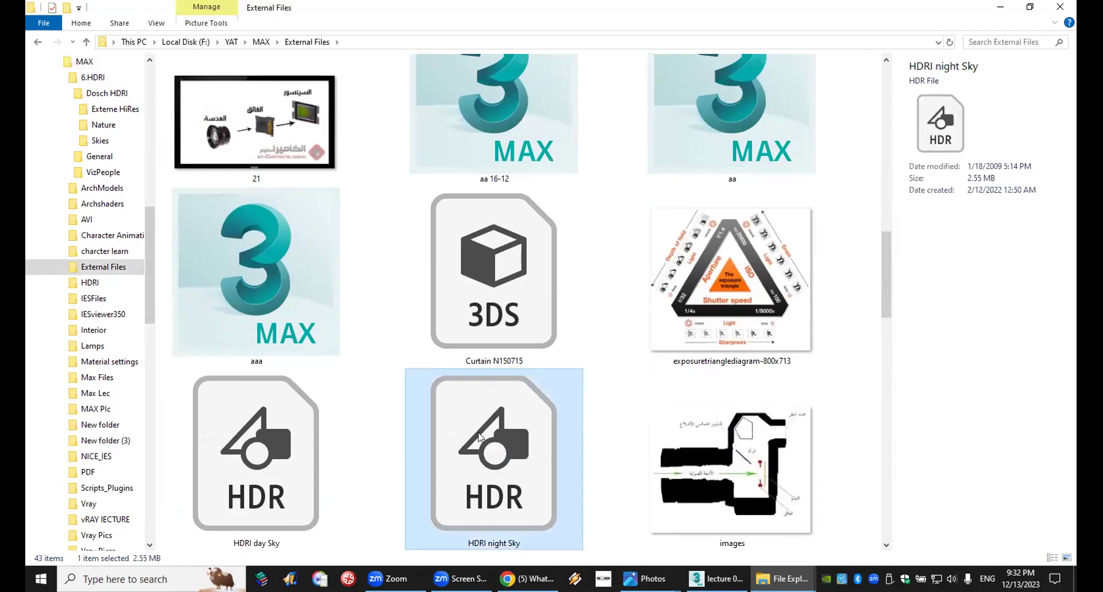
pyautogui.keyDown('ctrl'); pyautogui.click(251, 489); pyautogui.keyUp('ctrl')
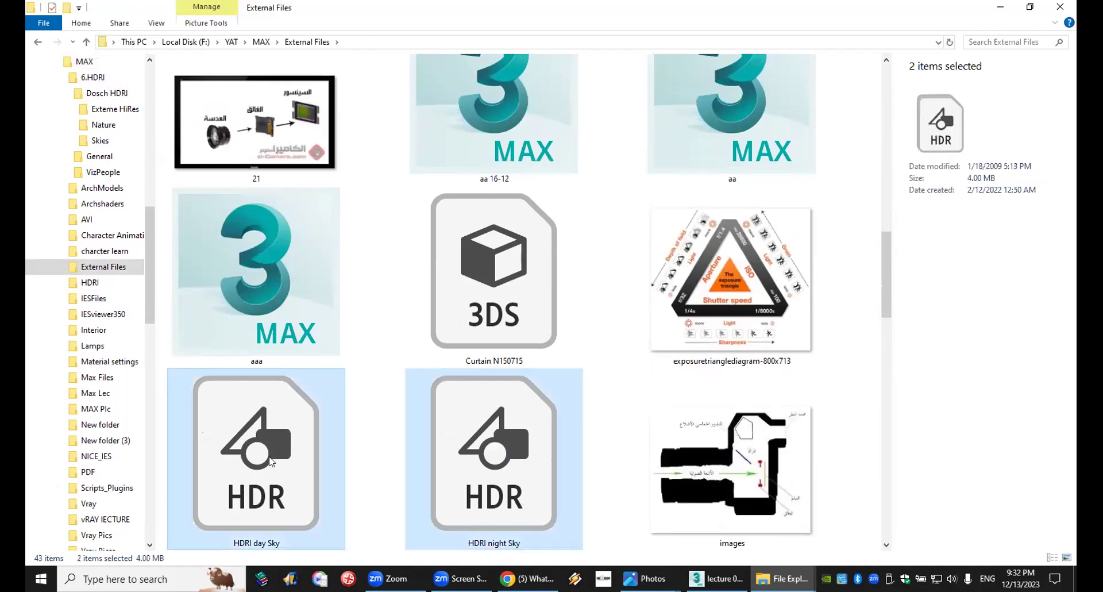
pyautogui.moveTo(454, 460); pyautogui.dragTo(736, 398)
pyautogui.click(993, 525)
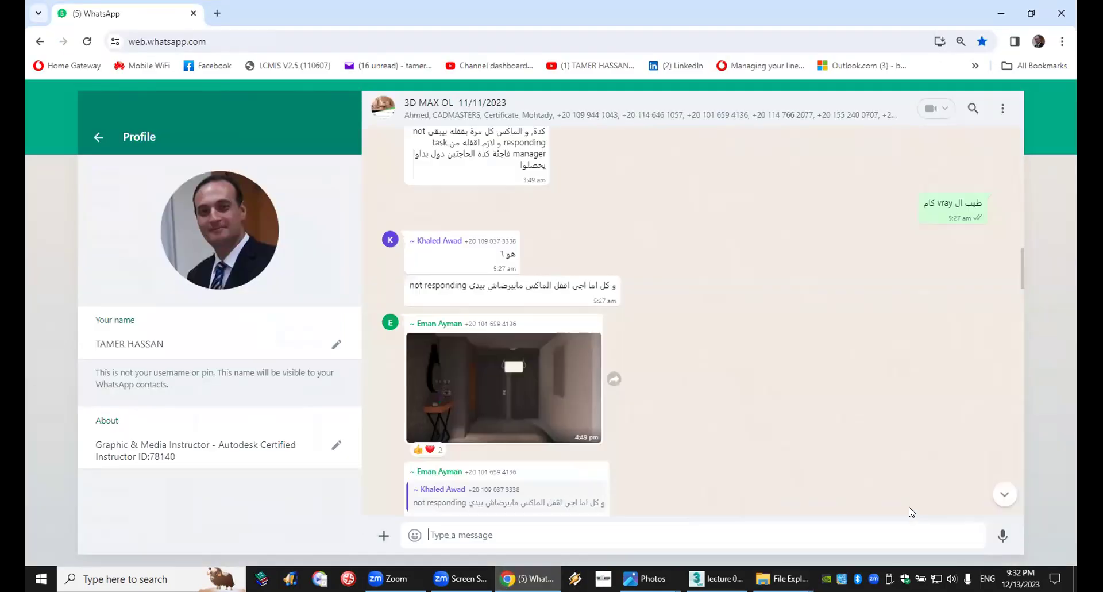
# Switch back to the External Files folder and copy both HDRI sky files to the desktop.
pyautogui.moveTo(783, 579)
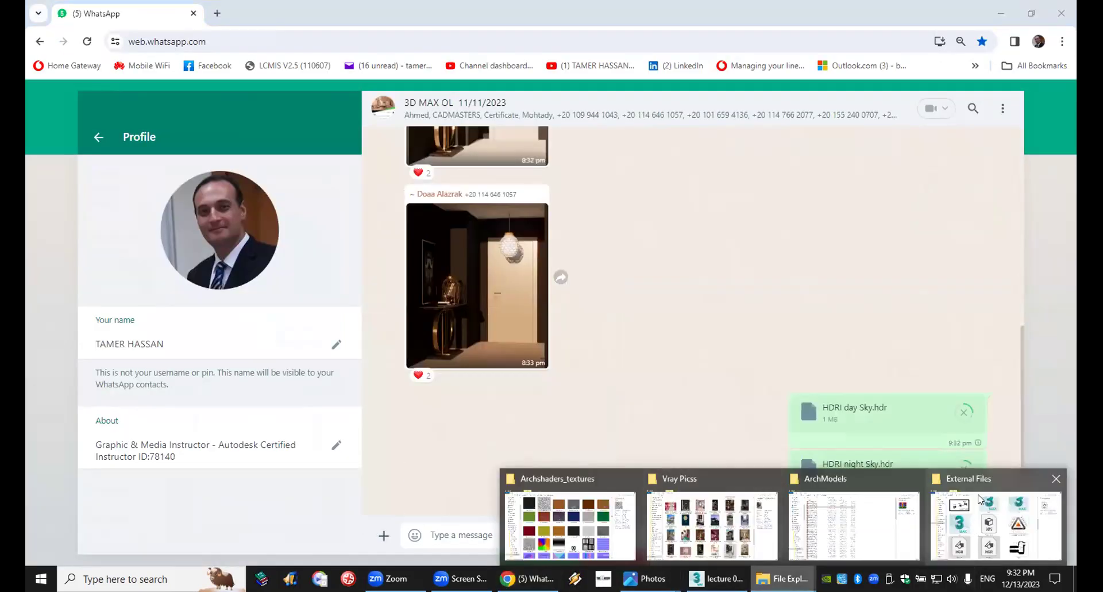
pyautogui.click(969, 473)
pyautogui.rightClick(187, 457)
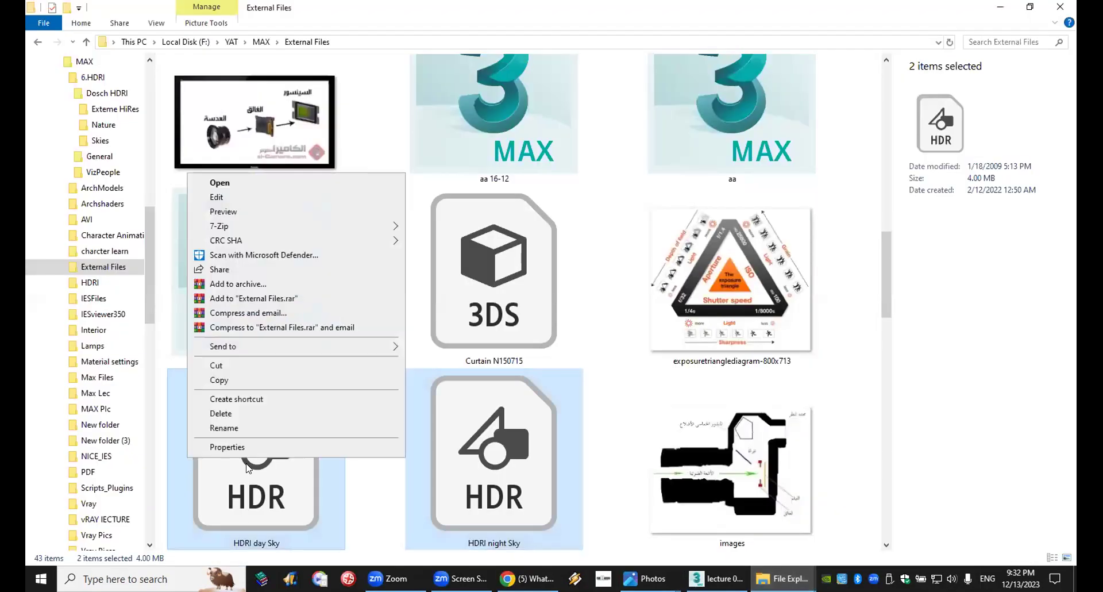
pyautogui.click(254, 383)
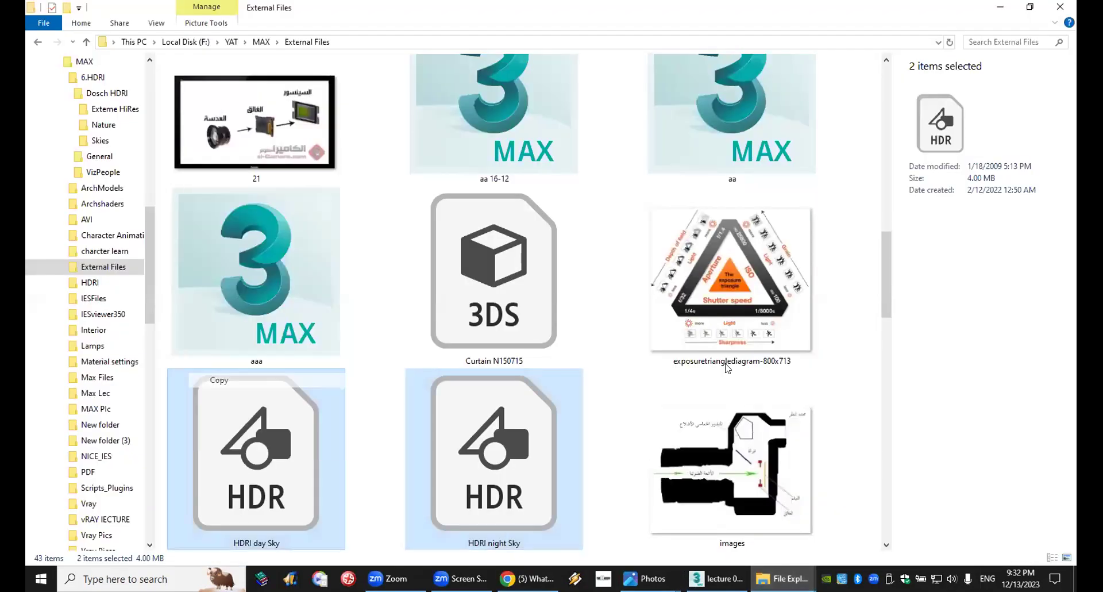
pyautogui.press('super+d')
pyautogui.rightClick(504, 207)
pyautogui.click(560, 258)
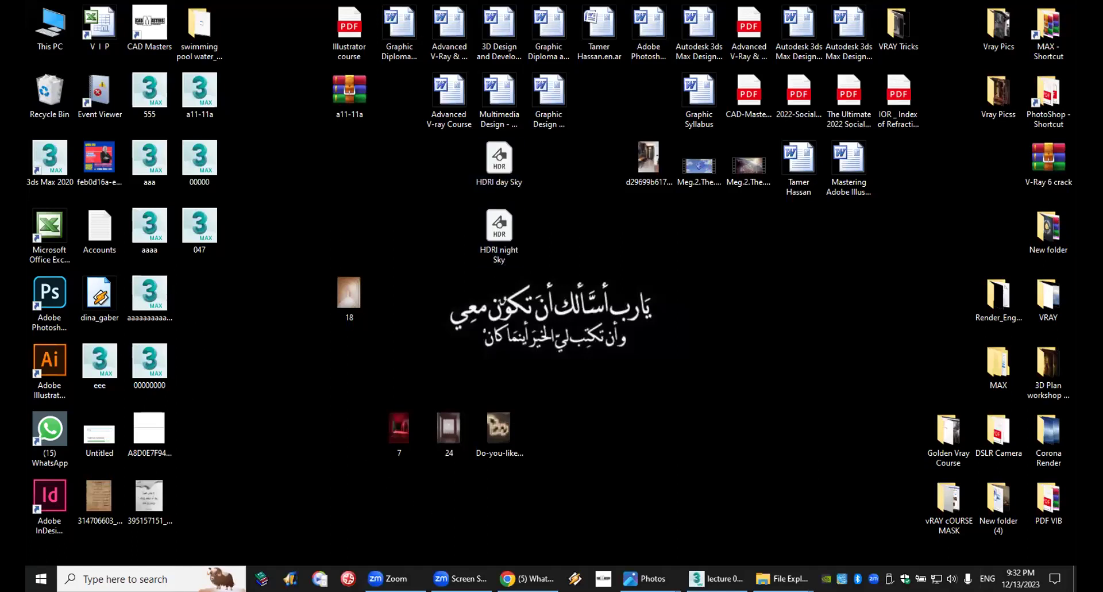
# Switch to 3ds Max and assign a VRayBitmap map to the dome light's texture.
pyautogui.hotkey('alt', 'Tab')
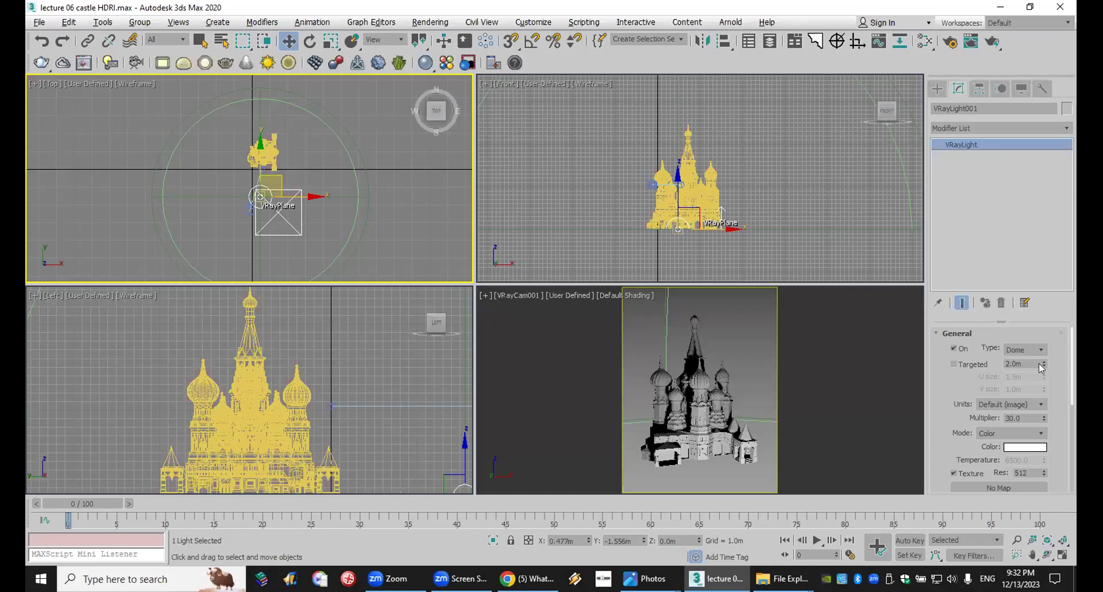
pyautogui.moveTo(948, 375); pyautogui.dragTo(950, 298)
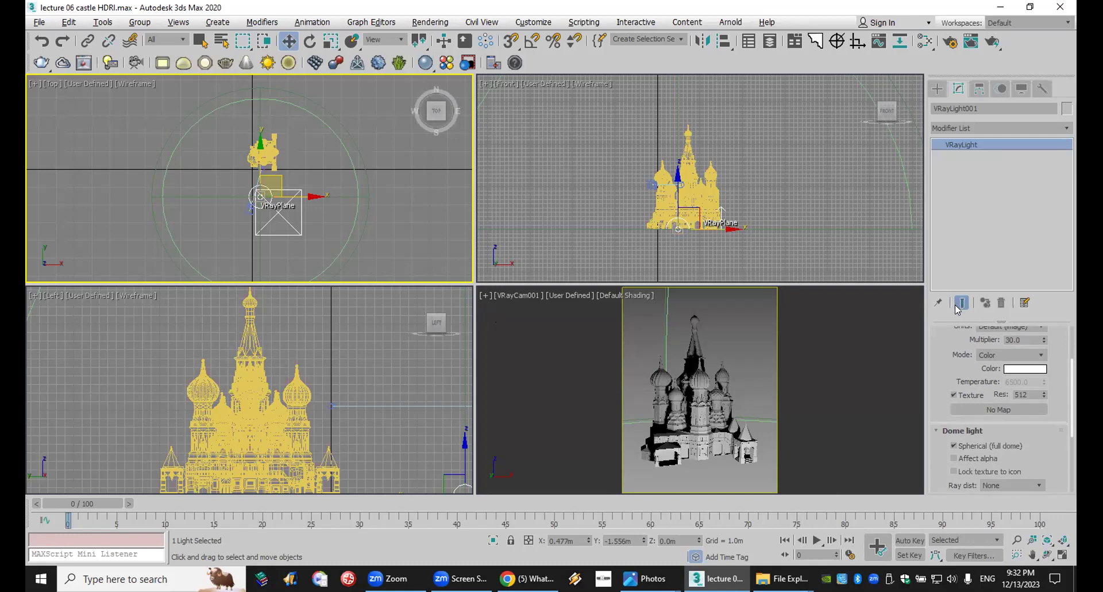
pyautogui.doubleClick(1029, 339)
pyautogui.click(1002, 410)
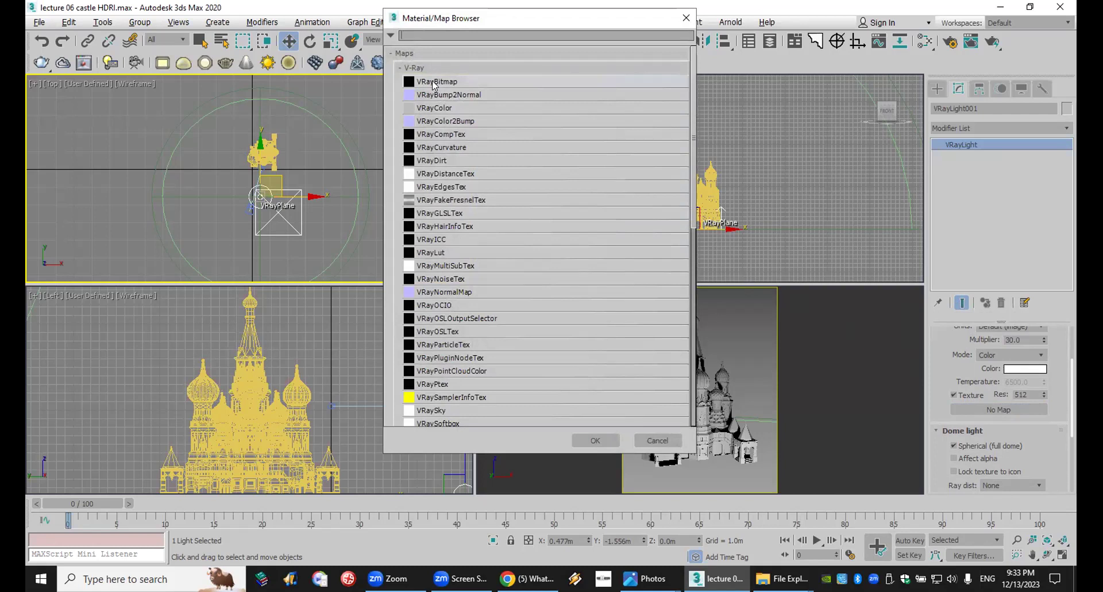
pyautogui.doubleClick(469, 82)
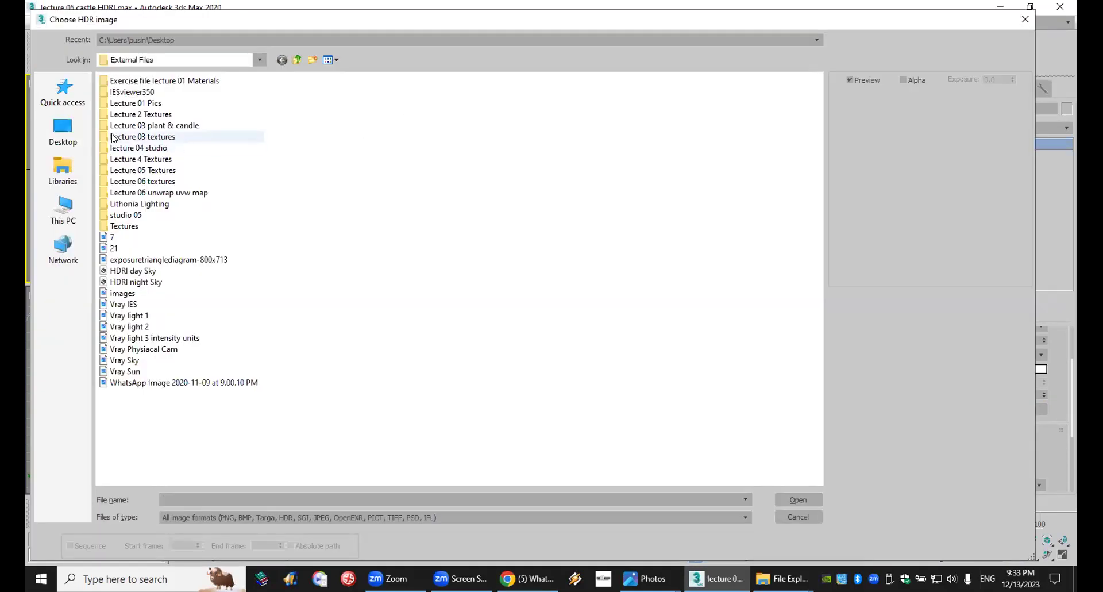
# Load the HDRI day Sky file from the desktop as the dome light's VRayBitmap image.
pyautogui.click(64, 131)
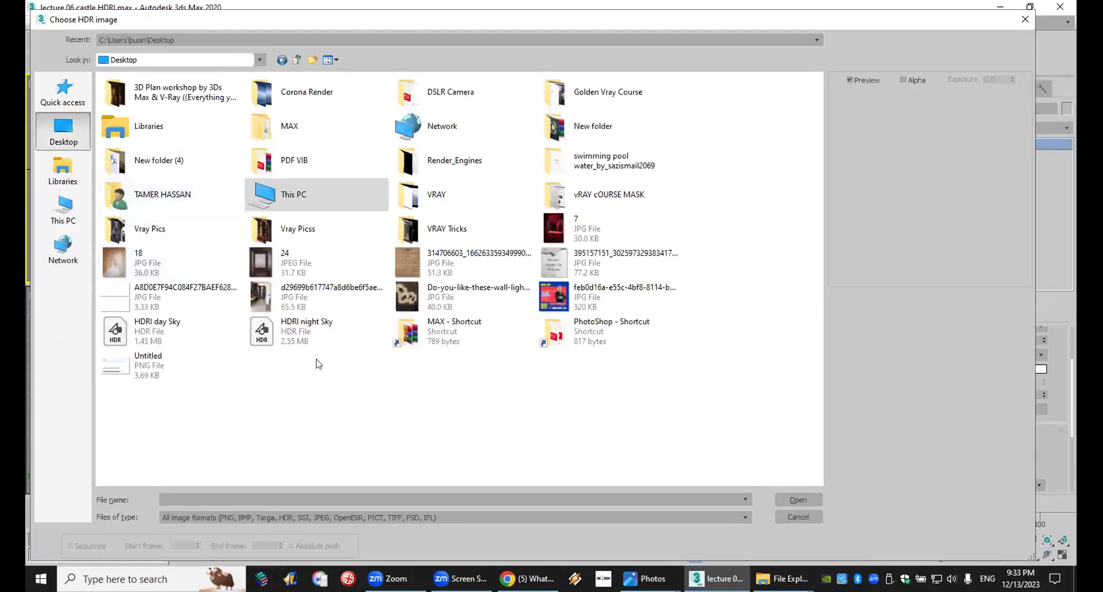
pyautogui.click(569, 458)
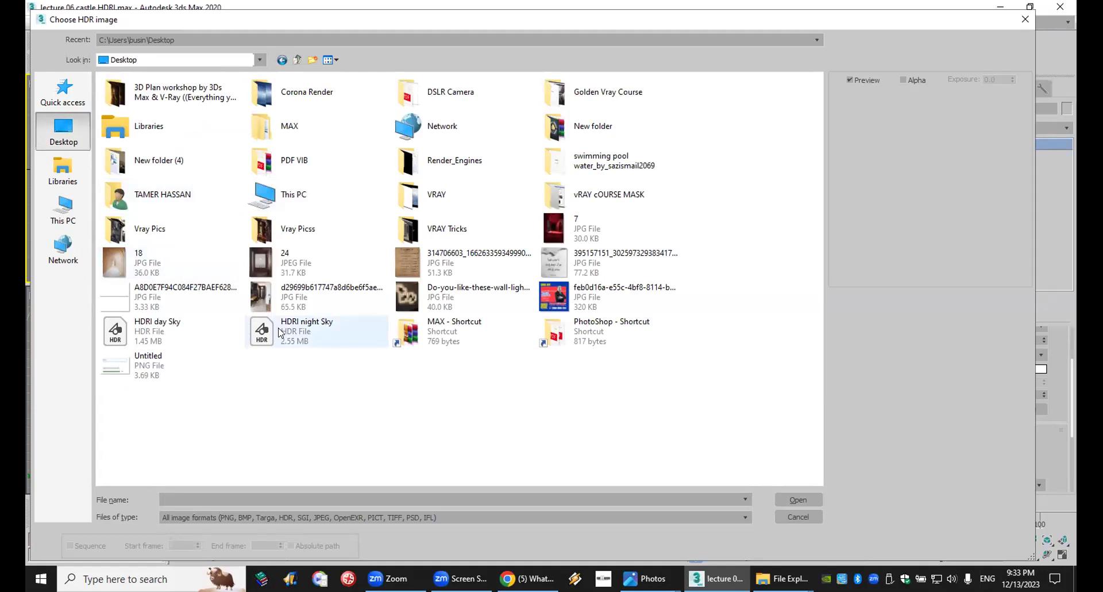
pyautogui.click(138, 334)
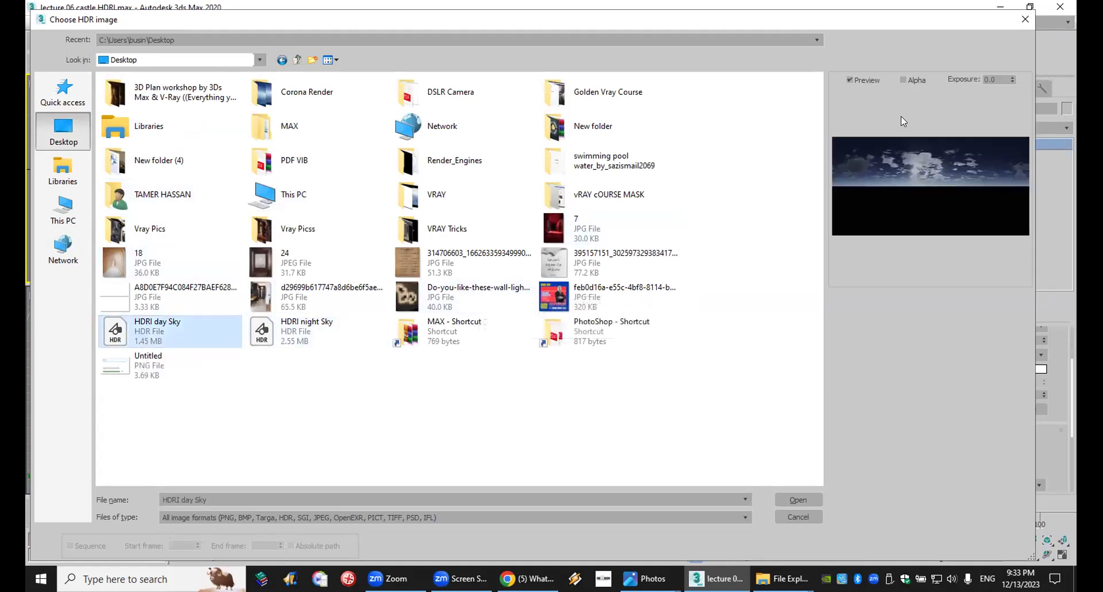
pyautogui.moveTo(1010, 79); pyautogui.dragTo(1027, 31)
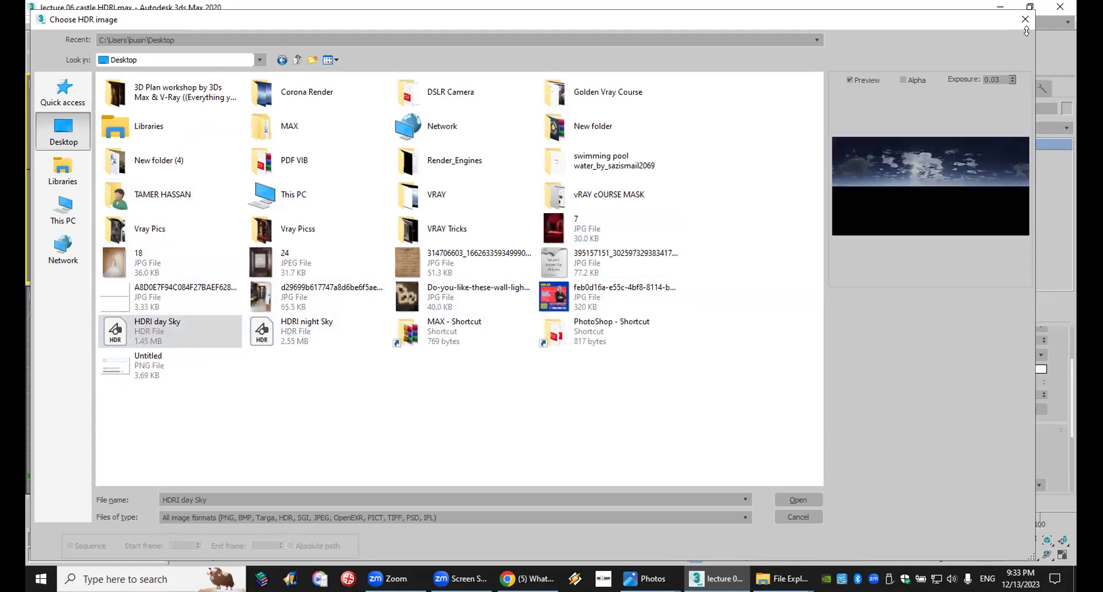
pyautogui.moveTo(1010, 85)
pyautogui.mouseDown()
pyautogui.moveTo(1017, 18)
pyautogui.moveTo(1014, 75)
pyautogui.mouseUp()
pyautogui.click(798, 497)
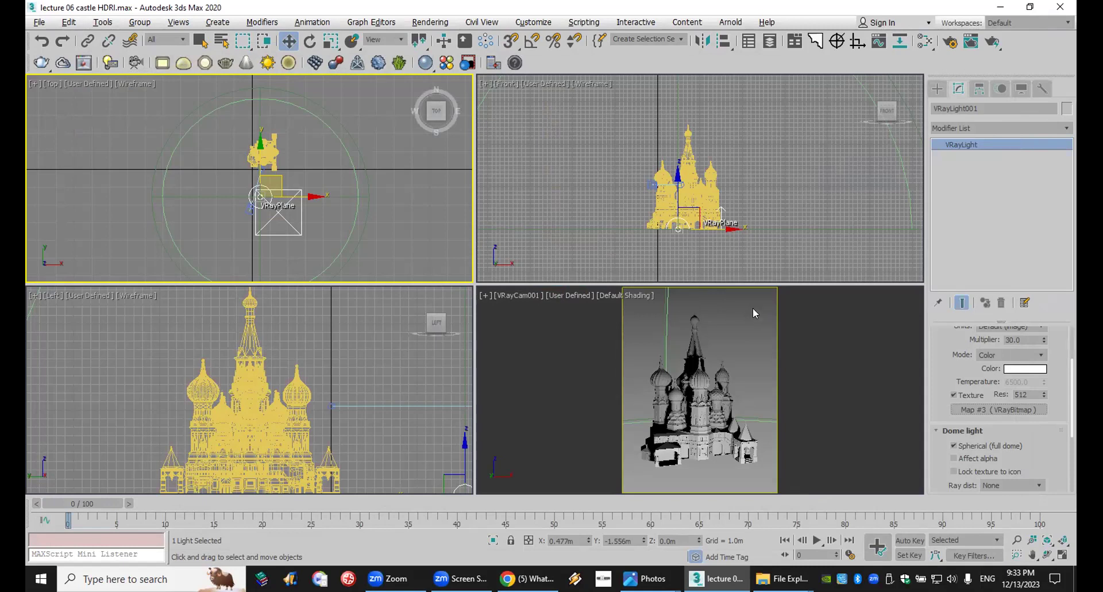
# Maximize the VRayCam001 camera viewport and start V-Ray interactive rendering in it.
pyautogui.hotkey('alt', 'w')
pyautogui.click(1063, 553)
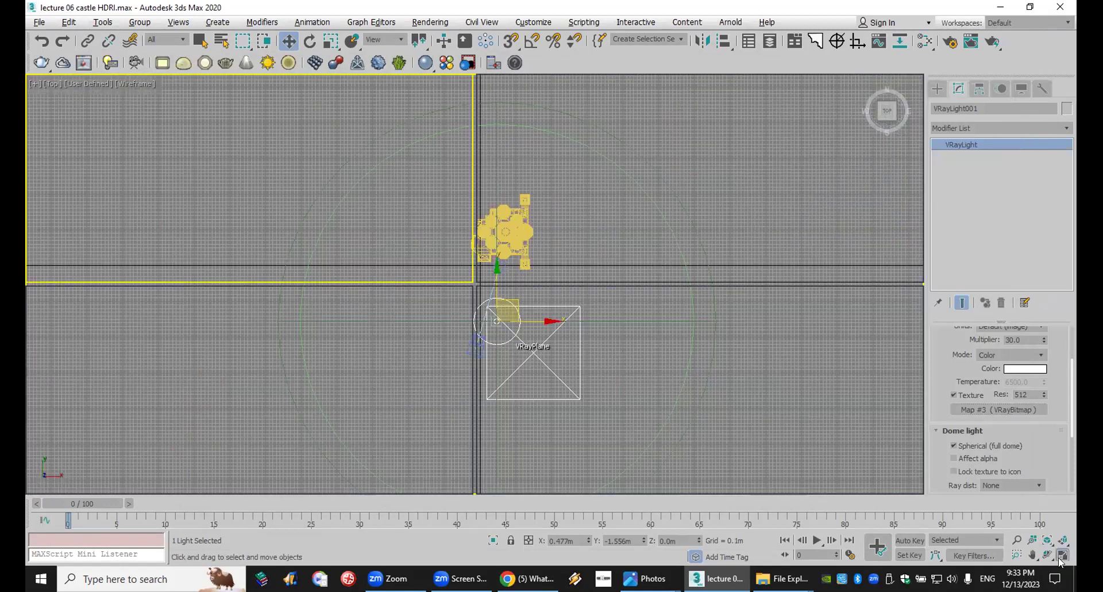
pyautogui.rightClick(796, 350)
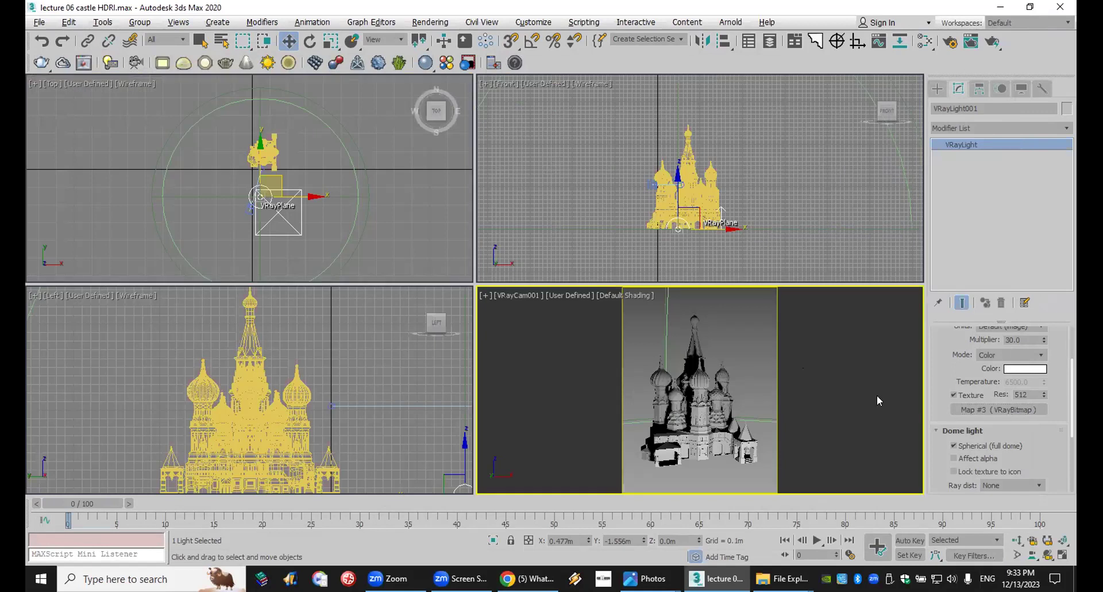
pyautogui.click(1063, 552)
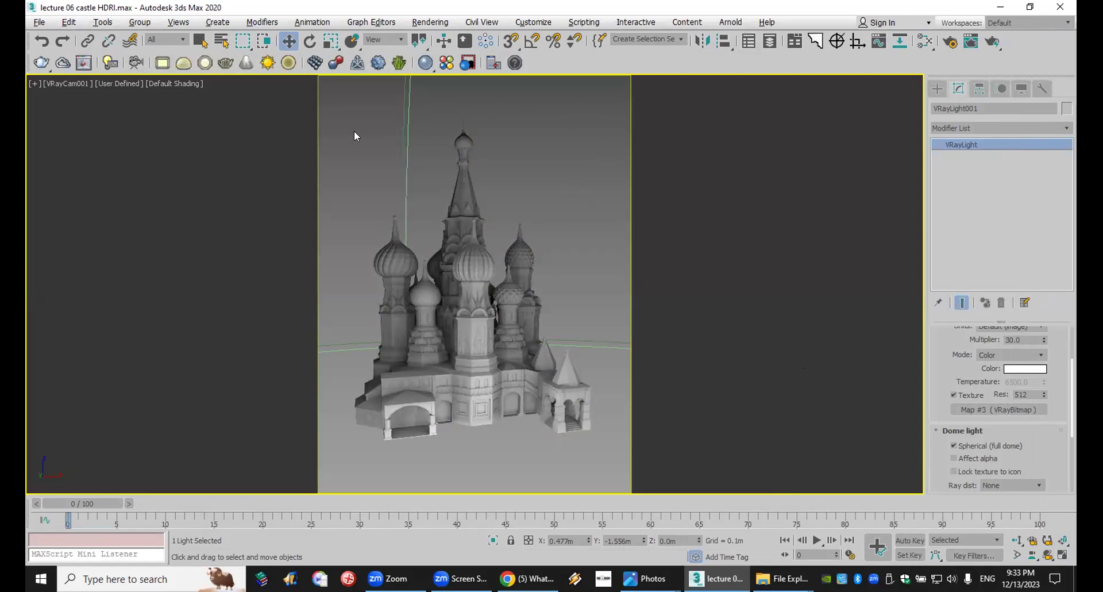
pyautogui.click(122, 83)
pyautogui.click(136, 110)
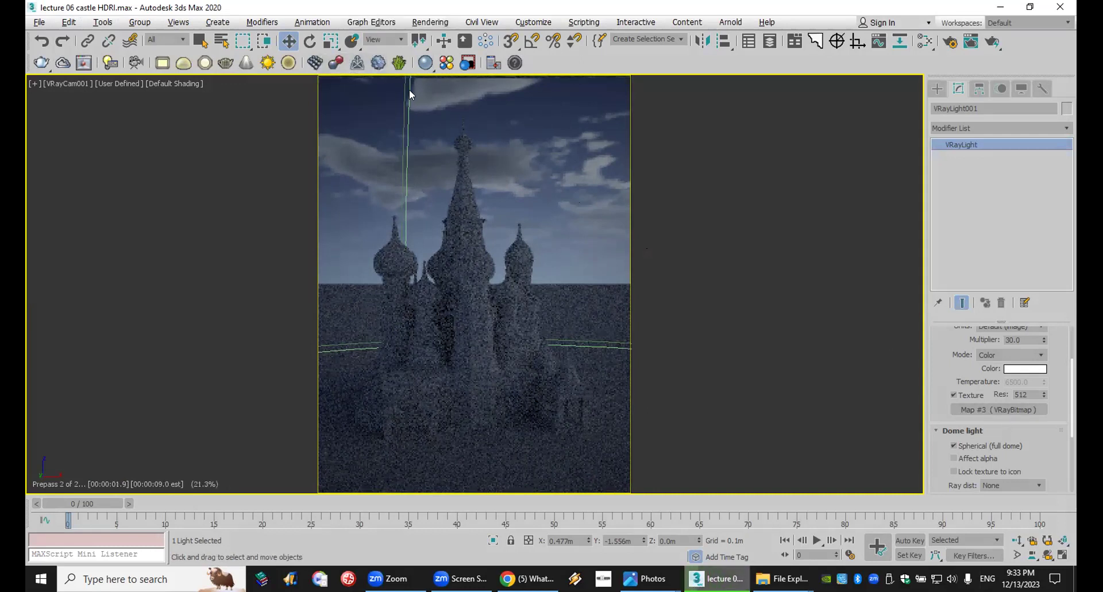
# Assign the dome light's VRayBitmap as an instance to the scene's environment map and close the environment settings.
pyautogui.click(429, 22)
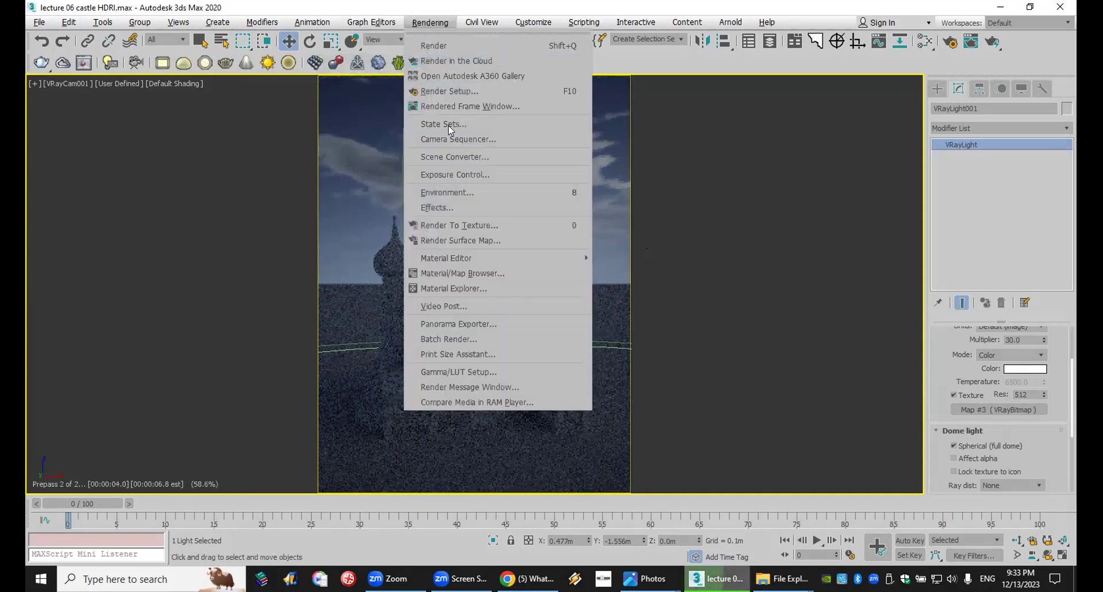
pyautogui.click(460, 193)
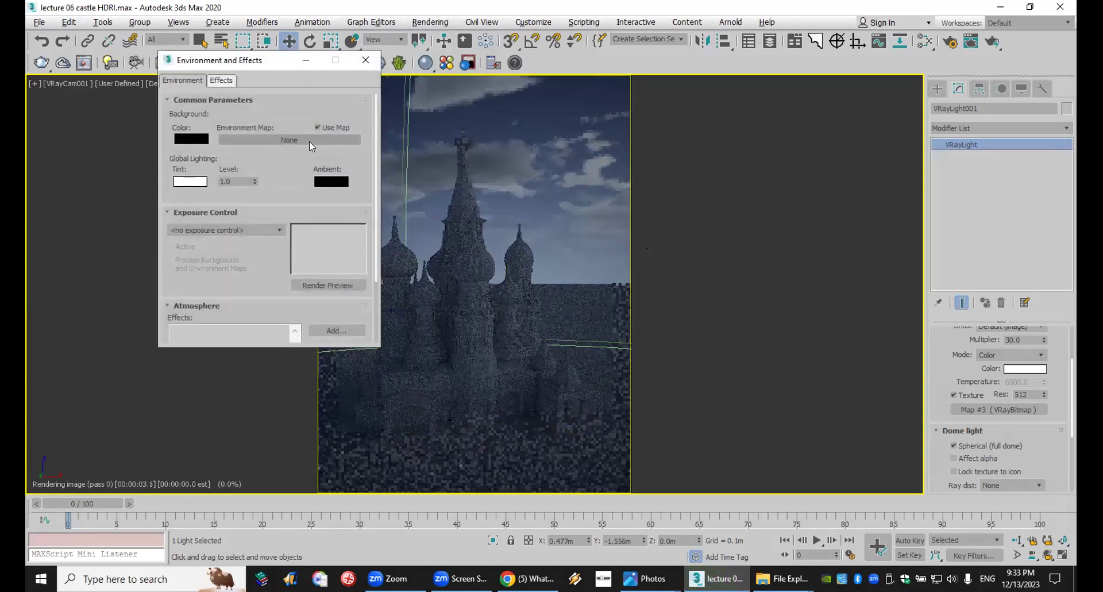
pyautogui.moveTo(984, 409); pyautogui.dragTo(292, 138)
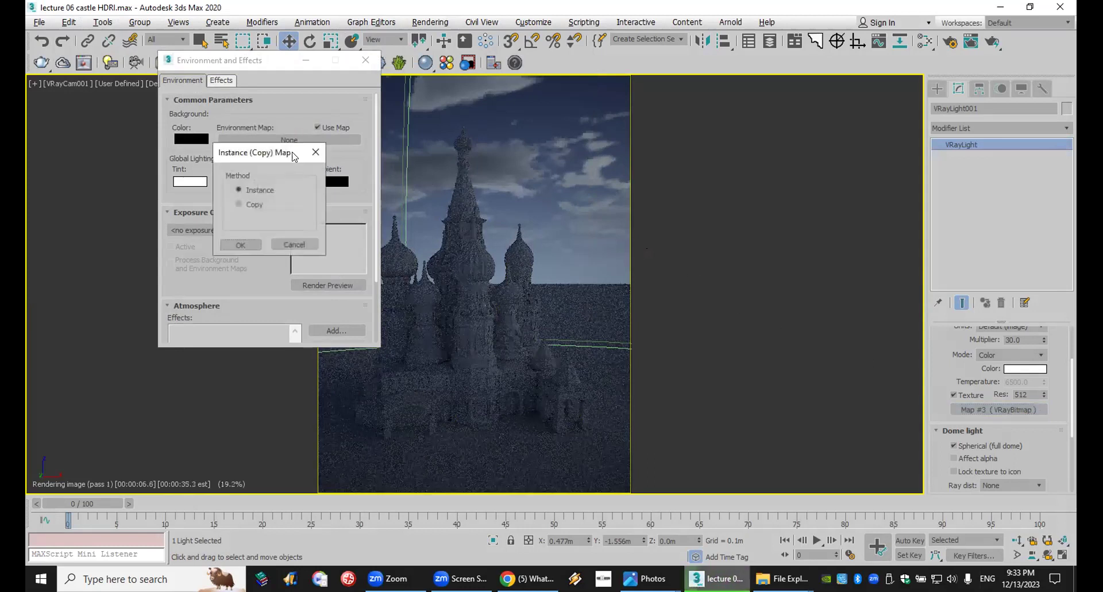
pyautogui.click(240, 245)
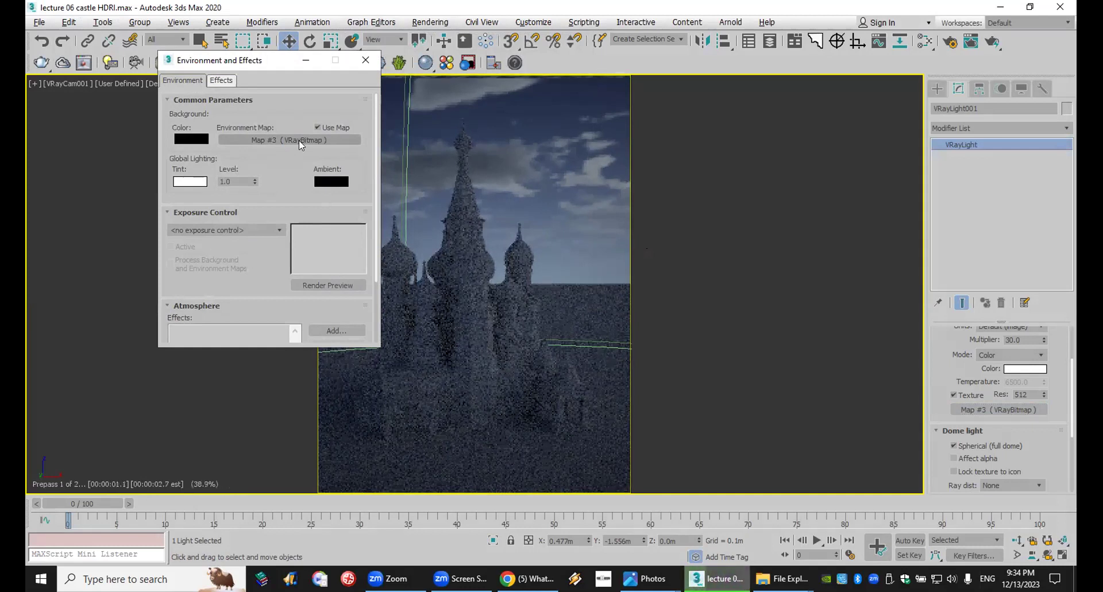
pyautogui.click(366, 60)
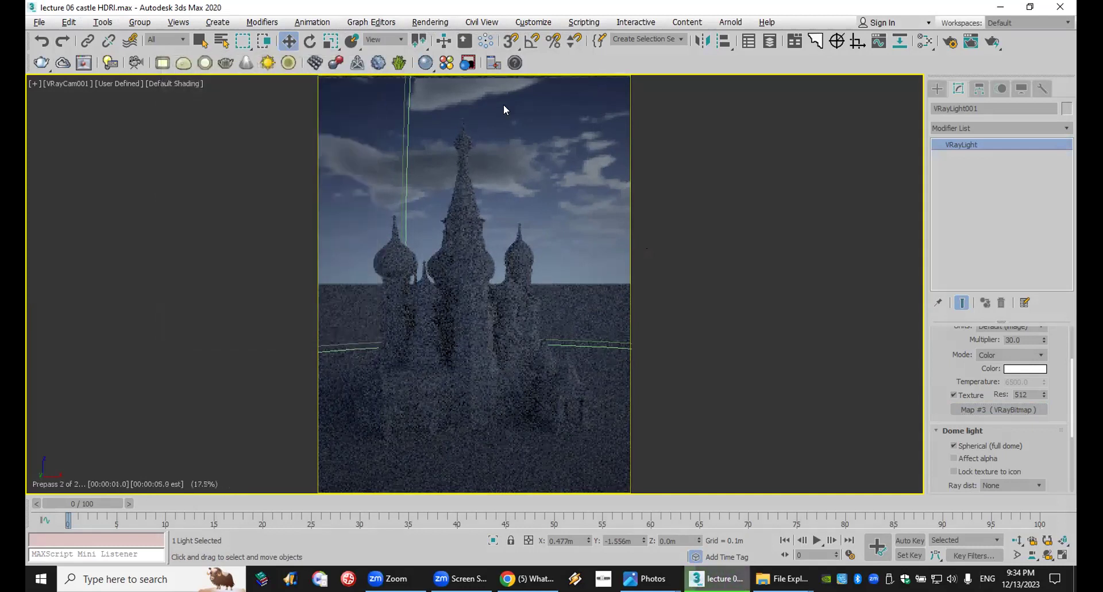
# Set the viewport background to Environment Background and orbit the camera slightly to lower the horizon behind the castle.
pyautogui.click(177, 23)
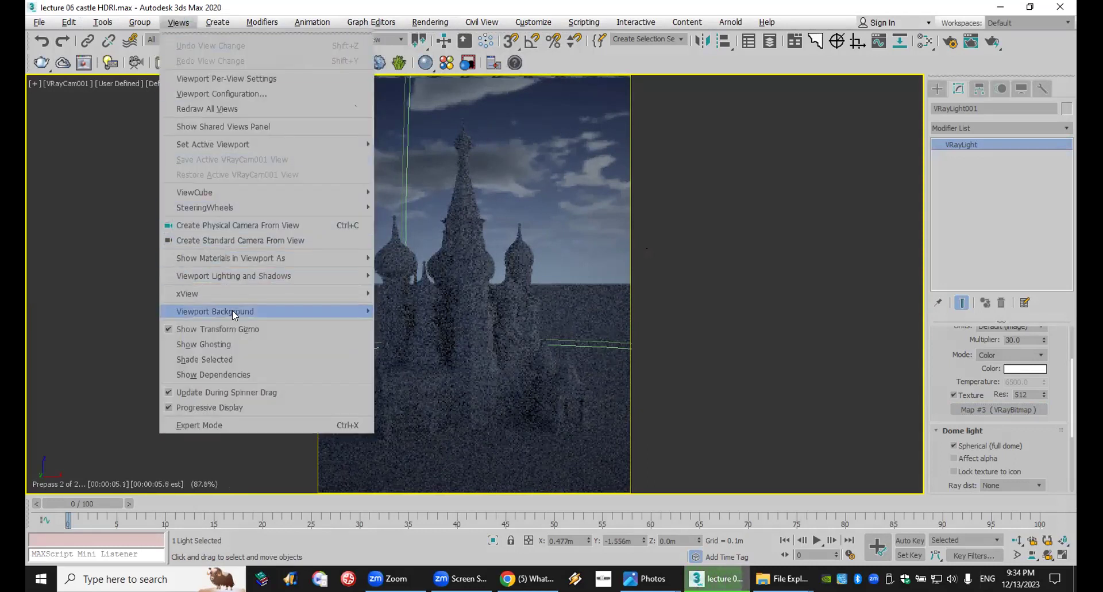
pyautogui.moveTo(232, 310)
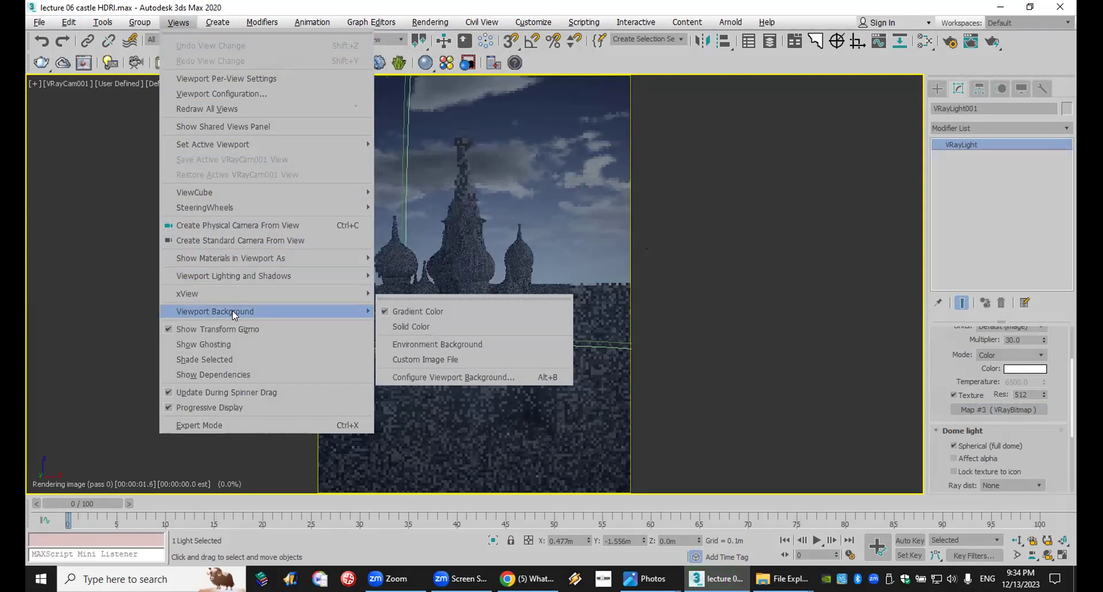
pyautogui.click(537, 344)
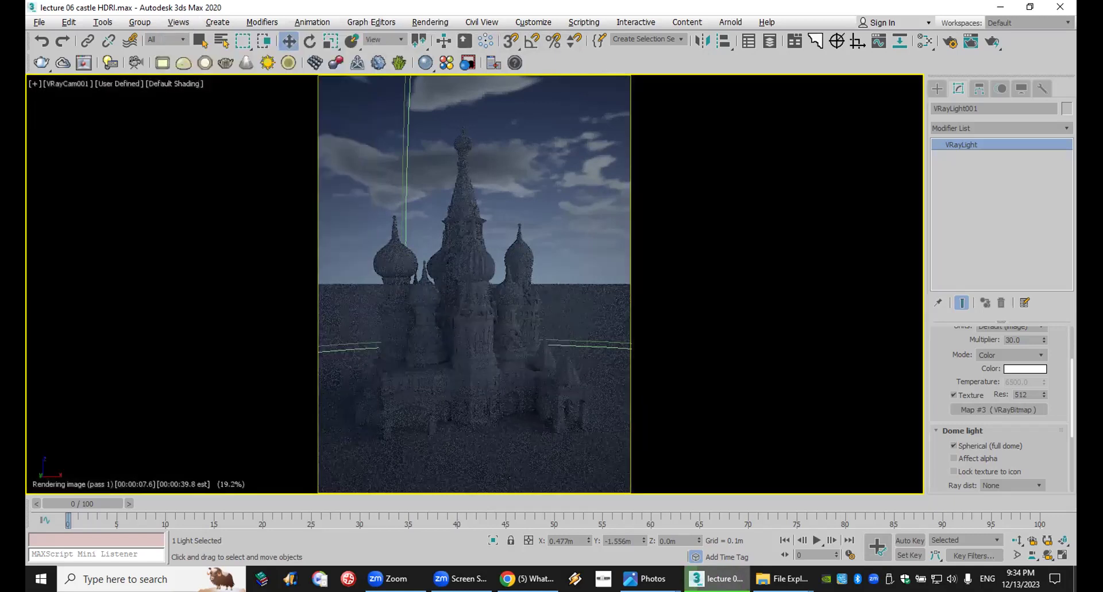
pyautogui.click(1048, 554)
pyautogui.moveTo(527, 298); pyautogui.dragTo(506, 313)
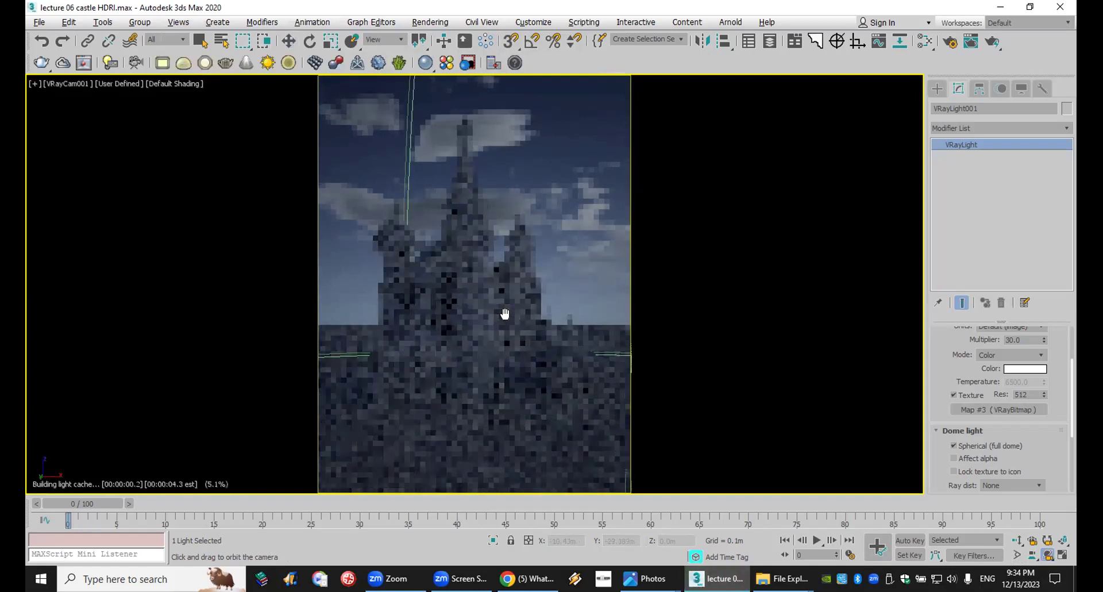
# Set the V-Ray image sampler type to Bucket in the render setup and check its max subdivs.
pyautogui.click(435, 22)
pyautogui.click(437, 89)
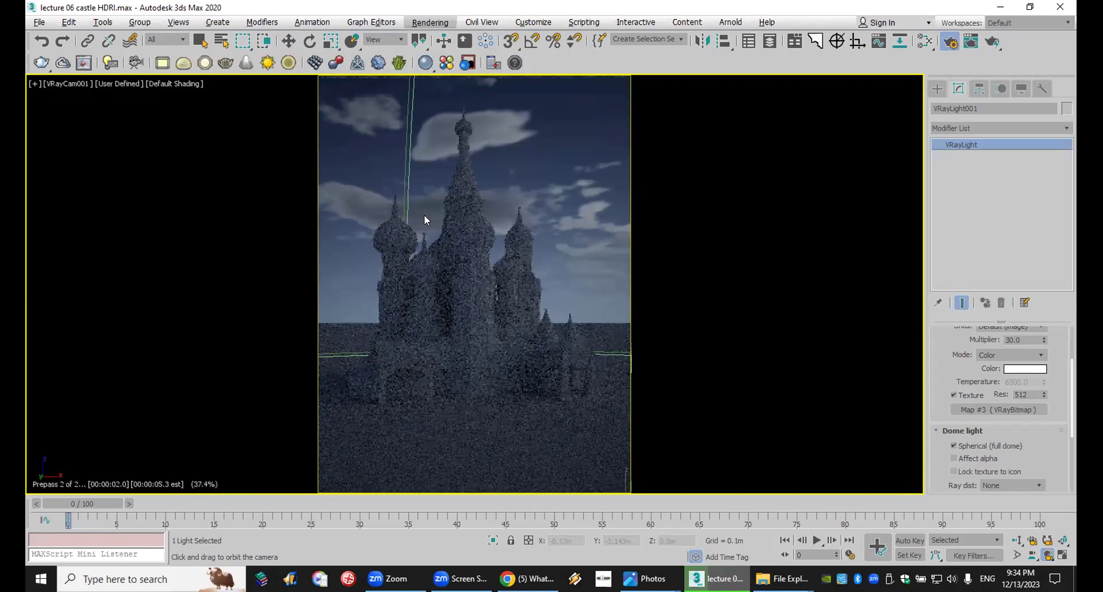
pyautogui.press('F10')
pyautogui.click(280, 125)
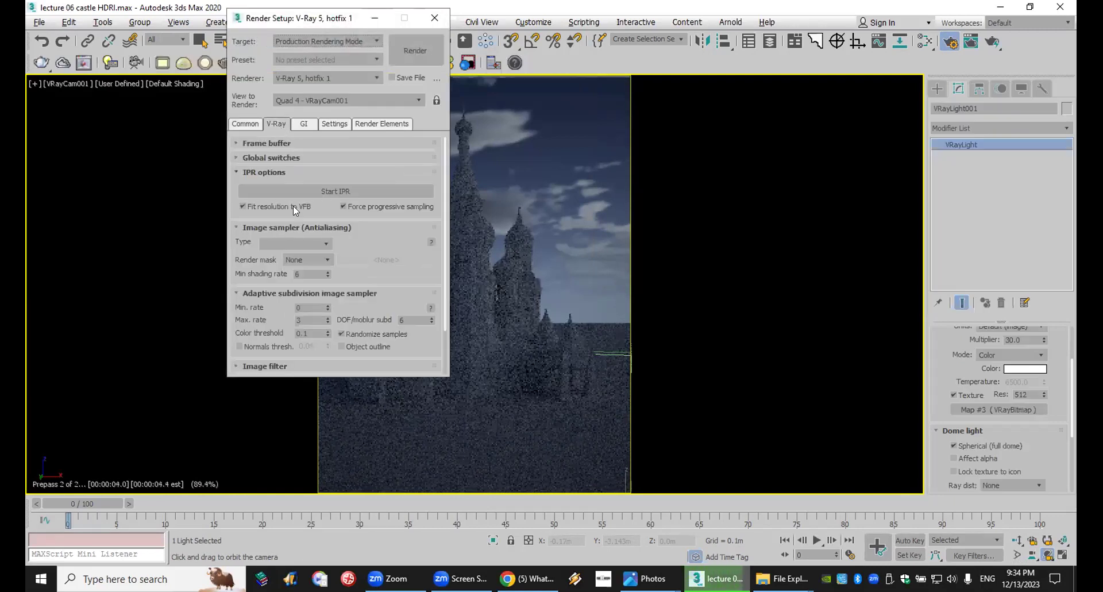
pyautogui.click(305, 242)
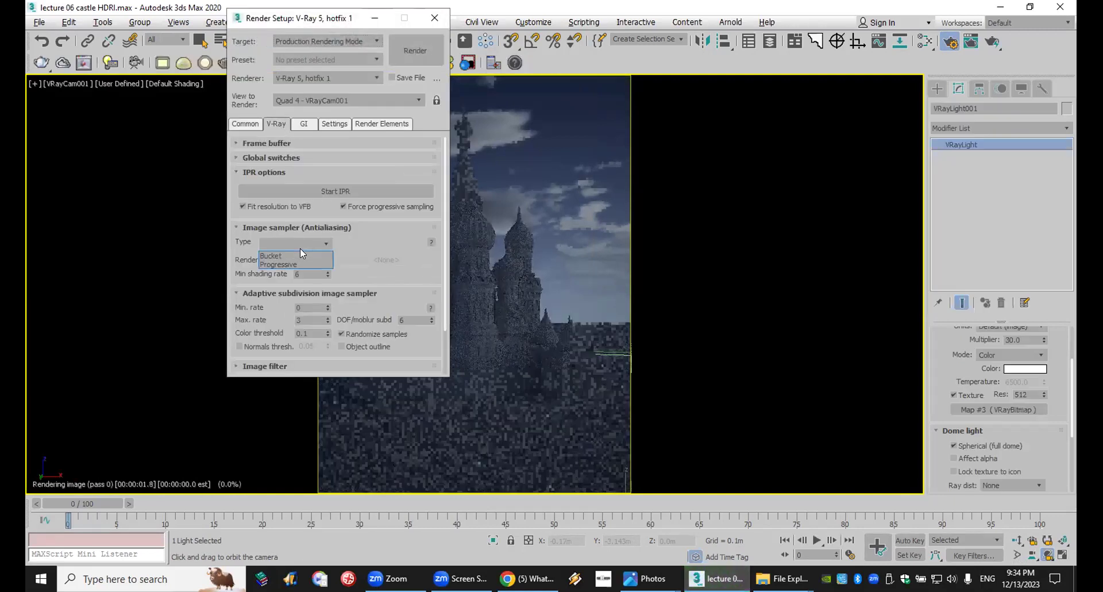
pyautogui.click(299, 254)
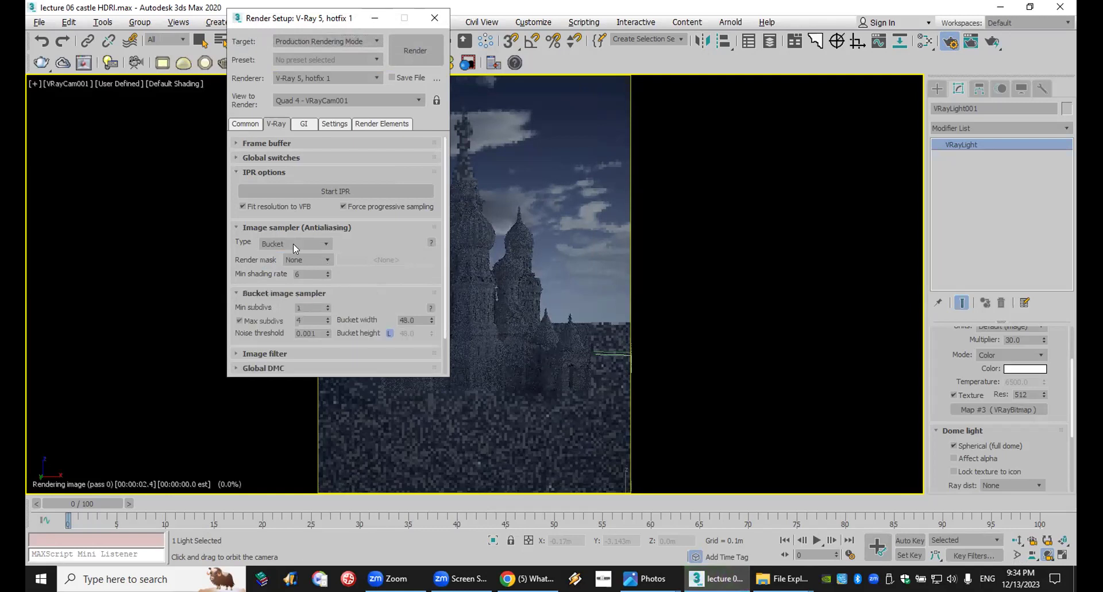
pyautogui.doubleClick(308, 321)
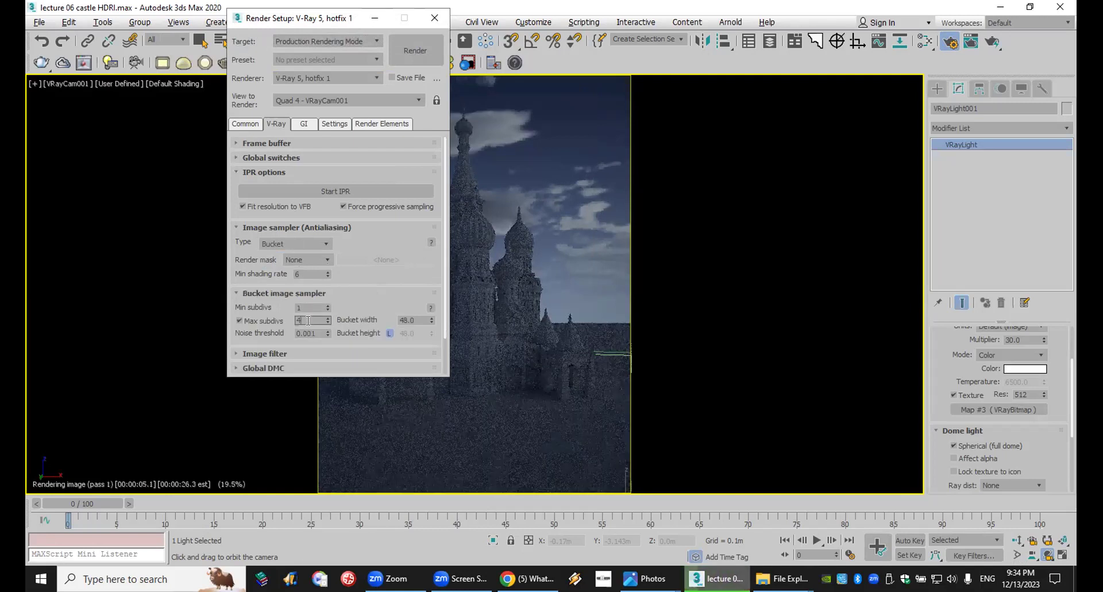
# Check the irradiance map's preset options in the global illumination render settings.
pyautogui.click(304, 124)
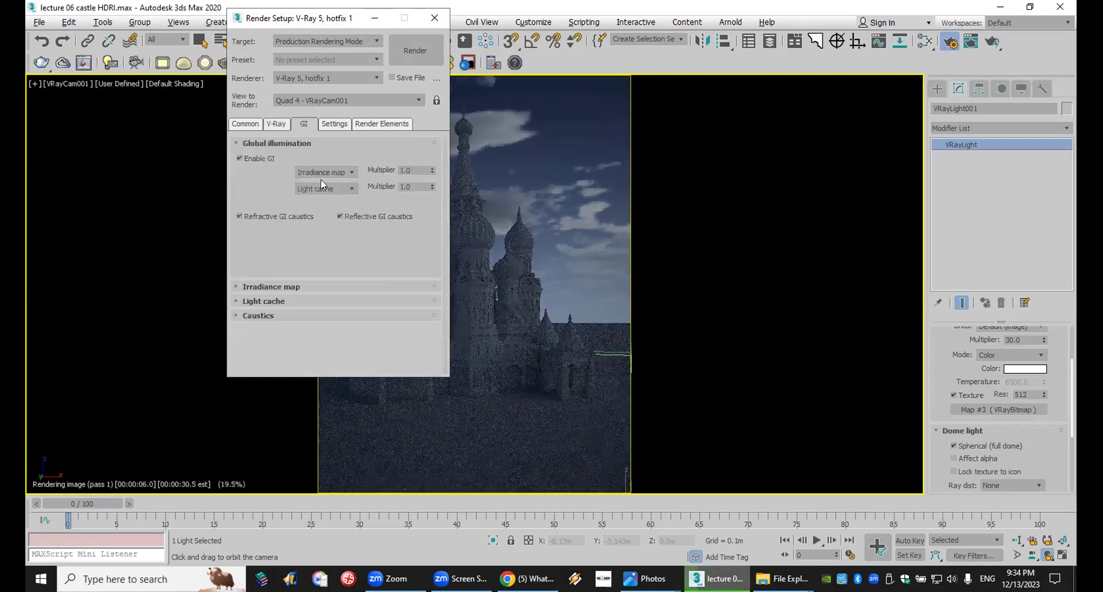
pyautogui.click(327, 287)
pyautogui.scroll(3, 320, 306)
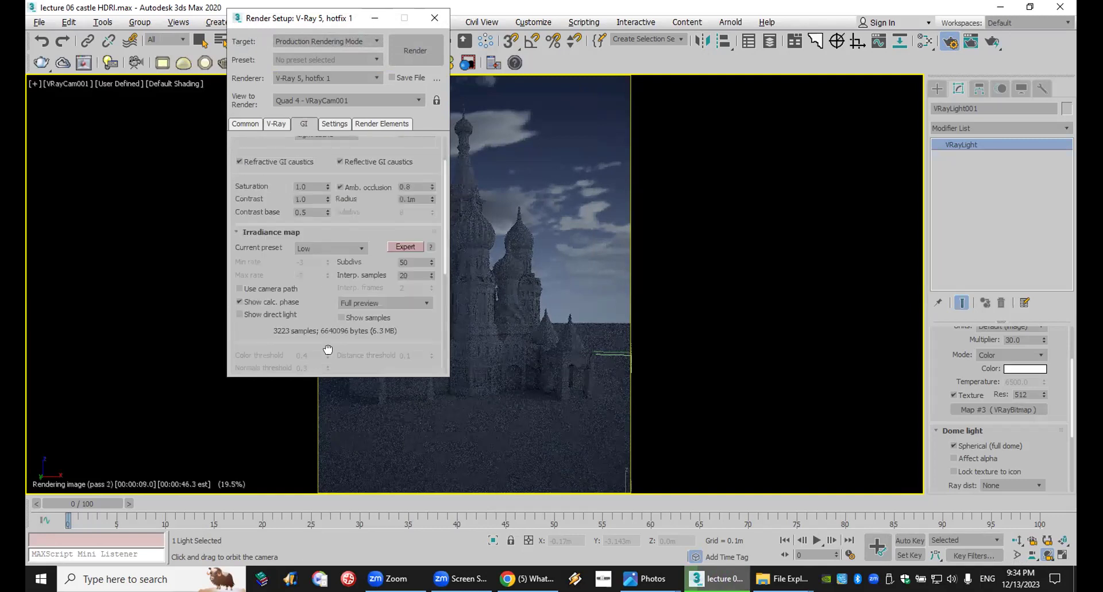
pyautogui.scroll(-1, 333, 299)
pyautogui.click(339, 230)
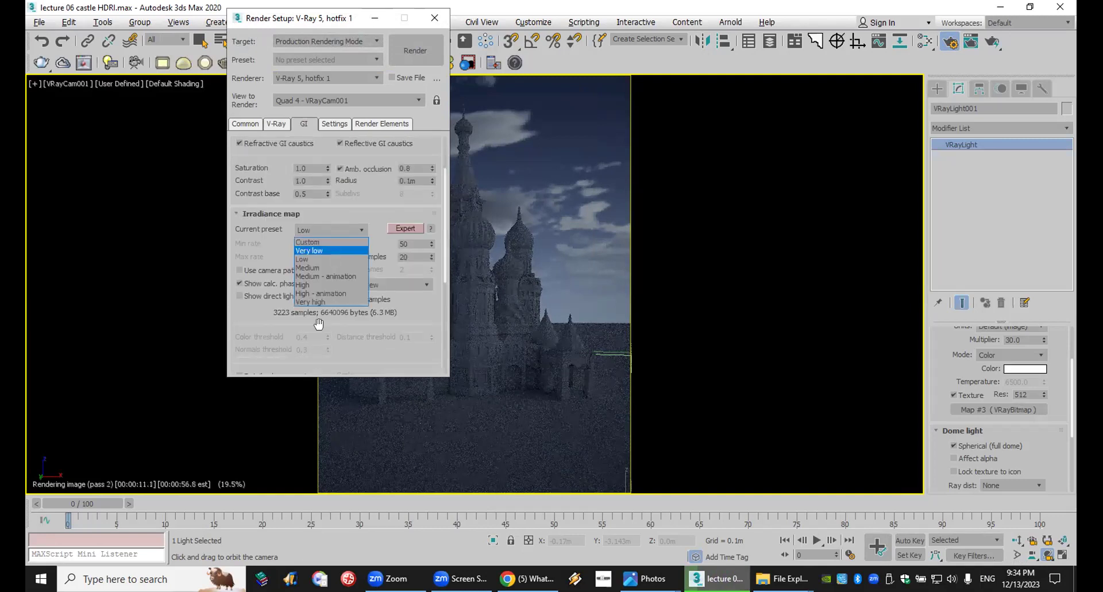
pyautogui.scroll(-6, 319, 325)
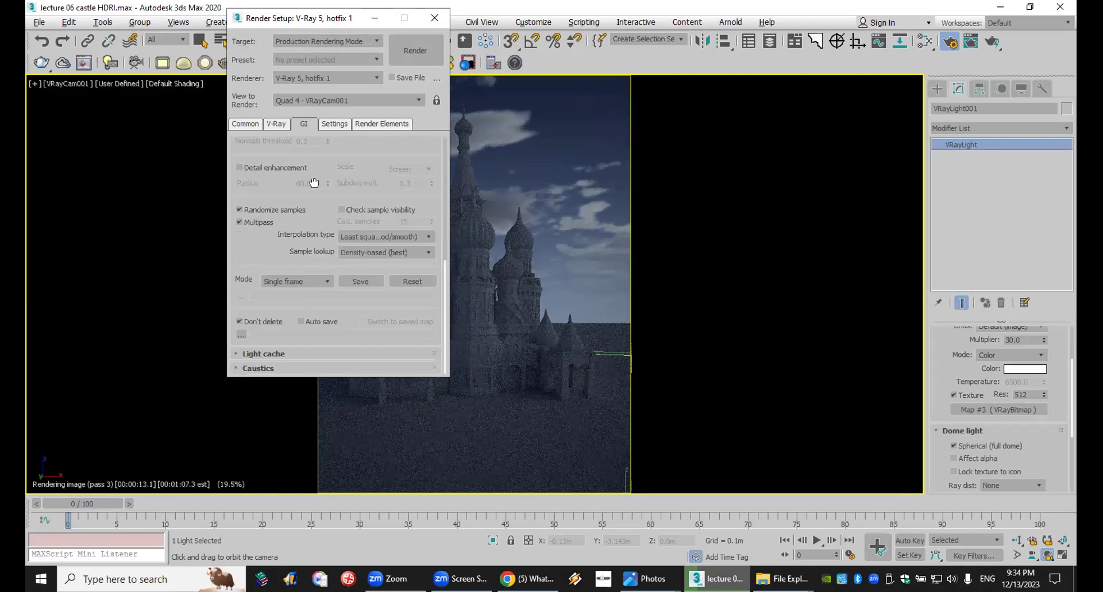
# Set the light cache subdivs to 200 and close the render setup.
pyautogui.click(315, 353)
pyautogui.scroll(-3, 309, 287)
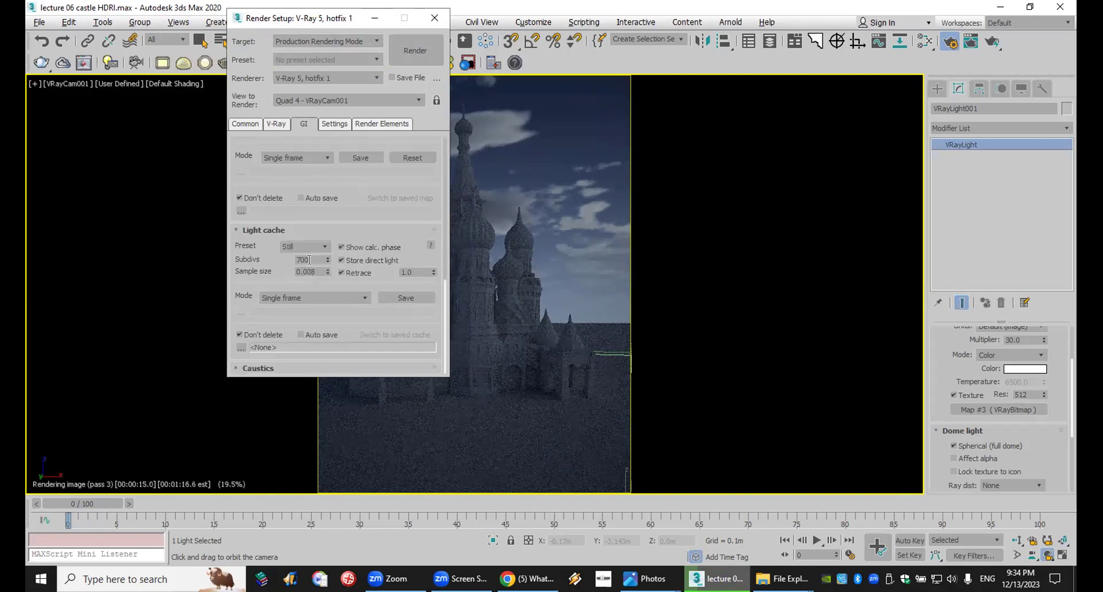
pyautogui.doubleClick(309, 259)
pyautogui.write('200')
pyautogui.press('Return')
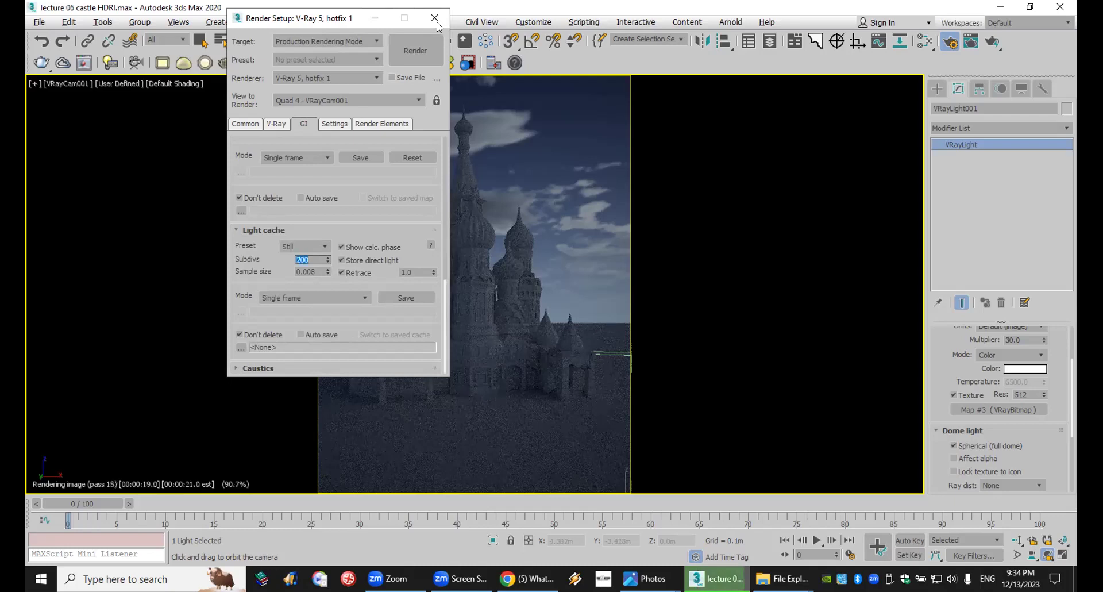
pyautogui.press('F10')
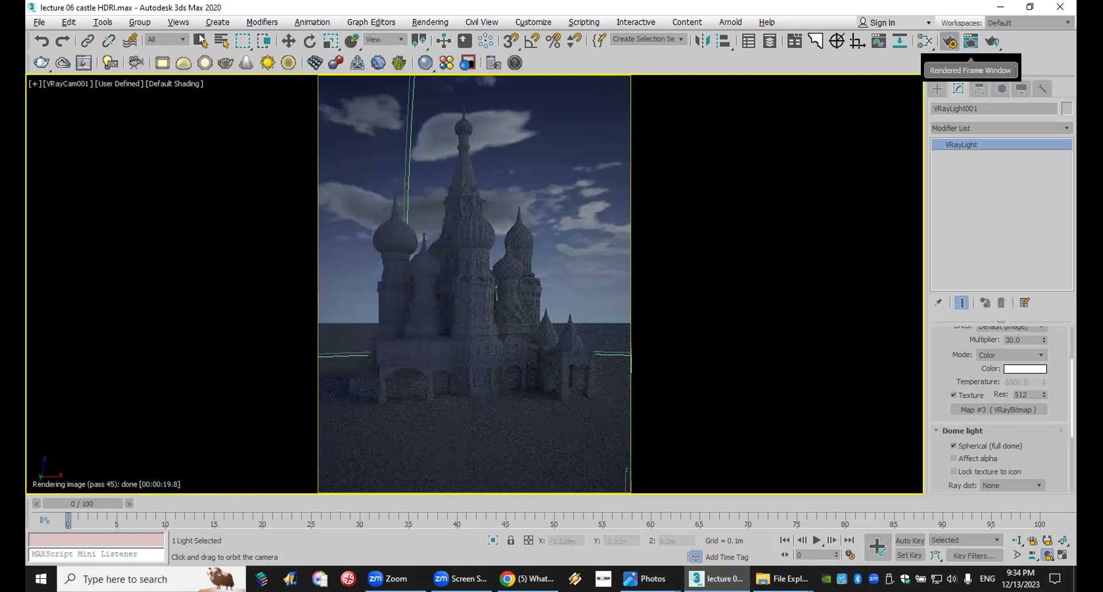
# Start a production render of the camera view and restart it limited to a region around the castle's left dome tower.
pyautogui.click(994, 43)
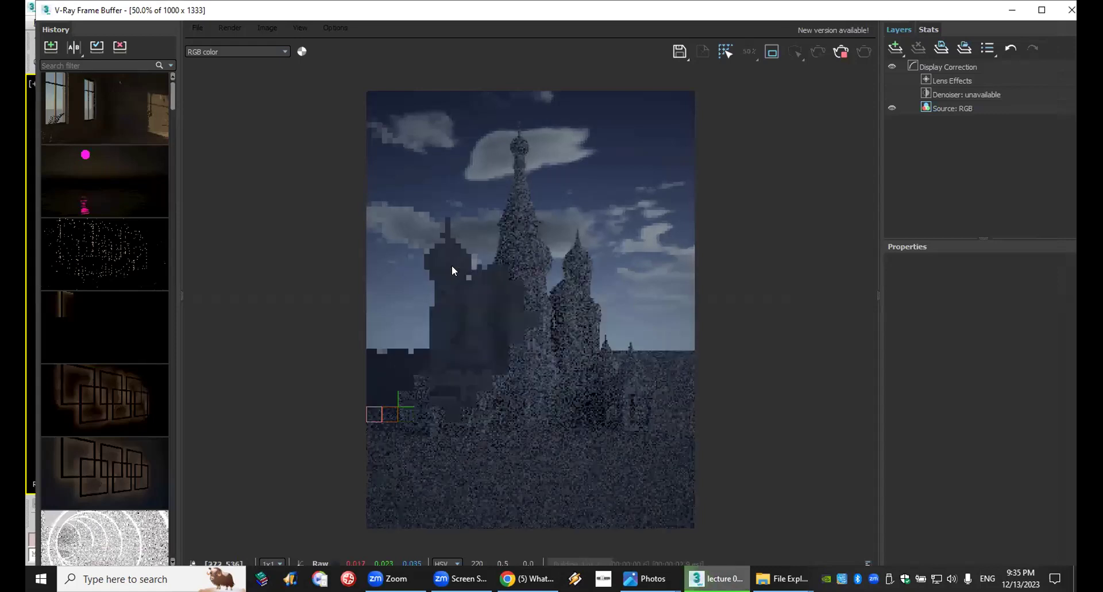
pyautogui.click(773, 52)
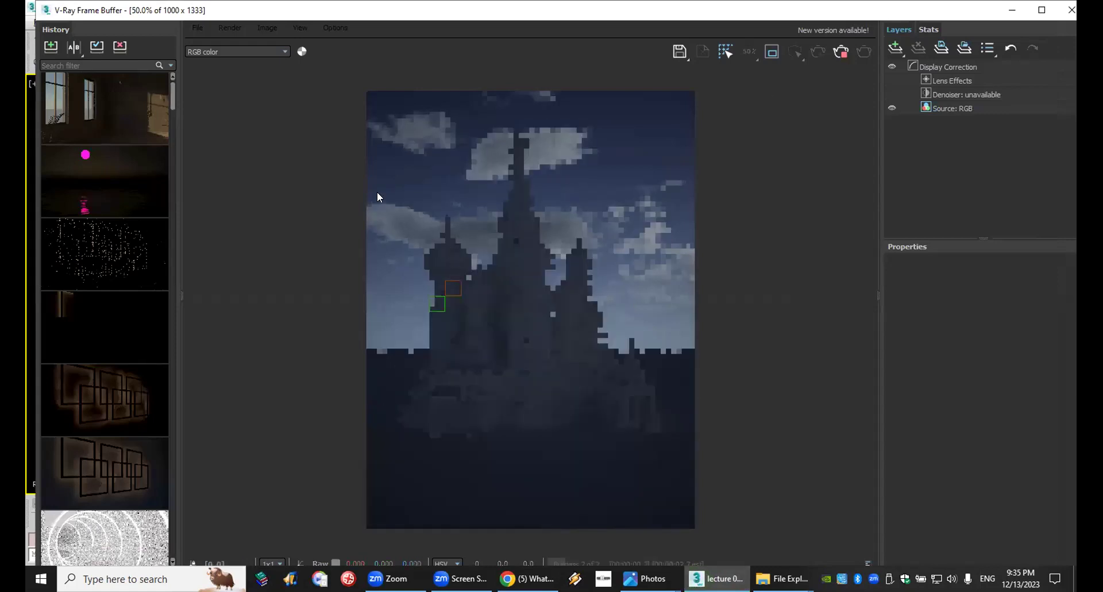
pyautogui.moveTo(395, 193); pyautogui.dragTo(460, 292)
pyautogui.moveTo(493, 324); pyautogui.dragTo(496, 322)
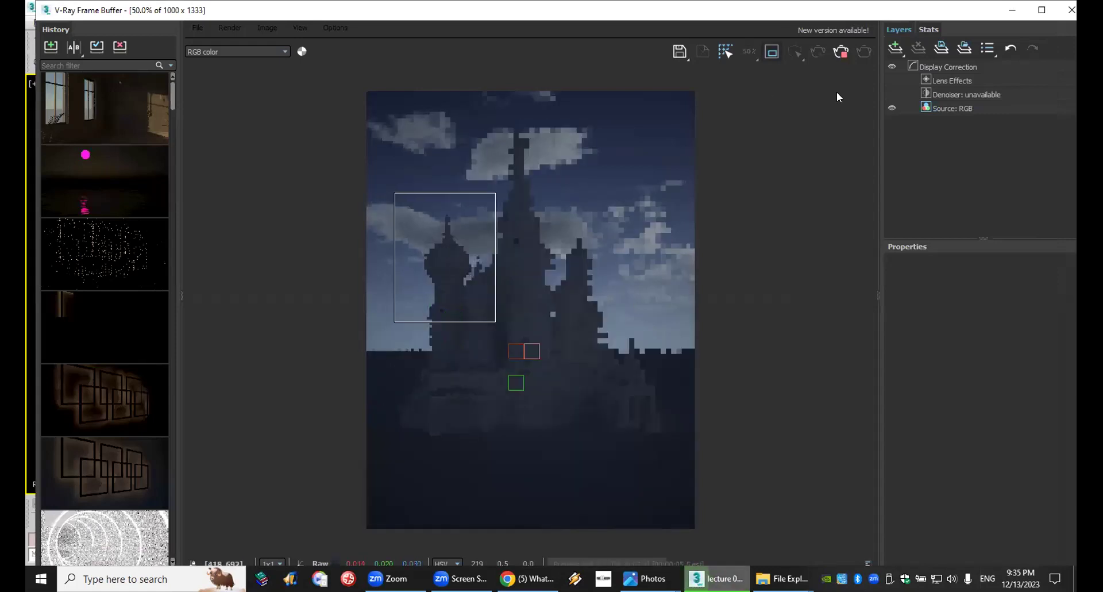
pyautogui.click(841, 51)
pyautogui.click(859, 52)
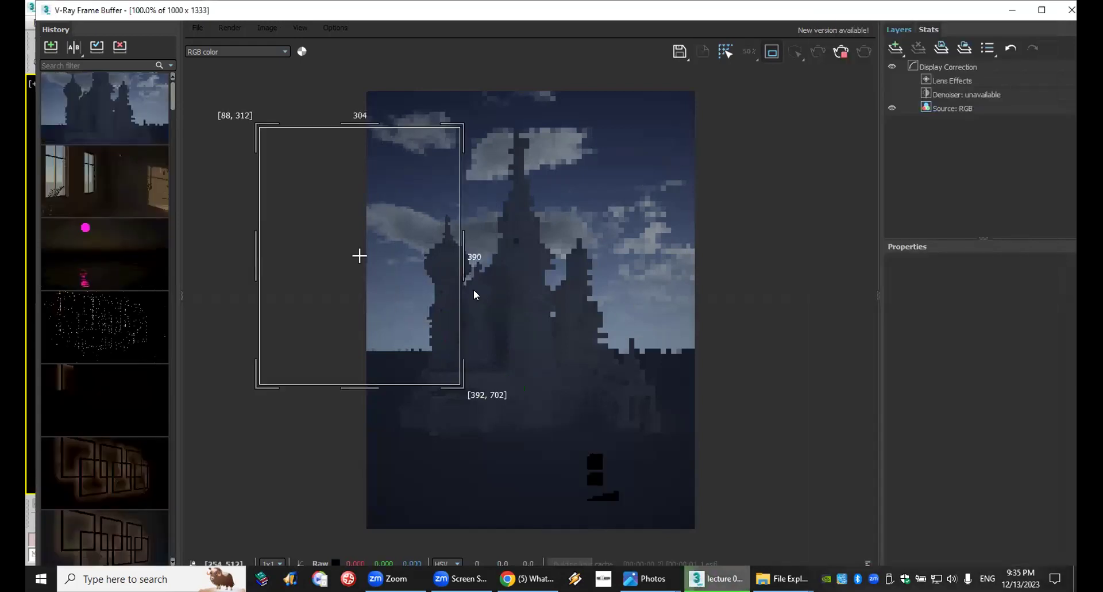
# Examine the rendered tower region up close and in the full image, and close the frame buffer.
pyautogui.scroll(1, 475, 295)
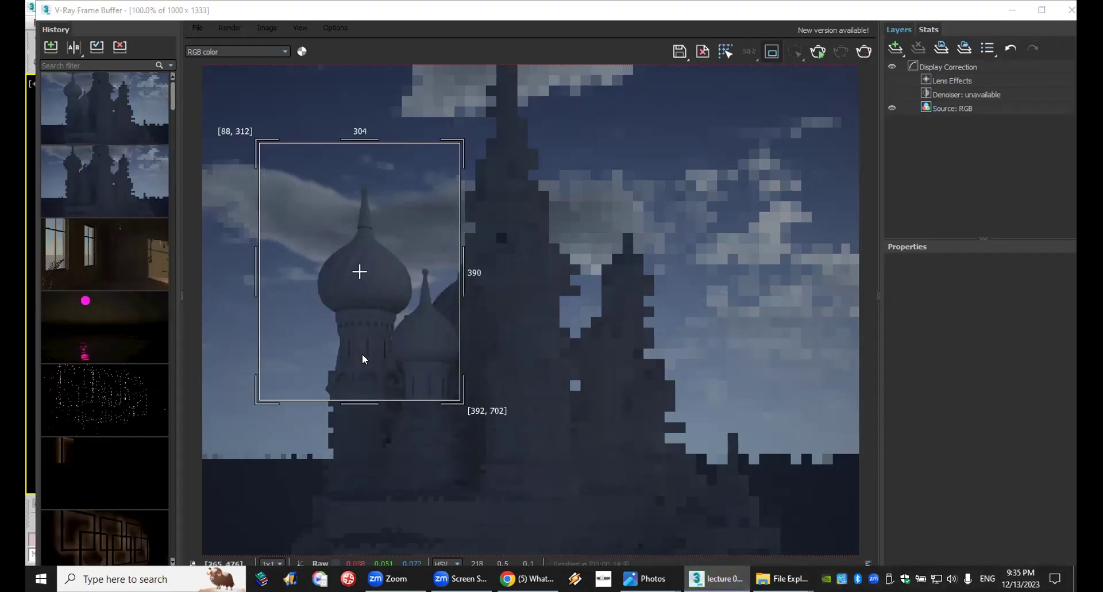
pyautogui.scroll(-1, 789, 221)
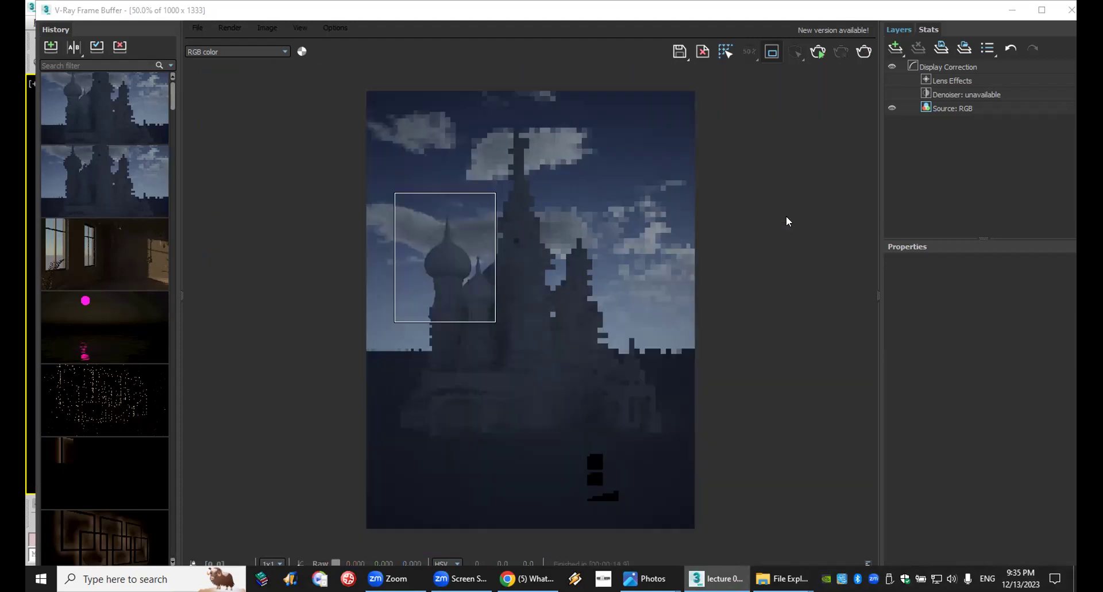
pyautogui.scroll(-1, 621, 266)
pyautogui.scroll(1, 500, 242)
pyautogui.moveTo(437, 184)
pyautogui.click(1070, 10)
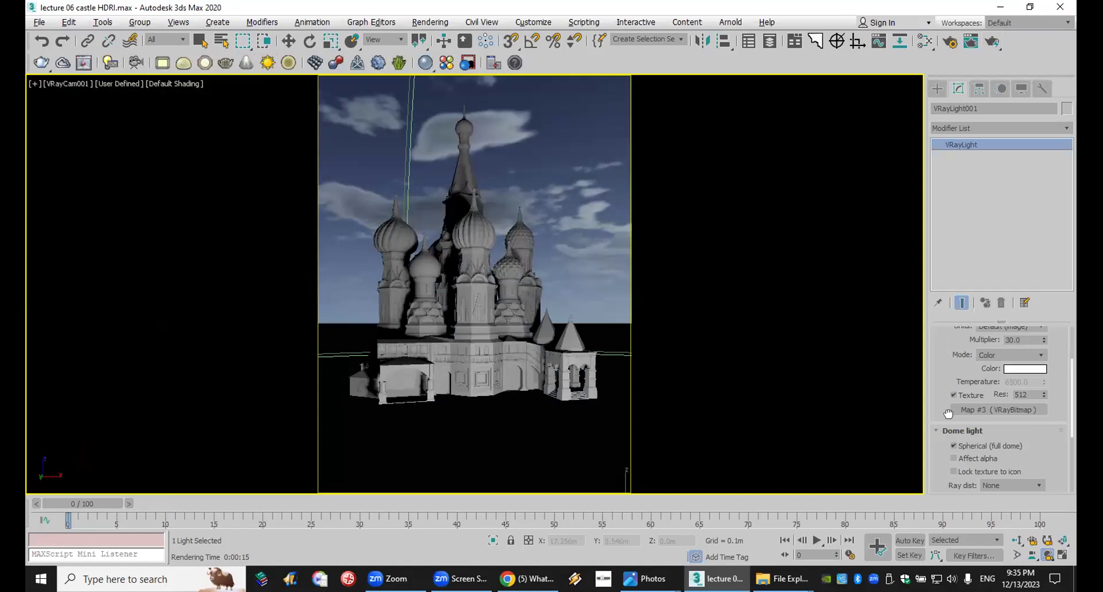
# Clear the existing VRayBitmap from the dome light's texture slot.
pyautogui.scroll(3, 946, 342)
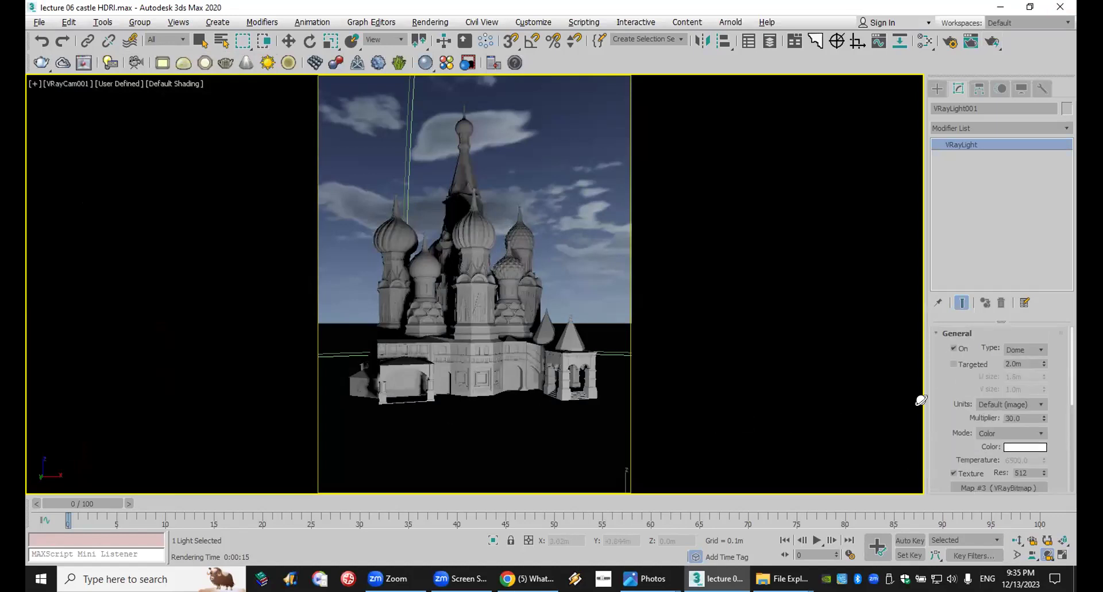
pyautogui.doubleClick(1022, 415)
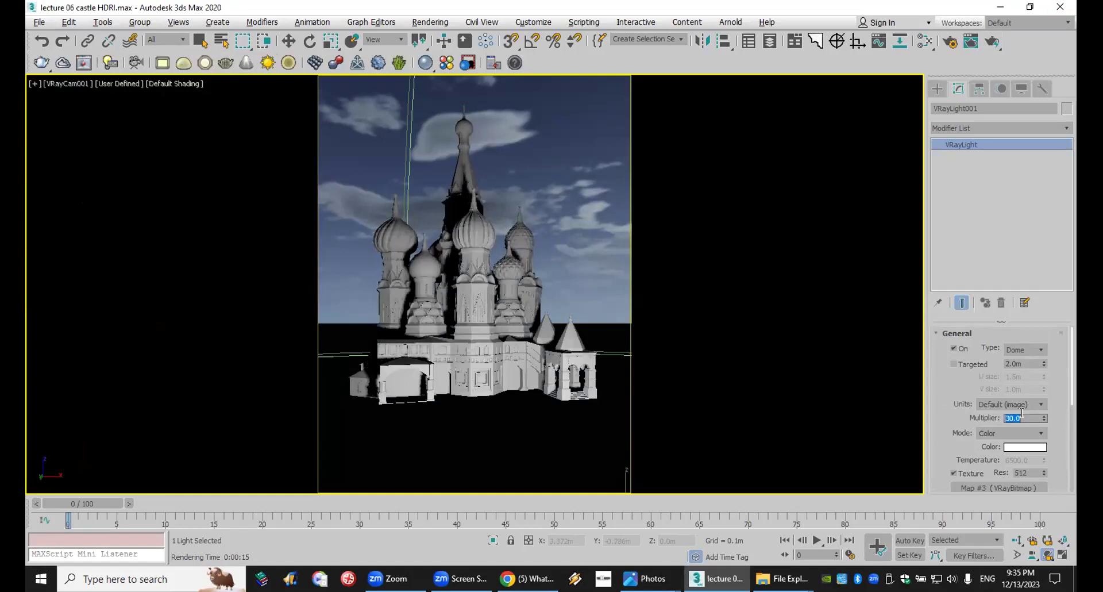
pyautogui.scroll(-5, 959, 403)
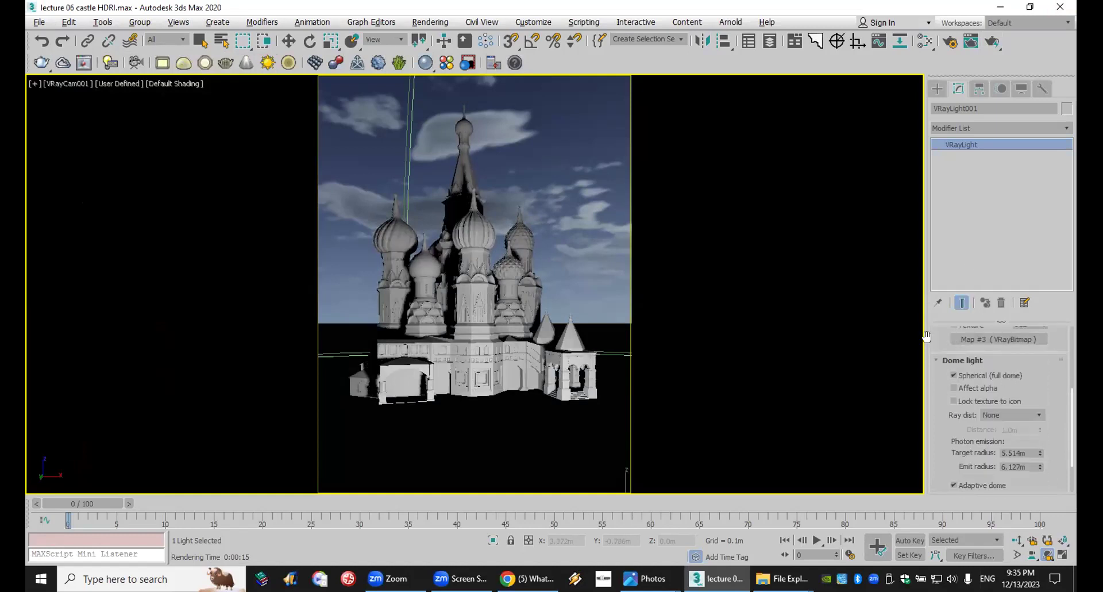
pyautogui.scroll(5, 966, 403)
pyautogui.rightClick(1003, 406)
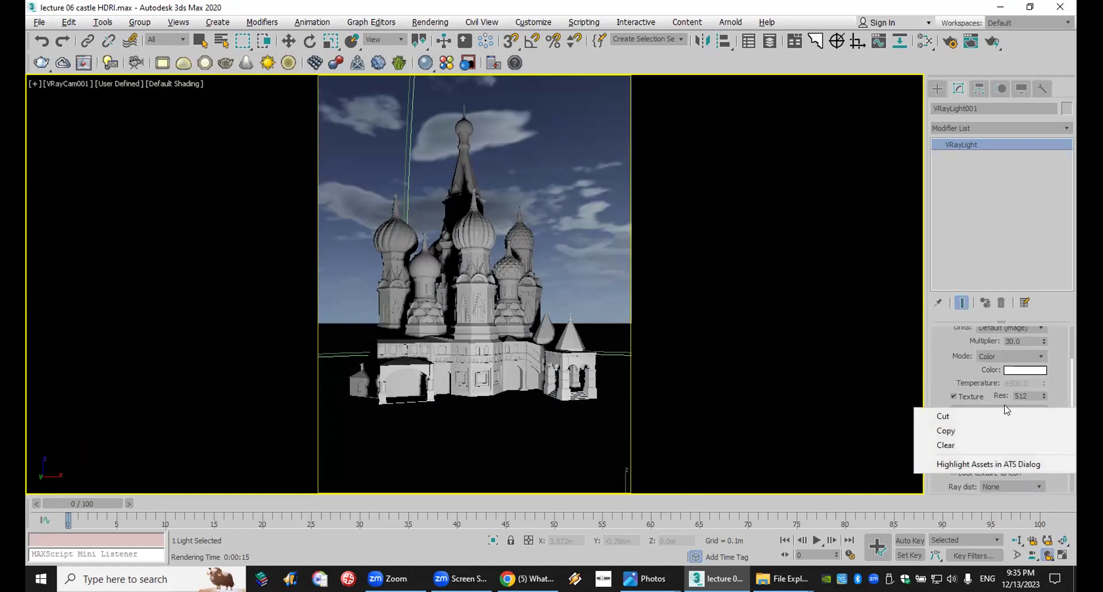
pyautogui.click(1000, 444)
# Assign a new VRayBitmap to the dome light's texture, loading the HDRI night Sky file from the desktop.
pyautogui.click(1016, 411)
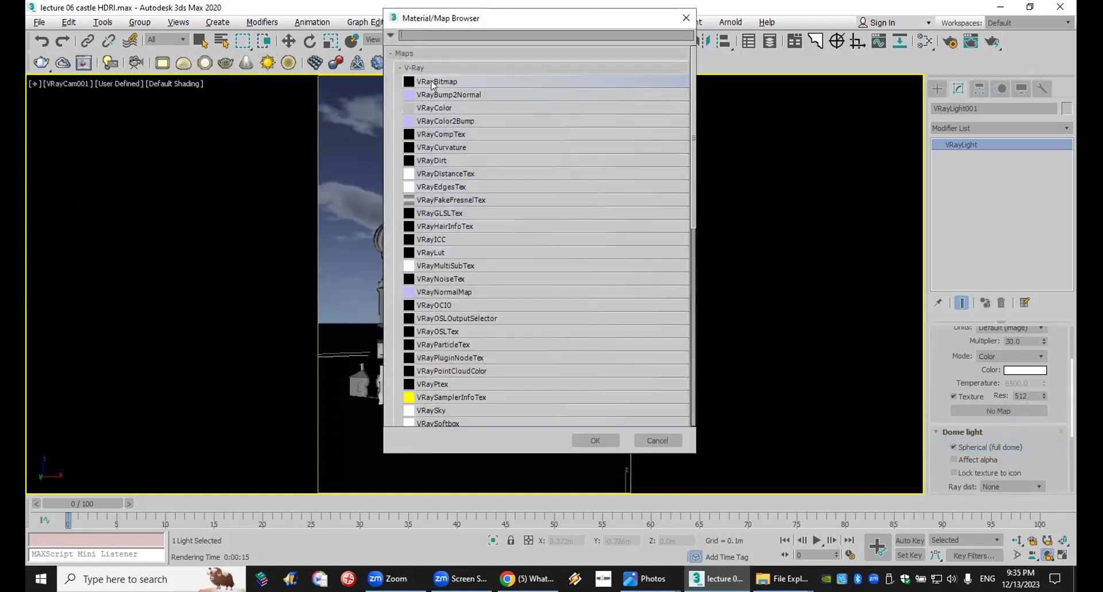
pyautogui.doubleClick(463, 82)
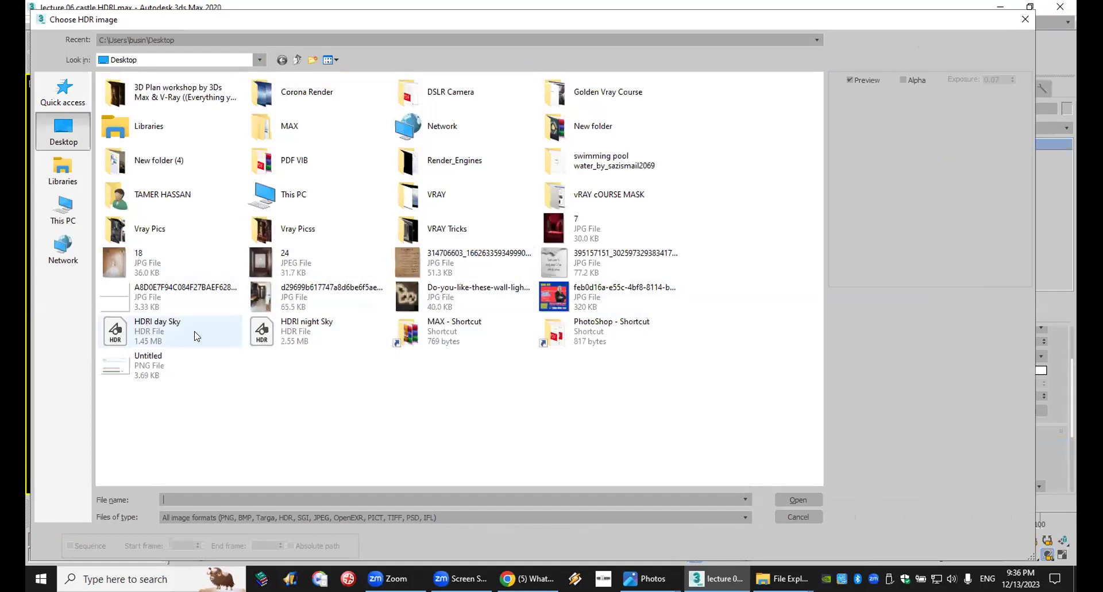
pyautogui.click(280, 326)
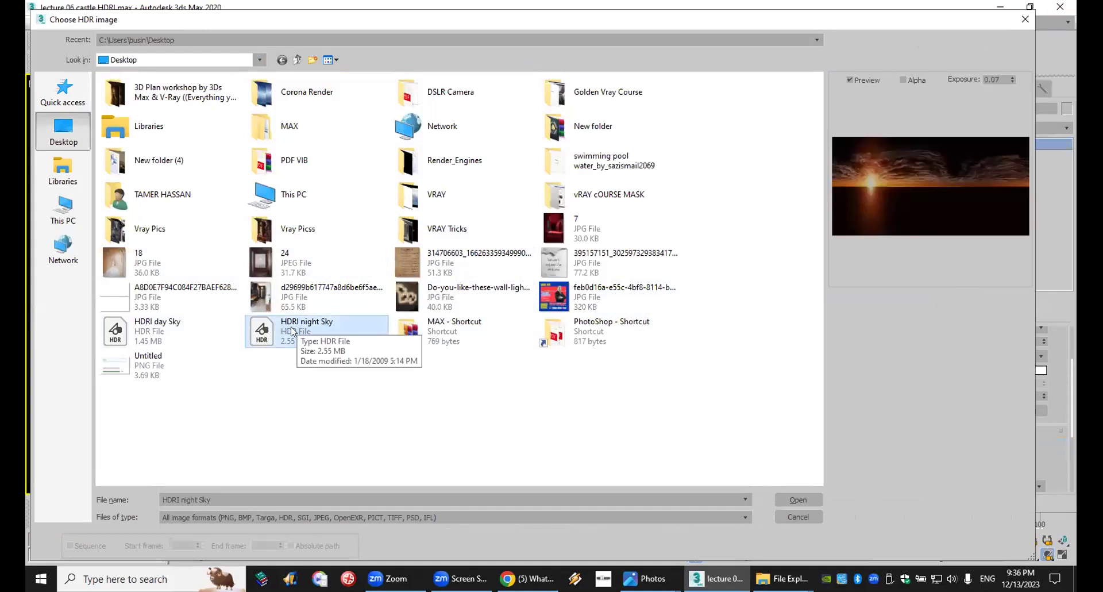
pyautogui.doubleClick(279, 326)
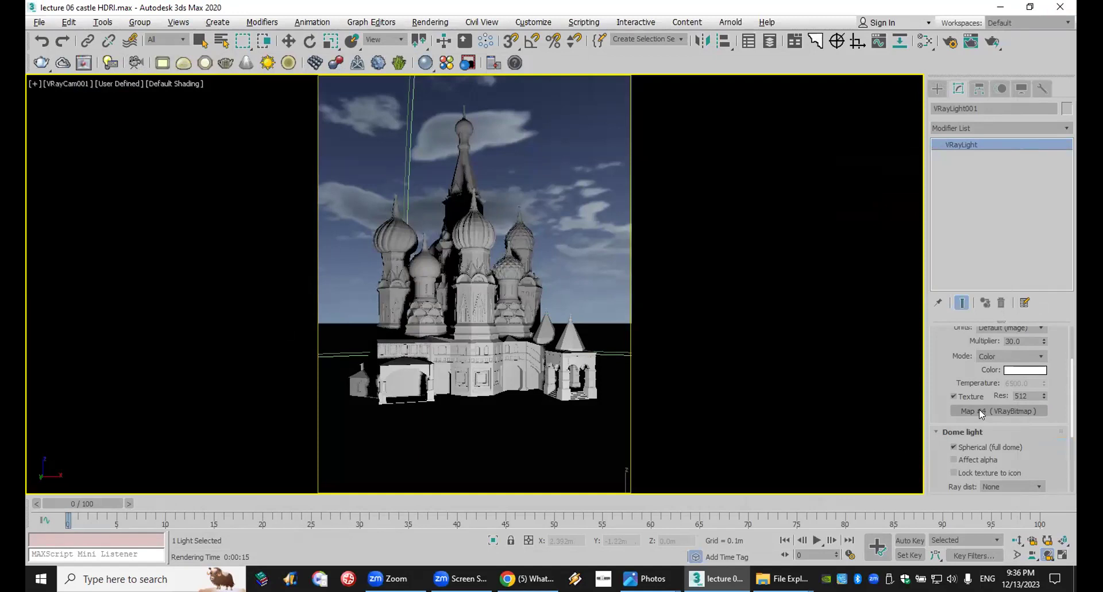
# Replace the scene's environment map with an instance of the dome light's new VRayBitmap and move the environment settings clear of the castle.
pyautogui.click(427, 22)
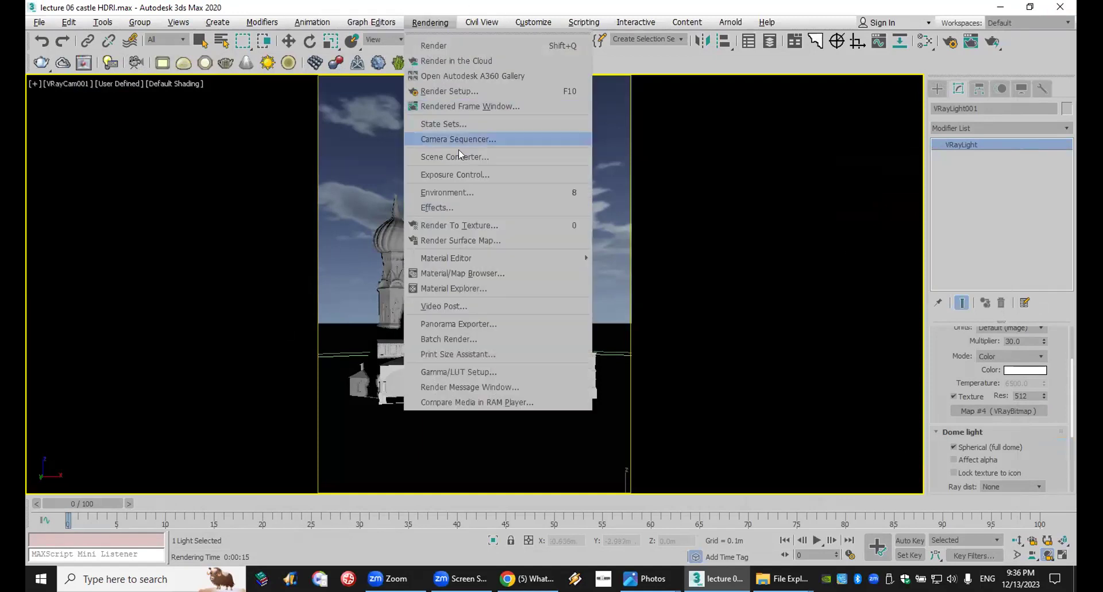
pyautogui.click(458, 192)
pyautogui.moveTo(916, 385); pyautogui.dragTo(301, 139)
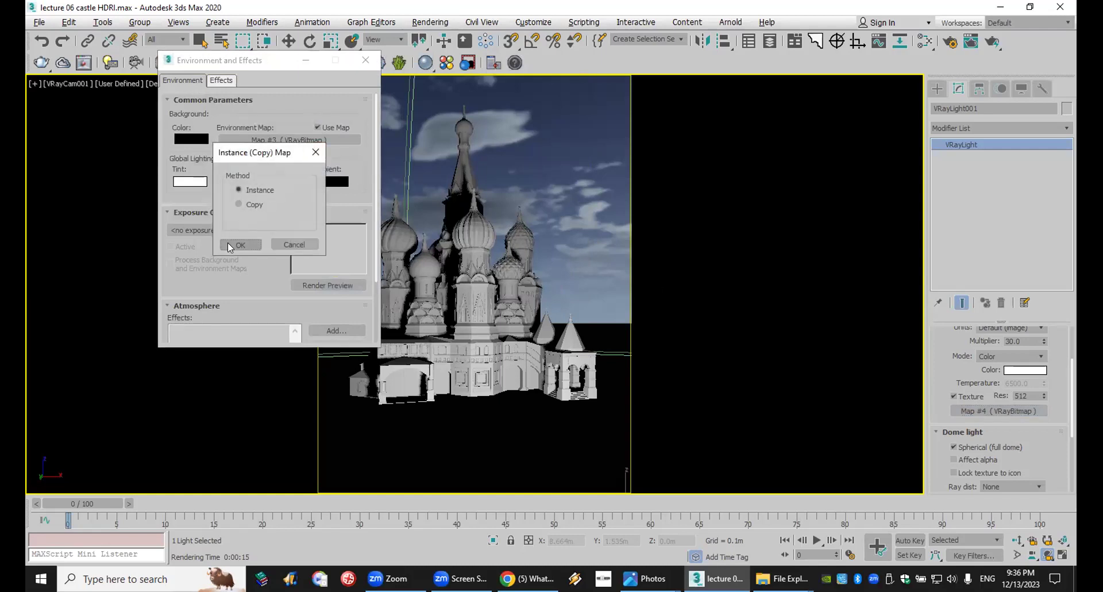
pyautogui.click(228, 244)
pyautogui.moveTo(260, 63); pyautogui.dragTo(145, 137)
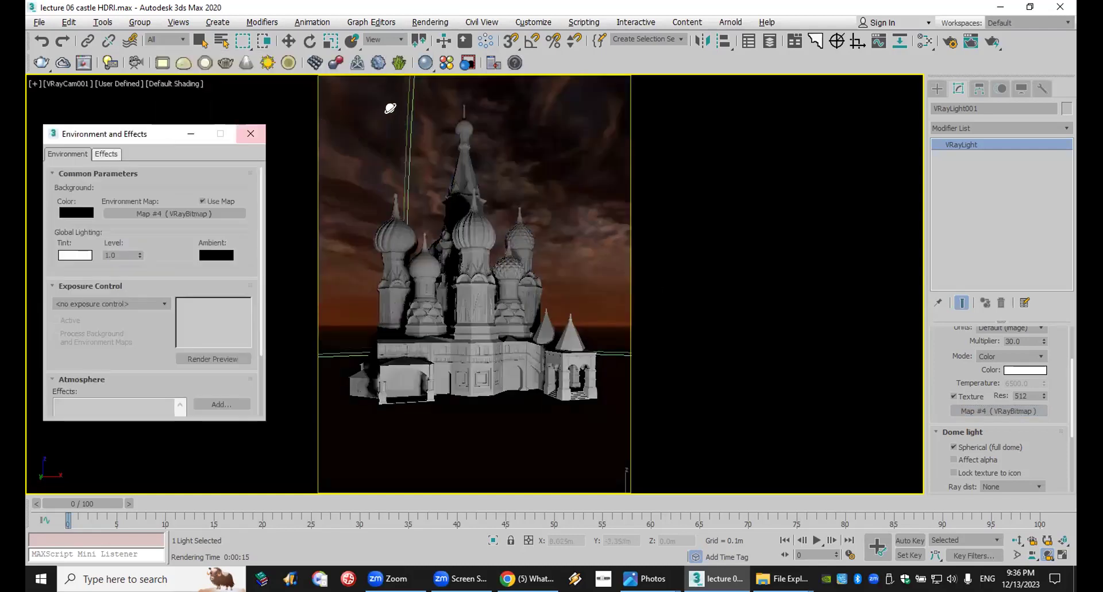
# Choose Environment Background as the camera viewport's background.
pyautogui.click(170, 23)
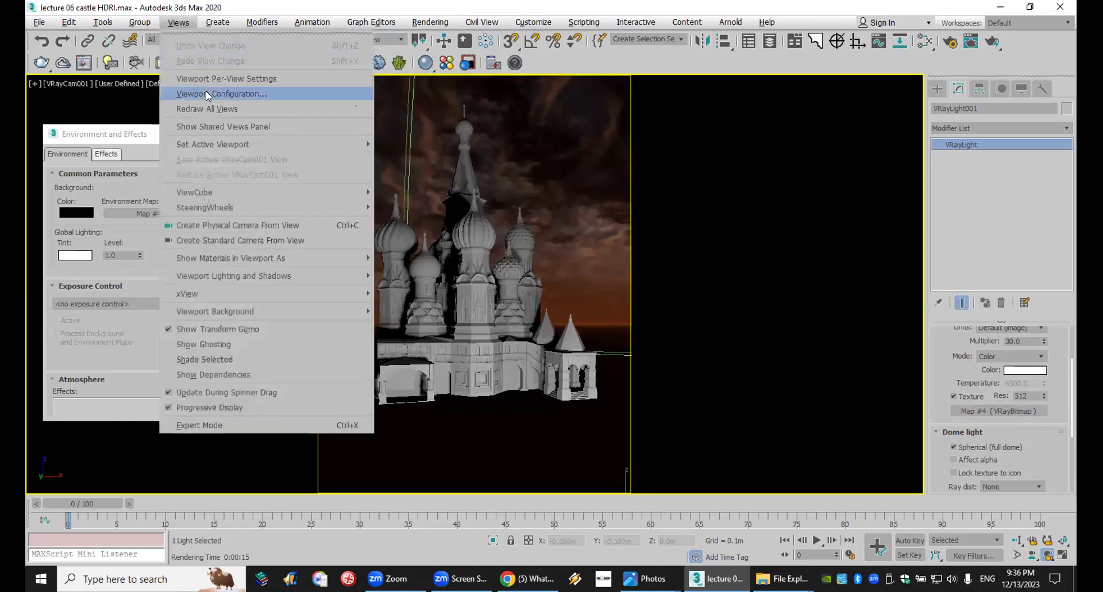
pyautogui.moveTo(253, 312)
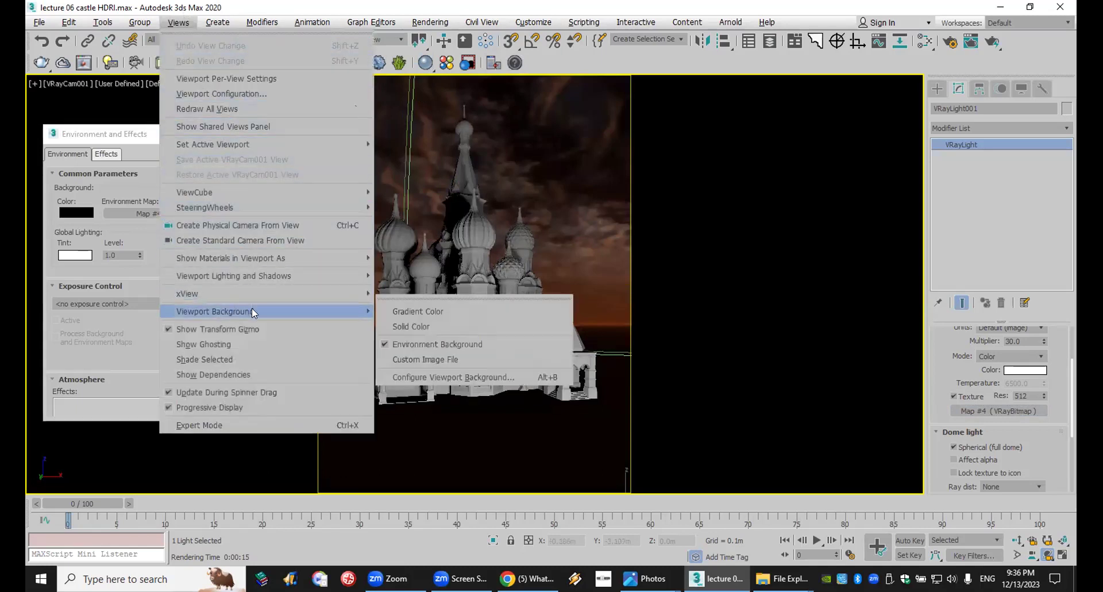
pyautogui.click(457, 343)
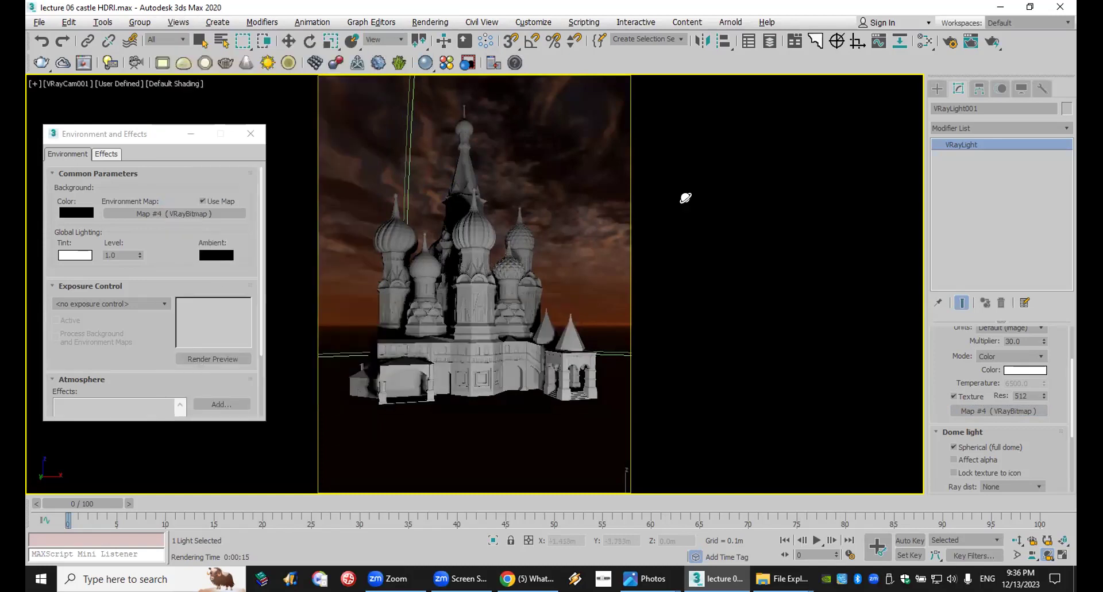
# Start a production render of the tower region with the night sky lighting and dismiss the rendering progress window.
pyautogui.click(986, 41)
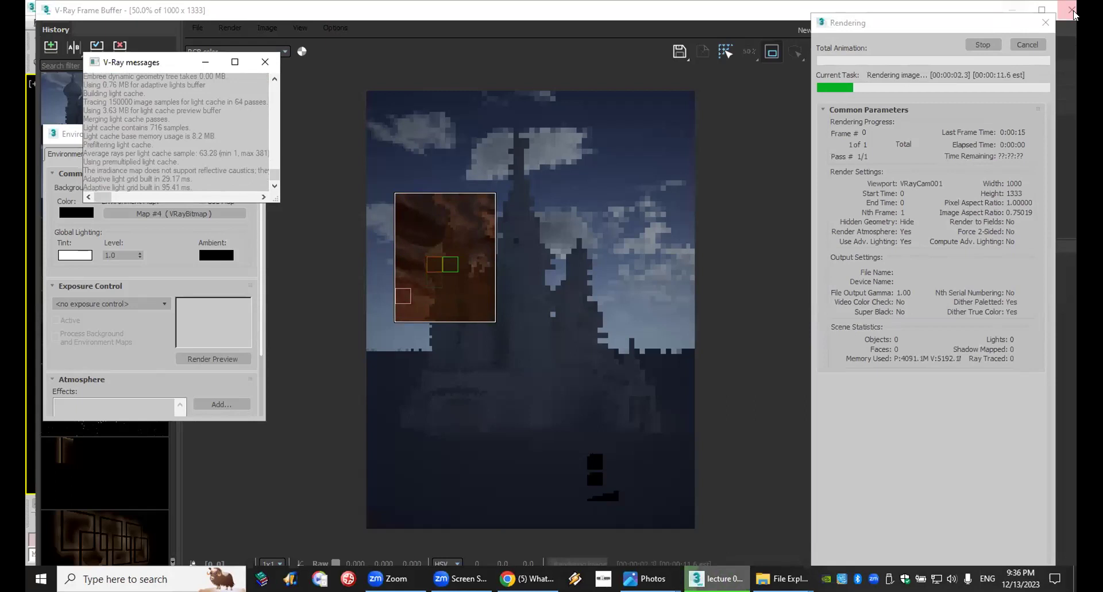
pyautogui.click(1045, 23)
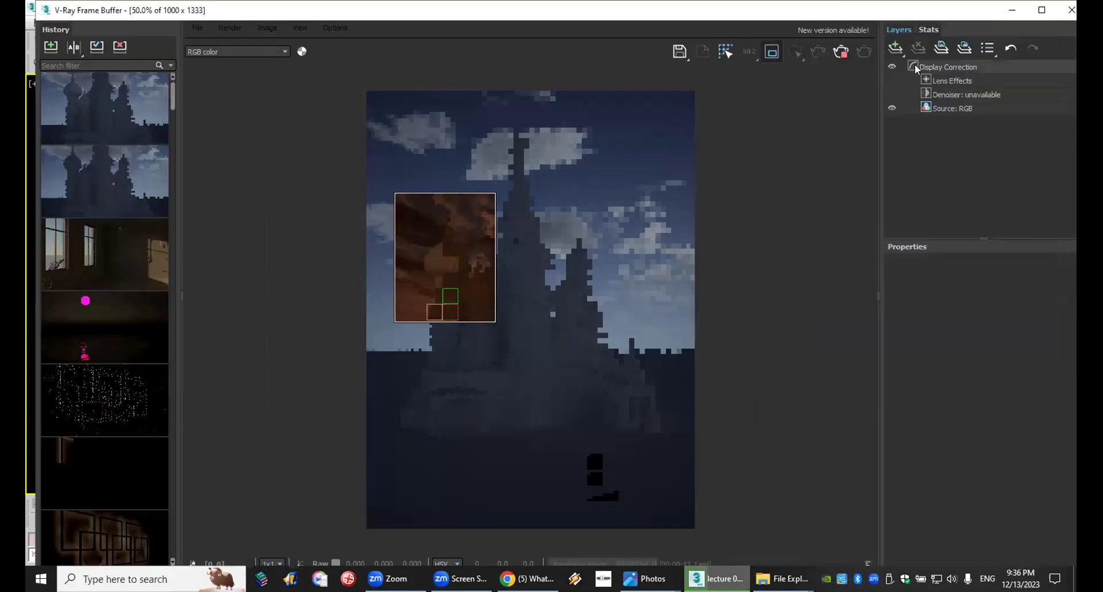
# Add an Exposure correction layer to the night sky render and set its exposure to 1.422.
pyautogui.click(897, 48)
pyautogui.click(910, 129)
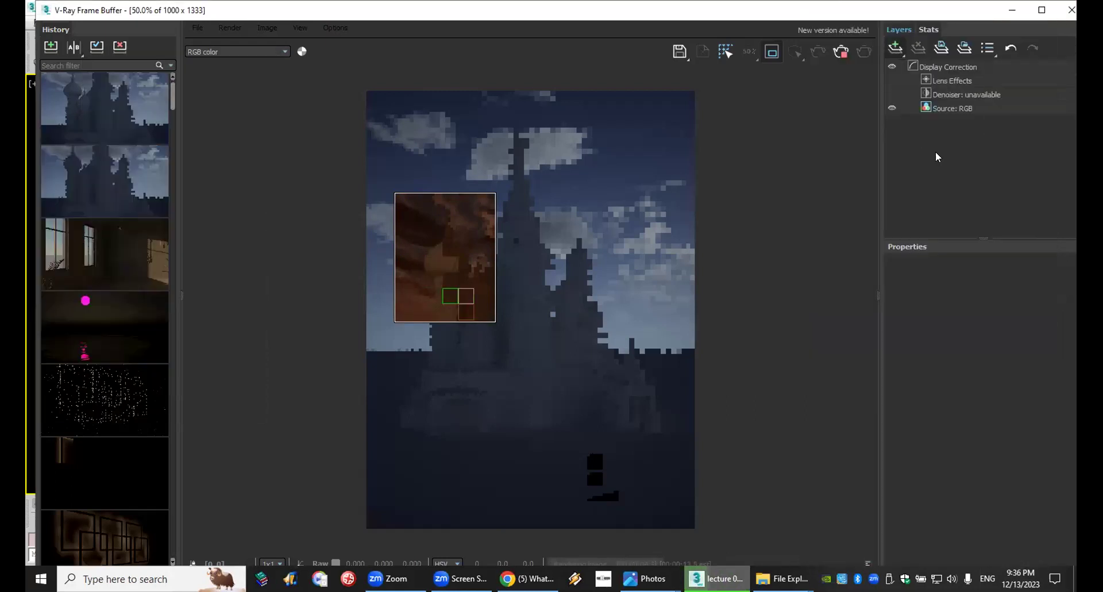
pyautogui.moveTo(961, 327); pyautogui.dragTo(981, 327)
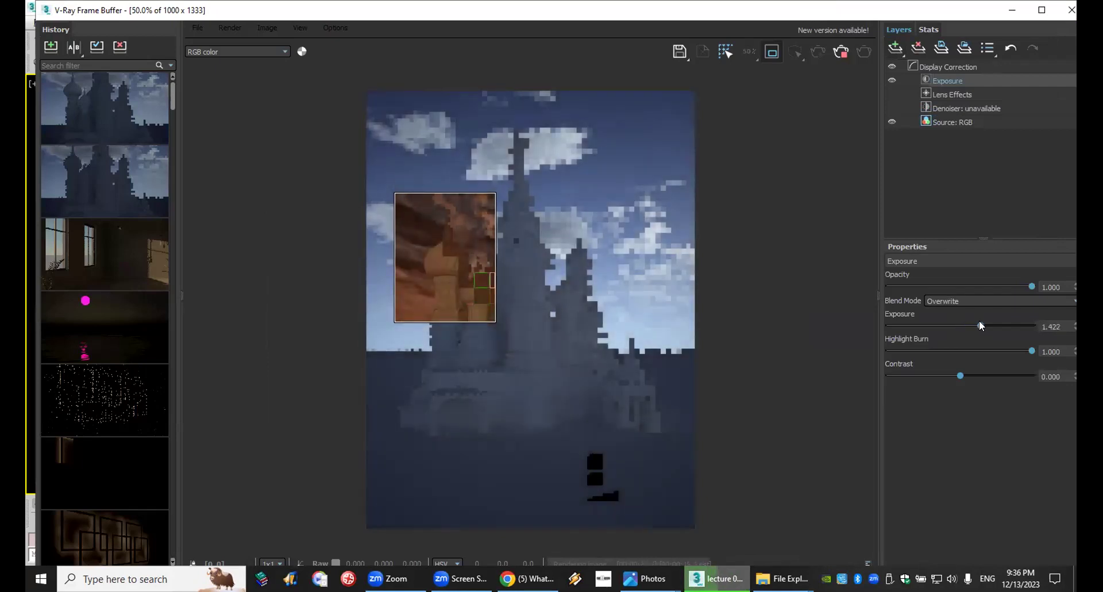
pyautogui.doubleClick(439, 284)
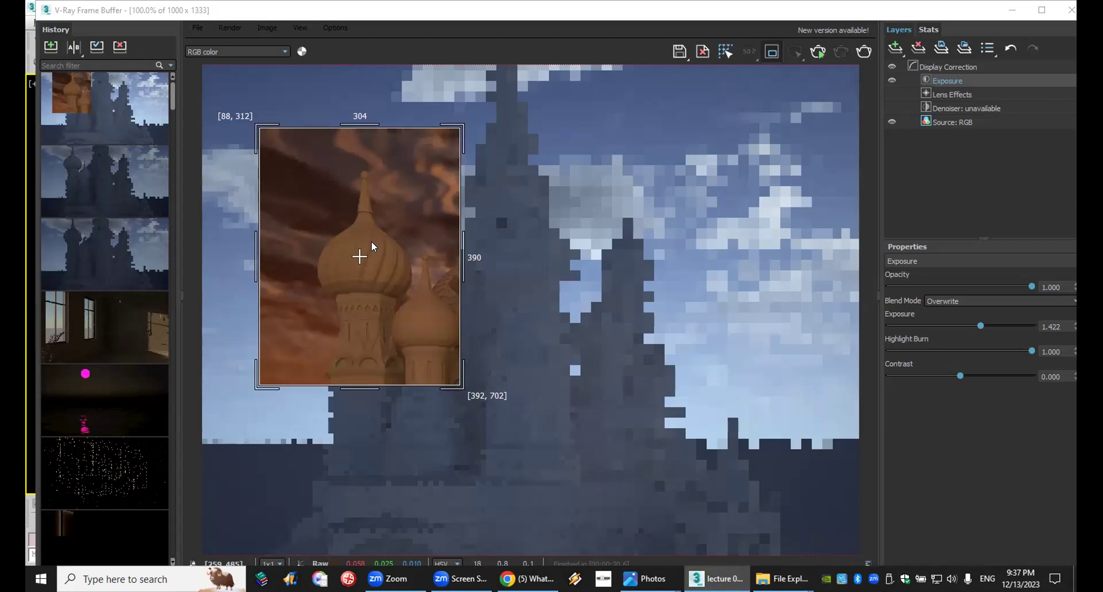
# Close the frame buffer, the V-Ray messages and the environment settings to clear the camera viewport.
pyautogui.click(1069, 10)
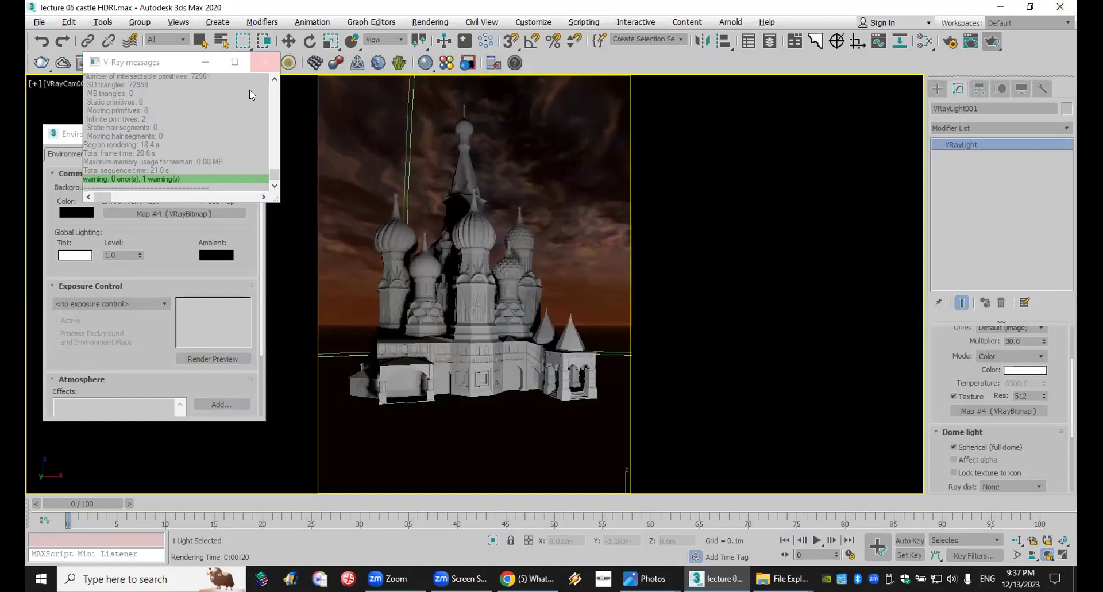
pyautogui.click(264, 62)
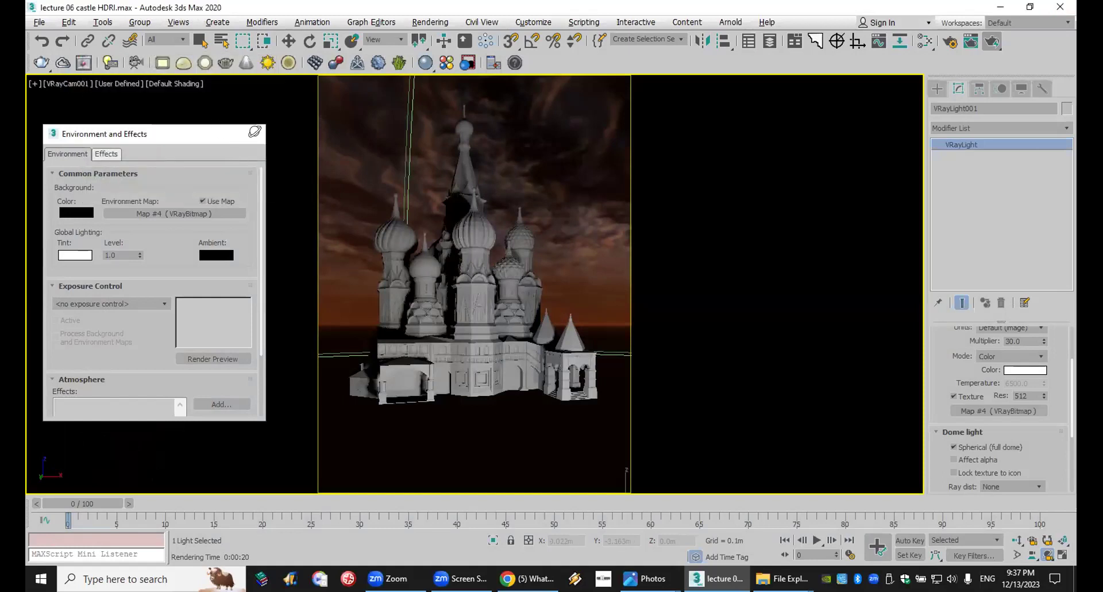
pyautogui.click(255, 133)
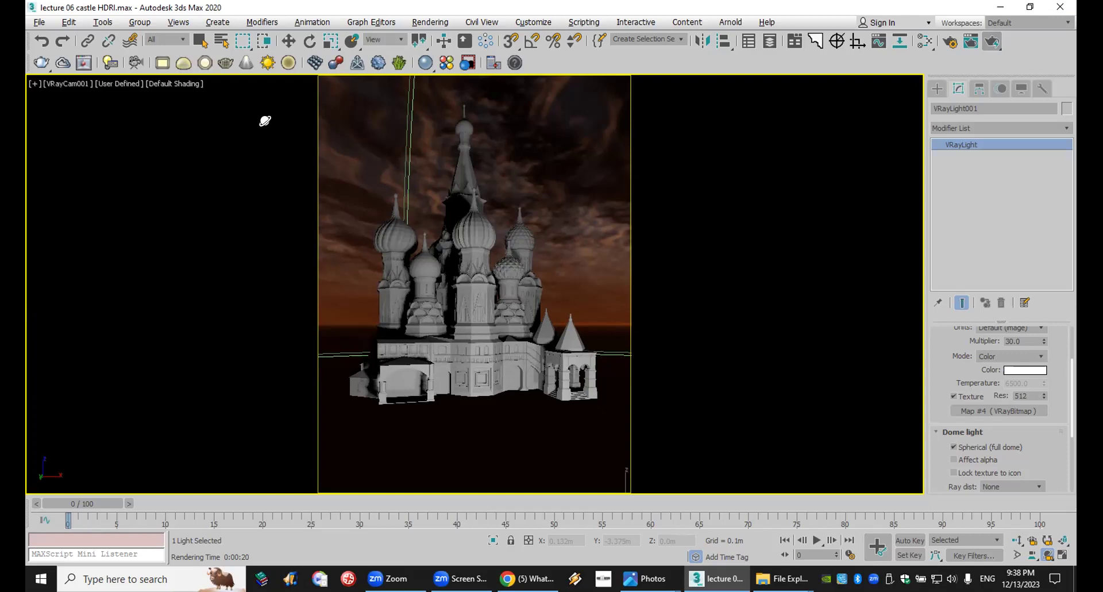
# Render the full castle frame with region rendering turned off, and abort the render before it completes.
pyautogui.click(990, 43)
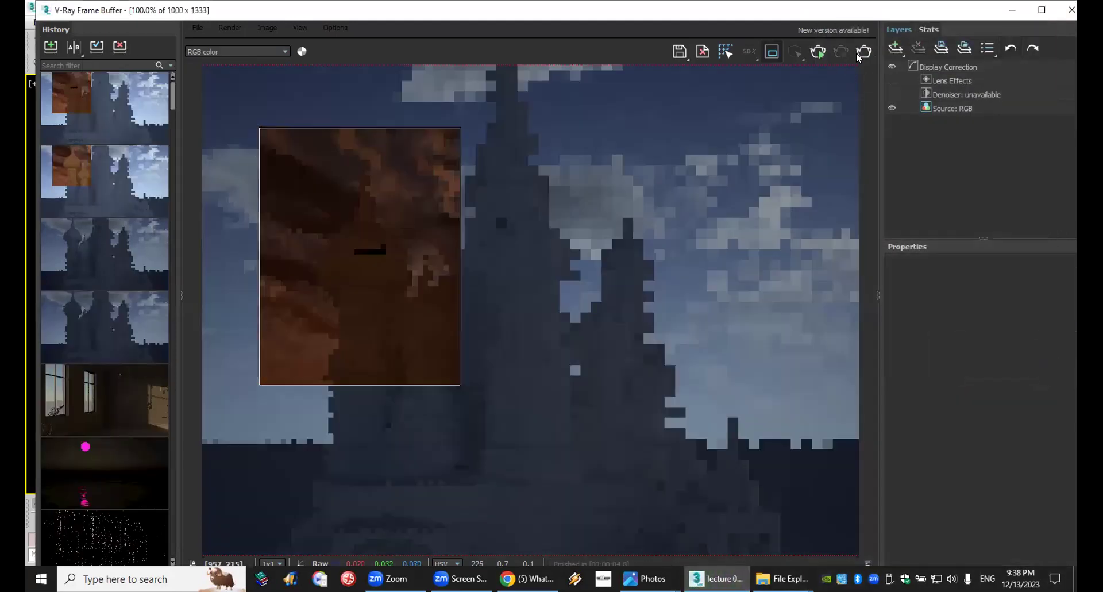
pyautogui.click(775, 53)
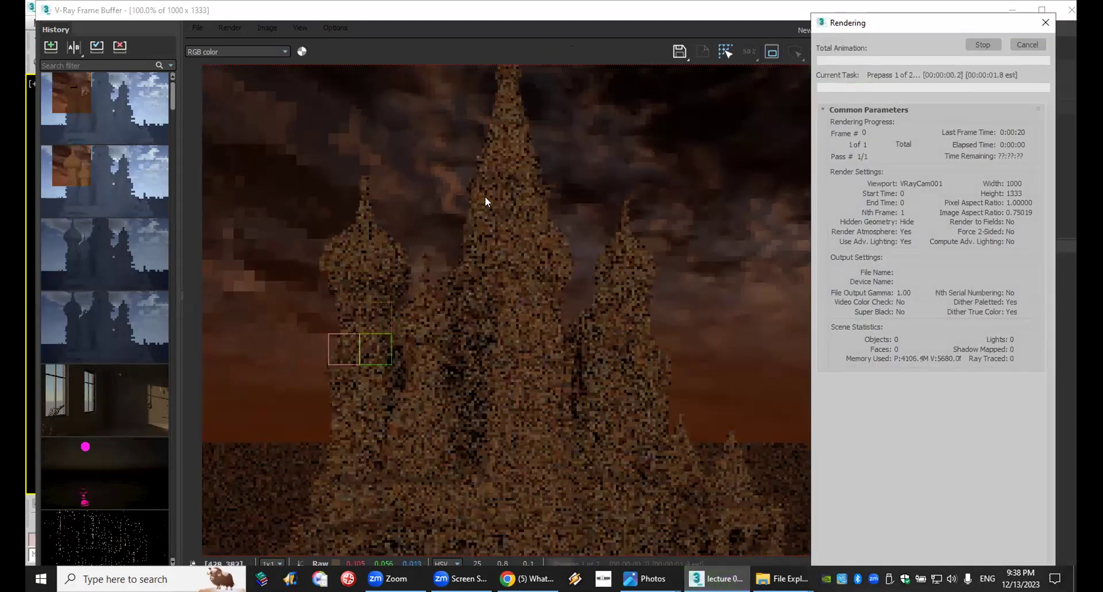
pyautogui.scroll(-2, 516, 298)
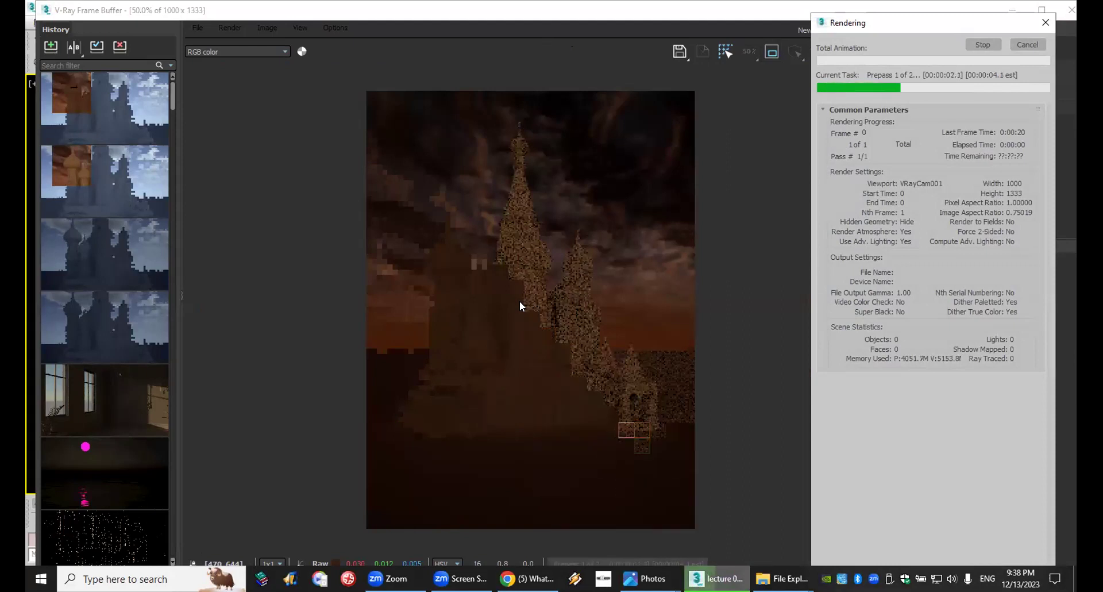
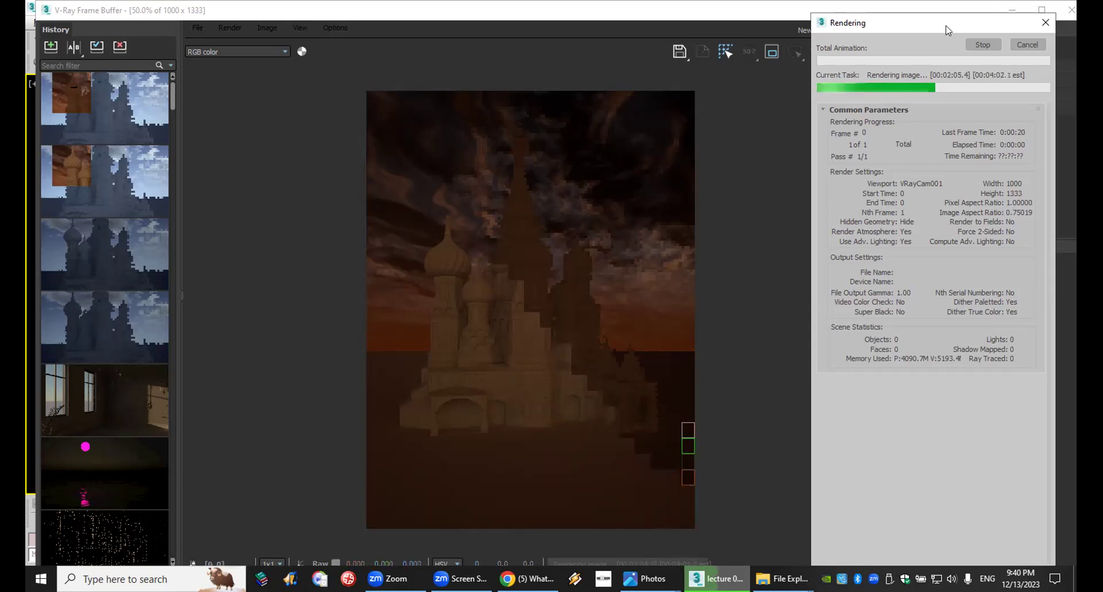
pyautogui.click(1069, 9)
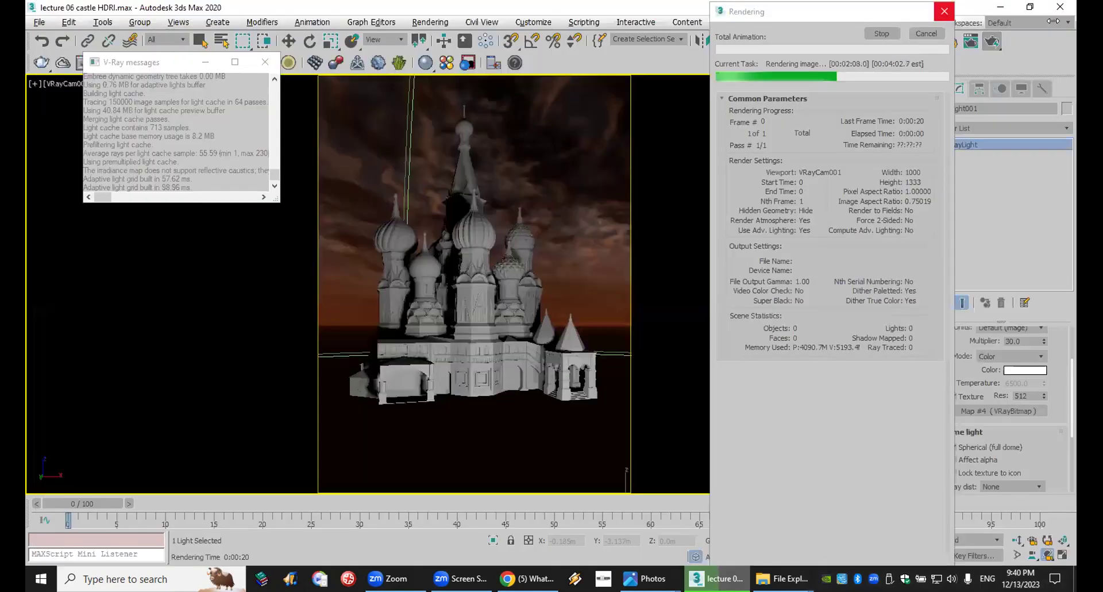
pyautogui.click(944, 11)
# Set the dome light's multiplier to 100.
pyautogui.scroll(2, 980, 400)
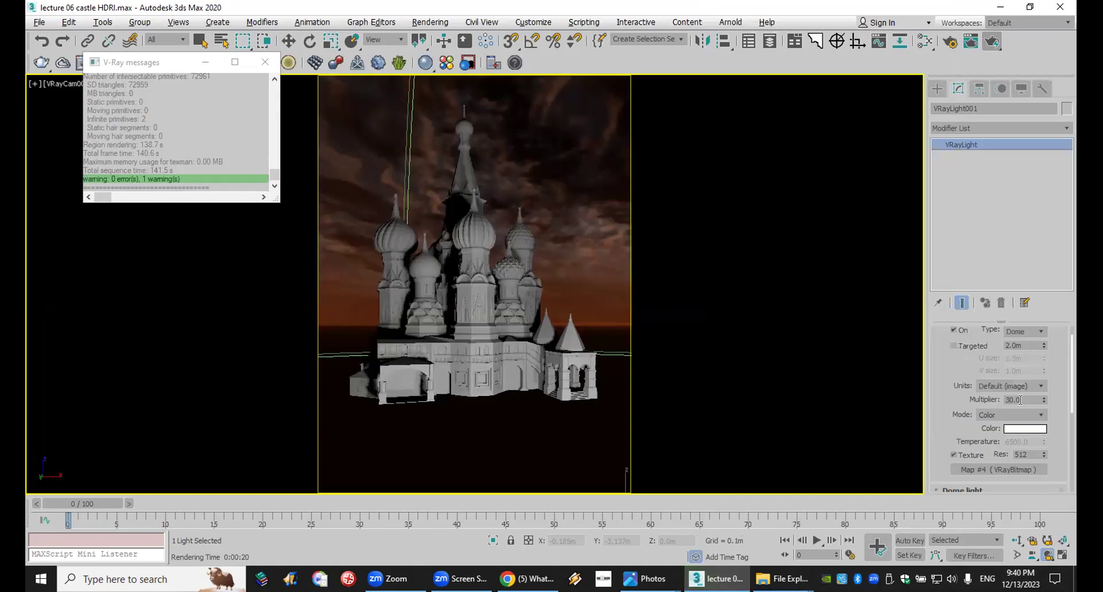
pyautogui.write('1')
pyautogui.press('Return')
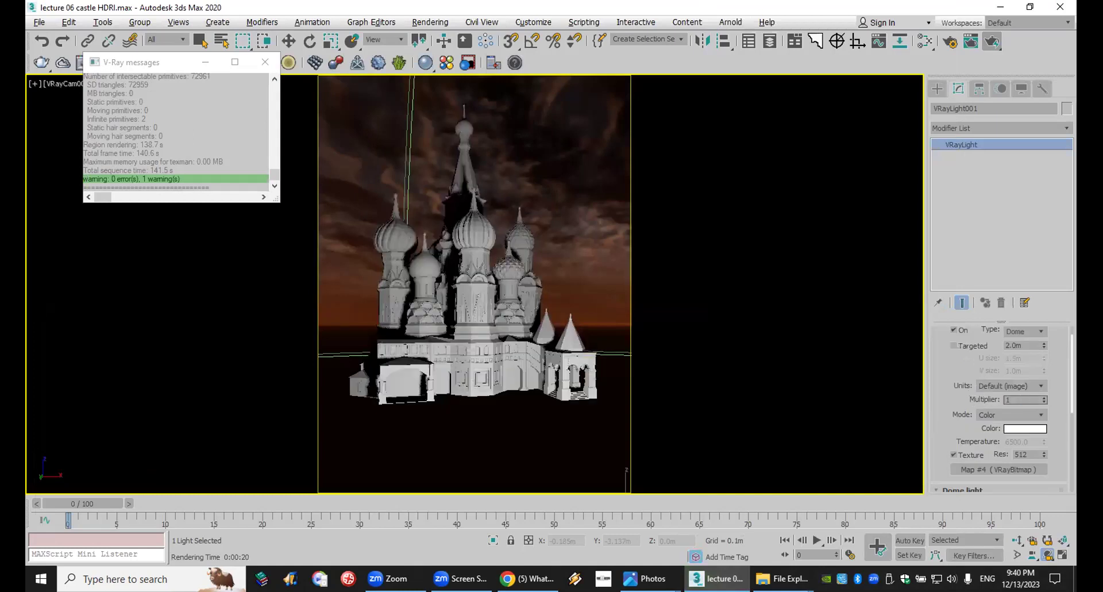
pyautogui.write('00')
pyautogui.press('Return')
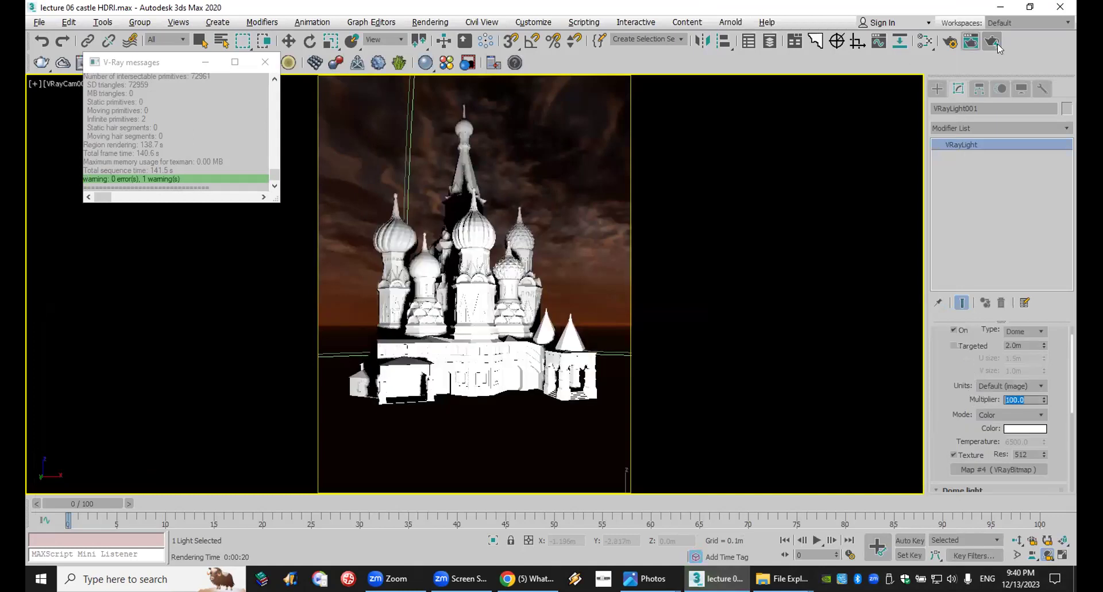
# Start a full-frame production render of the castle with the brighter dome light.
pyautogui.click(992, 41)
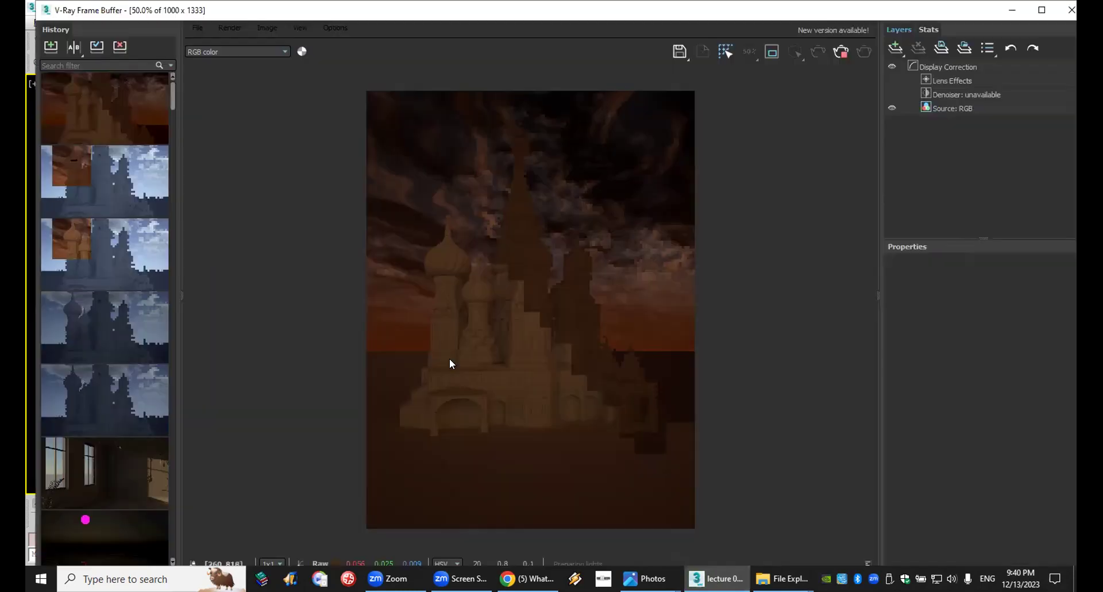
pyautogui.scroll(-1, 505, 326)
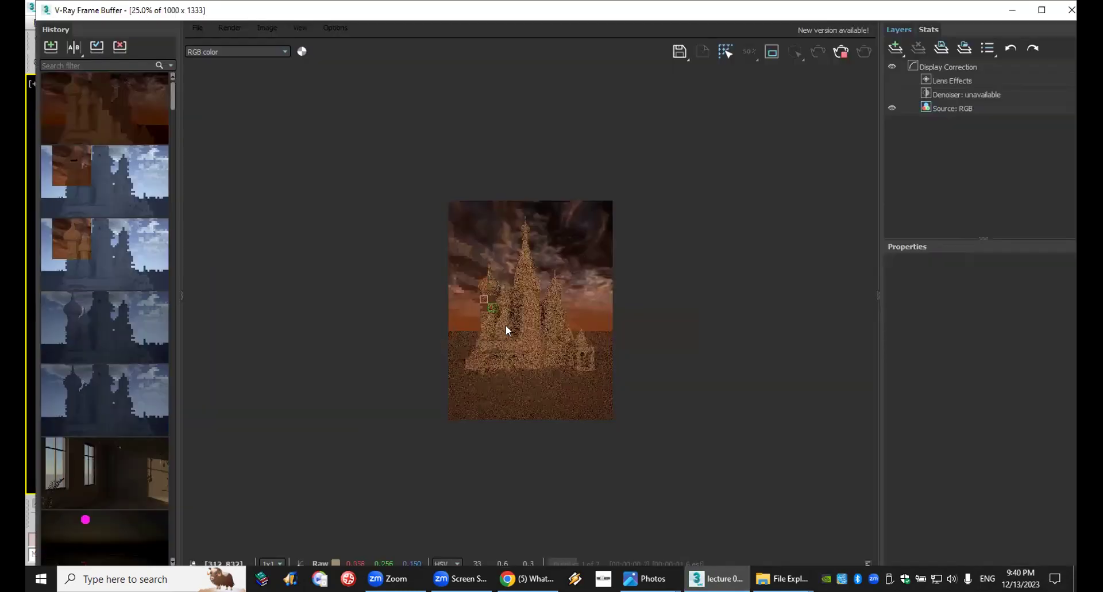
pyautogui.scroll(2, 506, 325)
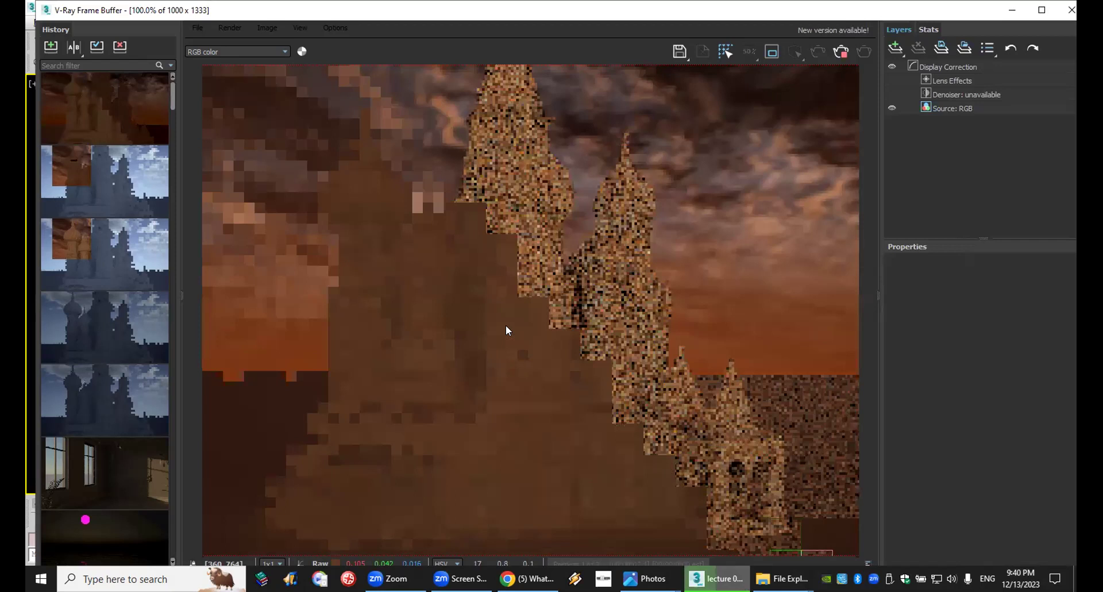
# Compare the clouds, domes and tower lighting in the running render up close and in full, and cancel the render.
pyautogui.scroll(-1, 506, 325)
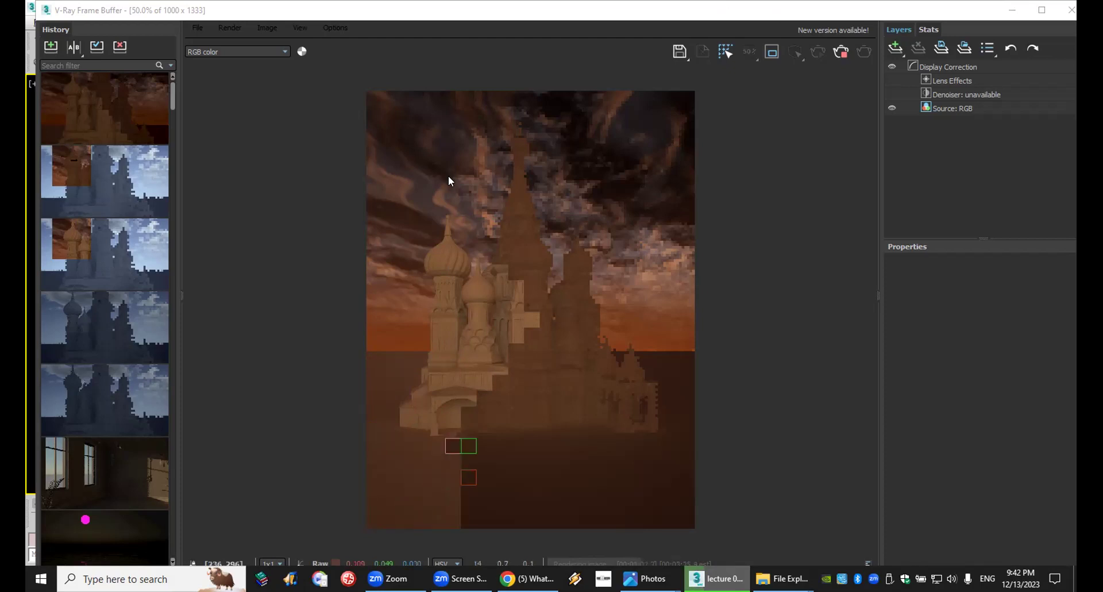
pyautogui.scroll(2, 394, 263)
pyautogui.scroll(-2, 376, 257)
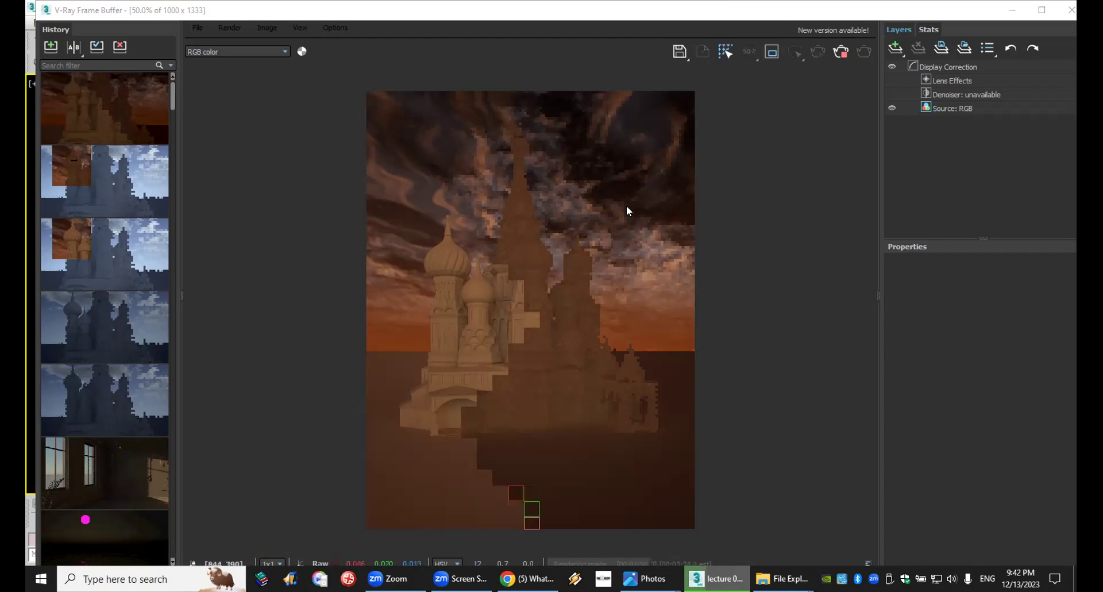
pyautogui.scroll(1, 626, 175)
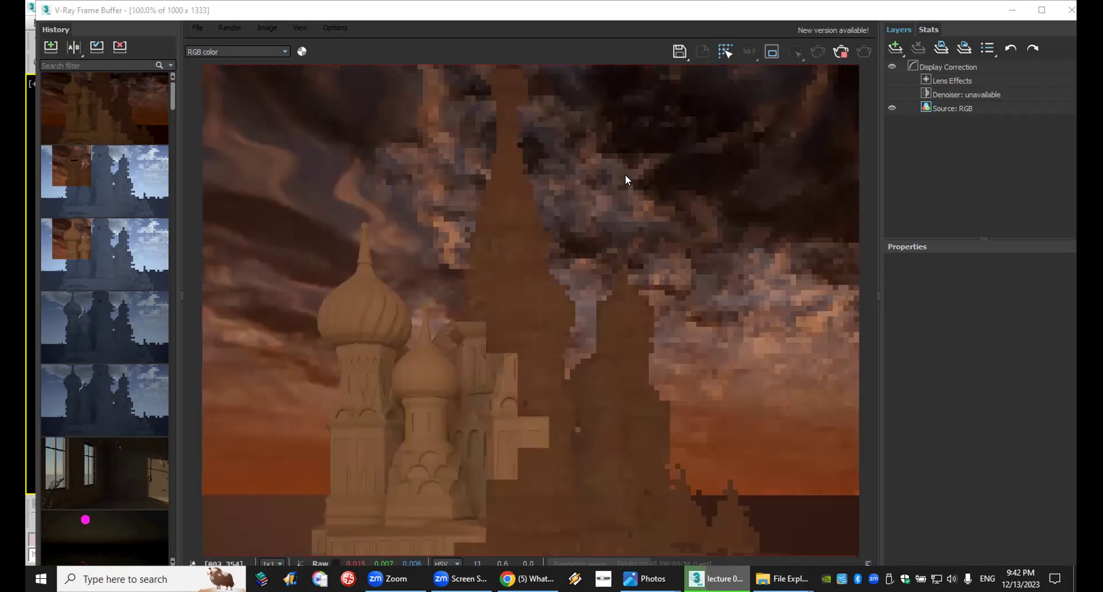
pyautogui.scroll(-2, 599, 181)
pyautogui.scroll(1, 599, 181)
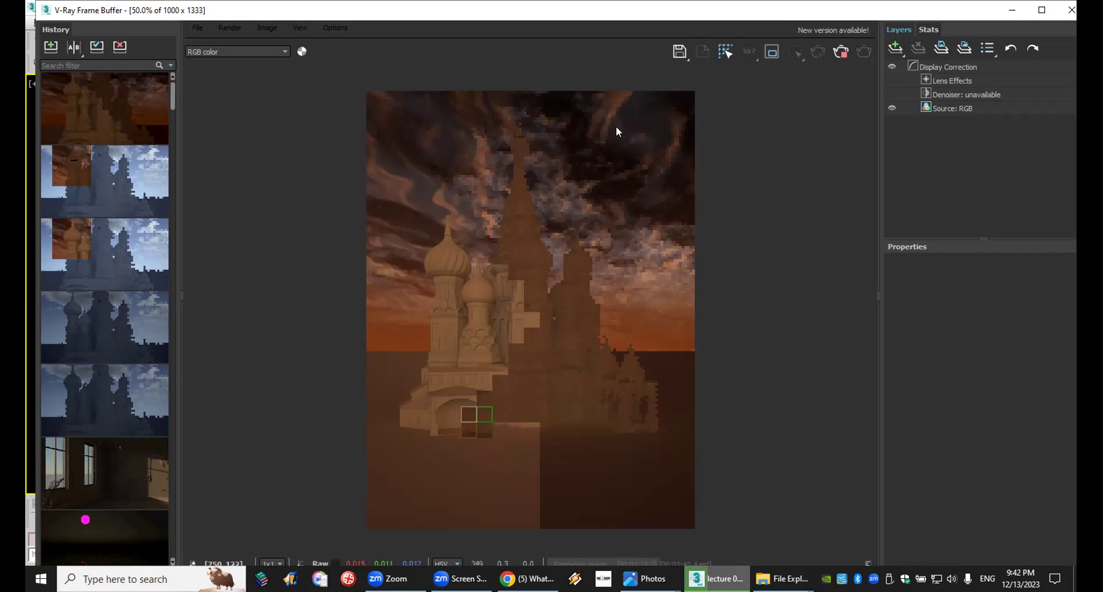
pyautogui.scroll(2, 531, 146)
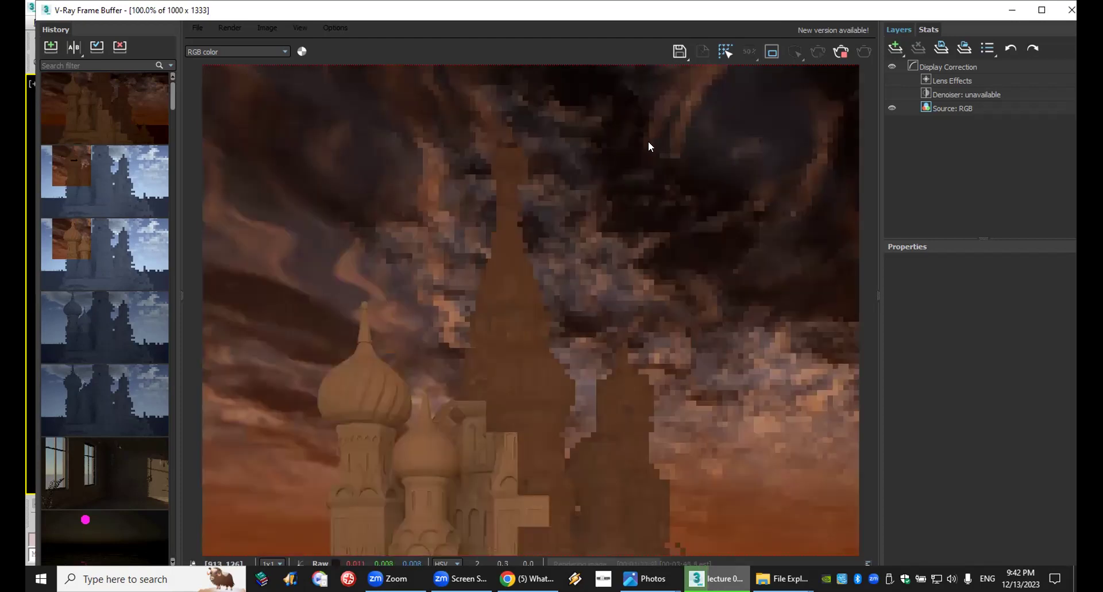
pyautogui.scroll(-2, 452, 171)
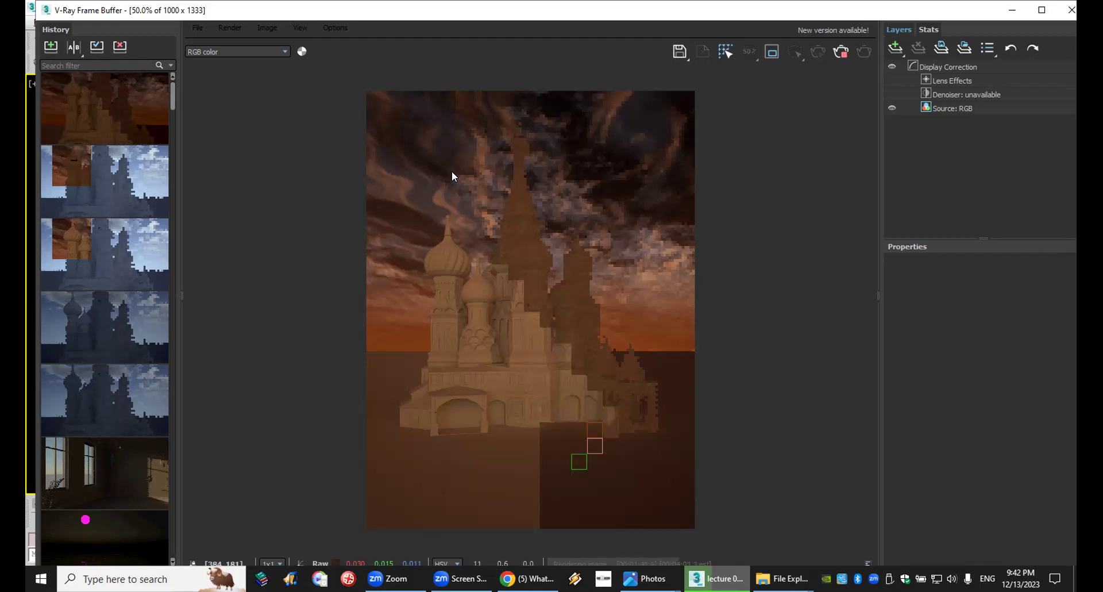
pyautogui.click(1071, 10)
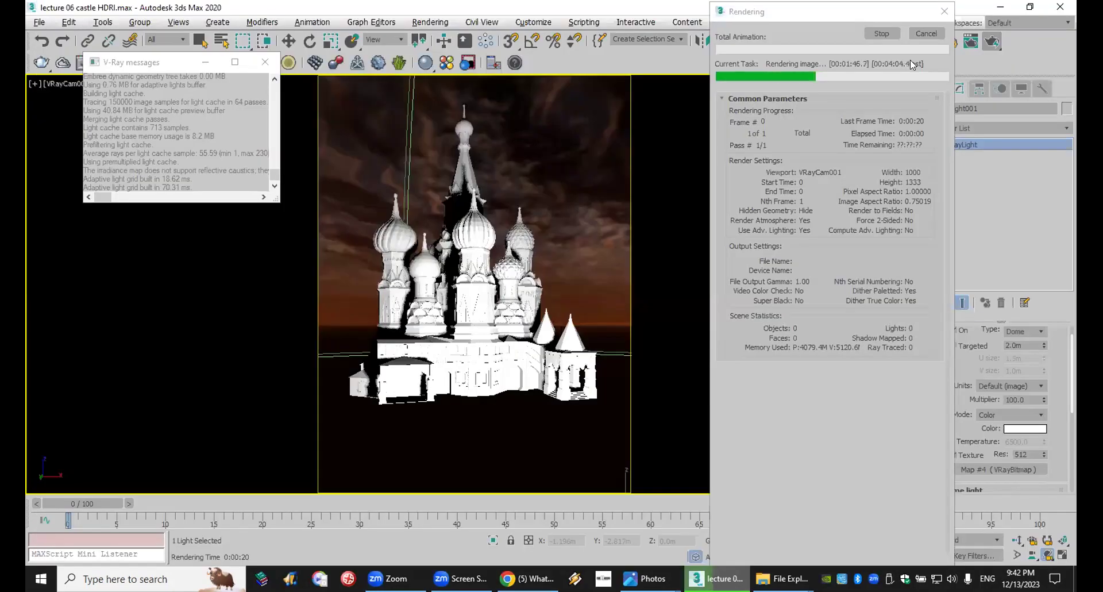
pyautogui.click(926, 34)
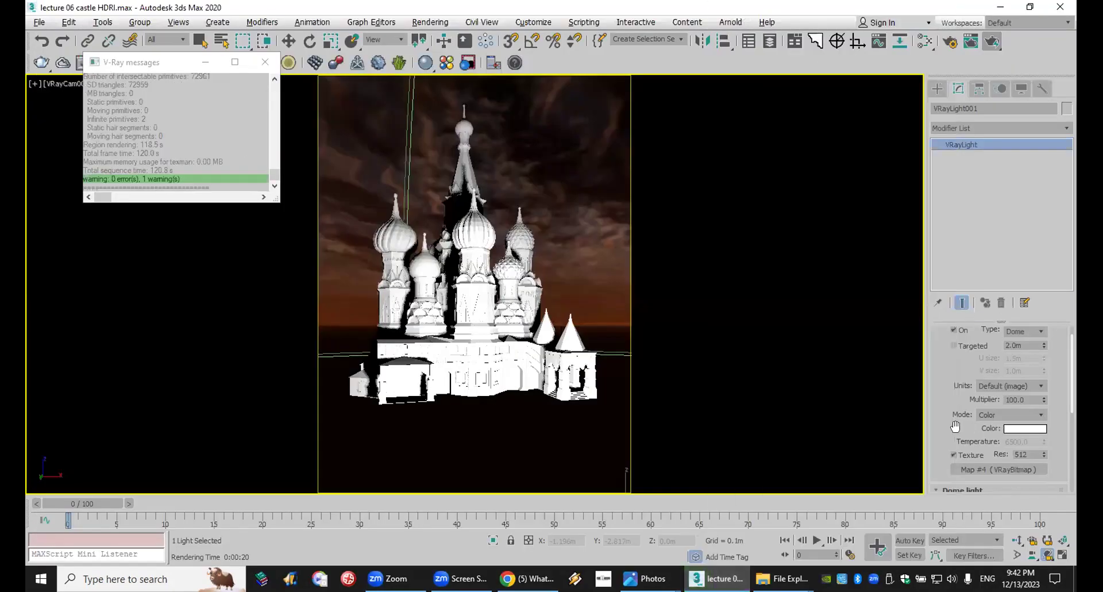
# Set the dome light's photon emission target radius to about 7.941 m and its emit radius to about 1908.885 m.
pyautogui.scroll(-5, 986, 443)
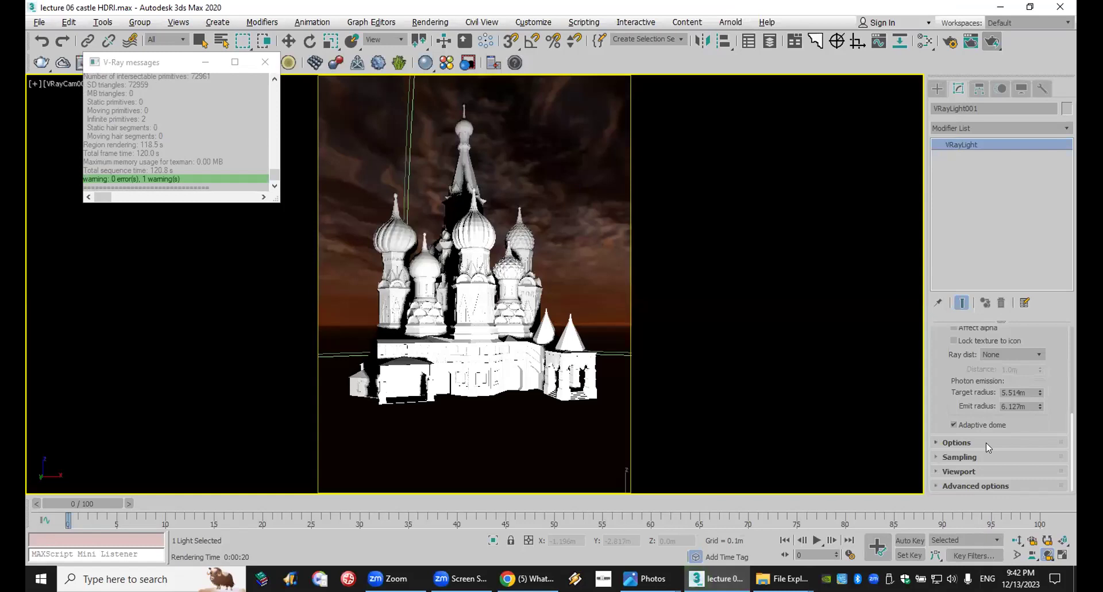
pyautogui.scroll(1, 1022, 397)
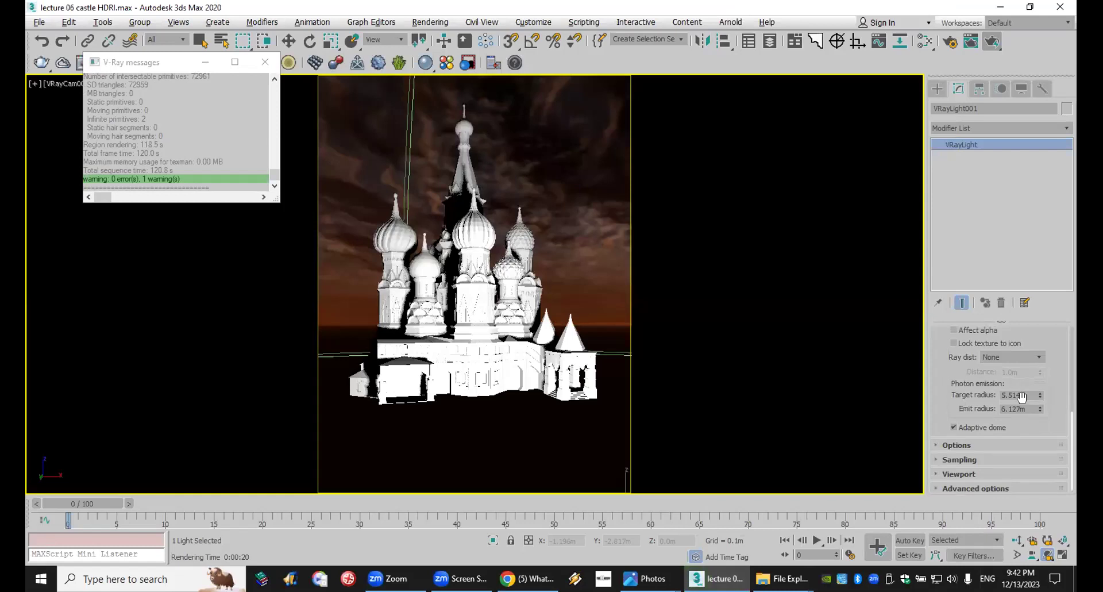
pyautogui.moveTo(1039, 395); pyautogui.dragTo(1065, 132)
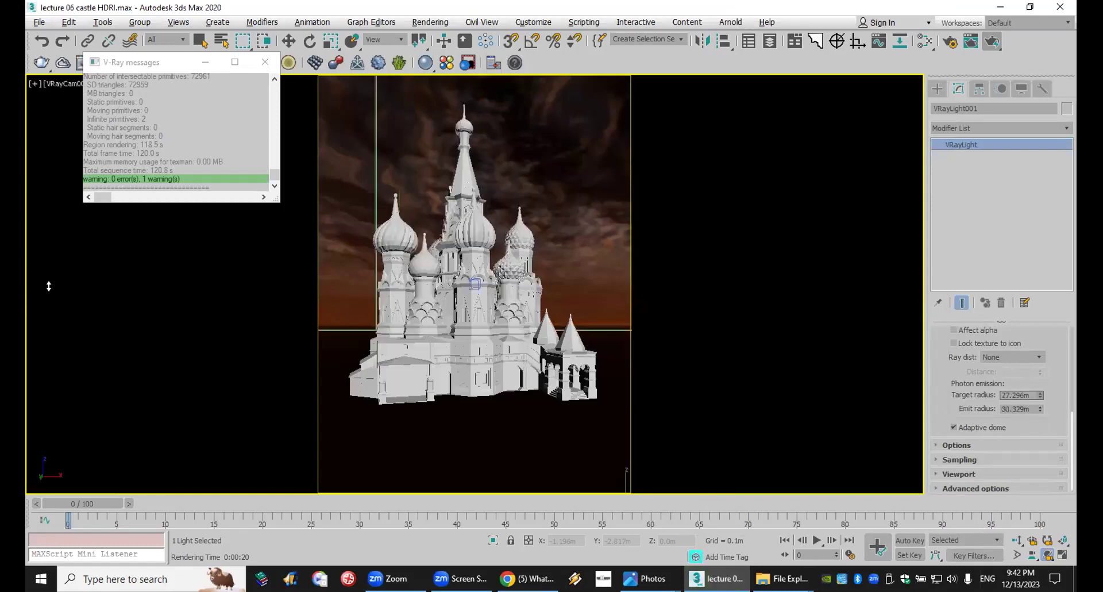
pyautogui.moveTo(1040, 396); pyautogui.dragTo(455, 252)
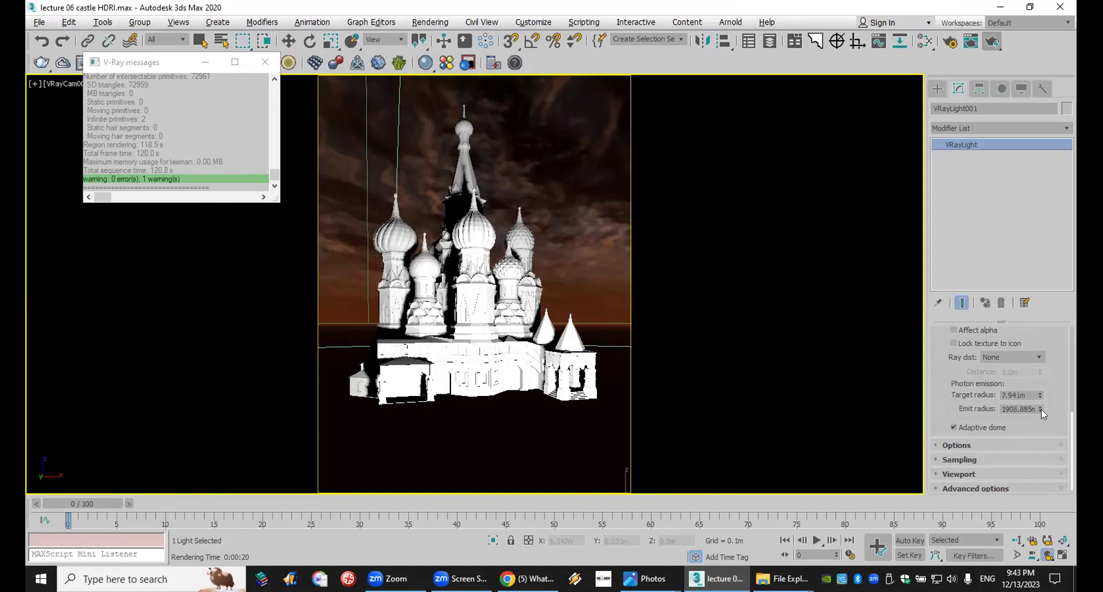
# Narrow the camera's field of view so the castle fills slightly more of the frame, and close the V-Ray messages.
pyautogui.click(1017, 555)
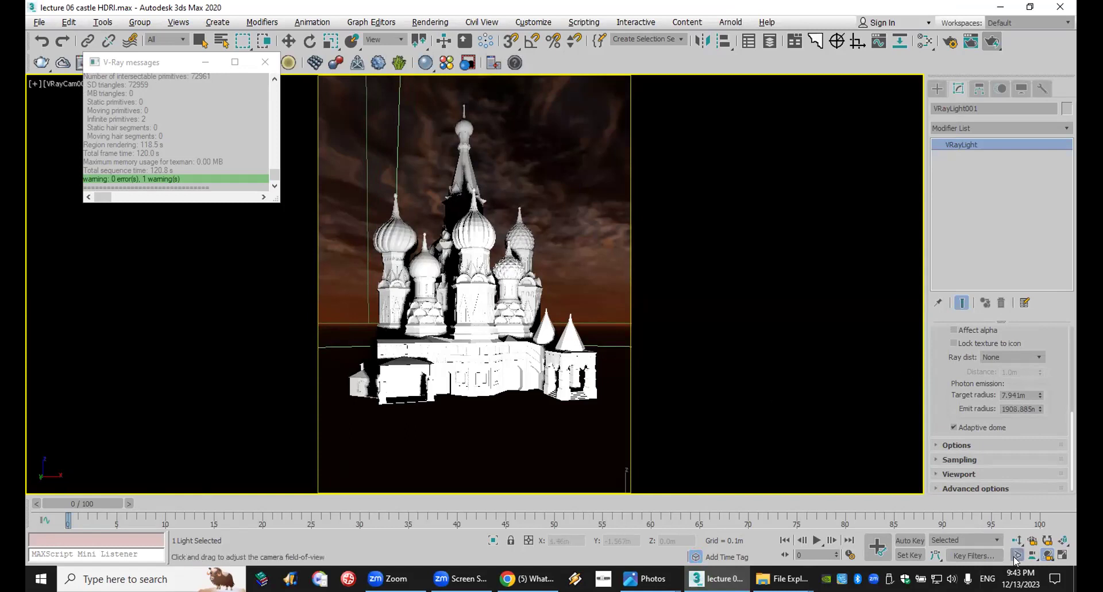
pyautogui.moveTo(489, 184)
pyautogui.mouseDown()
pyautogui.moveTo(481, 224)
pyautogui.moveTo(475, 168)
pyautogui.moveTo(471, 179)
pyautogui.mouseUp()
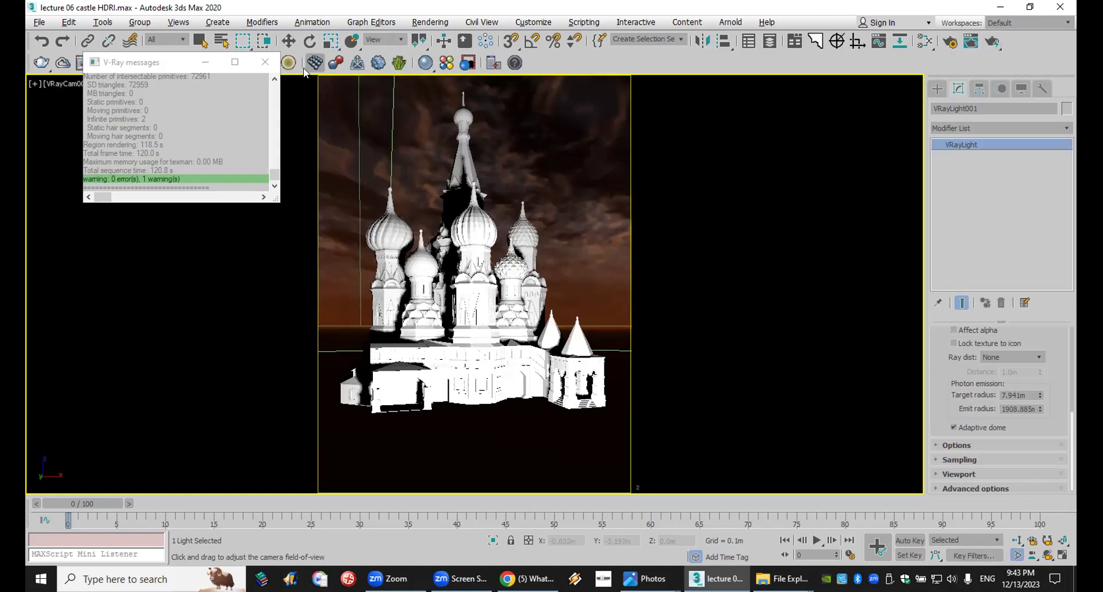
pyautogui.click(265, 62)
pyautogui.click(39, 22)
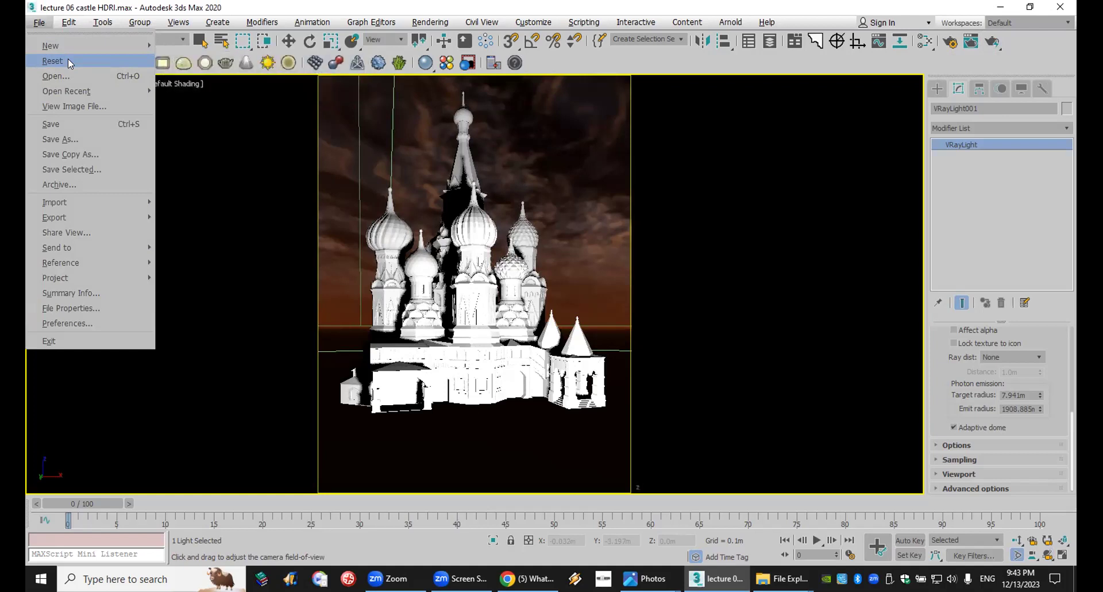
pyautogui.click(525, 237)
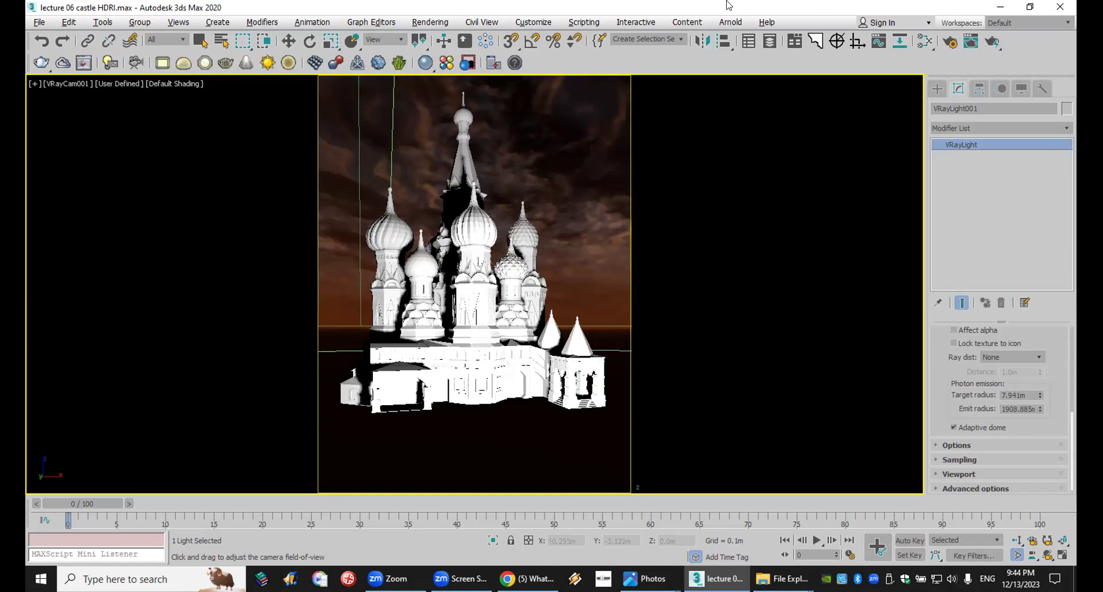
# Place an instance of the dome light's HDRI bitmap in the middle empty slot of the Material Editor's second row.
pyautogui.moveTo(922, 42); pyautogui.dragTo(925, 61)
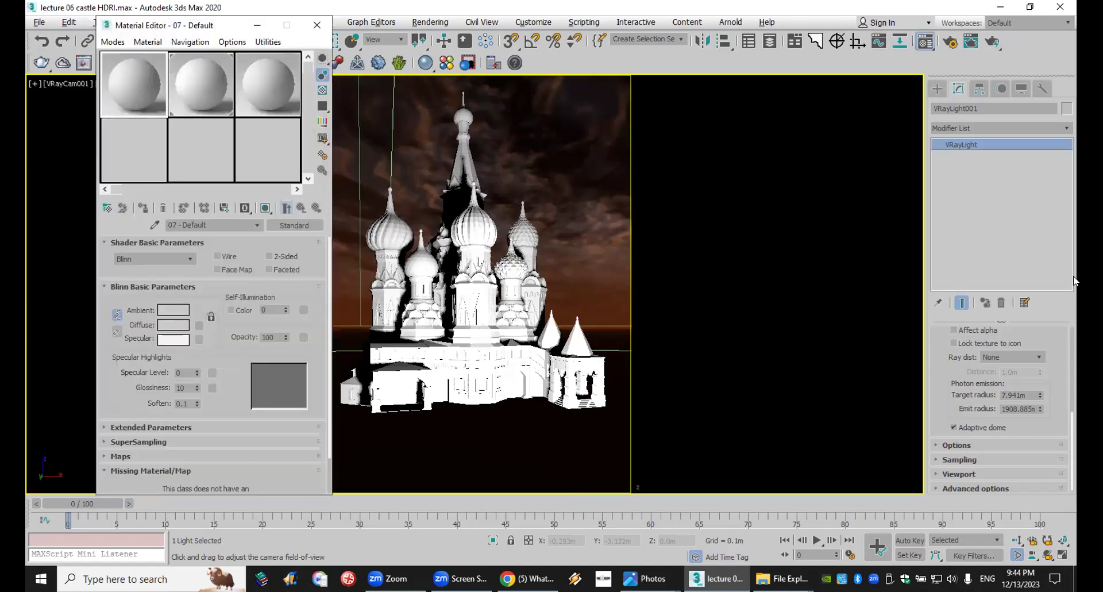
pyautogui.click(1002, 442)
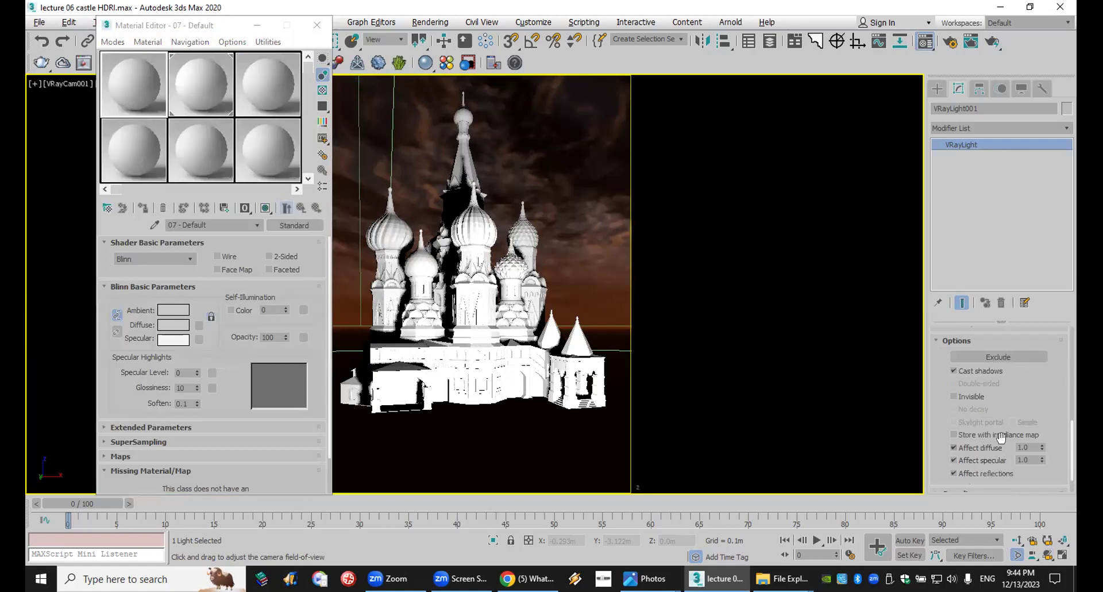
pyautogui.click(1062, 554)
pyautogui.click(680, 229)
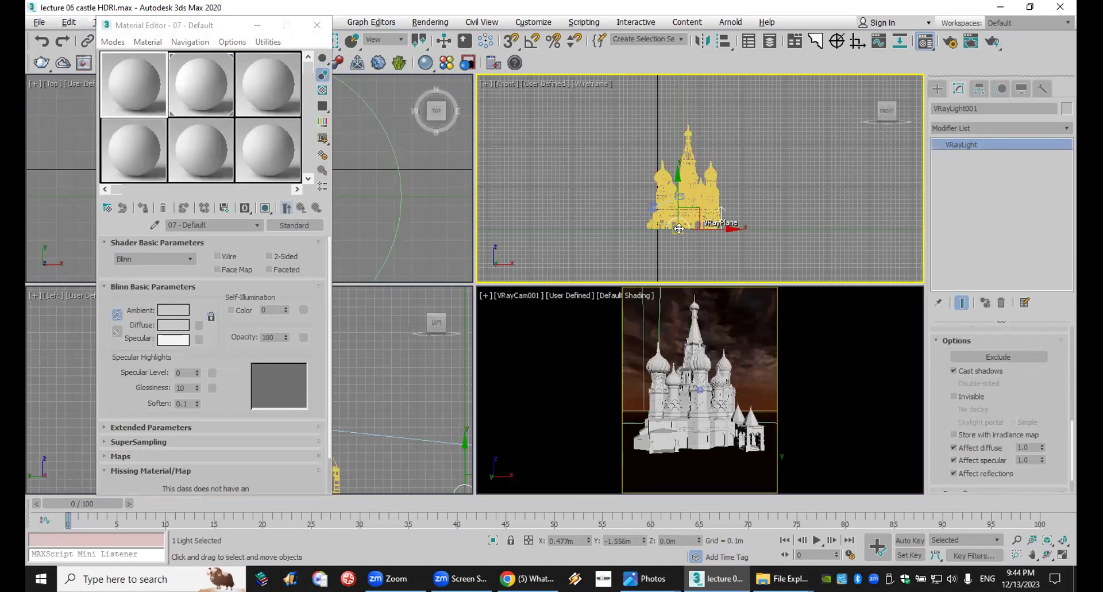
pyautogui.scroll(5, 1012, 373)
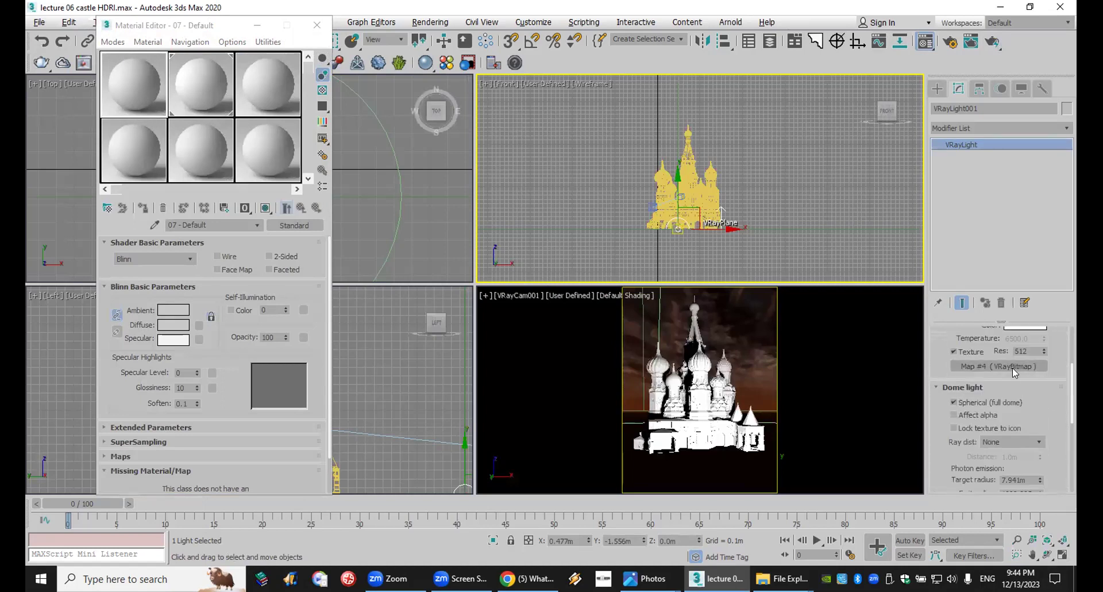
pyautogui.moveTo(1010, 365); pyautogui.dragTo(206, 149)
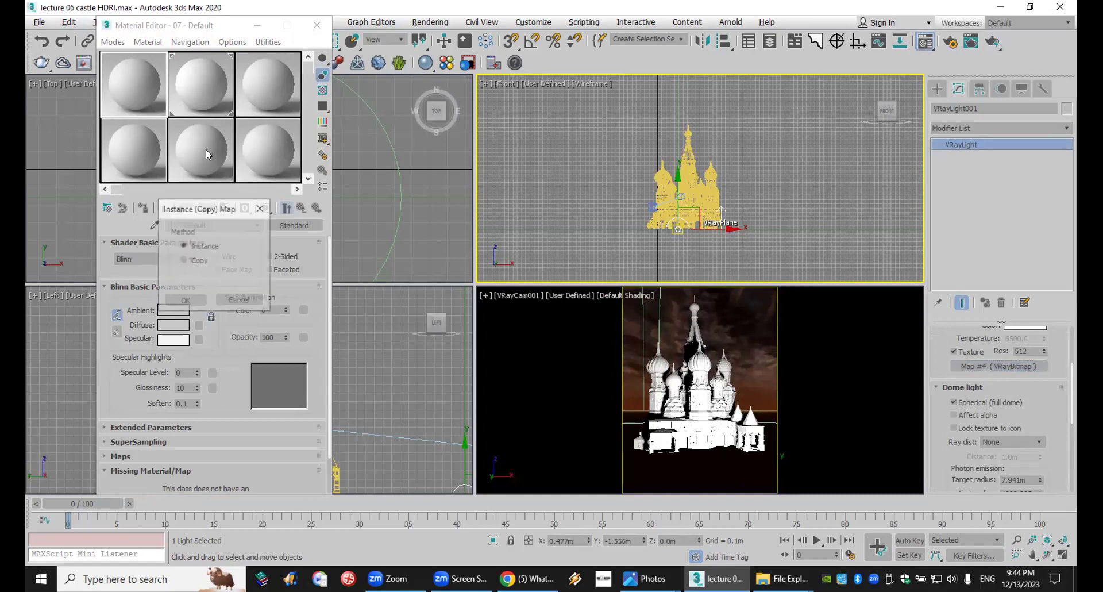
pyautogui.click(185, 300)
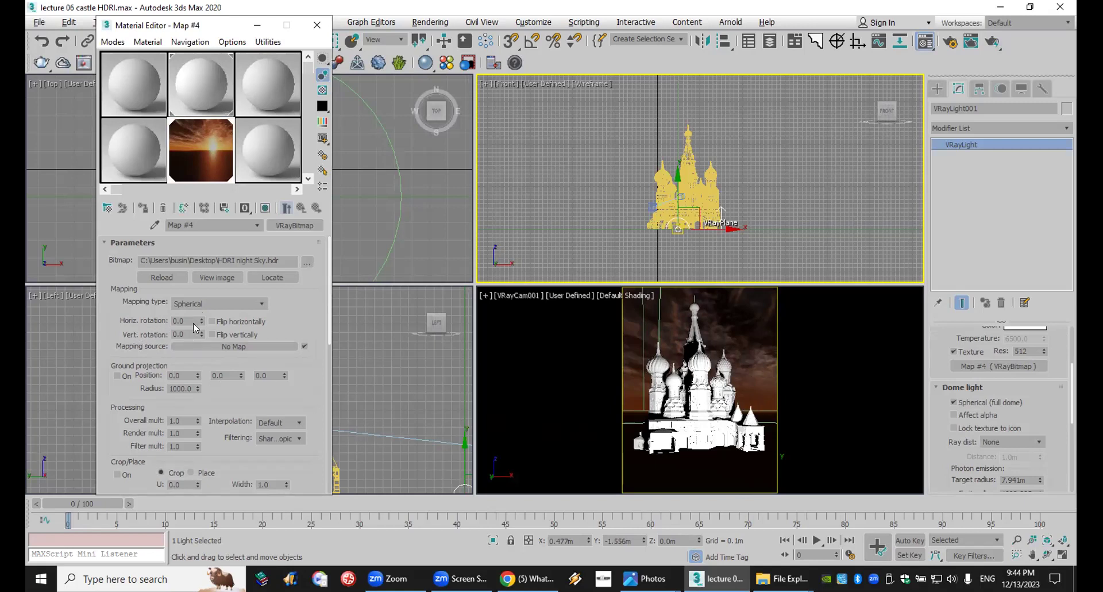
# Set the night sky map's horizontal rotation to 159 and render the camera view.
pyautogui.moveTo(200, 318); pyautogui.dragTo(208, 212)
pyautogui.middleClick(917, 351)
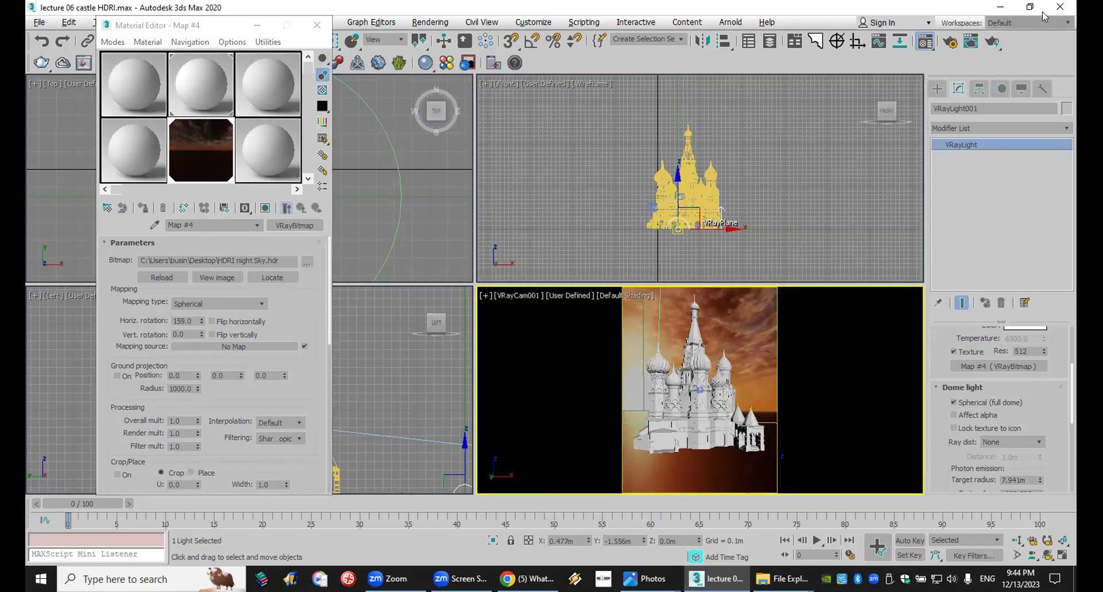
pyautogui.click(991, 42)
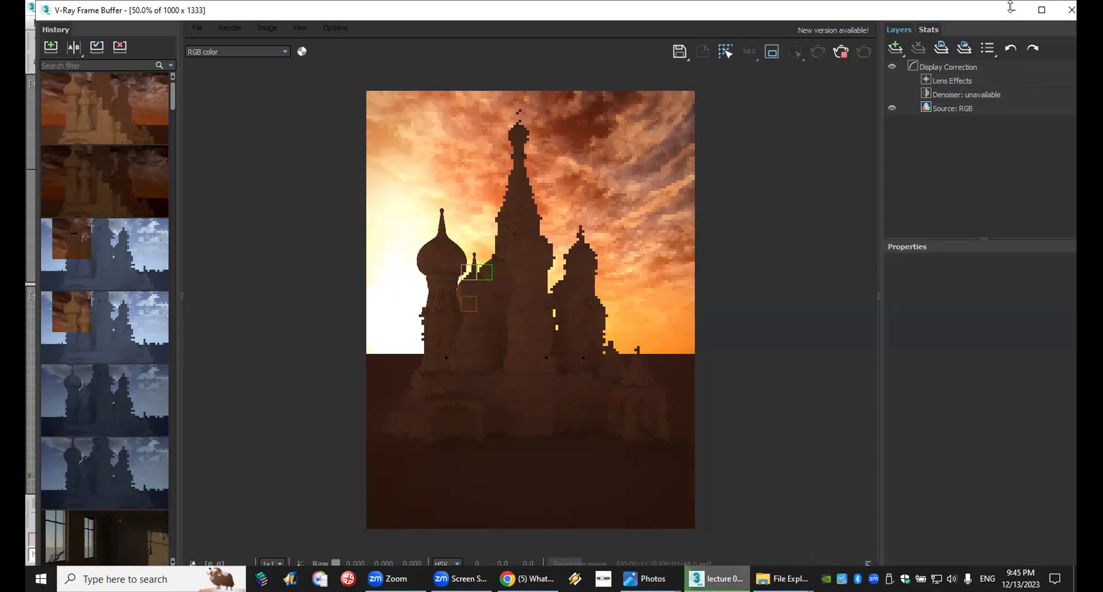
# Cancel the running castle render and close the frame buffer and V-Ray messages windows.
pyautogui.click(1070, 9)
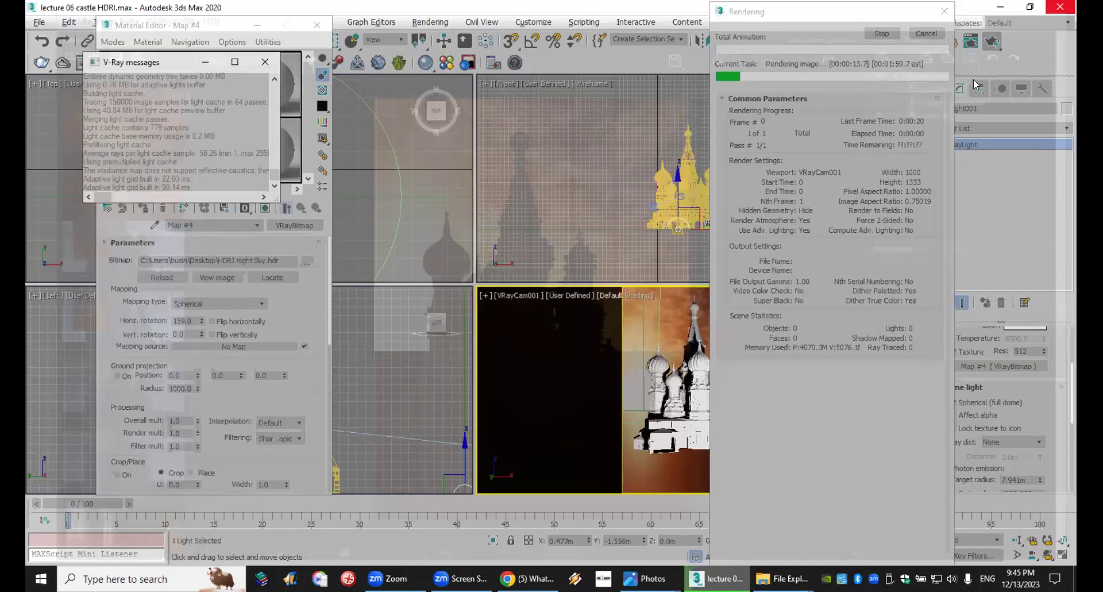
pyautogui.click(926, 34)
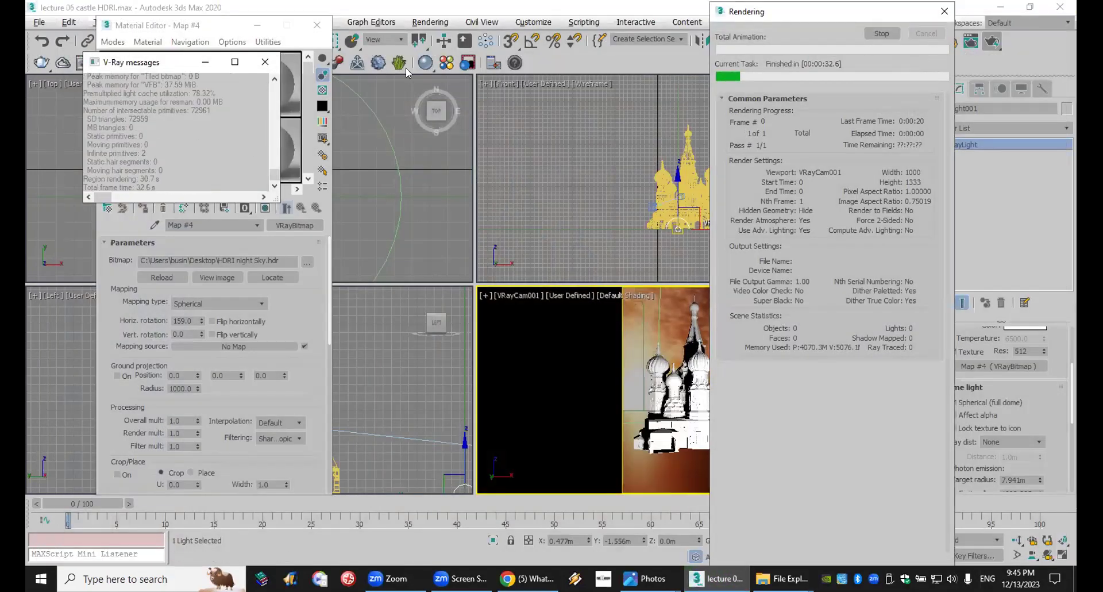
pyautogui.click(263, 65)
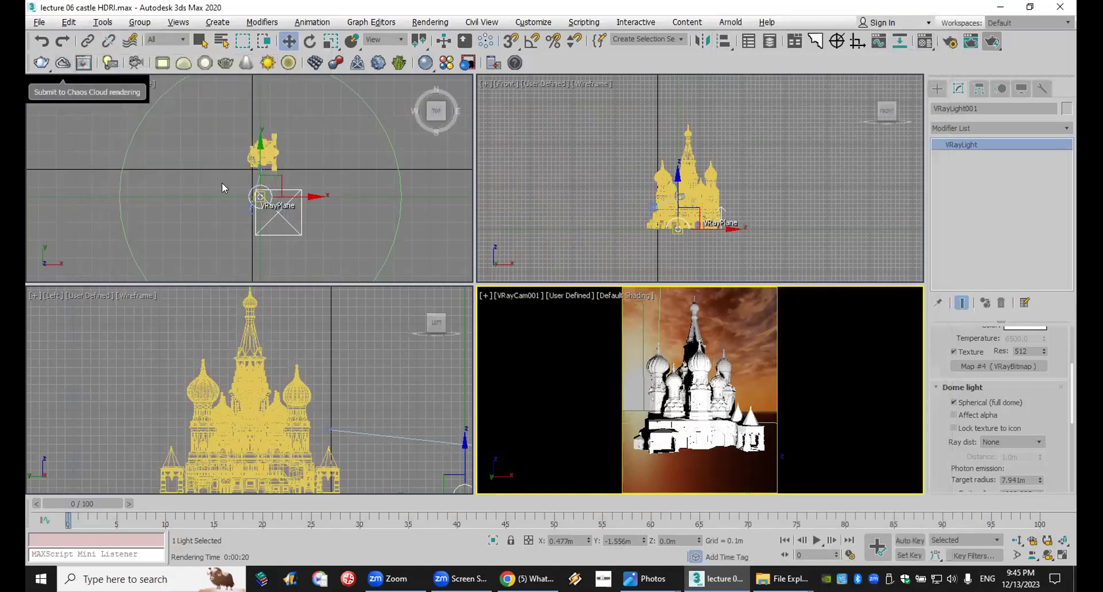
pyautogui.click(39, 23)
pyautogui.click(50, 57)
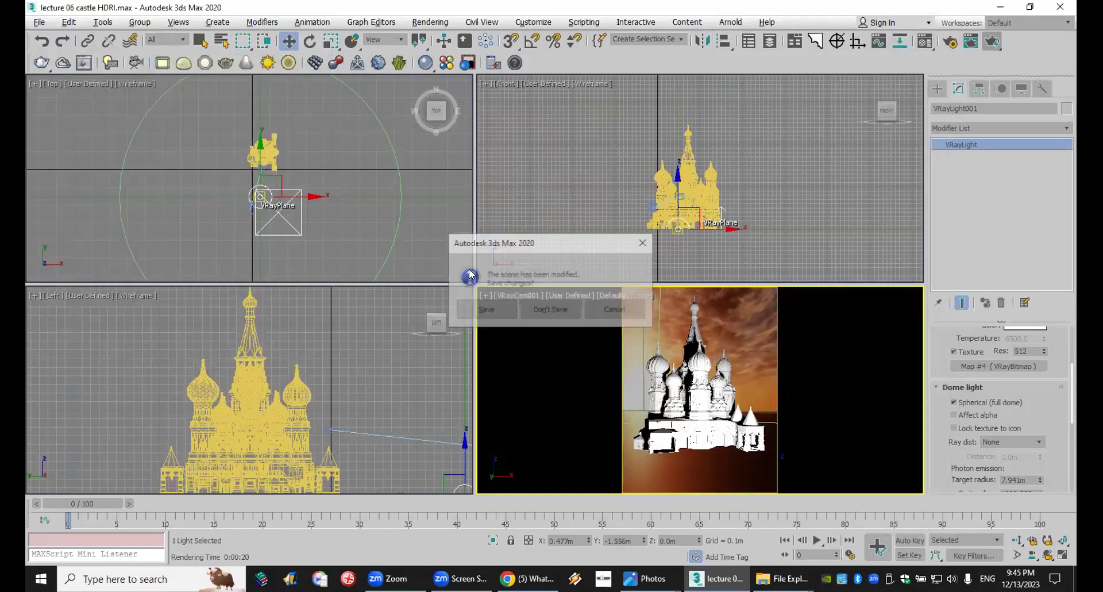
pyautogui.click(601, 306)
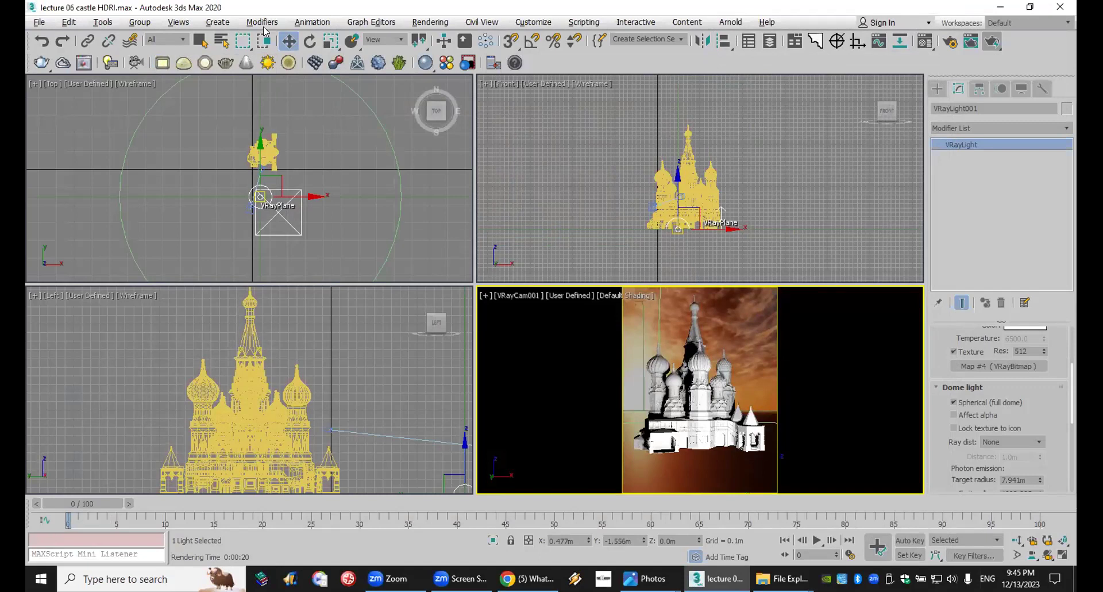
# Switch to Chrome, find Poly Haven with a Google search, and copy the website's address.
pyautogui.hotkey('alt', 'Tab')
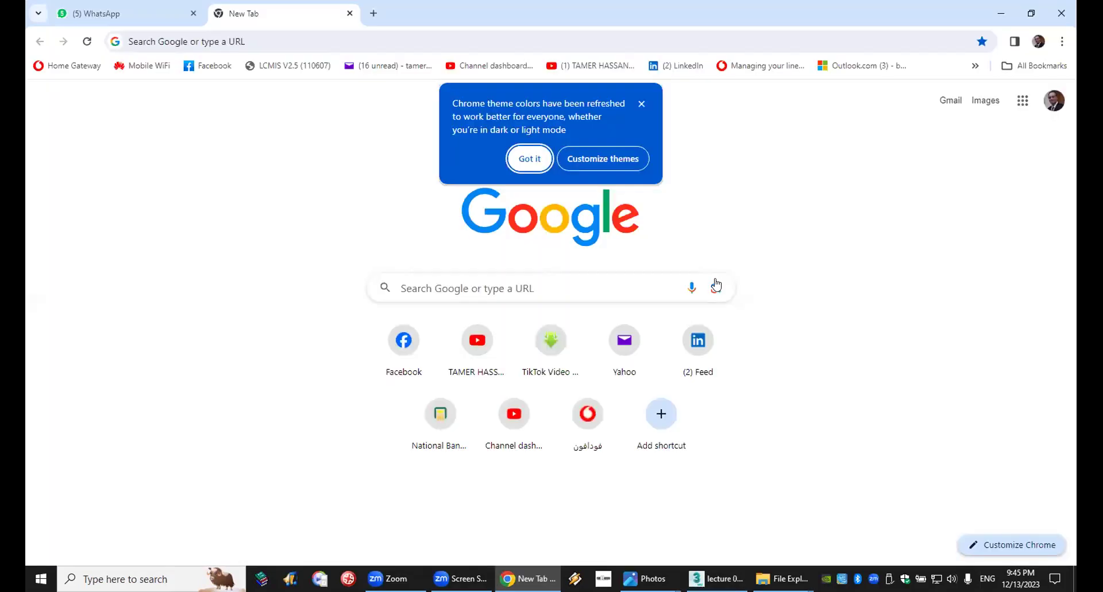
pyautogui.click(641, 103)
pyautogui.click(619, 285)
pyautogui.write('p')
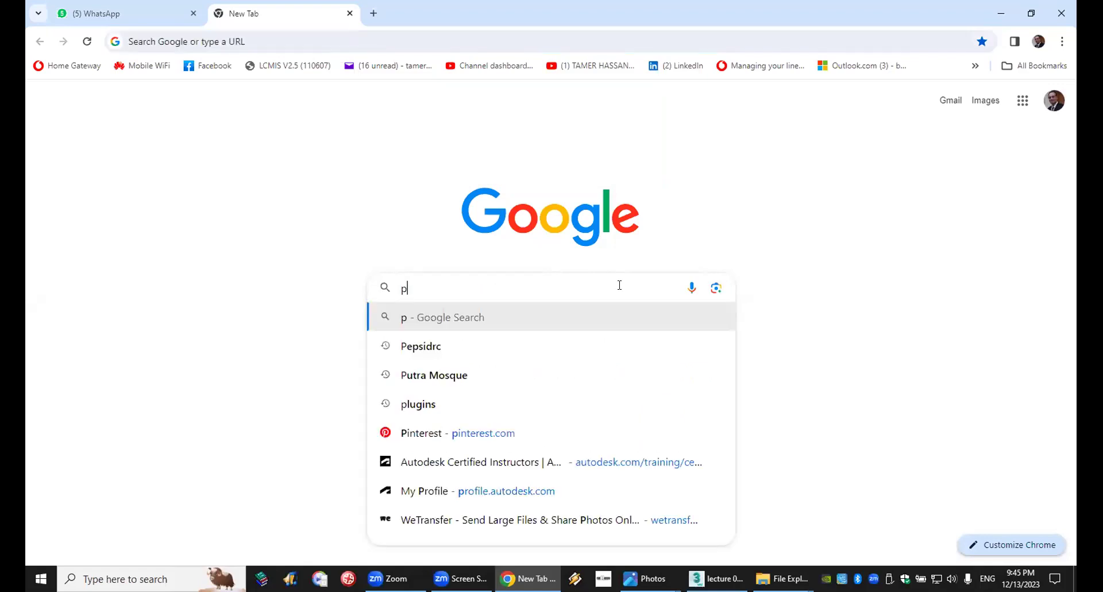
pyautogui.write('oly')
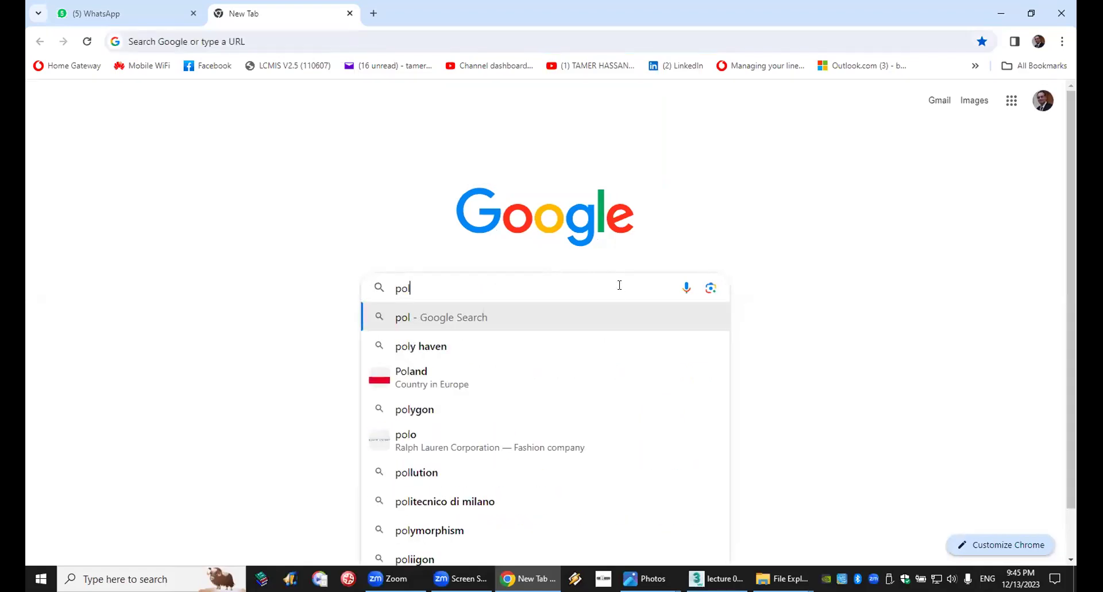
pyautogui.click(547, 344)
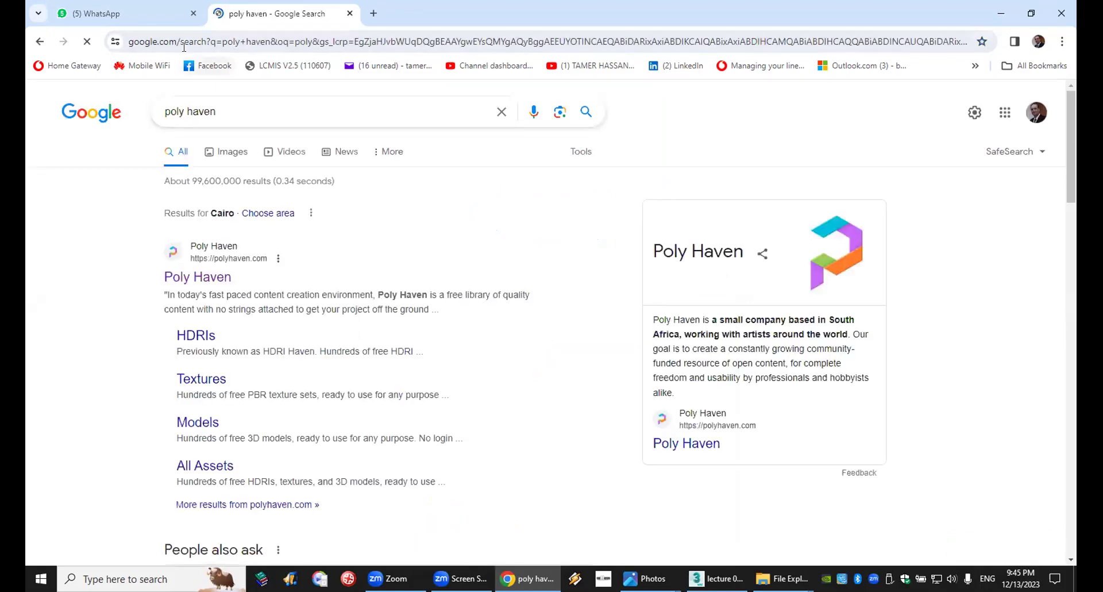
pyautogui.click(212, 278)
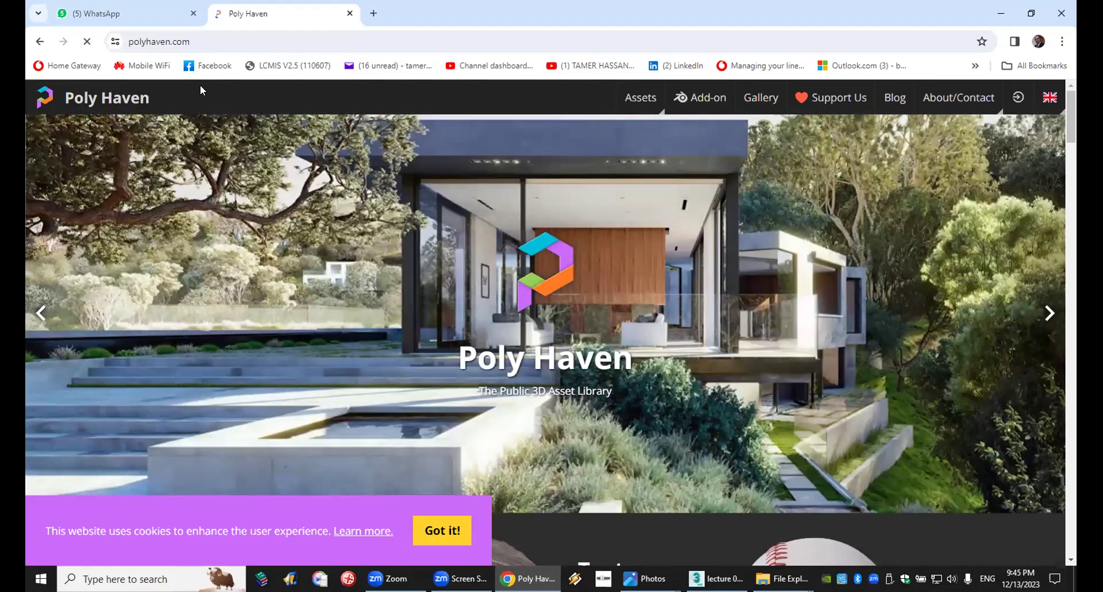
pyautogui.rightClick(168, 42)
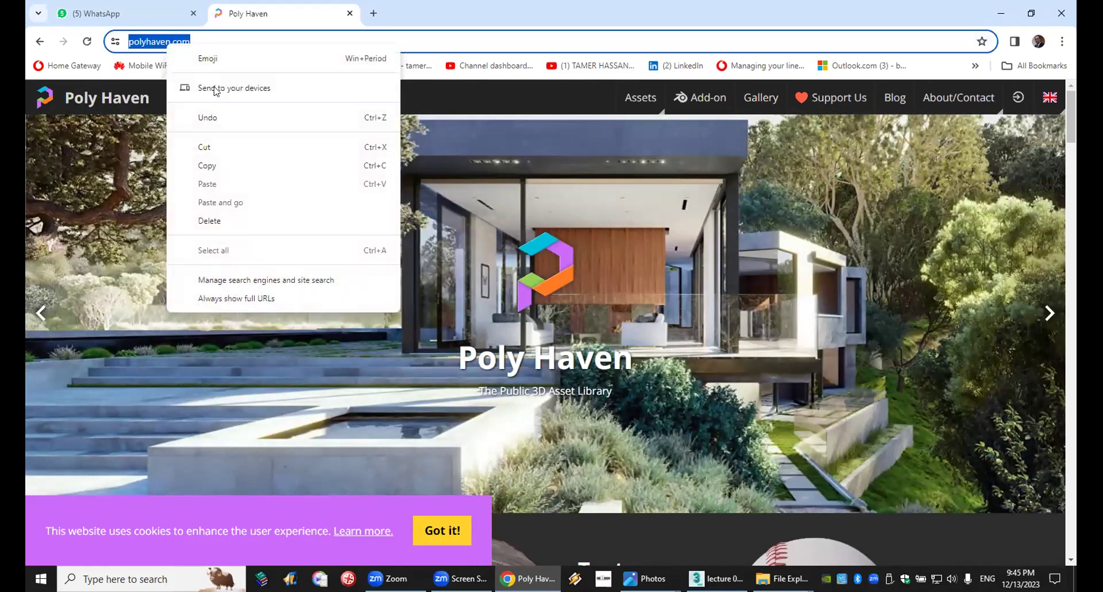
pyautogui.click(248, 166)
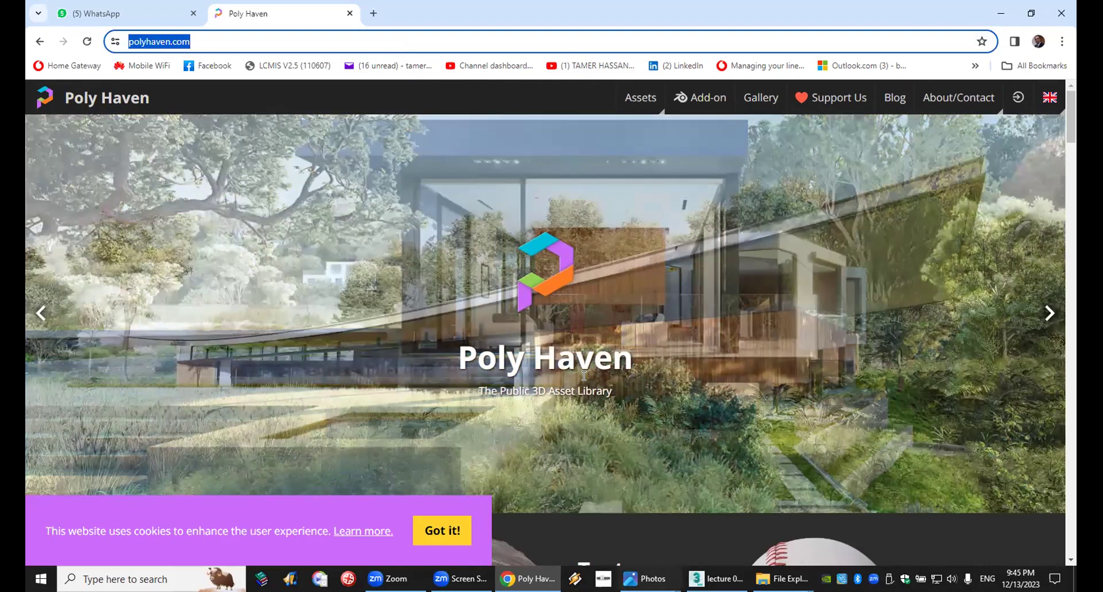
# Capture Poly Haven's HDRIs, Textures and Models section and send the image to the 3D MAX OL 11/11/2023 WhatsApp group.
pyautogui.scroll(-5, 584, 376)
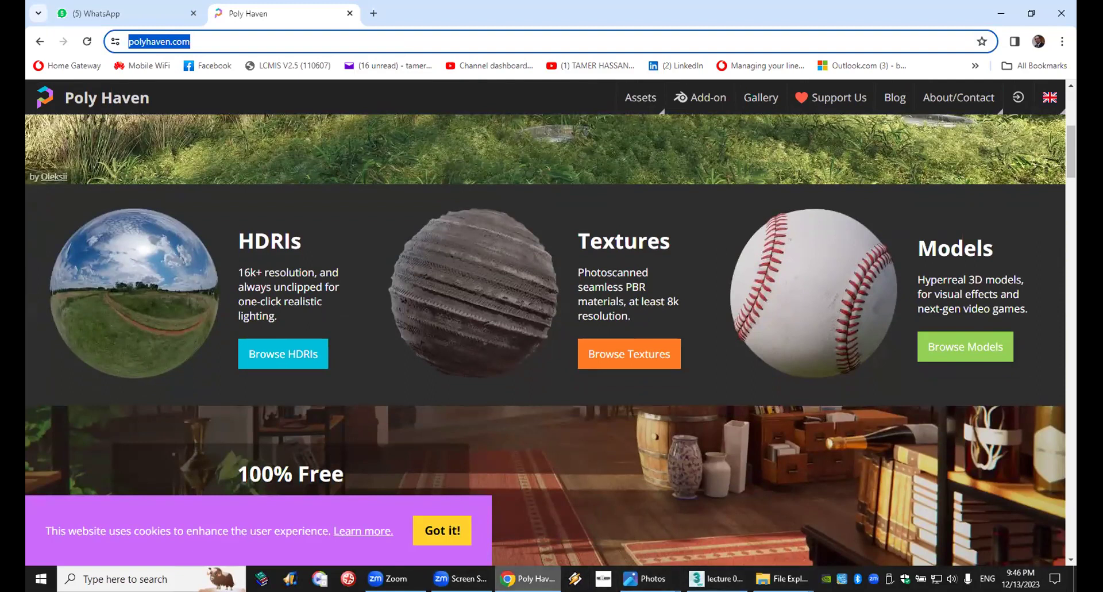
pyautogui.click(527, 576)
pyautogui.click(527, 576)
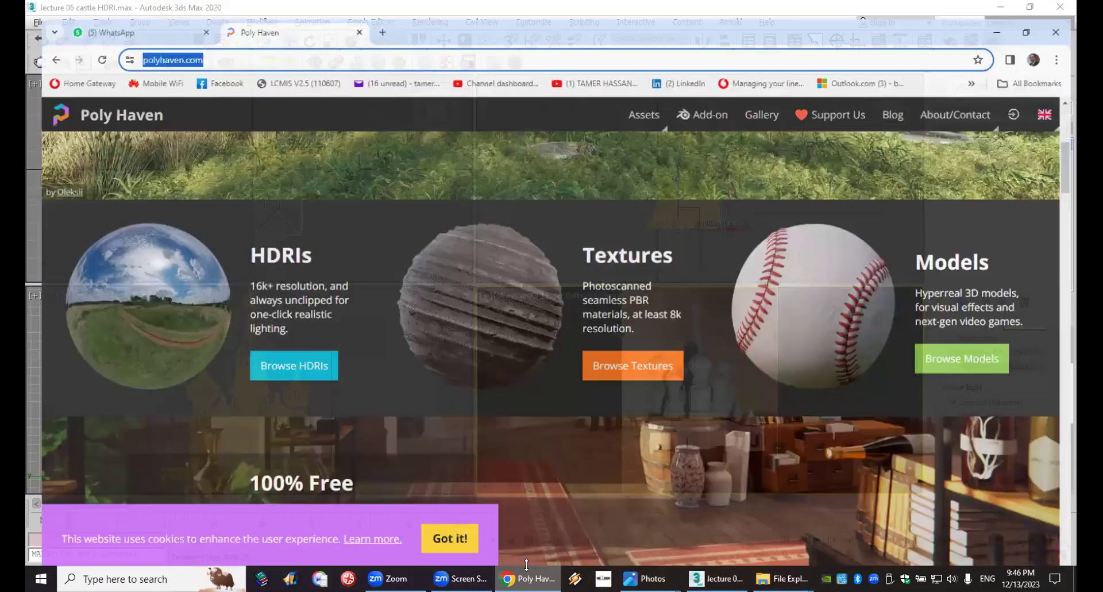
pyautogui.click(112, 6)
pyautogui.rightClick(955, 535)
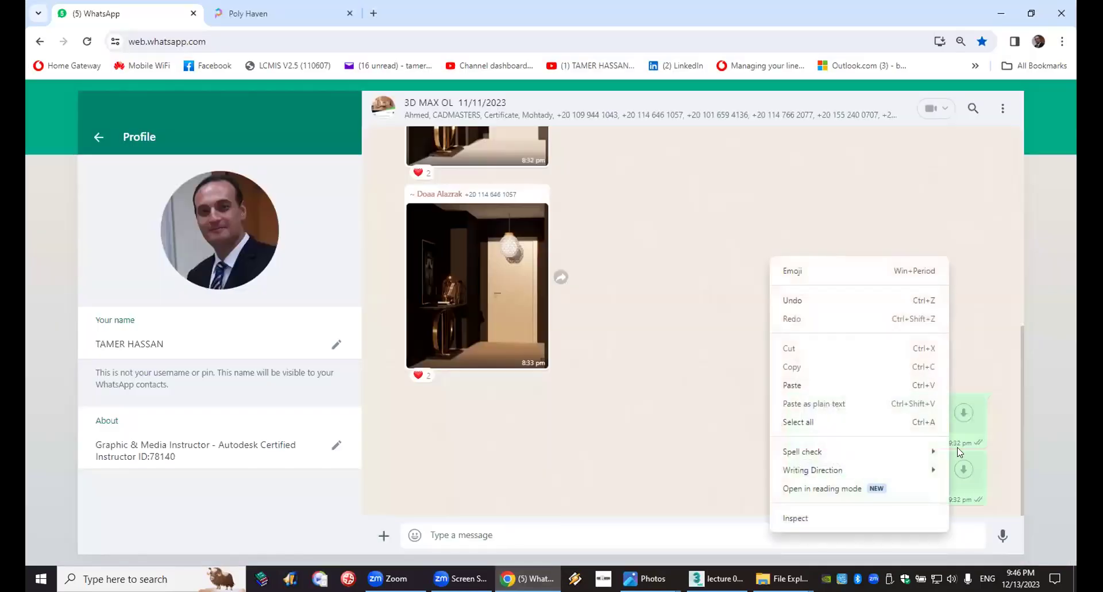
pyautogui.click(888, 382)
pyautogui.click(996, 524)
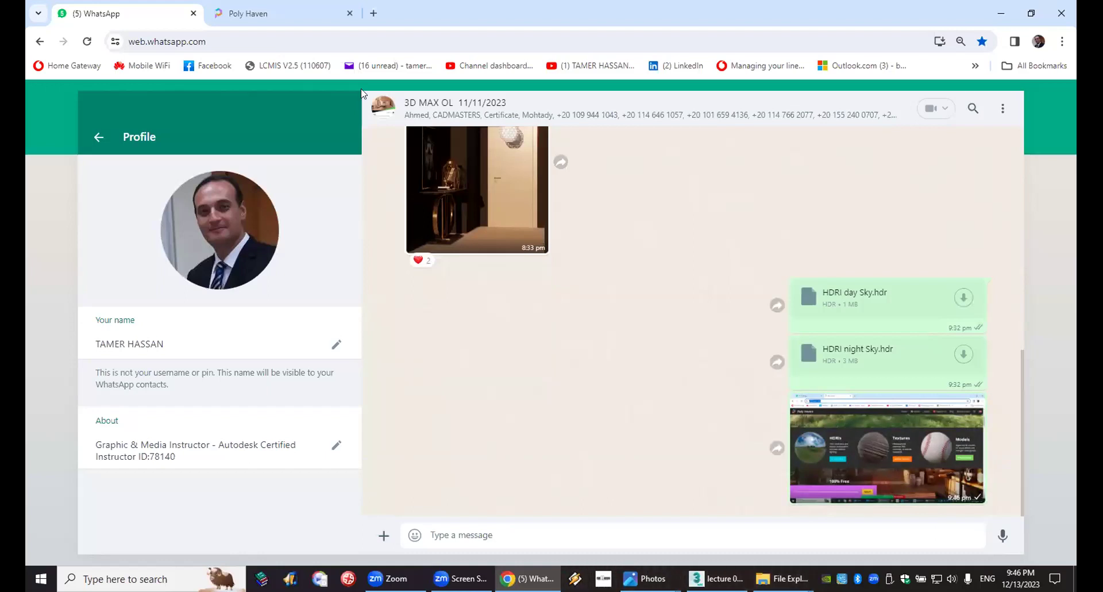
# Send the polyhaven.com link from the Poly Haven page to the same WhatsApp group.
pyautogui.click(278, 12)
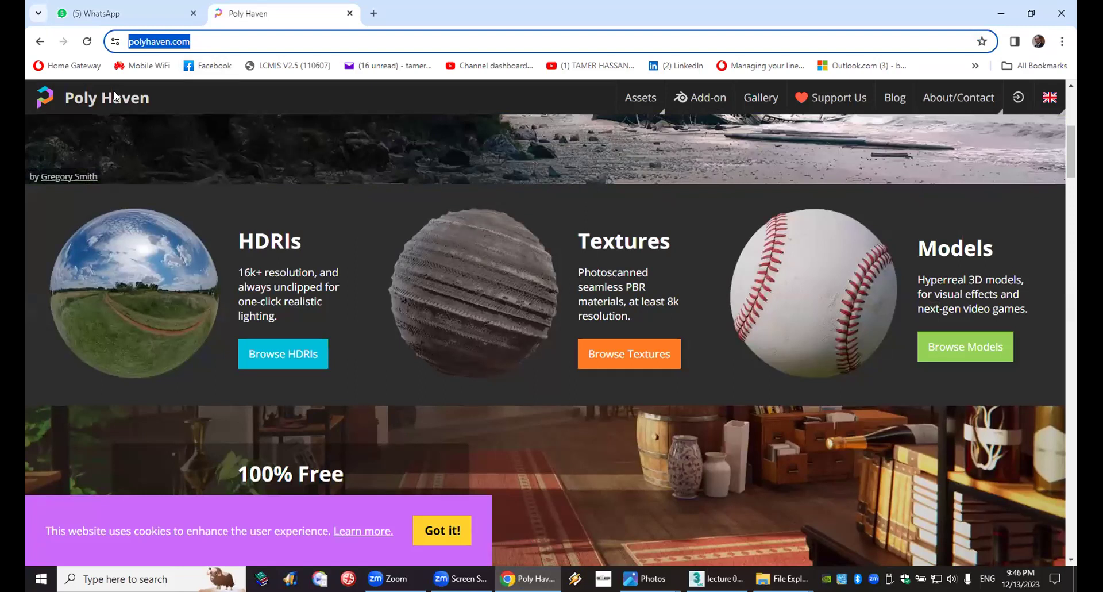
pyautogui.click(107, 22)
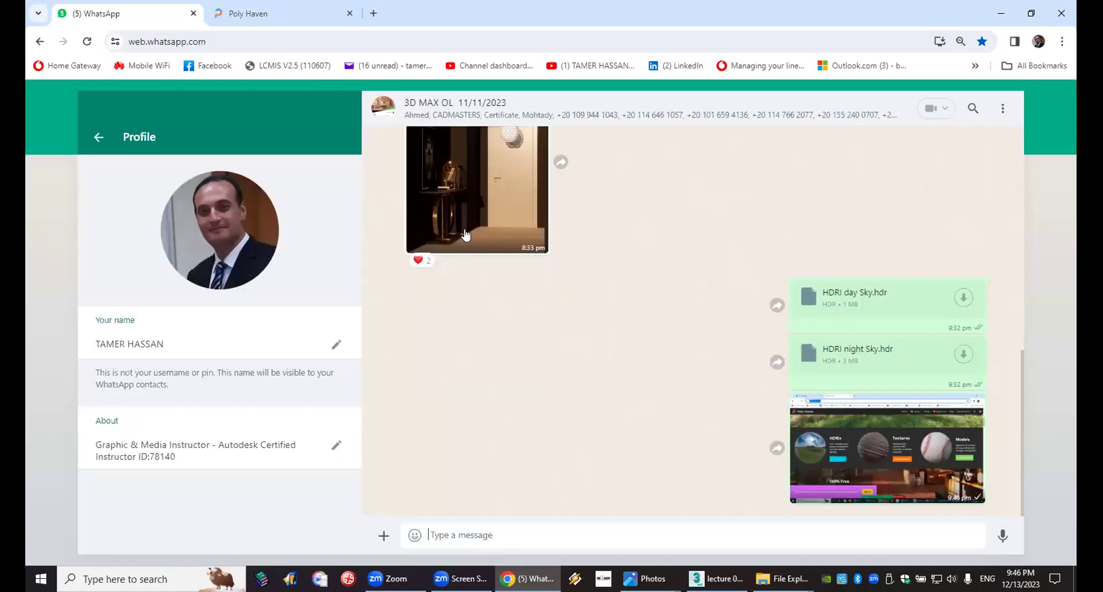
pyautogui.click(904, 527)
pyautogui.hotkey('ctrl', 'v')
pyautogui.press('Return')
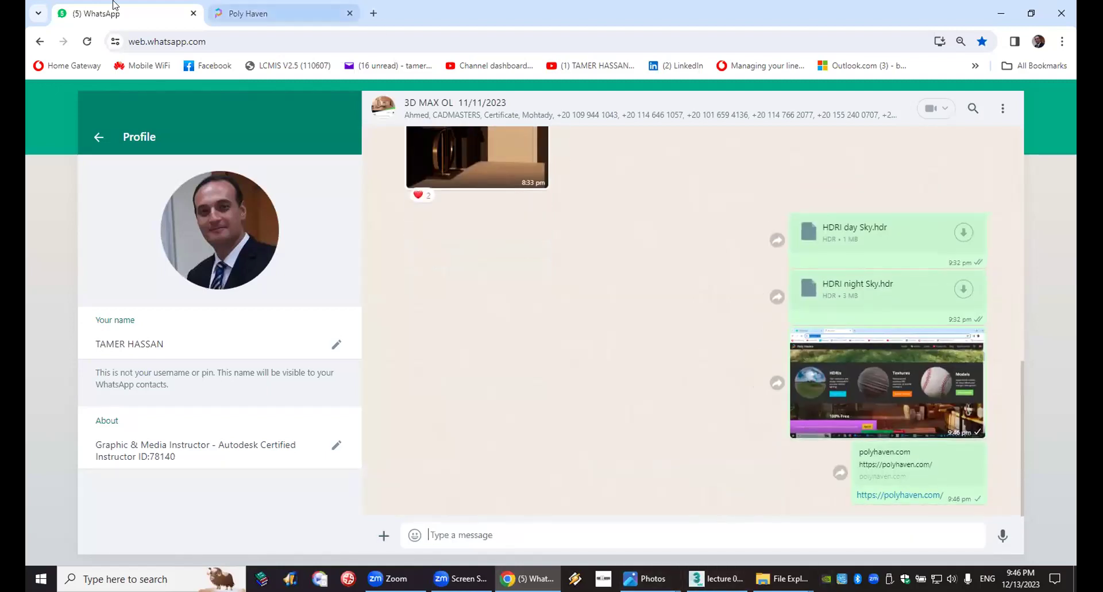
# Return to the Poly Haven page and open its HDRIs library.
pyautogui.click(238, 12)
pyautogui.scroll(-3, 368, 189)
pyautogui.scroll(3, 403, 222)
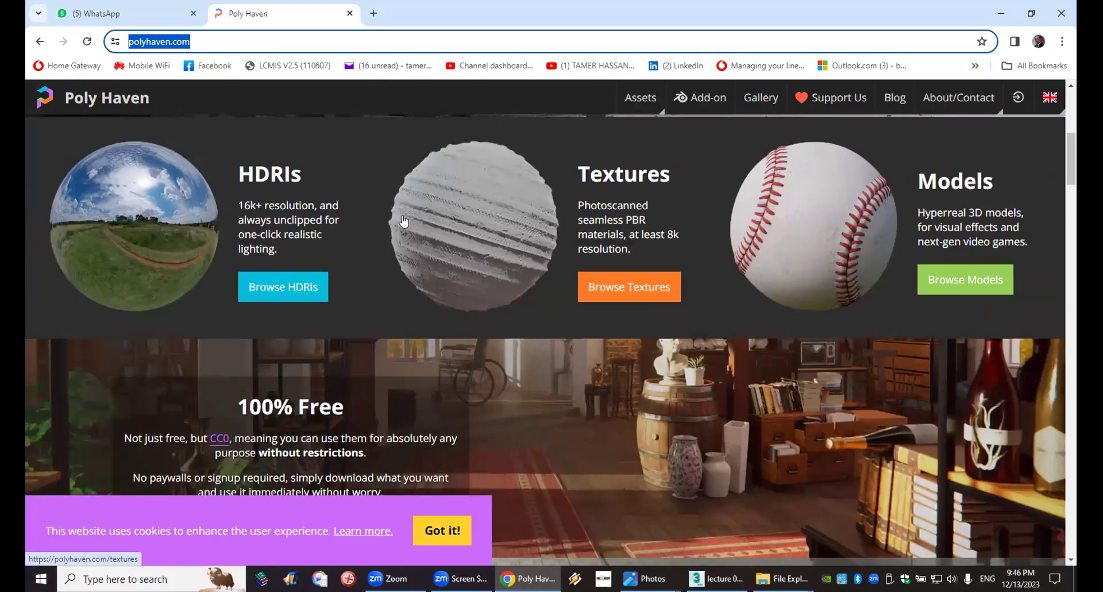
pyautogui.scroll(-1, 255, 167)
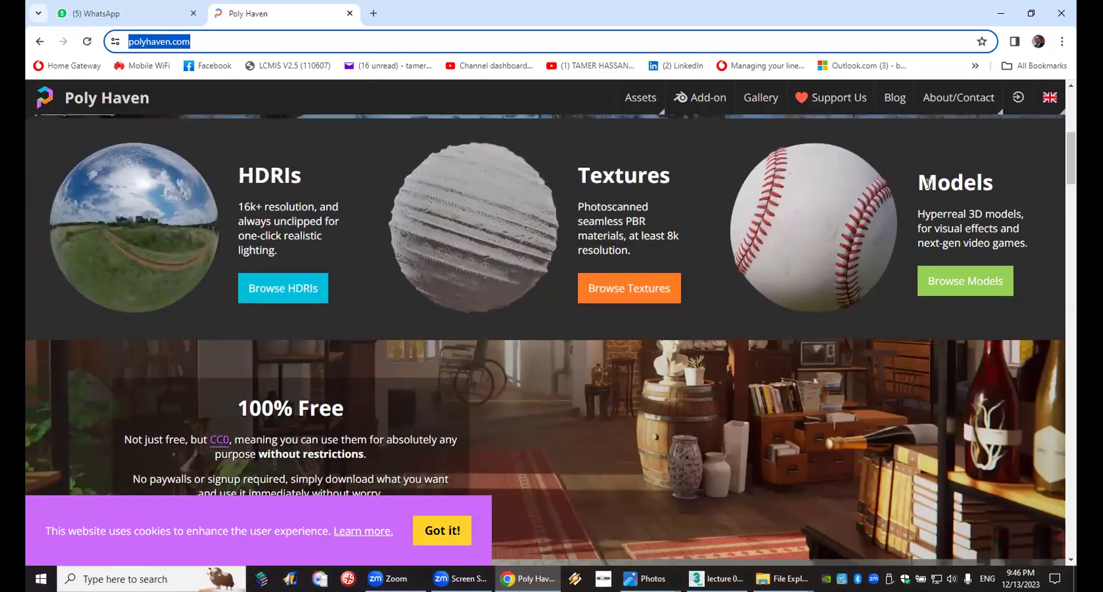
pyautogui.click(298, 293)
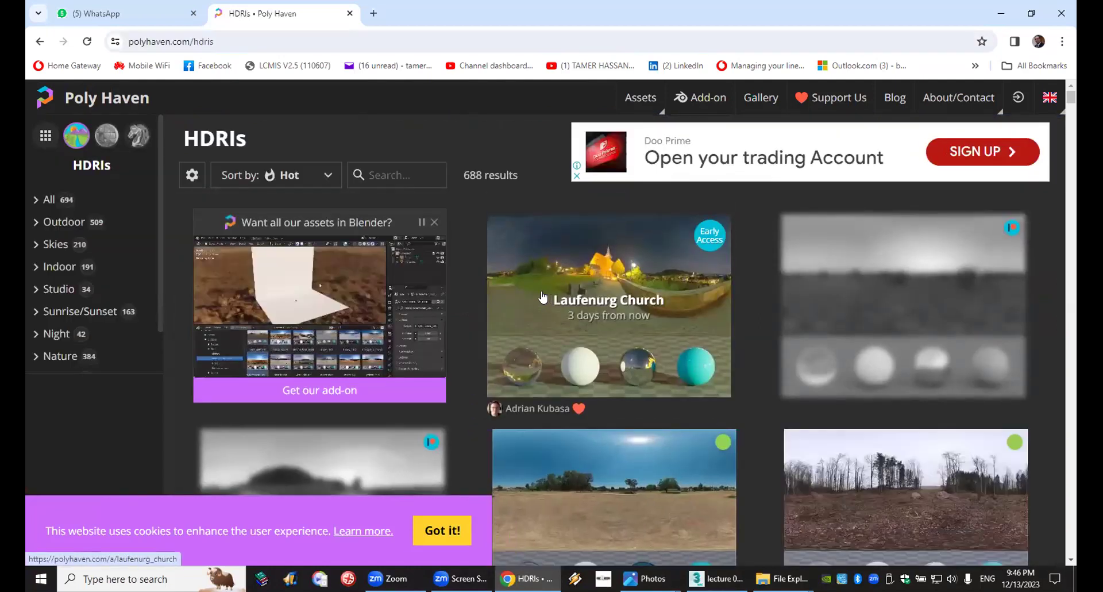
# Filter the HDRIs to Skies > Natural Light and browse the available sky panoramas.
pyautogui.scroll(-1, 464, 297)
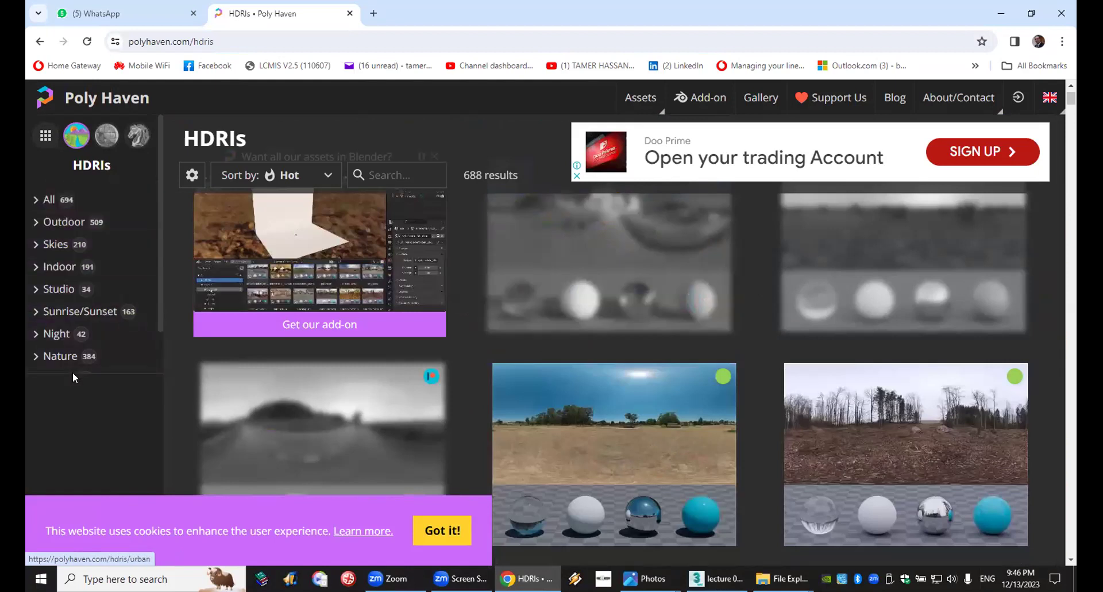
pyautogui.click(34, 248)
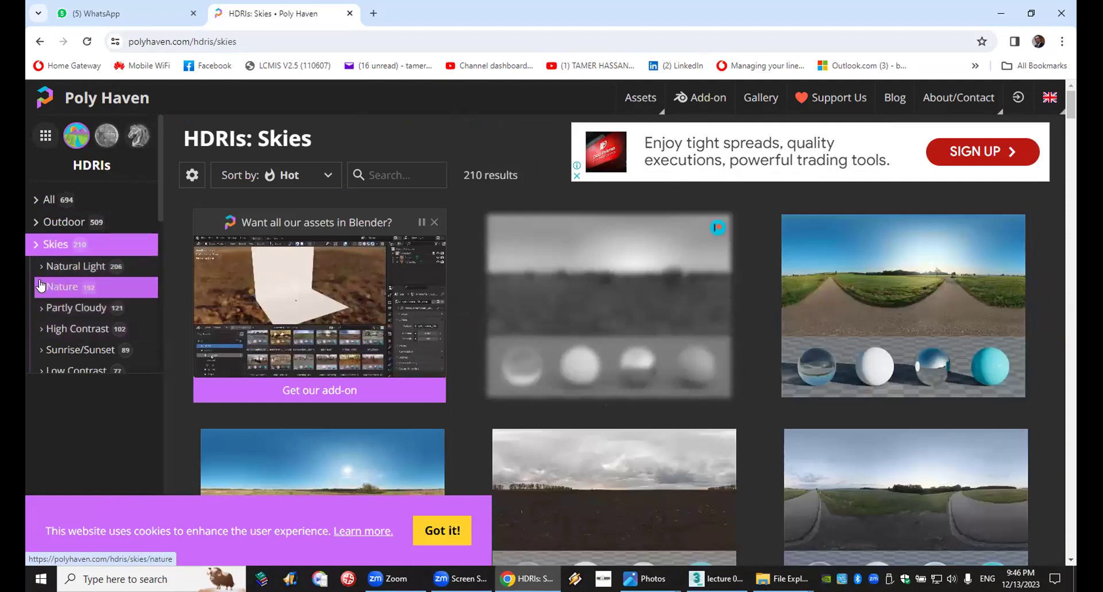
pyautogui.click(37, 270)
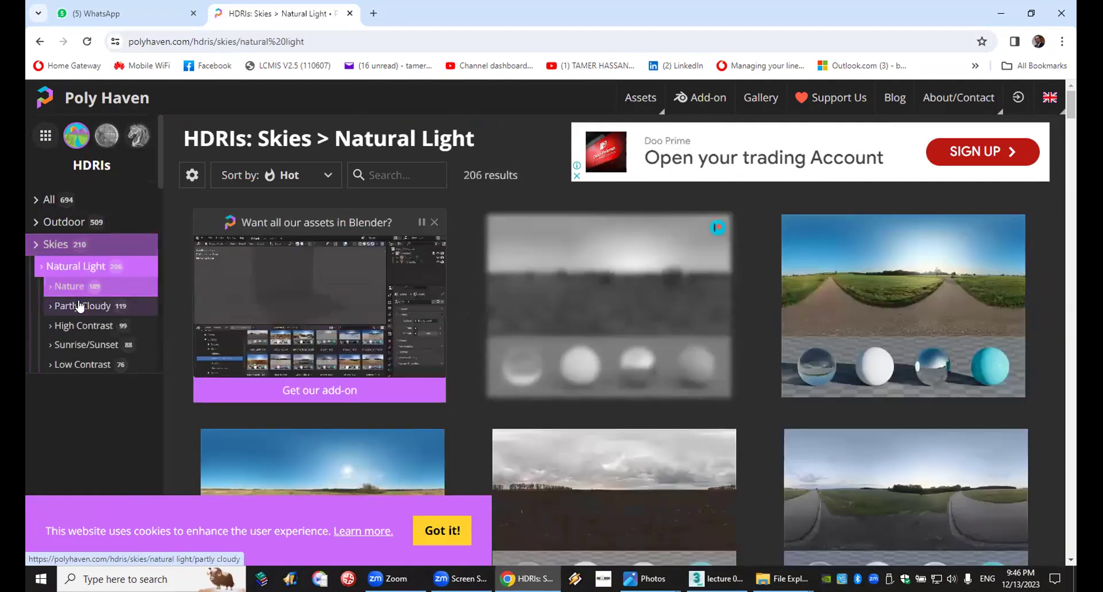
pyautogui.scroll(-5, 857, 374)
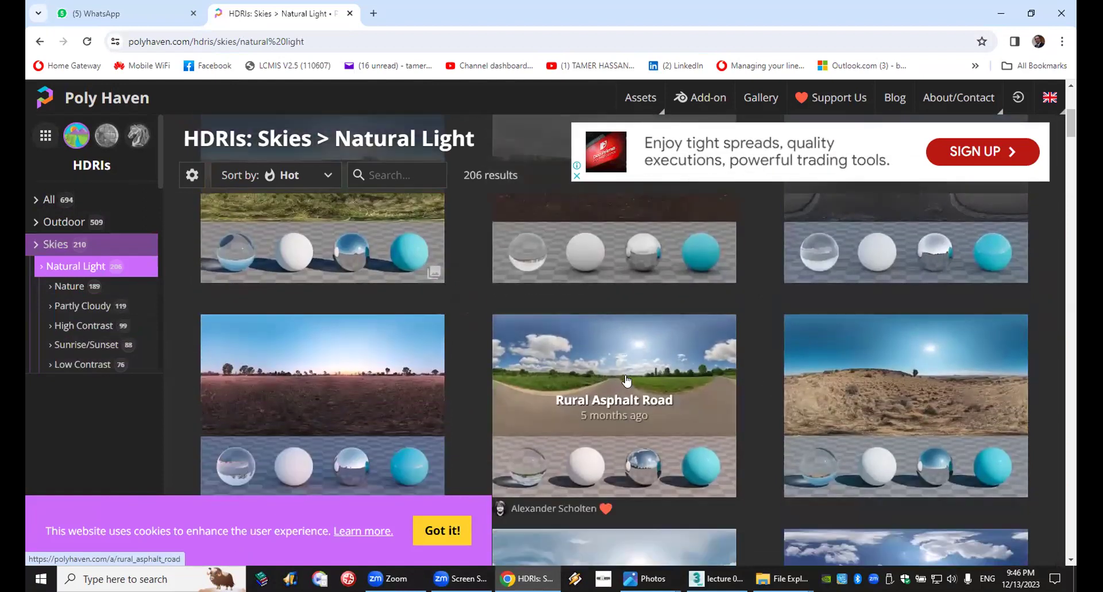
pyautogui.scroll(-2, 630, 379)
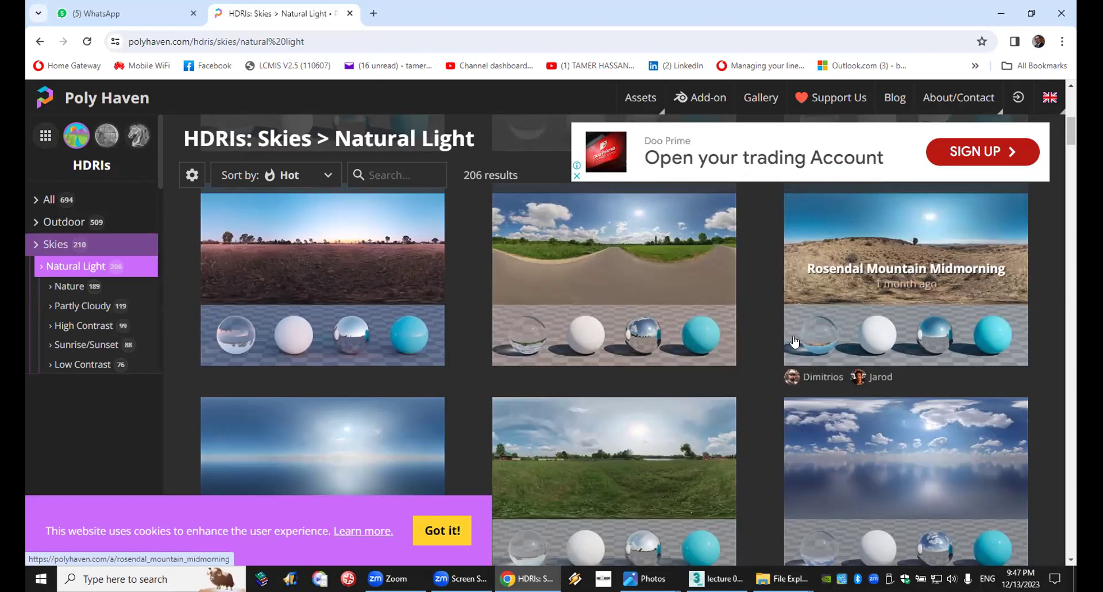
# Open the Rural Asphalt Road HDRI, download it as a 4K HDR file, and show the downloaded file in its folder.
pyautogui.click(639, 237)
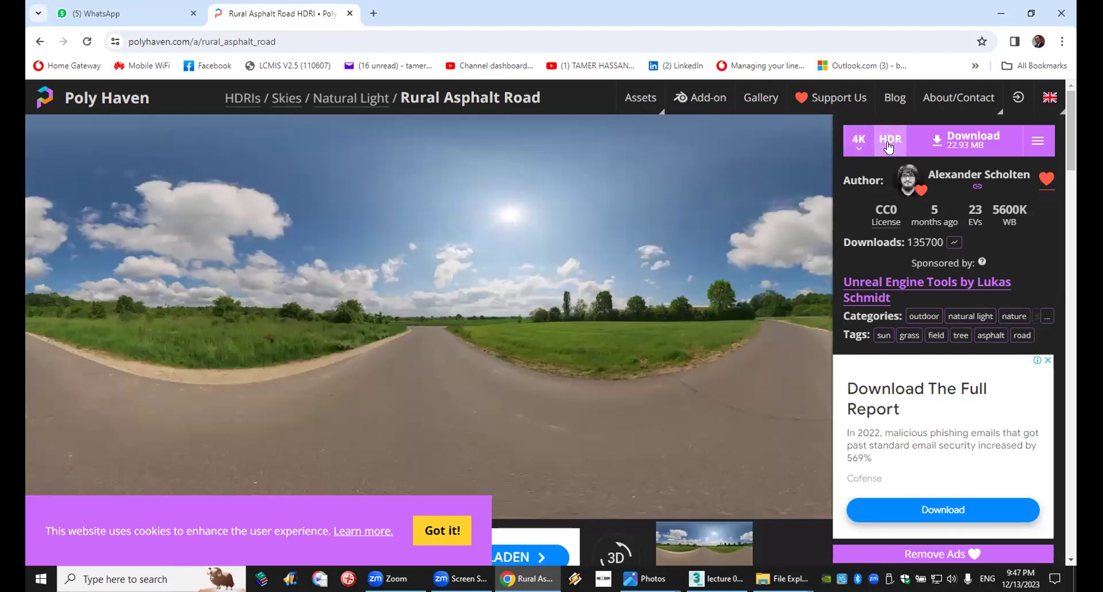
pyautogui.click(972, 142)
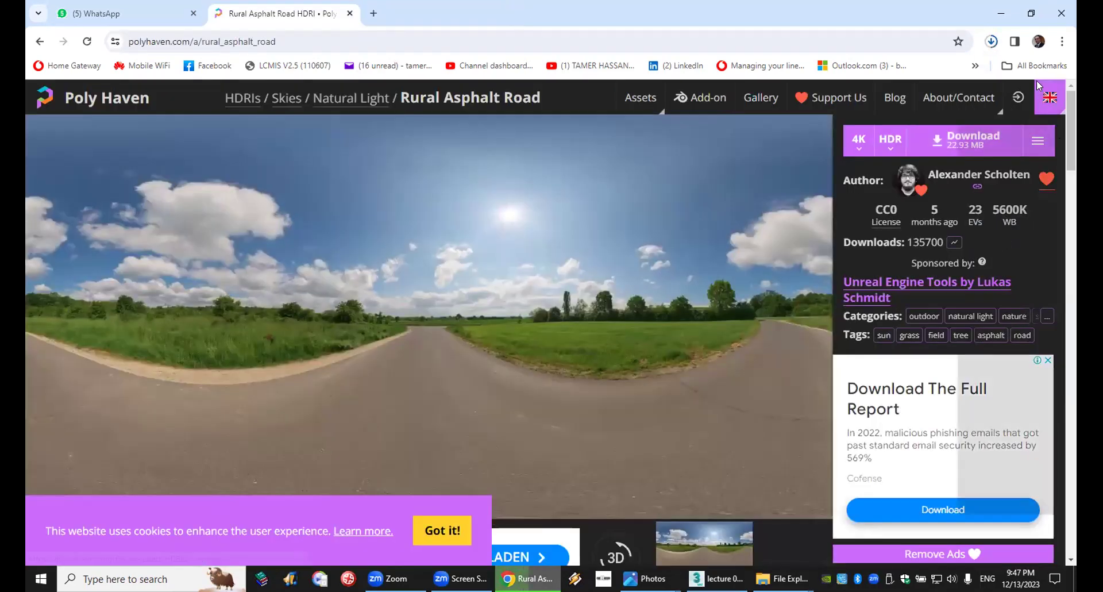
pyautogui.click(993, 42)
pyautogui.click(956, 100)
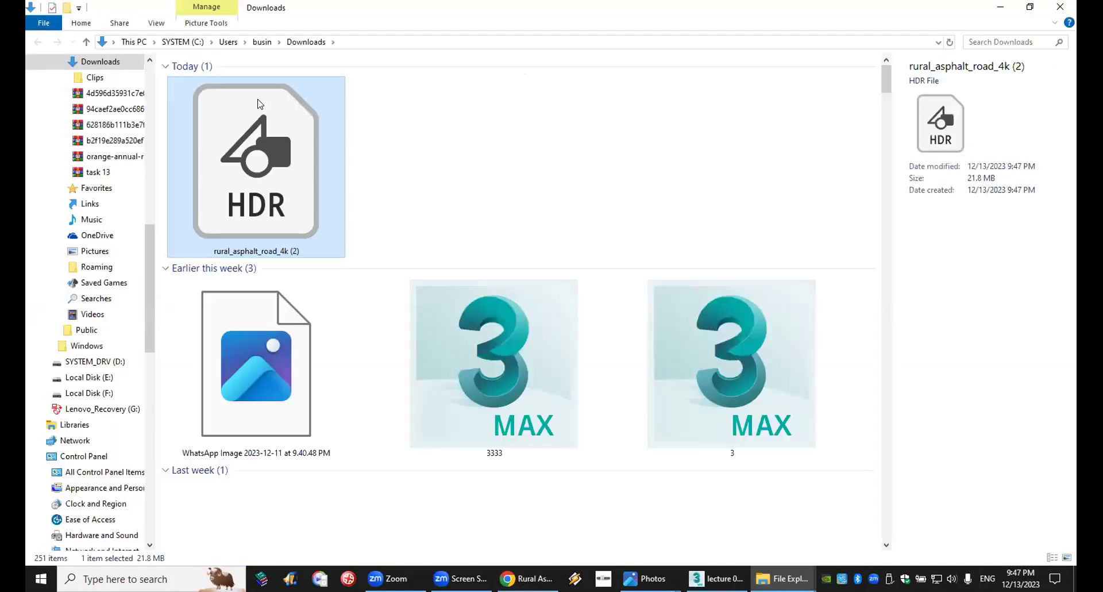
# Copy the rural_asphalt_road_4k (2) HDR file from Downloads and paste it onto the desktop.
pyautogui.rightClick(257, 126)
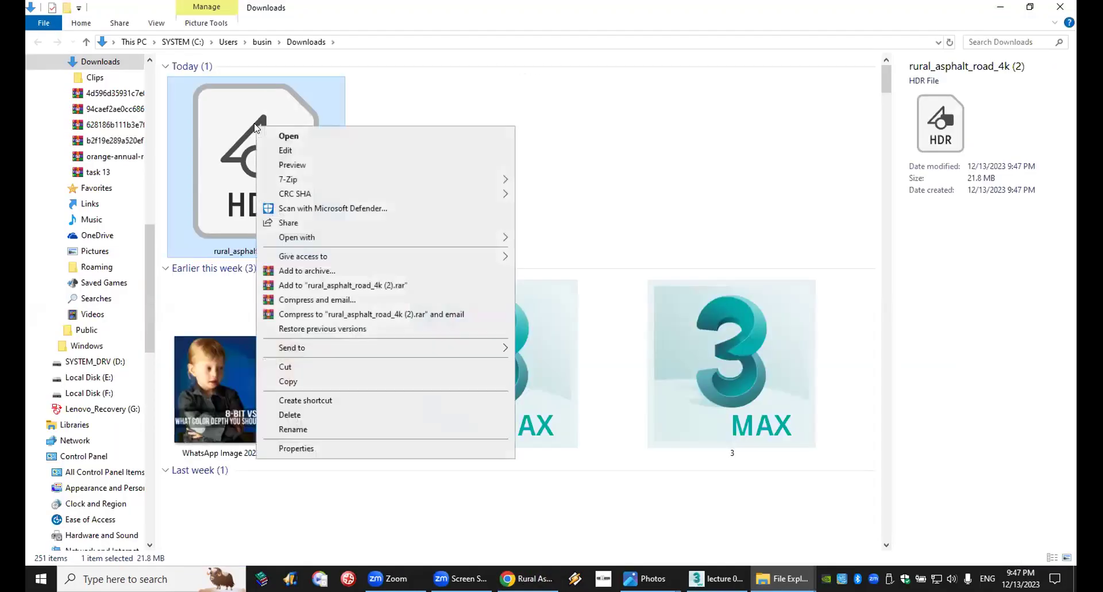
pyautogui.click(332, 378)
pyautogui.press('super+d')
pyautogui.rightClick(378, 232)
pyautogui.click(453, 292)
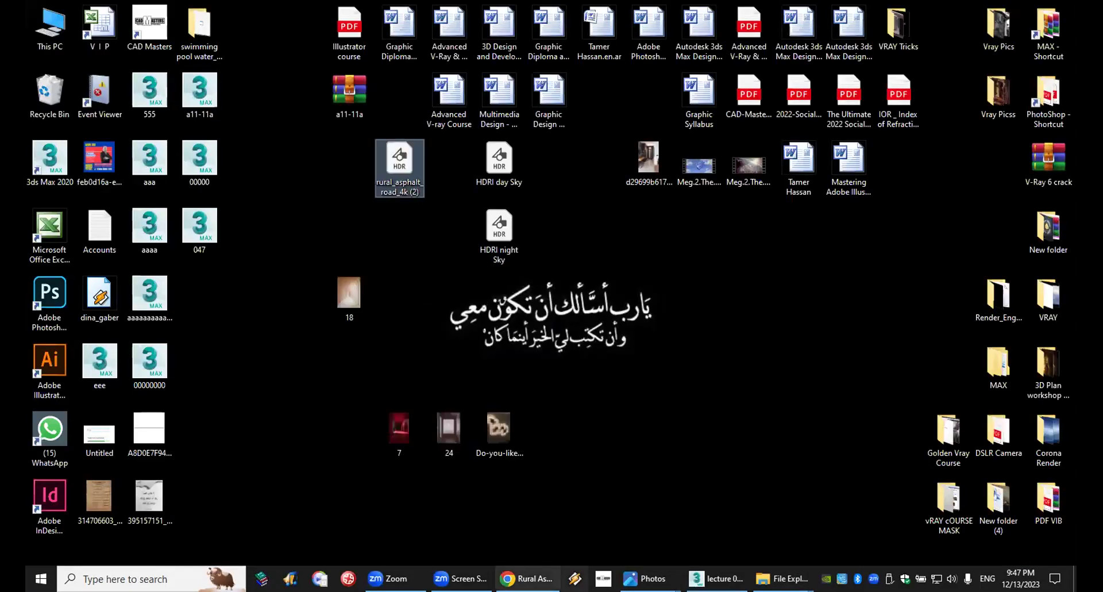
pyautogui.press('super+d')
pyautogui.press('super+d')
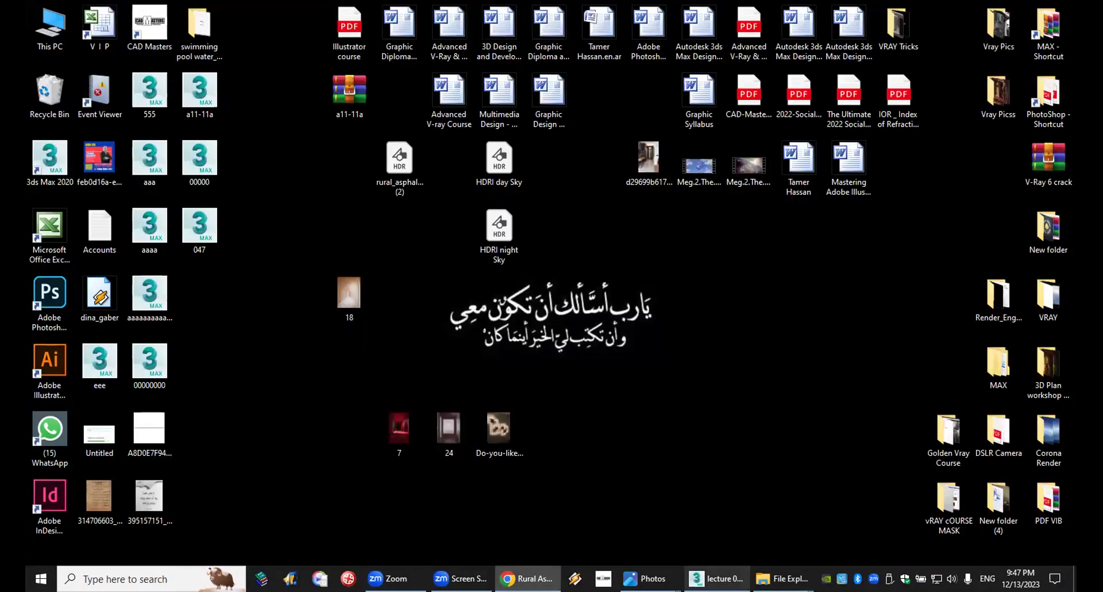
# Switch back to 3ds Max and delete the existing V-Ray dome light from the castle scene.
pyautogui.click(718, 579)
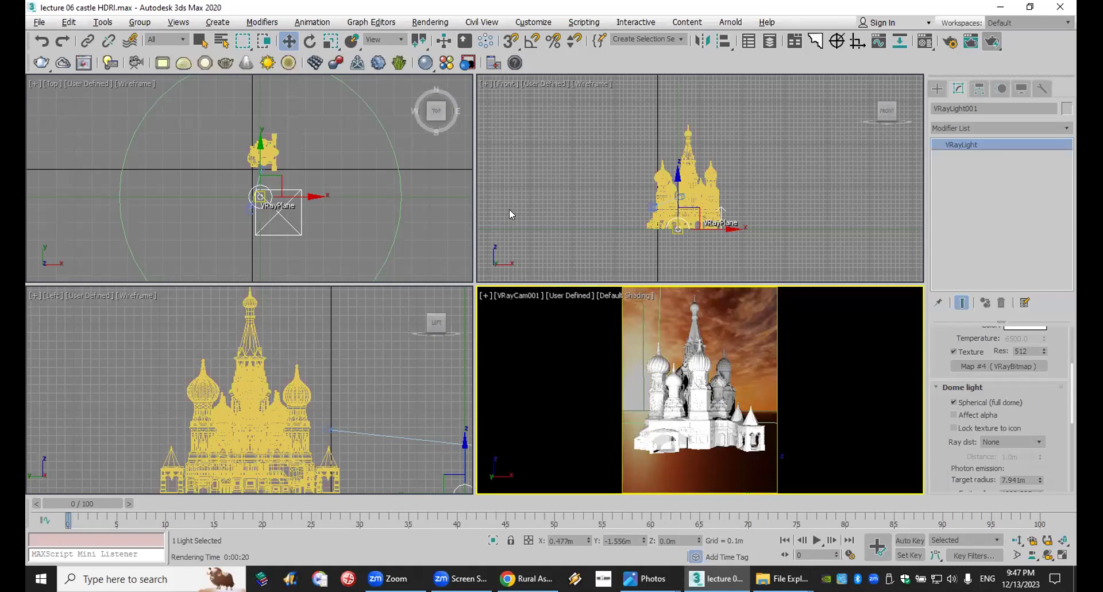
pyautogui.click(39, 22)
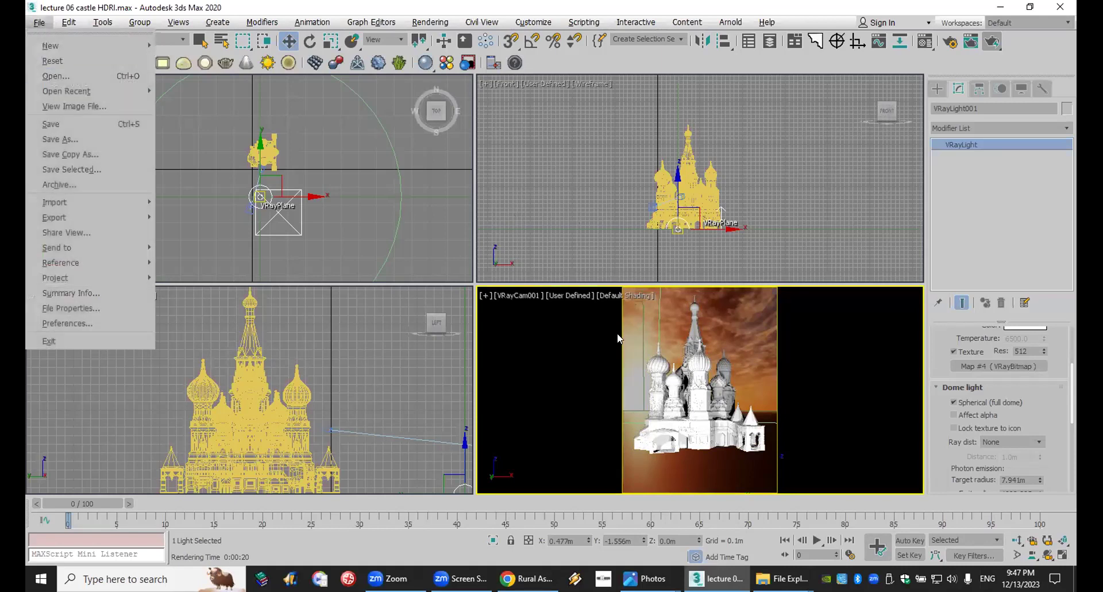
pyautogui.click(684, 416)
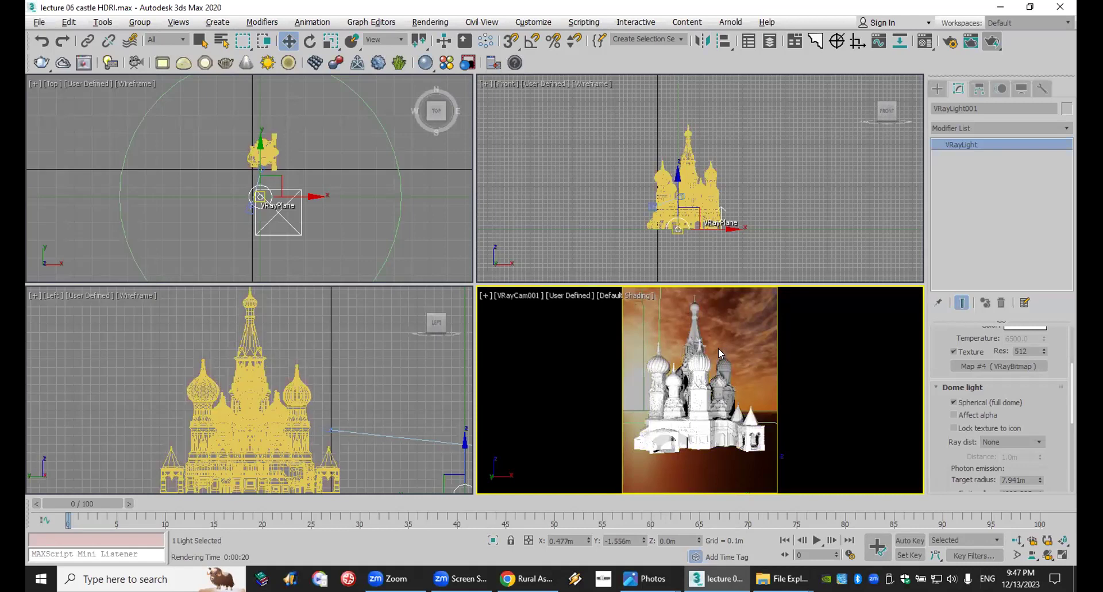
pyautogui.click(391, 208)
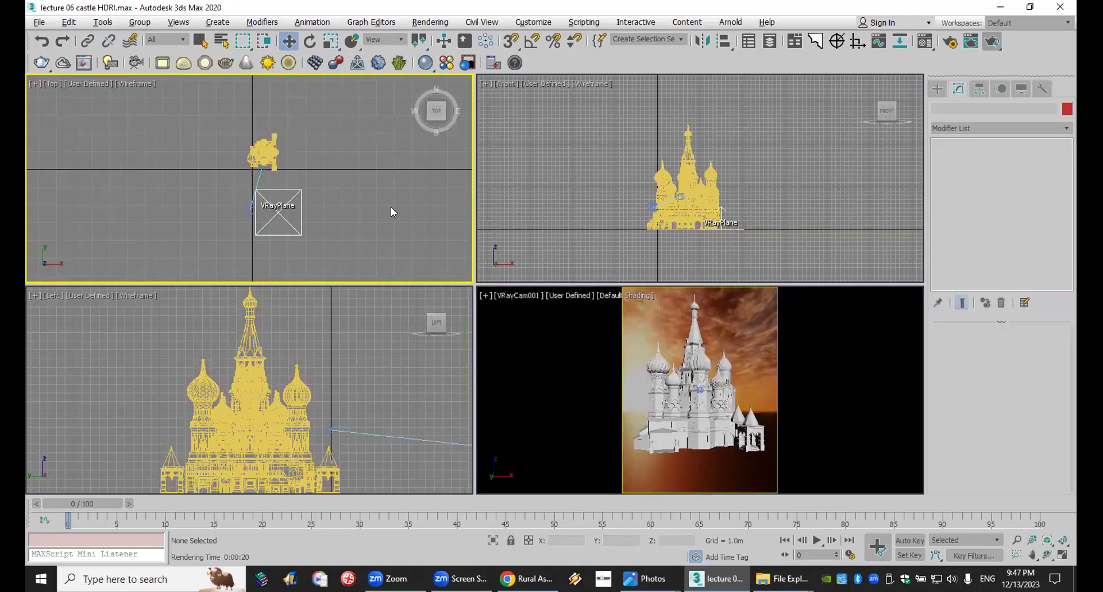
pyautogui.click(658, 310)
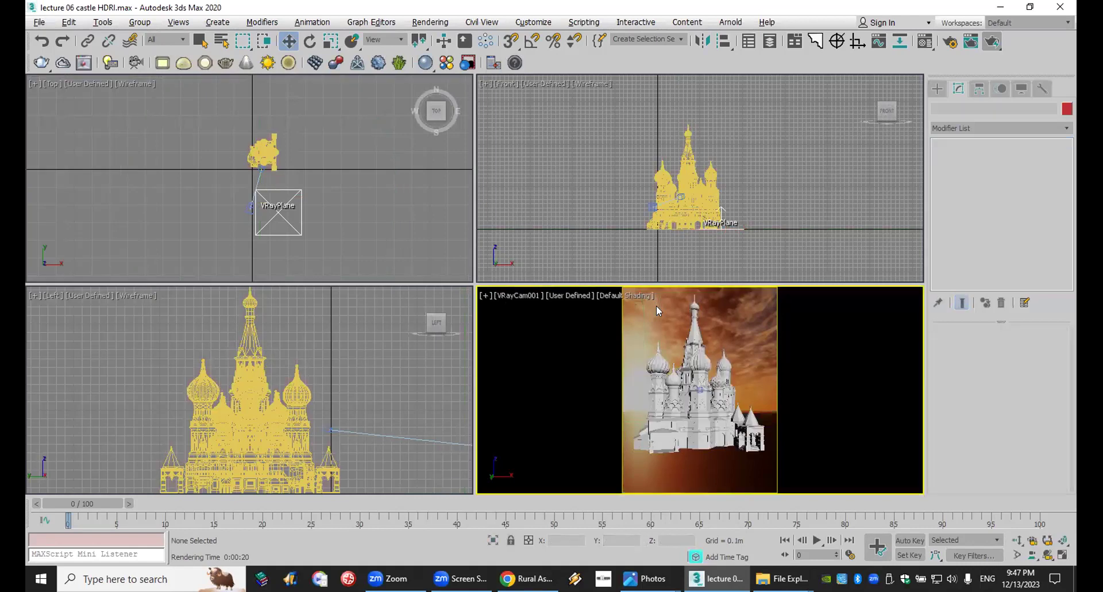
# Clear the VRayBitmap environment map in the Environment and Effects settings.
pyautogui.click(430, 22)
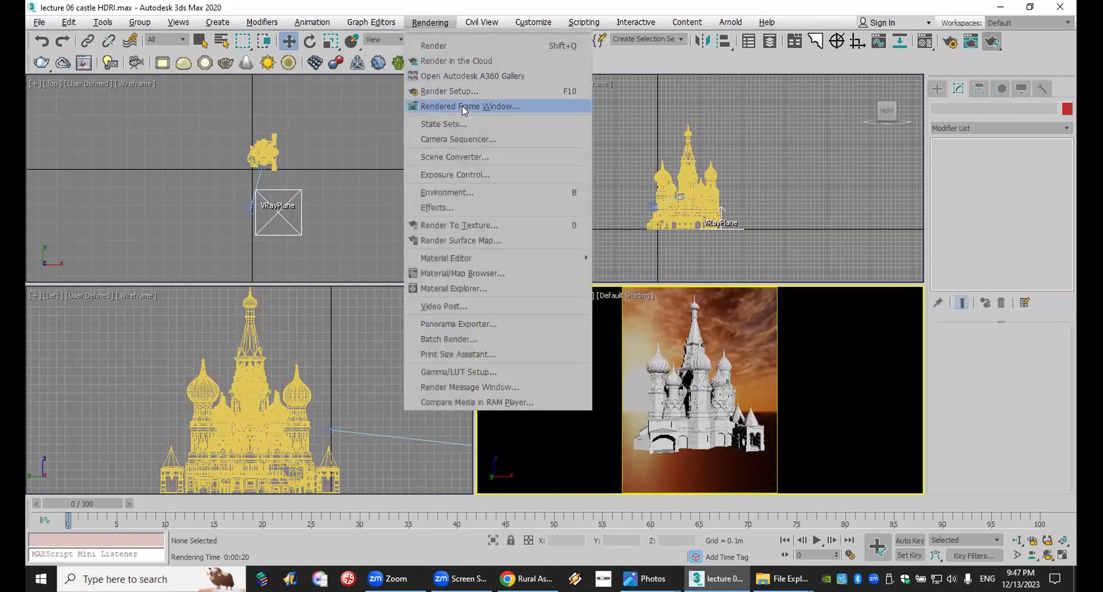
pyautogui.click(471, 189)
pyautogui.rightClick(217, 213)
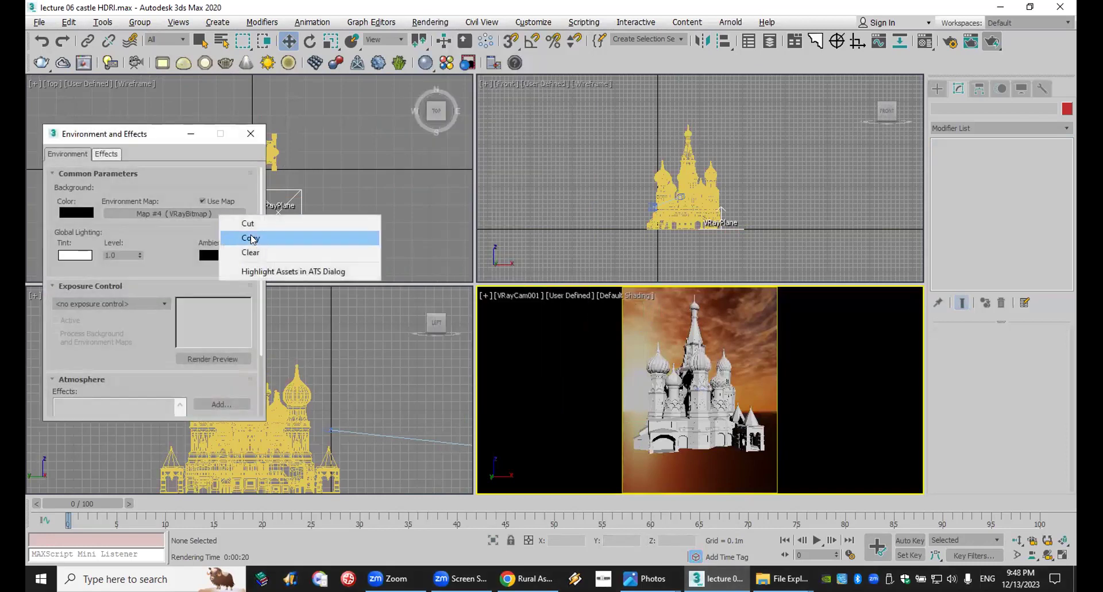
pyautogui.click(252, 252)
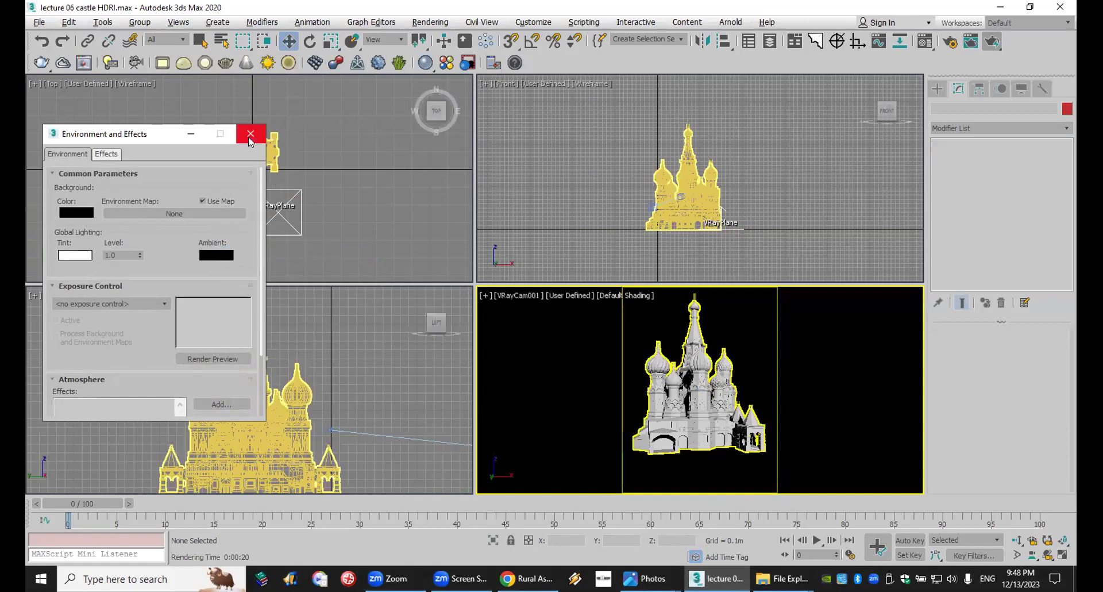
pyautogui.click(250, 136)
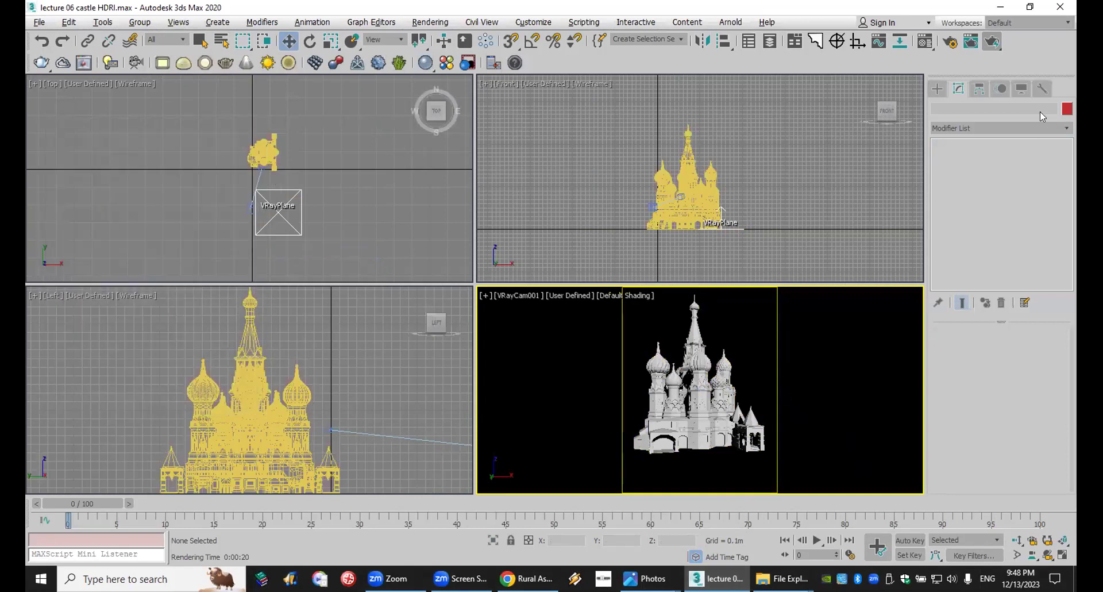
# Place a V-Ray light of type Dome beside the castle in the Top view and set its multiplier to 30.
pyautogui.click(936, 86)
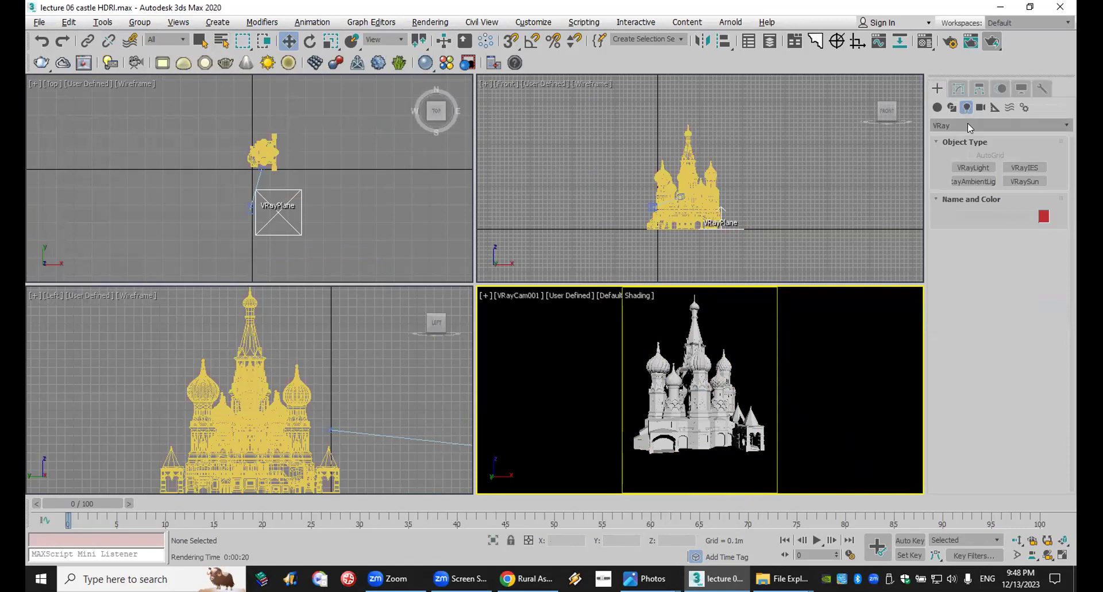
pyautogui.click(986, 169)
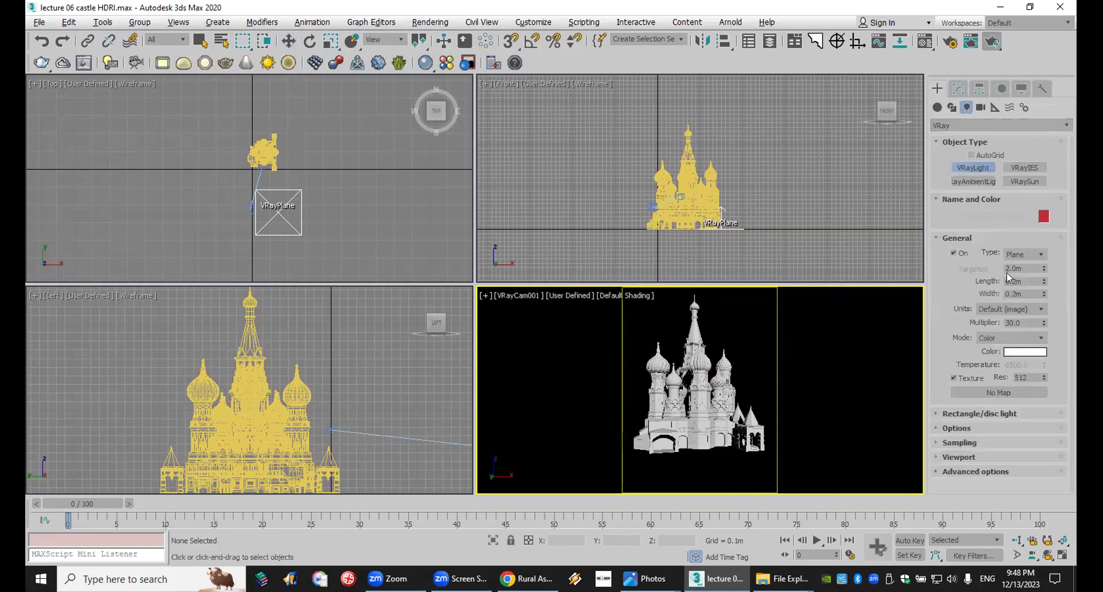
pyautogui.click(1014, 256)
pyautogui.click(1019, 282)
pyautogui.click(221, 206)
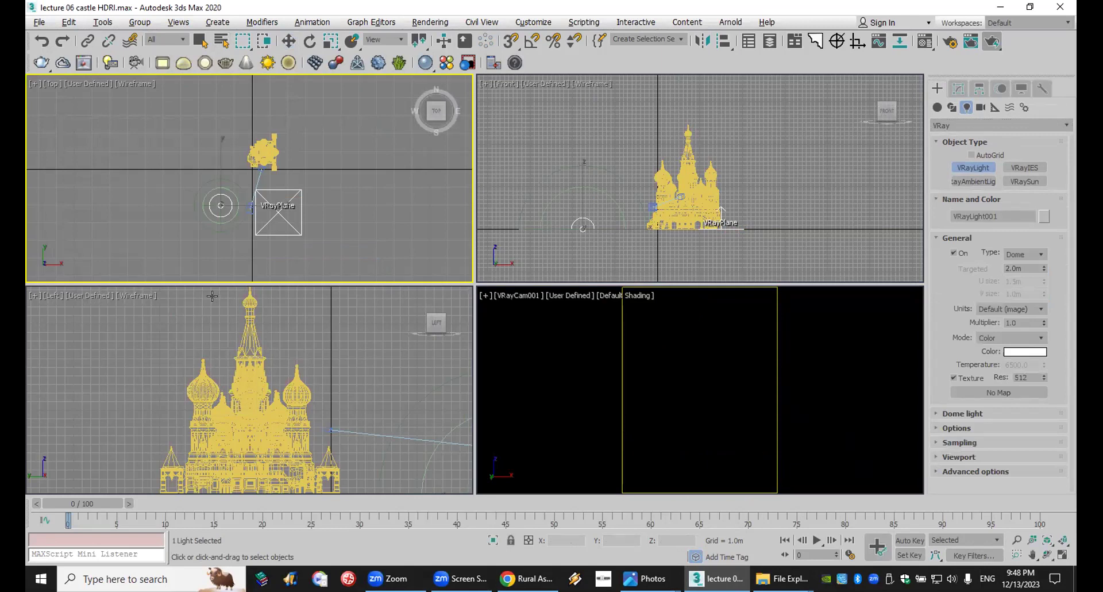
pyautogui.doubleClick(1021, 320)
# Load rural_asphalt_road_4k (2) from the Desktop as a VRayBitmap texture on the dome light, with exposure set to 0.0.
pyautogui.click(999, 393)
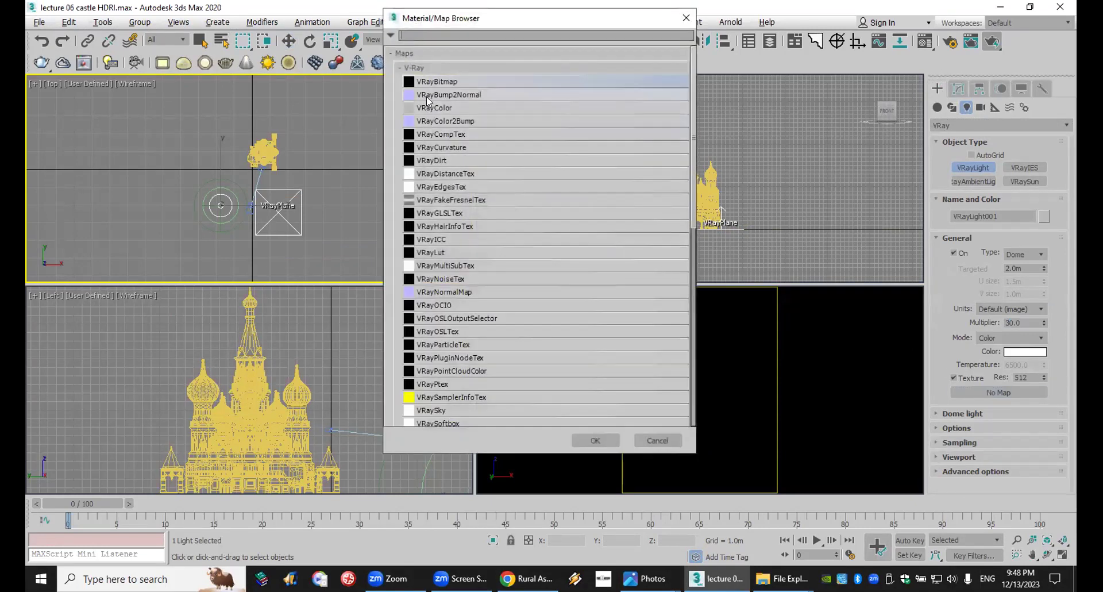
pyautogui.doubleClick(432, 82)
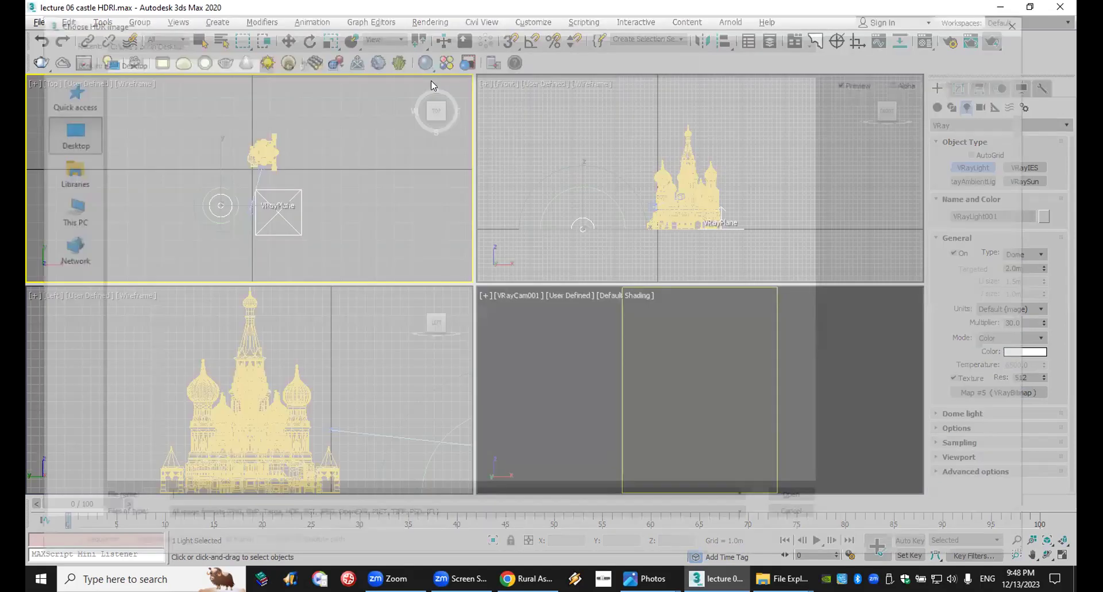
pyautogui.click(162, 372)
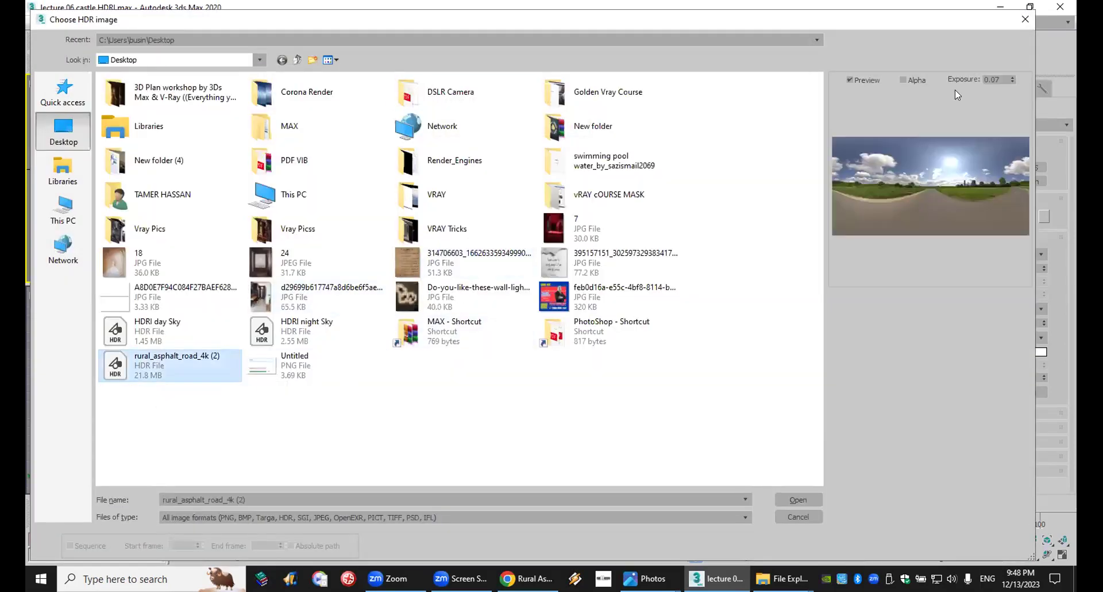
pyautogui.moveTo(1003, 79); pyautogui.dragTo(945, 75)
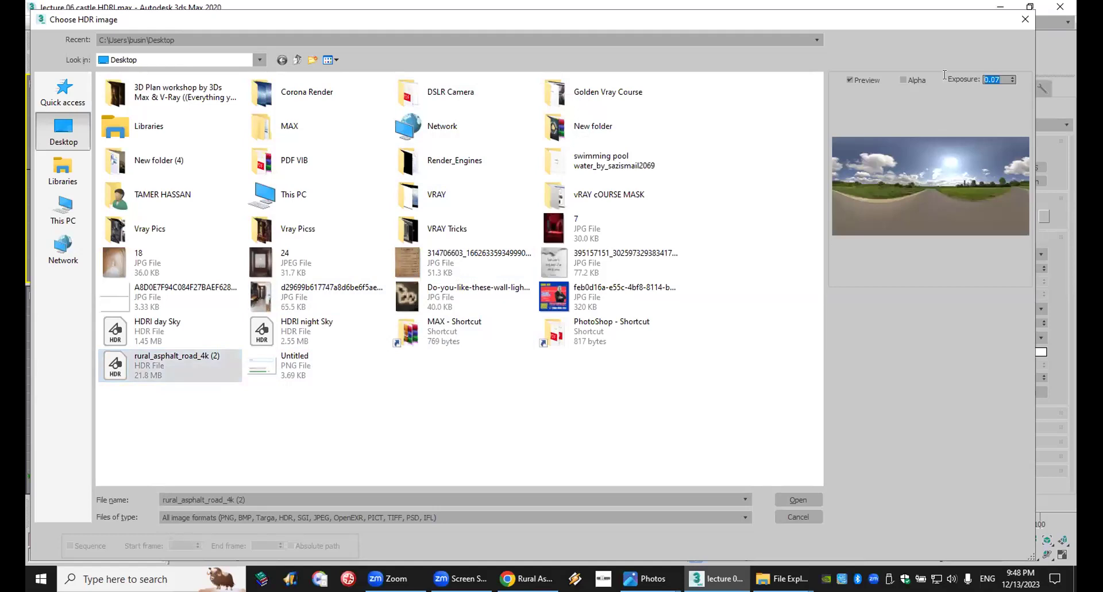
pyautogui.write('0.0')
pyautogui.click(800, 497)
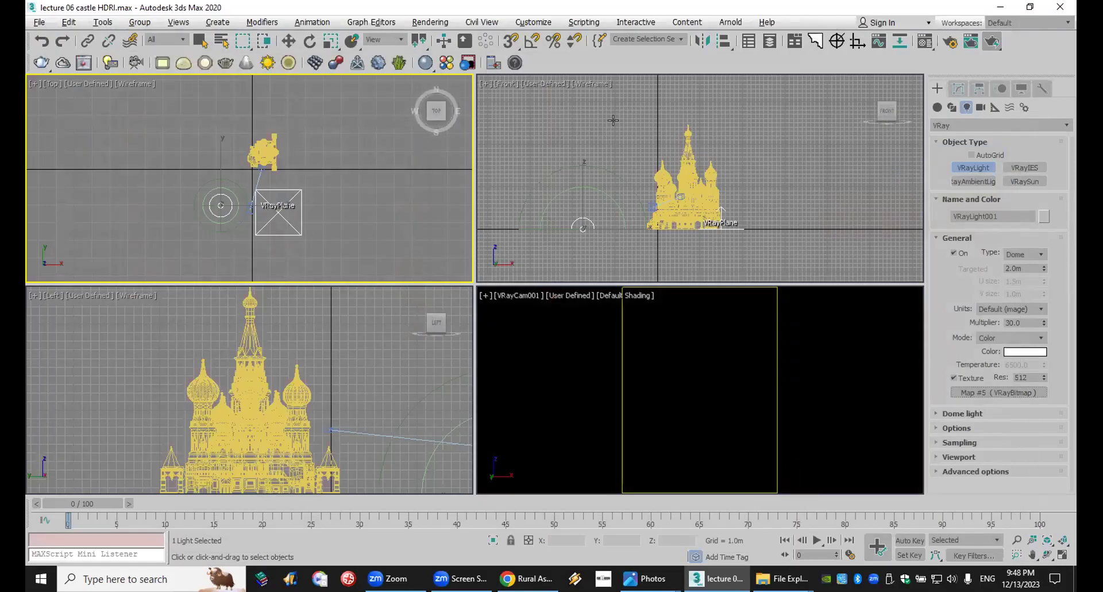
# Assign the dome light's VRayBitmap map as the scene's environment map.
pyautogui.click(435, 23)
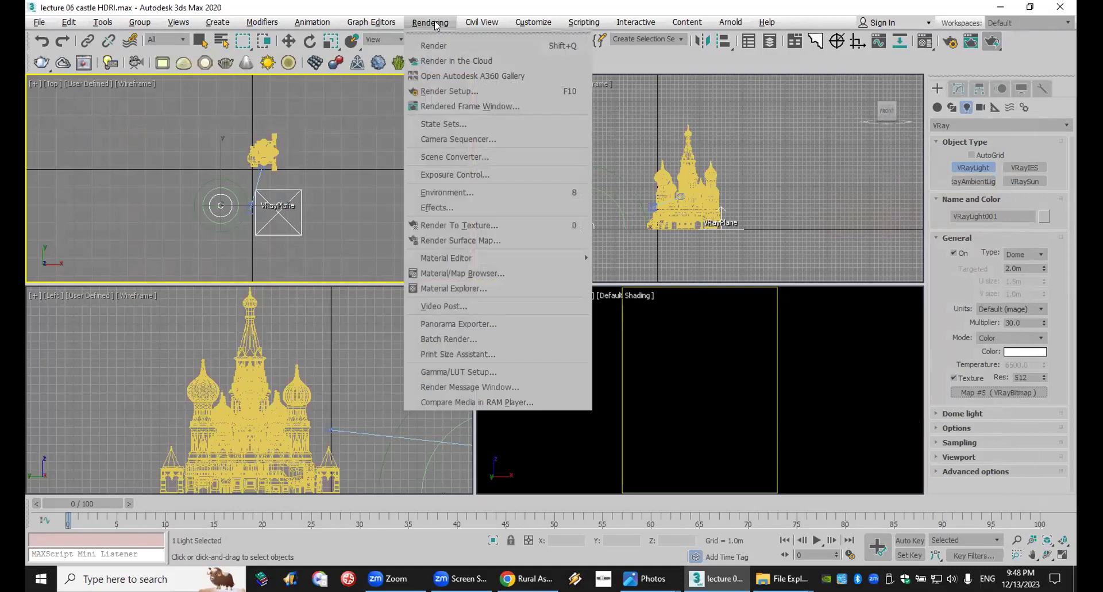
pyautogui.click(462, 192)
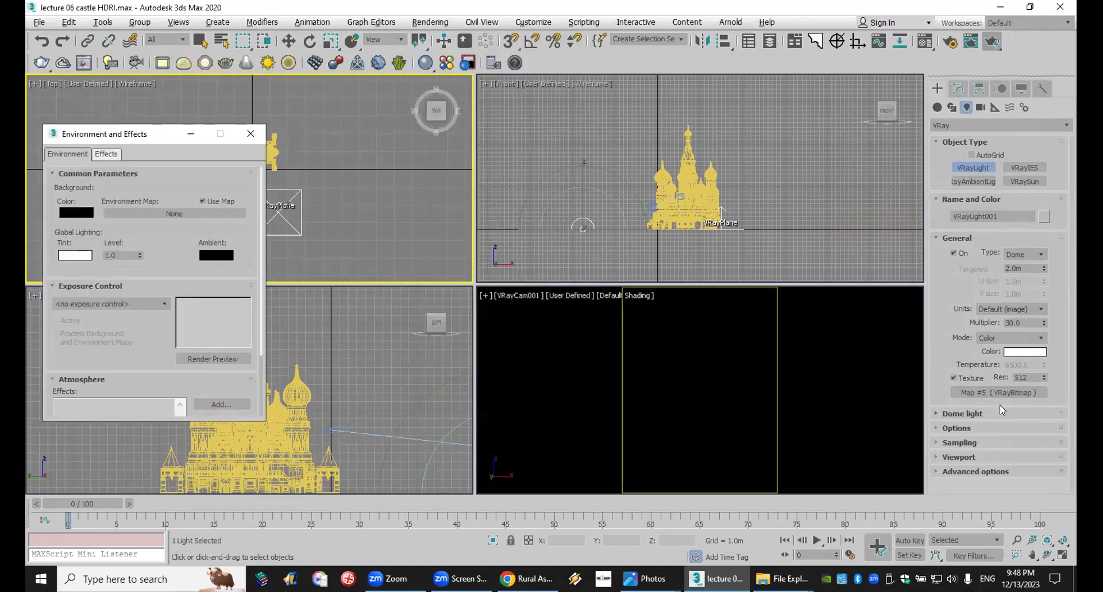
pyautogui.moveTo(1004, 393); pyautogui.dragTo(147, 211)
pyautogui.click(126, 317)
pyautogui.rightClick(799, 384)
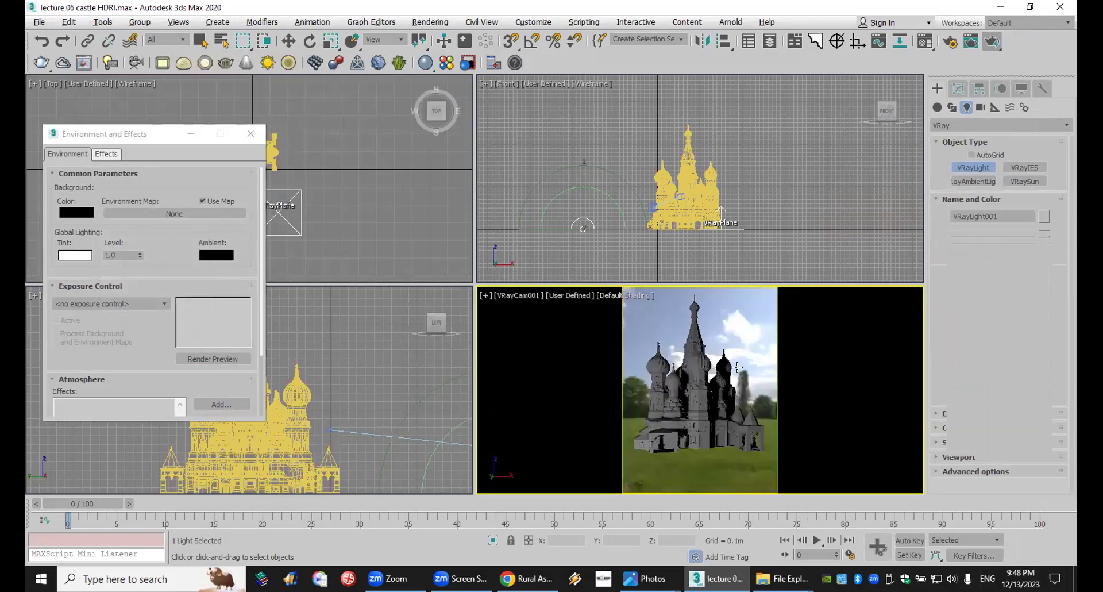
pyautogui.click(251, 133)
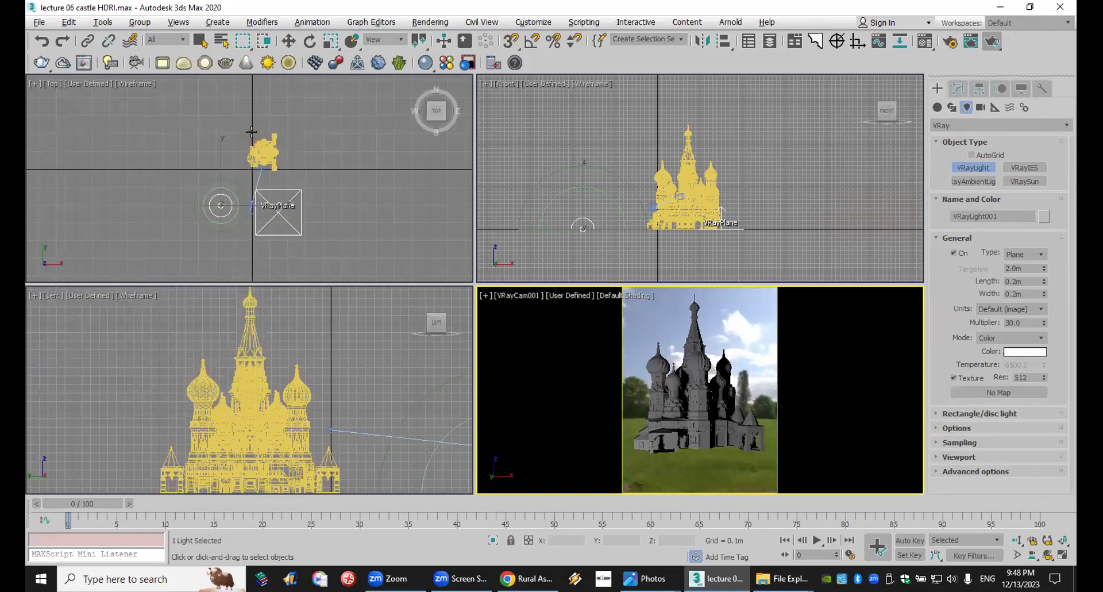
# Set the VRayCam001 viewport's background to Environment Background.
pyautogui.click(179, 22)
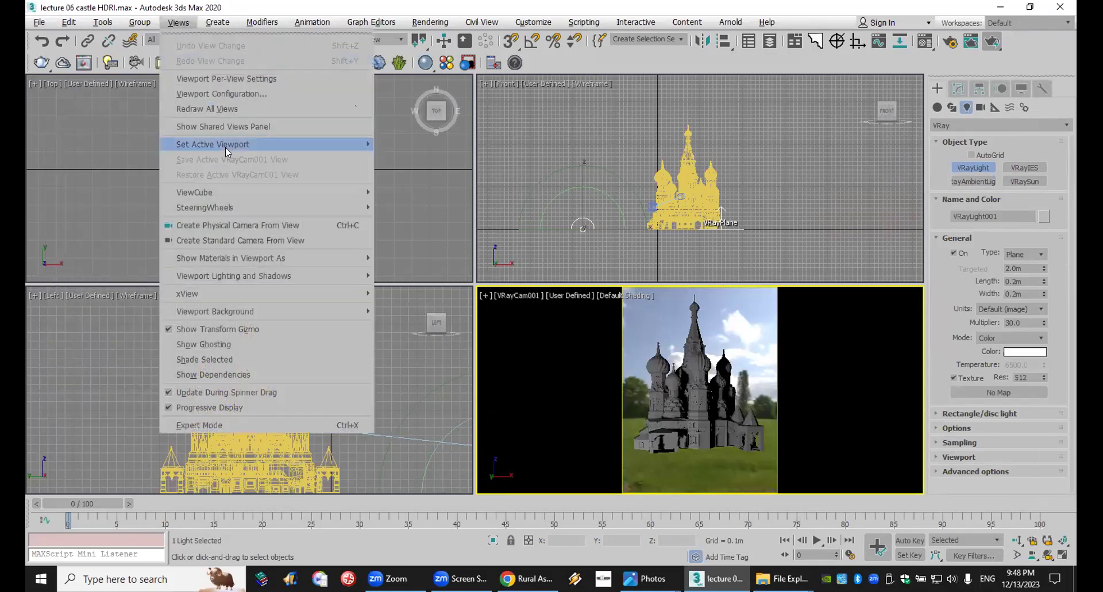
pyautogui.moveTo(275, 311)
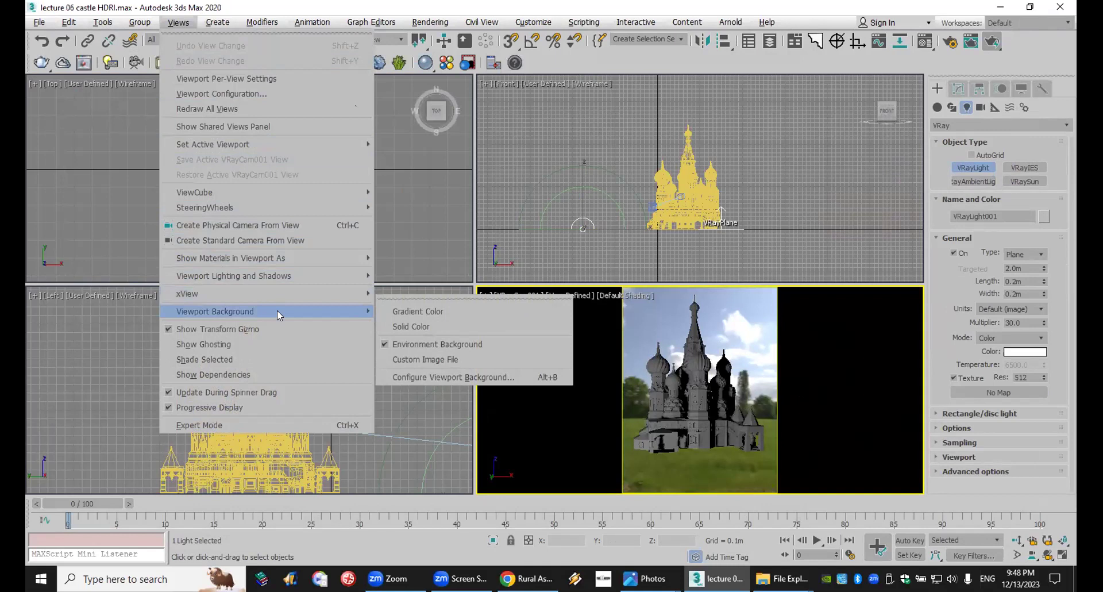
pyautogui.click(469, 344)
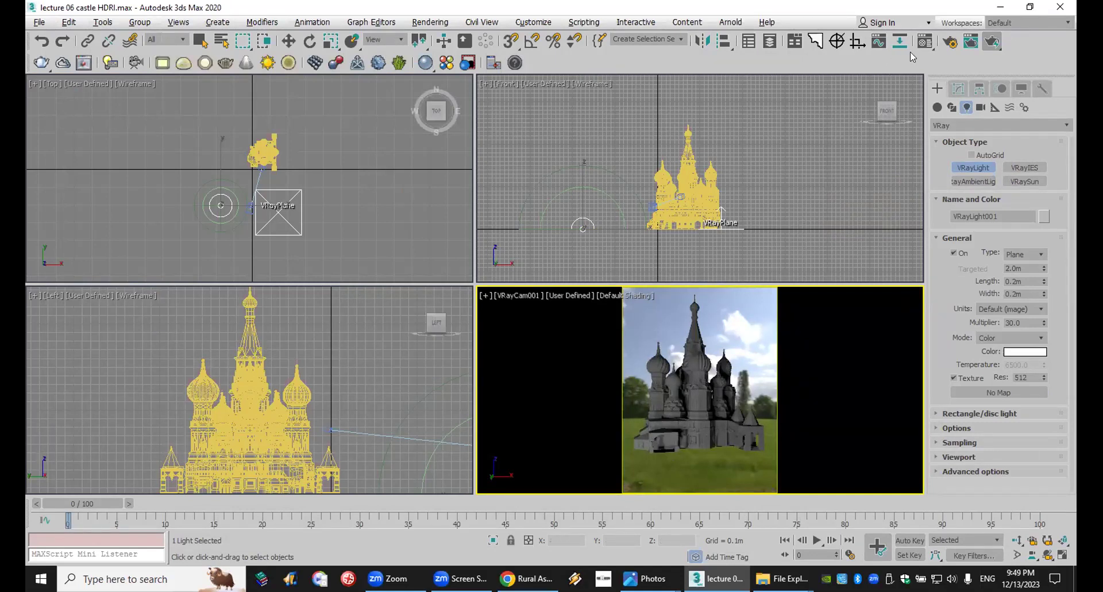
# Place an instance of the dome light's VRayBitmap map in the unused Material Editor slot beside the night sky map.
pyautogui.click(926, 42)
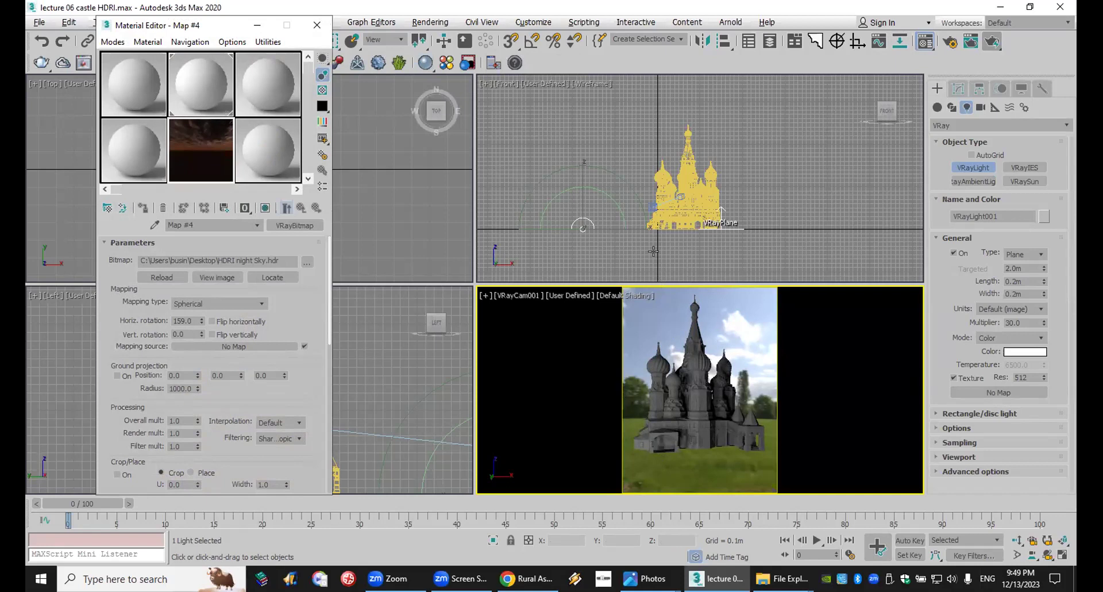
pyautogui.click(959, 89)
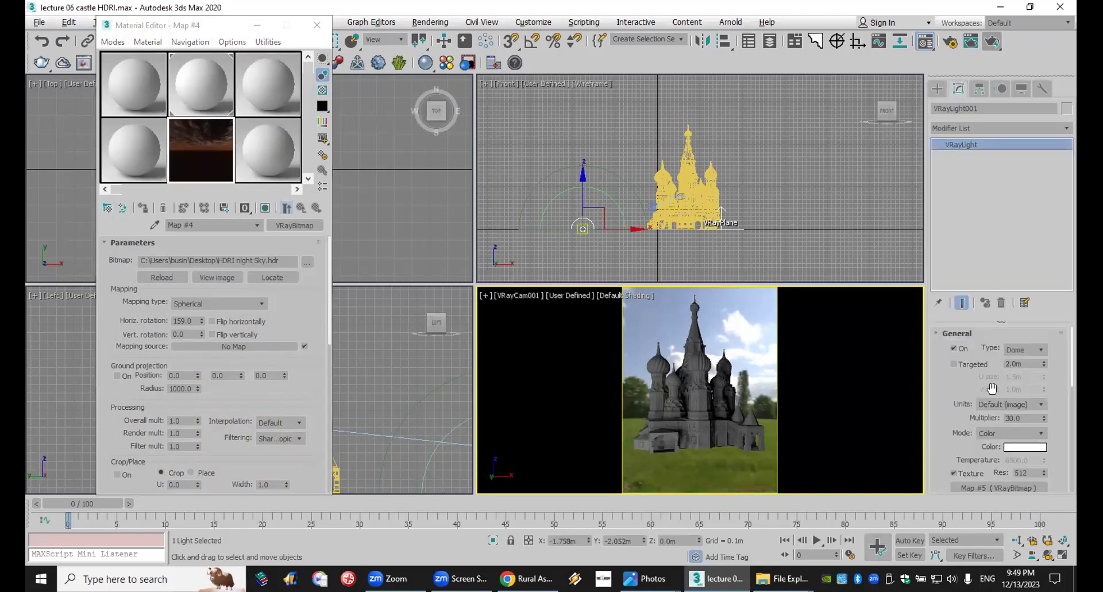
pyautogui.moveTo(984, 451)
pyautogui.mouseDown()
pyautogui.moveTo(995, 388)
pyautogui.moveTo(333, 245)
pyautogui.moveTo(142, 160)
pyautogui.mouseUp()
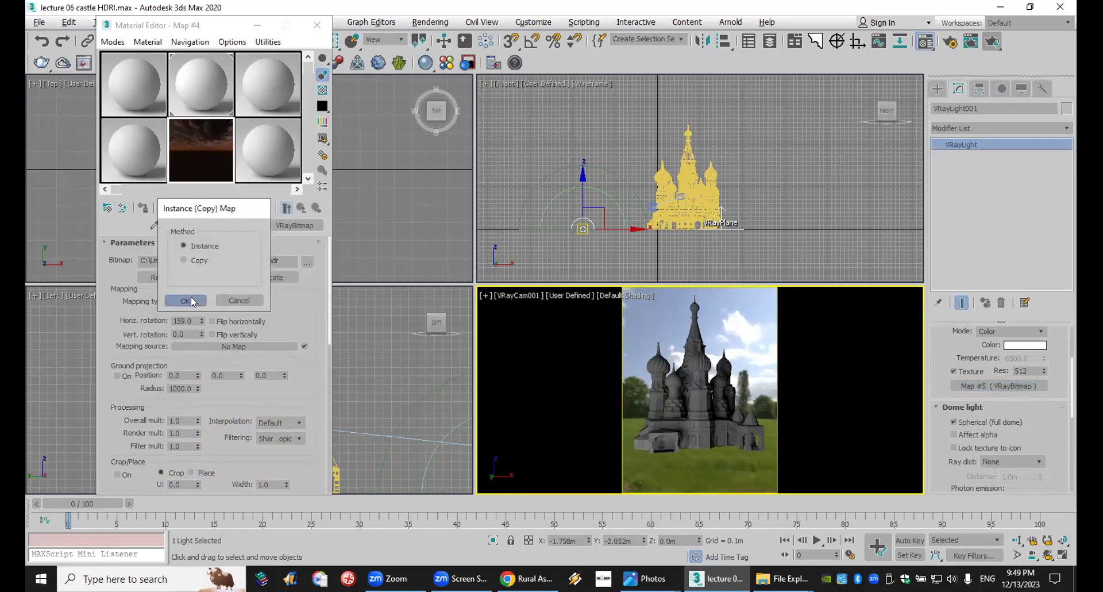
pyautogui.click(191, 297)
pyautogui.click(153, 160)
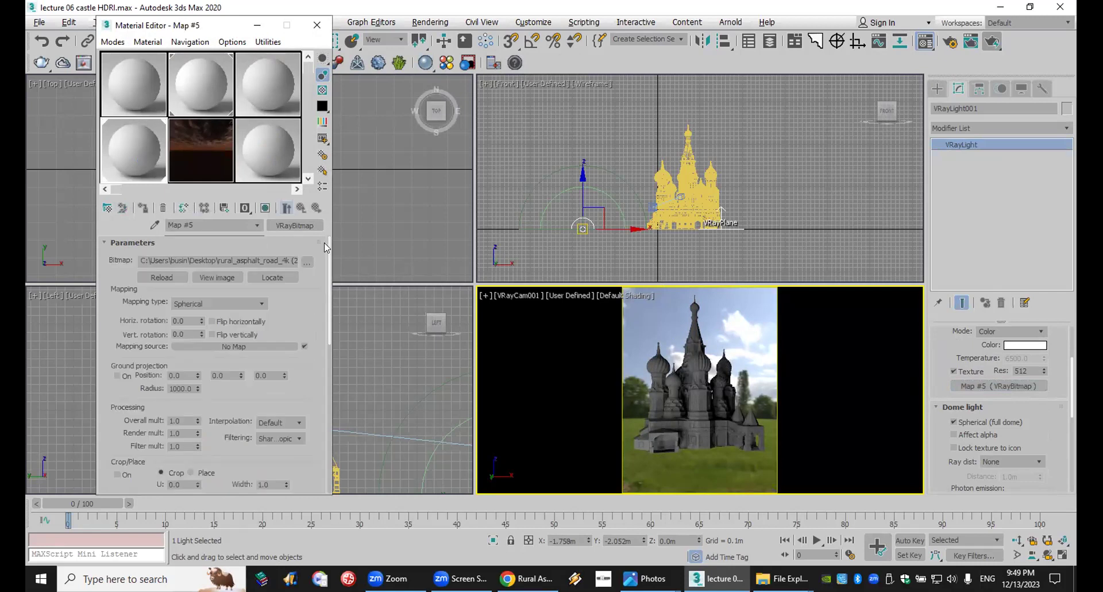
# Start the V-Ray Viewport IPR in the VRayCam001 viewport and close the Material Editor.
pyautogui.click(561, 295)
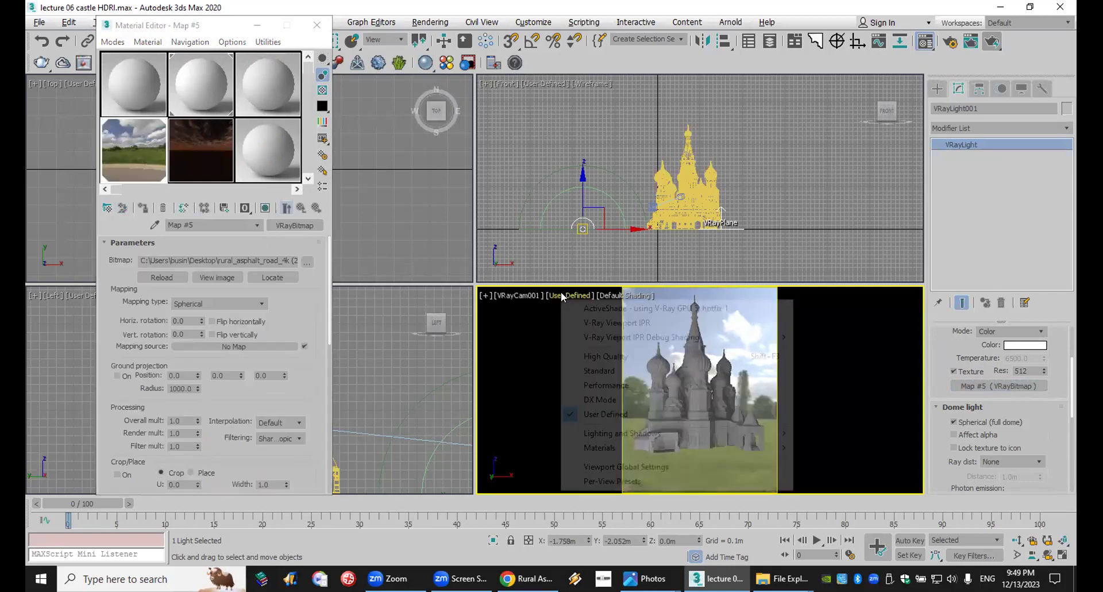
pyautogui.click(575, 320)
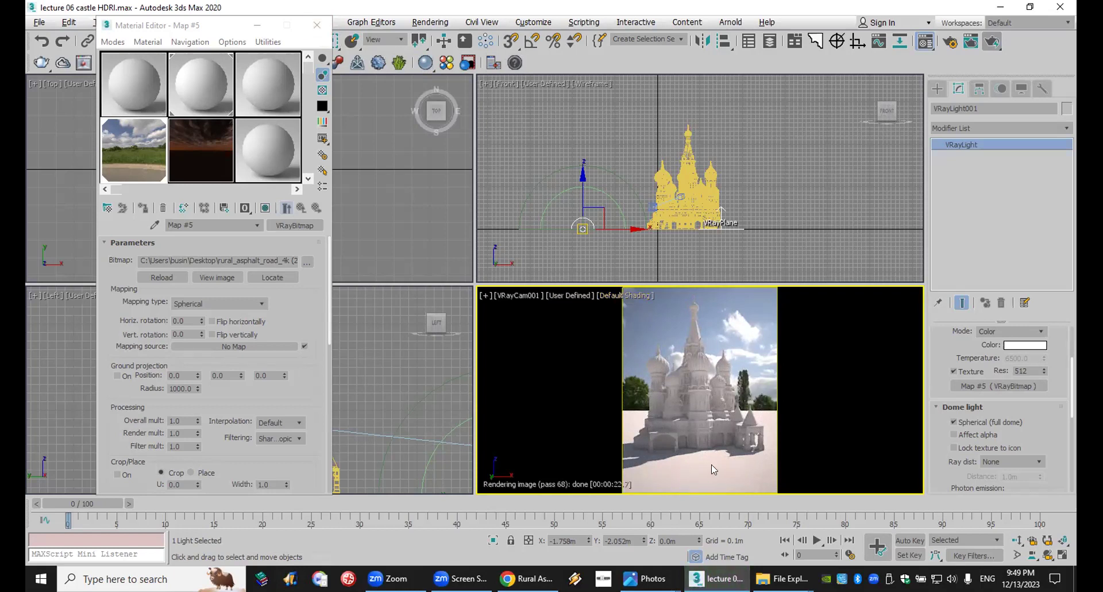
pyautogui.click(316, 25)
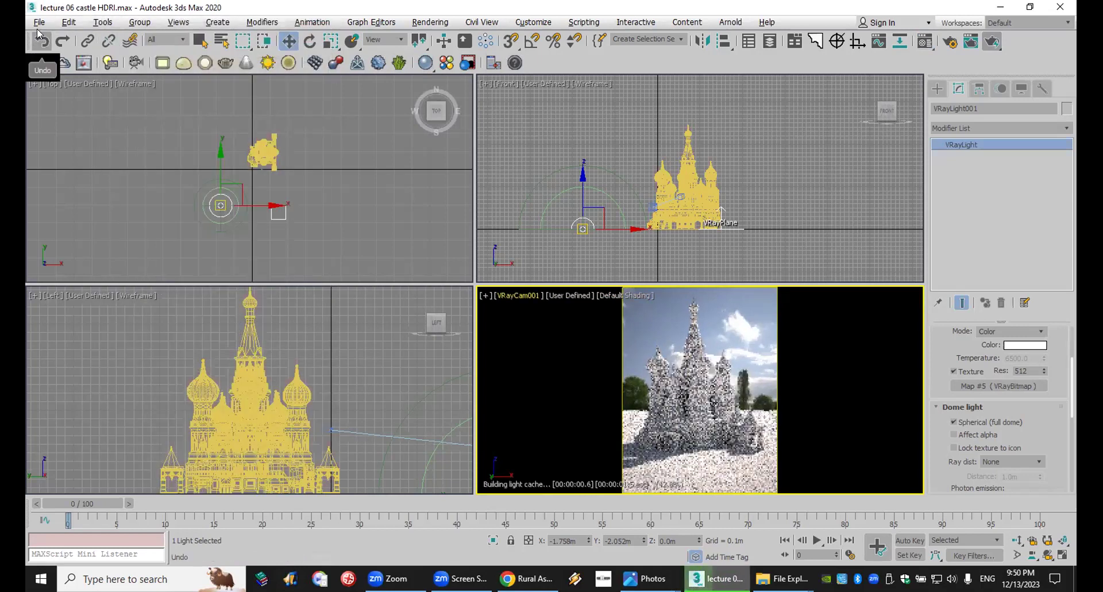
pyautogui.click(40, 22)
pyautogui.click(53, 61)
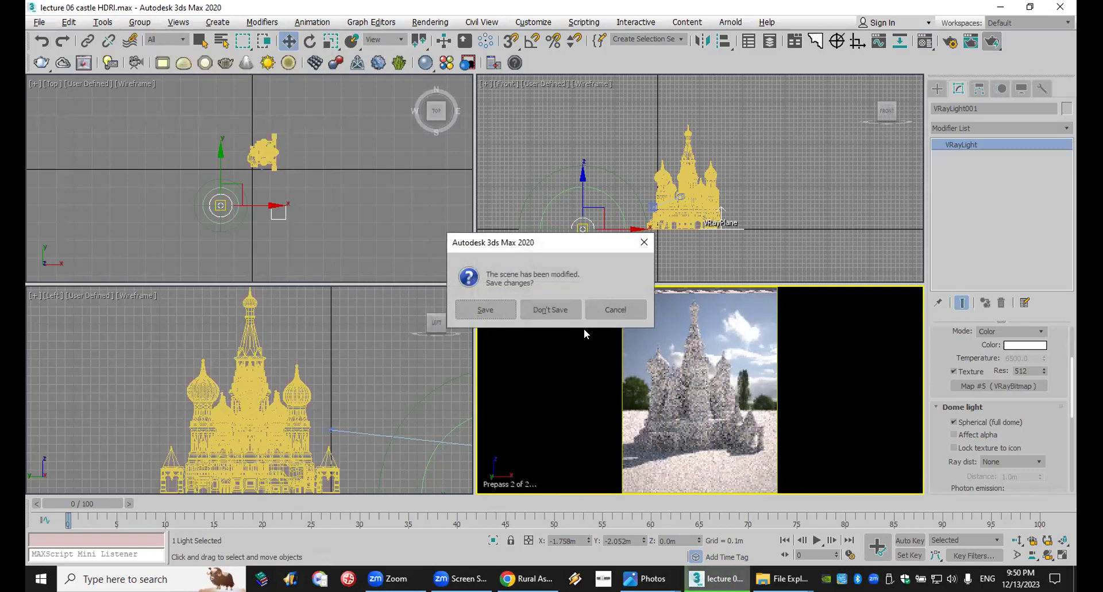
pyautogui.click(610, 307)
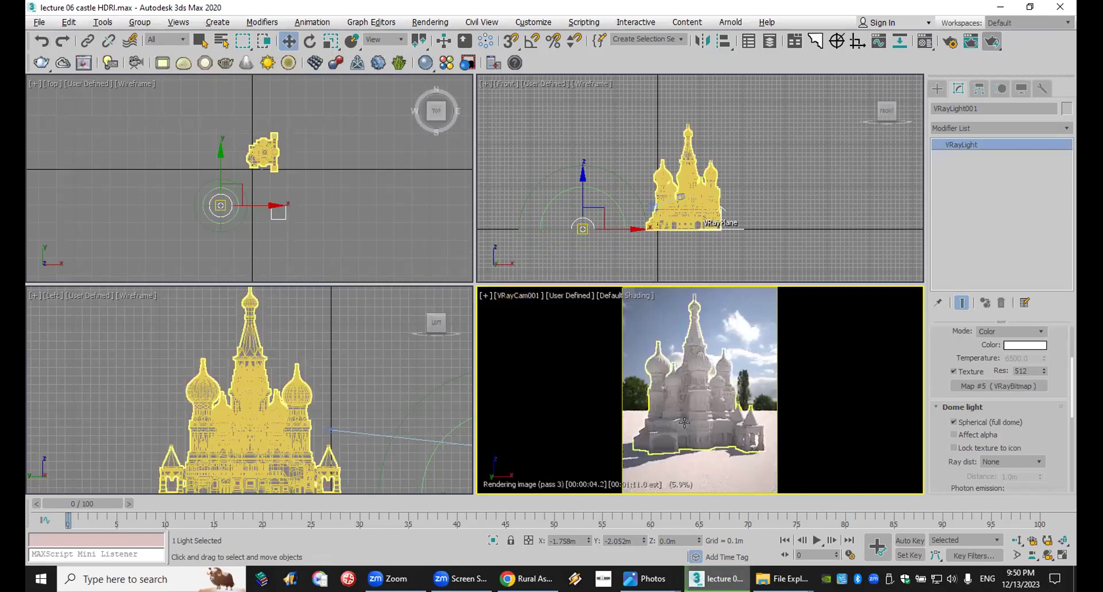
# Delete the VRayPlane ground from the castle scene and reactivate the VRayCam001 viewport.
pyautogui.click(1063, 555)
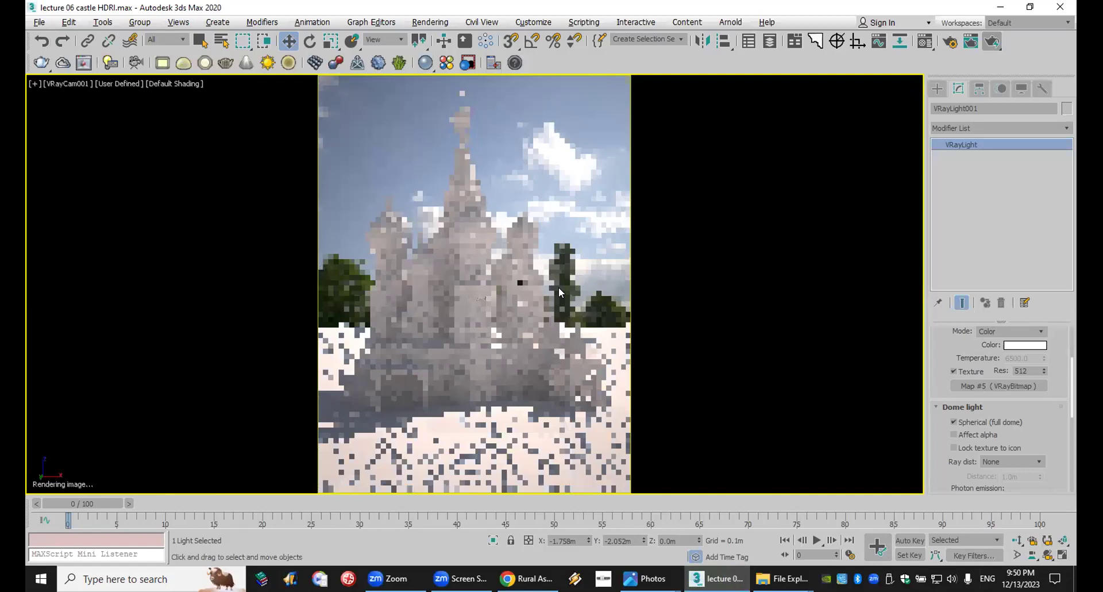
pyautogui.click(1063, 556)
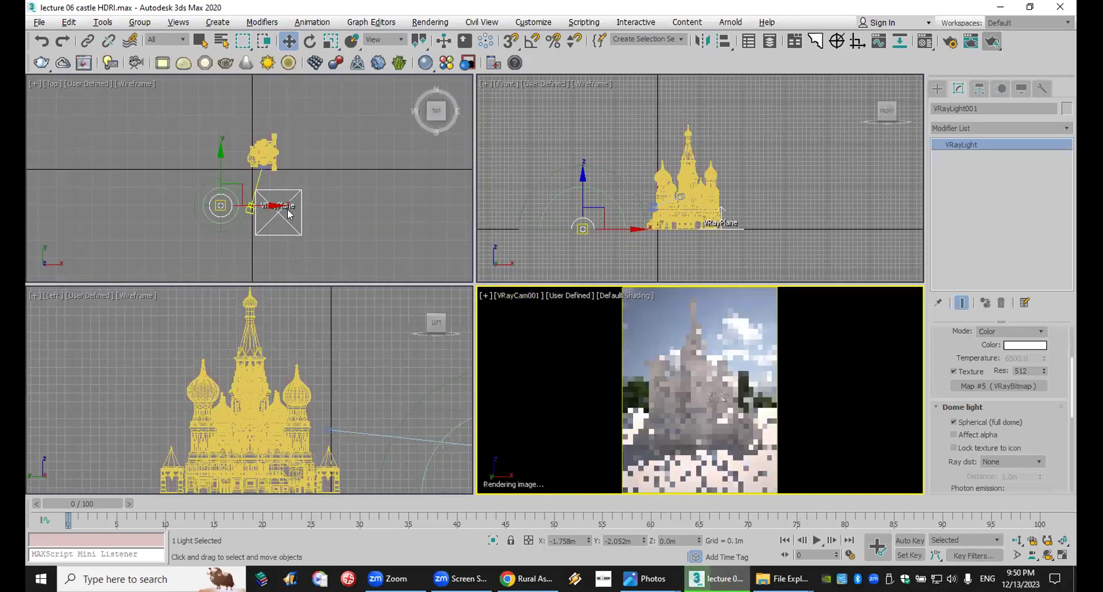
pyautogui.middleClick(280, 222)
pyautogui.click(281, 216)
pyautogui.press('Delete')
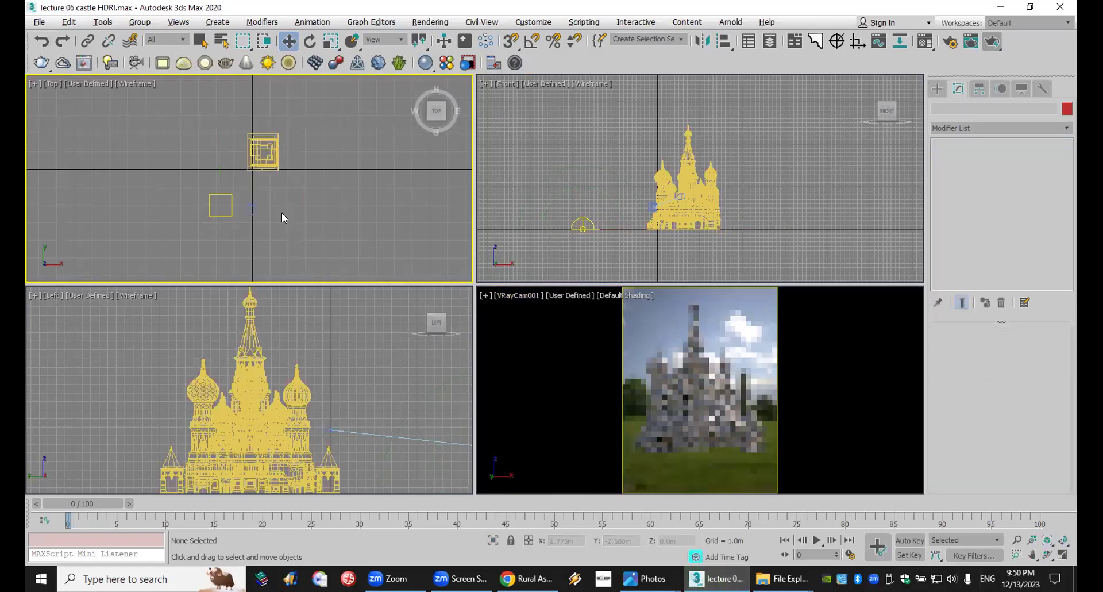
pyautogui.click(705, 467)
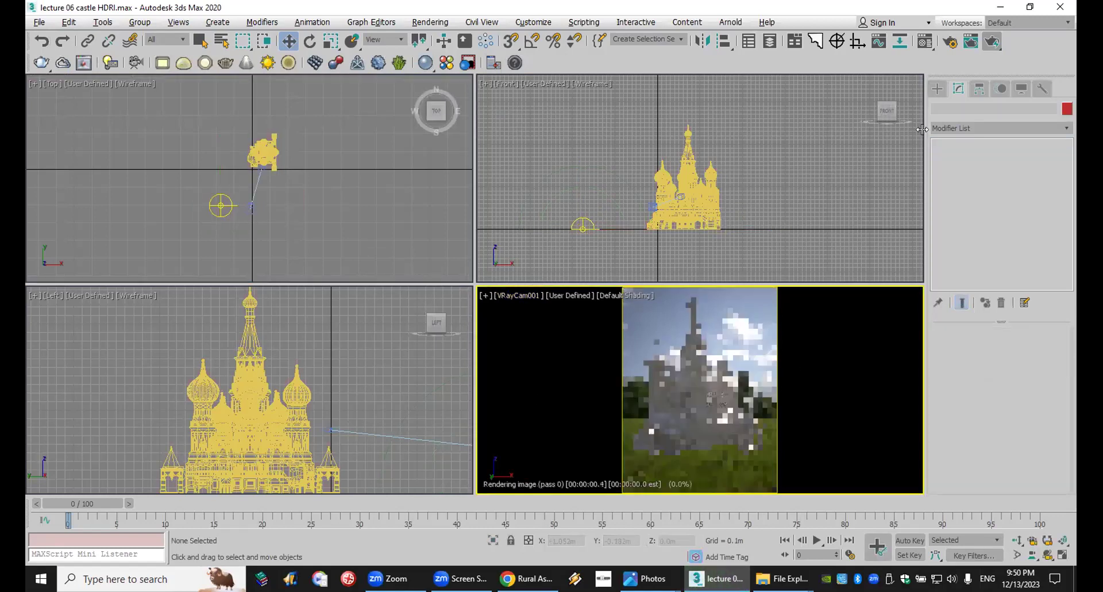
# Render the VRayCam001 view of the castle against the HDRI sky, closing the frame buffer and V-Ray messages after checking it.
pyautogui.click(996, 43)
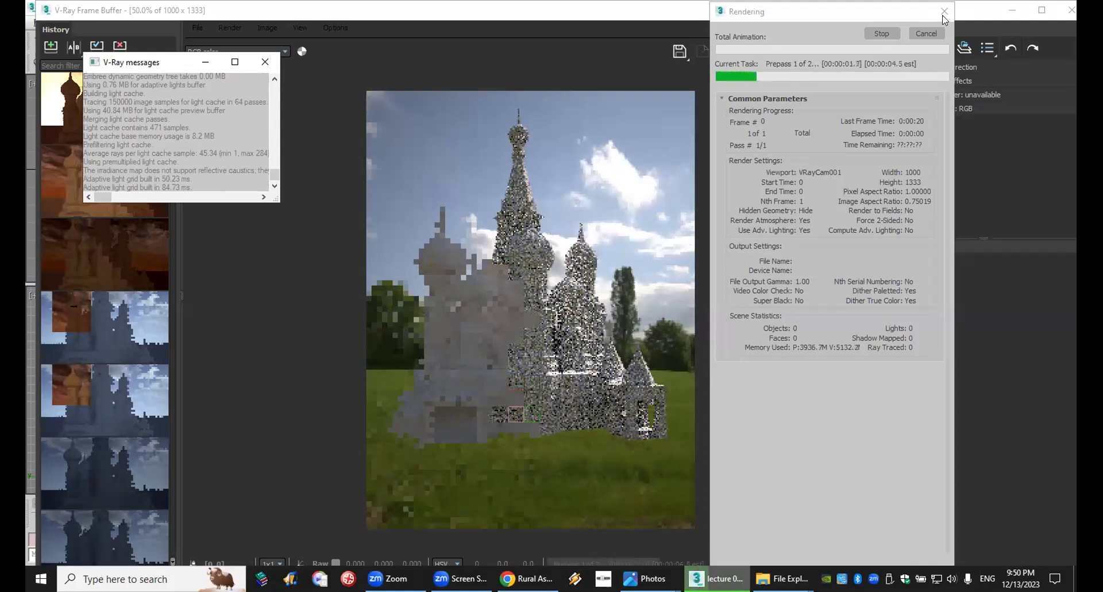
pyautogui.click(1071, 9)
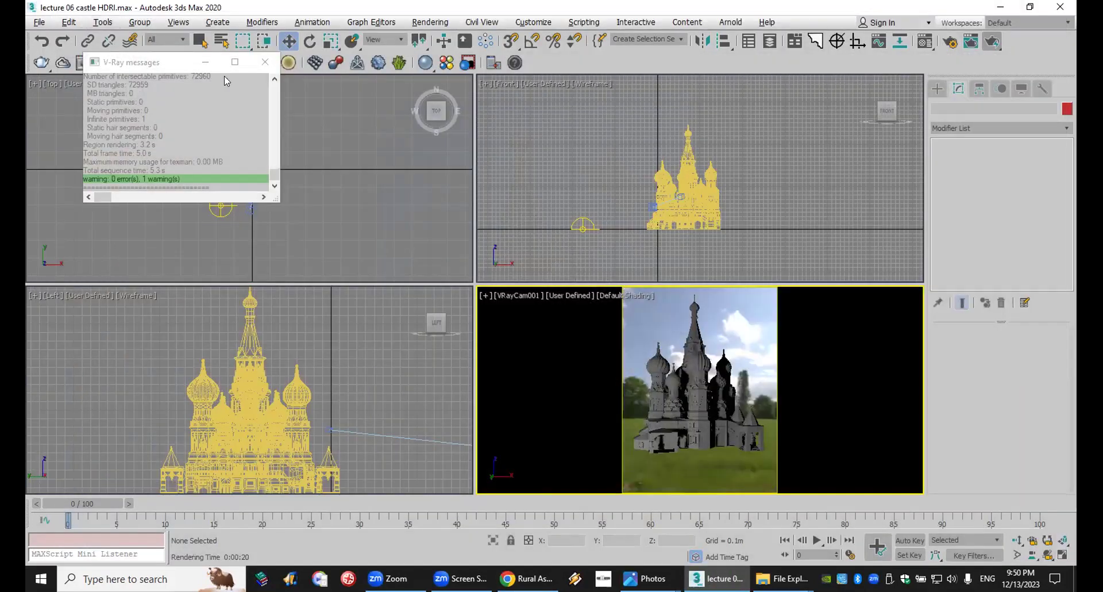
pyautogui.click(263, 68)
# Open the a11-11a scene from the Desktop without saving the castle scene, and dismiss the Scene Converter.
pyautogui.click(38, 23)
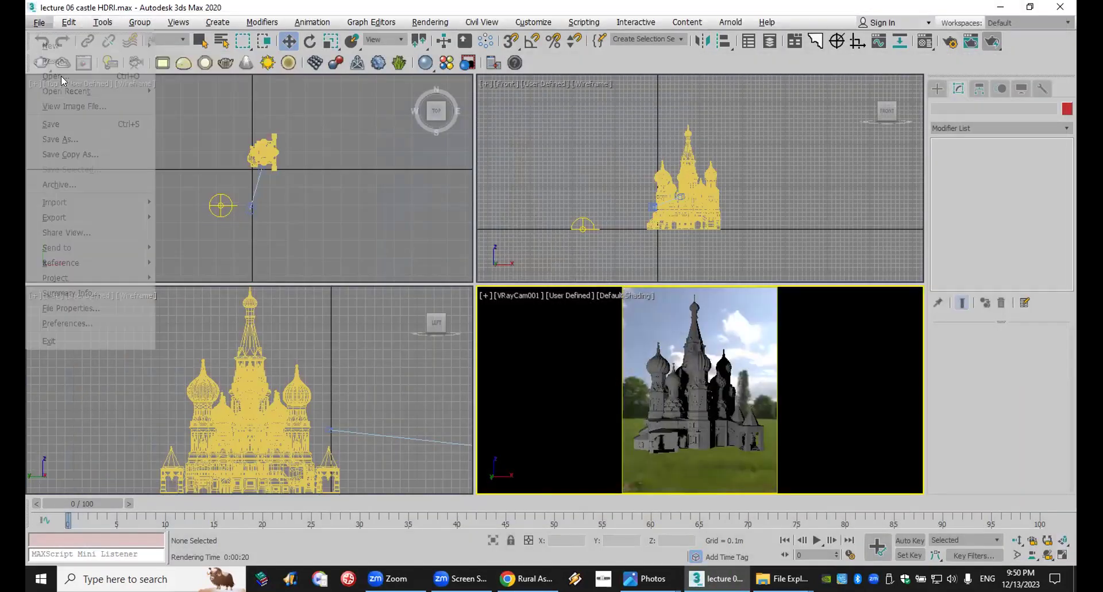
pyautogui.click(61, 76)
pyautogui.click(540, 311)
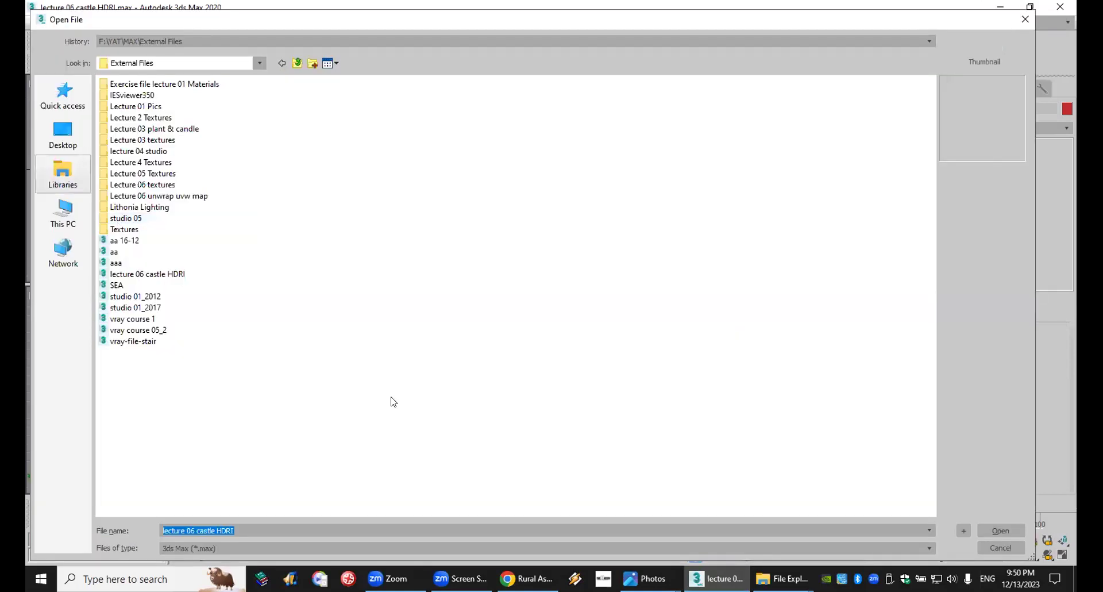
pyautogui.click(62, 133)
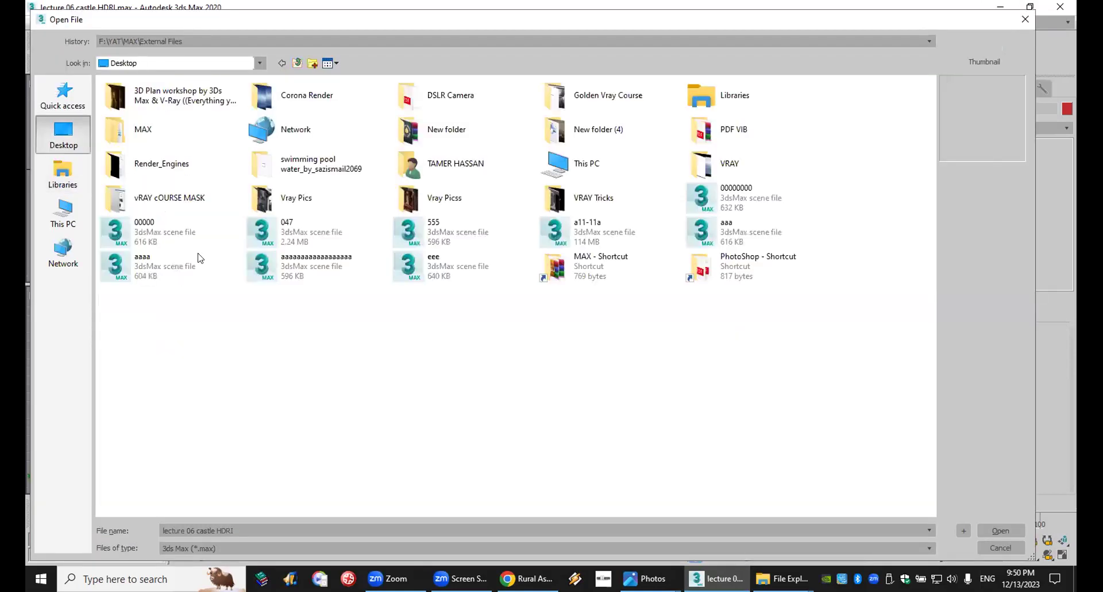
pyautogui.click(584, 236)
pyautogui.doubleClick(583, 236)
pyautogui.click(636, 391)
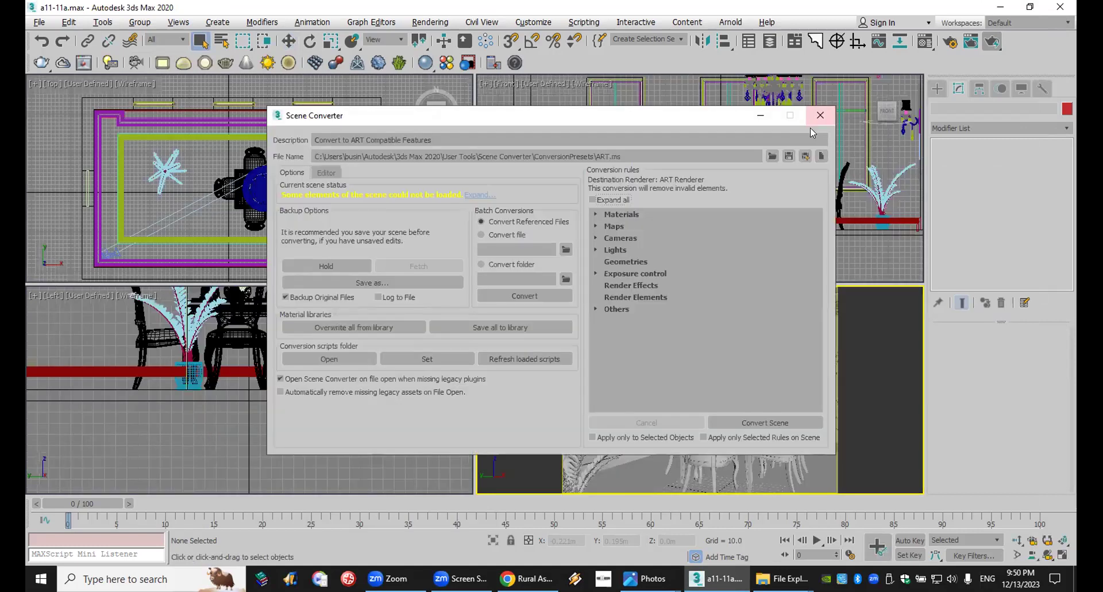
pyautogui.click(815, 114)
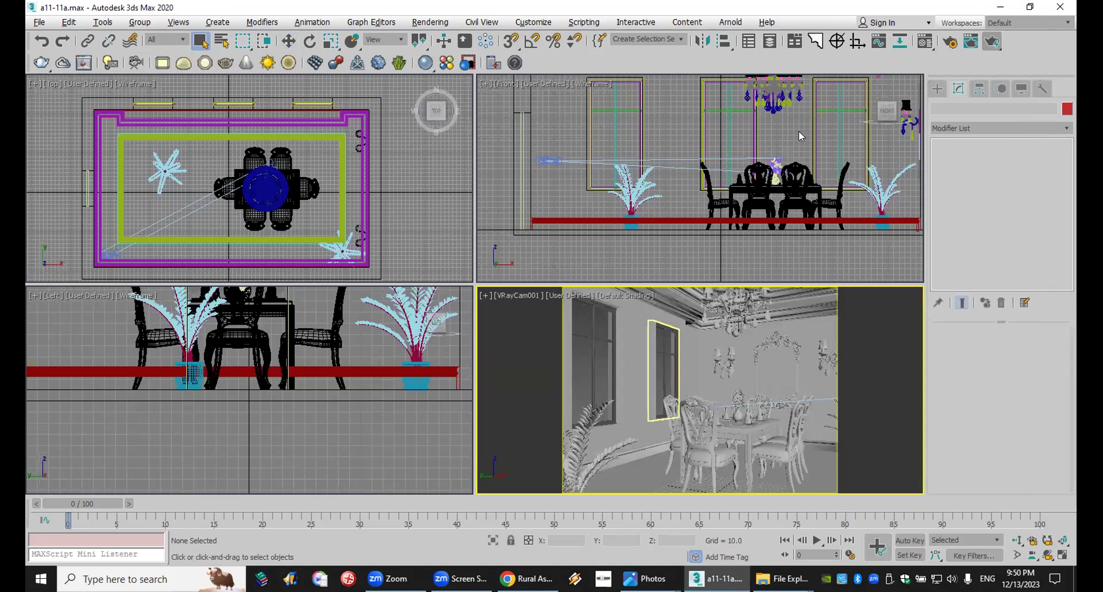
# Widen the VRayCam001 camera's field of view to show more of the dining room.
pyautogui.click(1017, 555)
pyautogui.moveTo(831, 438); pyautogui.dragTo(813, 428)
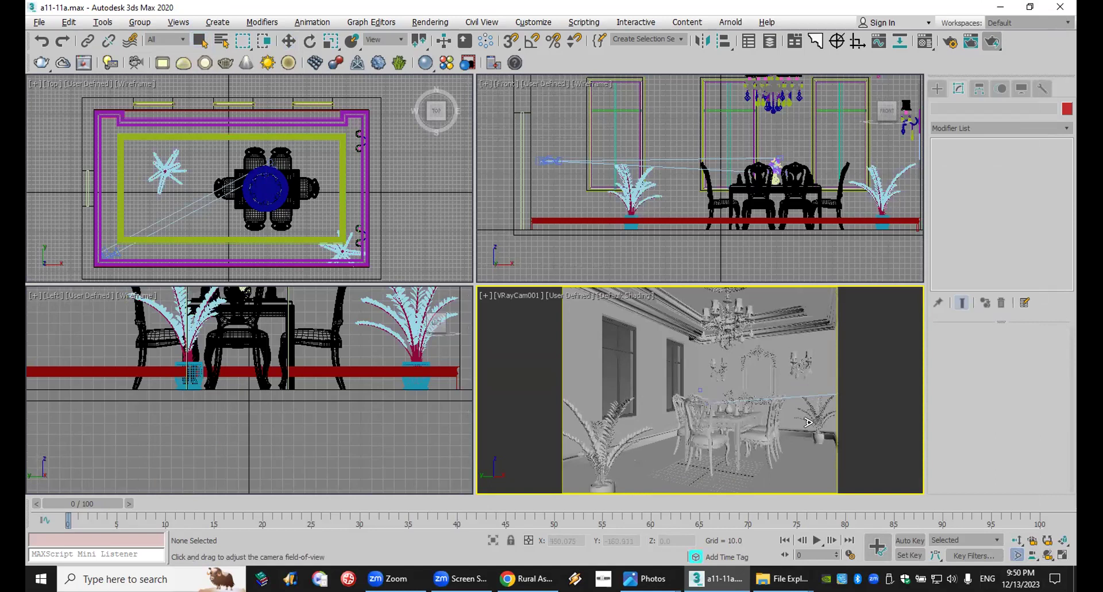
# Create a V-Ray light of type Dome in the Top view, outside the dining room's upper-left corner.
pyautogui.click(937, 89)
pyautogui.click(964, 165)
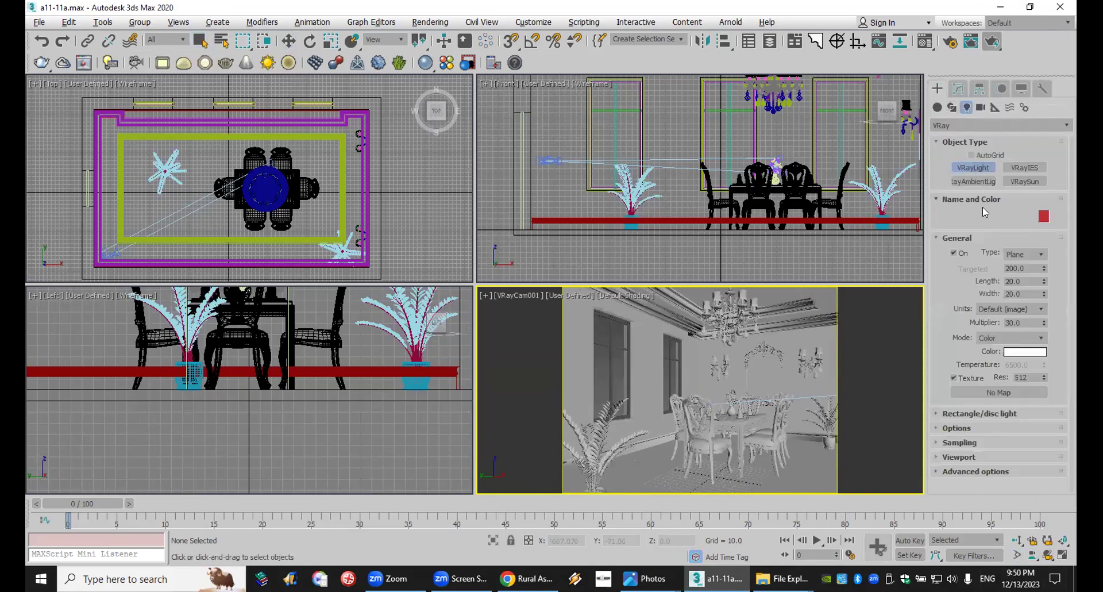
pyautogui.click(1016, 255)
pyautogui.click(1031, 275)
pyautogui.click(258, 171)
pyautogui.scroll(-4, 259, 171)
pyautogui.click(159, 114)
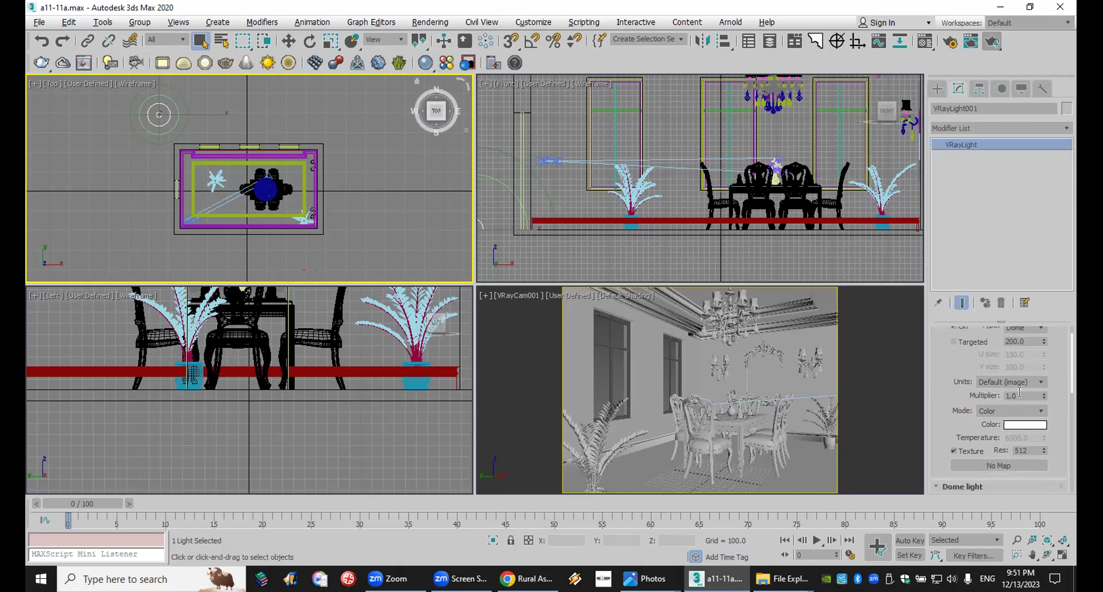
# Set the dome light's multiplier to 30 and load rural_asphalt_road_4k (2) from the Desktop as its VRayBitmap texture.
pyautogui.doubleClick(1016, 395)
pyautogui.write('30')
pyautogui.press('Return')
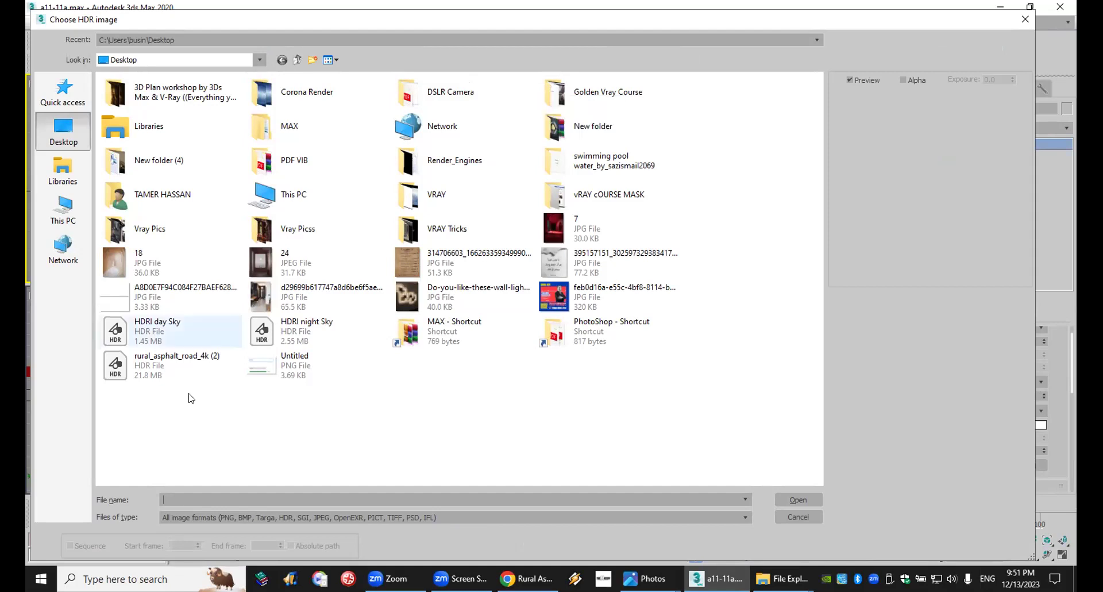
pyautogui.click(154, 367)
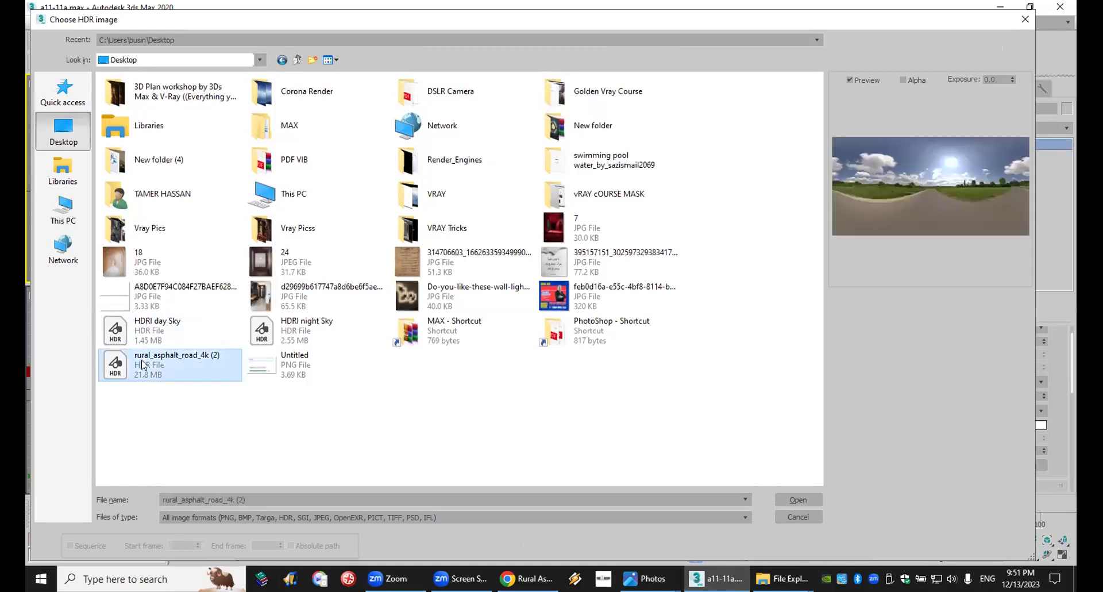
pyautogui.doubleClick(141, 358)
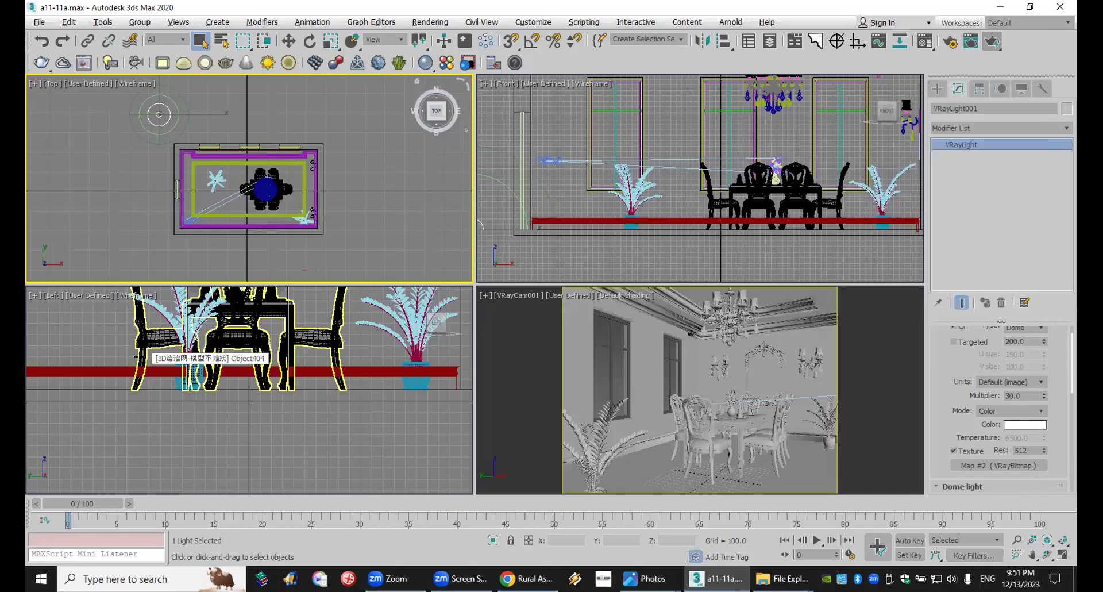
# Replace the scene's VRaySky environment map with the dome light's VRayBitmap map.
pyautogui.click(419, 23)
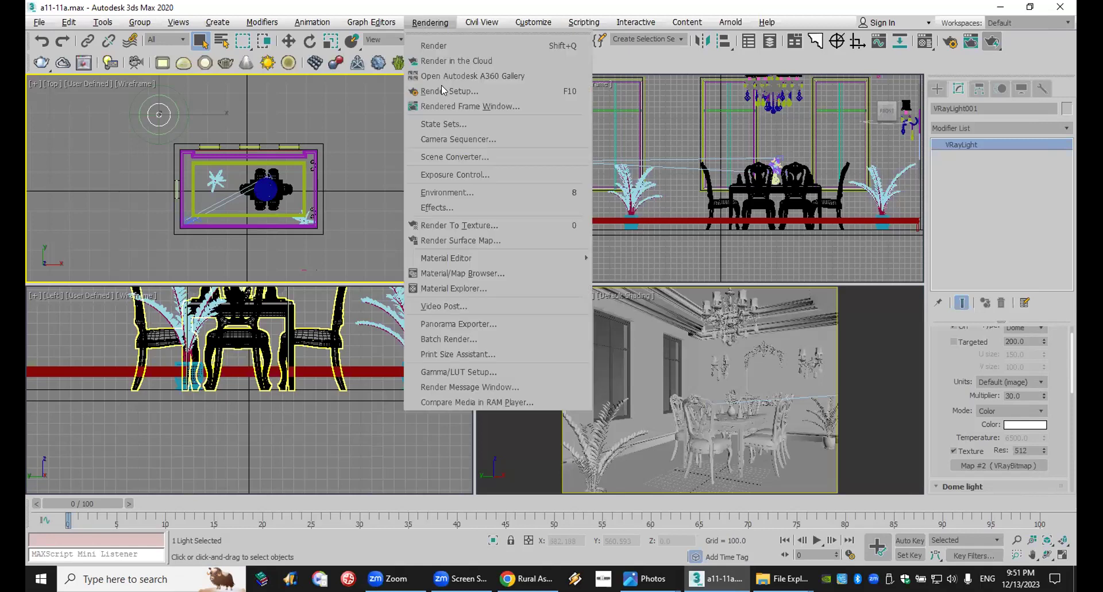
pyautogui.press('Return')
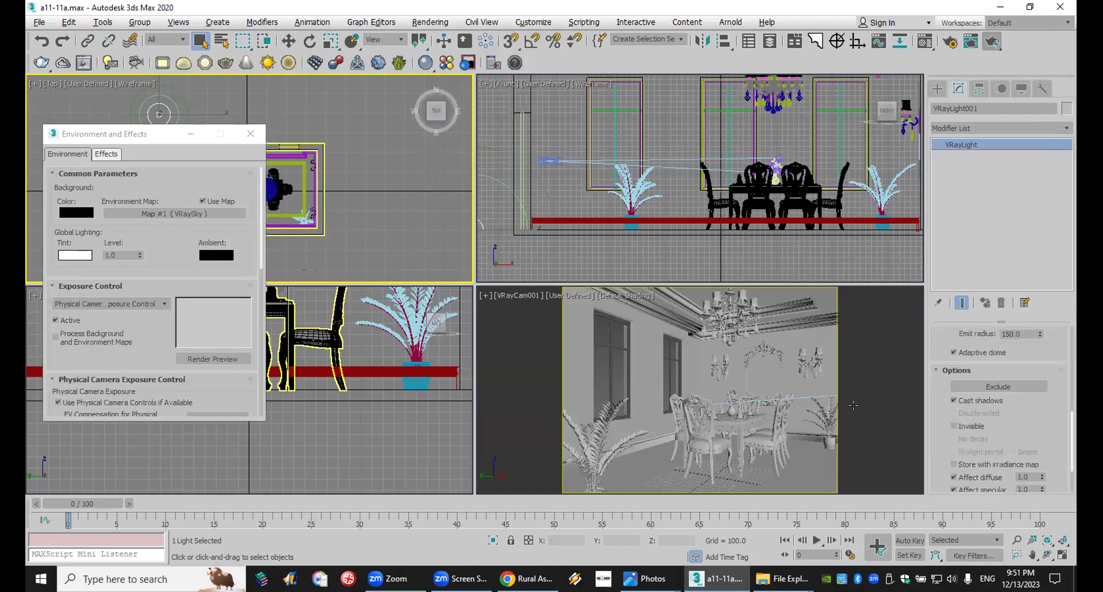
pyautogui.scroll(5, 1017, 457)
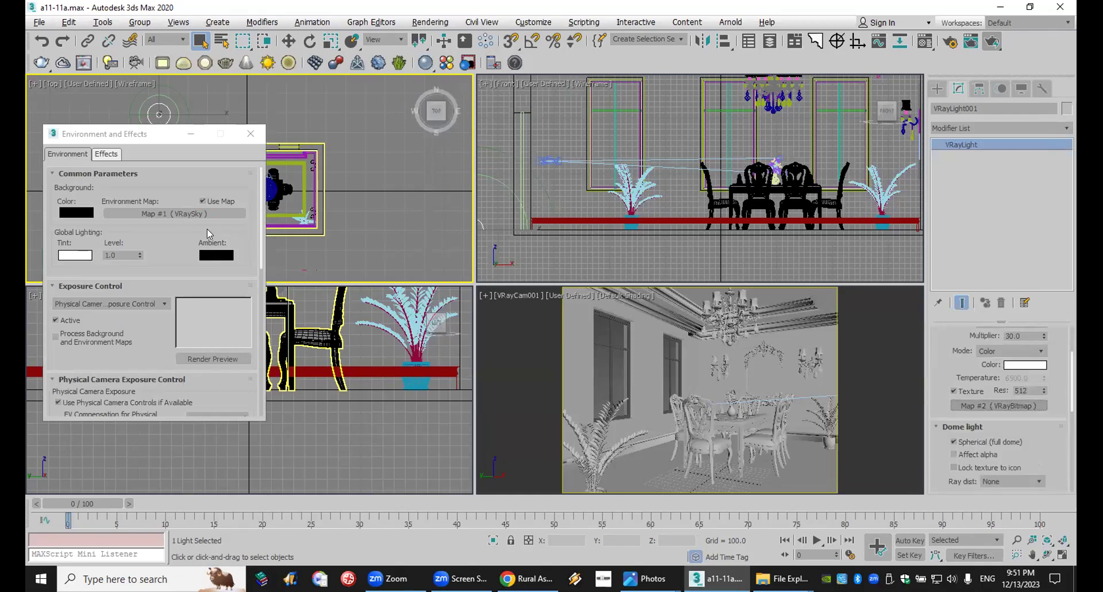
pyautogui.moveTo(122, 308); pyautogui.dragTo(144, 213)
pyautogui.click(123, 317)
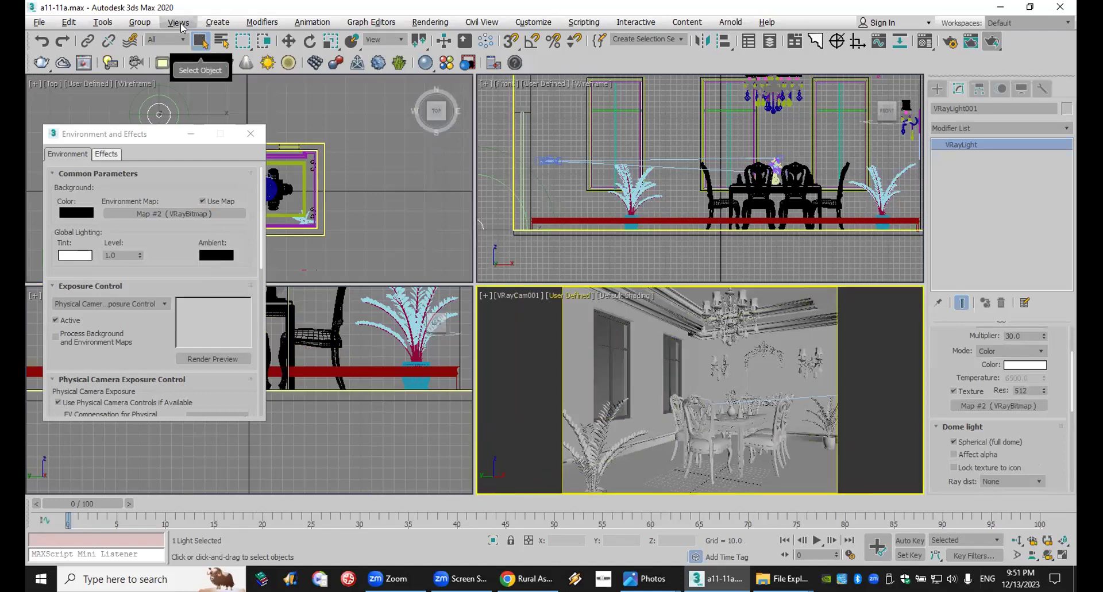
# Set the VRayCam001 viewport's background to Environment Background and close the environment settings.
pyautogui.hotkey('alt', 'v')
pyautogui.moveTo(205, 309)
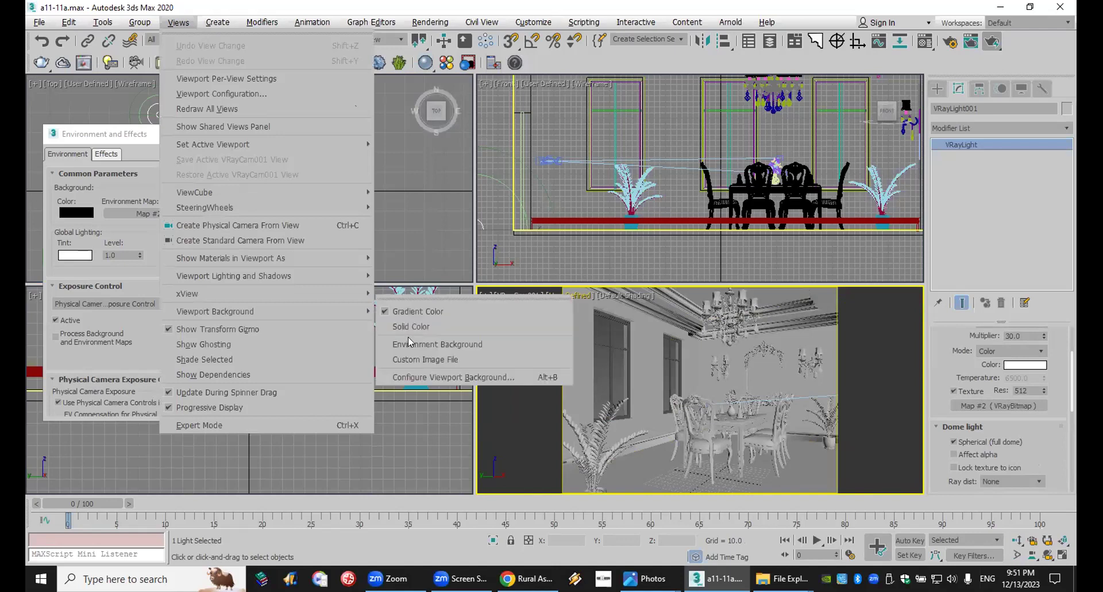
pyautogui.click(409, 343)
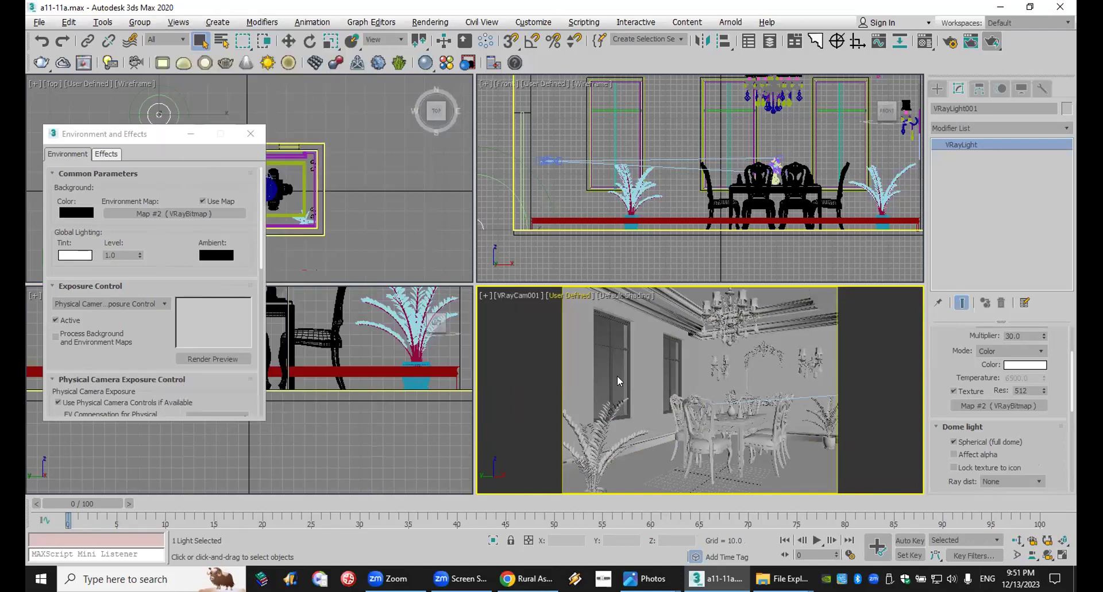
pyautogui.click(250, 134)
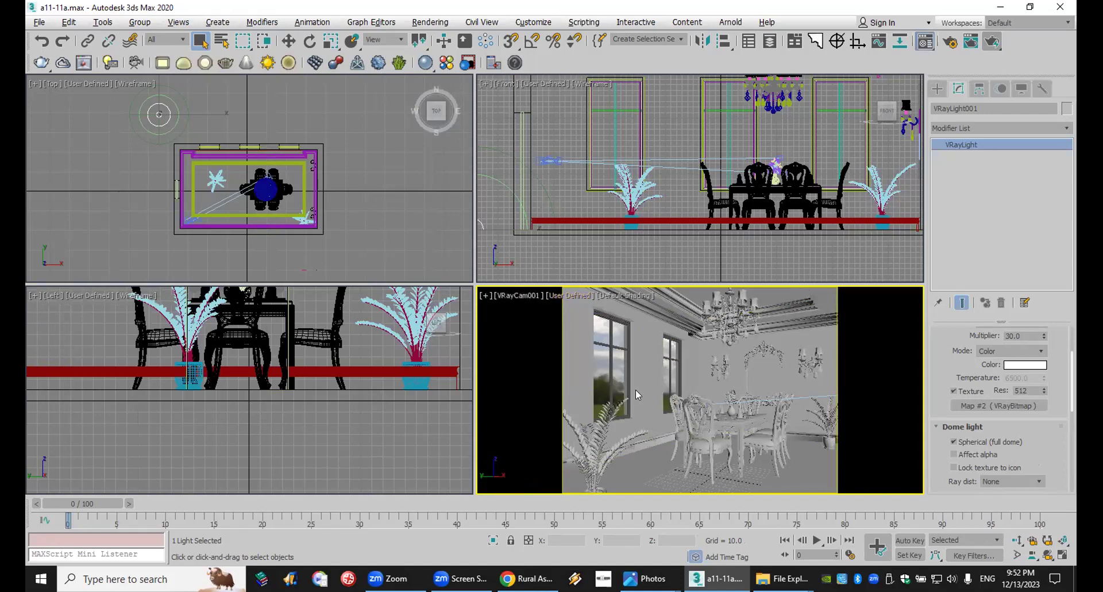
# Place an instance of the dome light's VRayBitmap map in the magenta Material Editor slot.
pyautogui.press('m')
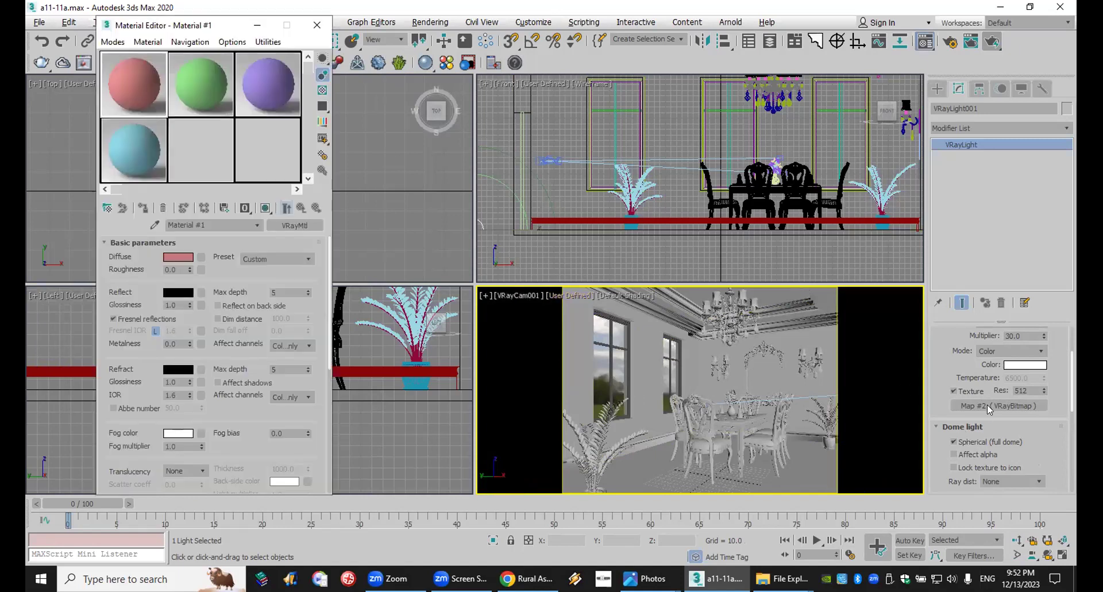
pyautogui.click(205, 211)
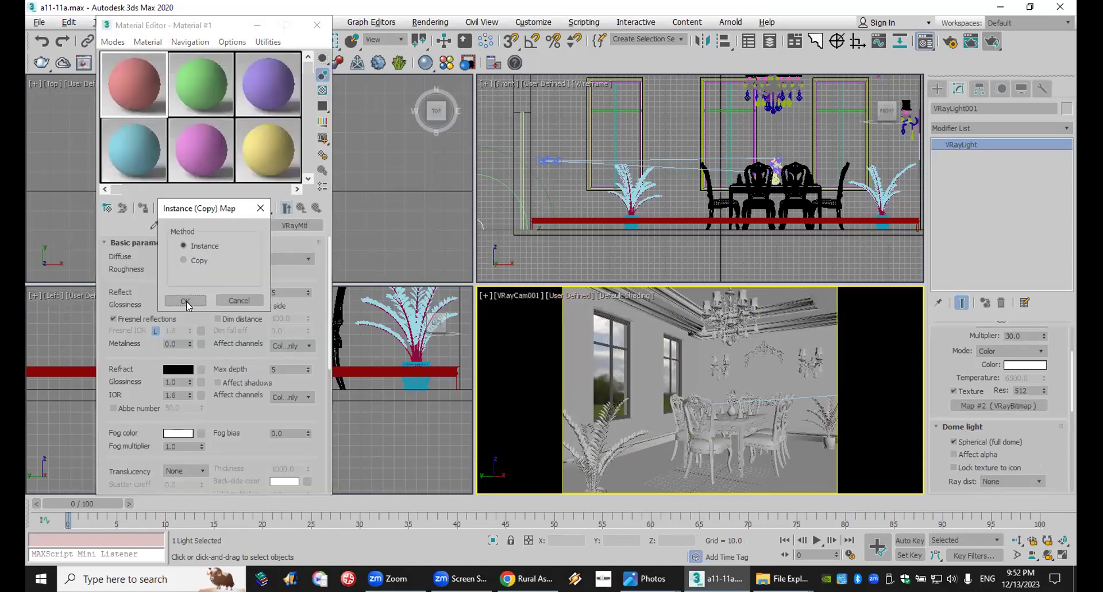
pyautogui.click(185, 302)
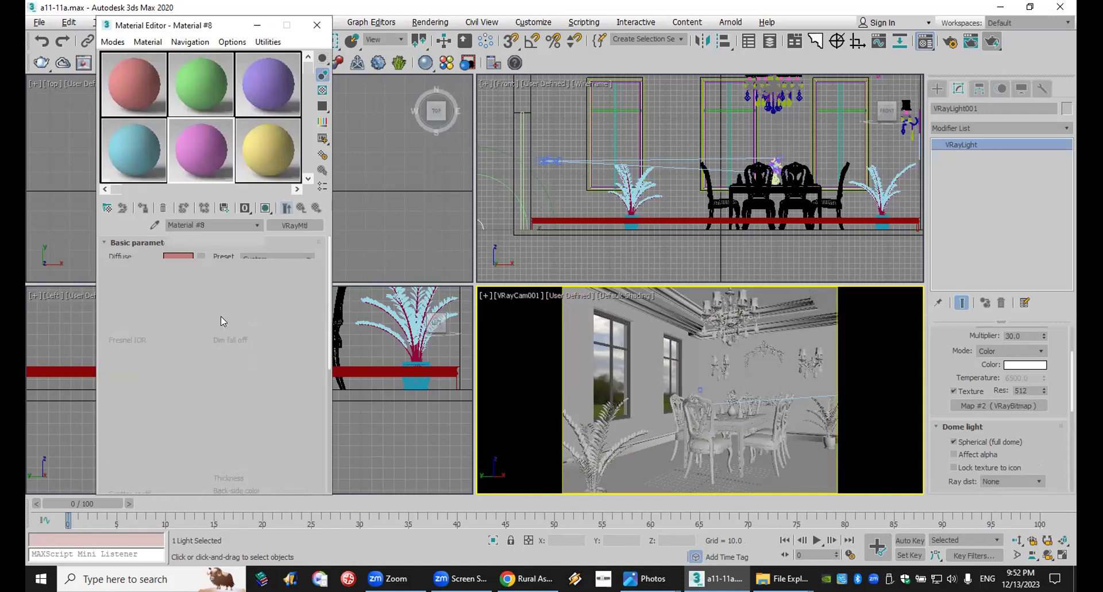
# Preview the dining room's HDRI lighting with the V-Ray Viewport IPR in the VRayCam001 viewport.
pyautogui.click(571, 294)
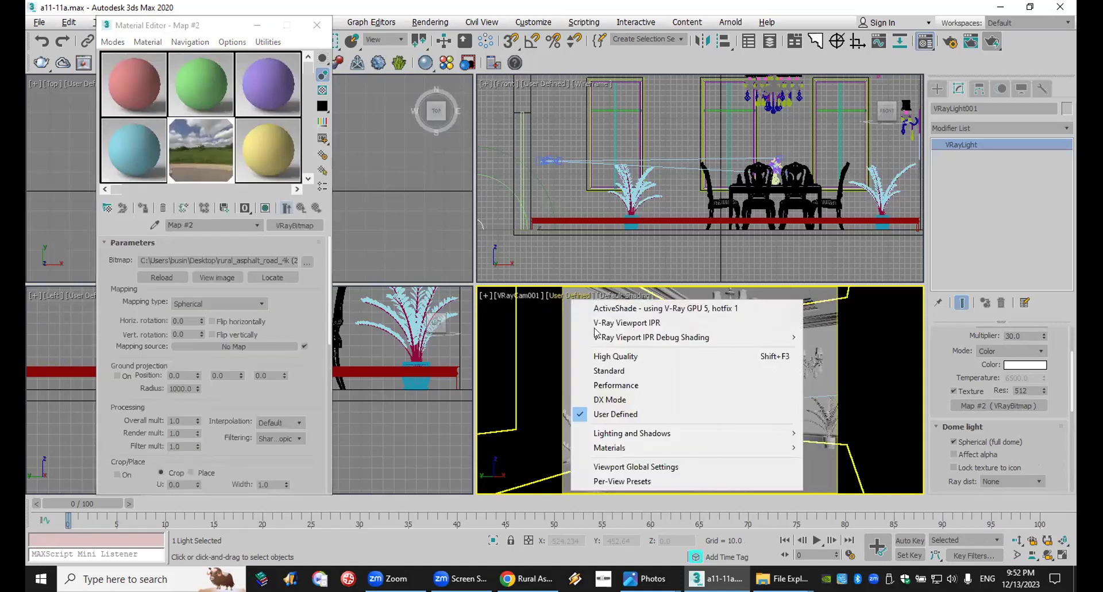
pyautogui.click(613, 323)
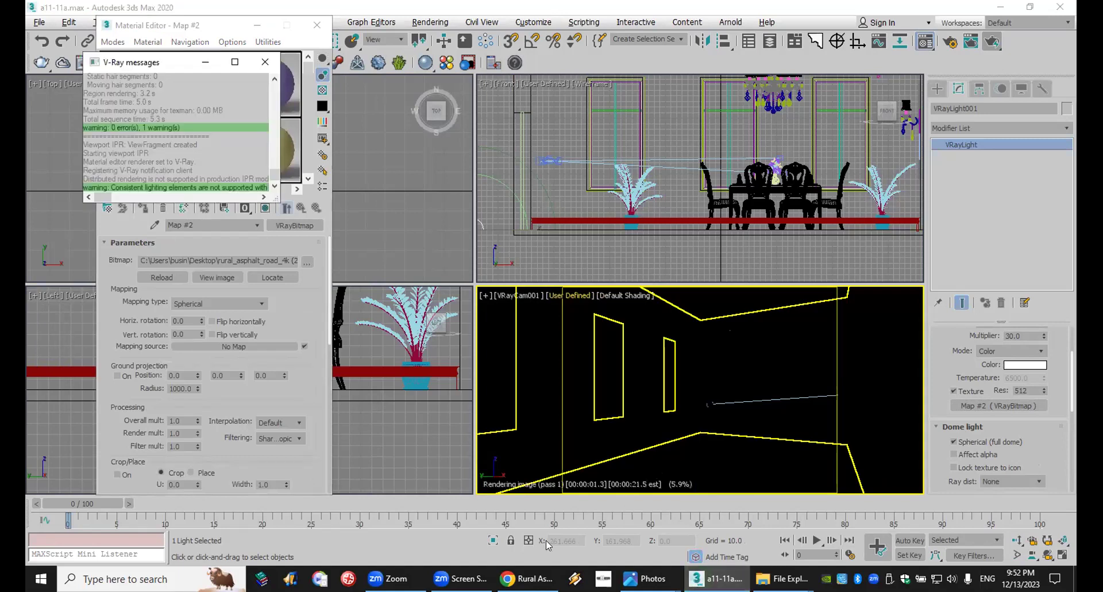
pyautogui.click(627, 427)
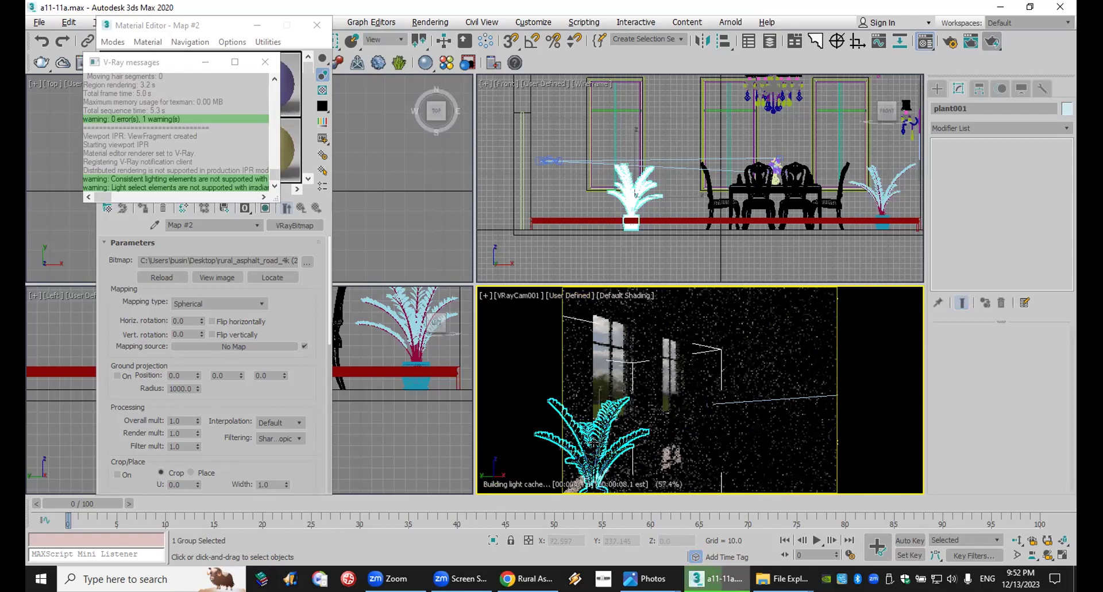
# Hide the foreground plant in the VRayCam001 view and set the HDRI map's horizontal rotation to -60.
pyautogui.rightClick(597, 354)
pyautogui.click(623, 305)
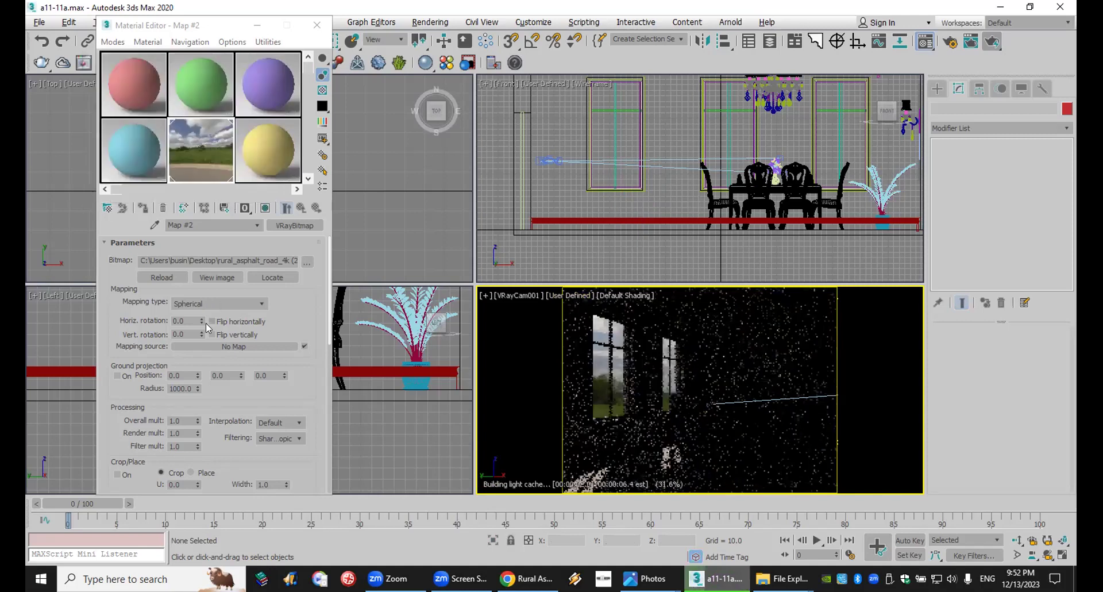
pyautogui.moveTo(199, 322); pyautogui.dragTo(208, 357)
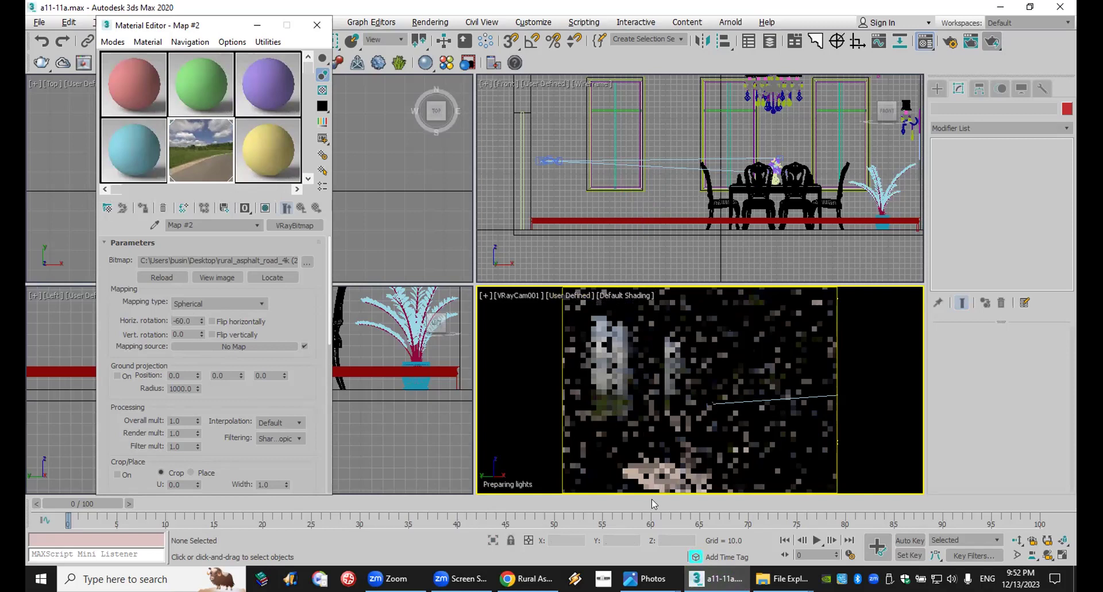
# Try to render the VRayCam001 view, cancel it and dismiss the application error dialogs without sending a report.
pyautogui.click(991, 43)
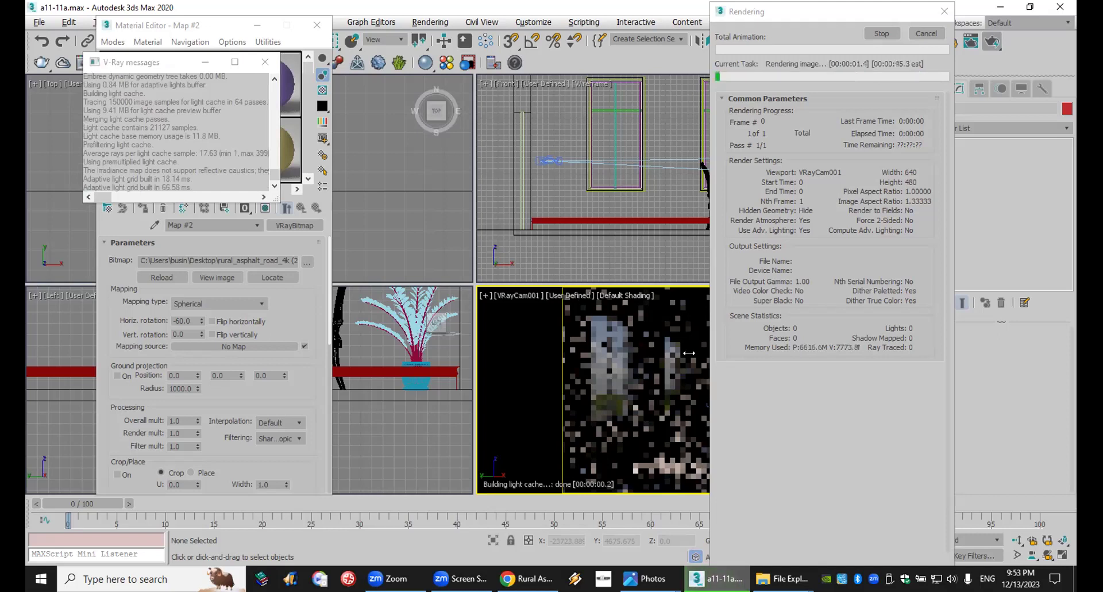
pyautogui.click(925, 34)
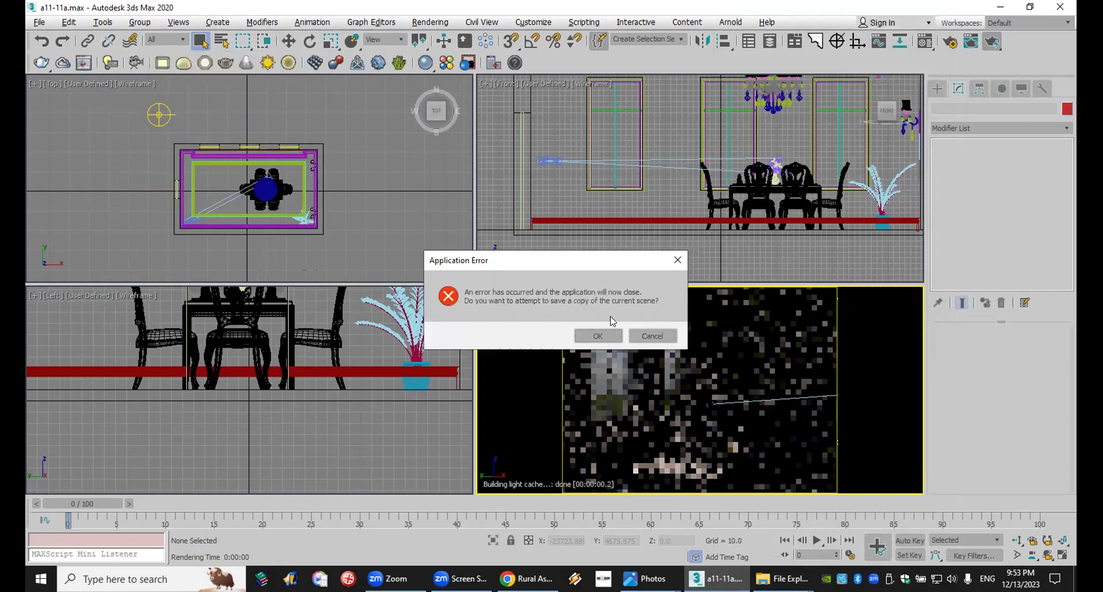
pyautogui.click(601, 331)
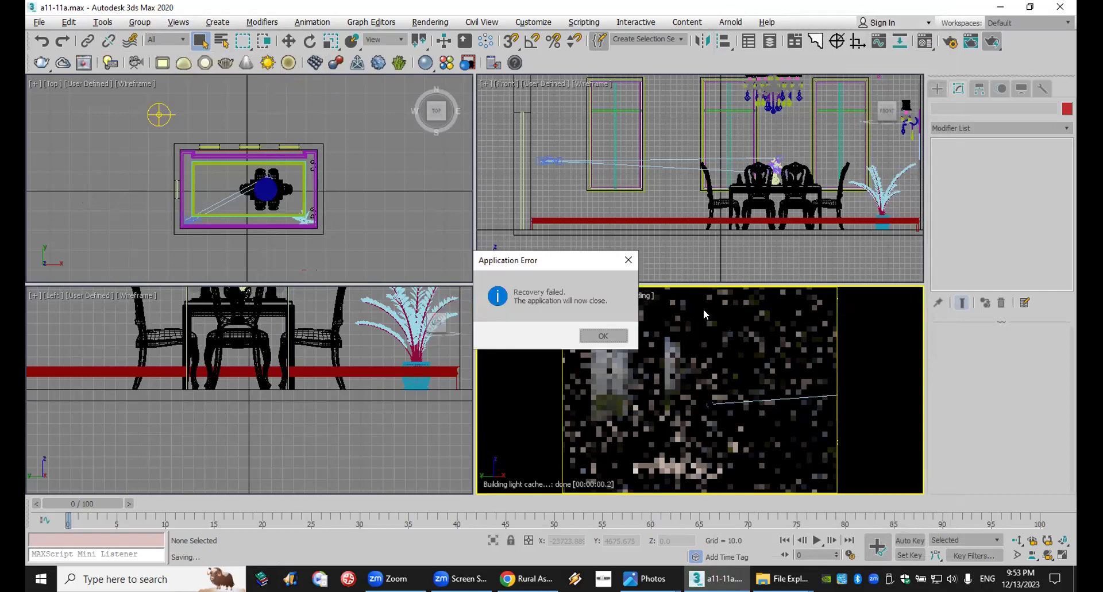
pyautogui.click(612, 340)
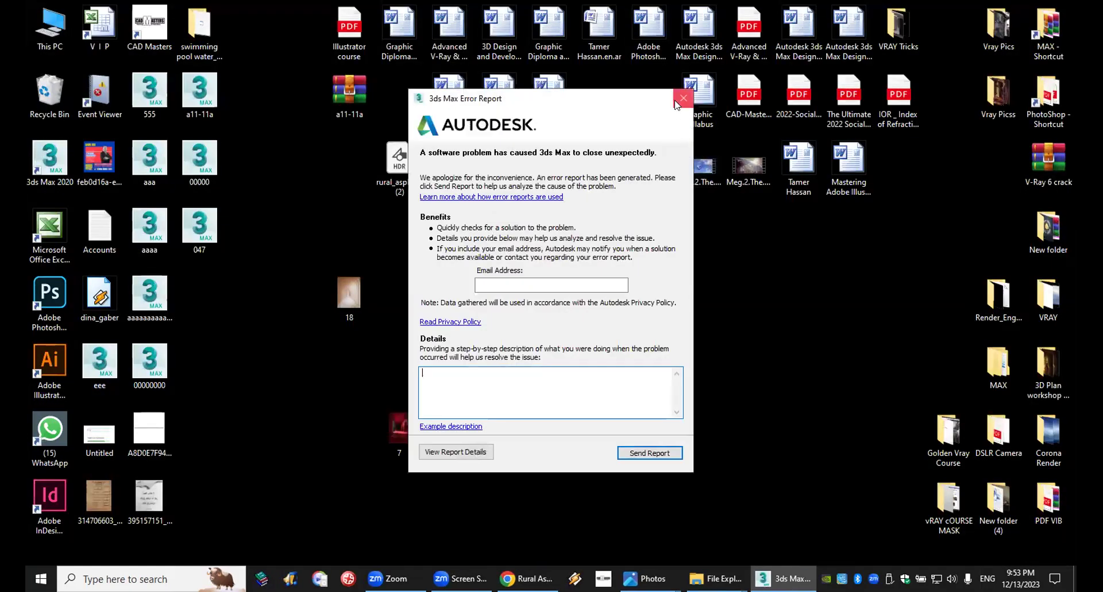
pyautogui.click(684, 98)
pyautogui.press('Return')
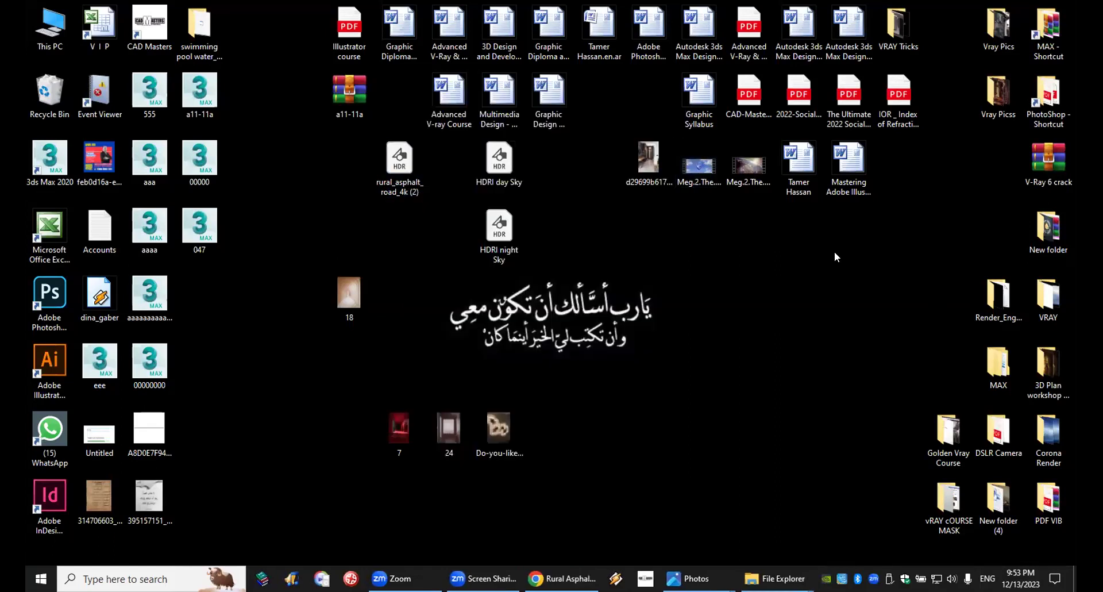
# Restart 3ds Max 2020 with the a11-11a scene and dismiss the File Explorer window and the Scene Converter.
pyautogui.click(57, 161)
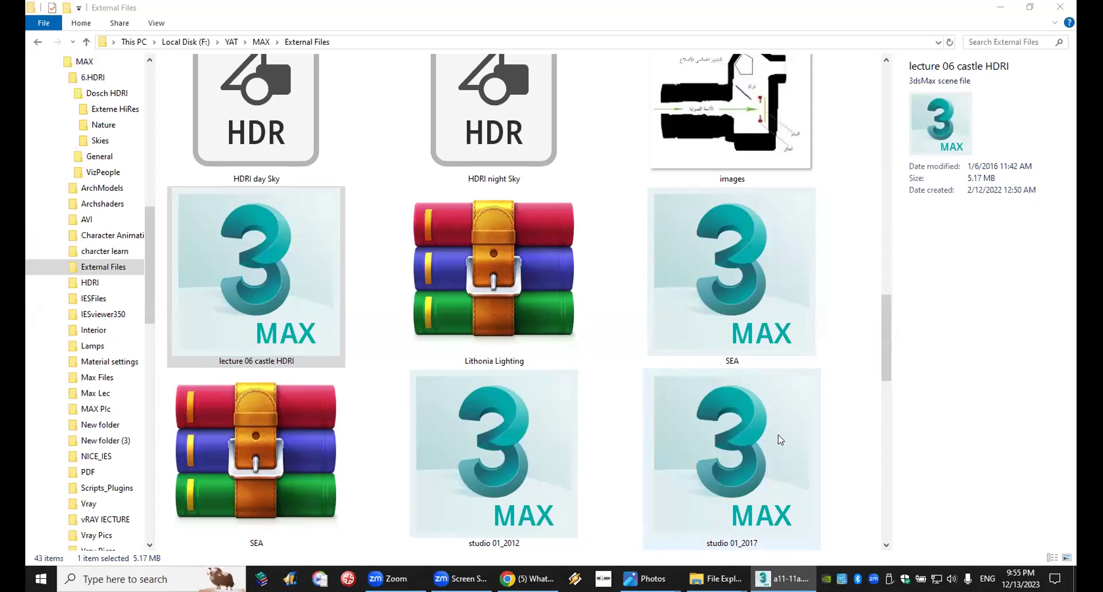
pyautogui.click(1060, 6)
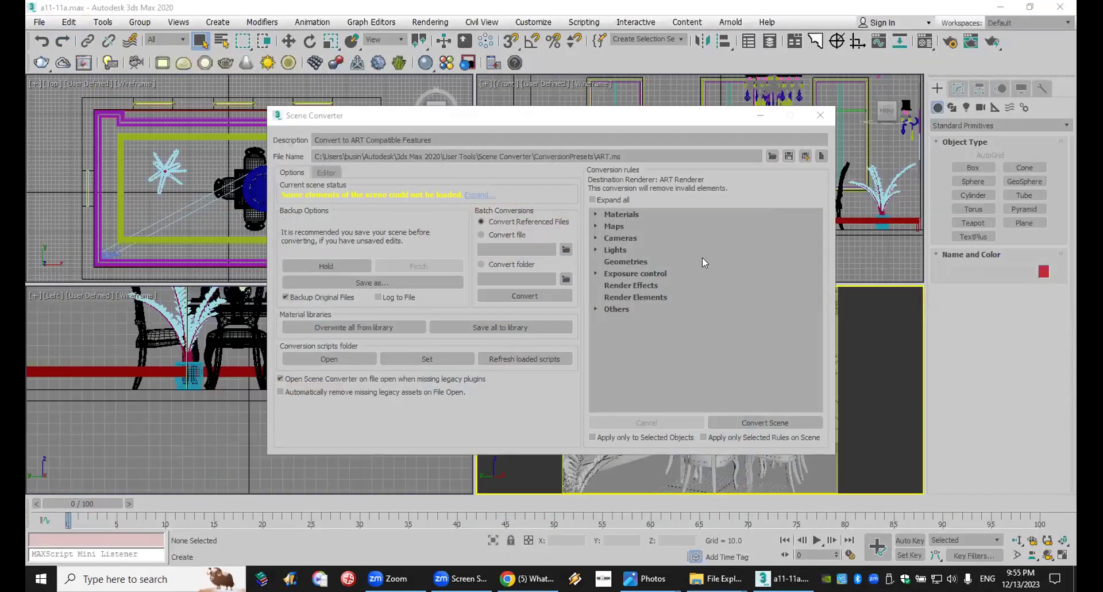
pyautogui.click(821, 115)
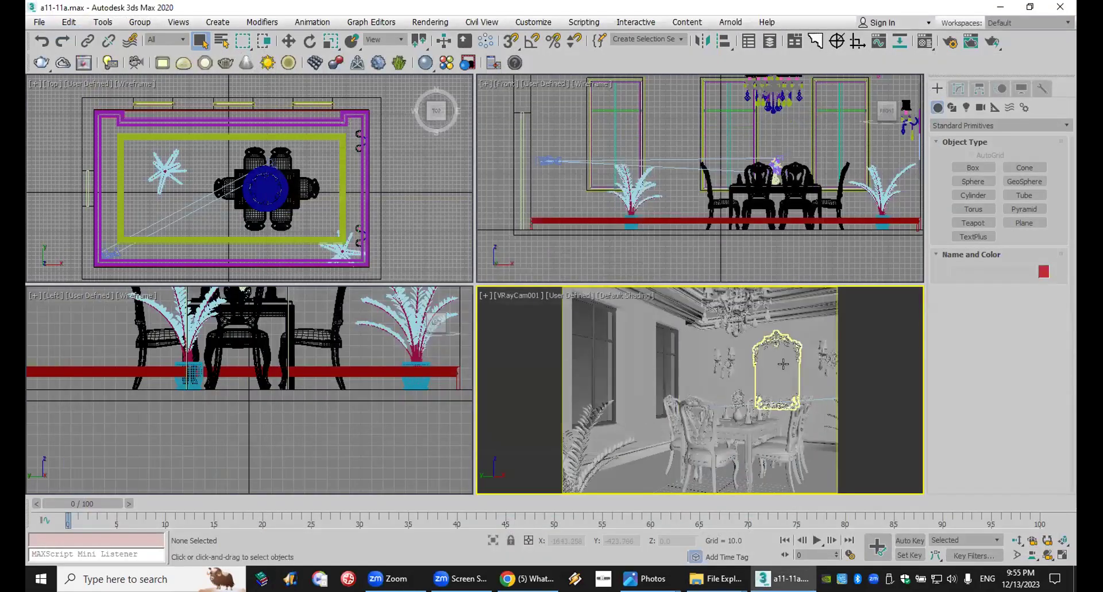
# Place a V-Ray dome light outside the room in the Top viewport and set its multiplier to 30.
pyautogui.scroll(-2, 368, 197)
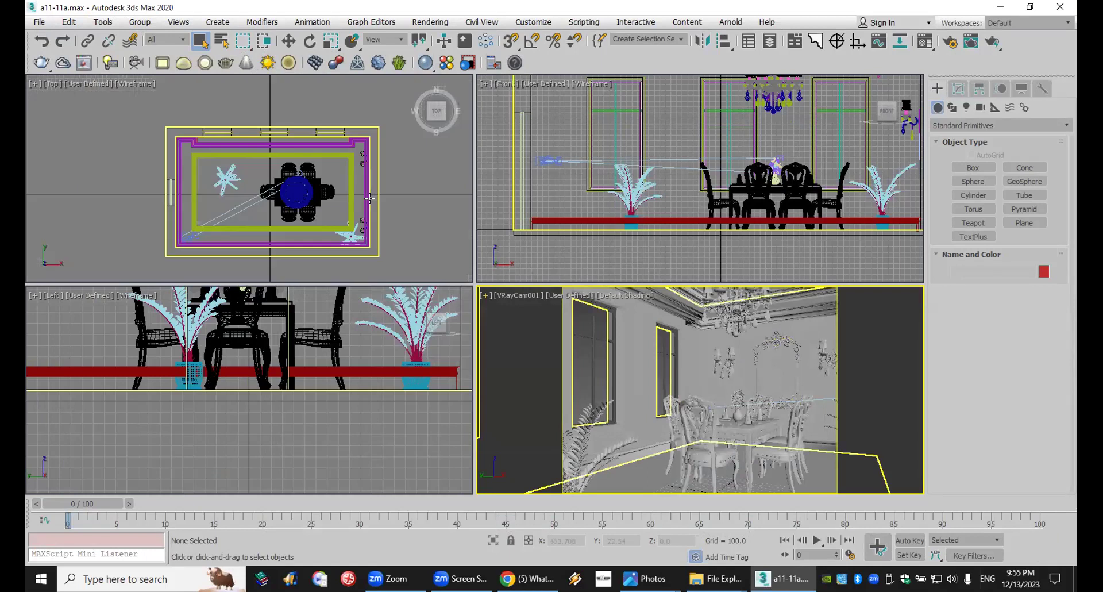
pyautogui.scroll(-2, 369, 197)
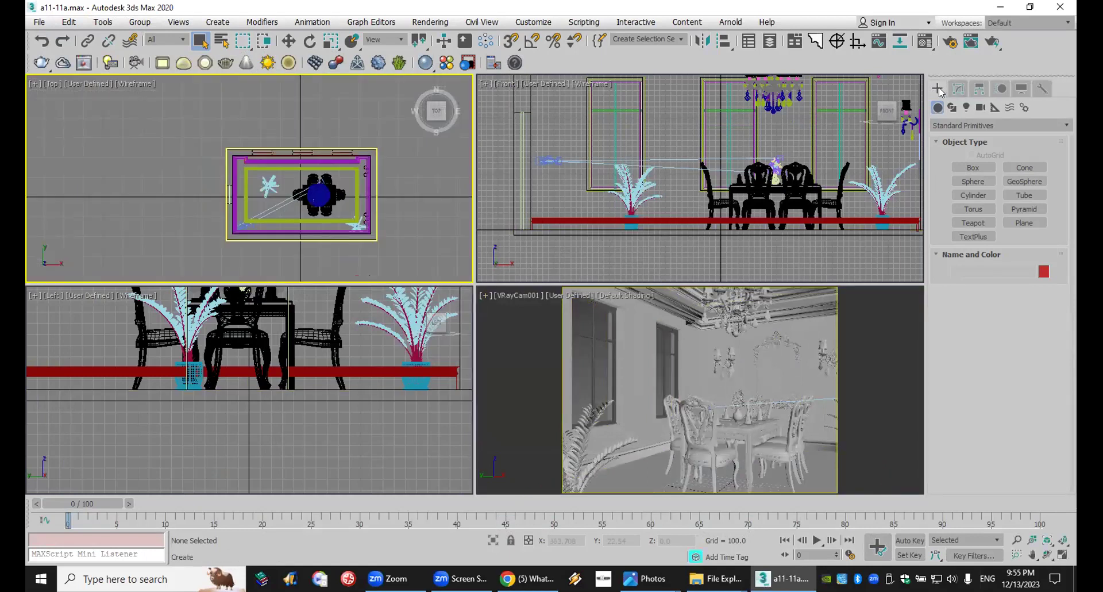
pyautogui.click(966, 108)
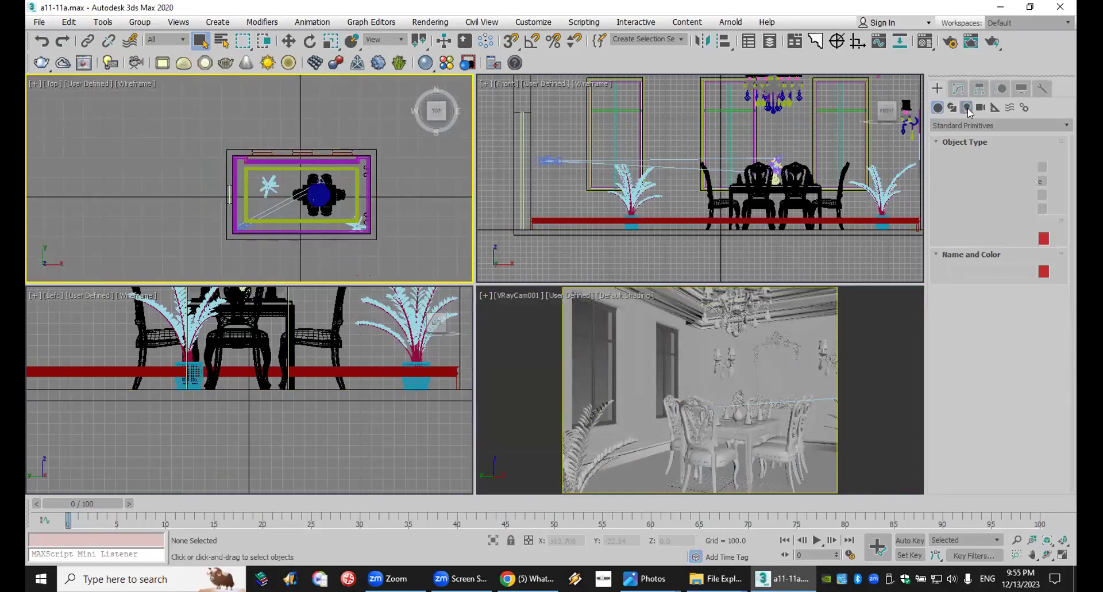
pyautogui.click(983, 123)
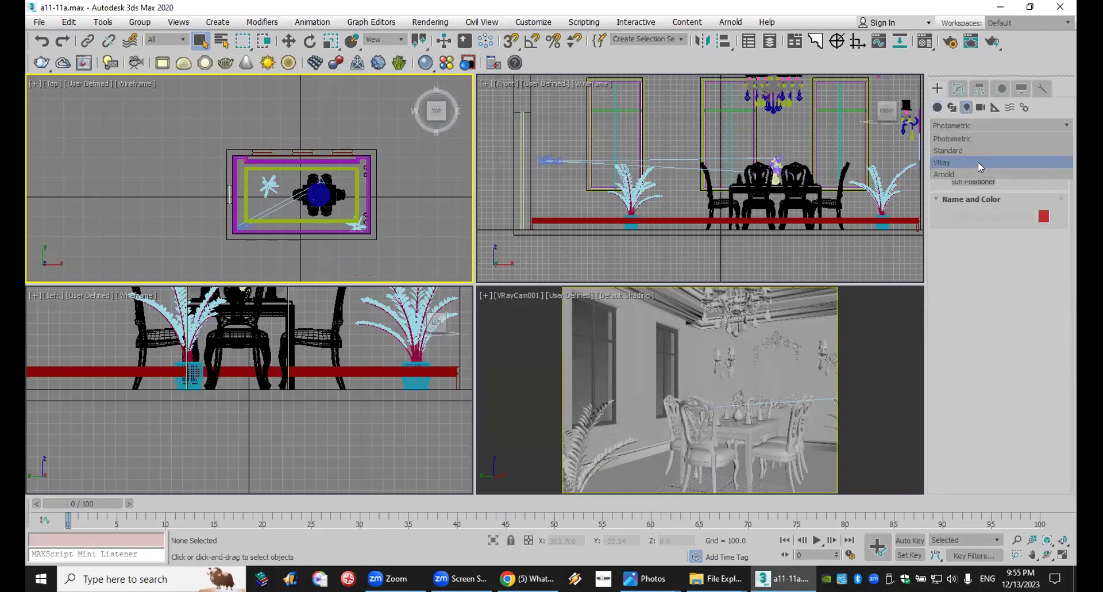
pyautogui.click(991, 173)
pyautogui.click(984, 168)
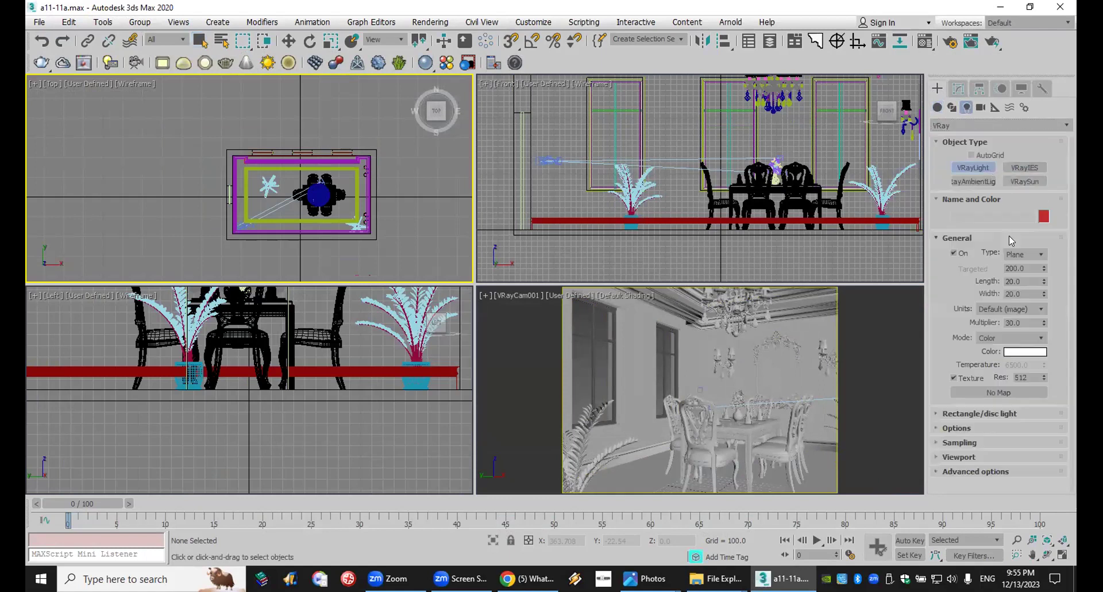
pyautogui.click(1029, 275)
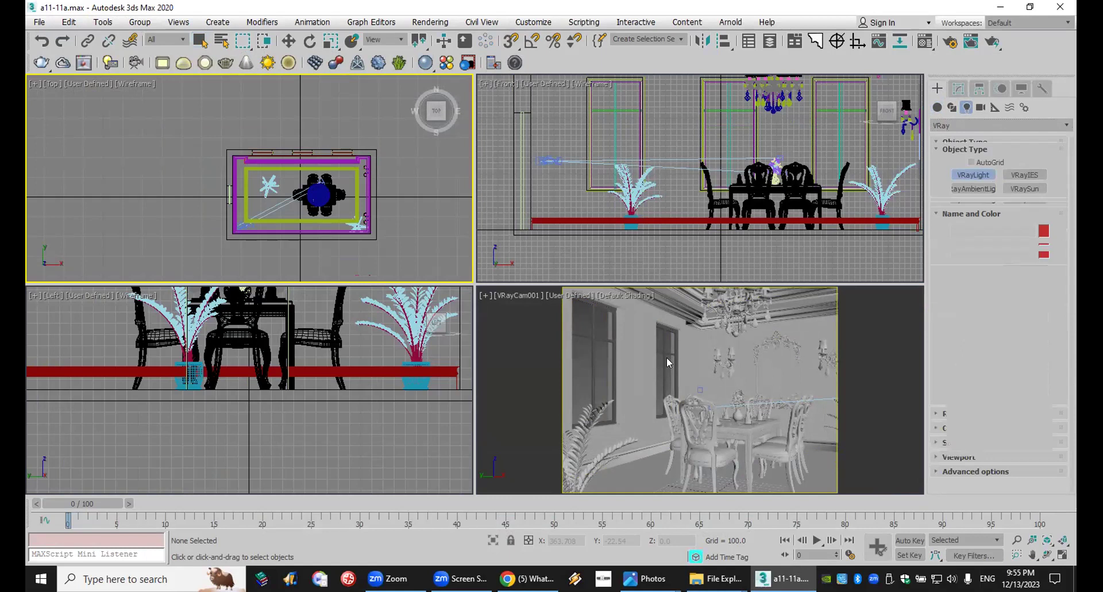
pyautogui.click(160, 197)
pyautogui.doubleClick(1018, 322)
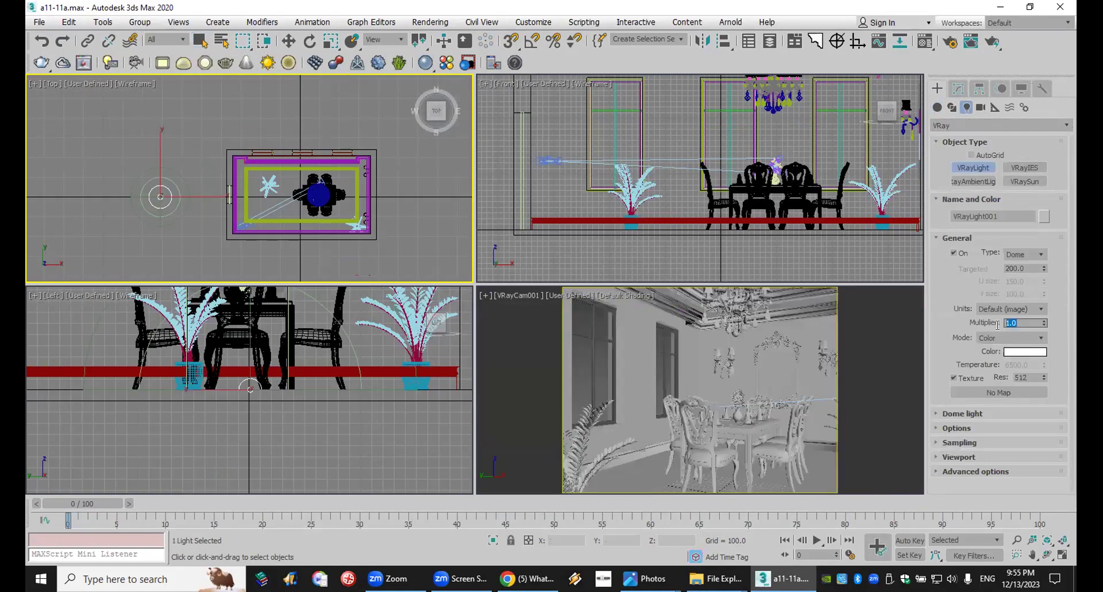
pyautogui.write('30')
pyautogui.press('Return')
# Assign a VRayBitmap texture to the dome light using the rural_asphalt_road_4k (2) HDR file from the Desktop.
pyautogui.click(988, 392)
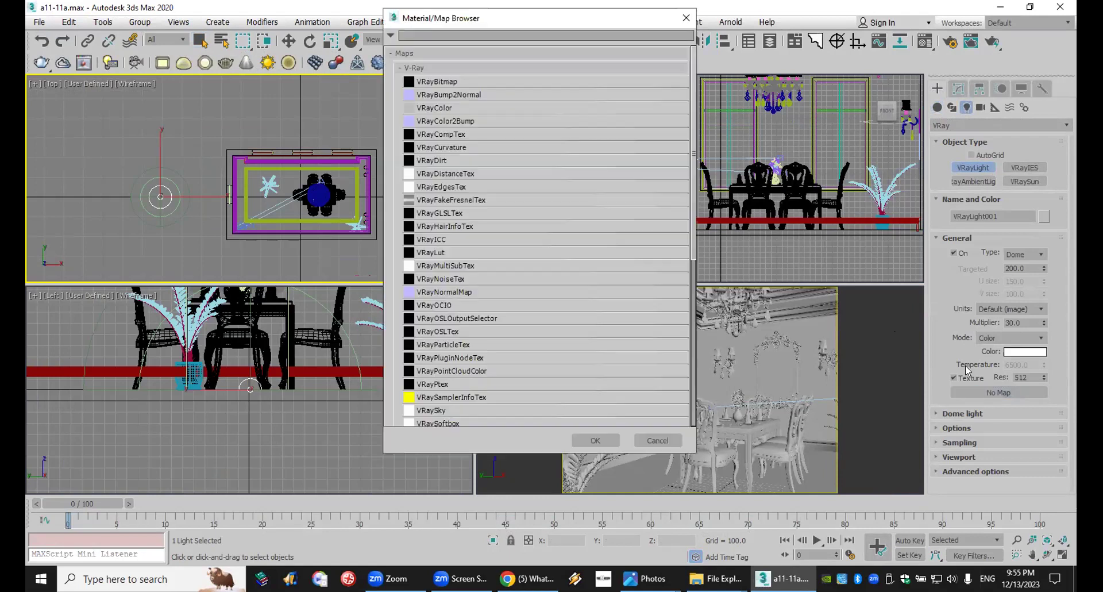
pyautogui.doubleClick(488, 82)
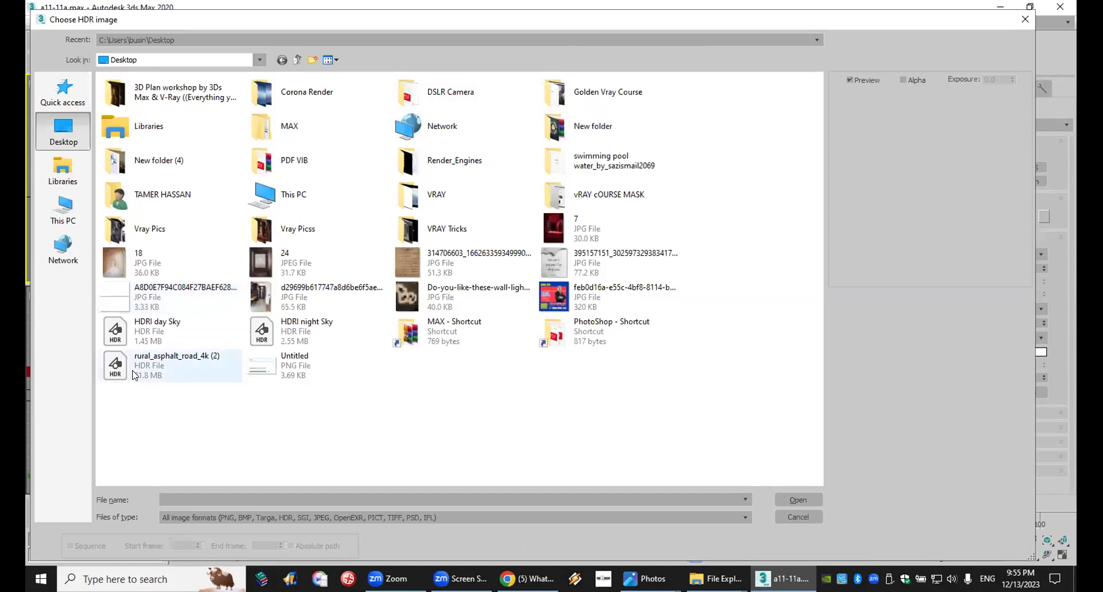
pyautogui.doubleClick(132, 375)
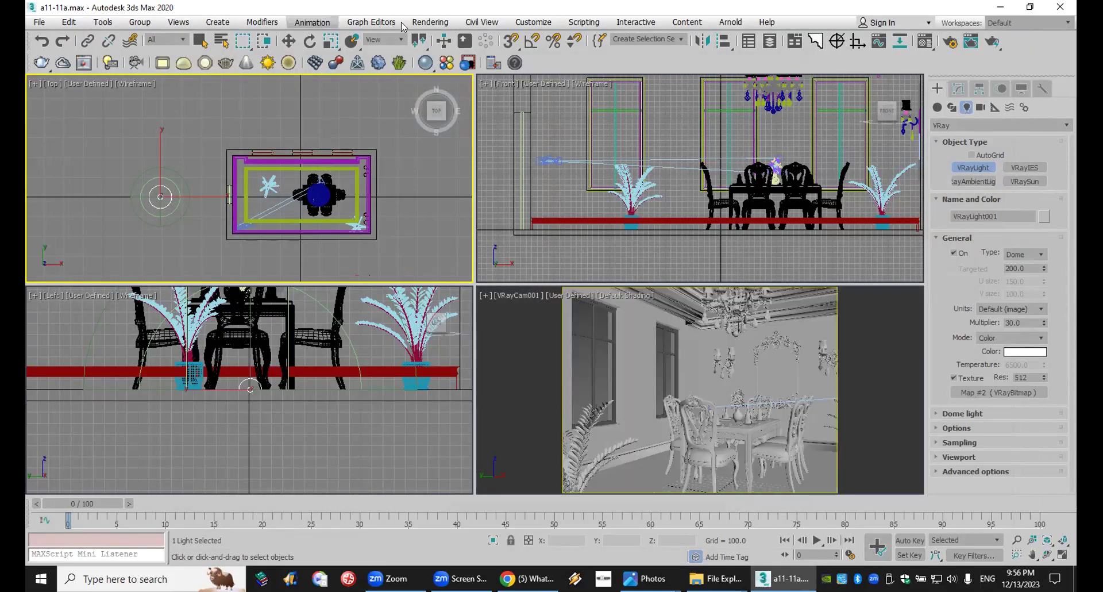
# Replace the VRaySky environment map with an instance of the dome light's VRayBitmap map.
pyautogui.click(422, 23)
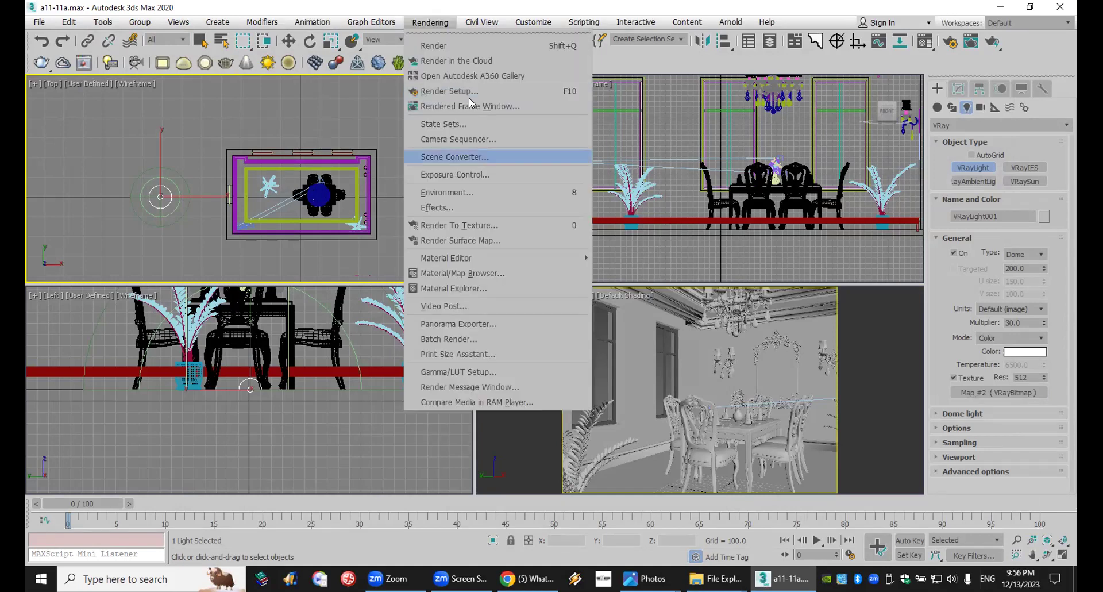
pyautogui.click(464, 187)
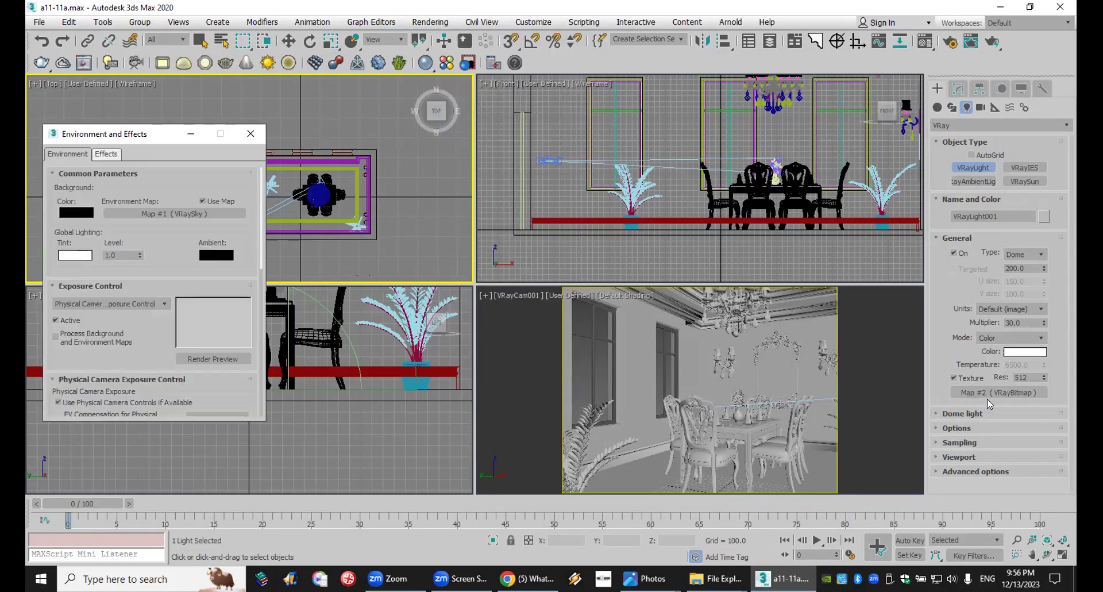
pyautogui.moveTo(143, 207); pyautogui.dragTo(145, 210)
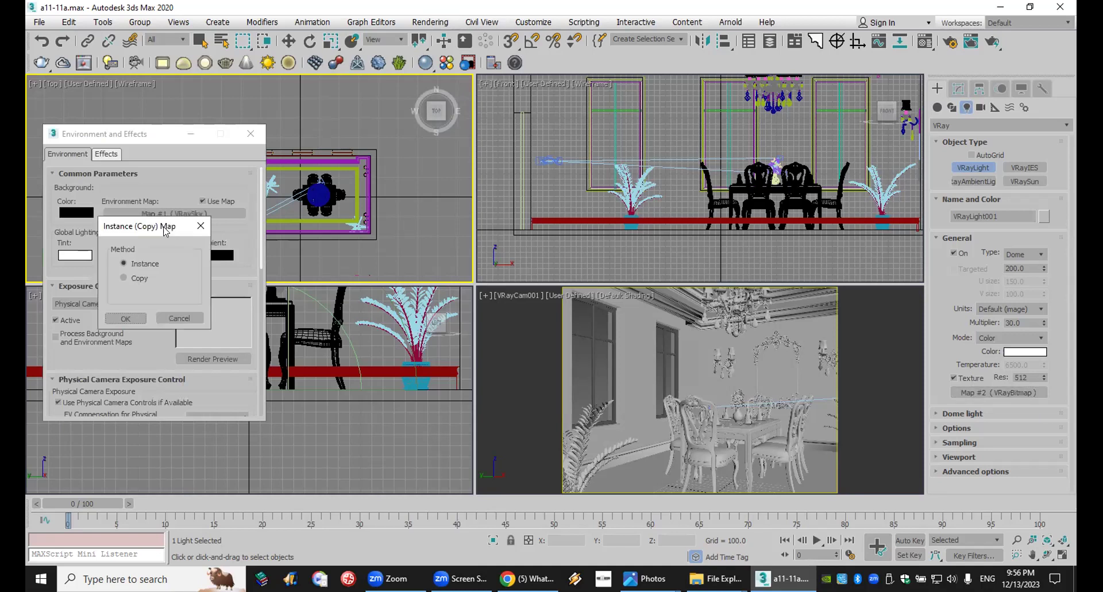
pyautogui.click(122, 317)
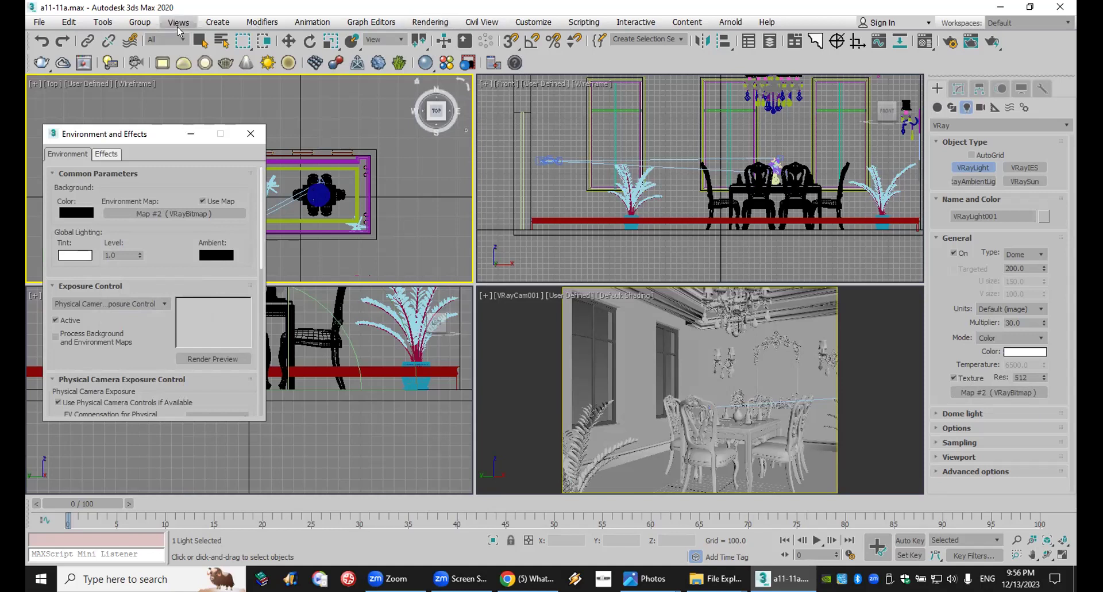
# Show the Environment Background in the VRayCam001 viewport and close the environment settings.
pyautogui.rightClick(724, 318)
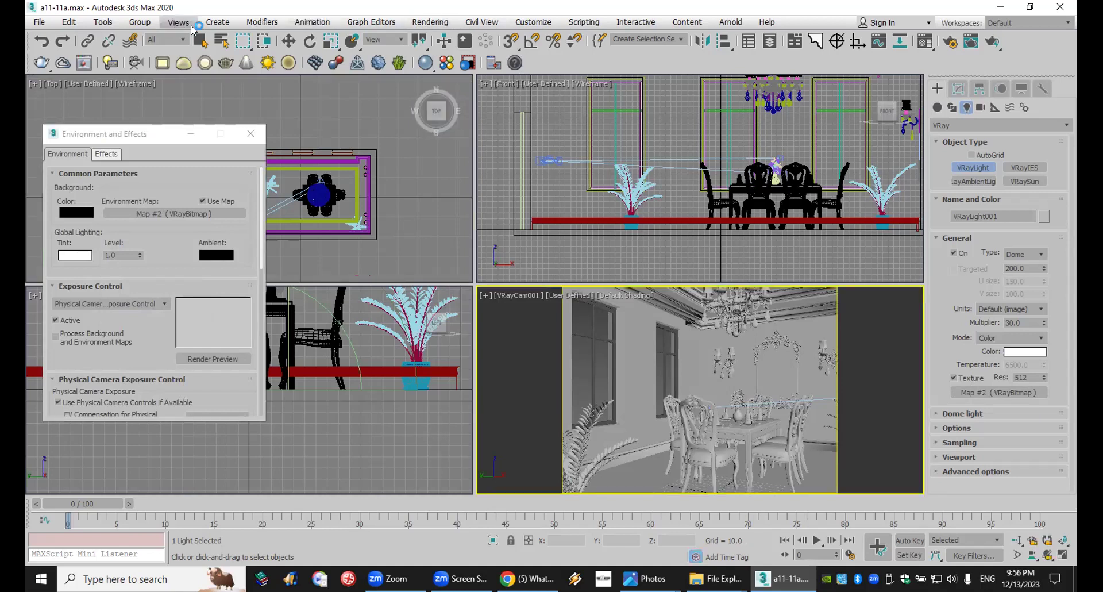
pyautogui.hotkey('alt', 'v')
pyautogui.moveTo(266, 305)
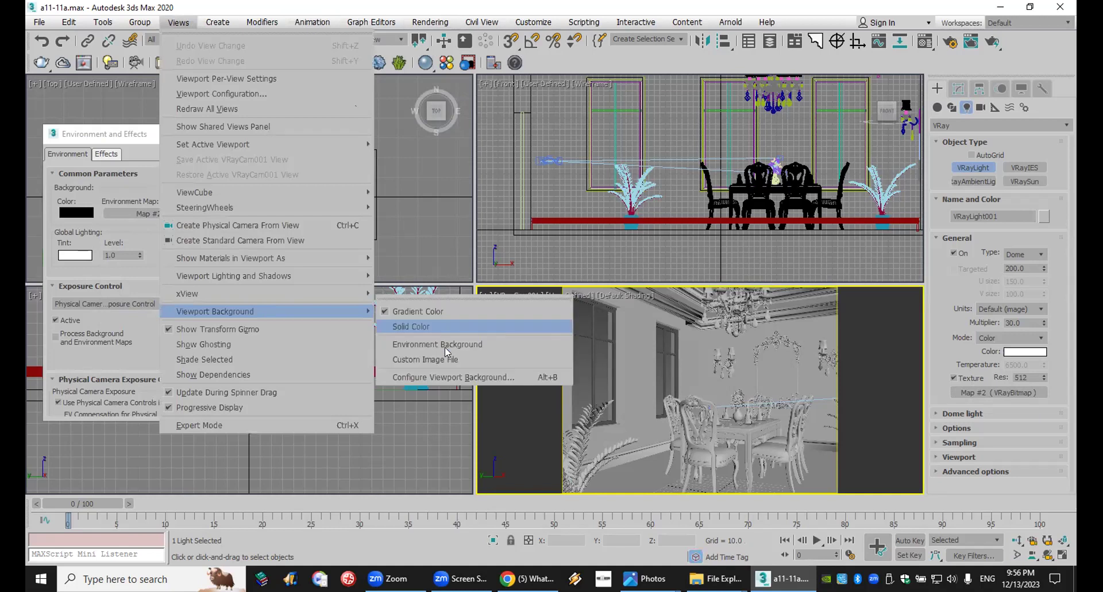
pyautogui.click(445, 348)
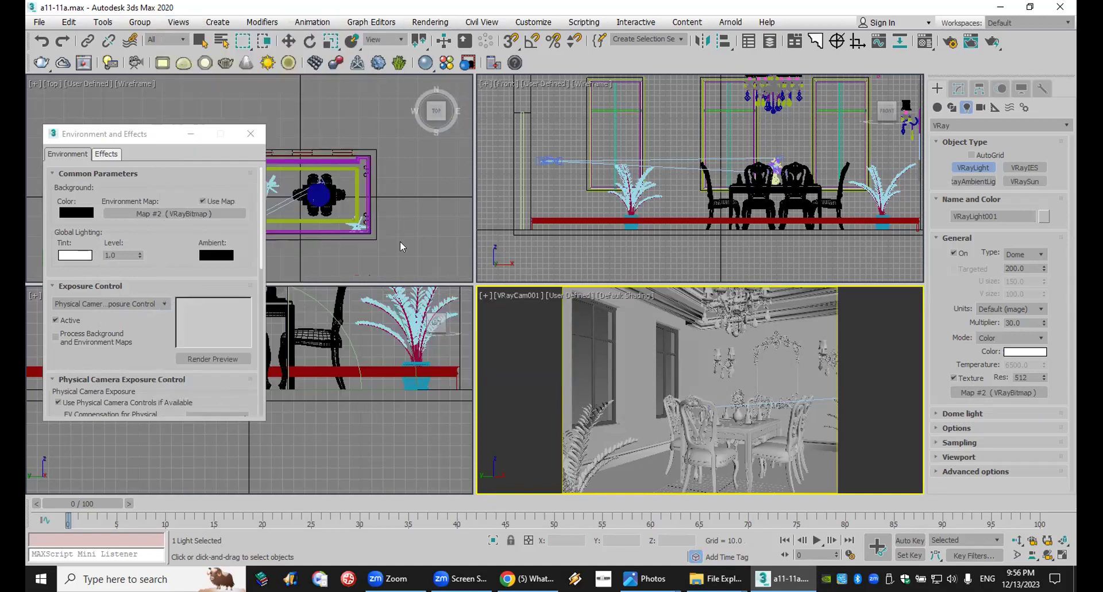
pyautogui.click(251, 133)
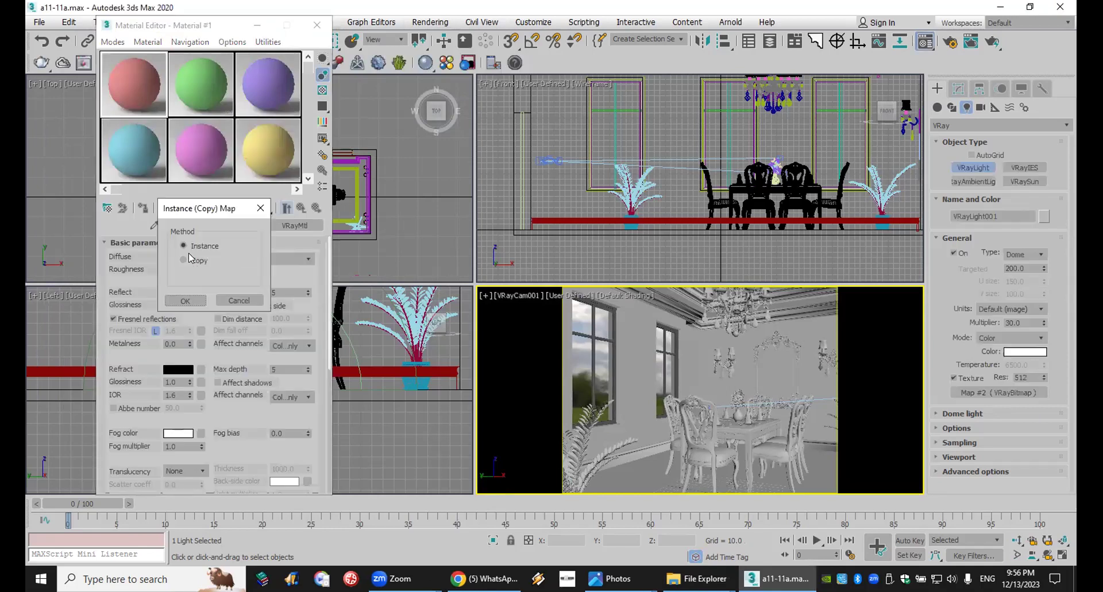
# Instance the dome light's VRayBitmap map into the magenta Material Editor slot and start V-Ray Viewport IPR in the VRayCam001 viewport.
pyautogui.click(185, 301)
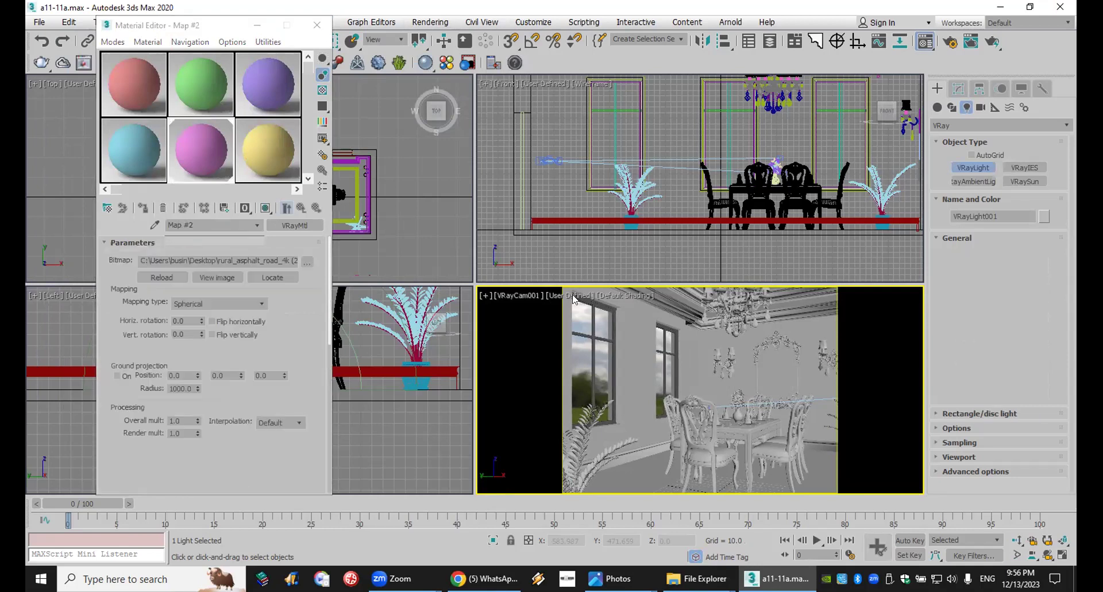
pyautogui.click(568, 294)
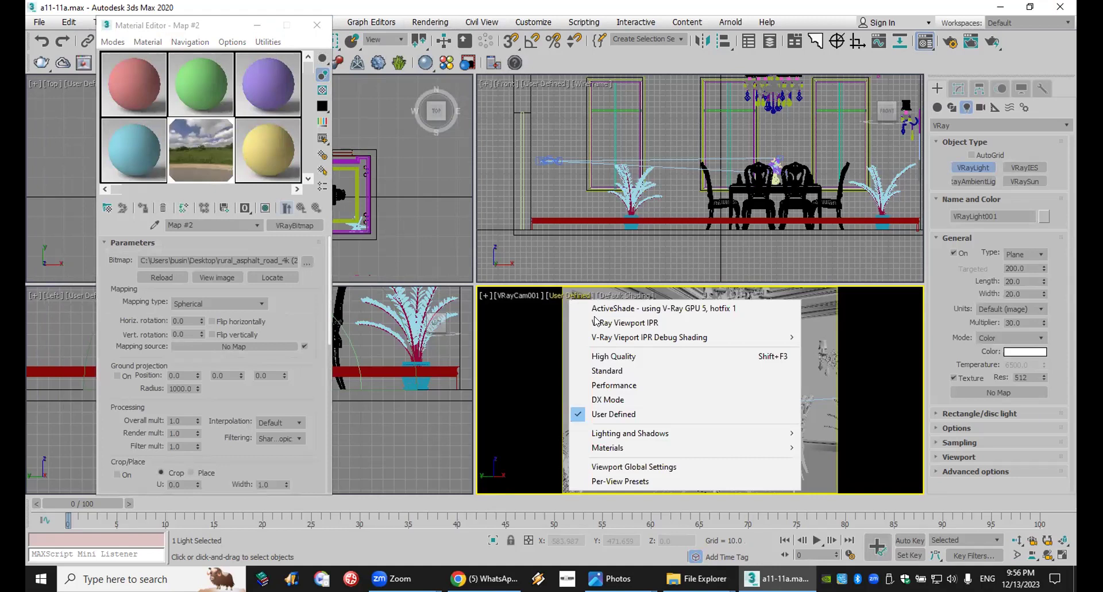
pyautogui.click(601, 325)
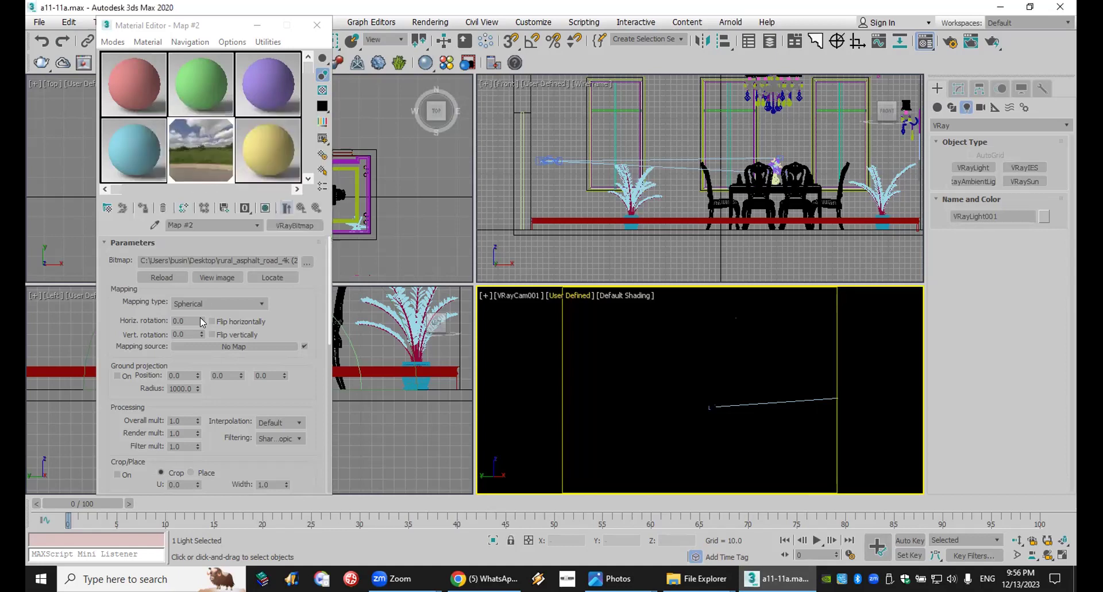
# Set the HDRI map's horizontal rotation to -19 and close the V-Ray messages window.
pyautogui.click(201, 318)
pyautogui.moveTo(200, 328); pyautogui.dragTo(201, 339)
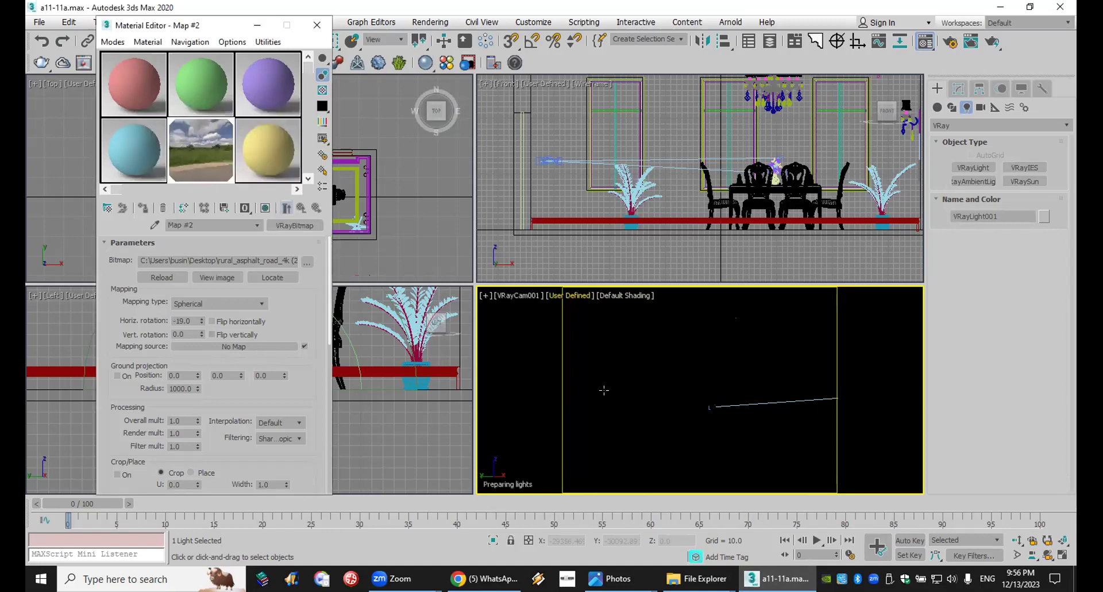
pyautogui.rightClick(615, 399)
pyautogui.click(601, 457)
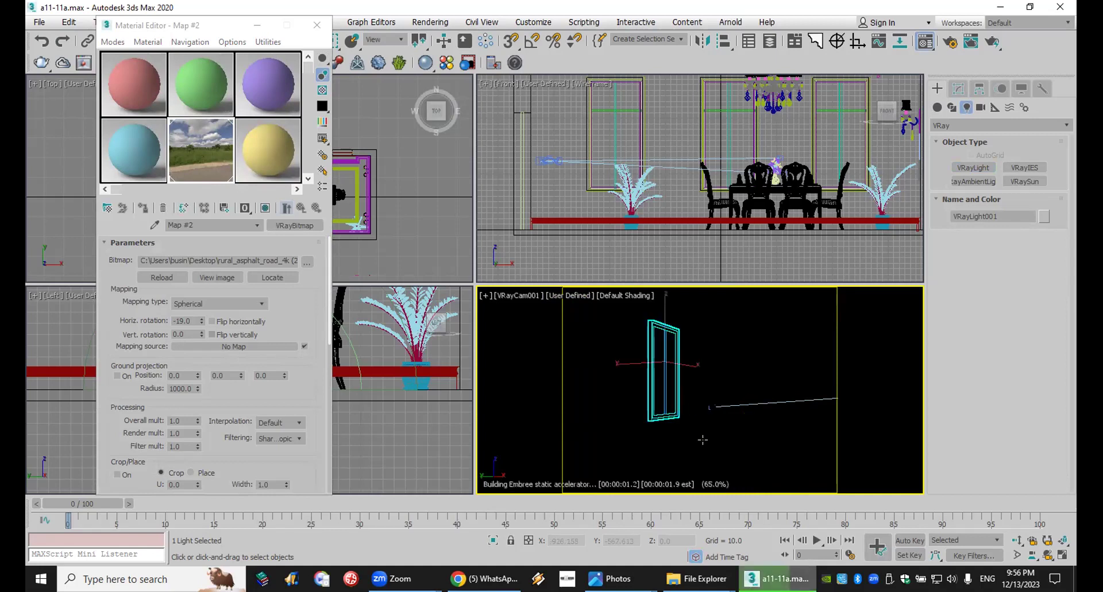
pyautogui.click(703, 440)
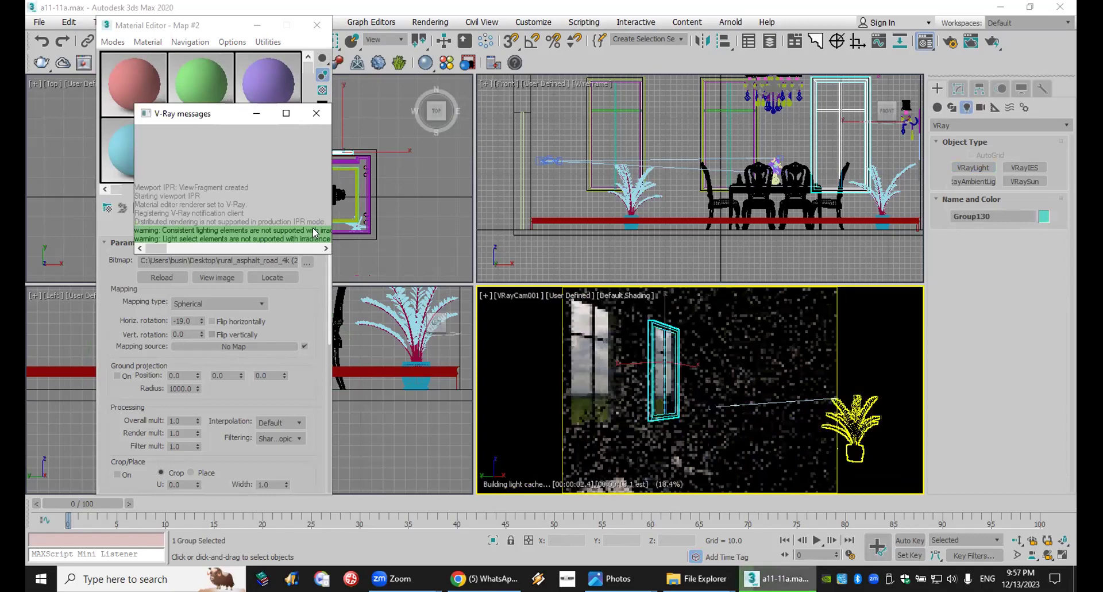
pyautogui.click(315, 111)
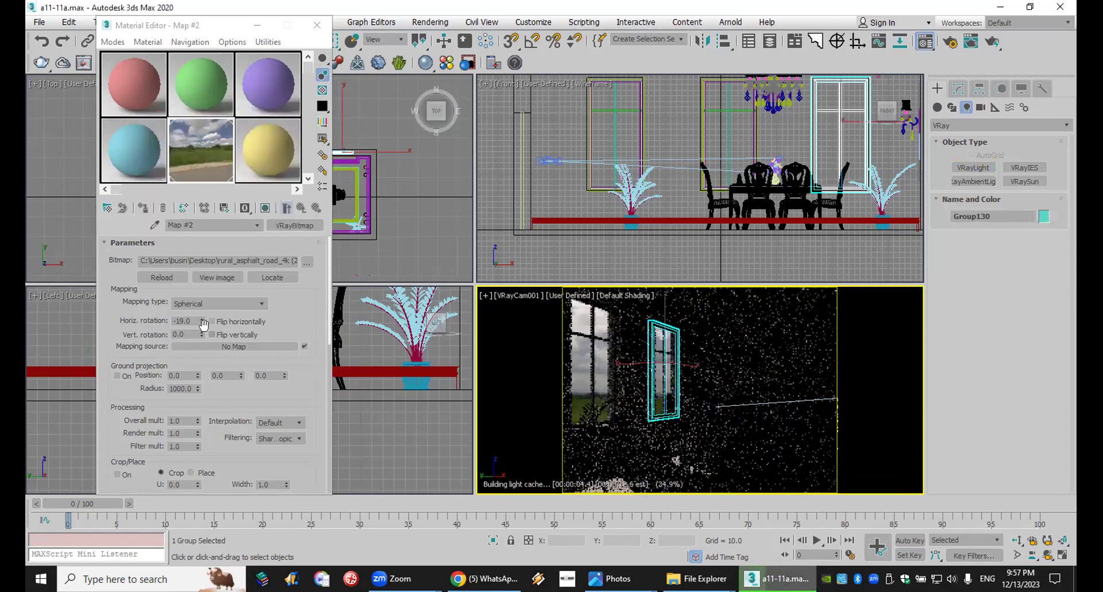
# Set the HDRI map's horizontal rotation to -32 and render the VRayCam001 view.
pyautogui.moveTo(198, 324); pyautogui.dragTo(202, 335)
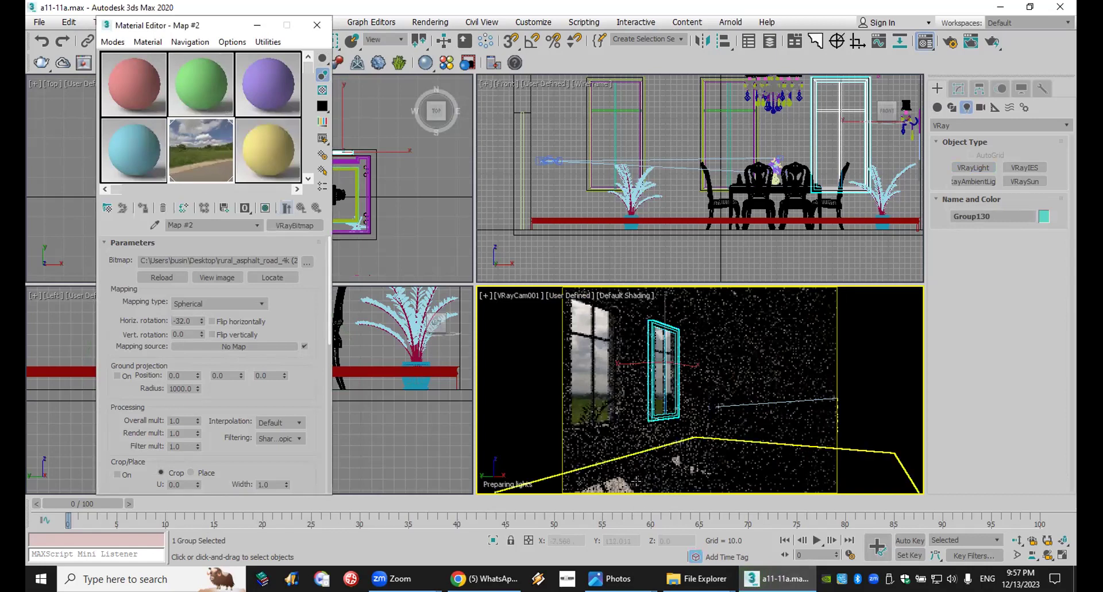
pyautogui.click(582, 300)
pyautogui.click(961, 143)
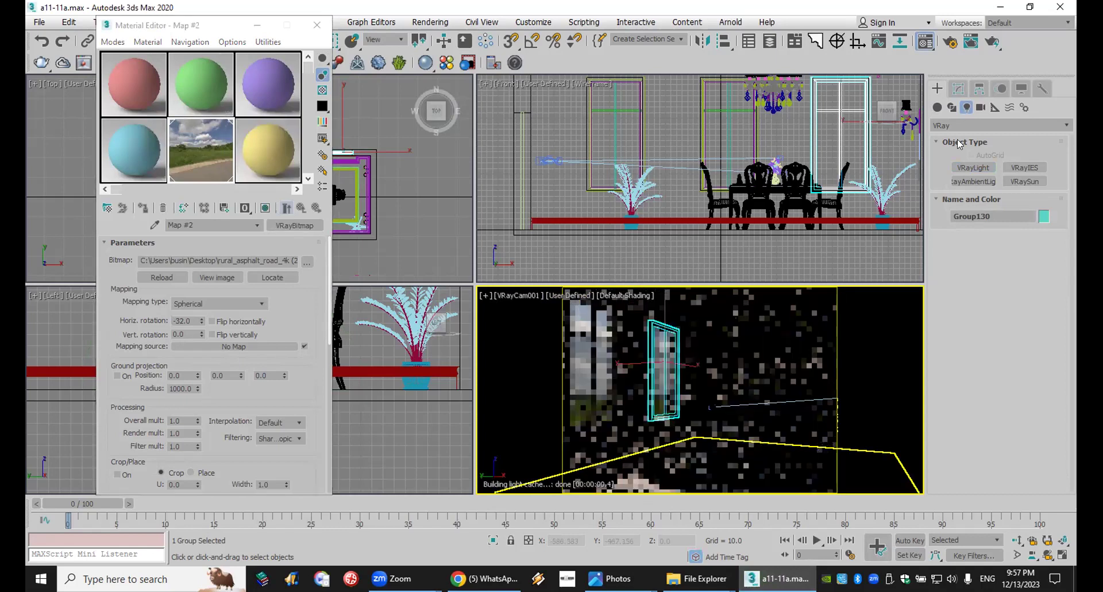
pyautogui.click(995, 42)
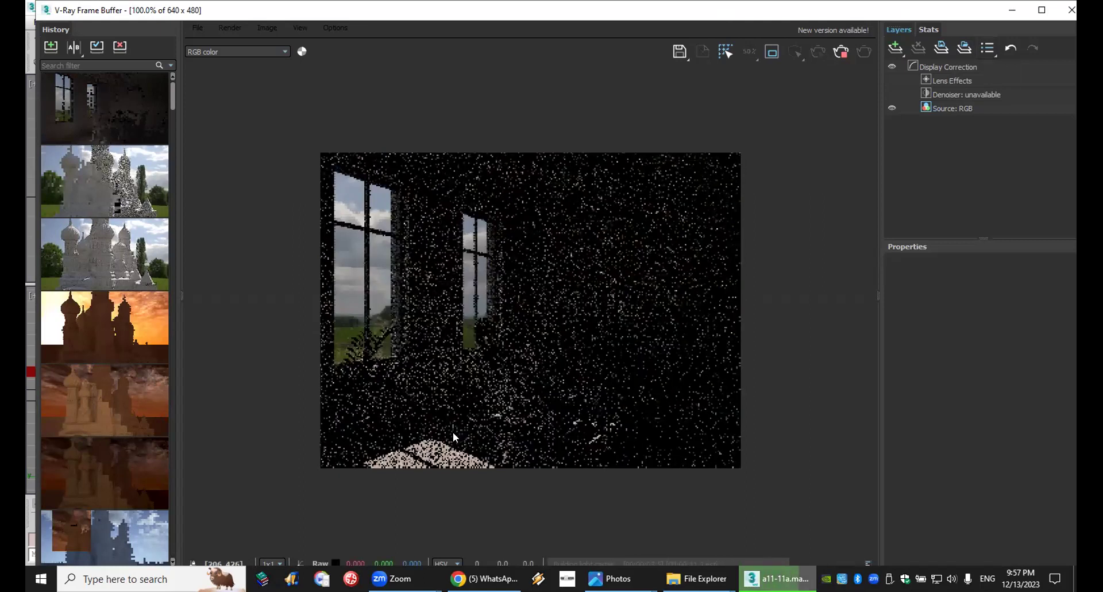
# Add an Exposure correction layer to the render, raise its exposure to 2.385 and toggle the layer's visibility.
pyautogui.click(895, 48)
pyautogui.click(961, 113)
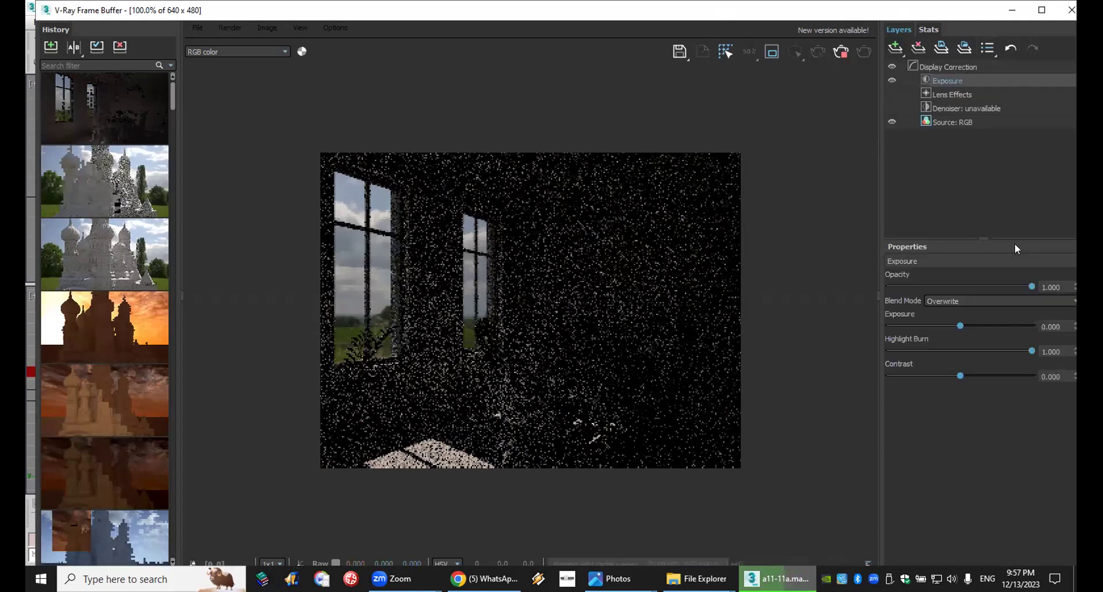
pyautogui.moveTo(966, 326); pyautogui.dragTo(977, 326)
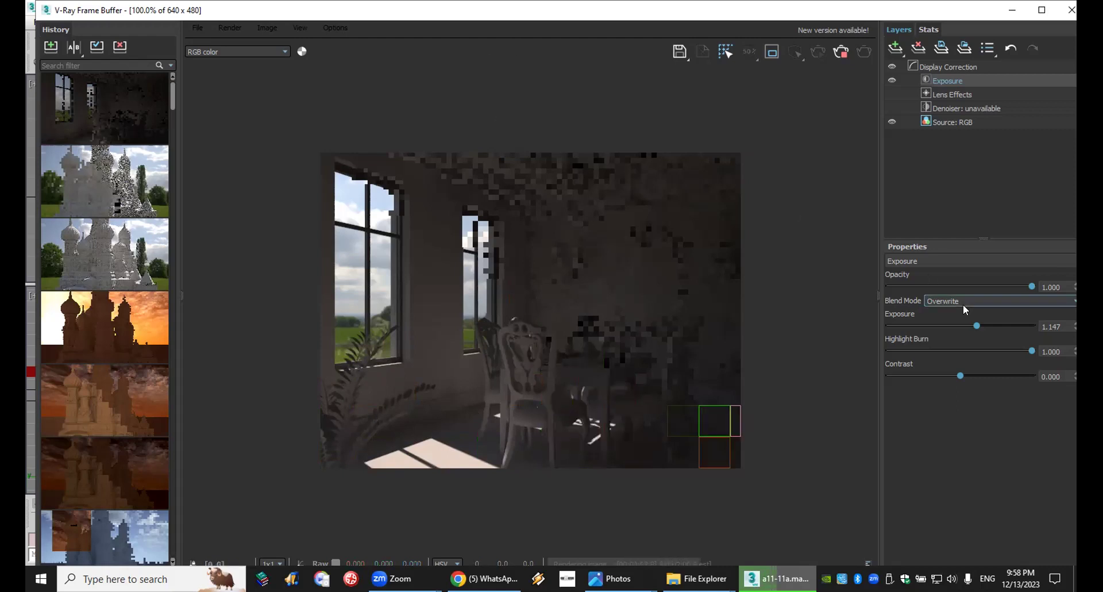
pyautogui.moveTo(979, 327); pyautogui.dragTo(995, 326)
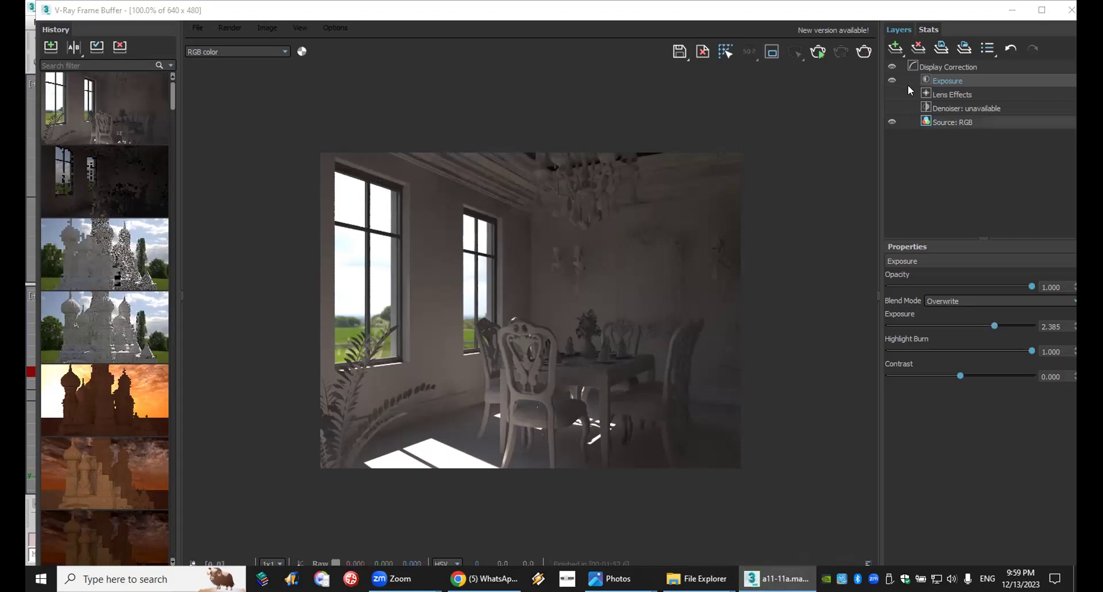
pyautogui.click(892, 81)
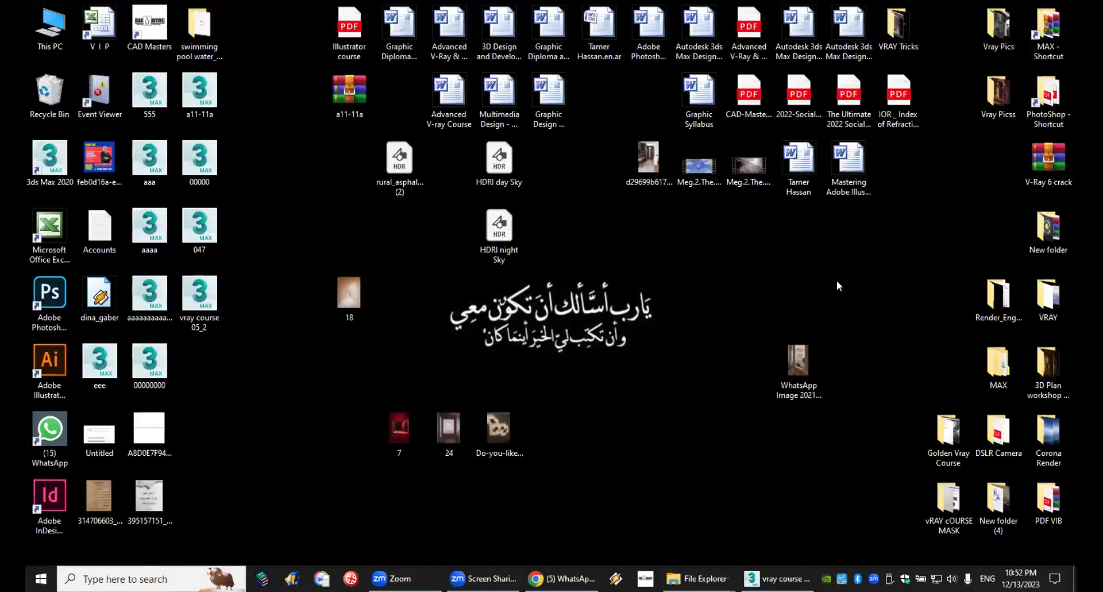
# Switch to the vray course 05_2 scene, select the ceiling spotlight fixture in the cam_3 view and reset the Material Editor slots.
pyautogui.hotkey('alt', 'Tab')
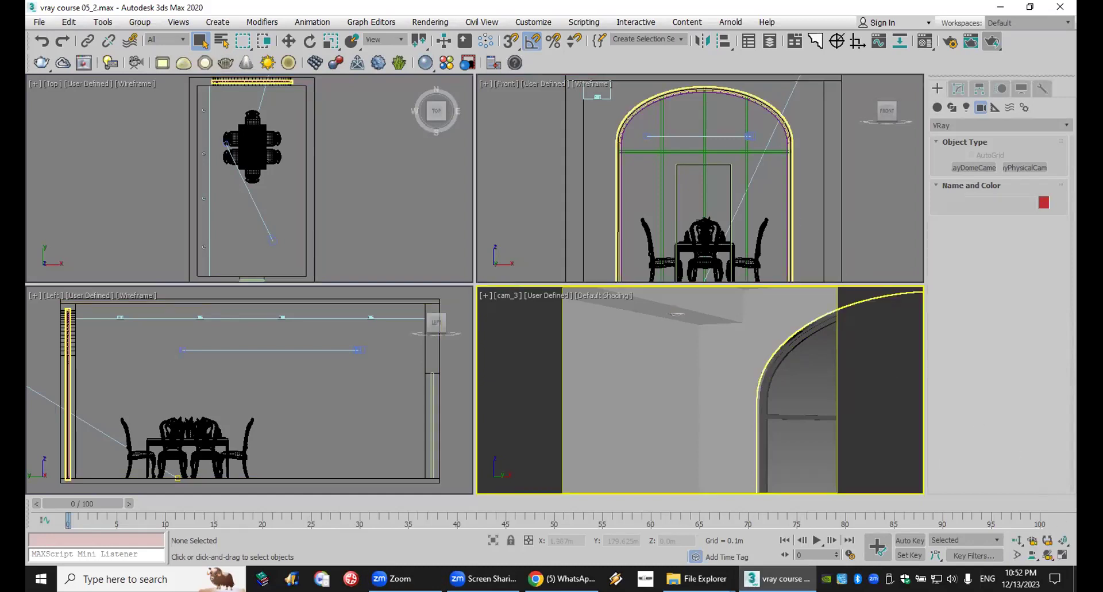
pyautogui.click(1063, 554)
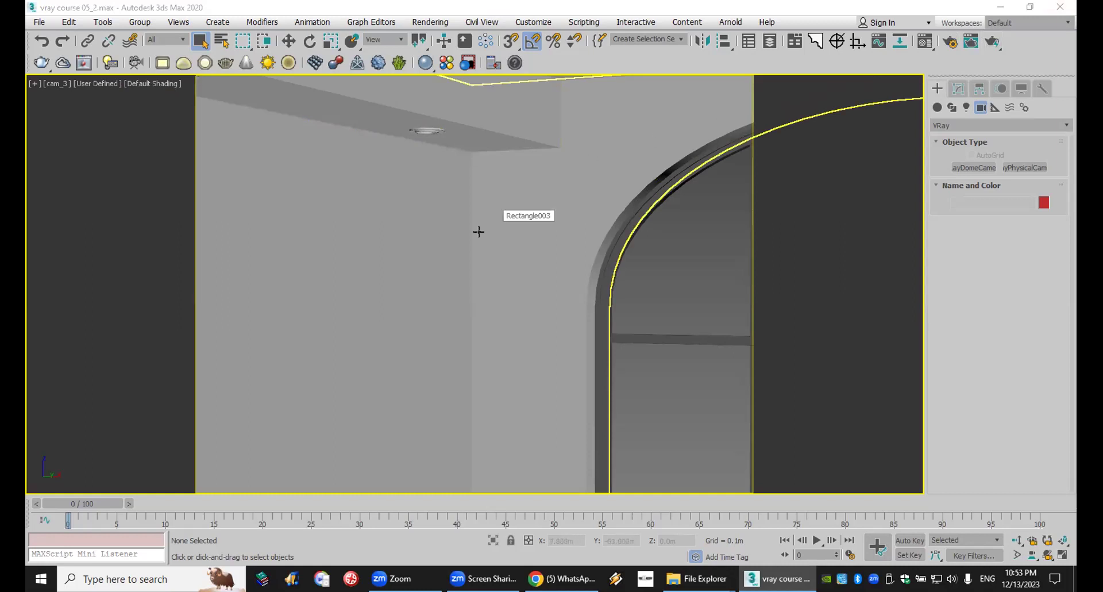
pyautogui.click(434, 127)
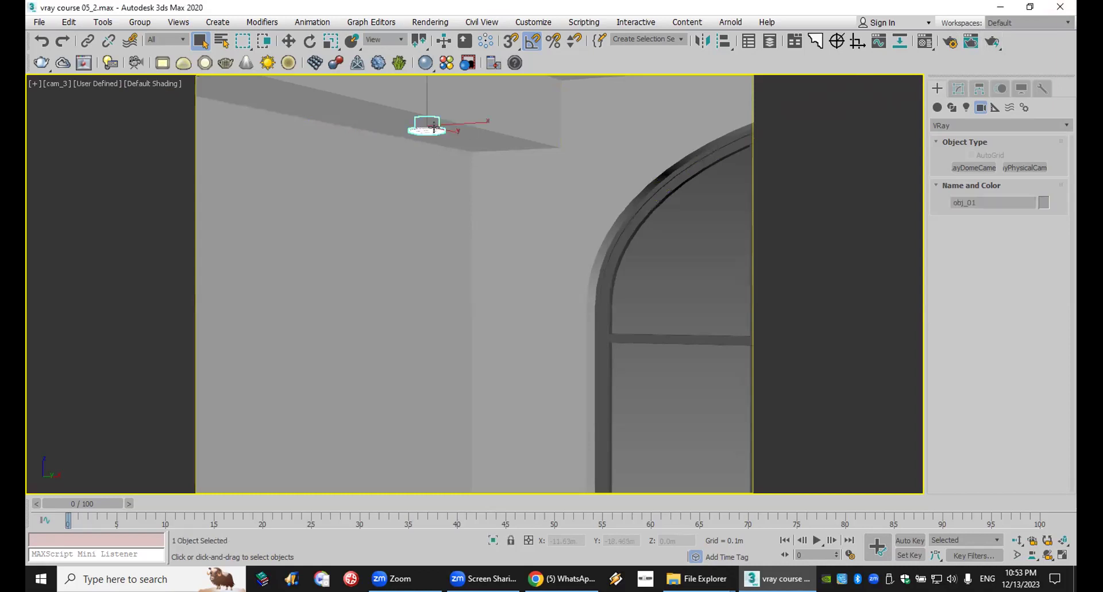
pyautogui.click(923, 41)
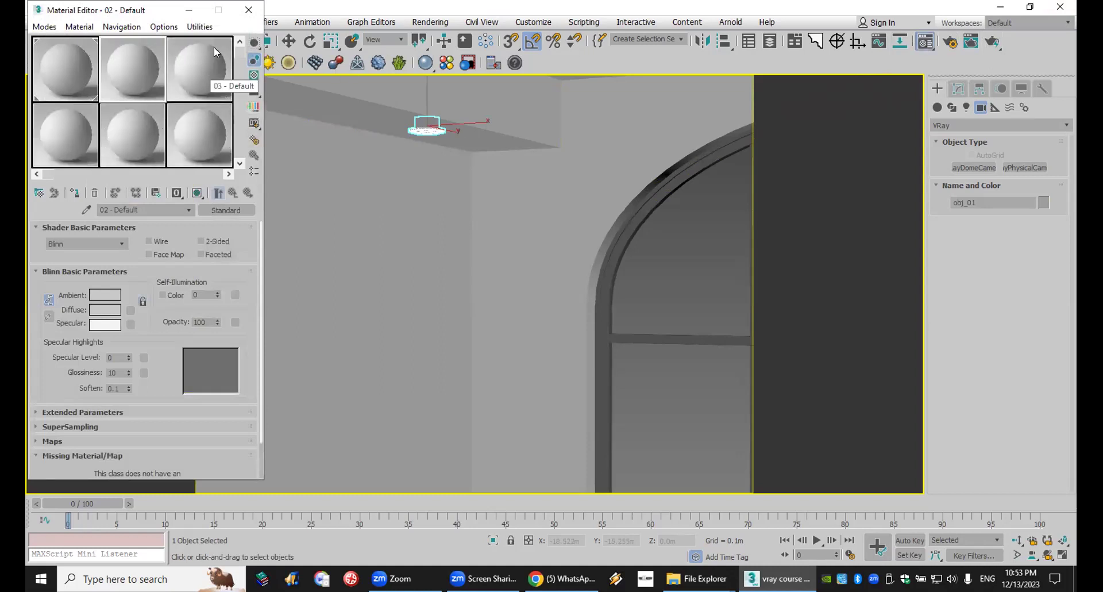
pyautogui.click(202, 27)
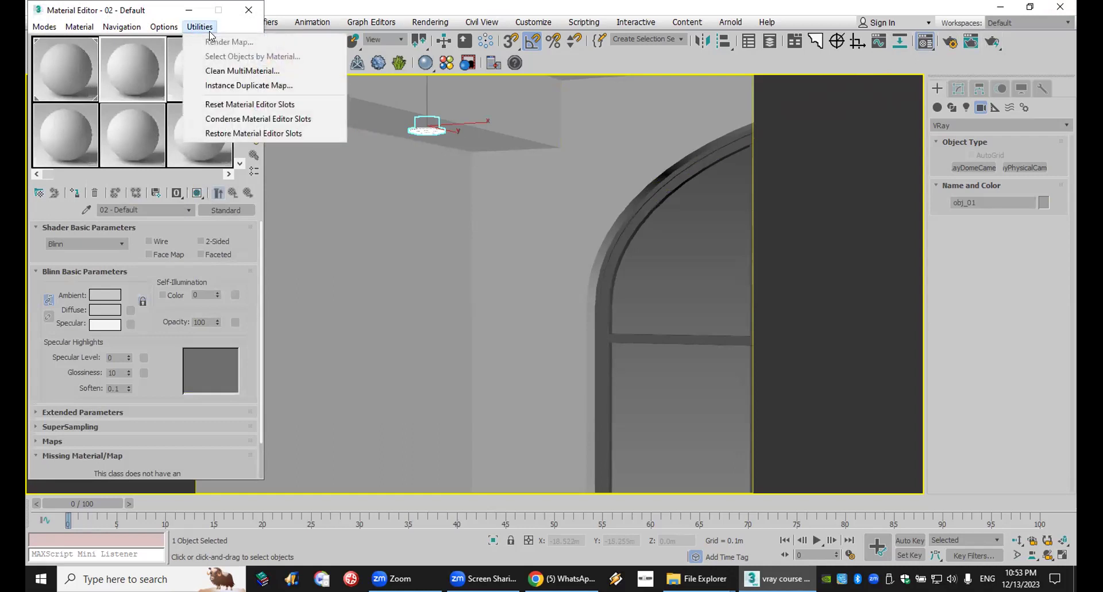
pyautogui.click(248, 106)
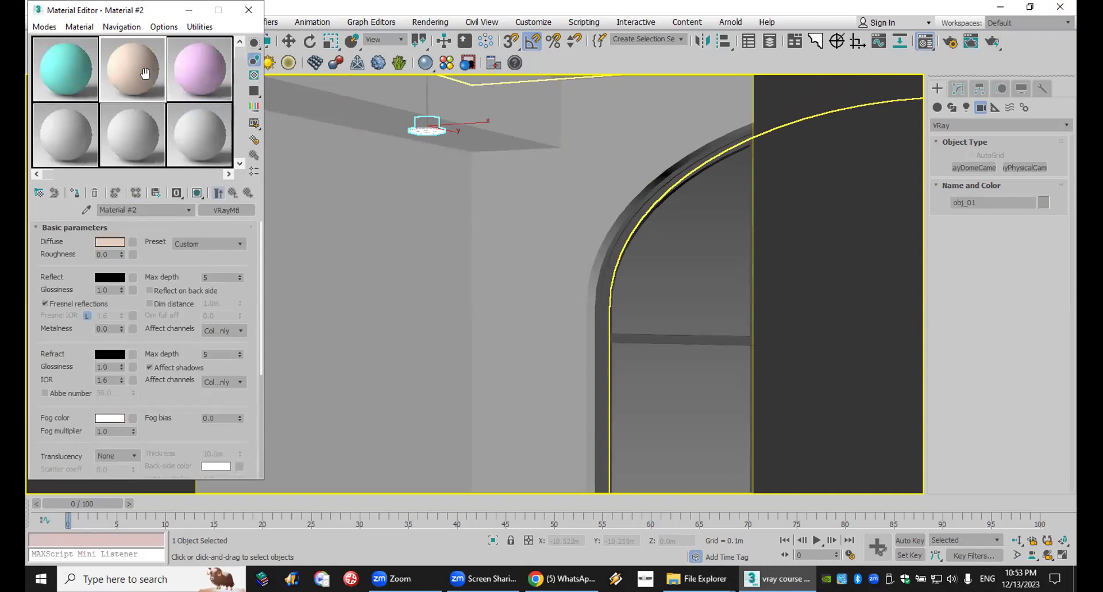
# Apply the Gold (Rough) preset to Material #2 and turn on its shaded display in the viewport.
pyautogui.click(216, 242)
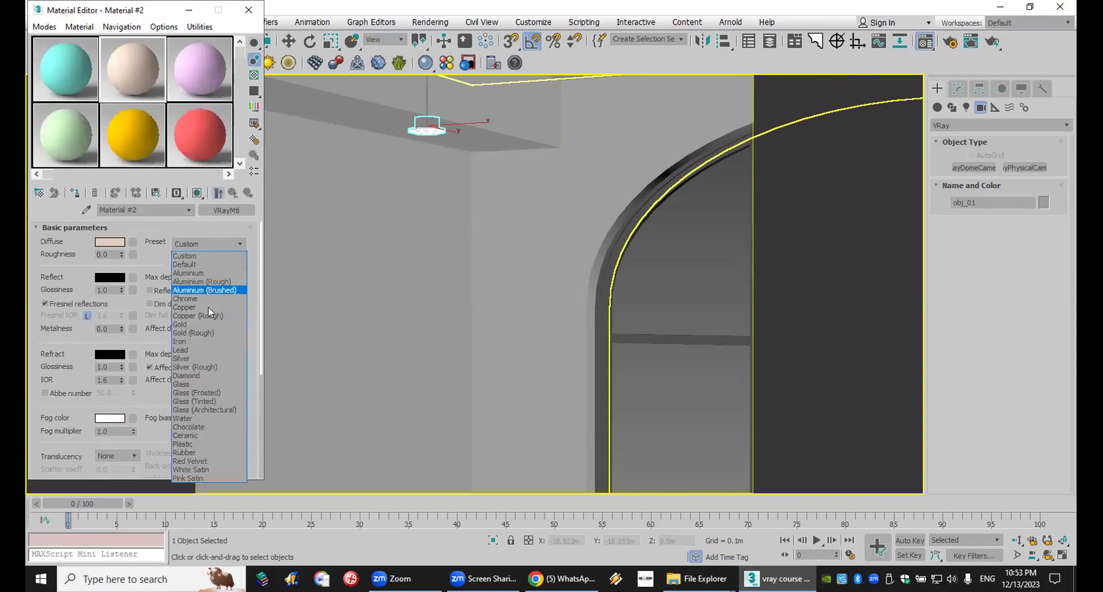
pyautogui.click(208, 332)
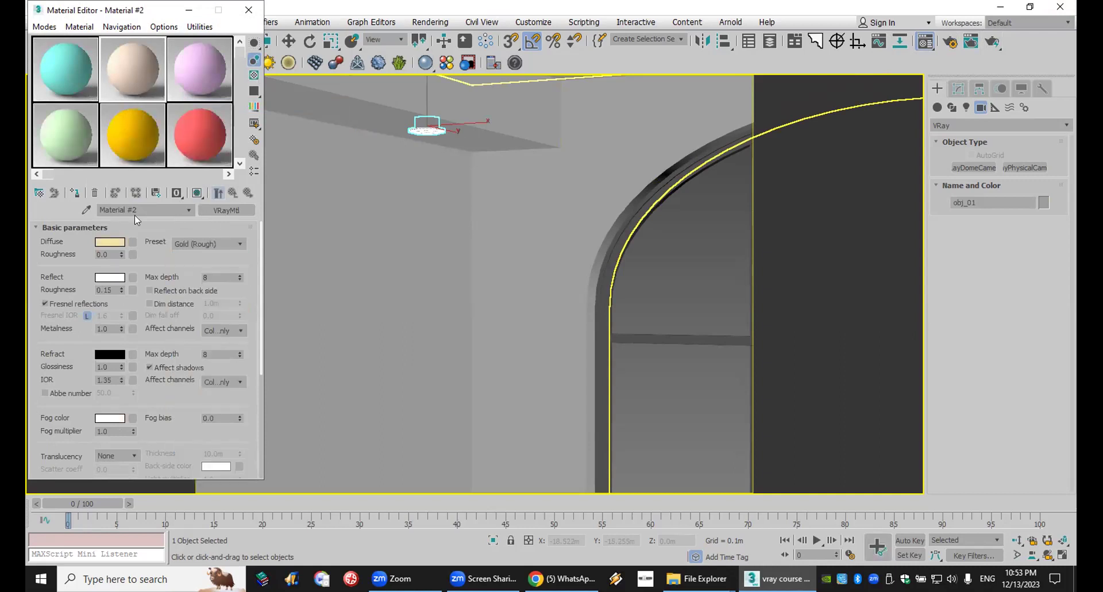
pyautogui.click(197, 192)
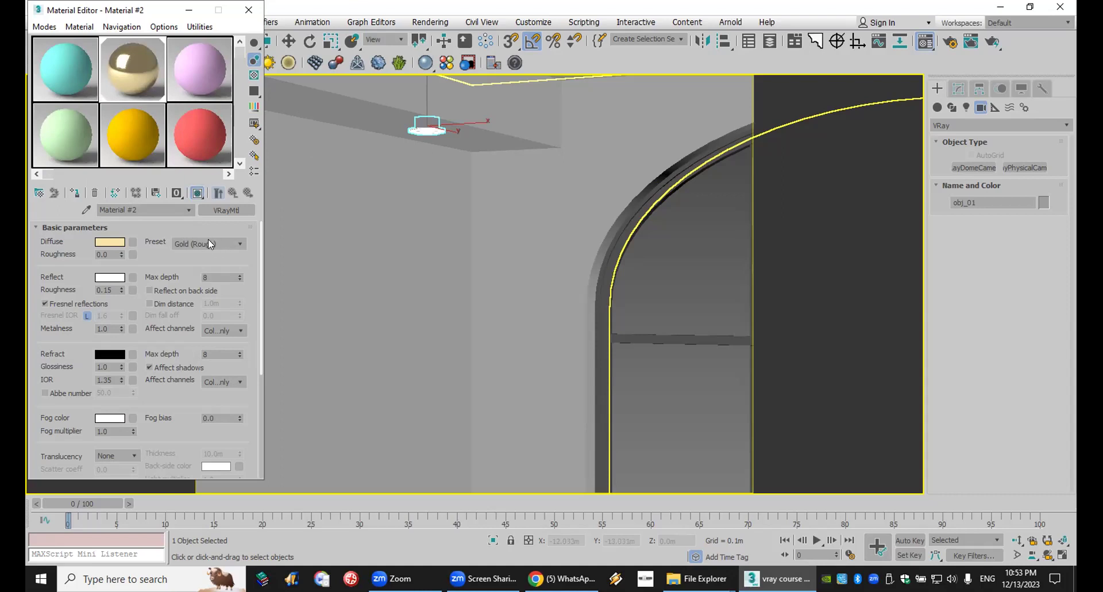
# Orbit and truck the cam_3 camera to frame the ceiling spotlight from below, and close the Material Editor.
pyautogui.click(1048, 555)
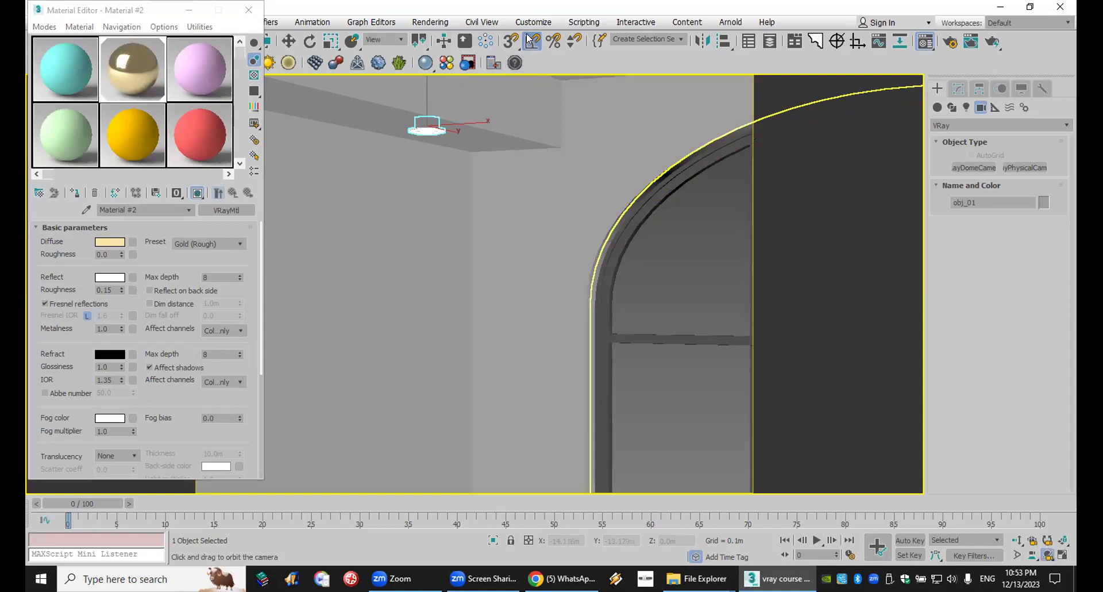
pyautogui.moveTo(430, 140)
pyautogui.mouseDown()
pyautogui.moveTo(423, 115)
pyautogui.moveTo(418, 136)
pyautogui.mouseUp()
pyautogui.click(1033, 555)
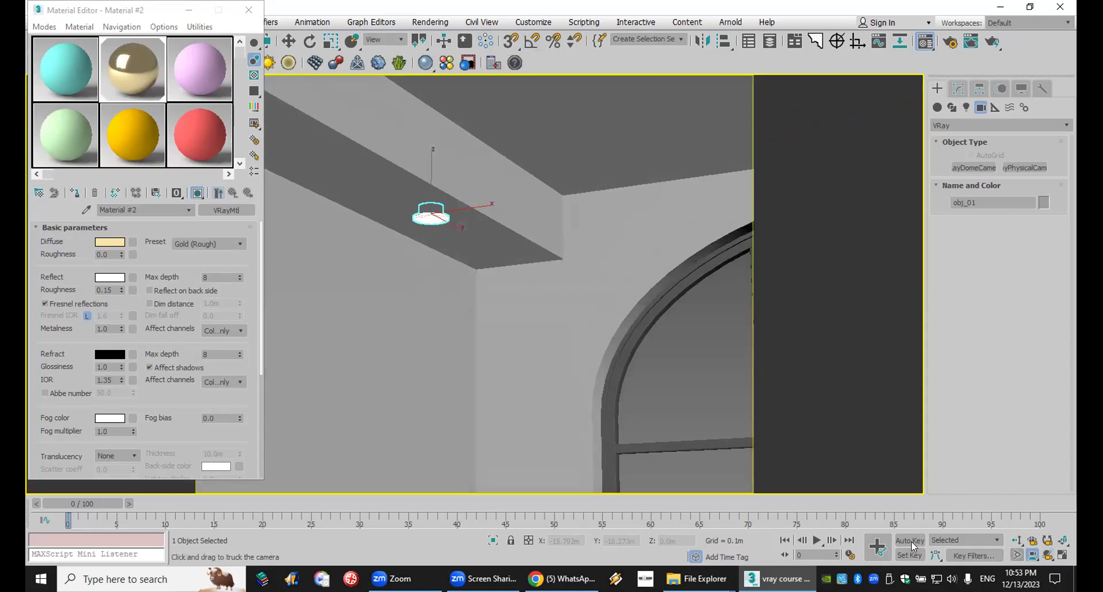
pyautogui.moveTo(534, 333); pyautogui.dragTo(547, 275)
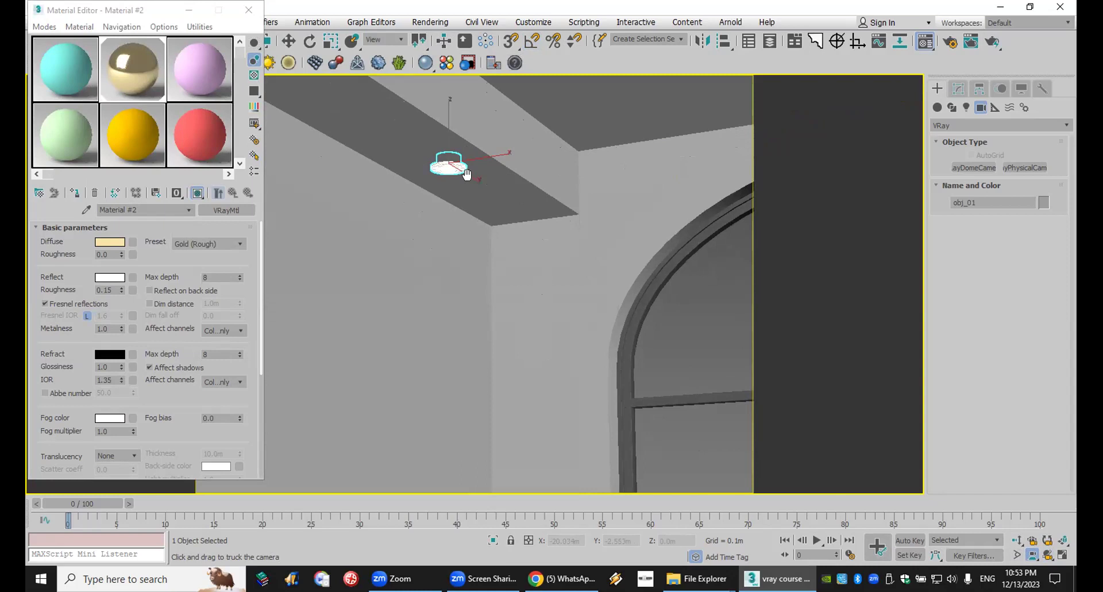
pyautogui.click(248, 9)
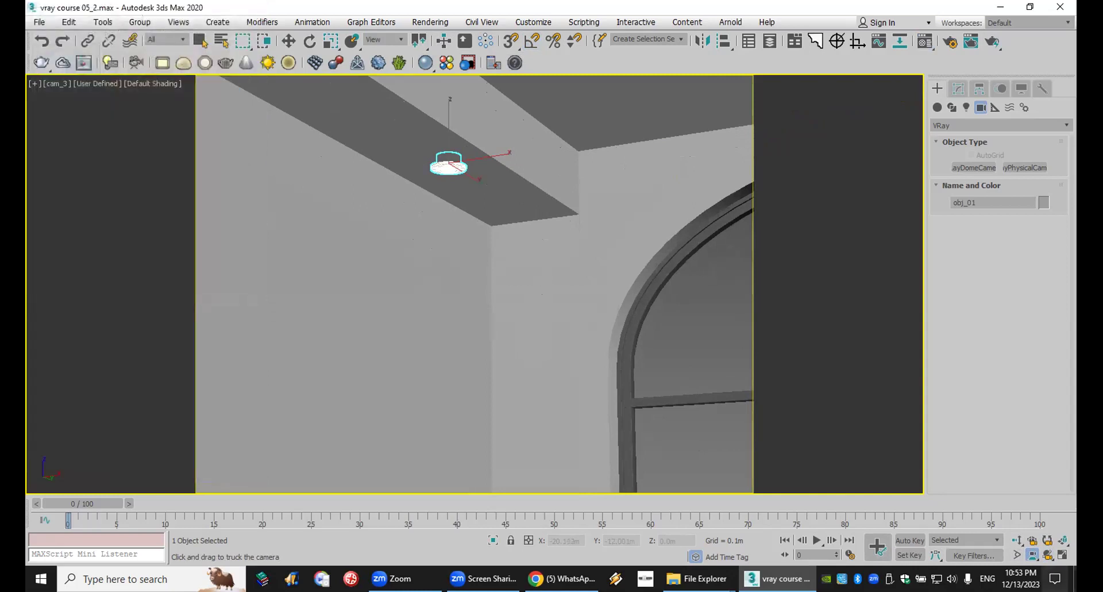
# Restore the four-viewport layout and isolate the selected spotlight fixture, with a close-up of it in the Top viewport.
pyautogui.click(1063, 556)
pyautogui.scroll(5, 262, 167)
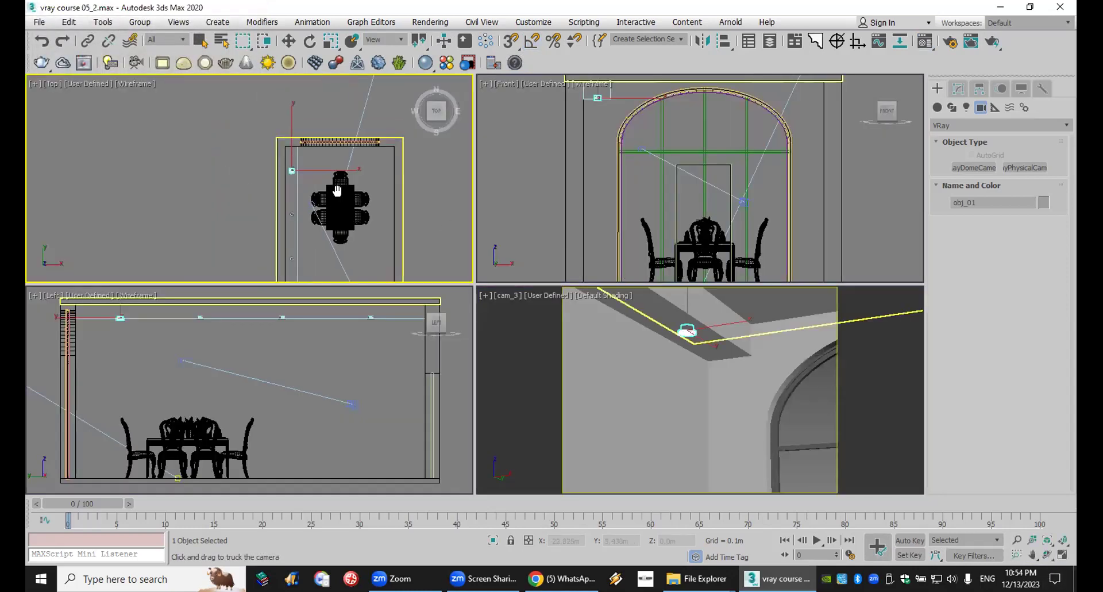
pyautogui.scroll(5, 285, 171)
pyautogui.hotkey('ctrl', 'p')
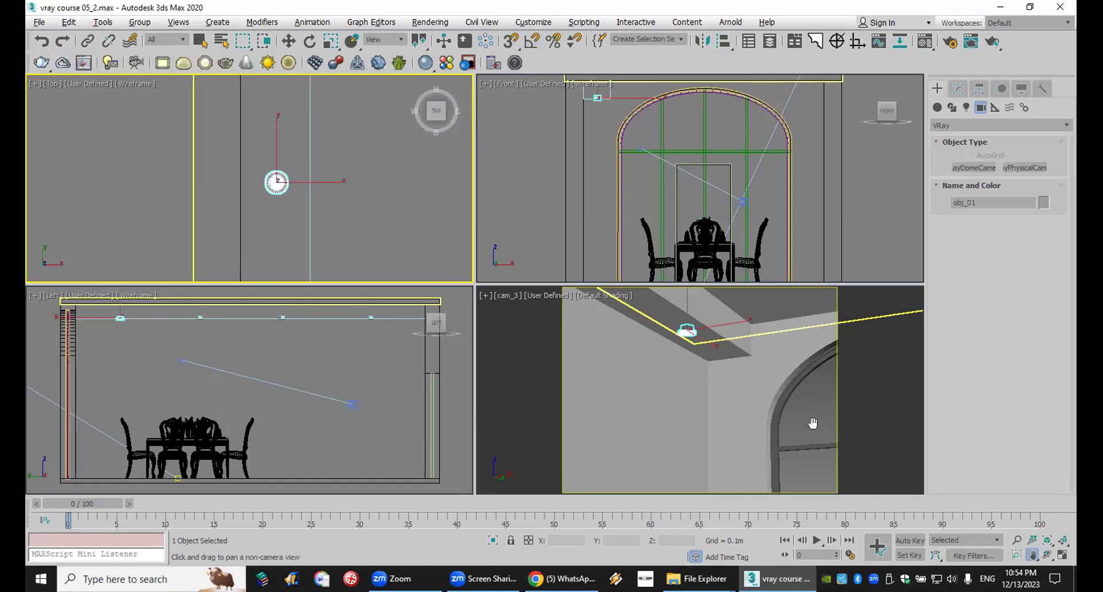
pyautogui.moveTo(815, 421); pyautogui.dragTo(825, 420)
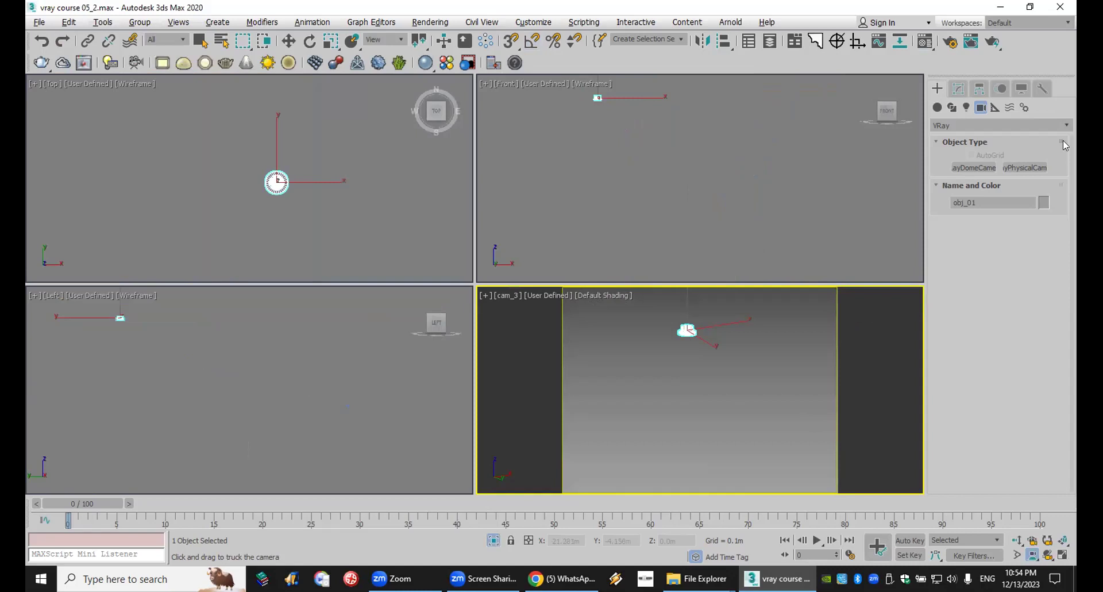
# Create a Disc-type VRayLight with a radius of about 0.023 m over the spotlight fixture in the Top viewport.
pyautogui.click(967, 107)
pyautogui.click(981, 126)
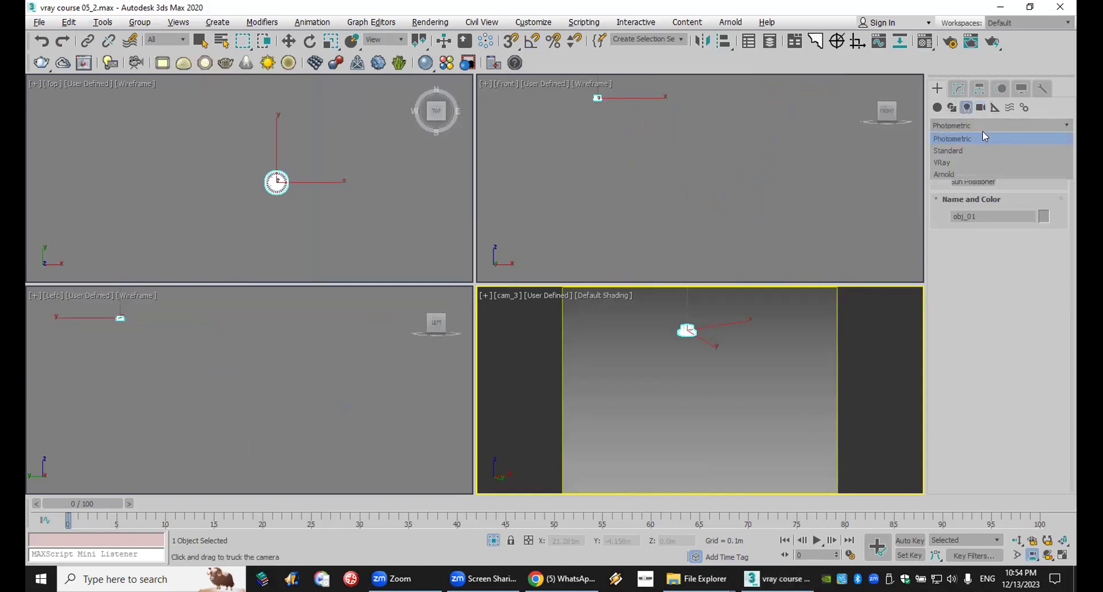
pyautogui.click(983, 162)
pyautogui.click(977, 168)
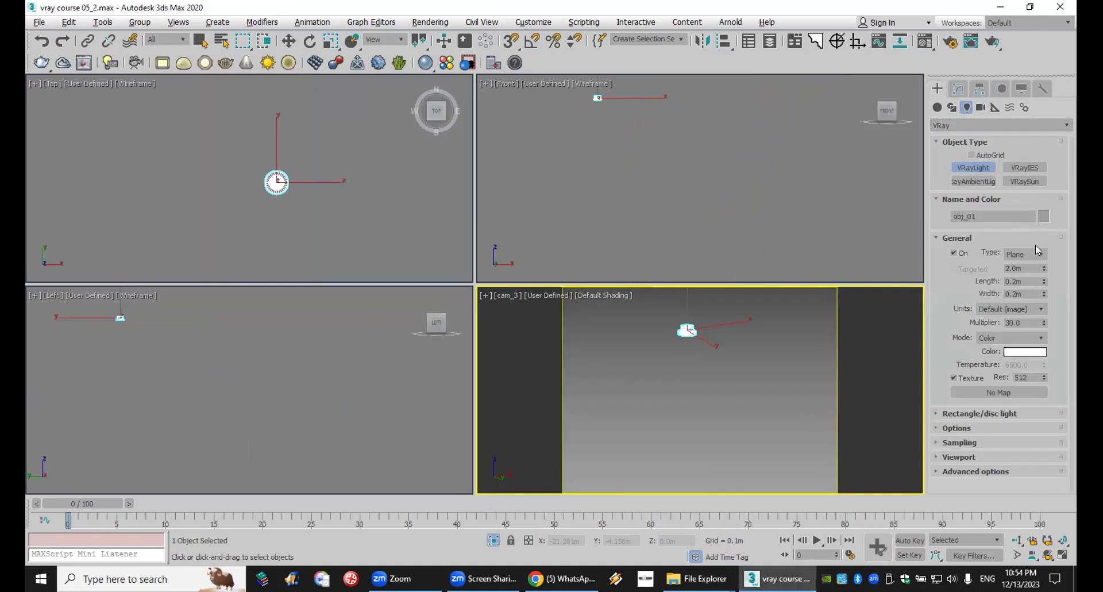
pyautogui.click(1036, 255)
pyautogui.click(1029, 300)
pyautogui.moveTo(276, 180); pyautogui.dragTo(276, 166)
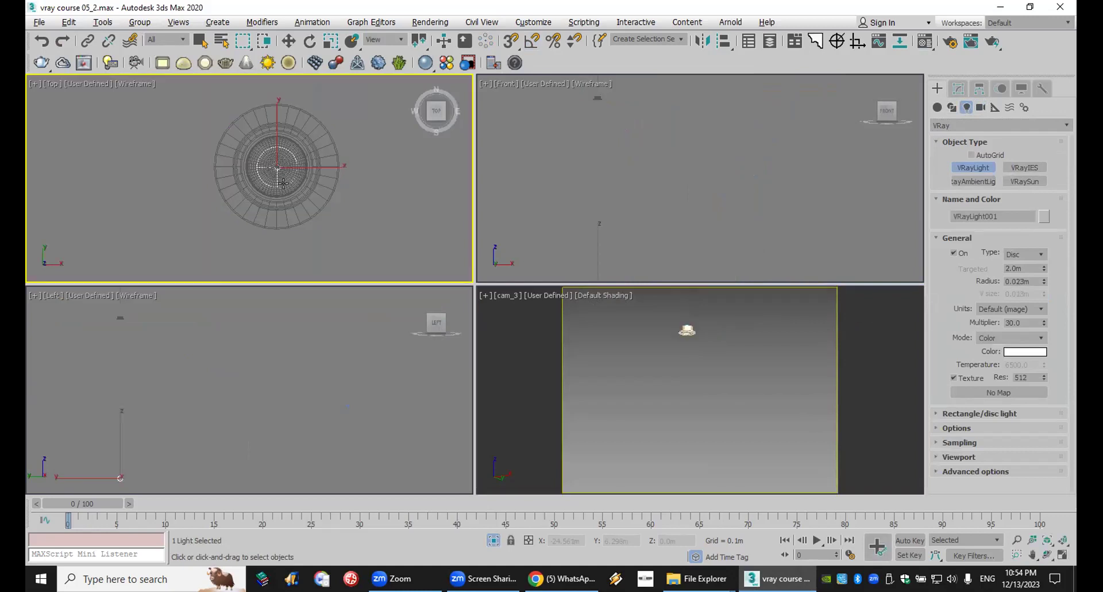
# Enable 3D snapping to Pivot instead of grid points and vertices, and move the disc light onto the fixture's pivot.
pyautogui.click(511, 41)
pyautogui.rightClick(511, 41)
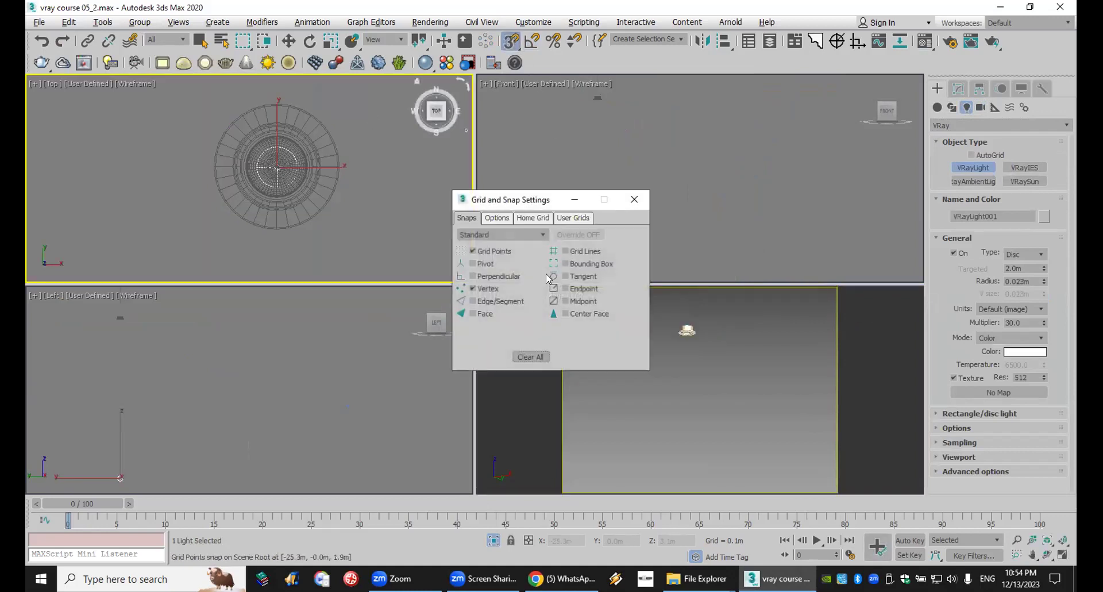
pyautogui.click(473, 251)
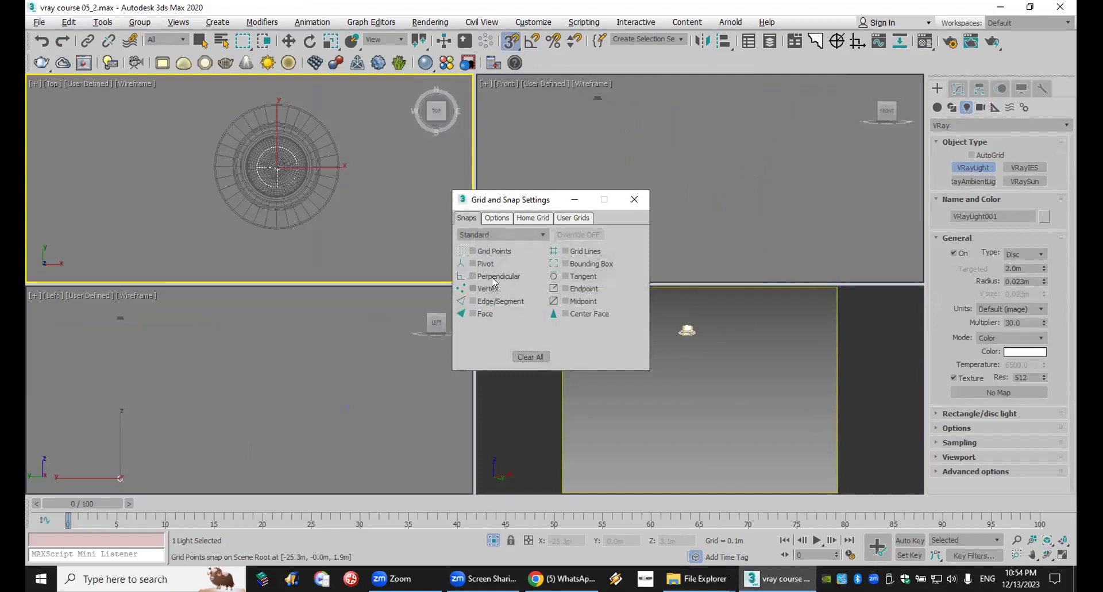
pyautogui.click(635, 200)
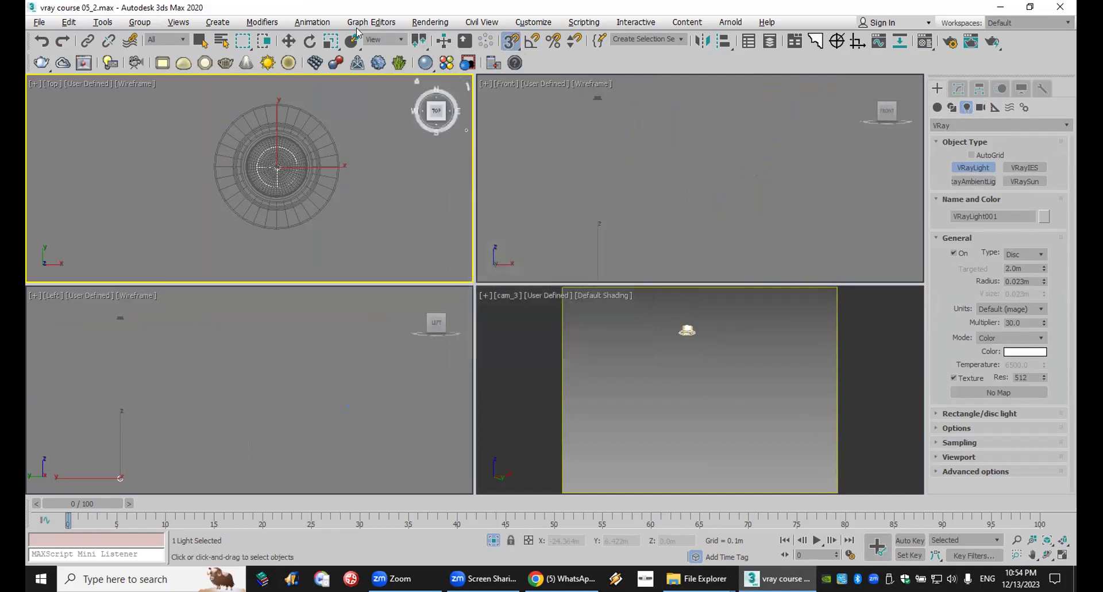
pyautogui.click(294, 44)
pyautogui.moveTo(280, 163)
pyautogui.mouseDown()
pyautogui.moveTo(327, 153)
pyautogui.moveTo(277, 166)
pyautogui.mouseUp()
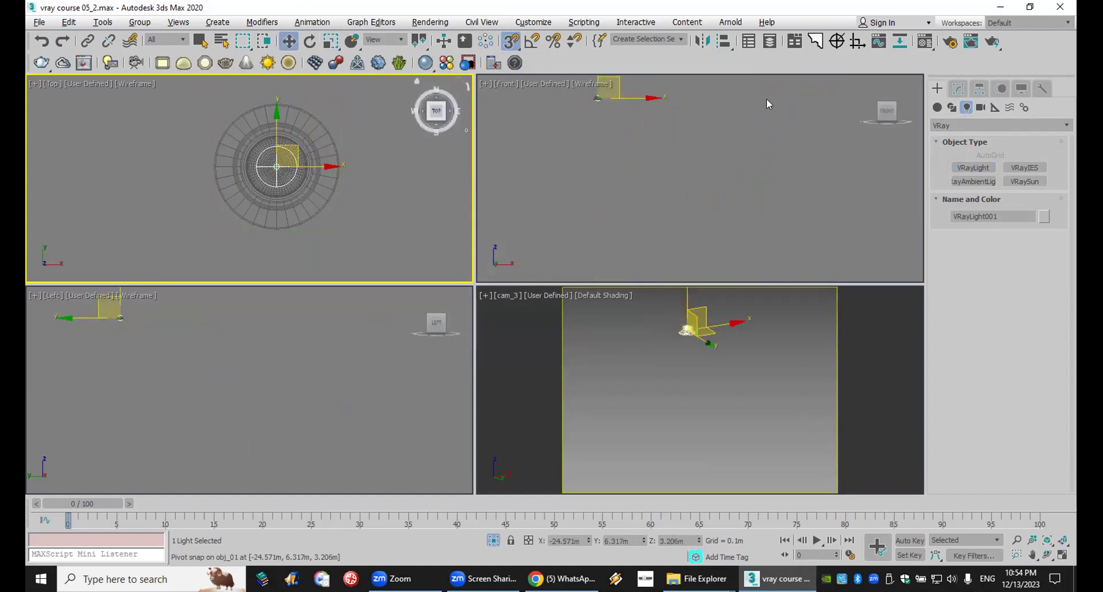
# Set the disc light's radius to 0.034 m and, with snapping off, lower it inside the fixture to a height of about 3.182 m.
pyautogui.click(958, 88)
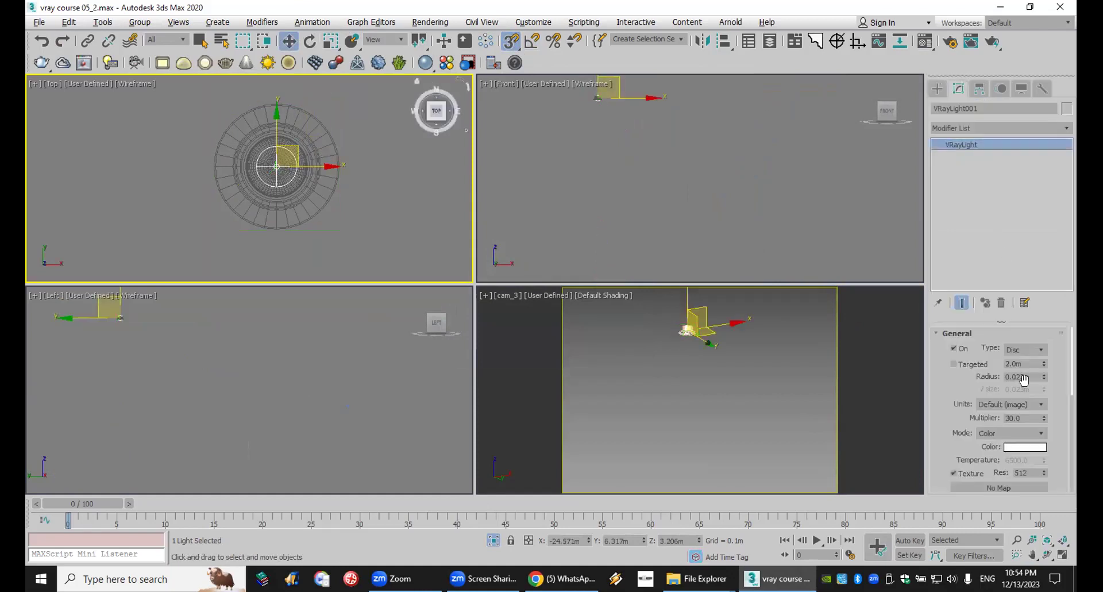
pyautogui.moveTo(1044, 377); pyautogui.dragTo(1043, 344)
pyautogui.moveTo(598, 80); pyautogui.dragTo(636, 132, button='middle')
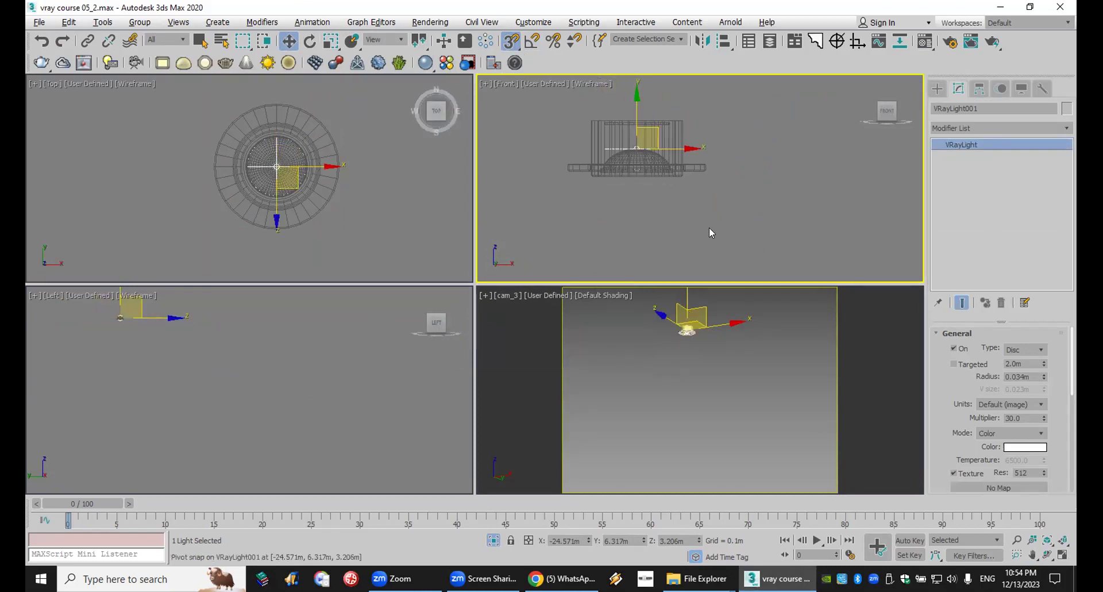
pyautogui.press('s')
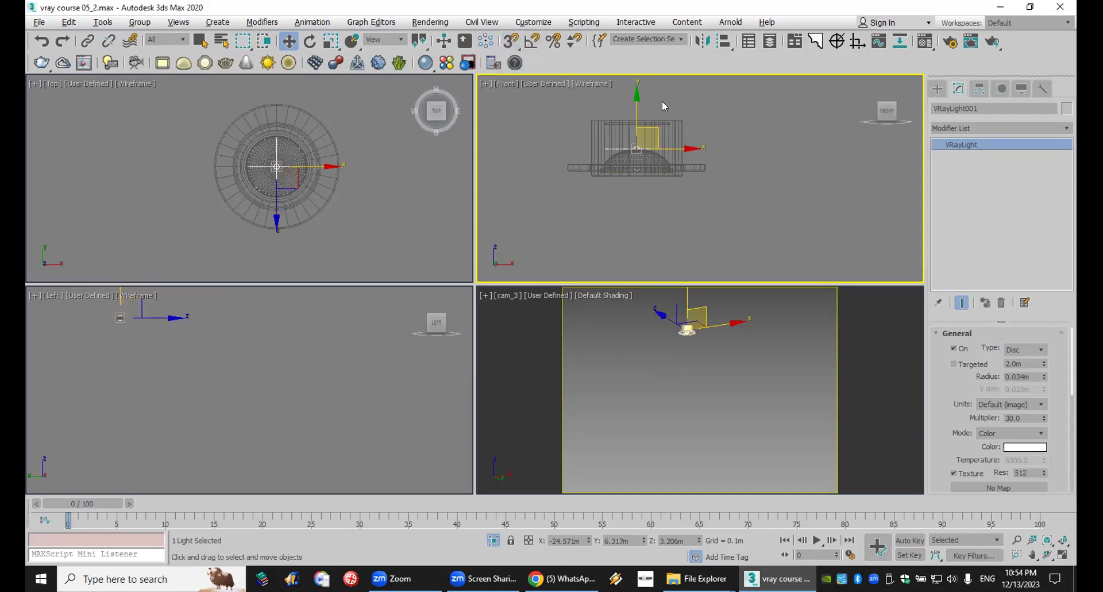
pyautogui.moveTo(642, 103); pyautogui.dragTo(633, 123)
pyautogui.scroll(5, 633, 123)
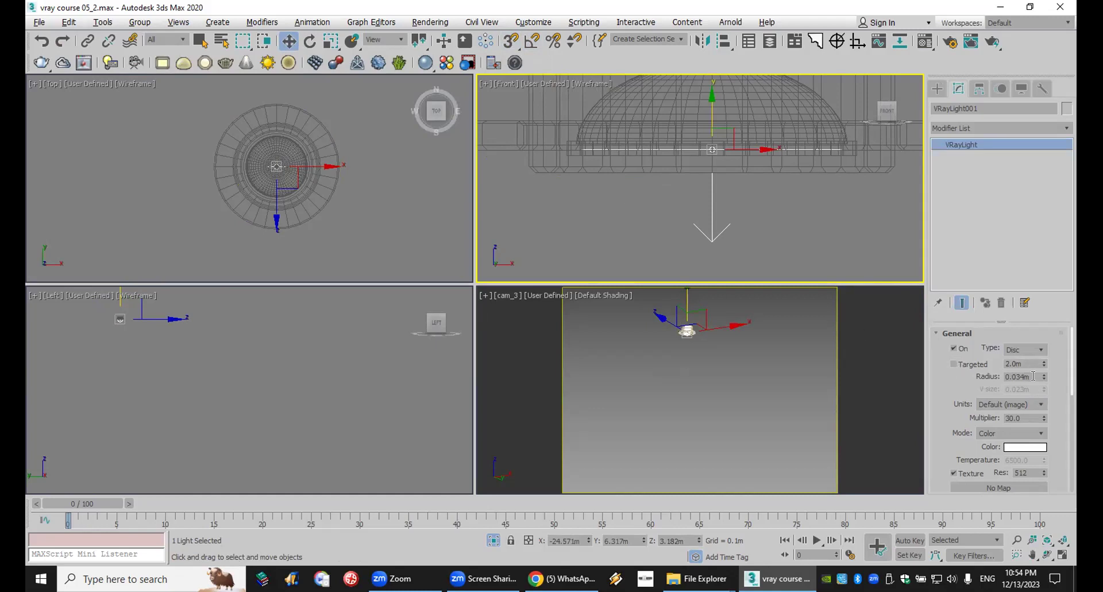
# Slightly enlarge the V-Ray disc light's radius, deselect it, and end isolation so the whole room is displayed.
pyautogui.moveTo(1045, 377); pyautogui.dragTo(1045, 373)
pyautogui.click(794, 226)
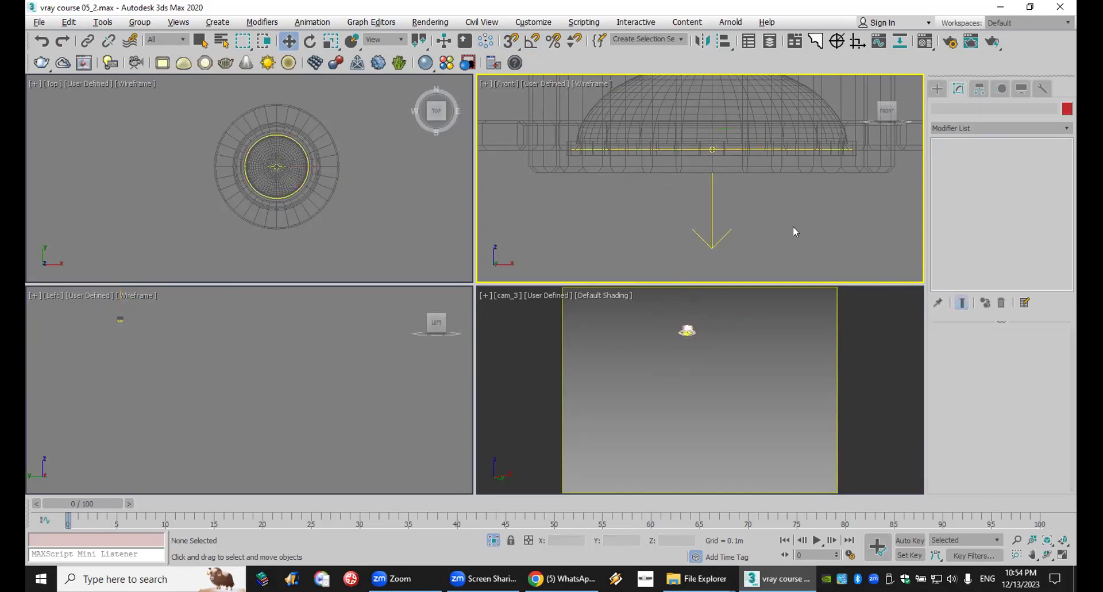
pyautogui.click(719, 332)
pyautogui.click(486, 541)
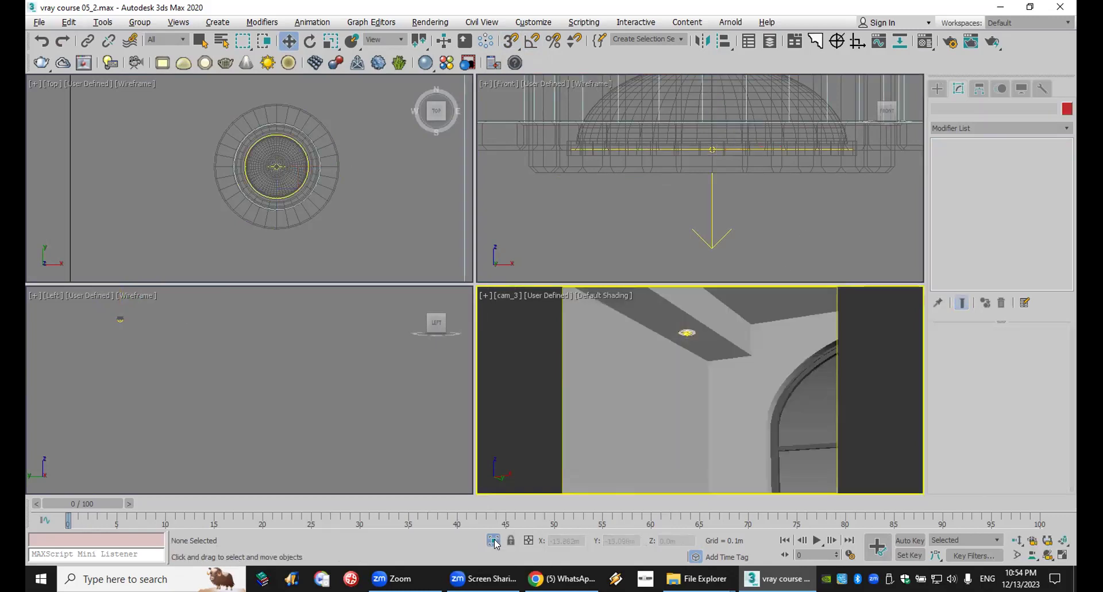
pyautogui.click(510, 295)
pyautogui.moveTo(690, 273)
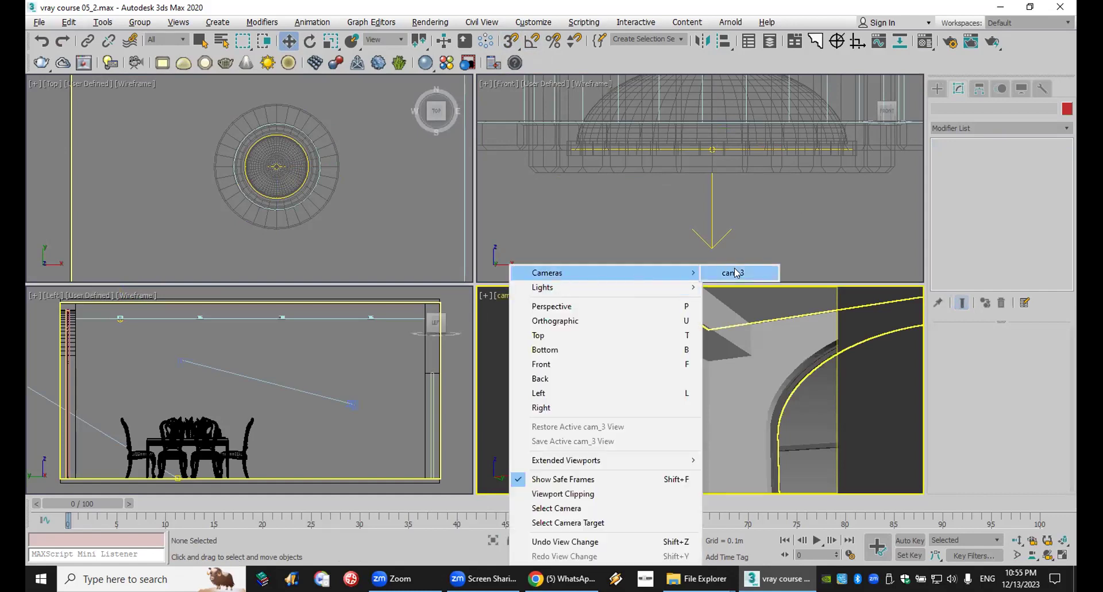
pyautogui.click(862, 199)
# Create a V-Ray physical camera beside the ceiling downlight in the Top view, with a target distance of about 0.12 m.
pyautogui.click(937, 88)
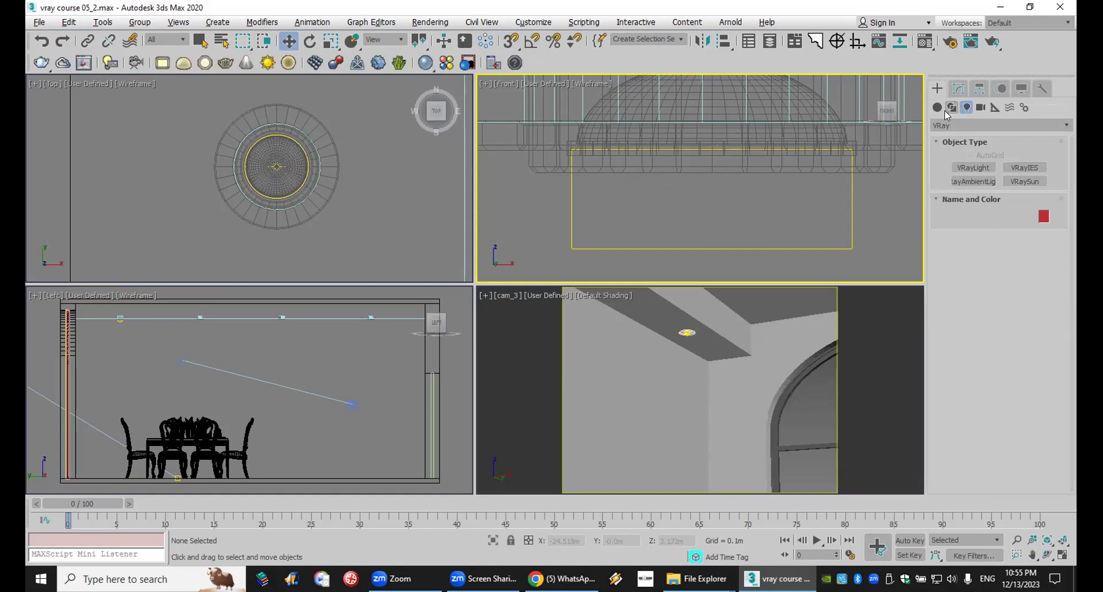
pyautogui.click(981, 108)
pyautogui.click(1018, 167)
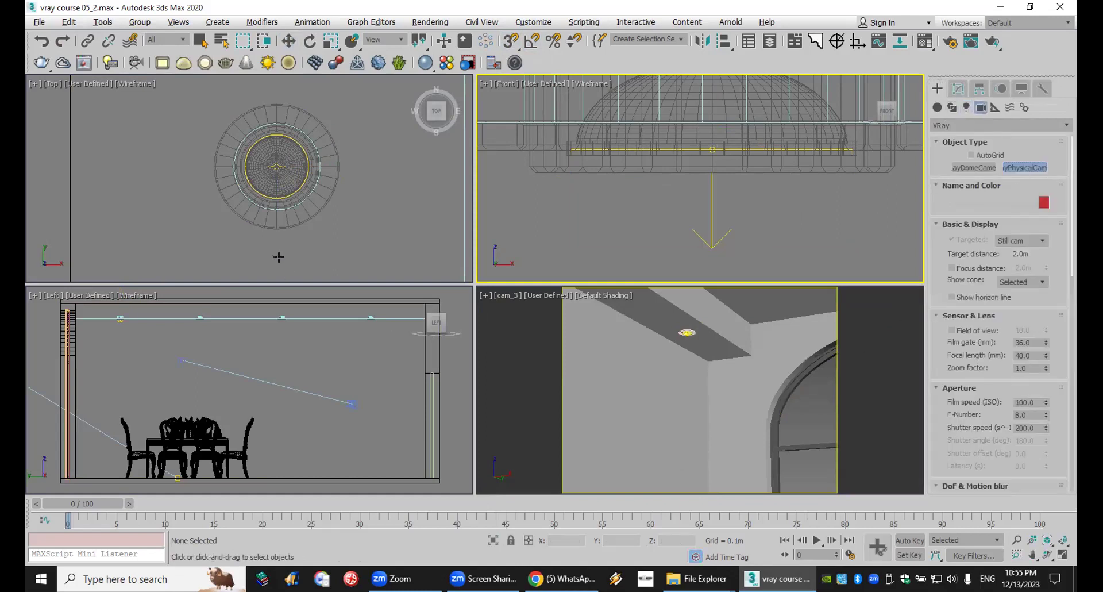
pyautogui.moveTo(279, 255); pyautogui.dragTo(349, 257)
# Match the new V-Ray camera to a perspective view of the room and narrow its field of view around the ceiling downlight.
pyautogui.click(684, 374)
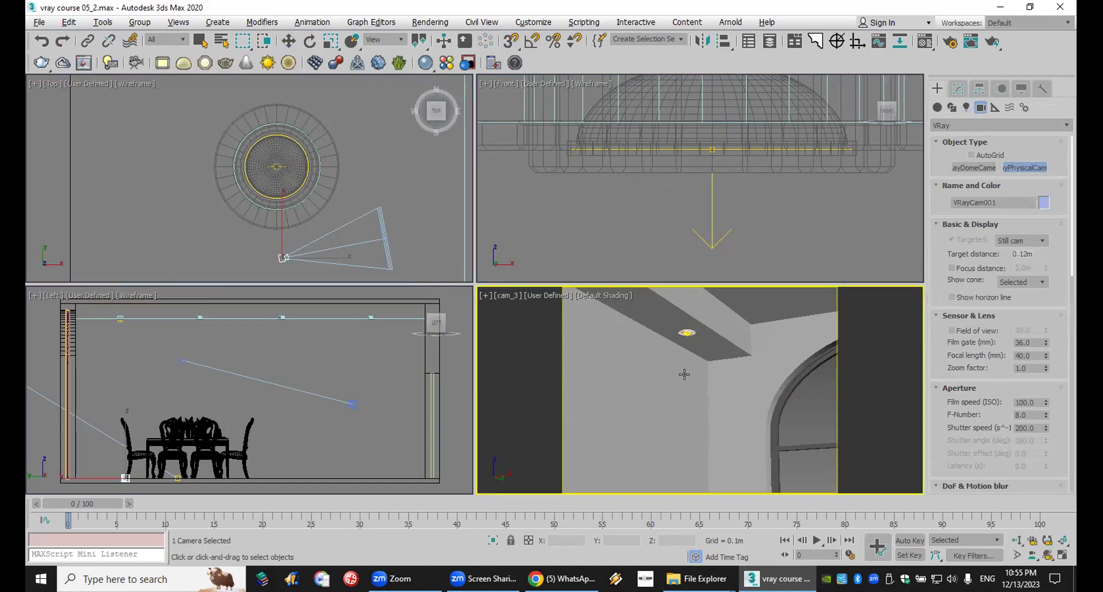
pyautogui.press('p')
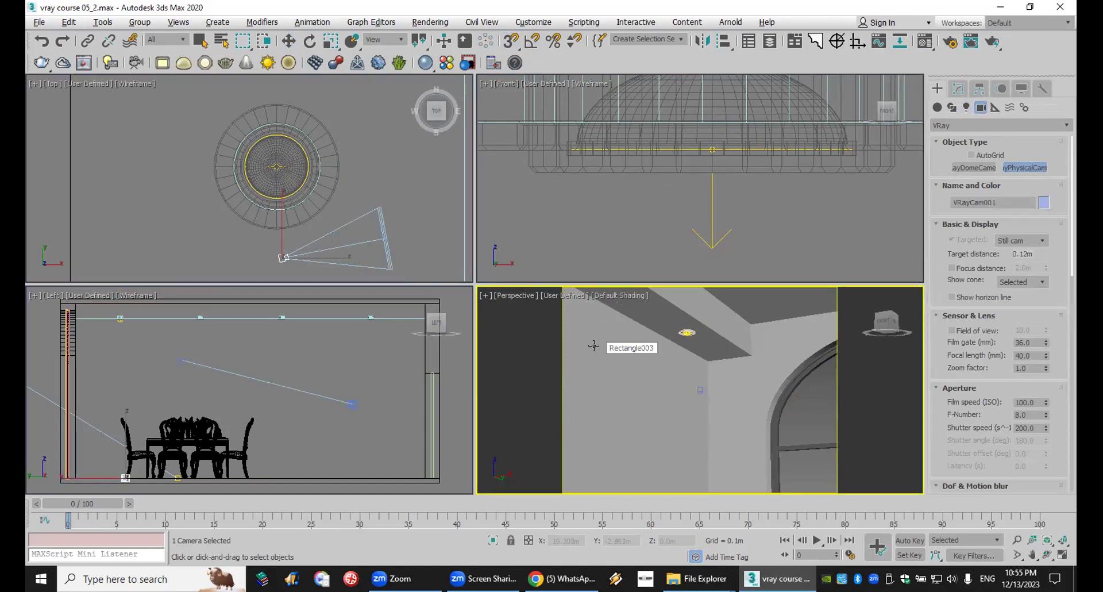
pyautogui.press('w')
pyautogui.press('c')
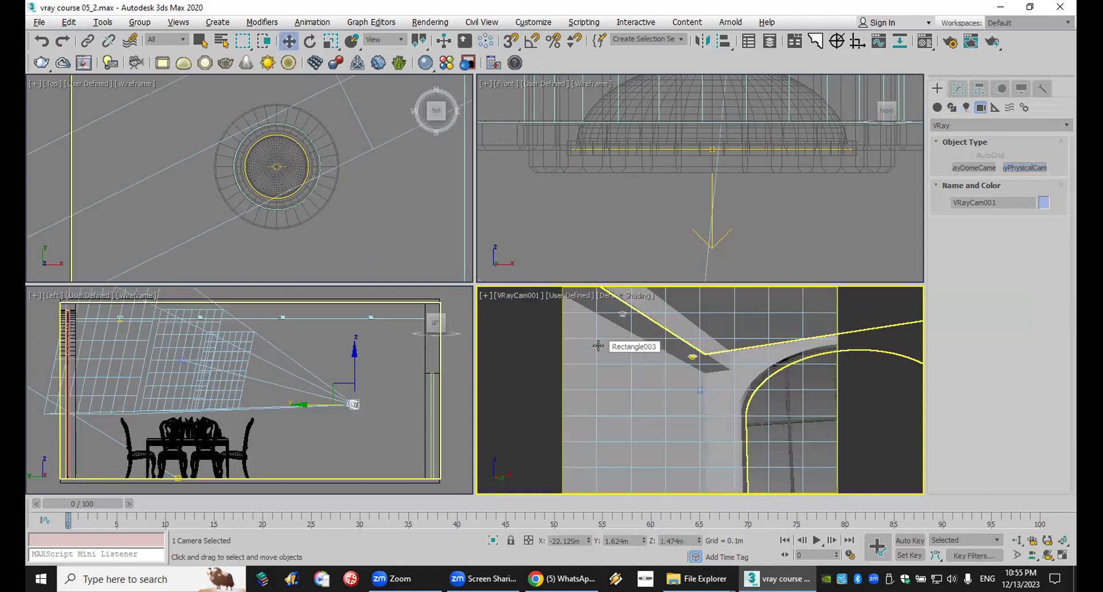
pyautogui.moveTo(857, 492); pyautogui.dragTo(697, 302)
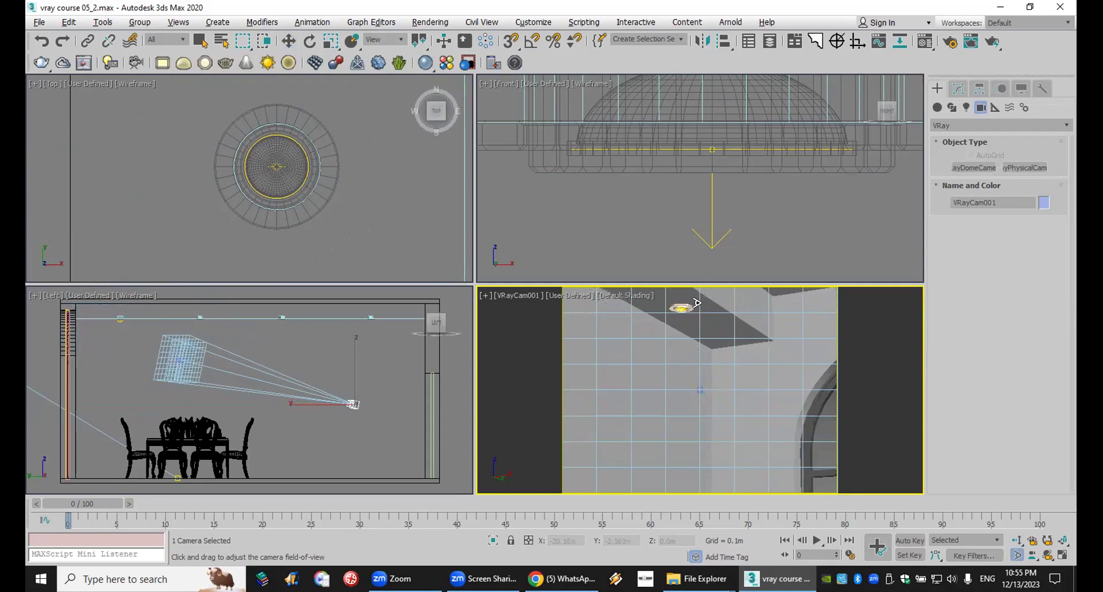
# Switch to WhatsApp Web and look through the recent renders in the 3D MAX OL group chat.
pyautogui.click(39, 22)
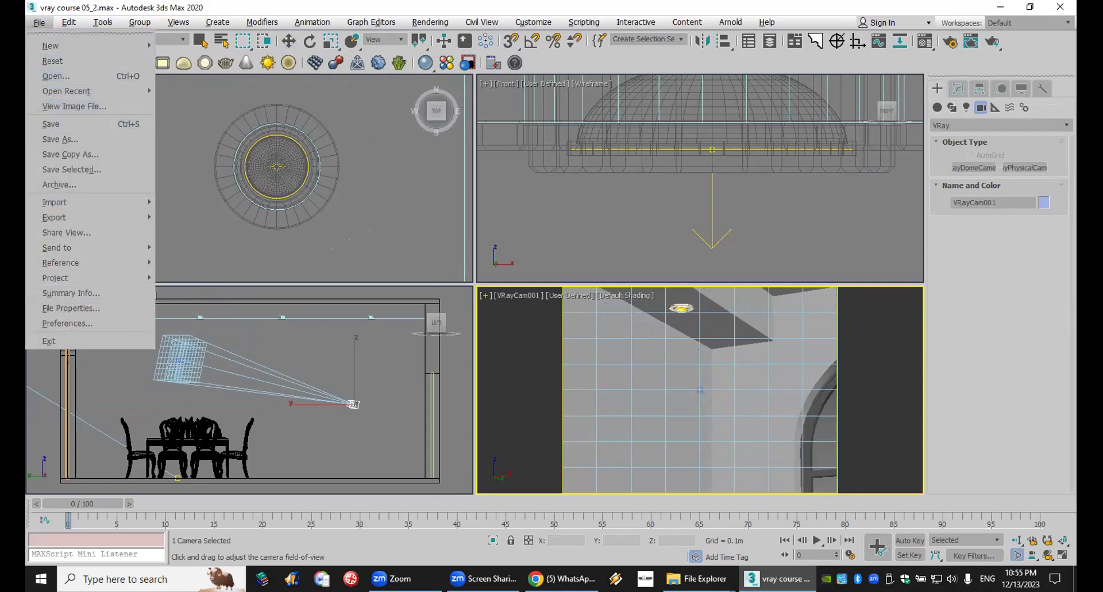
pyautogui.hotkey('alt', 'Tab')
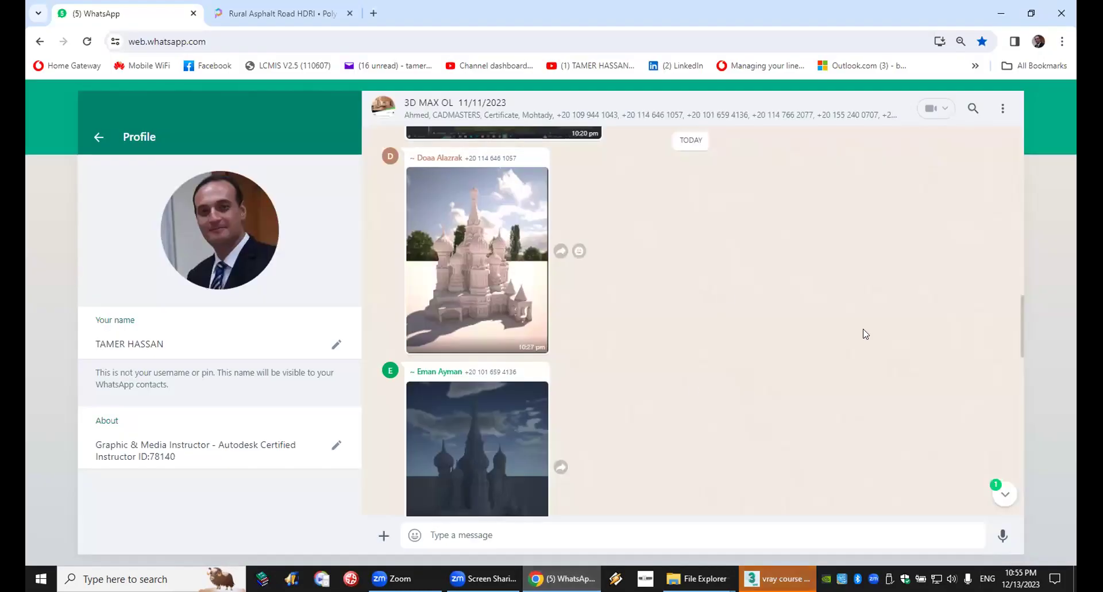
pyautogui.click(1006, 496)
pyautogui.scroll(10, 648, 251)
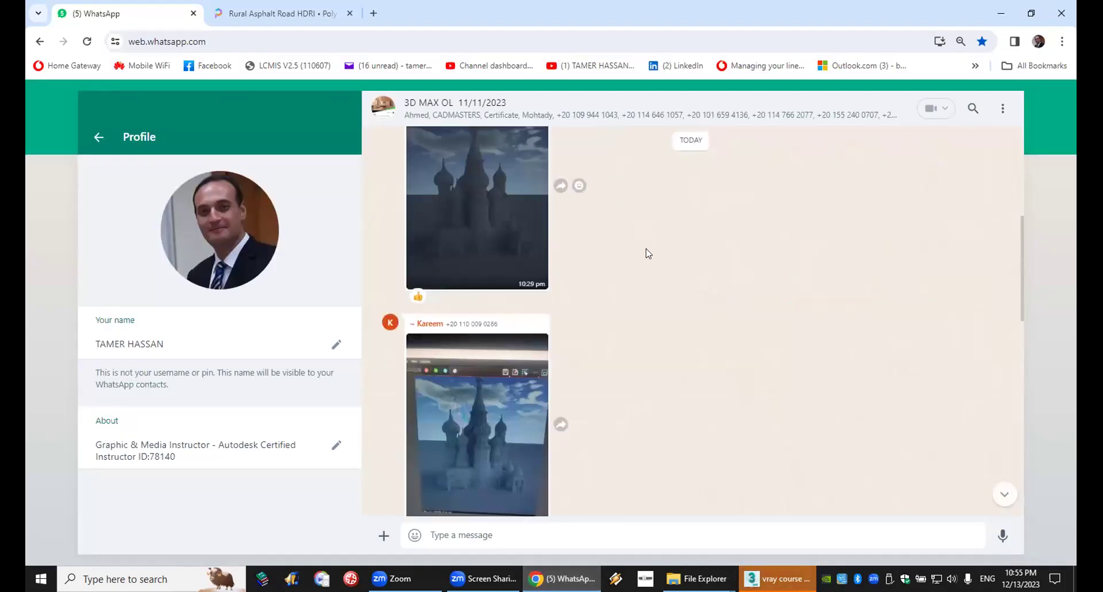
pyautogui.scroll(-6, 647, 252)
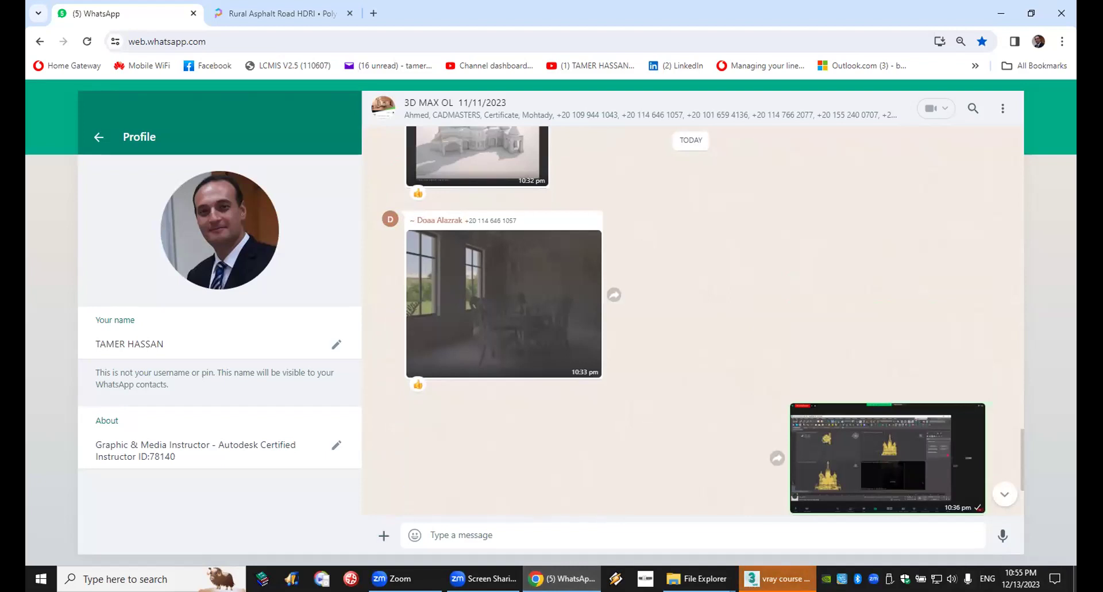
pyautogui.press('super+d')
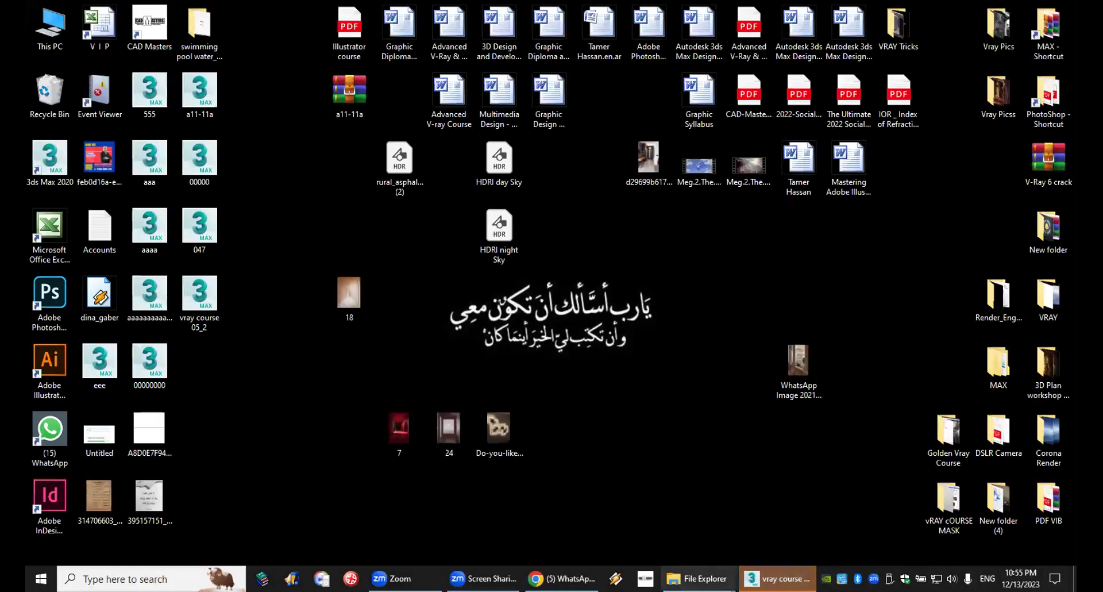
# Return to 3ds Max and save the vray course 05_2 scene.
pyautogui.click(776, 578)
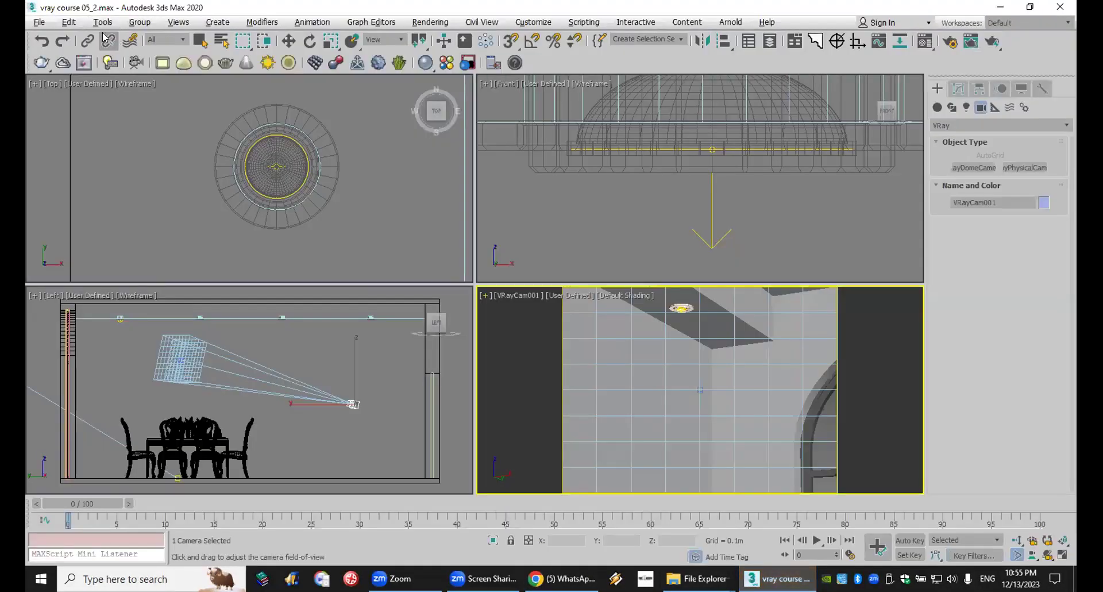
pyautogui.click(39, 26)
pyautogui.click(129, 121)
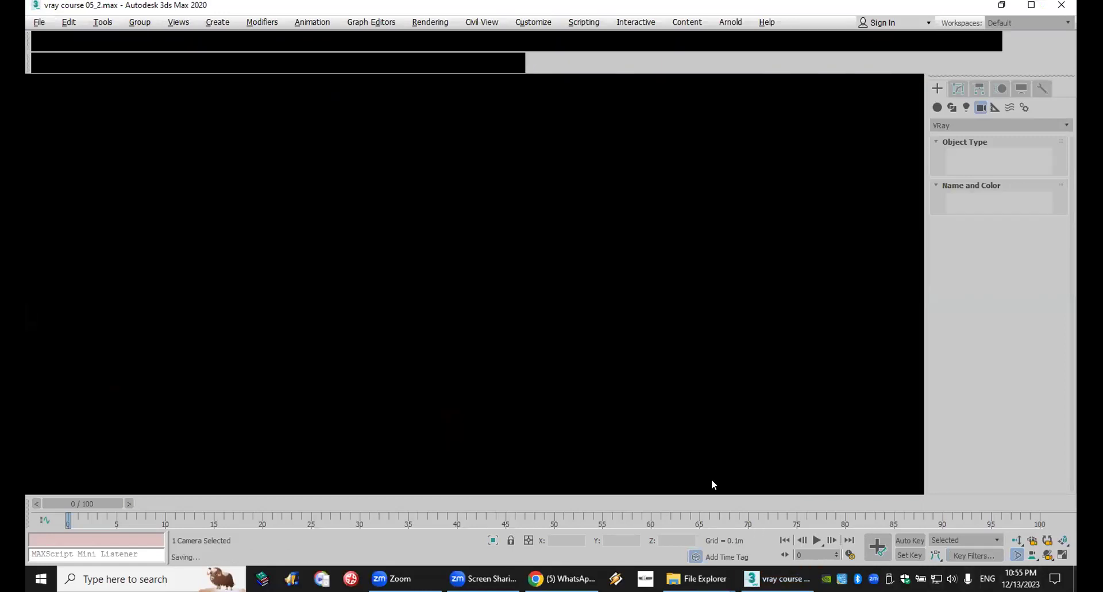
# Send the vray course 05_2.max file from the desktop to the 3D MAX OL group chat in WhatsApp Web.
pyautogui.press('super+d')
pyautogui.moveTo(197, 300); pyautogui.dragTo(735, 389)
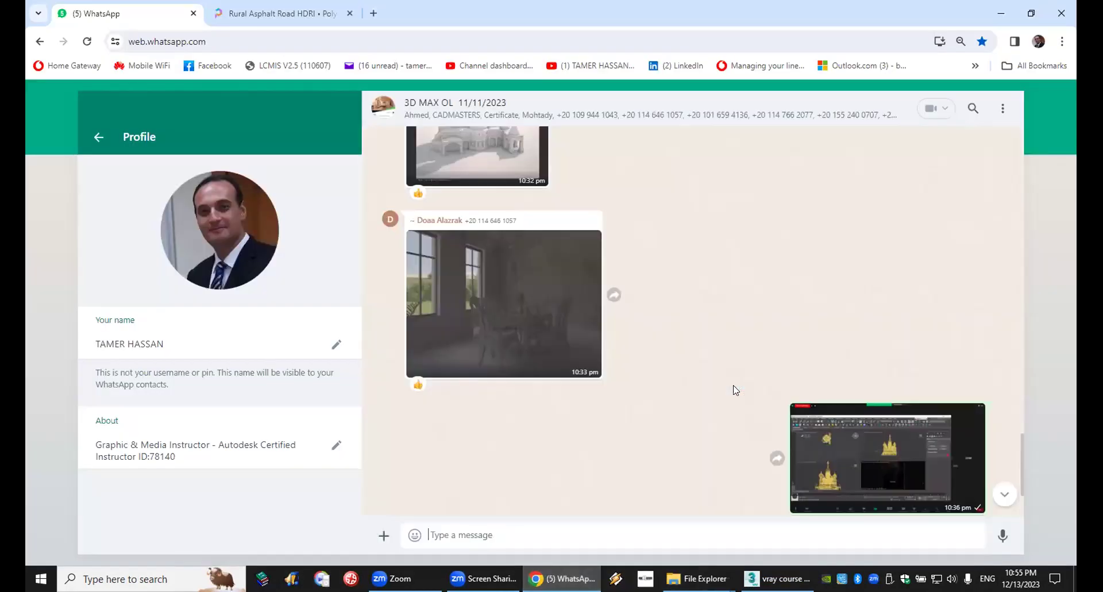
pyautogui.click(1076, 577)
pyautogui.moveTo(200, 303); pyautogui.dragTo(644, 397)
pyautogui.click(995, 521)
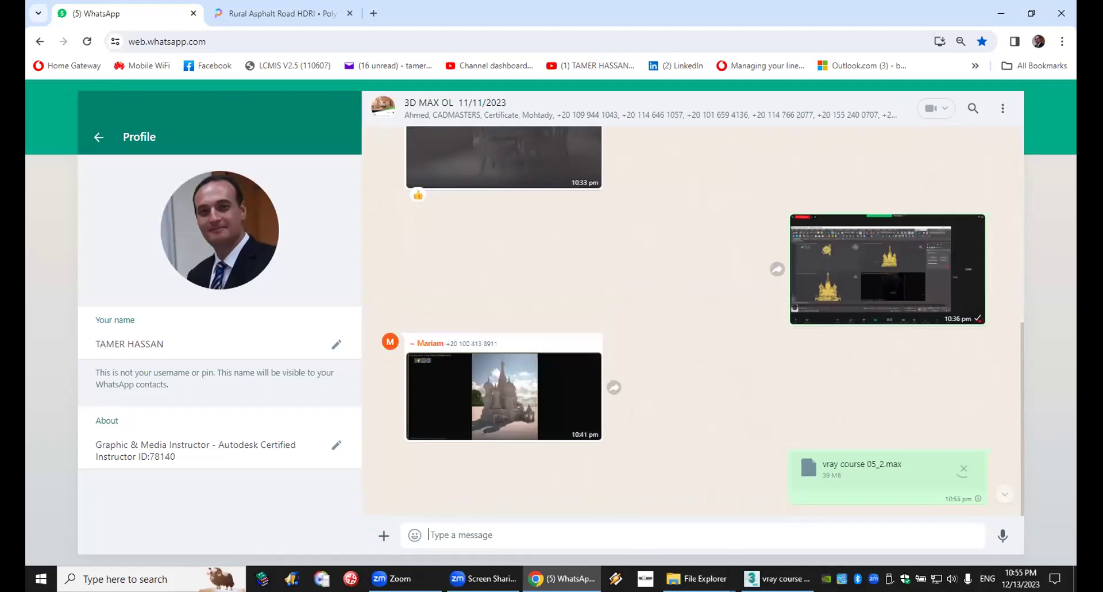
# Return to 3ds Max, review the V-Ray render settings, and render the VRayCam001 view.
pyautogui.hotkey('alt', 'Tab')
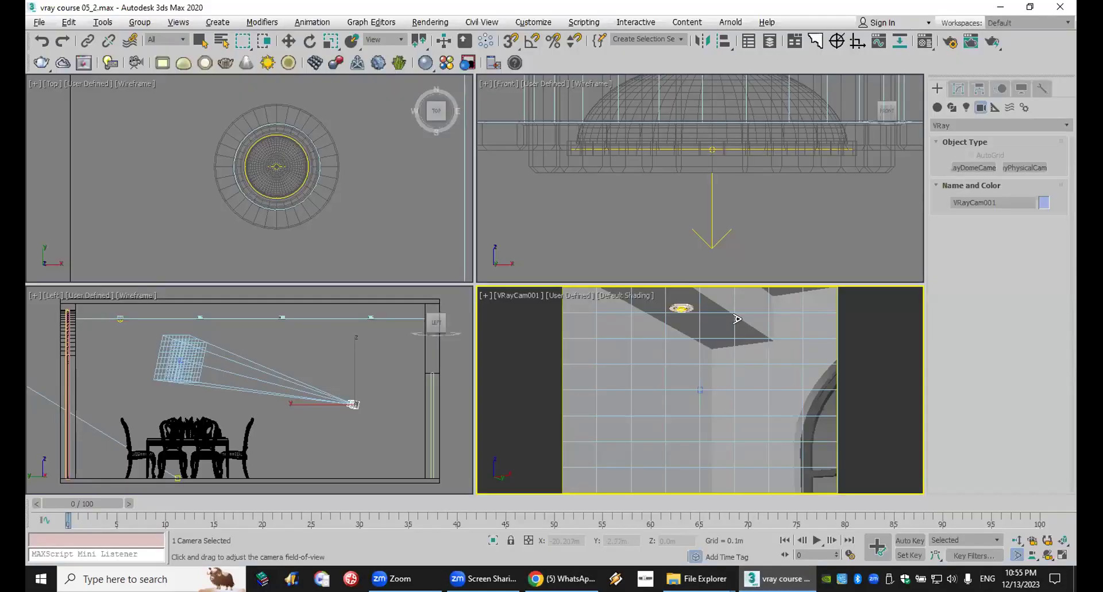
pyautogui.click(415, 21)
pyautogui.click(451, 89)
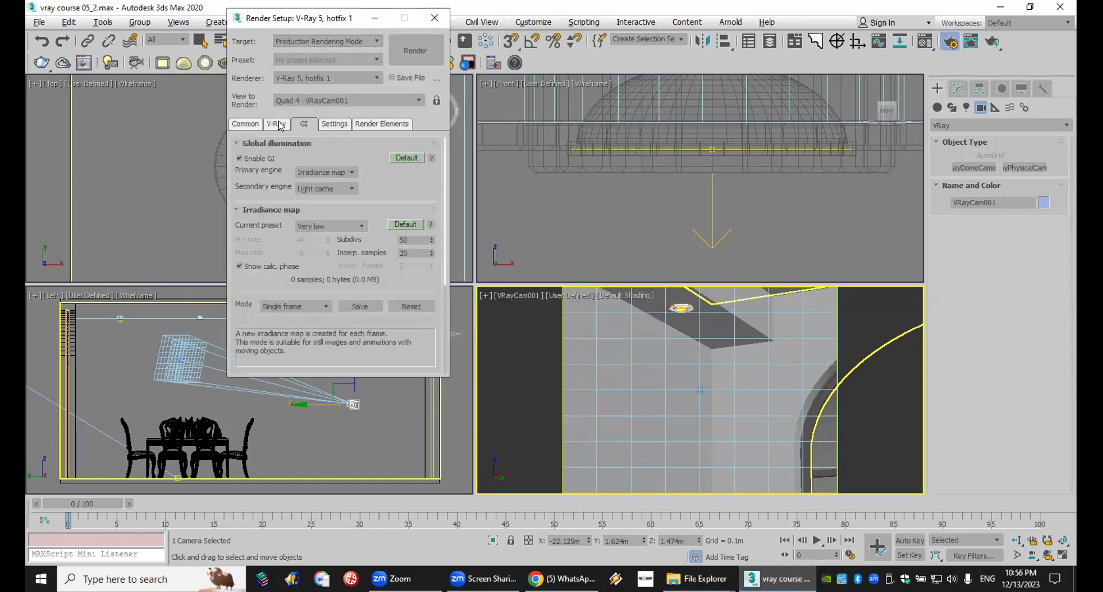
pyautogui.click(277, 124)
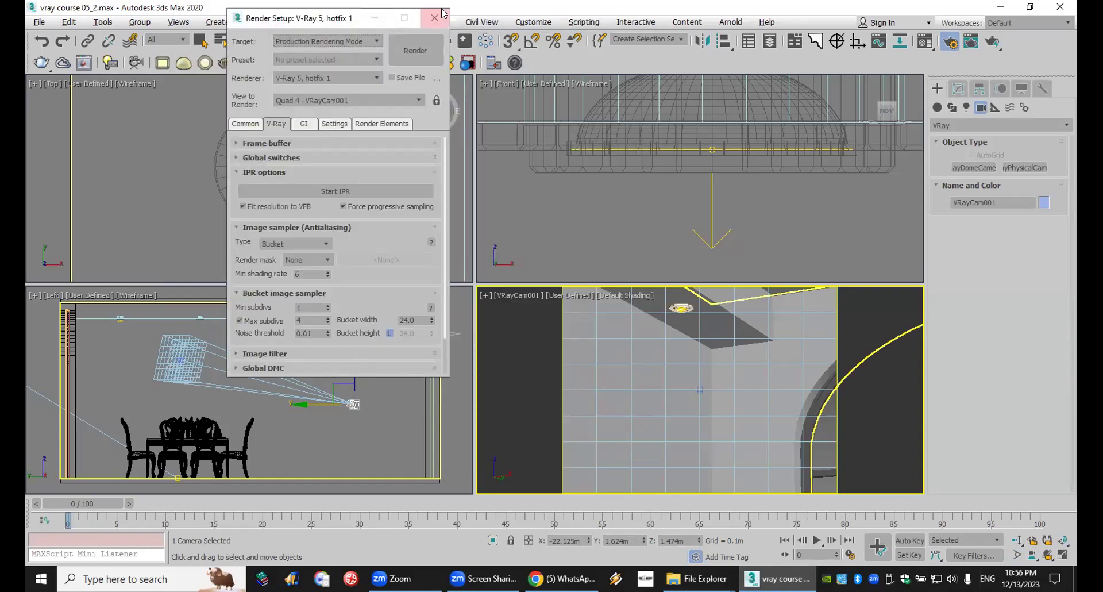
pyautogui.click(416, 46)
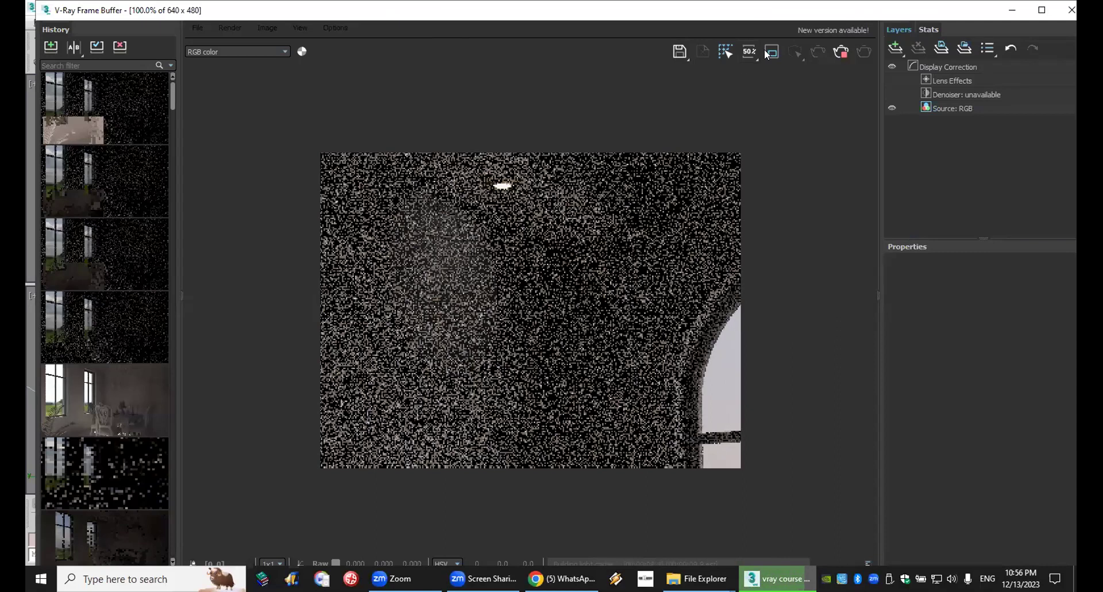
# Stop the render, re-render only a region around the ceiling downlight, inspect it at 200%, and close the frame buffer.
pyautogui.moveTo(441, 152); pyautogui.dragTo(555, 306)
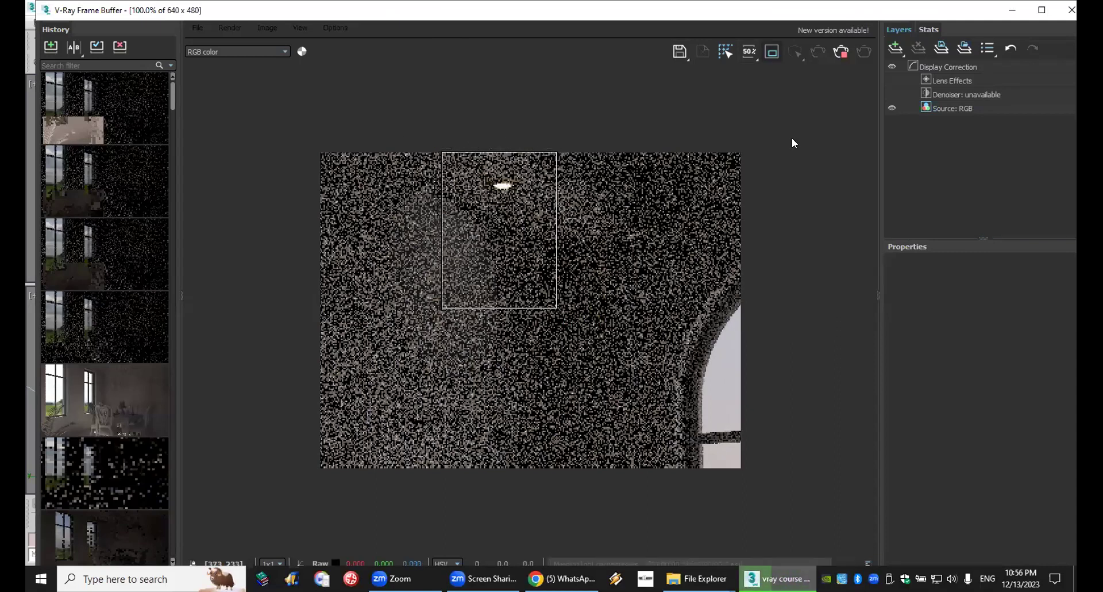
pyautogui.click(839, 48)
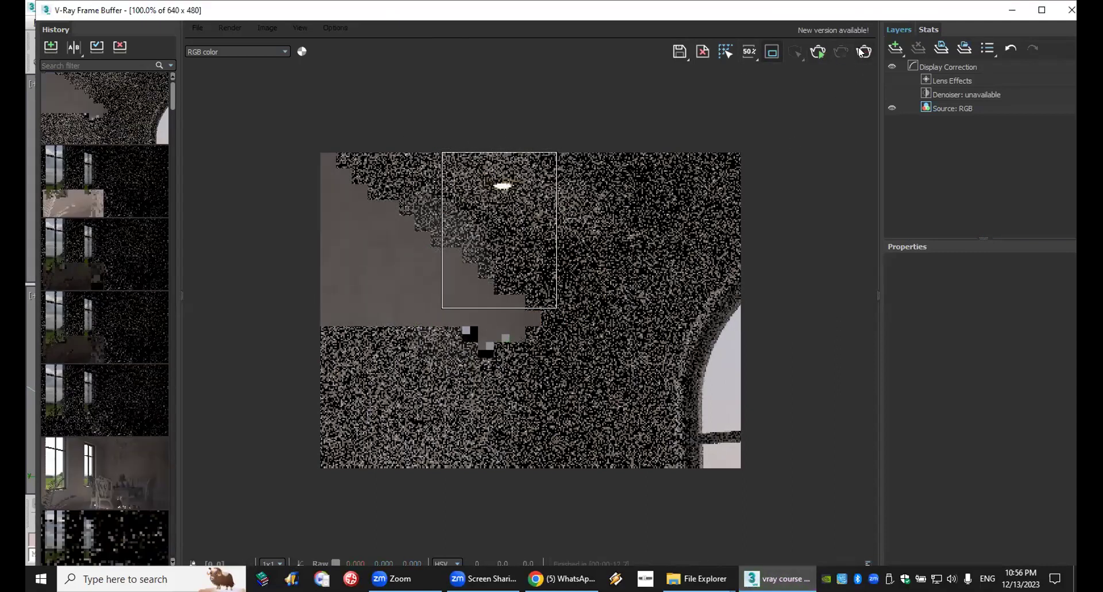
pyautogui.click(857, 51)
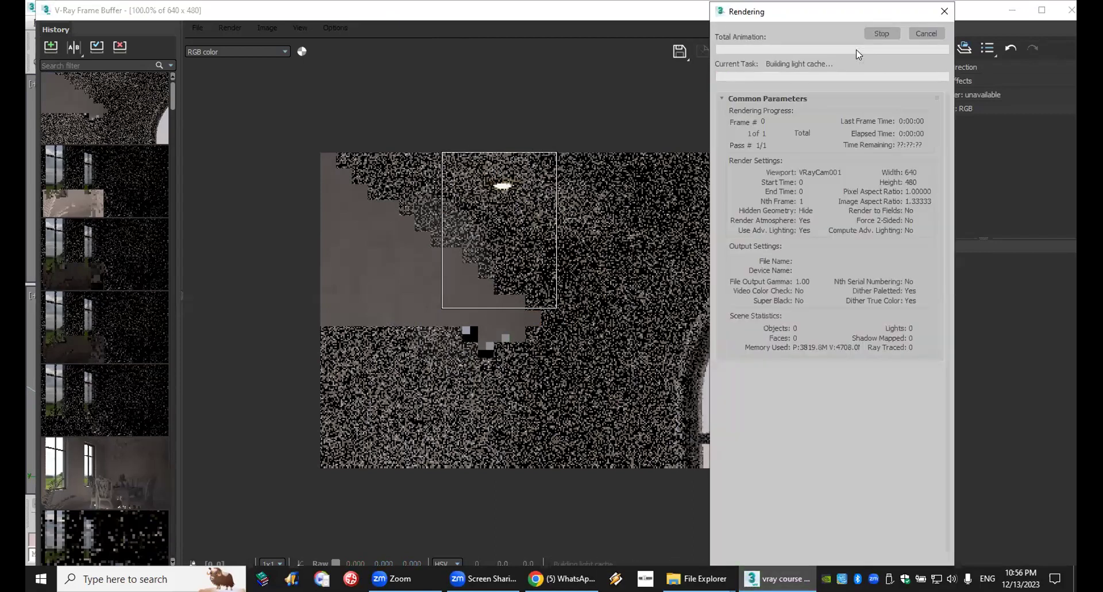
pyautogui.moveTo(778, 12); pyautogui.dragTo(886, 12)
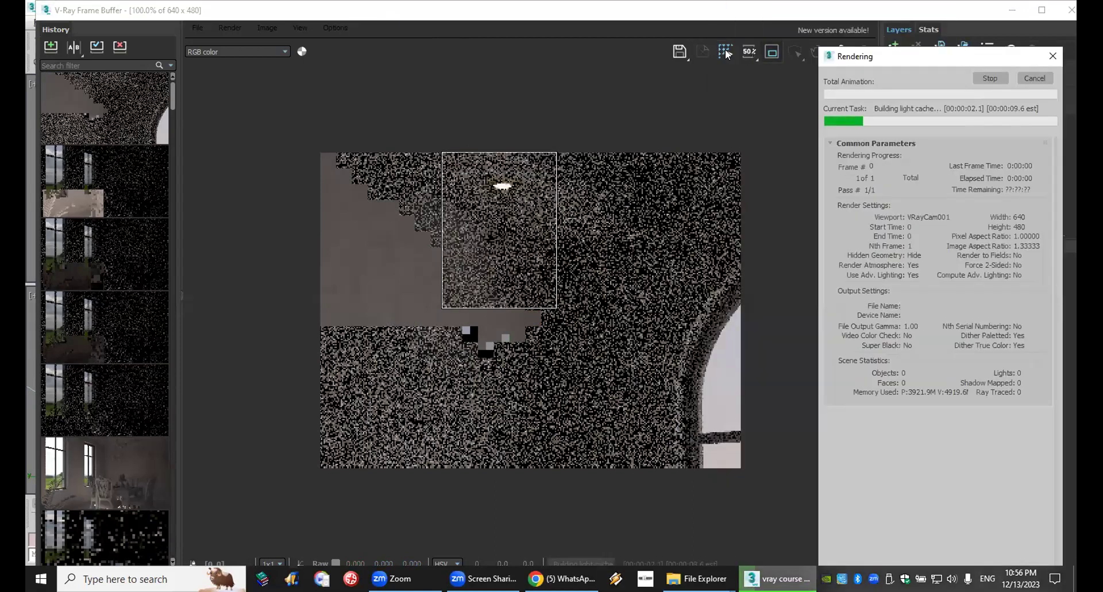
pyautogui.click(555, 155)
pyautogui.scroll(1, 512, 181)
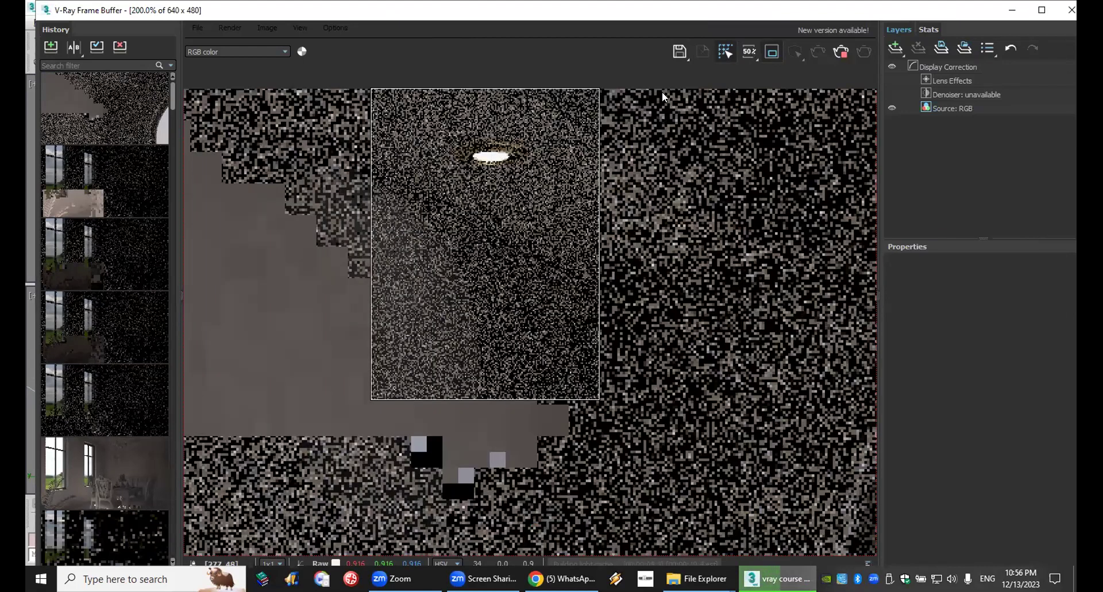
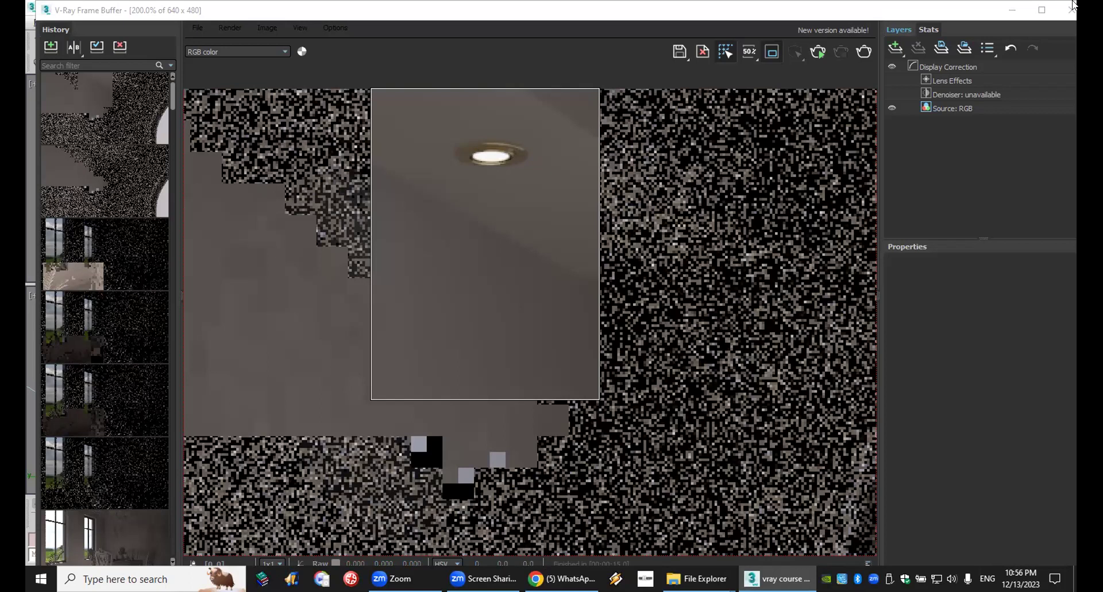
pyautogui.click(1073, 8)
# Go to the desktop and open the NICE_IES folder inside the MAX shortcut folder in File Explorer.
pyautogui.hotkey('alt', 'Tab')
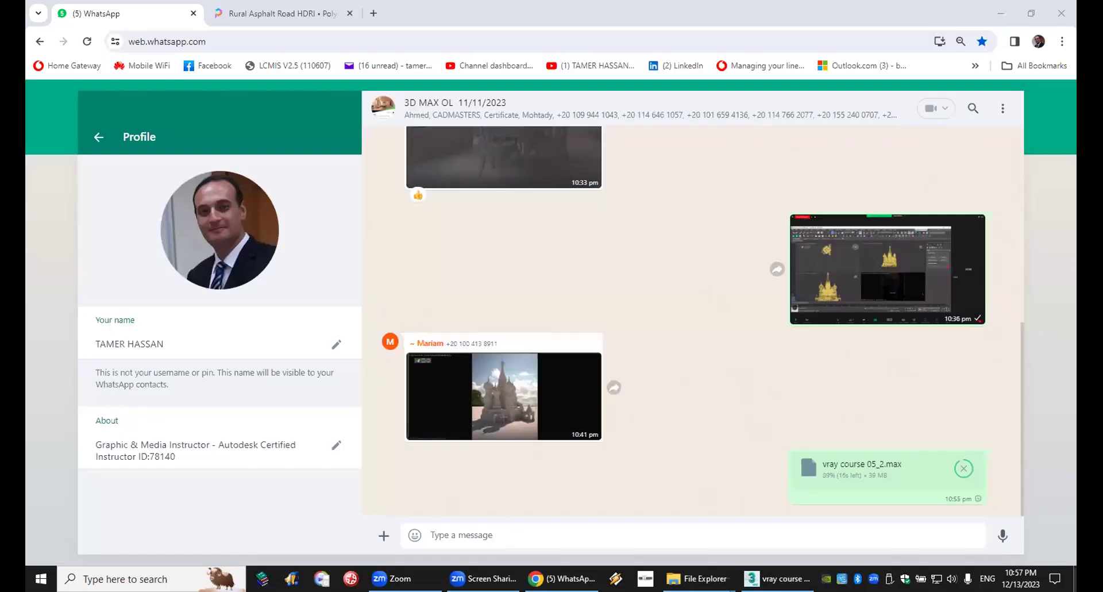
pyautogui.click(1074, 578)
pyautogui.click(1062, 29)
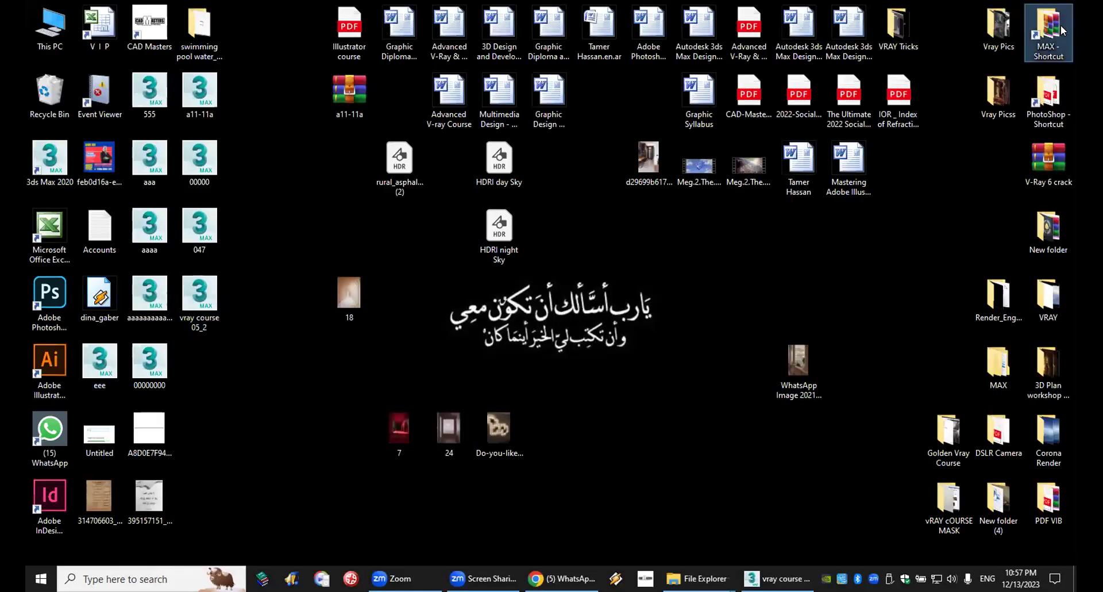
pyautogui.doubleClick(1052, 27)
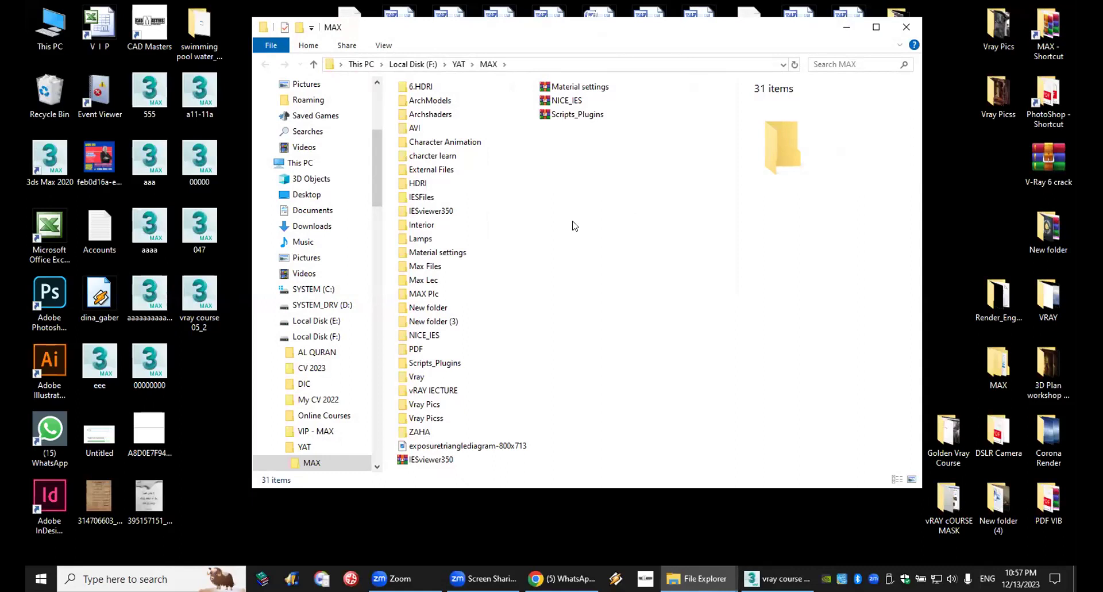
pyautogui.click(426, 199)
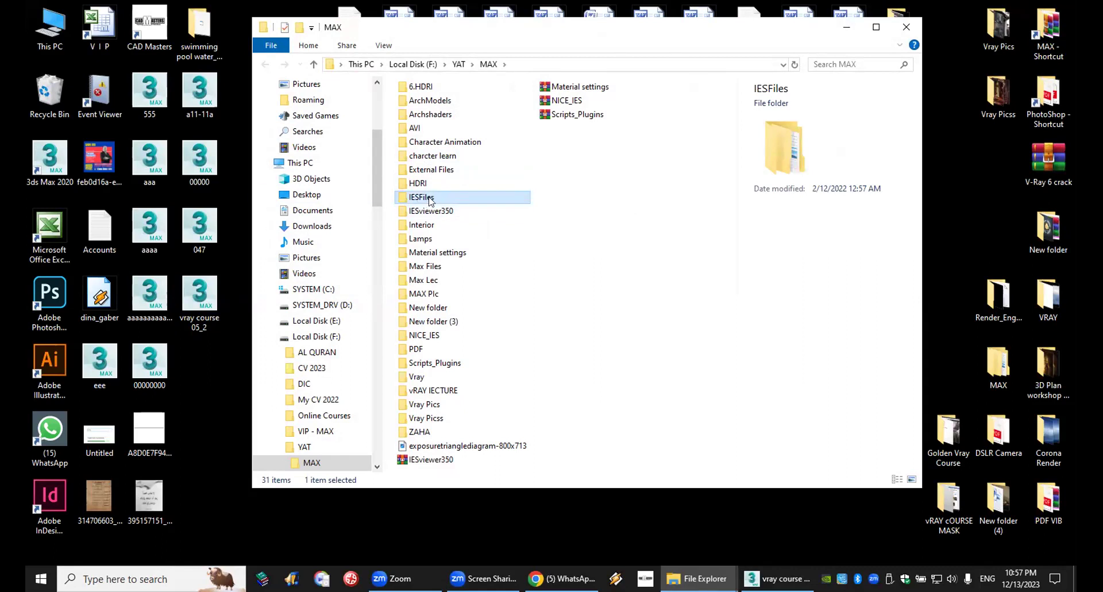
pyautogui.moveTo(435, 205)
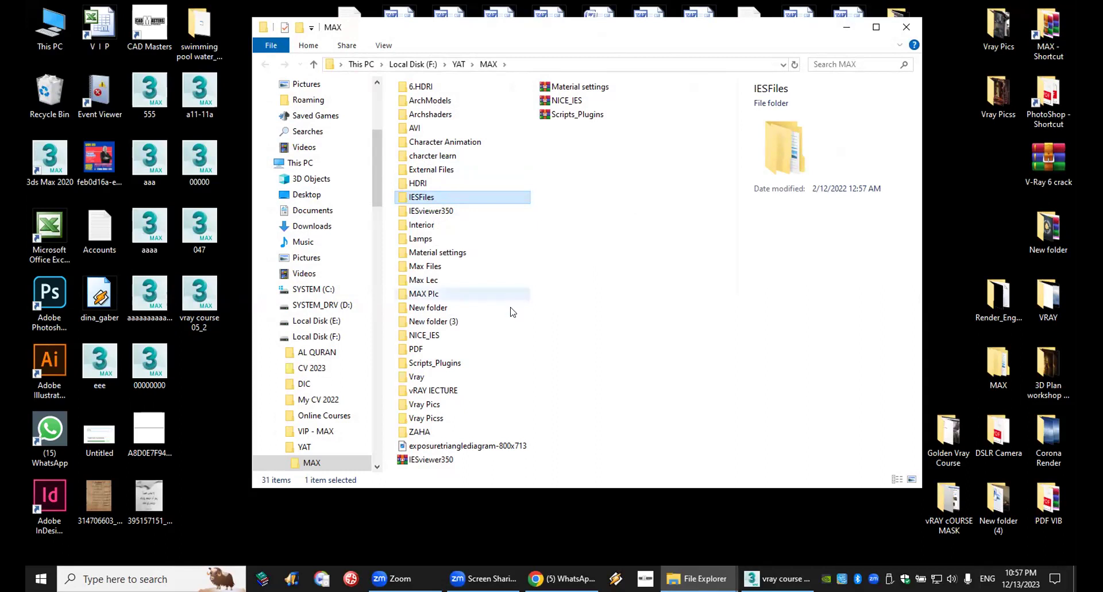
pyautogui.click(428, 338)
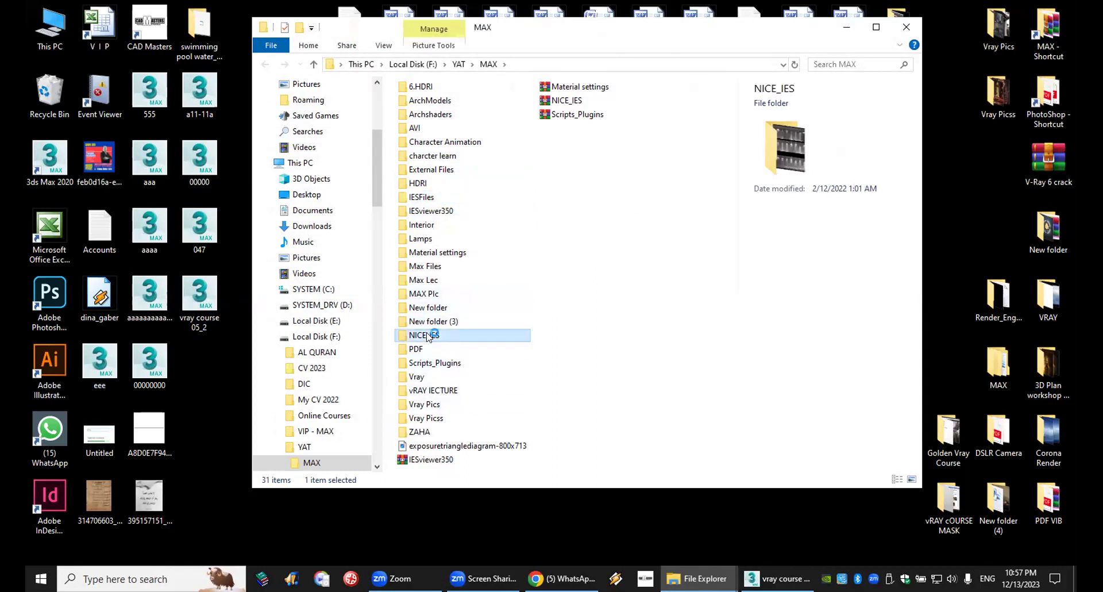
pyautogui.doubleClick(427, 337)
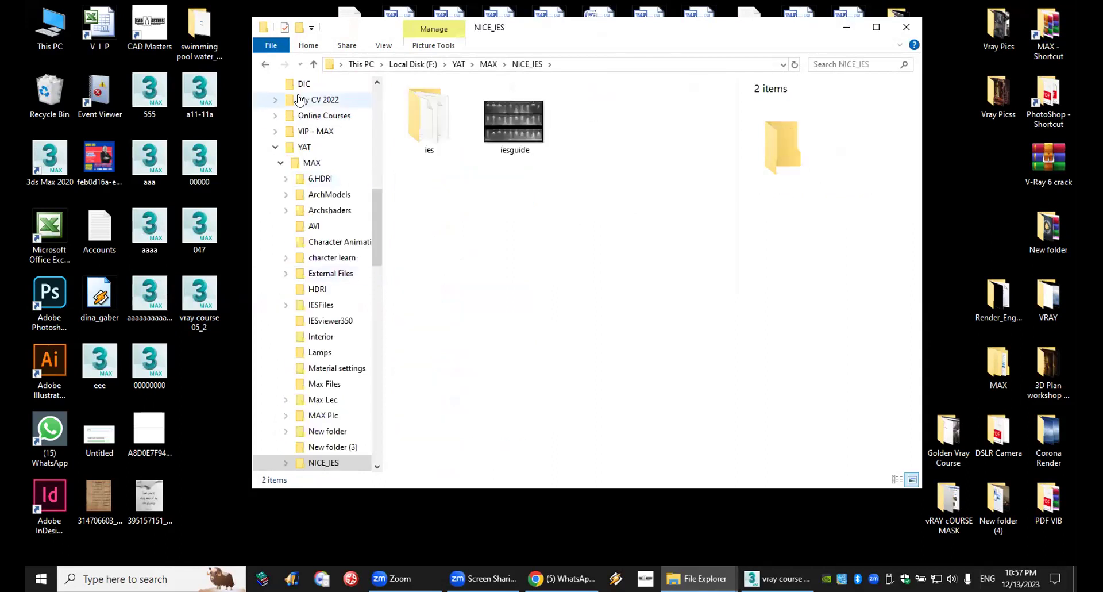
# Send the NICE_IES.rar archive from the MAX folder to the 3D MAX OL group chat in WhatsApp Web.
pyautogui.click(266, 65)
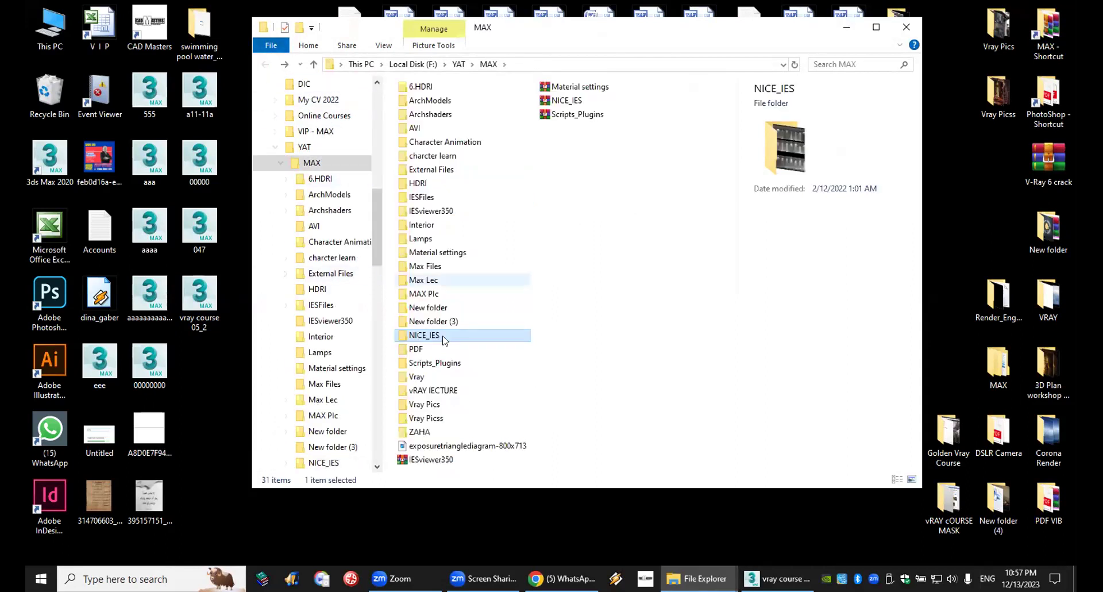
pyautogui.moveTo(568, 101); pyautogui.dragTo(747, 441)
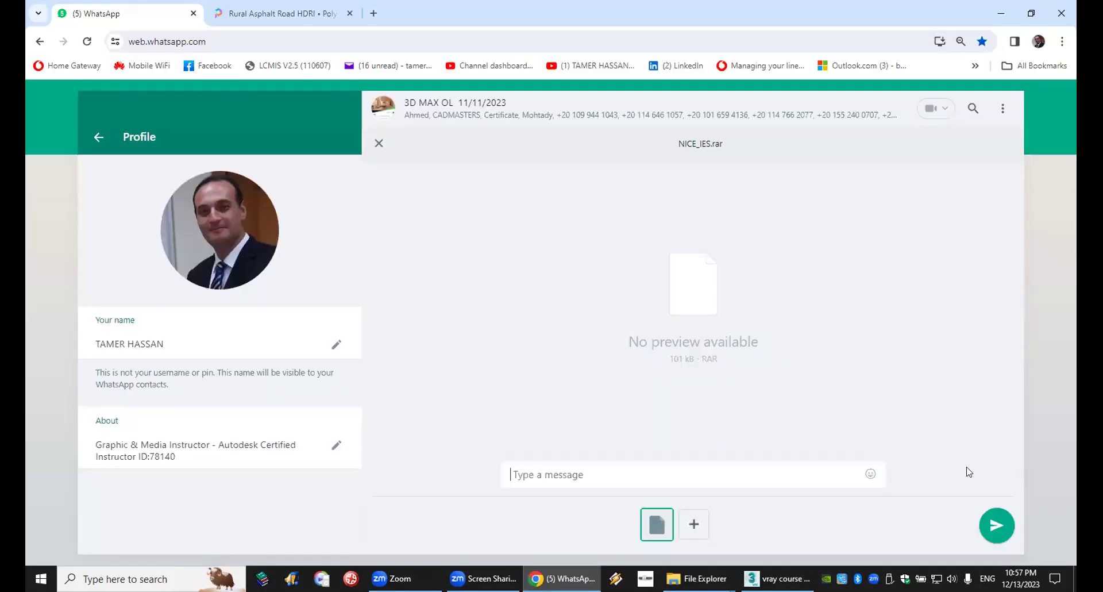
pyautogui.click(1000, 527)
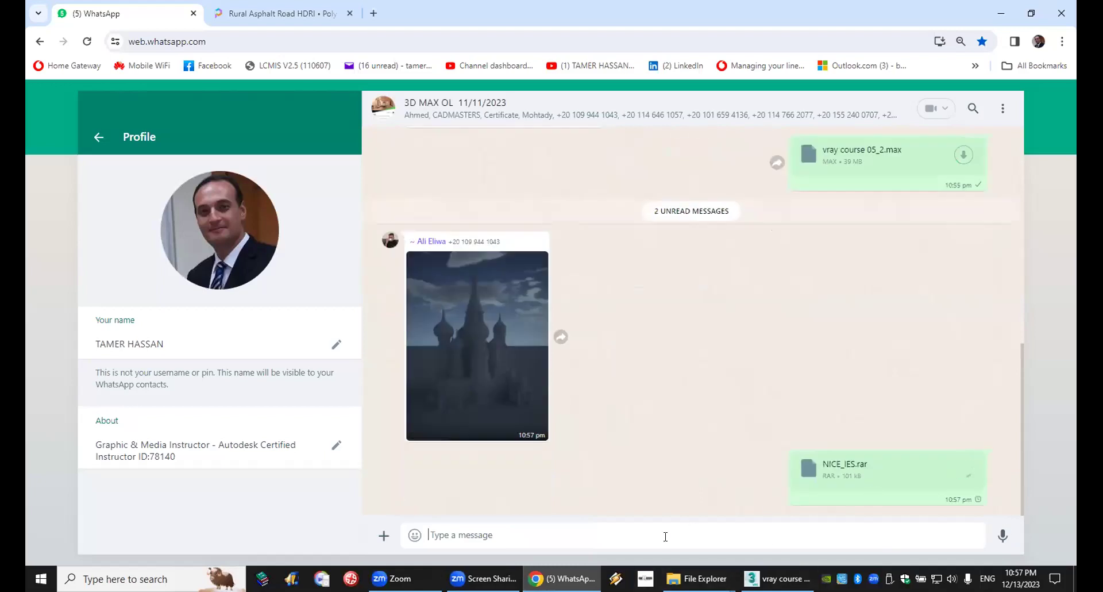
# Minimize the 3ds Max and browser windows and open the NICE_IES folder in File Explorer.
pyautogui.click(777, 579)
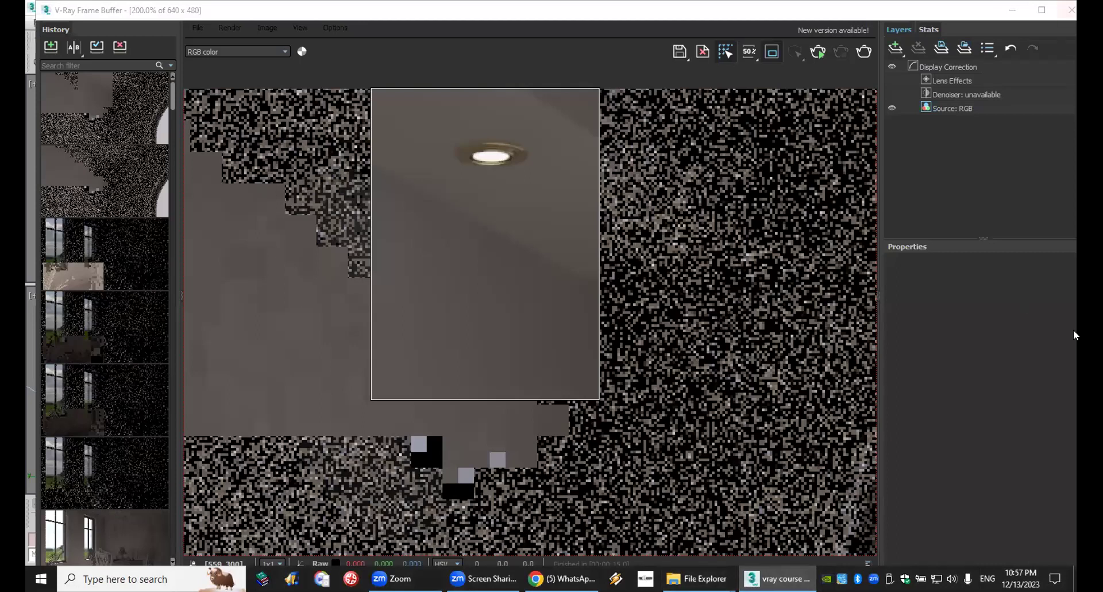
pyautogui.click(1015, 15)
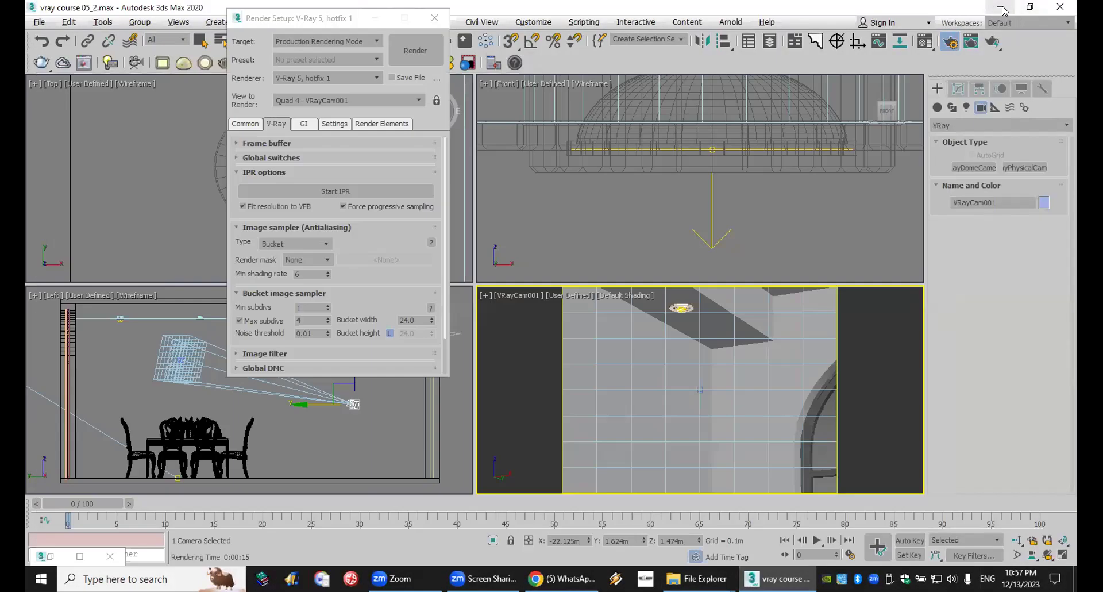
pyautogui.click(1012, 10)
pyautogui.click(1002, 13)
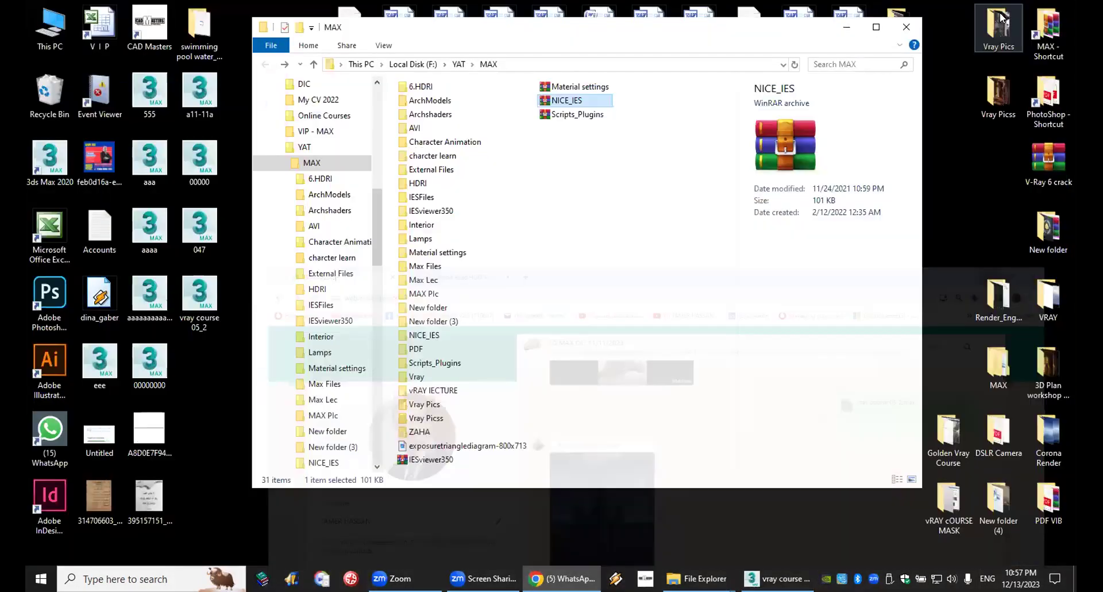
pyautogui.click(435, 336)
pyautogui.doubleClick(435, 336)
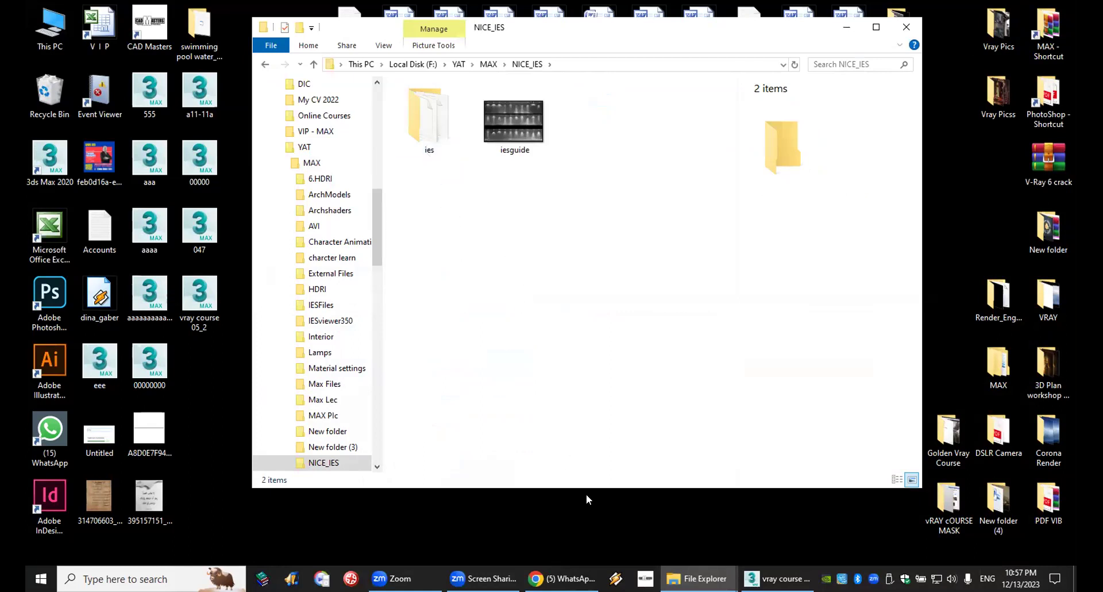
# Switch to 3ds Max, close the frame buffer, and display the V-Ray light types available for creation.
pyautogui.hotkey('alt', 'Tab')
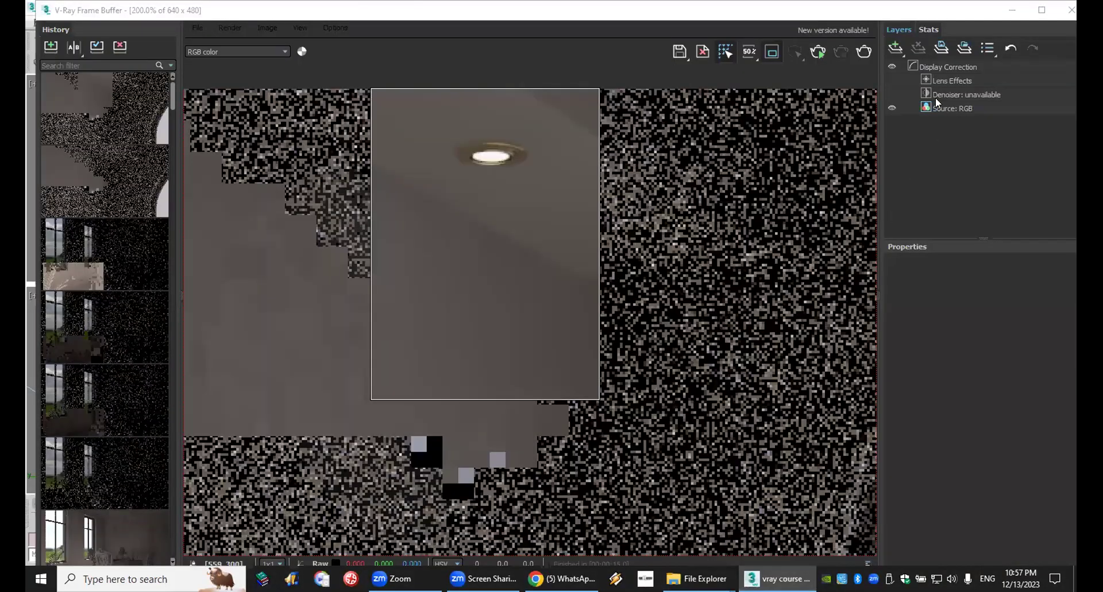
pyautogui.click(1071, 10)
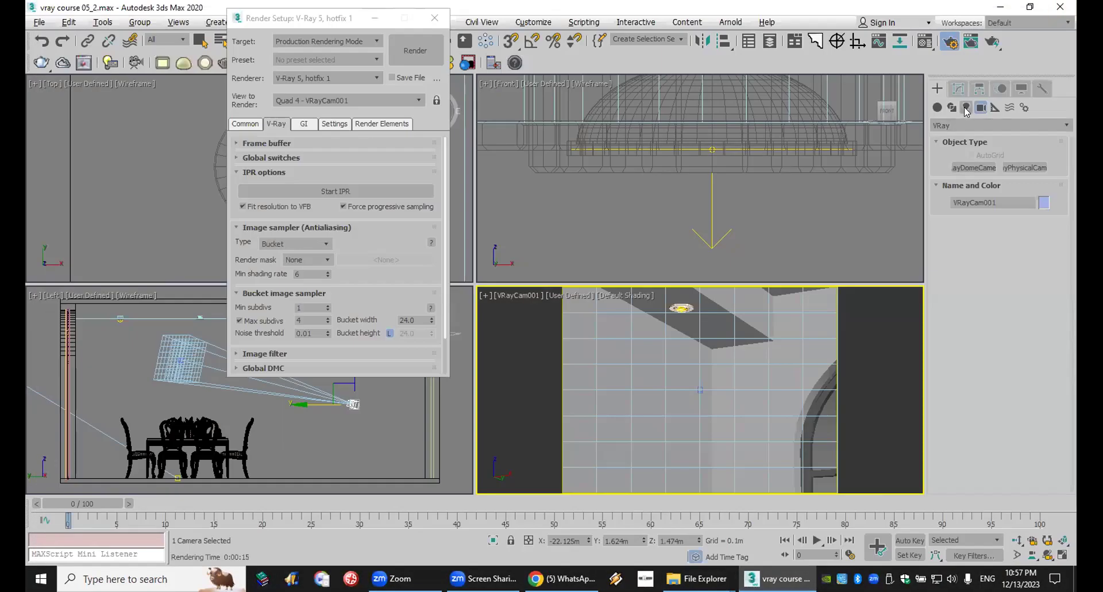
pyautogui.click(966, 108)
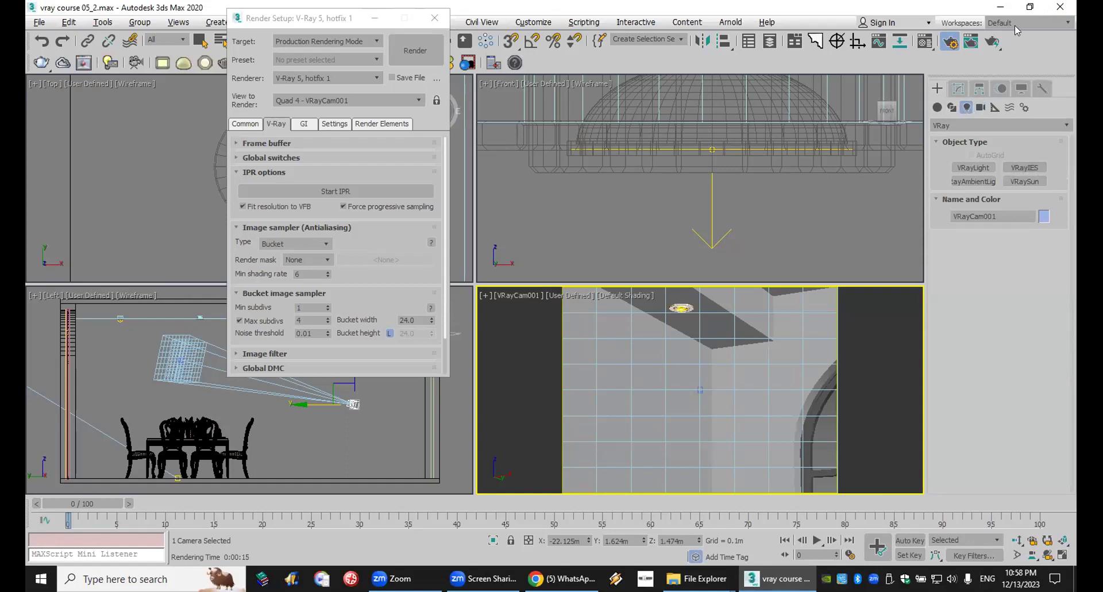
# Examine the numbered light profiles in the iesguide image, and find file 15.IES in the ies folder.
pyautogui.click(1001, 7)
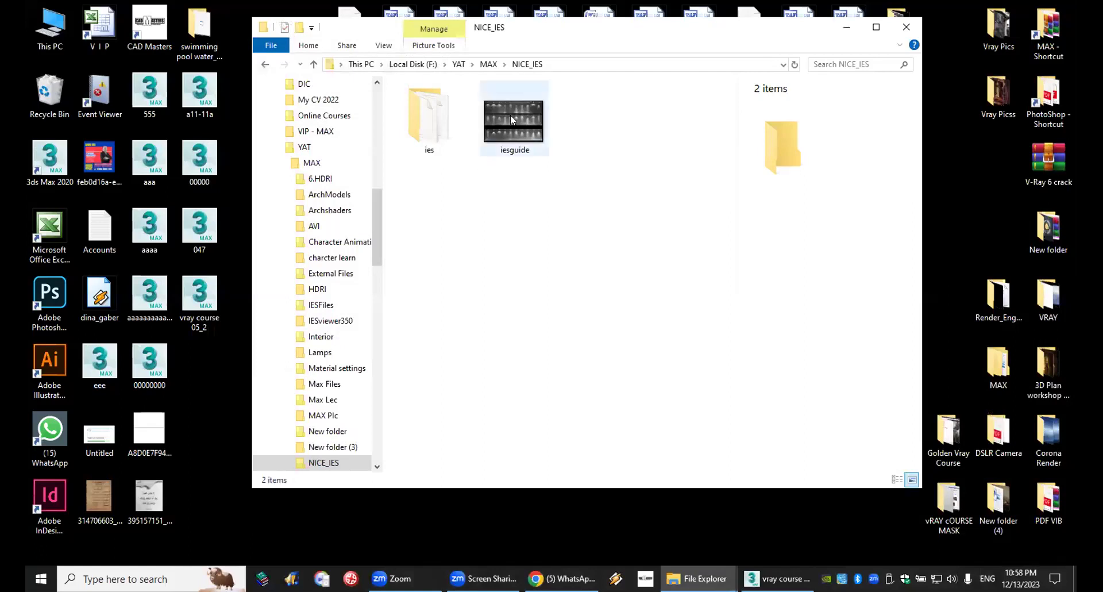
pyautogui.doubleClick(512, 119)
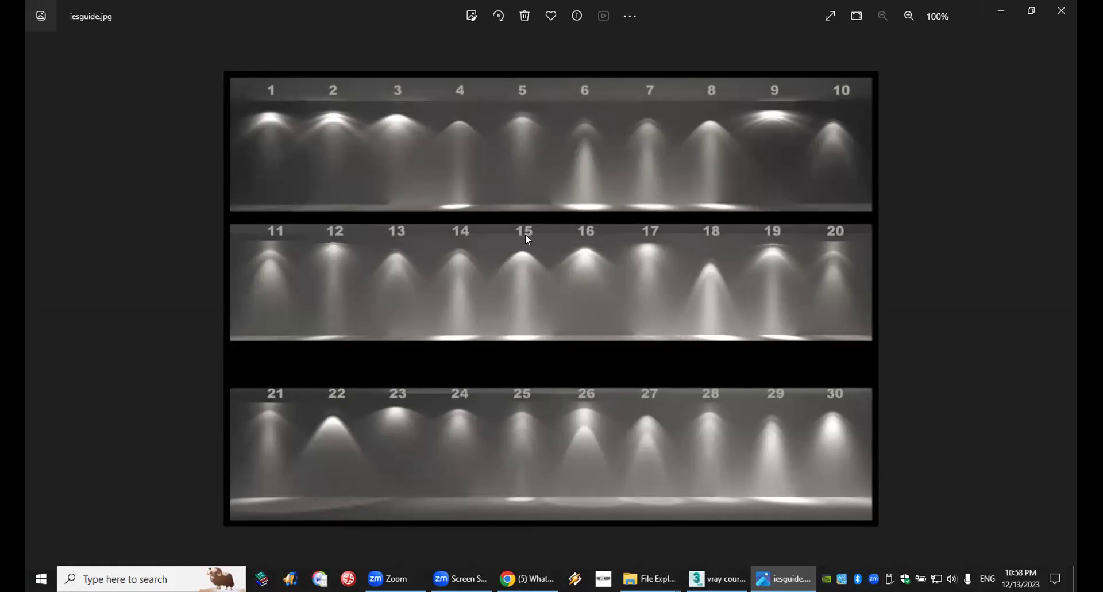
pyautogui.click(1062, 10)
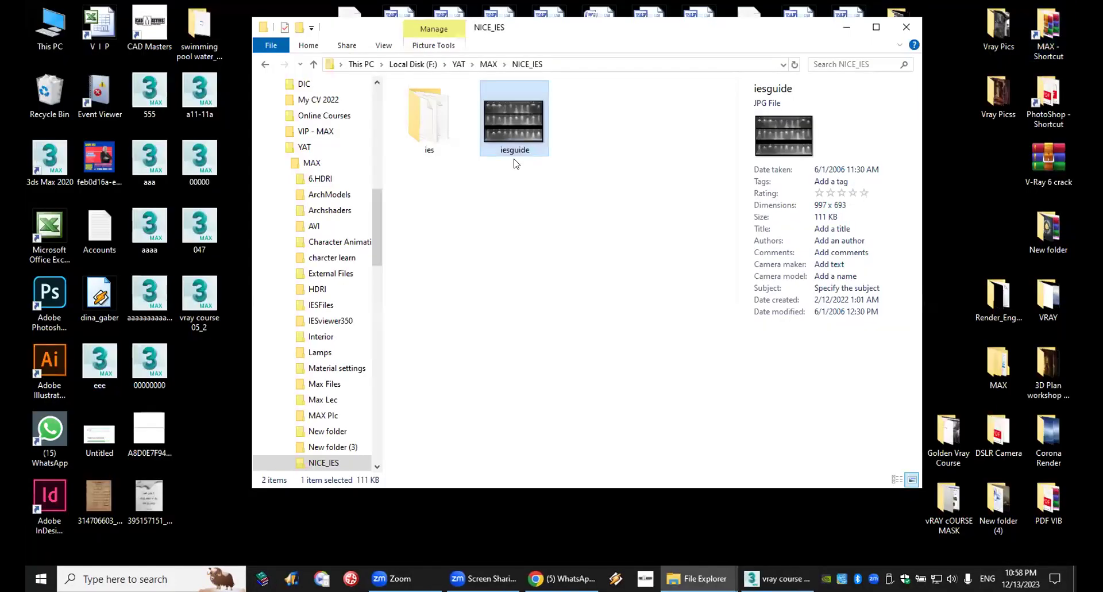
pyautogui.doubleClick(434, 122)
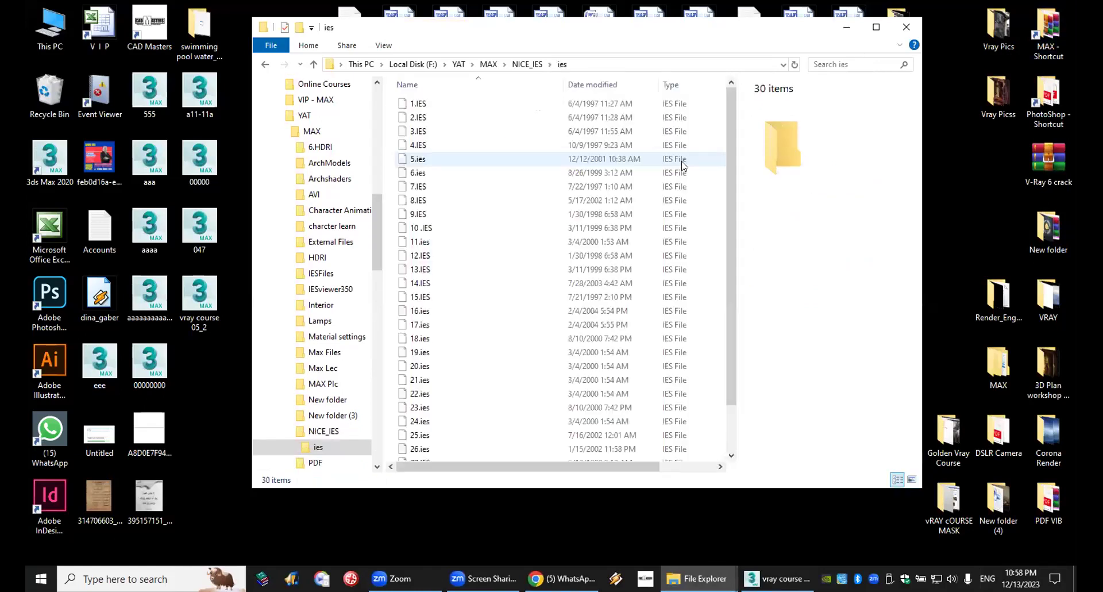
pyautogui.click(426, 298)
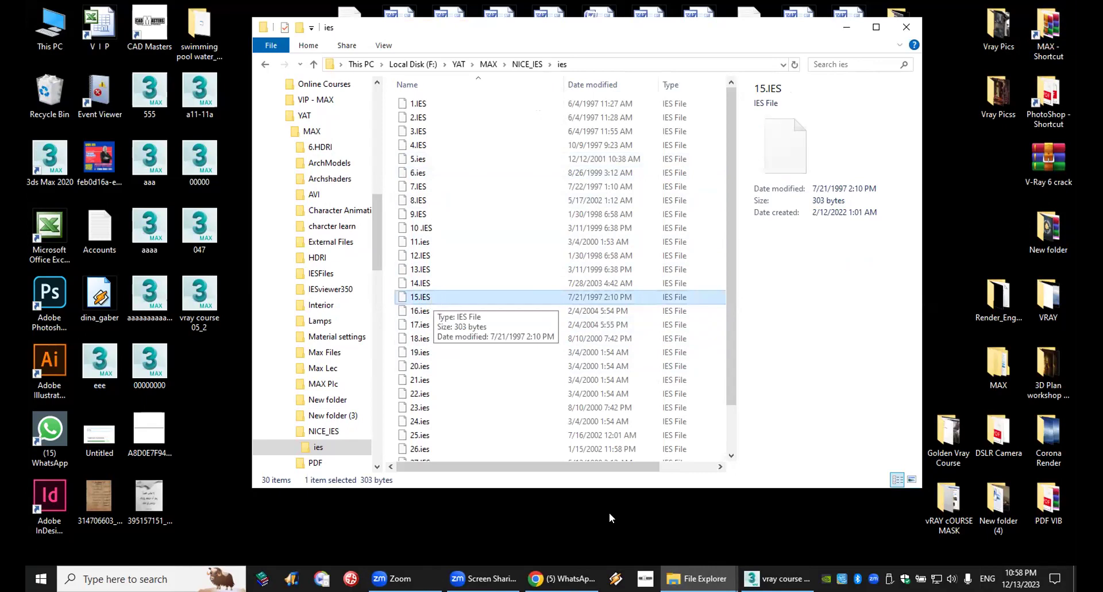
# Return to 3ds Max, close the render settings, and hide the dining table and chairs in the Left view.
pyautogui.click(777, 579)
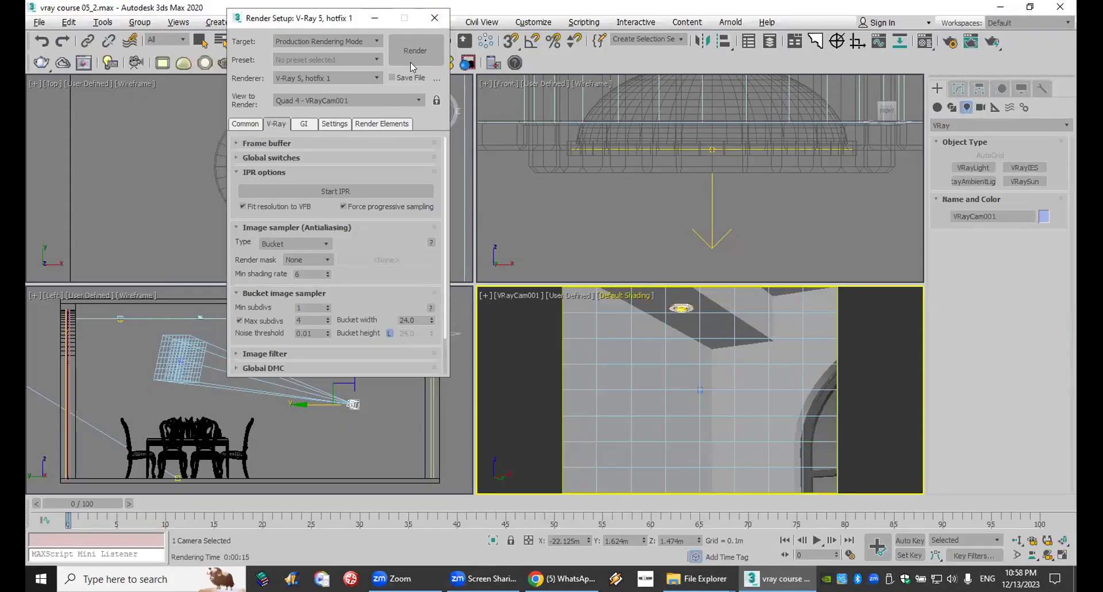
pyautogui.click(434, 17)
pyautogui.scroll(-3, 322, 149)
pyautogui.scroll(-3, 258, 375)
pyautogui.scroll(5, 258, 376)
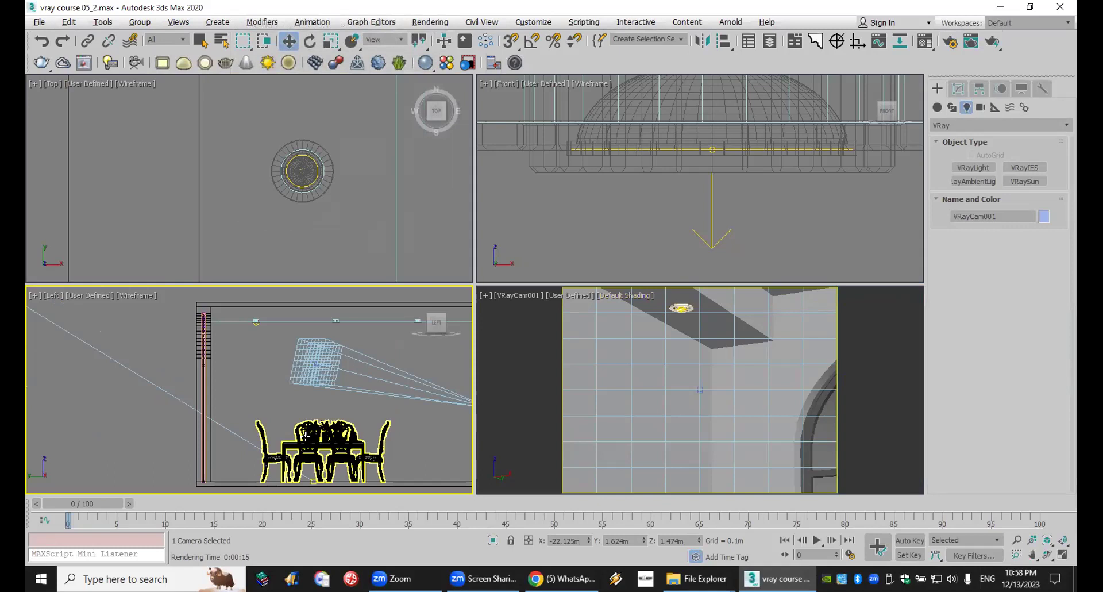
pyautogui.click(322, 454)
pyautogui.rightClick(322, 454)
pyautogui.click(345, 311)
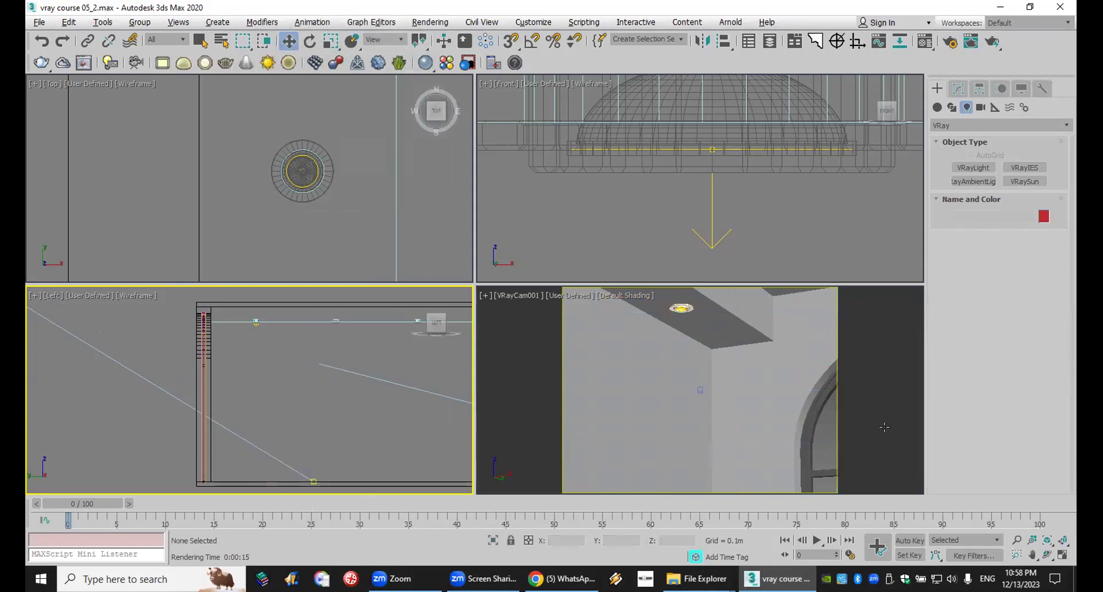
# Create a targeted VRayIES light in the Left view, from just below the ceiling downlight straight down to the floor.
pyautogui.click(968, 108)
pyautogui.click(1022, 167)
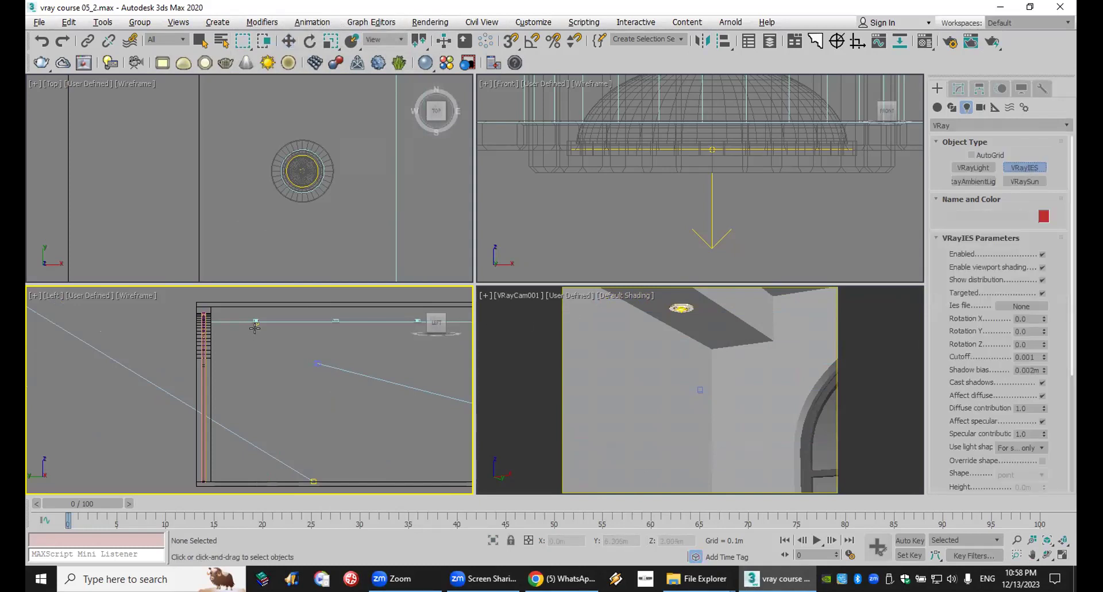
pyautogui.moveTo(255, 335); pyautogui.dragTo(256, 476)
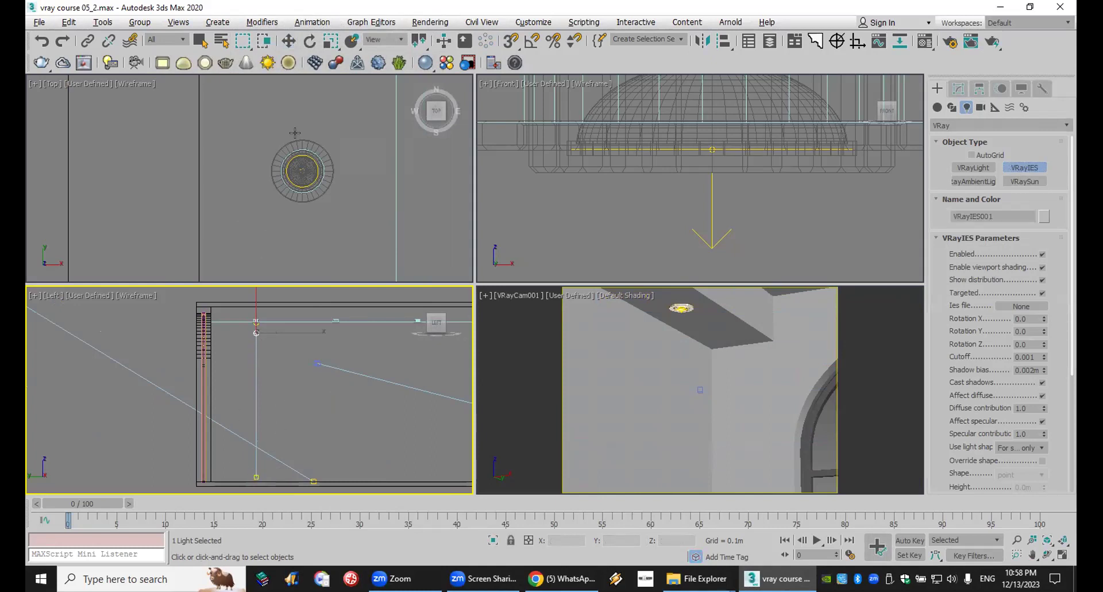
# Move the VRayIES light together with its target in the Top view until both align with the corner ceiling downlight.
pyautogui.scroll(-3, 295, 133)
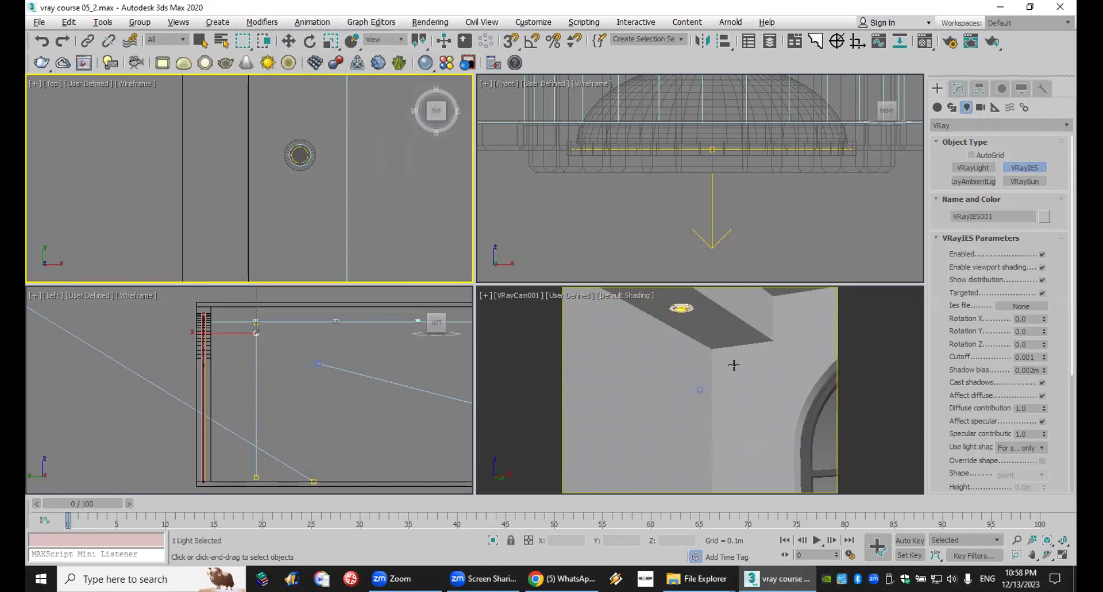
pyautogui.scroll(-3, 307, 185)
pyautogui.moveTo(307, 185); pyautogui.dragTo(219, 177, button='middle')
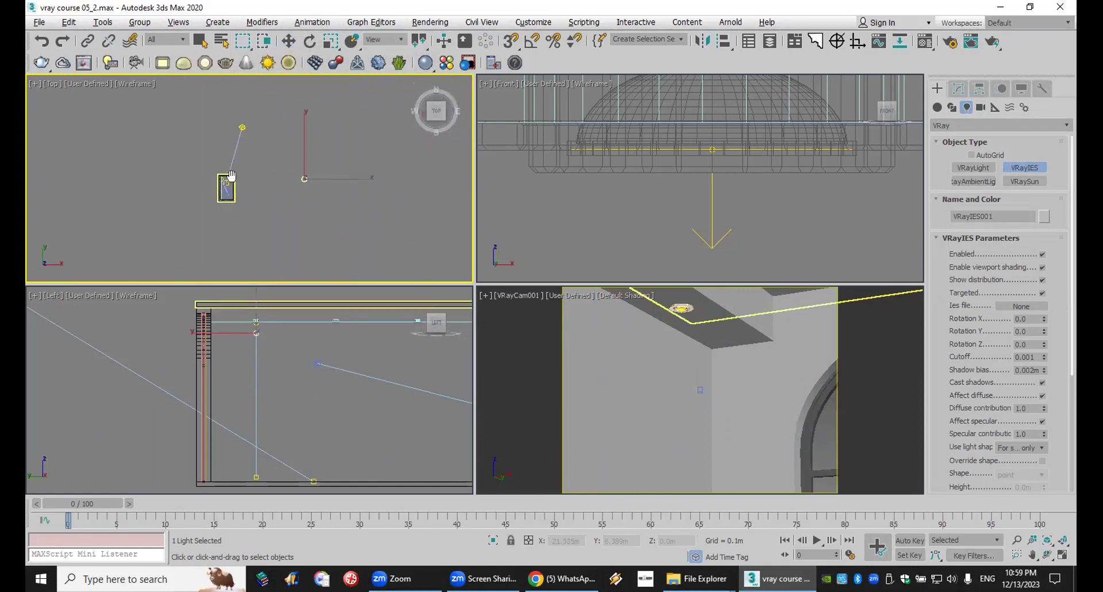
pyautogui.scroll(3, 230, 175)
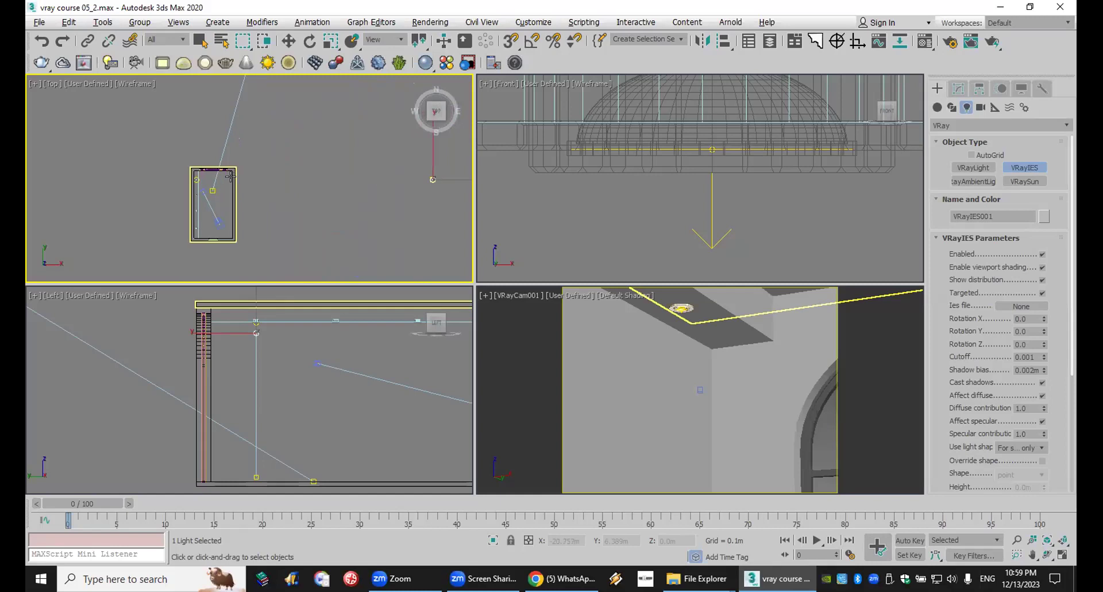
pyautogui.press('w')
pyautogui.click(433, 180)
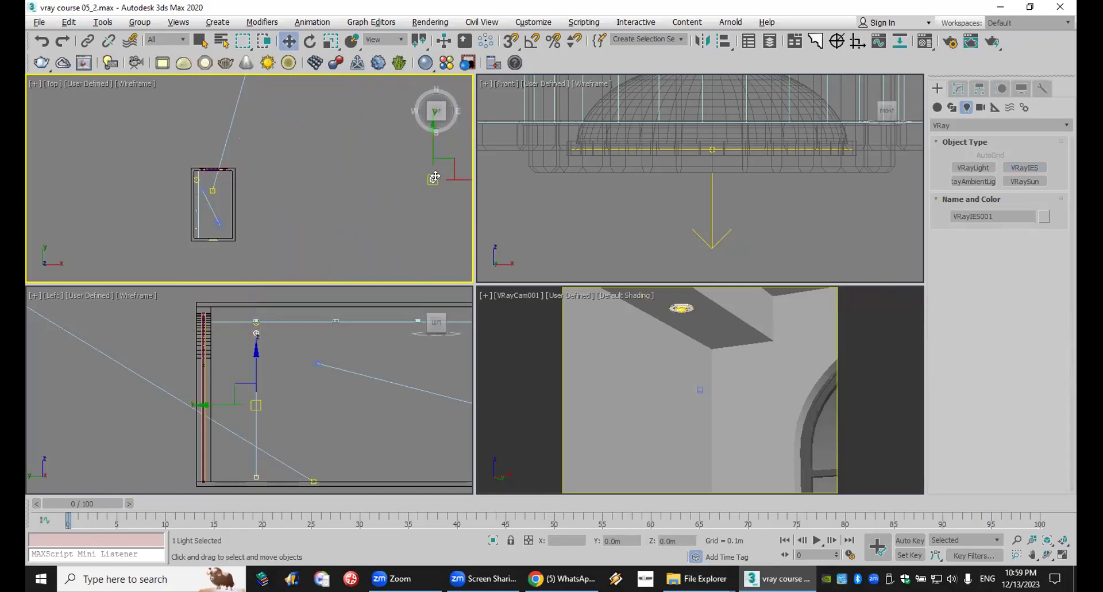
pyautogui.moveTo(422, 178); pyautogui.dragTo(196, 178)
pyautogui.scroll(4, 195, 176)
pyautogui.scroll(5, 190, 169)
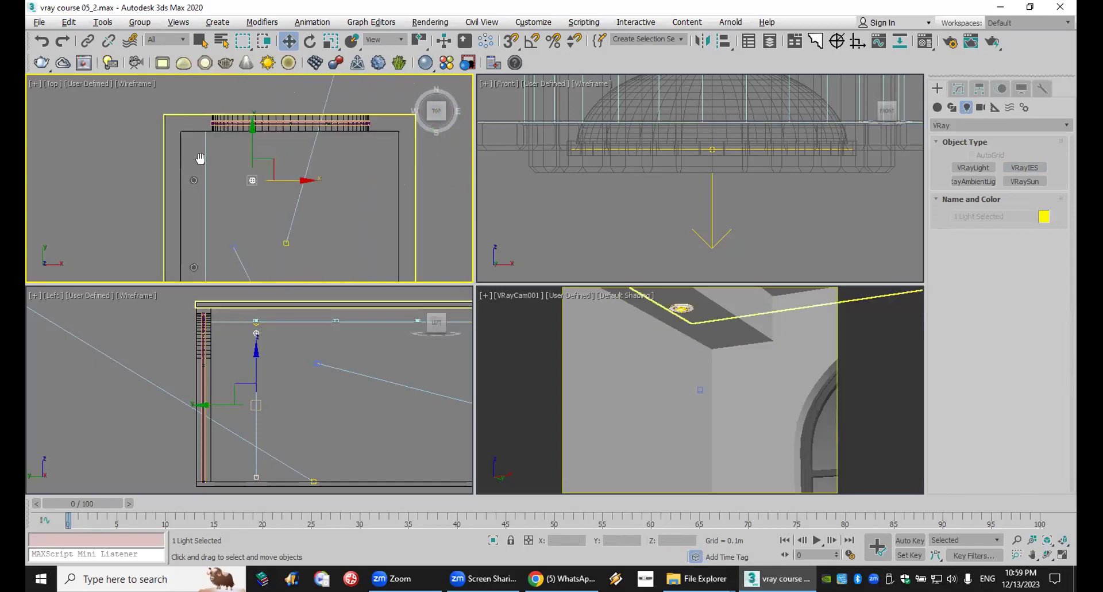
pyautogui.moveTo(287, 197); pyautogui.dragTo(267, 199)
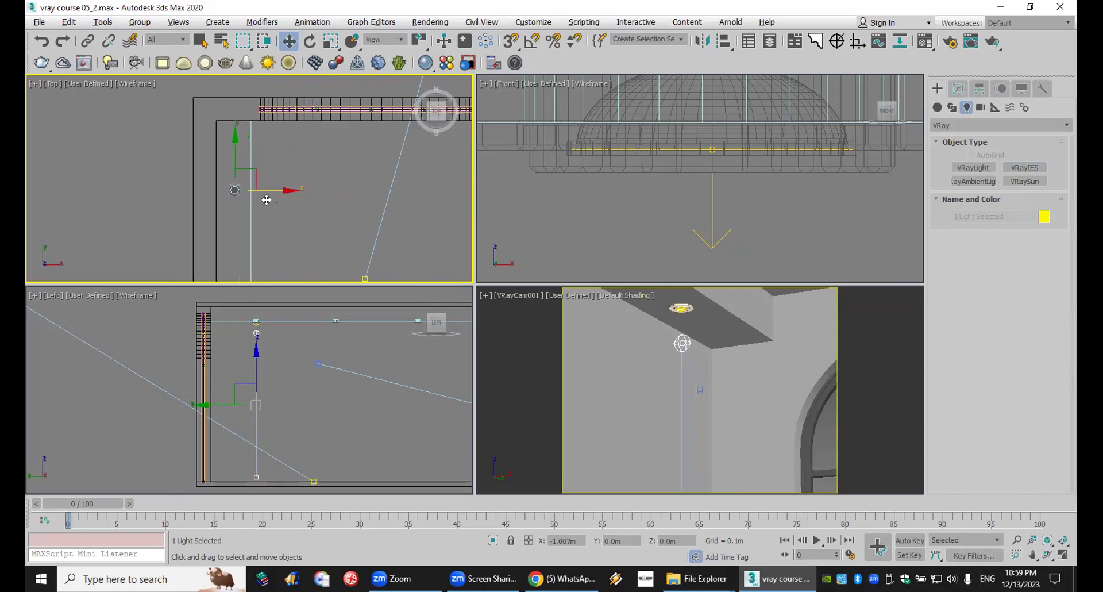
# Select only the VRayIES light and load 15.IES from the NICE_IES folder's ies subfolder as its IES profile.
pyautogui.click(742, 184)
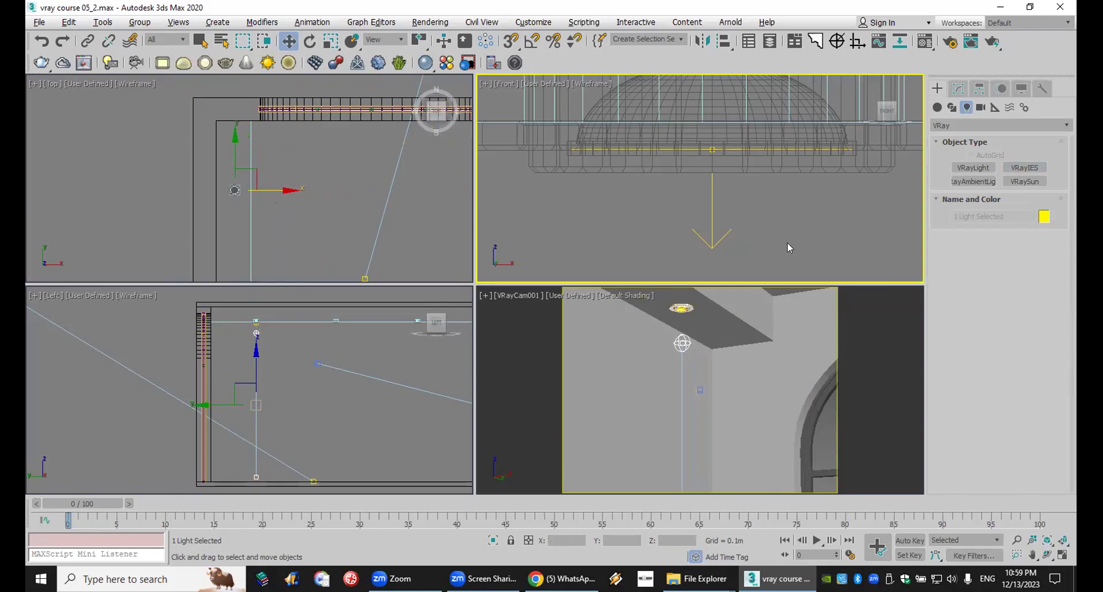
pyautogui.click(683, 343)
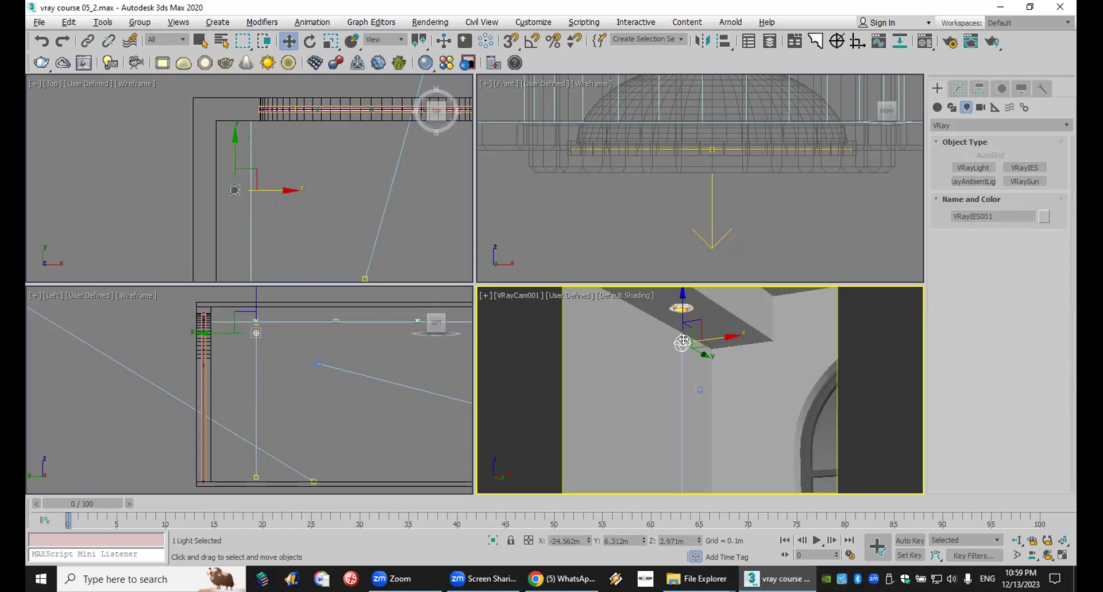
pyautogui.click(959, 89)
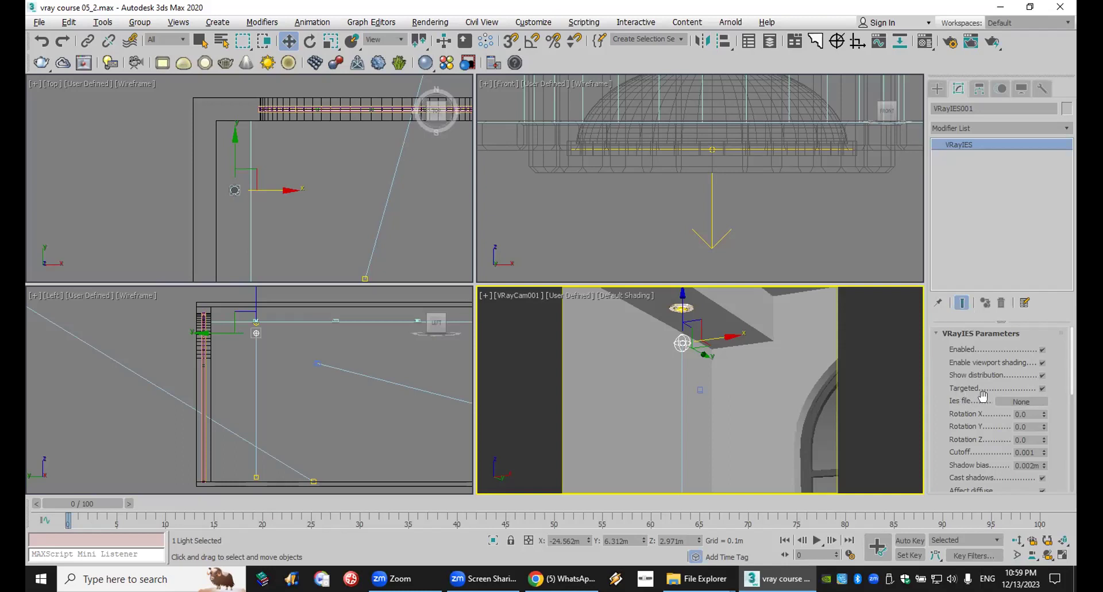
pyautogui.doubleClick(1026, 414)
pyautogui.click(1021, 401)
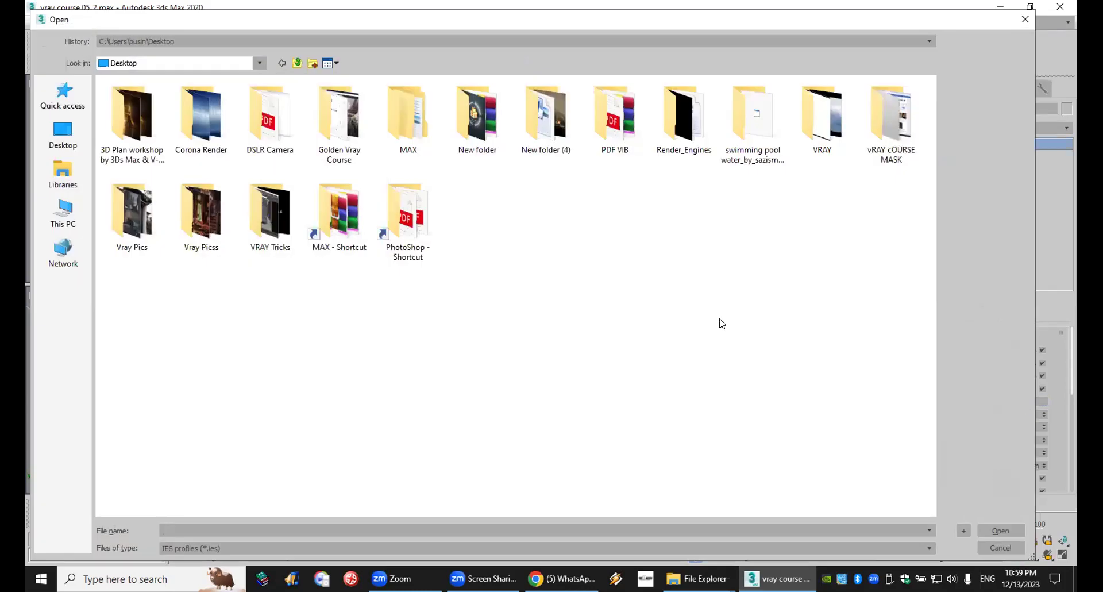
pyautogui.doubleClick(341, 208)
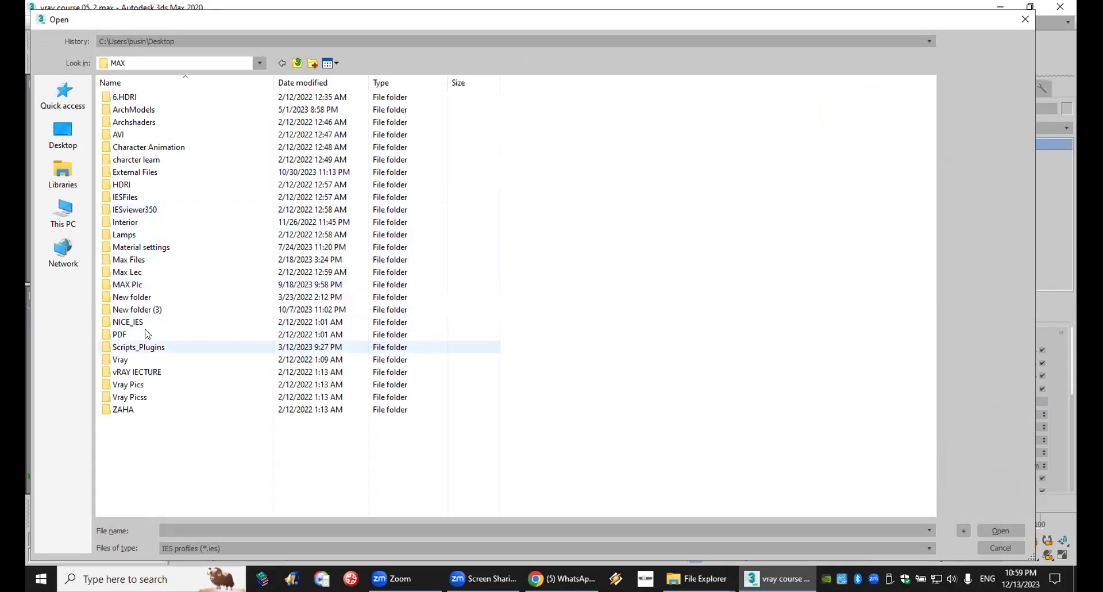
pyautogui.doubleClick(144, 323)
pyautogui.doubleClick(138, 126)
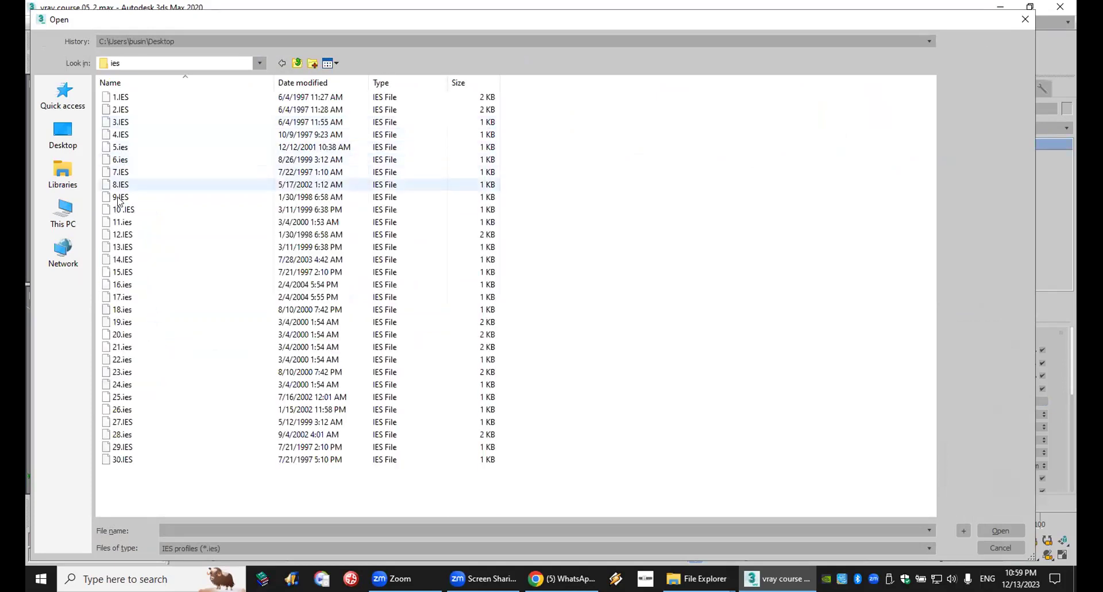
pyautogui.doubleClick(125, 271)
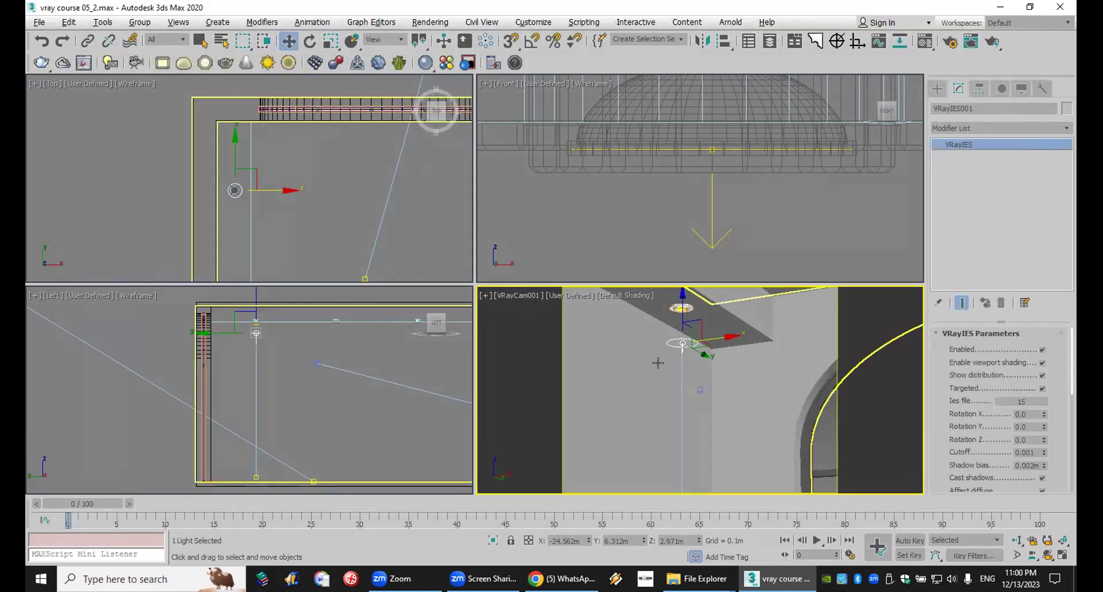
# Set the VRayIES light's color to a pale orange (red 255, green 152, blue 111) and its intensity value to 35000.
pyautogui.scroll(-1, 931, 412)
pyautogui.scroll(-10, 931, 411)
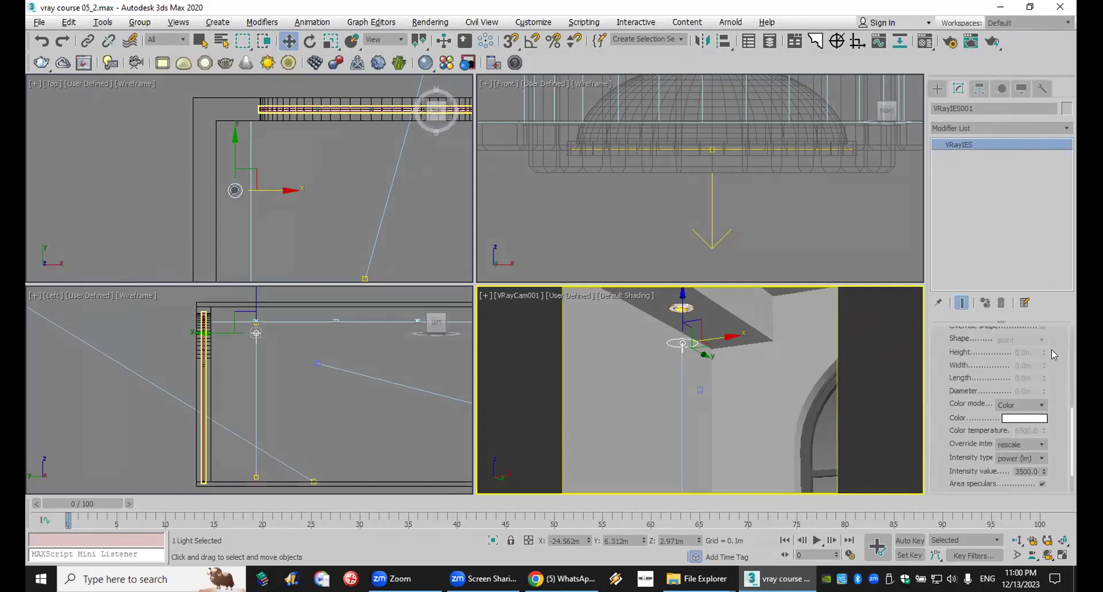
pyautogui.click(1028, 418)
pyautogui.click(298, 85)
pyautogui.click(406, 132)
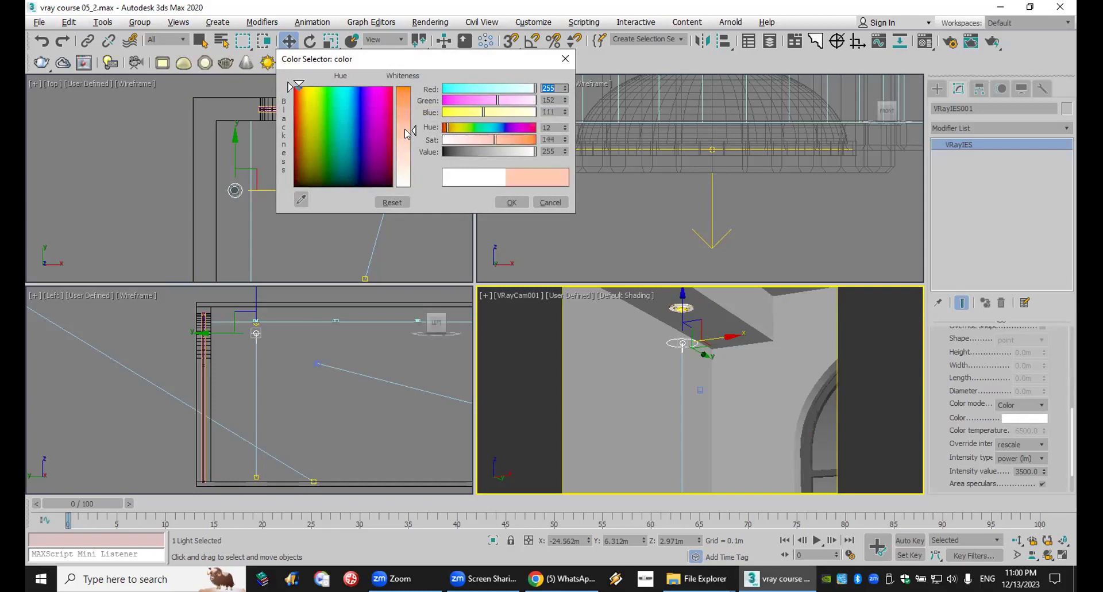
pyautogui.click(512, 203)
pyautogui.doubleClick(1030, 471)
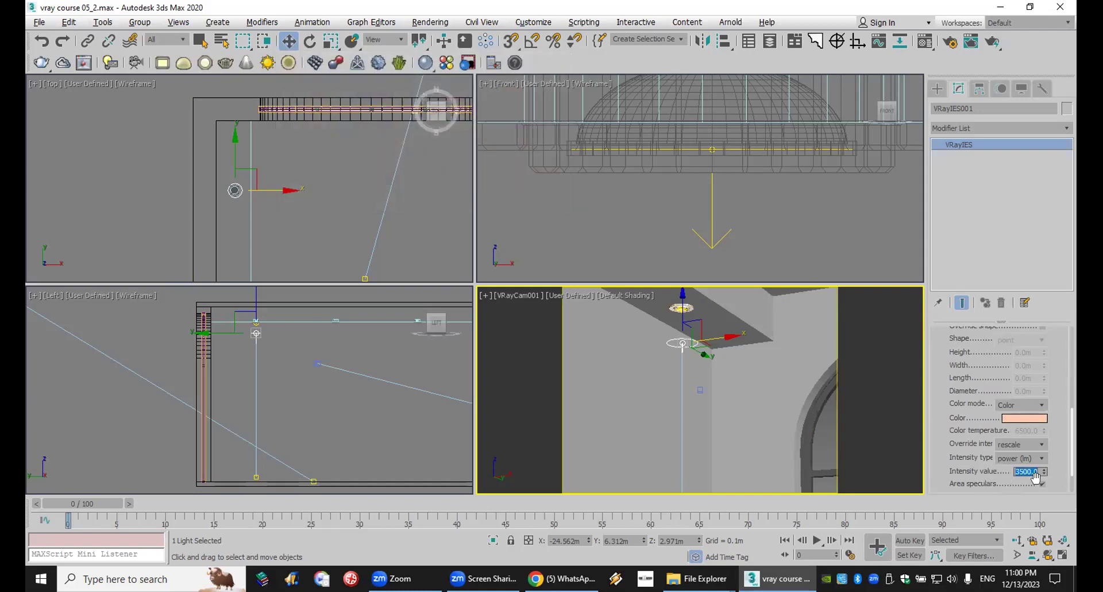
pyautogui.press('Return')
pyautogui.write('35000')
pyautogui.press('Return')
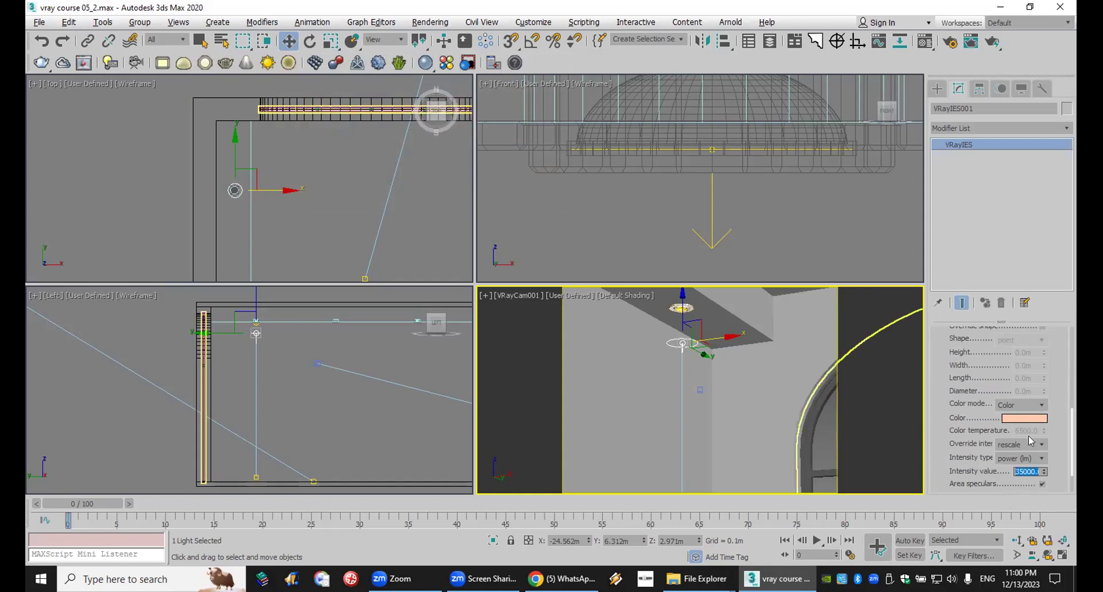
# Turn off region rendering and test-render the full VRayCam001 view, stopping once the light's shape shows, and close the frame buffer.
pyautogui.rightClick(878, 312)
pyautogui.click(993, 41)
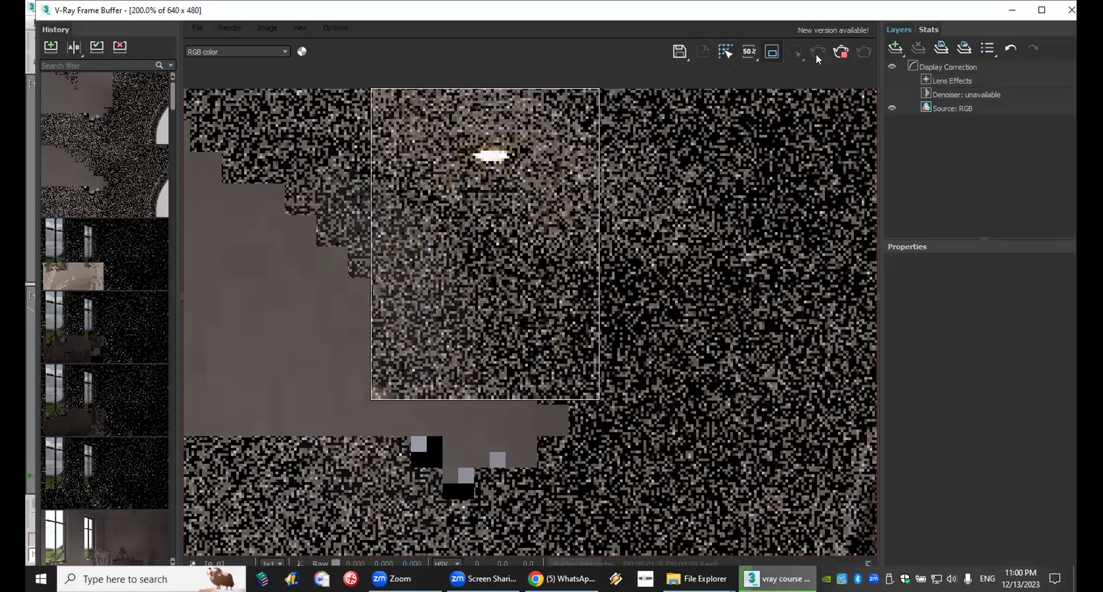
pyautogui.click(776, 55)
pyautogui.click(864, 53)
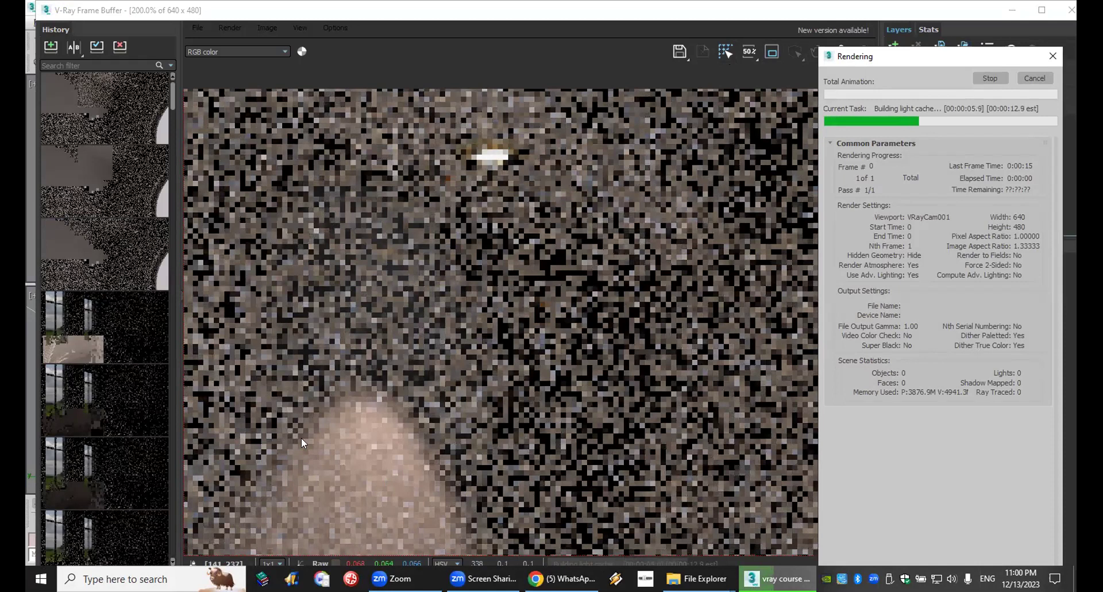
pyautogui.scroll(-2, 564, 364)
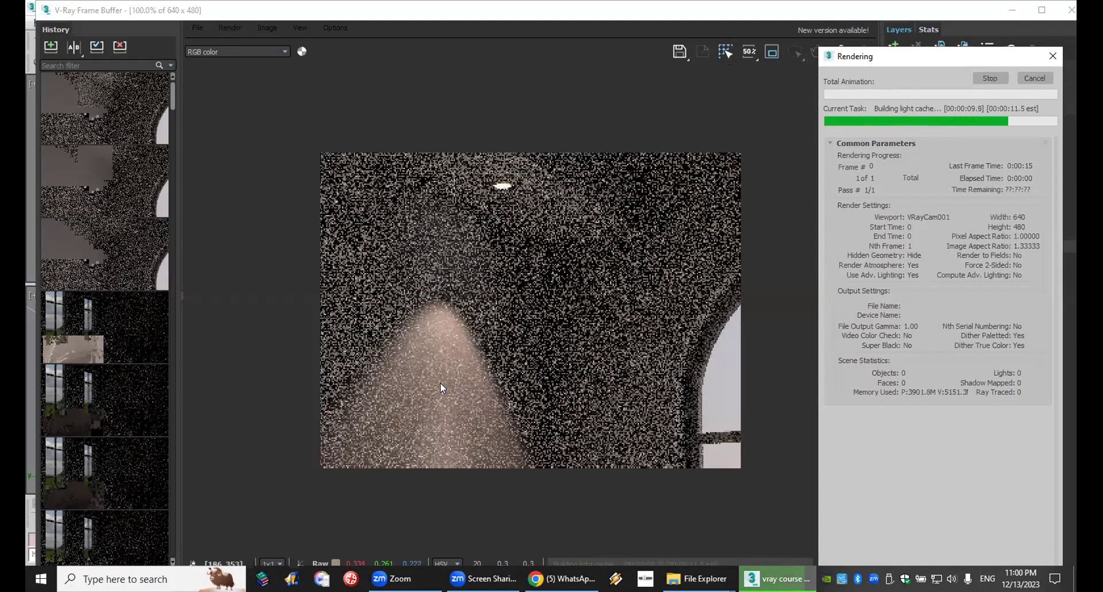
pyautogui.click(1045, 78)
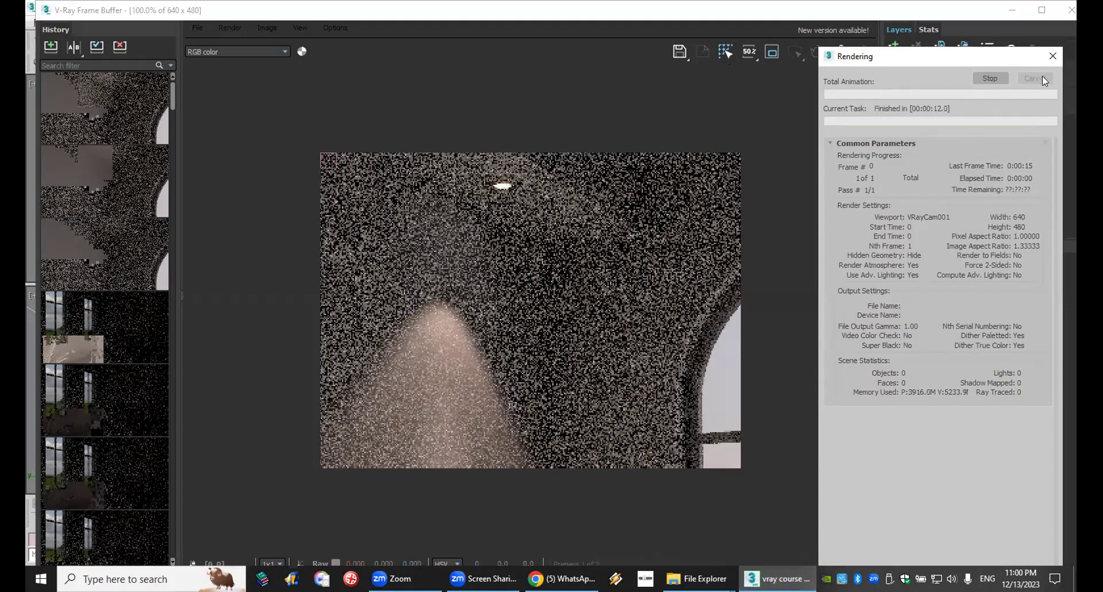
pyautogui.click(1071, 9)
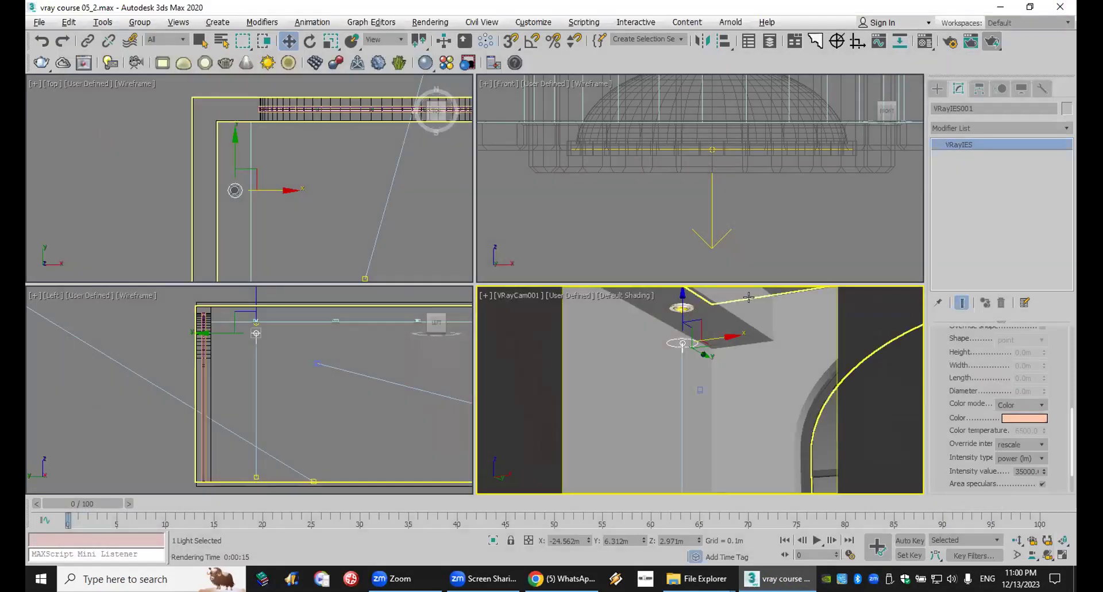
# Replace the VRayIES light's profile with 22.ies from the same ies folder.
pyautogui.scroll(2, 997, 382)
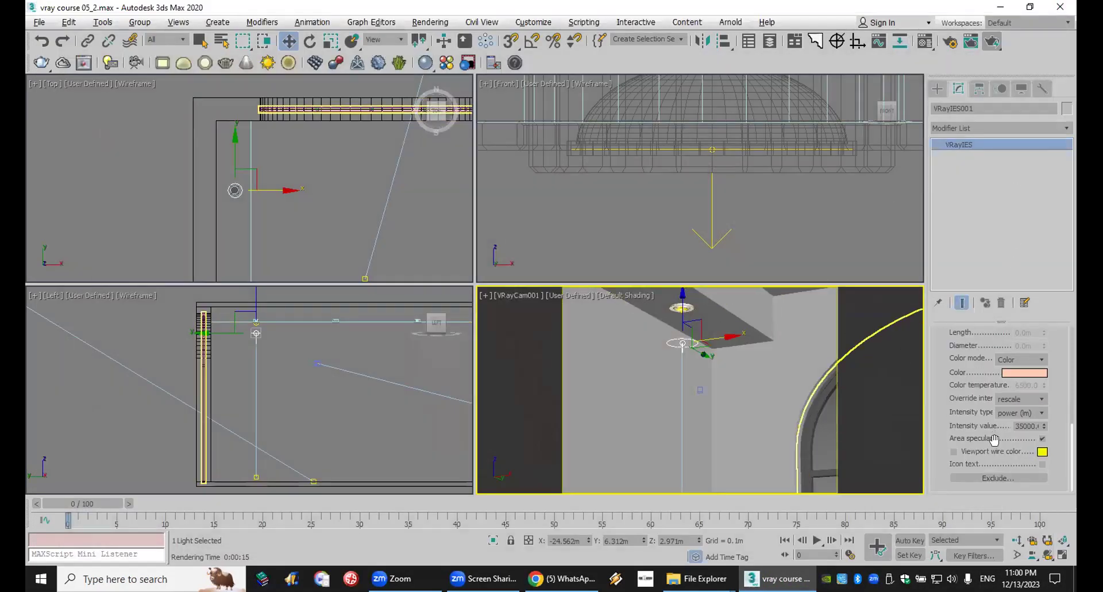
pyautogui.scroll(2, 979, 353)
pyautogui.scroll(5, 979, 353)
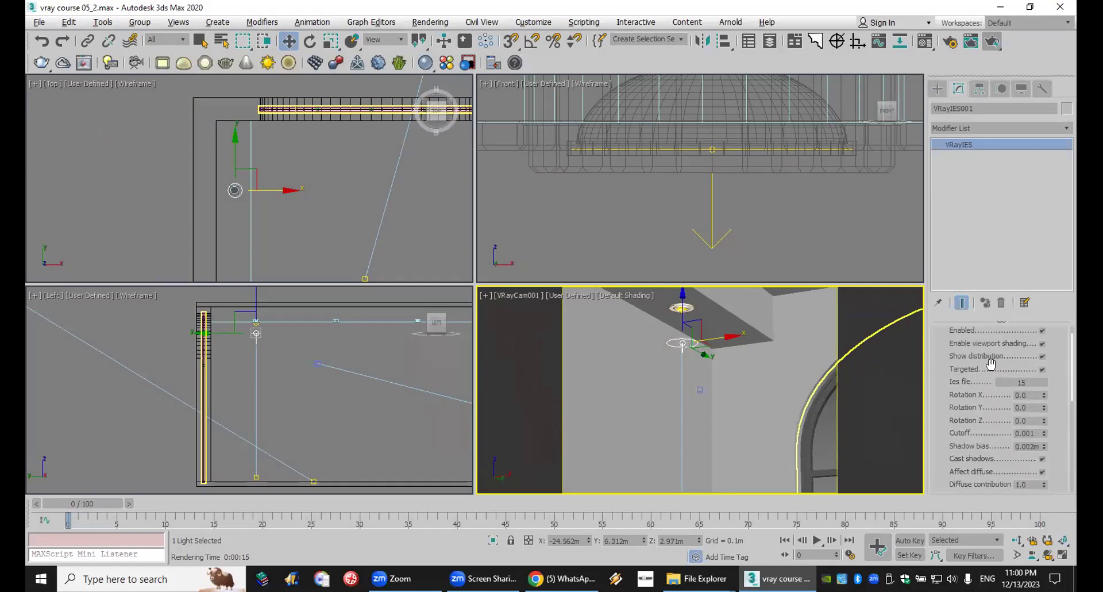
pyautogui.click(1026, 383)
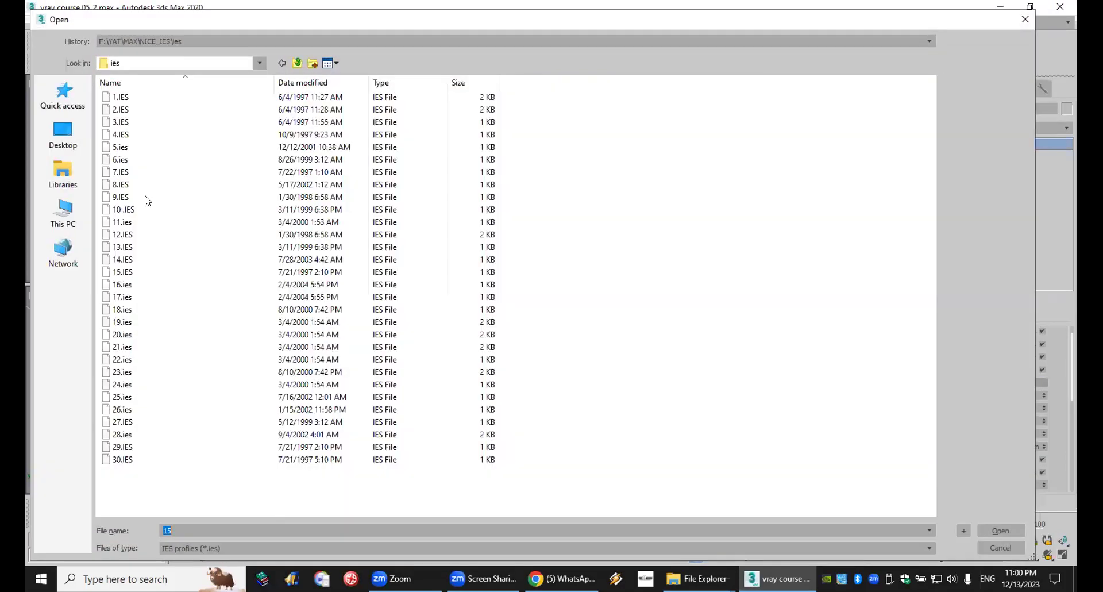
pyautogui.doubleClick(128, 359)
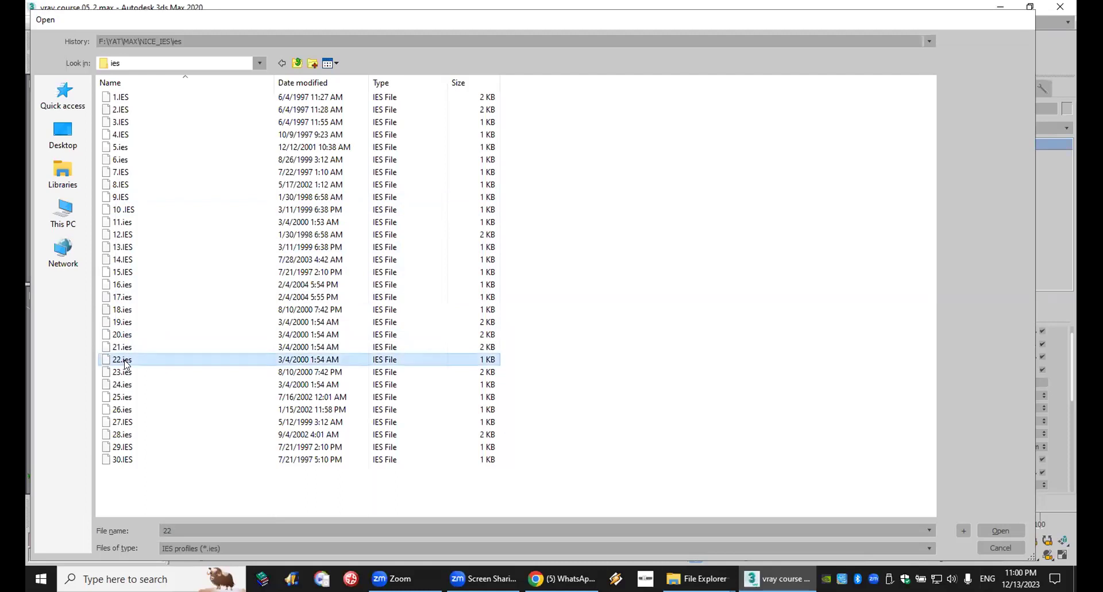
# Test-render the camera view with the 22.ies profile, cancel the render and close the frame buffer.
pyautogui.click(993, 45)
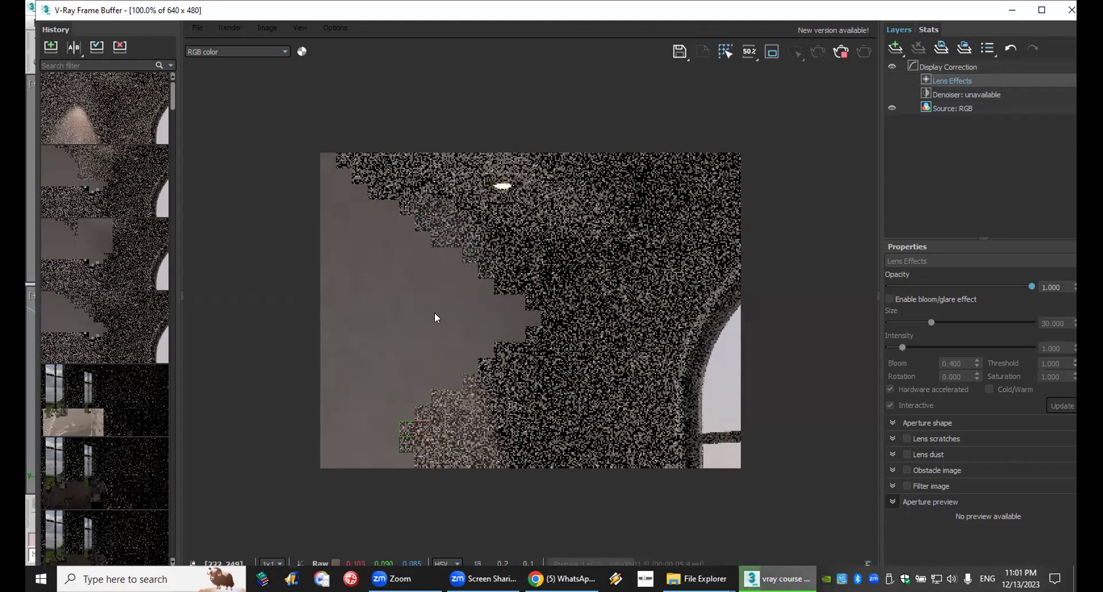
pyautogui.click(1070, 14)
pyautogui.click(1045, 82)
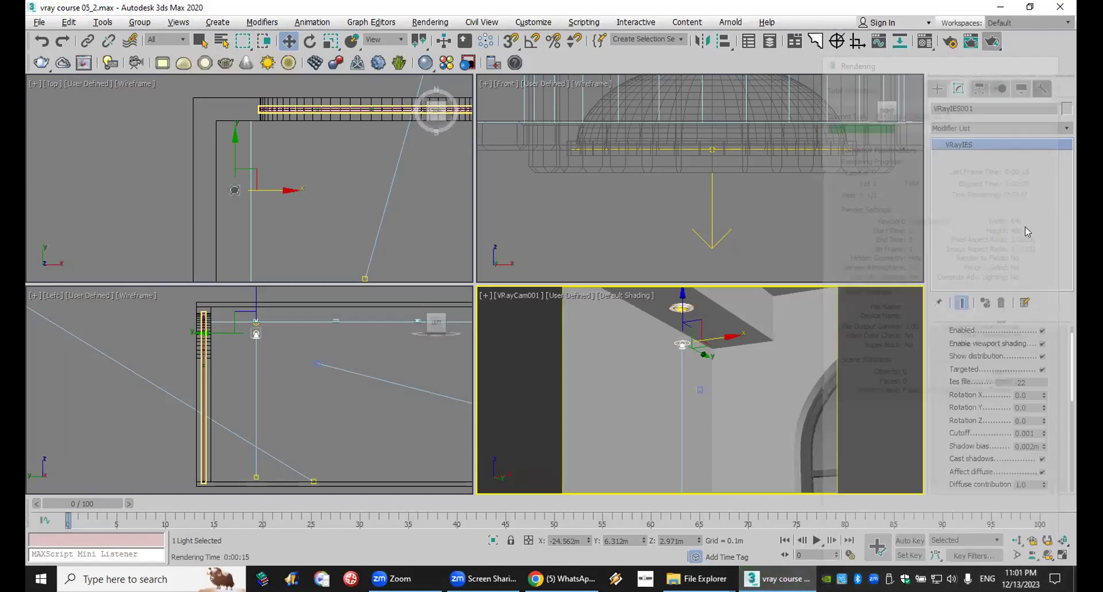
# Set the VRayIES light's intensity value to 23500 and render the camera view, closing the frame buffer when done.
pyautogui.scroll(-5, 951, 318)
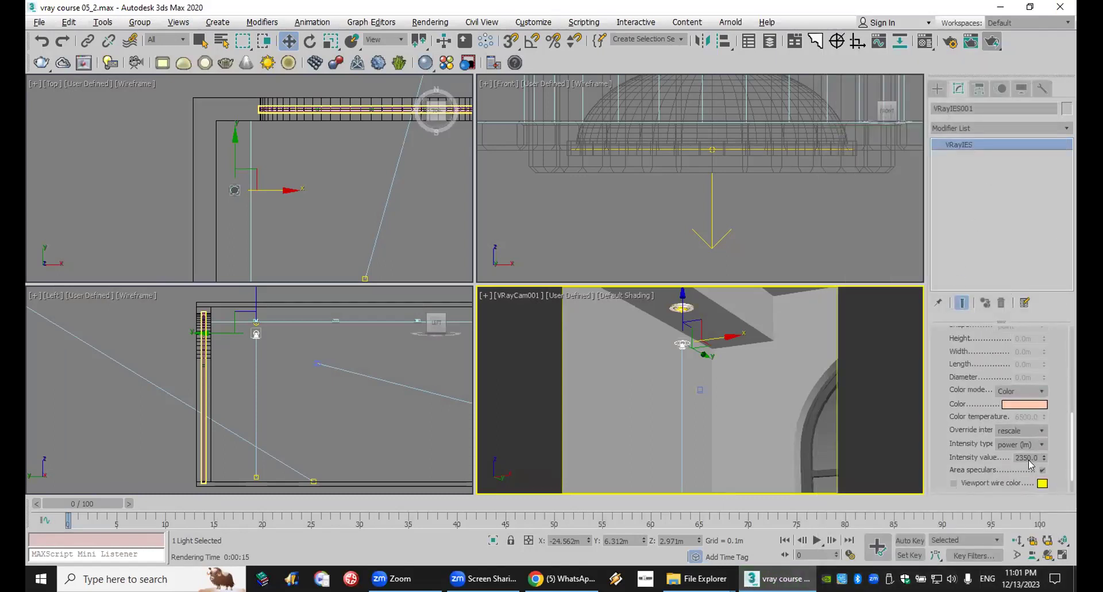
pyautogui.click(1026, 457)
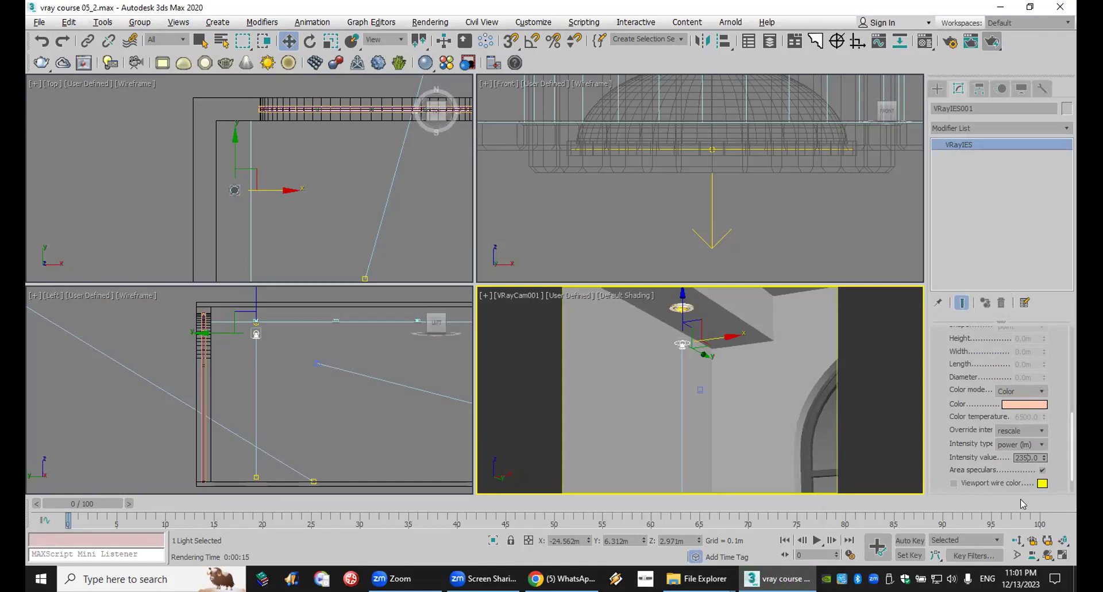
pyautogui.write('0')
pyautogui.press('Return')
pyautogui.click(994, 42)
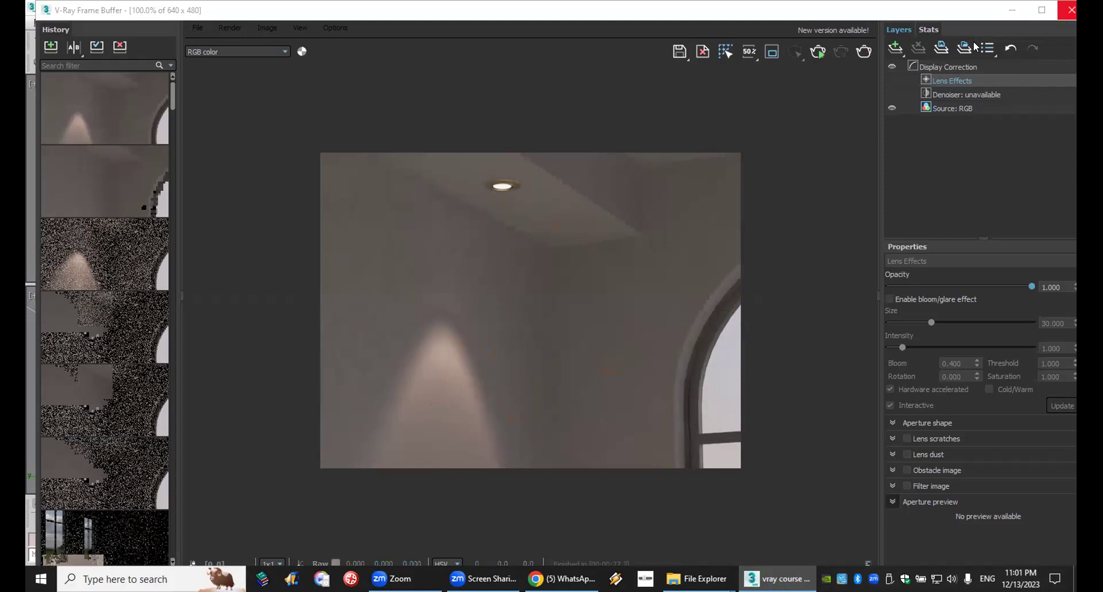
pyautogui.click(1070, 10)
# Raise the VRayIES light slightly toward the ceiling downlight in the Front view, to a Z height of about 2.988 m.
pyautogui.scroll(-4, 664, 167)
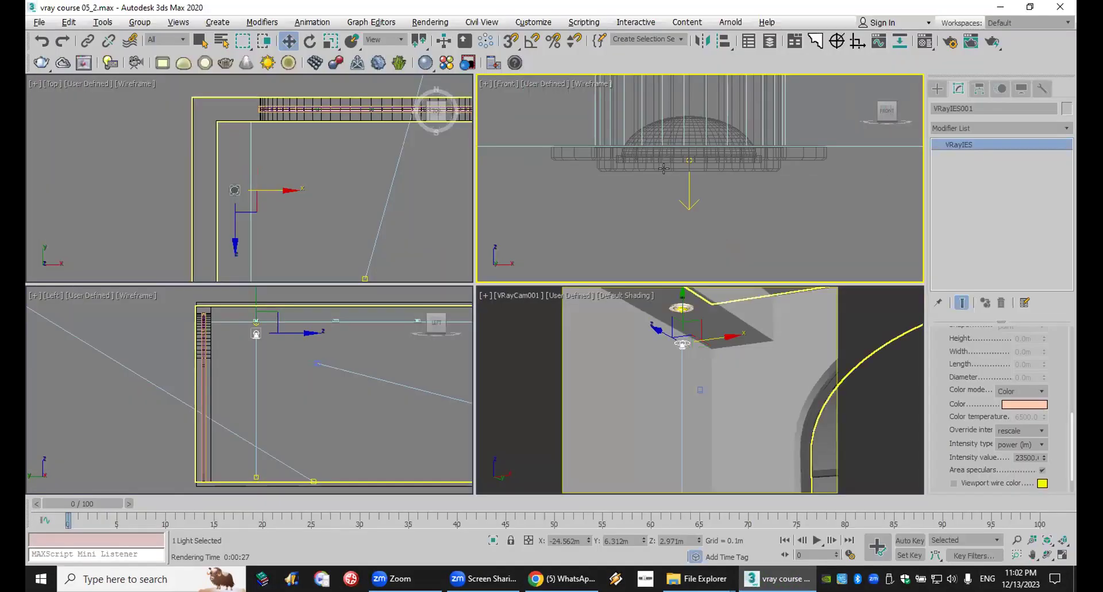
pyautogui.scroll(-4, 665, 177)
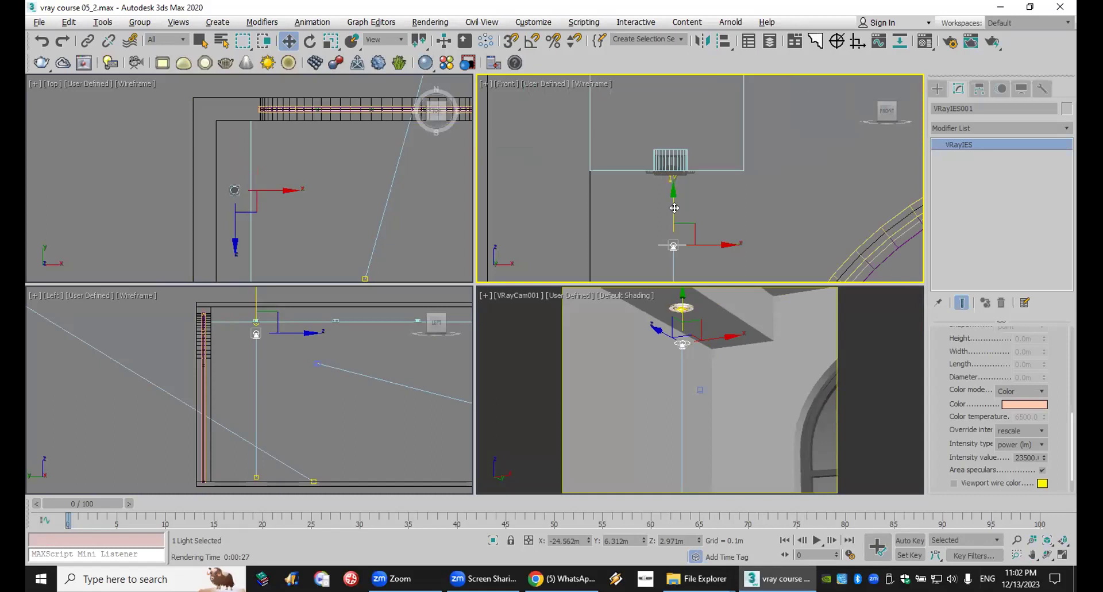
pyautogui.moveTo(685, 205); pyautogui.dragTo(685, 200)
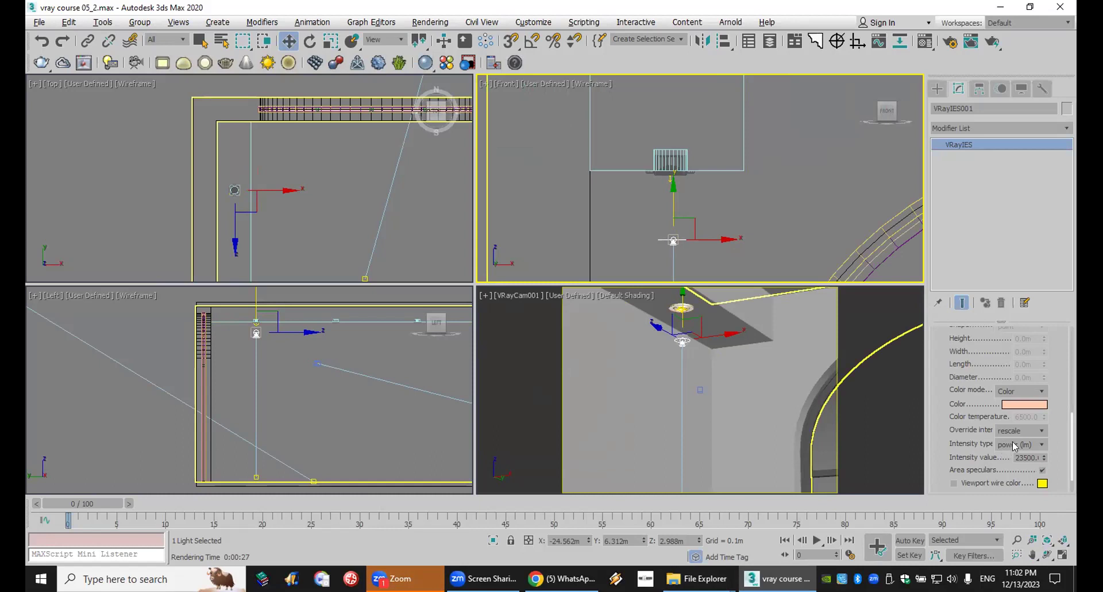
# Load 1.IES as the VRayIES light's profile.
pyautogui.scroll(5, 991, 367)
pyautogui.click(1040, 395)
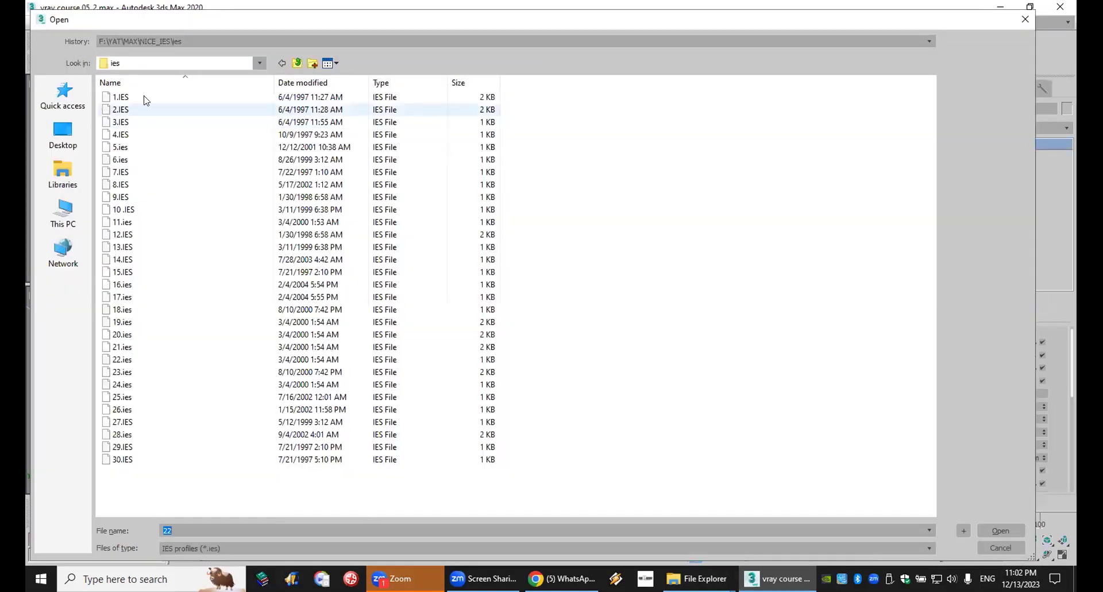
pyautogui.click(148, 98)
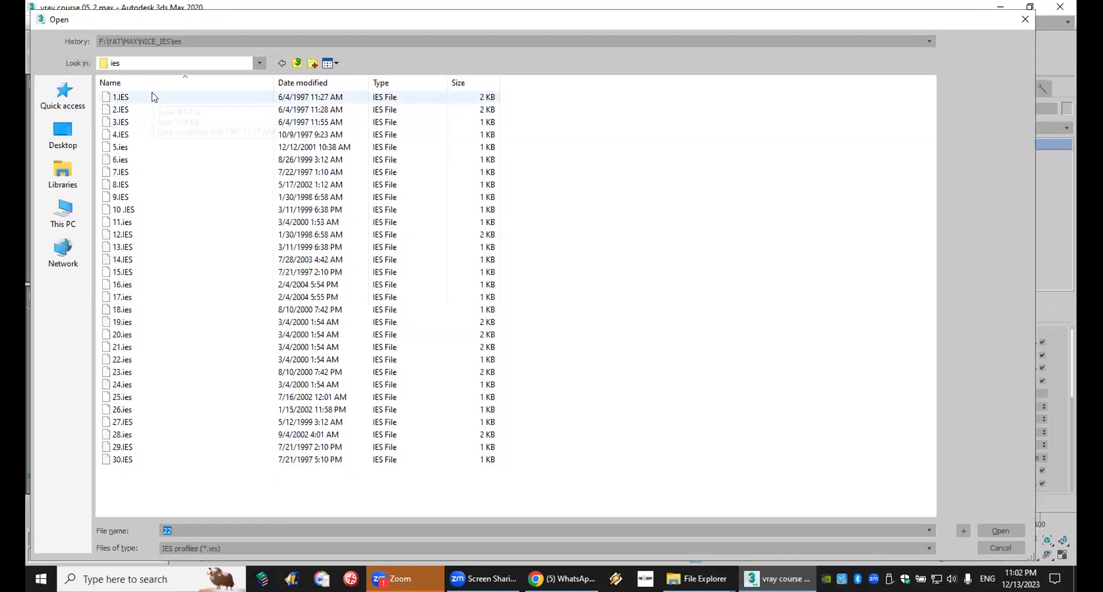
pyautogui.doubleClick(152, 98)
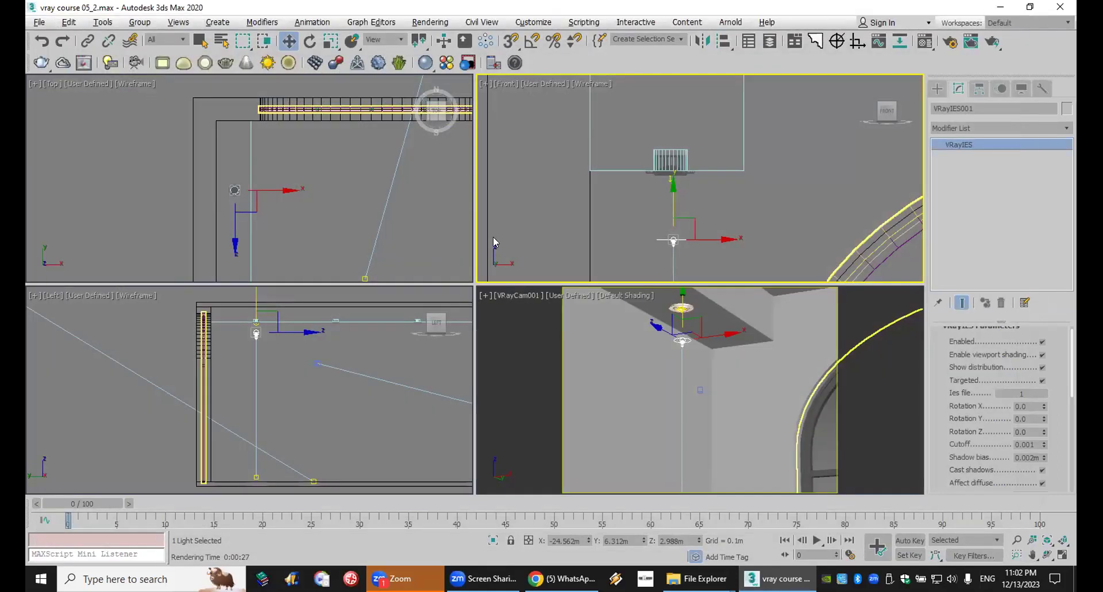
# Start a test render of the camera view with the 1.IES profile, then stop it and return to the scene.
pyautogui.rightClick(853, 326)
pyautogui.click(992, 42)
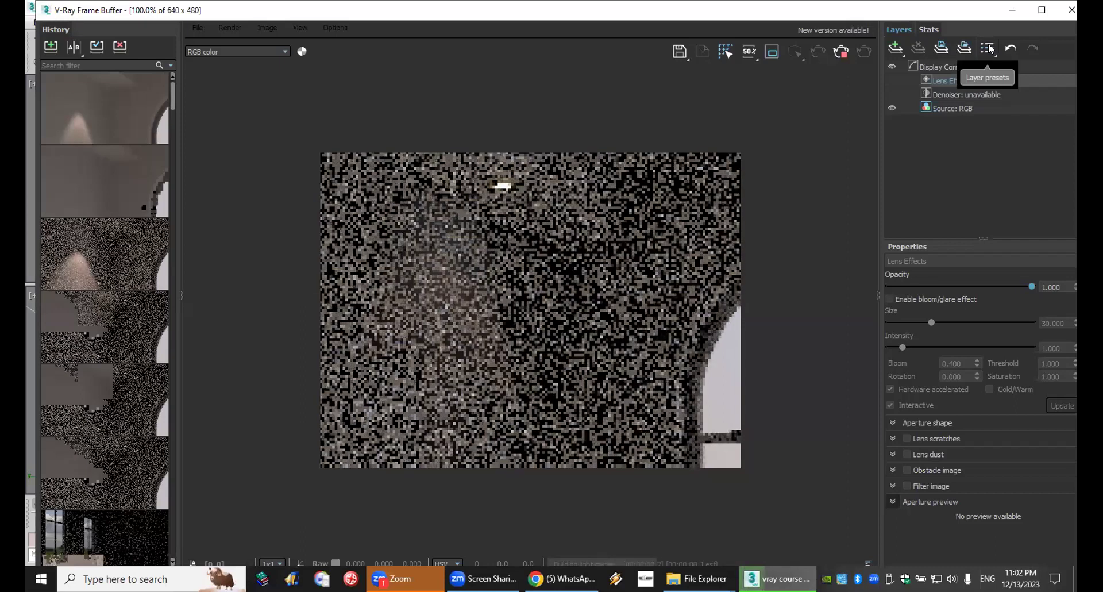
pyautogui.click(1069, 8)
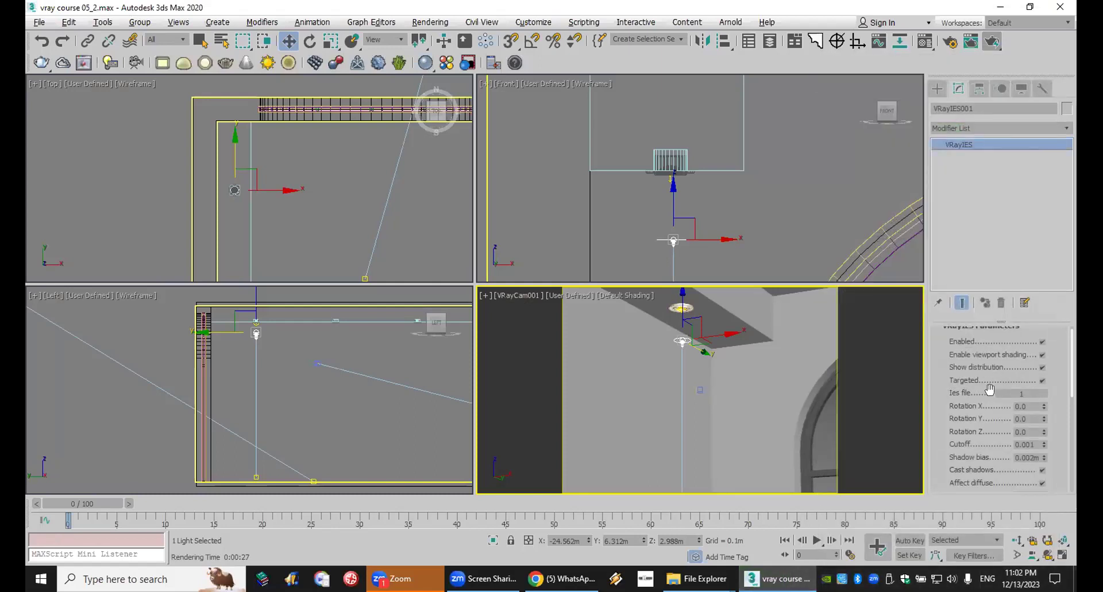
# Set the VRayIES light's intensity value to 8900 and render the camera view again.
pyautogui.moveTo(984, 389); pyautogui.dragTo(1009, 351)
pyautogui.scroll(-5, 1017, 424)
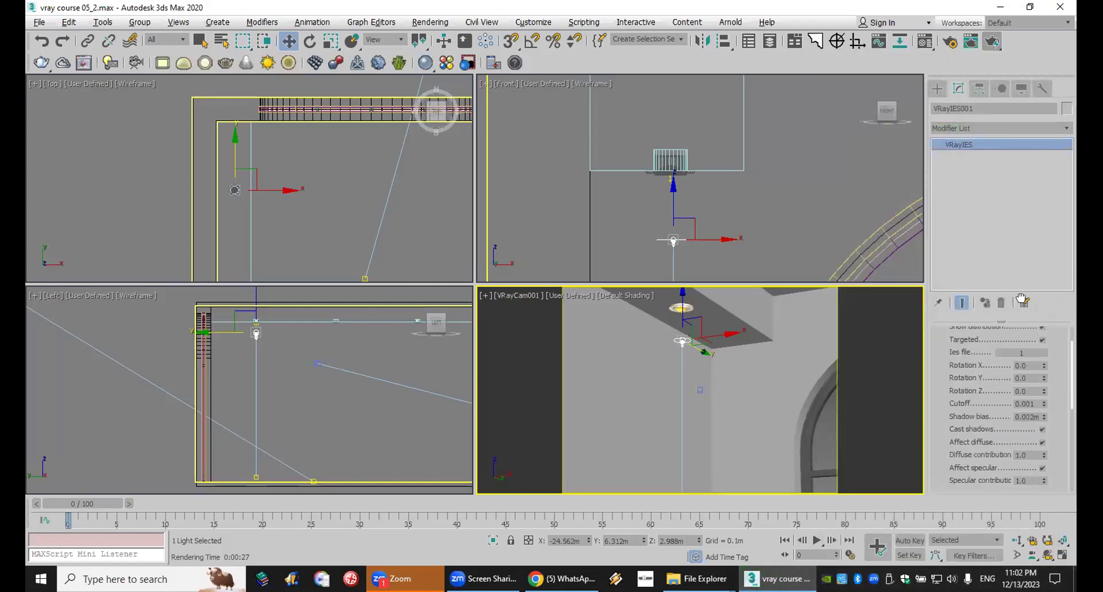
pyautogui.scroll(-3, 989, 451)
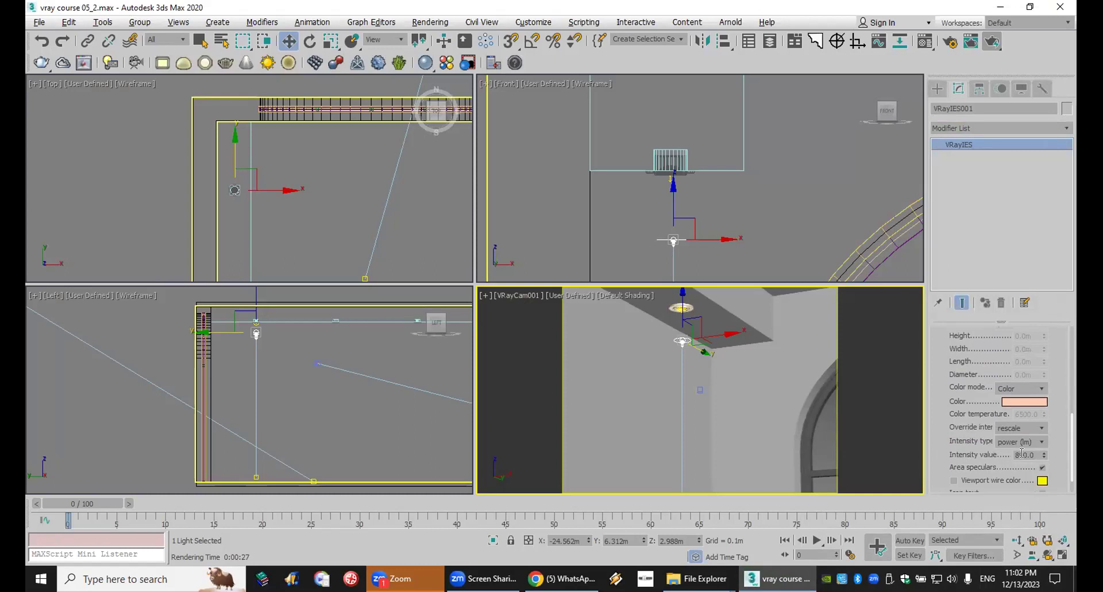
pyautogui.doubleClick(1023, 454)
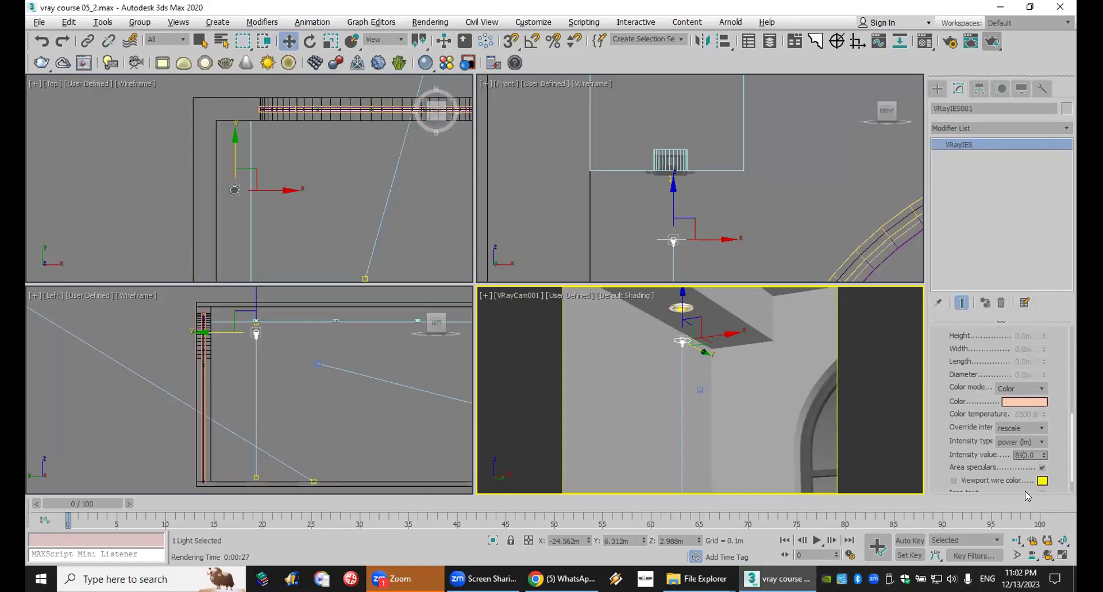
pyautogui.write('0')
pyautogui.press('Return')
pyautogui.click(998, 43)
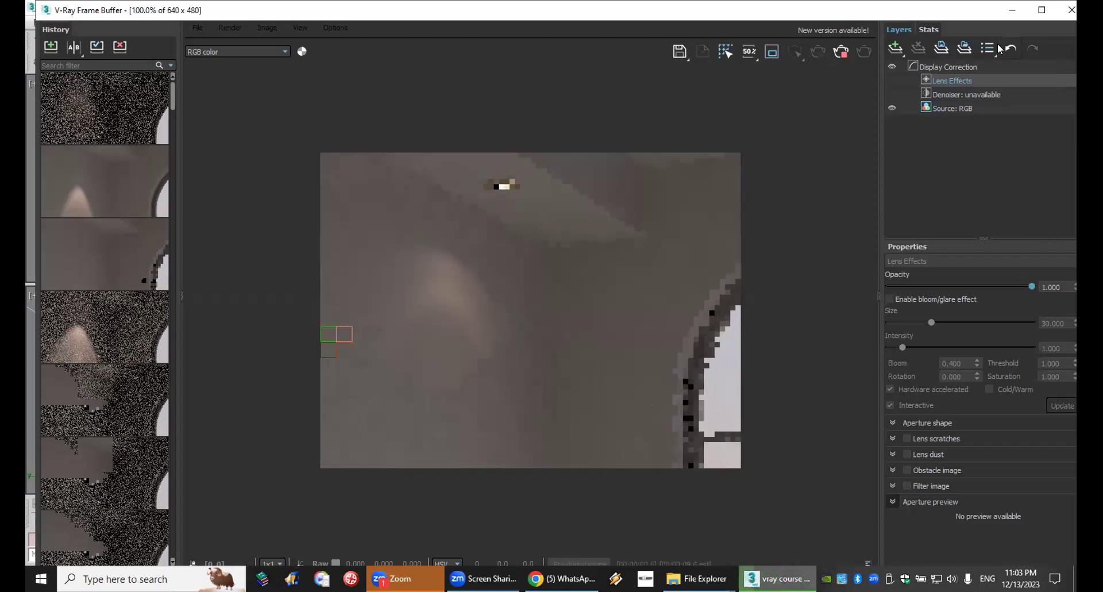
# Compare the current render against the finished 22.ies render from the history, moving the A/B divider across the light cone.
pyautogui.click(110, 163)
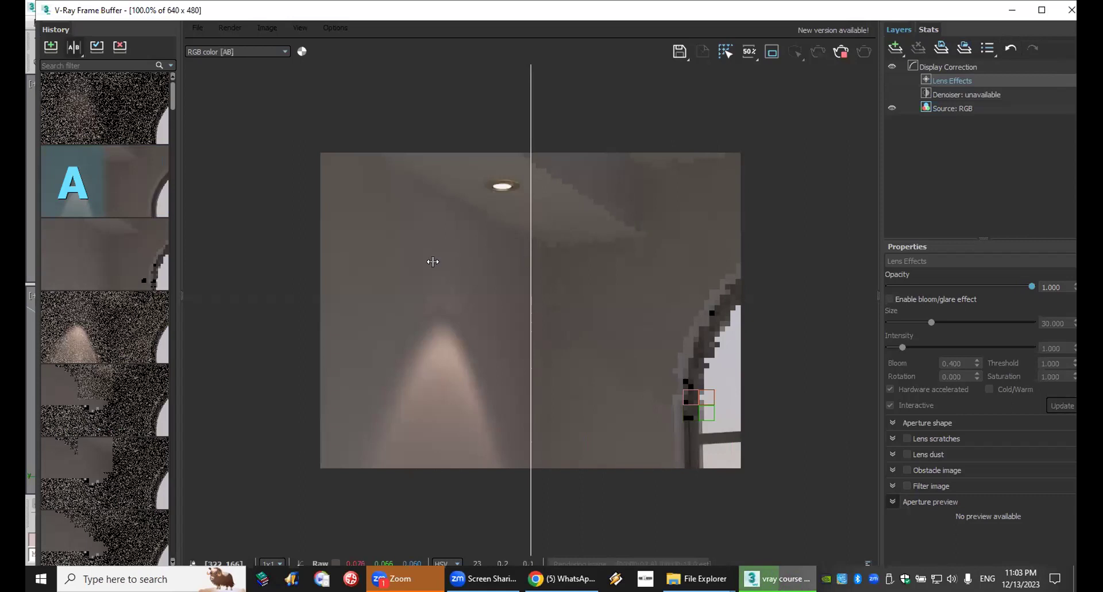
pyautogui.click(423, 262)
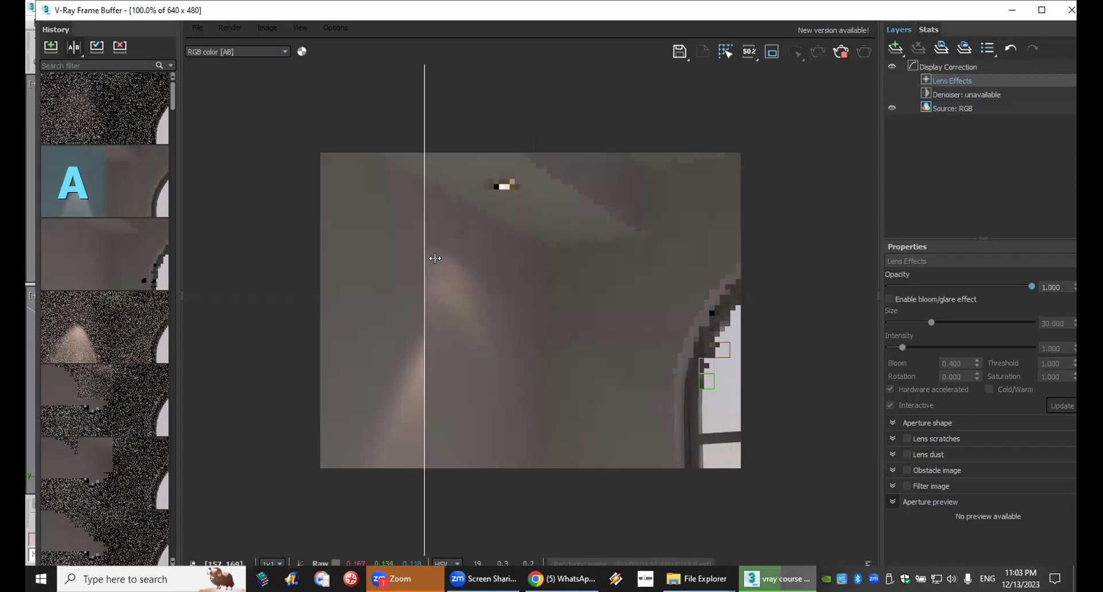
pyautogui.click(497, 254)
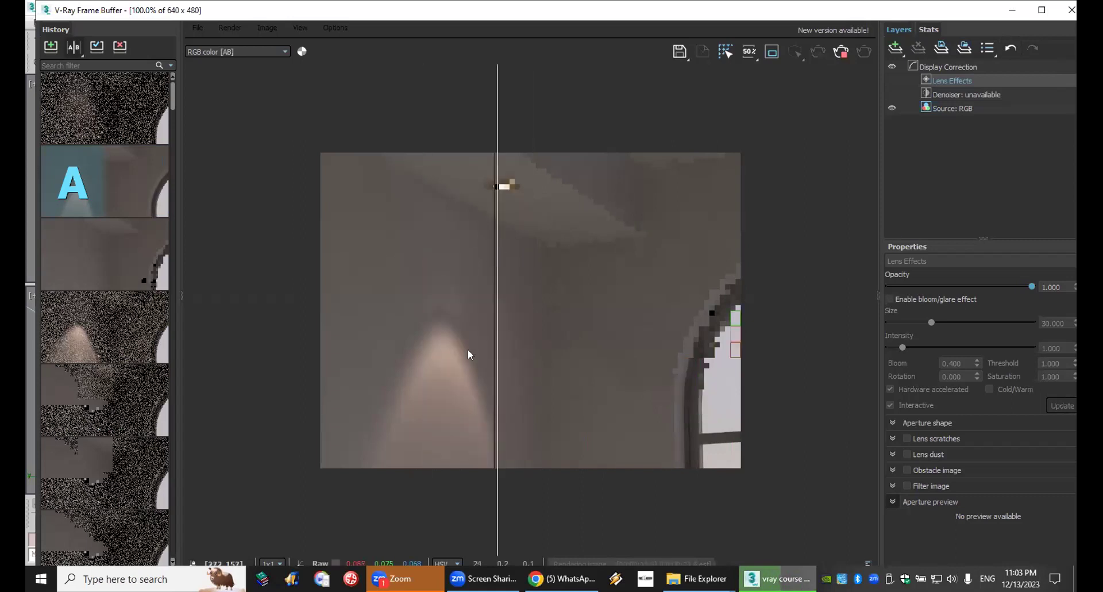
pyautogui.click(380, 322)
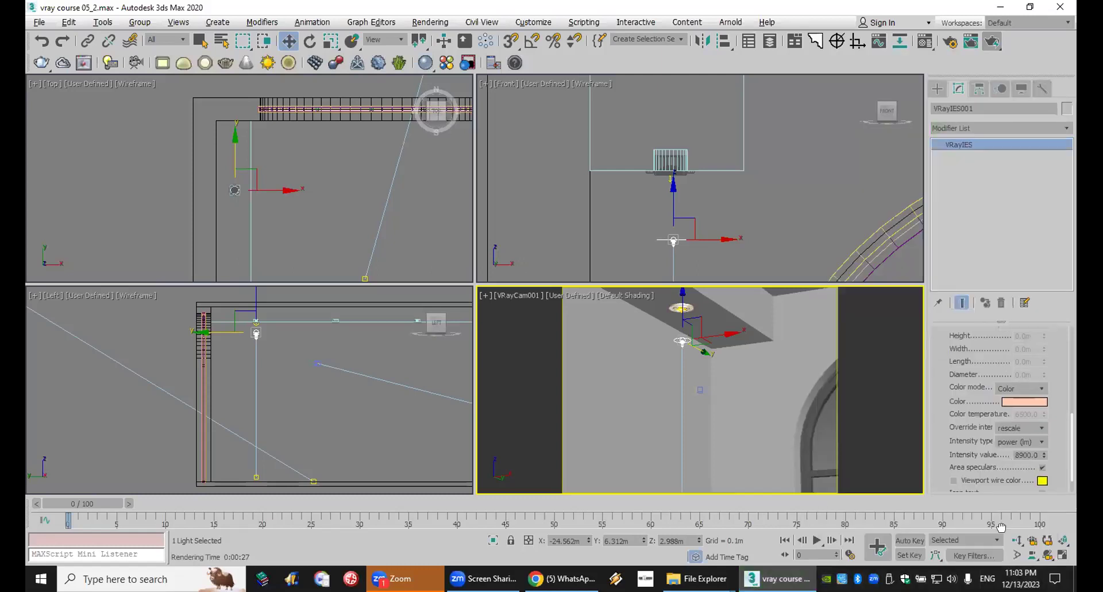
# Load 30.IES as the VRayIES light's profile and raise the light to just below the downlight fixture, at about Z 3.122 m.
pyautogui.scroll(5, 1021, 443)
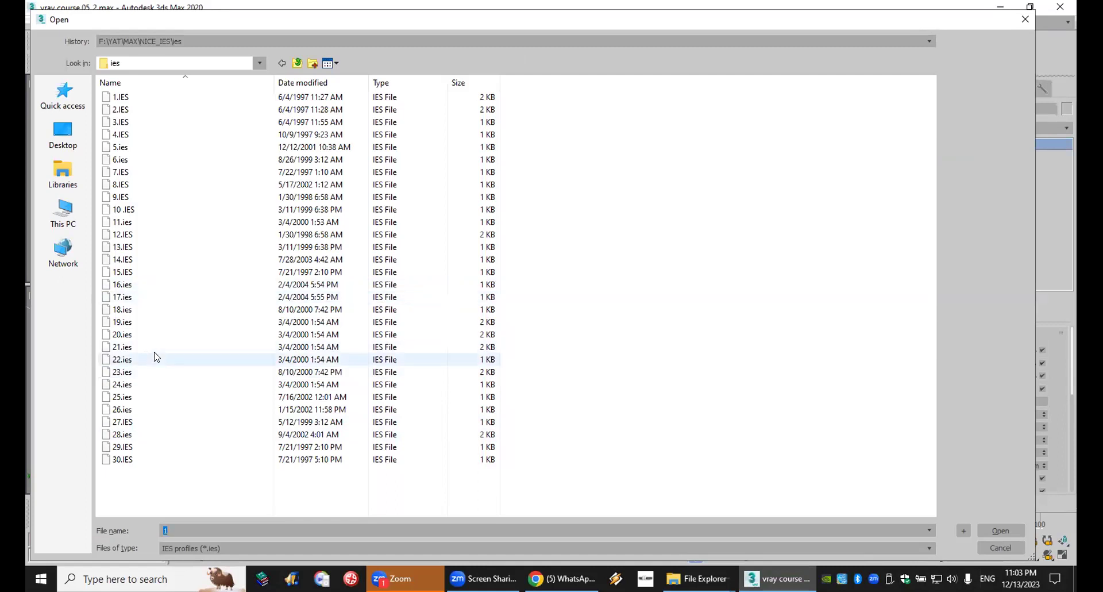
pyautogui.doubleClick(179, 458)
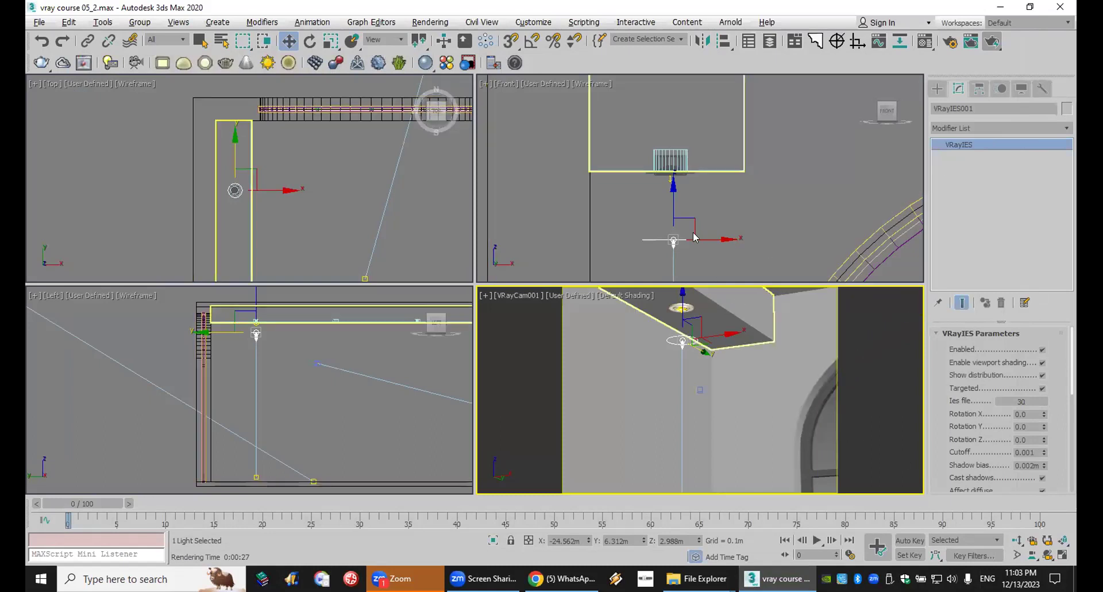
pyautogui.click(675, 210)
pyautogui.moveTo(673, 208); pyautogui.dragTo(663, 161)
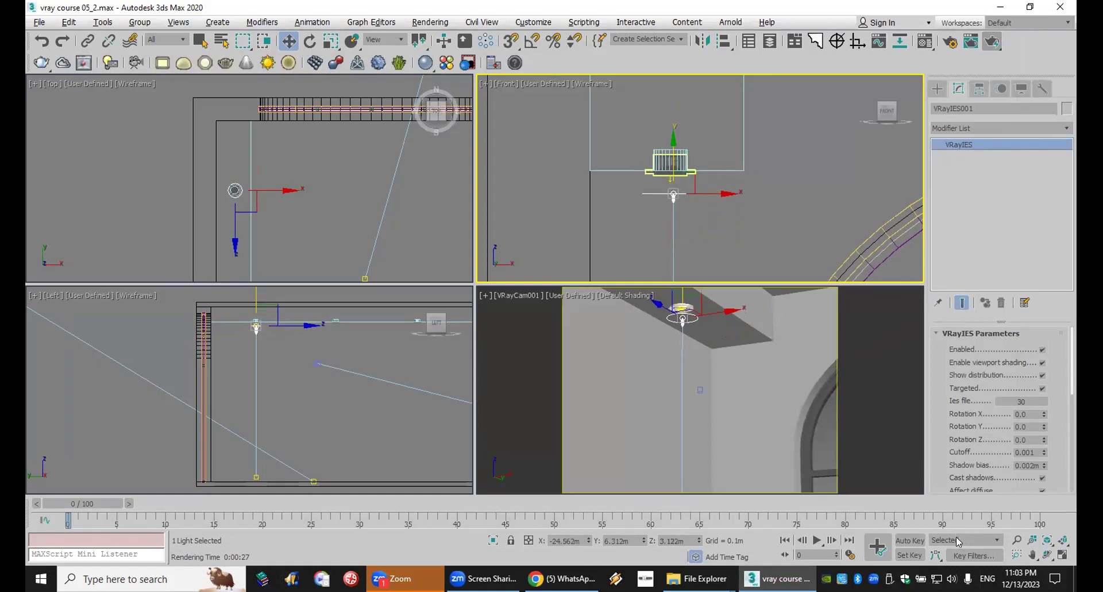
# Set the VRayIES light's intensity value to 48500, render the camera view and return to the scene.
pyautogui.scroll(-5, 989, 380)
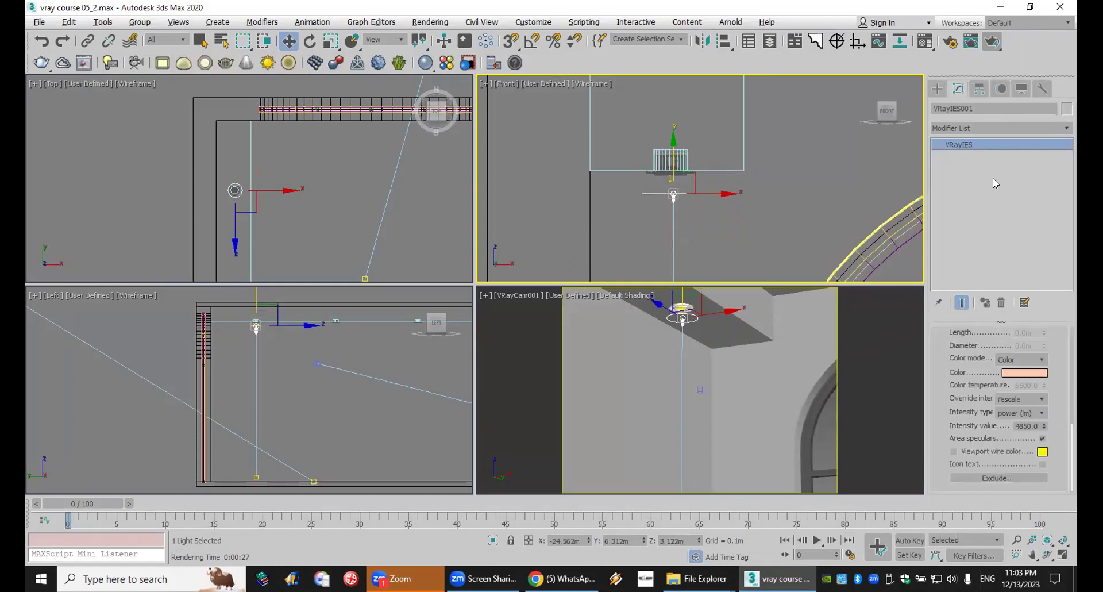
pyautogui.doubleClick(1031, 426)
pyautogui.write('48500')
pyautogui.press('Return')
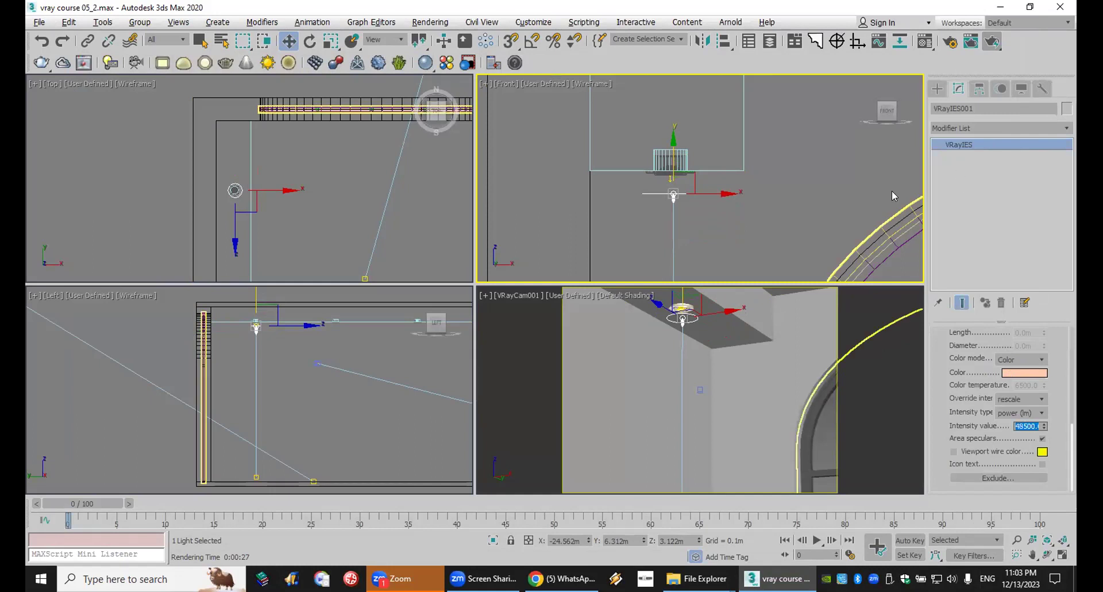
pyautogui.click(684, 313)
pyautogui.click(994, 40)
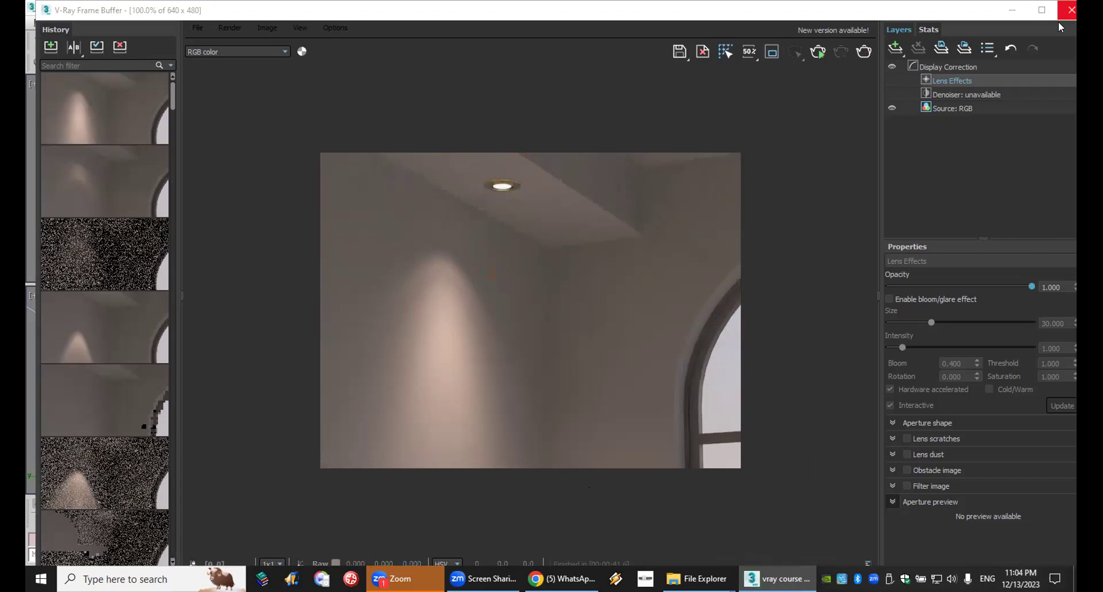
pyautogui.click(1069, 10)
# Move the VRayIES light's target in the front view out past the side wall, to about X -25.829 m, tilting the light.
pyautogui.moveTo(689, 207); pyautogui.dragTo(711, 146, button='middle')
pyautogui.scroll(-5, 711, 146)
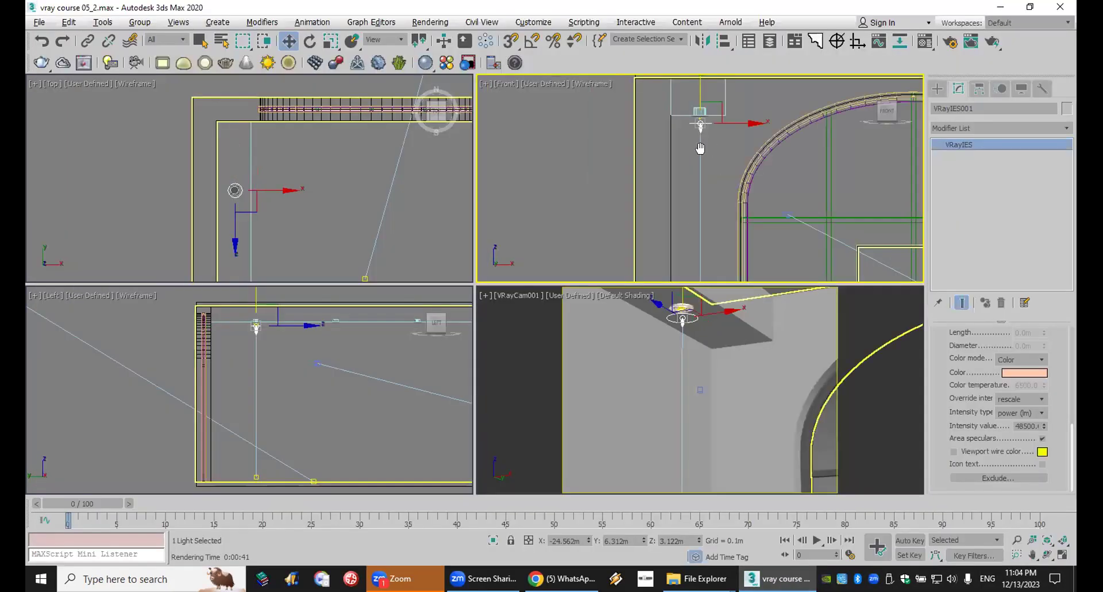
pyautogui.scroll(-5, 701, 151)
pyautogui.click(699, 229)
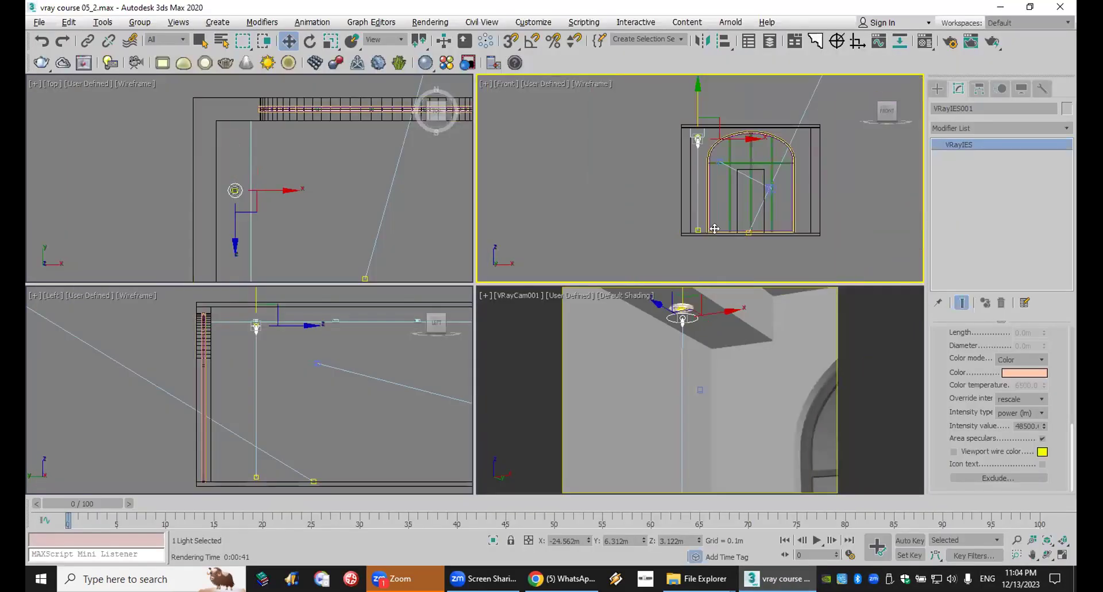
pyautogui.moveTo(736, 230); pyautogui.dragTo(697, 230)
# Start a test render of the camera view with the tilted light, then close the frame buffer.
pyautogui.click(835, 334)
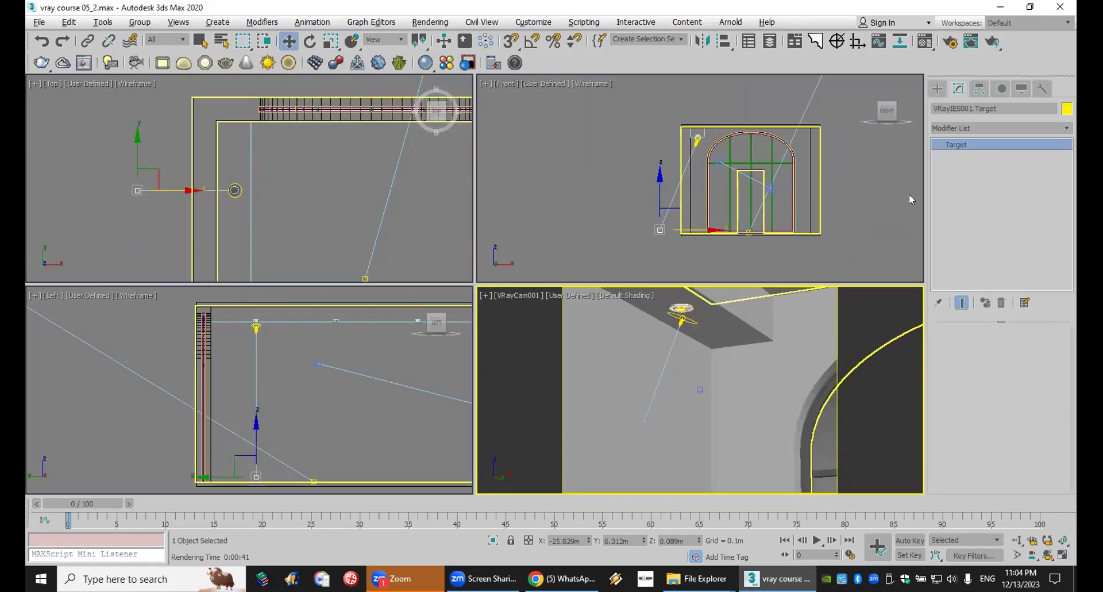
pyautogui.click(993, 43)
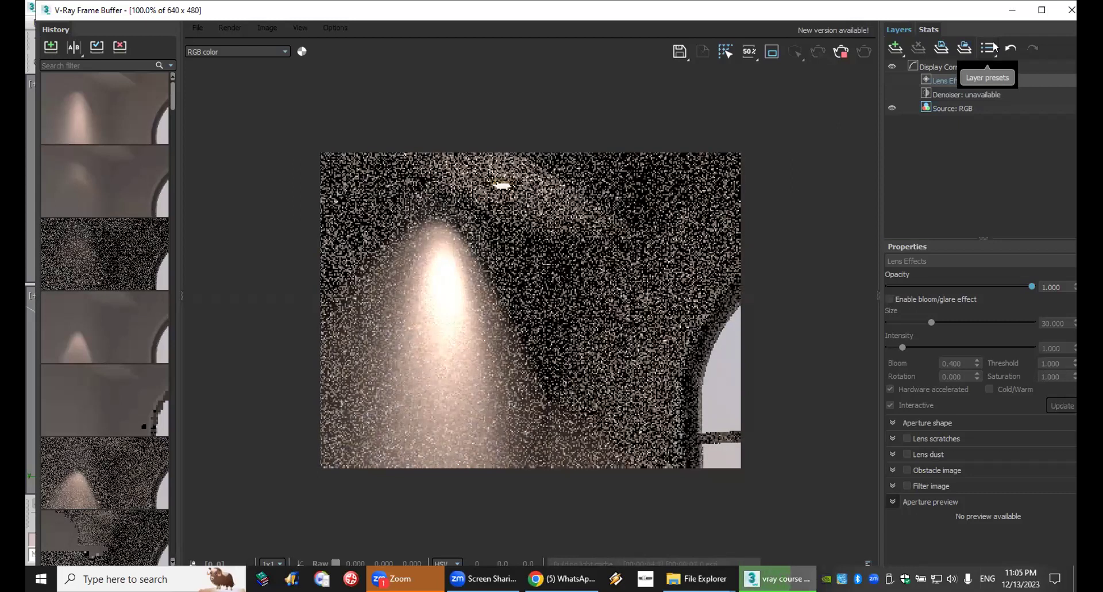
pyautogui.click(1070, 10)
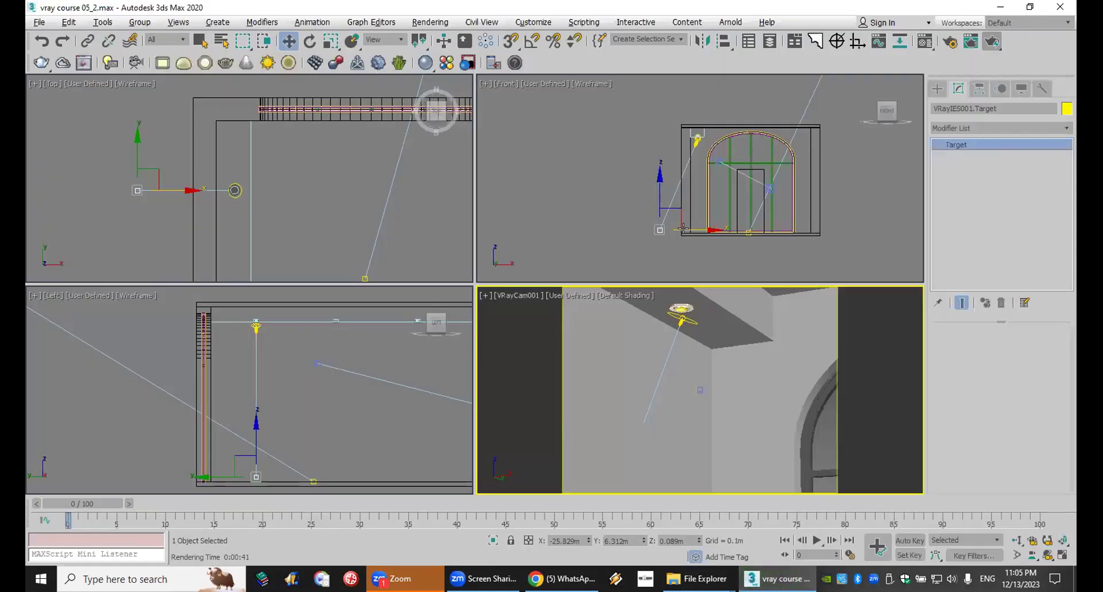
# Move the VRayIES target about 1.27 m along X, back to directly beneath the light.
pyautogui.click(683, 228)
pyautogui.moveTo(699, 228); pyautogui.dragTo(727, 229)
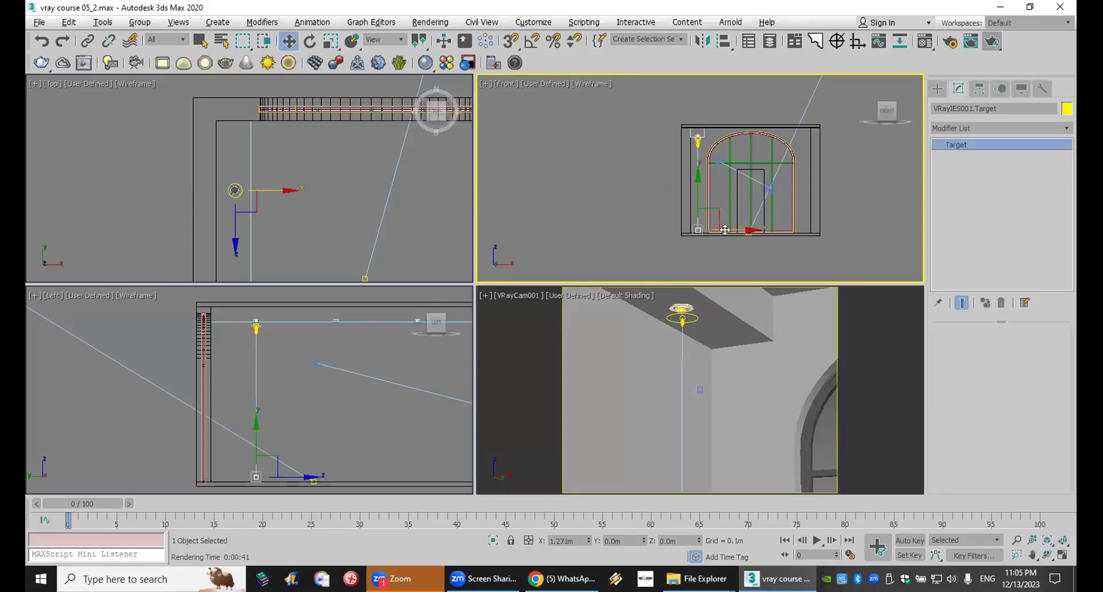
pyautogui.scroll(4, 711, 163)
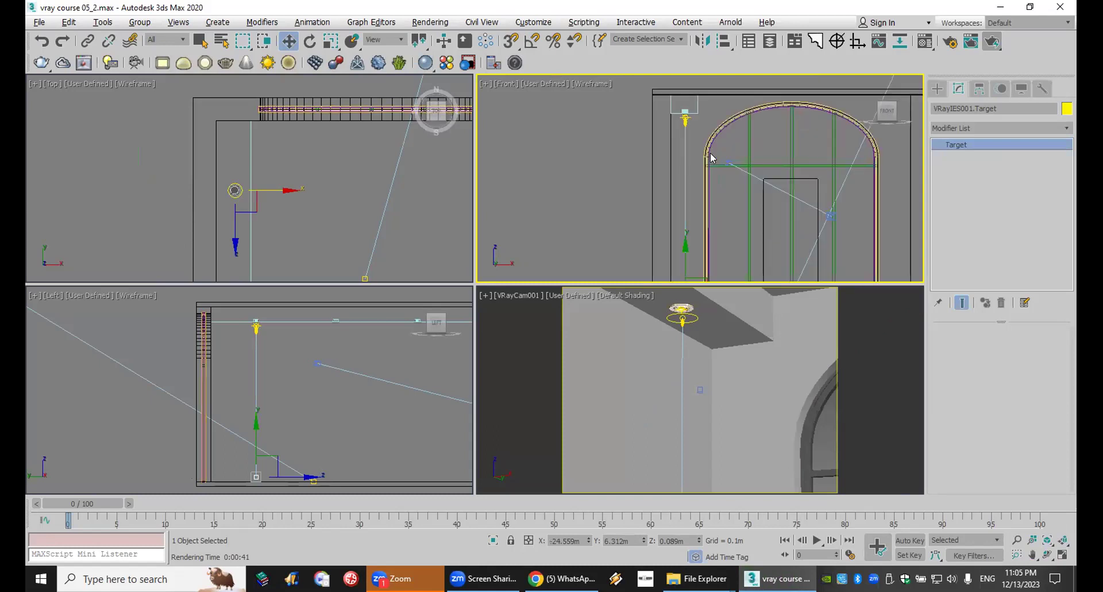
# Nudge the VRayIES light over the downlight in the top view to about X -24.572 m, Y 6.319 m, then activate the camera view.
pyautogui.scroll(2, 247, 196)
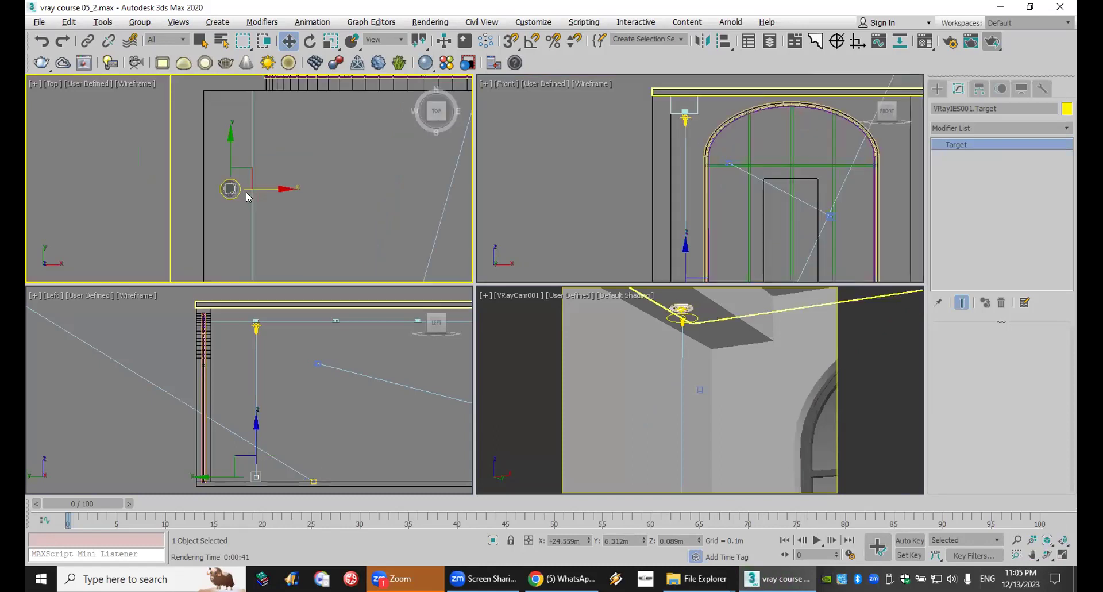
pyautogui.scroll(4, 249, 197)
pyautogui.click(220, 181)
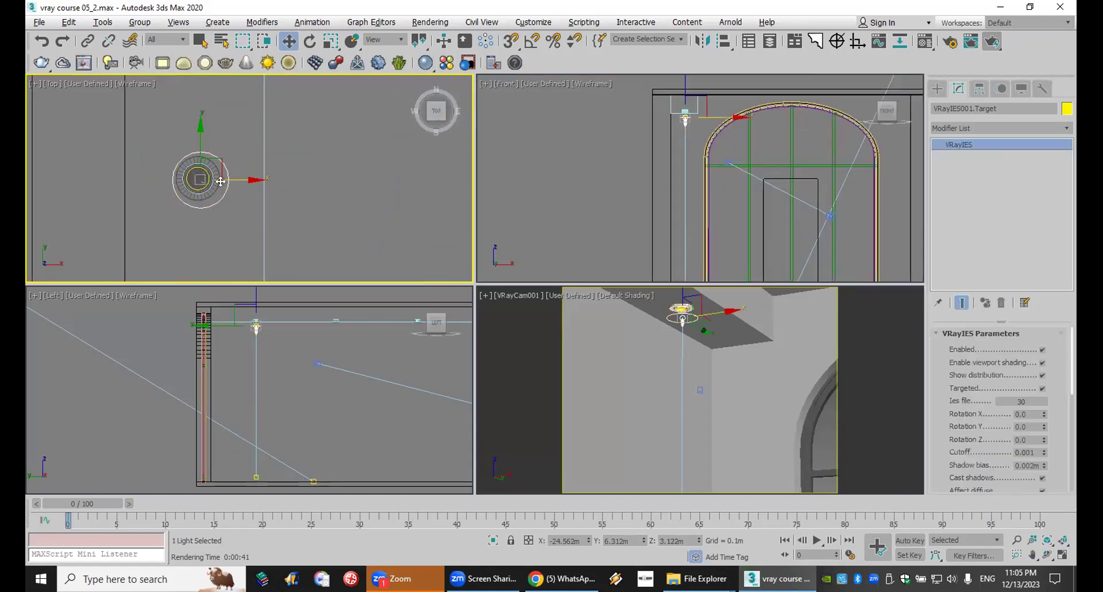
pyautogui.moveTo(215, 179); pyautogui.dragTo(215, 172)
pyautogui.rightClick(804, 420)
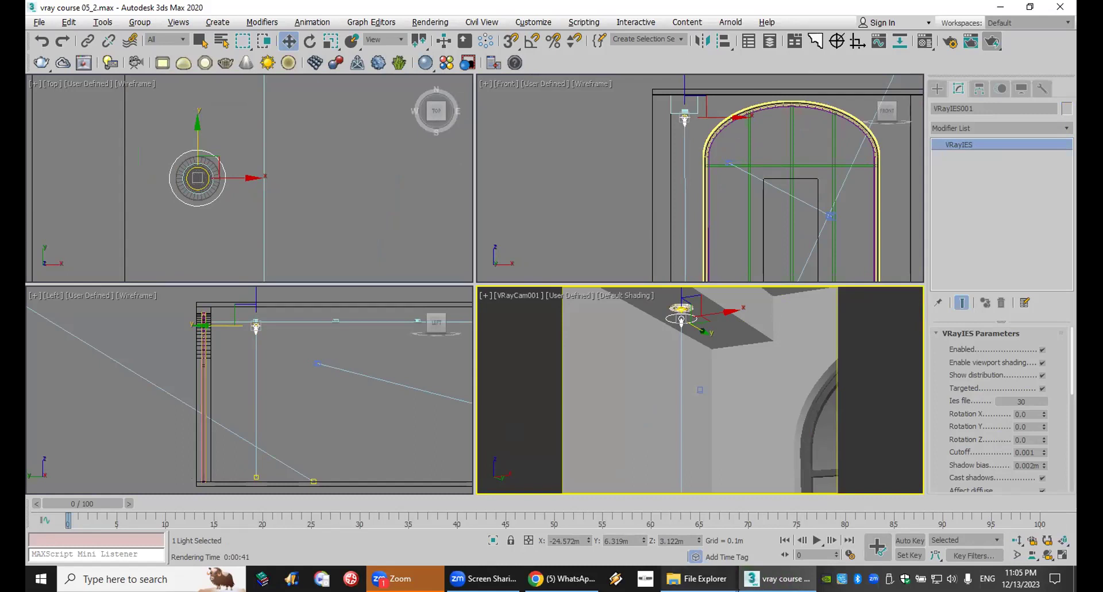
# Switch to the File Explorer window showing the ies folder, maximize it and go back up through NICE_IES to the MAX folder.
pyautogui.moveTo(697, 579)
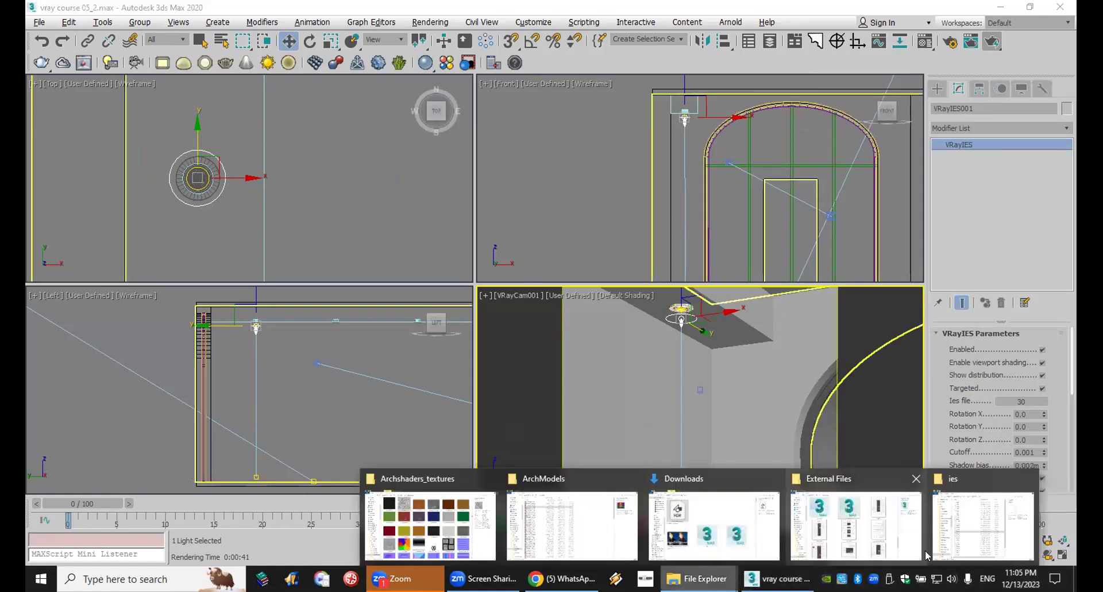
pyautogui.click(989, 524)
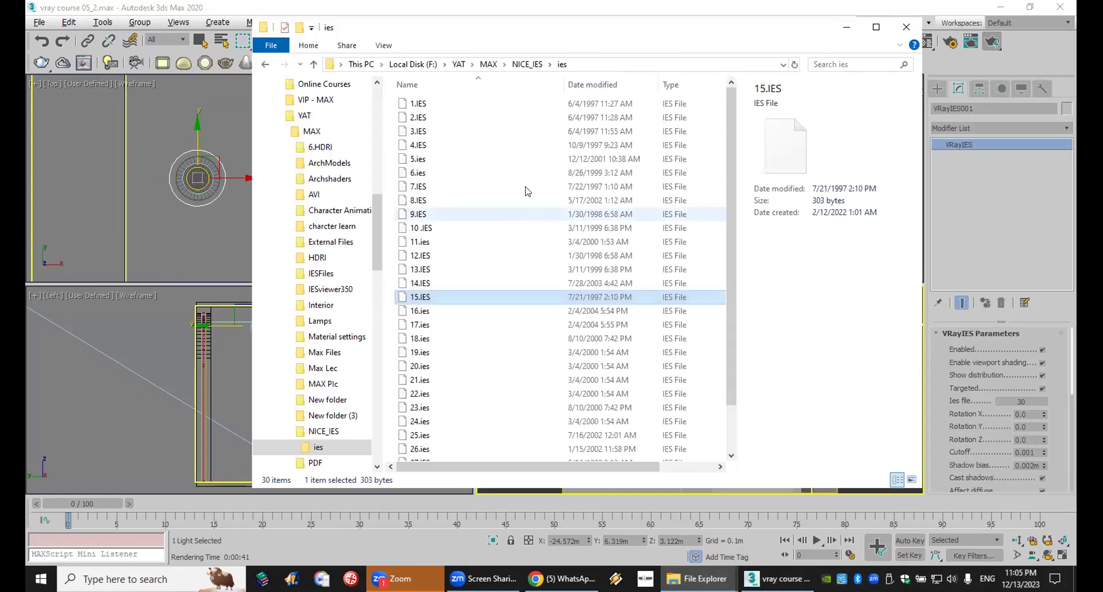
pyautogui.doubleClick(533, 31)
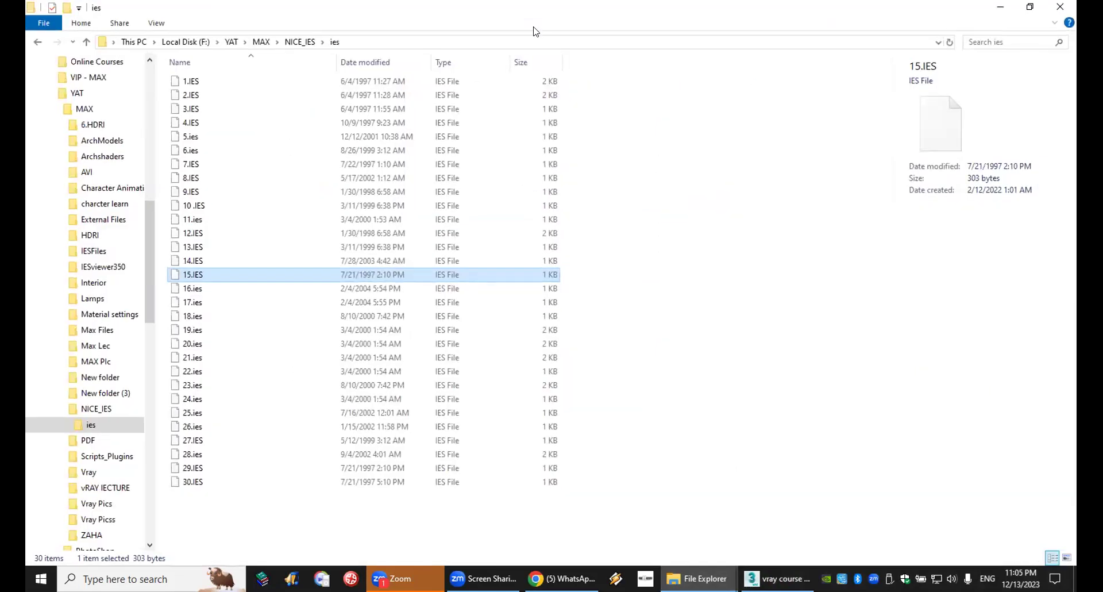
pyautogui.click(38, 43)
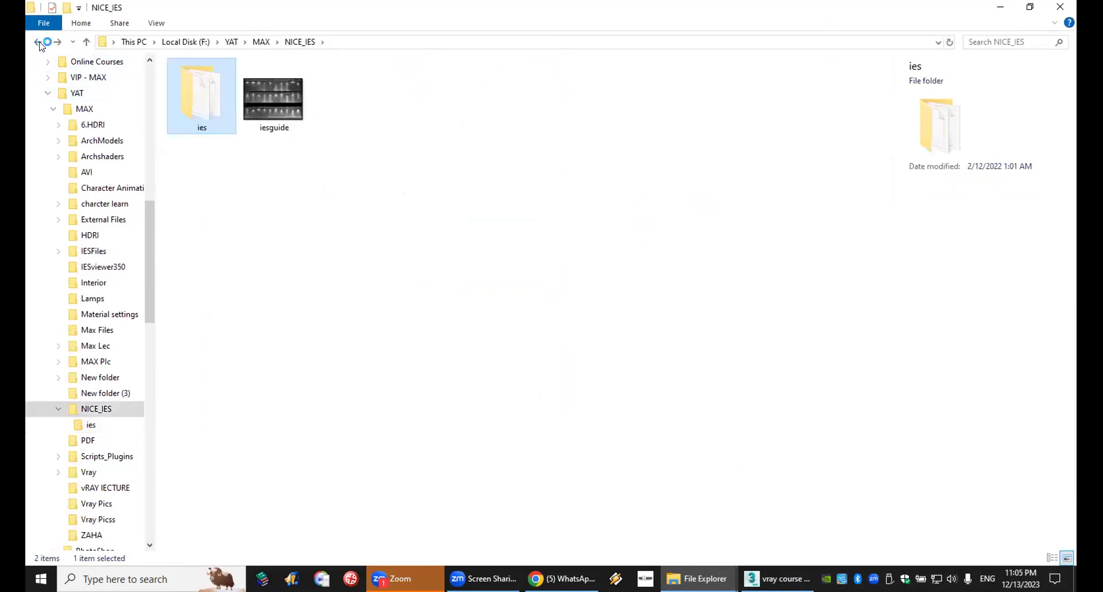
pyautogui.click(38, 42)
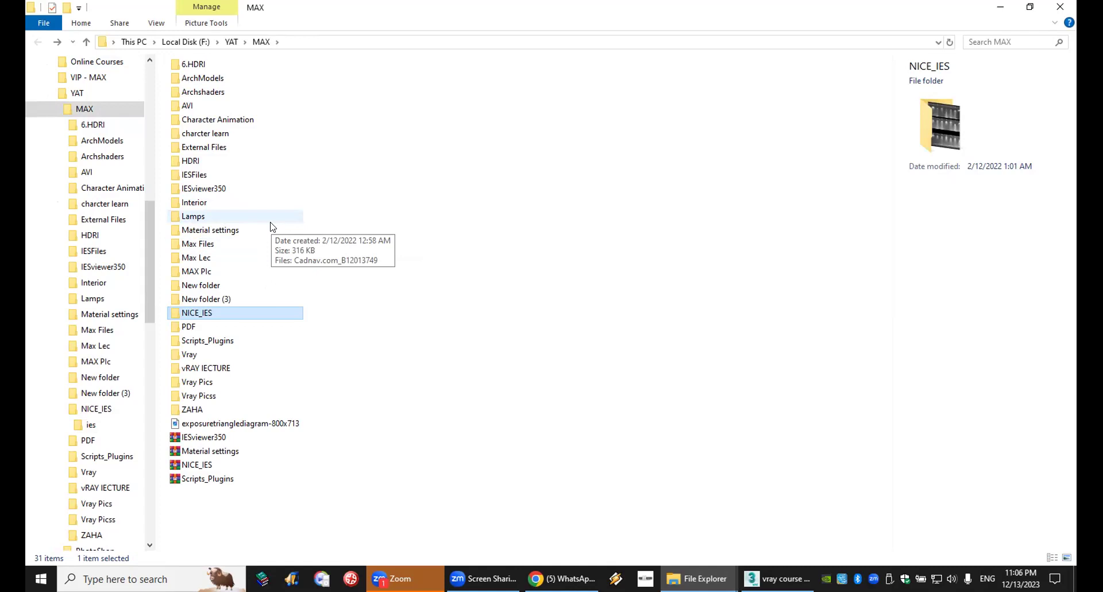
# Open IESFiles, Lithonia_Lighting, Downlighting and folder 6, and look through its IES files.
pyautogui.doubleClick(218, 178)
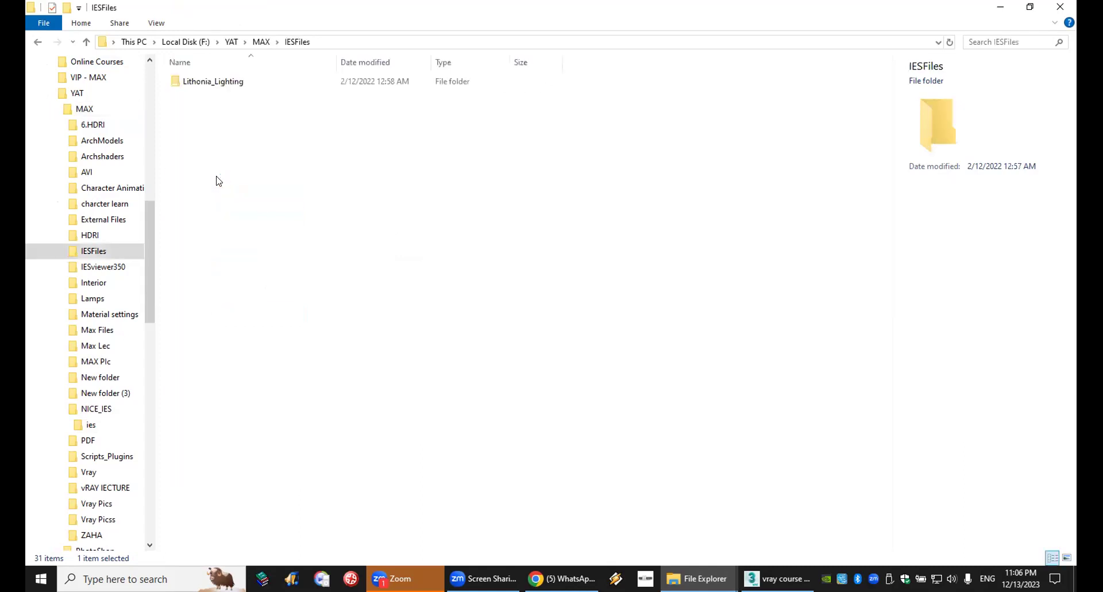
pyautogui.doubleClick(212, 85)
pyautogui.doubleClick(211, 83)
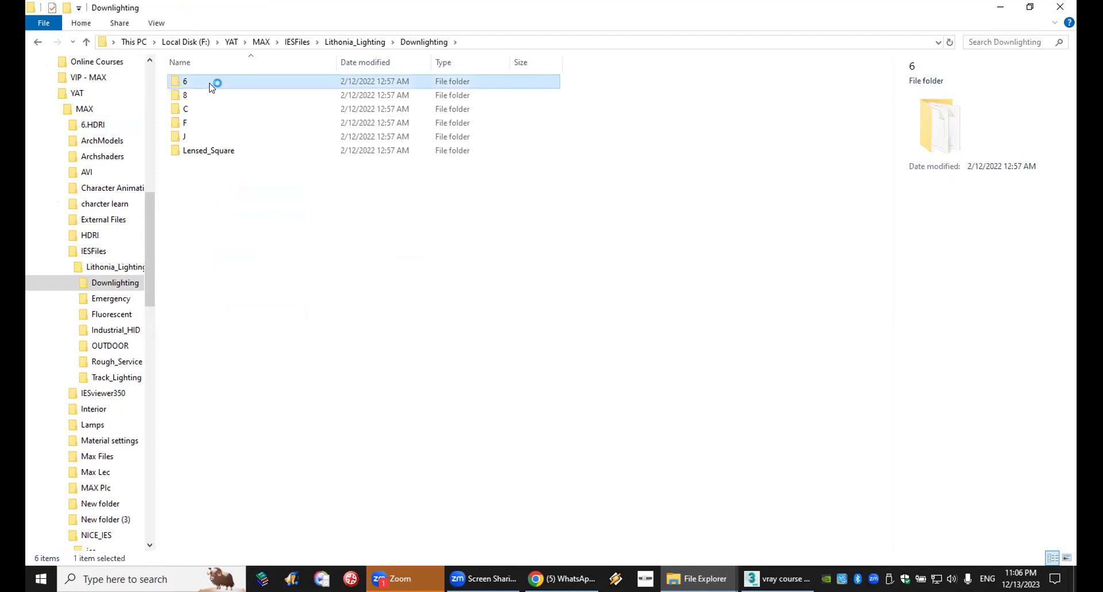
pyautogui.doubleClick(210, 82)
pyautogui.scroll(-12, 259, 247)
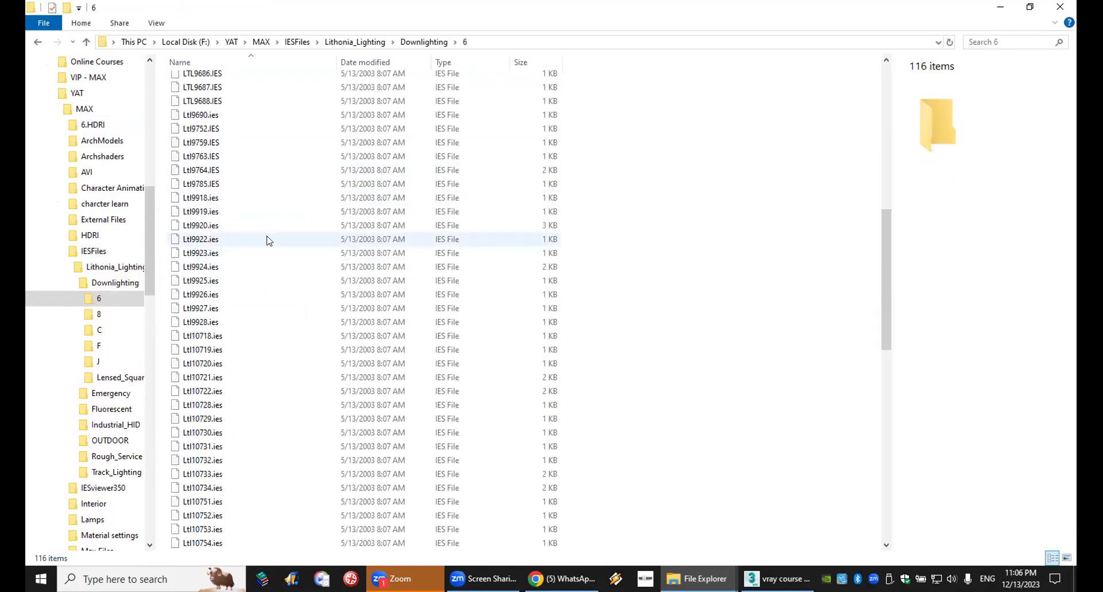
pyautogui.scroll(-12, 269, 240)
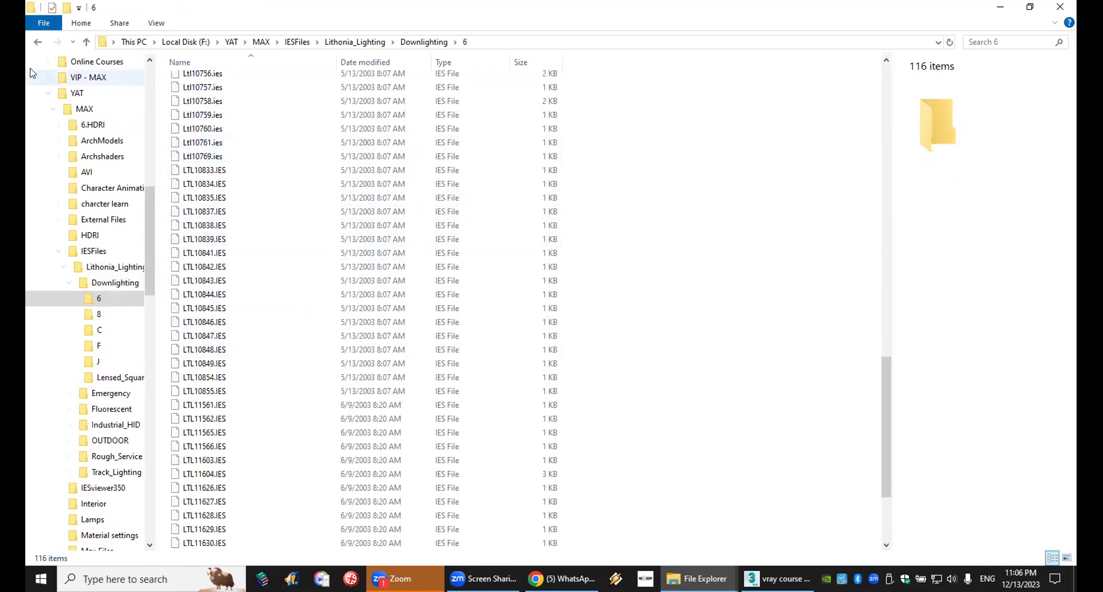
# Go back to the MAX folder and launch the IESviewer350 application from the IESviewer350 folder.
pyautogui.hotkey('alt', 'Left')
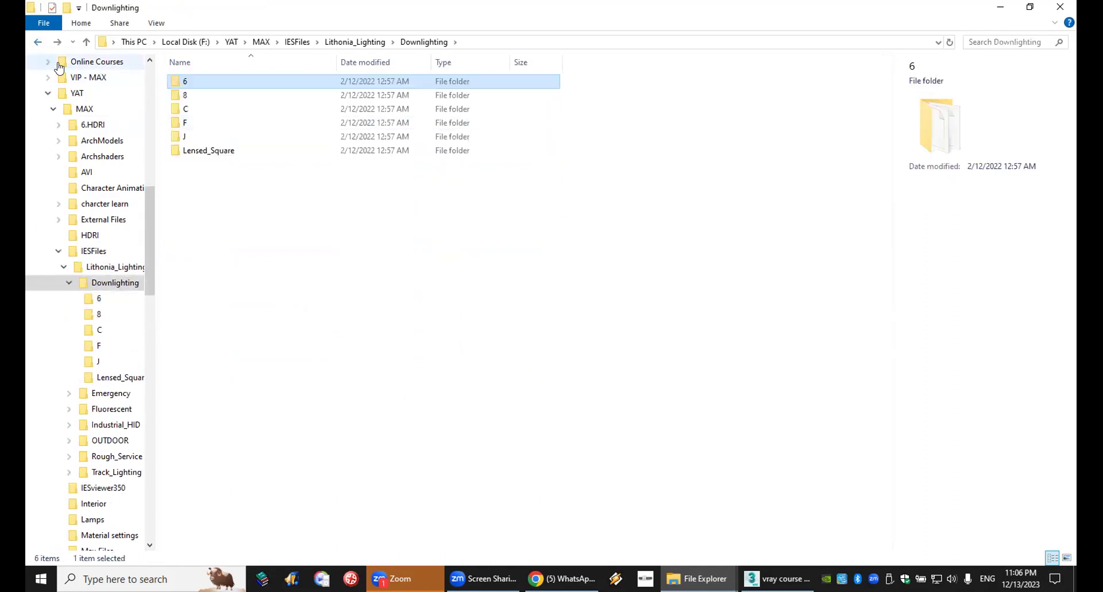
pyautogui.click(38, 43)
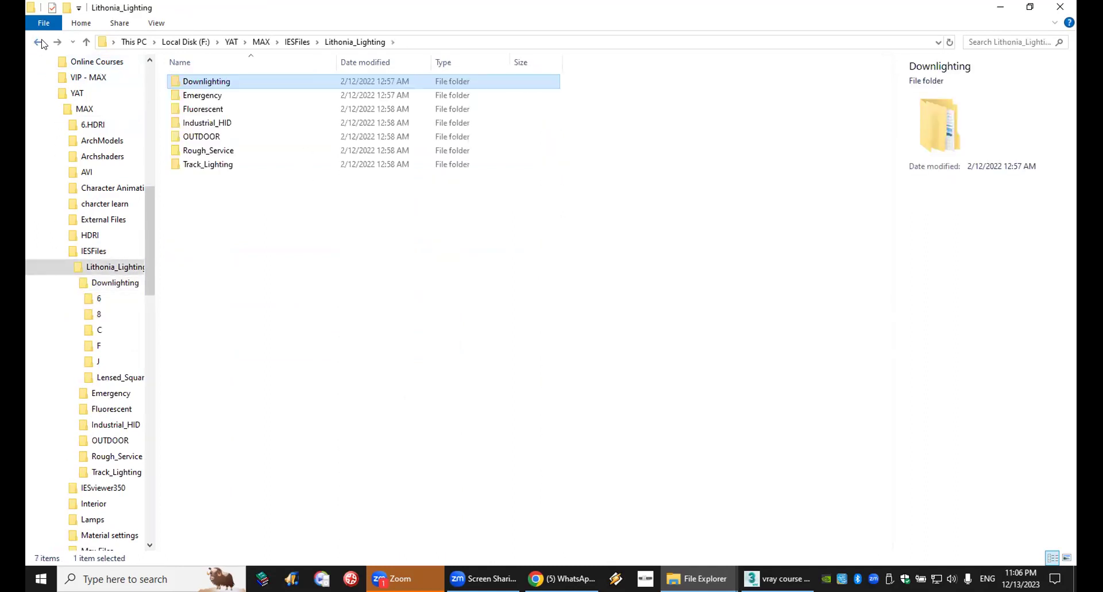
pyautogui.click(38, 43)
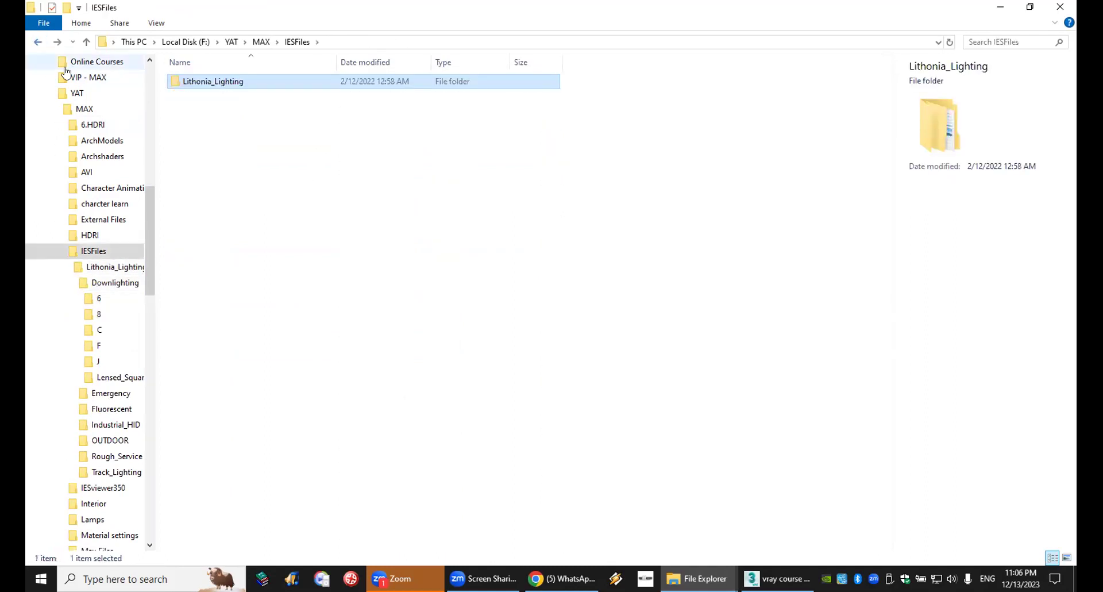
pyautogui.click(36, 43)
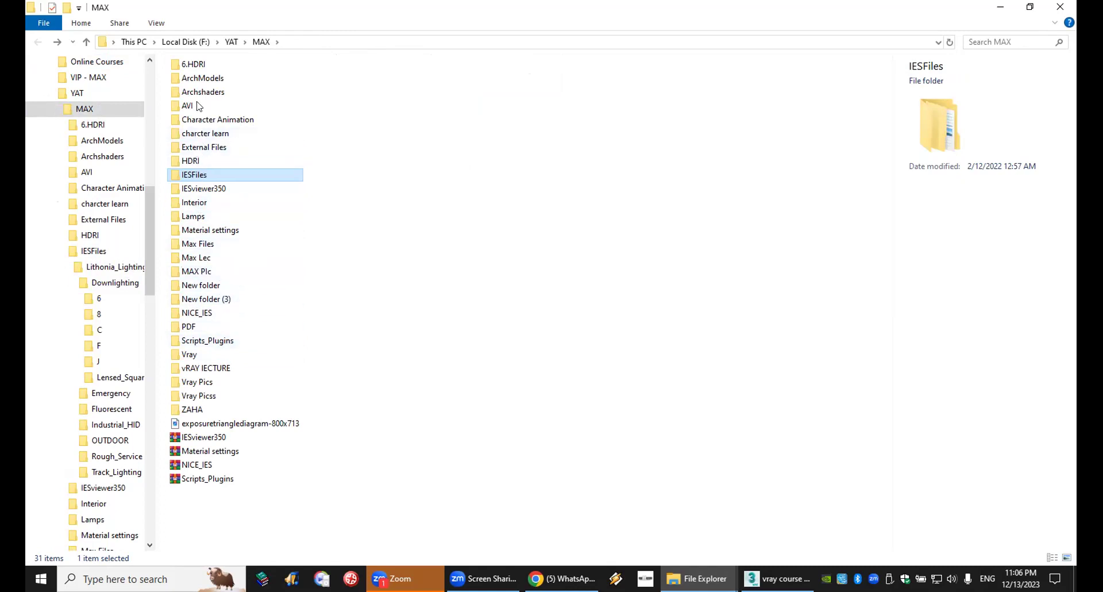
pyautogui.click(202, 190)
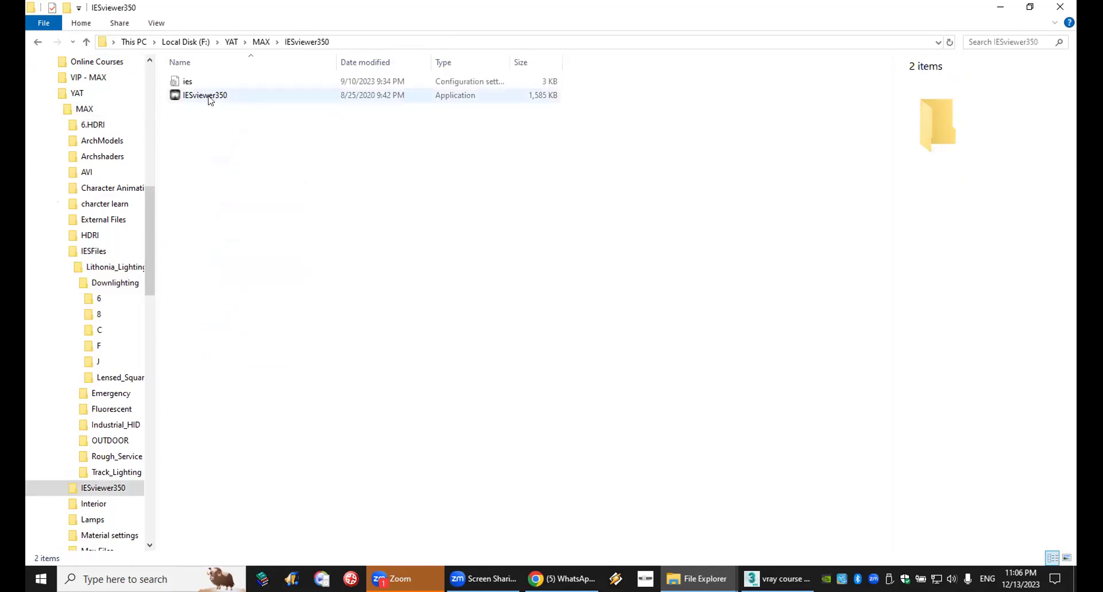
pyautogui.doubleClick(211, 98)
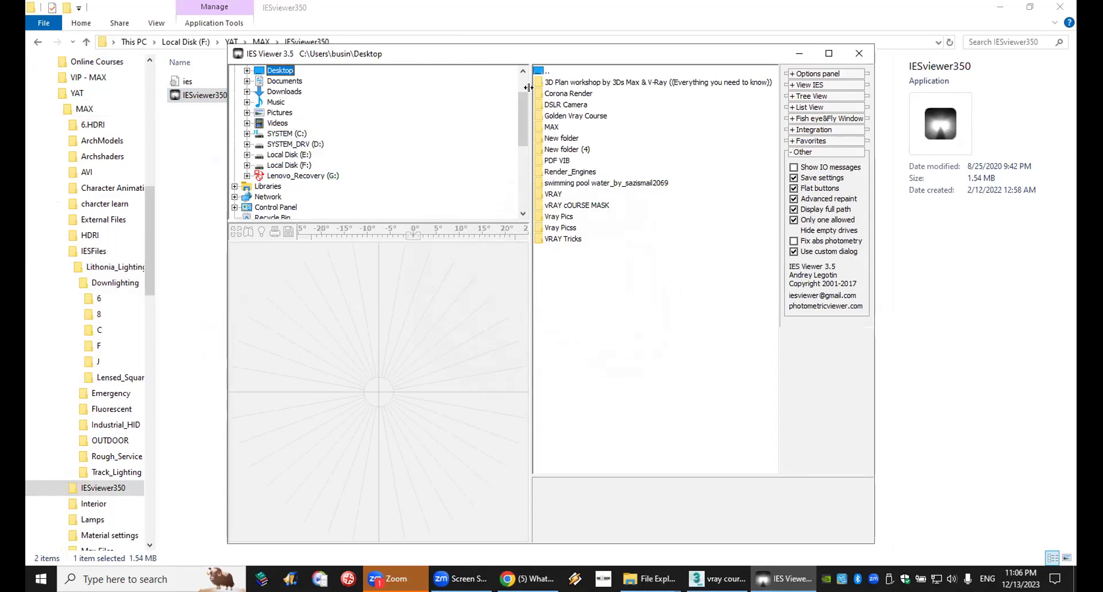
# Switch from IES Viewer to the File Explorer window showing External Files and go back to the MAX folder.
pyautogui.scroll(-5, 274, 195)
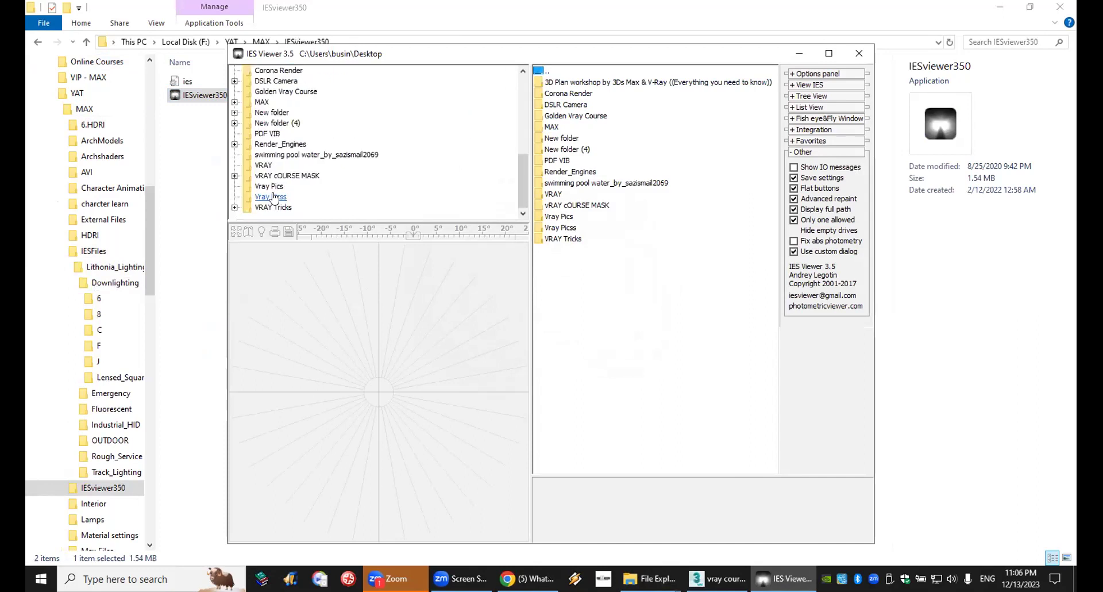
pyautogui.scroll(3, 274, 197)
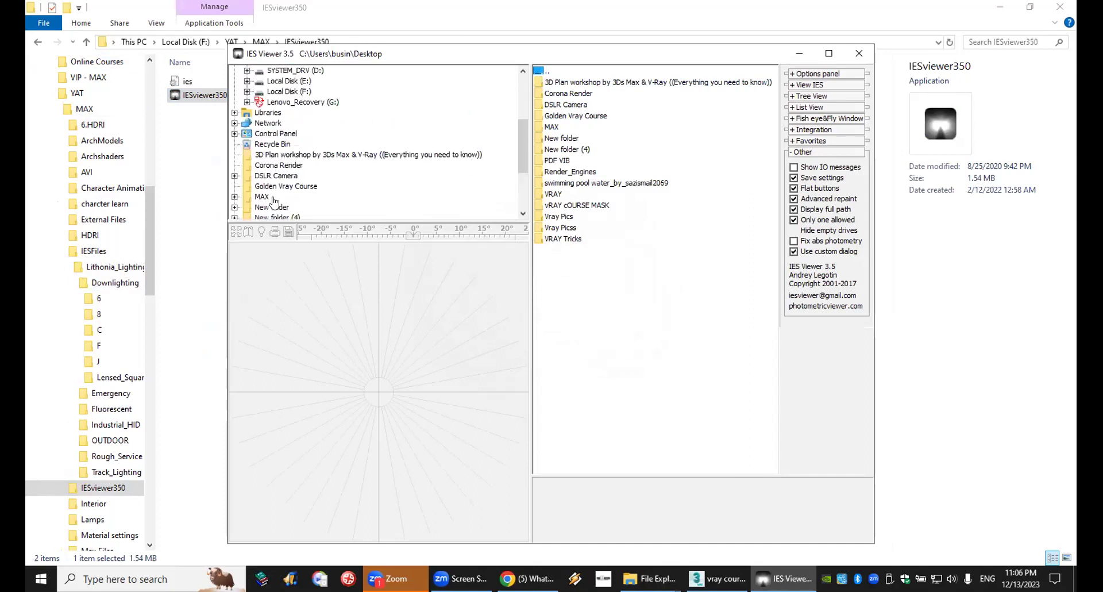
pyautogui.scroll(4, 274, 203)
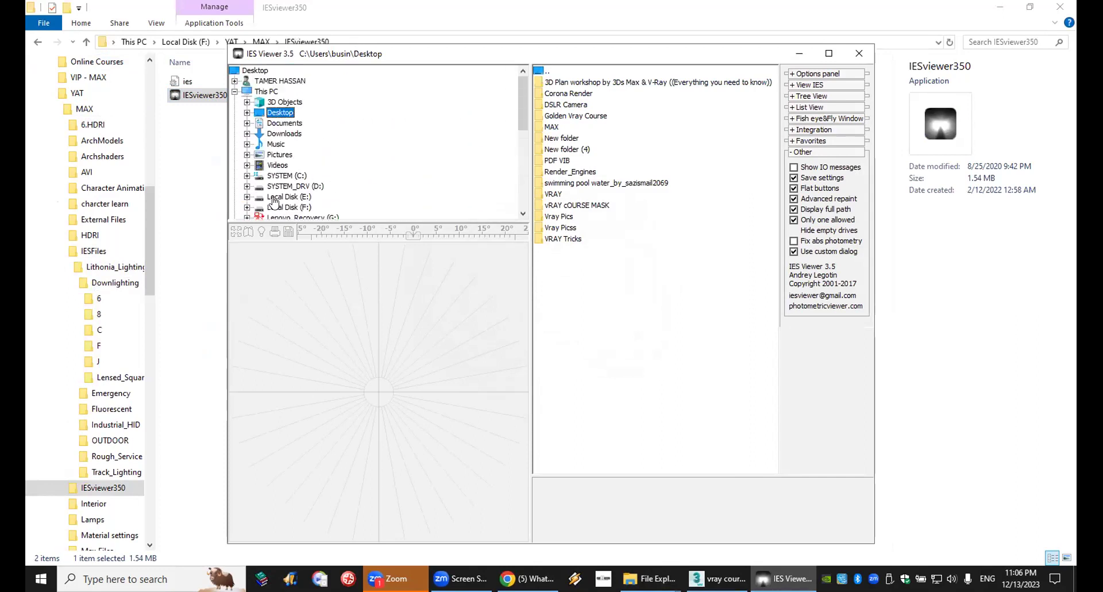
pyautogui.click(649, 579)
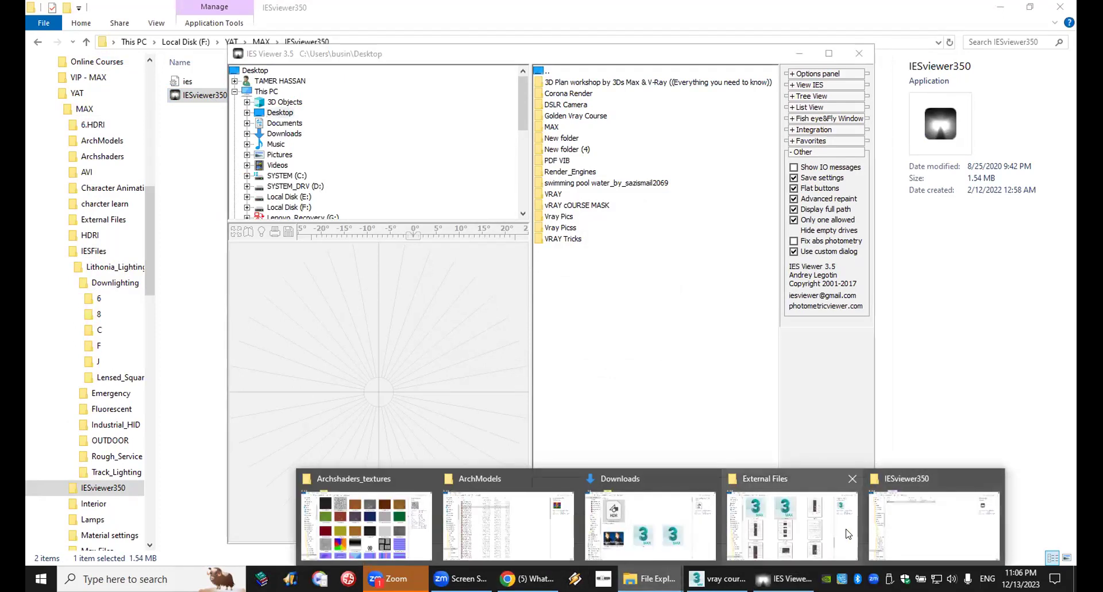
pyautogui.click(848, 533)
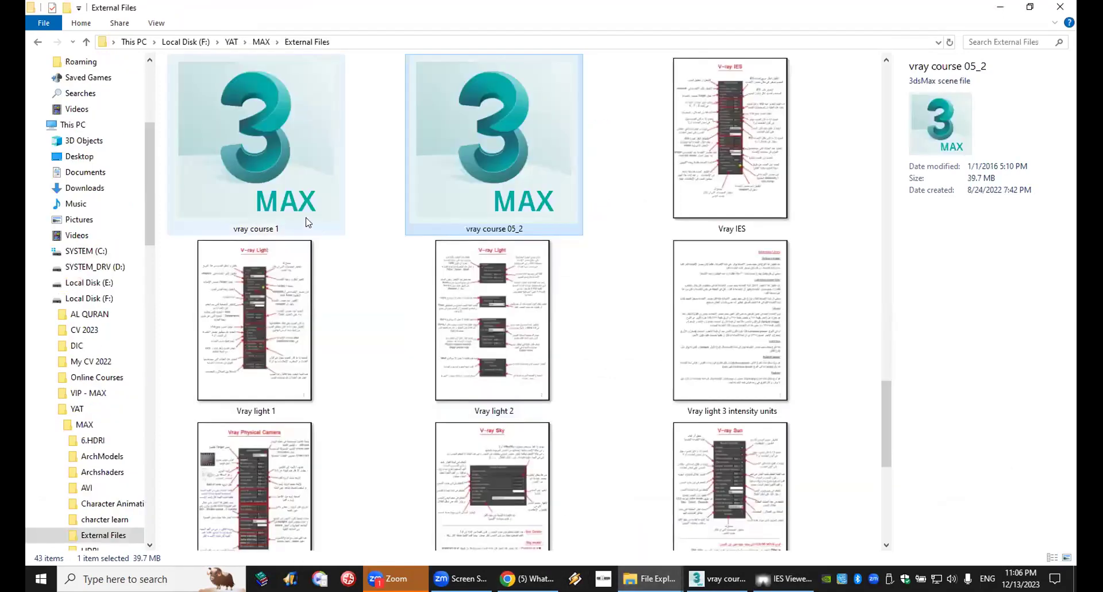
pyautogui.click(35, 42)
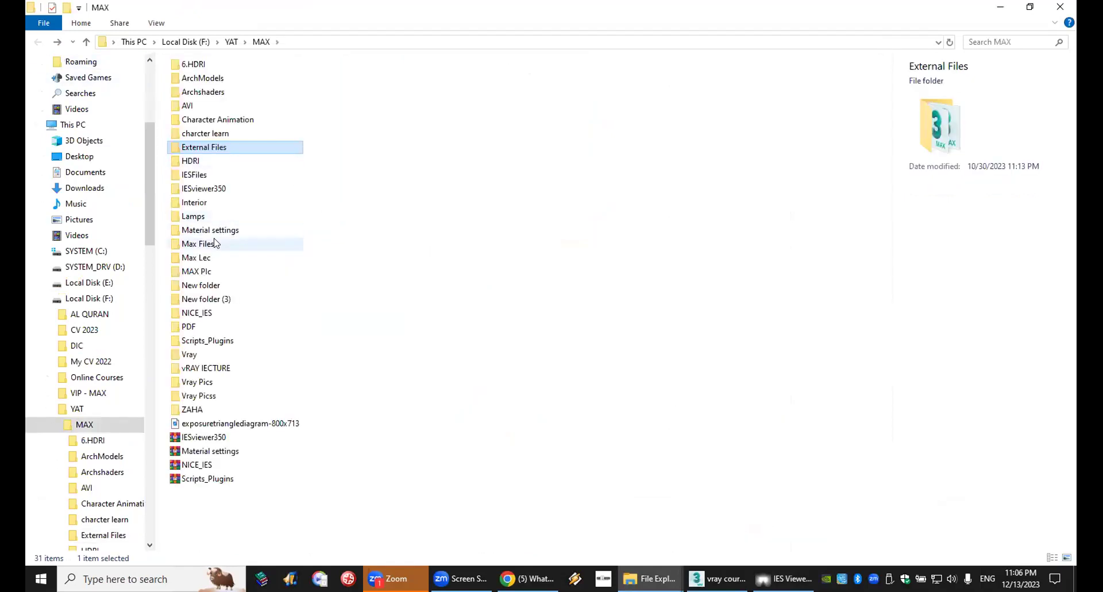
# Browse from the MAX folder into IESFiles, Lithonia_Lighting and its Emergency subfolder.
pyautogui.click(204, 188)
pyautogui.doubleClick(205, 186)
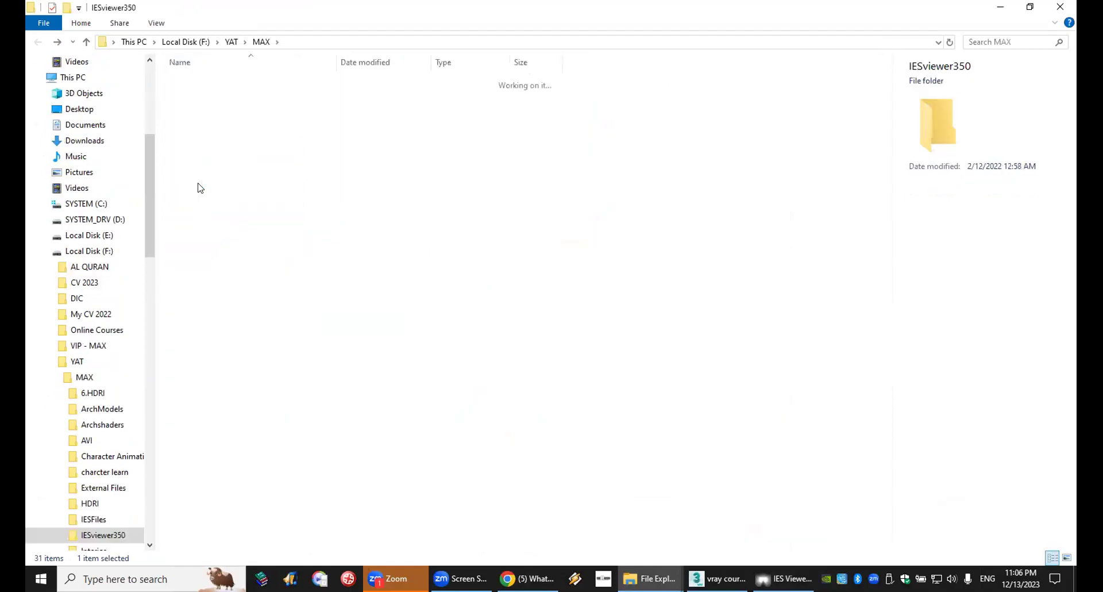
pyautogui.click(38, 42)
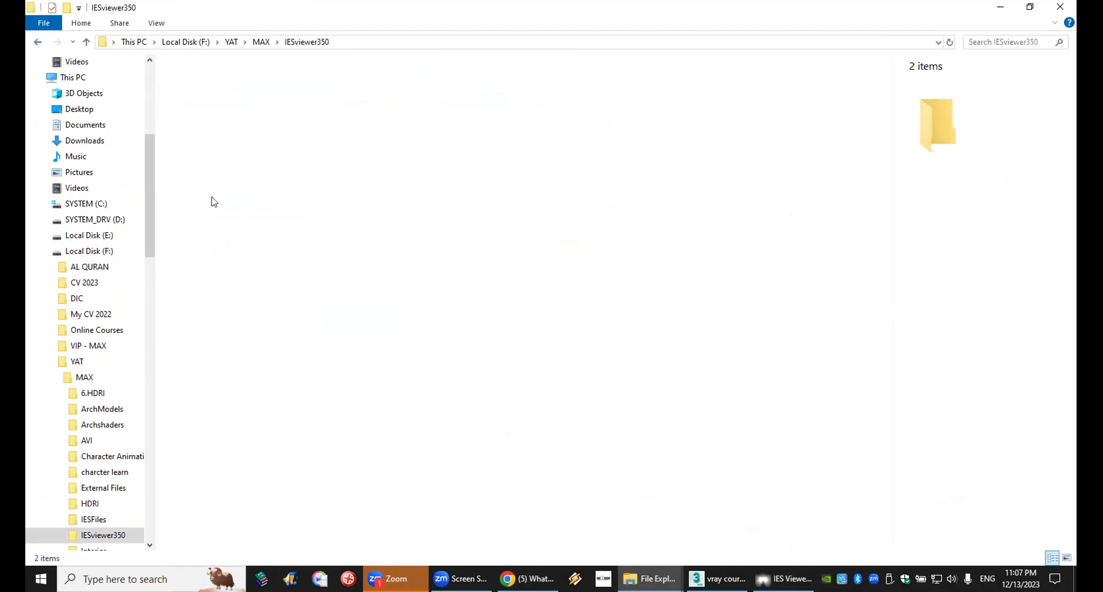
pyautogui.press('Up')
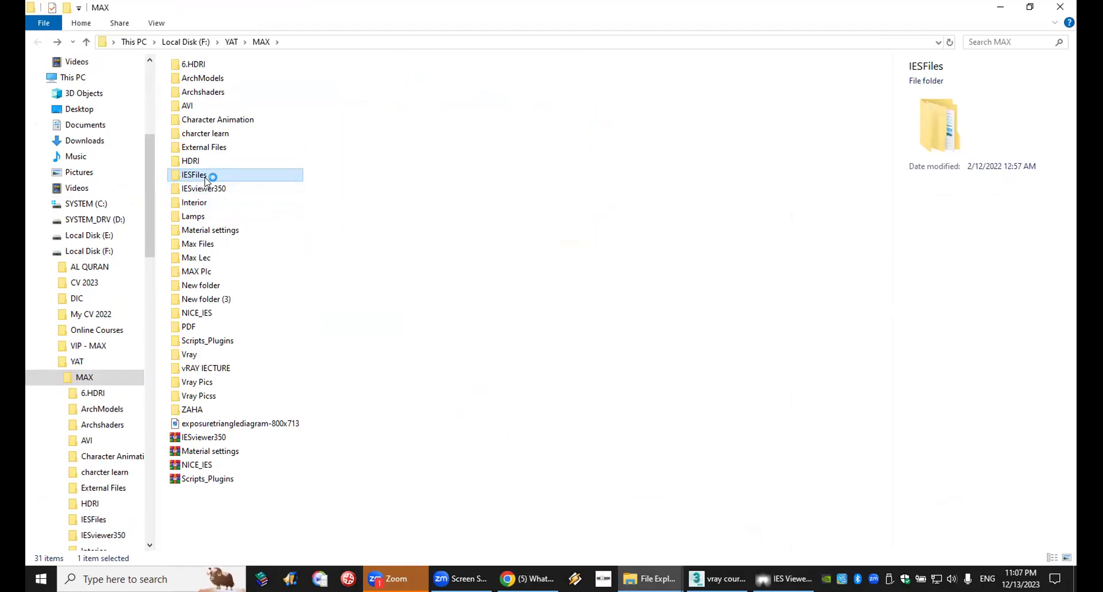
pyautogui.doubleClick(197, 83)
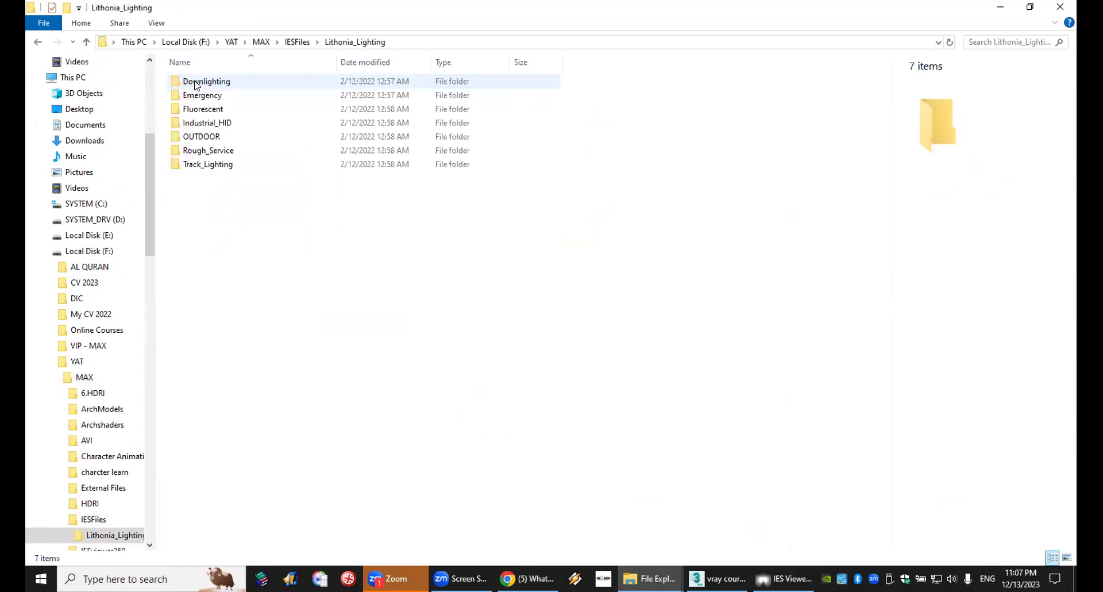
pyautogui.doubleClick(197, 94)
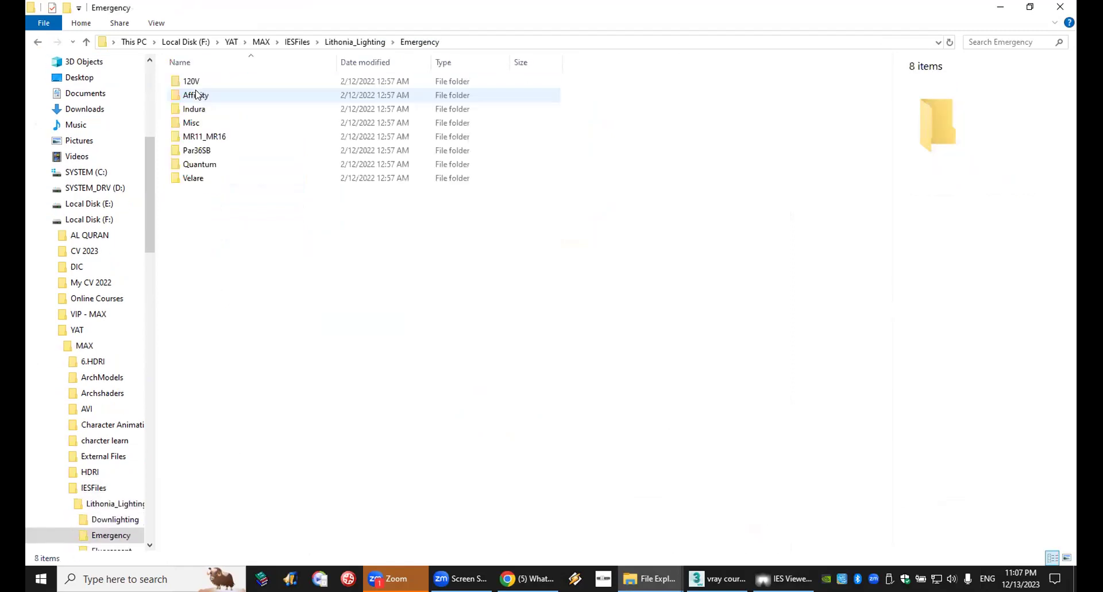
# Copy the 120V folder from Emergency, paste it onto the desktop and rearrange the nearby icons.
pyautogui.click(197, 87)
pyautogui.rightClick(197, 87)
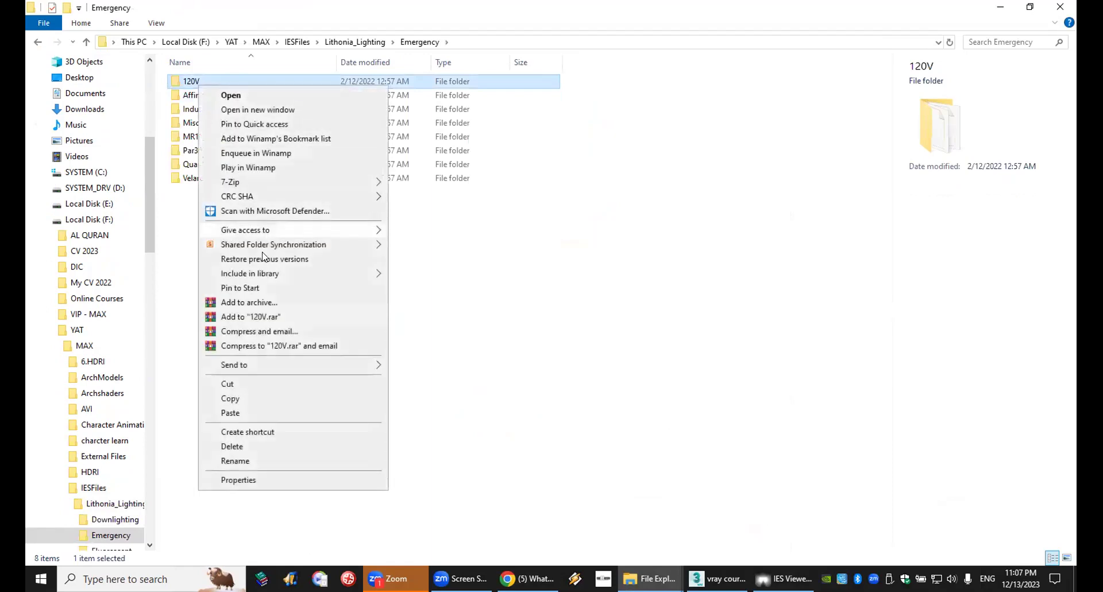
pyautogui.click(247, 396)
pyautogui.press('super+d')
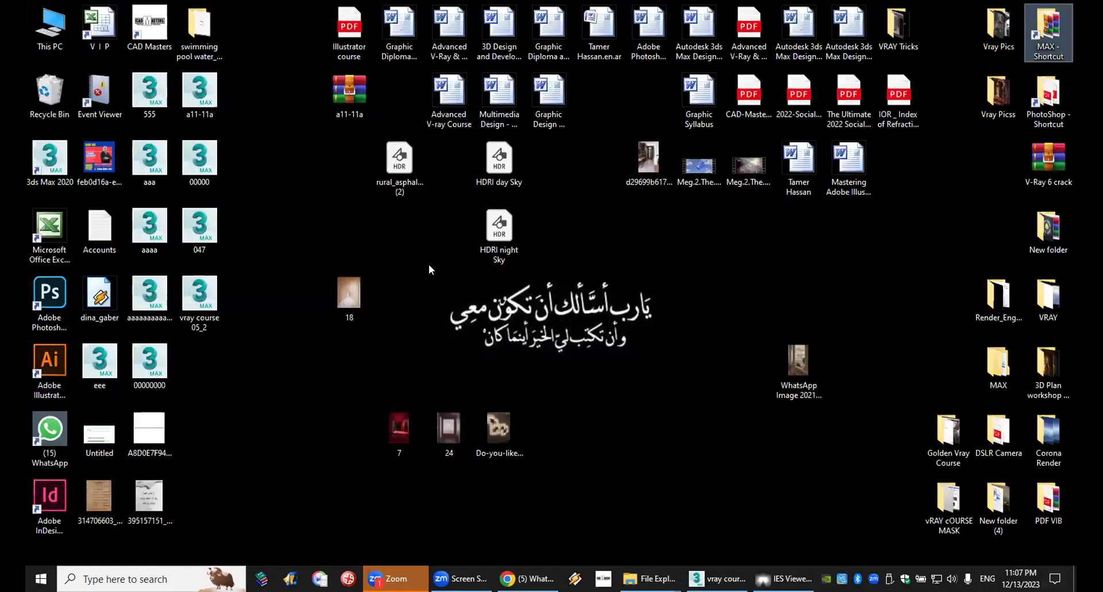
pyautogui.rightClick(446, 271)
pyautogui.click(476, 331)
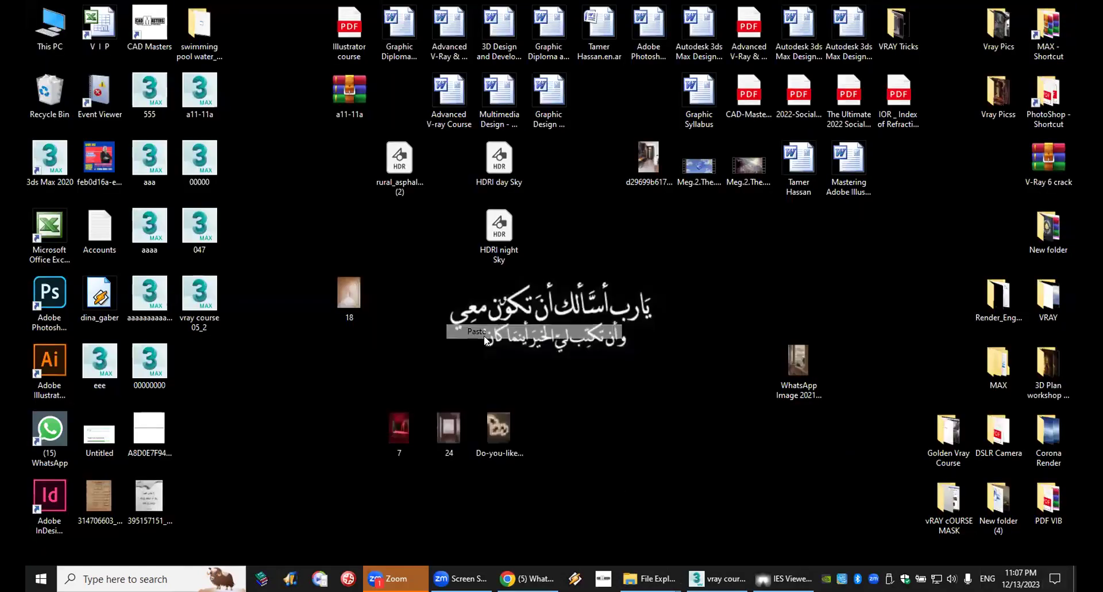
pyautogui.moveTo(200, 362); pyautogui.dragTo(416, 322)
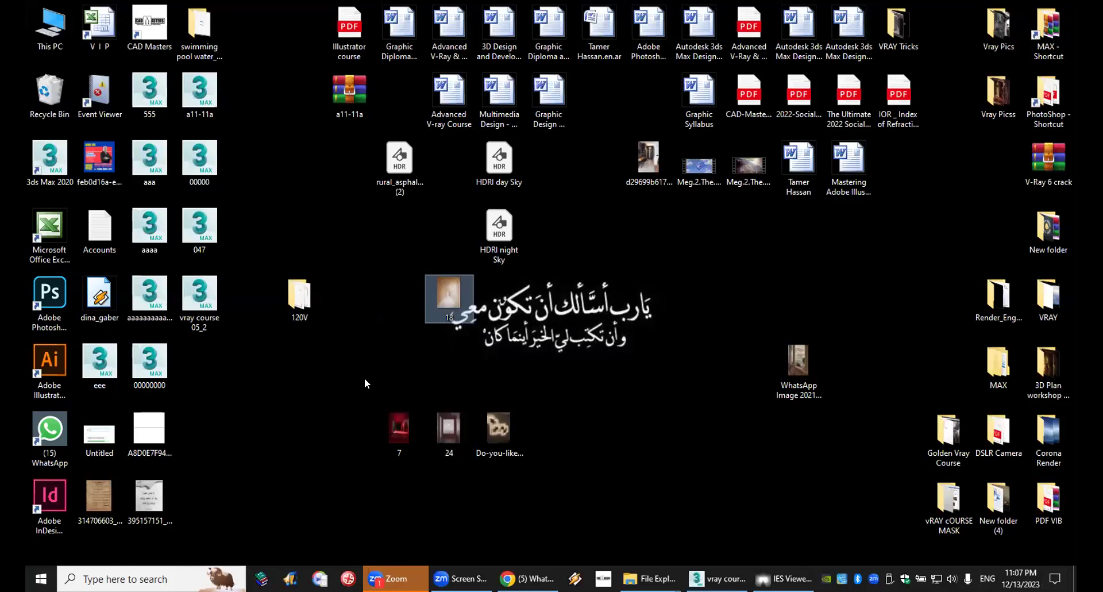
# Switch back to IES Viewer and look for the 120V folder in its Desktop listing.
pyautogui.click(300, 296)
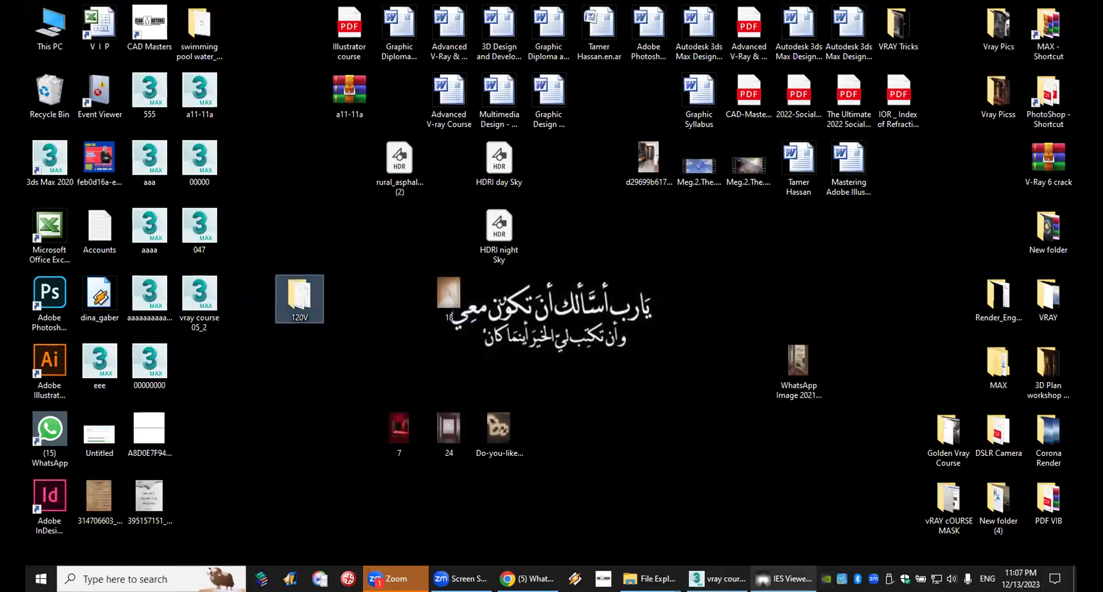
pyautogui.click(784, 579)
pyautogui.click(255, 70)
pyautogui.click(660, 377)
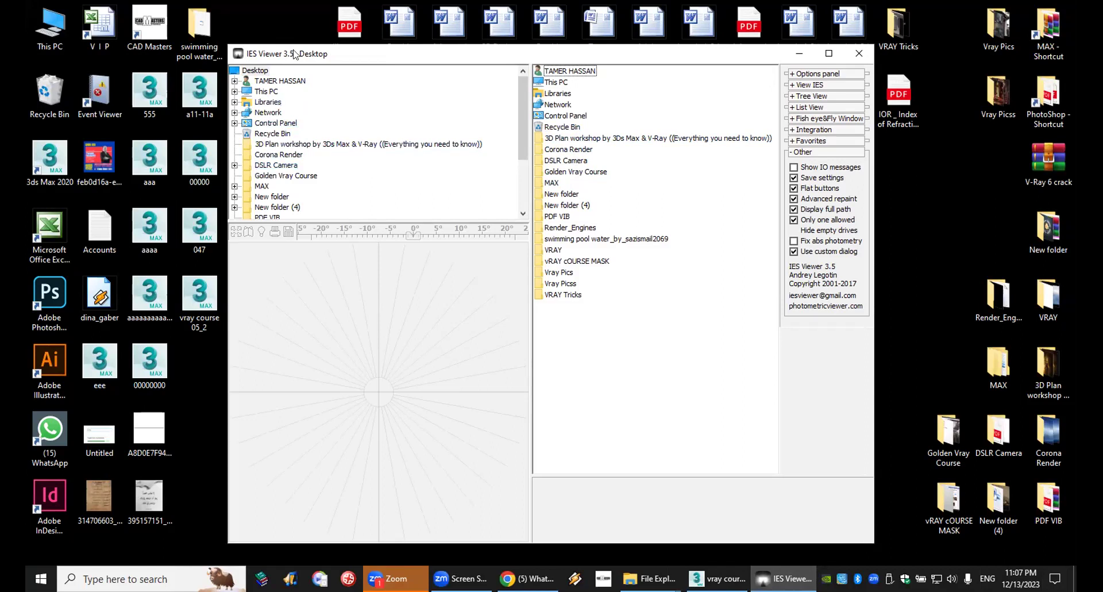
pyautogui.moveTo(389, 57); pyautogui.dragTo(353, 26)
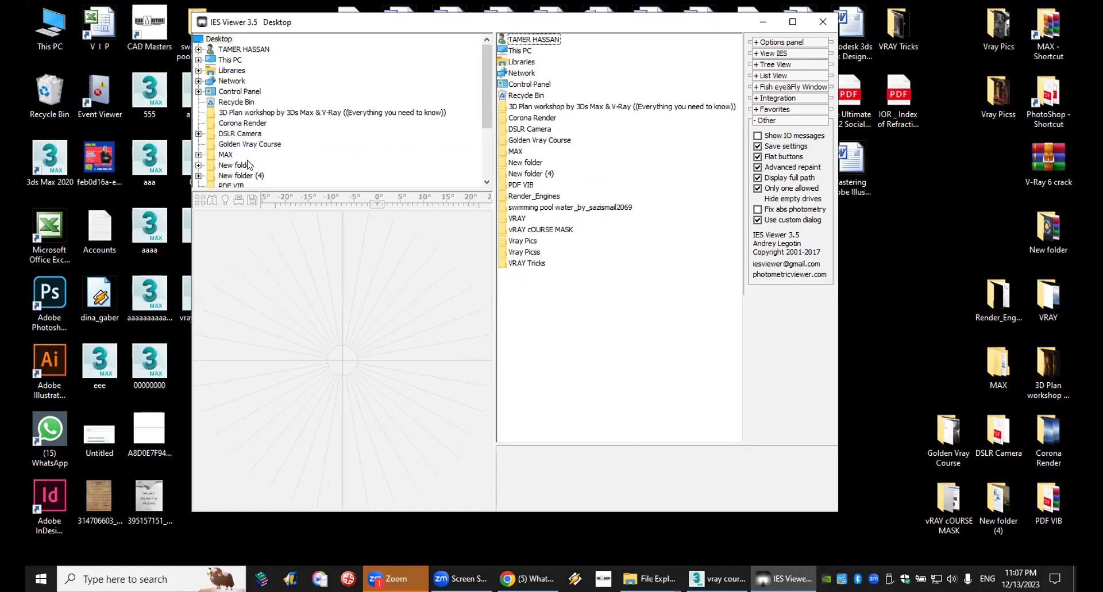
pyautogui.scroll(-3, 253, 184)
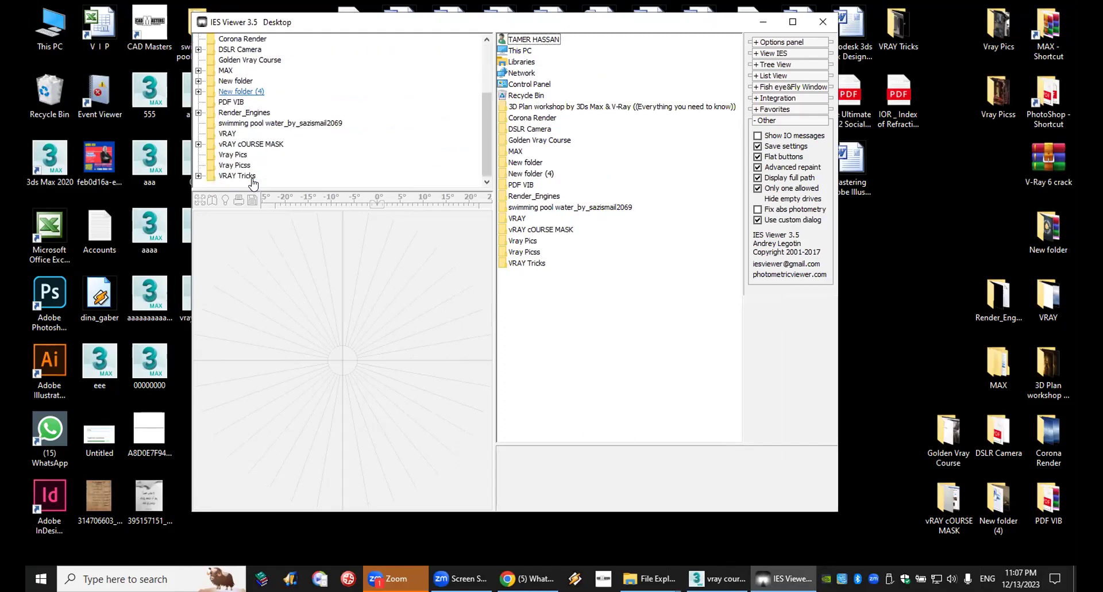
pyautogui.scroll(2, 253, 184)
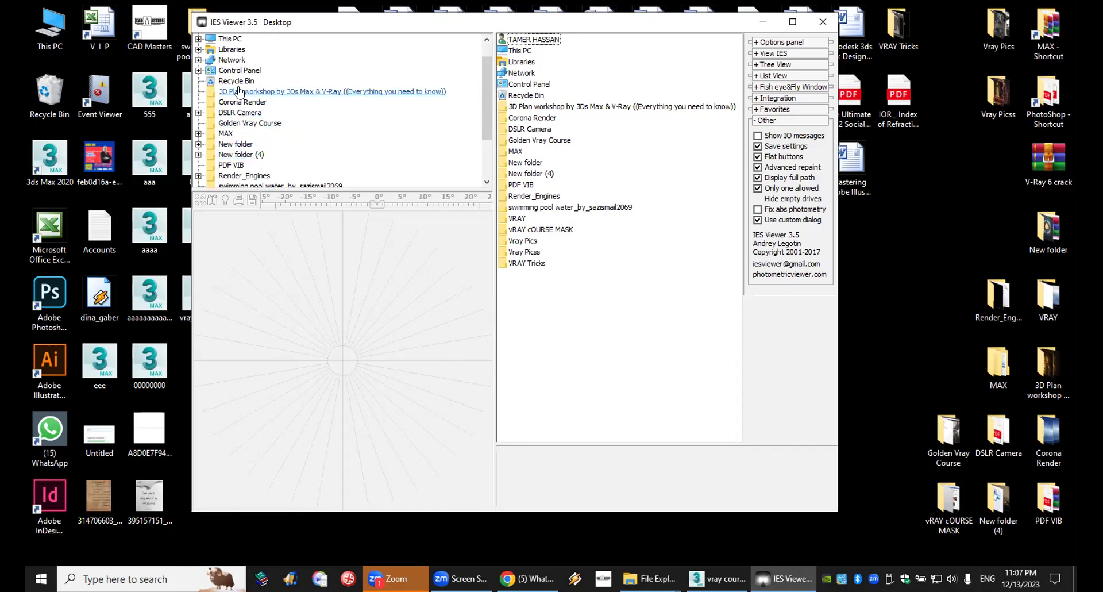
# Check the desktop, return to IES Viewer and force the program to close.
pyautogui.press('super+d')
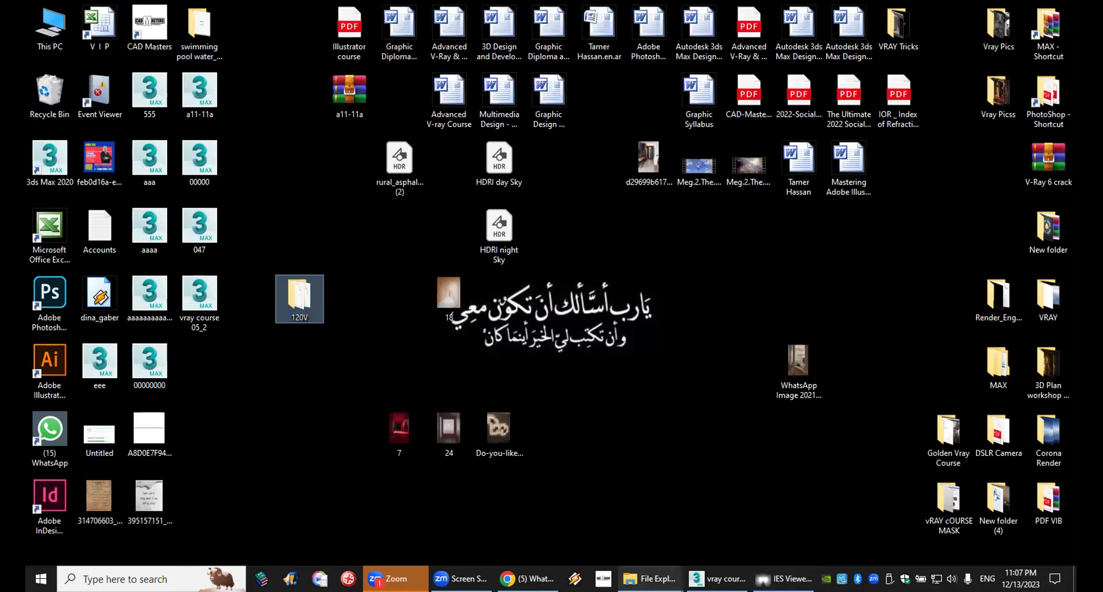
pyautogui.click(784, 578)
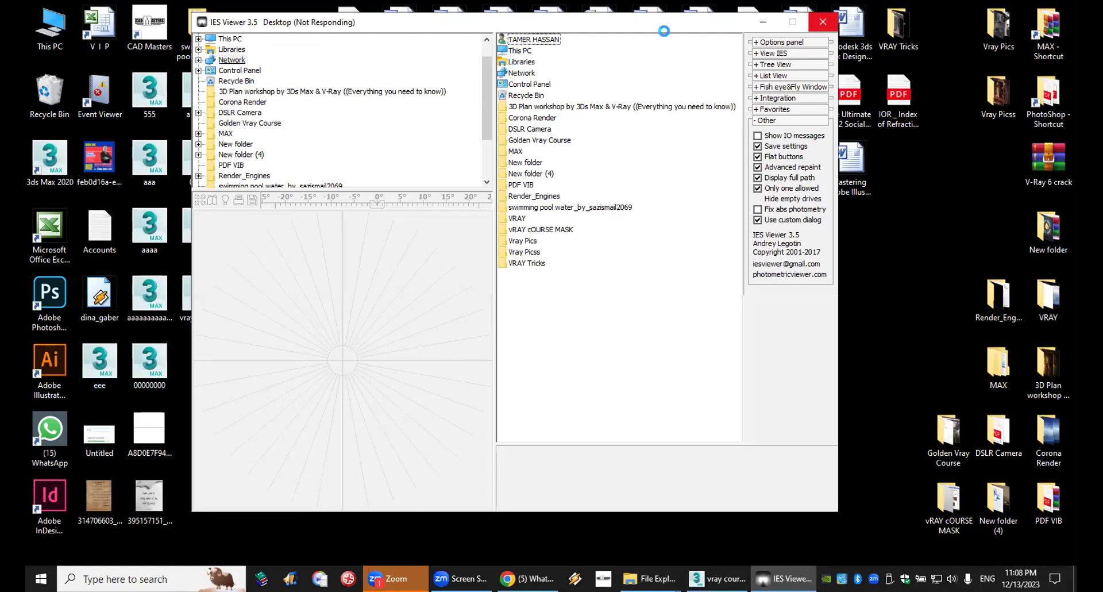
pyautogui.click(824, 23)
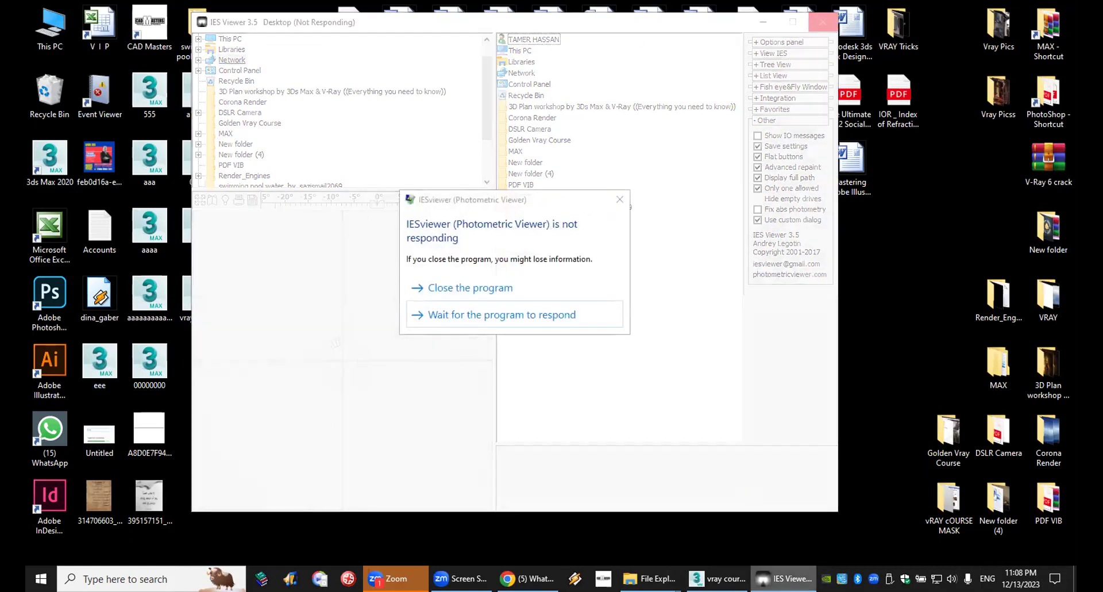
pyautogui.click(494, 289)
# Relaunch IESviewer350 from its File Explorer window and open the desktop's 120V folder in IES Viewer.
pyautogui.moveTo(649, 579)
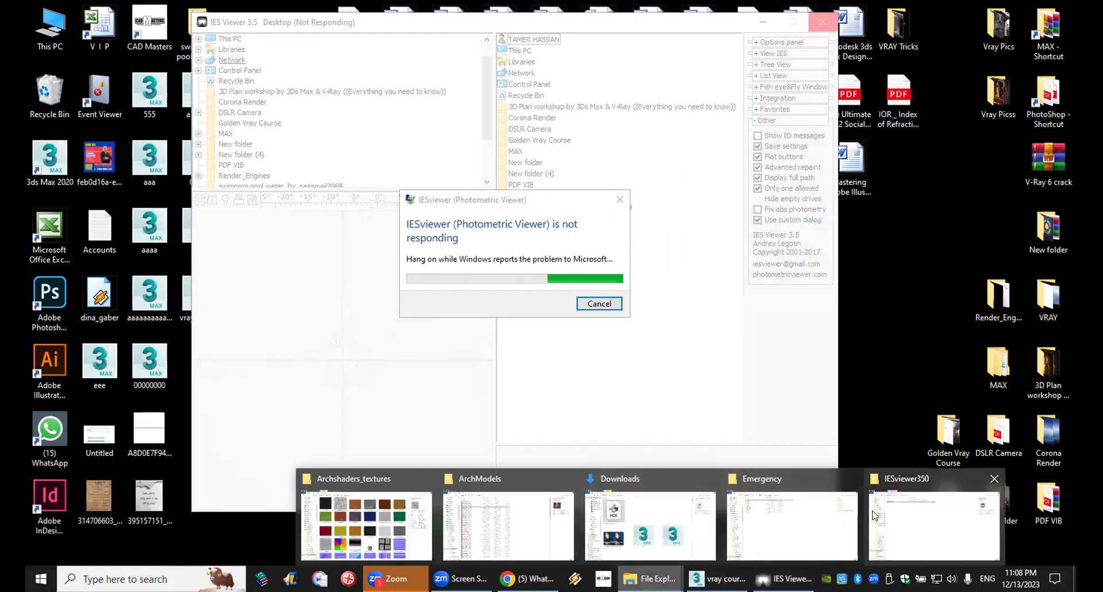
pyautogui.click(908, 512)
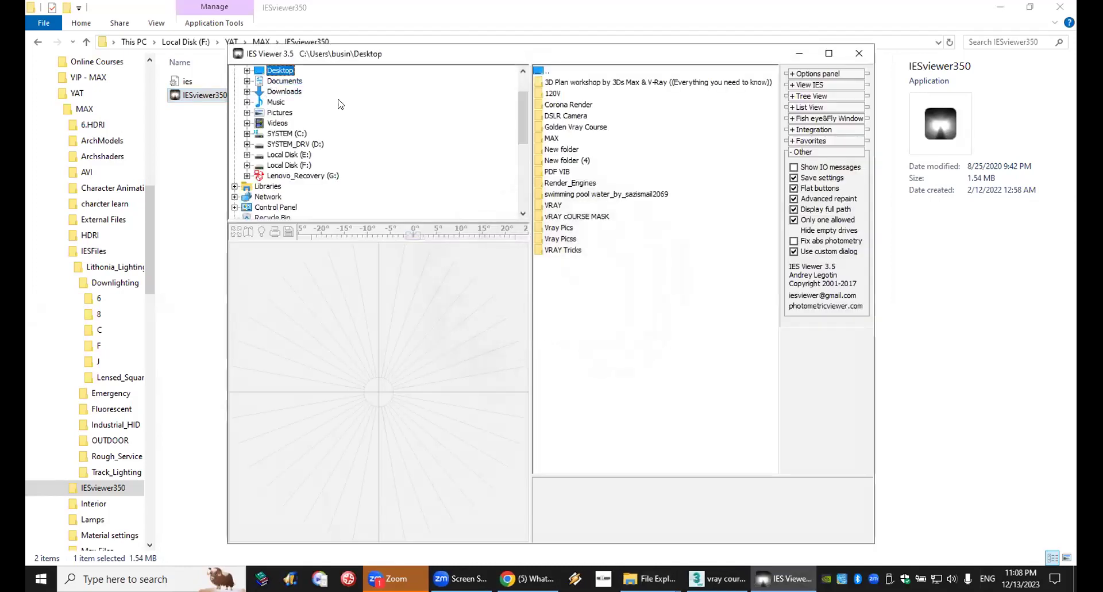
pyautogui.click(553, 93)
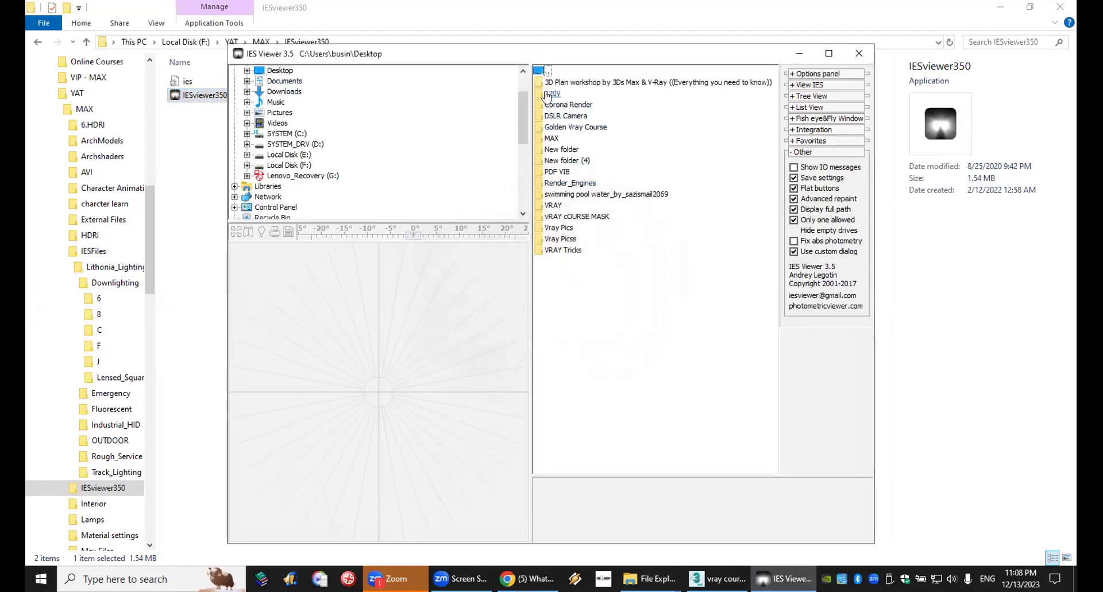
pyautogui.doubleClick(552, 93)
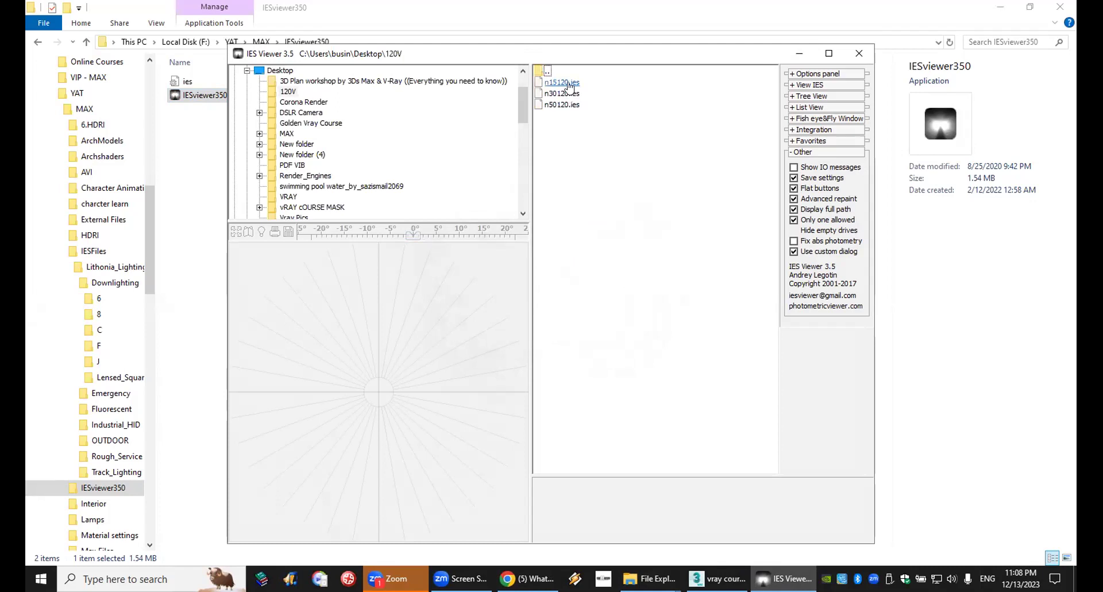
# Preview n15120.ies and n30120.ies with the rendered light window, and close IES Viewer and the IESviewer350 folder window.
pyautogui.click(567, 83)
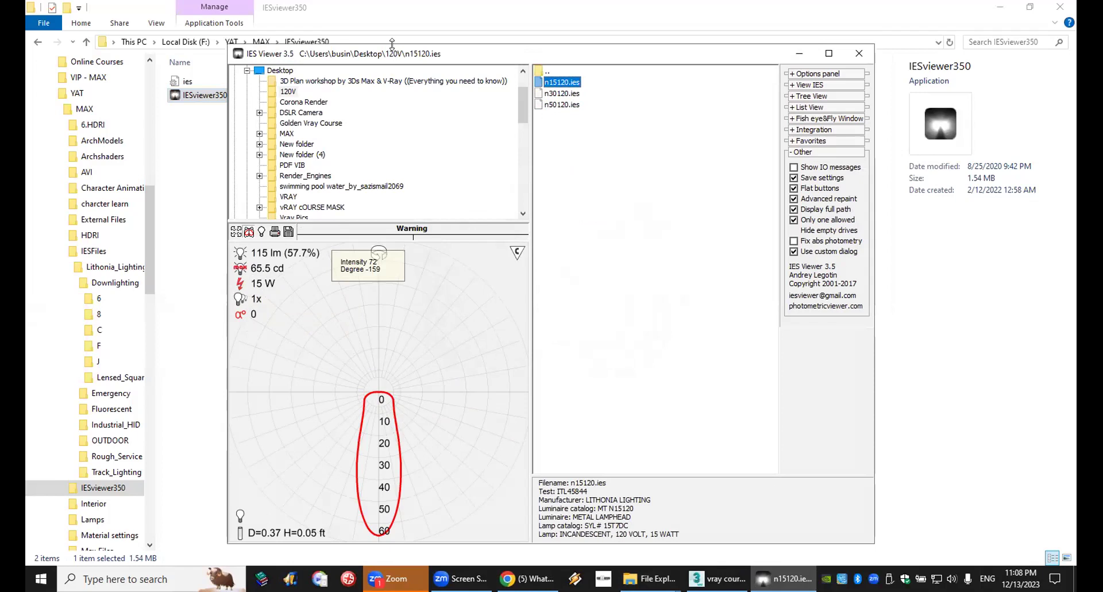
pyautogui.moveTo(396, 58); pyautogui.dragTo(397, 35)
pyautogui.click(262, 205)
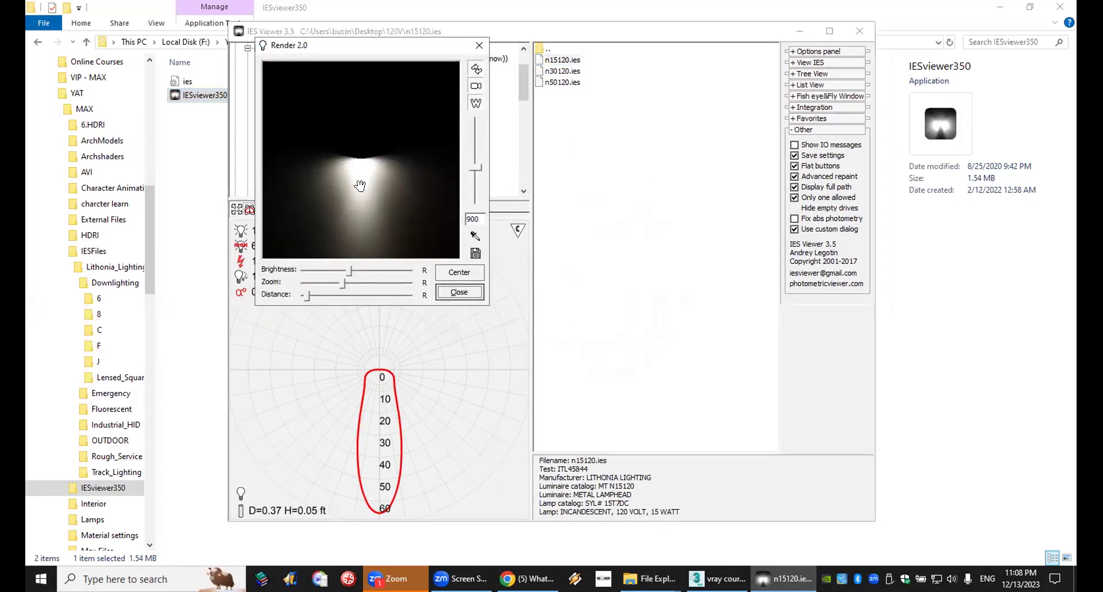
pyautogui.click(562, 82)
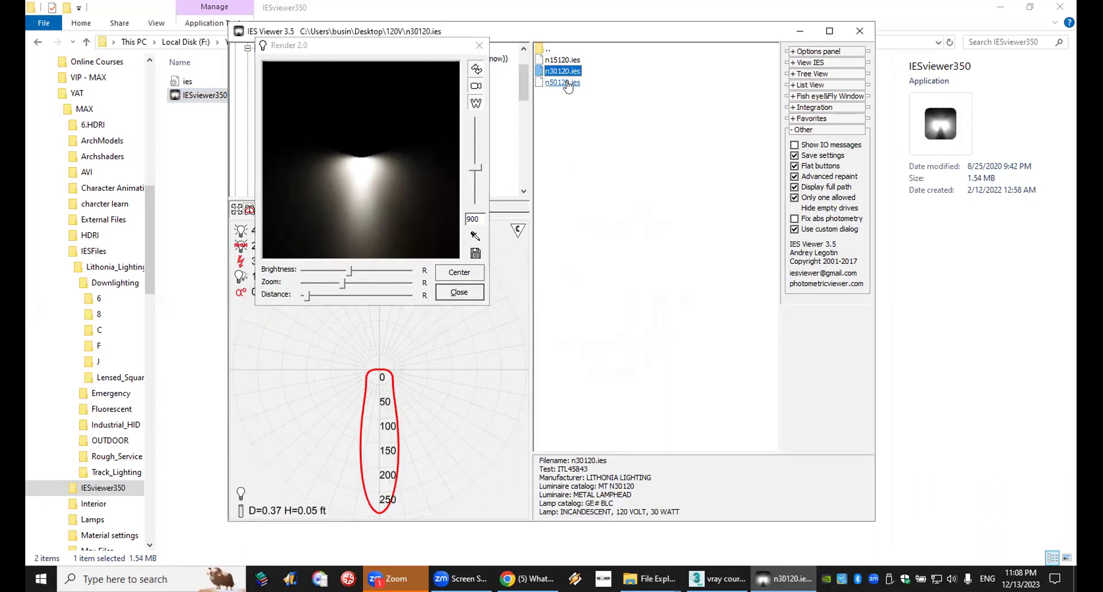
pyautogui.click(563, 70)
pyautogui.click(860, 31)
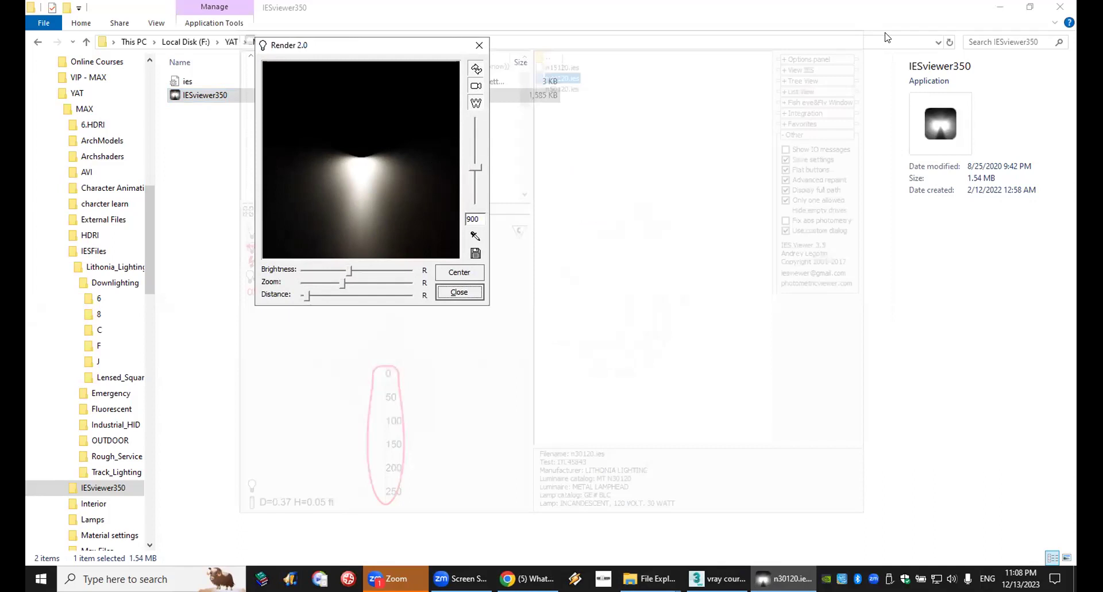
pyautogui.click(1072, 5)
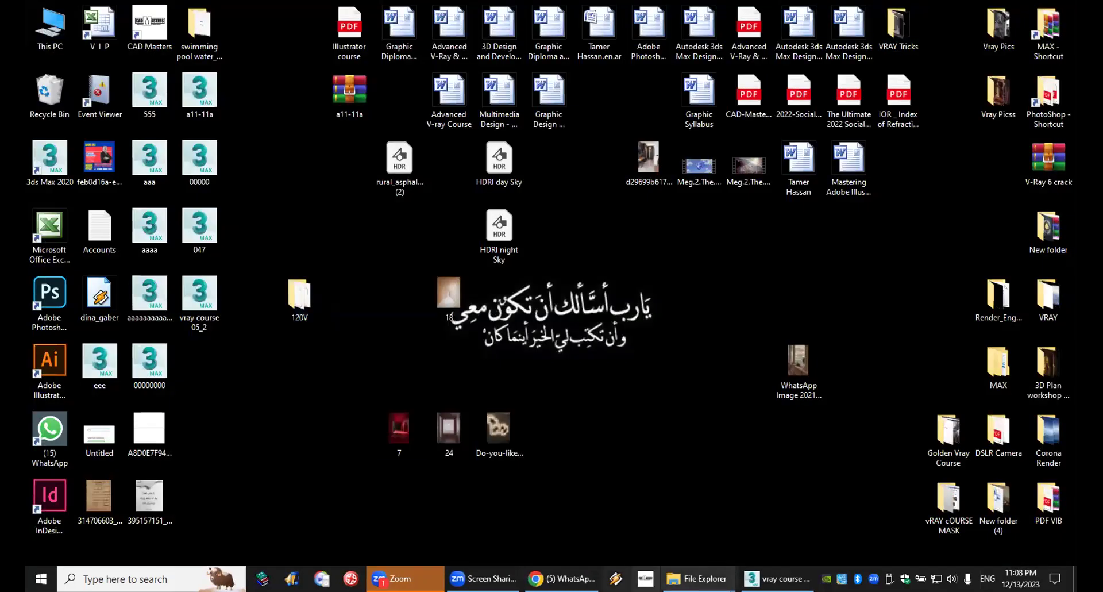
# Check the WhatsApp browser window, minimize it and open the Vray Picss image folder from the desktop.
pyautogui.click(562, 578)
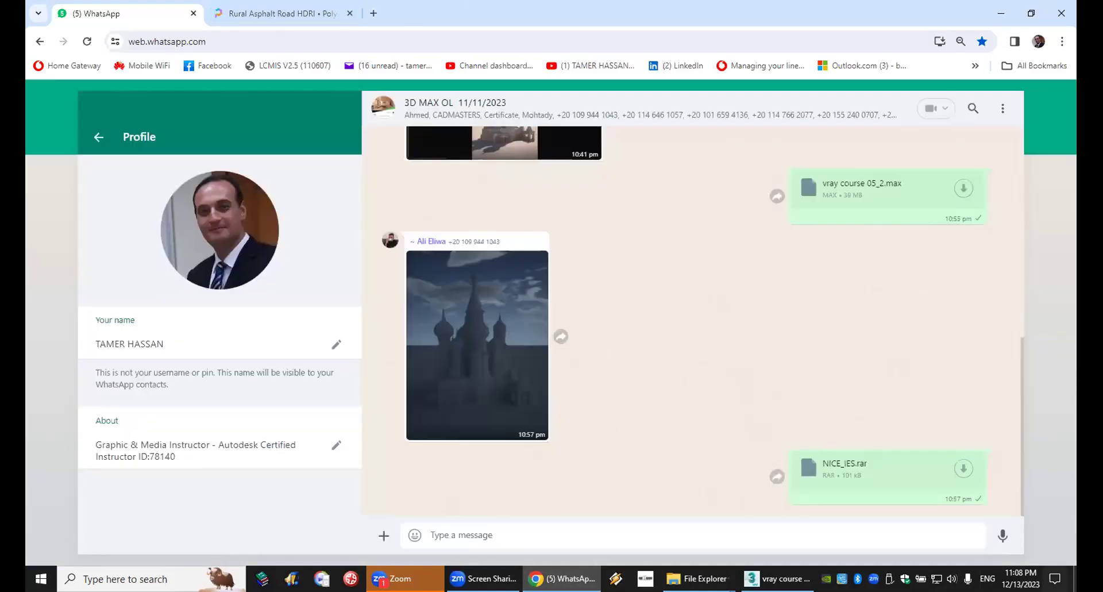
pyautogui.click(1001, 12)
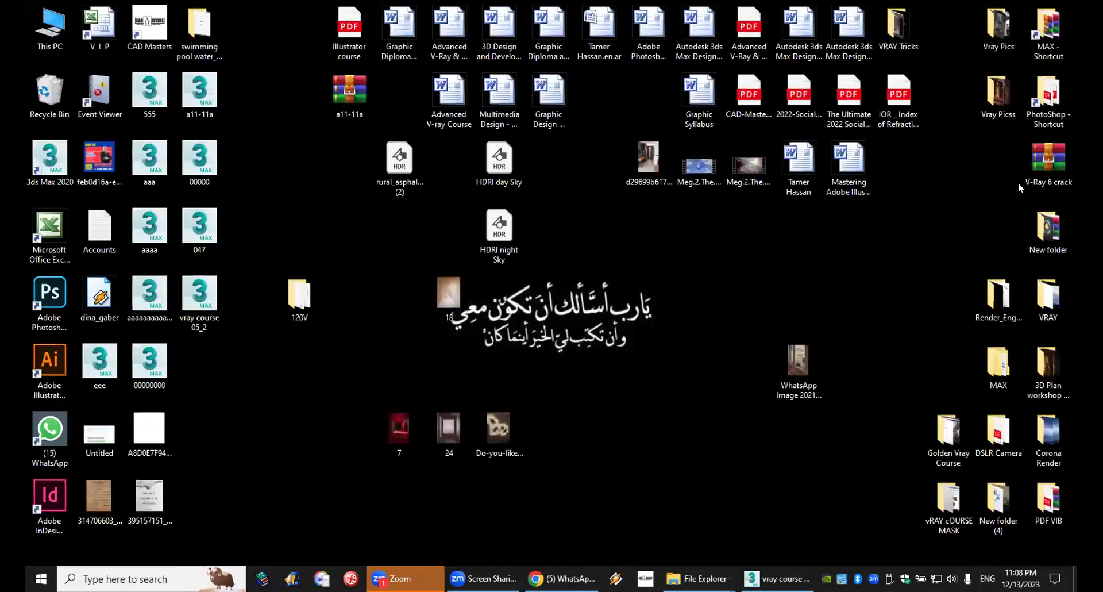
pyautogui.doubleClick(982, 89)
pyautogui.click(575, 216)
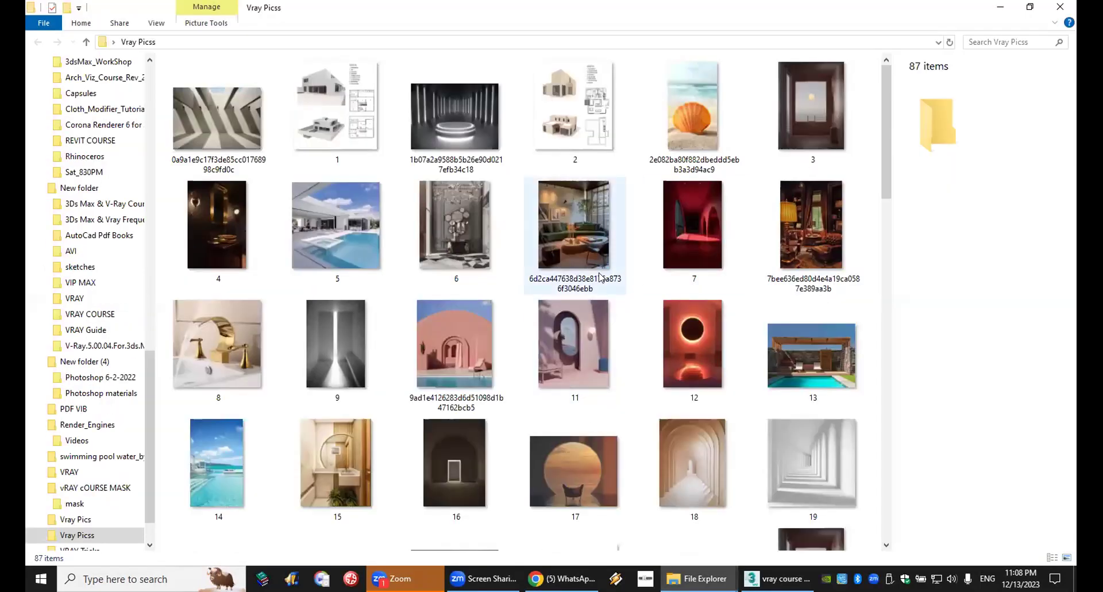
# Open the green-sofa living room image, zoom in on its wall spotlights, and shrink the viewer to a narrow window beside the folder.
pyautogui.doubleClick(575, 216)
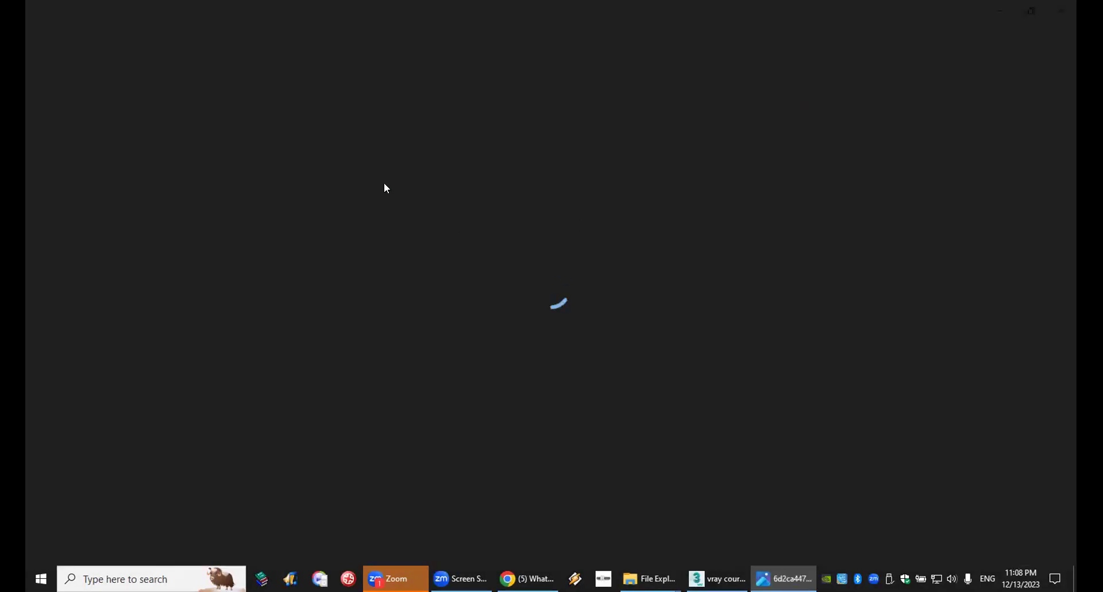
pyautogui.keyDown('ctrl'); pyautogui.scroll(3, 384, 182); pyautogui.keyUp('ctrl')
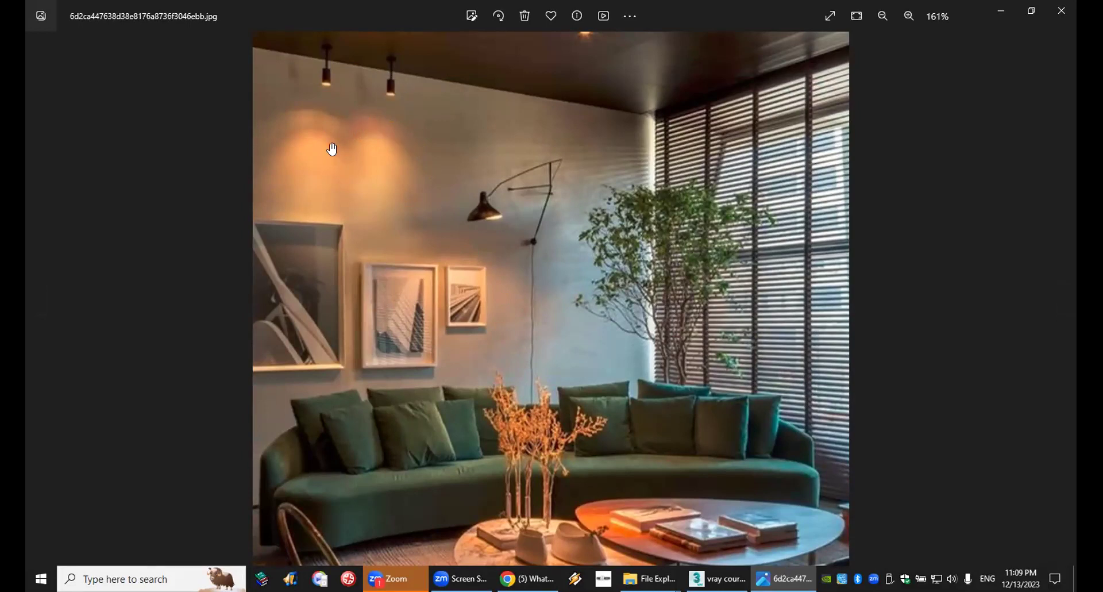
pyautogui.doubleClick(725, 8)
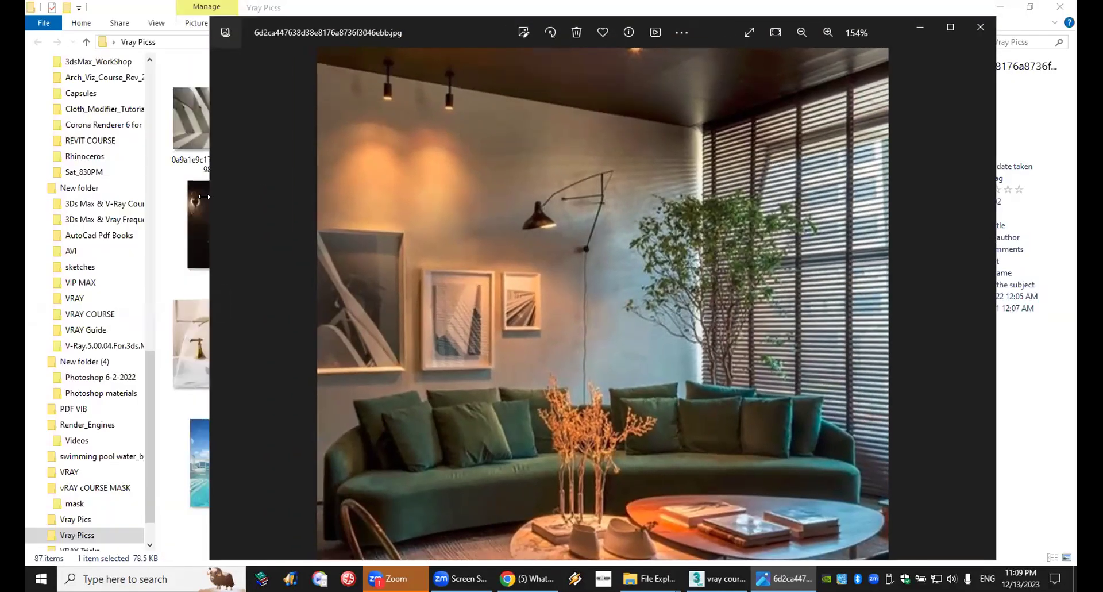
pyautogui.moveTo(204, 196); pyautogui.dragTo(600, 218)
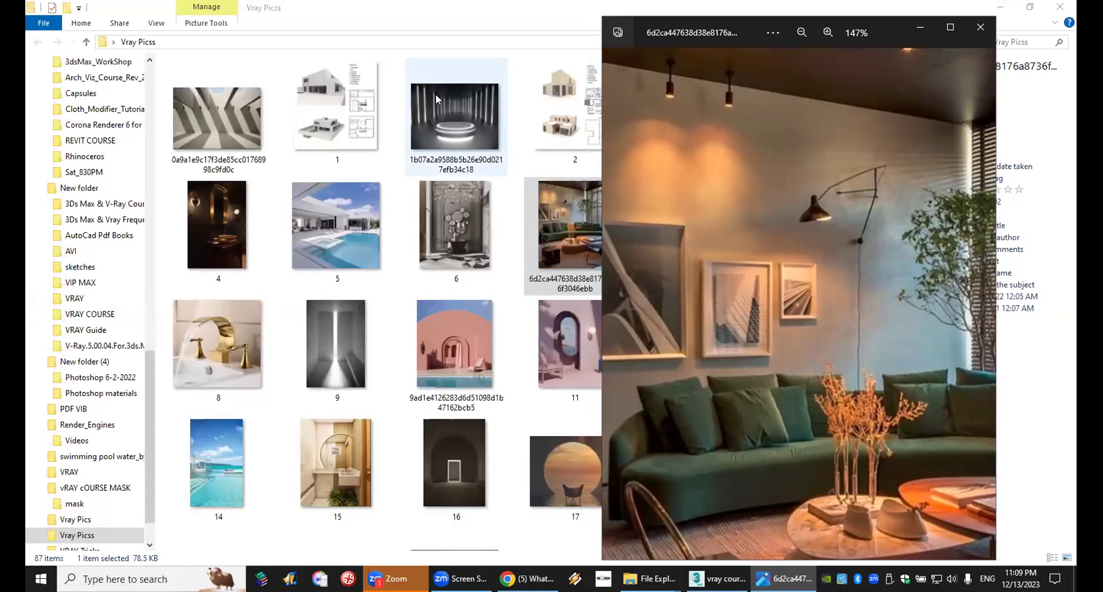
# Look through the remaining Vray Picss thumbnails for lighting references and close the folder window.
pyautogui.click(429, 261)
pyautogui.scroll(-5, 416, 296)
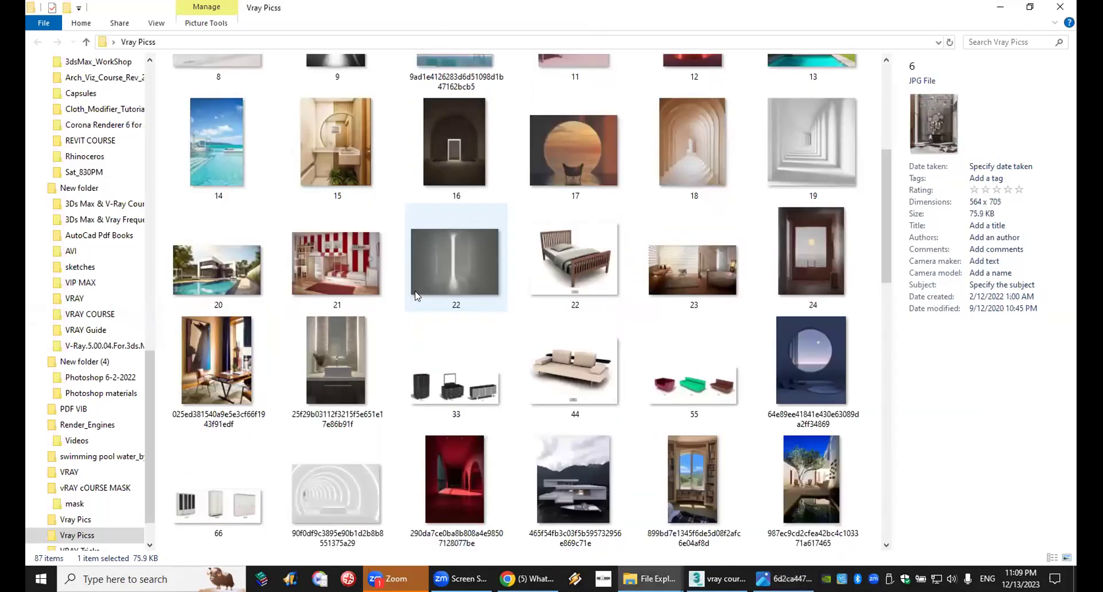
pyautogui.scroll(-6, 415, 295)
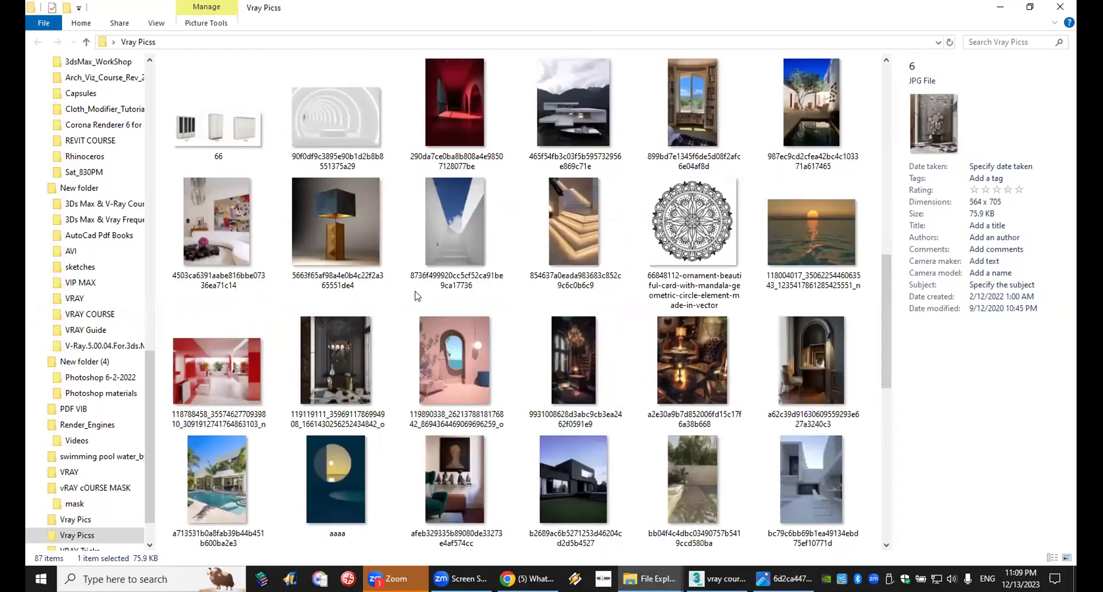
pyautogui.scroll(-6, 418, 296)
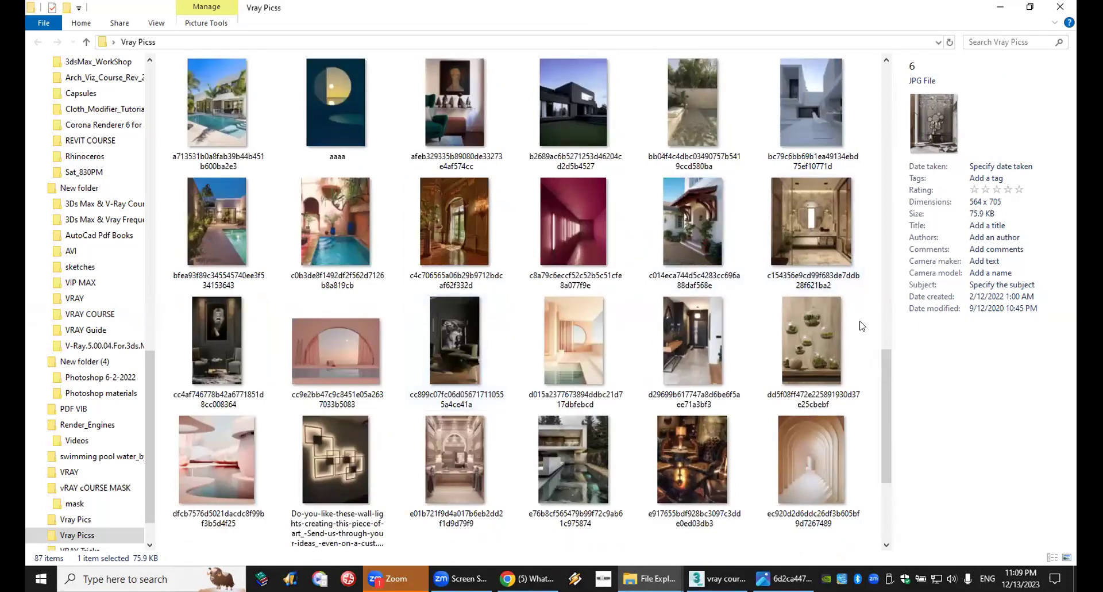
pyautogui.scroll(-5, 595, 346)
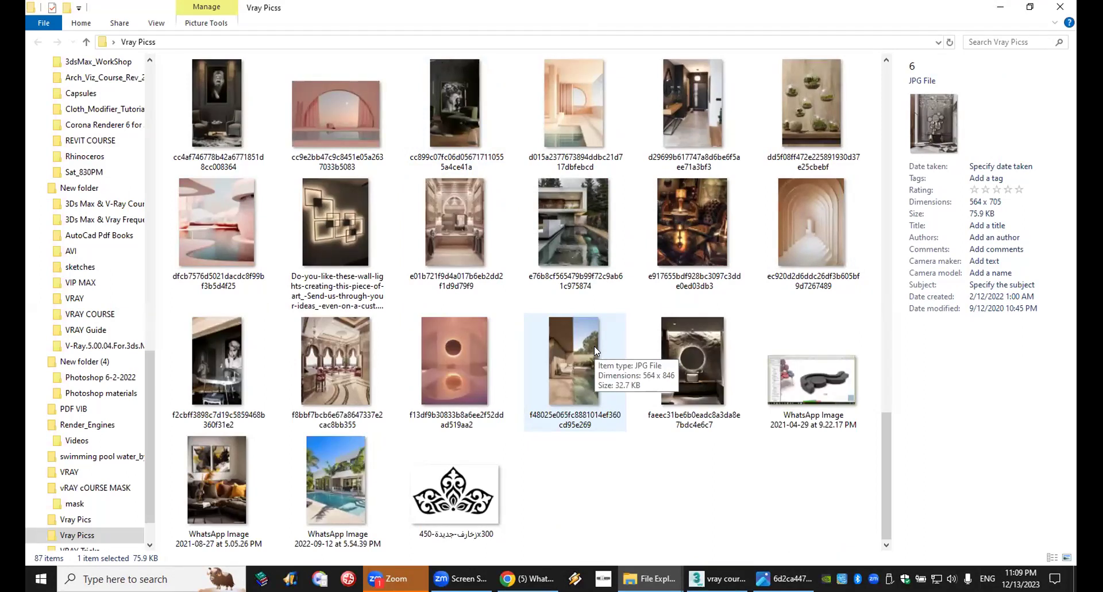
pyautogui.click(1063, 6)
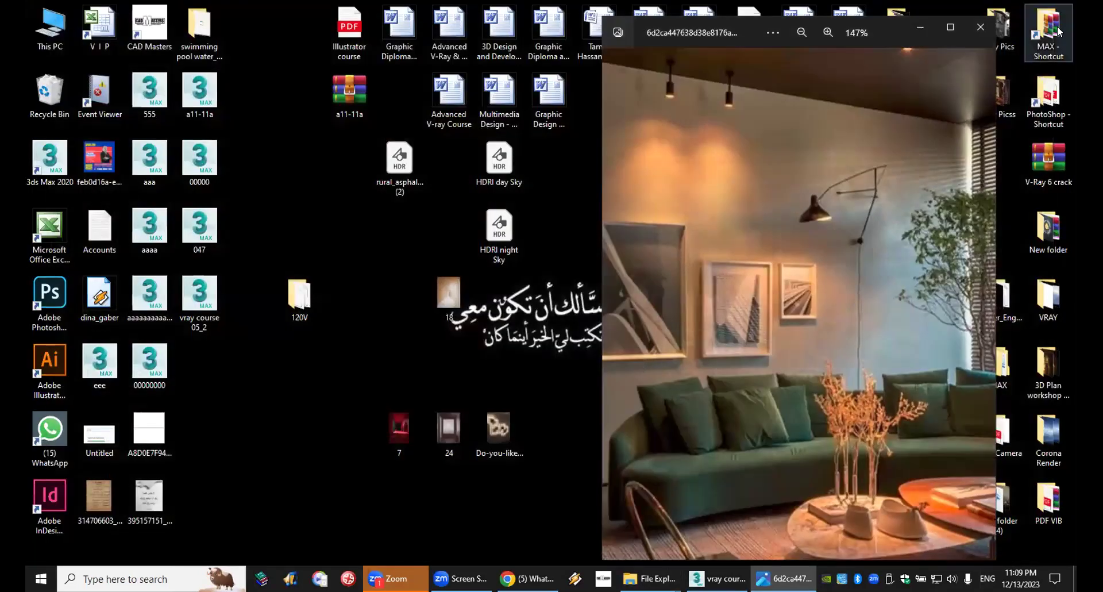
# Open the MAX folder from the desktop, enter its MAX PIc subfolder and browse the thumbnails for downlight references.
pyautogui.hotkey('alt', 'Tab')
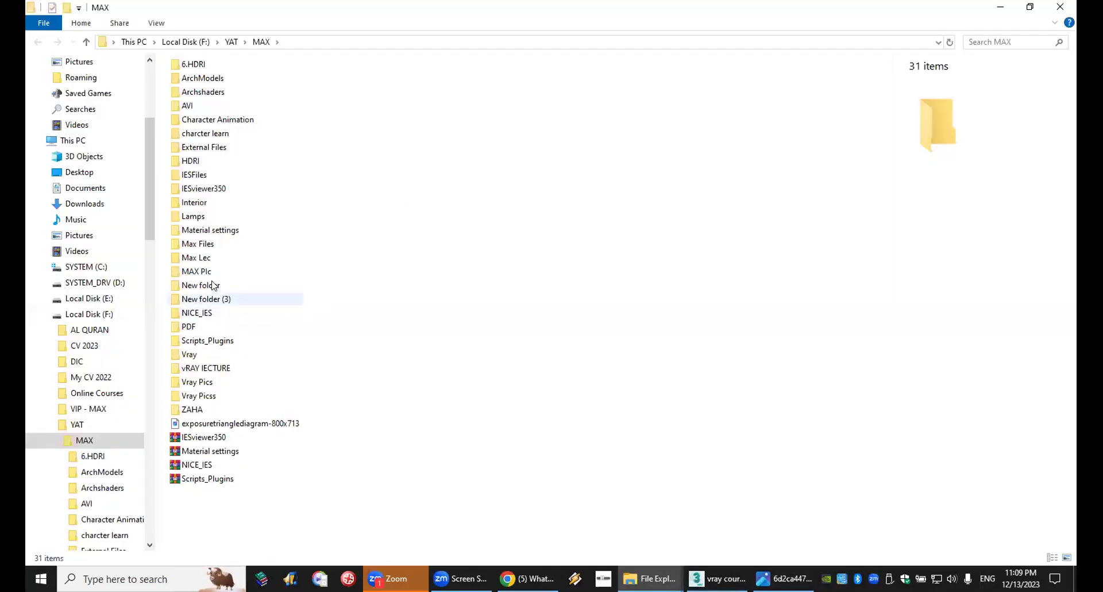
pyautogui.click(204, 257)
pyautogui.click(202, 270)
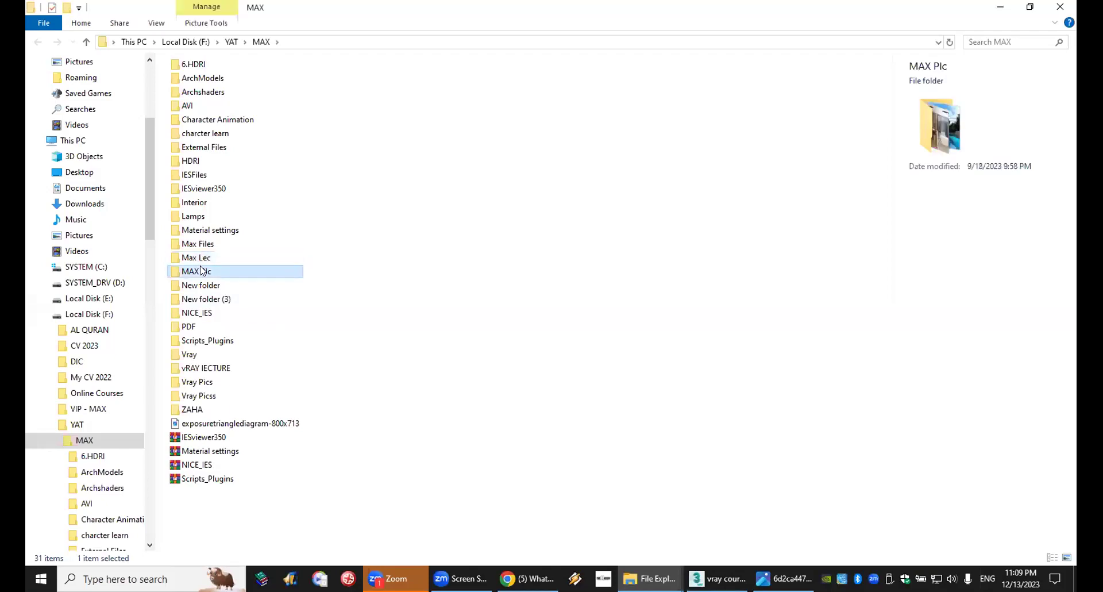
pyautogui.scroll(-5, 265, 280)
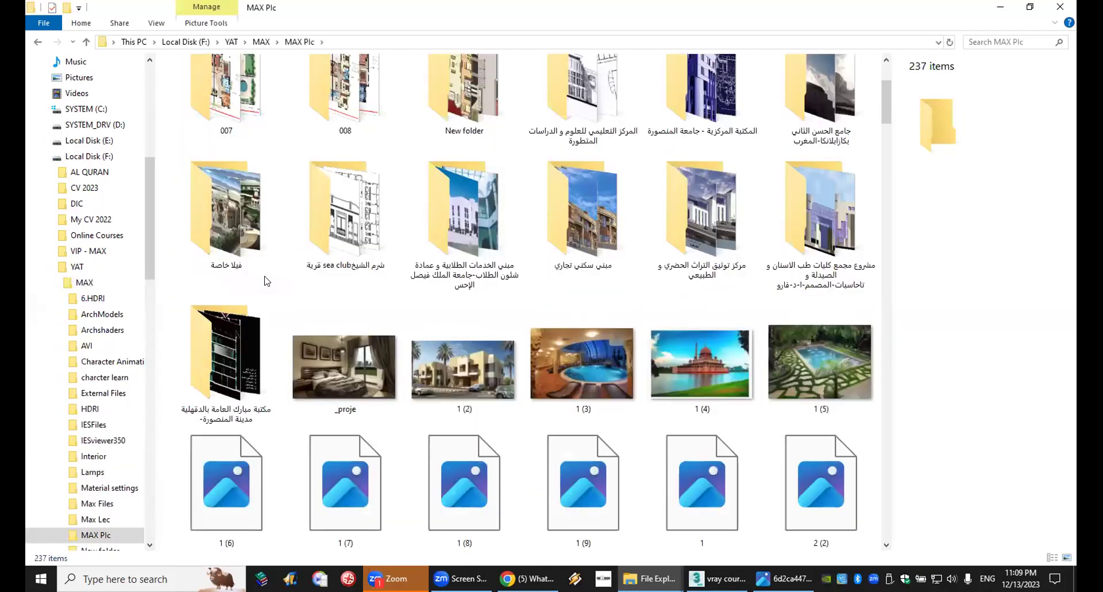
pyautogui.scroll(-3, 266, 280)
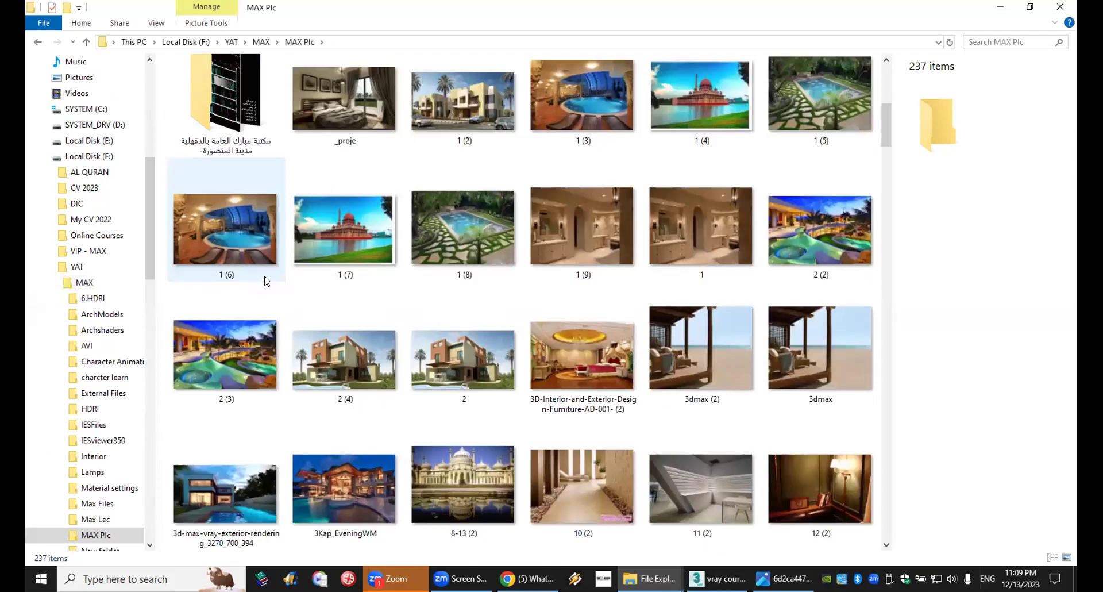
pyautogui.scroll(-4, 266, 280)
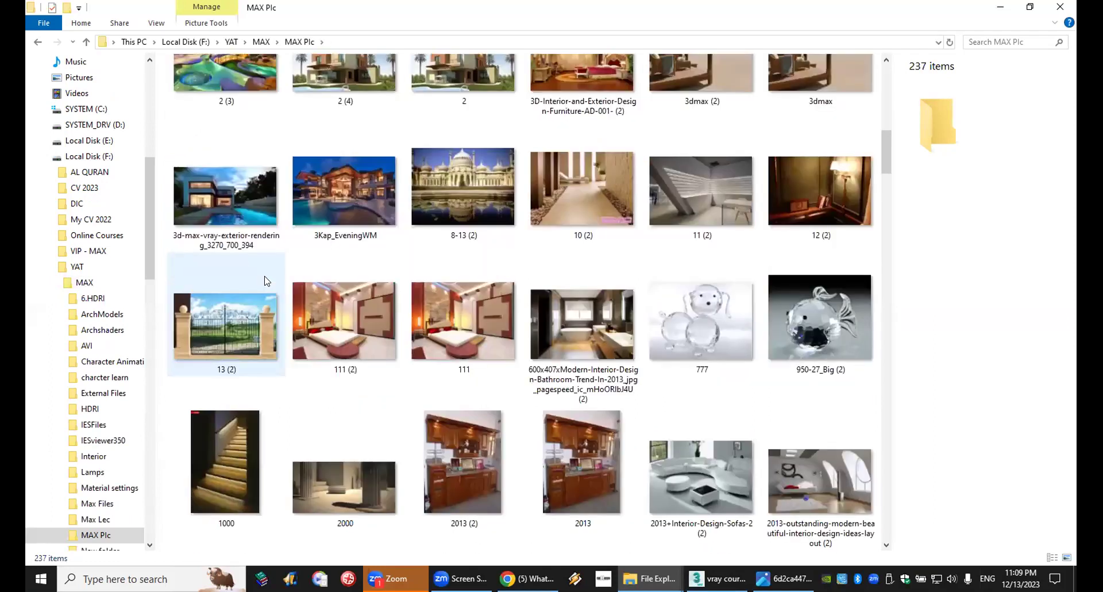
pyautogui.scroll(-4, 266, 280)
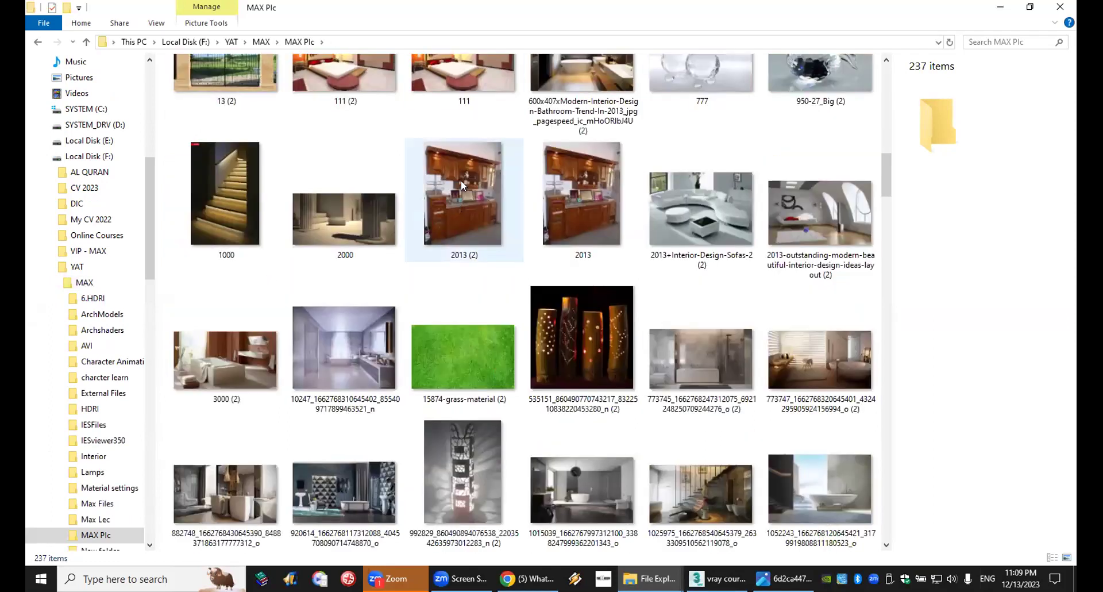
# Open 2013 (2).jpg, fit its window beside the living room image, and zoom in on the cabinet's middle spotlight.
pyautogui.doubleClick(461, 182)
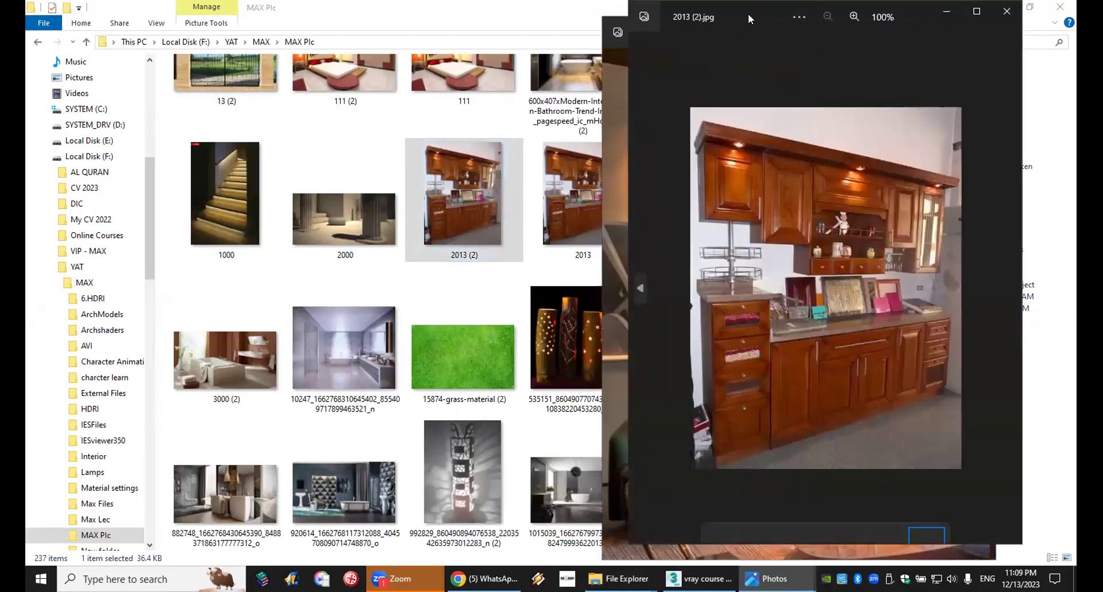
pyautogui.moveTo(748, 13); pyautogui.dragTo(327, 28)
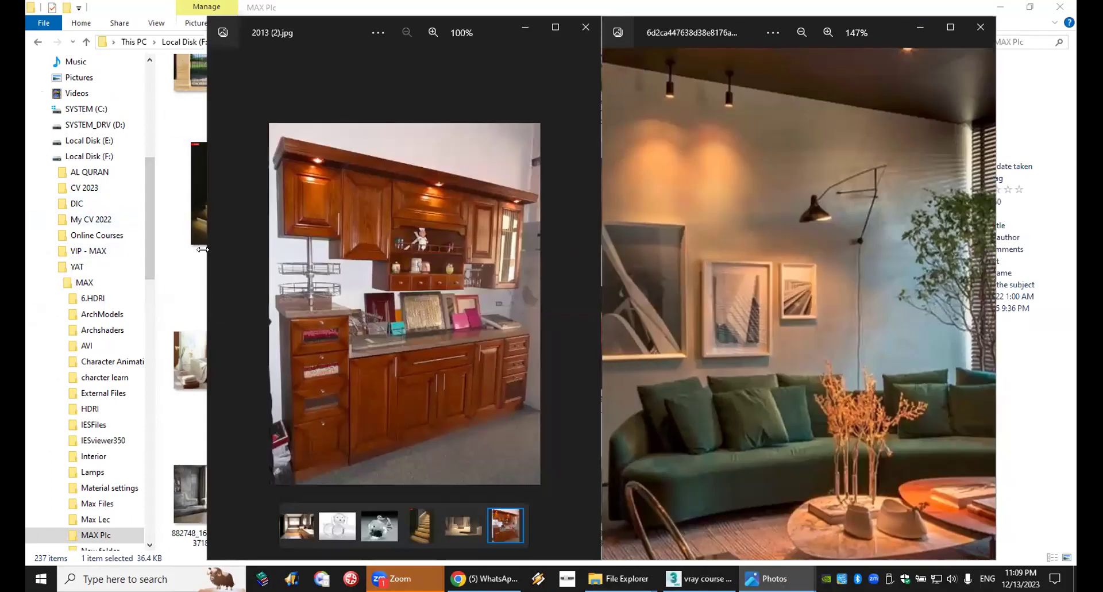
pyautogui.moveTo(203, 249); pyautogui.dragTo(271, 249)
pyautogui.scroll(3, 362, 161)
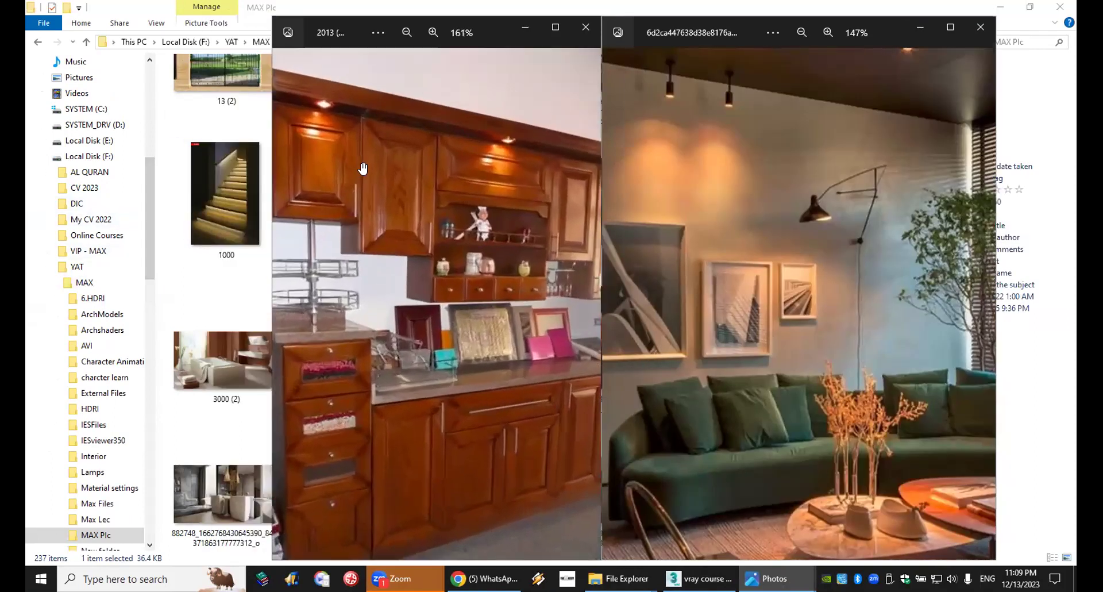
pyautogui.moveTo(513, 154); pyautogui.dragTo(479, 156)
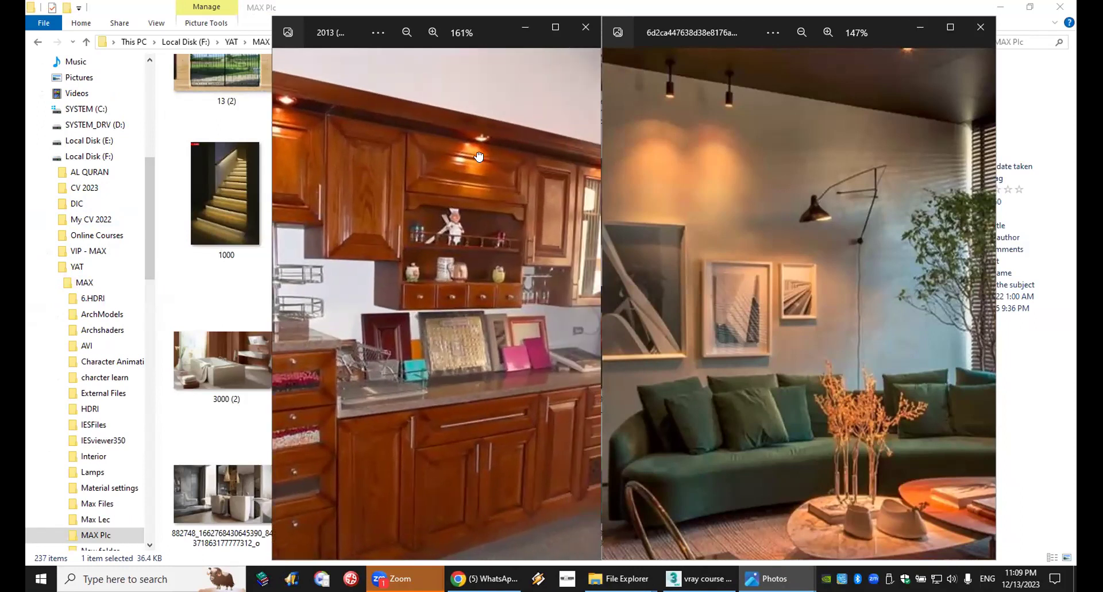
pyautogui.scroll(5, 478, 157)
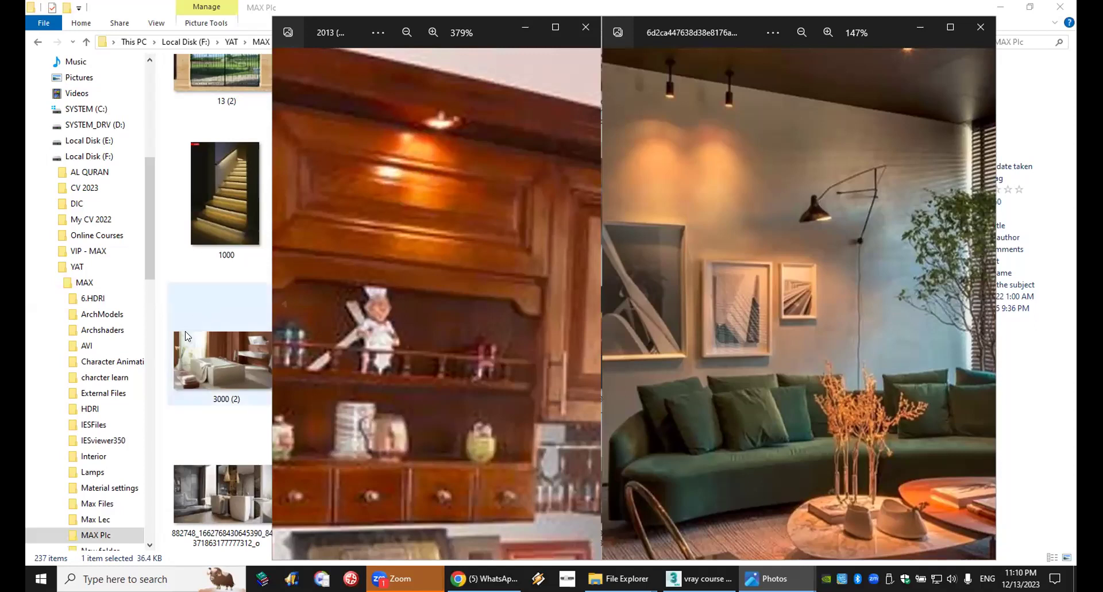
# Examine the rest of the MAX PIc thumbnails for more interior and exterior images showing spotlight effects.
pyautogui.click(200, 365)
pyautogui.scroll(-10, 293, 378)
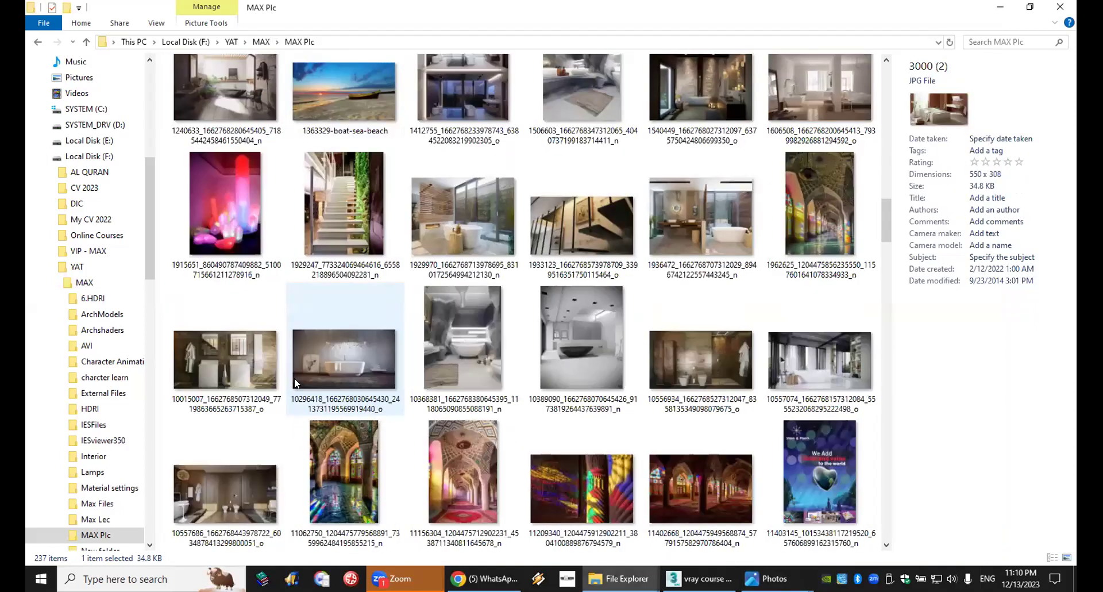
pyautogui.scroll(-4, 294, 382)
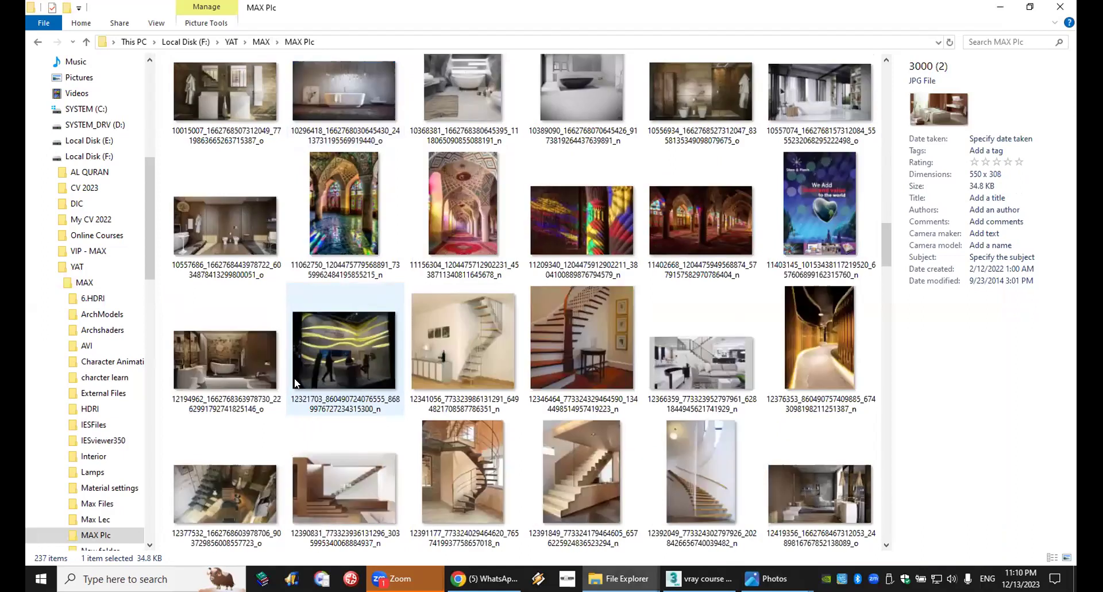
pyautogui.scroll(-4, 294, 382)
pyautogui.scroll(-4, 294, 383)
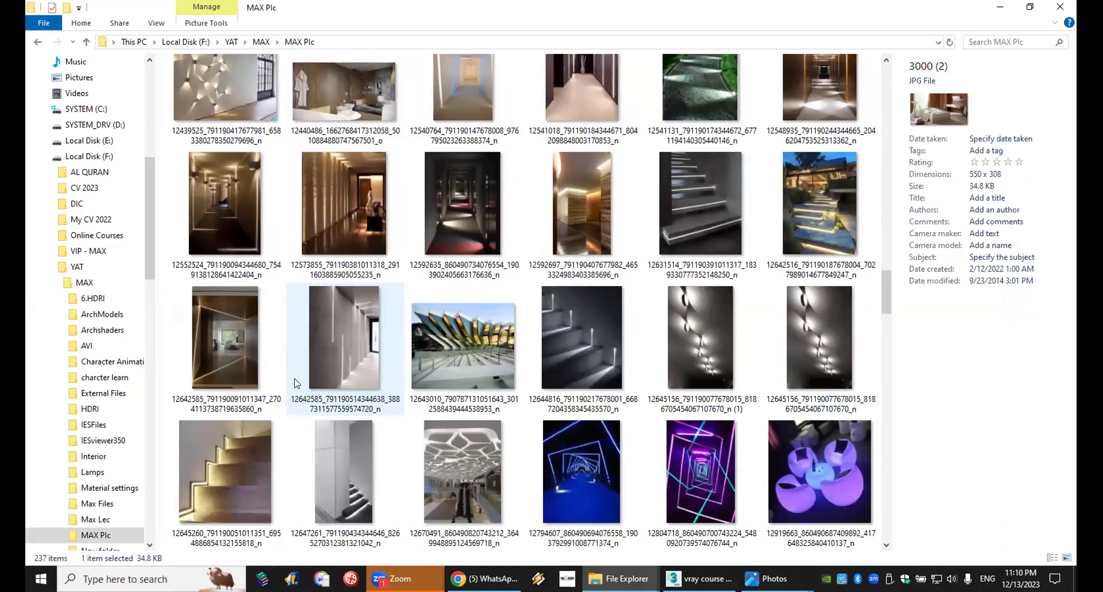
pyautogui.scroll(-4, 297, 383)
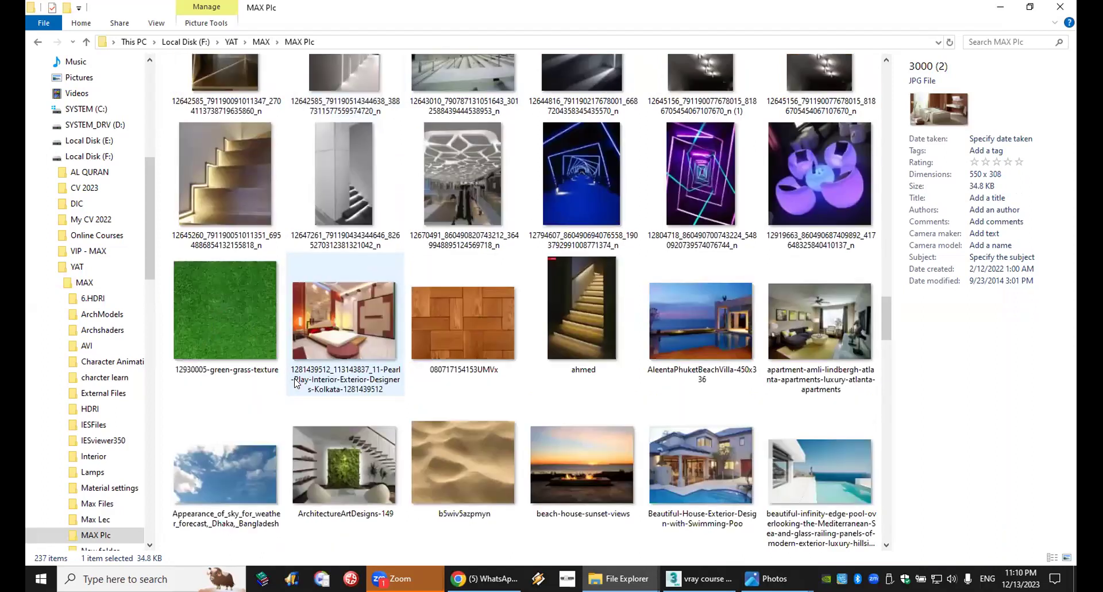
pyautogui.scroll(-4, 297, 384)
pyautogui.scroll(-4, 297, 383)
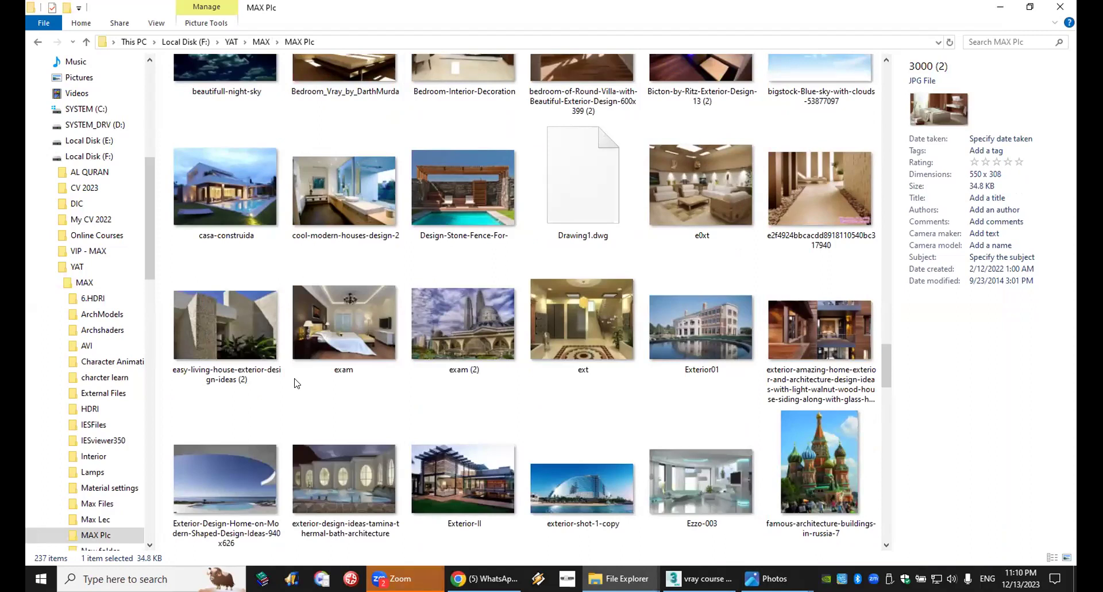
pyautogui.scroll(-4, 296, 384)
pyautogui.scroll(-4, 295, 383)
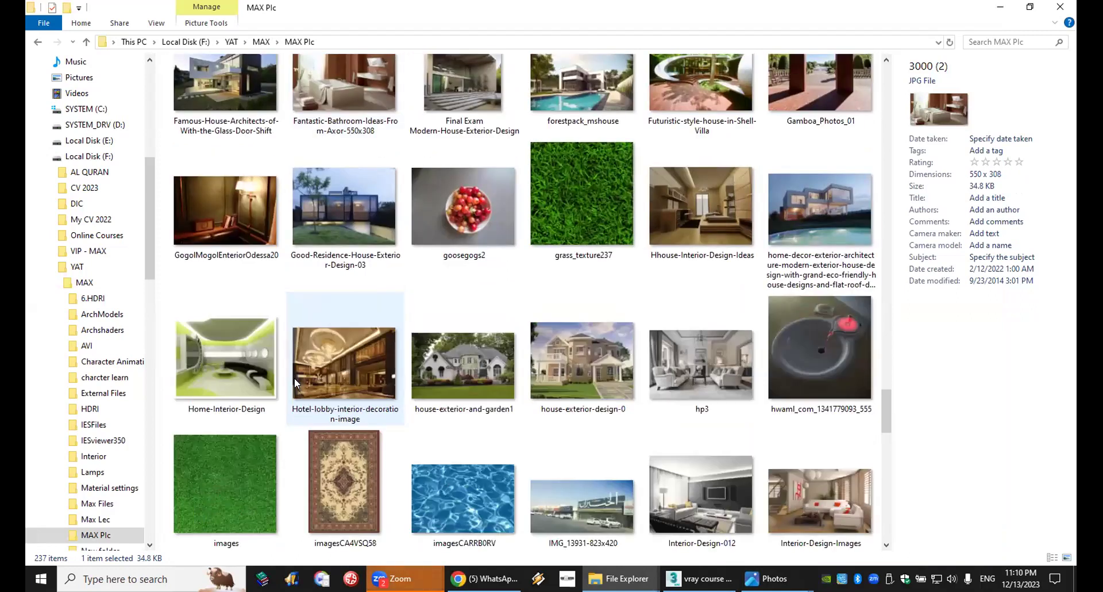
pyautogui.scroll(-4, 294, 377)
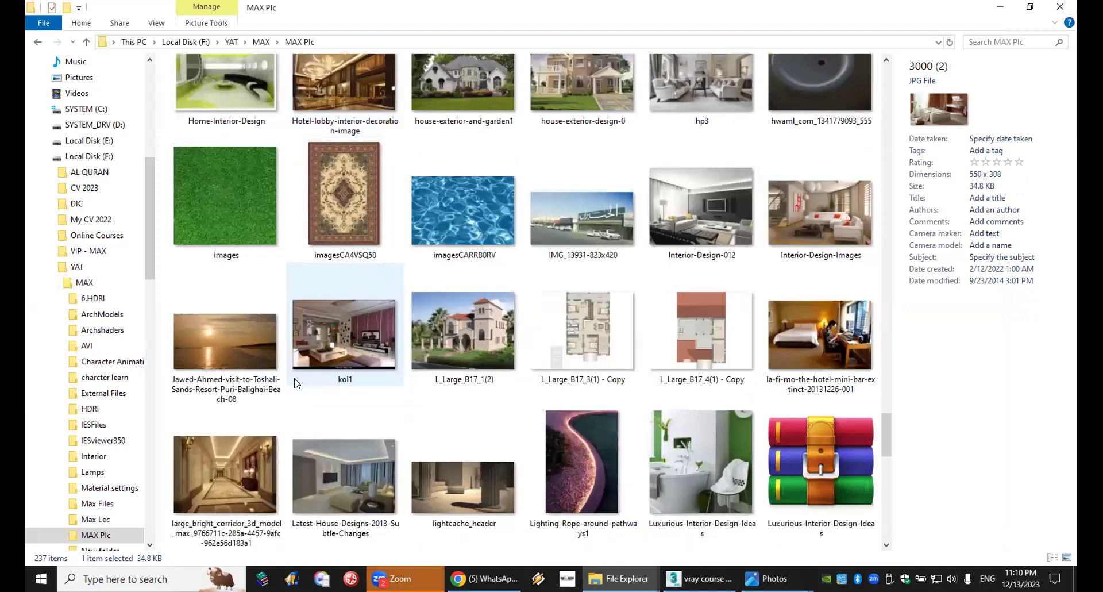
pyautogui.scroll(10, 294, 378)
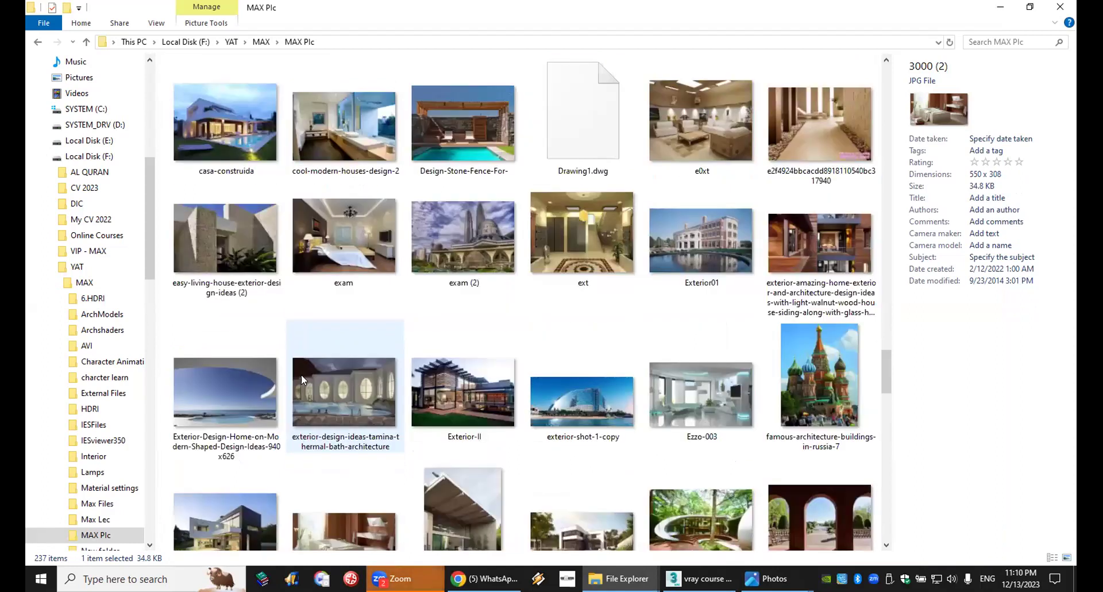
# Preview ext.jpg and the walnut-wood house exterior image to examine their lights, closing each preview.
pyautogui.click(577, 223)
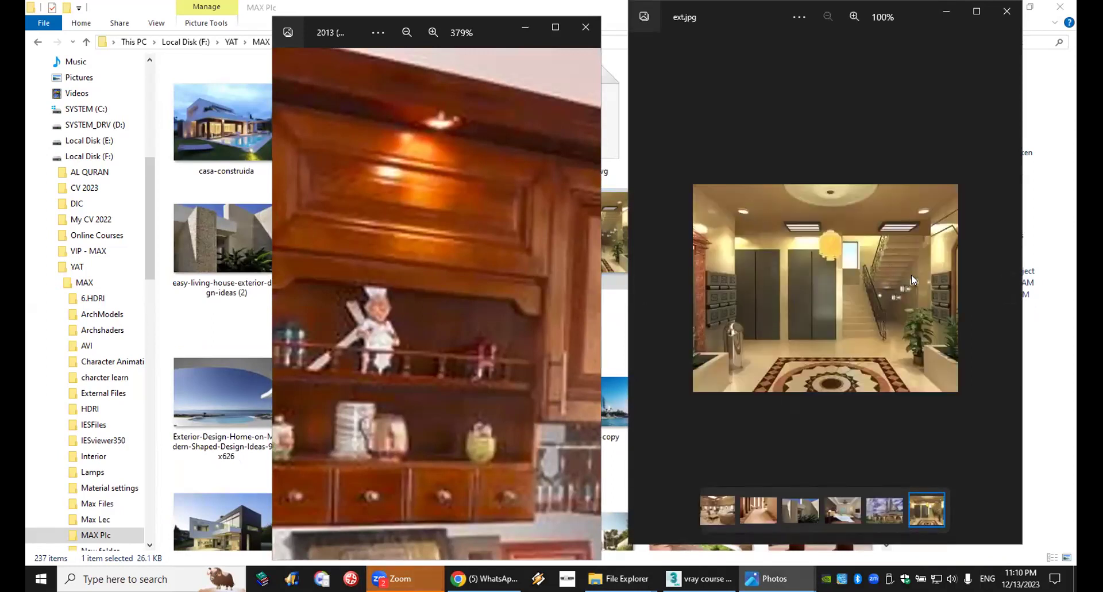
pyautogui.click(1007, 12)
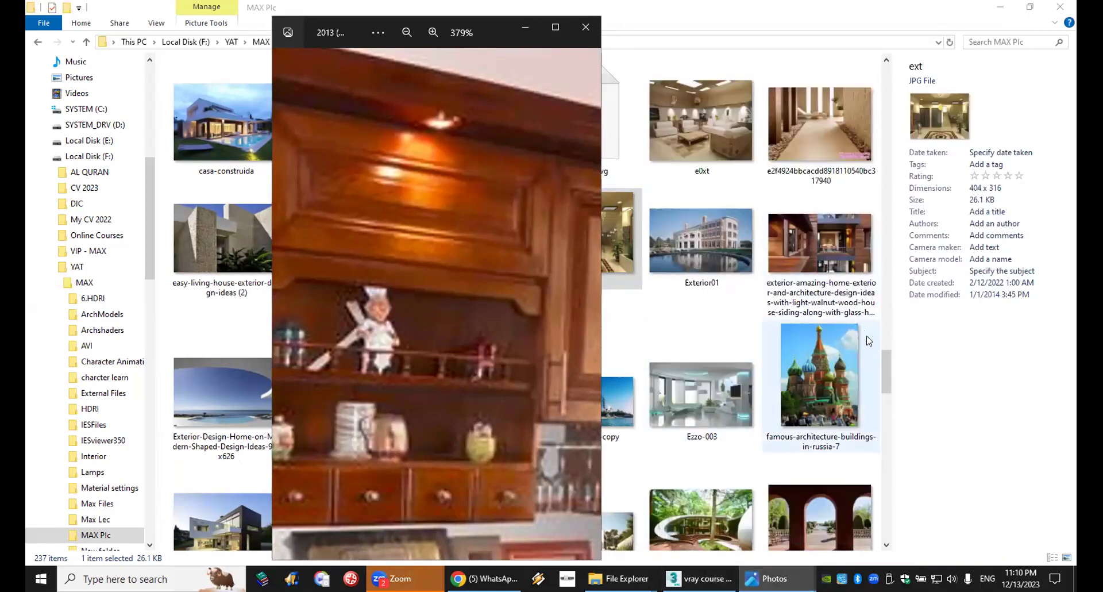
pyautogui.click(723, 360)
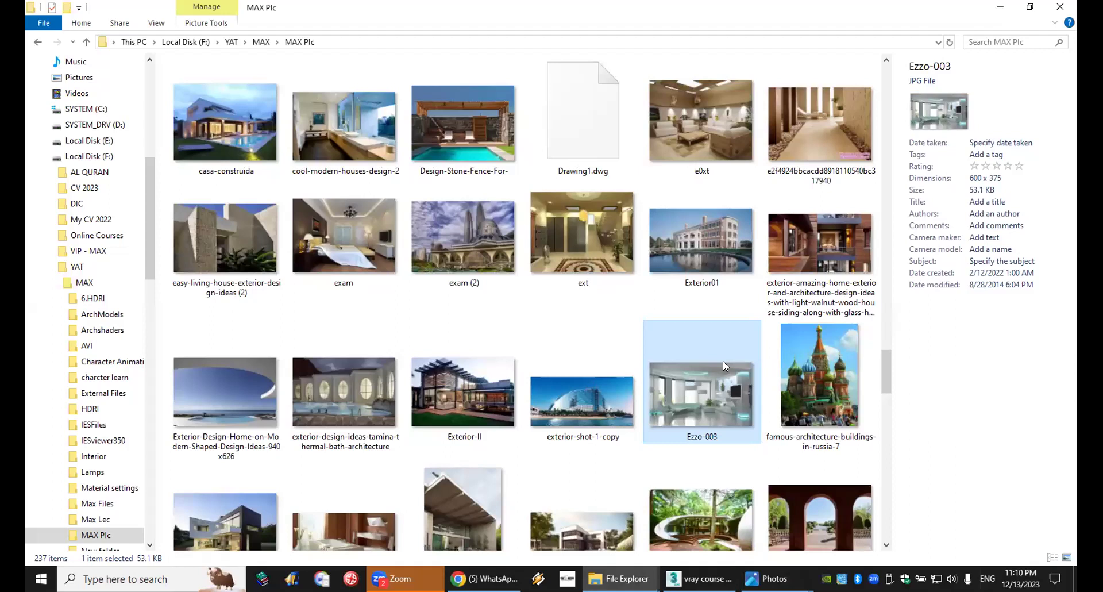
pyautogui.doubleClick(860, 237)
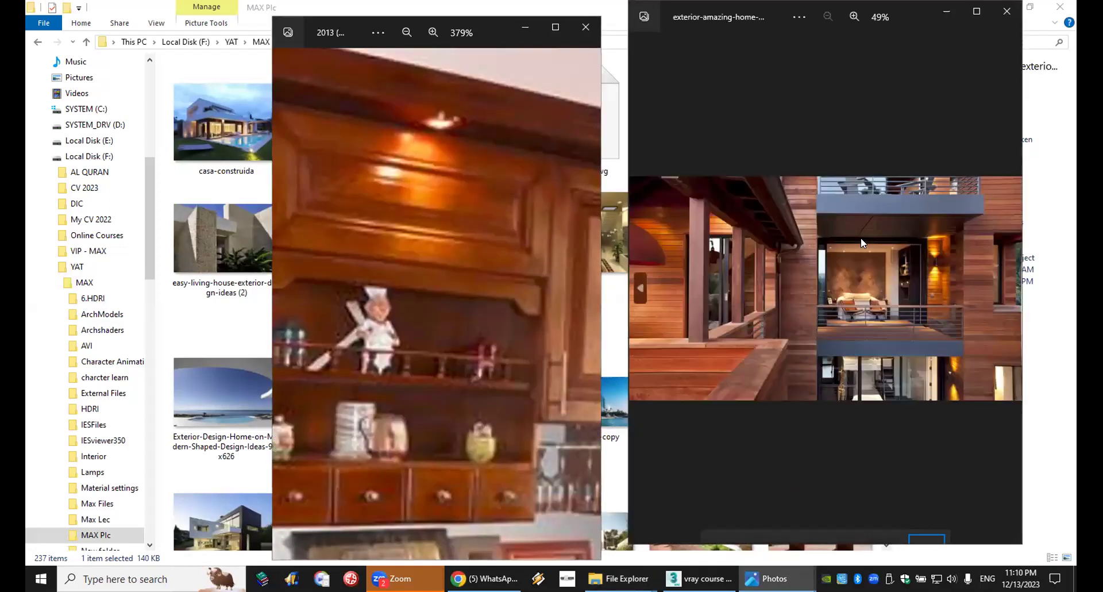
pyautogui.press('Right')
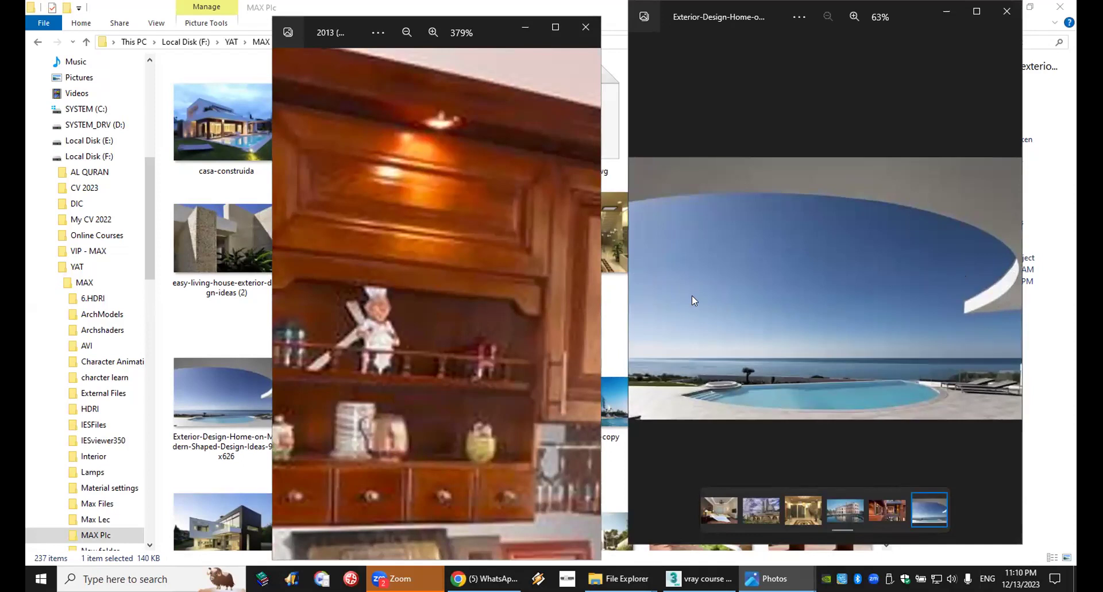
pyautogui.click(637, 284)
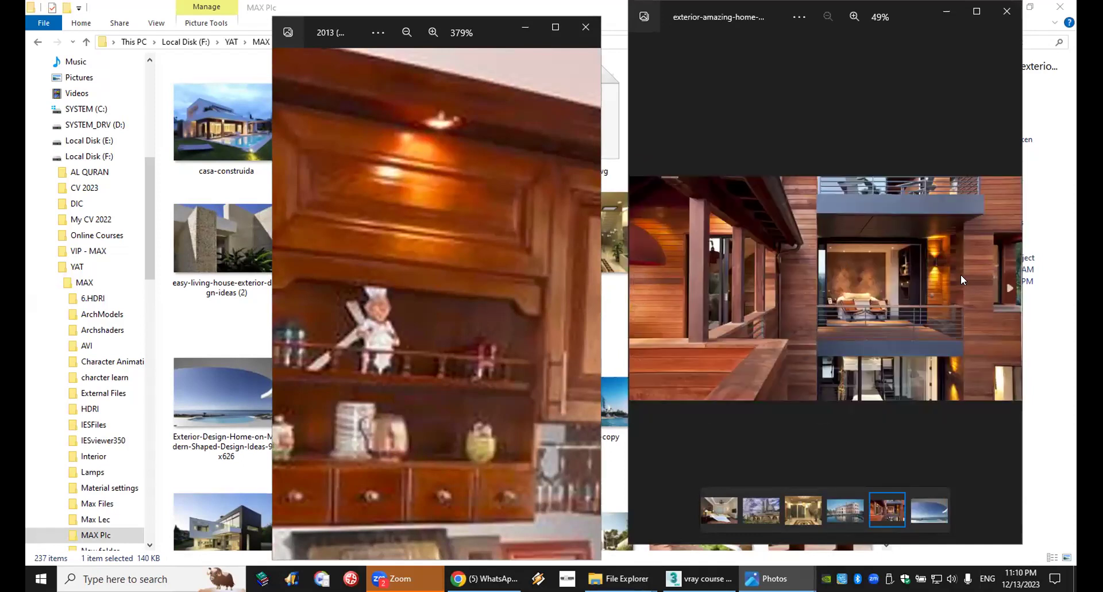
pyautogui.click(1007, 11)
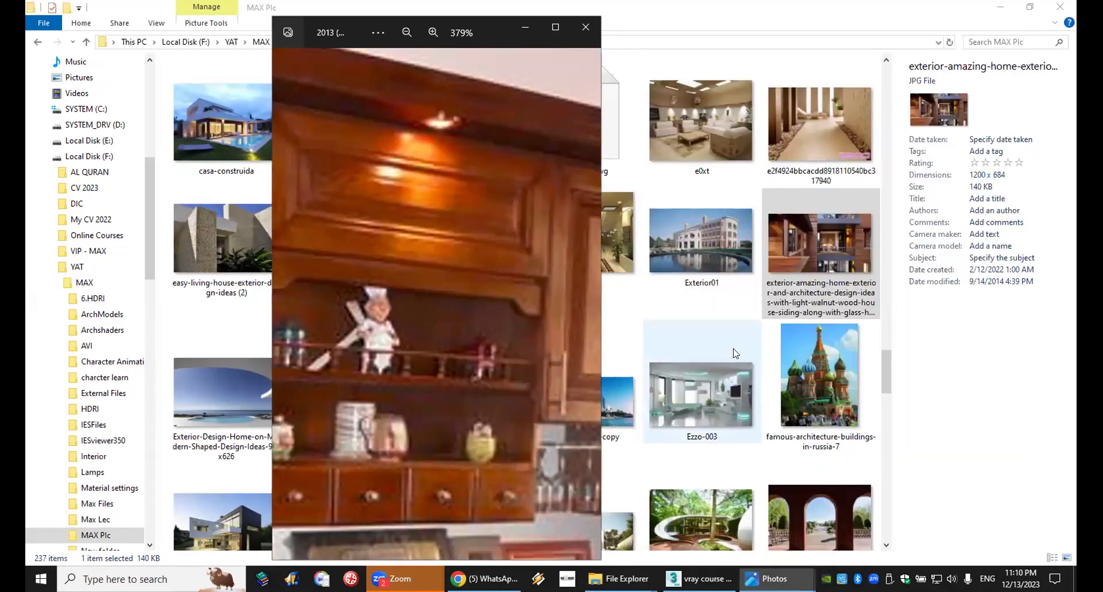
# Examine the remaining MAX PIc thumbnails down to the end of the folder for more spotlight references.
pyautogui.scroll(-10, 735, 353)
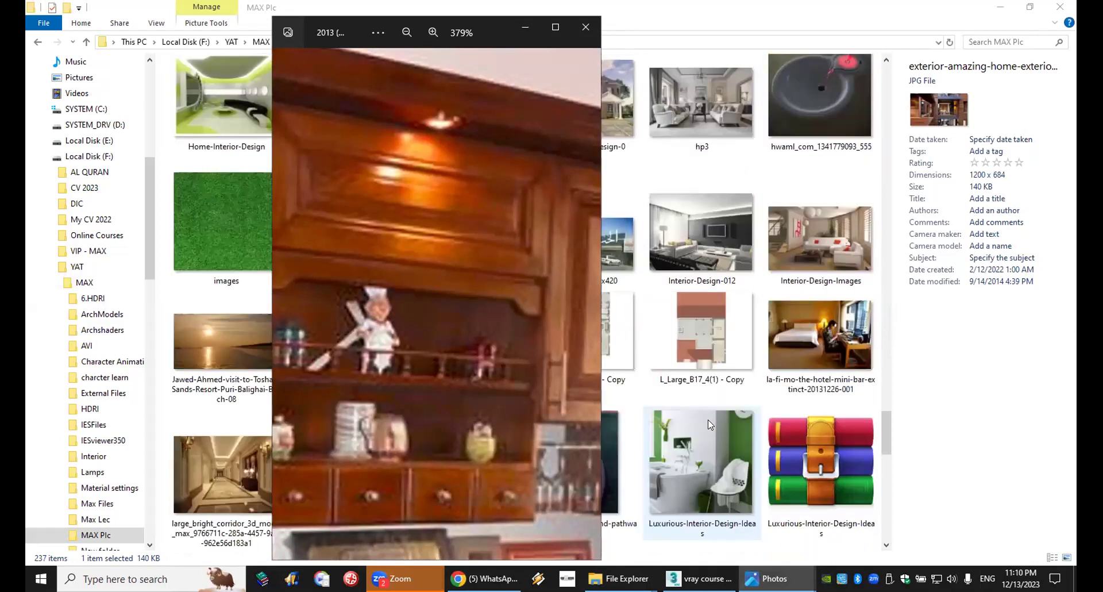
pyautogui.scroll(-5, 708, 420)
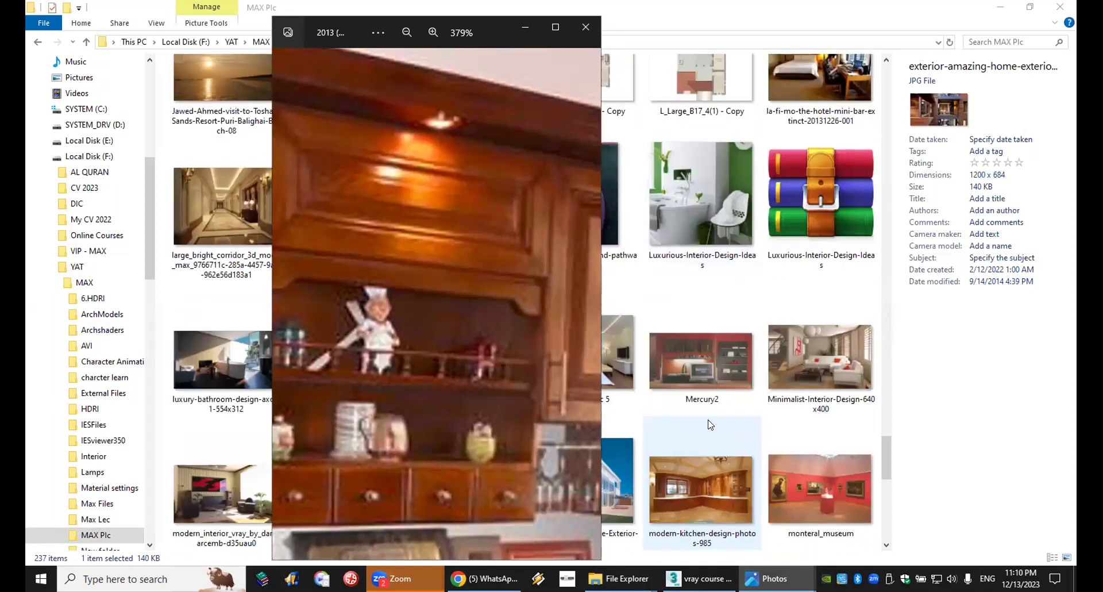
pyautogui.scroll(3, 711, 425)
pyautogui.scroll(-5, 711, 425)
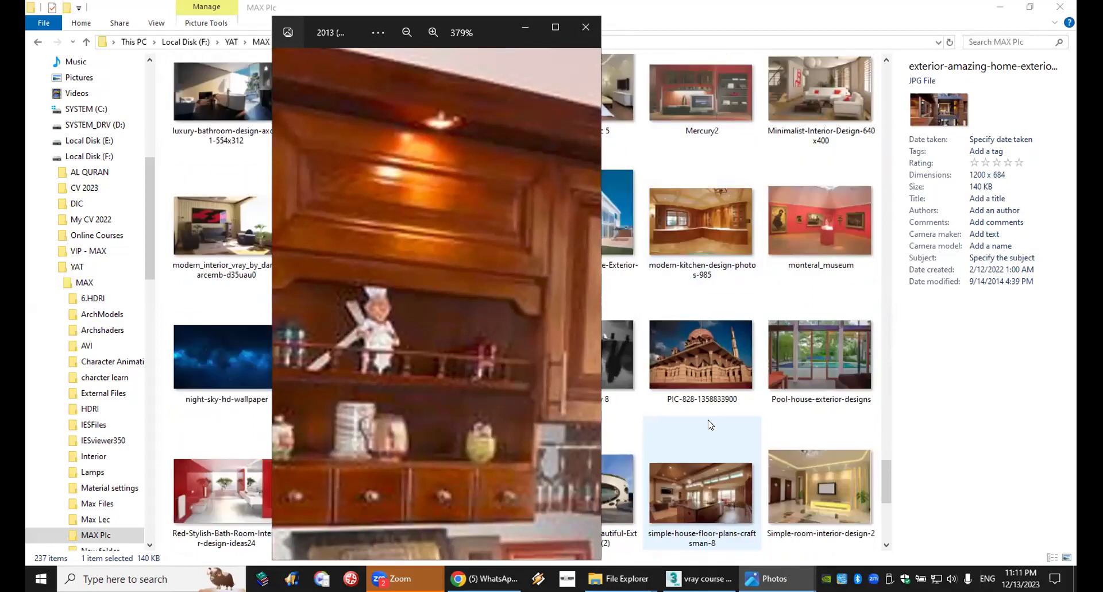
pyautogui.click(710, 424)
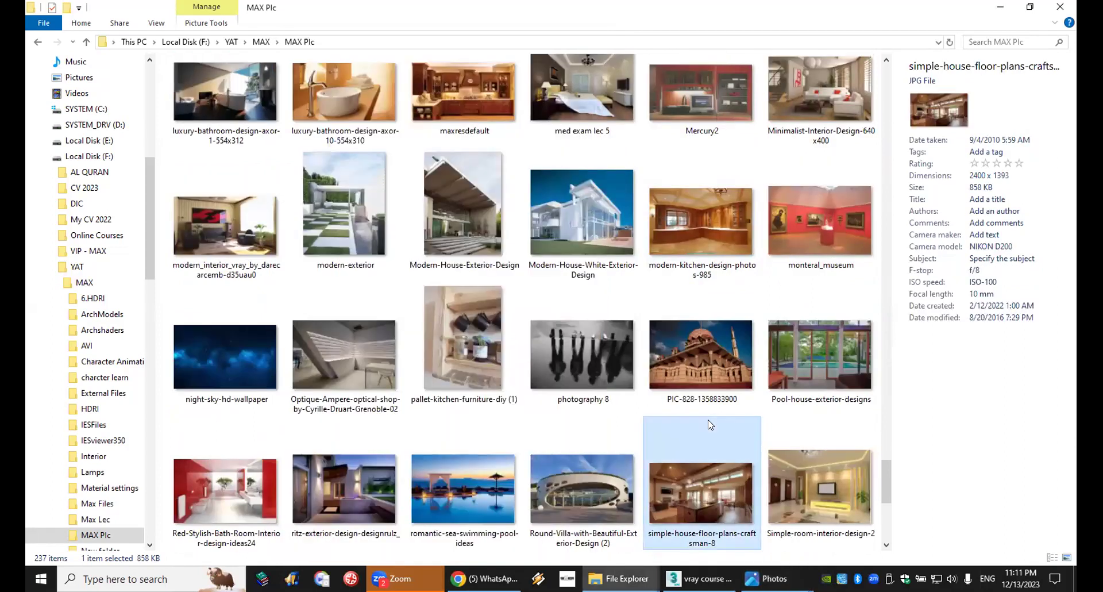
pyautogui.scroll(-4, 711, 424)
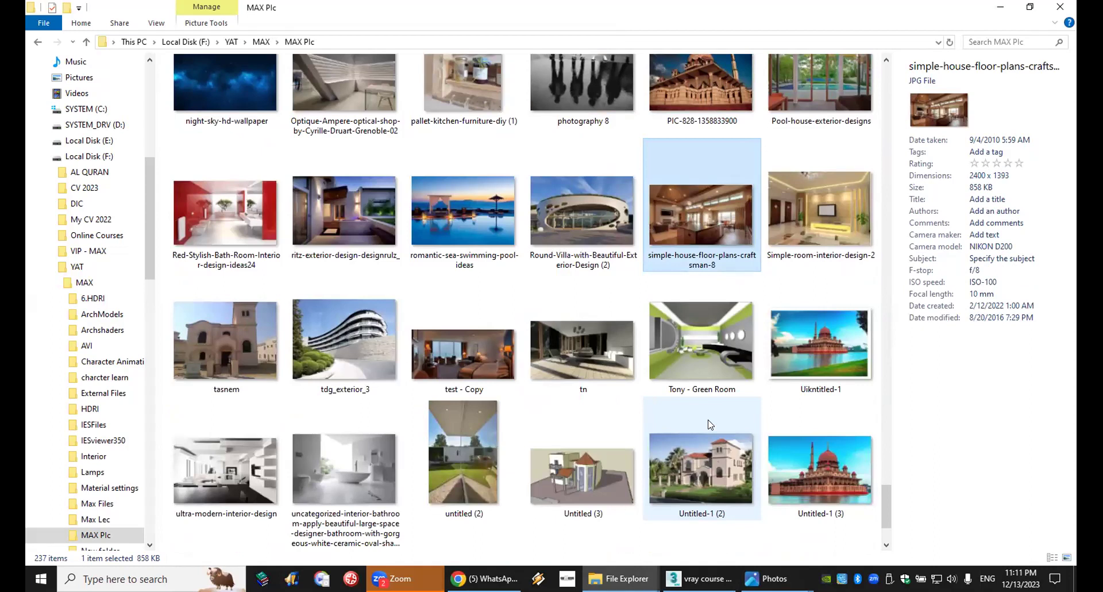
pyautogui.scroll(-2, 710, 424)
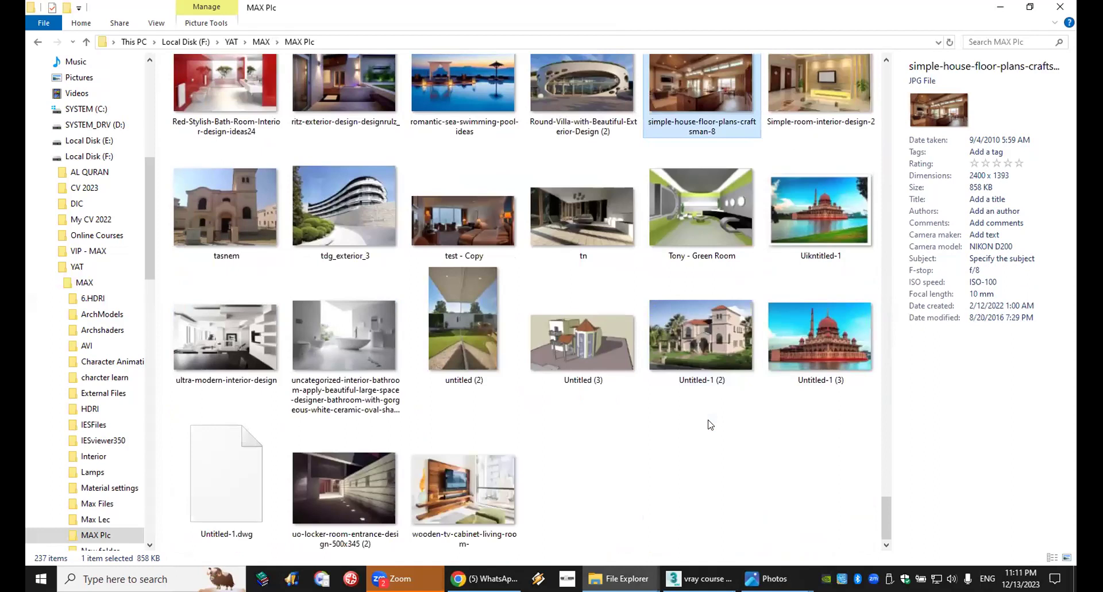
# Open test - Copy.jpg and arrange its window side by side with the cabinet image.
pyautogui.doubleClick(470, 221)
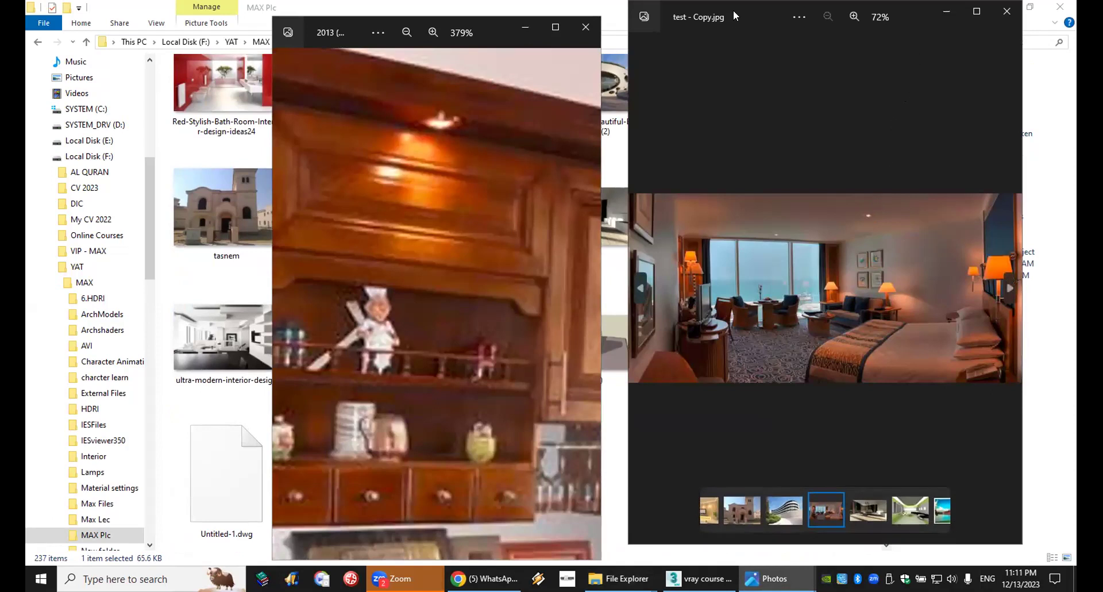
pyautogui.moveTo(733, 9); pyautogui.dragTo(130, 10)
pyautogui.click(322, 33)
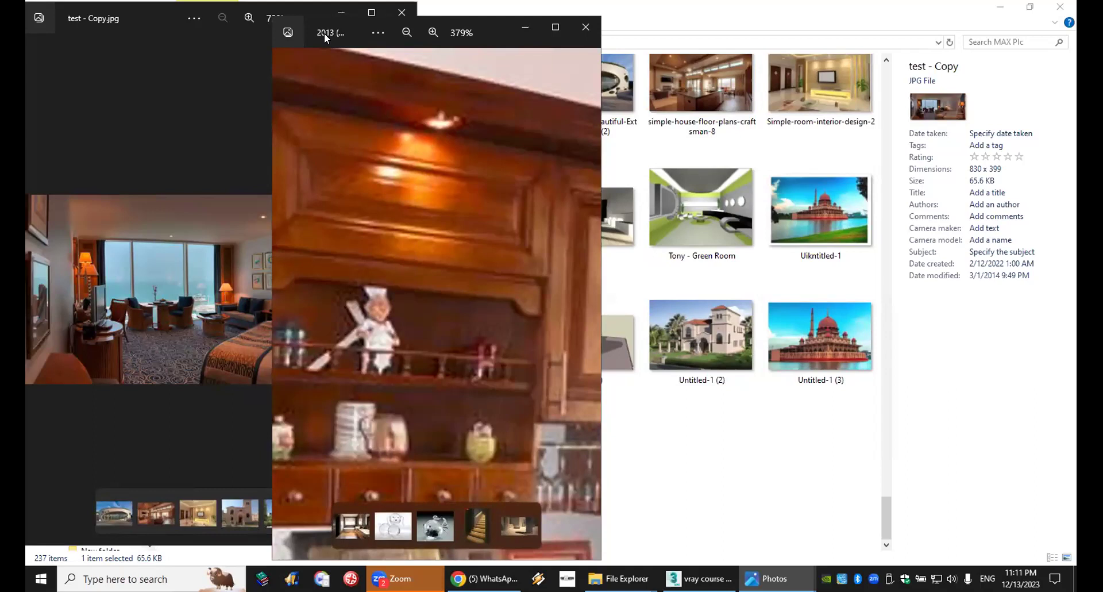
pyautogui.moveTo(324, 33); pyautogui.dragTo(470, 19)
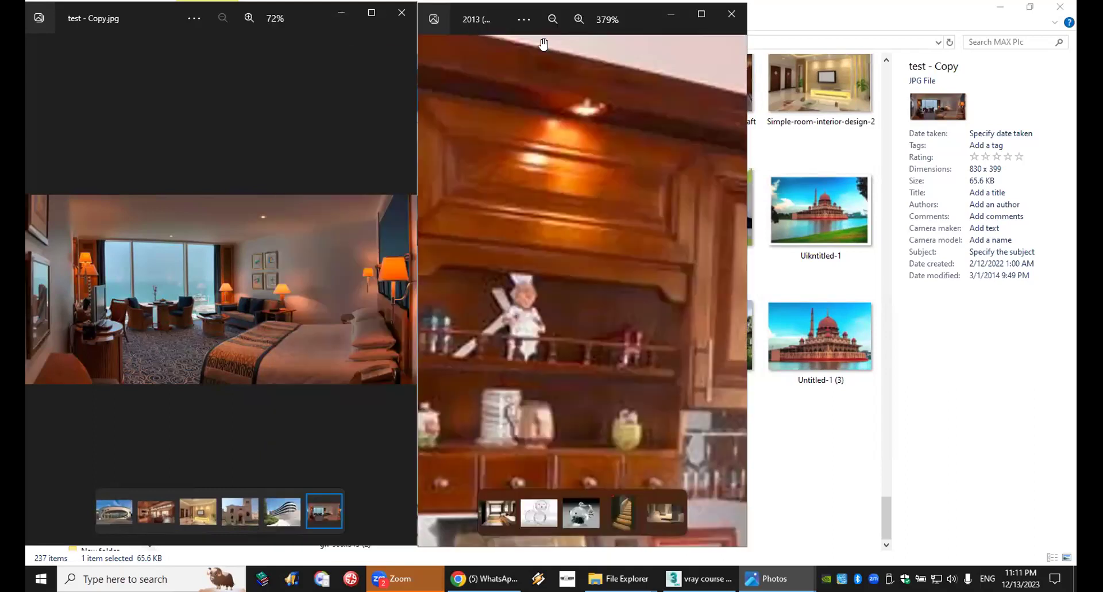
# Preview Simple-room-interior-design-2 to examine the spotlights on its TV wall, and close the preview.
pyautogui.click(828, 80)
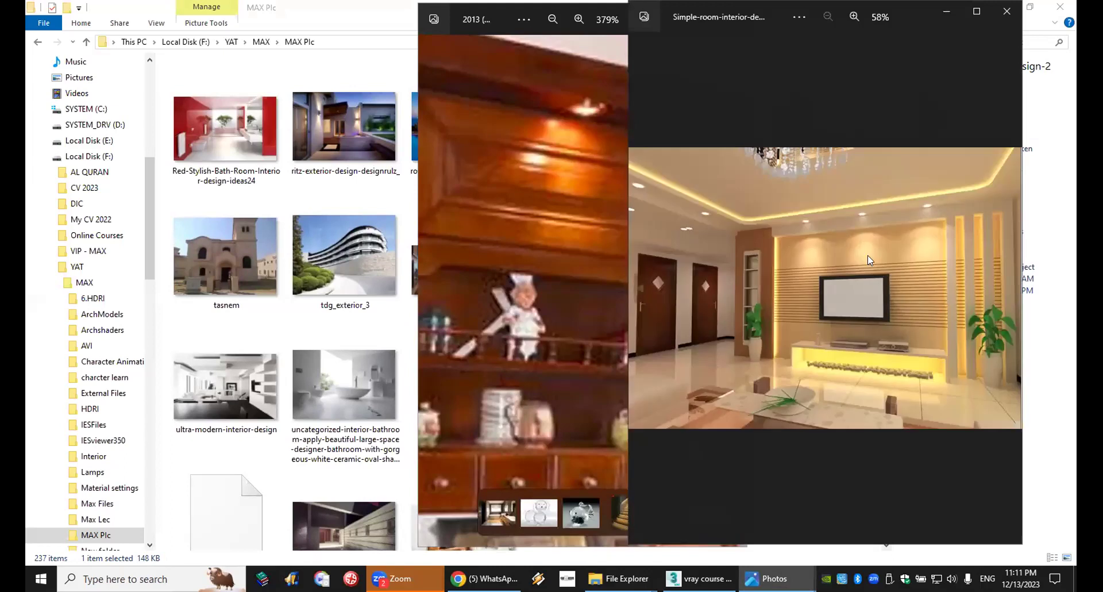
pyautogui.moveTo(933, 237)
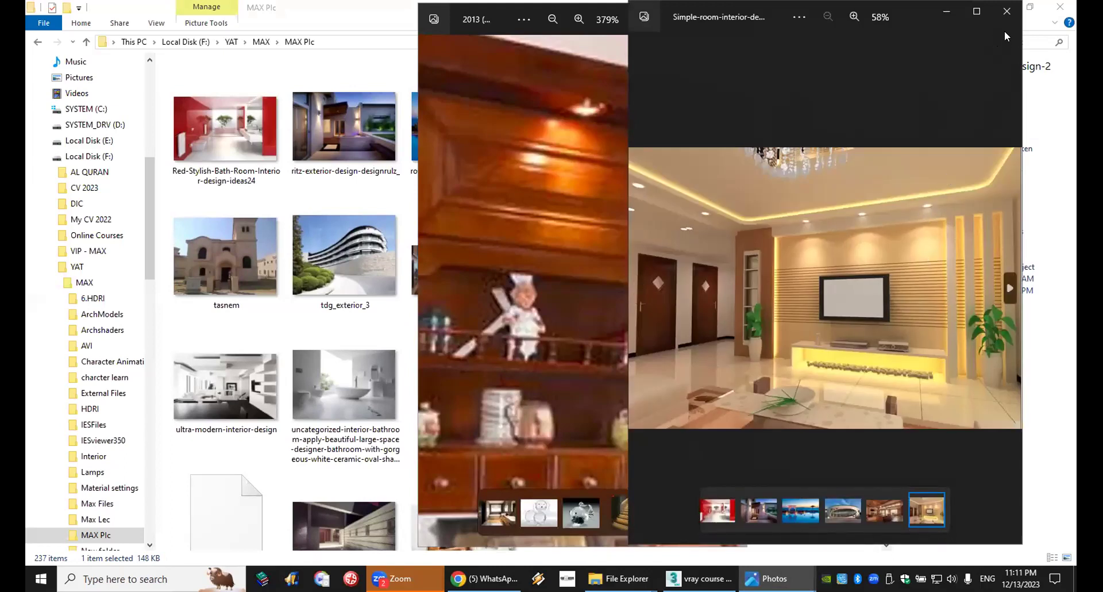
pyautogui.click(1007, 11)
# Clear the folder window away and place the living room image beside the cabinet image for comparison.
pyautogui.click(1000, 7)
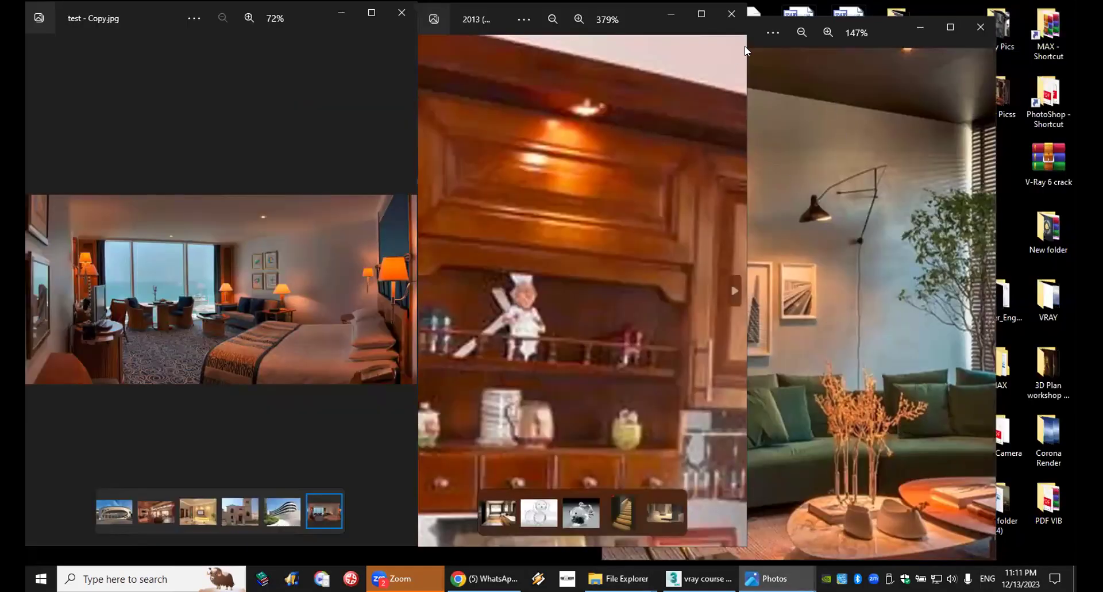
pyautogui.click(882, 33)
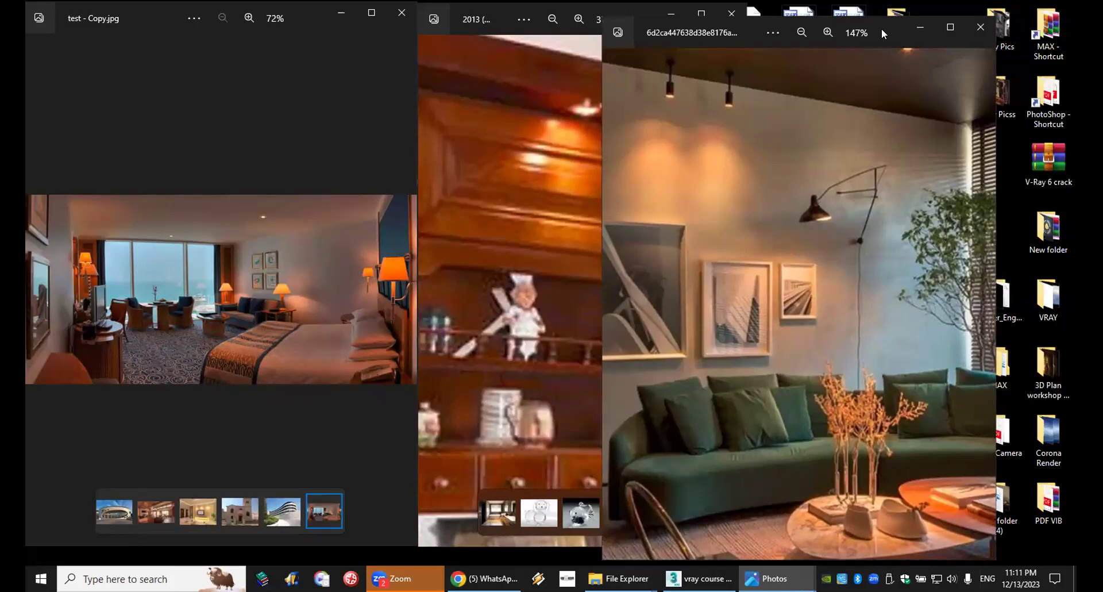
pyautogui.moveTo(882, 33); pyautogui.dragTo(1023, 17)
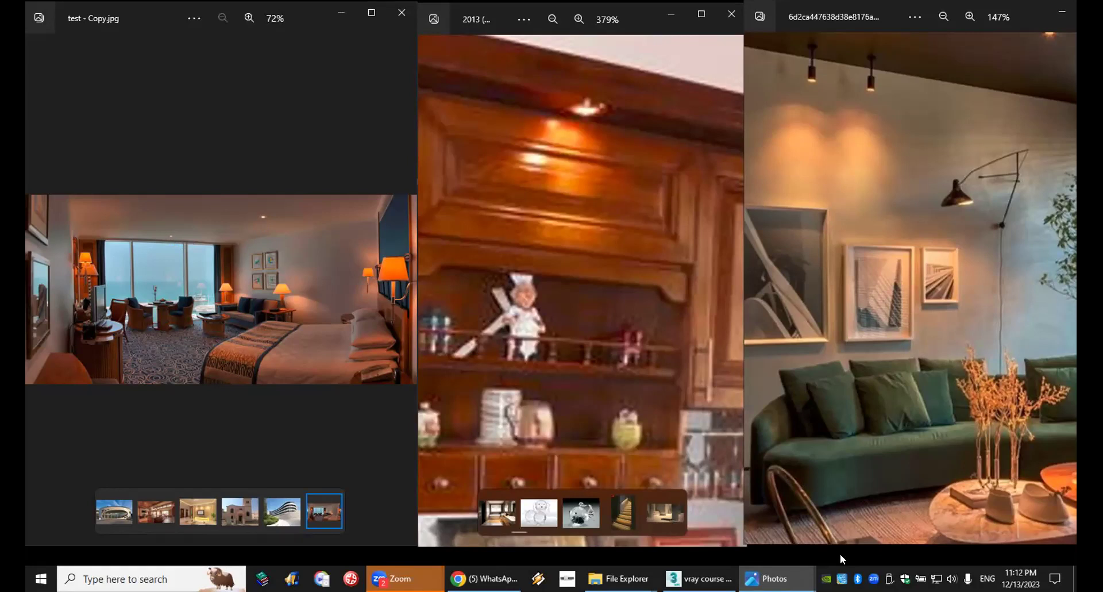
# Switch to 3ds Max and truck VRayCam001 along the ceiling until the neighbouring unlit downlight is in view.
pyautogui.click(698, 579)
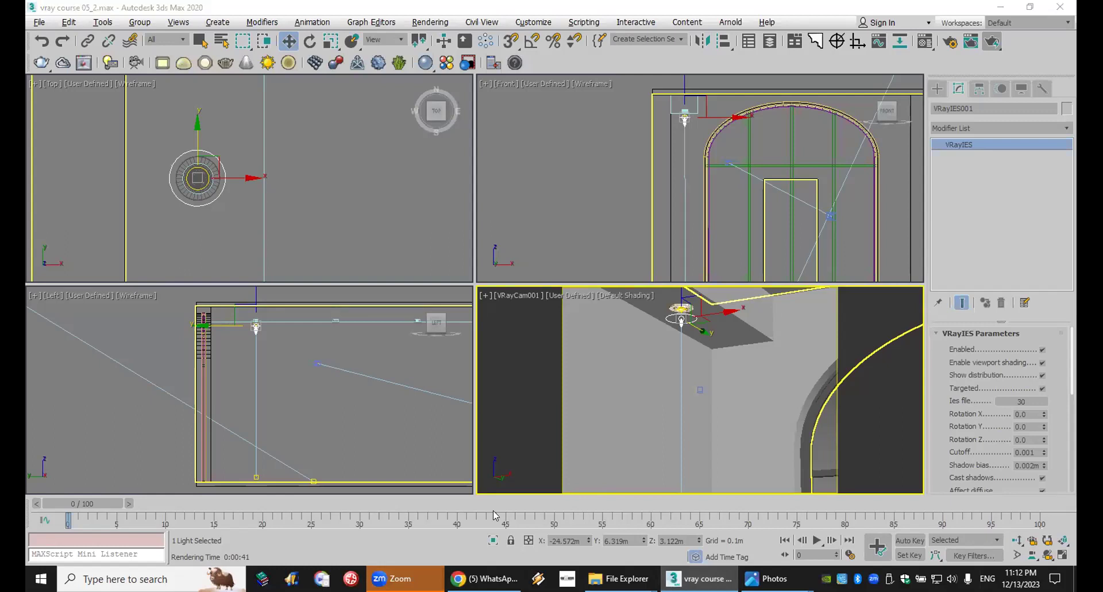
pyautogui.scroll(-5, 237, 182)
pyautogui.moveTo(285, 202); pyautogui.dragTo(341, 147, button='middle')
pyautogui.scroll(-2, 320, 204)
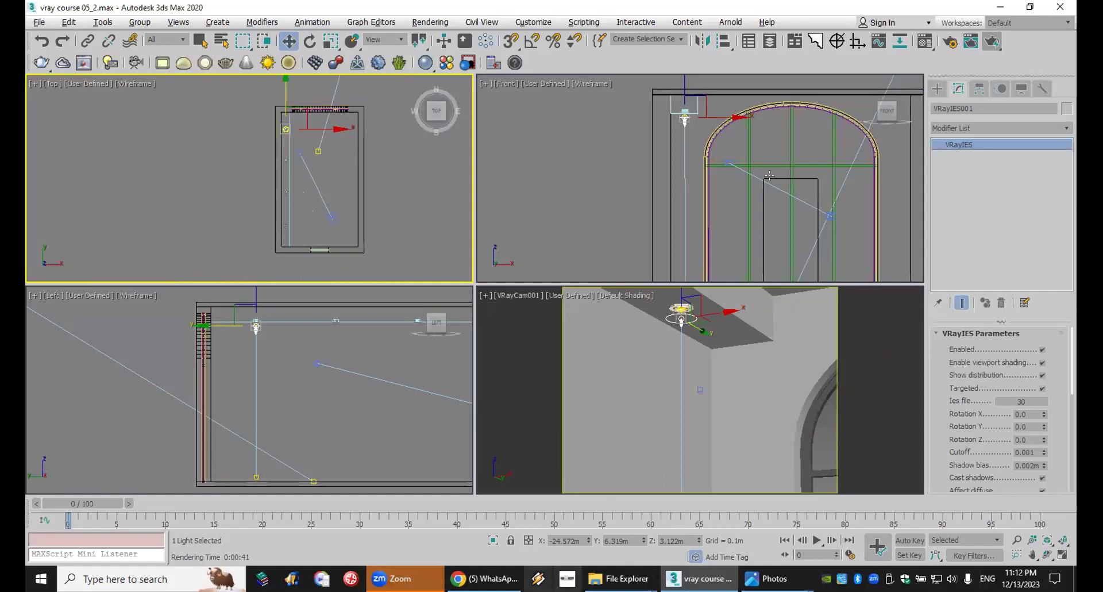
pyautogui.scroll(-3, 685, 192)
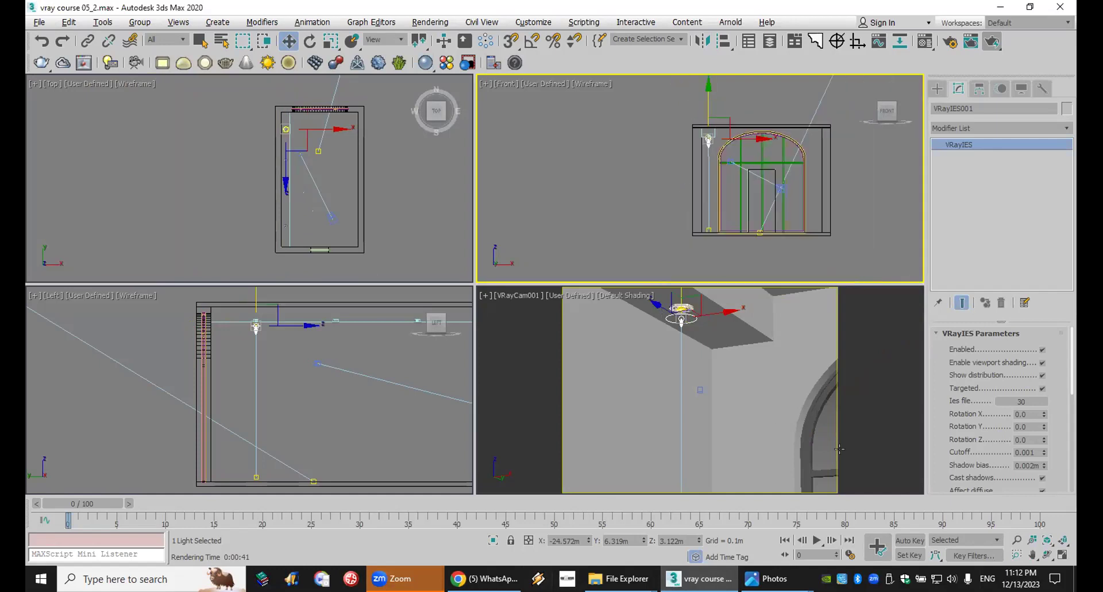
pyautogui.click(1033, 554)
pyautogui.moveTo(715, 384); pyautogui.dragTo(863, 479)
pyautogui.moveTo(890, 495); pyautogui.dragTo(883, 496)
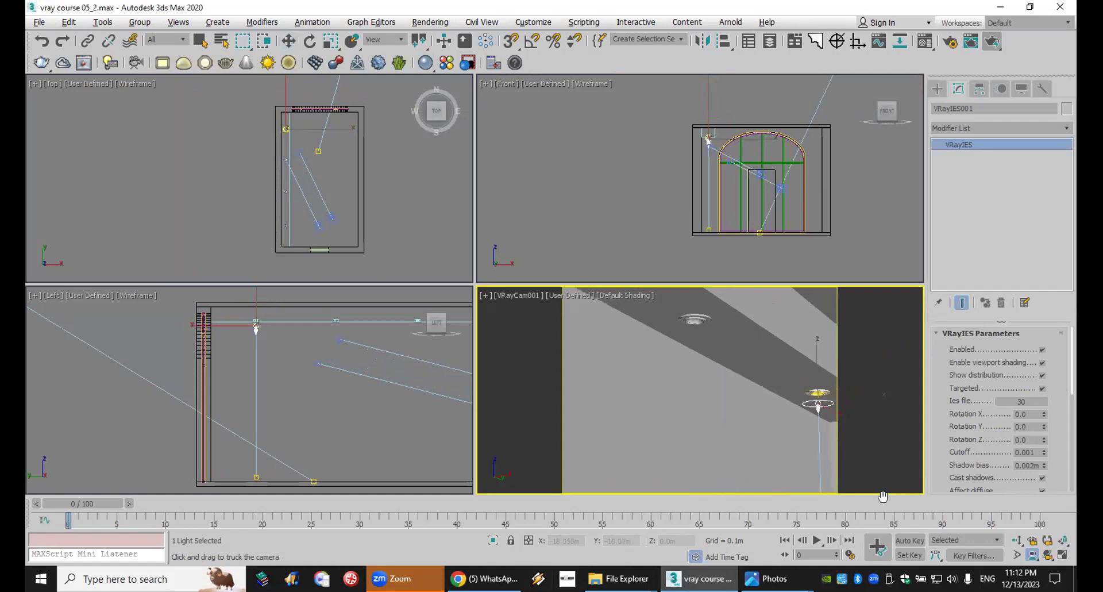
# Orbit VRayCam001 to face the wall below the unlit downlight, and clear the light selection.
pyautogui.click(1047, 553)
pyautogui.moveTo(690, 378); pyautogui.dragTo(663, 379)
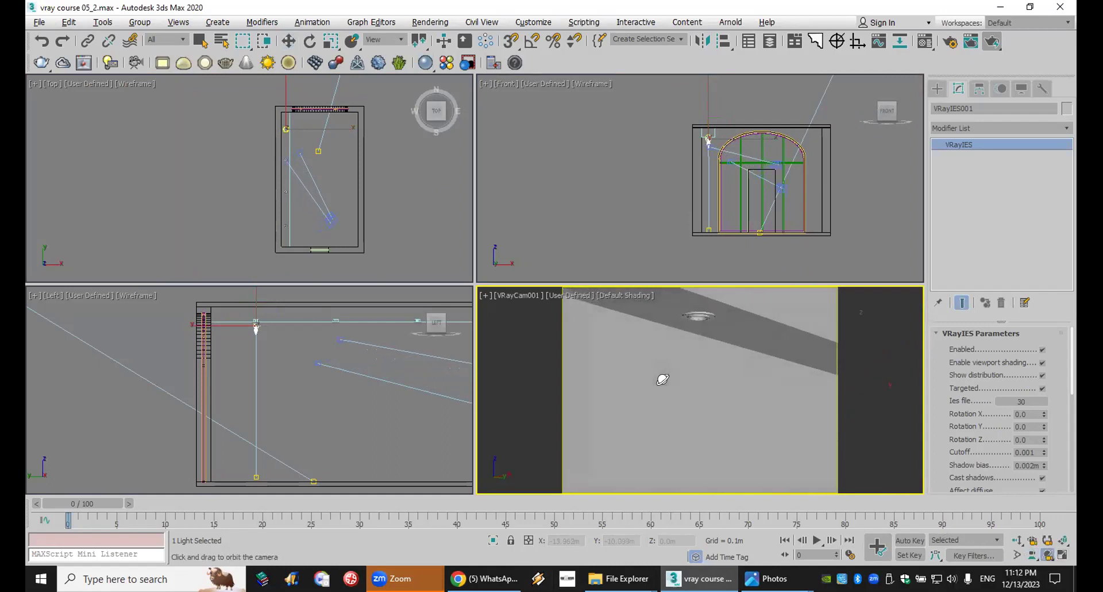
pyautogui.rightClick(662, 379)
pyautogui.click(851, 252)
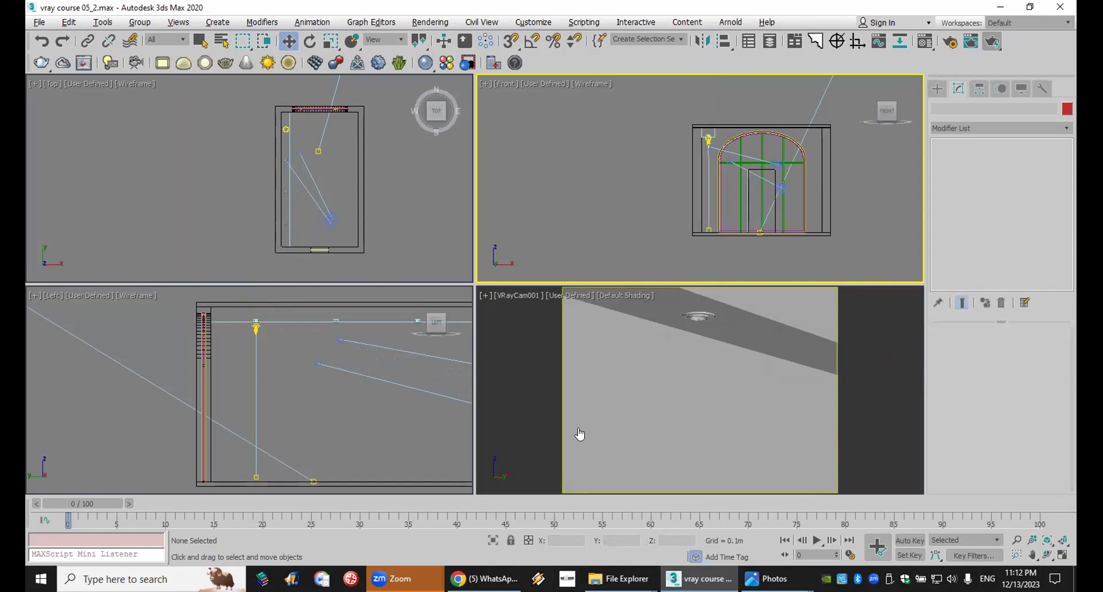
# Check the new photo in the WhatsApp group chat, and return to the three reference images.
pyautogui.hotkey('alt', 'Tab')
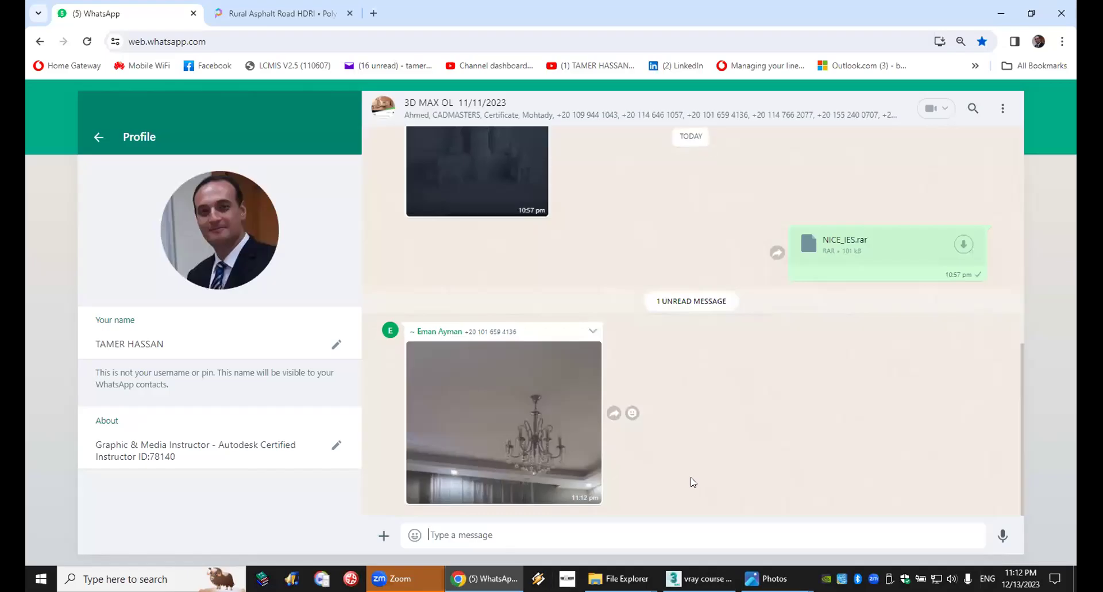
pyautogui.click(1000, 19)
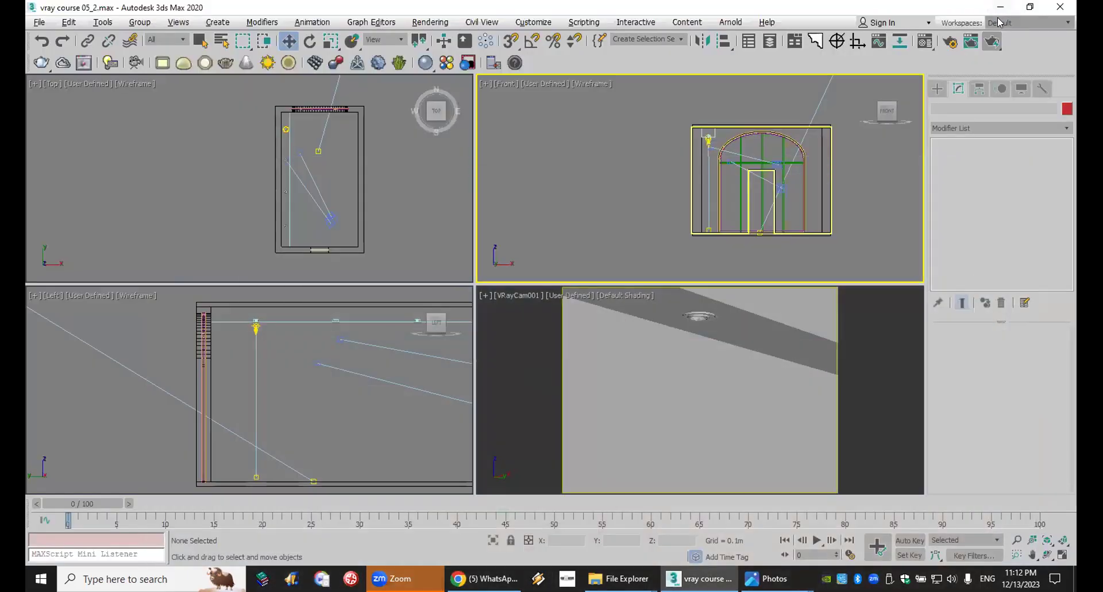
pyautogui.click(1000, 6)
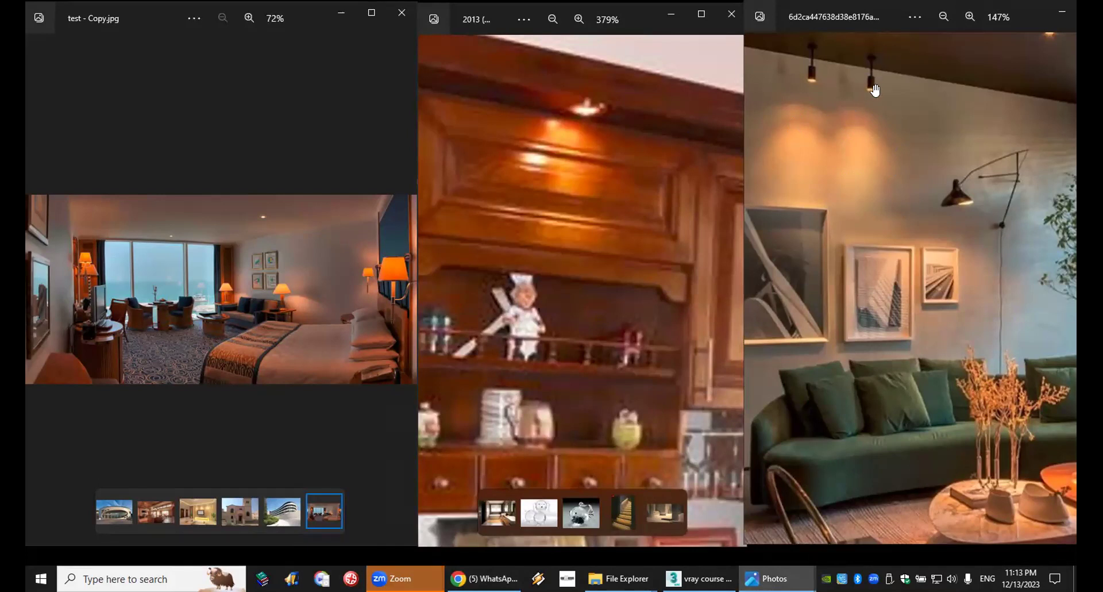
# Examine the spotlights and their light patterns up close in the living room, cabinet and hotel room images.
pyautogui.scroll(5, 868, 82)
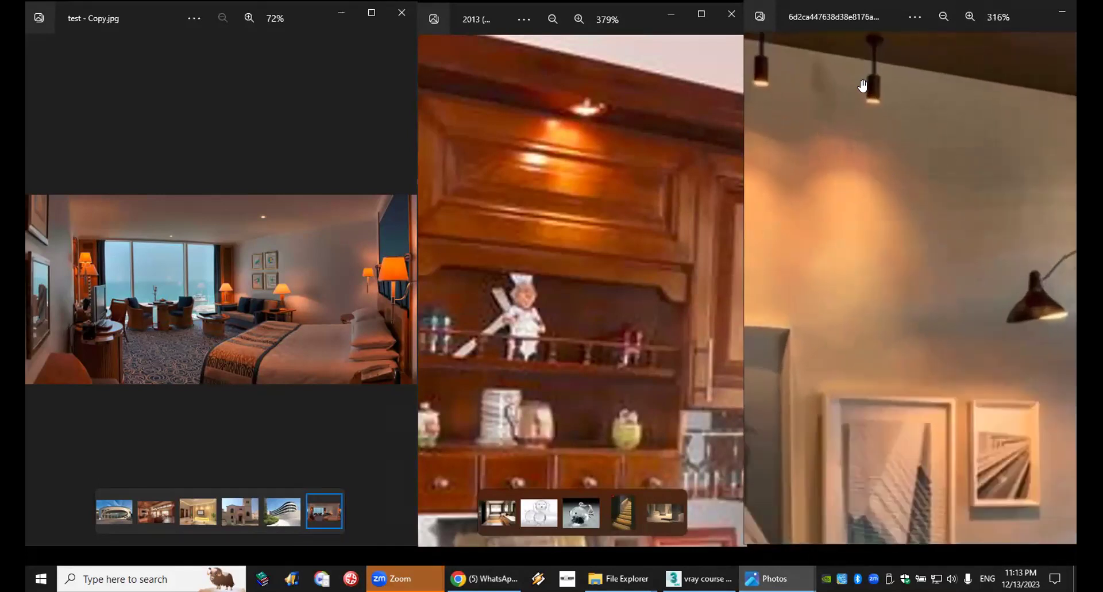
pyautogui.scroll(-3, 1023, 207)
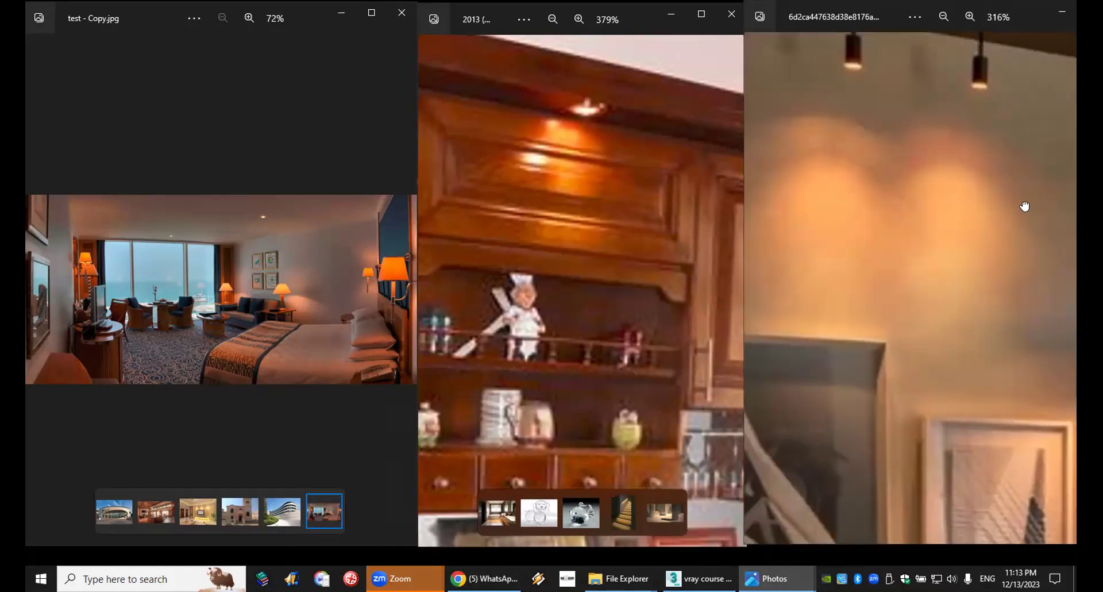
pyautogui.scroll(-2, 966, 296)
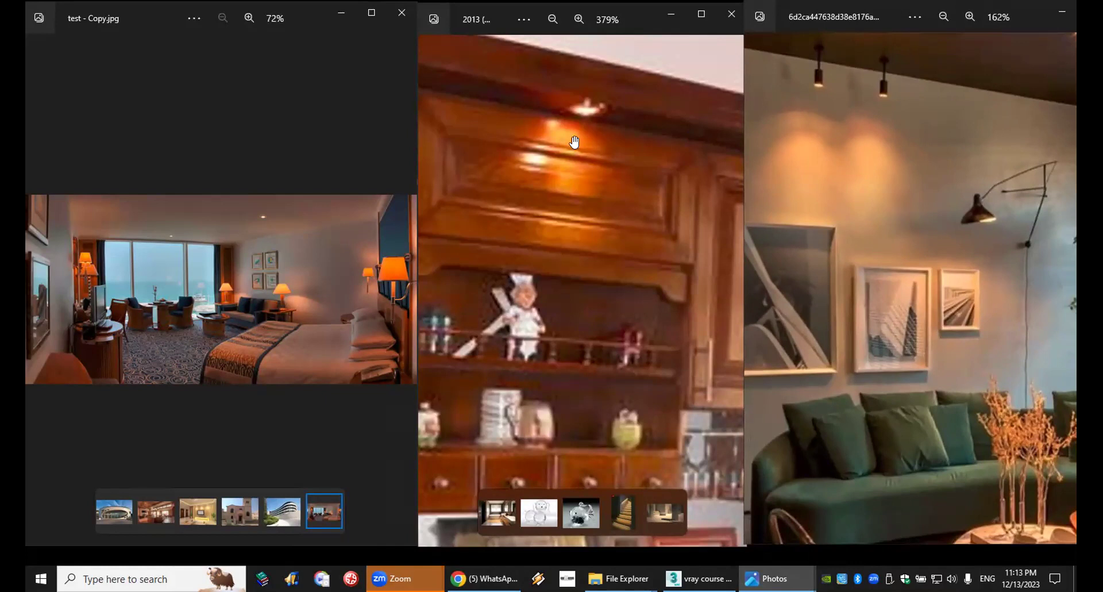
pyautogui.scroll(-8, 602, 166)
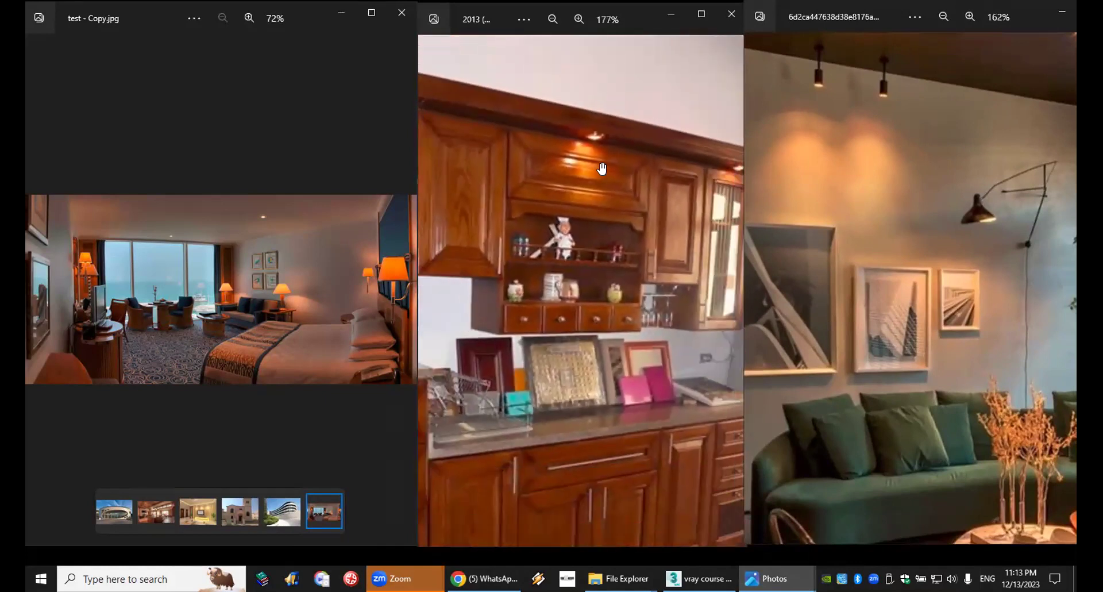
pyautogui.scroll(3, 600, 164)
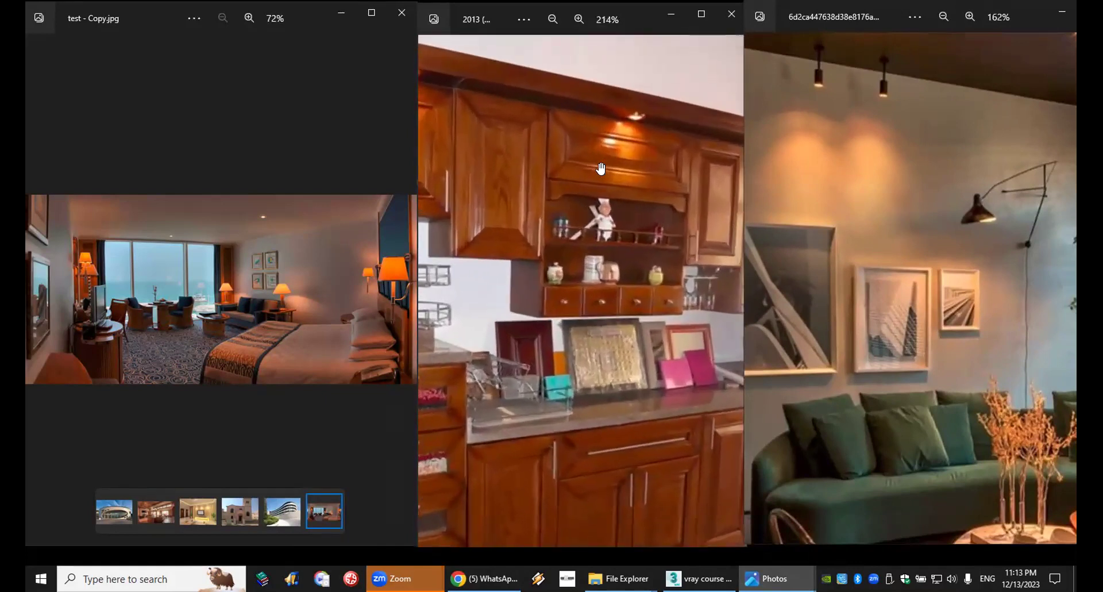
pyautogui.scroll(3, 635, 157)
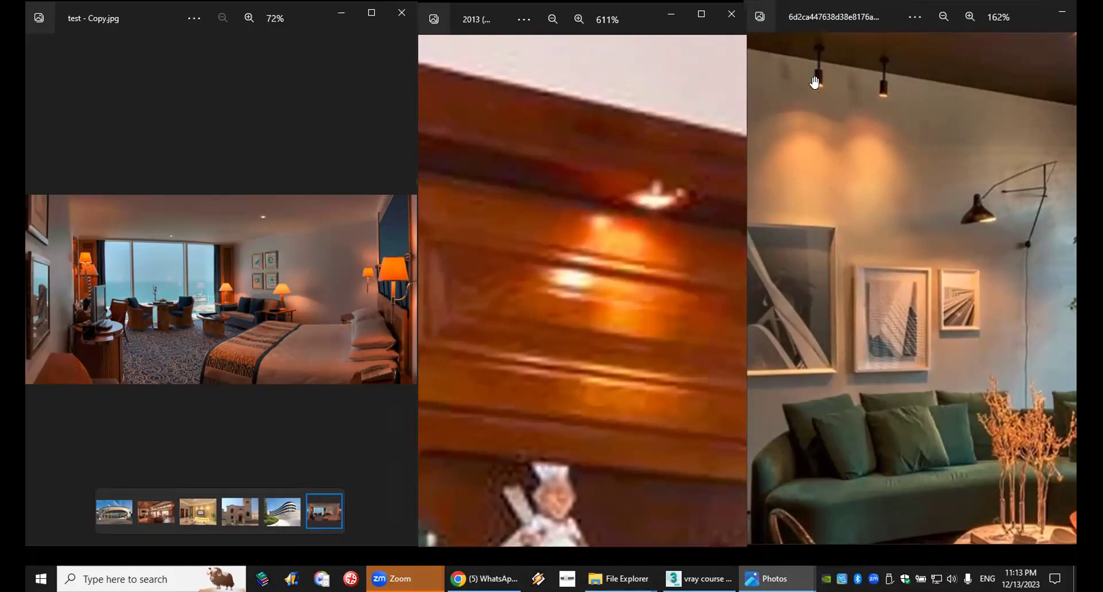
pyautogui.scroll(5, 257, 254)
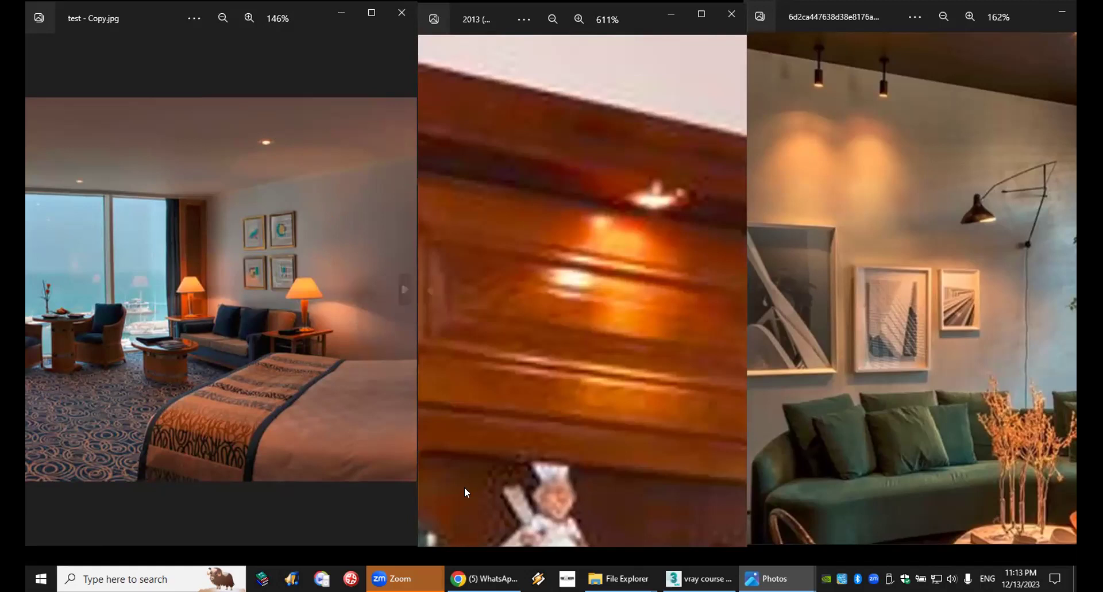
# Switch to WhatsApp, open the received ceiling photo with the chandelier, and enlarge it around the downlights.
pyautogui.click(484, 579)
pyautogui.click(424, 415)
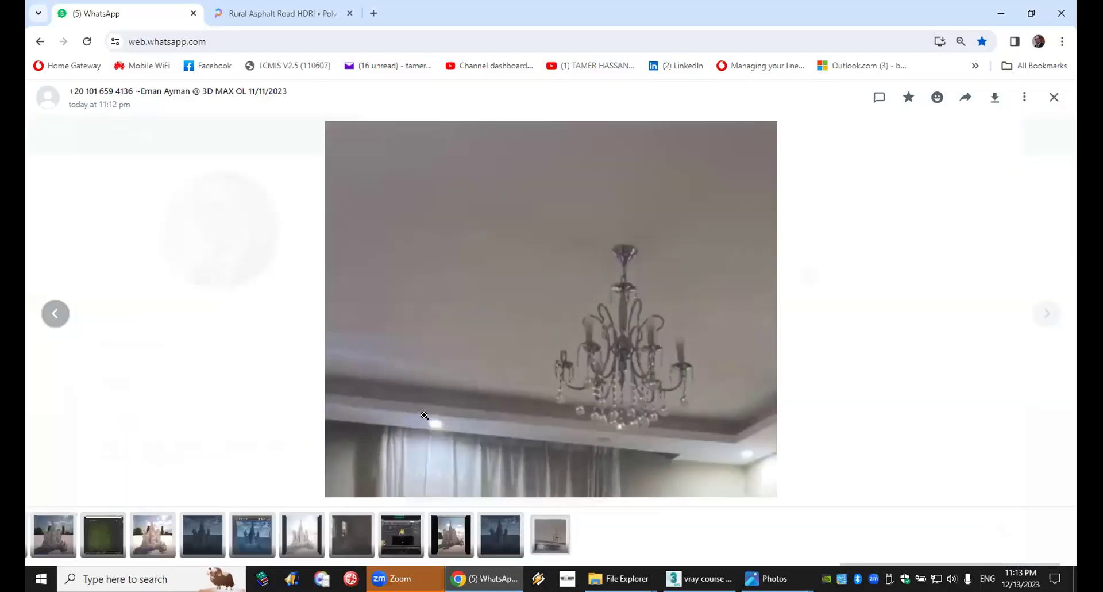
pyautogui.click(443, 424)
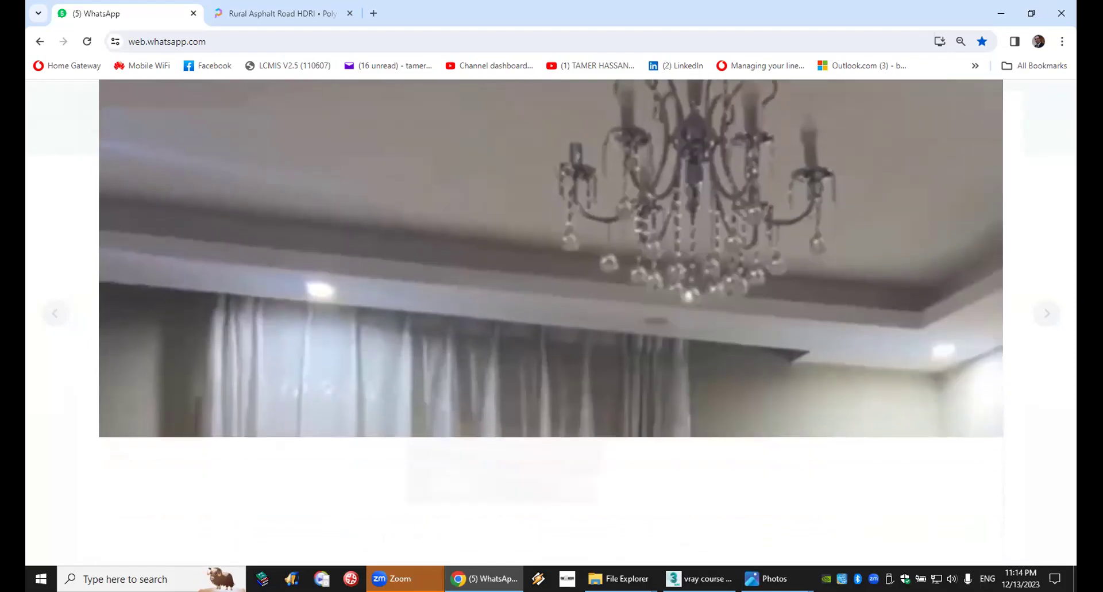
# Search Google for "spotlight" in a new browser tab and show the image results.
pyautogui.click(374, 12)
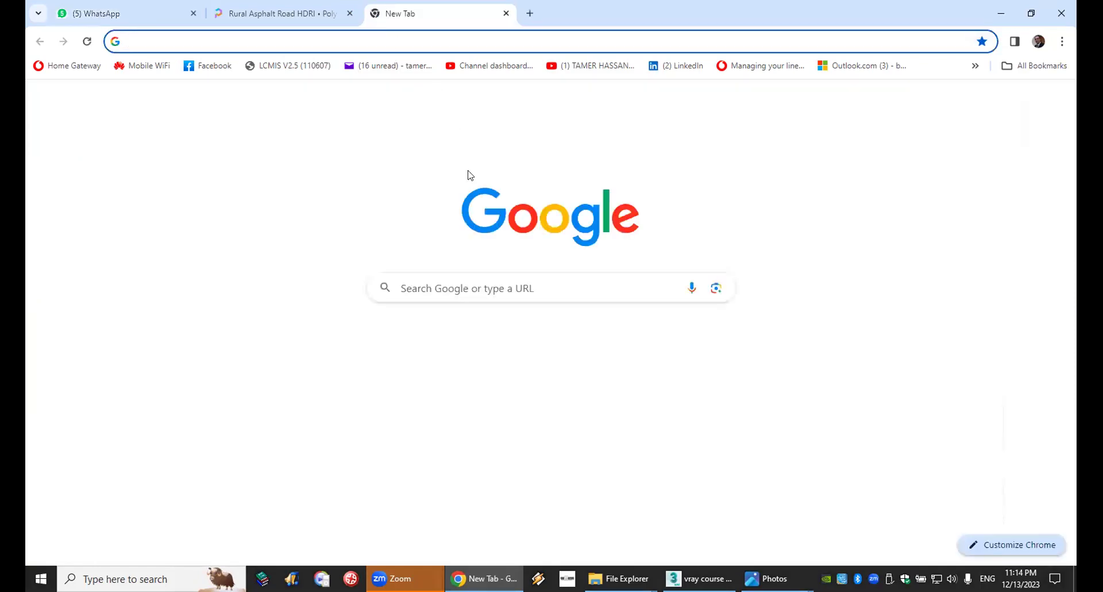
pyautogui.click(497, 286)
pyautogui.write('spo')
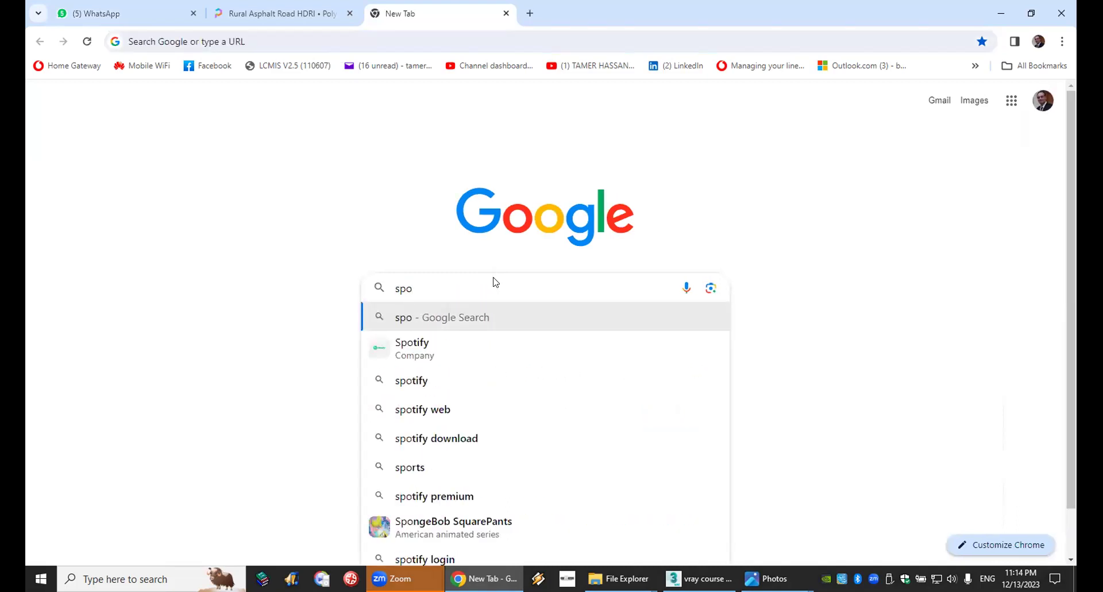
pyautogui.write('tli')
pyautogui.press('Right')
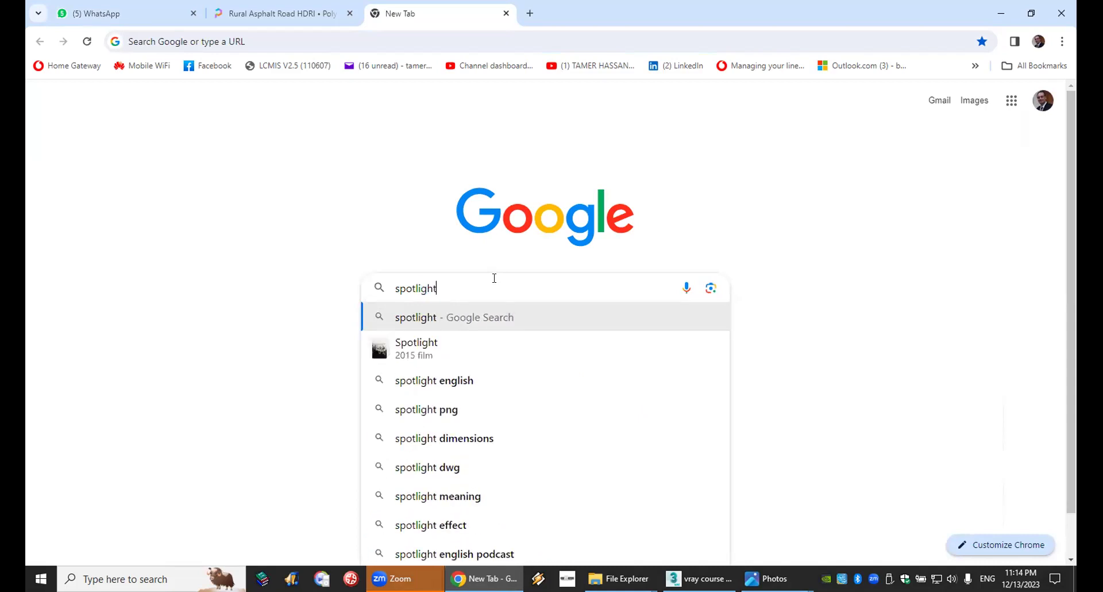
pyautogui.press('Return')
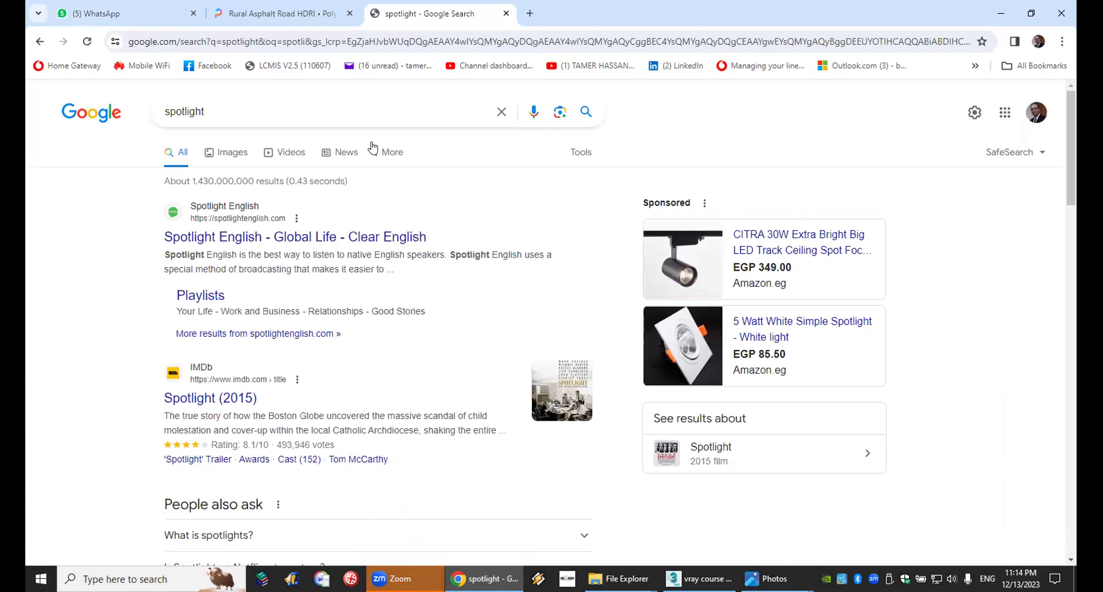
pyautogui.click(232, 153)
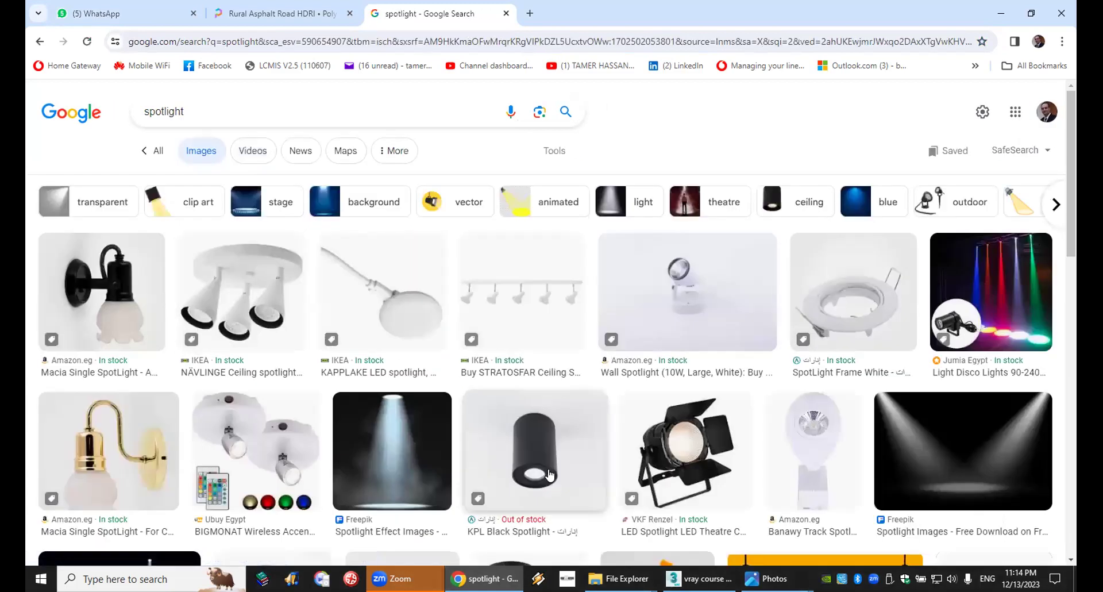
# Preview the Harold Electricals concealed round COB spotlight and the Lampandlight black recessed spotlight among the image results.
pyautogui.scroll(-5, 553, 455)
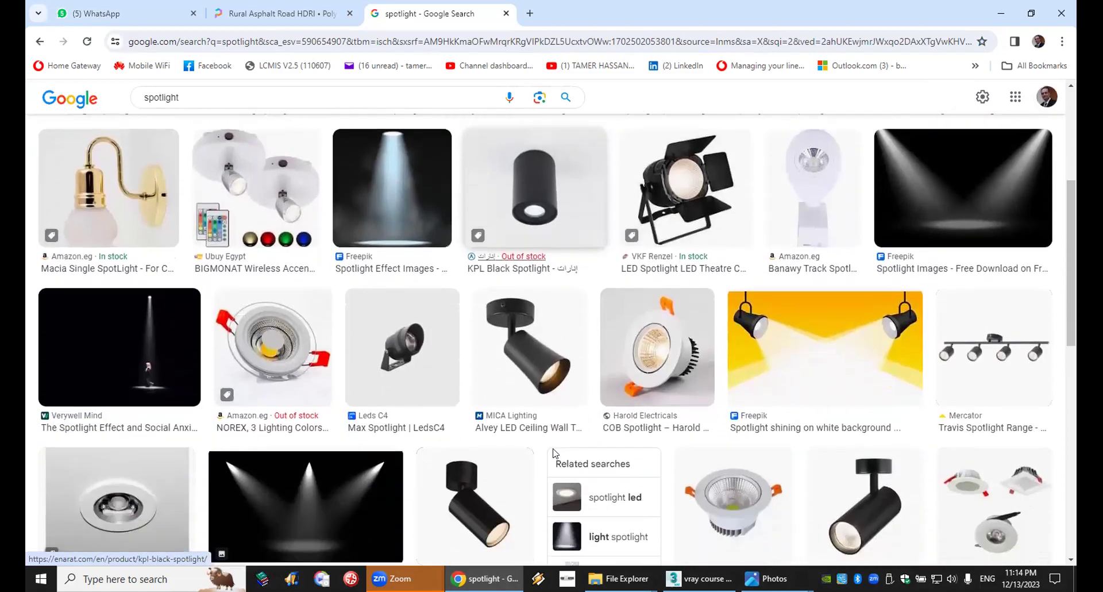
pyautogui.click(670, 351)
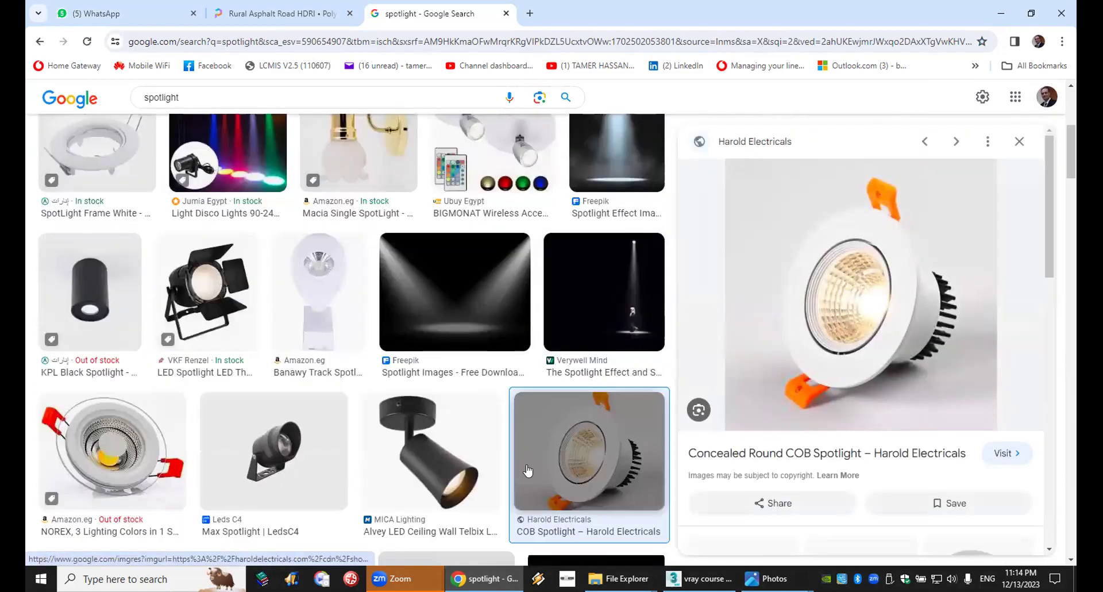
pyautogui.scroll(-5, 566, 454)
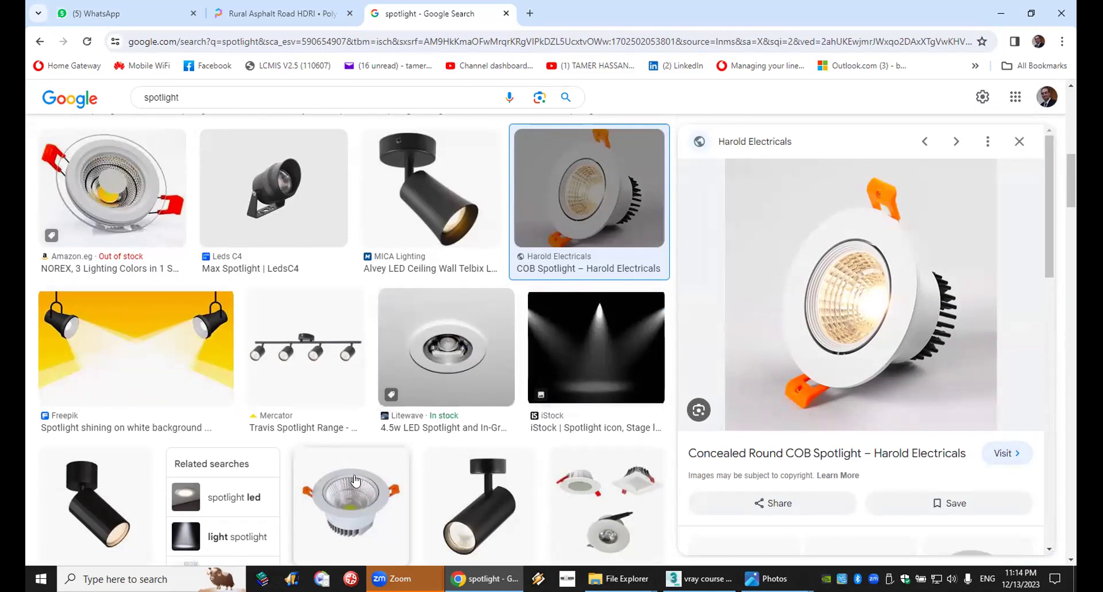
pyautogui.scroll(-2, 437, 418)
pyautogui.scroll(-4, 541, 450)
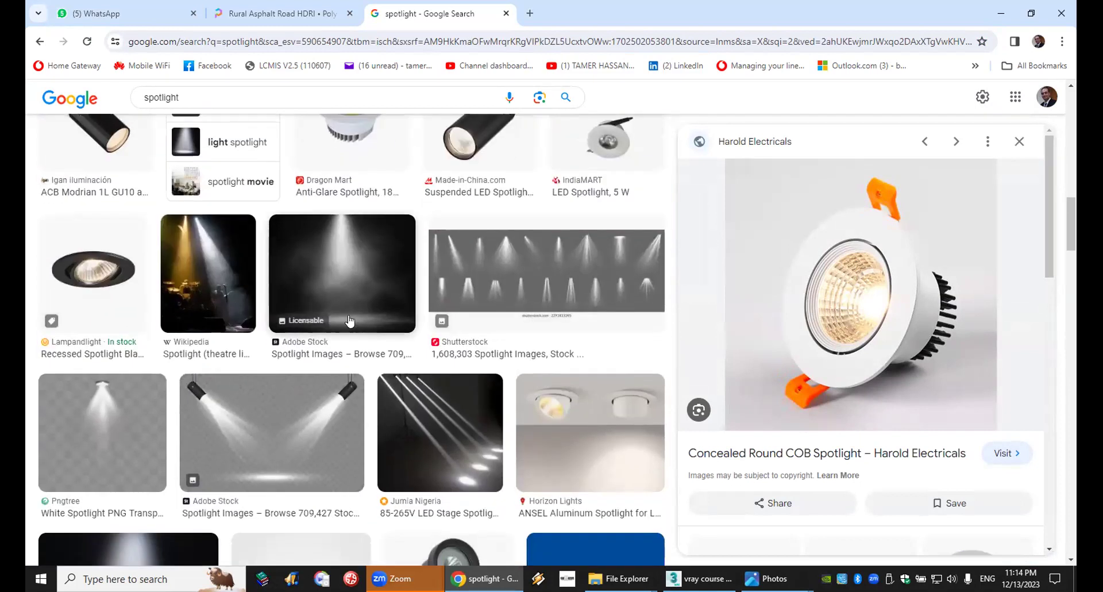
pyautogui.scroll(3, 356, 293)
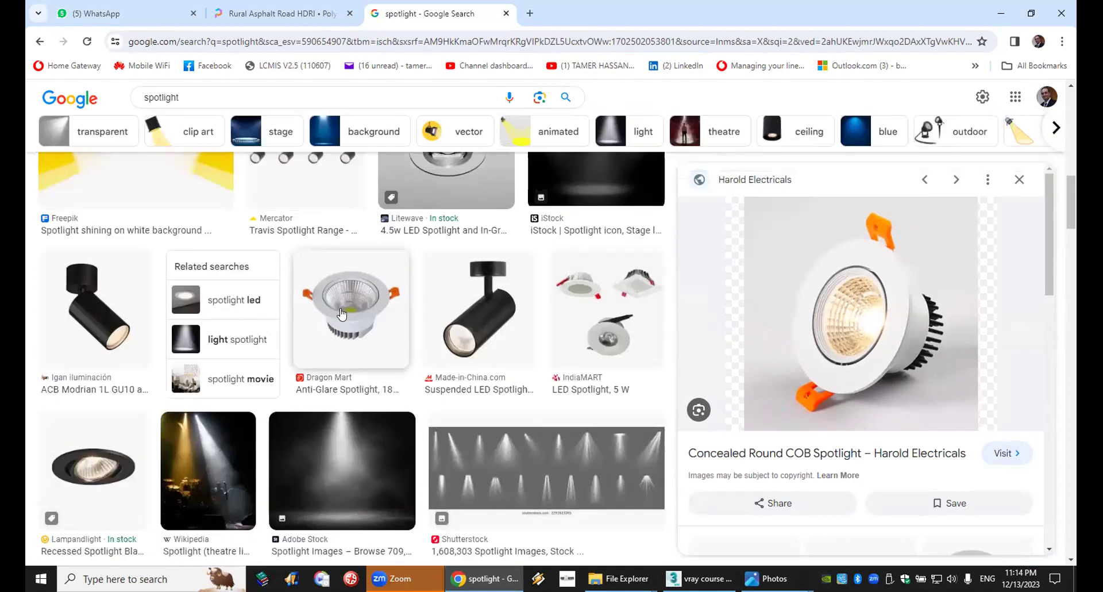
pyautogui.click(104, 475)
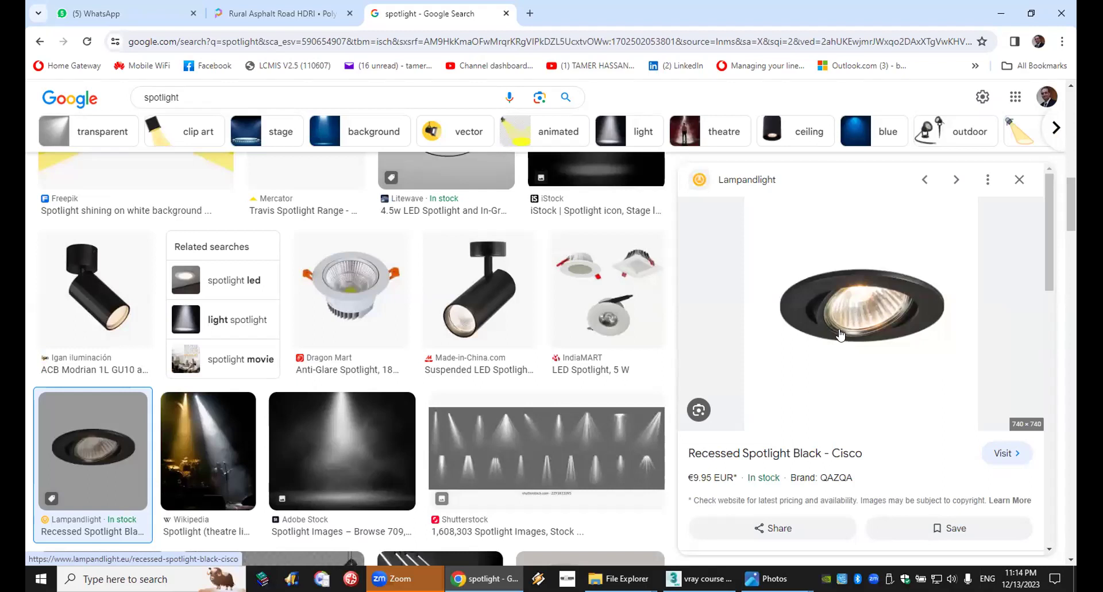
# Browse further through the spotlight image results for recessed fixtures and light beam patterns.
pyautogui.scroll(-5, 370, 399)
pyautogui.scroll(-4, 372, 399)
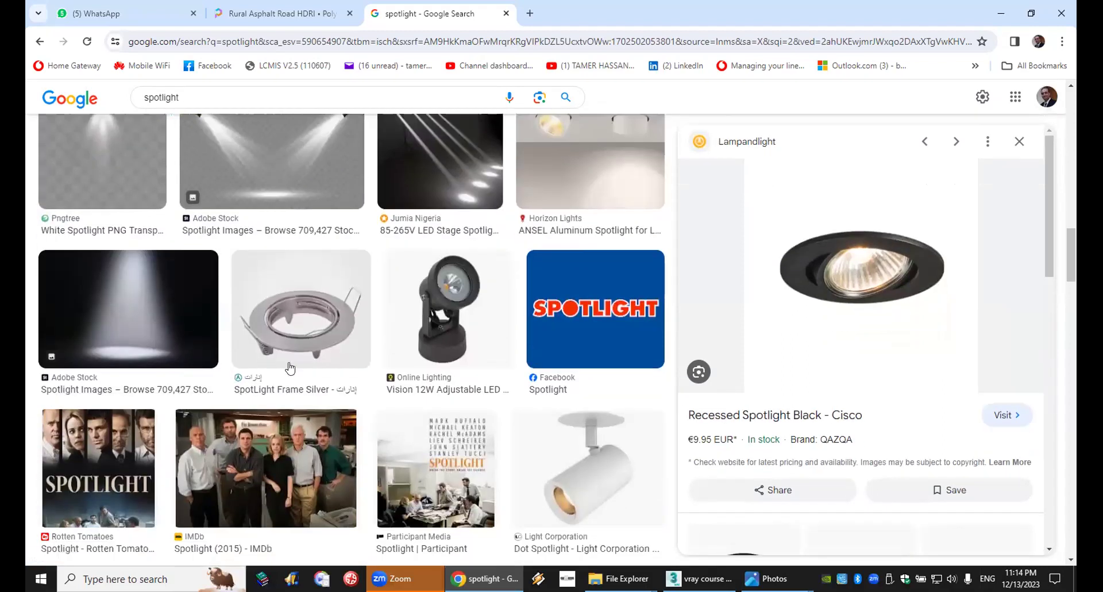
pyautogui.scroll(-2, 430, 367)
pyautogui.scroll(-4, 430, 367)
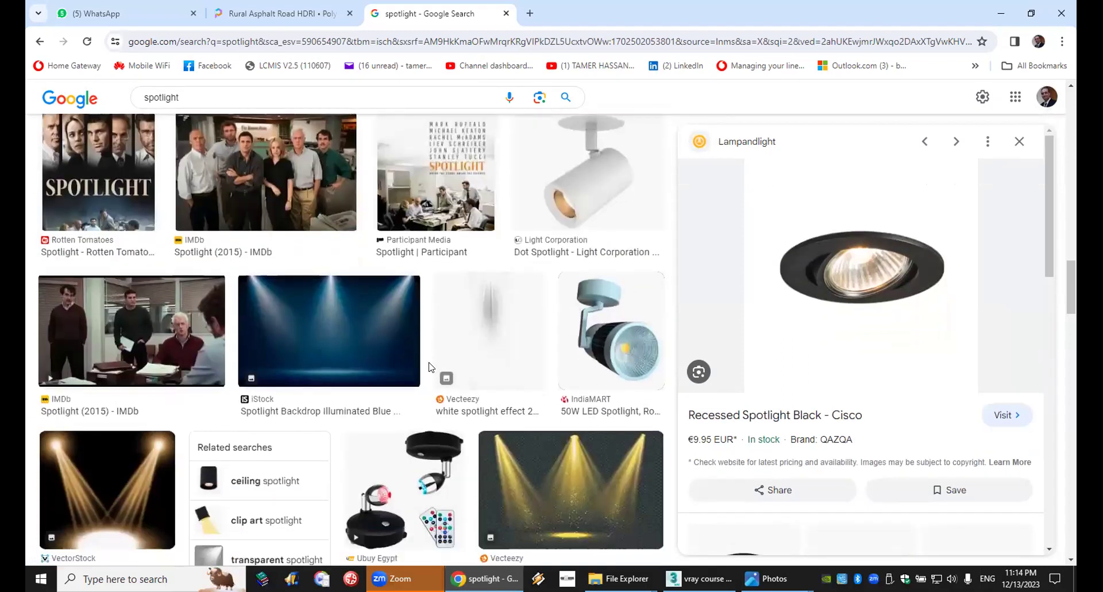
pyautogui.scroll(-2, 430, 366)
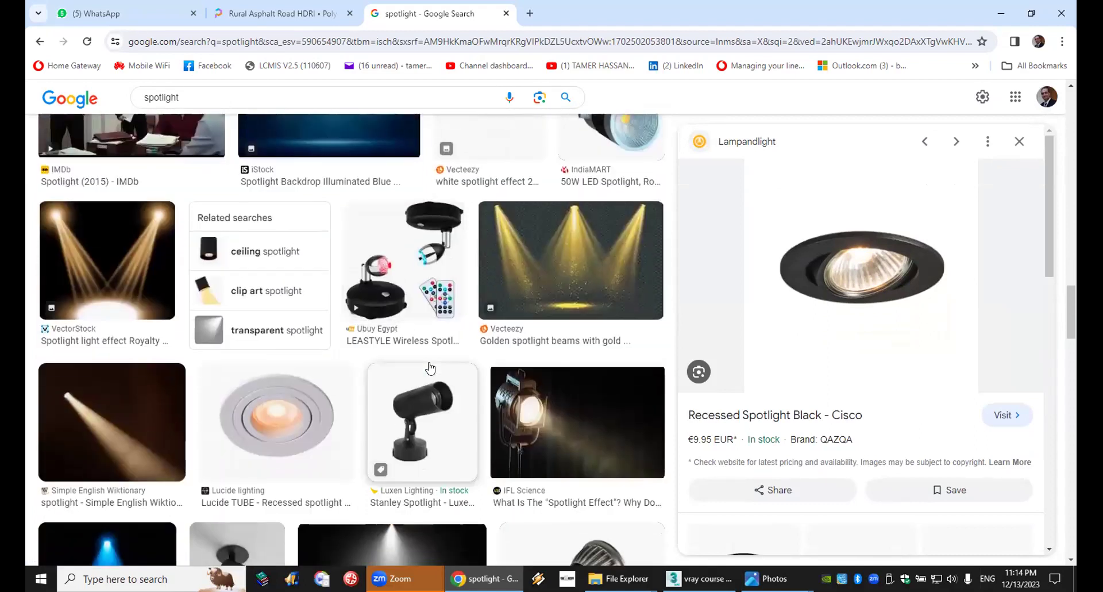
pyautogui.scroll(-3, 430, 367)
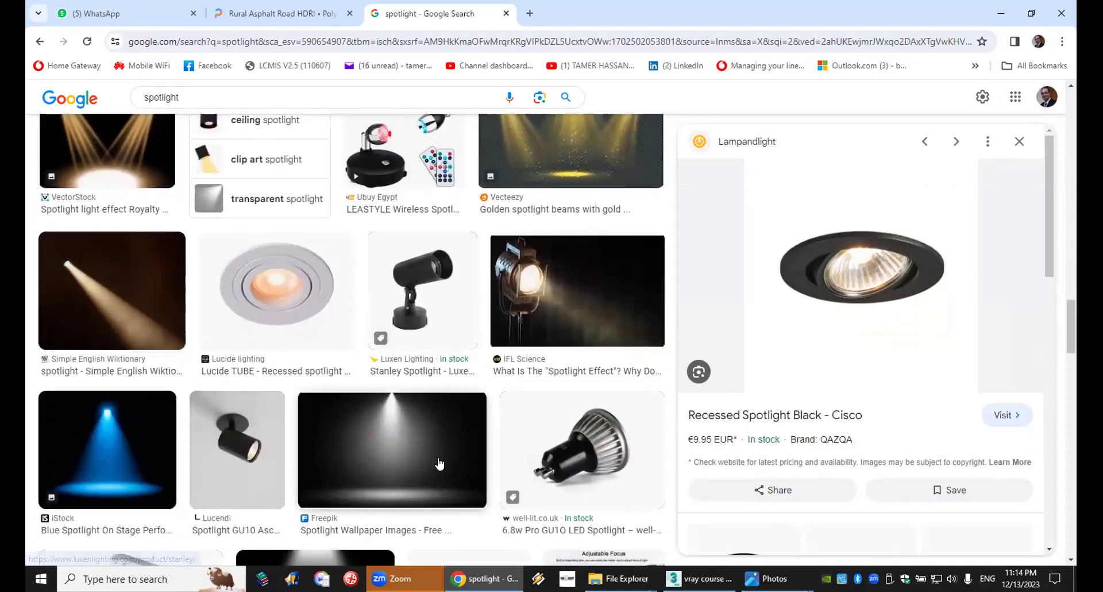
pyautogui.scroll(-2, 615, 385)
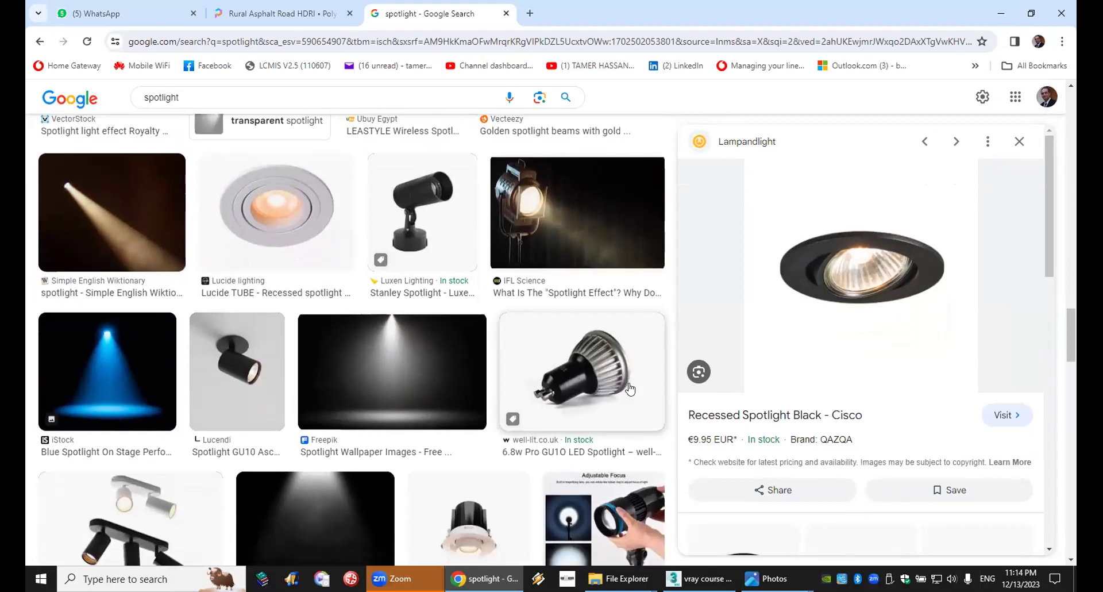
pyautogui.scroll(-3, 630, 388)
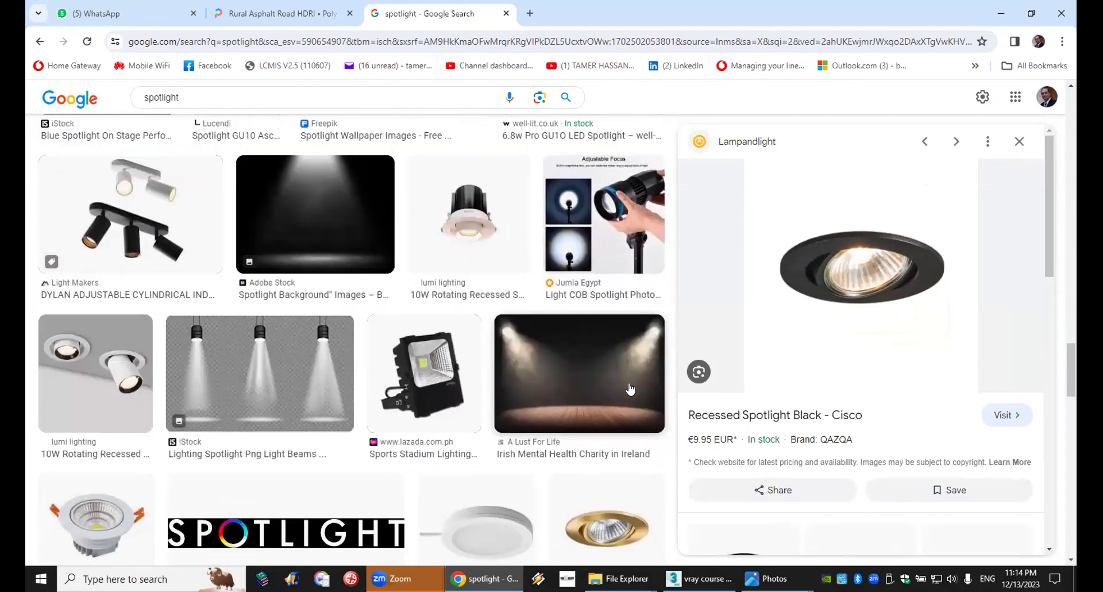
pyautogui.scroll(-6, 630, 374)
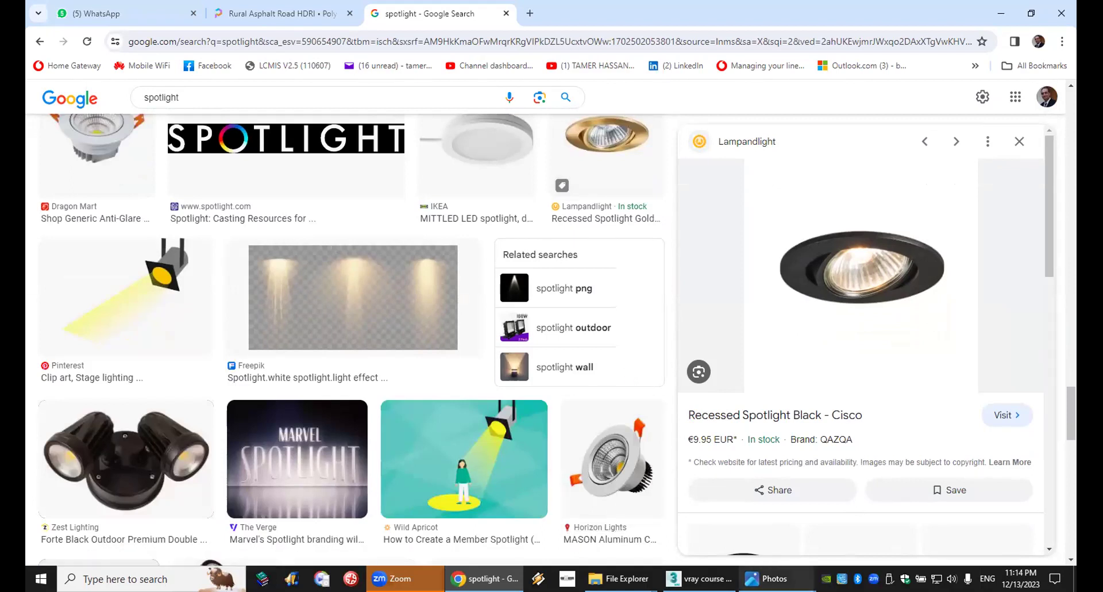
# Switch to 3ds Max, select the unlit ceiling downlight, and set Material #1 to the Aluminium preset.
pyautogui.click(698, 578)
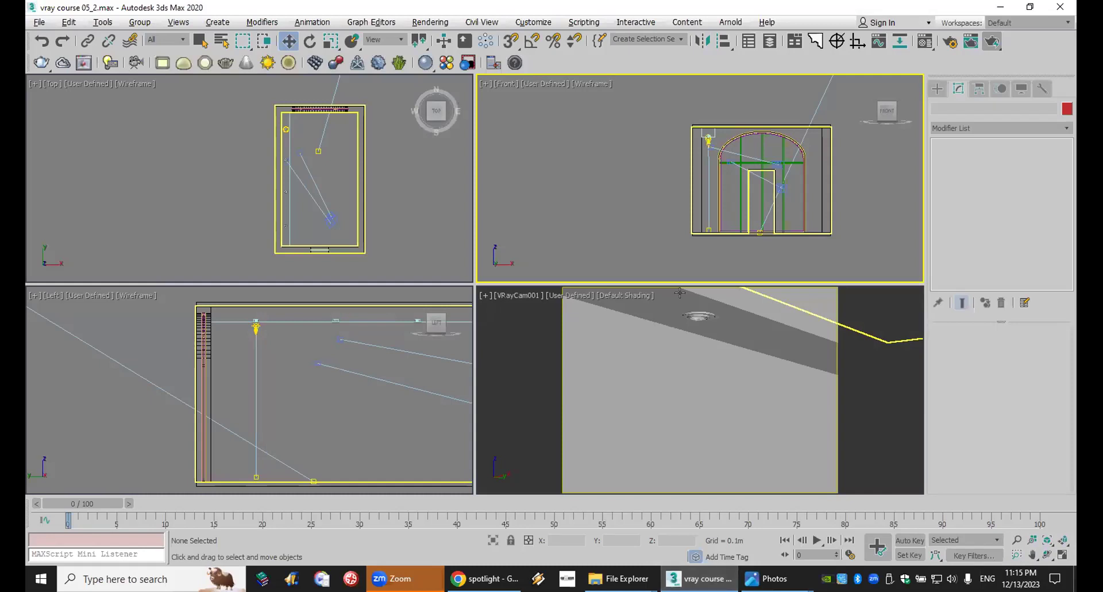
pyautogui.click(697, 316)
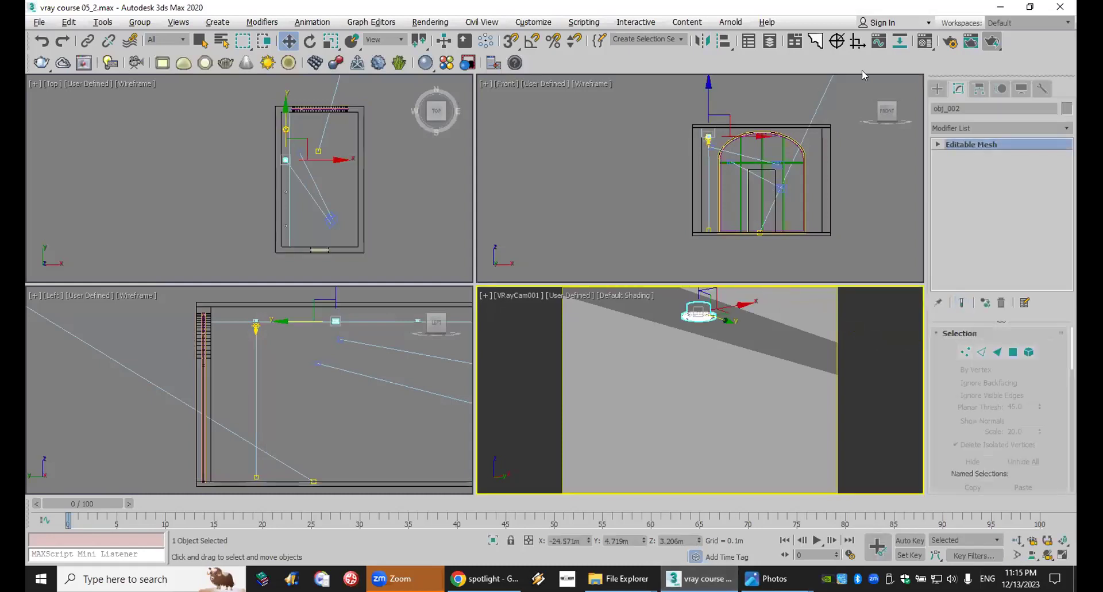
pyautogui.click(925, 42)
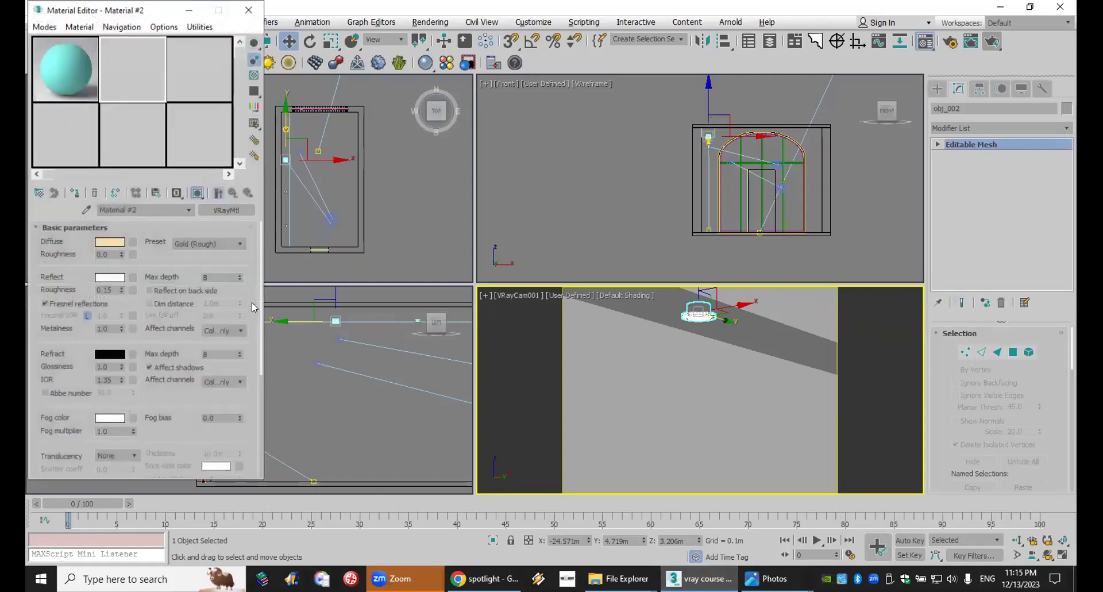
pyautogui.click(73, 68)
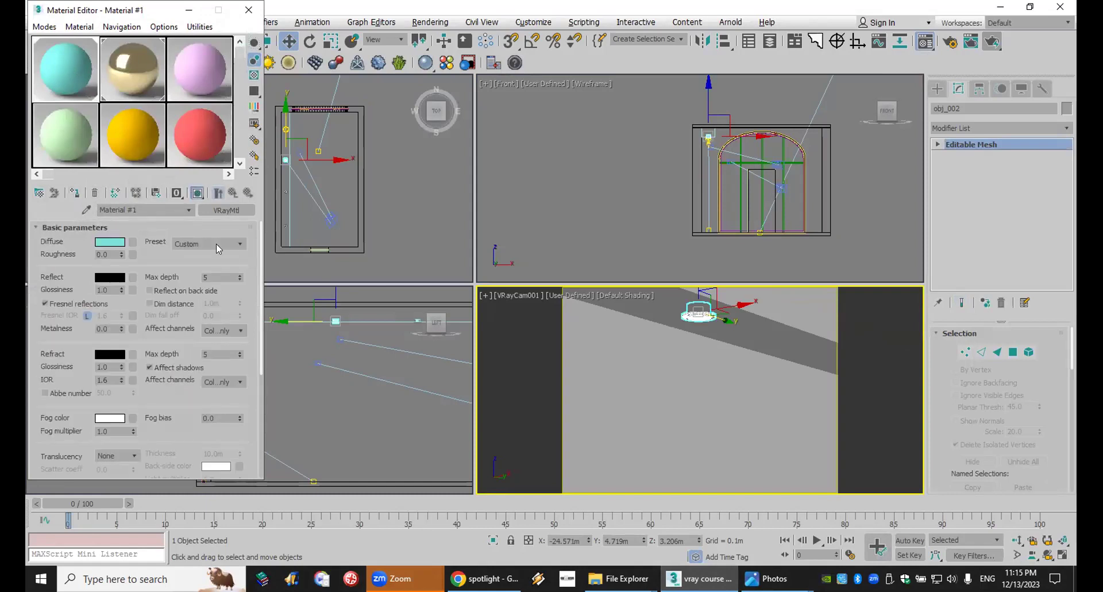
pyautogui.click(231, 244)
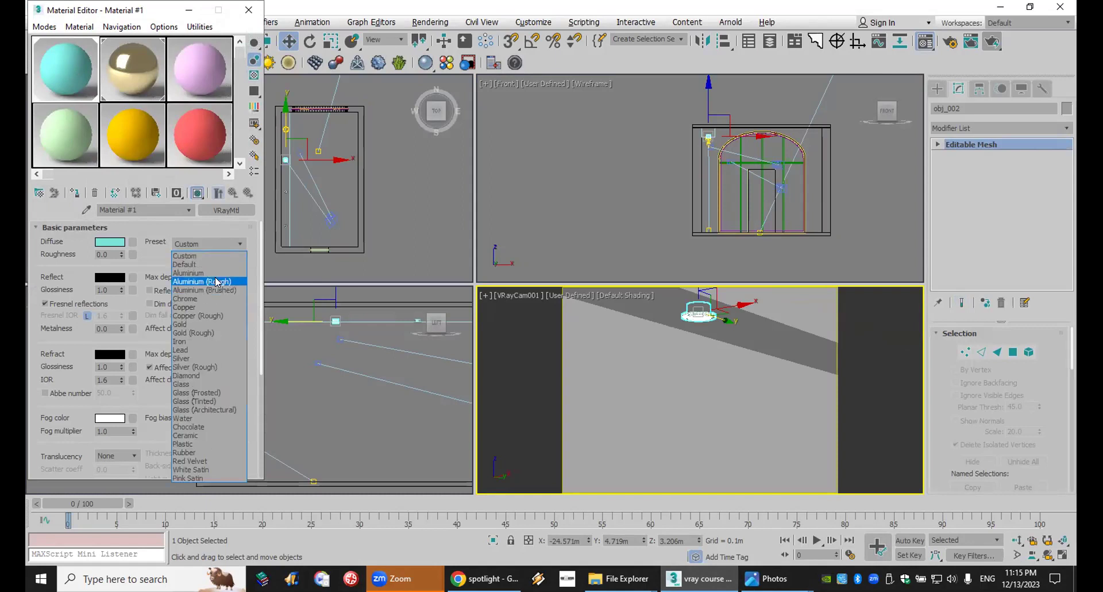
pyautogui.click(216, 272)
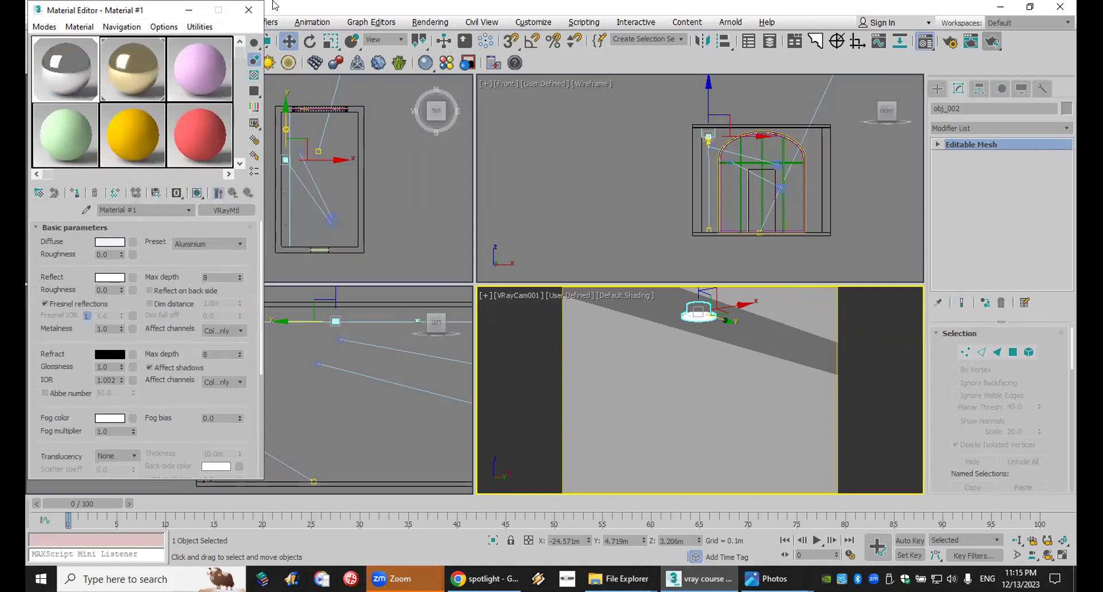
pyautogui.click(249, 9)
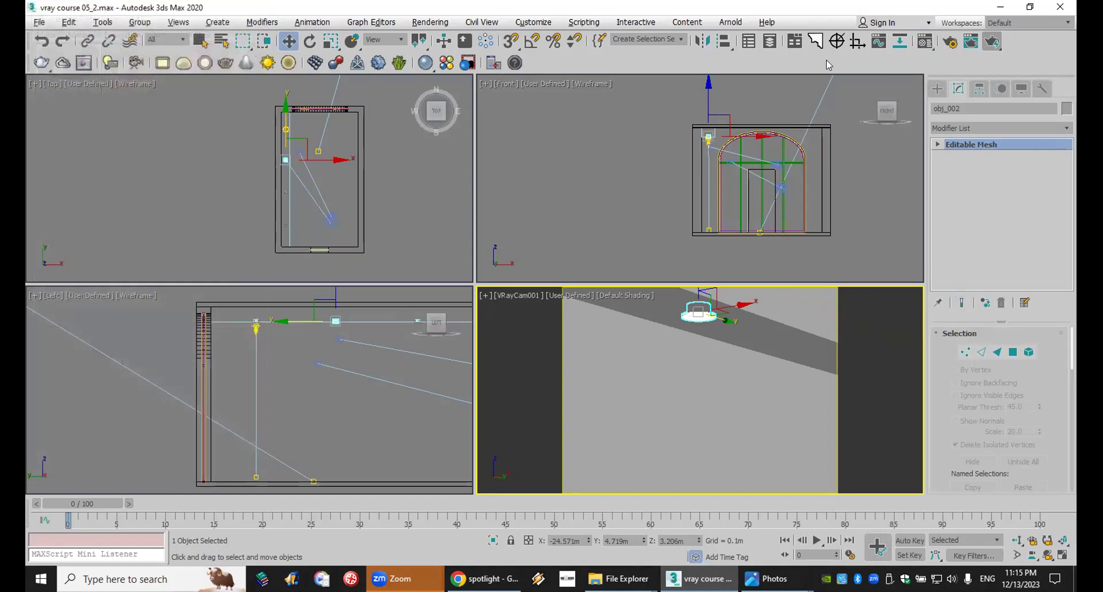
# Create a disc-type VRayLight centred on the downlight in the Top view, with a radius of about 0.048 m.
pyautogui.click(937, 89)
pyautogui.click(967, 107)
pyautogui.click(986, 124)
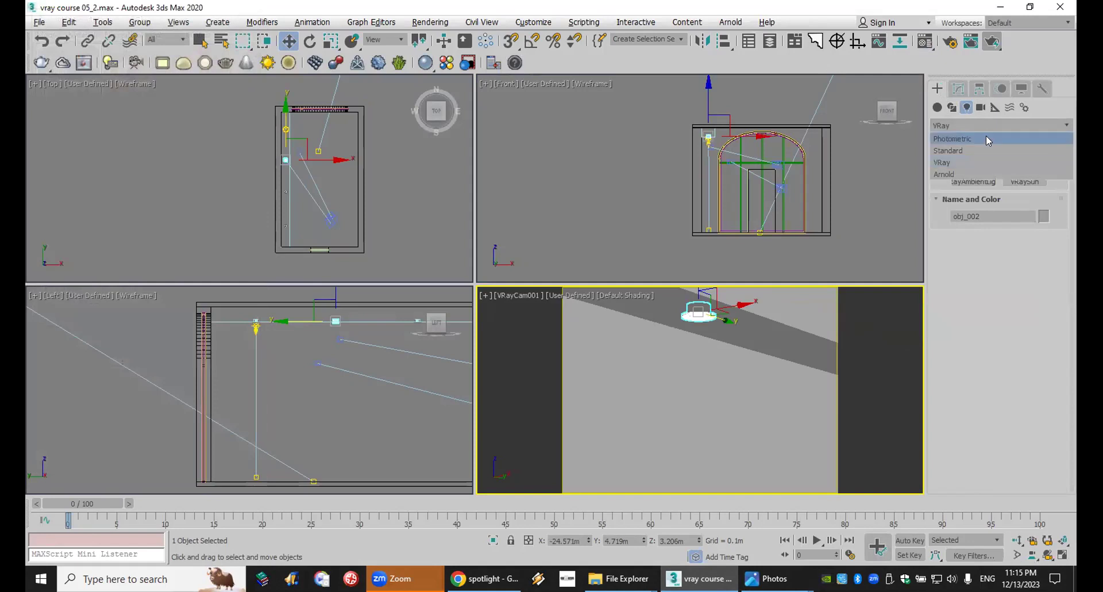
pyautogui.click(982, 162)
pyautogui.click(986, 168)
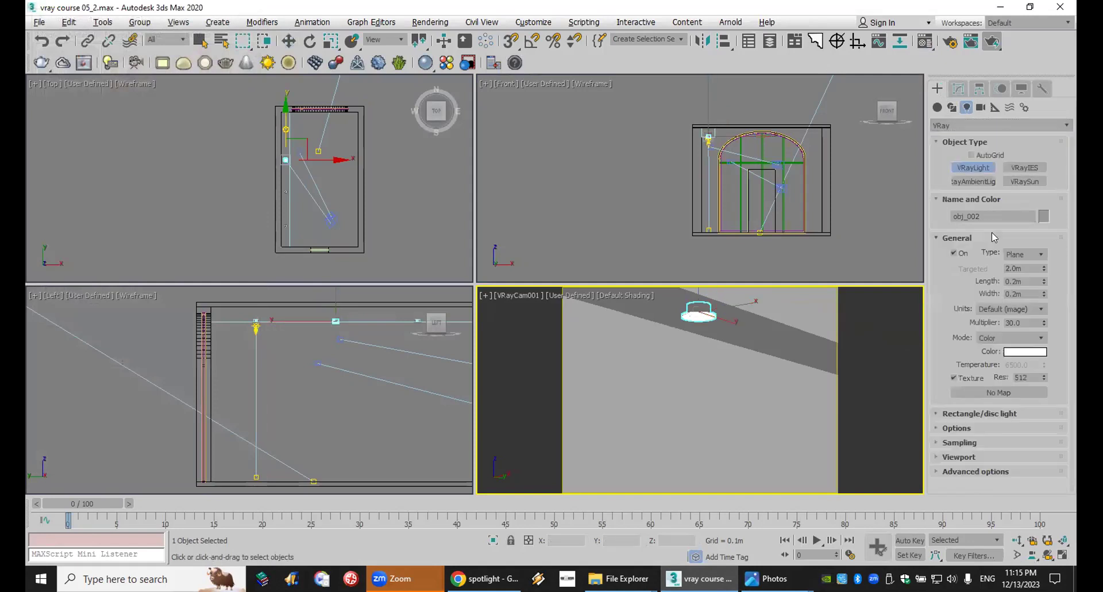
pyautogui.click(1010, 260)
pyautogui.click(1020, 297)
pyautogui.scroll(6, 287, 156)
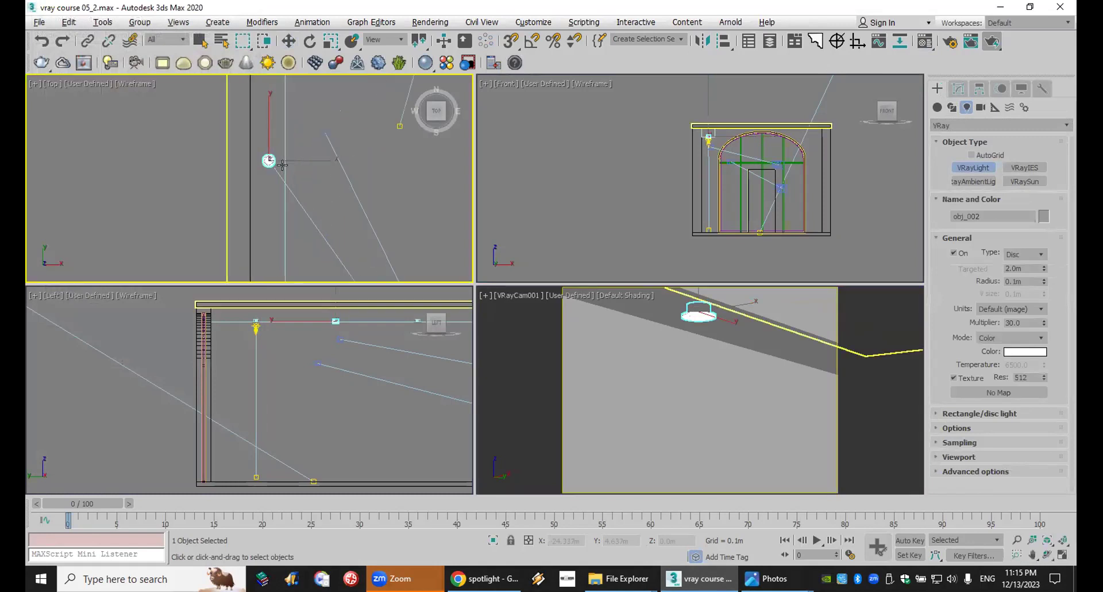
pyautogui.scroll(3, 279, 166)
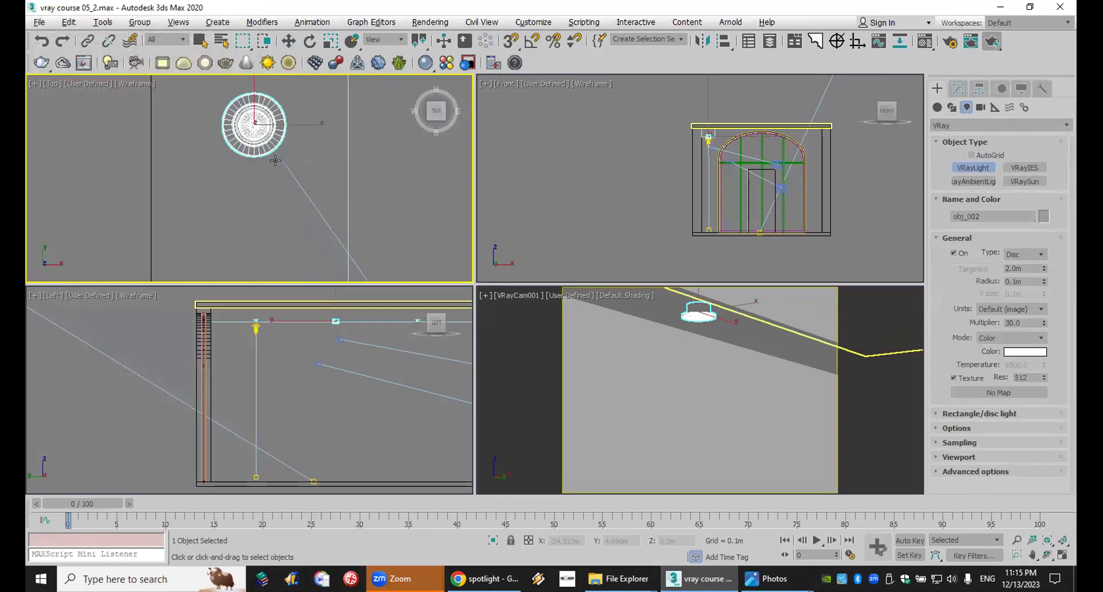
pyautogui.click(242, 112)
pyautogui.moveTo(244, 131); pyautogui.dragTo(244, 146)
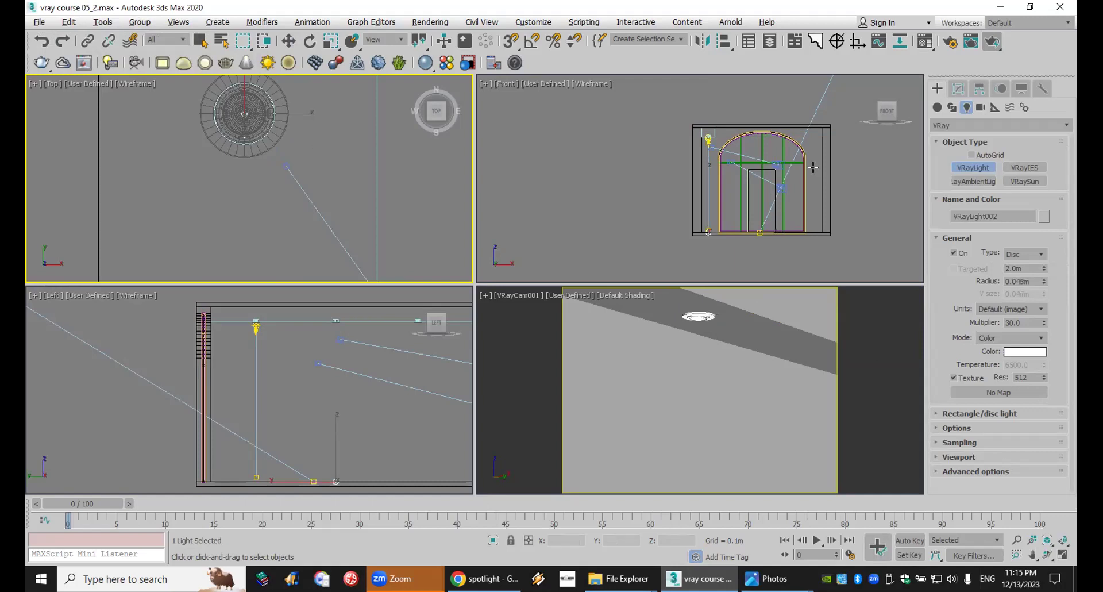
# Raise the disc light in the Front view to just below the downlight, at a Z height of about 3.185 m.
pyautogui.rightClick(689, 199)
pyautogui.press('w')
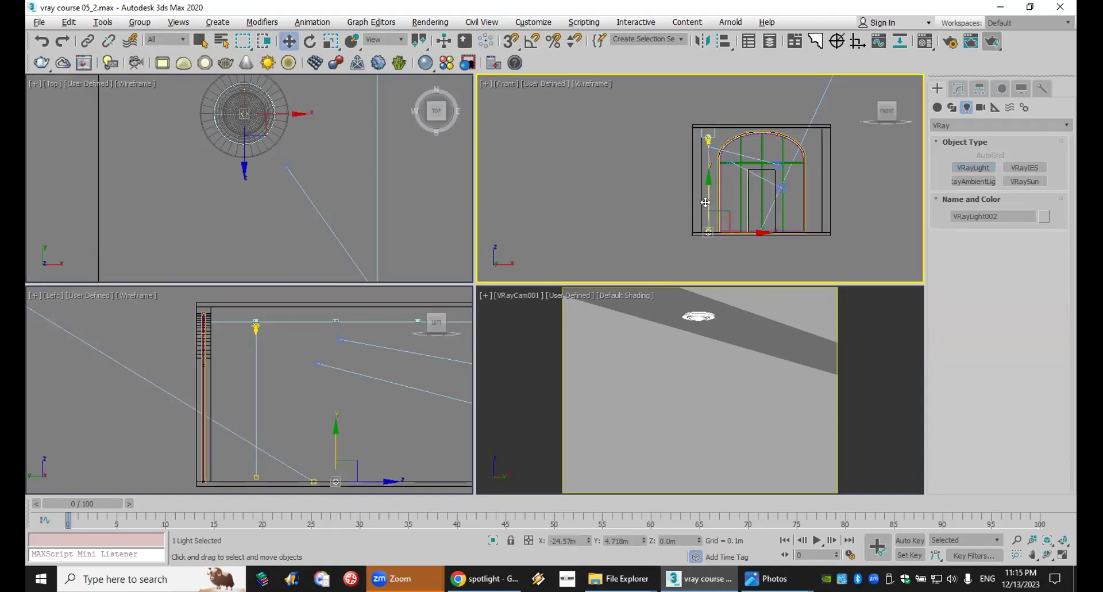
pyautogui.moveTo(706, 167); pyautogui.dragTo(719, 89)
pyautogui.scroll(5, 720, 121)
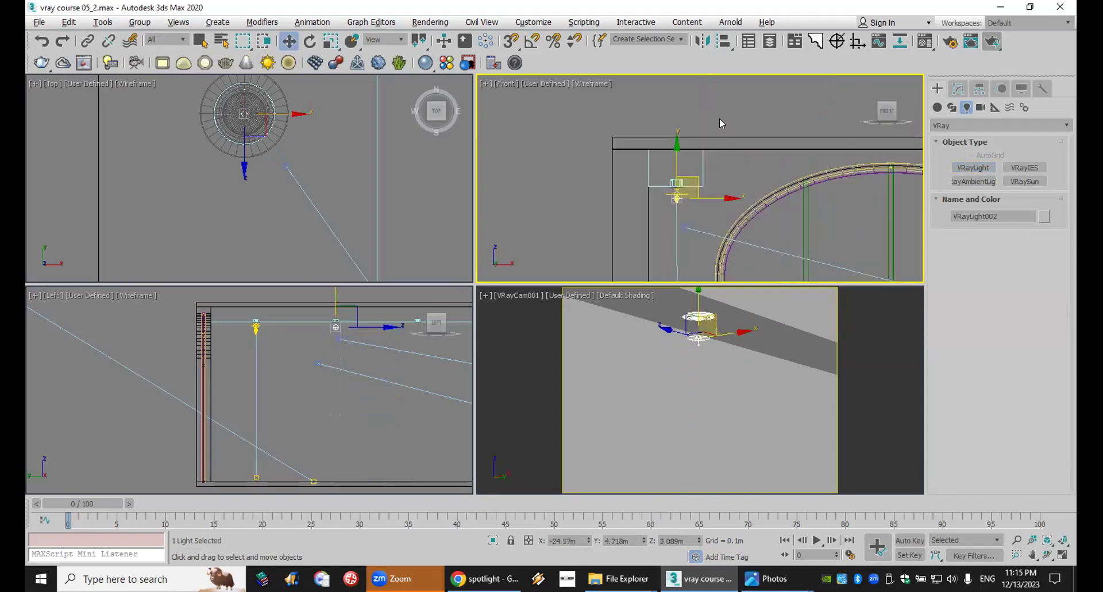
pyautogui.scroll(4, 677, 200)
pyautogui.moveTo(669, 154); pyautogui.dragTo(694, 111)
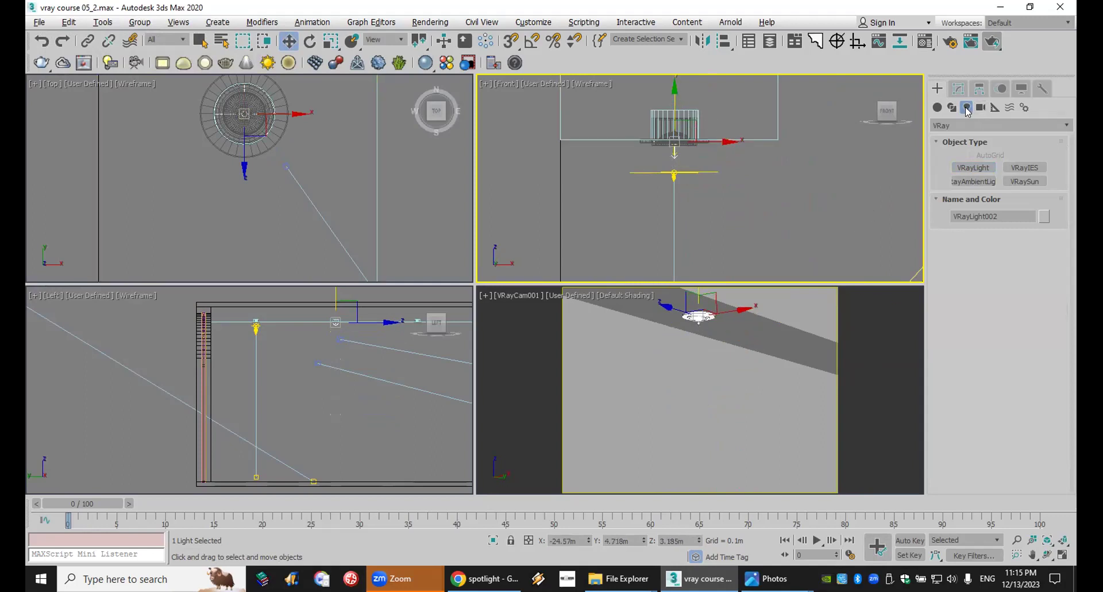
# Create a targeted VRayIES light in the Left view, running from just below the second downlight straight down to the floor.
pyautogui.click(1026, 169)
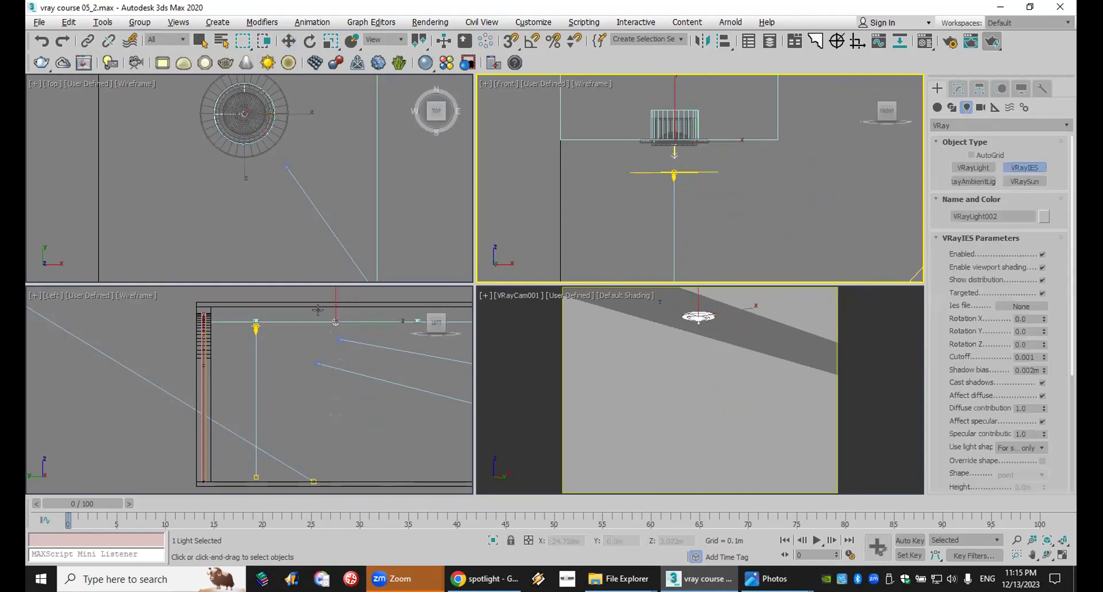
pyautogui.click(252, 178)
pyautogui.scroll(-5, 252, 179)
pyautogui.scroll(-3, 238, 324)
pyautogui.scroll(2, 237, 324)
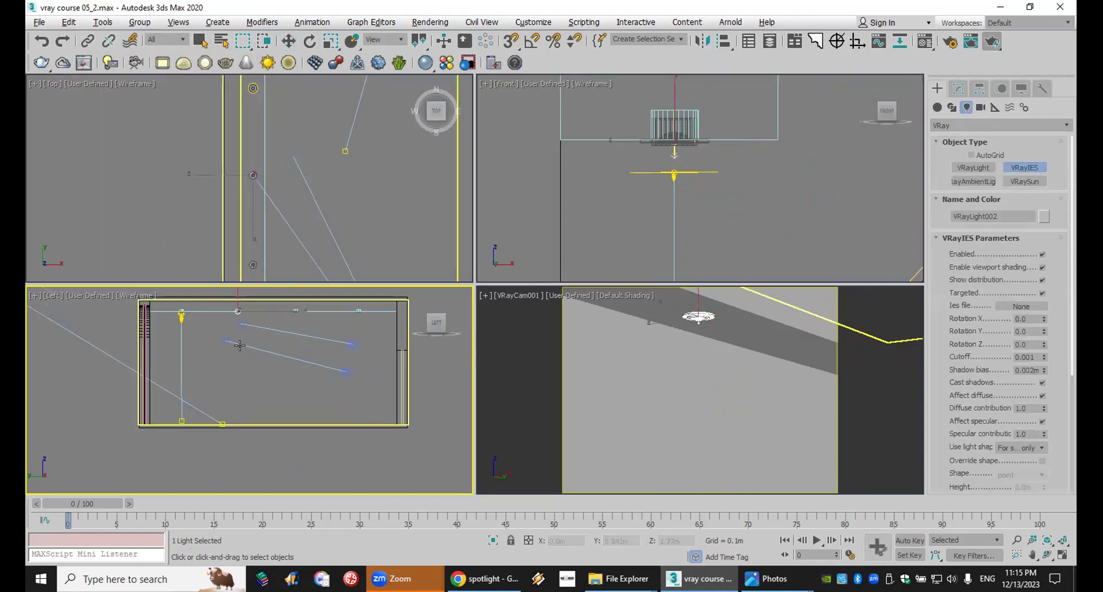
pyautogui.rightClick(345, 349)
pyautogui.click(1021, 88)
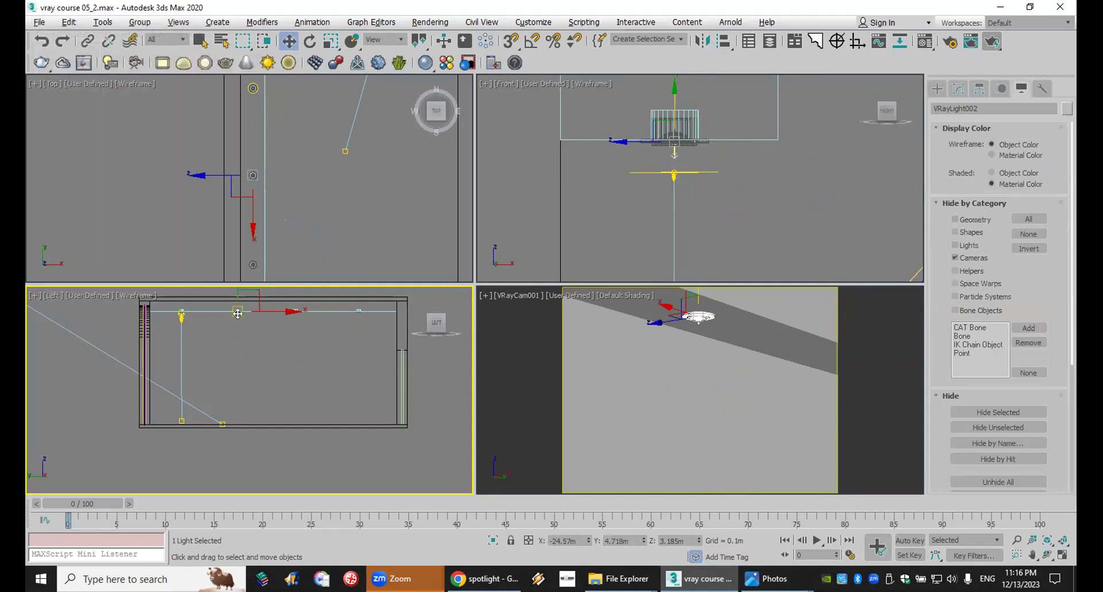
pyautogui.click(1063, 556)
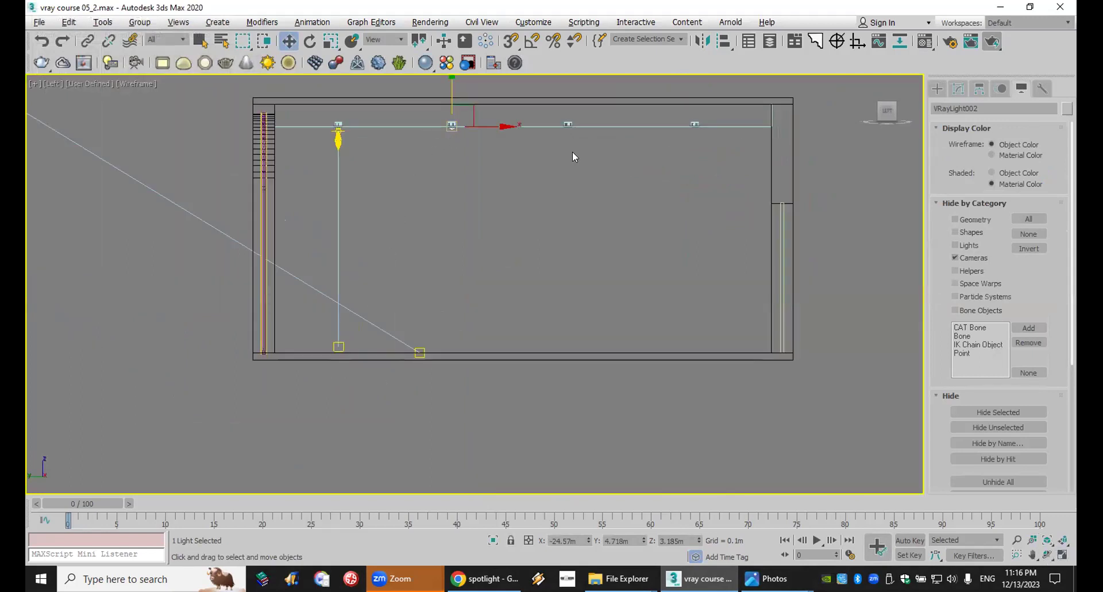
pyautogui.click(936, 88)
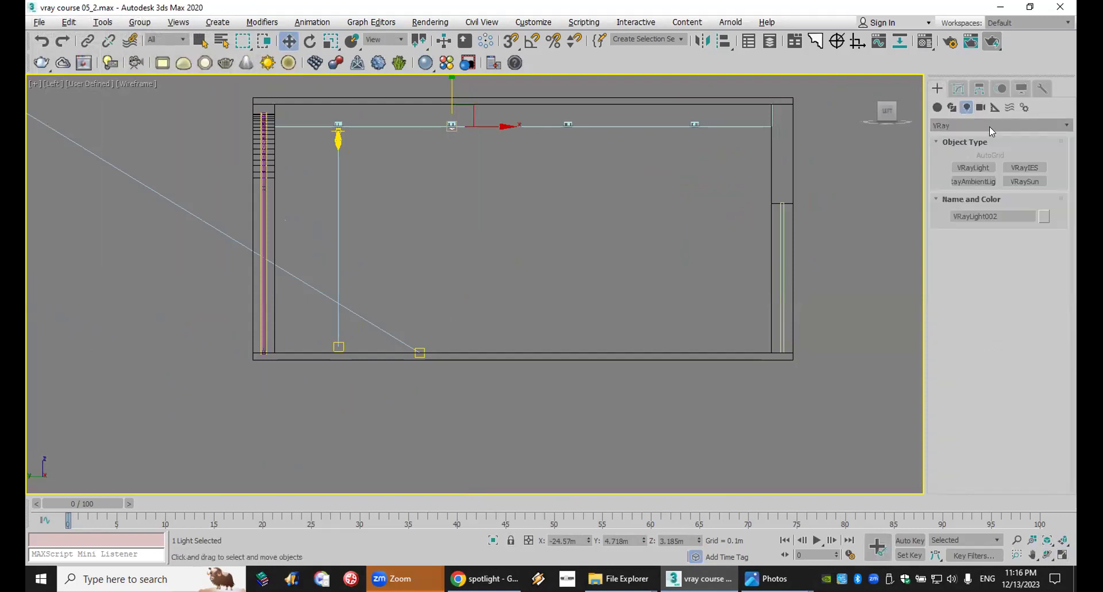
pyautogui.moveTo(451, 133); pyautogui.dragTo(449, 346)
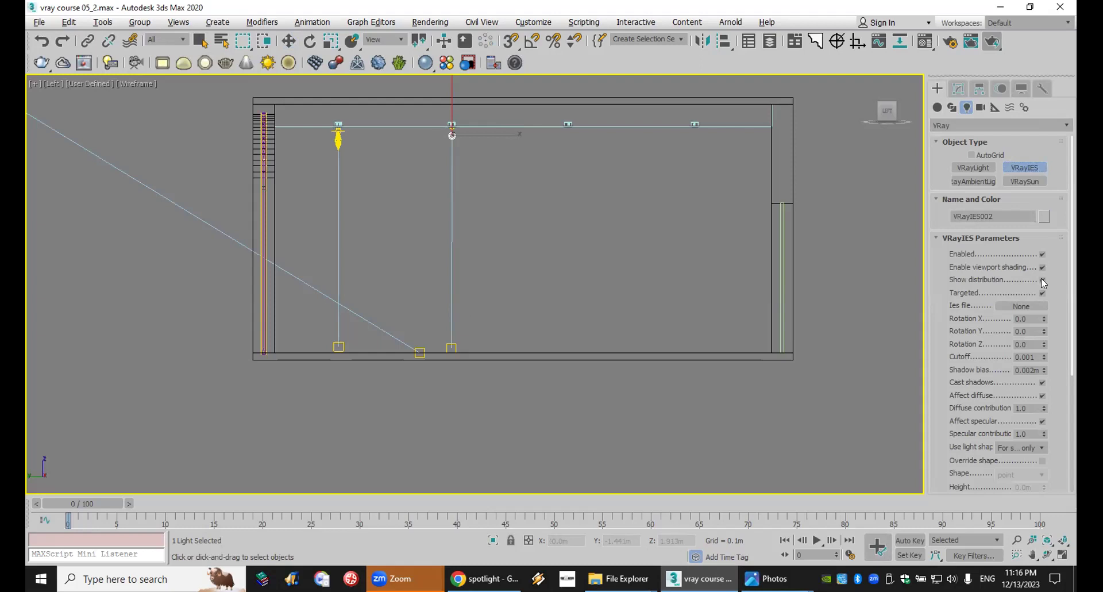
# Load the 19.ies profile into the new VRayIES light and set its colour to pure red.
pyautogui.click(1032, 305)
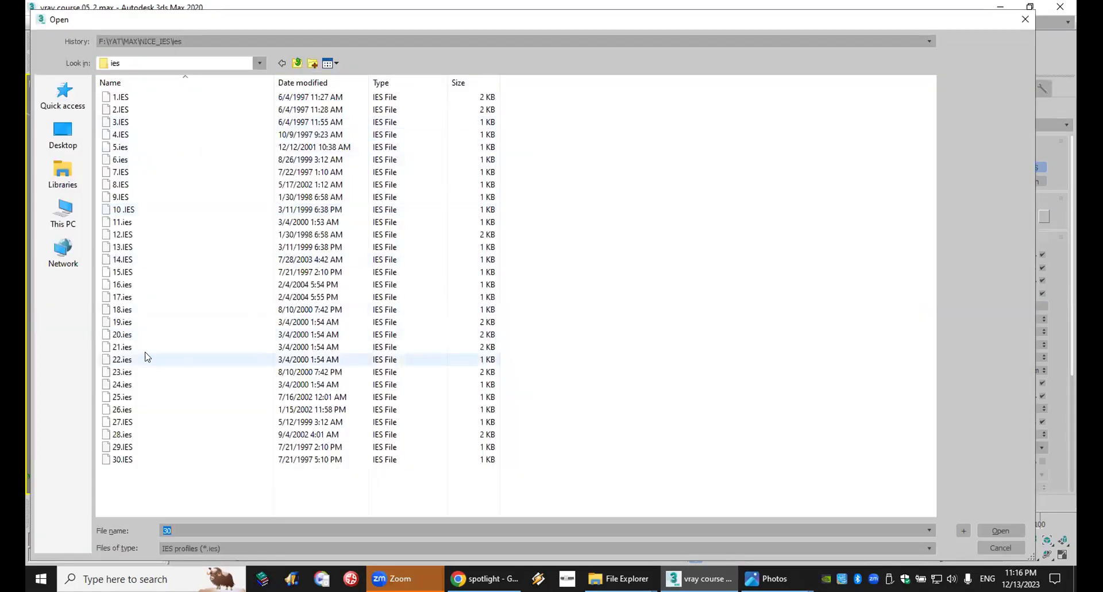
pyautogui.doubleClick(135, 323)
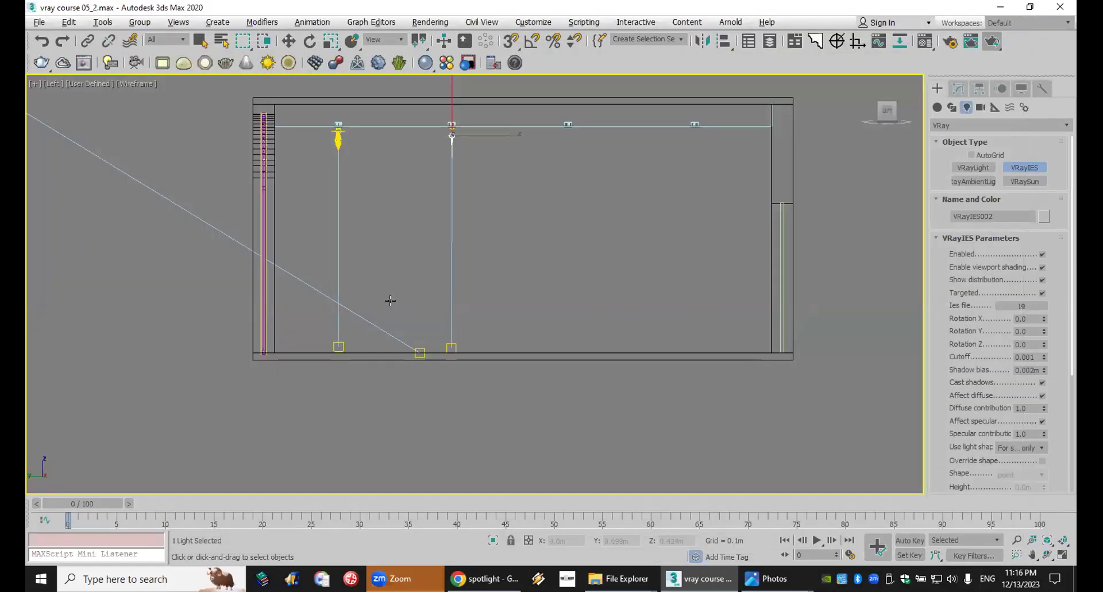
pyautogui.scroll(-5, 997, 428)
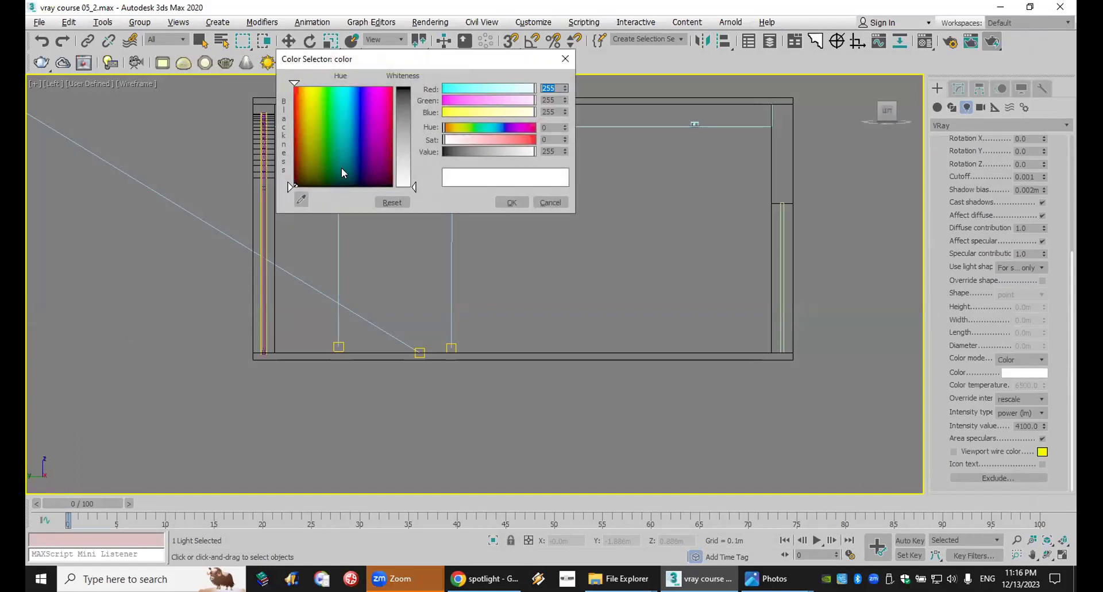
pyautogui.moveTo(349, 161); pyautogui.dragTo(393, 87)
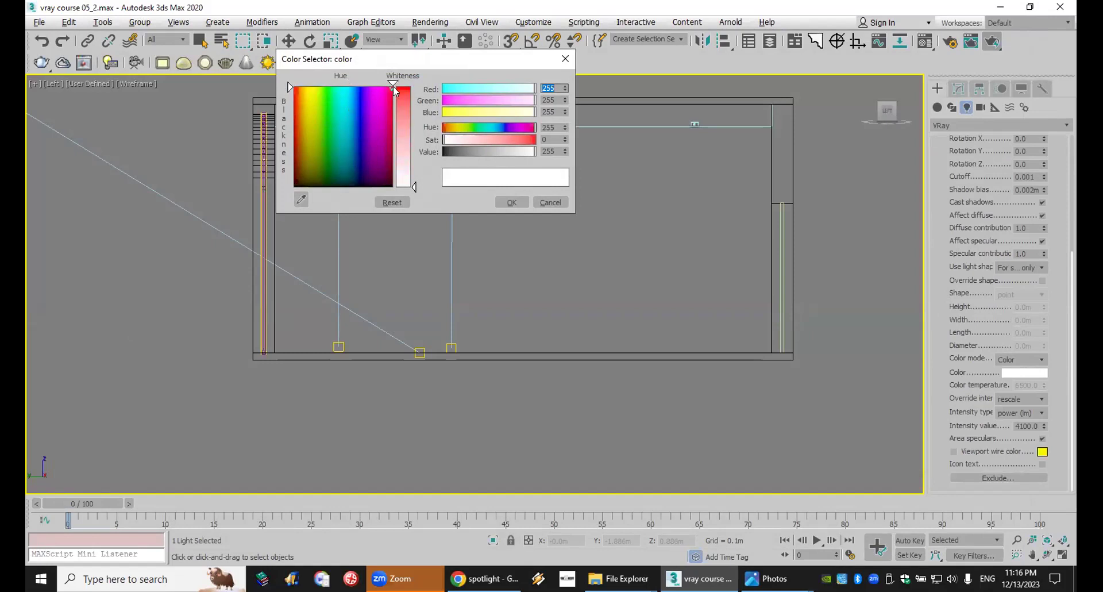
pyautogui.click(402, 88)
pyautogui.click(511, 203)
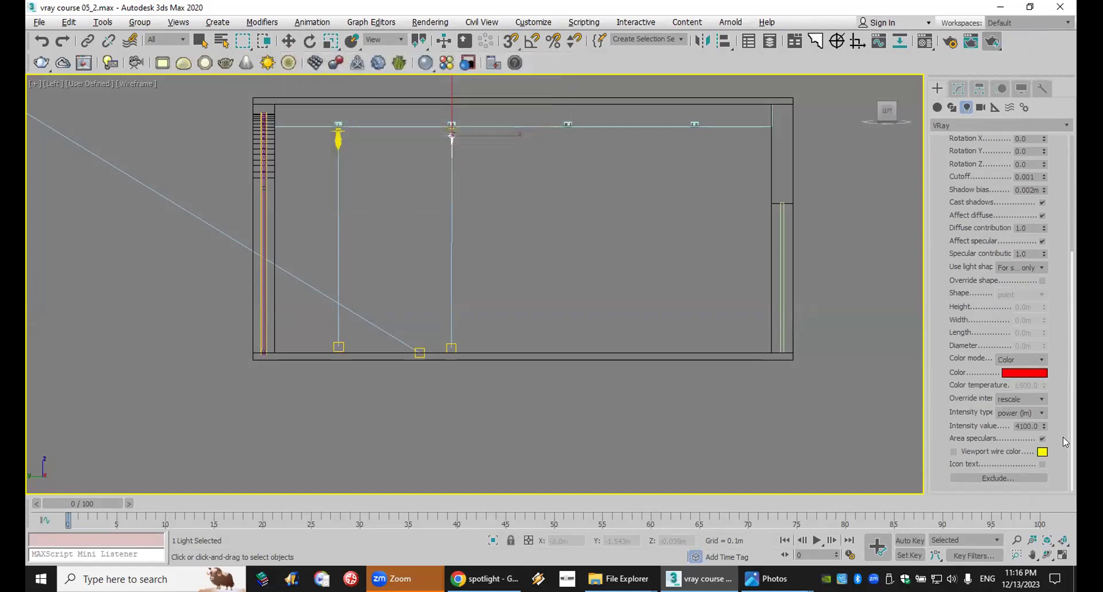
# Set the VRayIES light's intensity value to 41000 lm.
pyautogui.click(1028, 426)
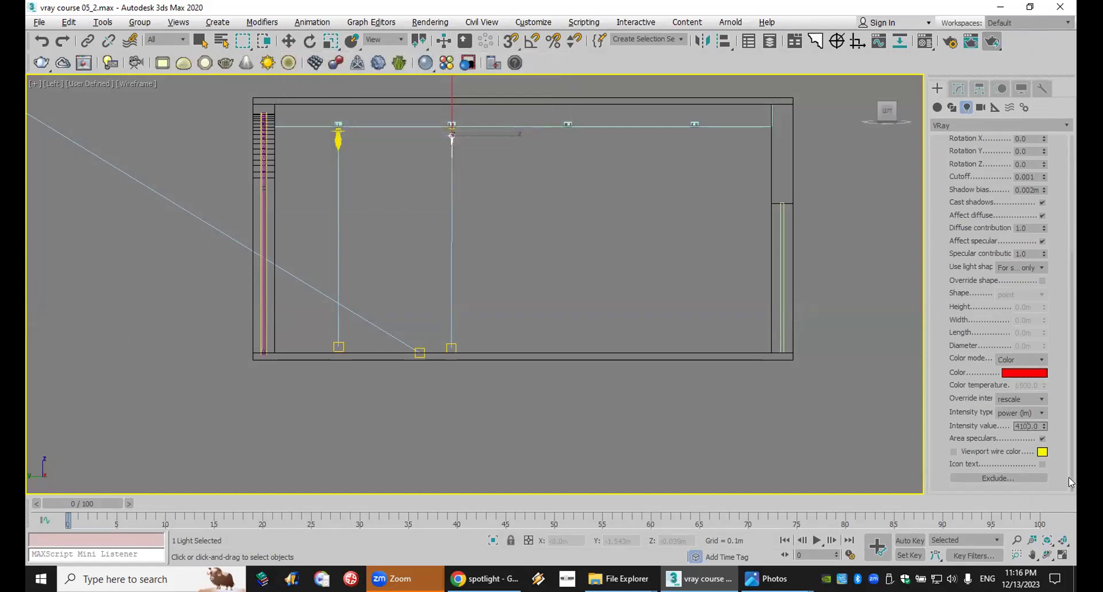
pyautogui.write('0')
pyautogui.press('Return')
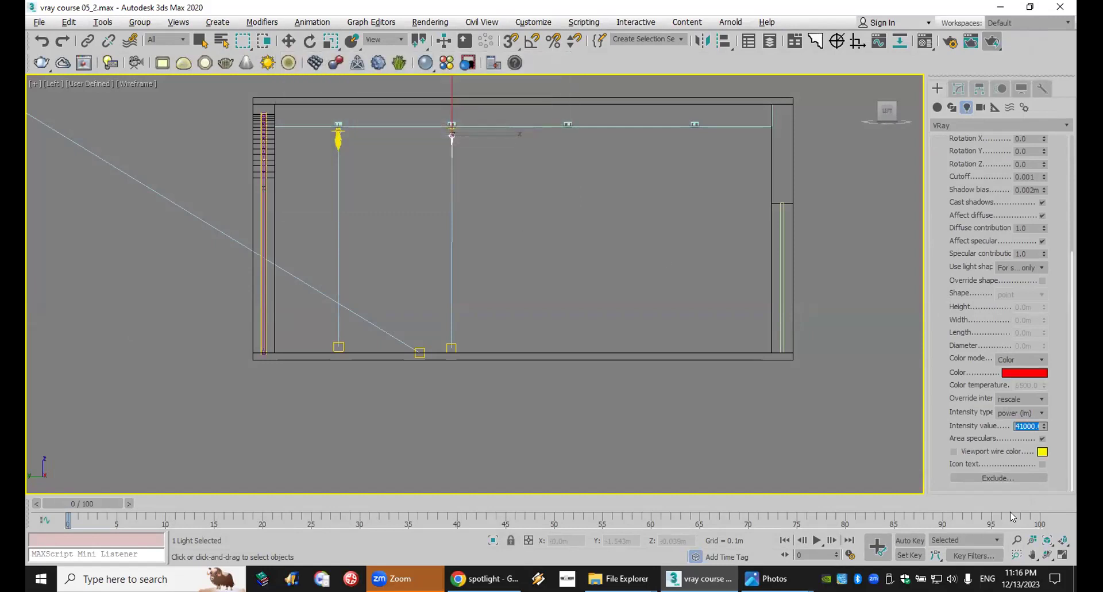
# Move the VRayIES light together with its target in the Top view until it is centred on the second downlight.
pyautogui.click(1064, 554)
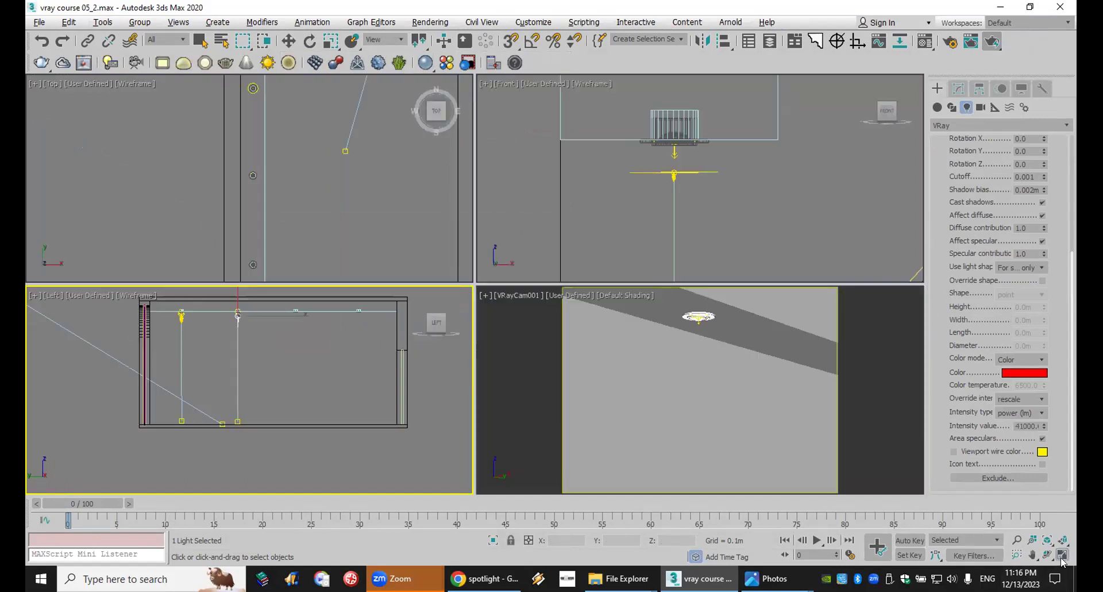
pyautogui.rightClick(786, 384)
pyautogui.scroll(-10, 288, 154)
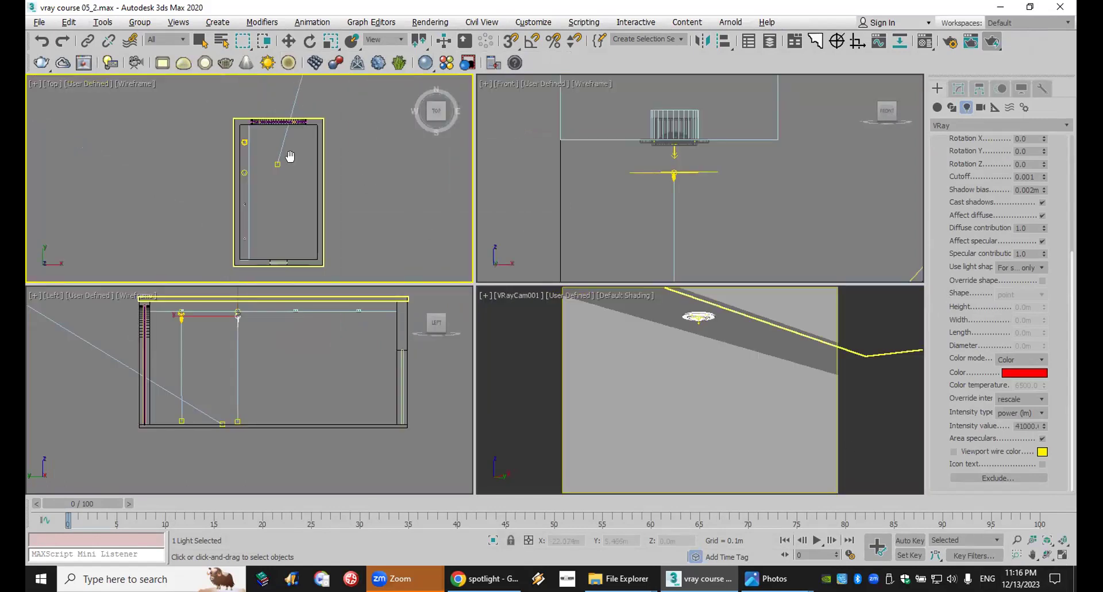
pyautogui.moveTo(289, 153); pyautogui.dragTo(185, 149, button='middle')
pyautogui.press('w')
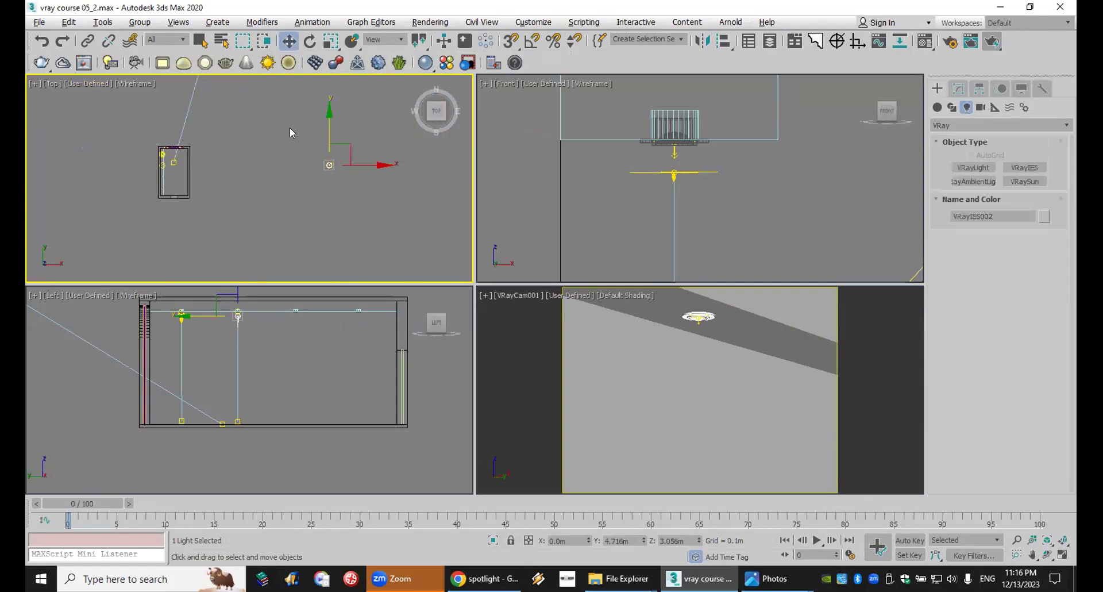
pyautogui.moveTo(322, 162); pyautogui.dragTo(151, 159)
pyautogui.scroll(6, 152, 160)
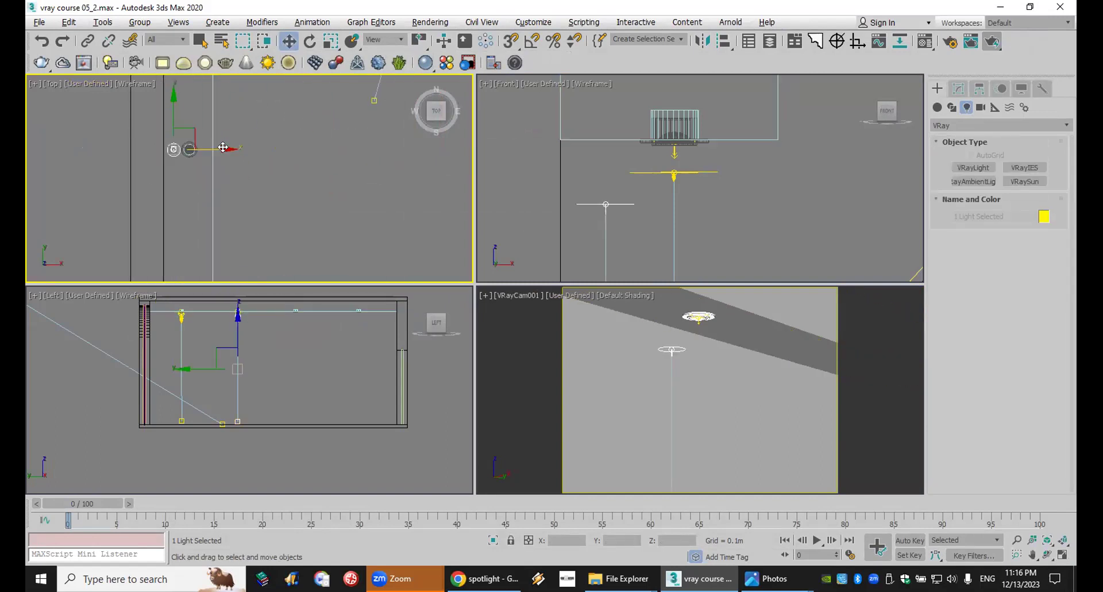
pyautogui.moveTo(154, 189); pyautogui.dragTo(186, 189)
# Raise the VRayIES light and its target in the Front view, bringing the light to a Z height of about 3.153 m.
pyautogui.rightClick(722, 367)
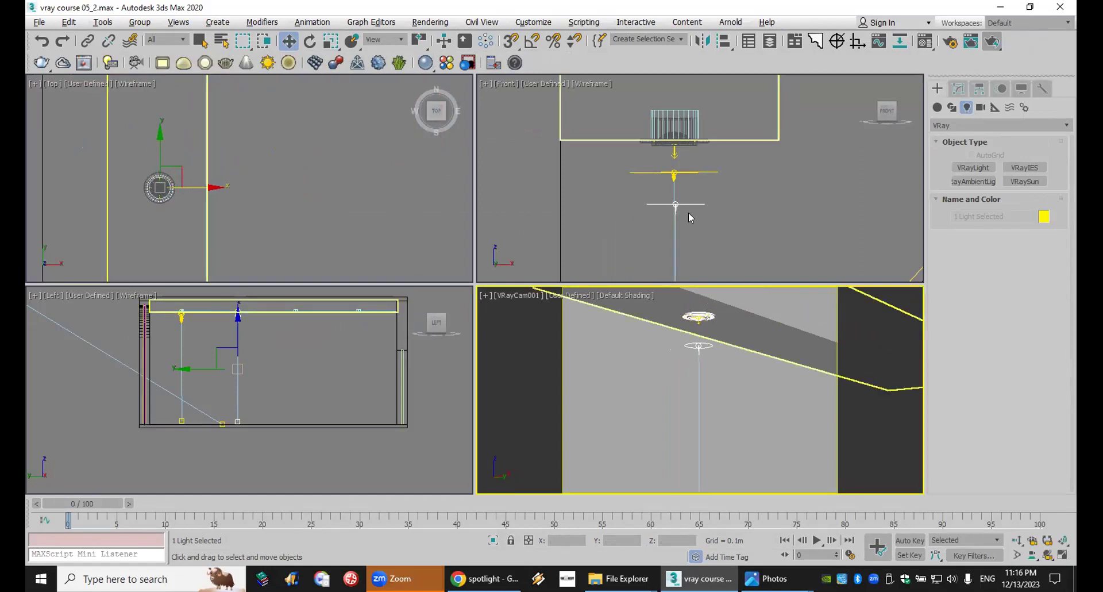
pyautogui.rightClick(684, 194)
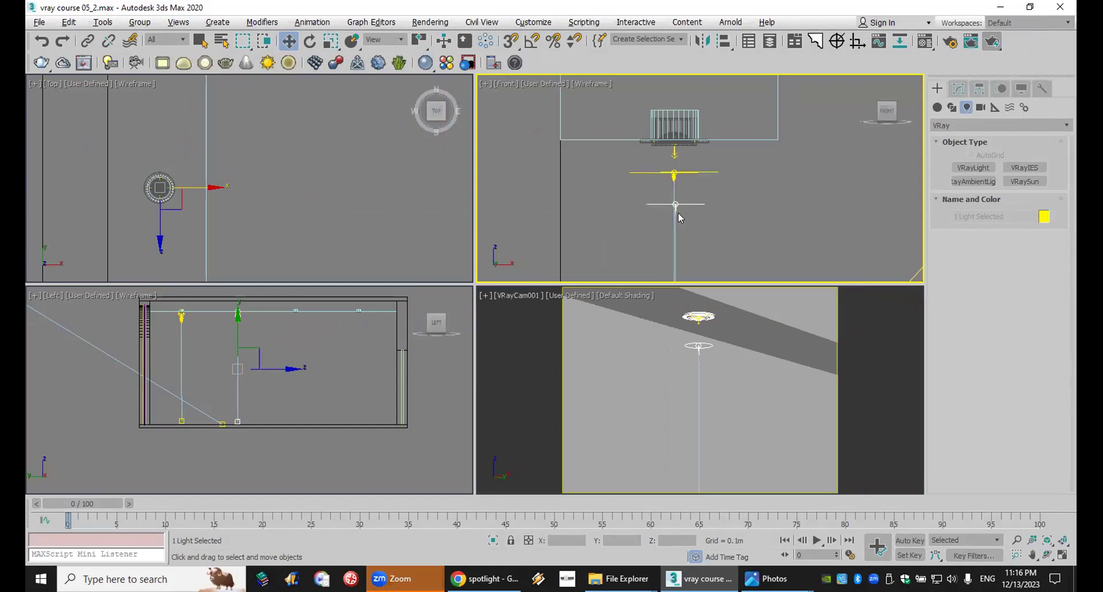
pyautogui.scroll(-5, 684, 213)
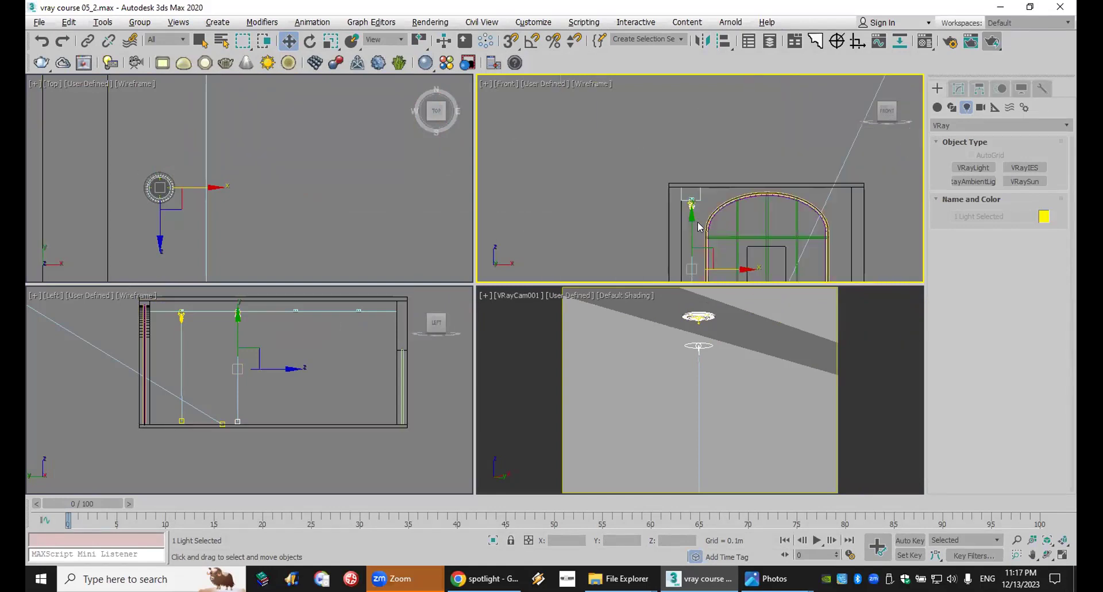
pyautogui.moveTo(682, 210); pyautogui.dragTo(682, 205)
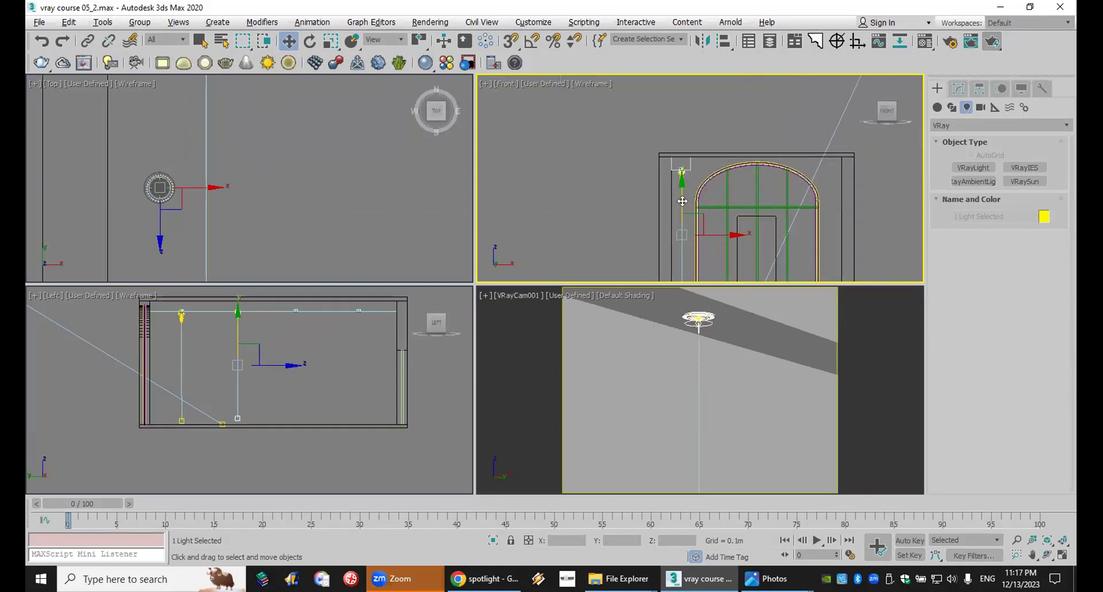
# Render the VRayCam001 view to check the red light's beam, and stop the render and close the frame buffer.
pyautogui.click(810, 419)
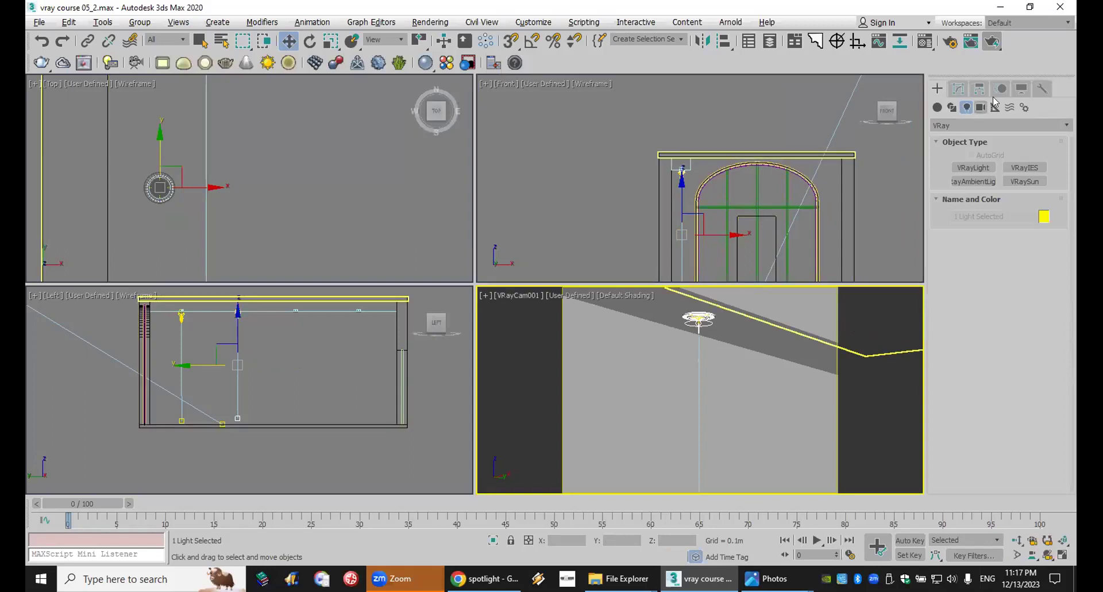
pyautogui.click(995, 42)
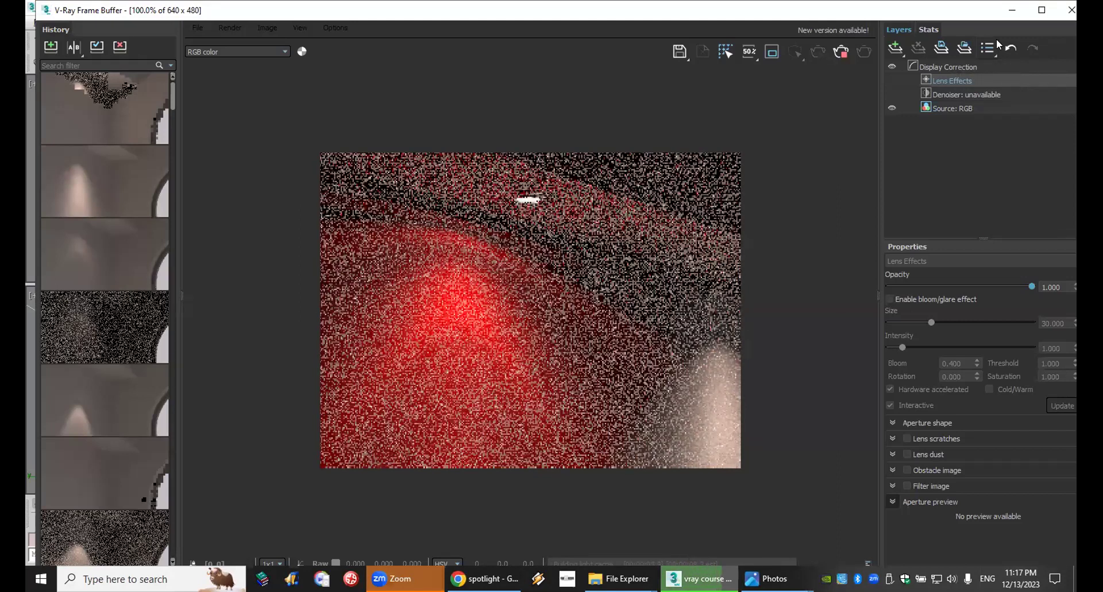
pyautogui.click(1072, 10)
pyautogui.click(1035, 78)
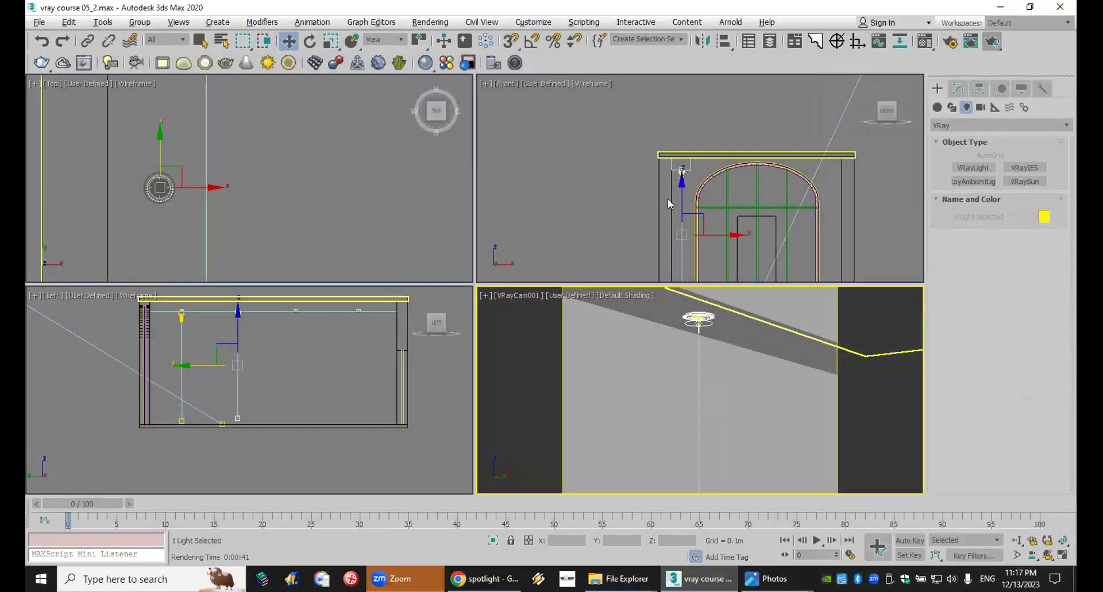
# Lower only the VRayIES light source in the Front view to a Z height of about 2.932 m.
pyautogui.middleClick(676, 177)
pyautogui.scroll(5, 676, 177)
pyautogui.scroll(2, 694, 181)
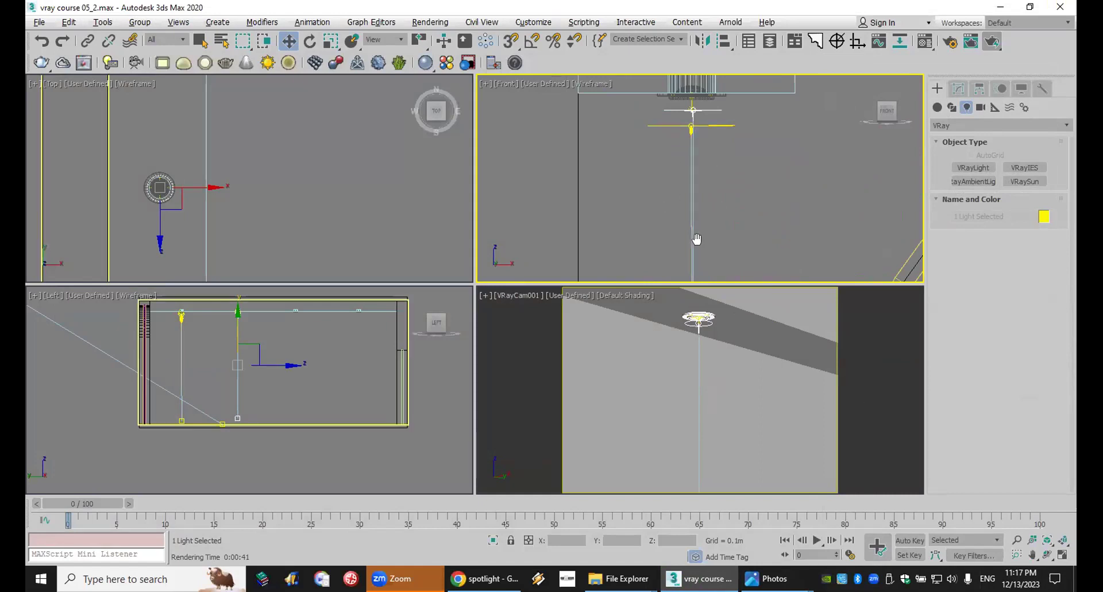
pyautogui.moveTo(695, 239); pyautogui.dragTo(688, 250, button='middle')
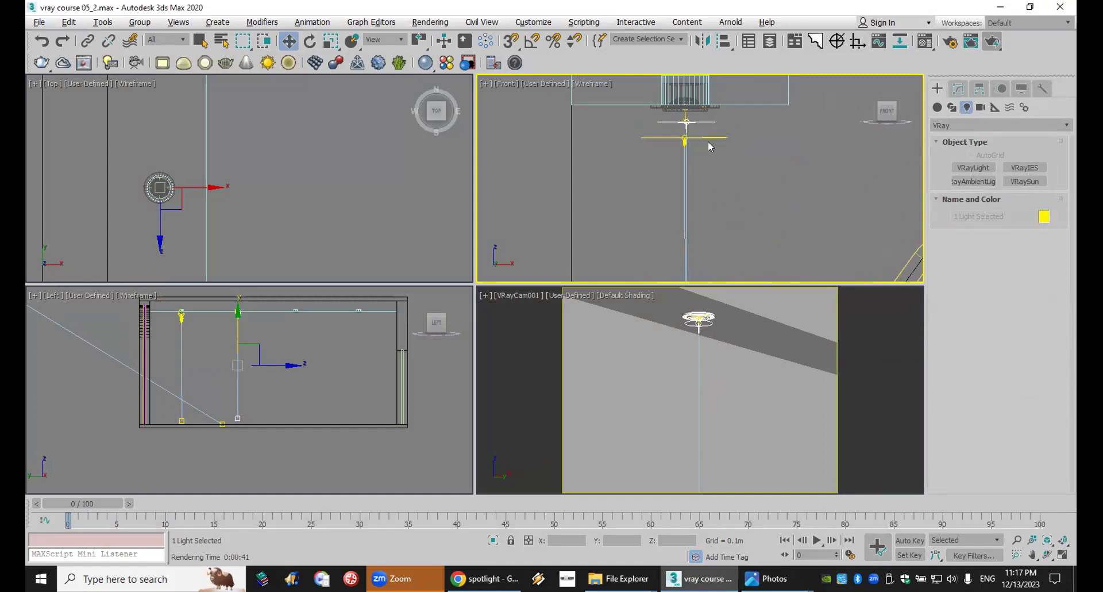
pyautogui.click(706, 119)
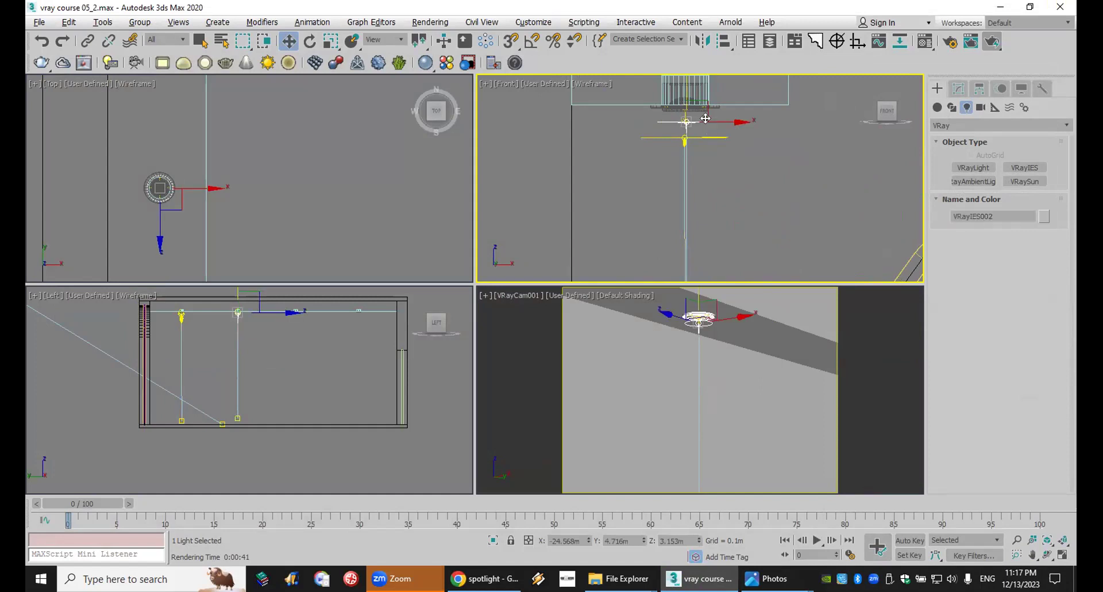
pyautogui.moveTo(686, 86); pyautogui.dragTo(696, 191)
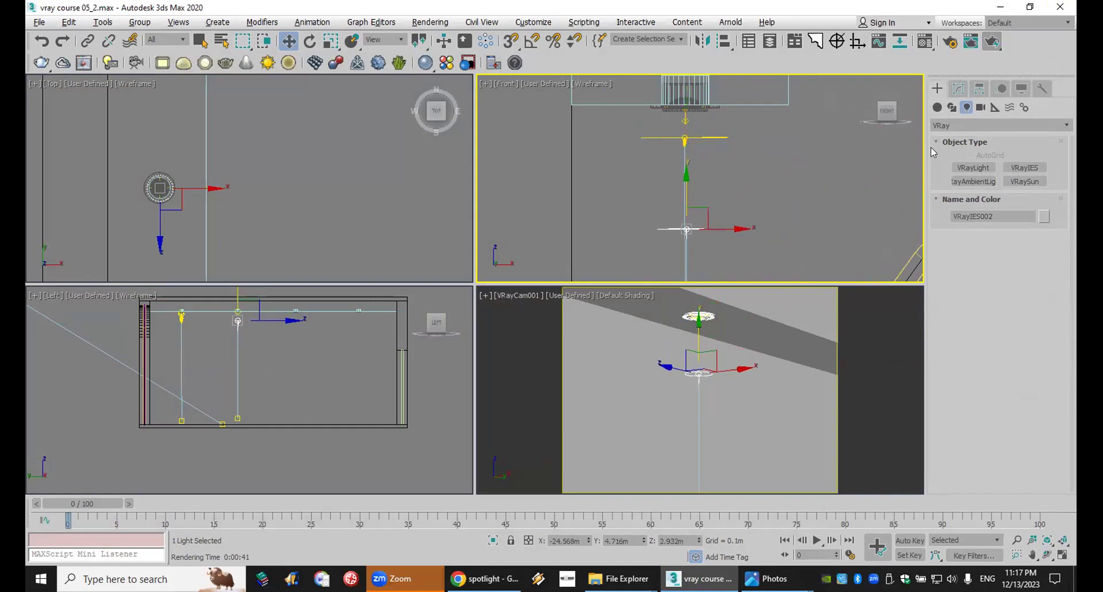
# Test render the camera view with the lowered light, and raise the VRayIES light back to a Z height of about 3.121 m.
pyautogui.click(992, 42)
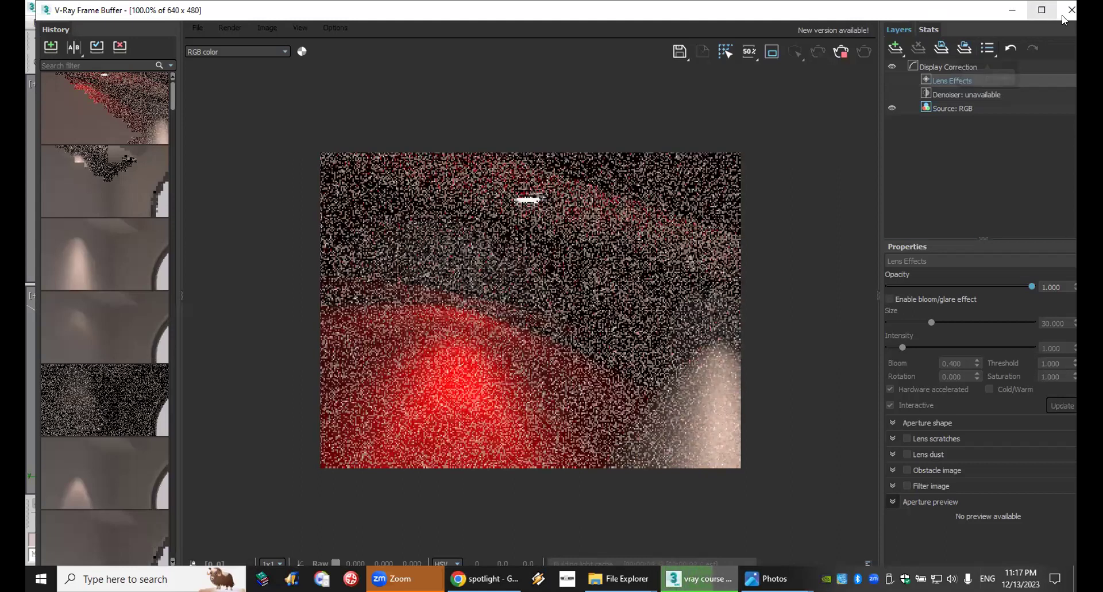
pyautogui.click(1072, 10)
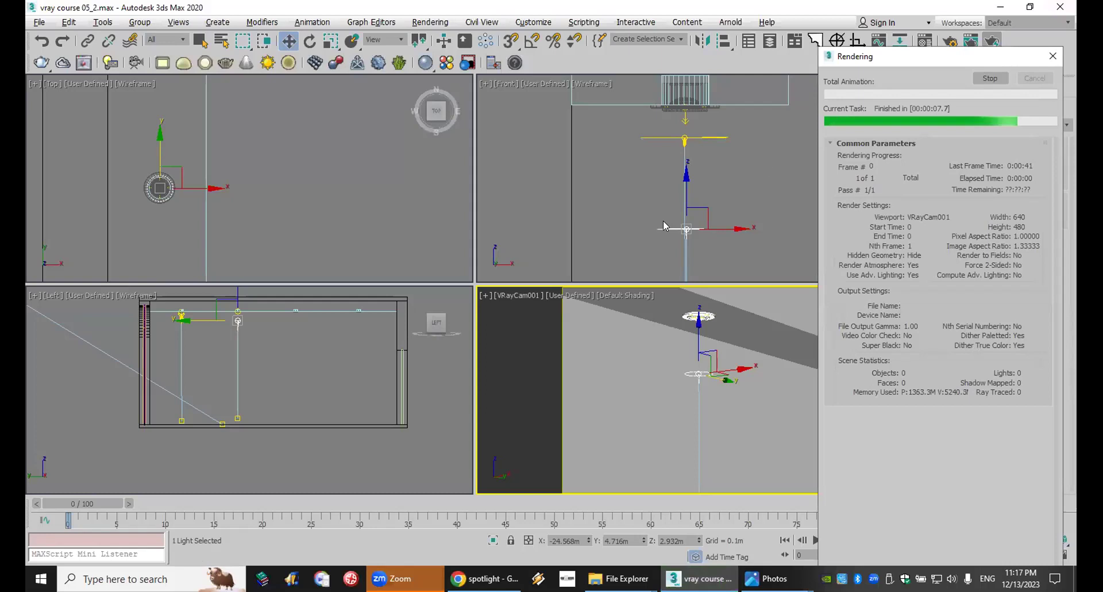
pyautogui.moveTo(684, 199); pyautogui.dragTo(694, 104)
# Move the VRayIES light's target sideways past the side wall in the Front view to about X -25.749 m, and render the camera view.
pyautogui.scroll(-3, 700, 196)
pyautogui.scroll(-5, 743, 194)
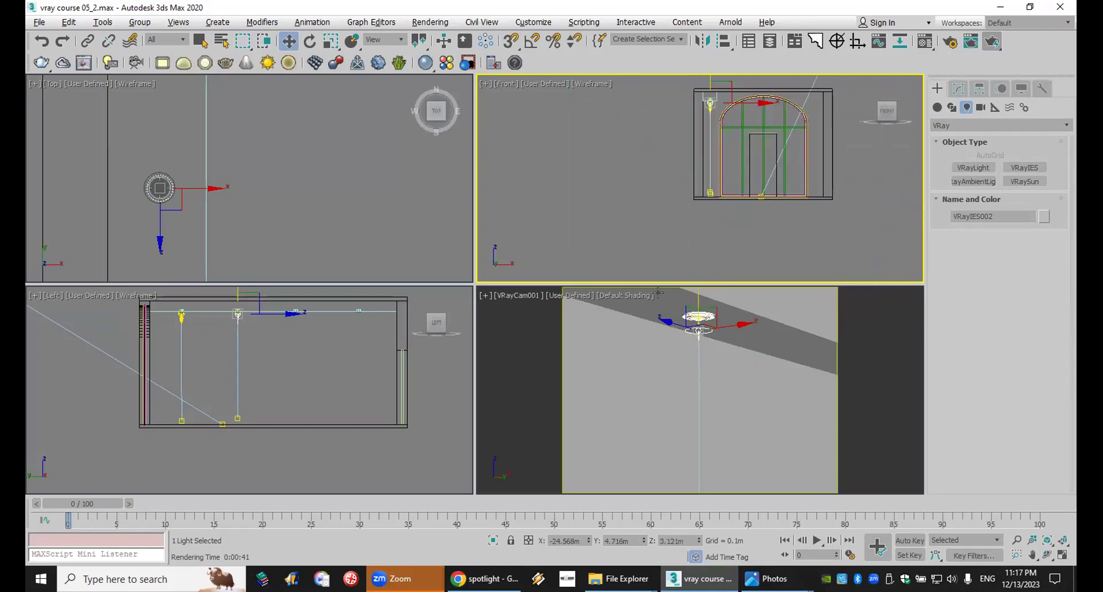
pyautogui.rightClick(694, 326)
pyautogui.rightClick(697, 327)
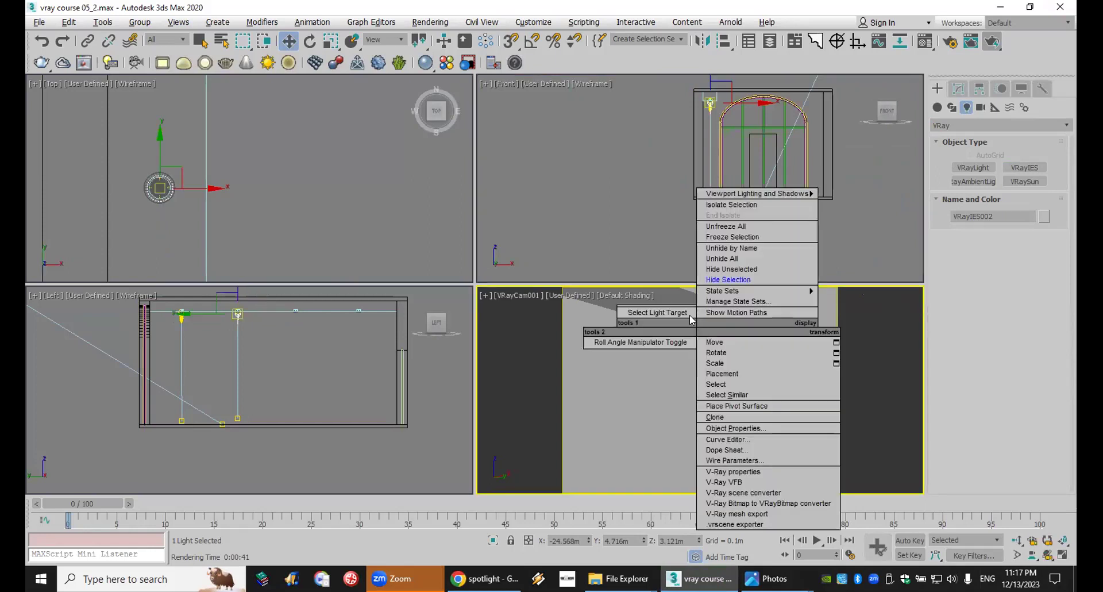
pyautogui.click(687, 313)
pyautogui.moveTo(750, 189); pyautogui.dragTo(716, 190)
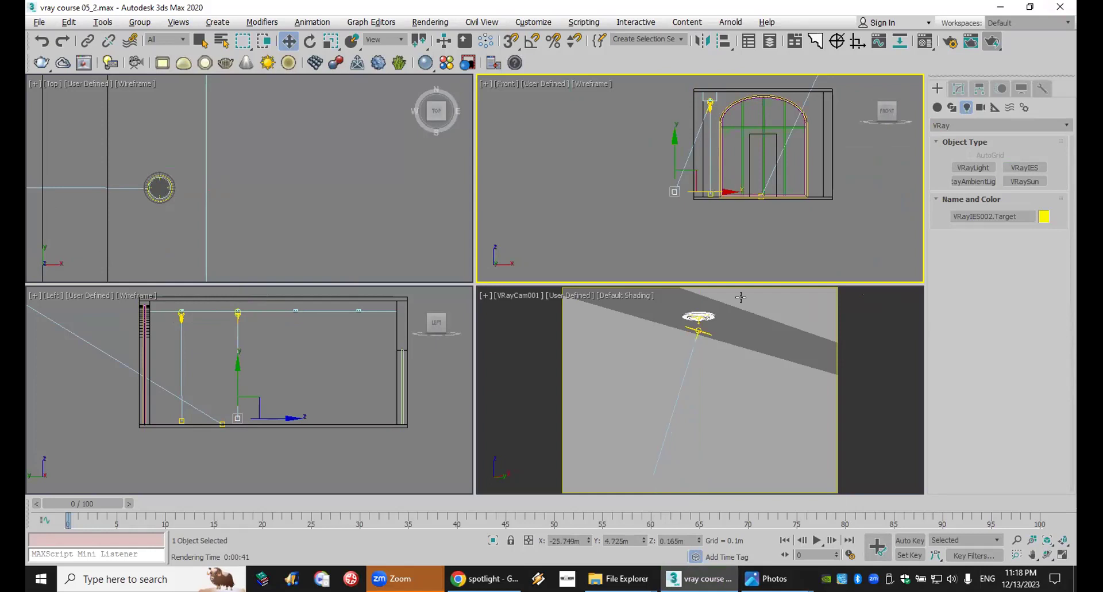
pyautogui.click(792, 322)
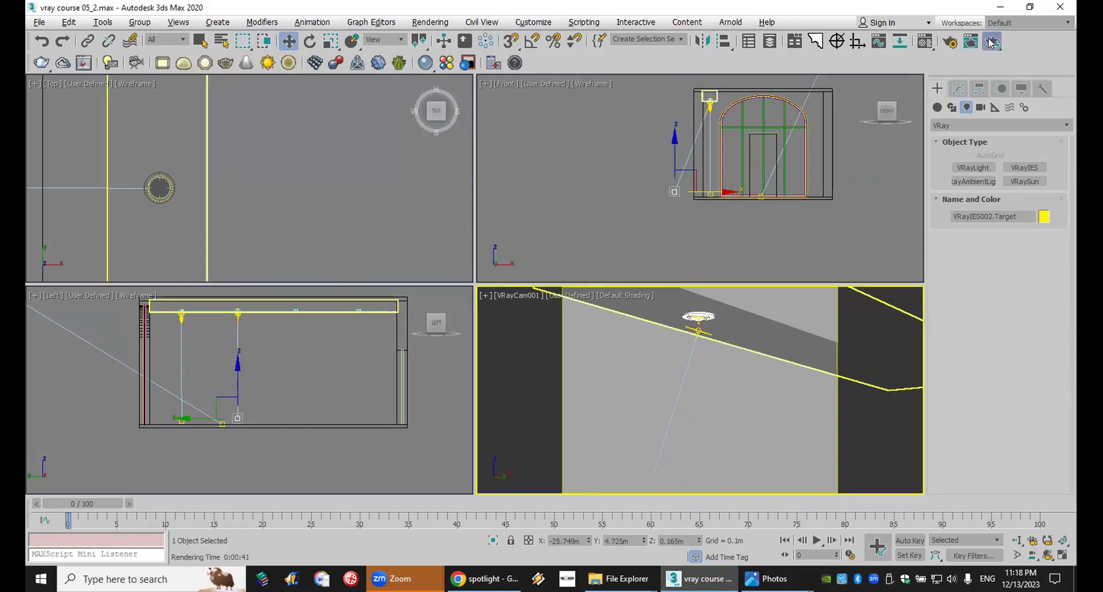
pyautogui.click(991, 42)
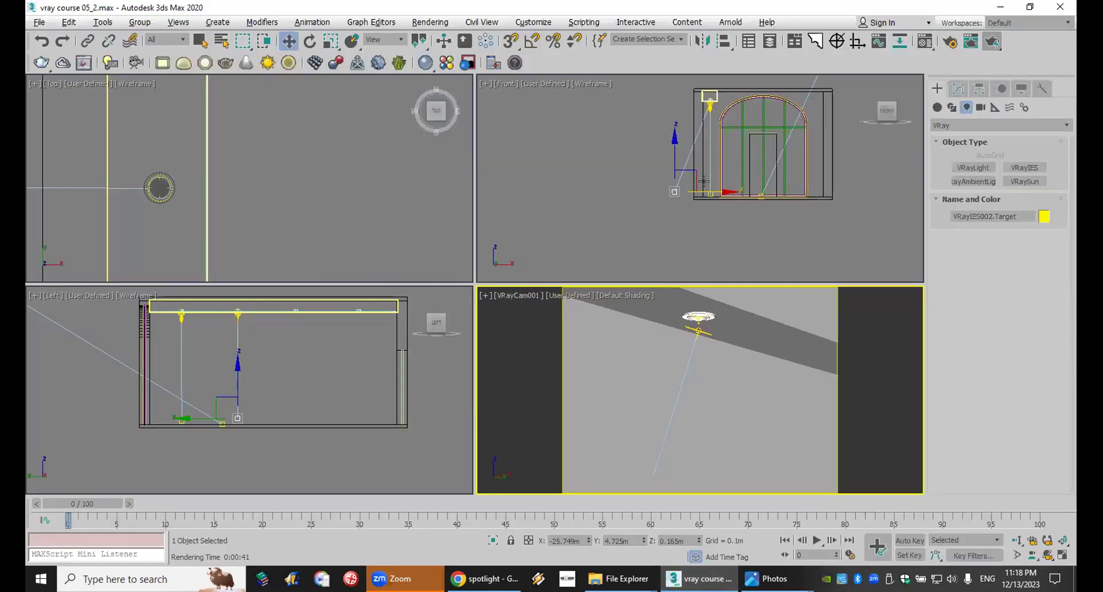
# Move the VRayIES light's target back directly beneath its fixture at about X -24.566 m, and select the light source for editing its parameters.
pyautogui.click(704, 191)
pyautogui.moveTo(711, 192); pyautogui.dragTo(742, 194)
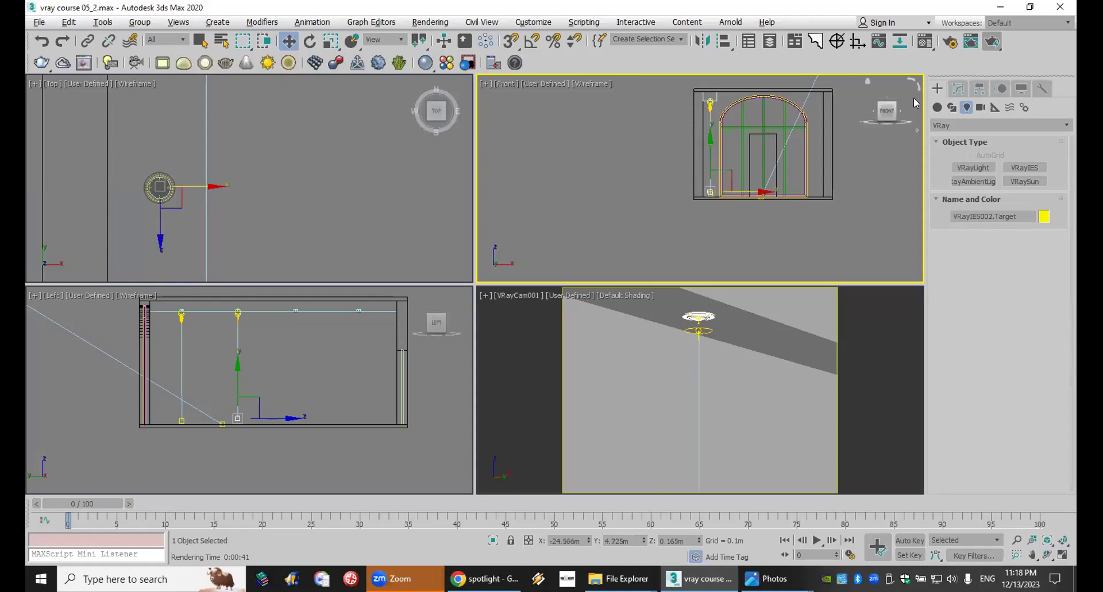
pyautogui.click(958, 89)
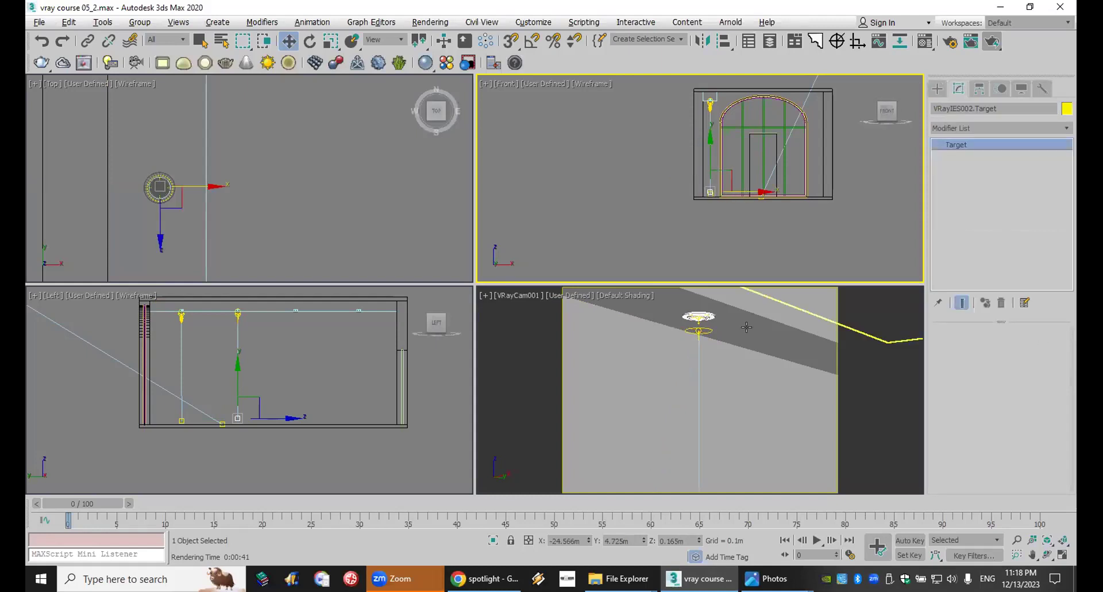
pyautogui.click(698, 331)
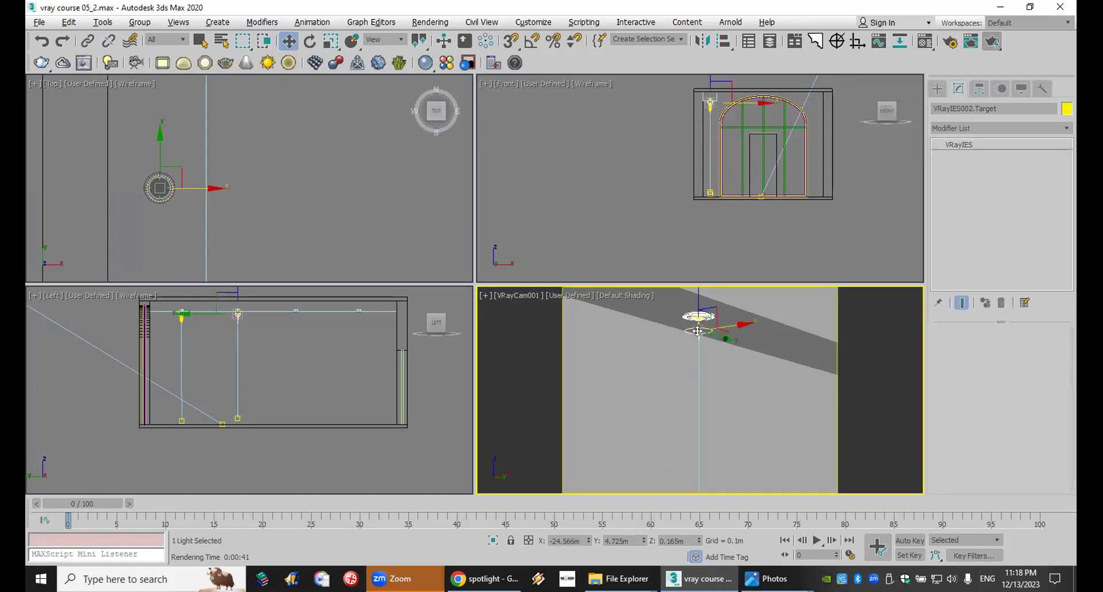
pyautogui.scroll(4, 712, 230)
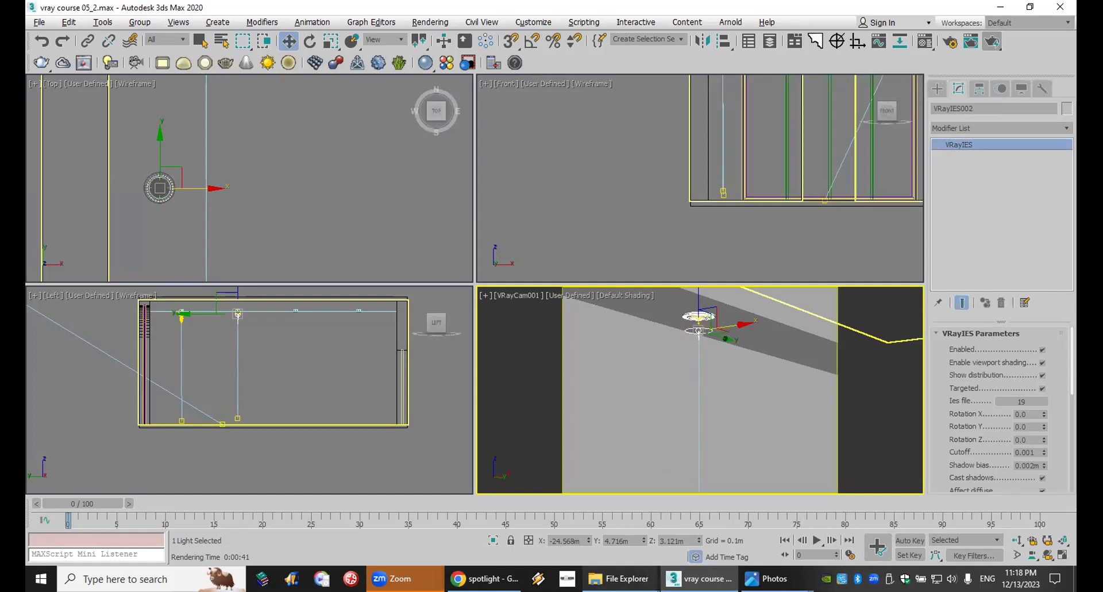
# Switch to Chrome, preview the Recessed Spotlight Gold image among the spotlight search results, and return to 3ds Max.
pyautogui.hotkey('alt', 'Tab')
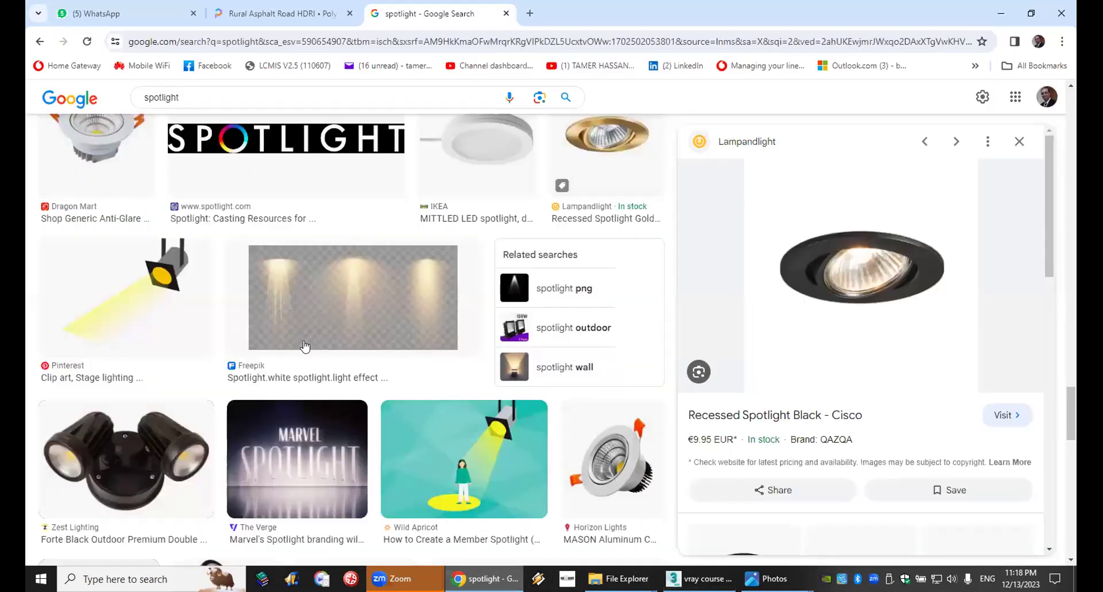
pyautogui.scroll(2, 529, 285)
pyautogui.click(640, 273)
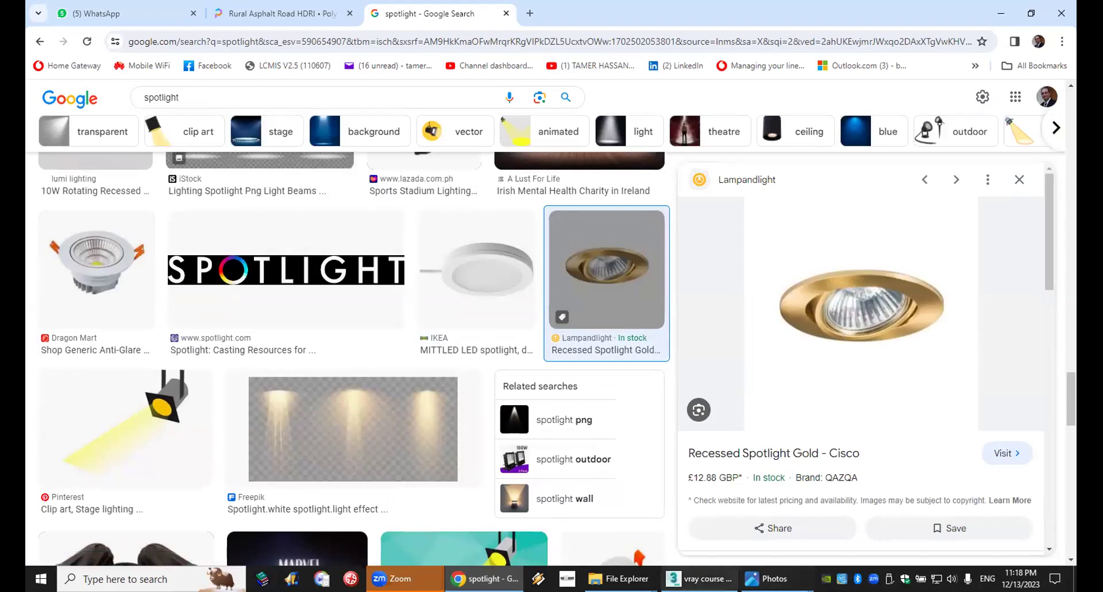
pyautogui.click(698, 579)
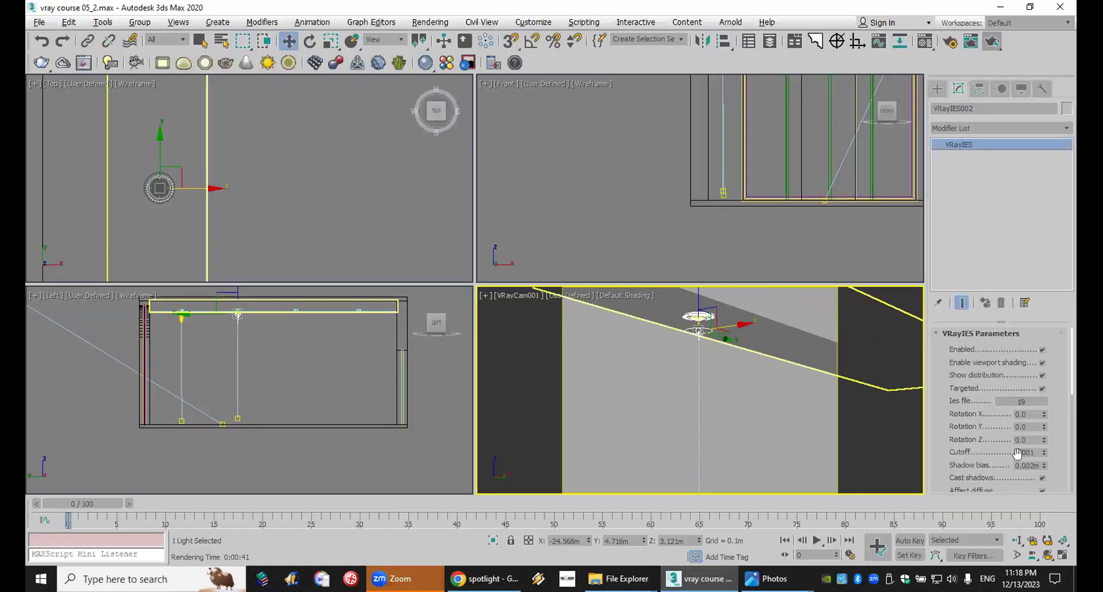